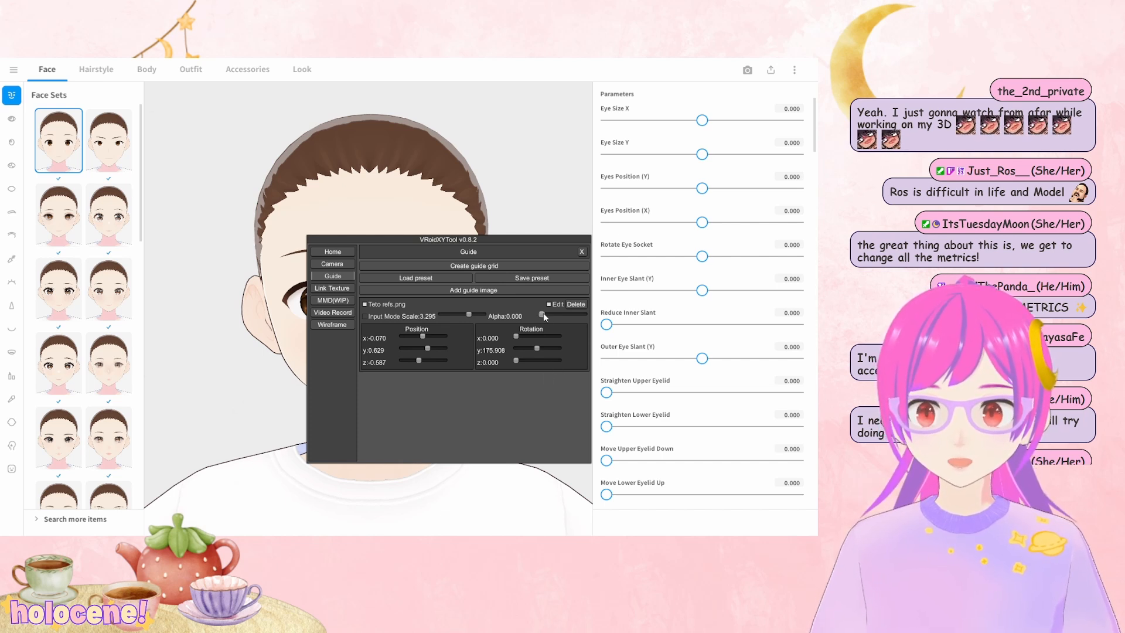
Set the Teto refs.png guide image's alpha to 1.000 and compare the reference characters with the avatar
drag(543, 312, 603, 319)
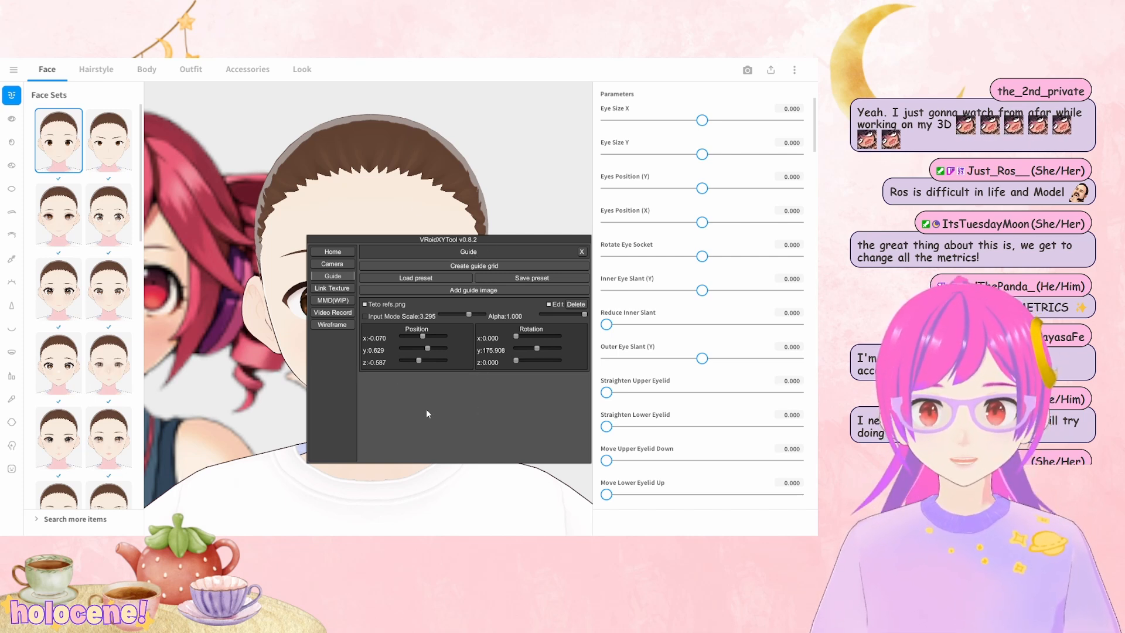
click(333, 289)
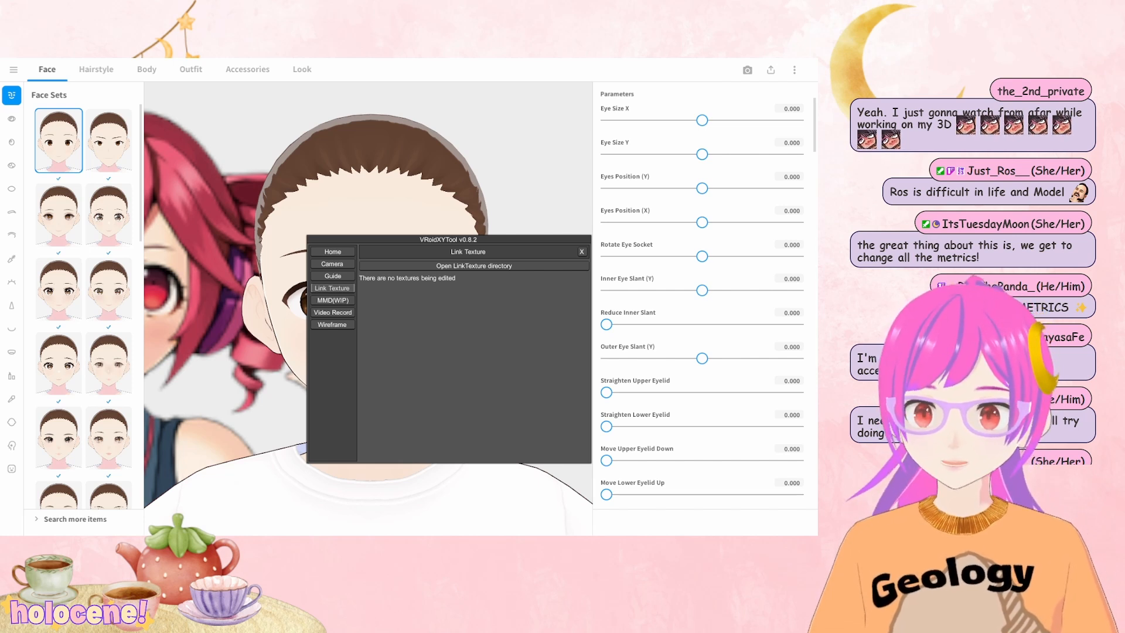
click(582, 252)
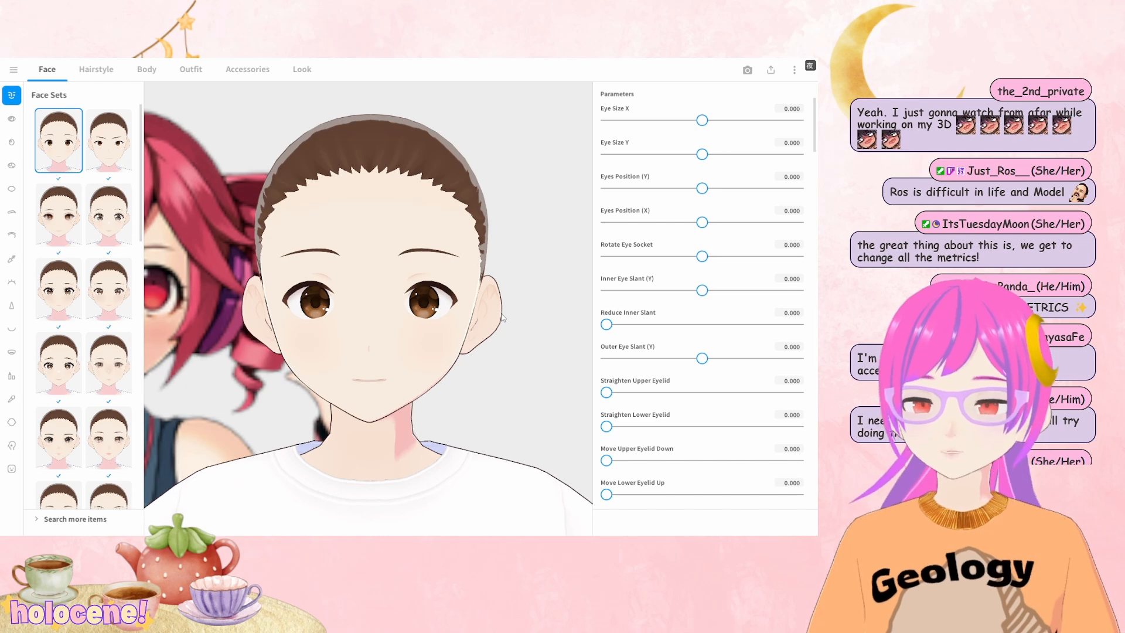
scroll(401, 317, down, 5)
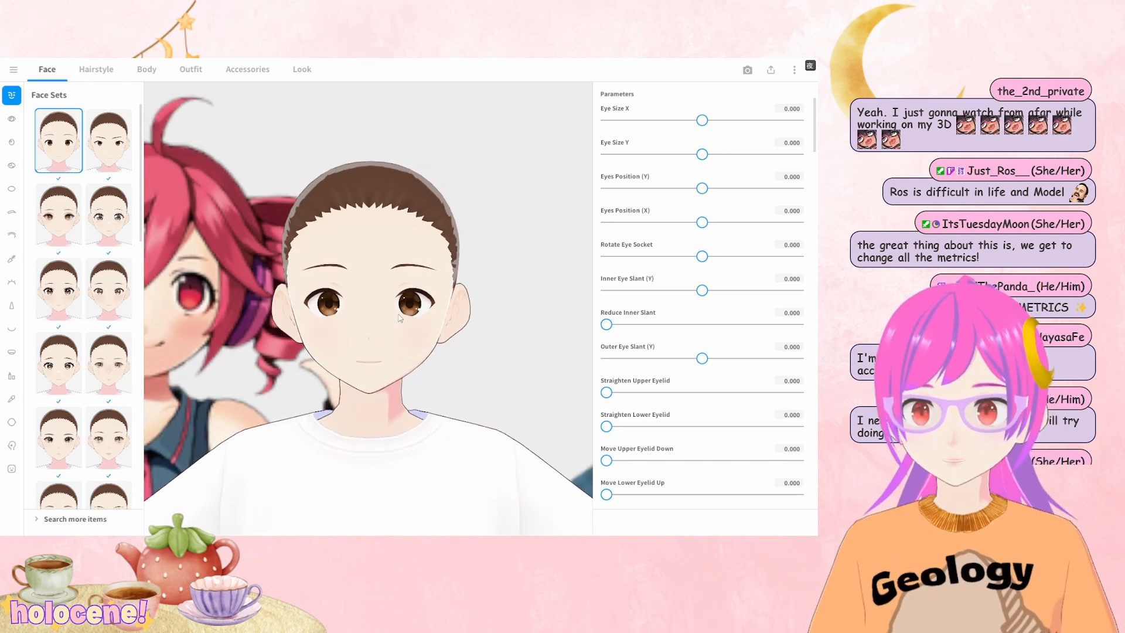
scroll(399, 301, down, 5)
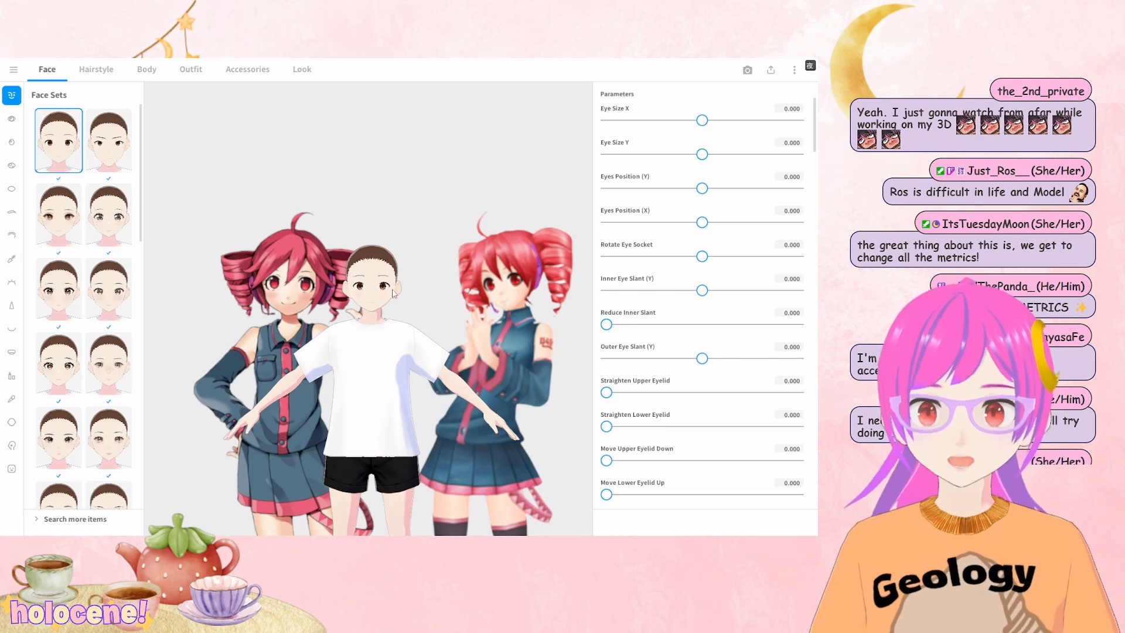
scroll(401, 286, up, 5)
scroll(369, 280, up, 5)
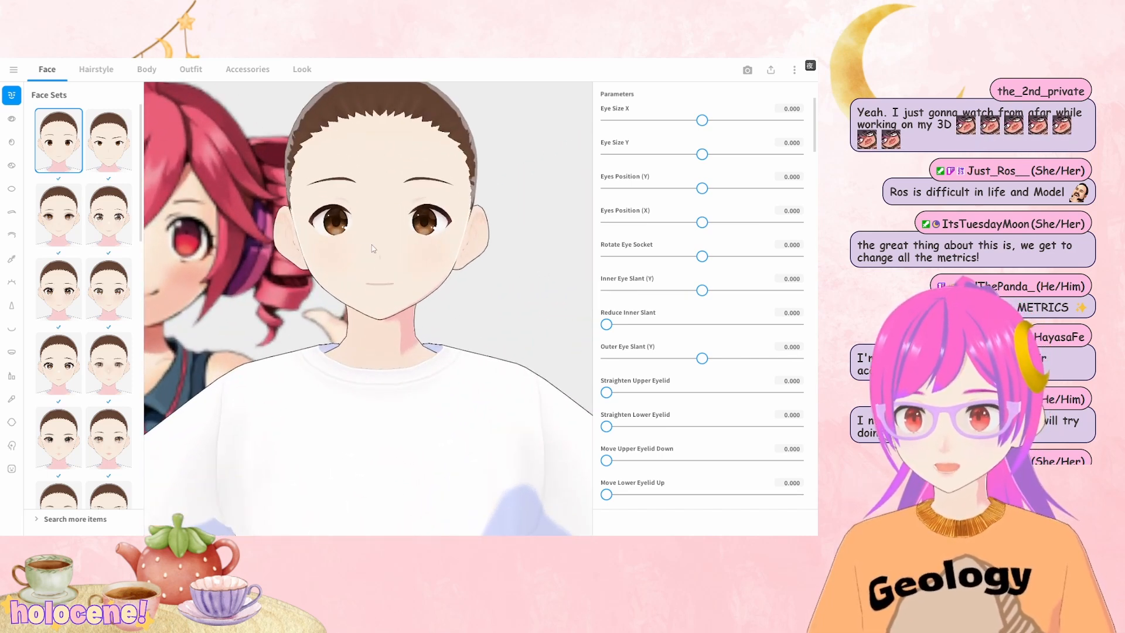
scroll(369, 253, up, 3)
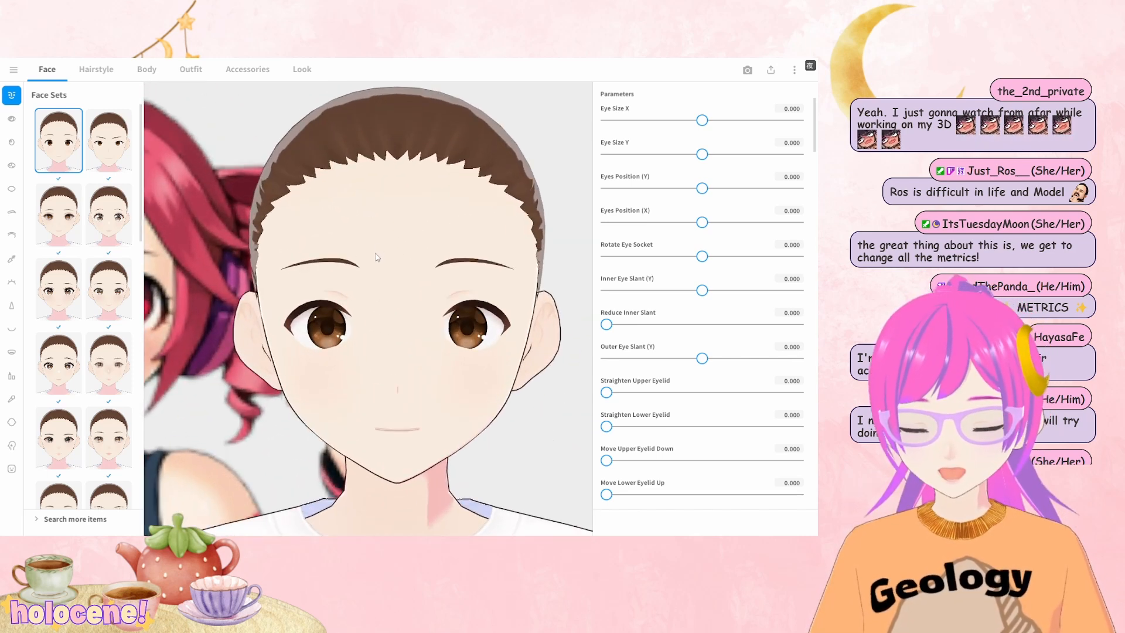
Hide the Teto refs.png guide image by setting its alpha to 0.000
key(Tab)
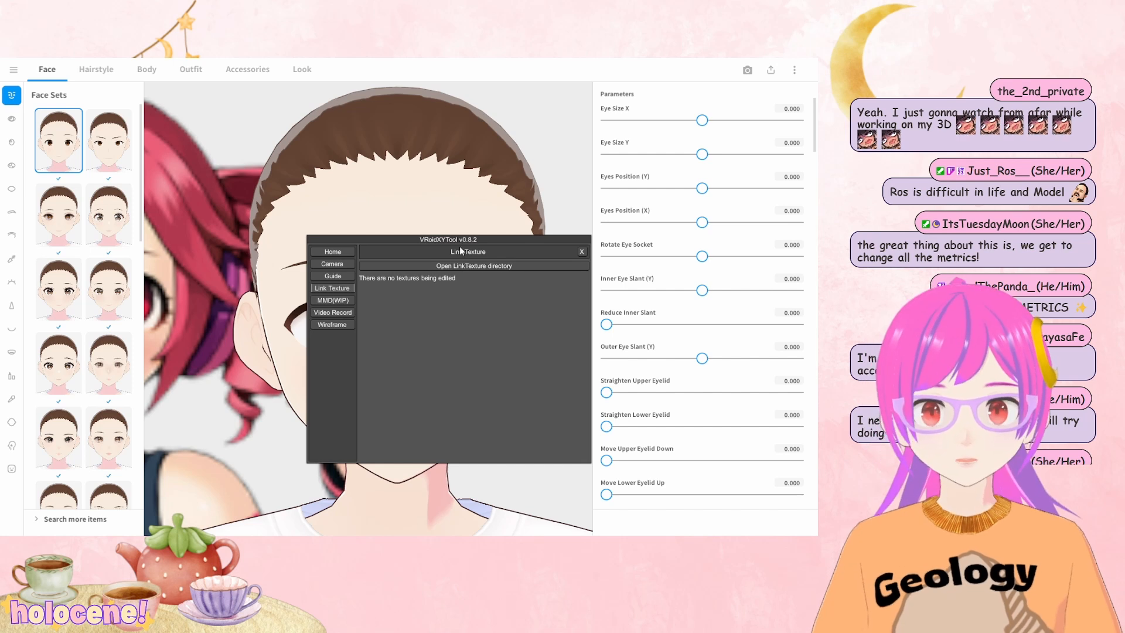
click(332, 276)
drag(585, 316, 516, 317)
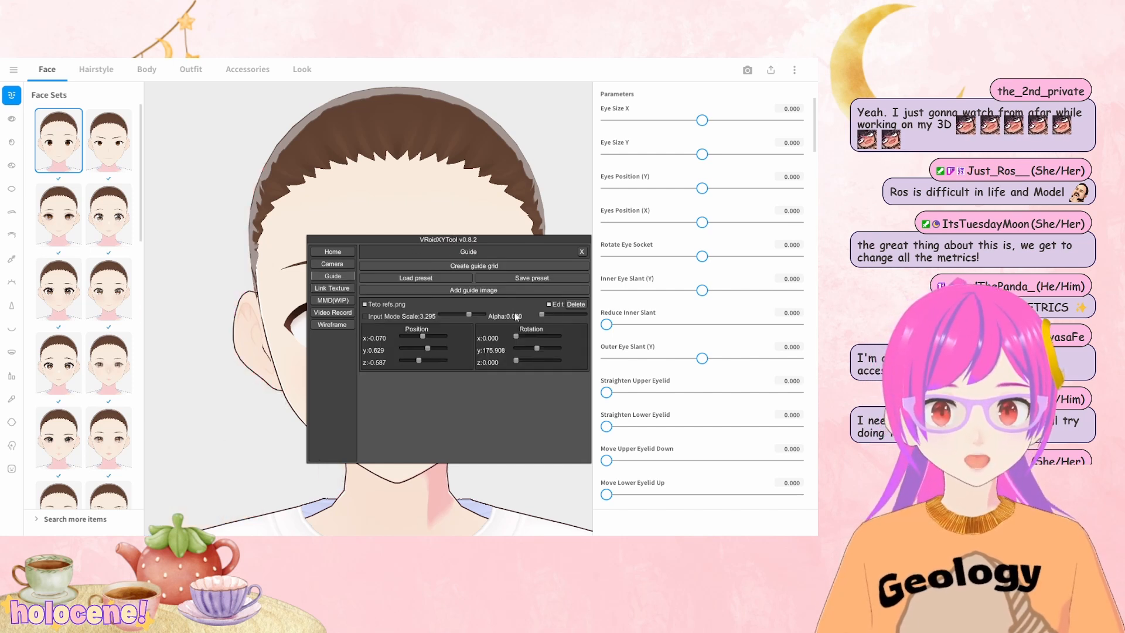
key(Tab)
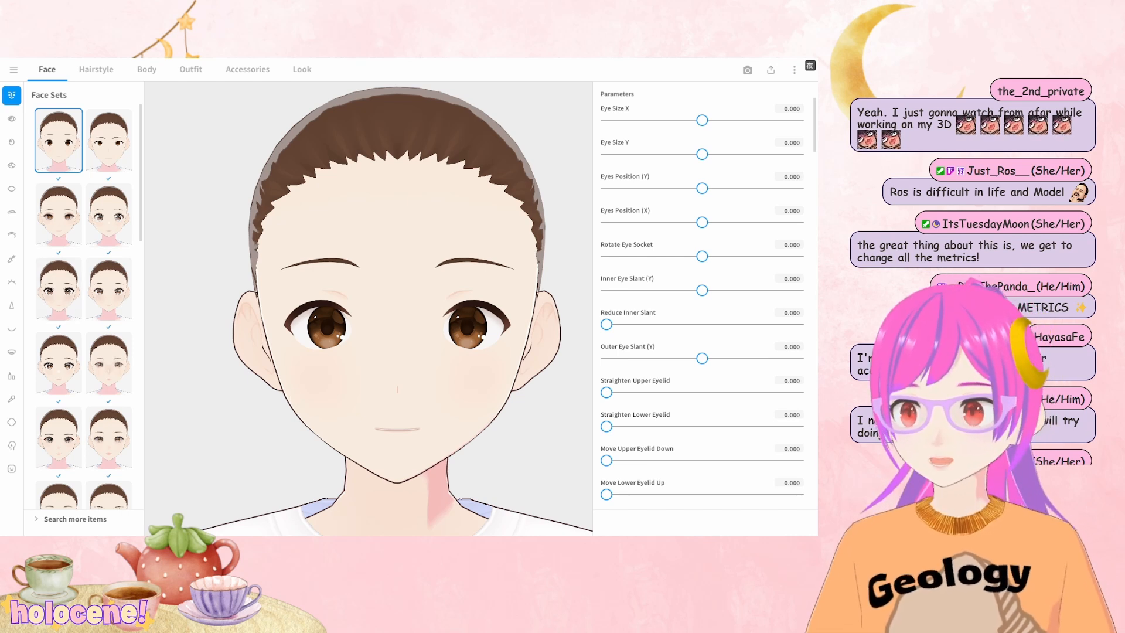
Try the face set with large sparkling eyes, and return to the default first face set
click(108, 223)
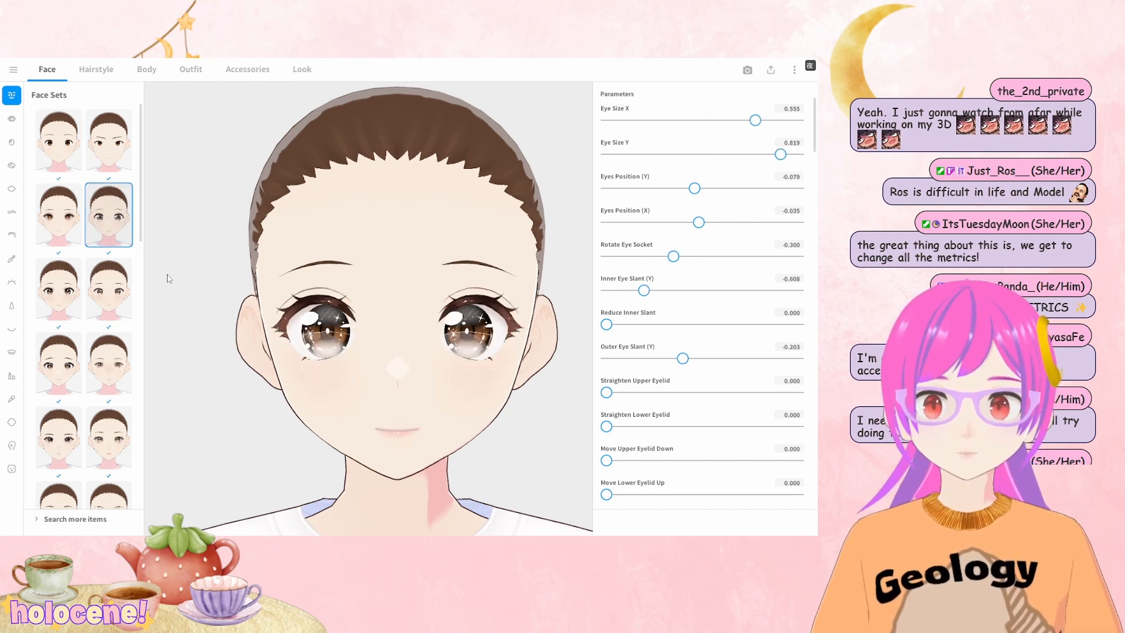
click(45, 139)
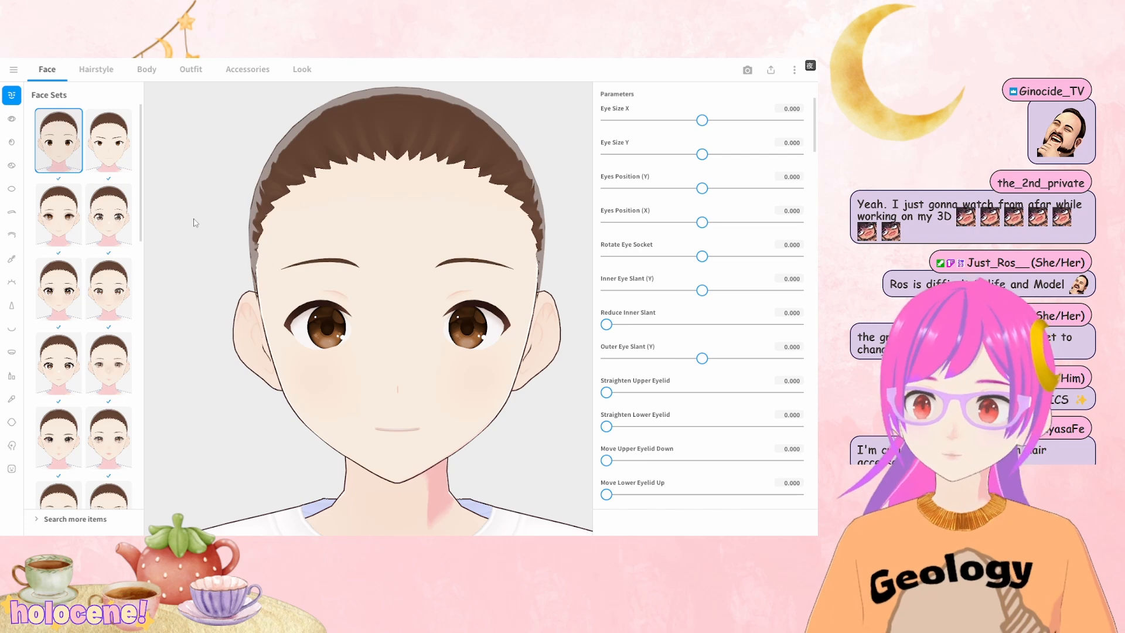
Apply the long straight brown preset with bangs as the avatar's overall hair
scroll(193, 222, down, 5)
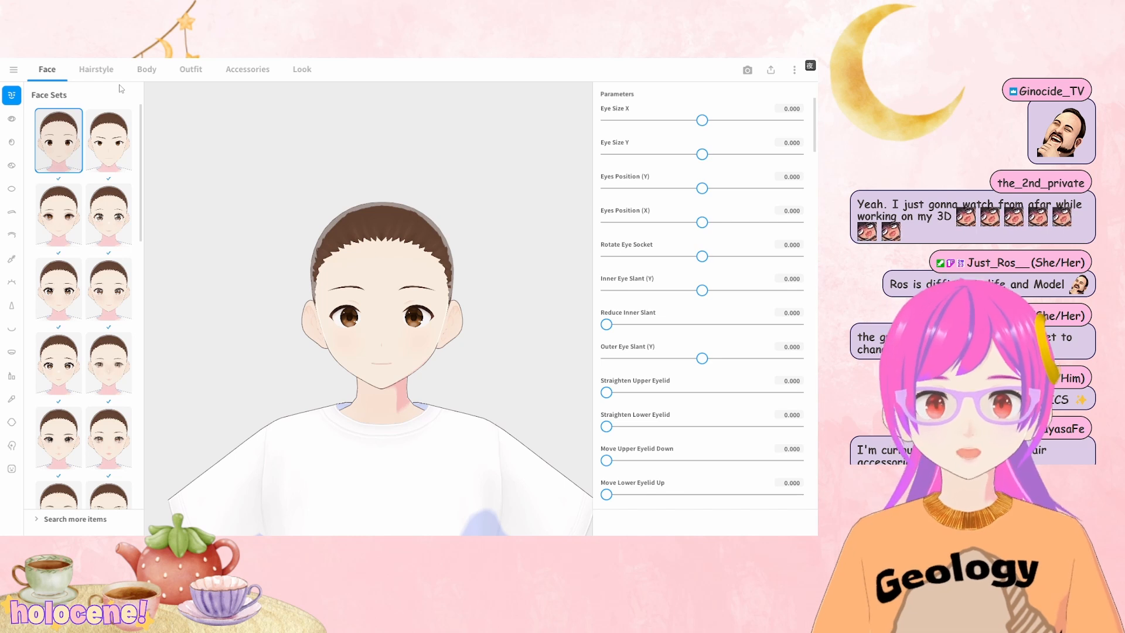
click(96, 69)
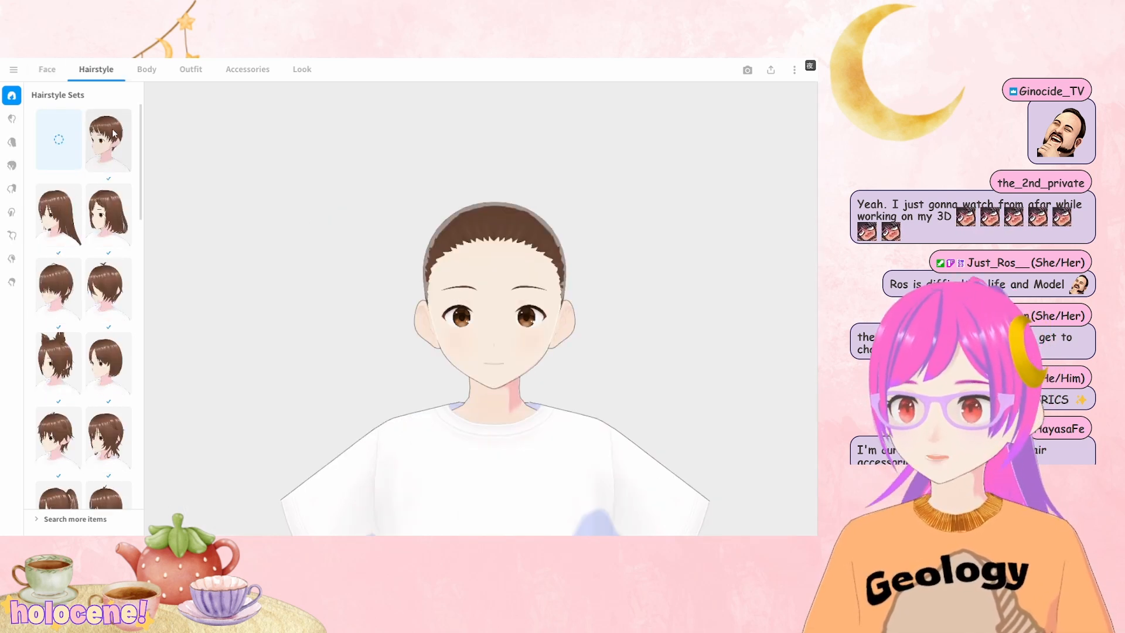
click(12, 165)
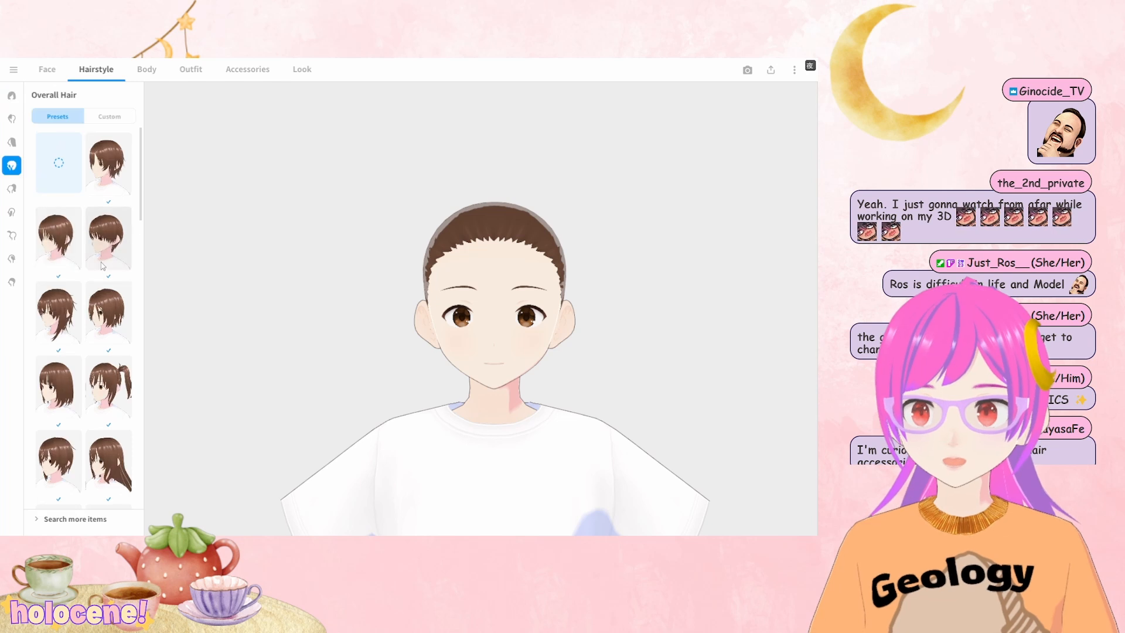
scroll(101, 265, down, 3)
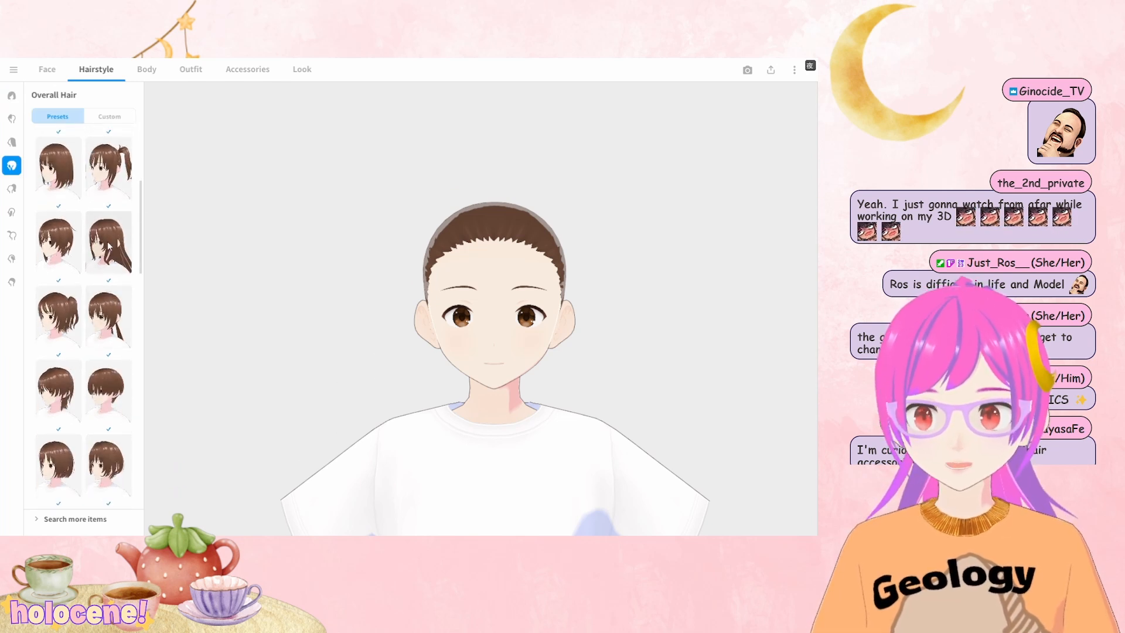
click(109, 245)
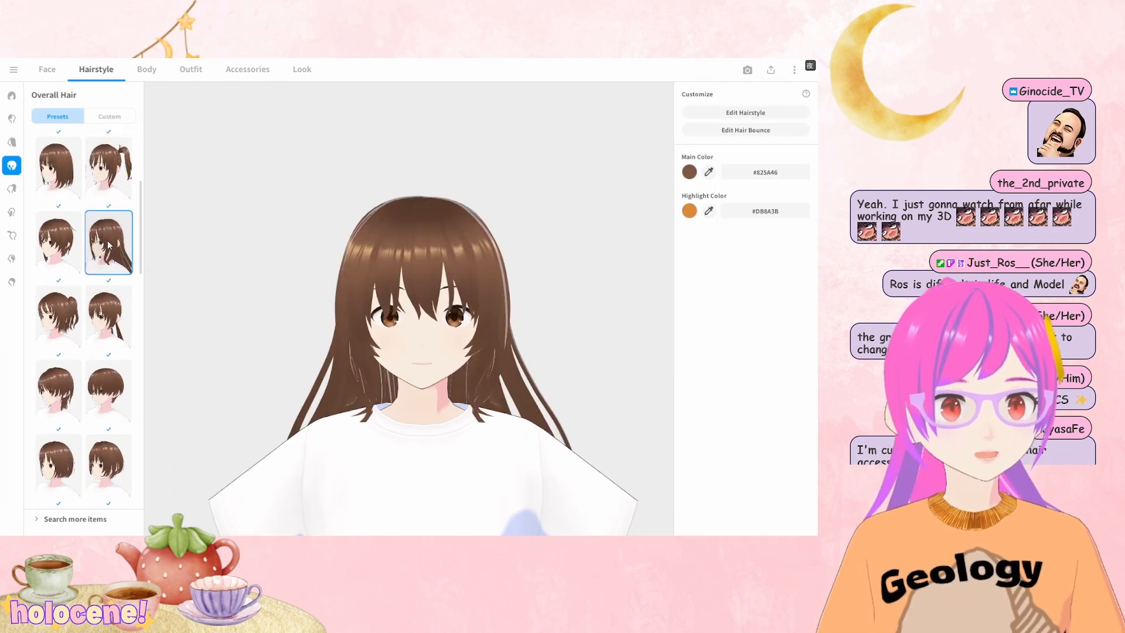
Dress the avatar in the whole outfit set with the light-blue ice-cream hoodie
click(208, 72)
click(147, 69)
click(191, 69)
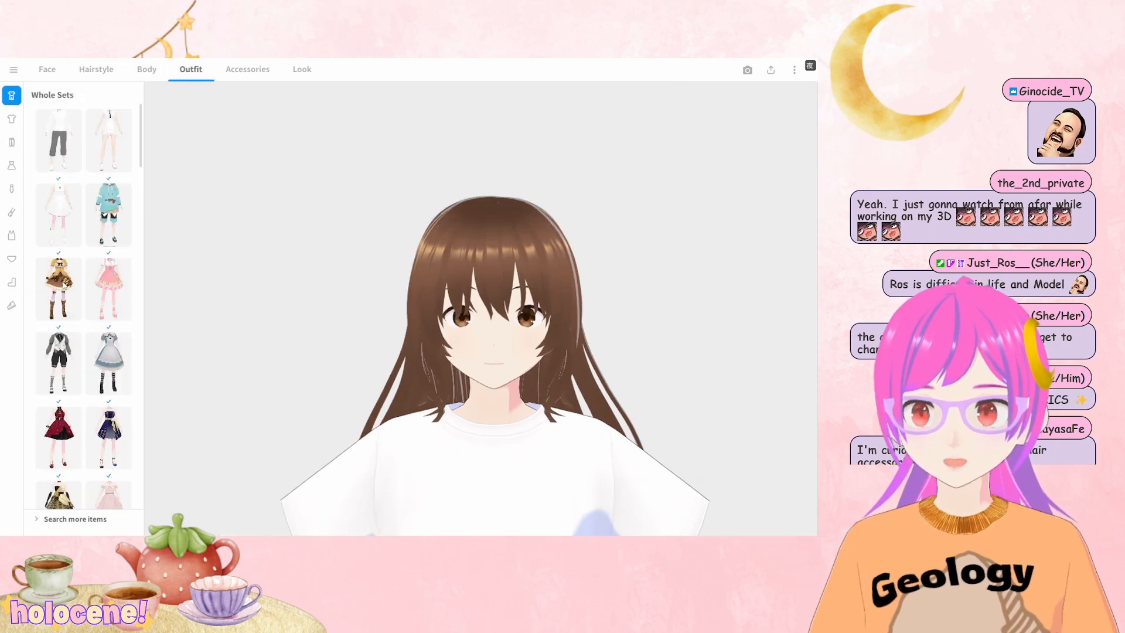
click(114, 208)
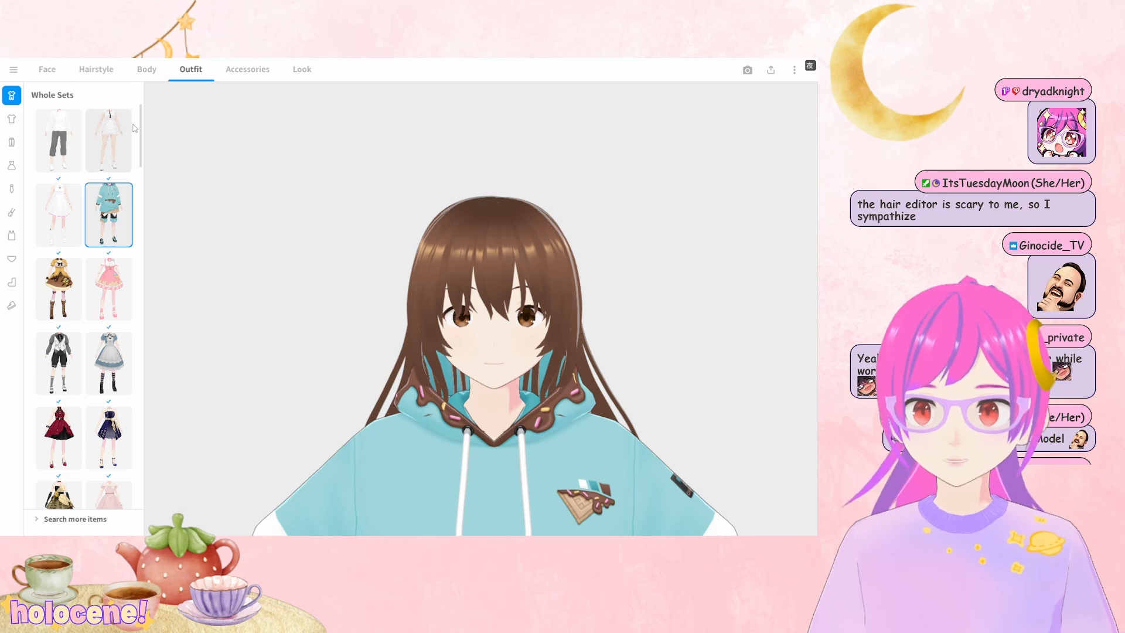
Replace the light-blue hoodie with the plain white T-shirt preset at the end of the tops list
click(11, 119)
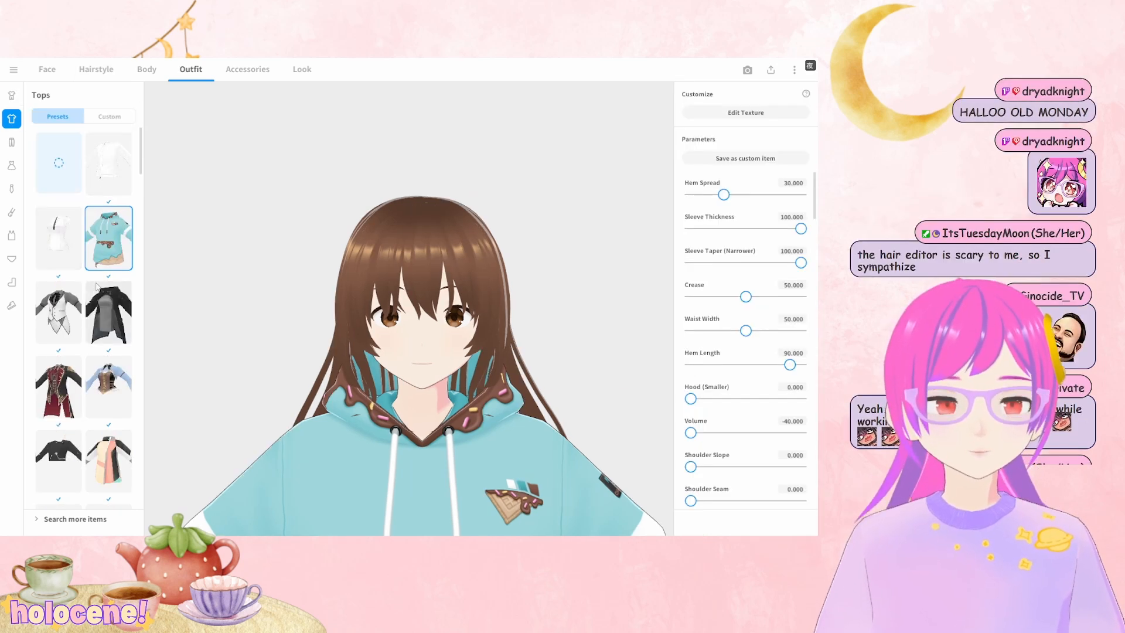
scroll(70, 316, down, 5)
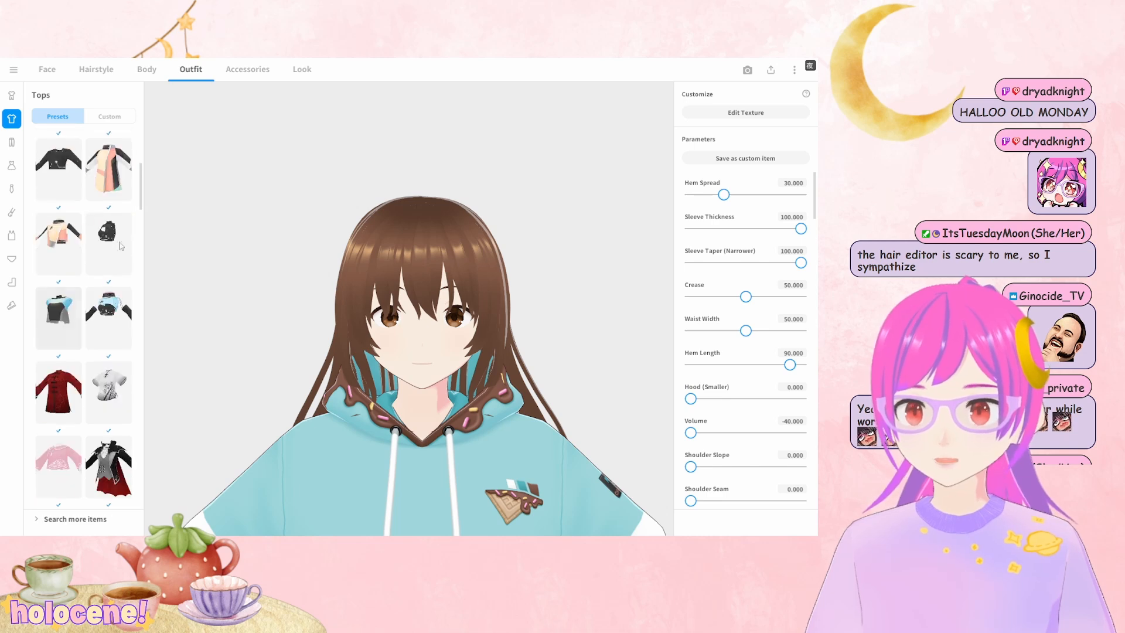
drag(141, 187, 149, 413)
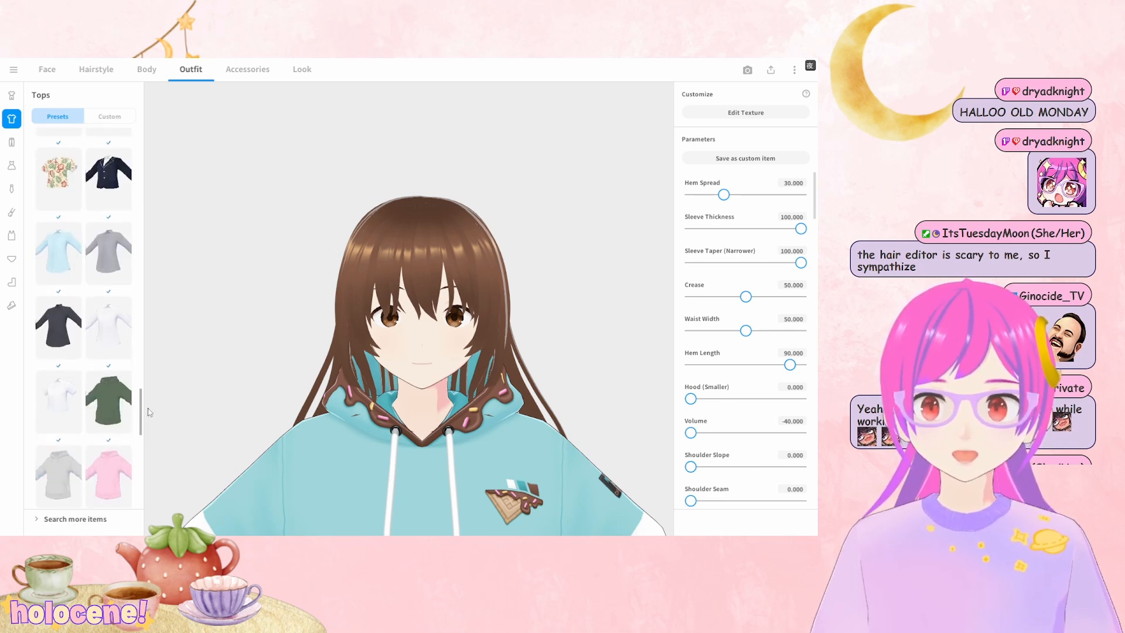
scroll(117, 349, down, 3)
scroll(117, 350, down, 6)
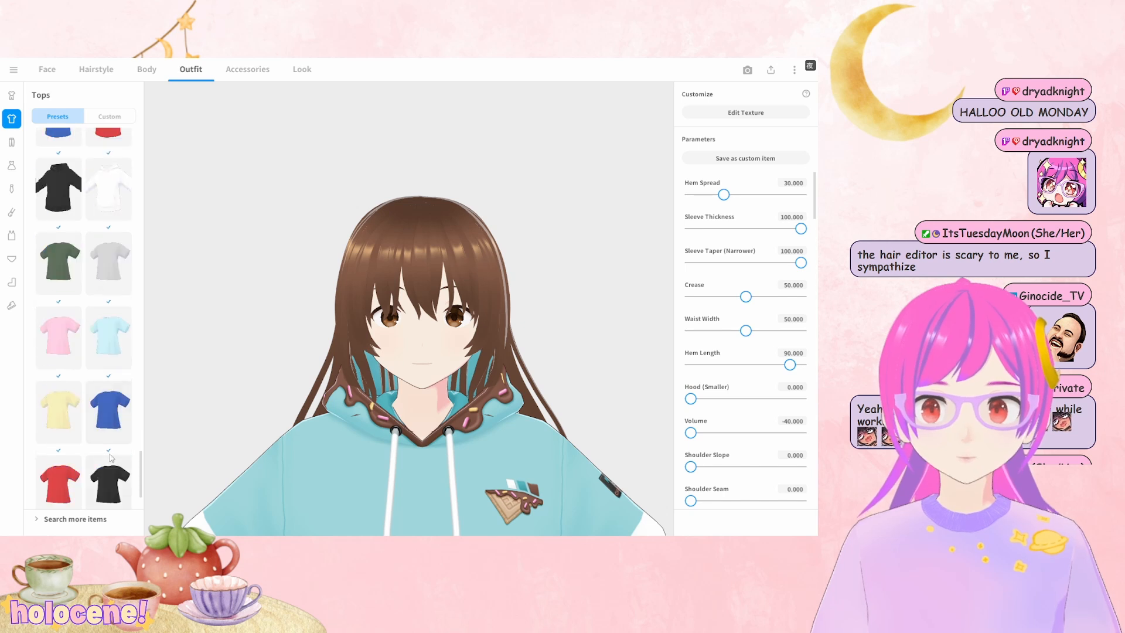
click(79, 462)
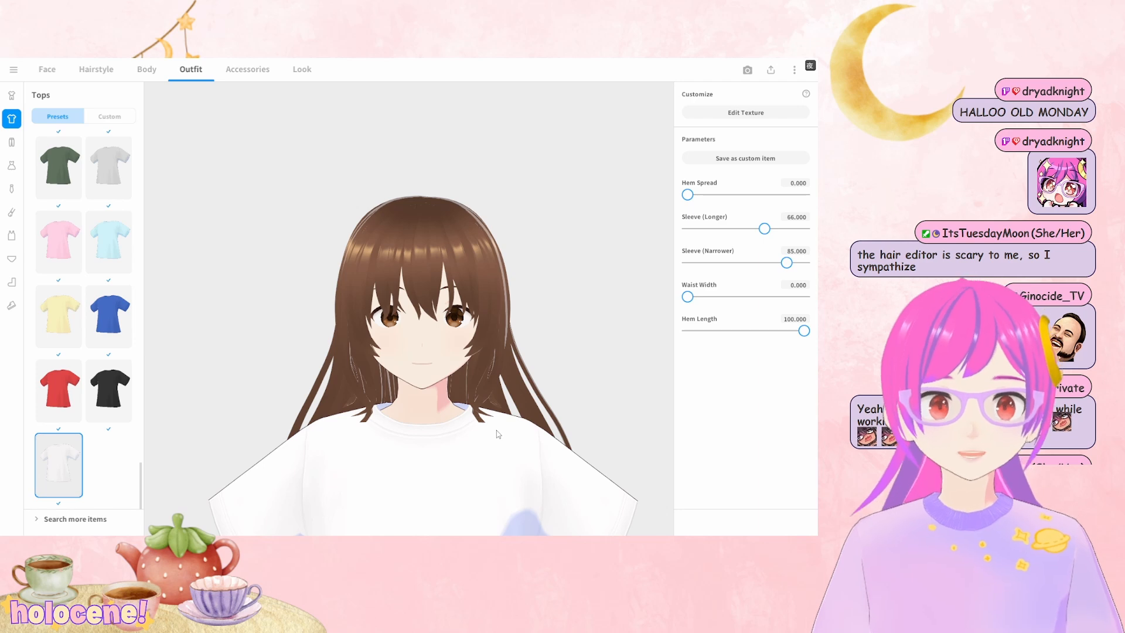
Remove the avatar's long overall hair by choosing the empty preset
click(47, 69)
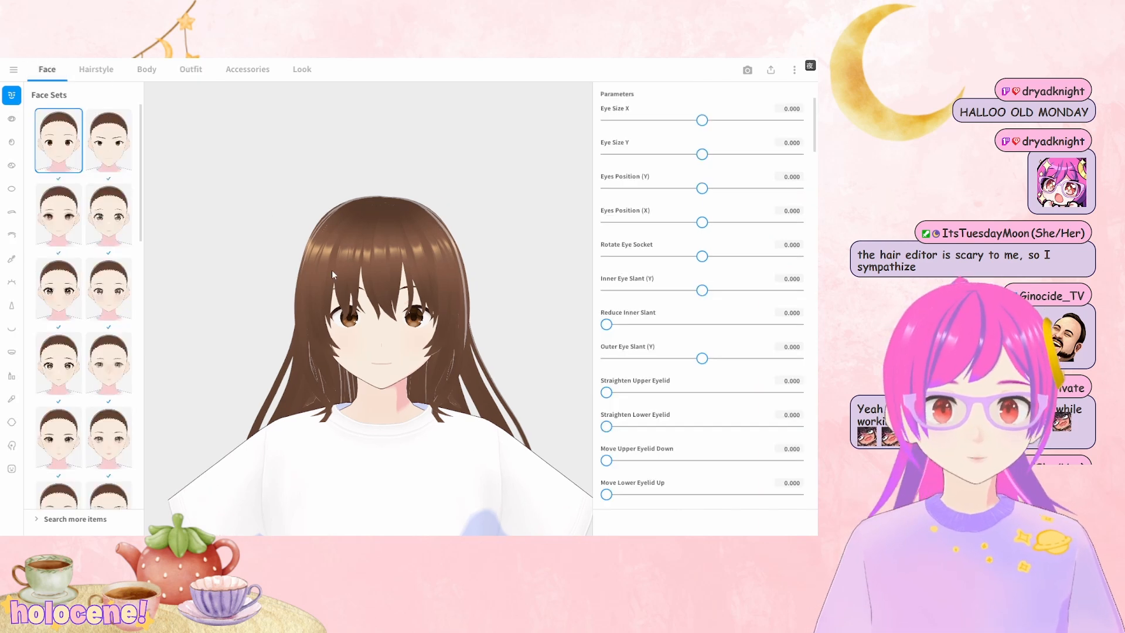
click(96, 69)
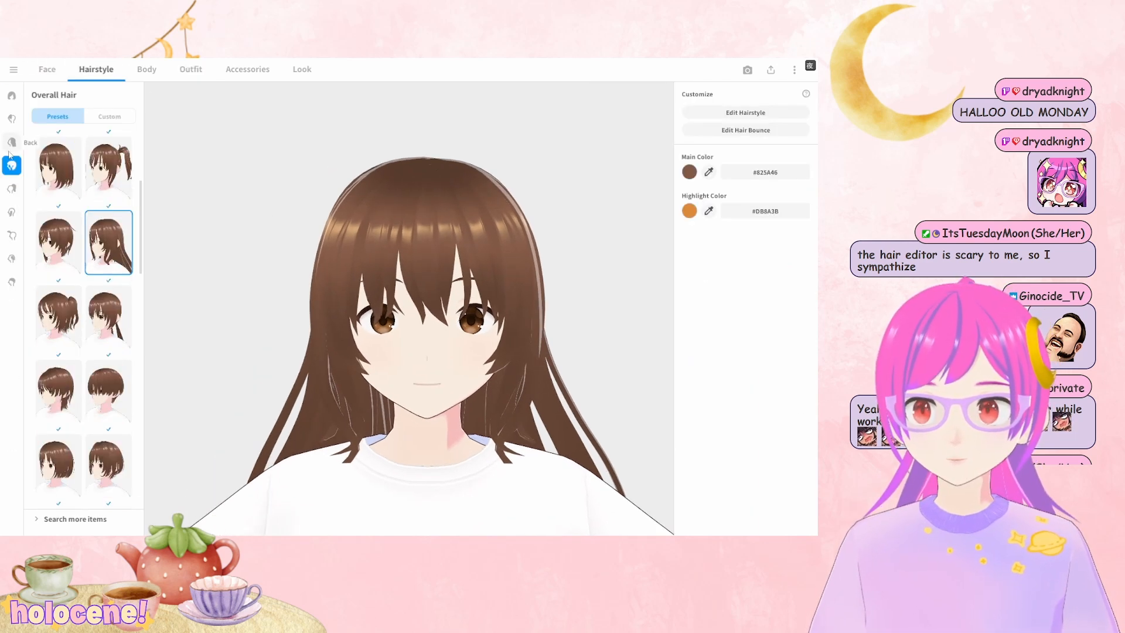
drag(143, 244, 143, 146)
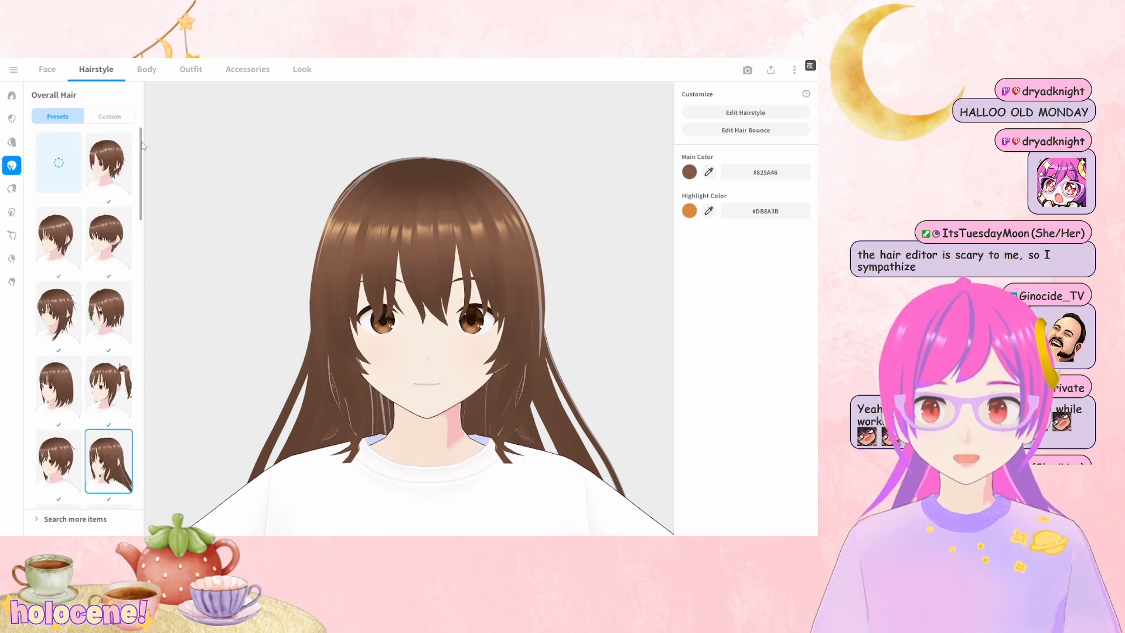
click(58, 163)
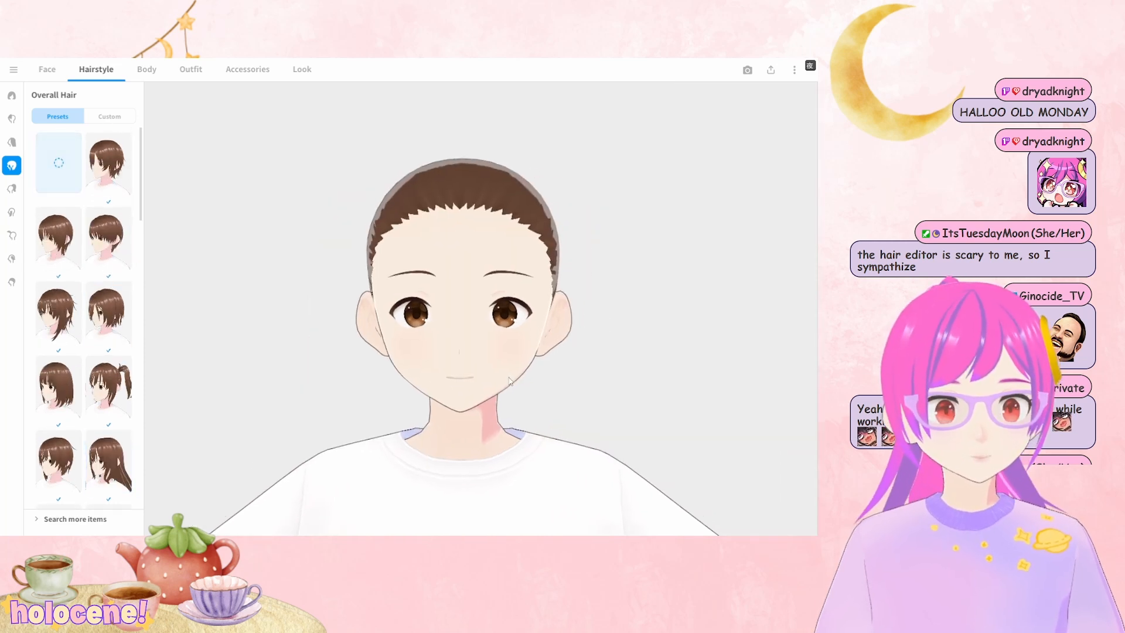
Compare several face sets and apply the one with large sparkling eyes in the second row
click(47, 70)
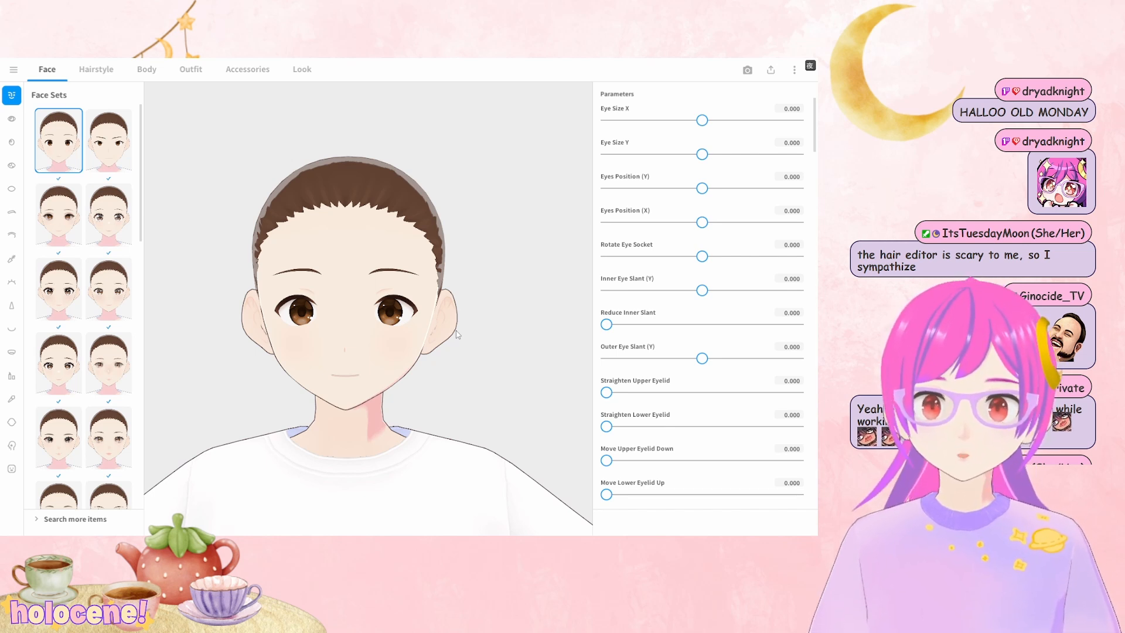
click(125, 212)
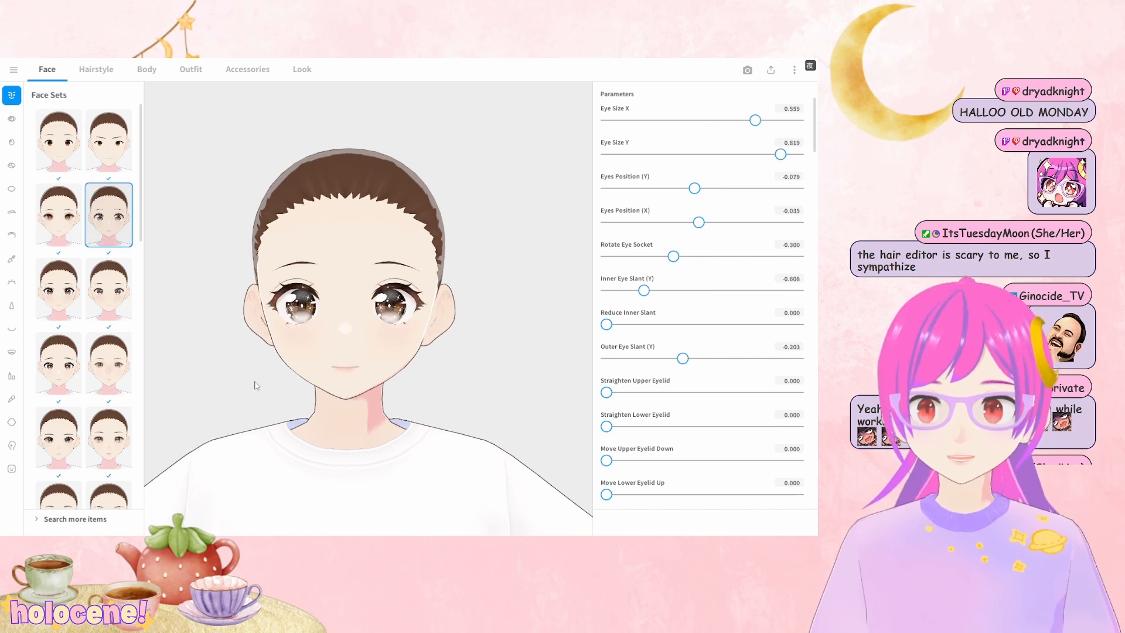
click(56, 309)
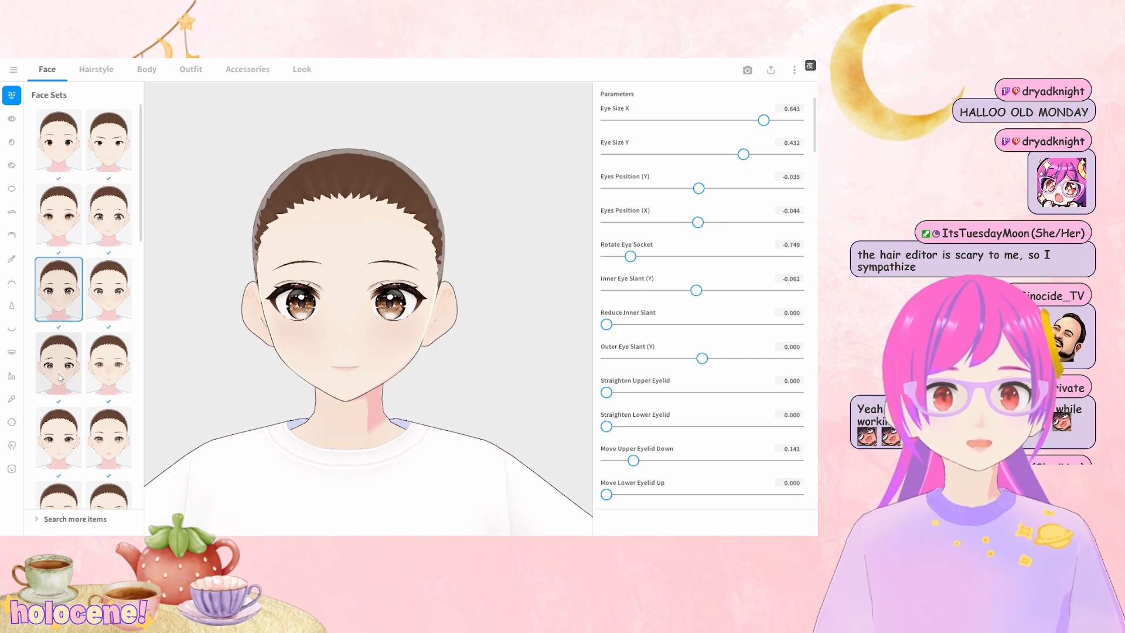
click(67, 144)
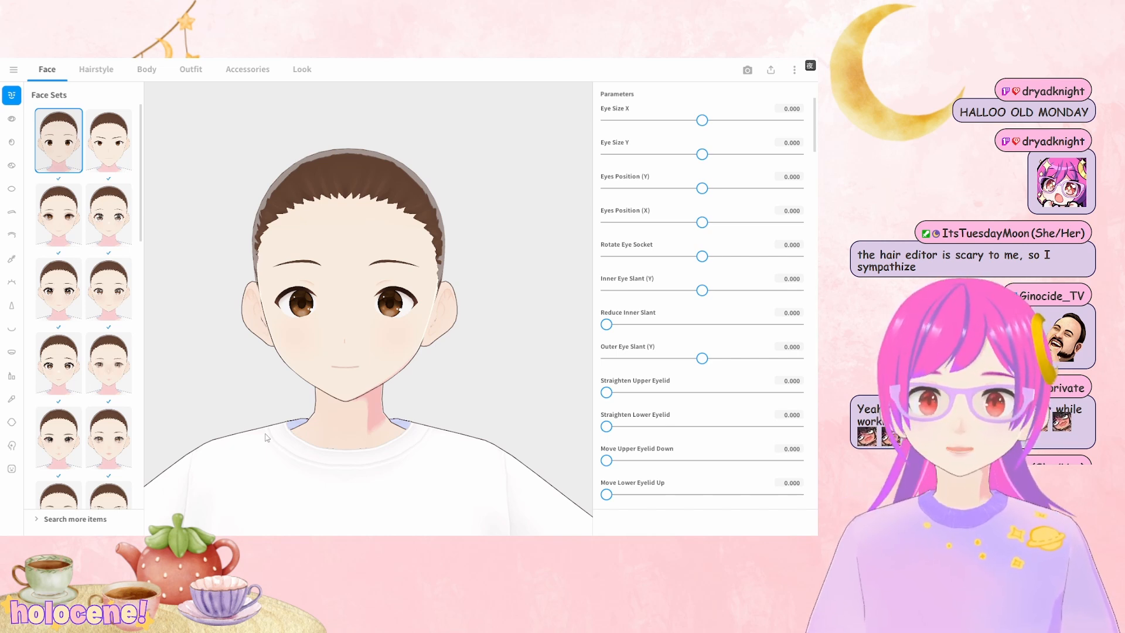
click(92, 220)
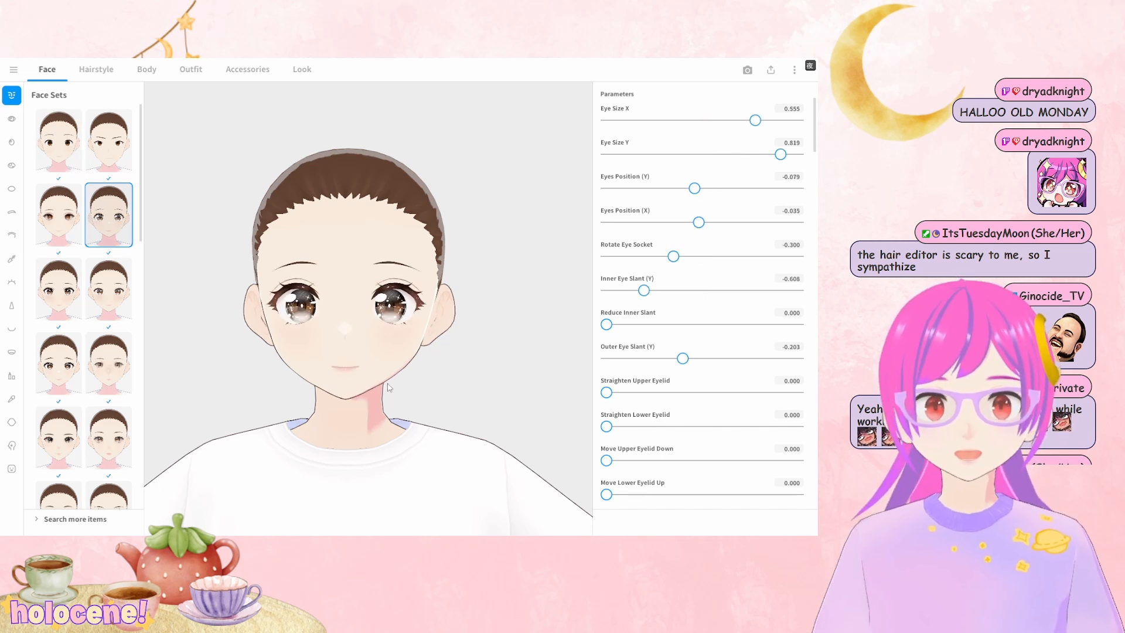
Compare several custom eye highlights and apply the star-shaped one in the third row
click(12, 119)
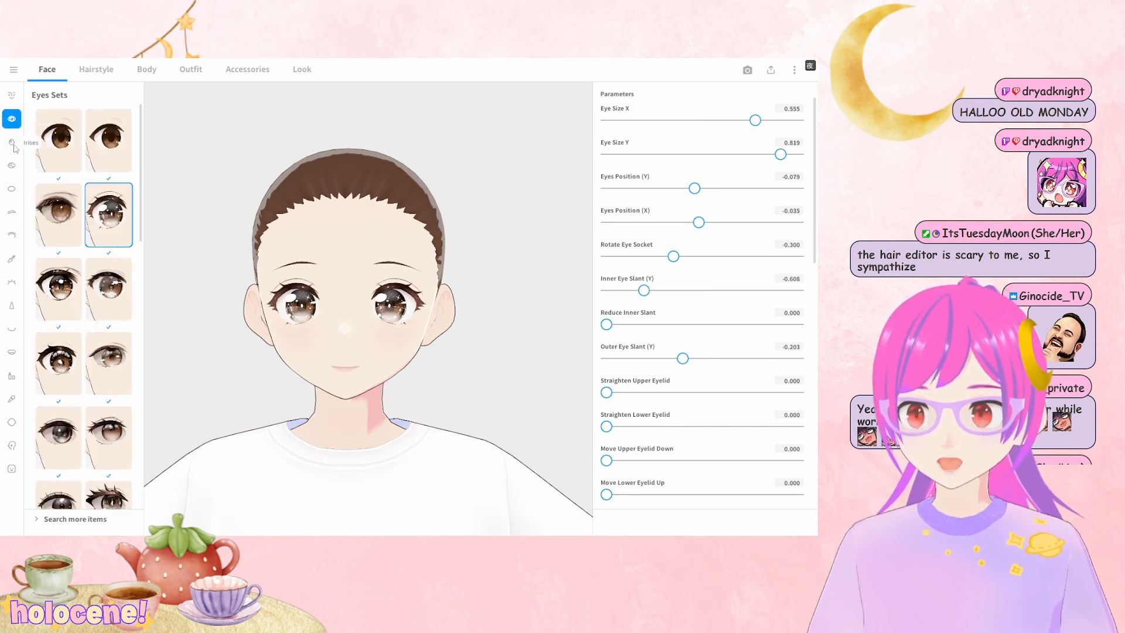
click(13, 144)
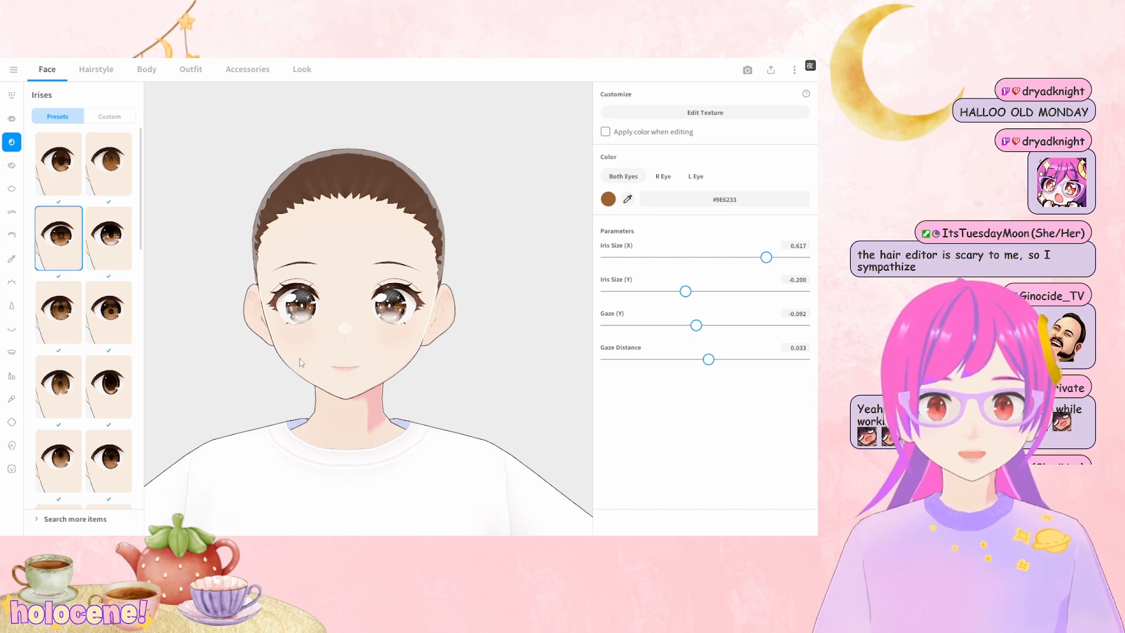
click(14, 168)
click(109, 120)
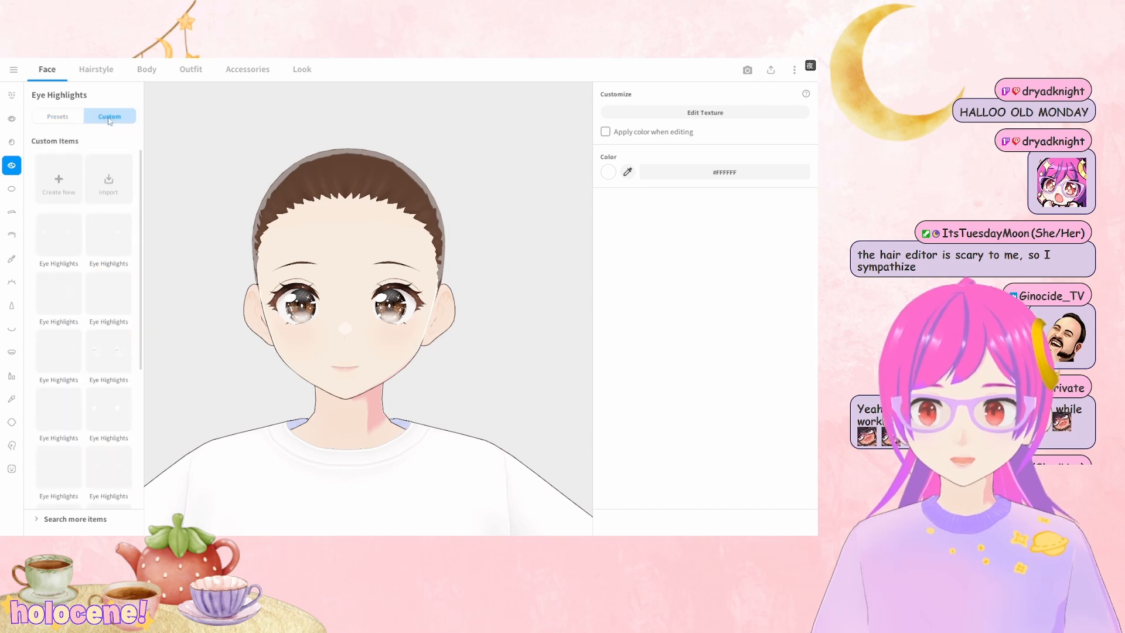
scroll(359, 289, up, 5)
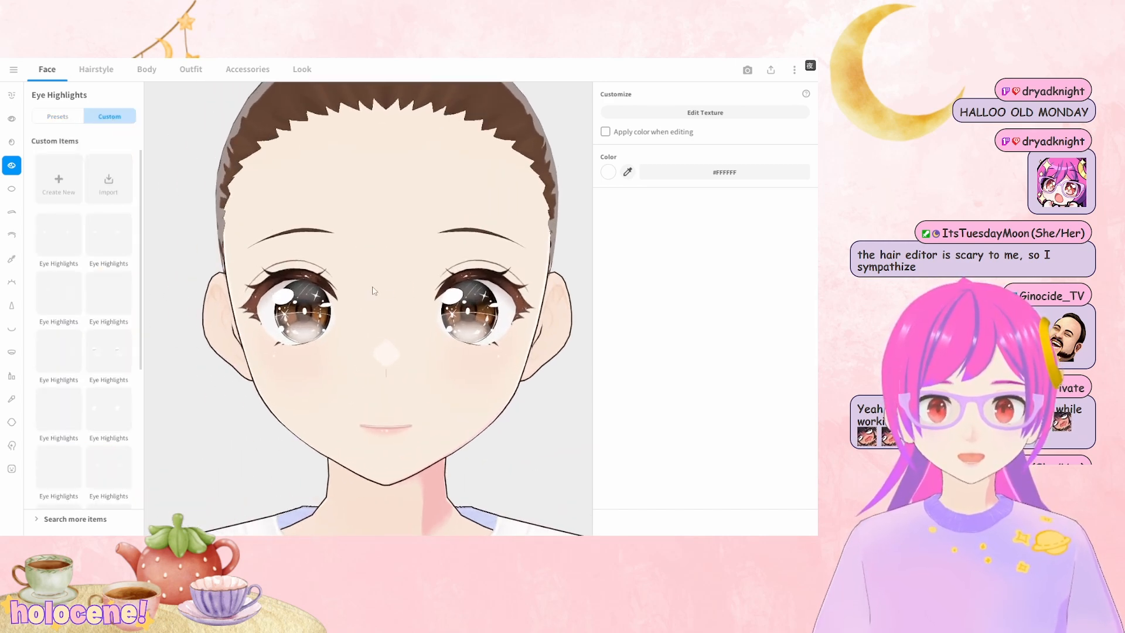
click(79, 236)
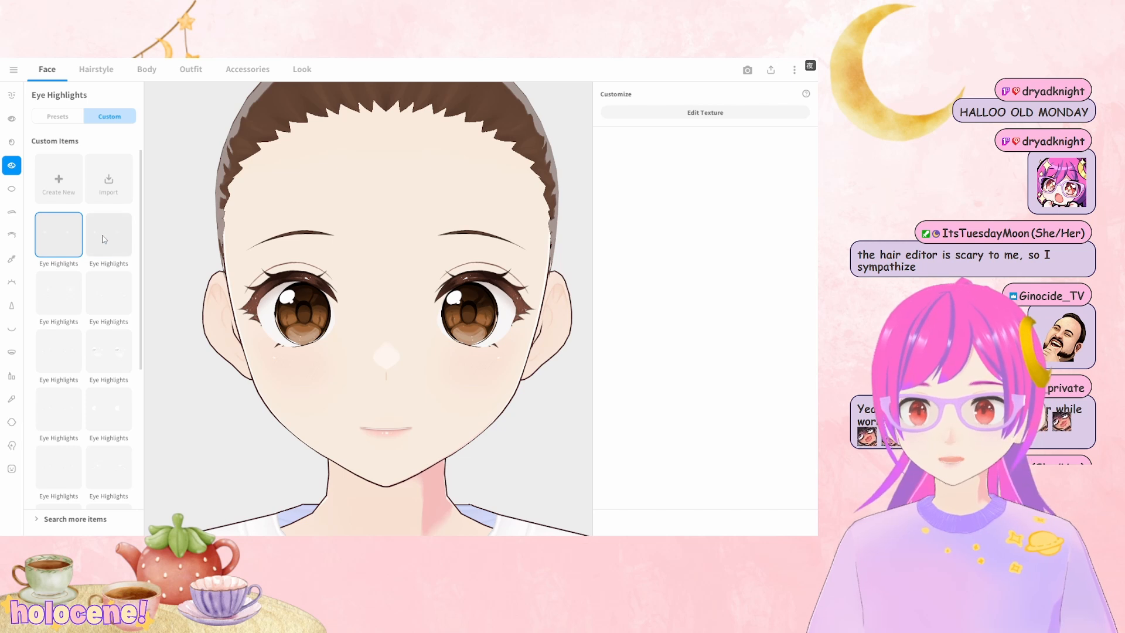
click(101, 290)
click(51, 300)
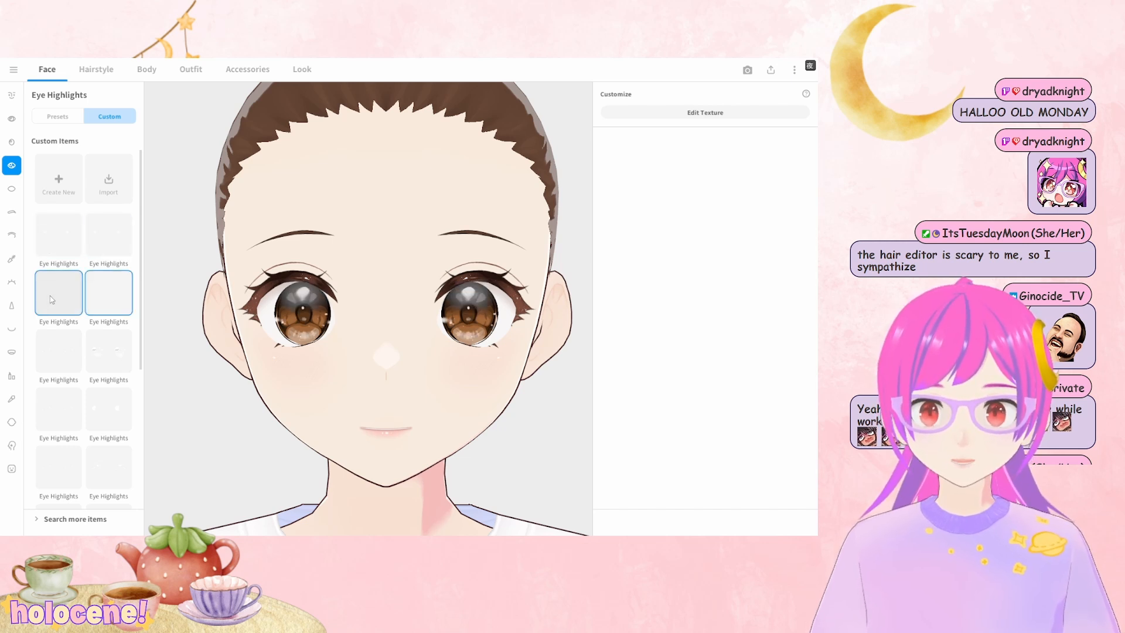
click(47, 352)
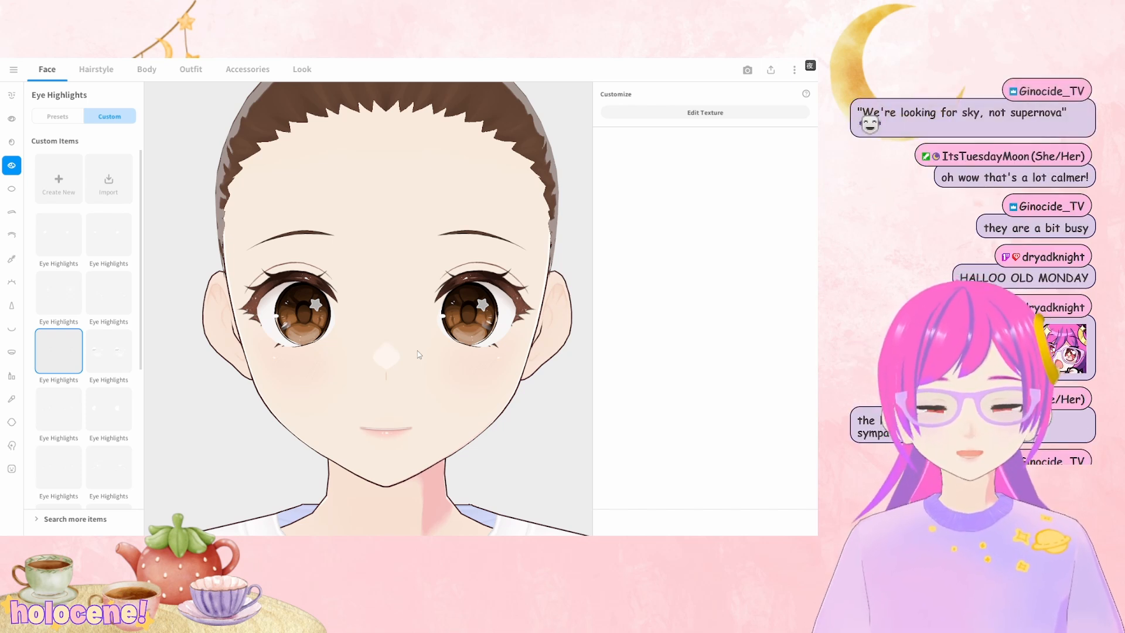
scroll(418, 364, down, 2)
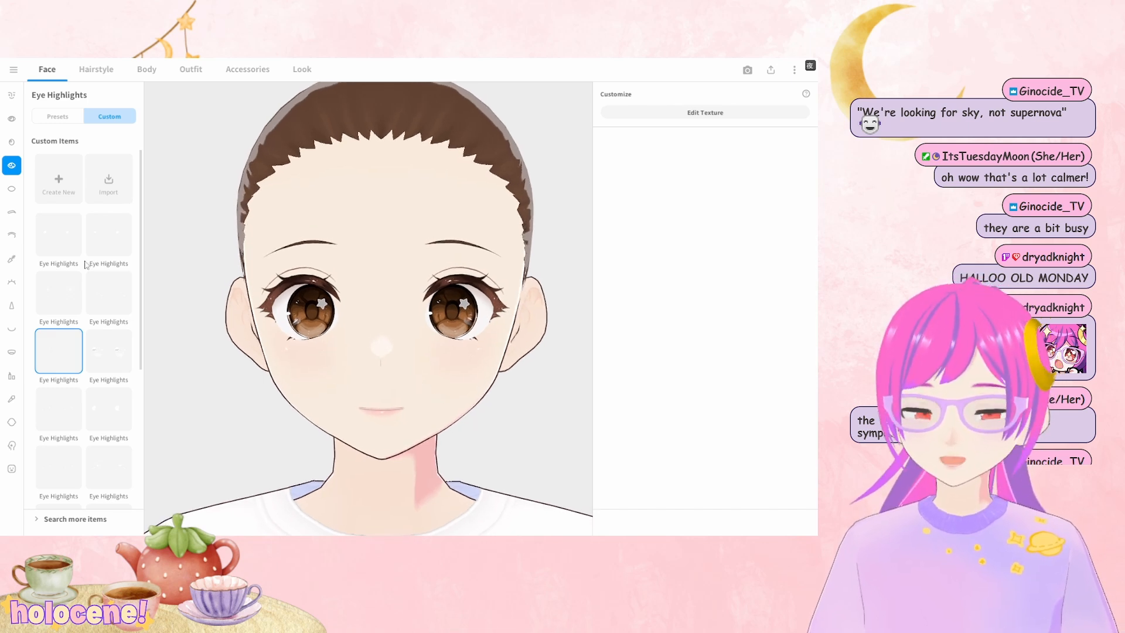
Try blue and red hues for both irises and set their color to dark red #A53A27
click(12, 143)
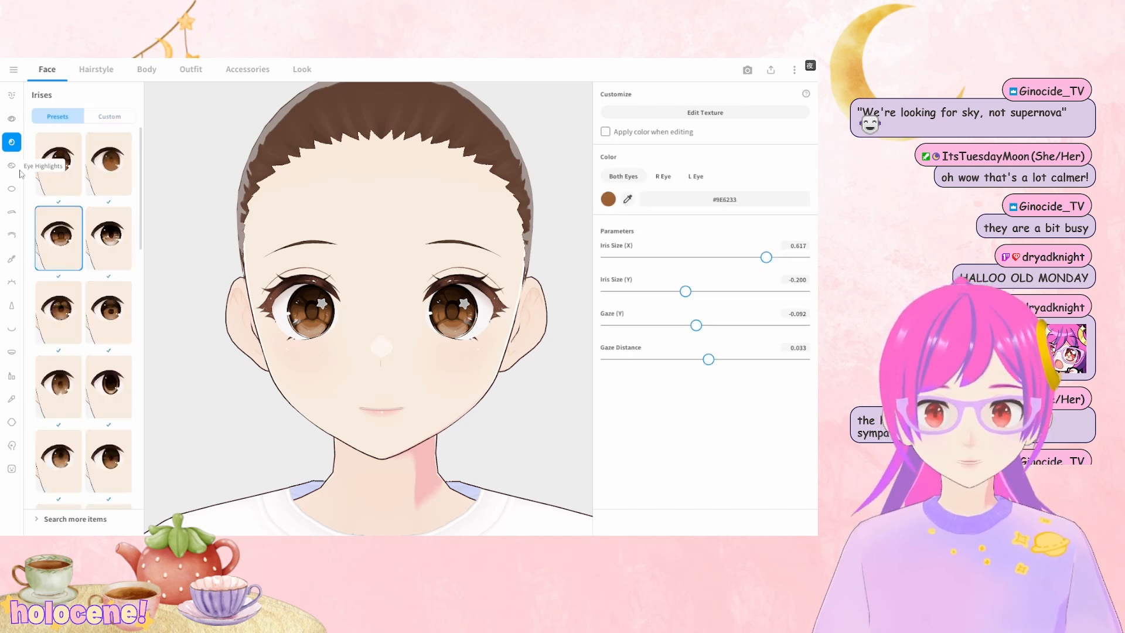
click(608, 199)
click(579, 265)
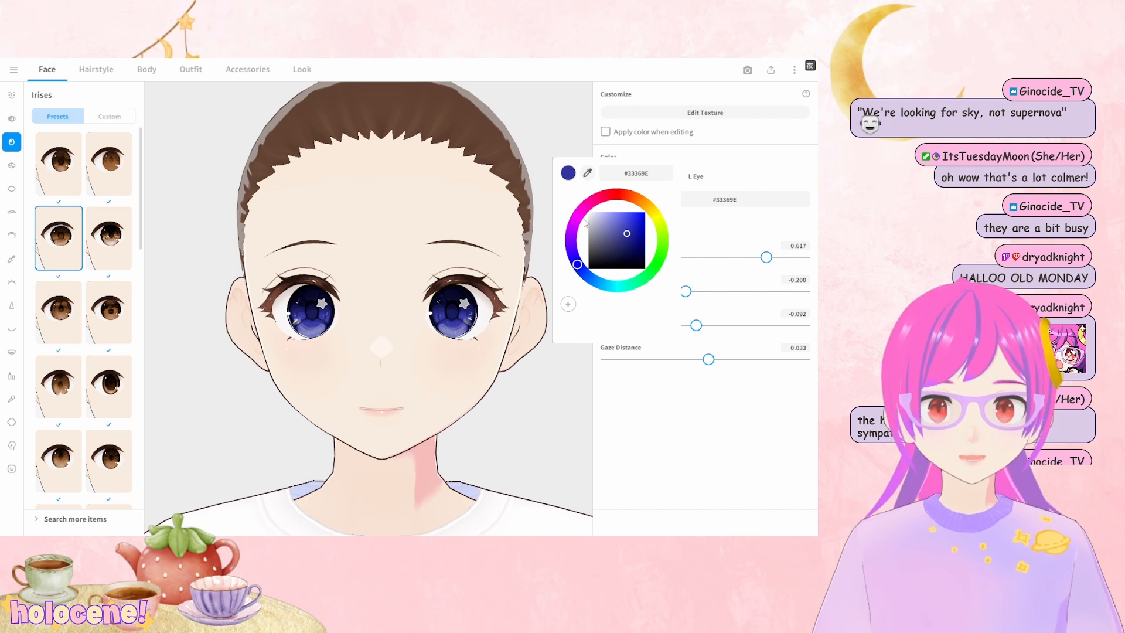
click(584, 221)
click(623, 198)
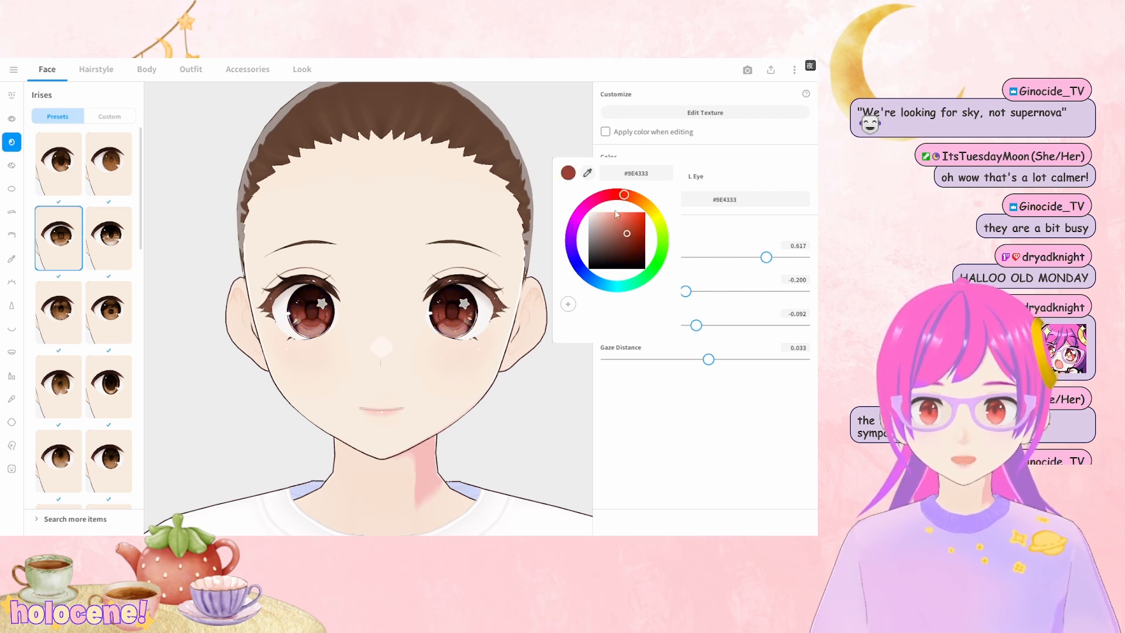
drag(632, 233, 632, 235)
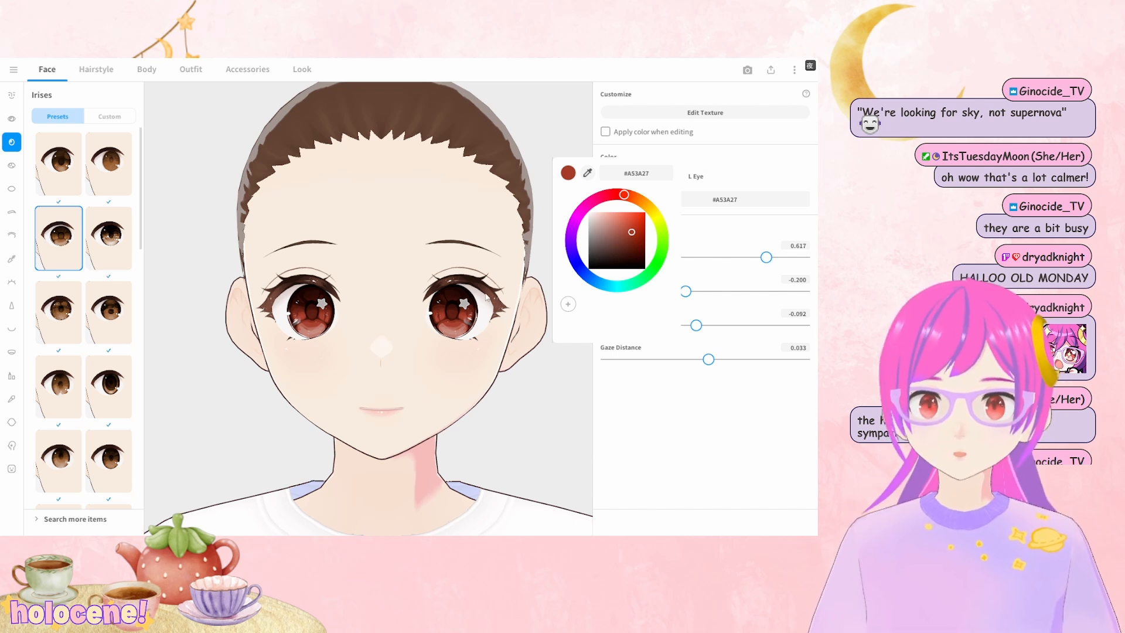
click(468, 376)
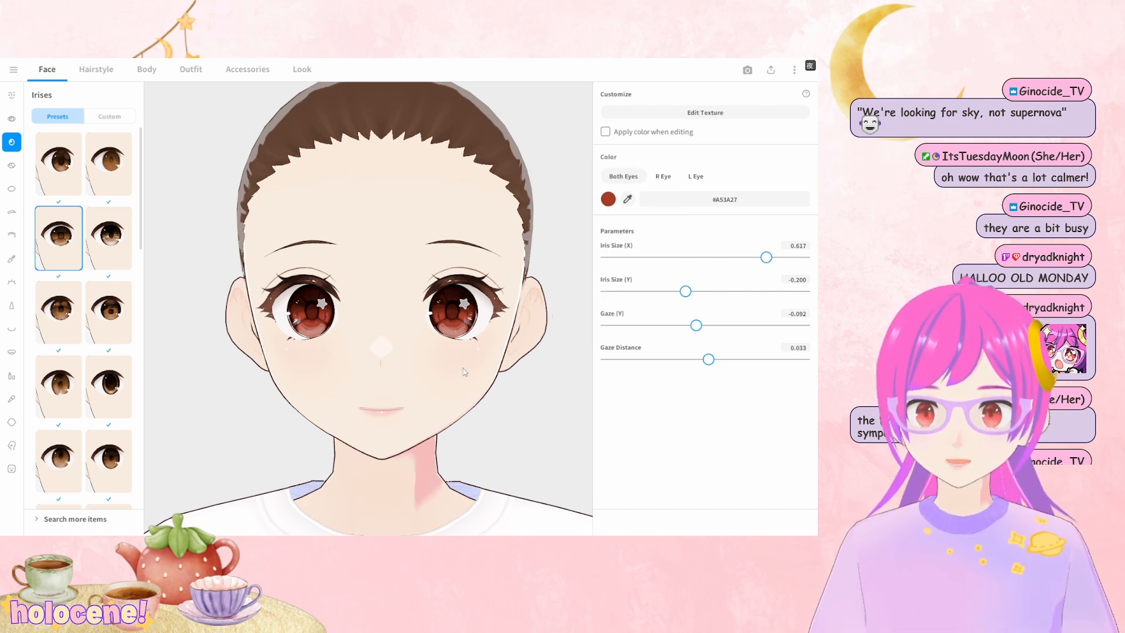
Compare the first sclera preset with the second one in the second row and apply the latter
click(12, 165)
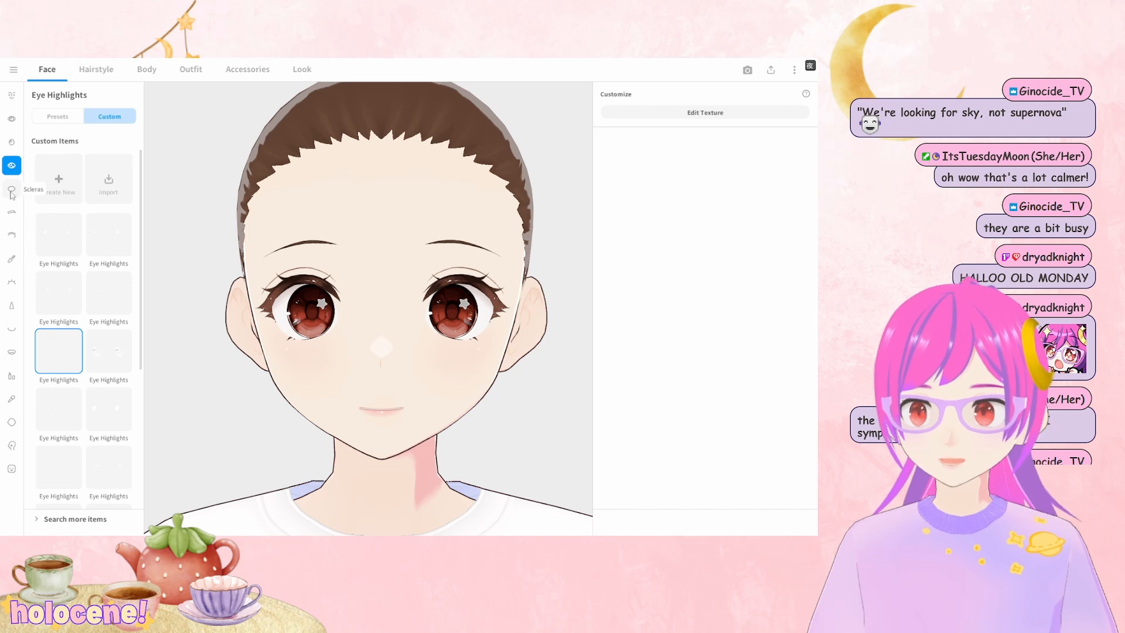
click(11, 192)
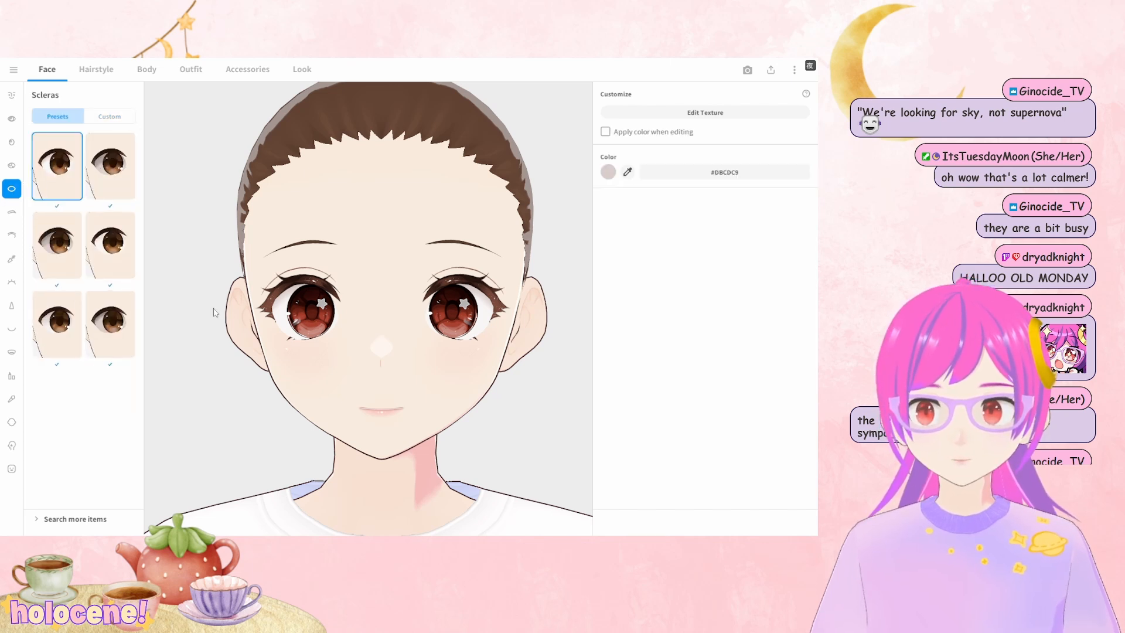
click(110, 245)
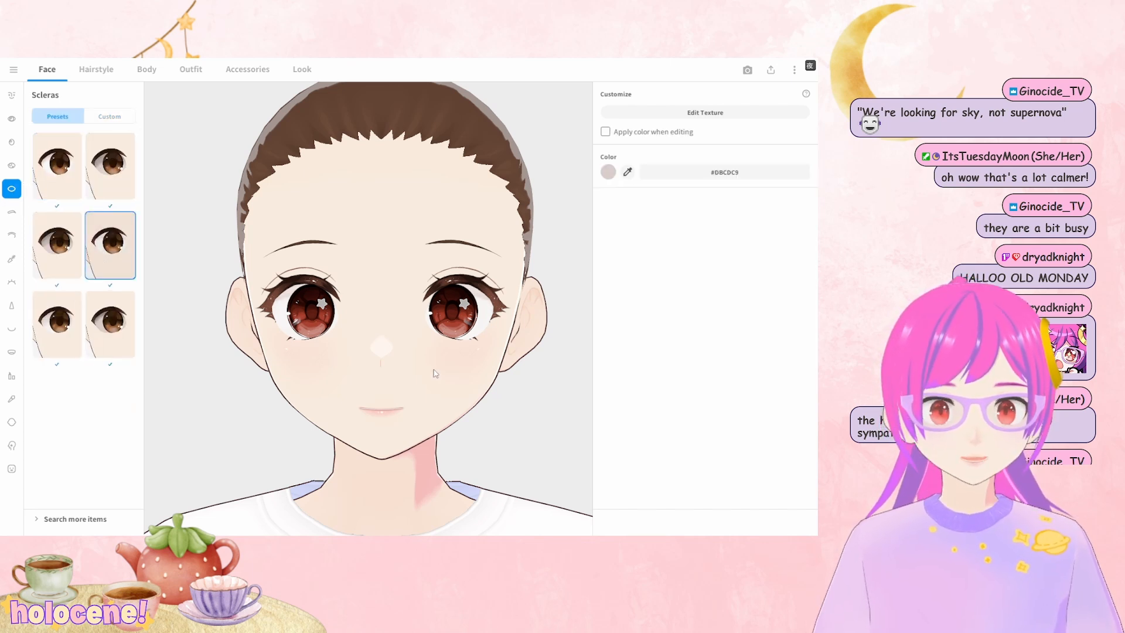
click(59, 182)
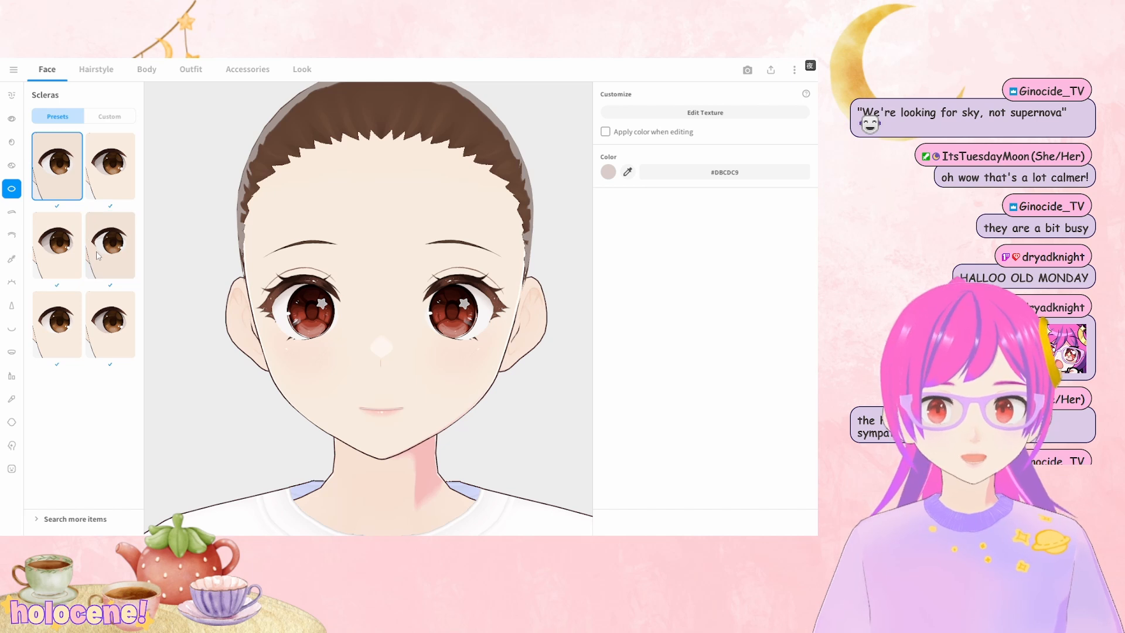
click(109, 256)
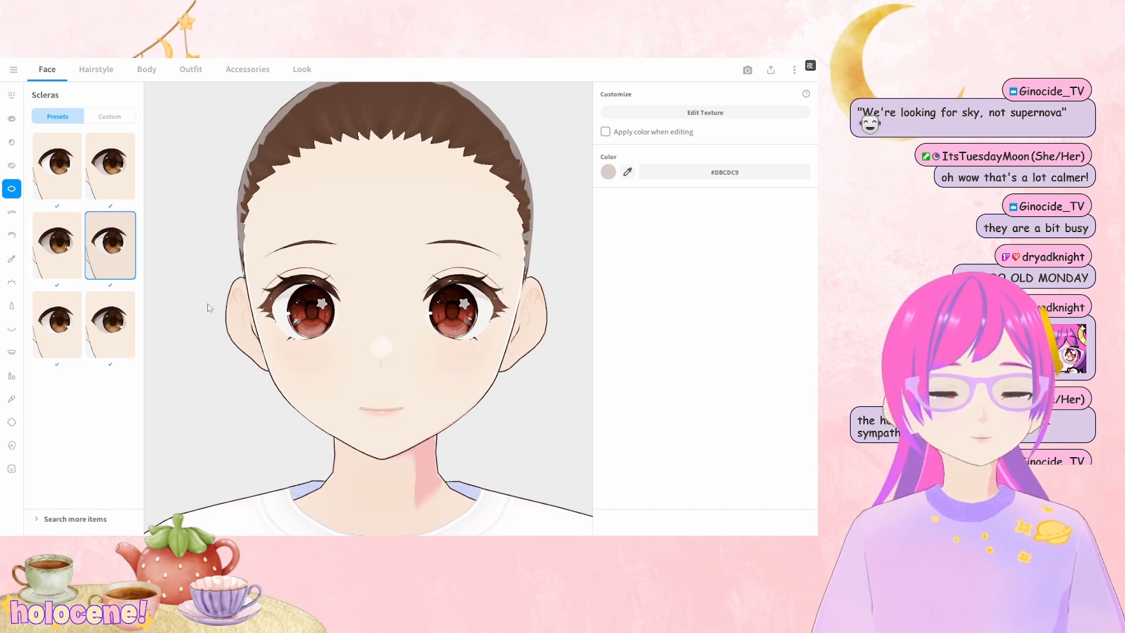
Inspect the sclera and iris textures in the texture editor with a widened face preview, and close the editor
click(645, 113)
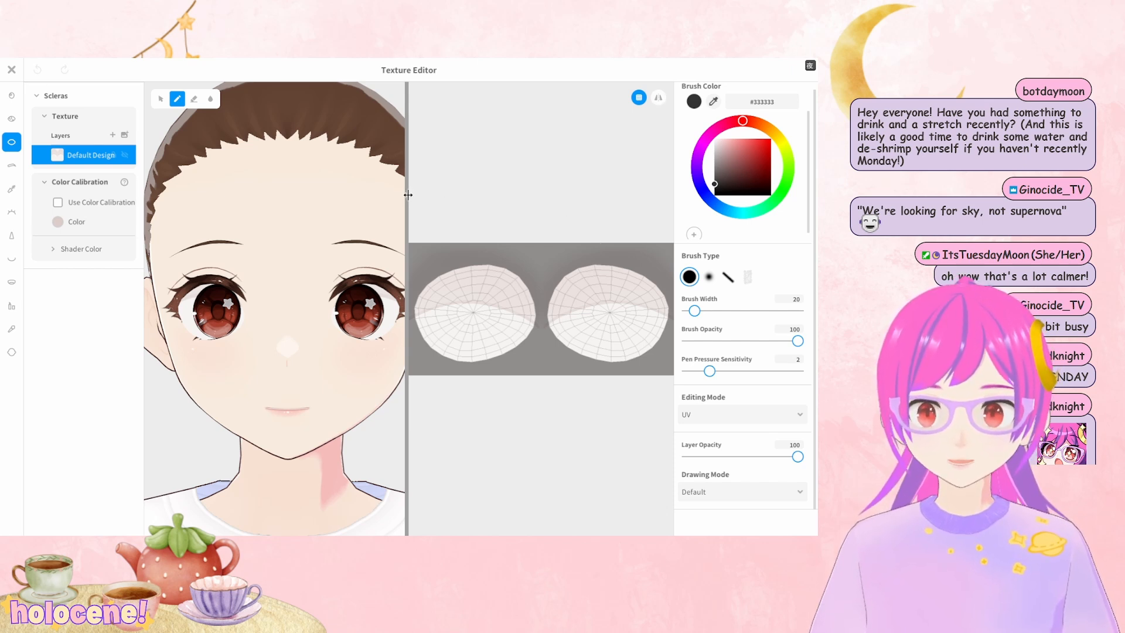
drag(406, 198, 532, 200)
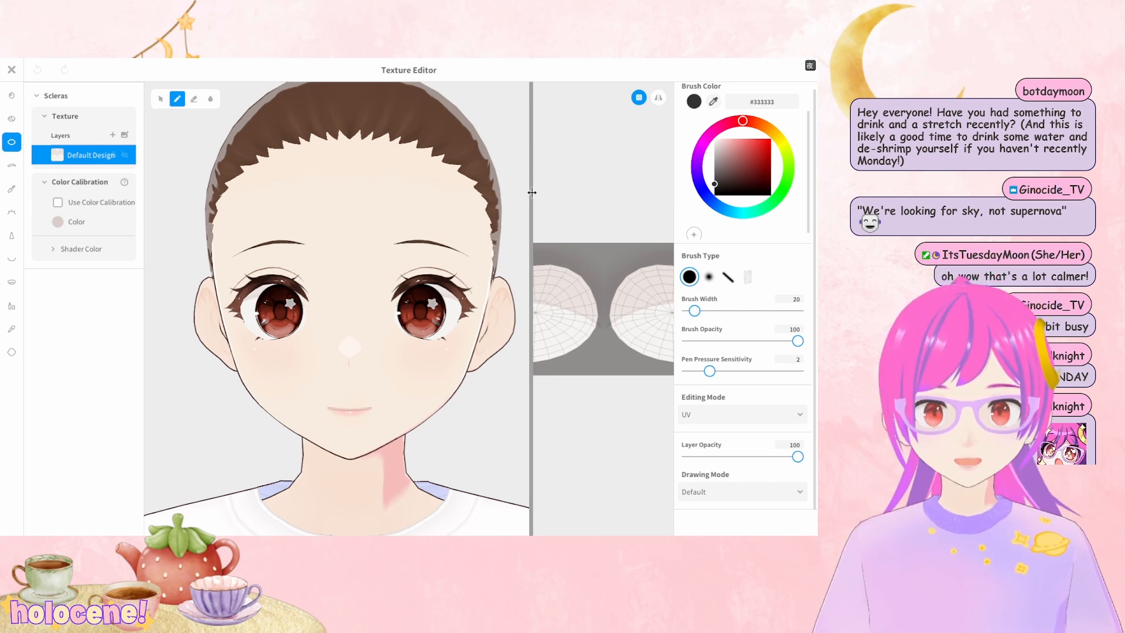
drag(532, 193, 548, 193)
click(12, 95)
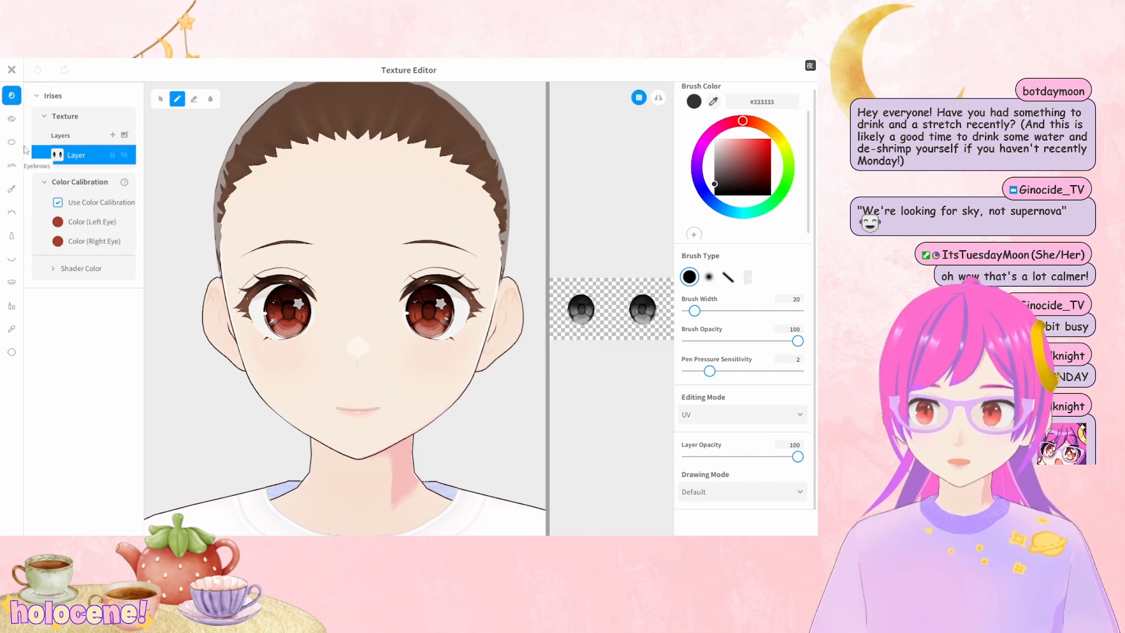
click(12, 69)
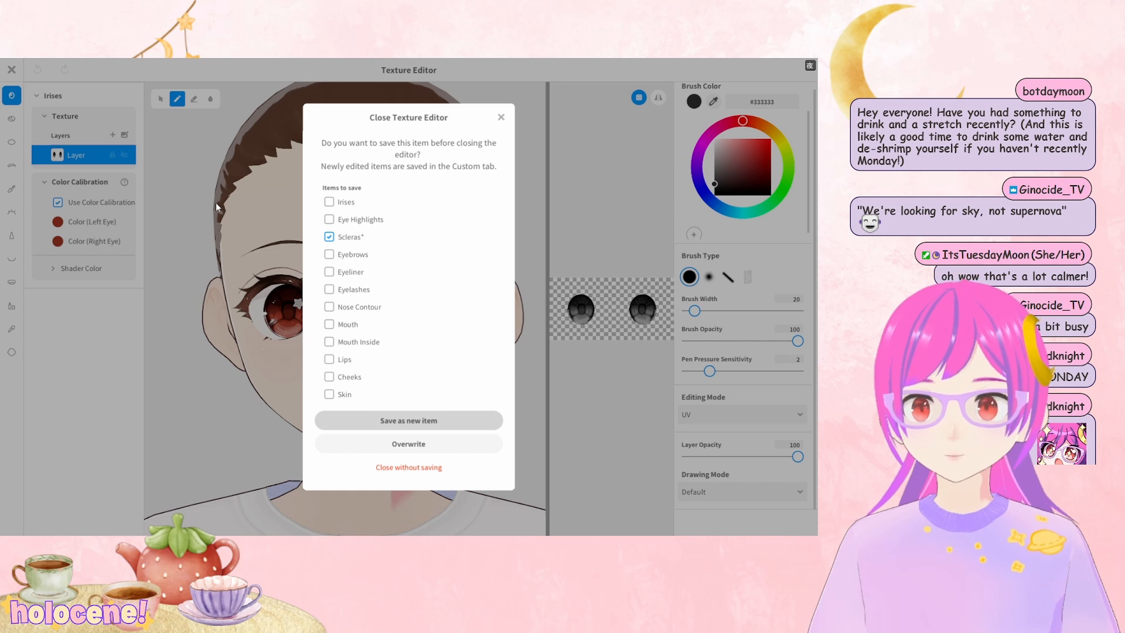
key(Escape)
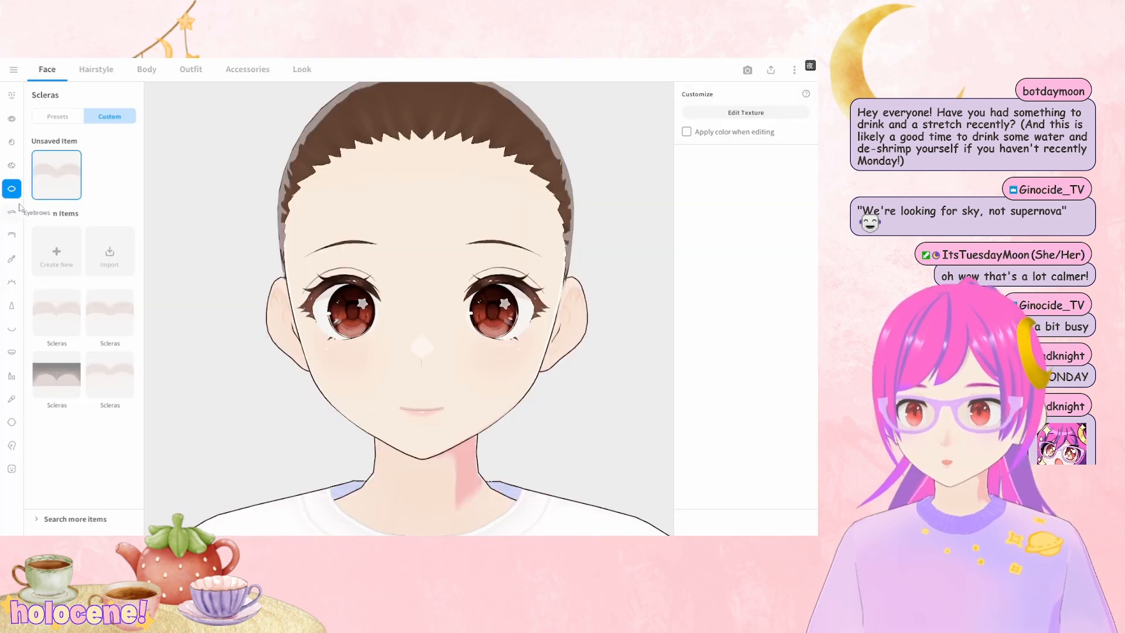
click(58, 116)
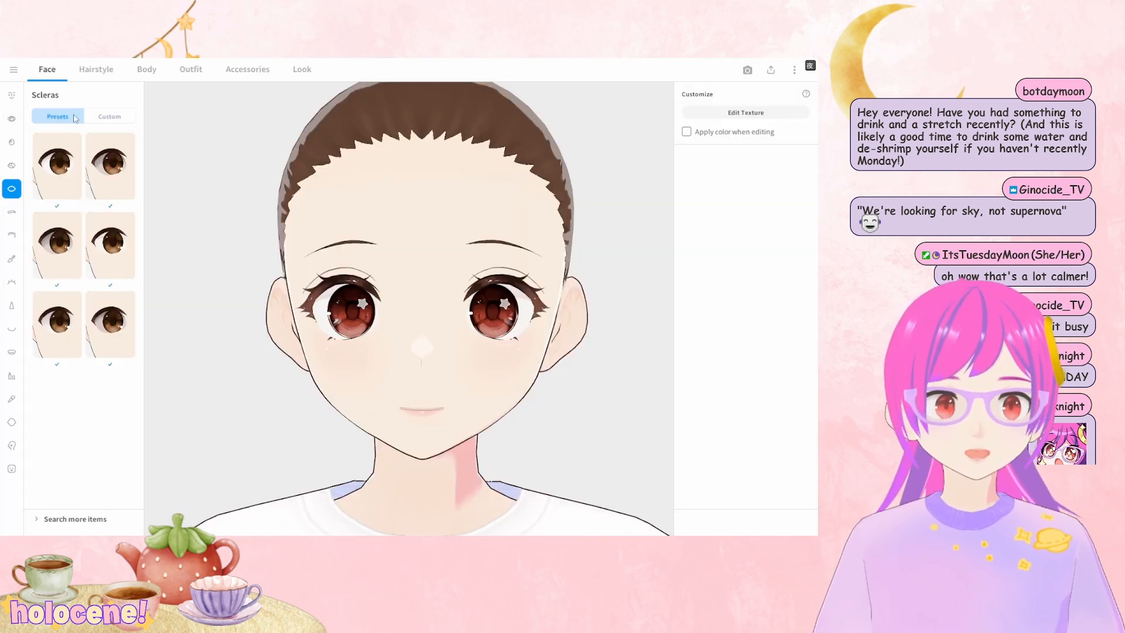
click(120, 117)
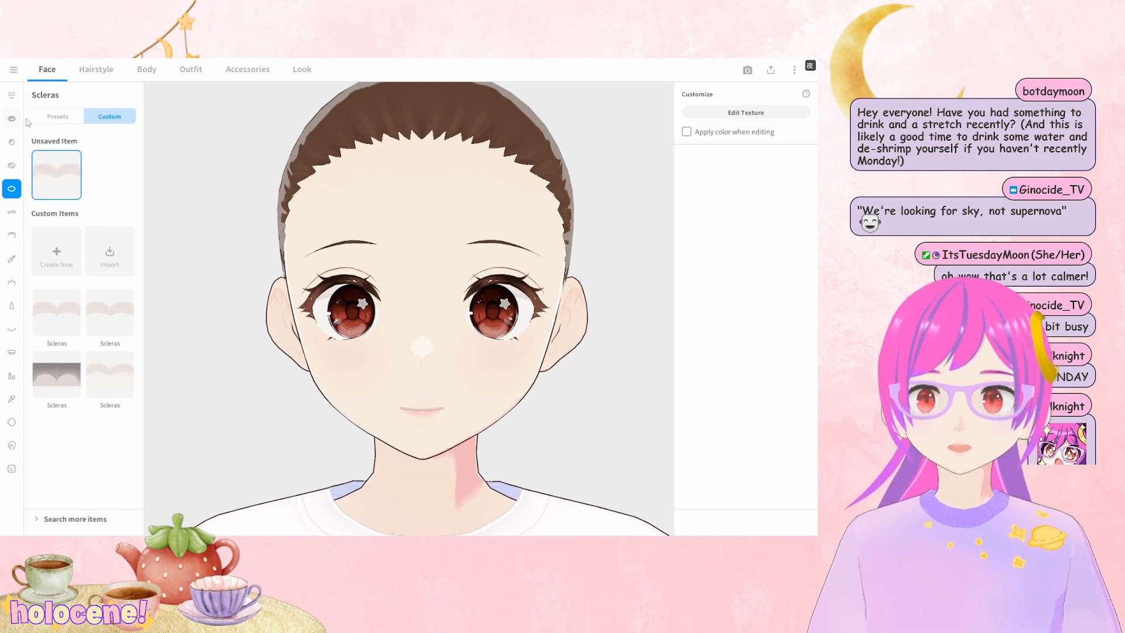
click(44, 119)
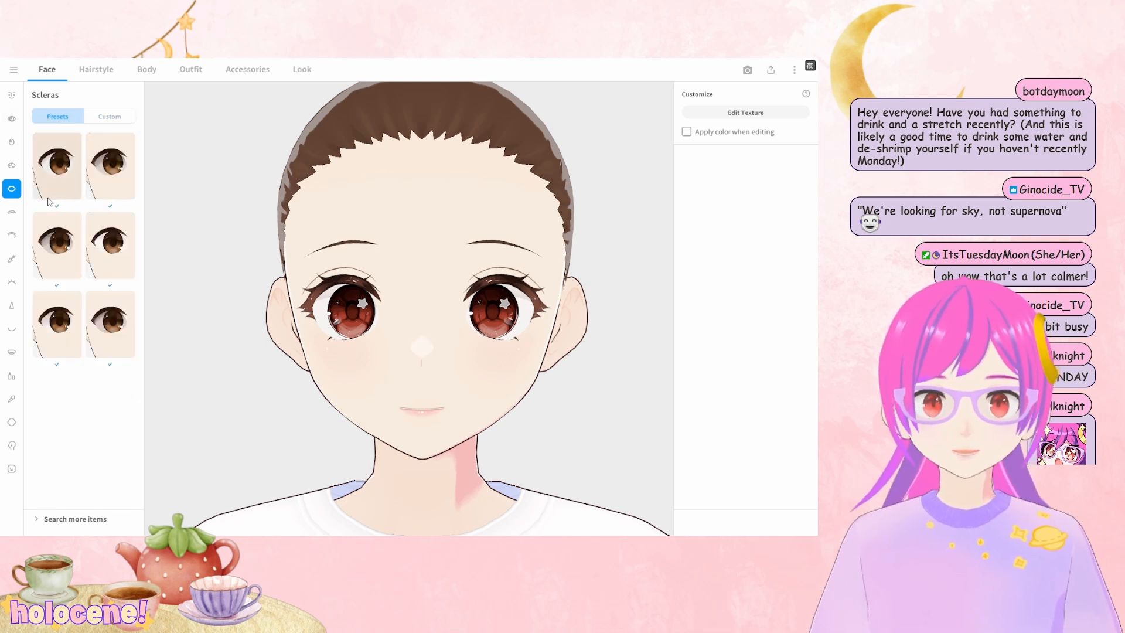
click(11, 166)
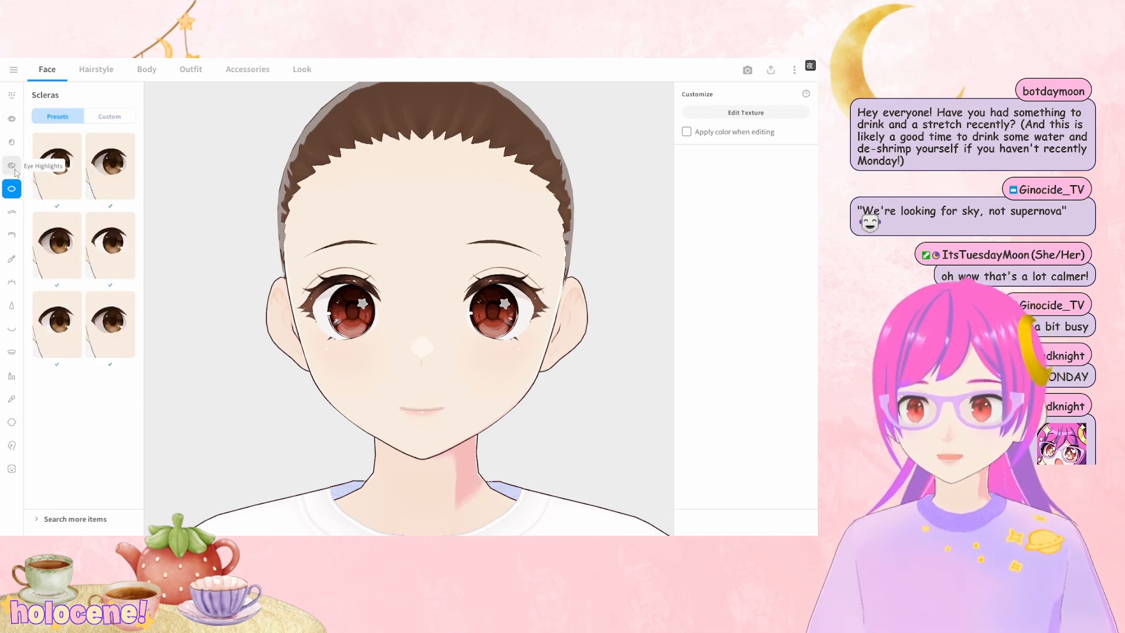
Set the eyebrows' arch to about 0.374, fem eyebrows to 0.112, vertical position to 0.022 and horizontal position to 0.061
click(11, 212)
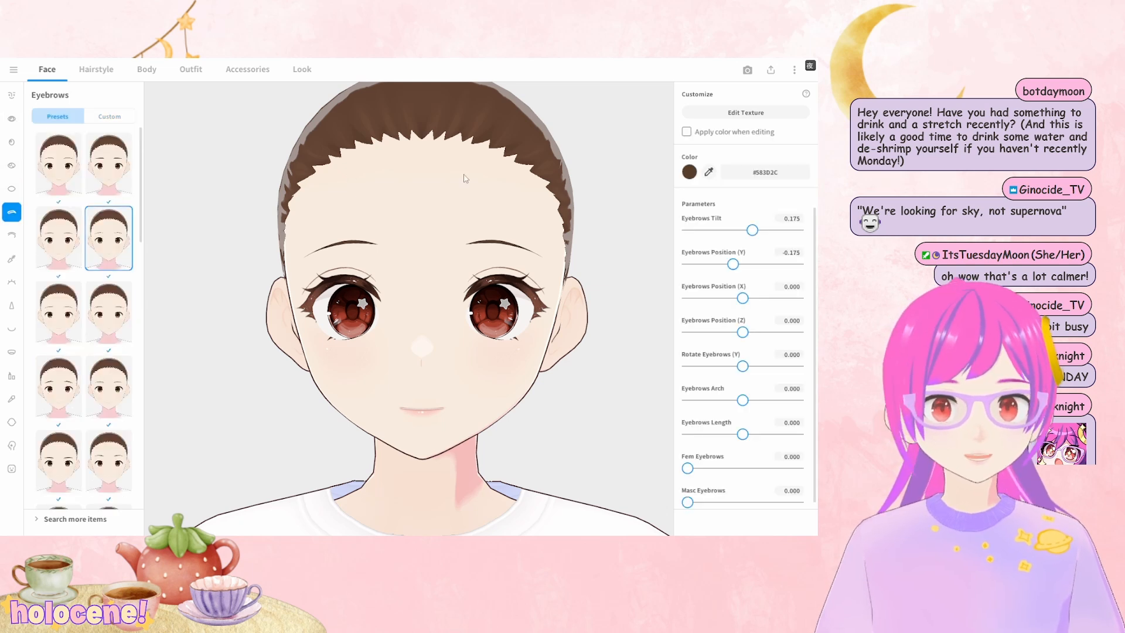
drag(673, 283, 639, 285)
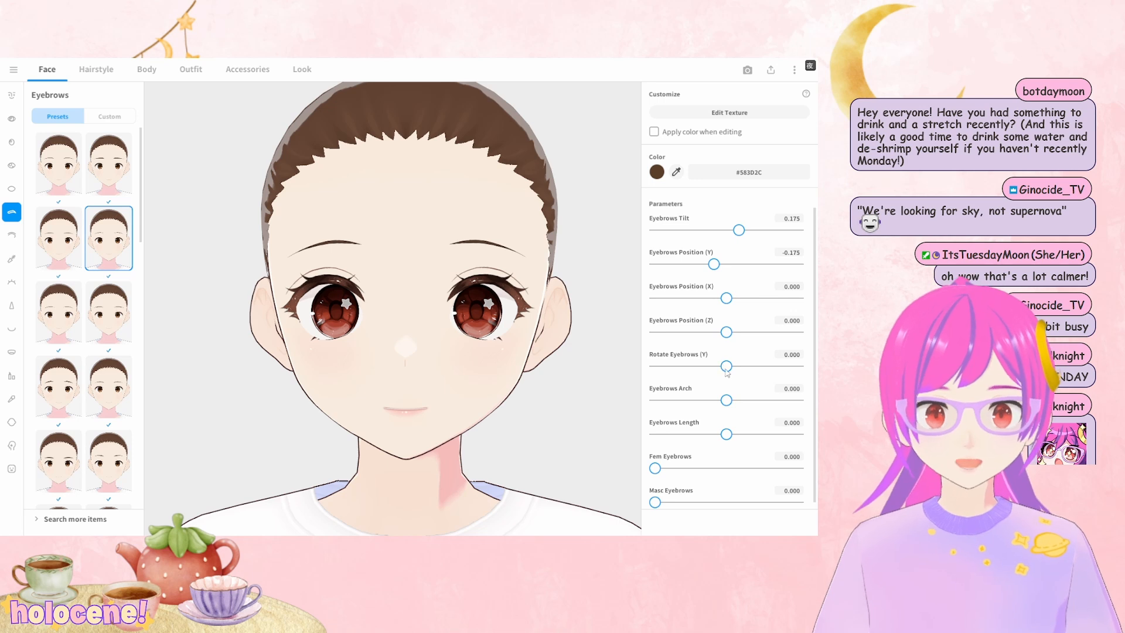
drag(727, 400, 755, 402)
drag(657, 469, 671, 469)
click(727, 265)
click(729, 265)
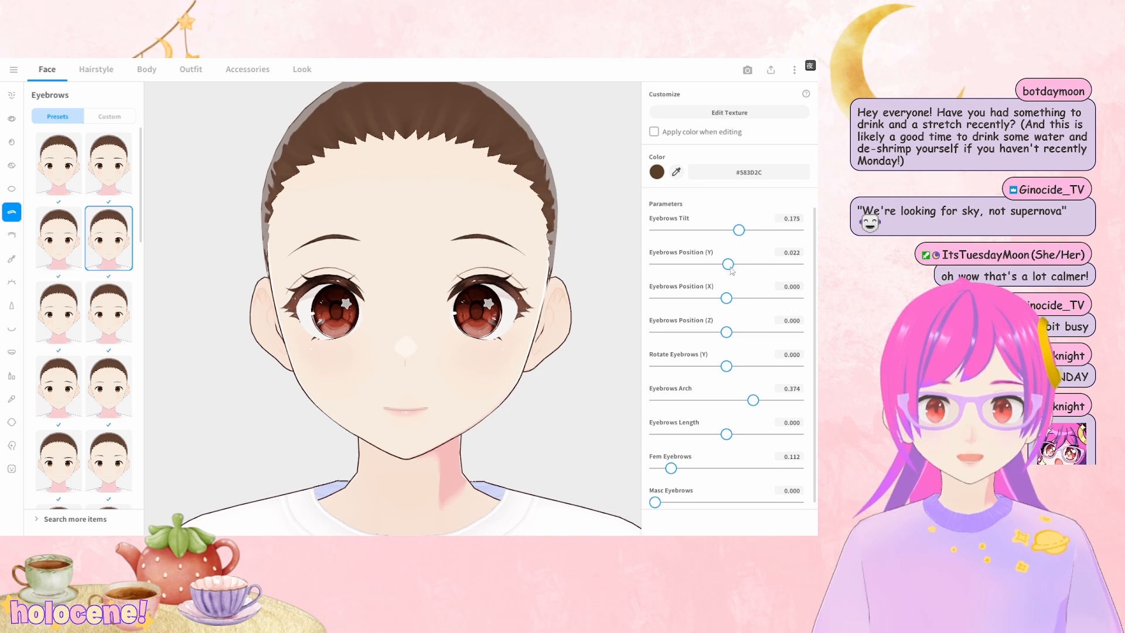
mouse_move(736, 299)
mouse_down()
mouse_move(711, 302)
mouse_move(732, 300)
mouse_up()
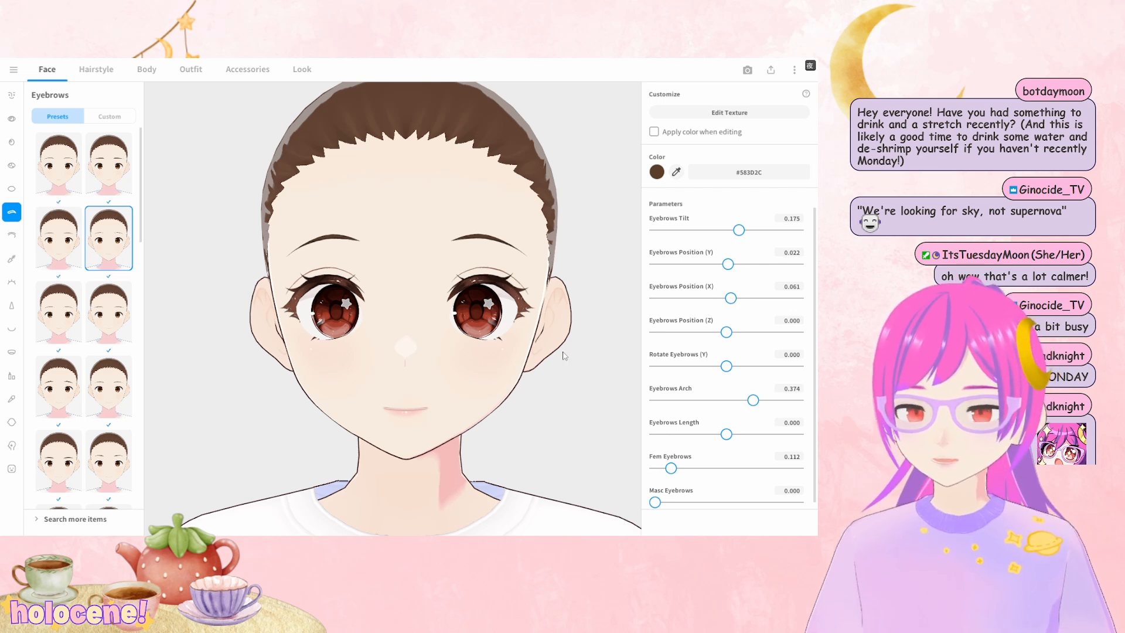
Recolor the eyebrows to red #BF3336
click(657, 172)
mouse_move(636, 217)
mouse_down()
mouse_move(648, 235)
mouse_move(649, 224)
mouse_up()
click(641, 181)
click(653, 214)
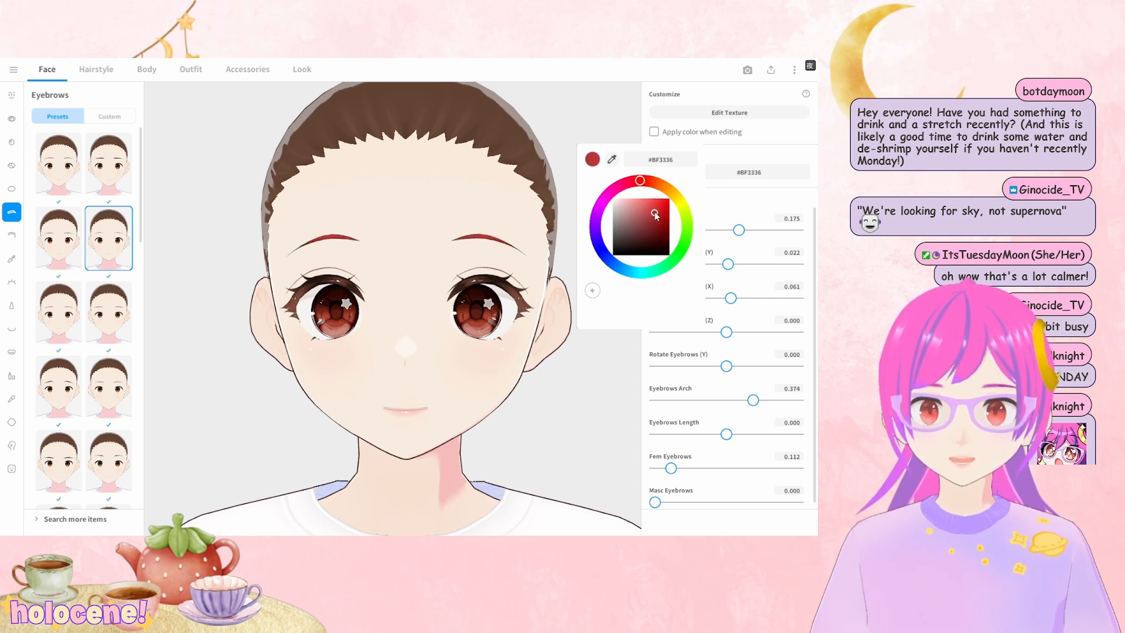
click(599, 381)
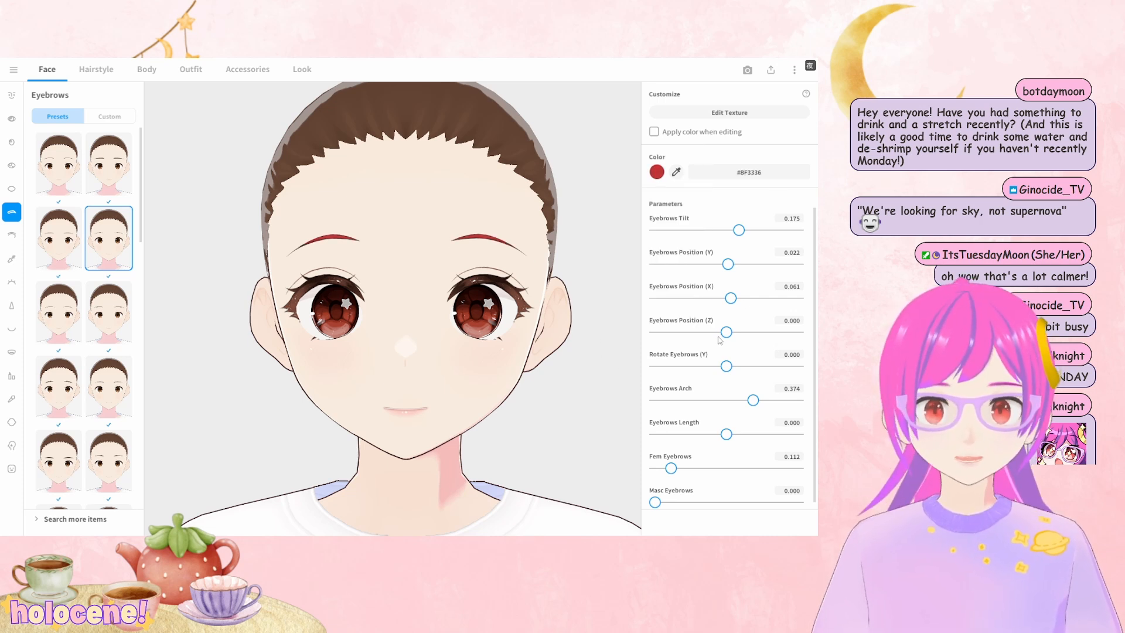
Set the eyebrows' Z position to about 0.034 and check the face from an angle
scroll(720, 341, down, 1)
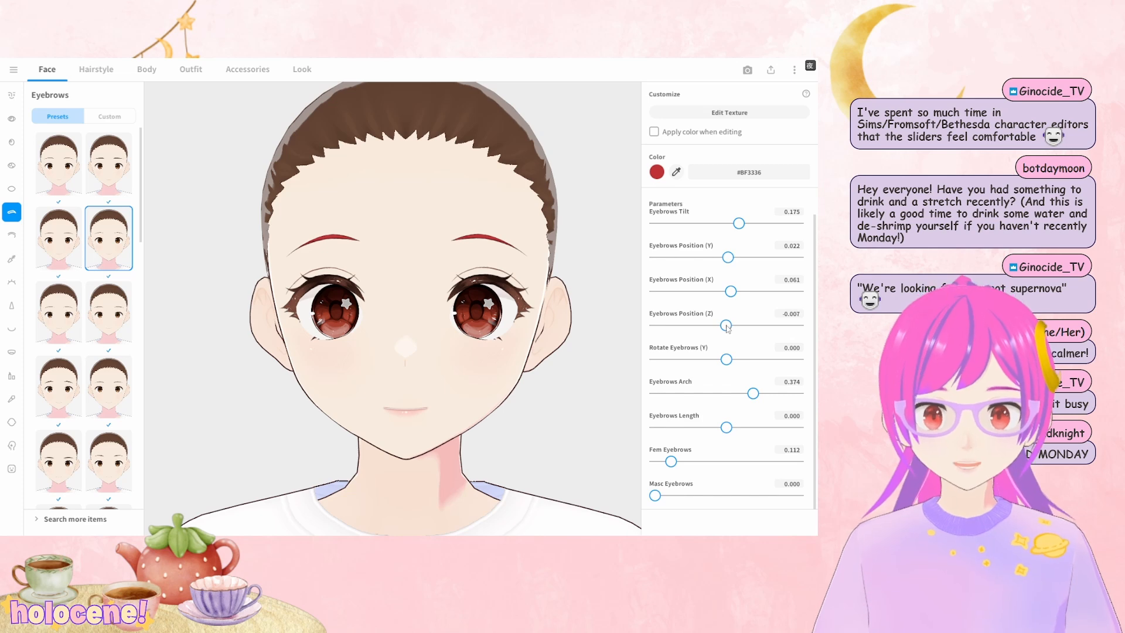
mouse_move(730, 328)
mouse_down()
mouse_move(704, 329)
mouse_move(729, 331)
mouse_up()
mouse_move(496, 346)
mouse_down()
mouse_move(449, 348)
mouse_move(502, 344)
mouse_up()
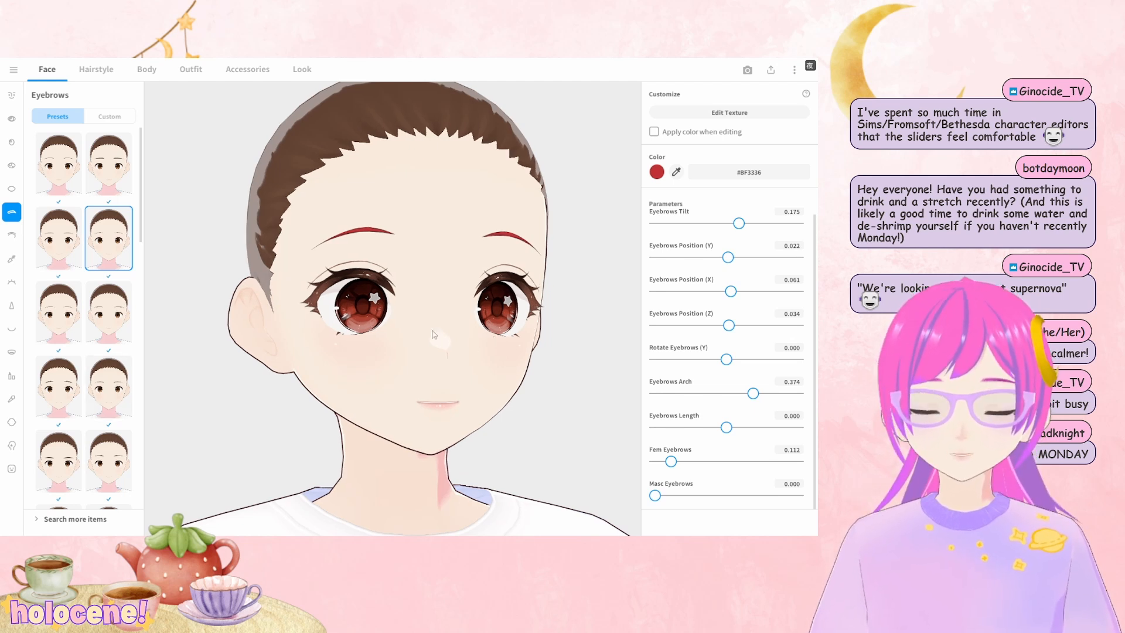
Compare another eyebrow preset, and switch the eyebrows to the thin preset in the third row of the first column
right_drag(431, 330, 422, 330)
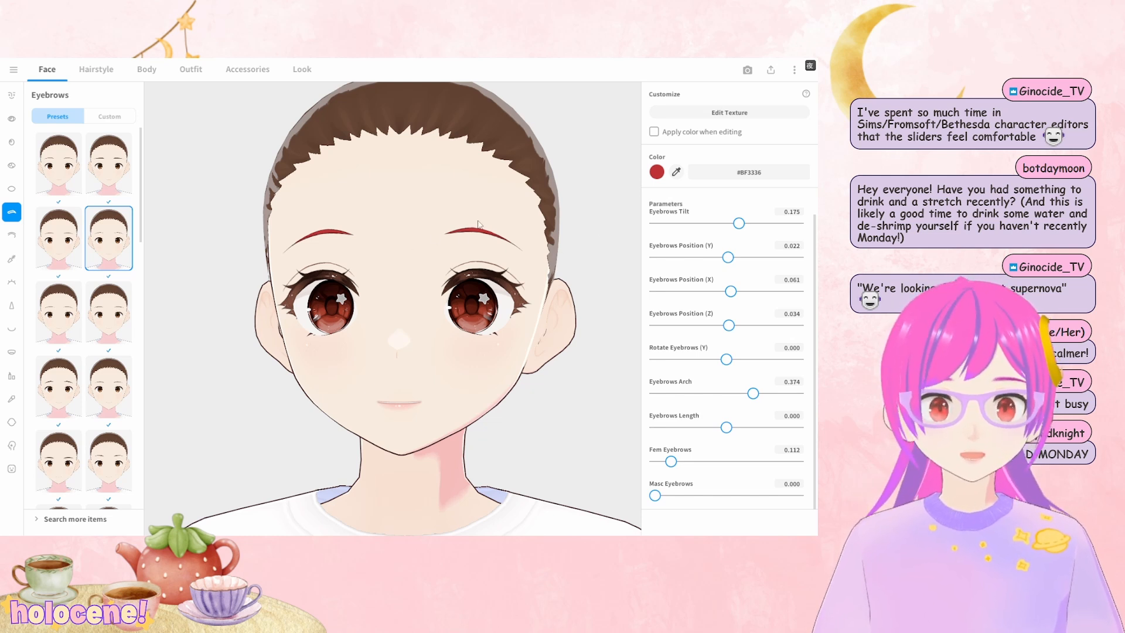
click(71, 392)
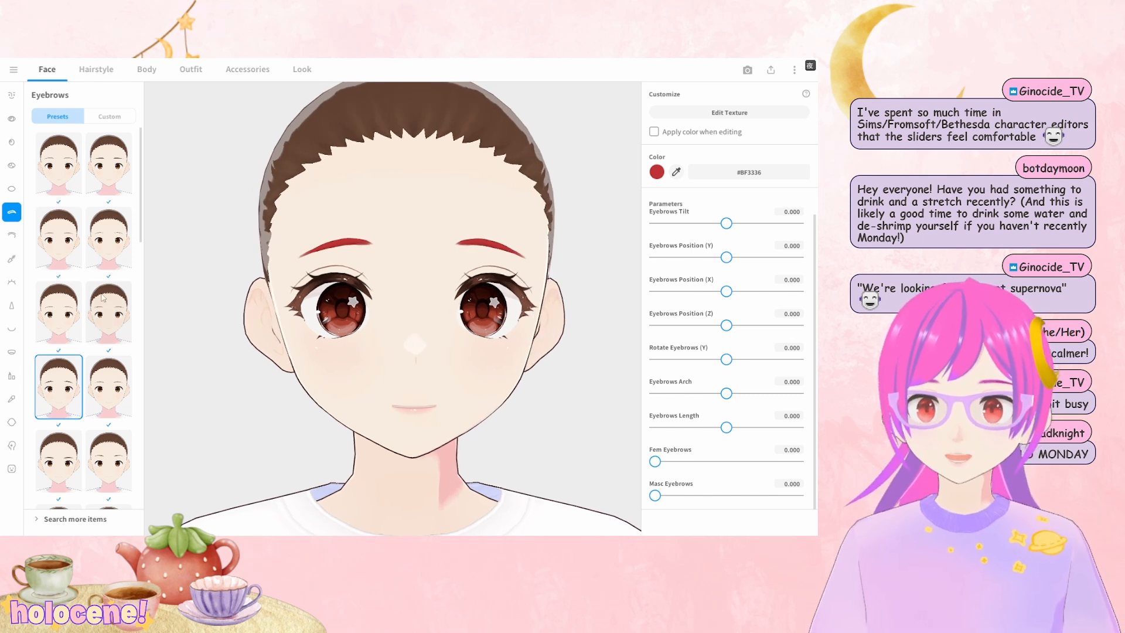
click(64, 314)
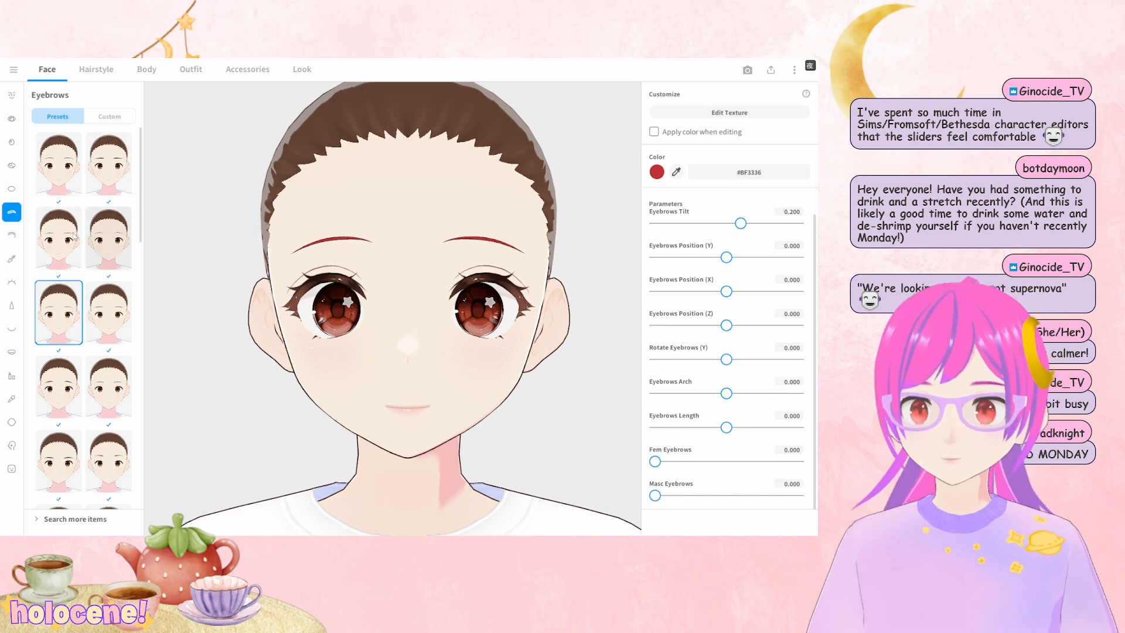
Try the first eyelid preset in the second row and return the eyelids to none
click(11, 235)
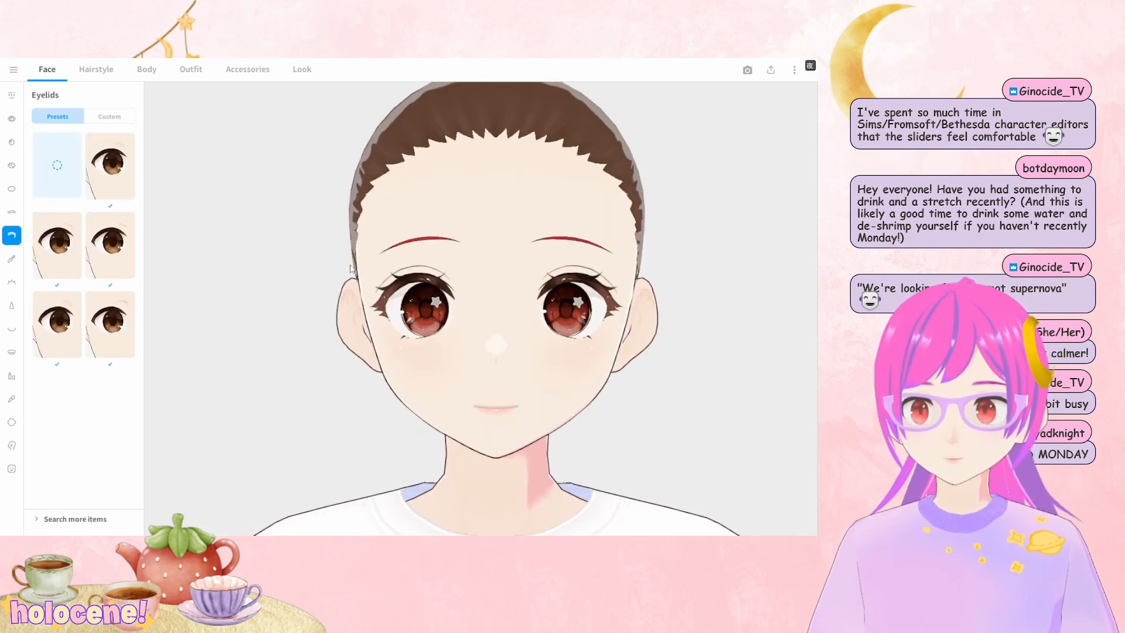
click(56, 245)
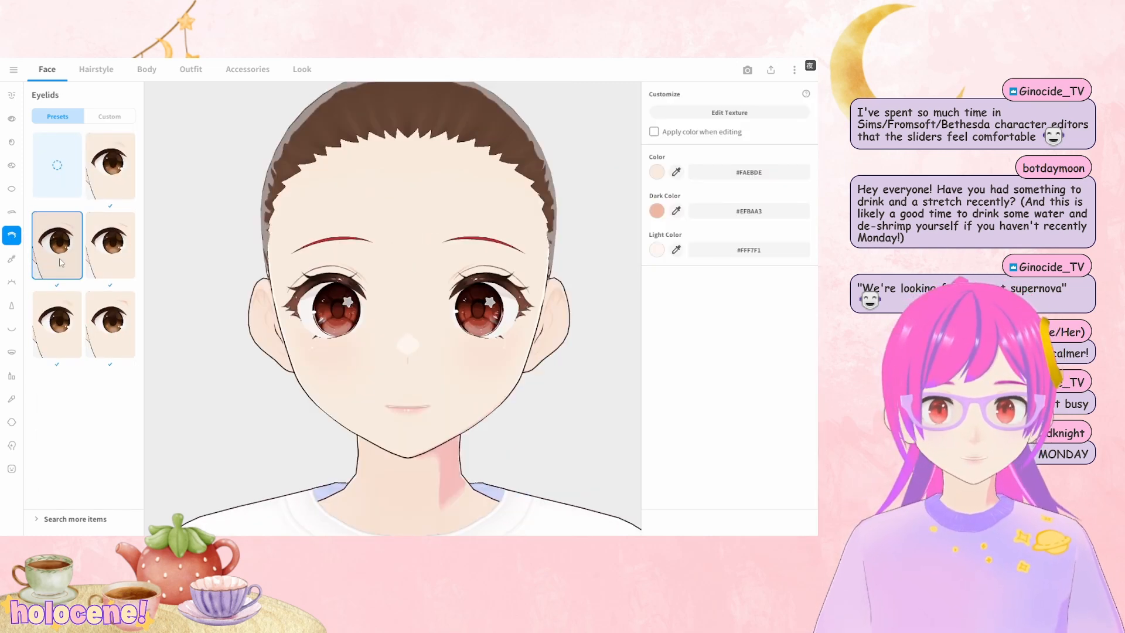
click(64, 161)
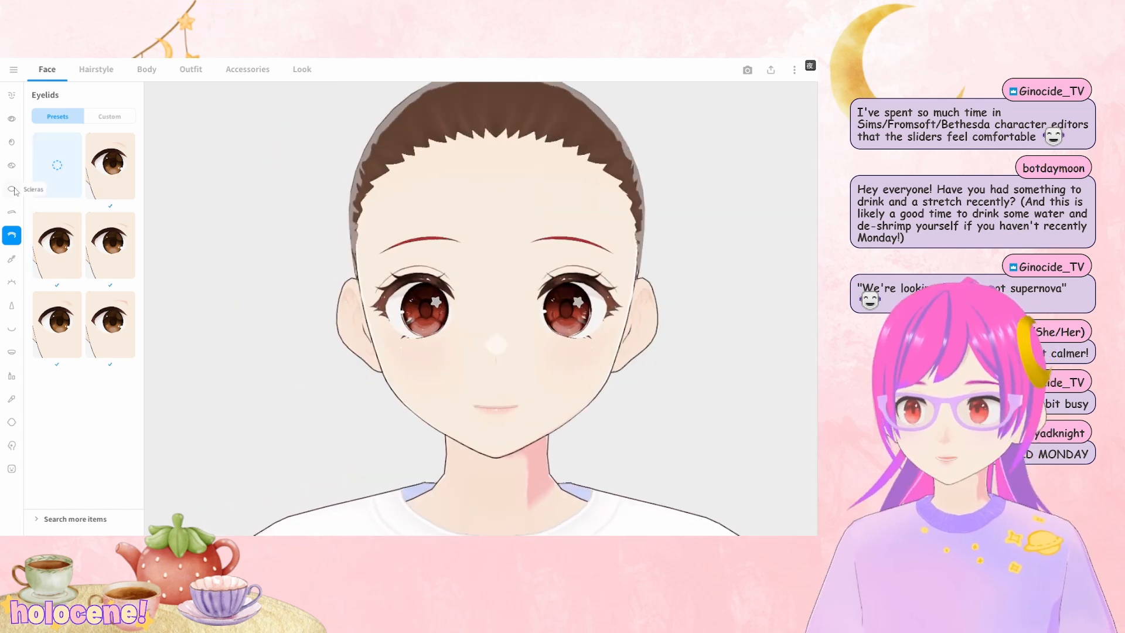
Set the eyeliner's Scornful Look parameter to about 0.136 and look through the eyeliner presets
click(12, 259)
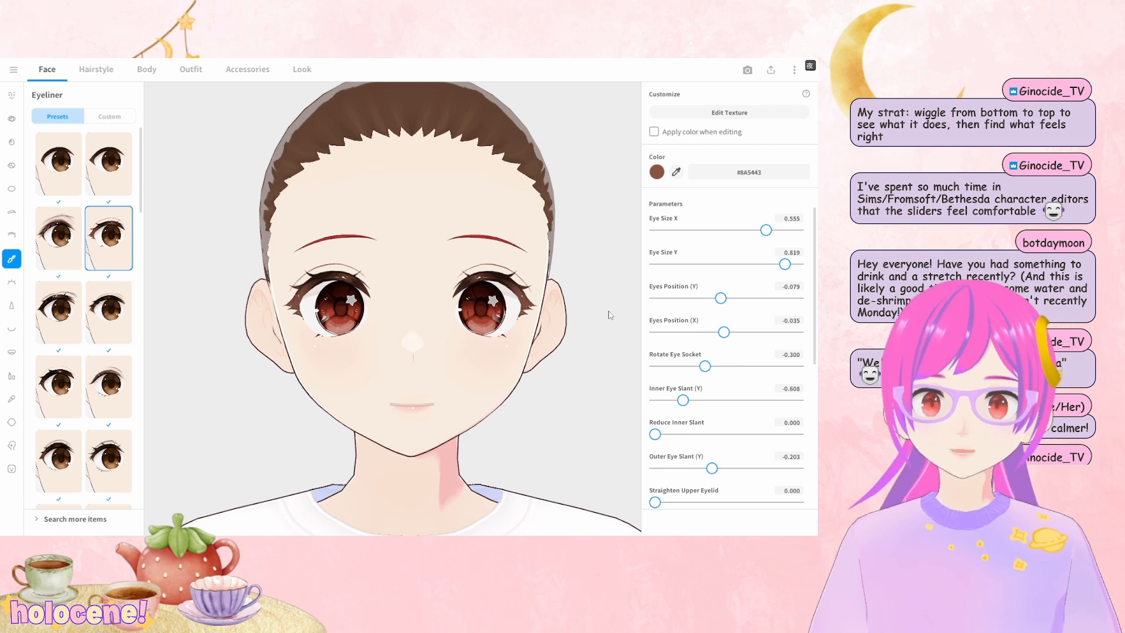
scroll(766, 305, down, 1)
scroll(765, 305, down, 5)
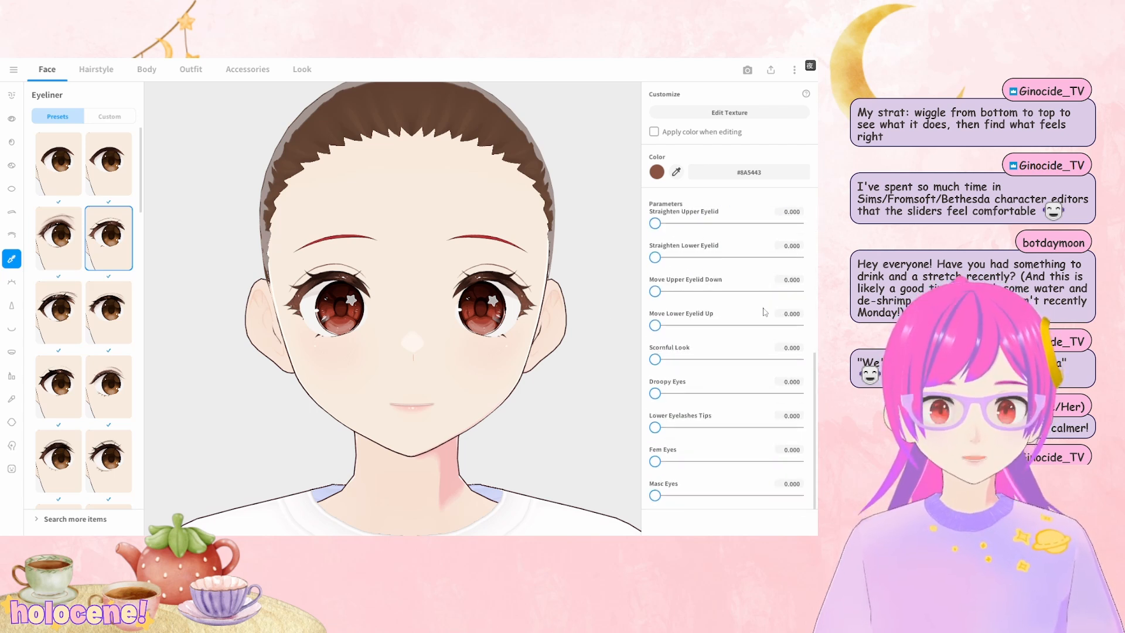
mouse_move(656, 360)
mouse_down()
mouse_move(692, 360)
mouse_move(675, 360)
mouse_up()
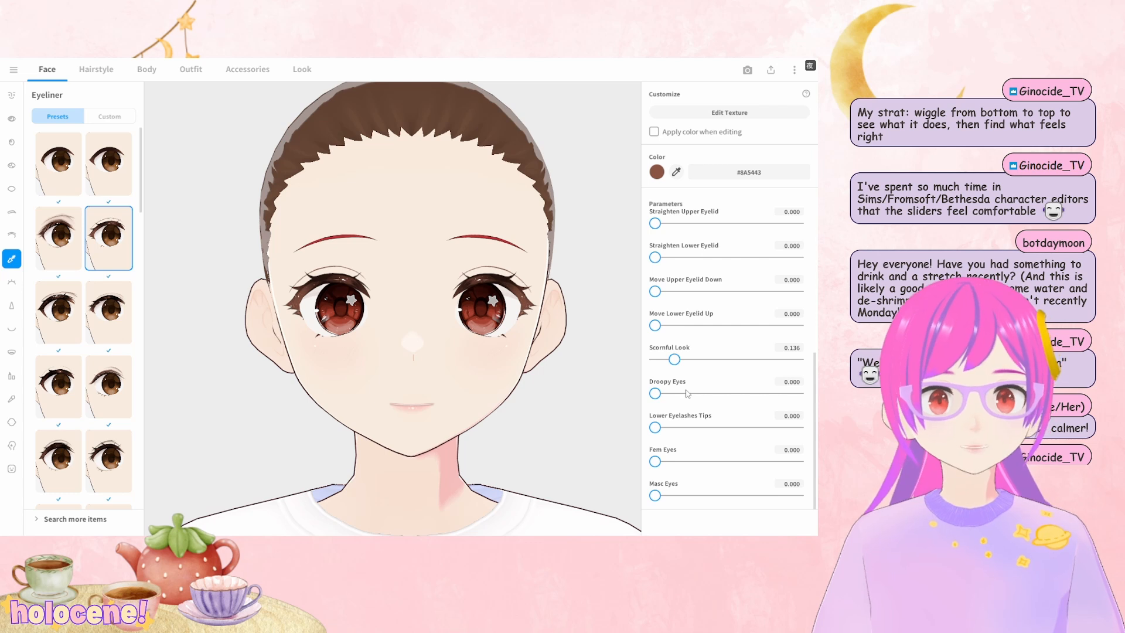
scroll(78, 367, down, 3)
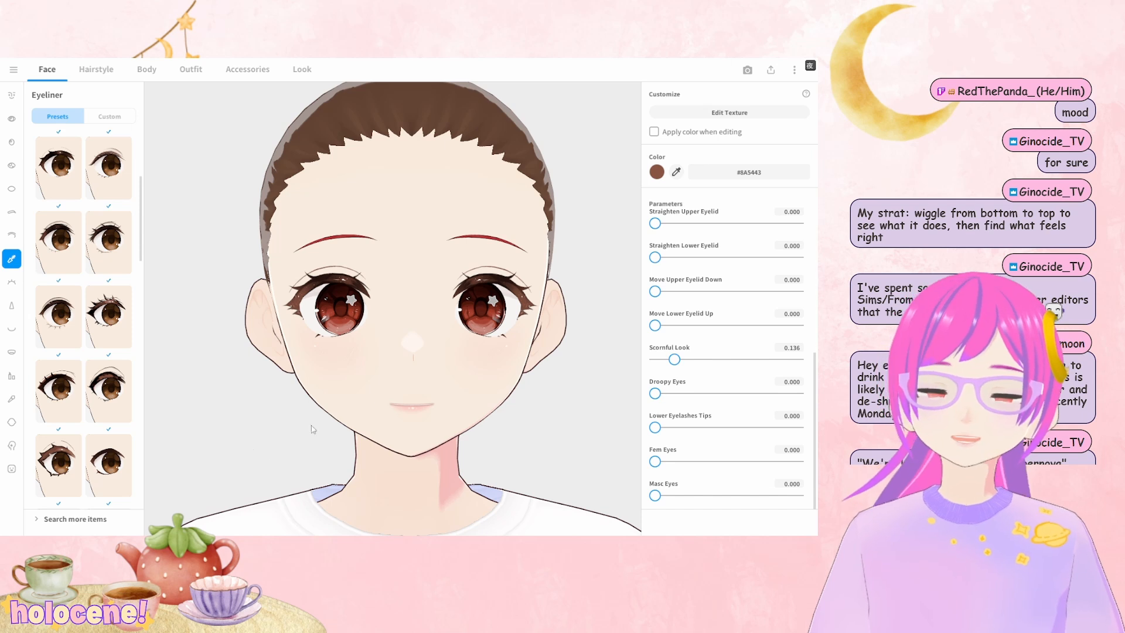
Open the expression editor and preview the Smiling and Sad expressions
click(11, 470)
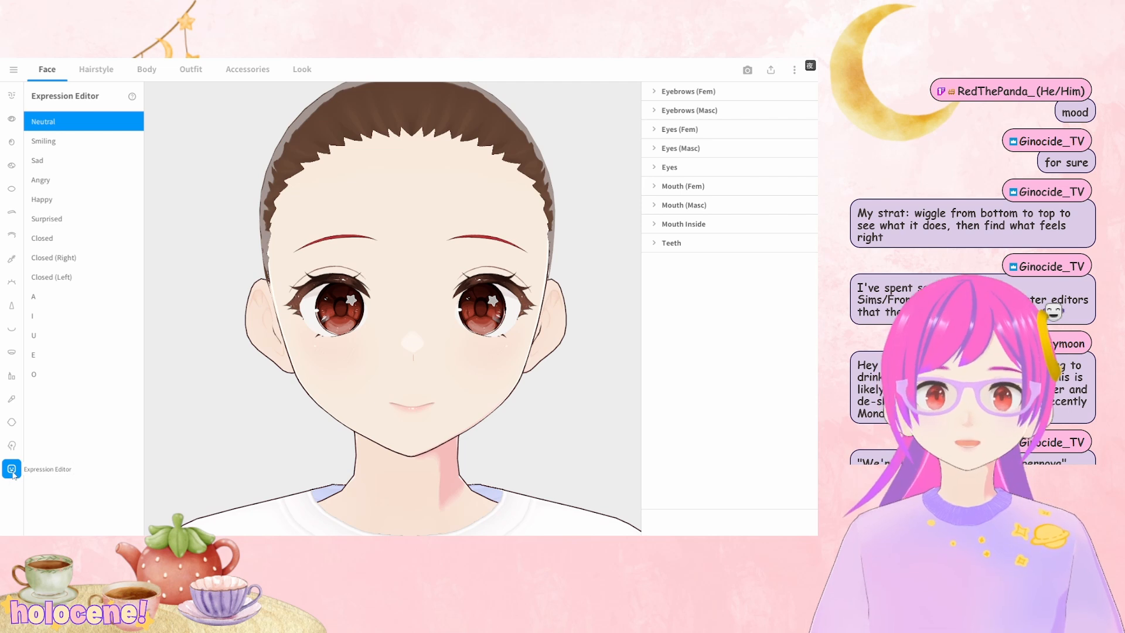
click(91, 144)
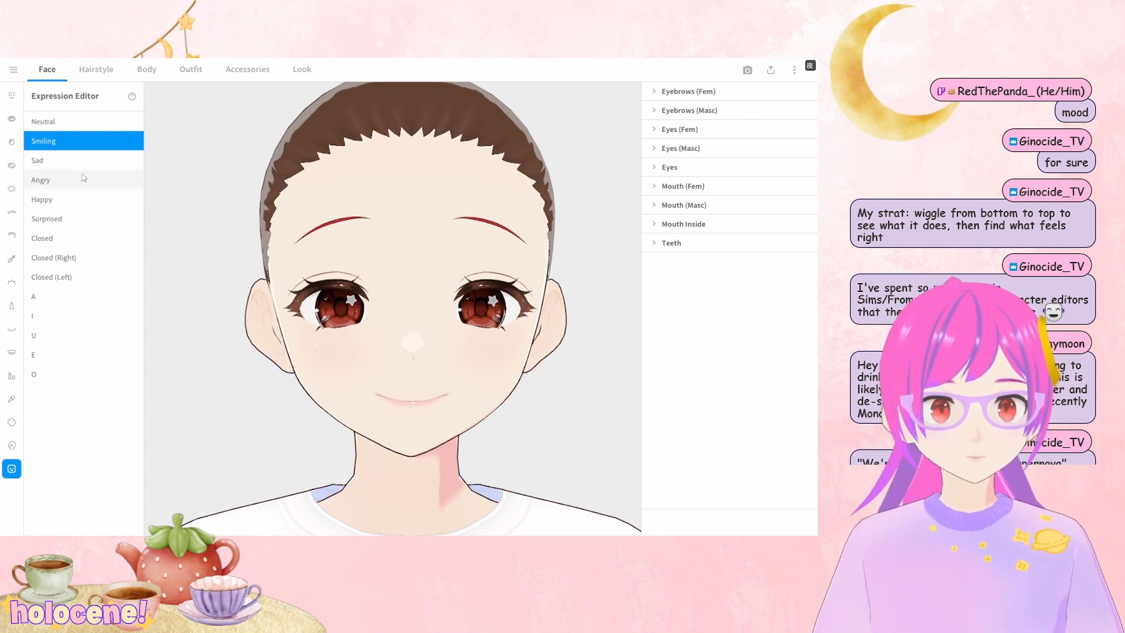
click(71, 156)
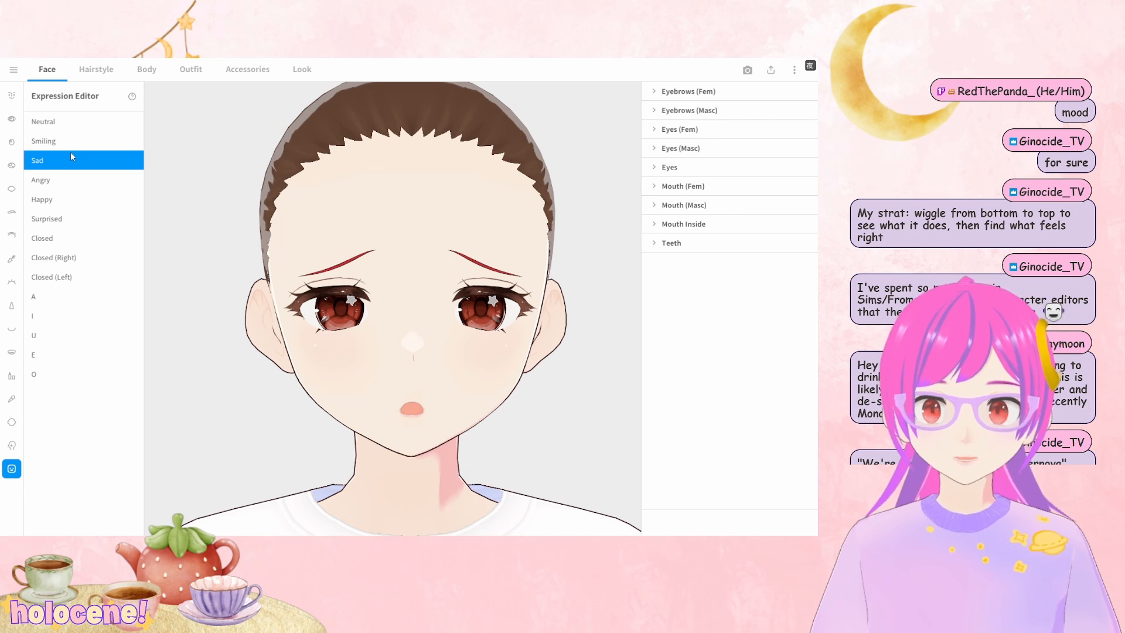
Soften the Smiling expression by setting Smiling to about 46.580 for the fem eyebrows and 86.735 for the fem mouth
click(70, 146)
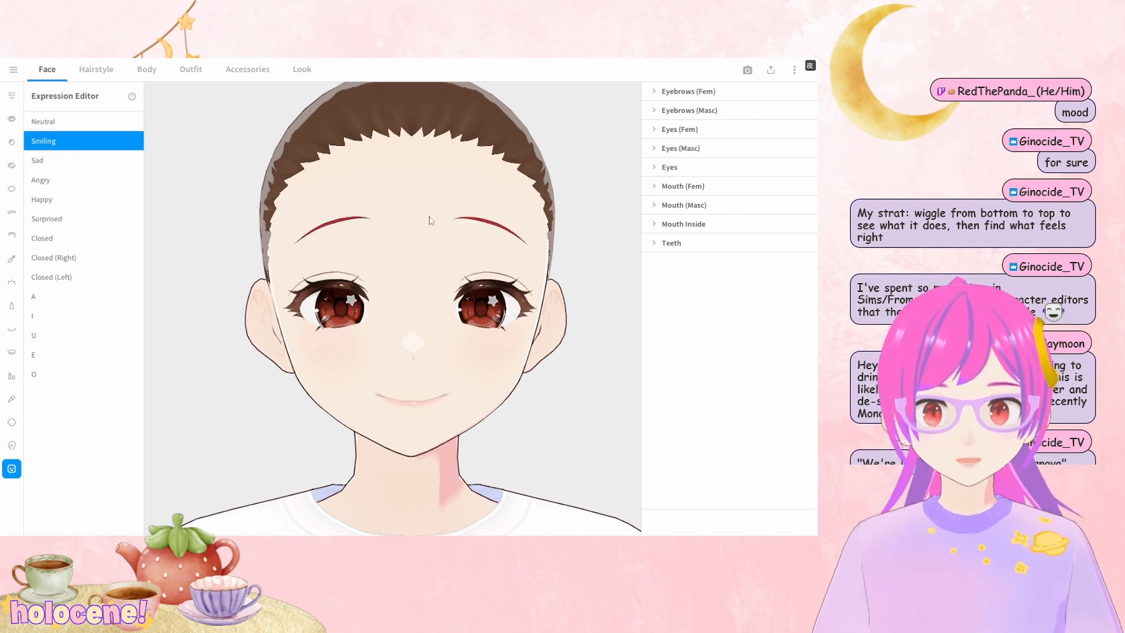
click(703, 92)
click(742, 122)
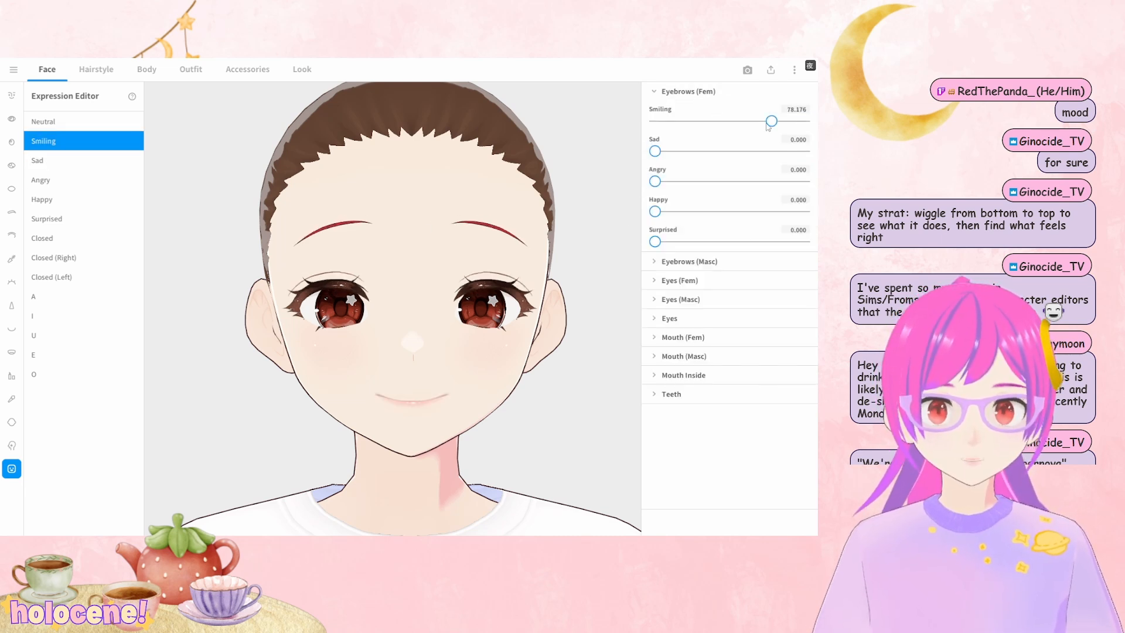
drag(742, 121, 721, 122)
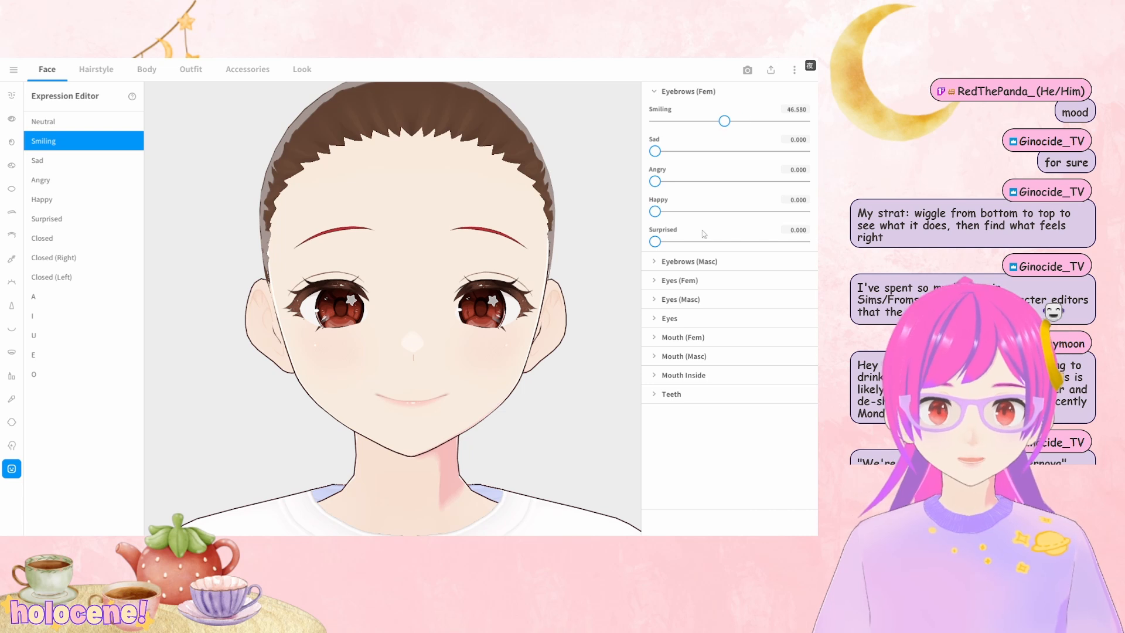
click(709, 261)
click(710, 261)
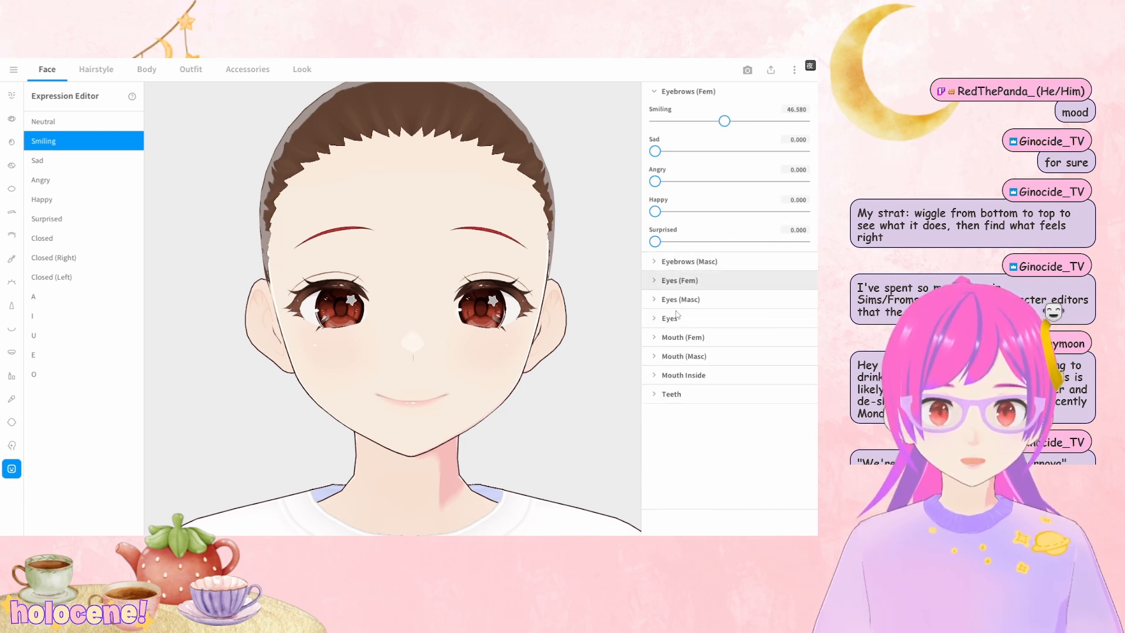
click(703, 337)
drag(797, 397, 778, 398)
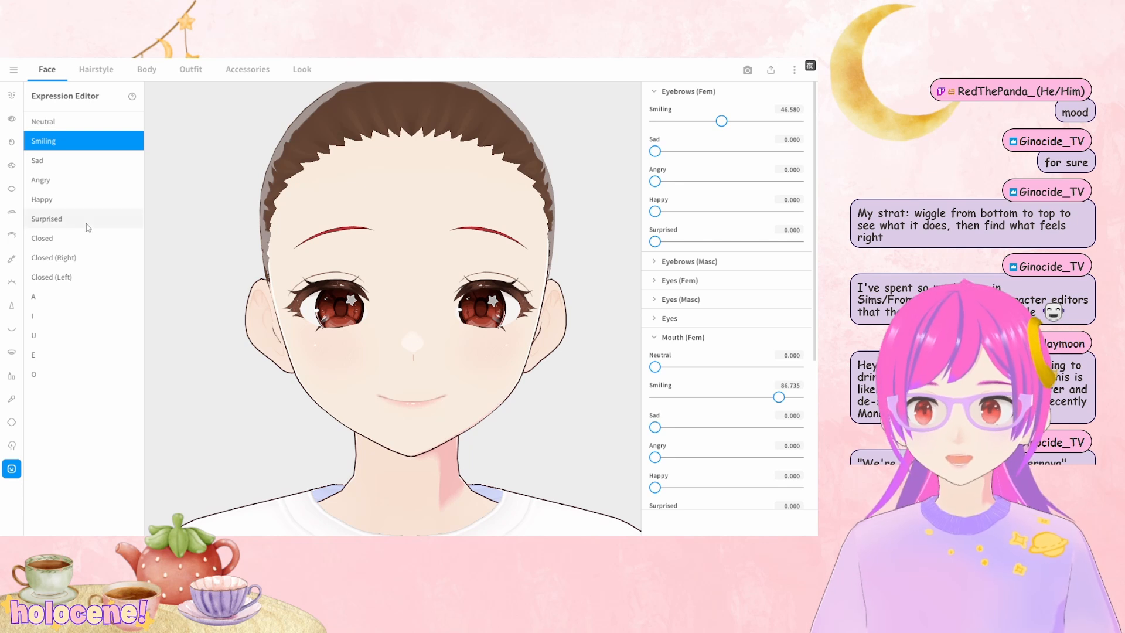
In the Closed (Right) expression, set the eyes' Closed (Right) value to 0
click(71, 260)
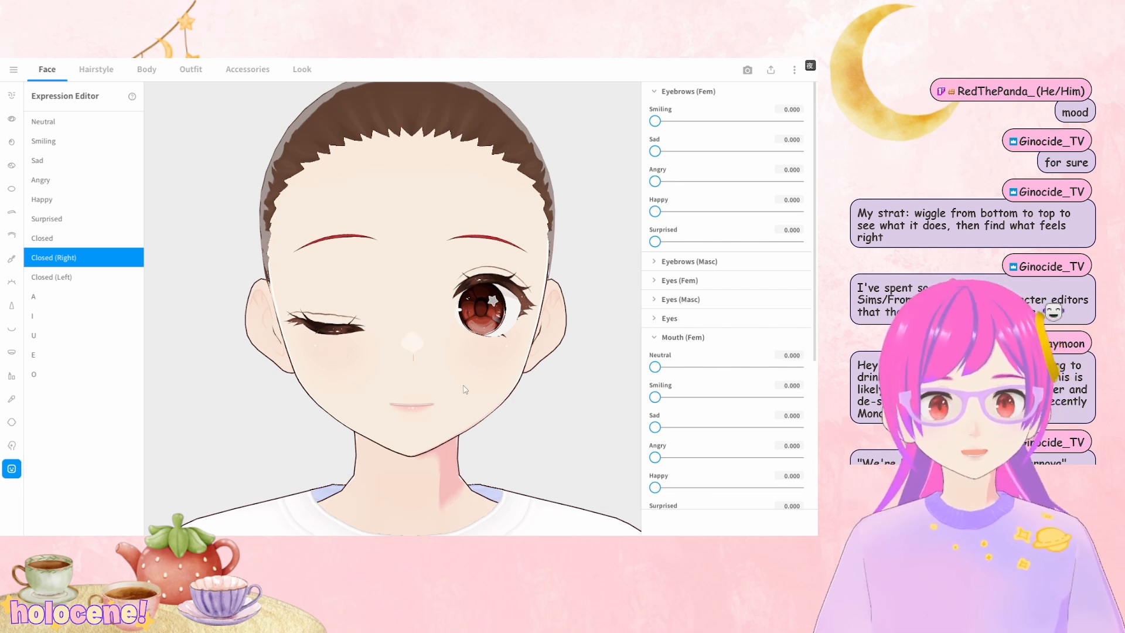
click(656, 338)
click(656, 319)
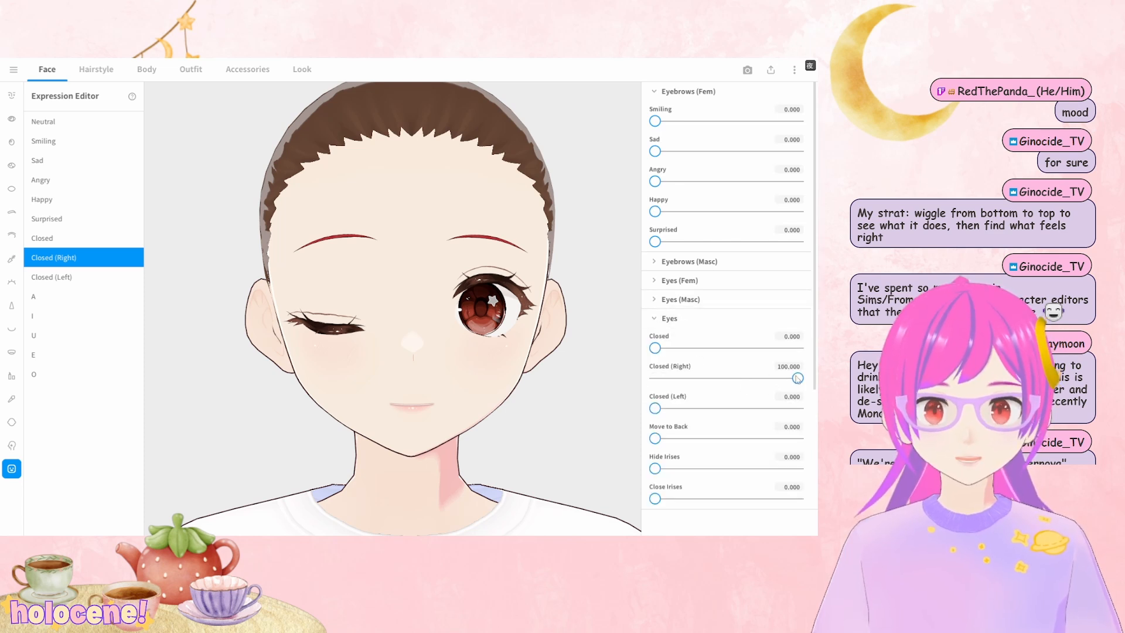
drag(799, 381, 567, 364)
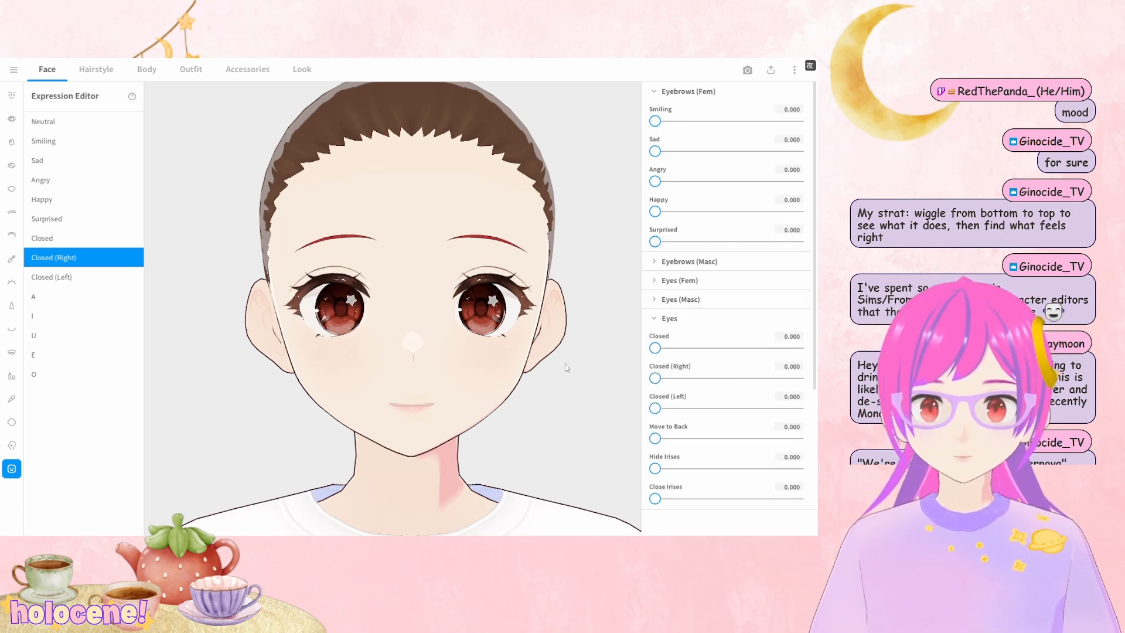
Set the fem eyes' Happy (Right) to 100 for this expression, and briefly compare it with Closed (Left) at 100
click(668, 281)
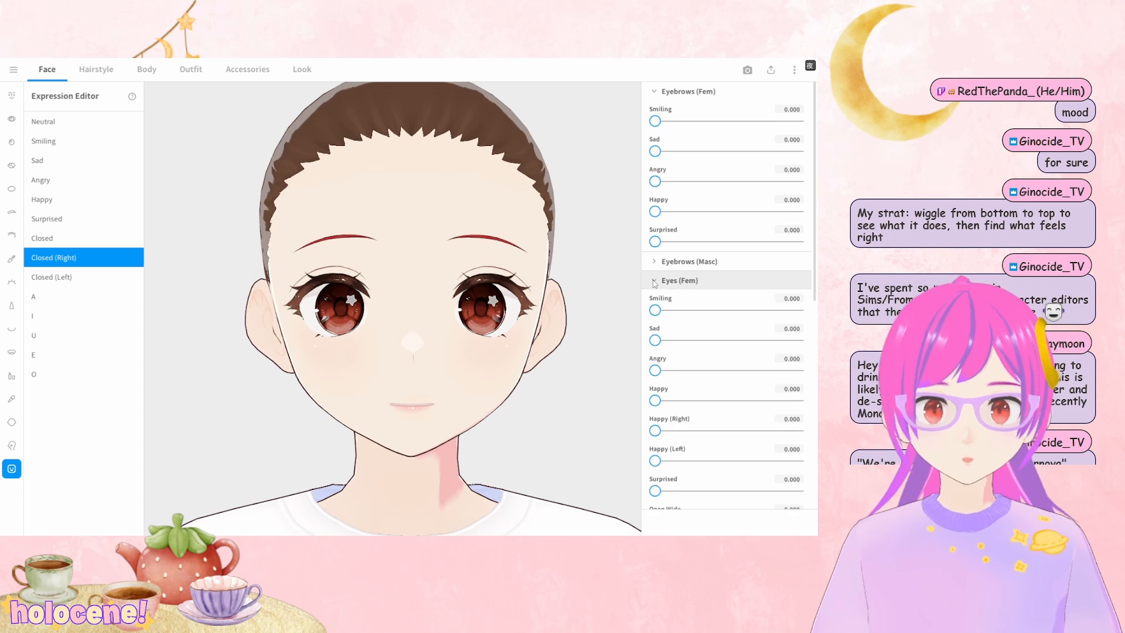
scroll(725, 373, down, 2)
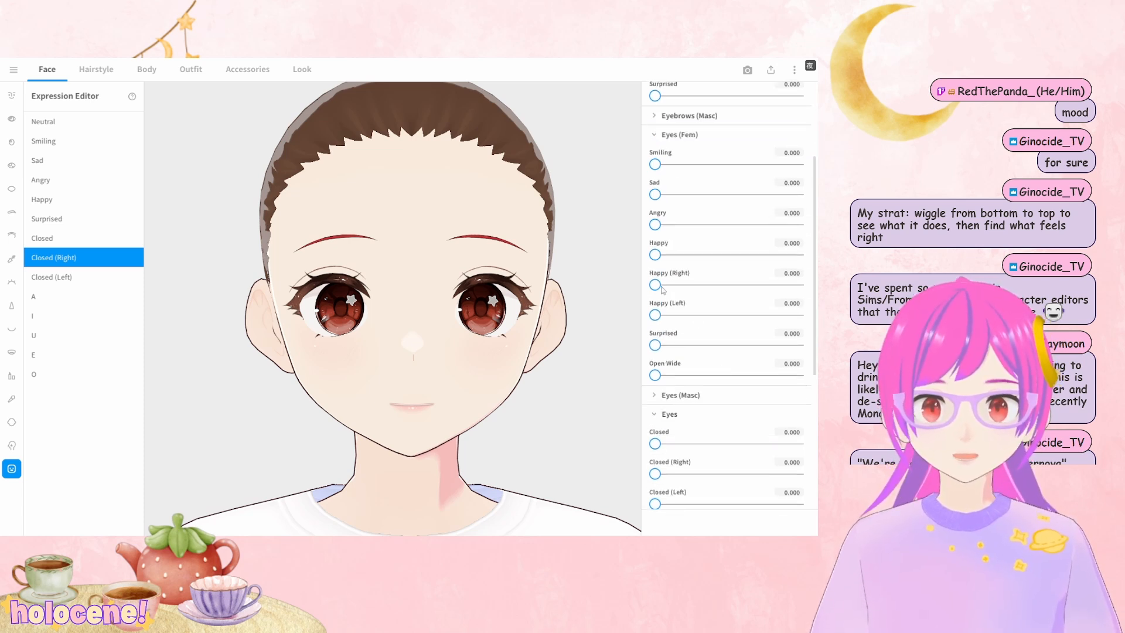
drag(655, 285, 799, 286)
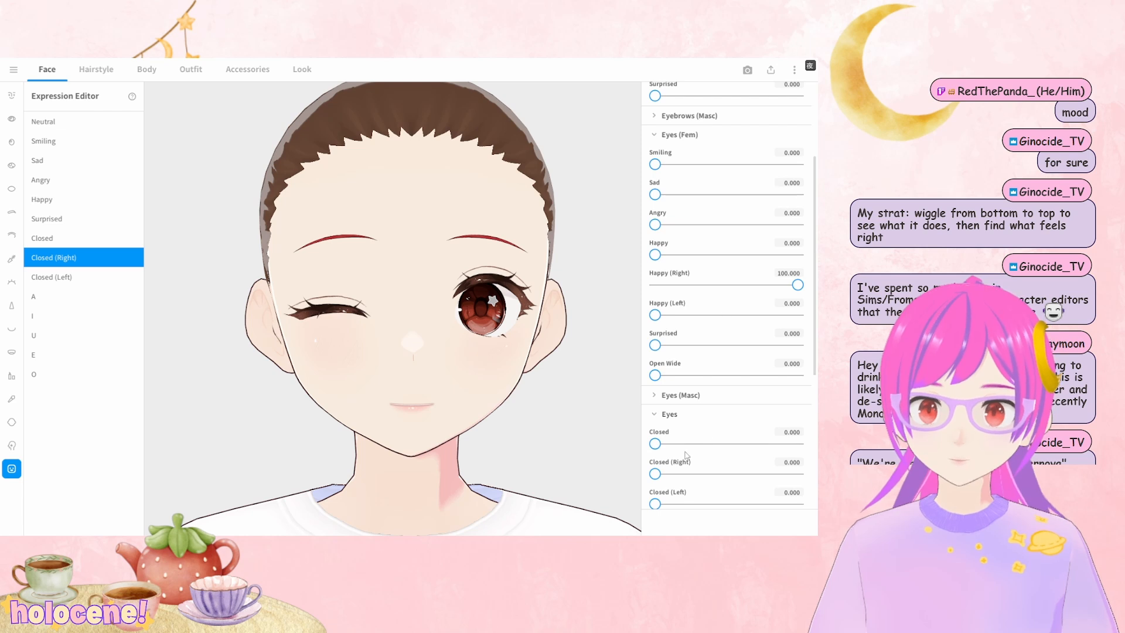
drag(657, 504, 798, 504)
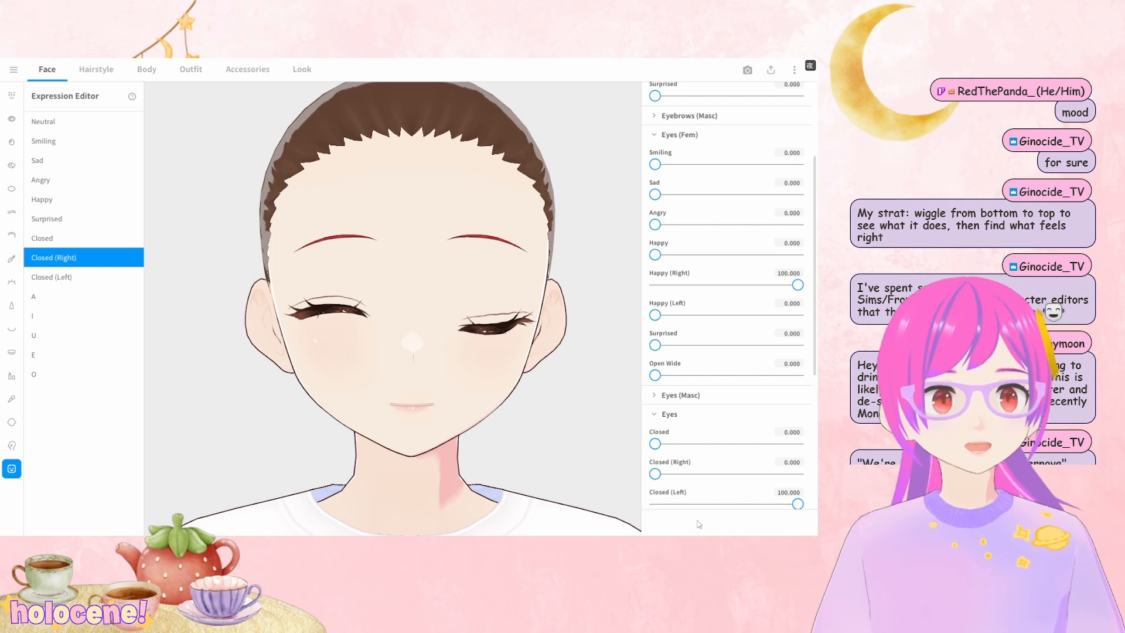
drag(797, 504, 622, 509)
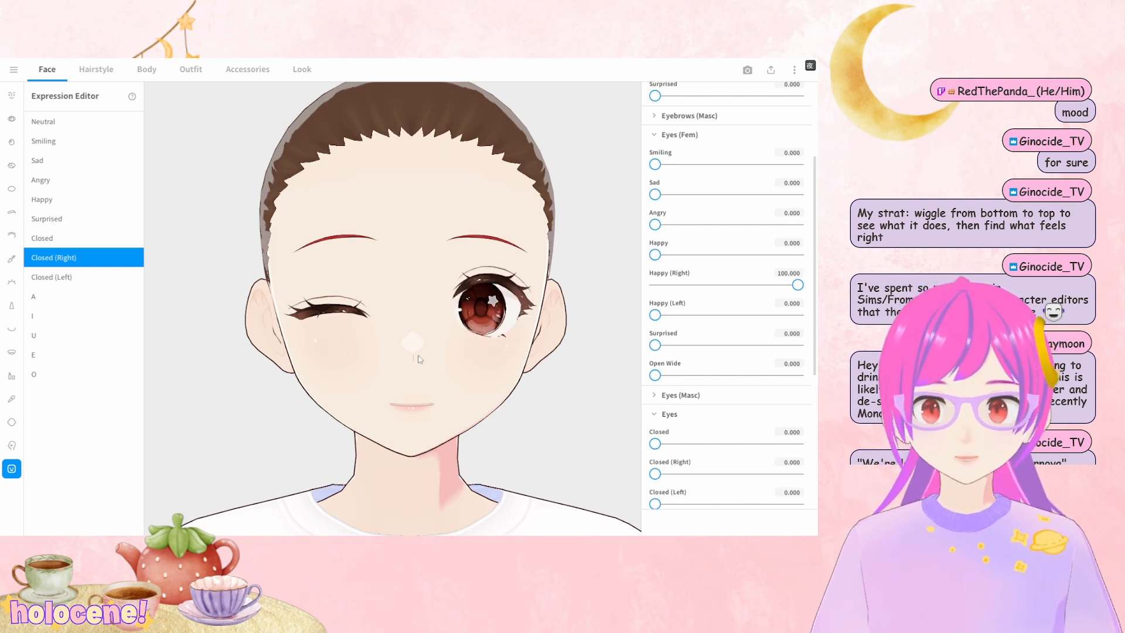
In the Closed expression, set the eyes' Closed to 0 and the fem eyes' Happy (Right) and Happy (Left) to 100
click(62, 242)
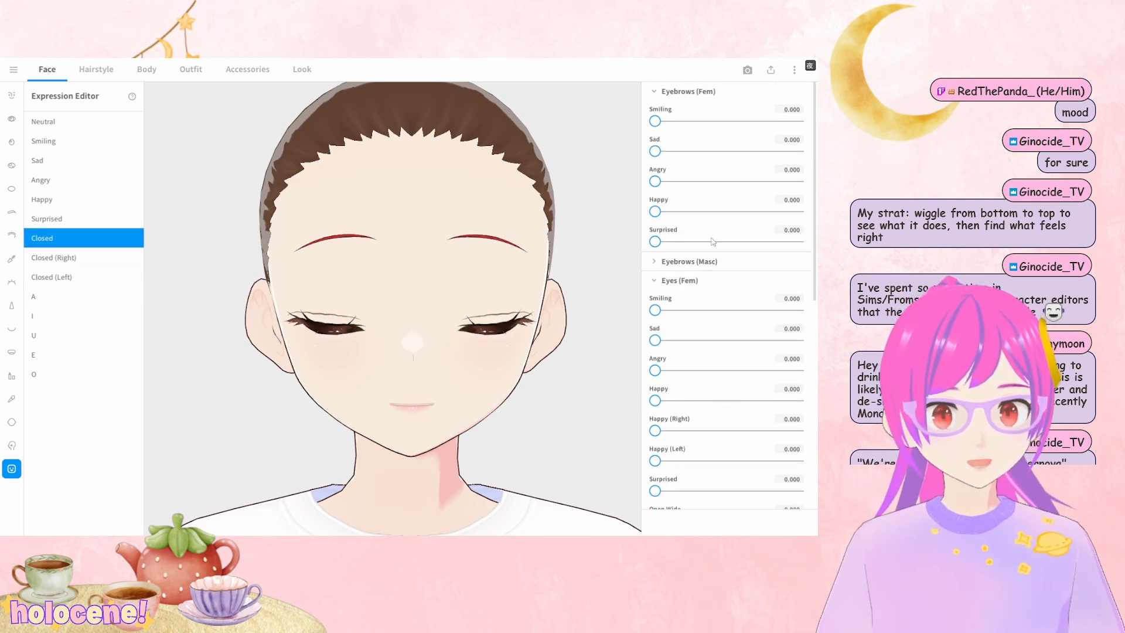
scroll(714, 241, down, 4)
mouse_move(795, 346)
mouse_down()
mouse_move(613, 343)
mouse_move(797, 357)
mouse_up()
scroll(665, 378, up, 3)
drag(655, 387, 797, 387)
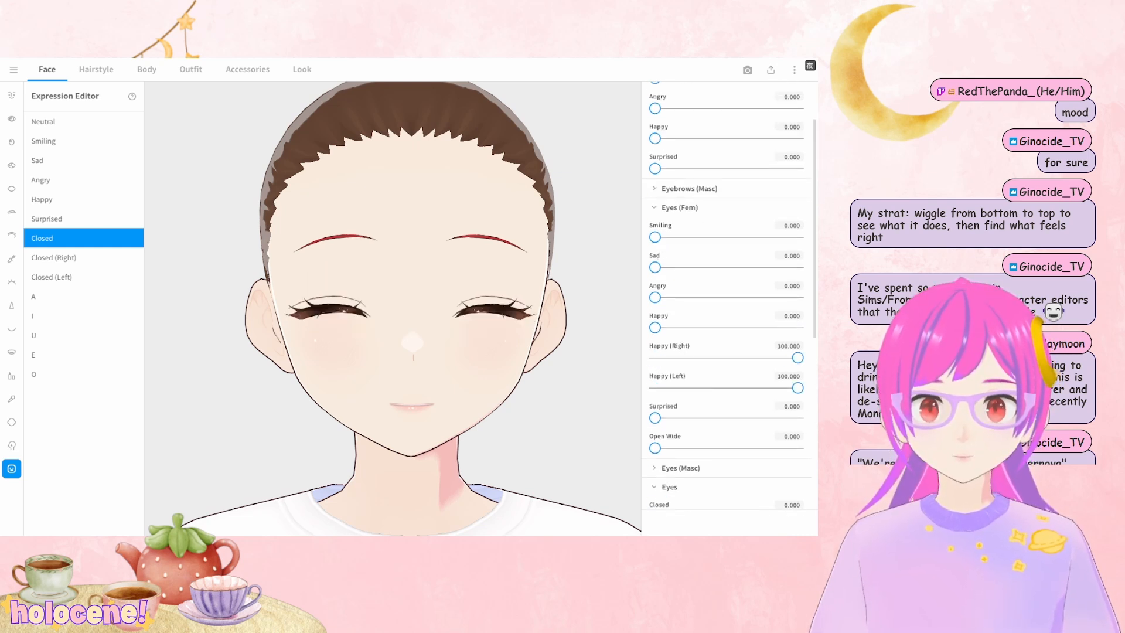
In the Closed (Left) expression, set the fem eyes' Happy (Left) to 100 and the eyes' Closed (Left) to 0
click(93, 258)
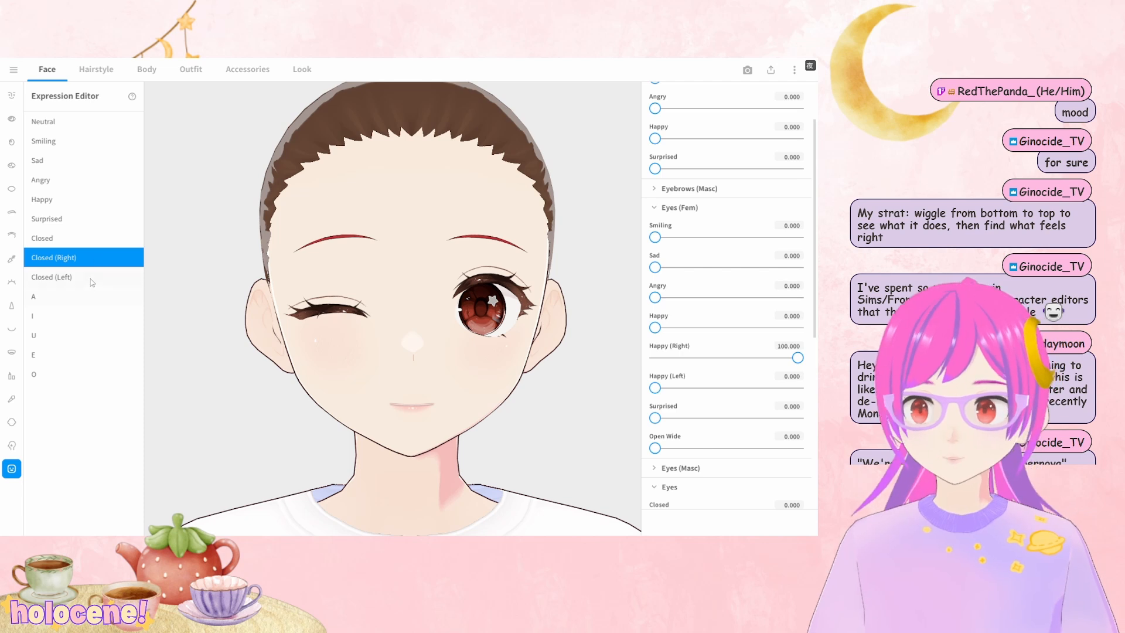
click(91, 278)
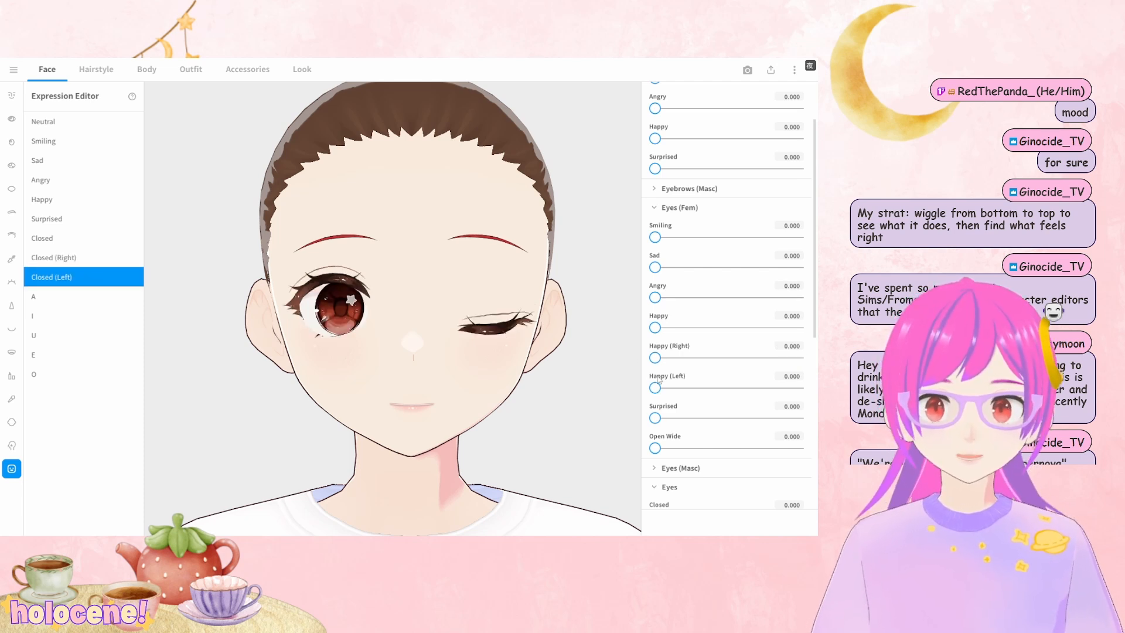
drag(655, 387, 800, 387)
scroll(741, 290, down, 2)
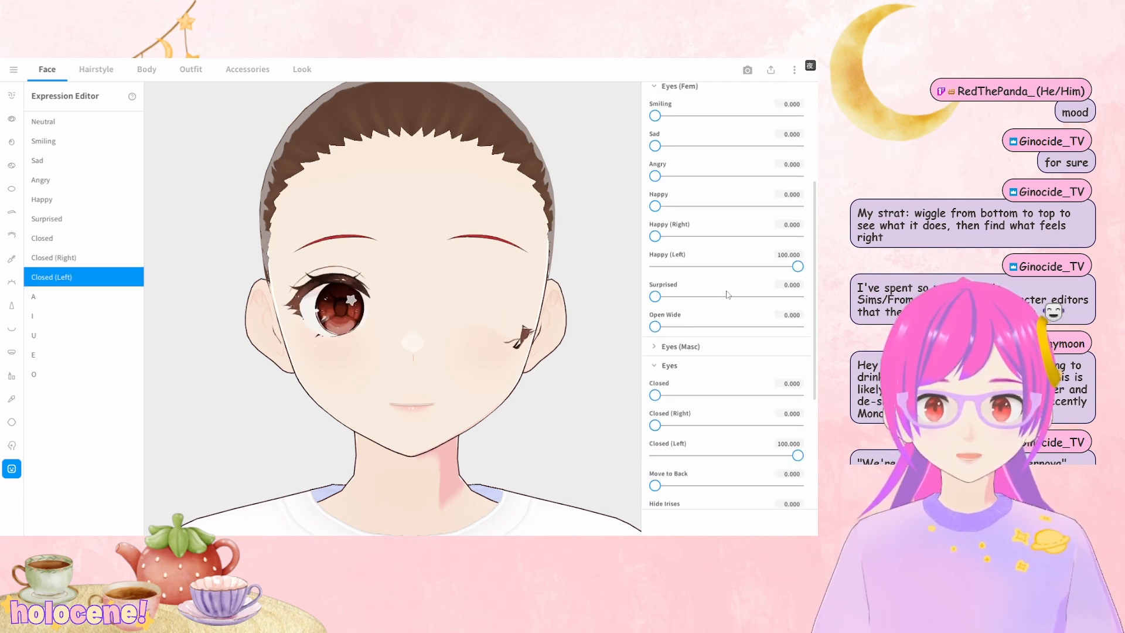
drag(798, 456, 597, 450)
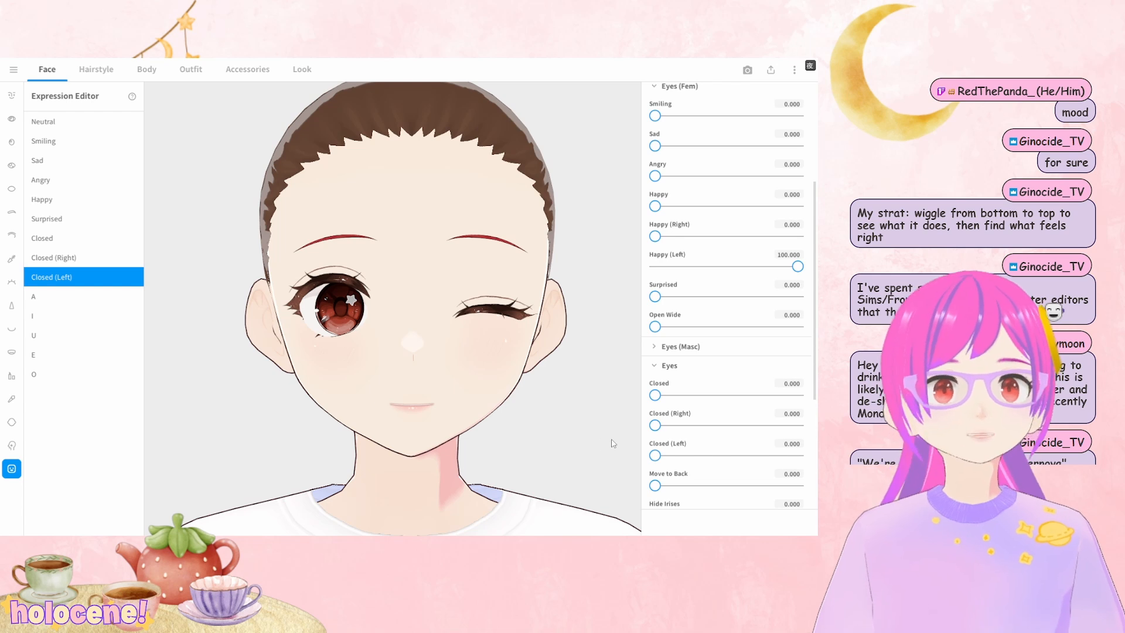
Check the Closed, Closed (Right) and Closed (Left) expressions by switching between them
click(63, 239)
click(76, 259)
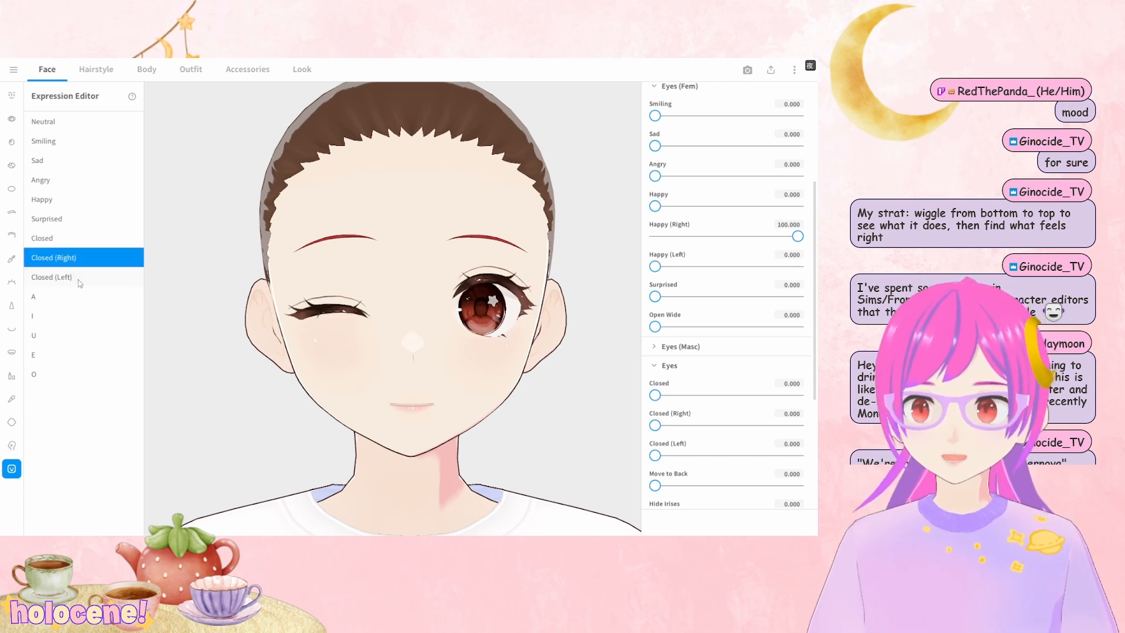
click(80, 284)
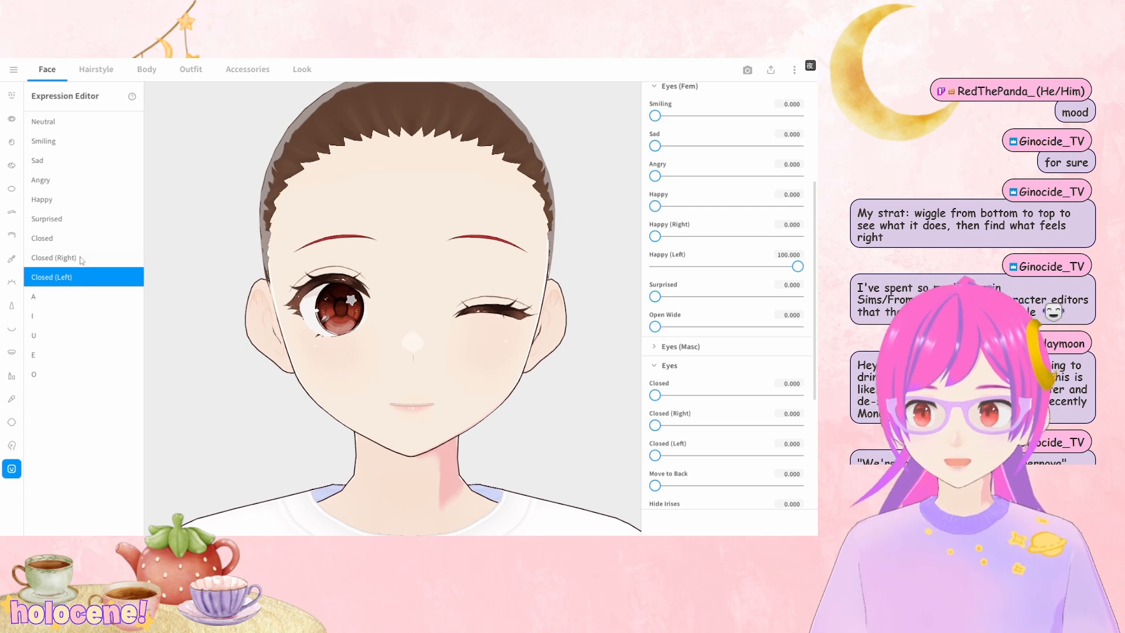
click(82, 259)
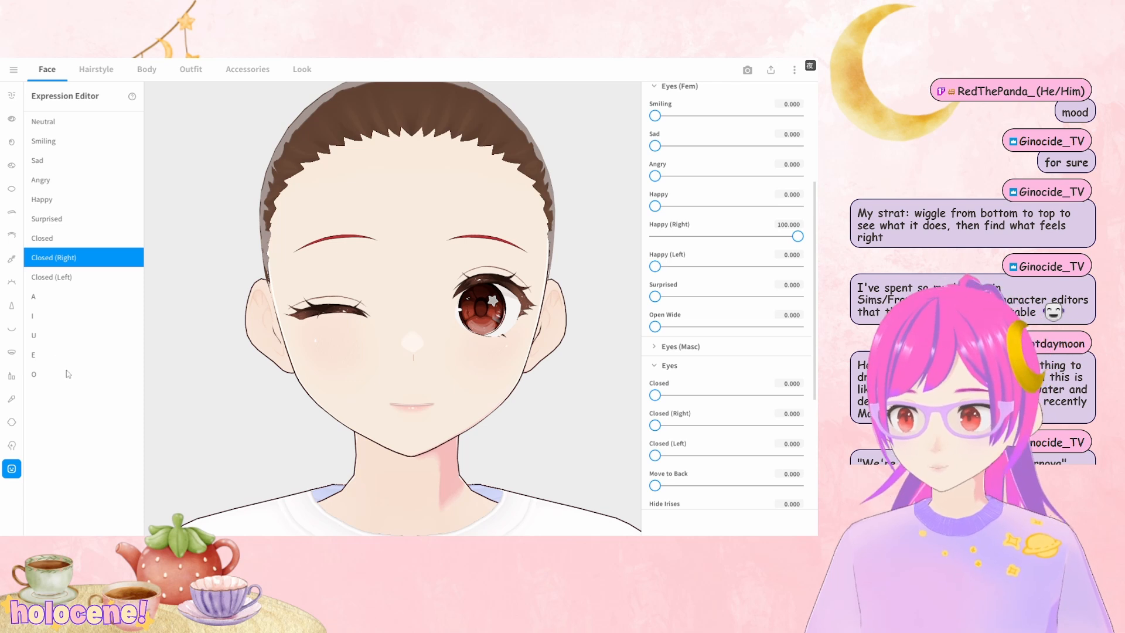
Preview the A expression and look through its eye and mouth parameters, with a brief look at the outline settings
click(46, 295)
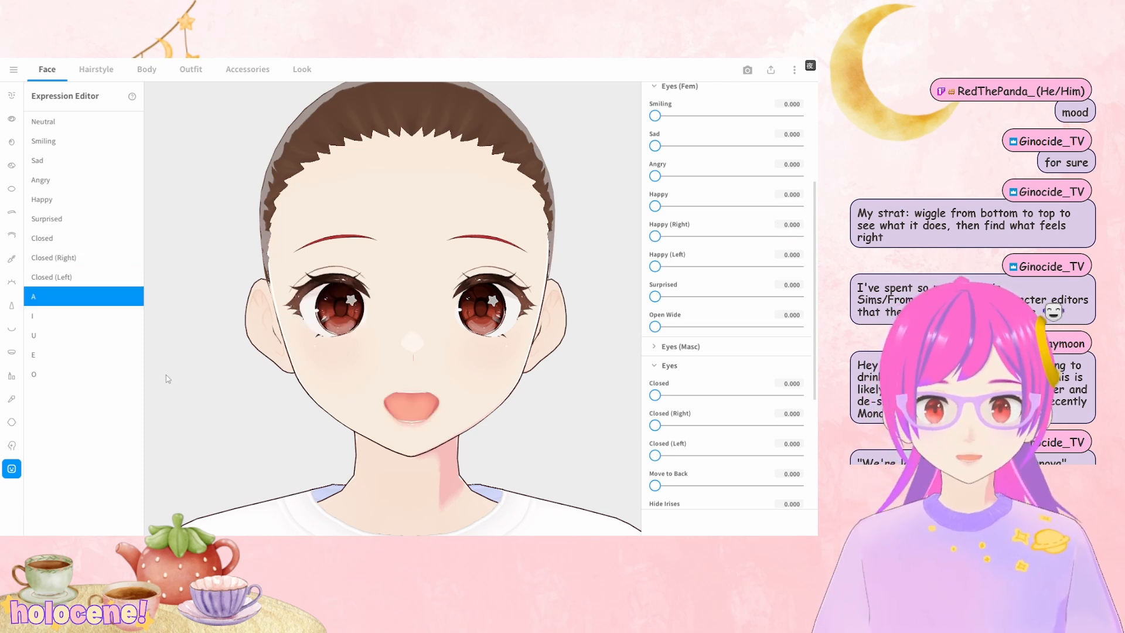
scroll(674, 351, down, 2)
scroll(697, 362, down, 2)
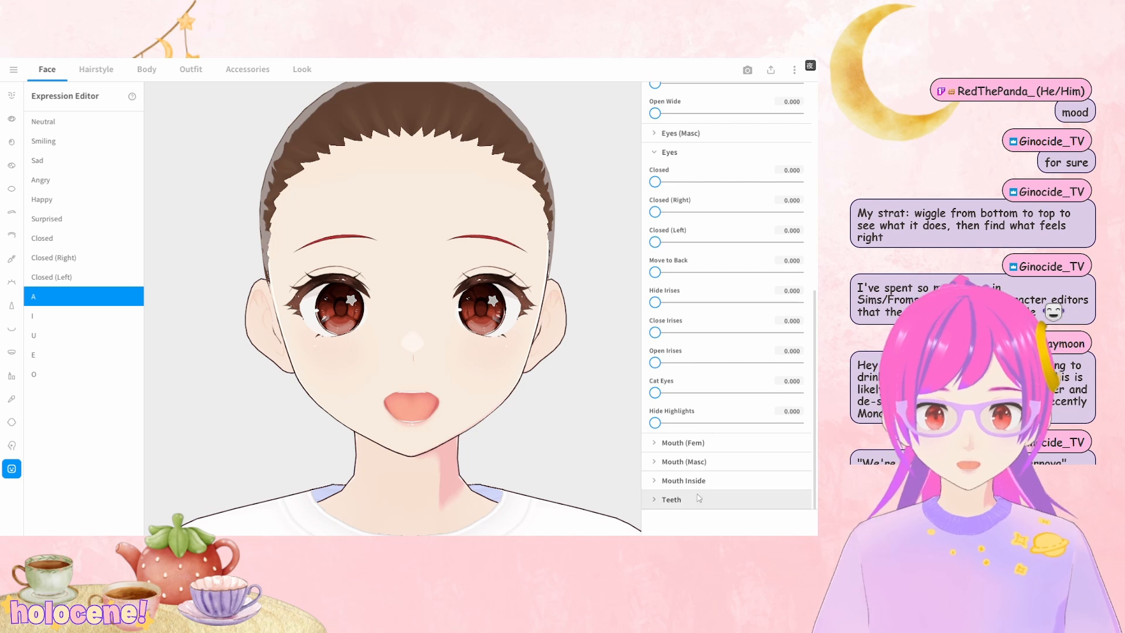
scroll(731, 416, up, 5)
scroll(730, 416, down, 3)
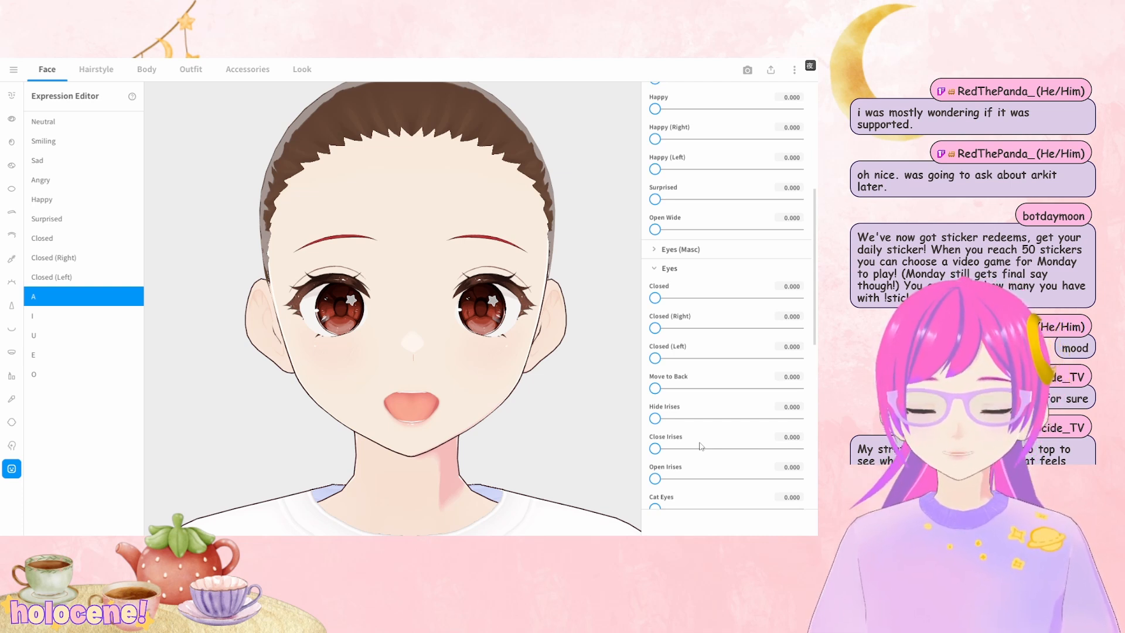
key(6)
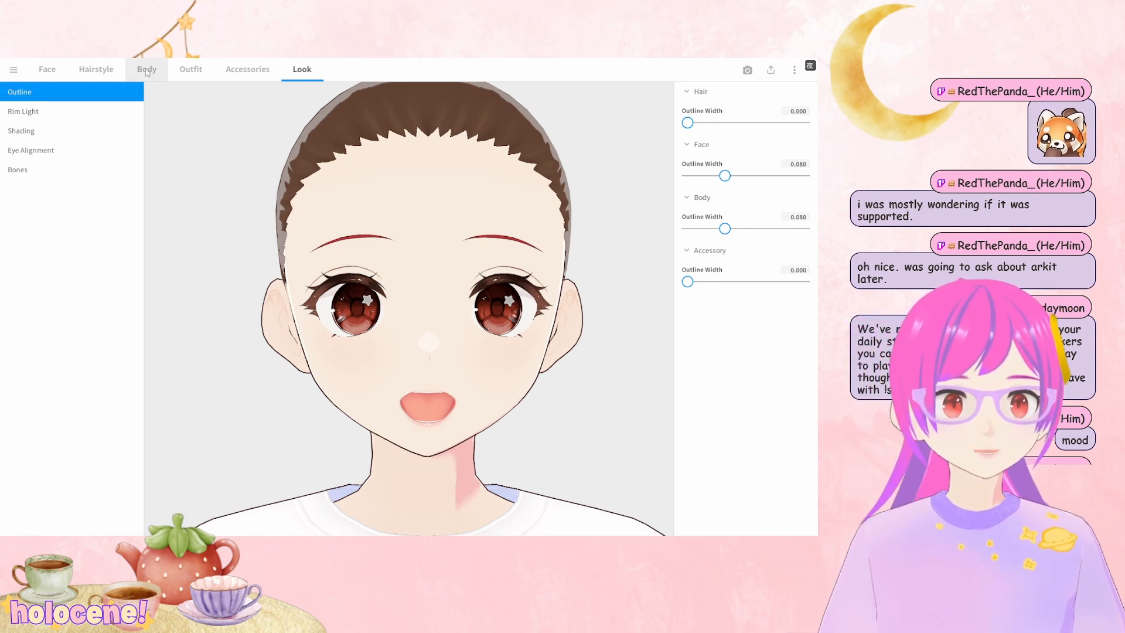
click(47, 69)
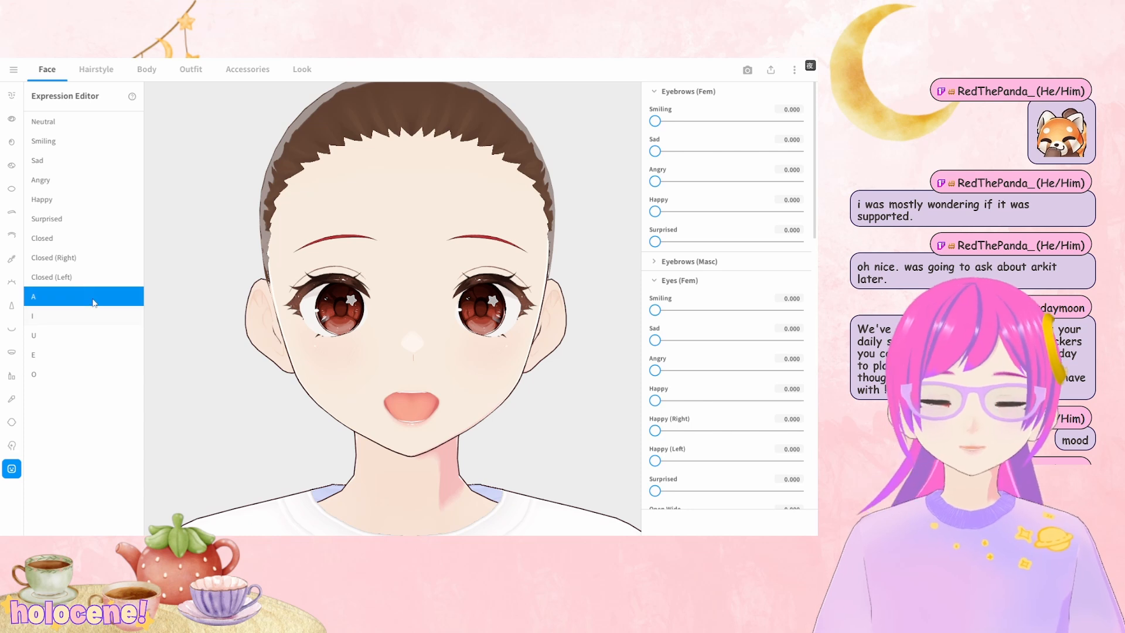
In the Closed expression, try setting the eyes' Hide Irises to 100
click(84, 240)
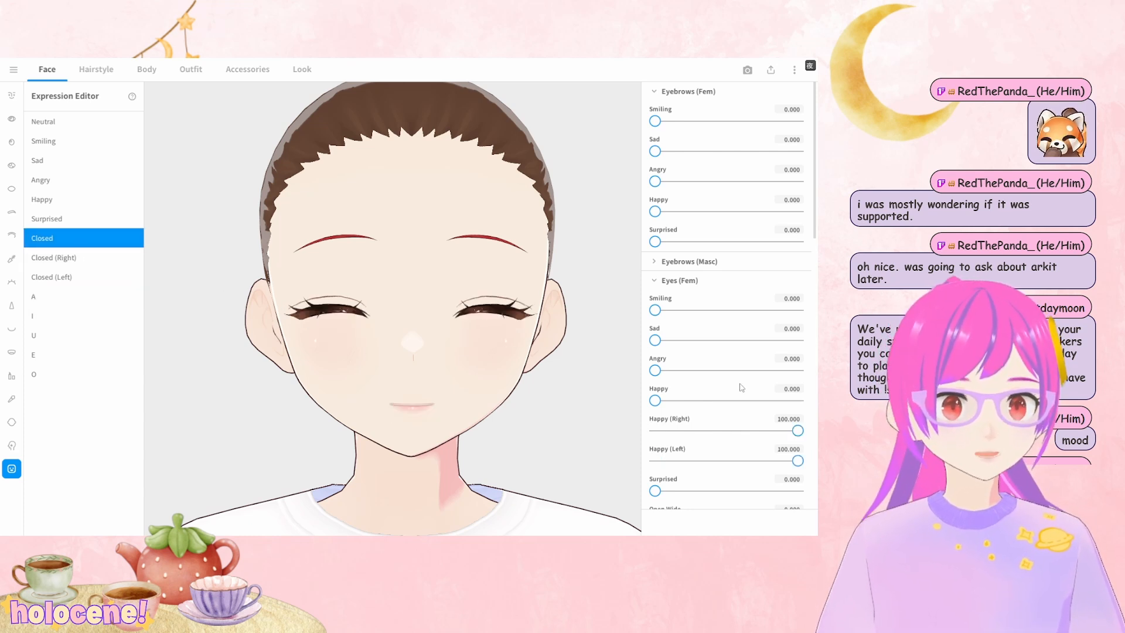
scroll(736, 370, down, 2)
scroll(732, 360, down, 2)
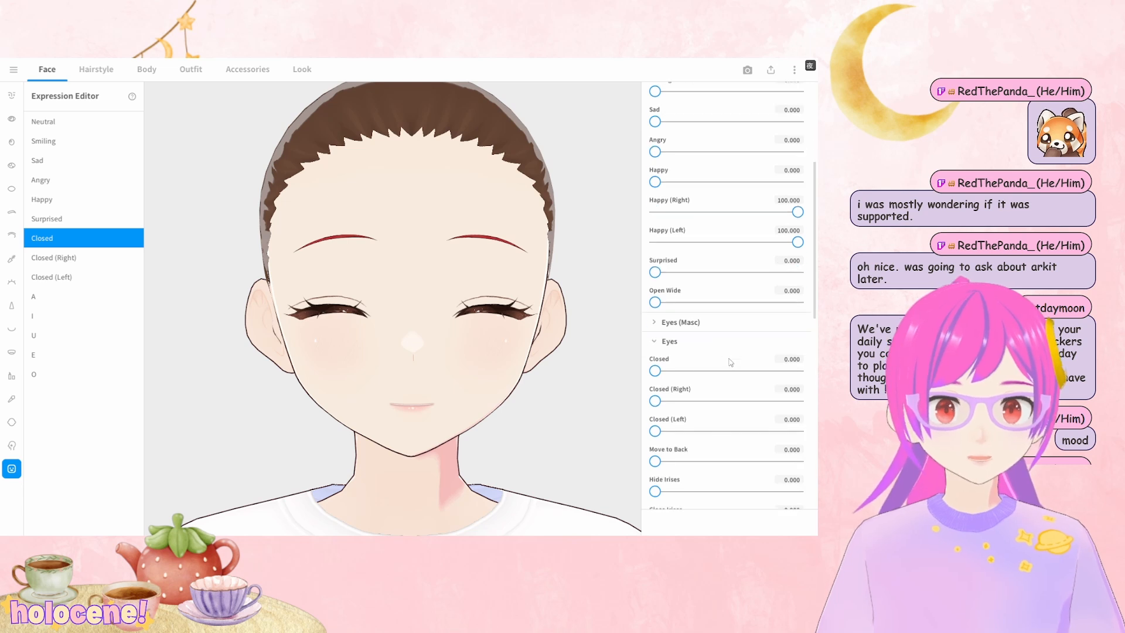
scroll(708, 375, down, 3)
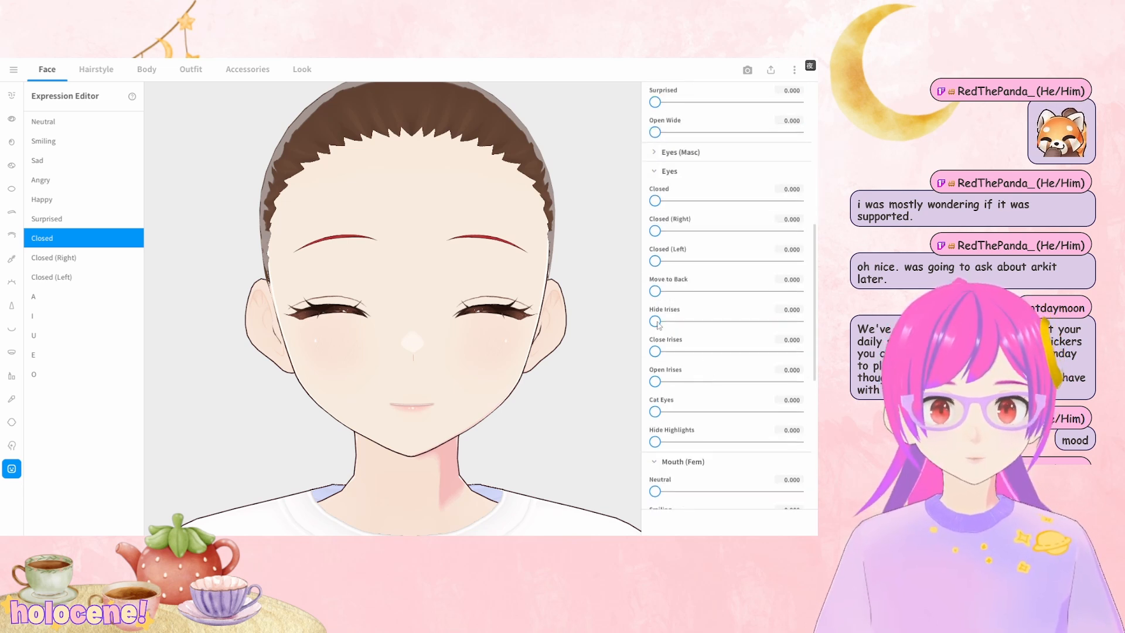
drag(655, 321, 618, 308)
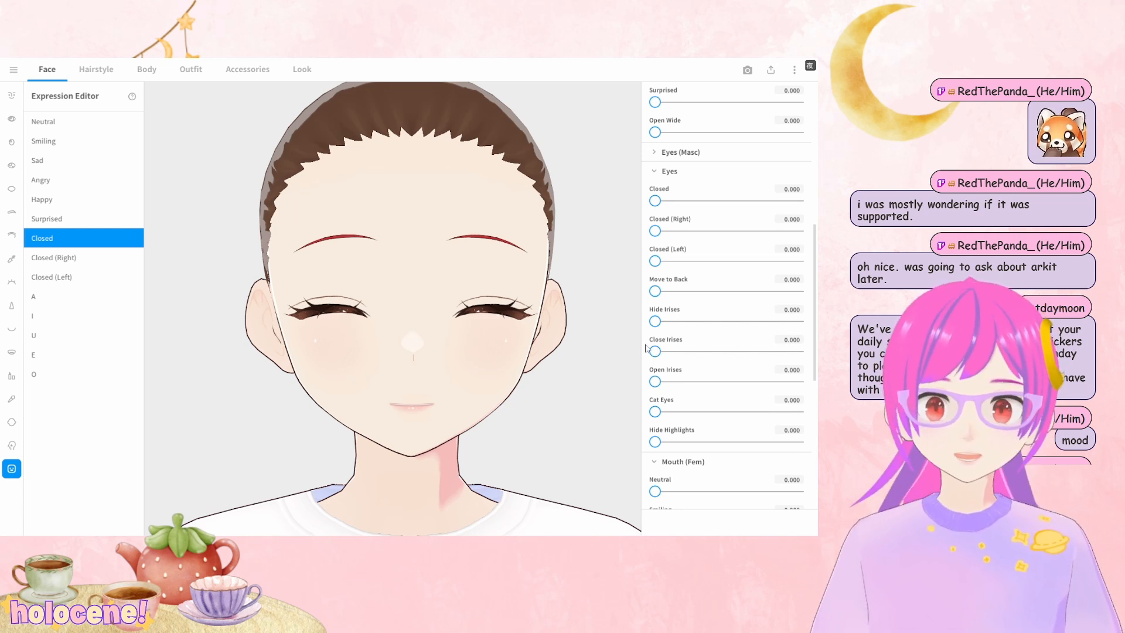
drag(655, 321, 765, 322)
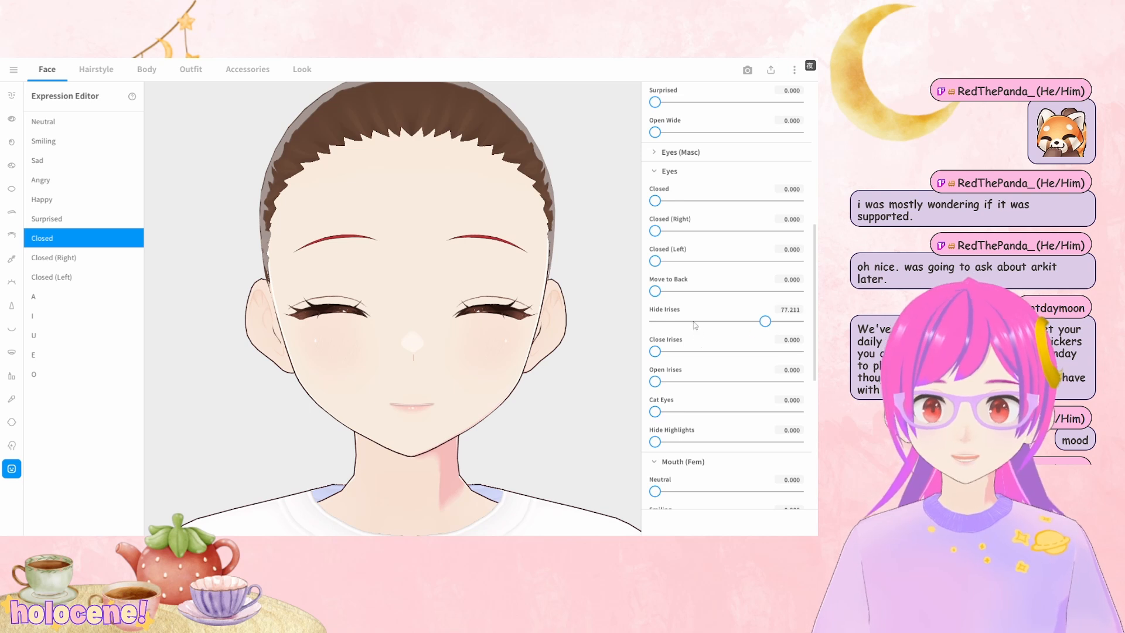
scroll(695, 326, up, 2)
drag(772, 467, 802, 467)
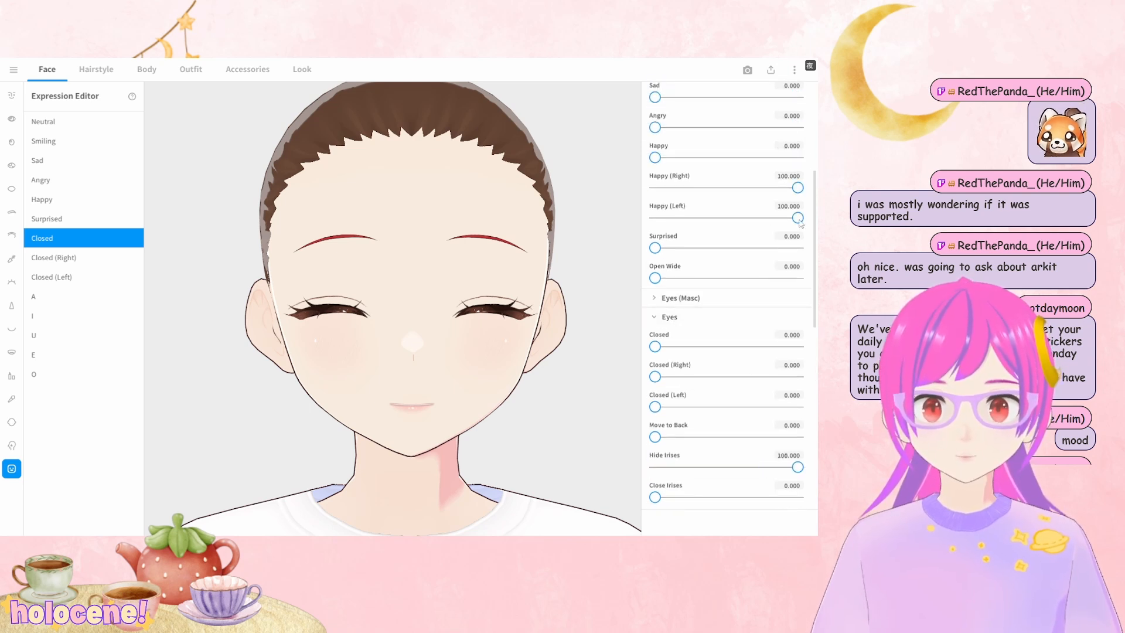
Check the hidden irises with Happy (Left) at 0, restore it to 100, and reset Hide Irises to 0
drag(800, 221, 620, 213)
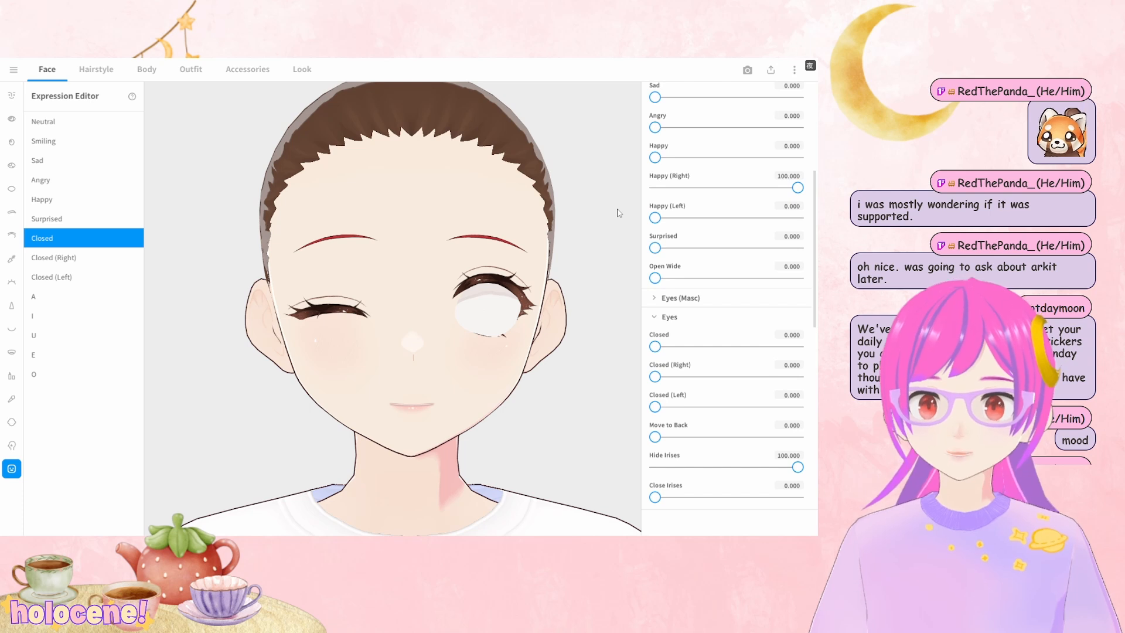
drag(655, 217, 798, 217)
scroll(761, 375, down, 1)
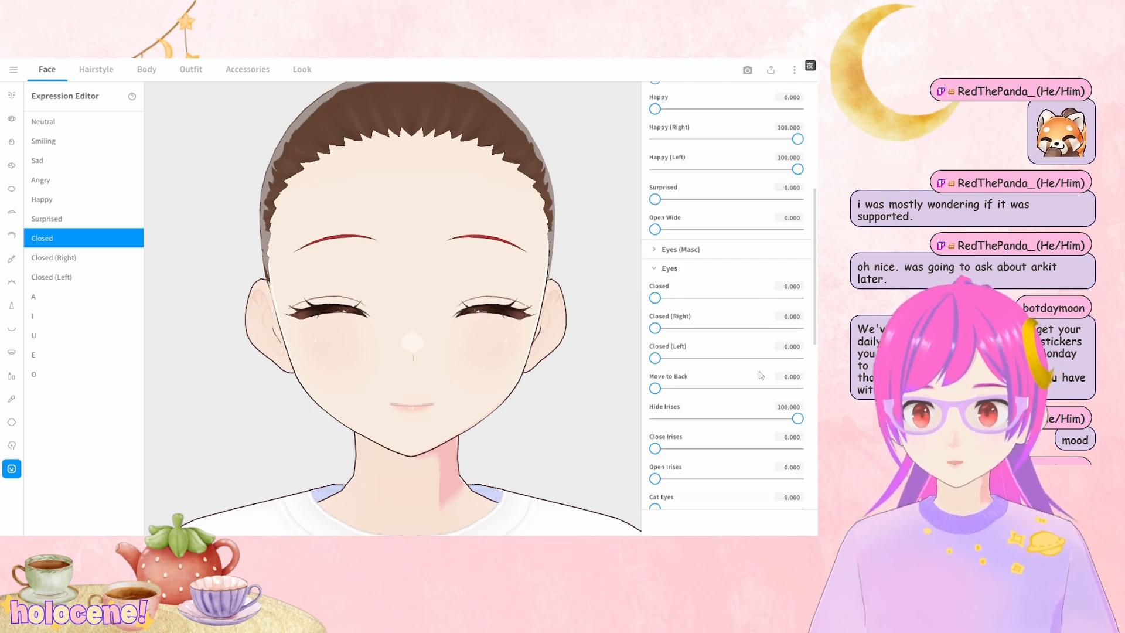
drag(797, 395, 603, 382)
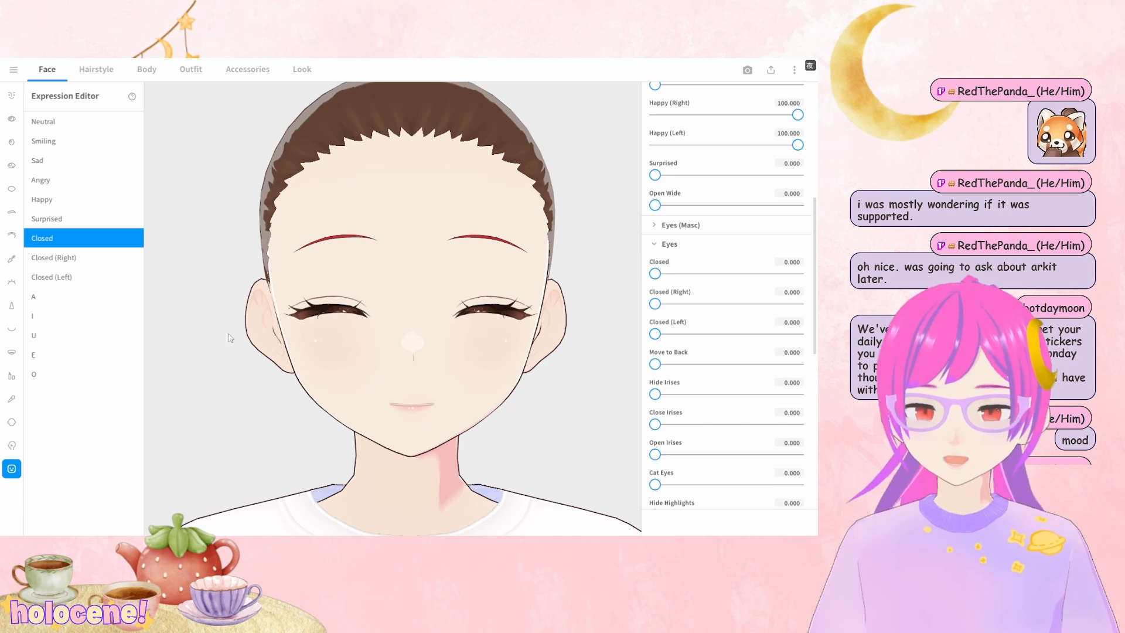
Preview the A, I and U mouth expressions one after another
click(80, 297)
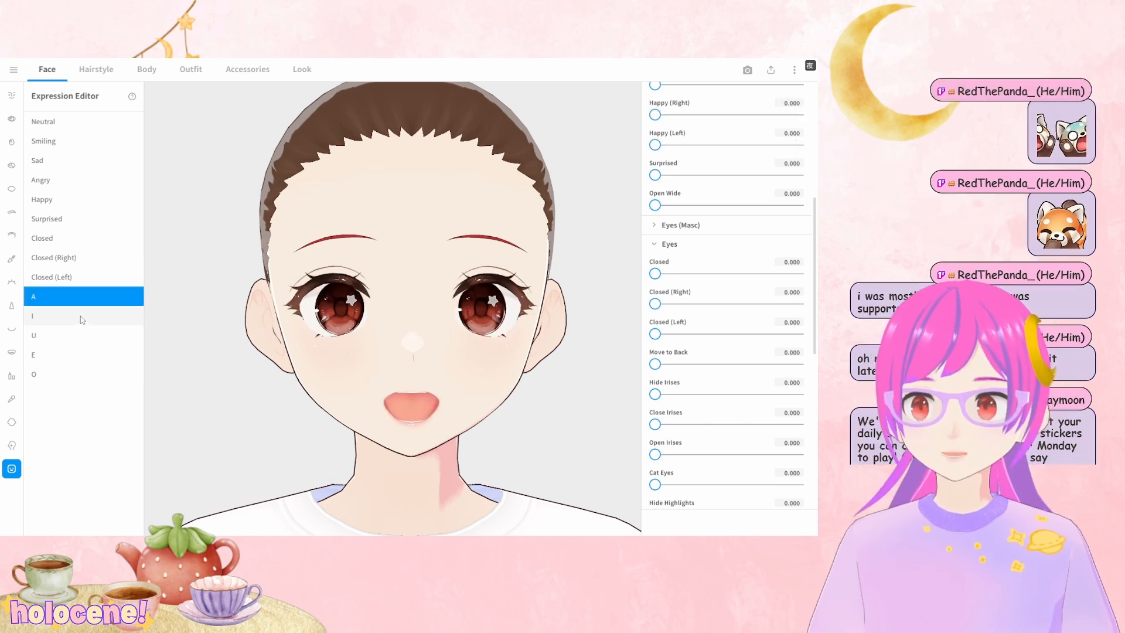
click(81, 317)
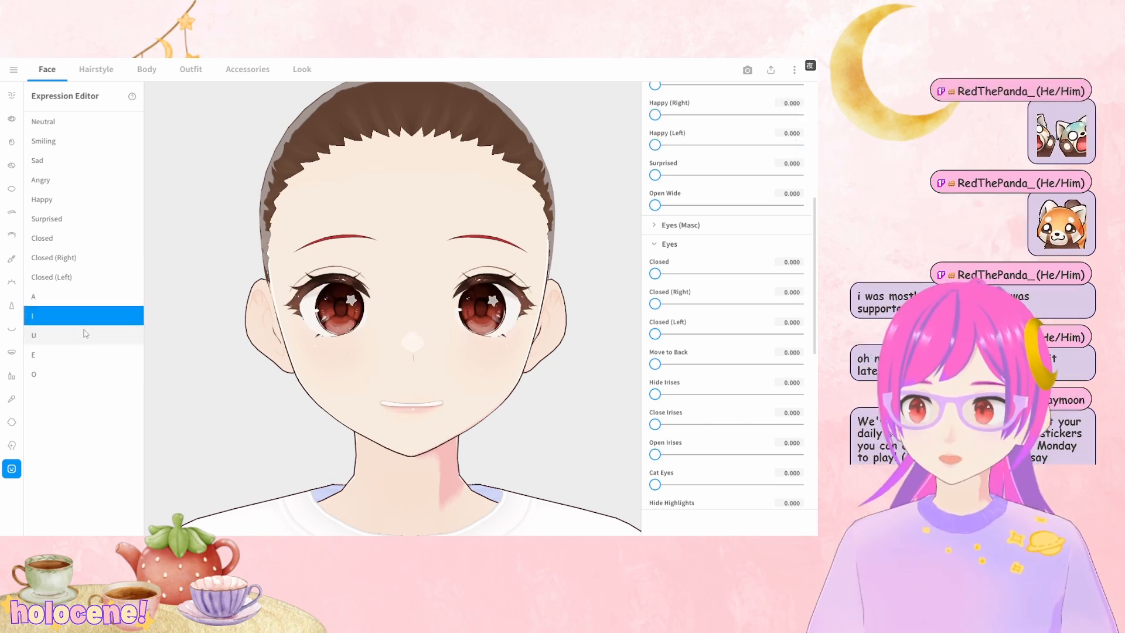
click(85, 335)
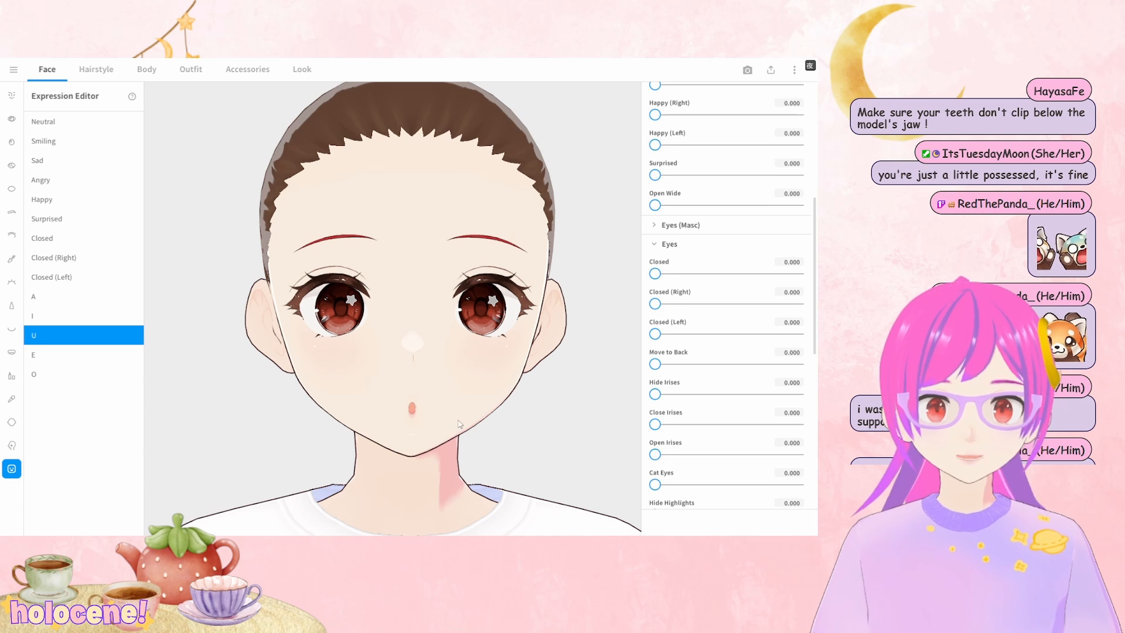
For the U expression, try the fem mouth's U at about 73, and return it to 100
scroll(707, 396, down, 5)
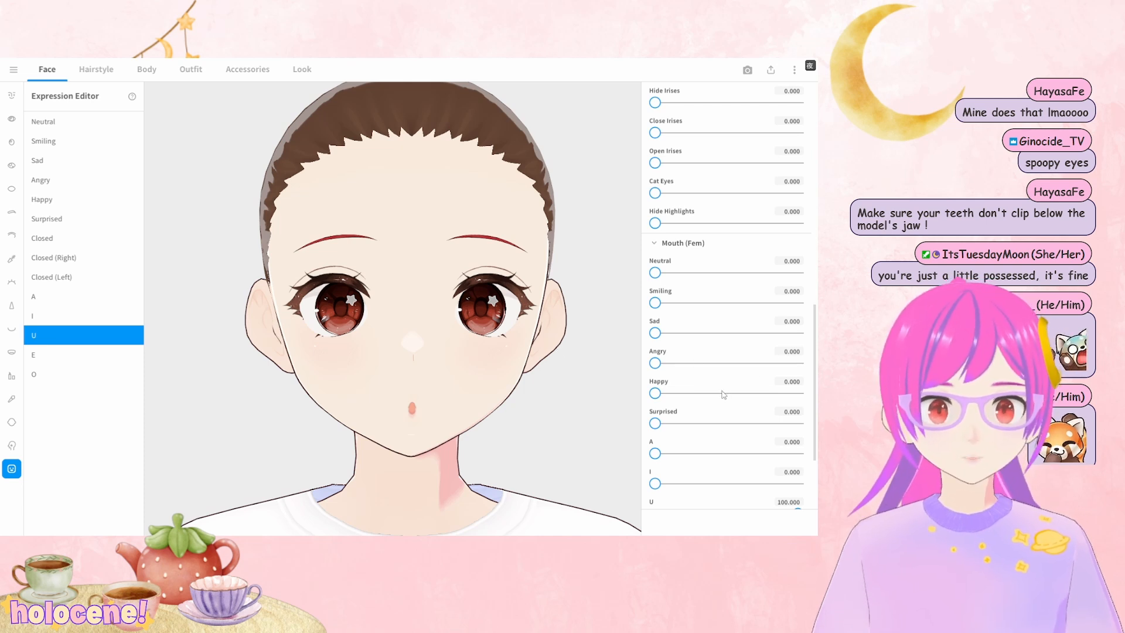
scroll(742, 450, down, 4)
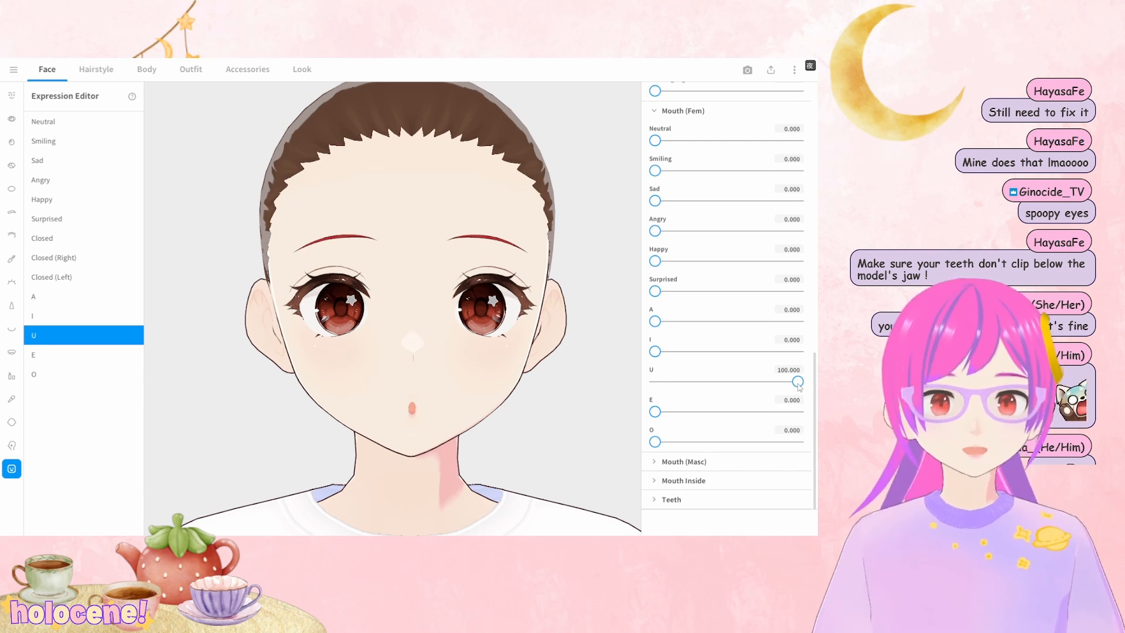
drag(799, 386, 760, 387)
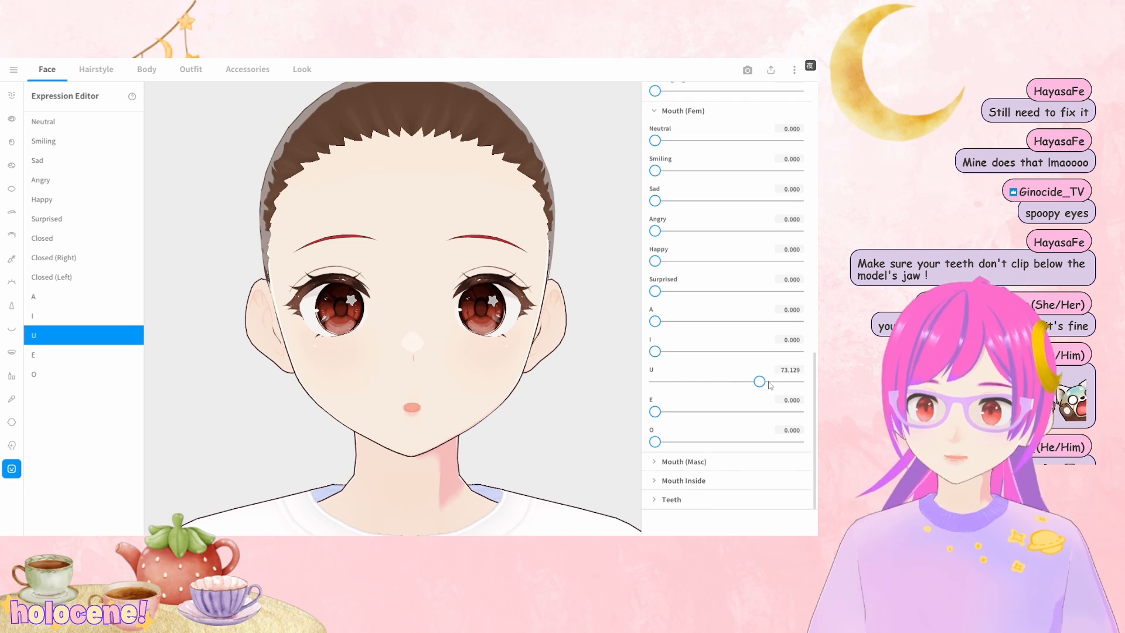
drag(770, 382, 799, 382)
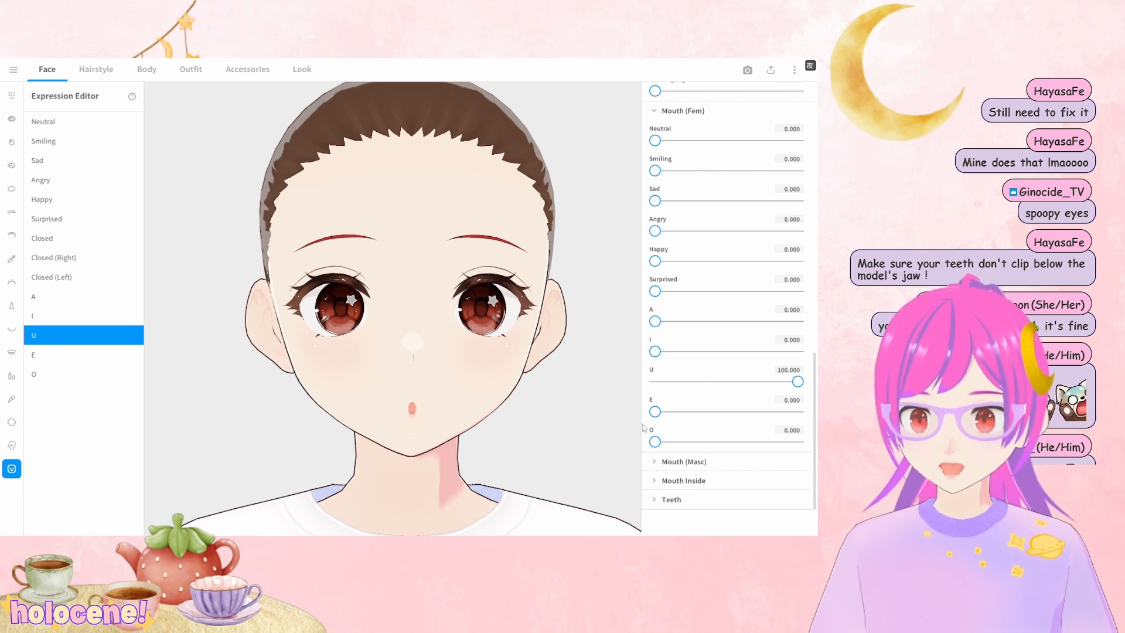
Reduce the fem mouth's O to about 84 in the O expression and its E to about 80 in the E expression
click(75, 376)
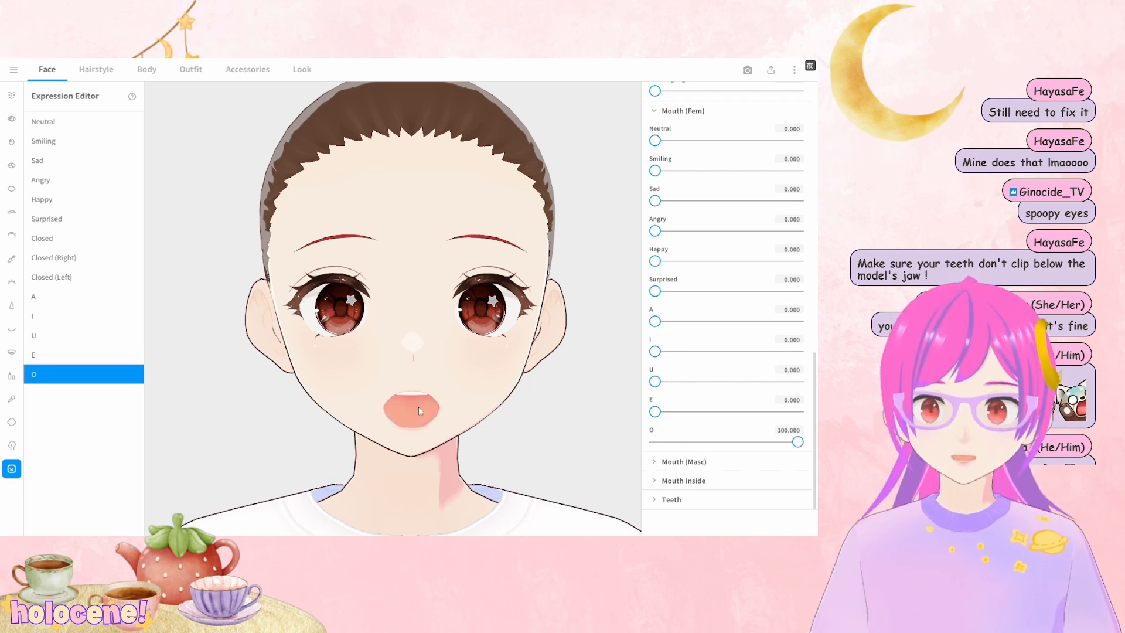
mouse_move(798, 448)
mouse_down()
mouse_move(756, 443)
mouse_move(779, 444)
mouse_up()
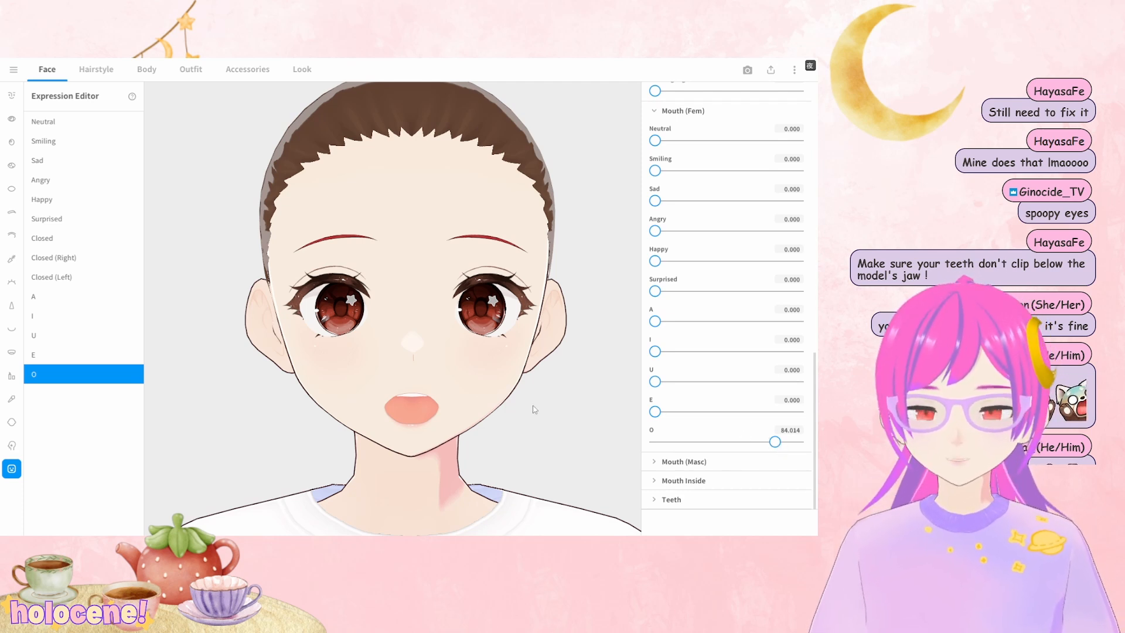
click(85, 354)
drag(797, 411, 769, 412)
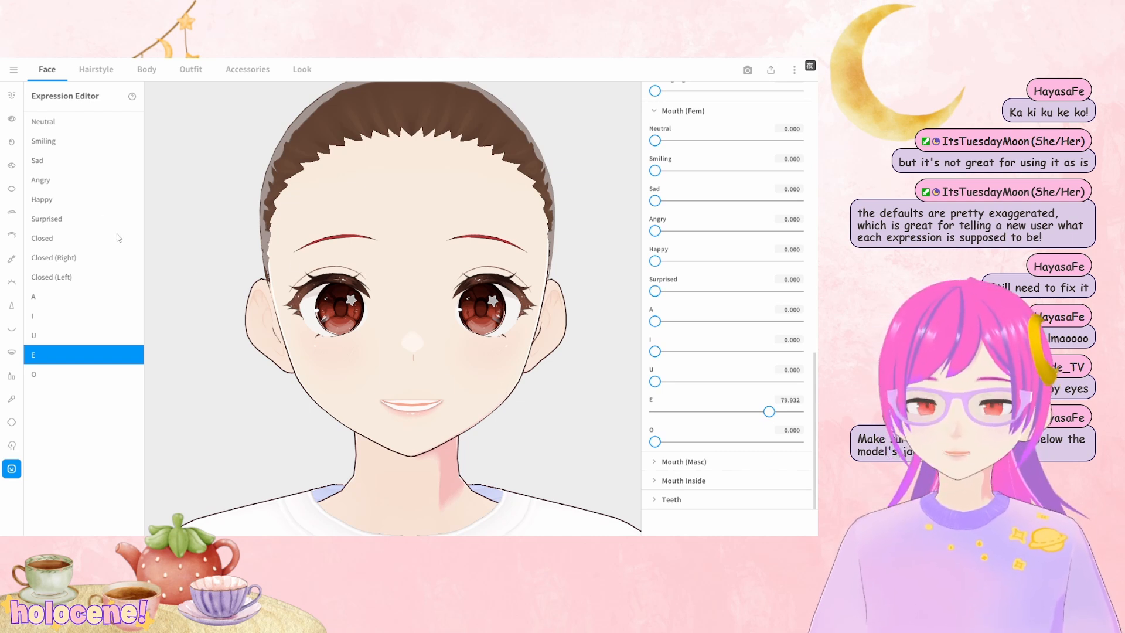
Review the Smiling and Sad expressions on the face
click(80, 147)
click(83, 161)
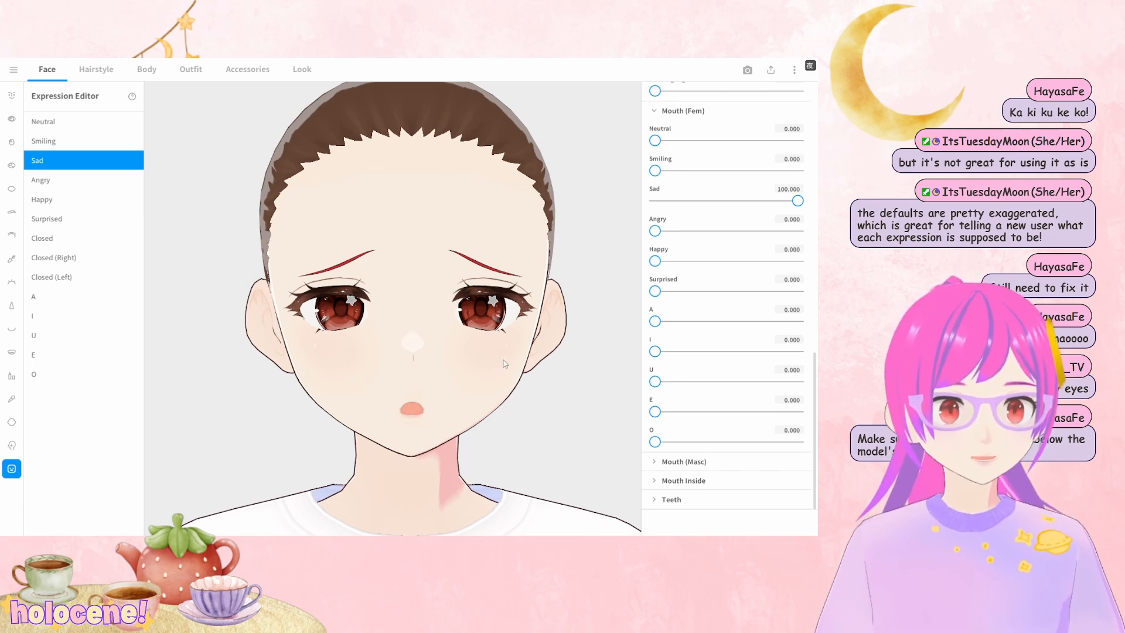
mouse_move(495, 365)
right_down()
mouse_move(433, 366)
mouse_move(495, 368)
right_up()
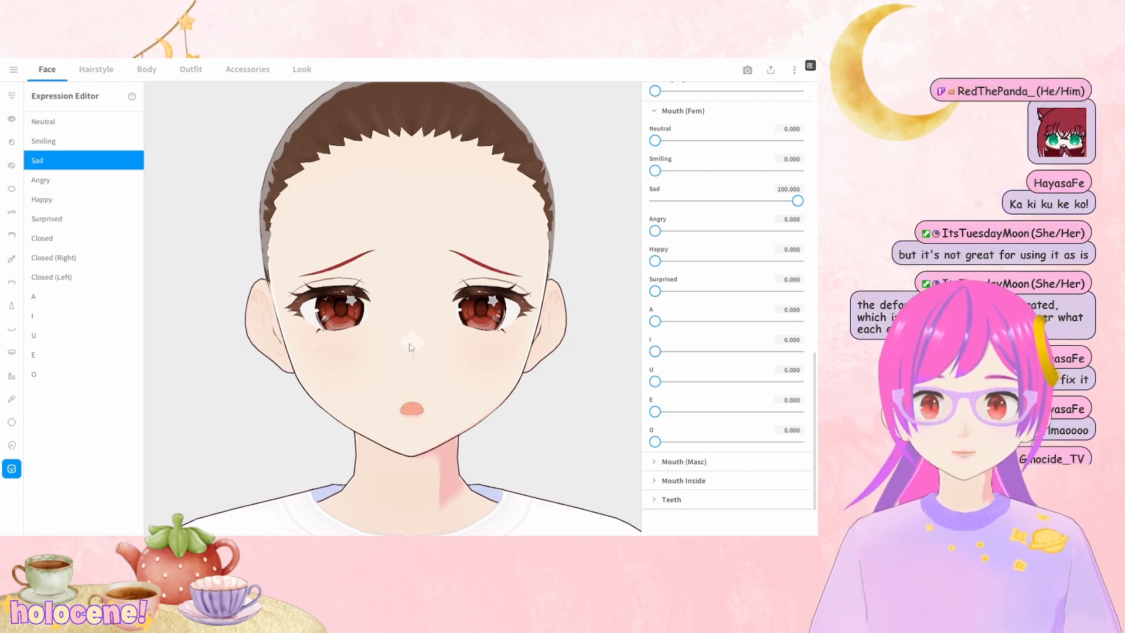
Examine the Angry expression's eyebrow and eye parameters and inspect the eyebrows up close
click(44, 181)
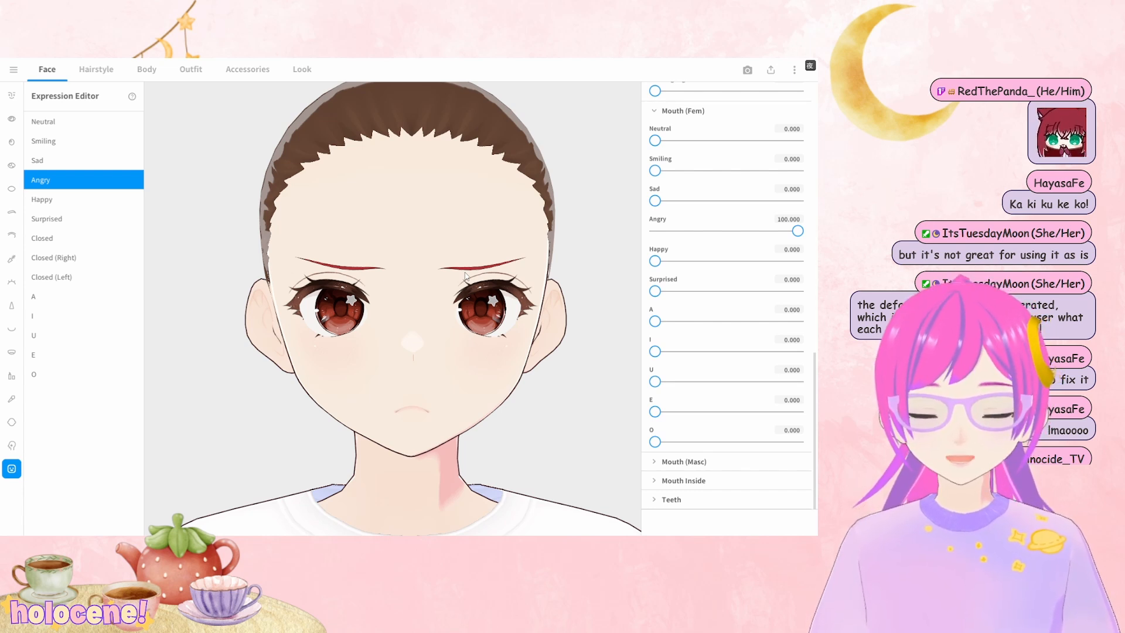
scroll(666, 218, up, 15)
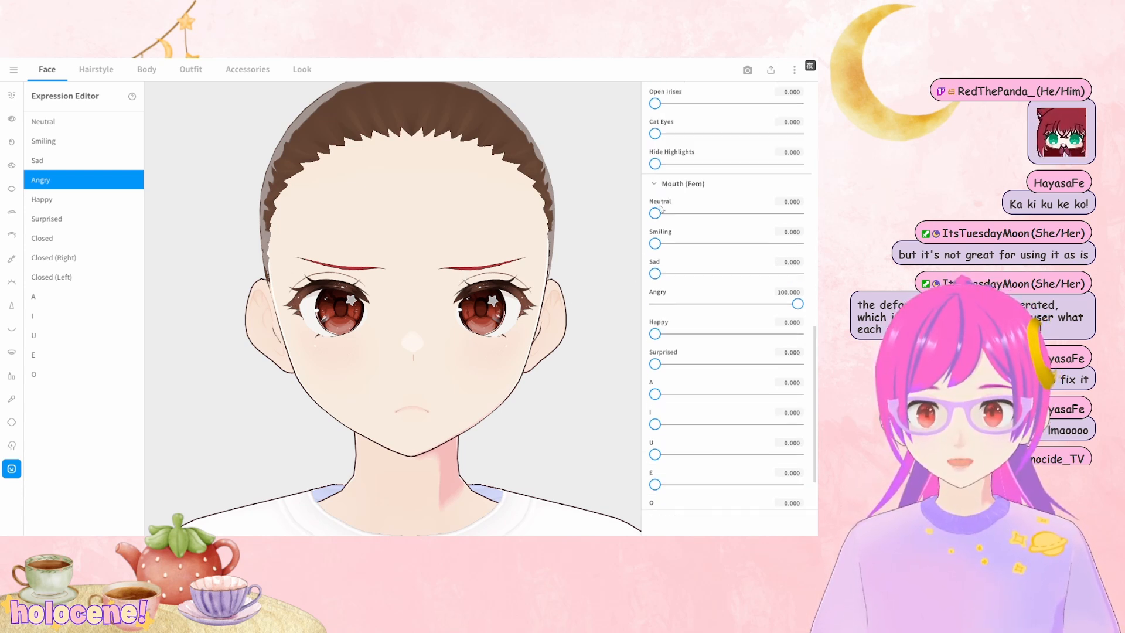
scroll(666, 218, up, 3)
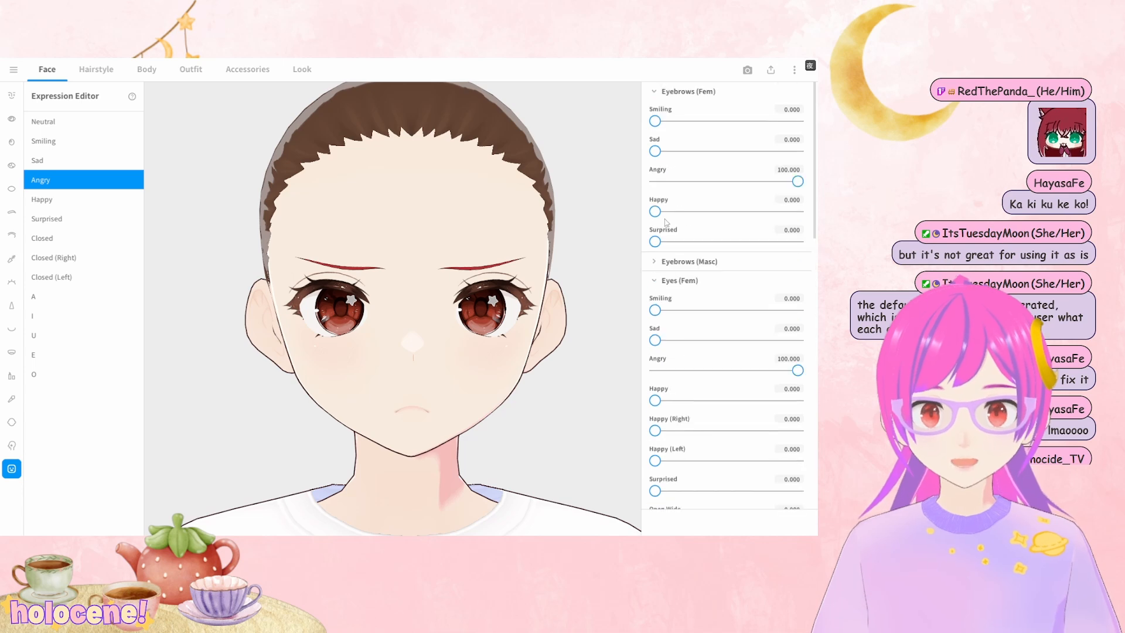
scroll(662, 219, down, 4)
scroll(651, 219, up, 2)
scroll(638, 219, up, 3)
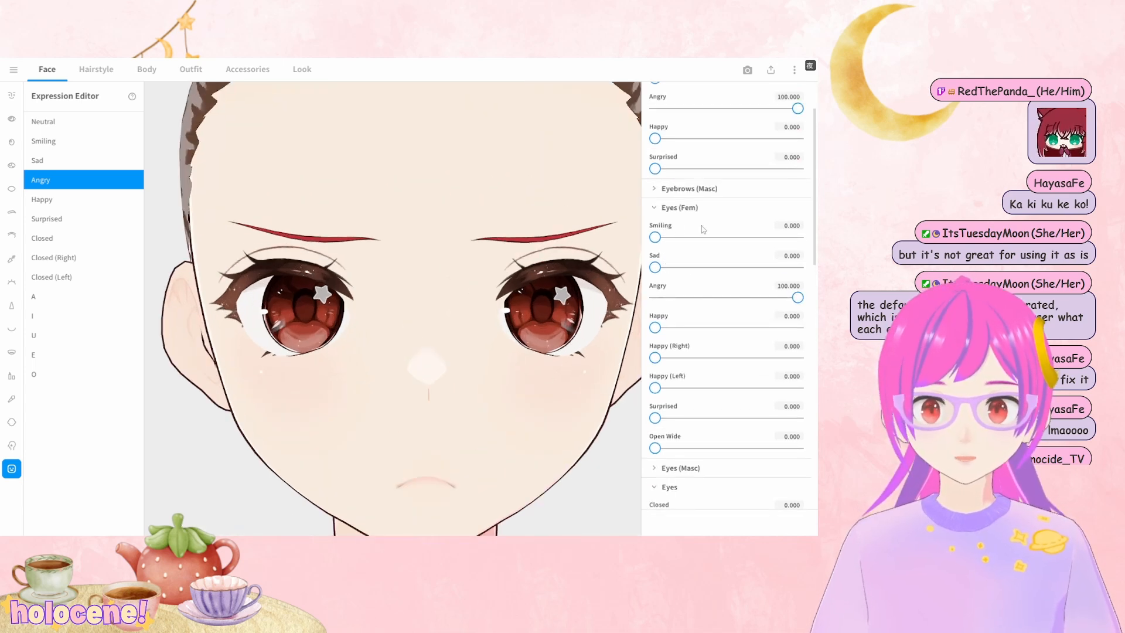
drag(504, 273, 481, 277)
scroll(481, 276, up, 3)
right_drag(480, 275, 498, 273)
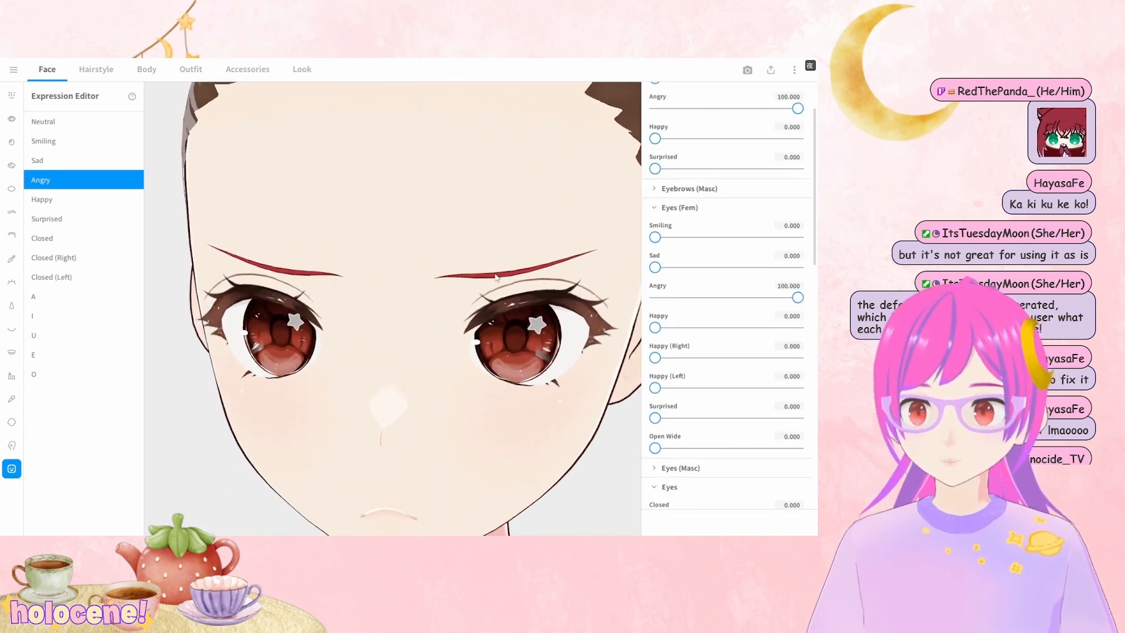
Set the eyebrows' Position (Z) to about 0.401 and check them from both sides of the face
click(12, 213)
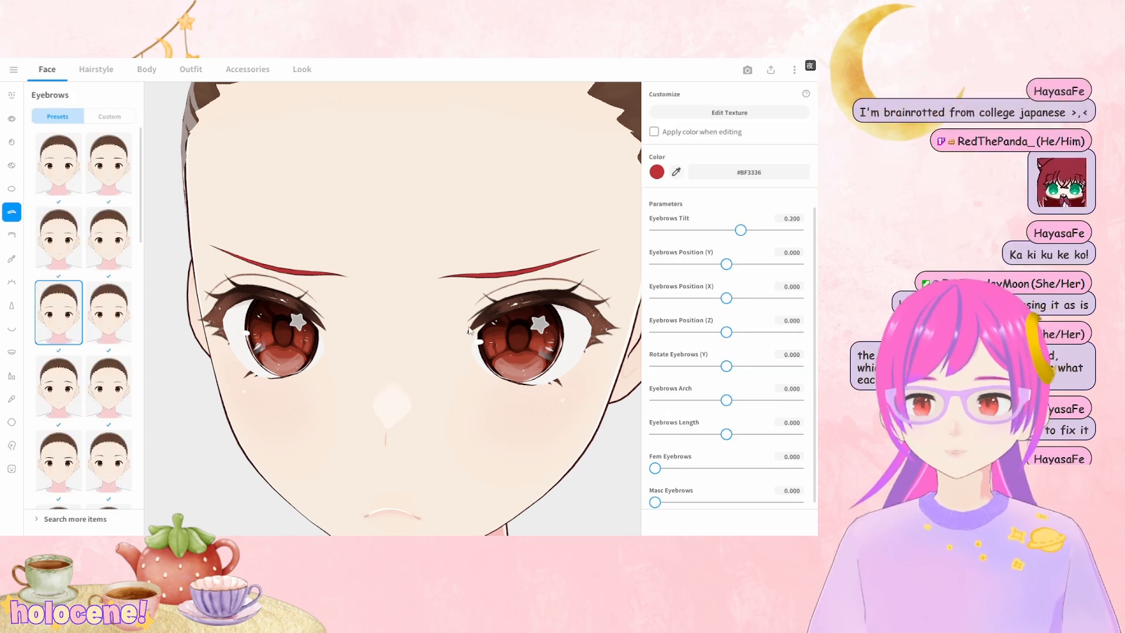
right_drag(484, 343, 455, 321)
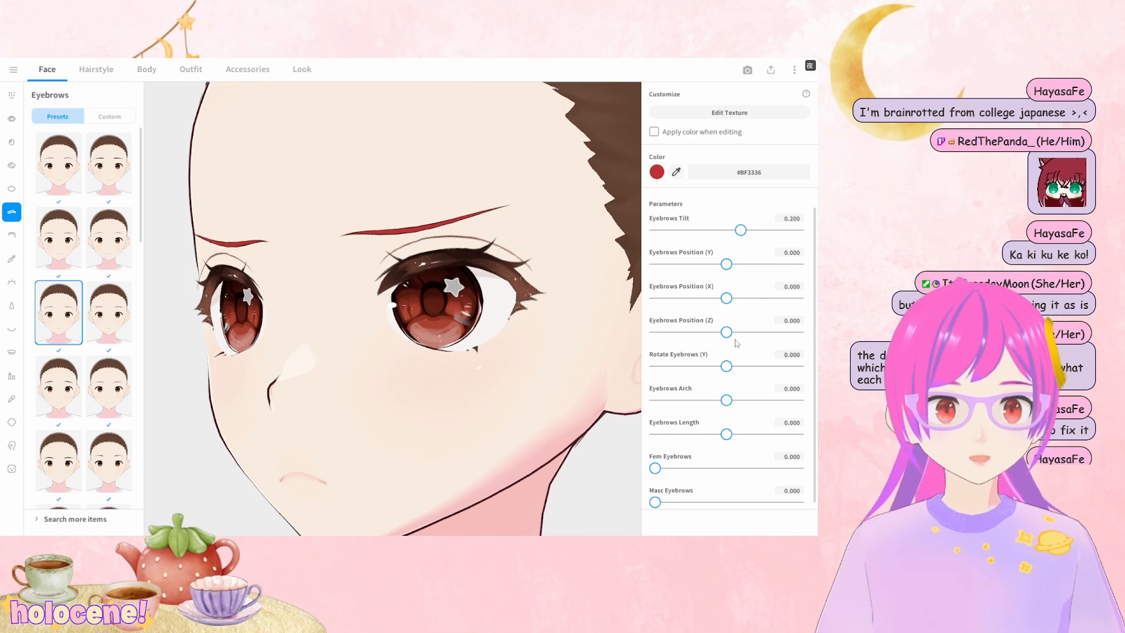
drag(727, 333, 755, 333)
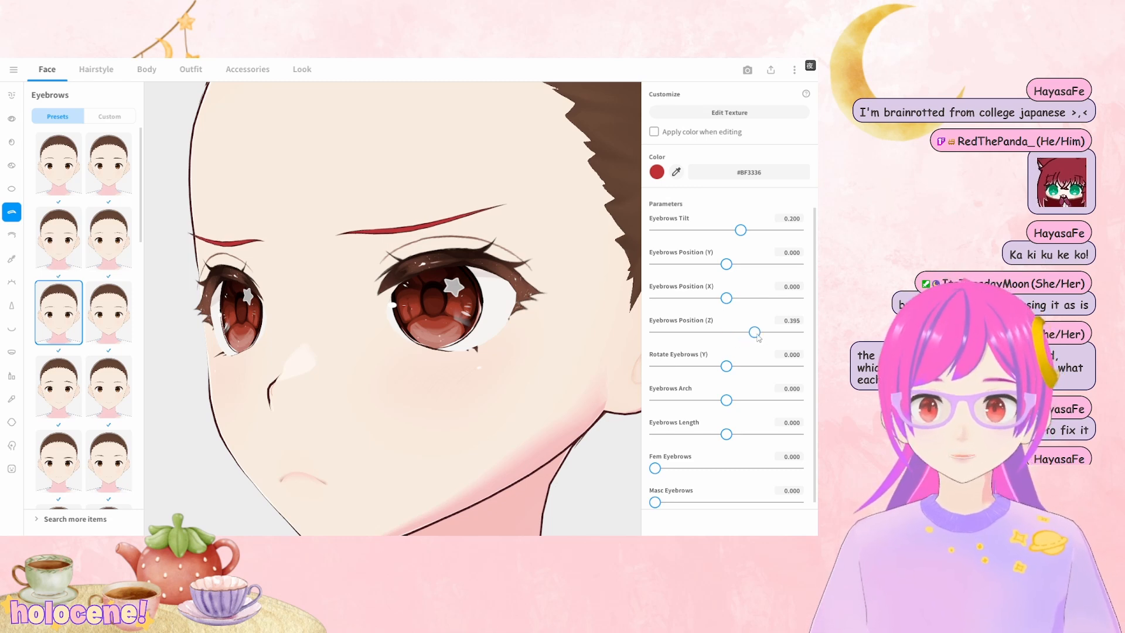
right_drag(516, 343, 469, 346)
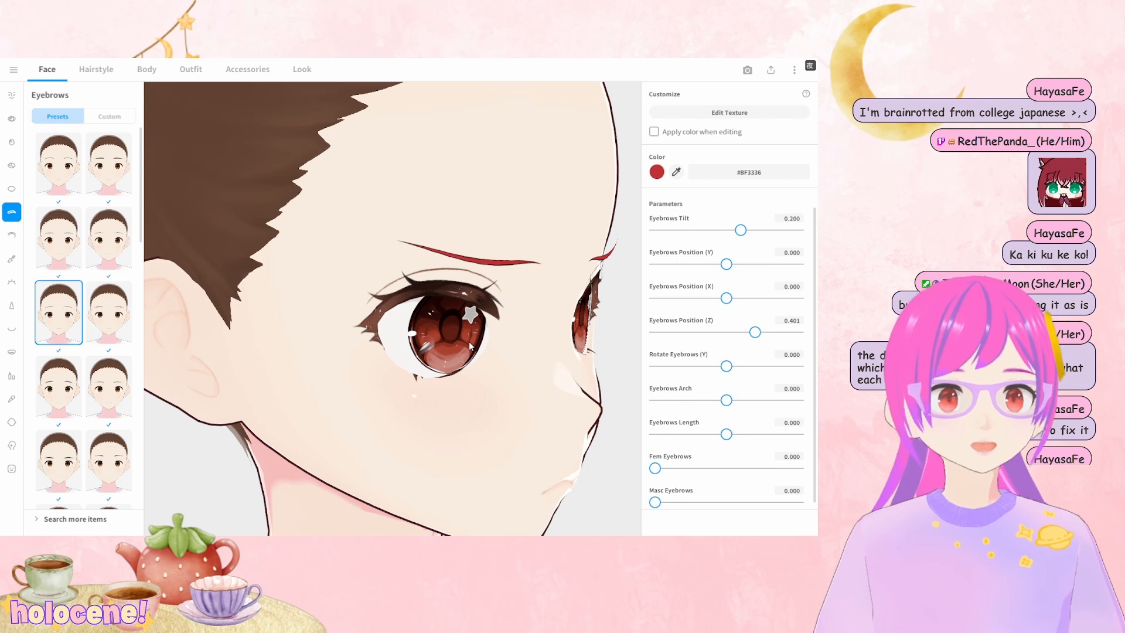
Set the eyebrows' Position (Z) to about -0.007 and check the face from the front
drag(754, 333, 728, 338)
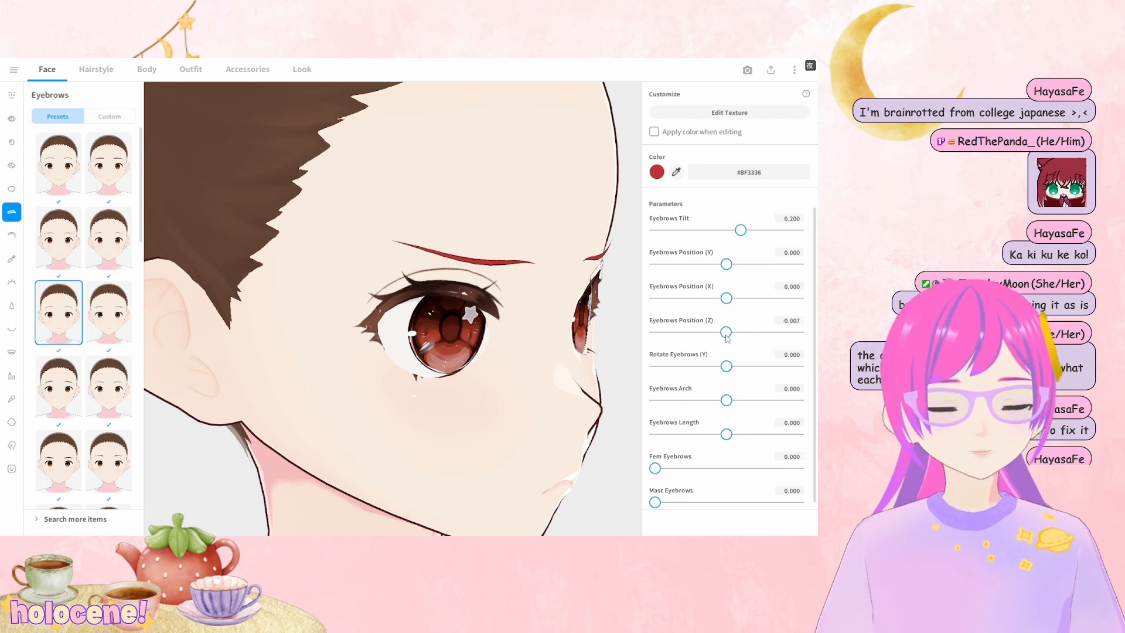
right_drag(539, 324, 515, 329)
scroll(515, 329, down, 6)
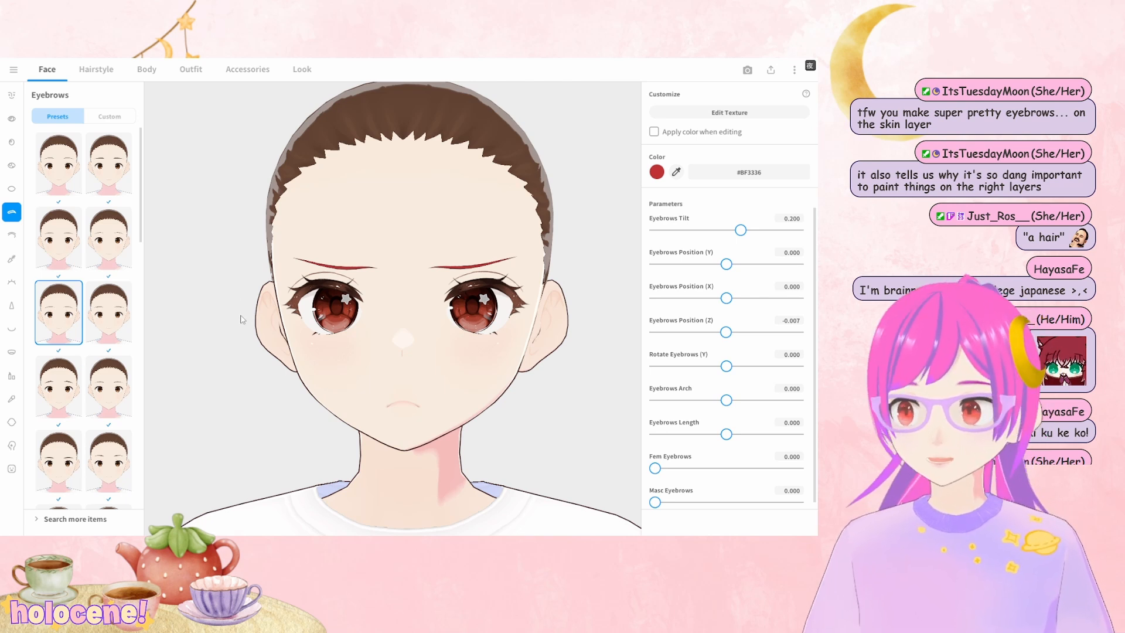
Open the face skin's texture for editing and add a new layer above the default design
click(11, 422)
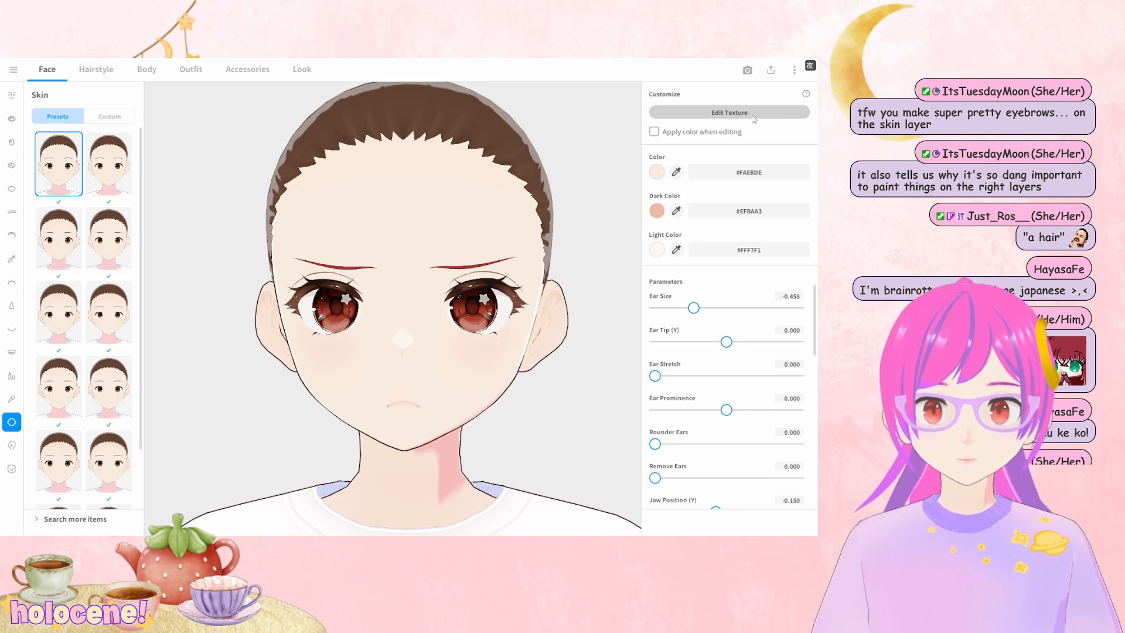
click(729, 112)
click(752, 149)
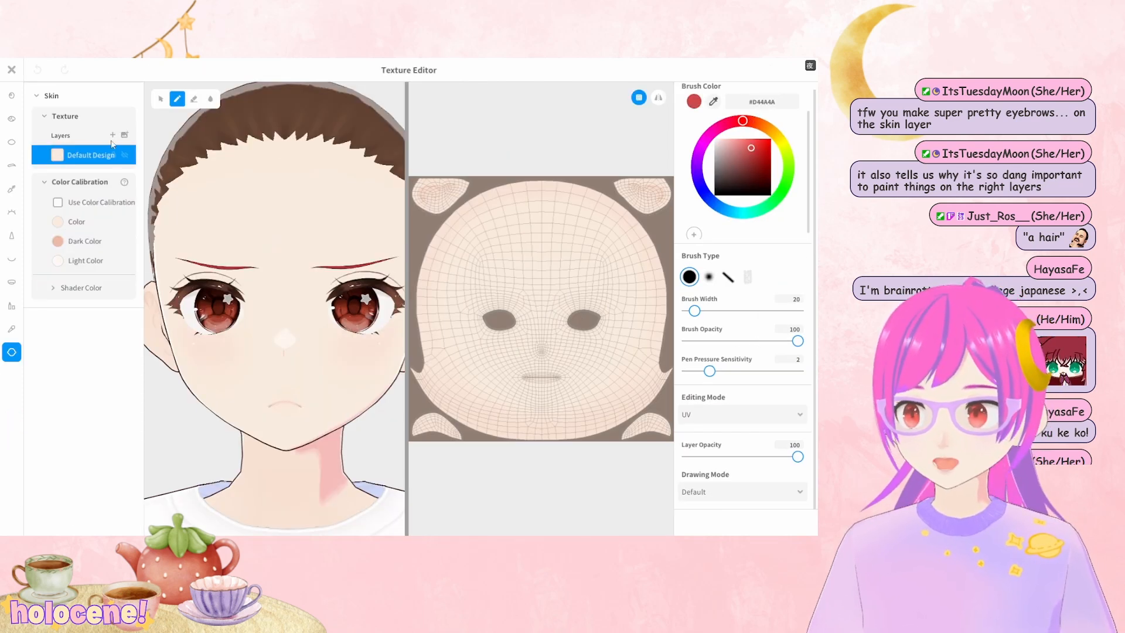
click(113, 135)
Paint a broad #D44A4A red area over the mouth and one cheek with brush width 208, and hide that layer
click(764, 310)
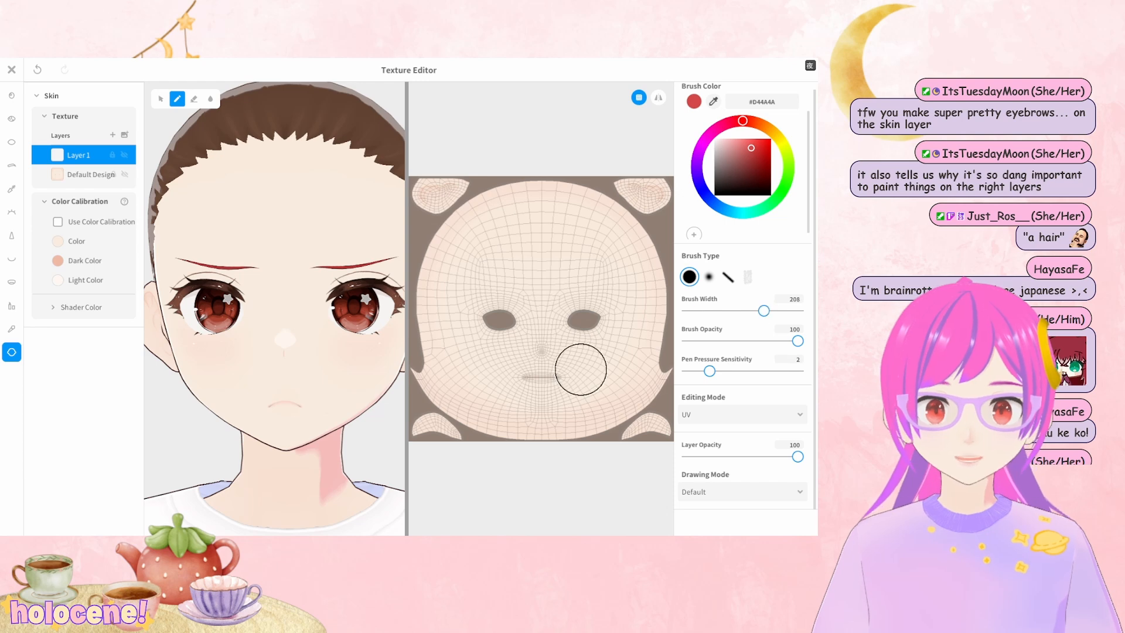
drag(580, 369, 629, 351)
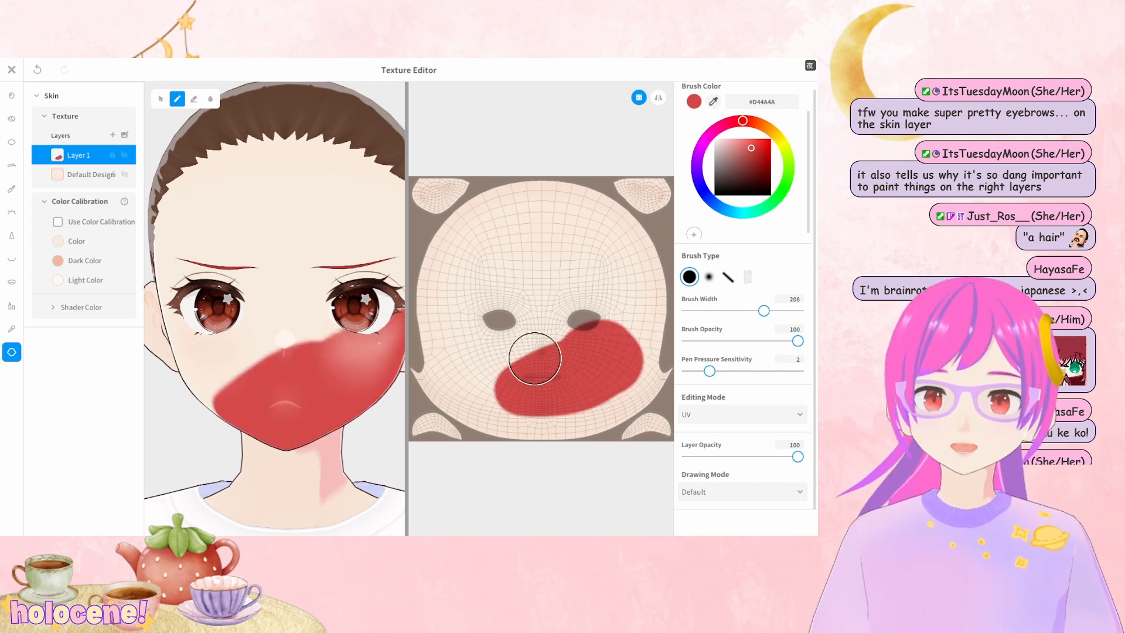
click(125, 156)
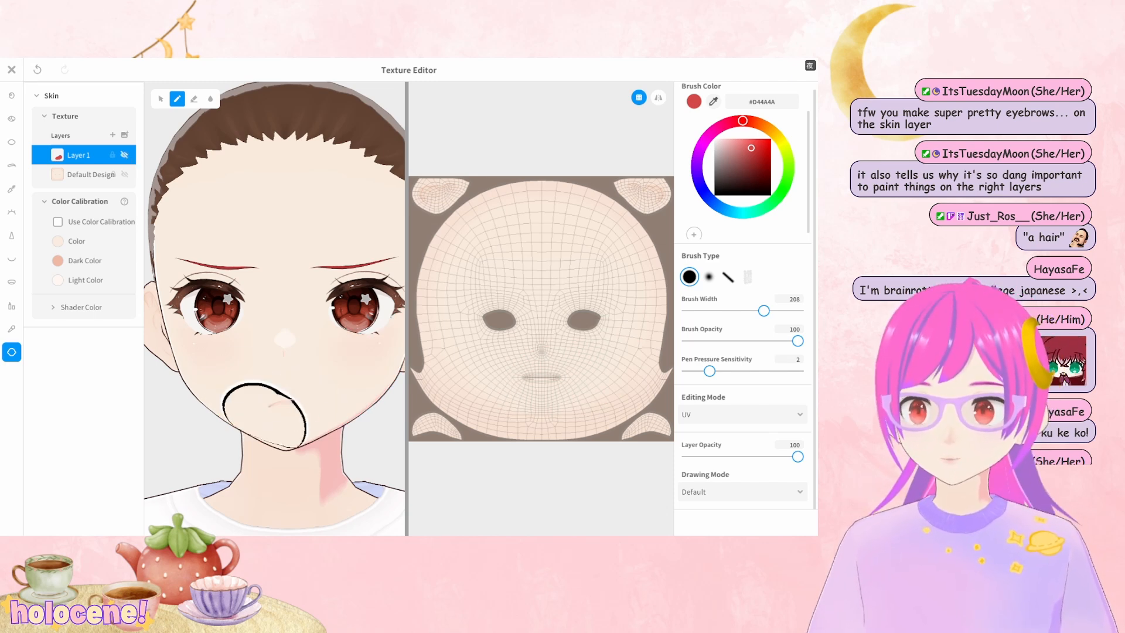
Sample the pink neck shadow (#F4BCBA) and the cheek's skin tone (#F9ECDE) from the model as the brush color
right_drag(324, 472, 334, 474)
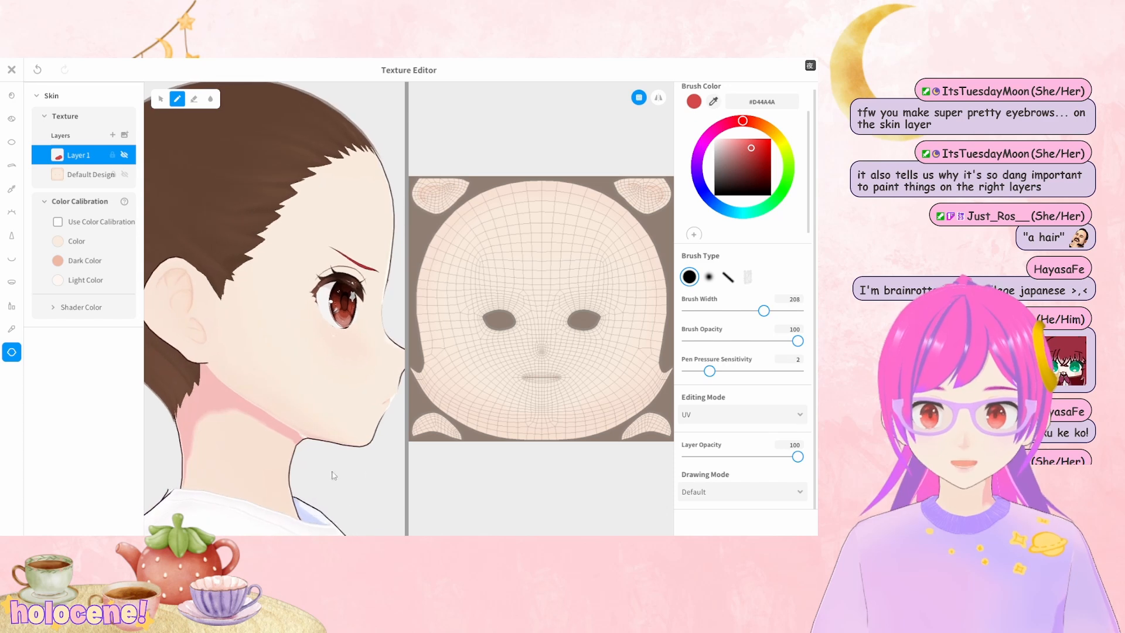
key(alt)
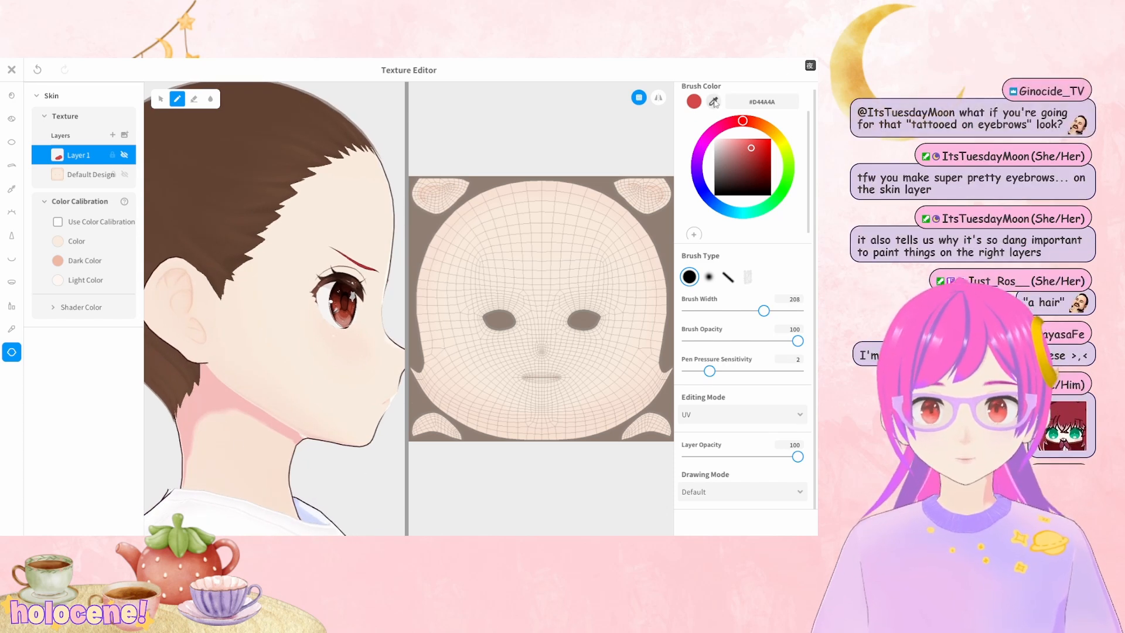
click(261, 415)
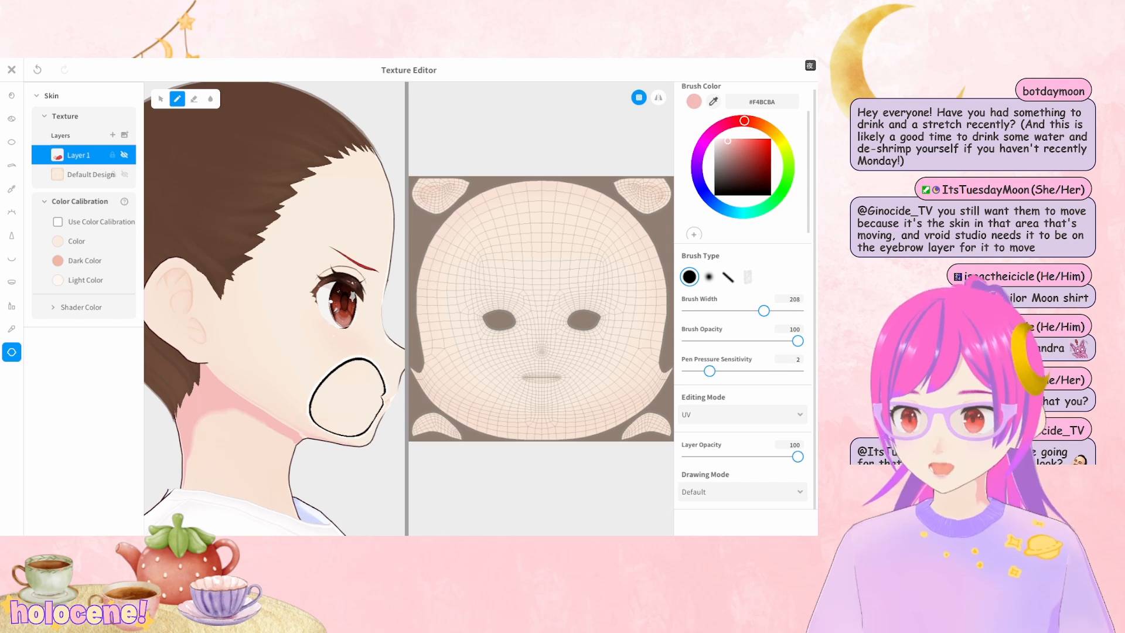
alt+click(311, 385)
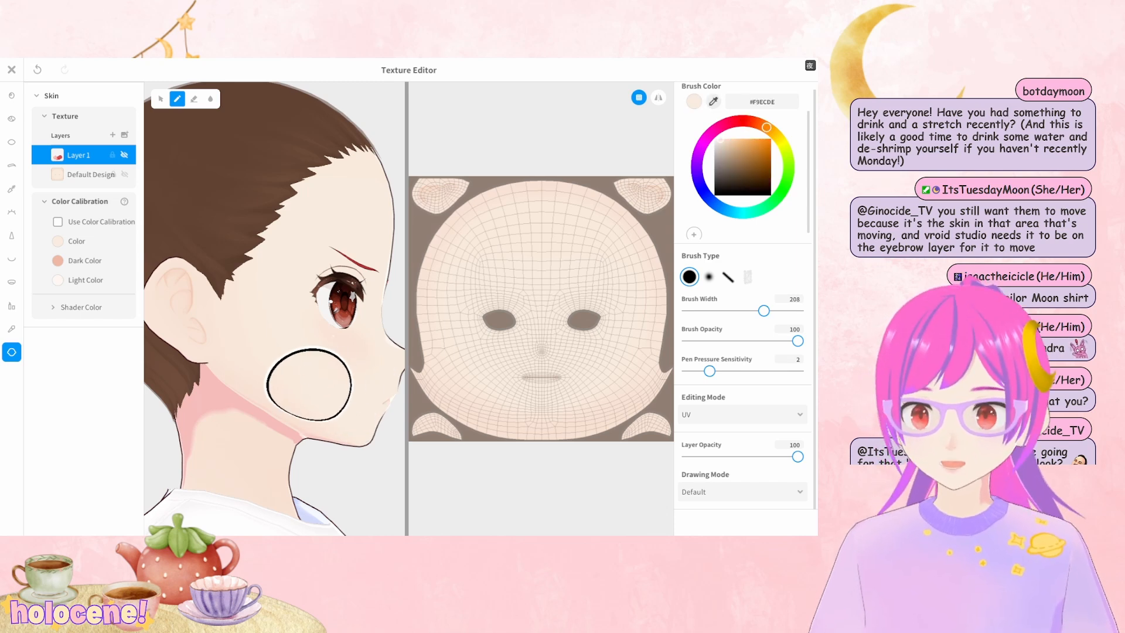
mouse_move(307, 384)
right_down()
mouse_move(201, 389)
mouse_move(246, 328)
right_up()
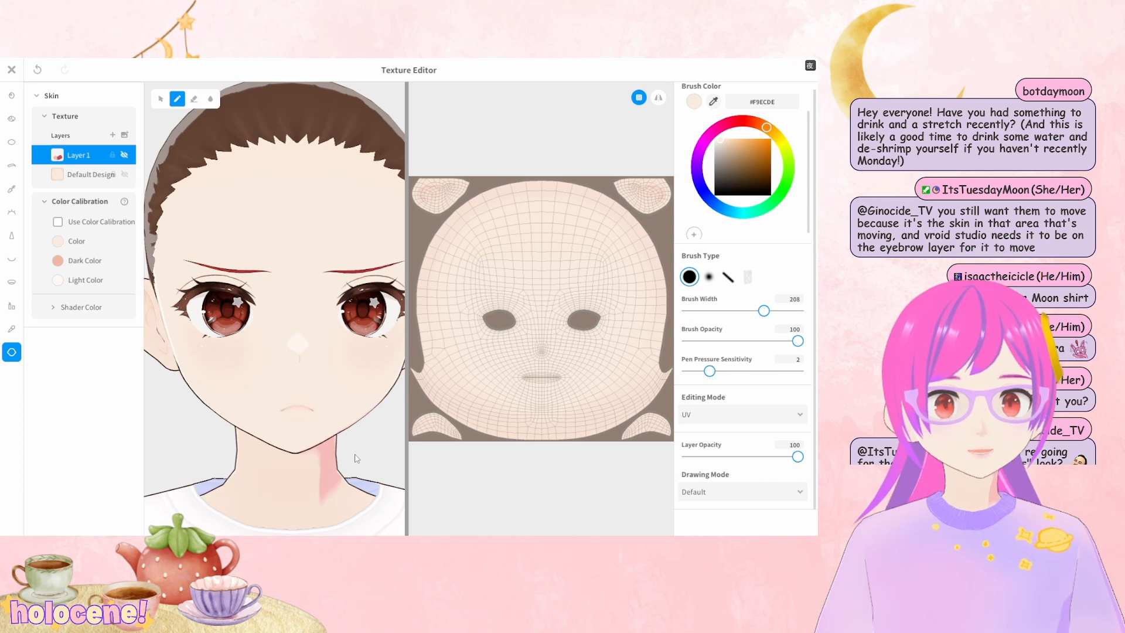
Enlarge the model preview, leave the skin texture editor and switch the face to the Neutral expression
drag(406, 386, 553, 396)
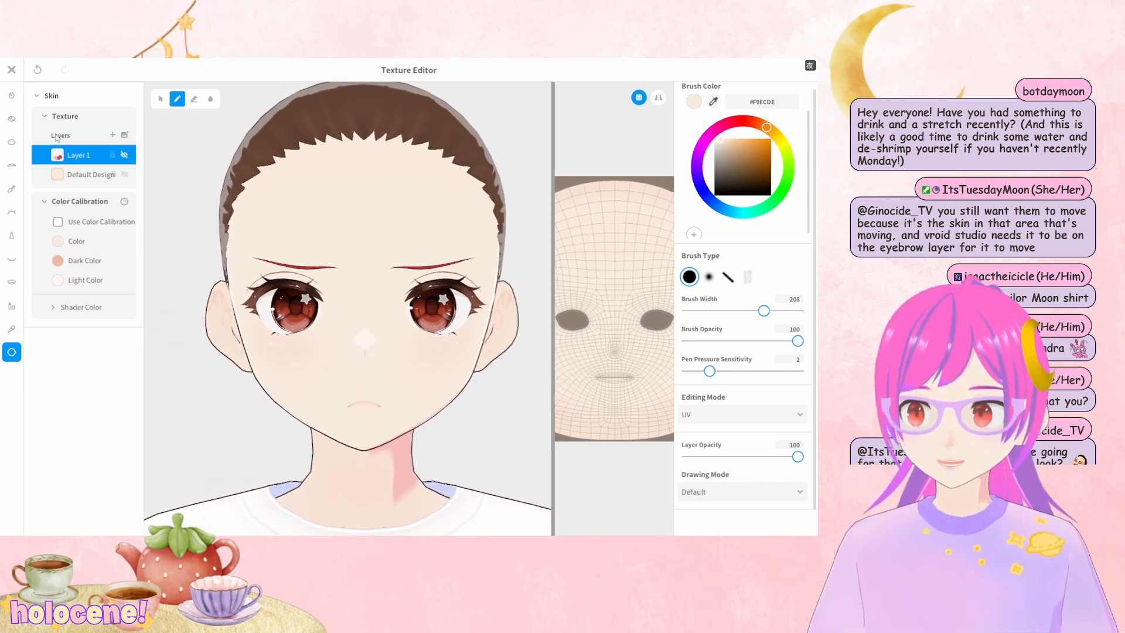
click(12, 69)
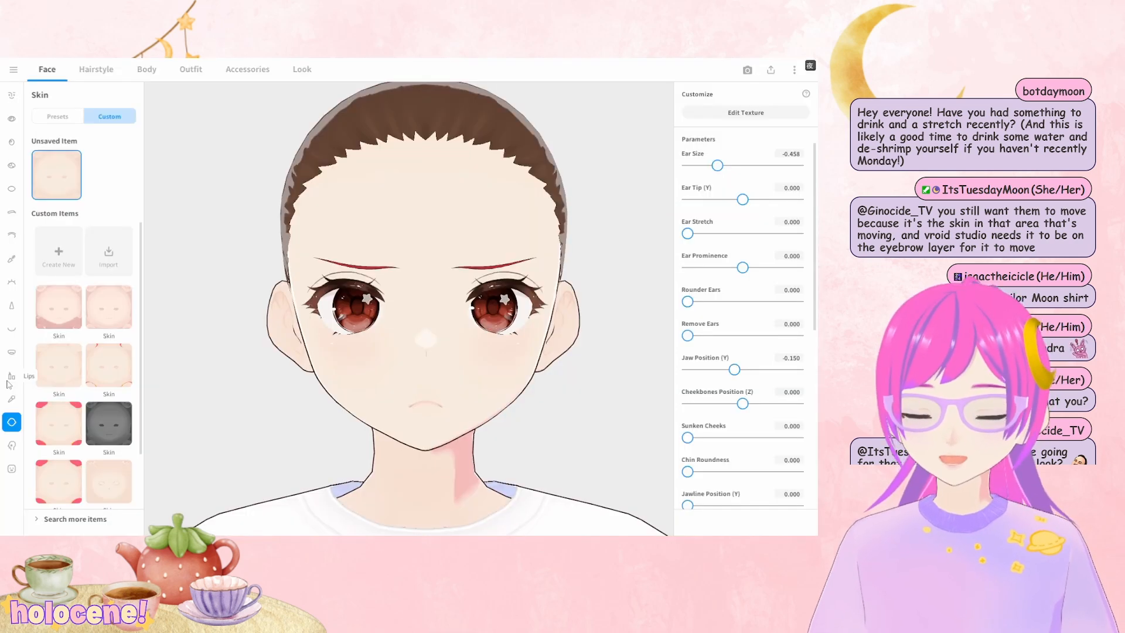
click(11, 469)
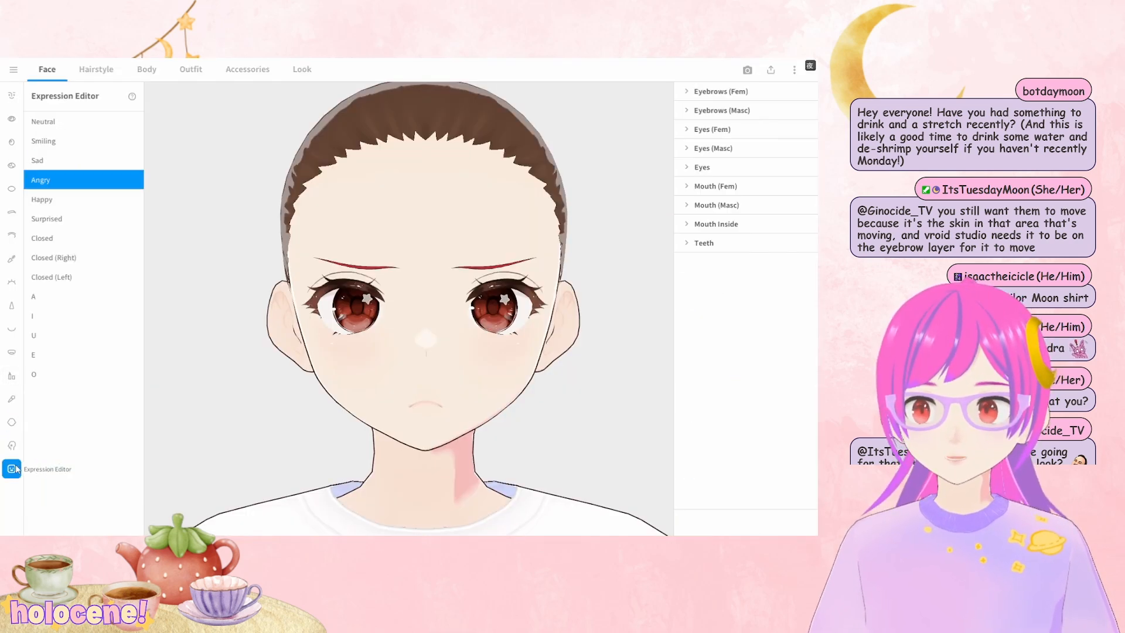
click(68, 124)
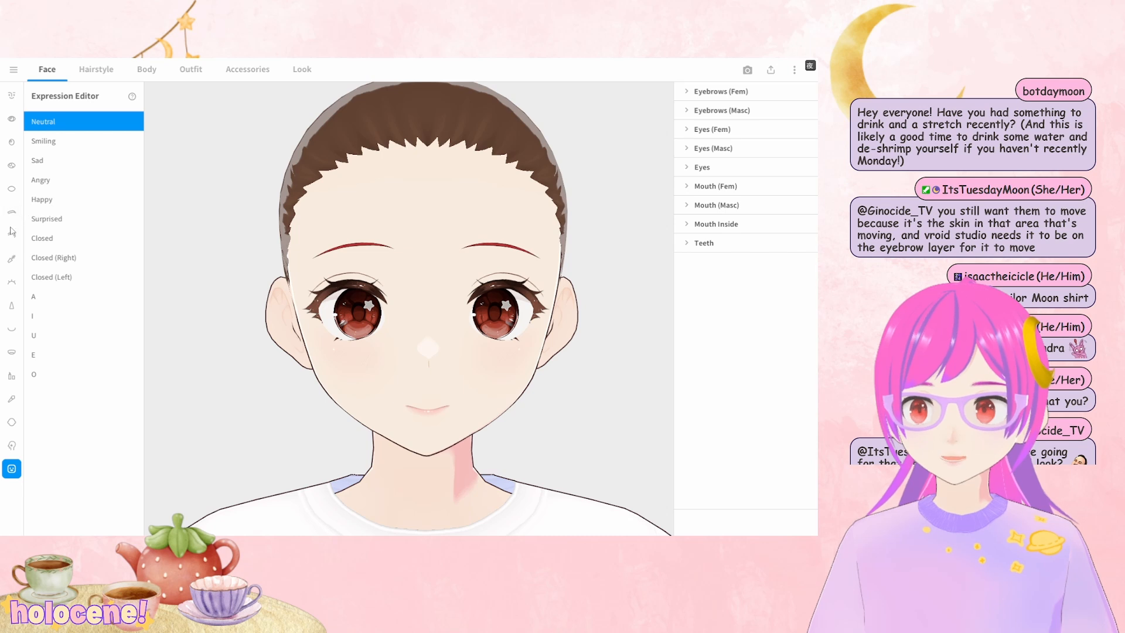
Try the nose preset in the third row, second column and inspect it up close
click(11, 307)
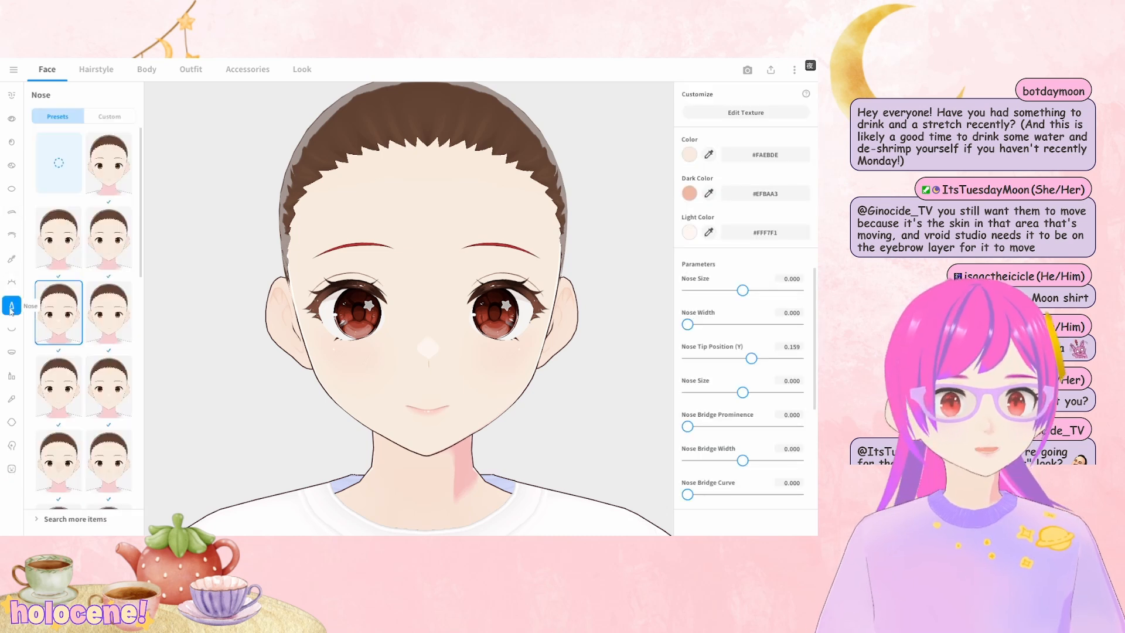
click(115, 334)
scroll(384, 436, up, 3)
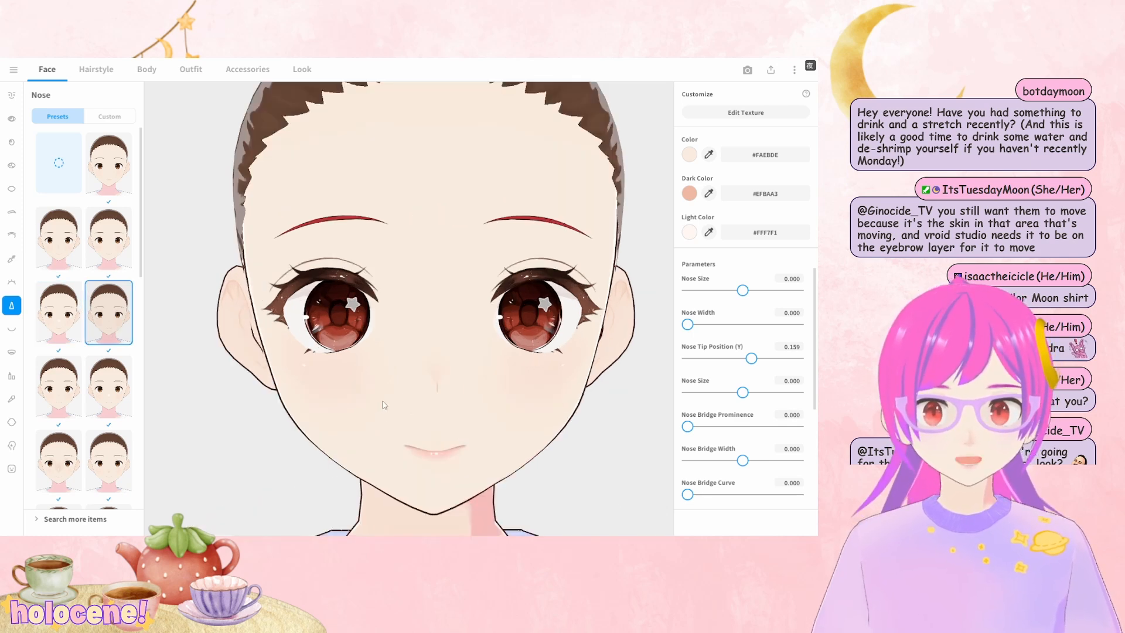
scroll(508, 431, up, 2)
Try the nose preset in the first row, check it from an angle, and restore the third-row, first-column nose
click(123, 167)
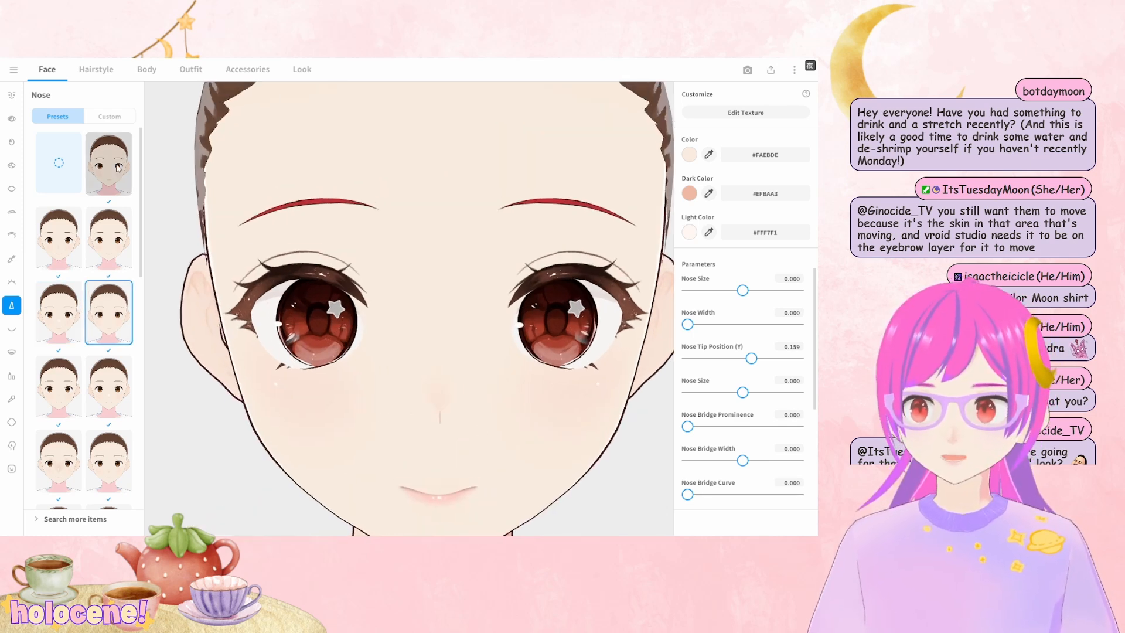
scroll(514, 414, down, 5)
right_drag(513, 415, 492, 412)
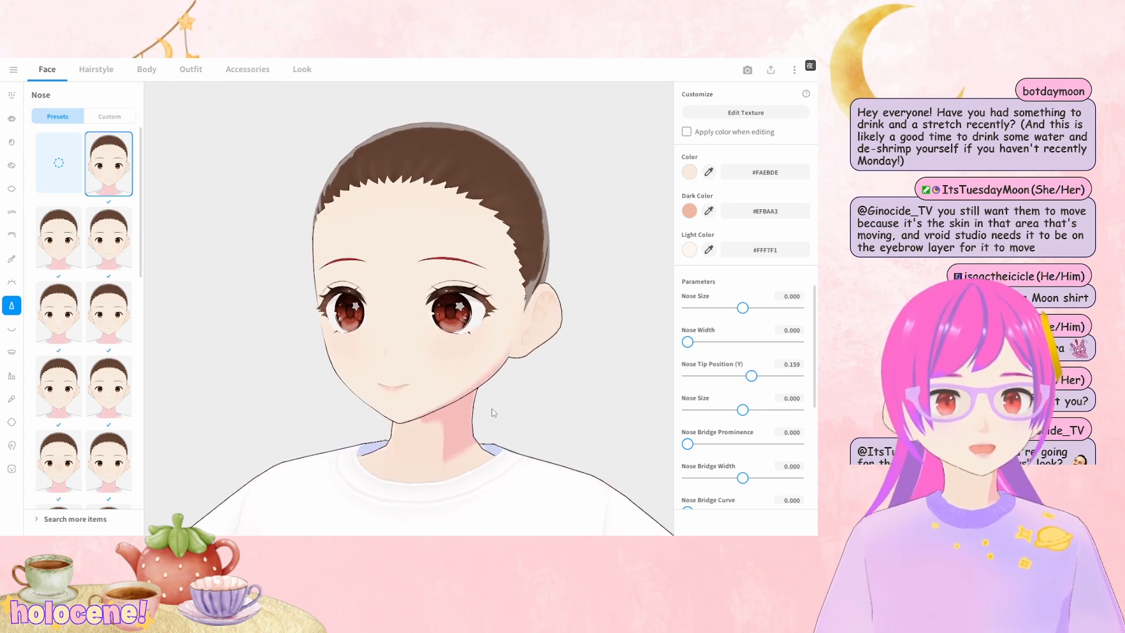
right_drag(465, 401, 475, 407)
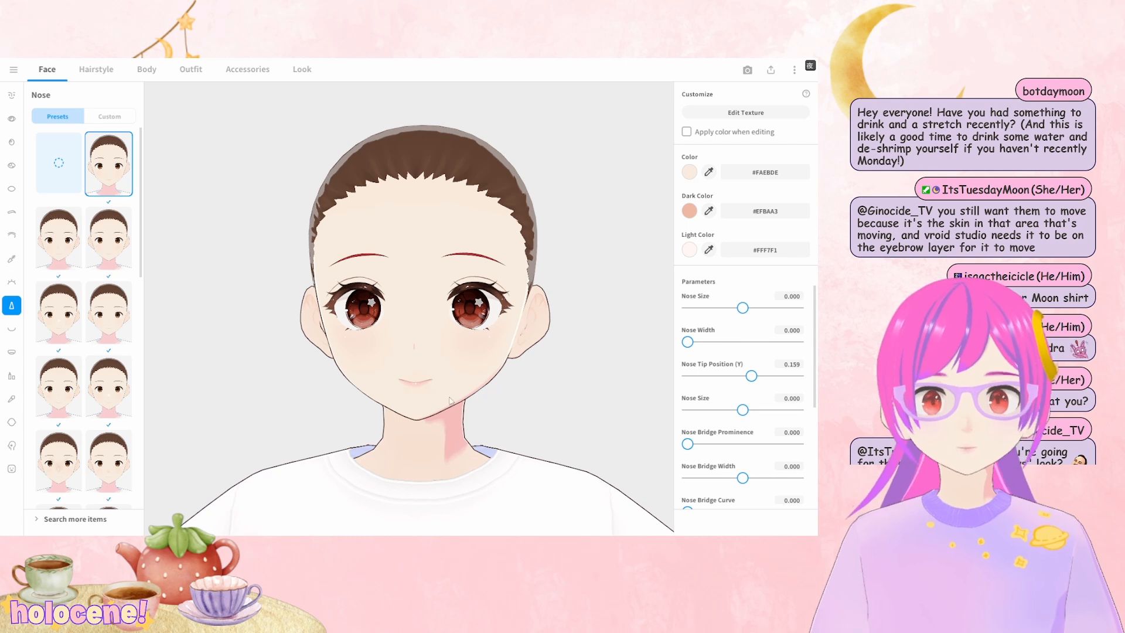
click(59, 312)
scroll(446, 401, up, 5)
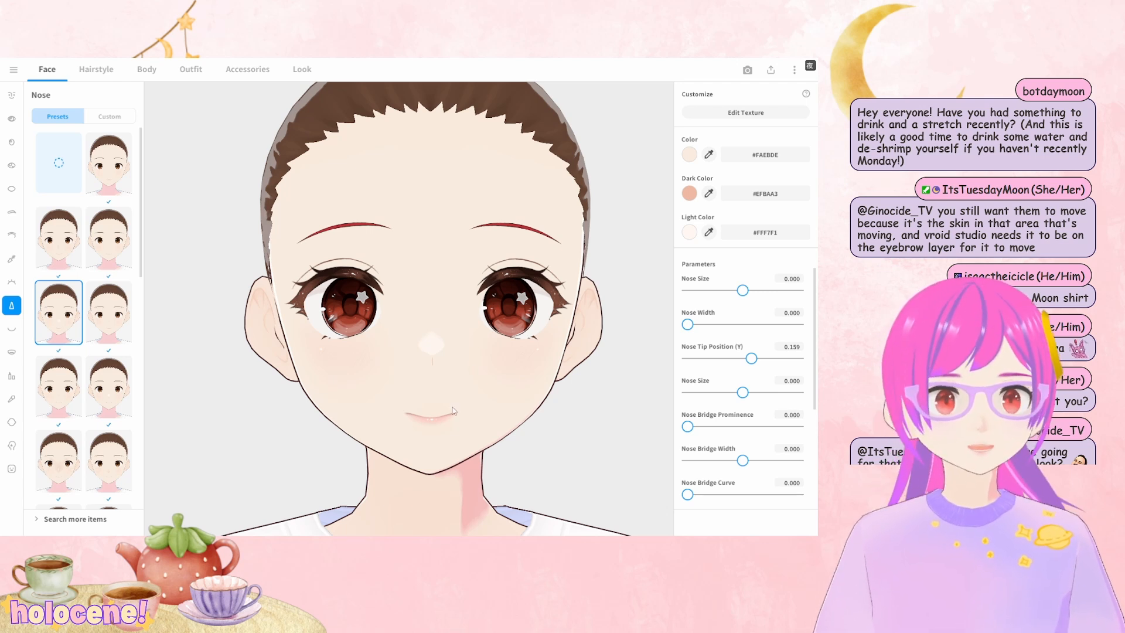
Try the cheek preset in the third row, second column, and return to the second-row, first-column preset
click(12, 399)
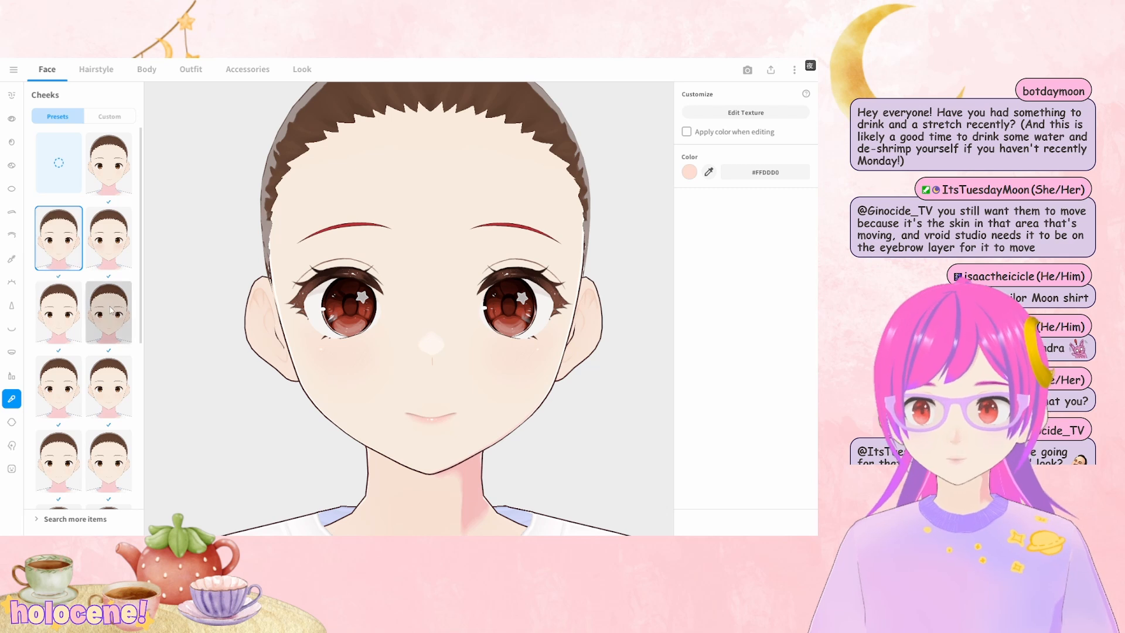
click(58, 312)
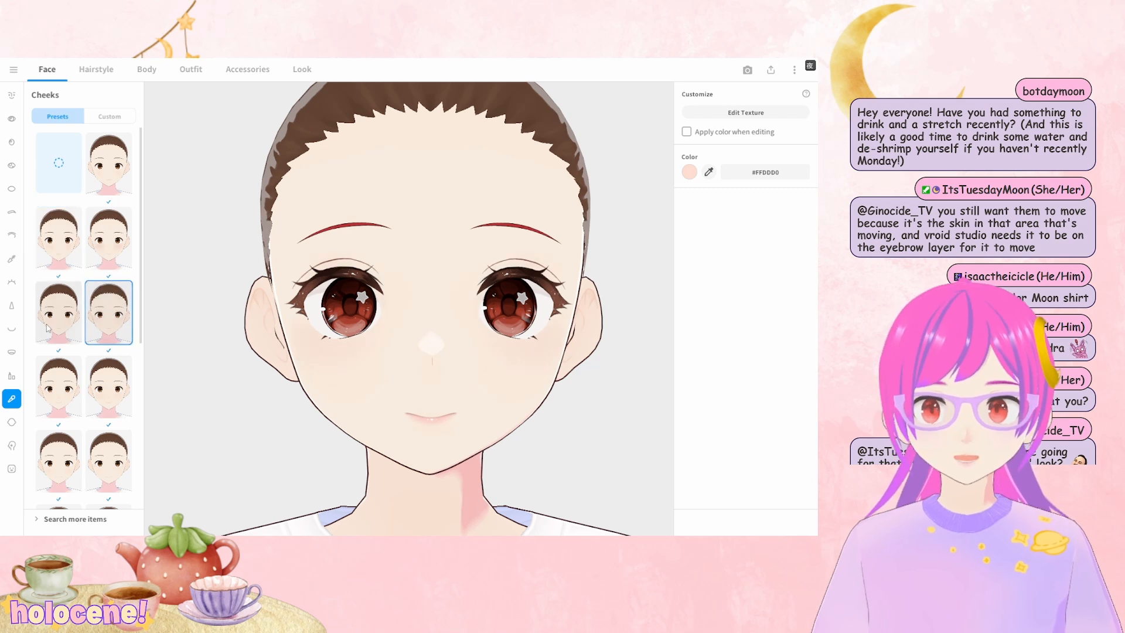
click(57, 264)
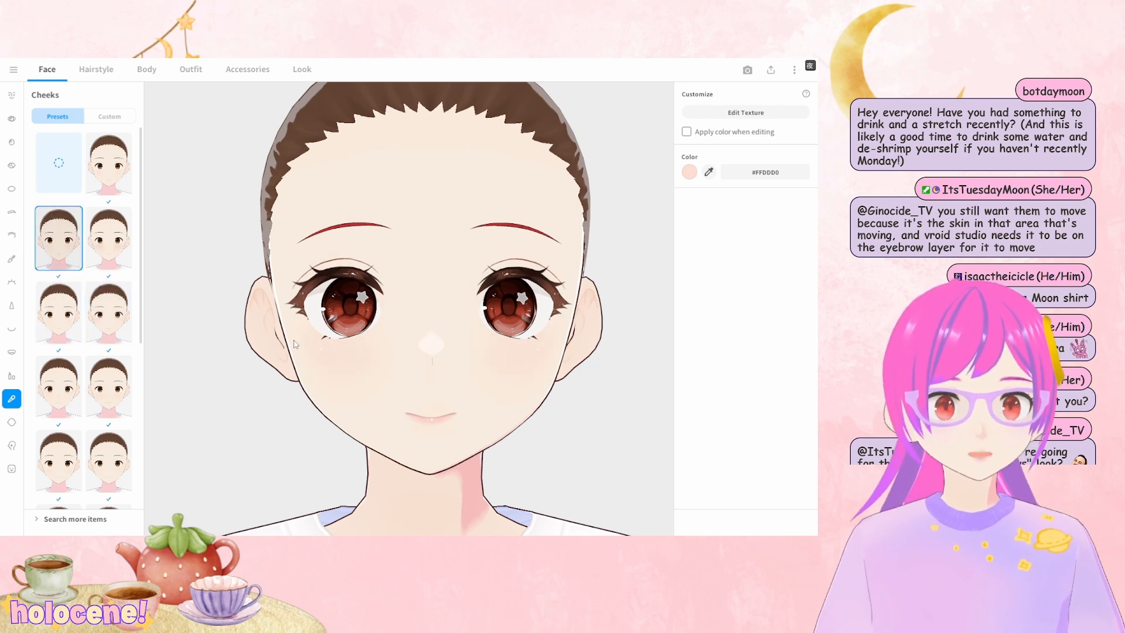
Set the cheek blush color to #FCD4C5 after trying #FFC7B2, and apply the third-row, second-column cheek preset
click(690, 172)
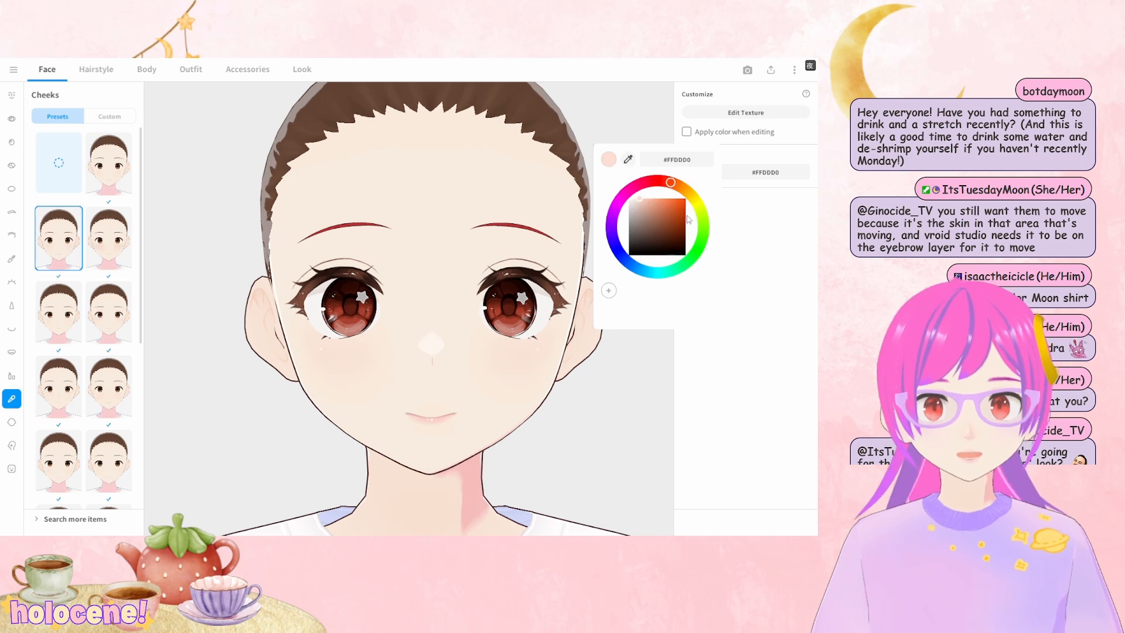
mouse_move(657, 209)
mouse_down()
mouse_move(668, 207)
mouse_move(648, 198)
mouse_up()
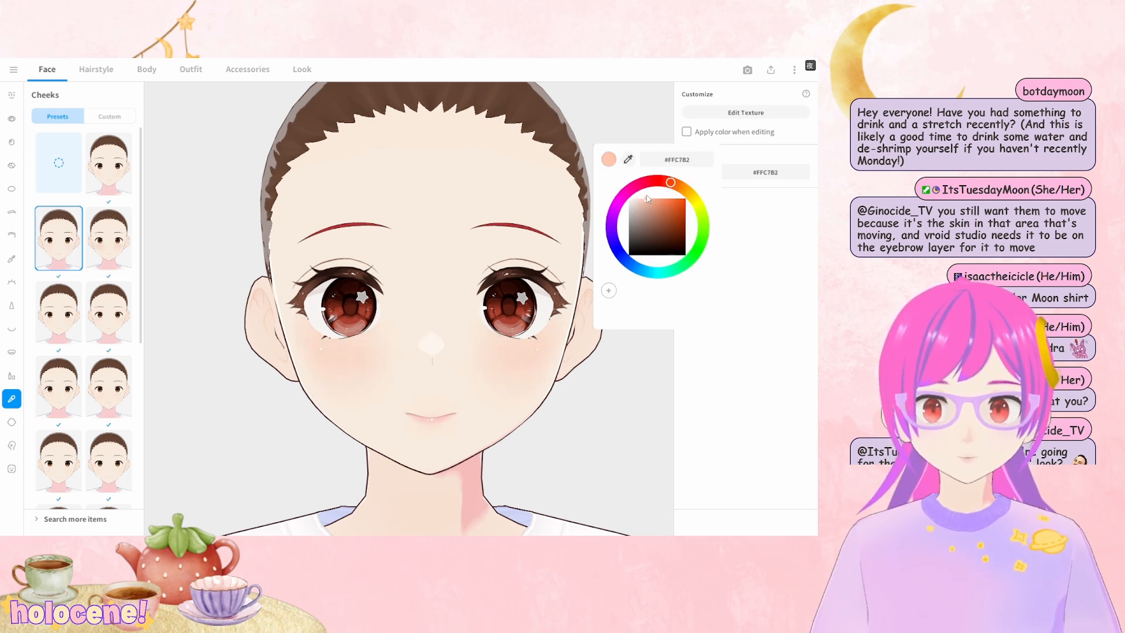
click(647, 390)
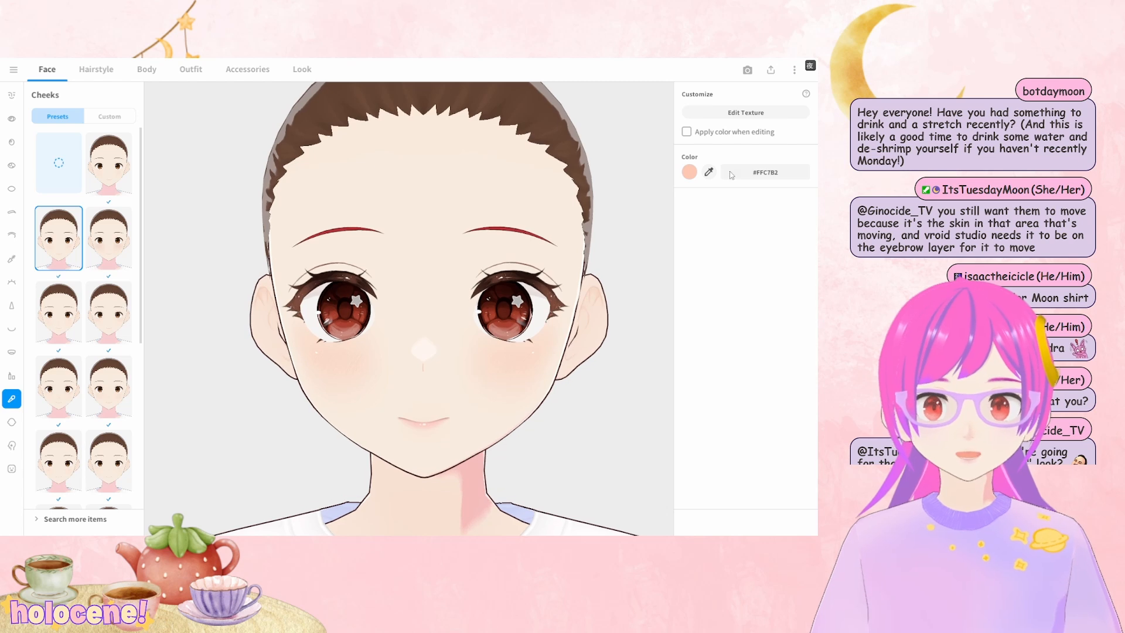
click(693, 174)
drag(647, 198, 641, 200)
click(572, 395)
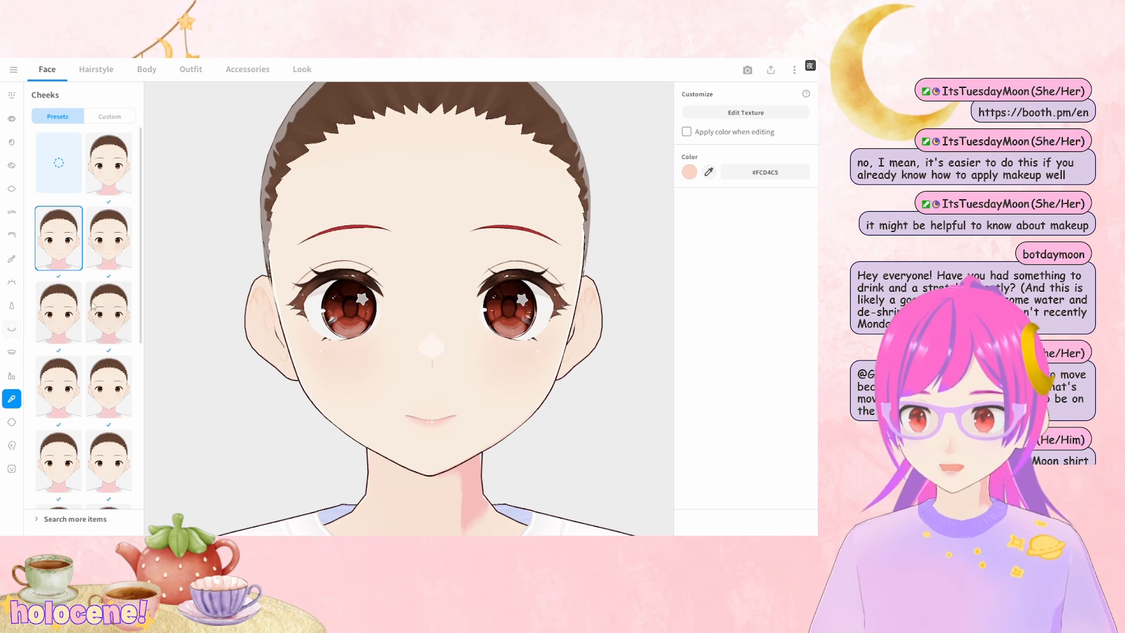
click(107, 322)
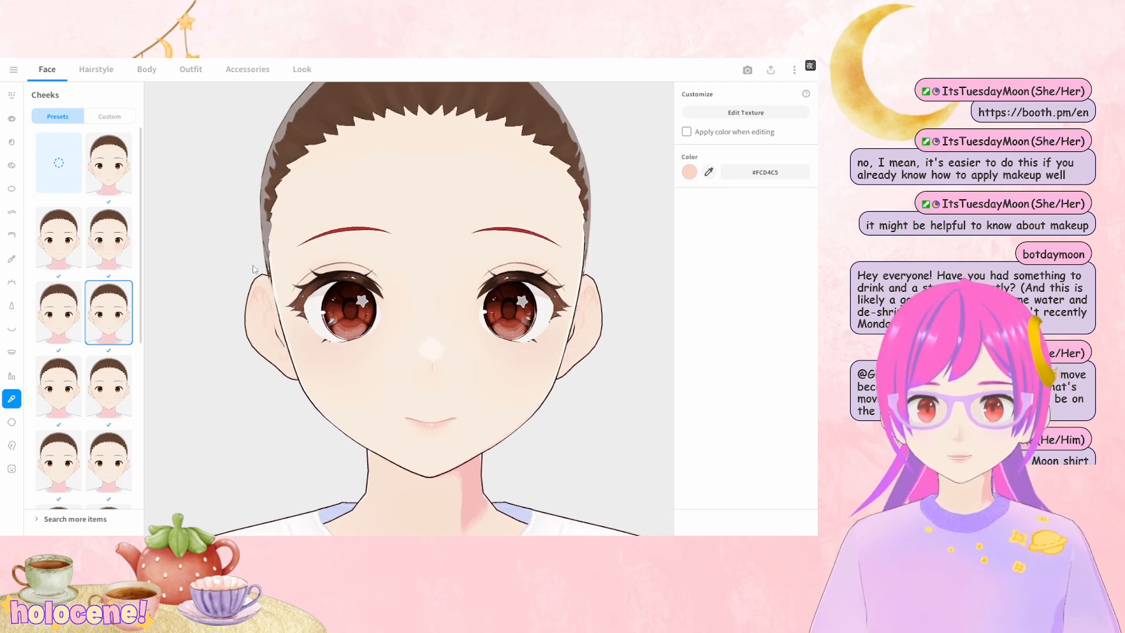
Set the face's Ear Size to -0.617 and Ear Prominence to 0.300 in the face set parameters
click(12, 95)
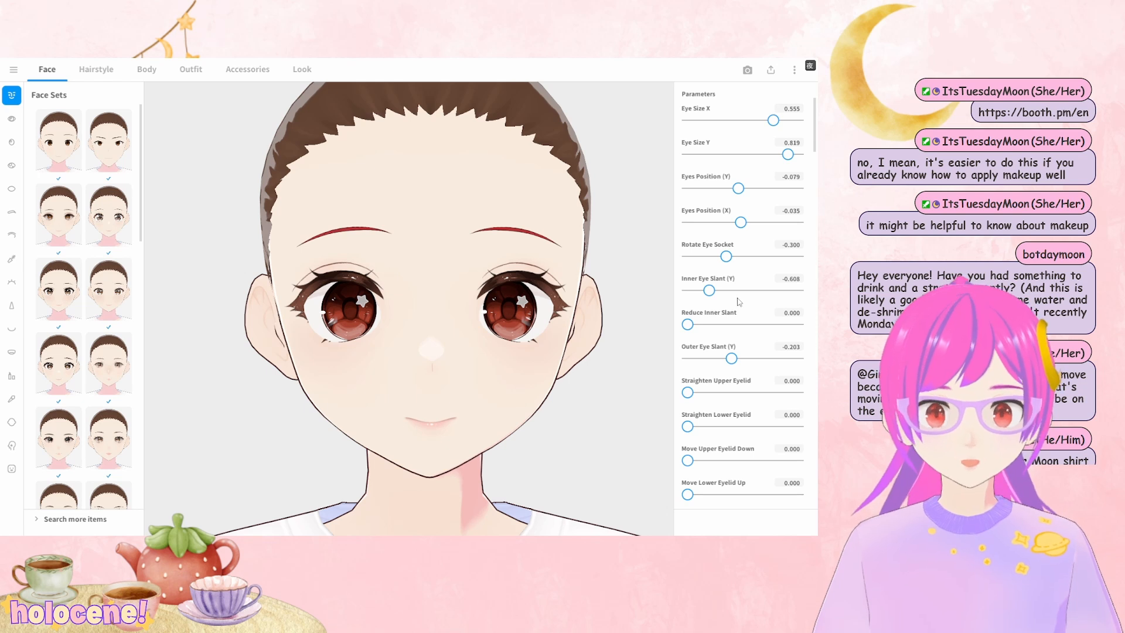
scroll(785, 301, down, 5)
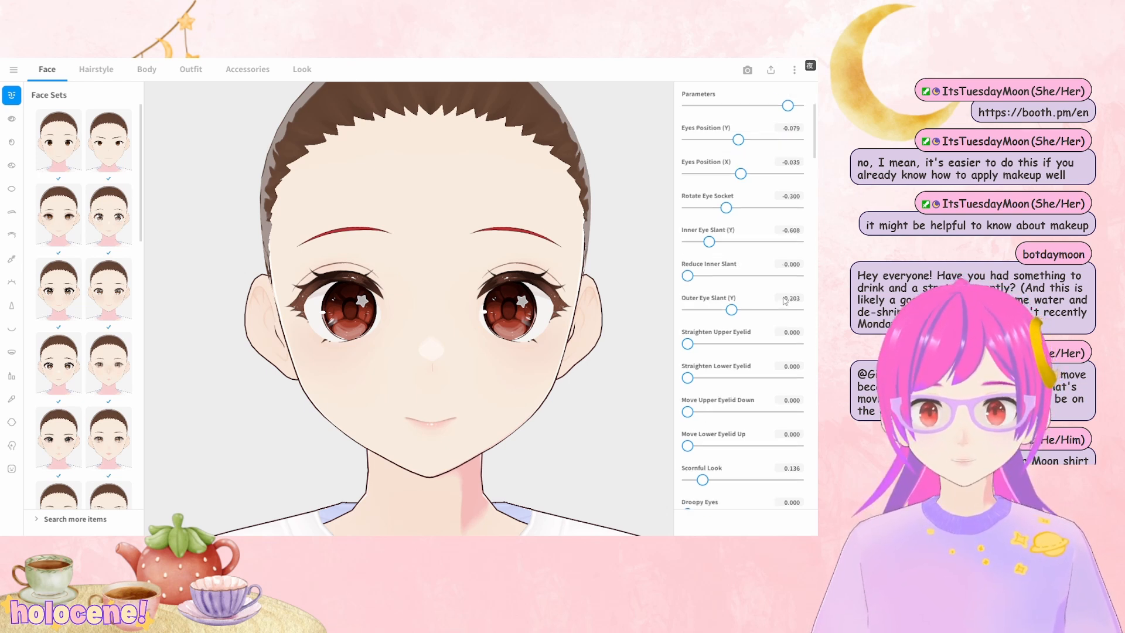
scroll(785, 301, down, 10)
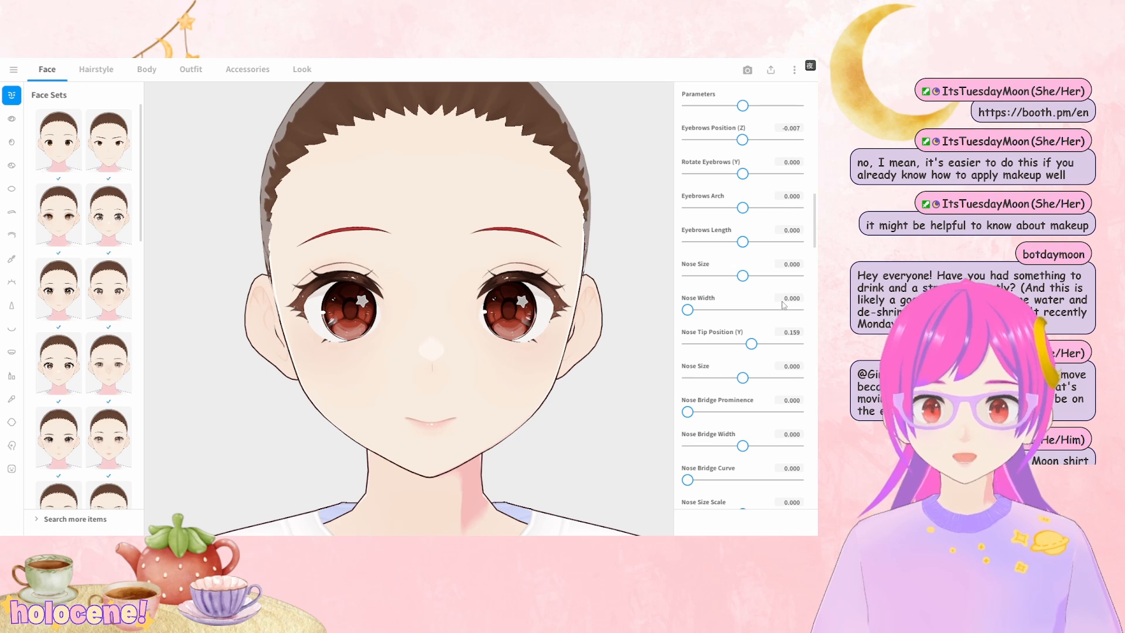
scroll(785, 305, down, 5)
scroll(783, 305, down, 10)
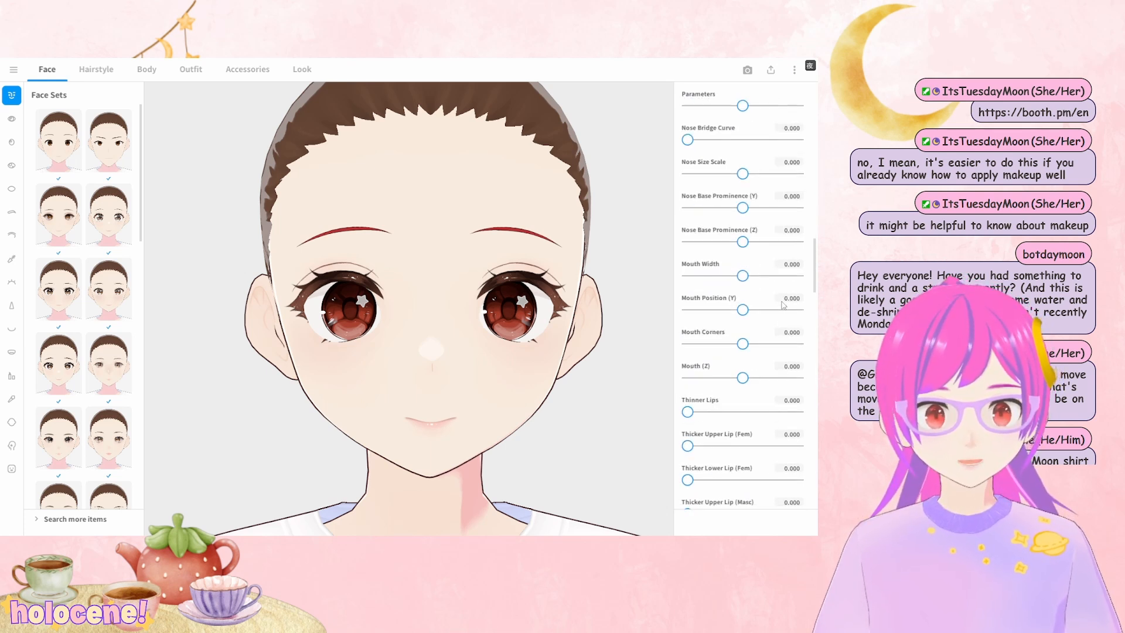
scroll(783, 305, down, 10)
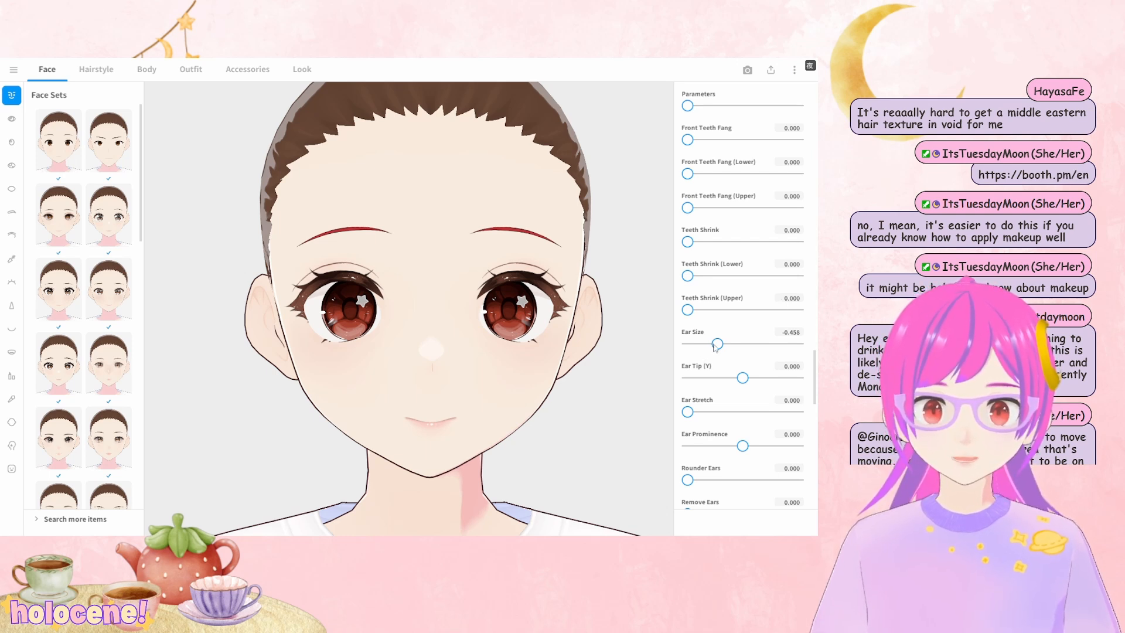
drag(715, 347, 707, 347)
mouse_move(740, 446)
mouse_down()
mouse_move(726, 447)
mouse_move(758, 446)
mouse_up()
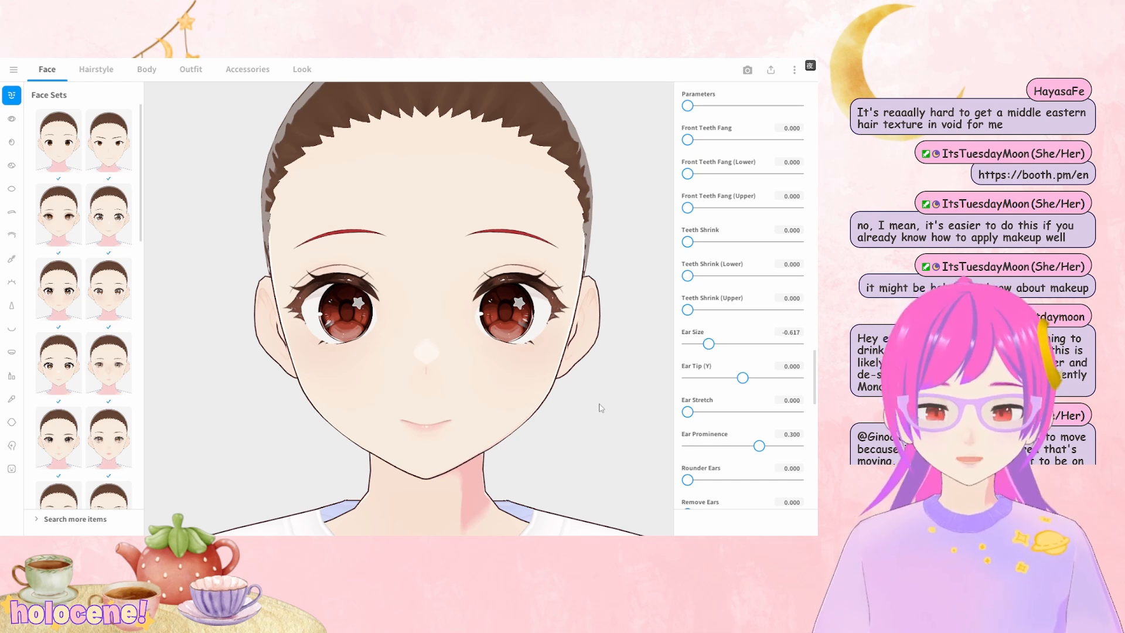
Examine the reshaped ears on the whole head and review the teeth, mouth and nose parameters
scroll(541, 380, down, 2)
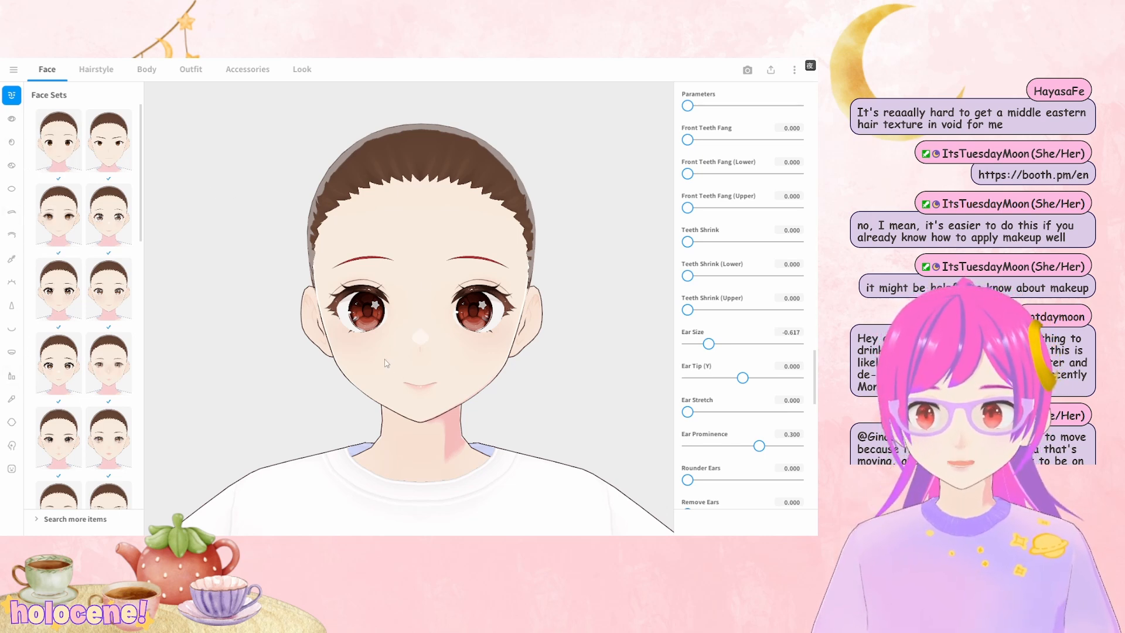
scroll(404, 381, up, 2)
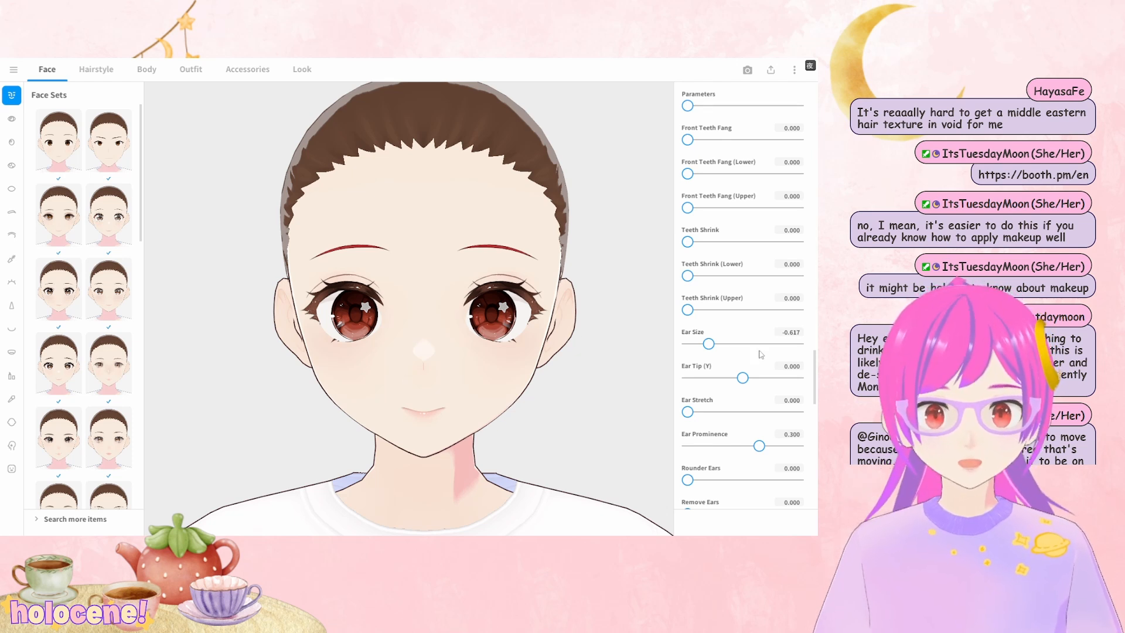
scroll(741, 337, up, 3)
scroll(739, 337, up, 1)
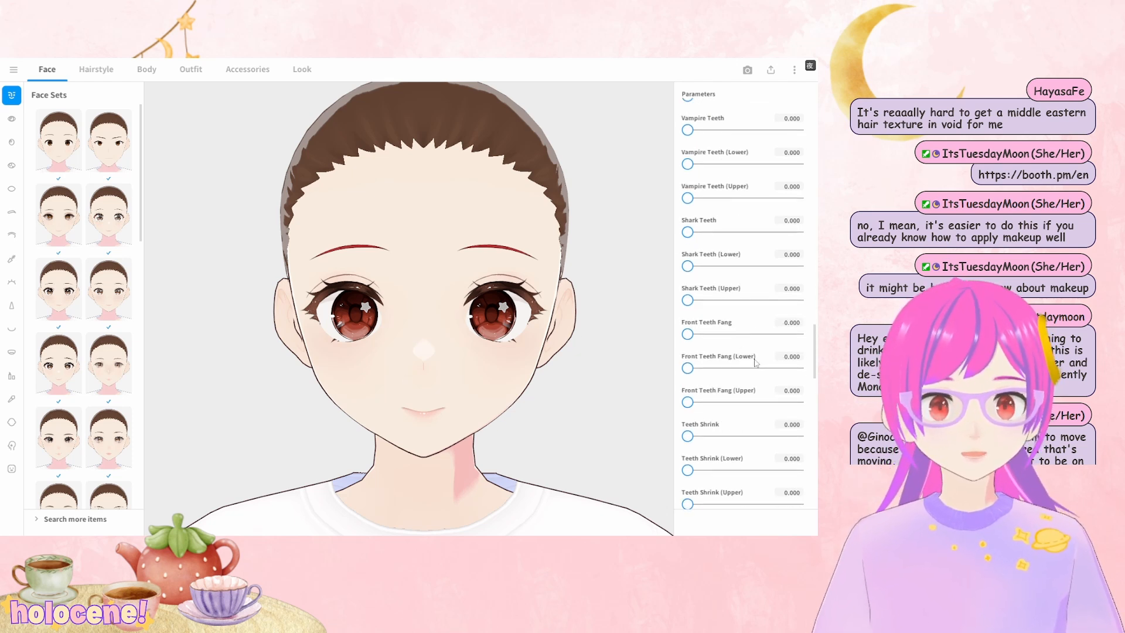
scroll(756, 362, up, 6)
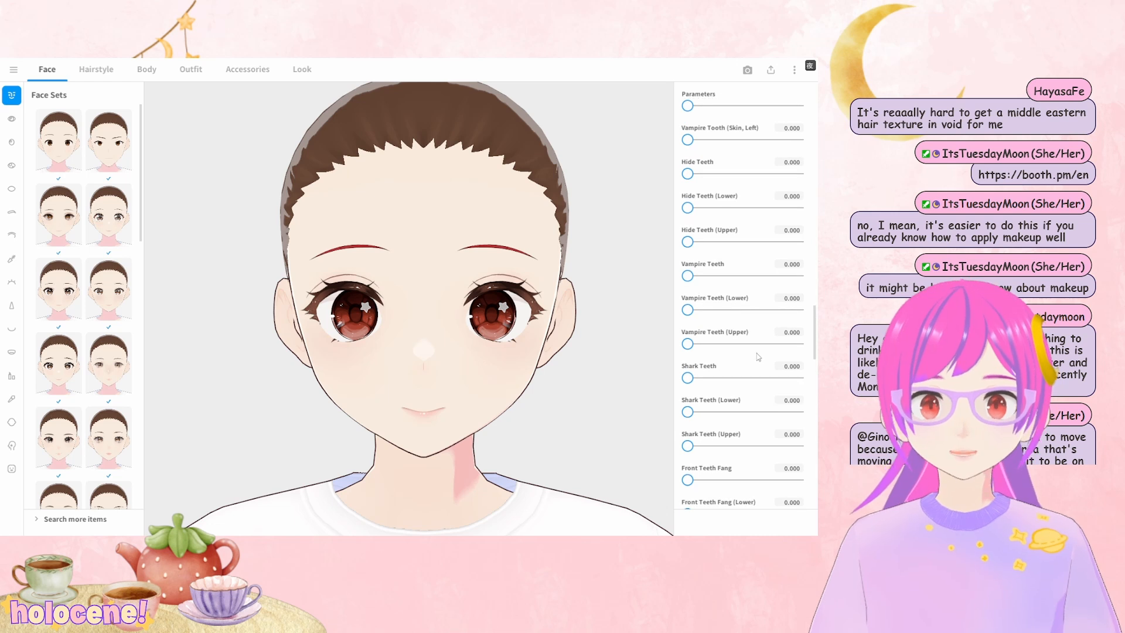
scroll(756, 330, up, 15)
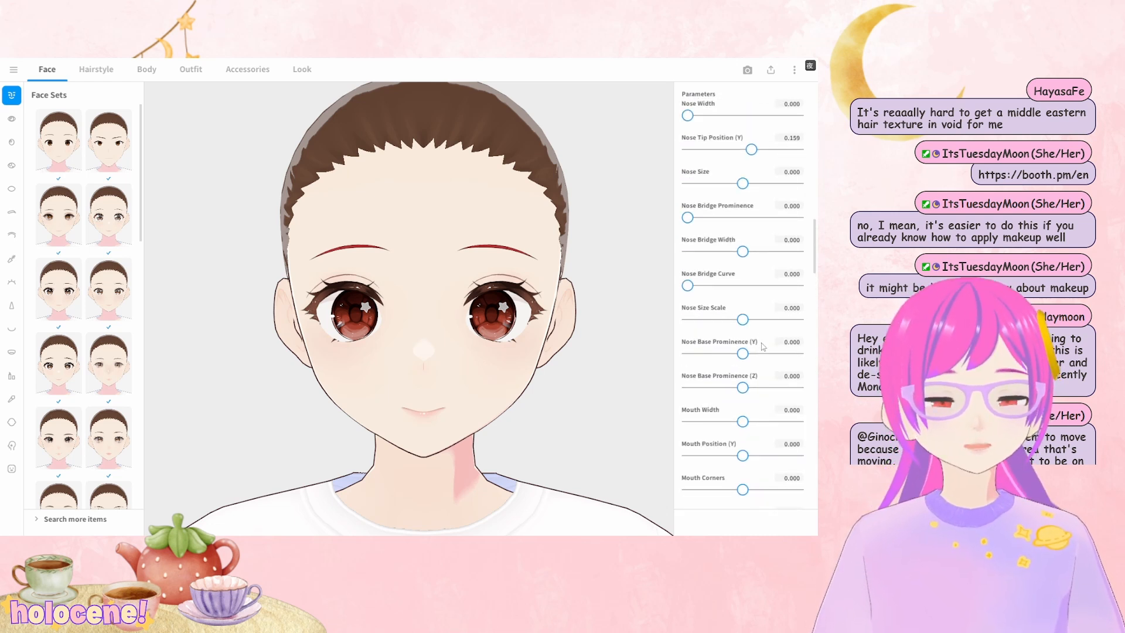
scroll(767, 345, up, 3)
mouse_move(474, 363)
mouse_down()
mouse_move(440, 360)
mouse_move(476, 361)
mouse_up()
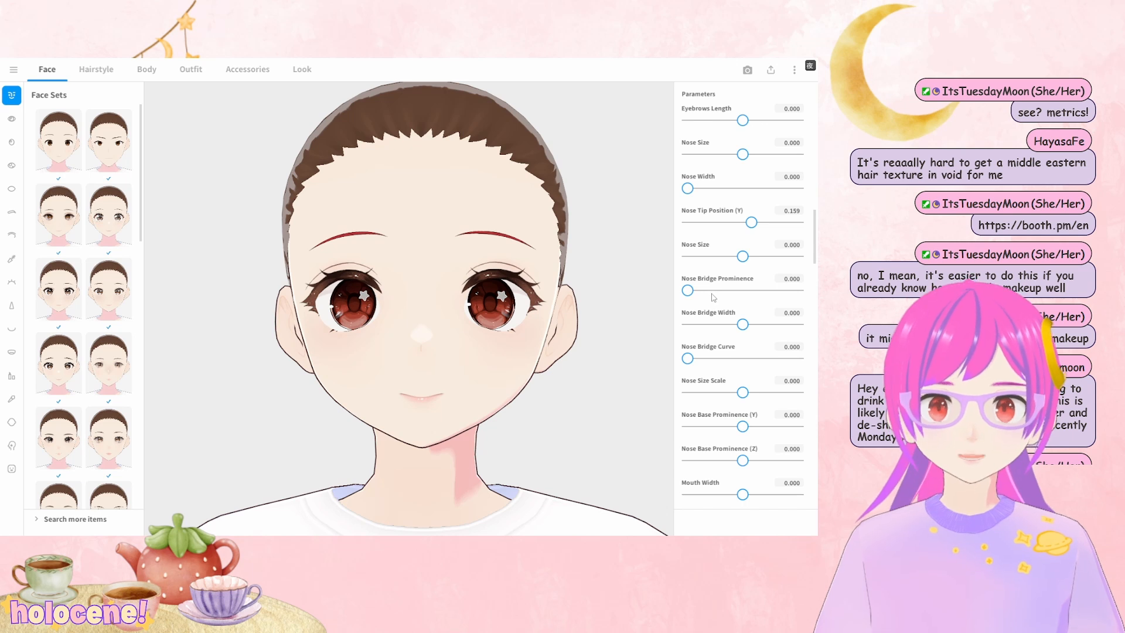
right_drag(626, 316, 629, 318)
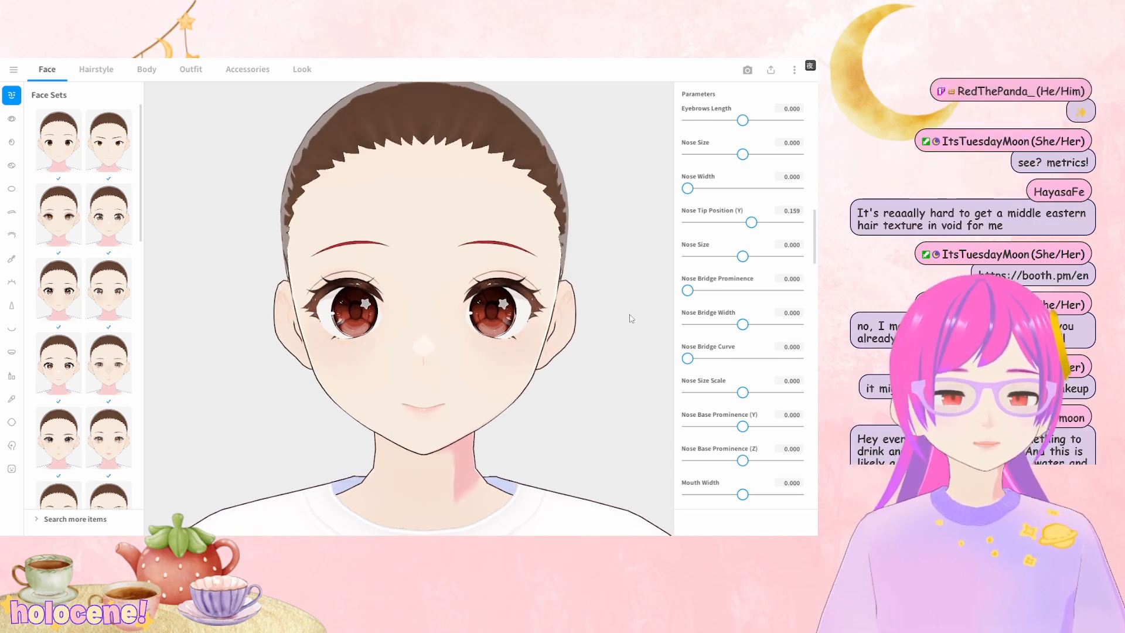
right_drag(625, 324, 624, 325)
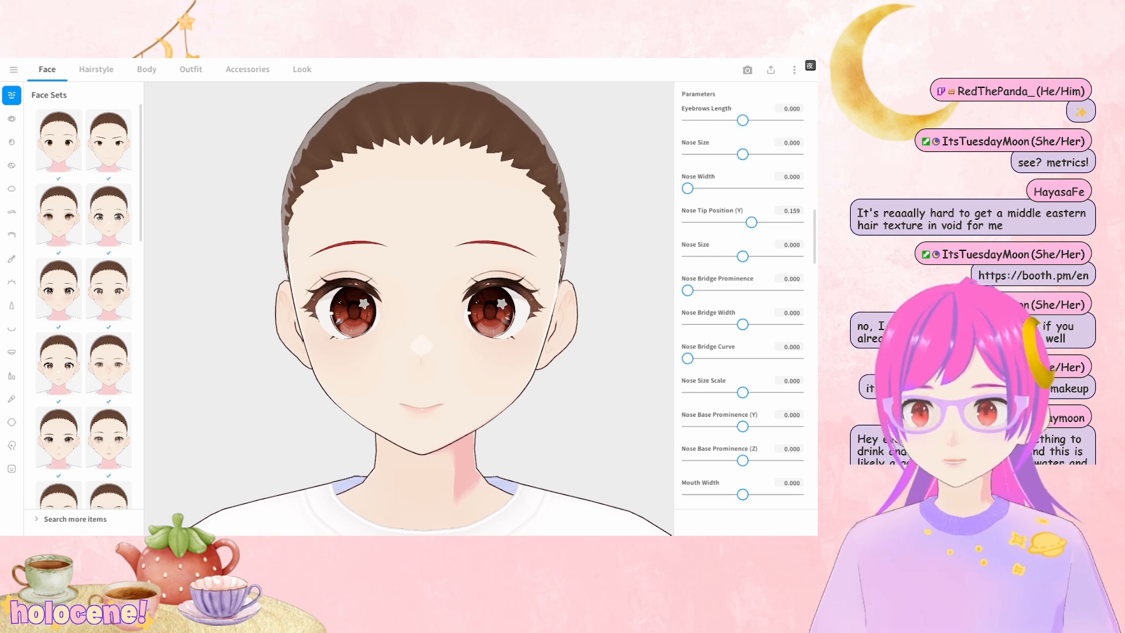
Browse the full list of overall hair presets for a suitable hairstyle
click(99, 70)
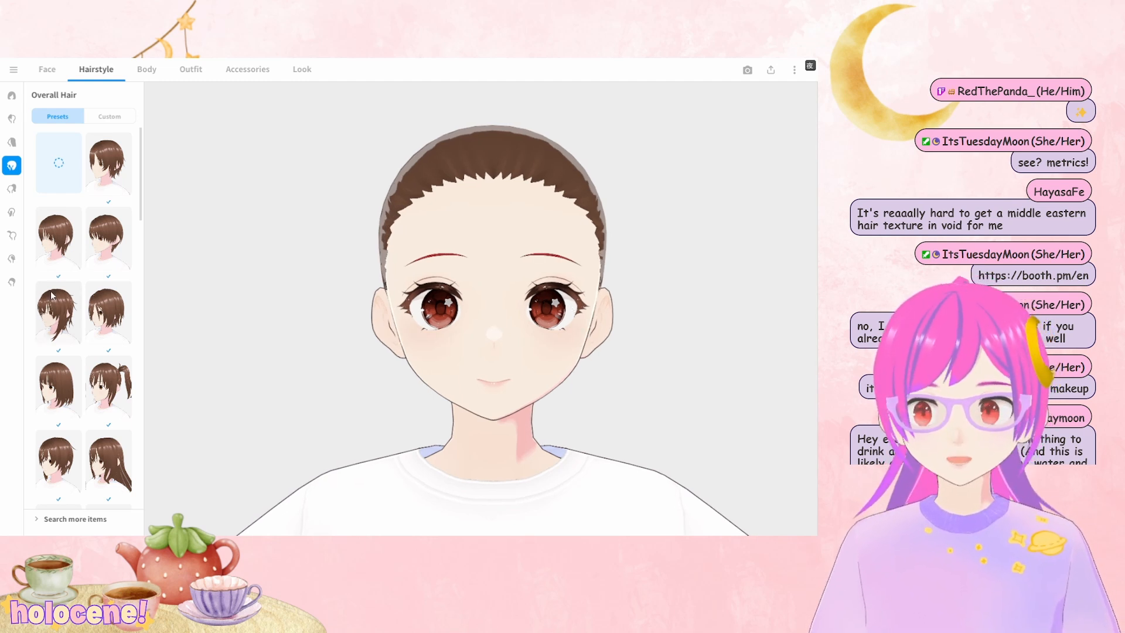
scroll(80, 207, down, 5)
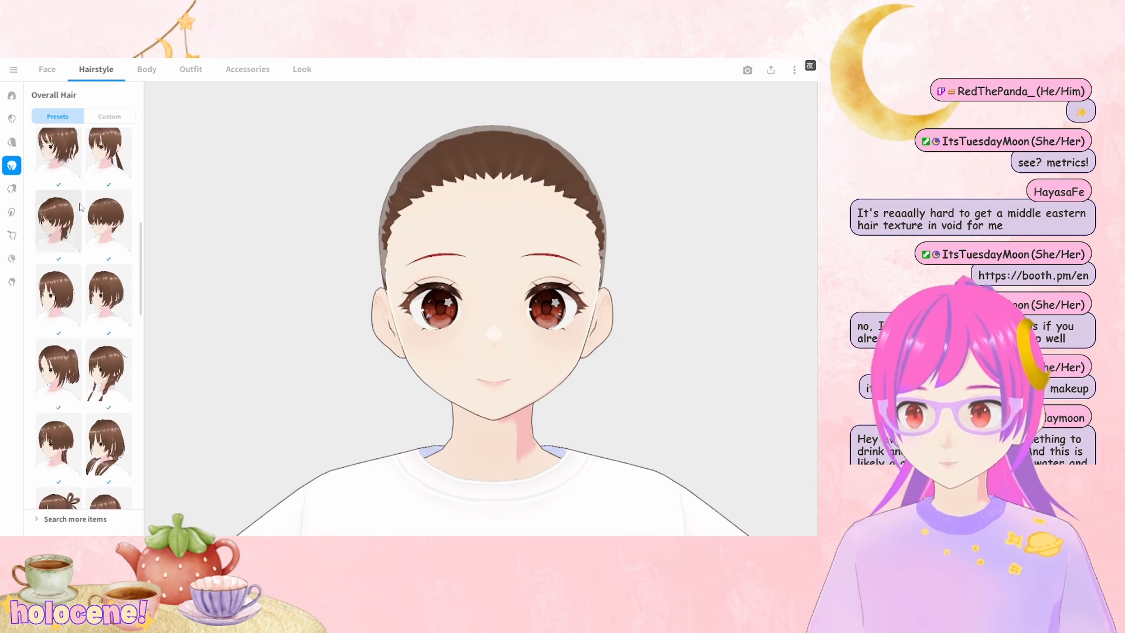
scroll(81, 206, down, 5)
scroll(81, 206, down, 2)
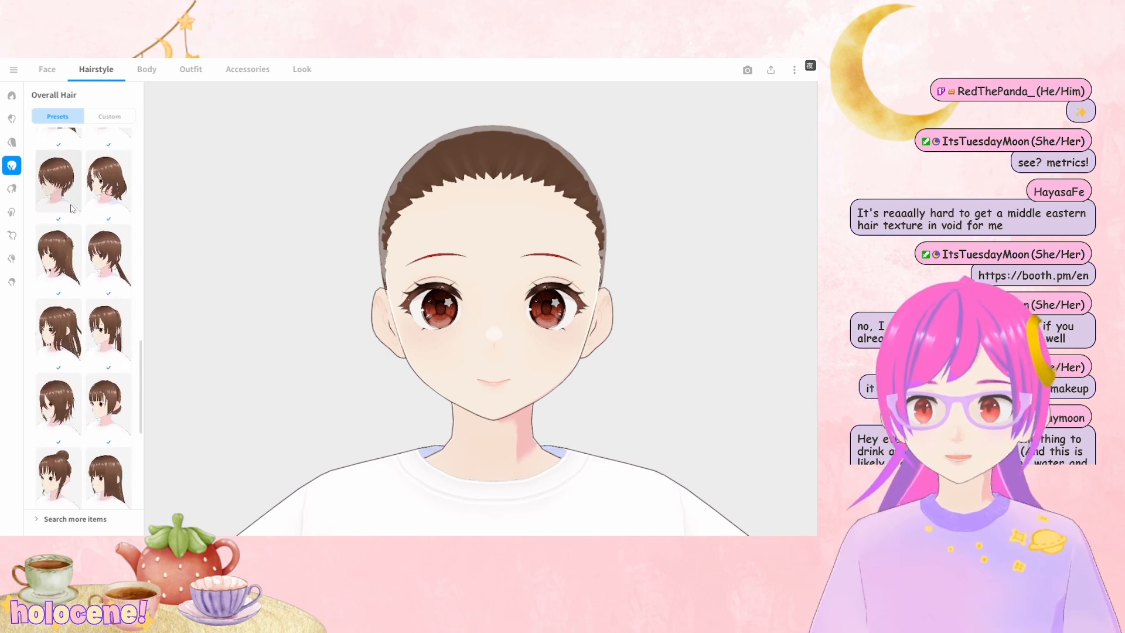
scroll(72, 208, down, 4)
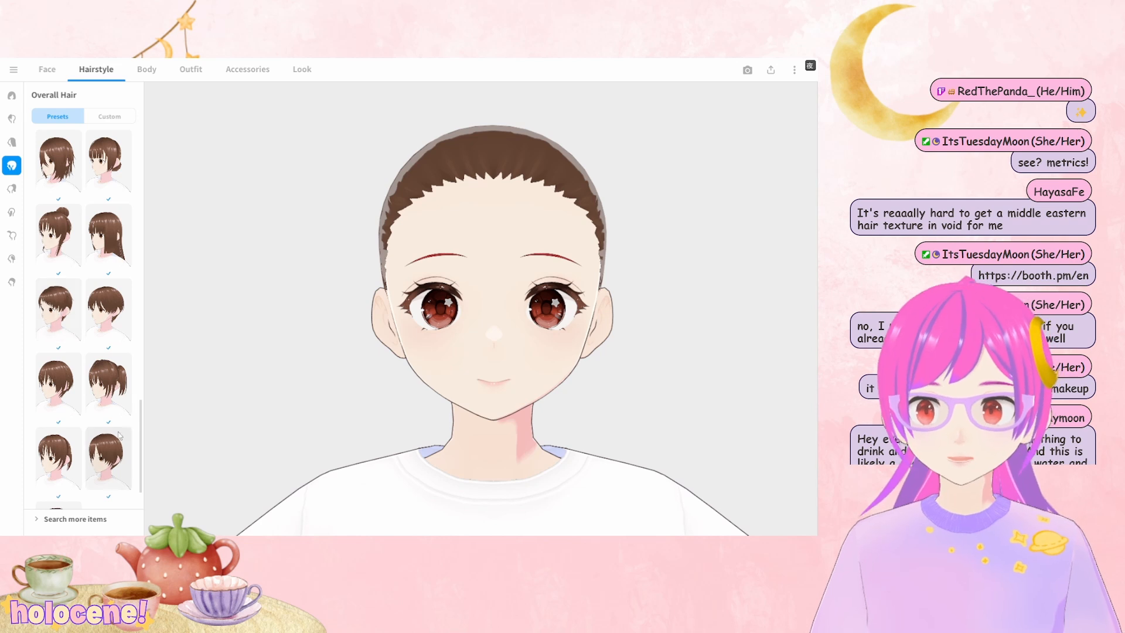
drag(140, 433, 141, 161)
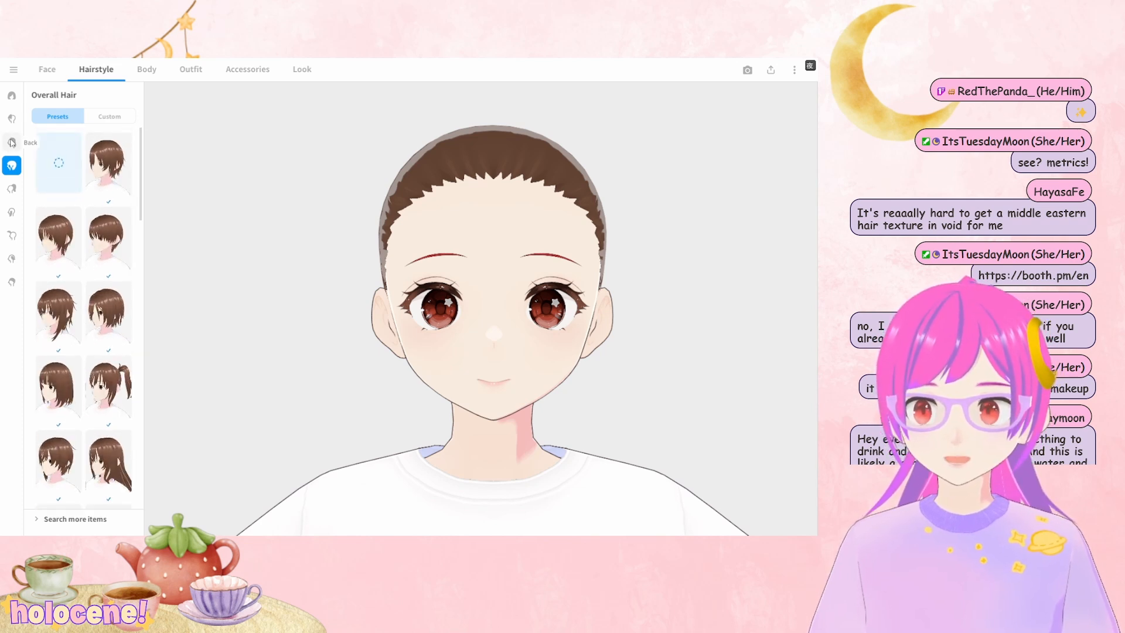
Try several front hair presets, including asymmetric side-swept bangs and choppy bangs with long side locks
click(12, 120)
scroll(126, 207, down, 2)
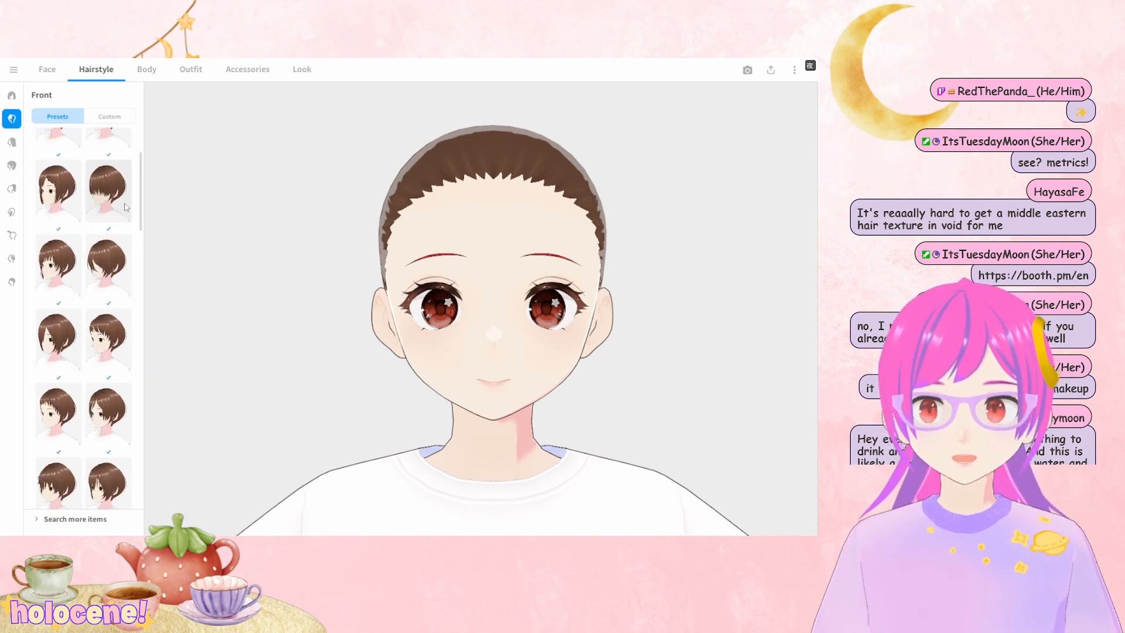
scroll(126, 206, down, 3)
scroll(102, 291, down, 6)
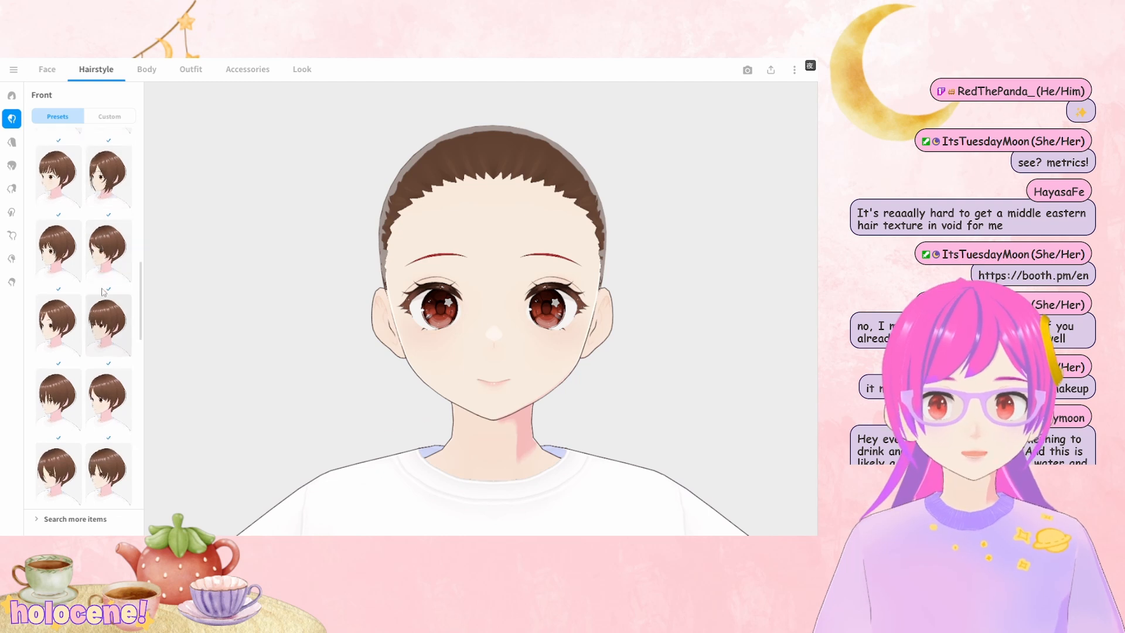
scroll(103, 291, down, 2)
scroll(102, 291, down, 3)
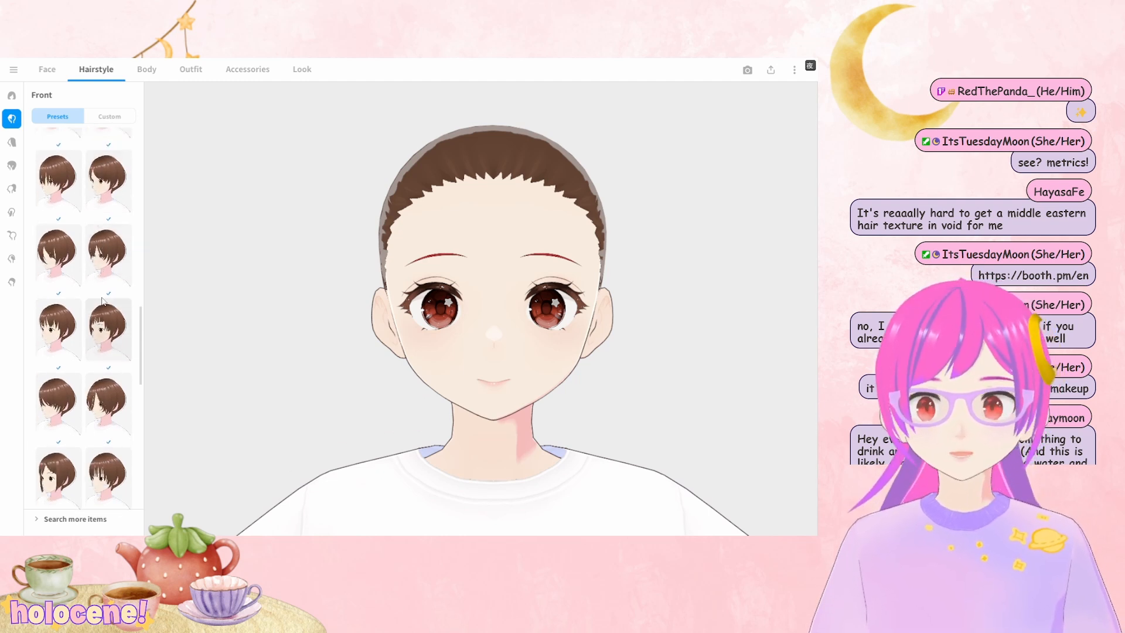
click(101, 338)
click(59, 351)
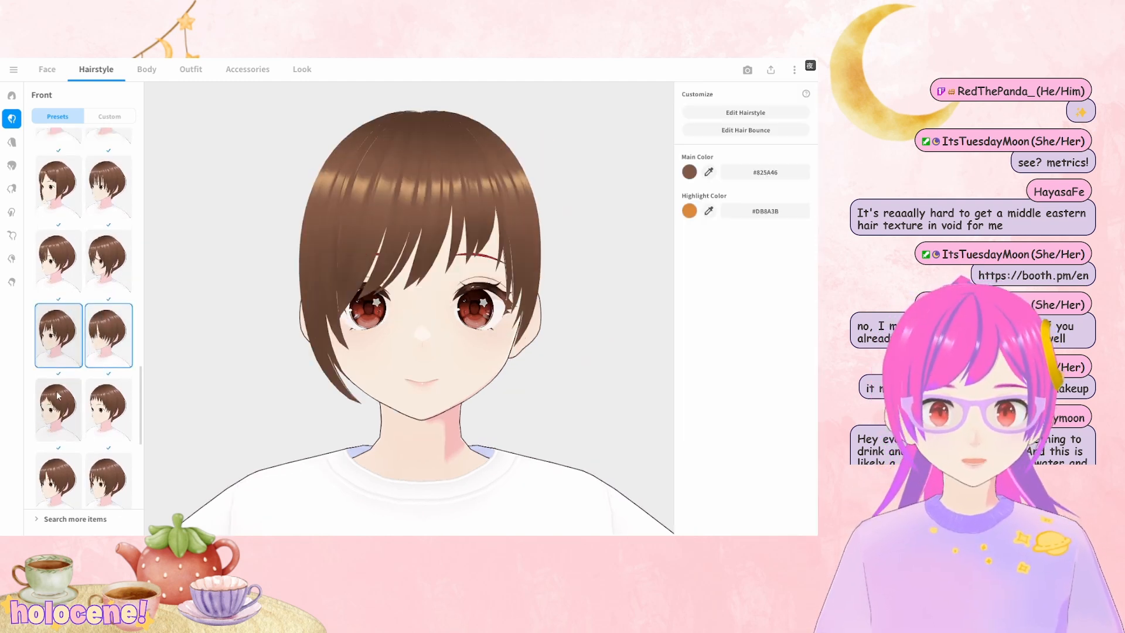
click(59, 411)
click(59, 477)
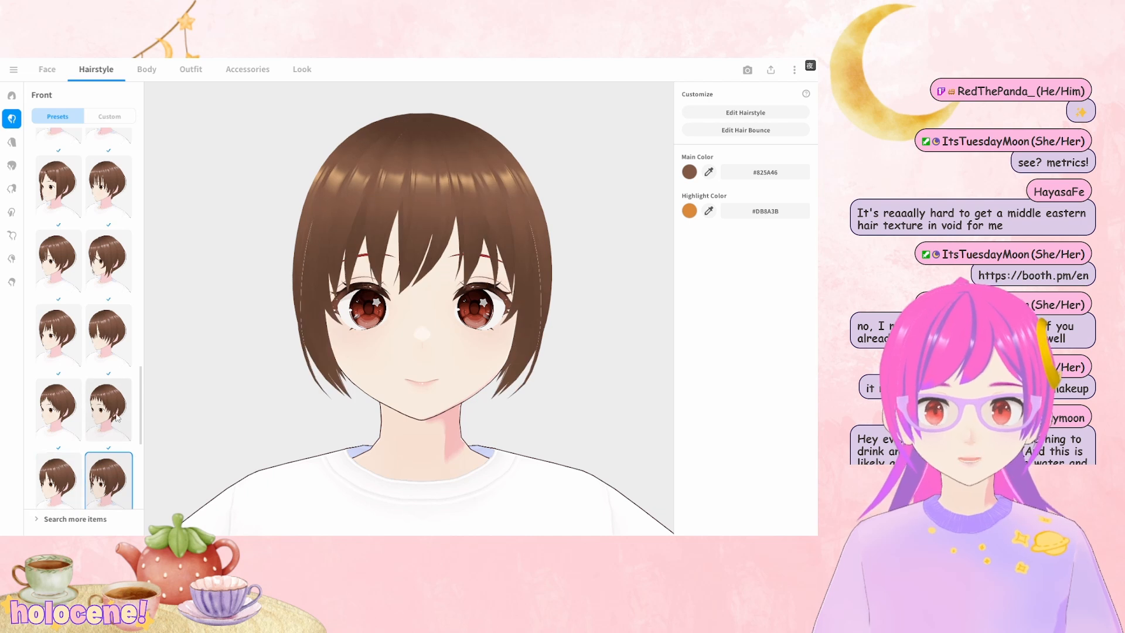
Try the front hair presets with bangs covering one eye and with short bangs swept to the side
scroll(115, 414, down, 1)
click(106, 331)
click(113, 439)
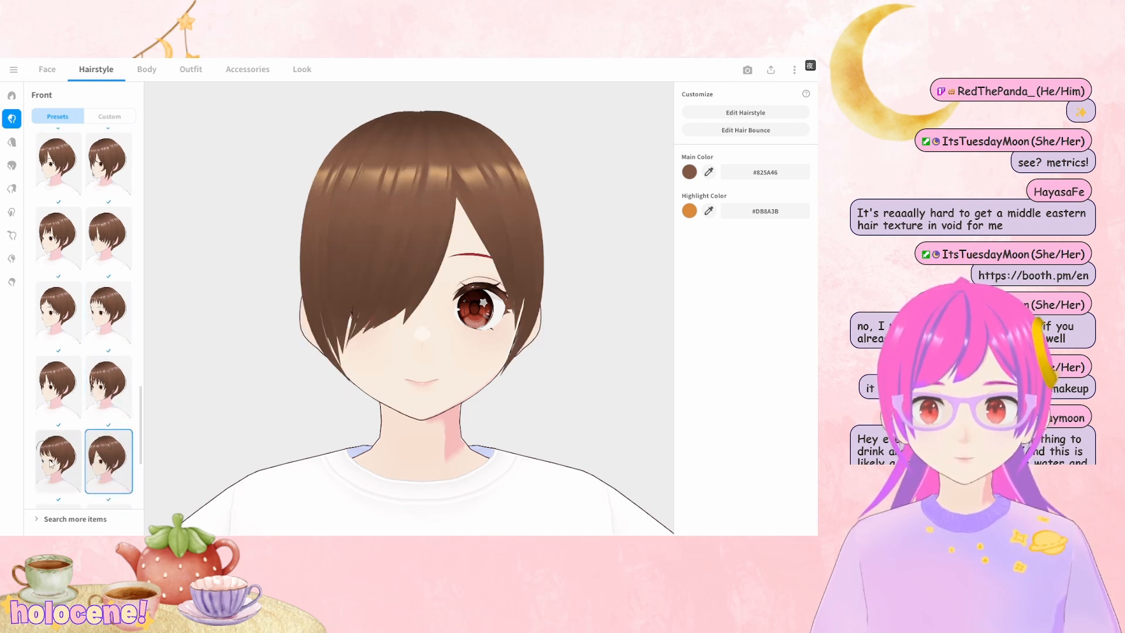
click(58, 460)
scroll(88, 410, down, 3)
click(123, 388)
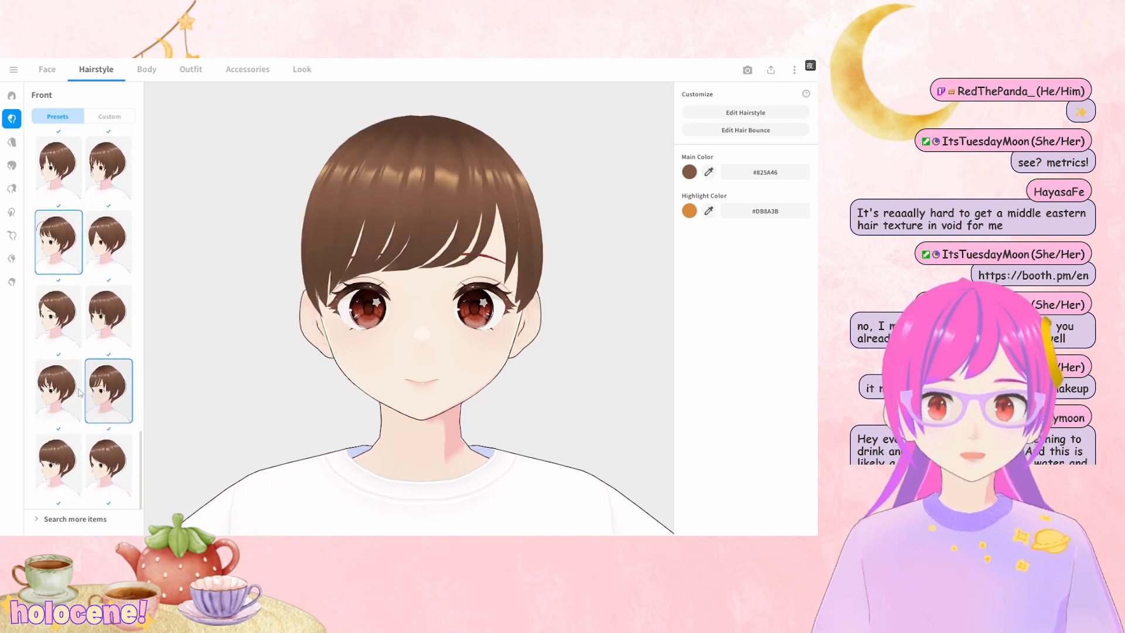
Compare the front hair presets in the last three rows, including the center-parted, side-parted and short choppy bangs
click(73, 395)
click(69, 322)
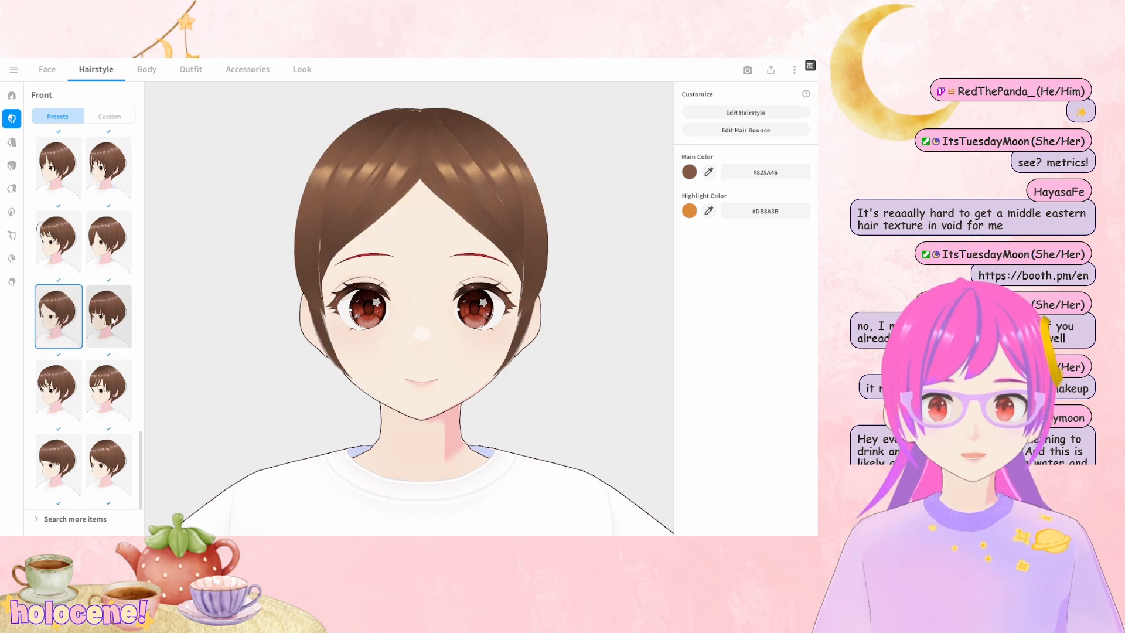
click(108, 316)
click(109, 460)
click(58, 463)
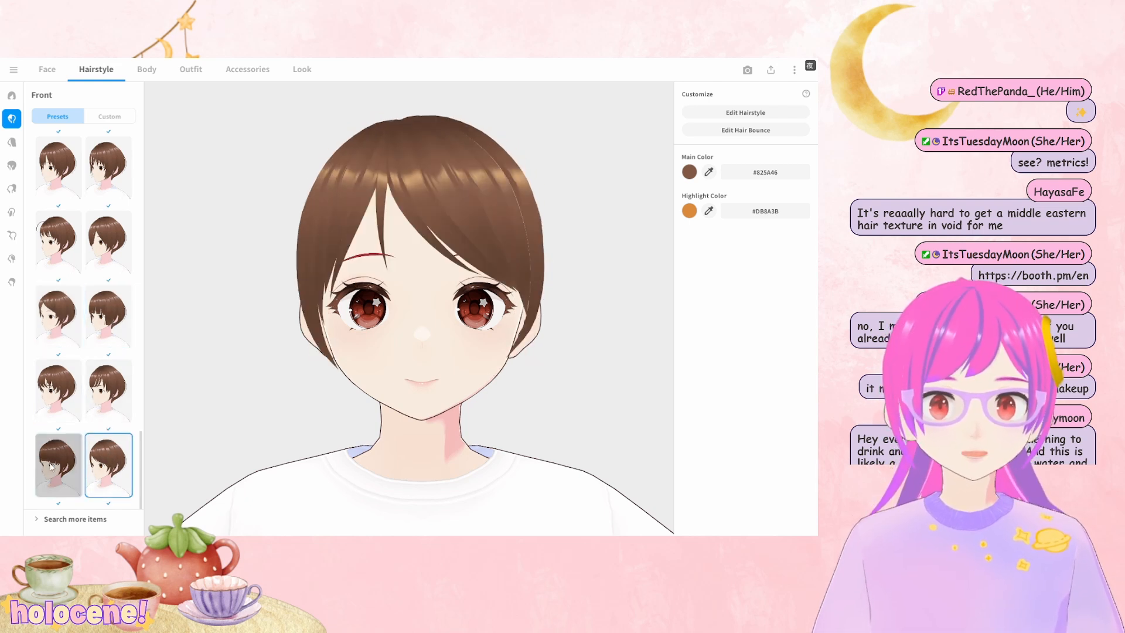
click(59, 389)
click(103, 401)
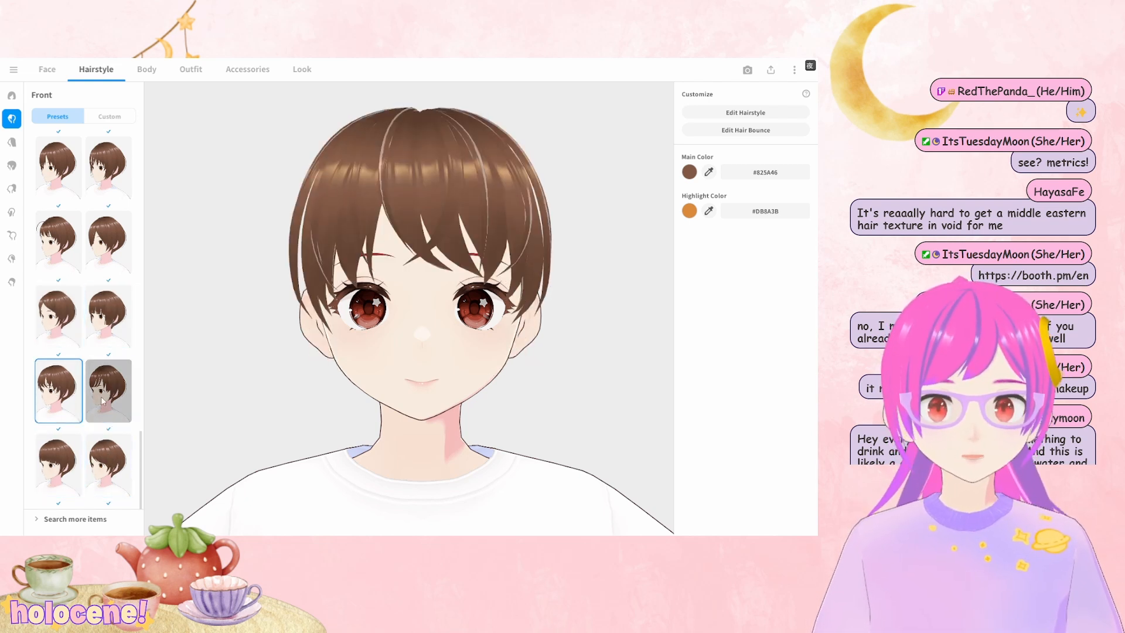
click(108, 317)
click(51, 320)
Try the short bangs with a loose curved strand on top, and reapply the asymmetric side-swept bangs
scroll(53, 320, up, 2)
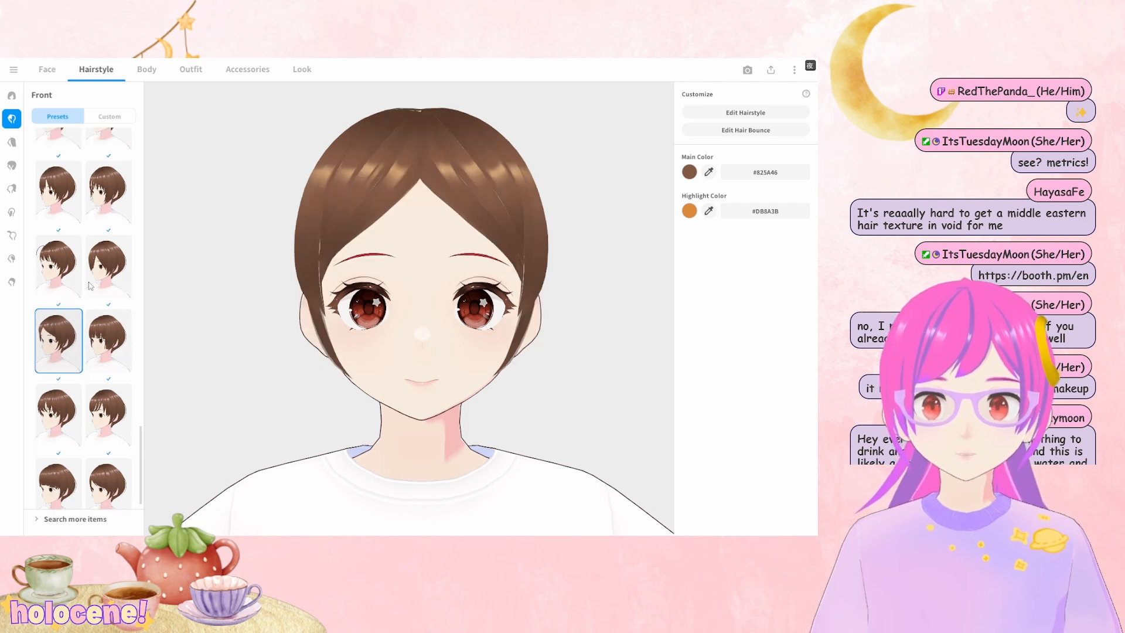
click(59, 290)
scroll(114, 308, up, 1)
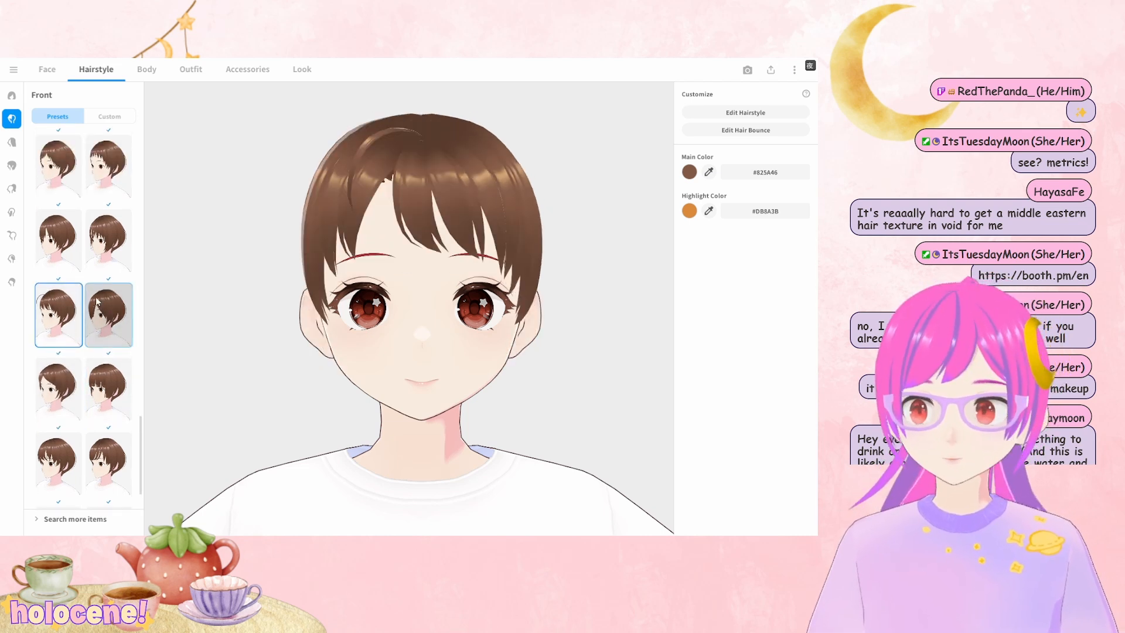
scroll(70, 275, down, 1)
scroll(100, 305, up, 4)
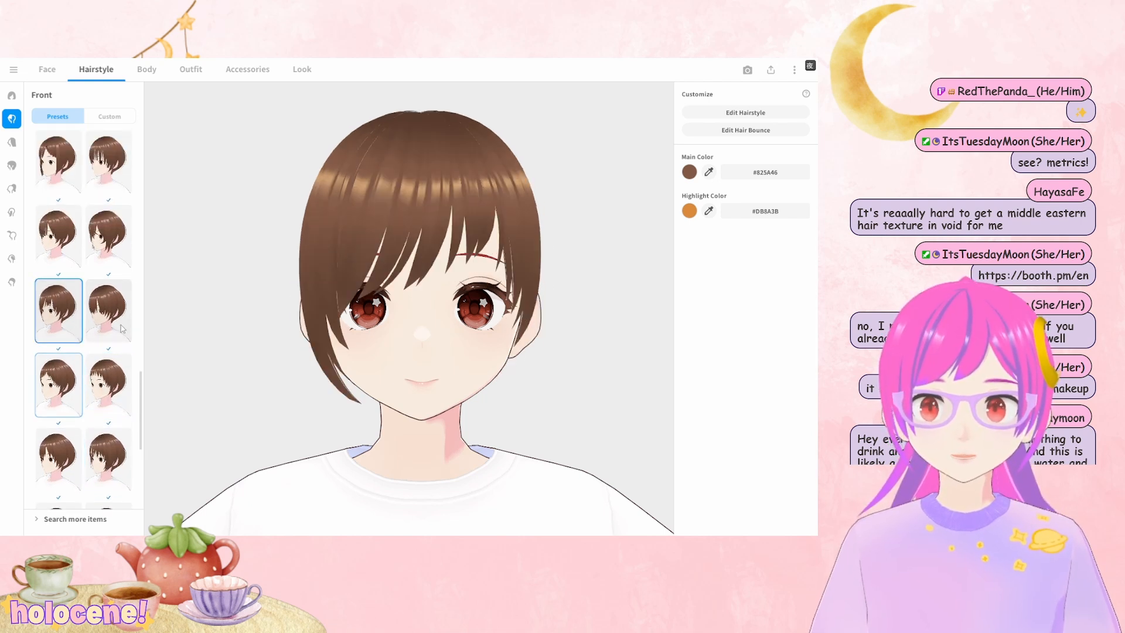
Try the front hair presets with straight choppy bangs, bangs swept over one eye, and long strands crossing between the eyes
scroll(76, 319, up, 3)
click(109, 308)
click(108, 381)
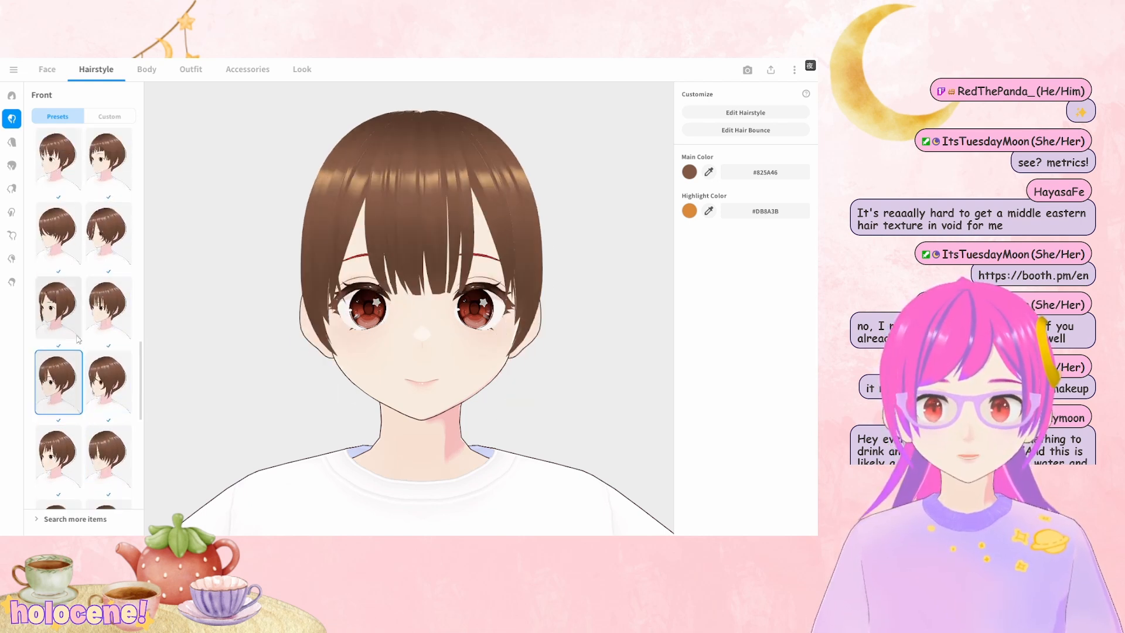
scroll(109, 331, down, 1)
scroll(108, 331, up, 1)
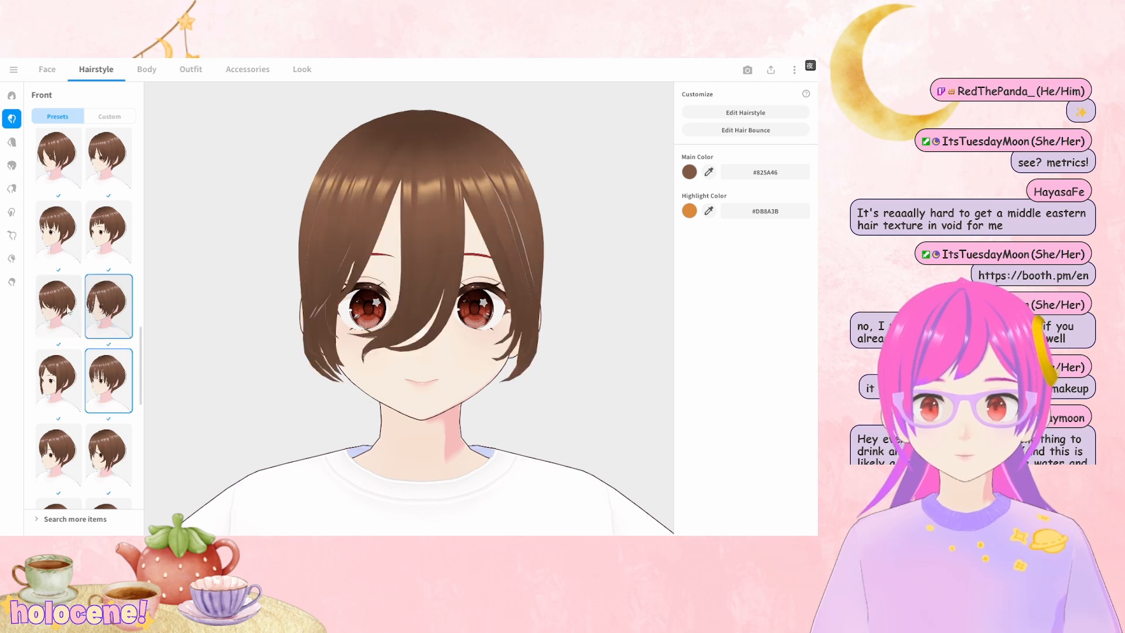
click(58, 305)
scroll(88, 316, up, 3)
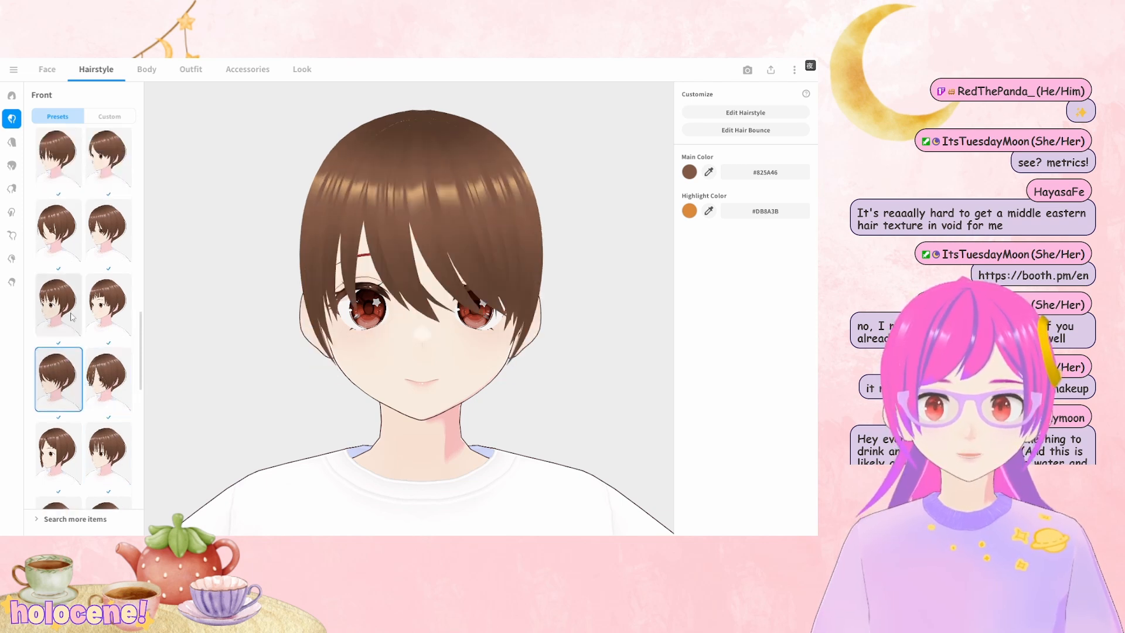
click(109, 308)
scroll(60, 312, up, 1)
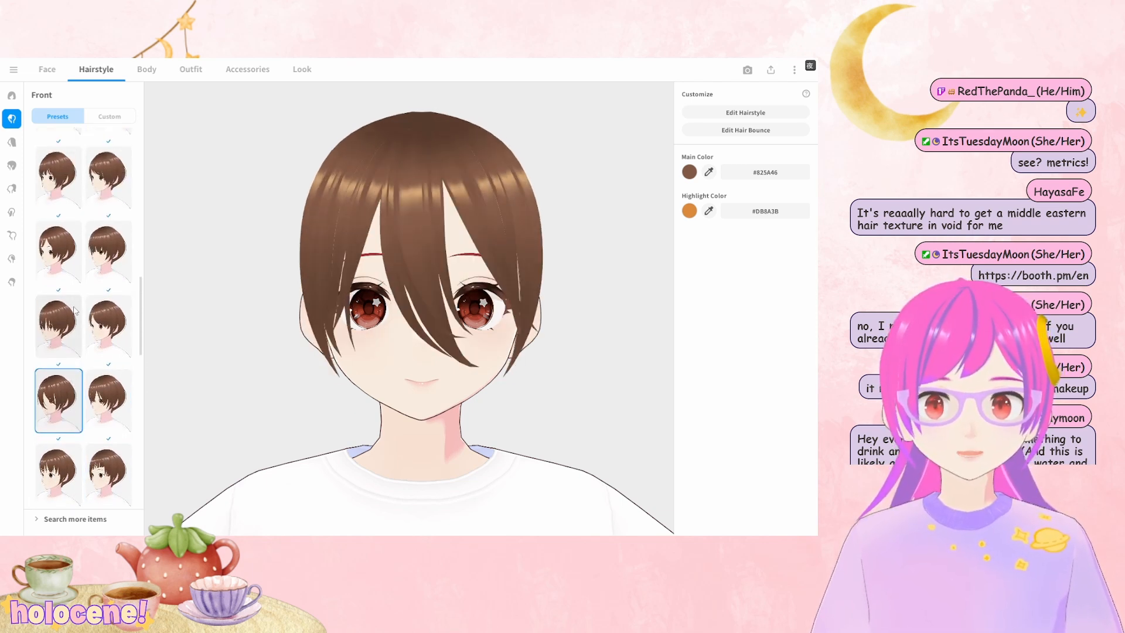
Try the center-parted front hair preset, and apply the short side-swept bangs that leave both eyes uncovered
click(119, 331)
scroll(119, 346, up, 1)
scroll(119, 348, down, 1)
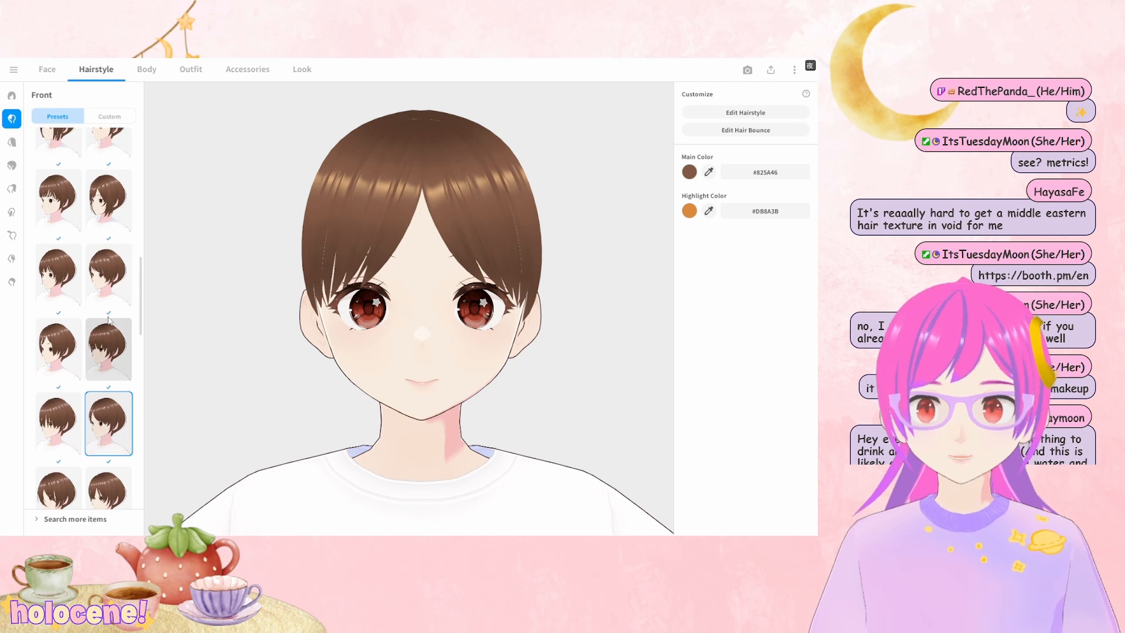
click(58, 349)
click(59, 421)
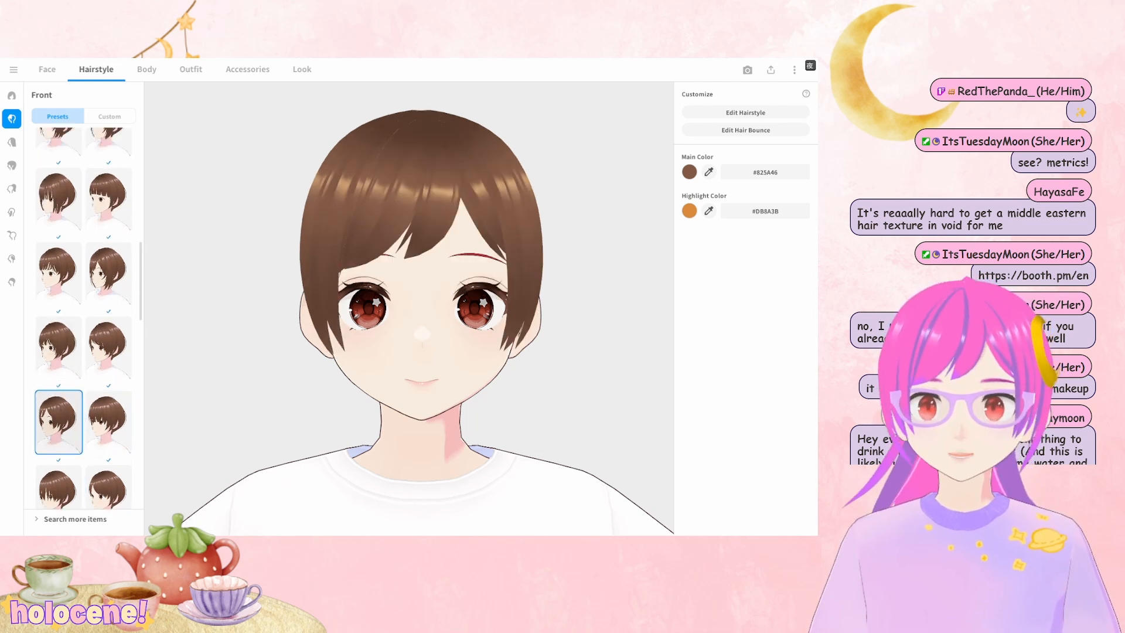
Compare the first short back hair presets, and apply the one with a long pointed lock on each side of the face
click(12, 142)
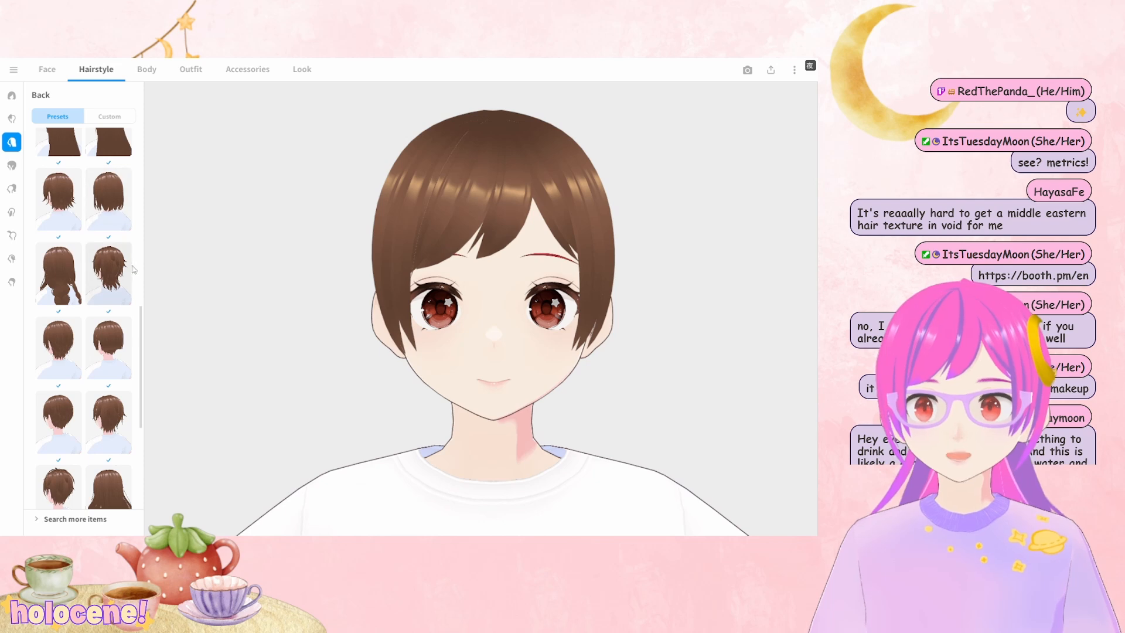
click(111, 185)
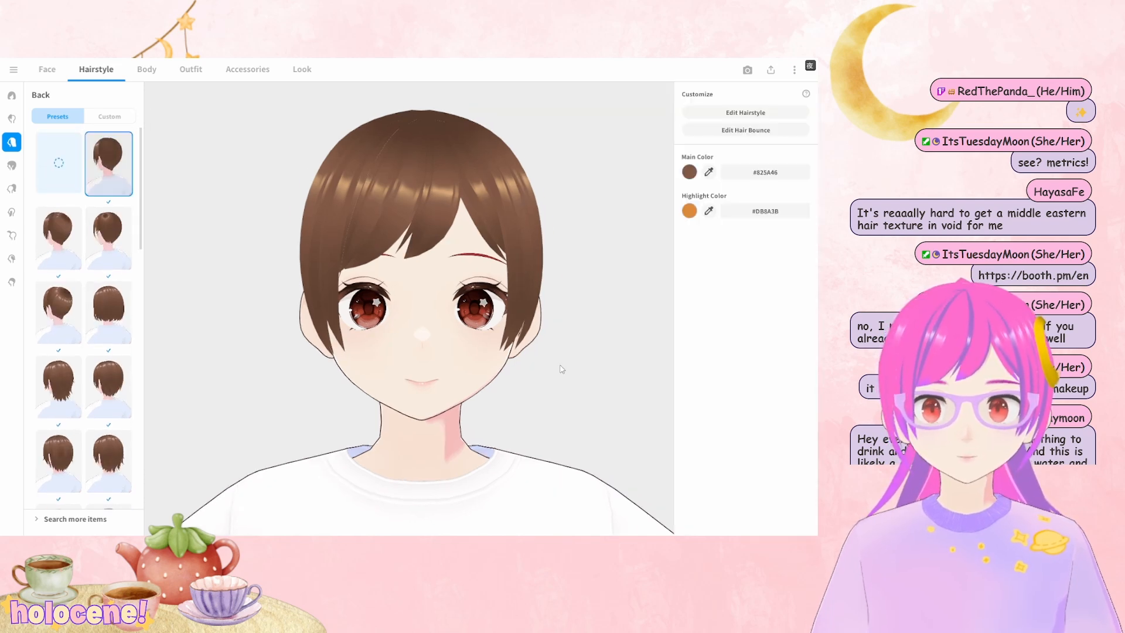
click(59, 237)
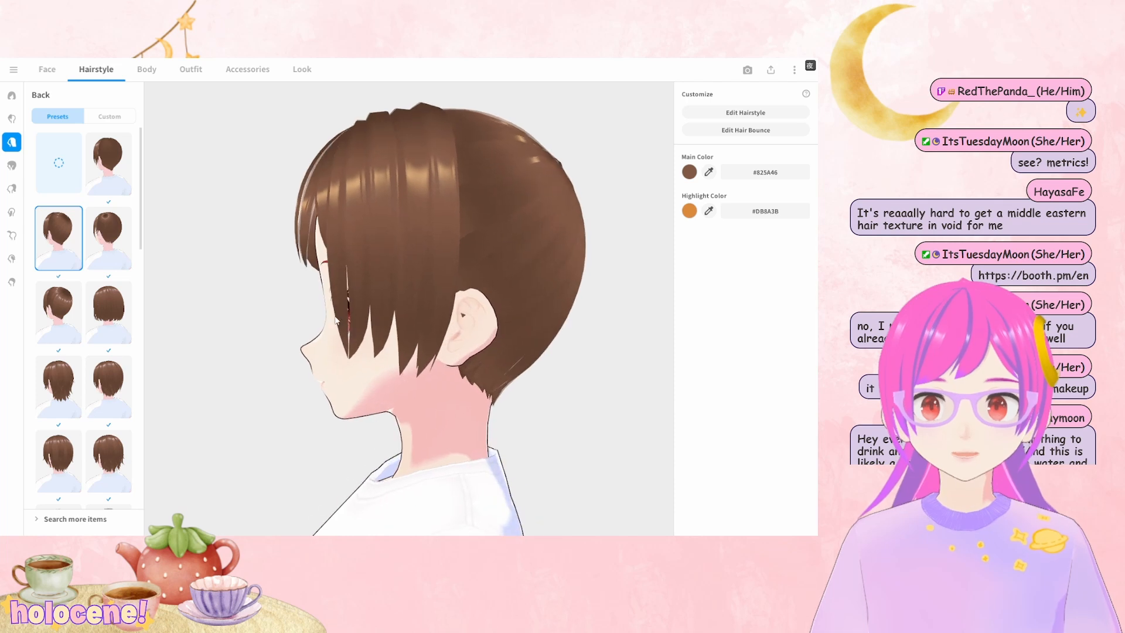
click(57, 320)
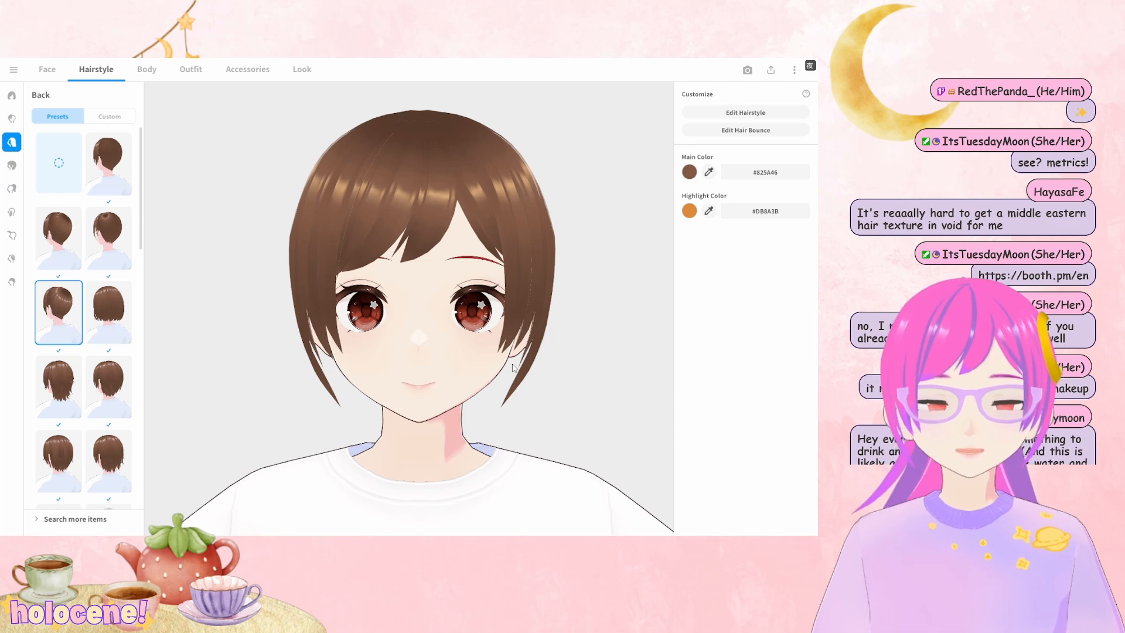
drag(512, 367, 194, 328)
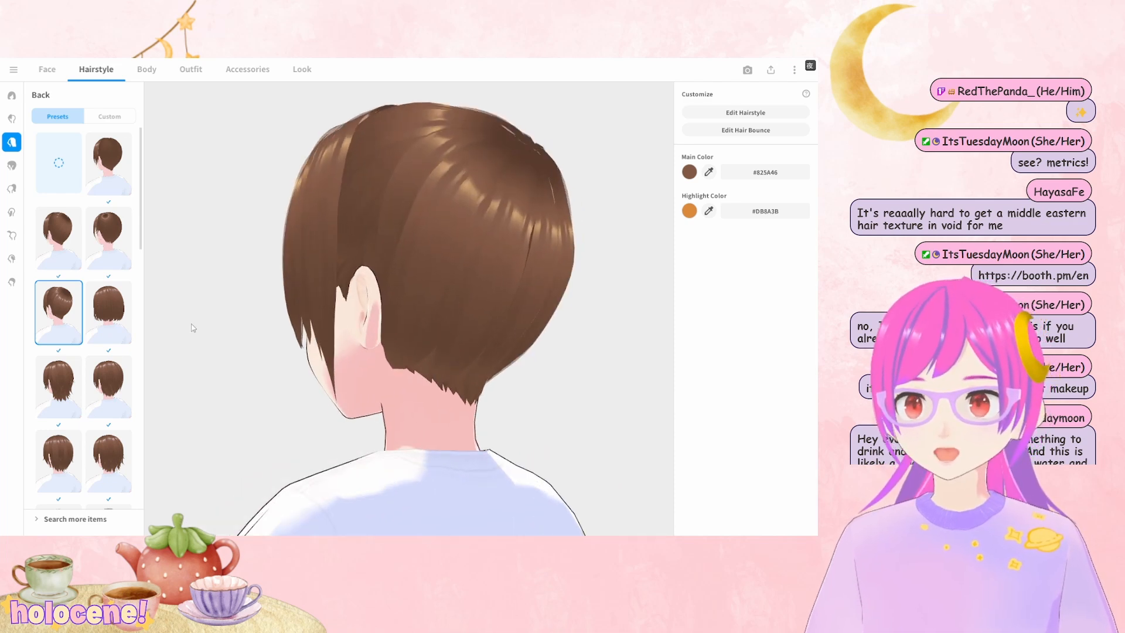
Browse the hair extension presets, apply a long high ponytail, and check it from behind and from the front
click(12, 189)
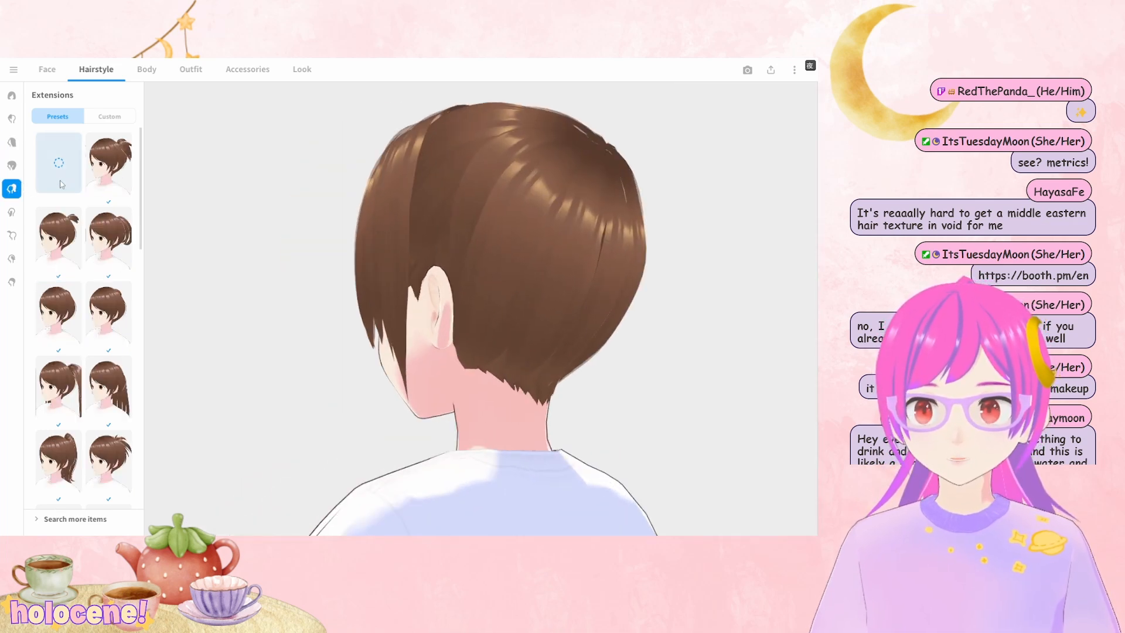
click(58, 460)
scroll(80, 281, down, 3)
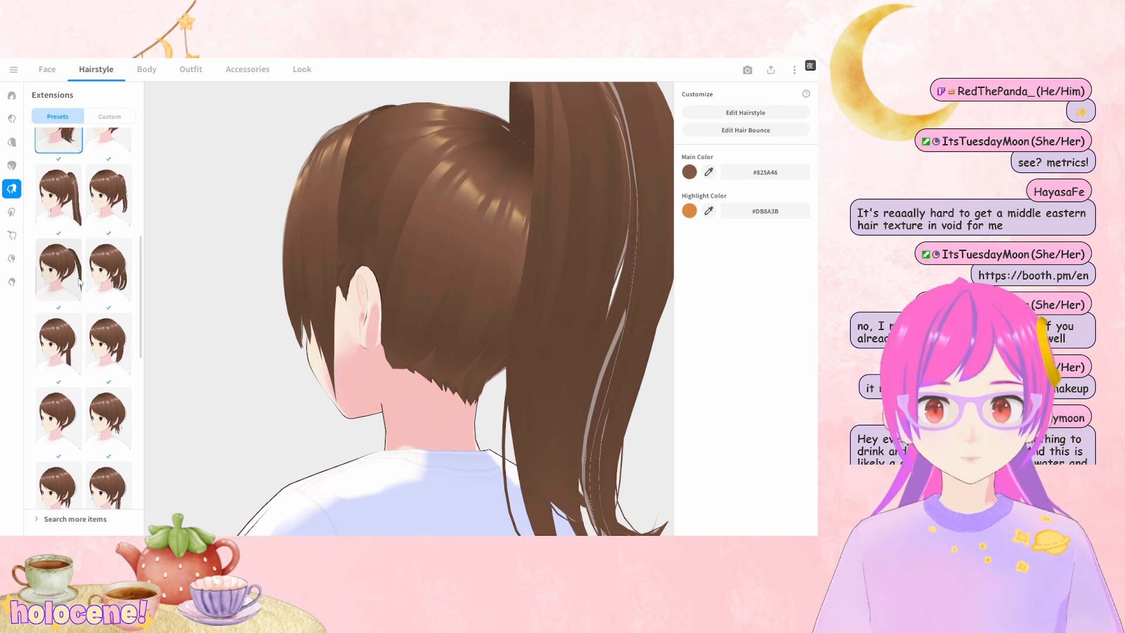
scroll(80, 287, down, 5)
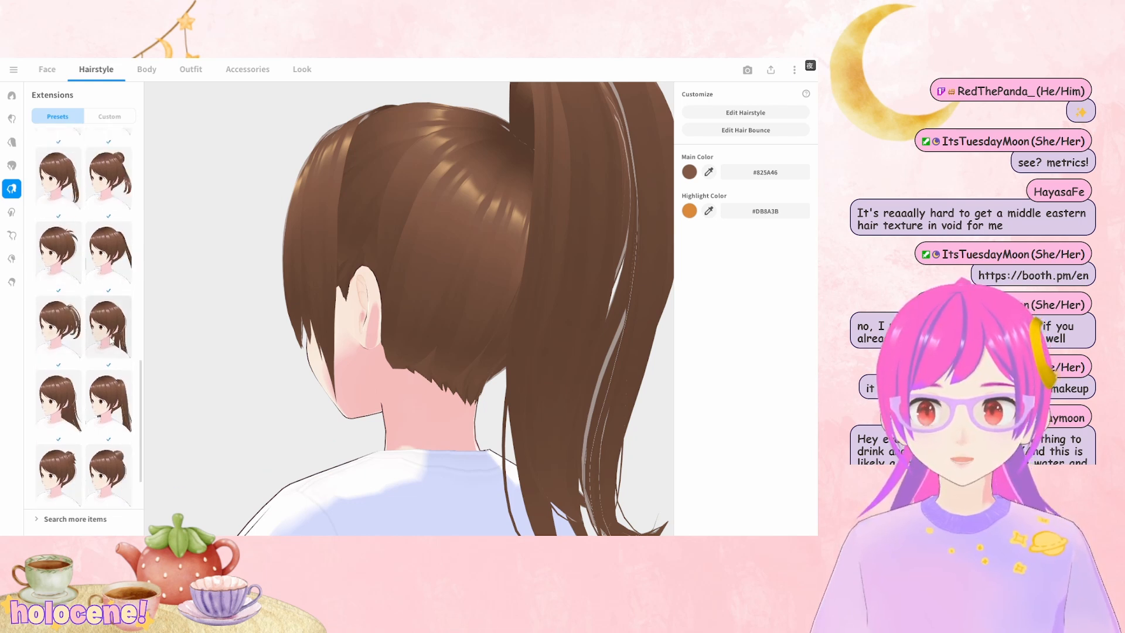
scroll(94, 328, down, 1)
click(61, 316)
scroll(415, 366, down, 5)
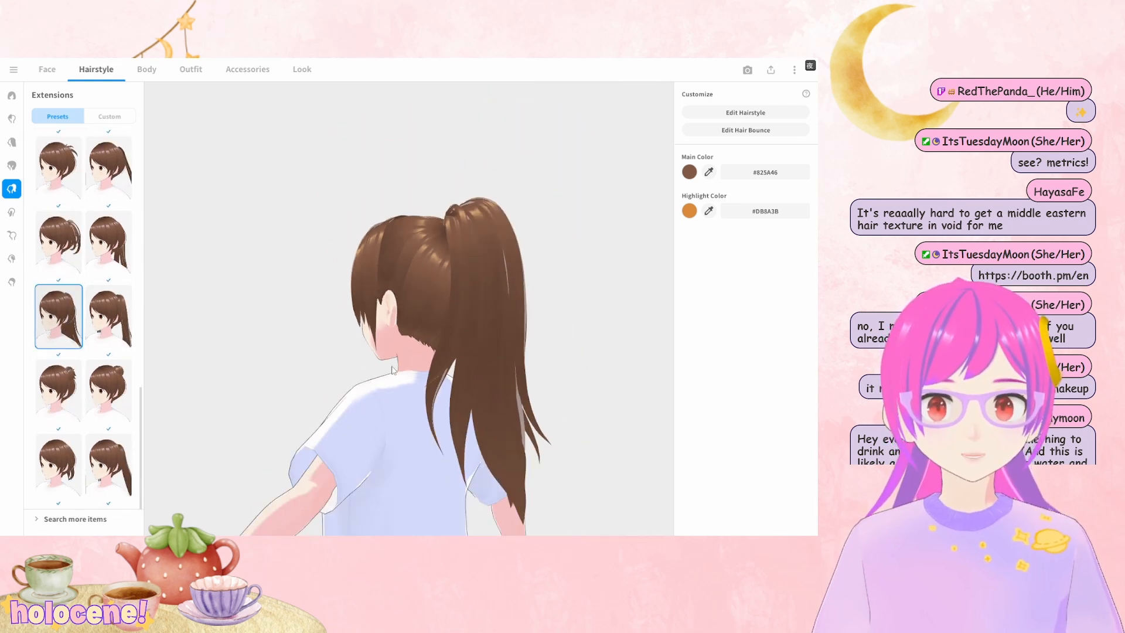
right_drag(415, 366, 453, 370)
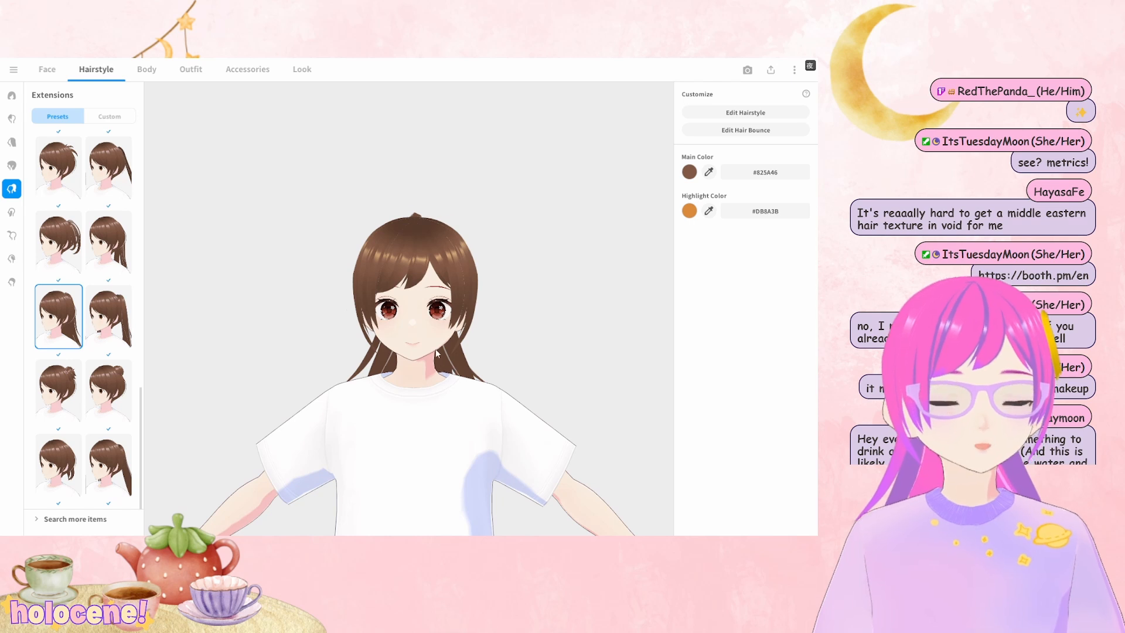
scroll(435, 349, up, 5)
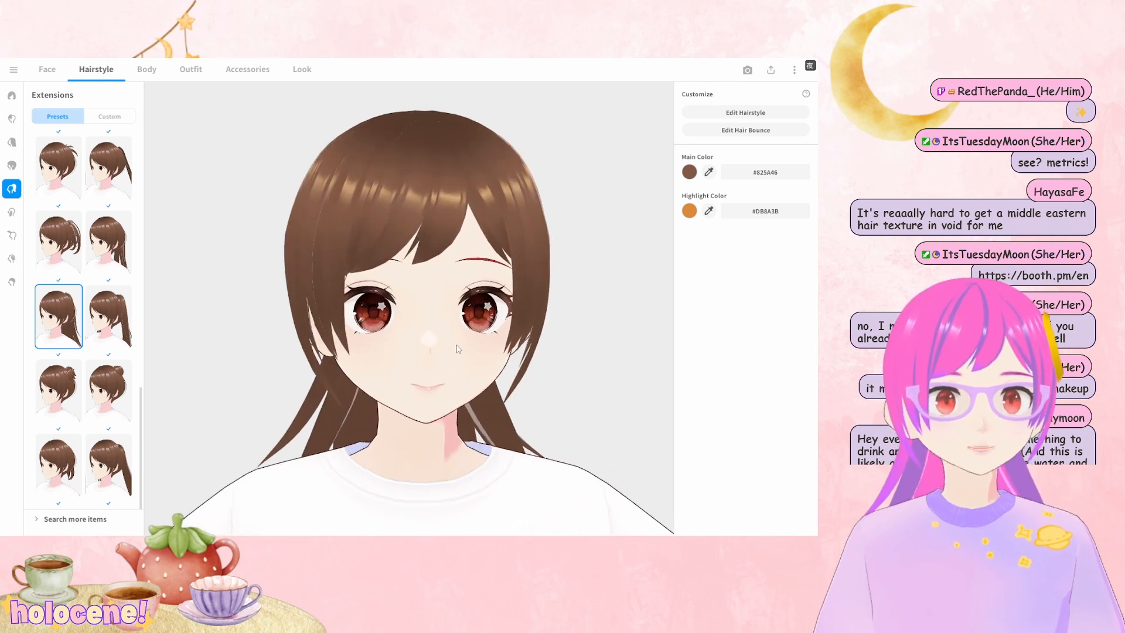
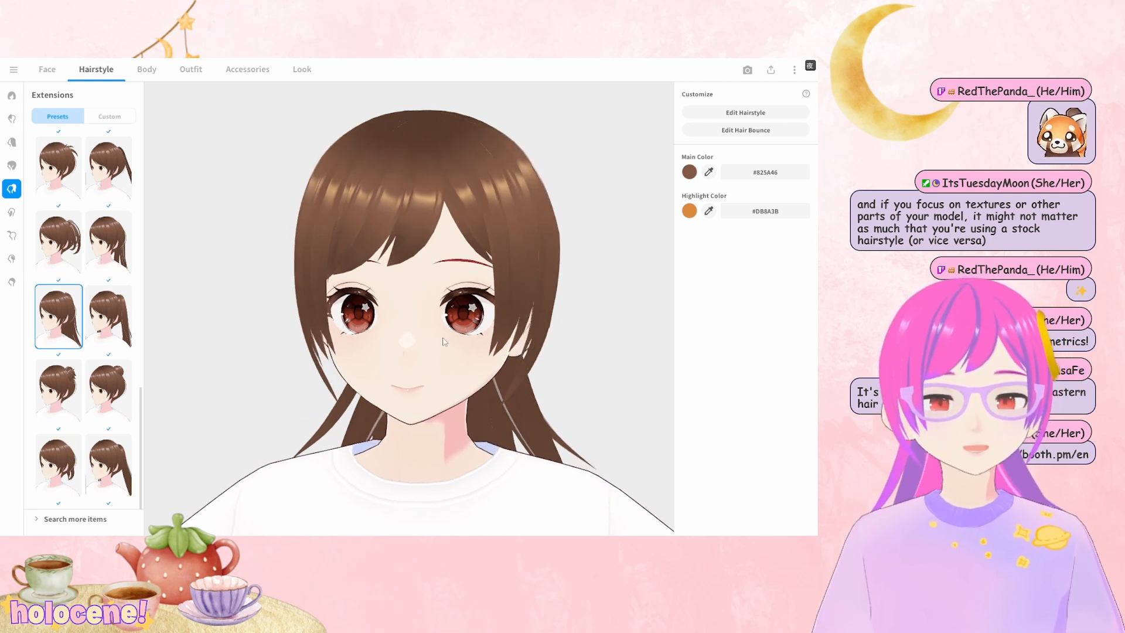
scroll(430, 336, up, 2)
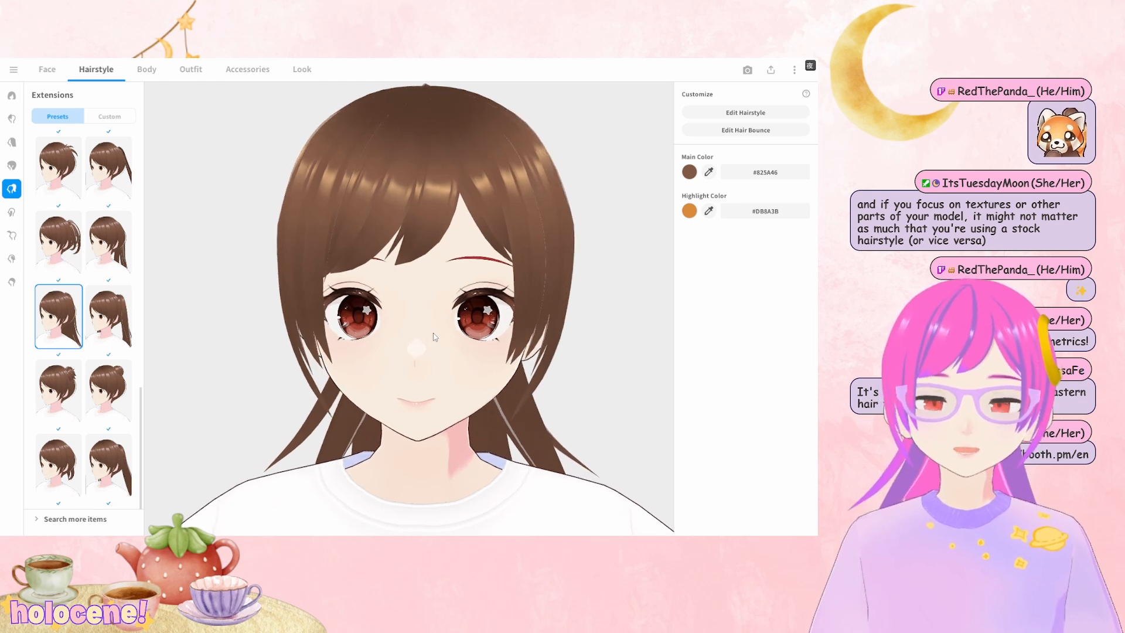
Open the hair extensions for editing, and inspect the guides of Freehand Group 1 and its ponytail strand Hair 1
click(748, 112)
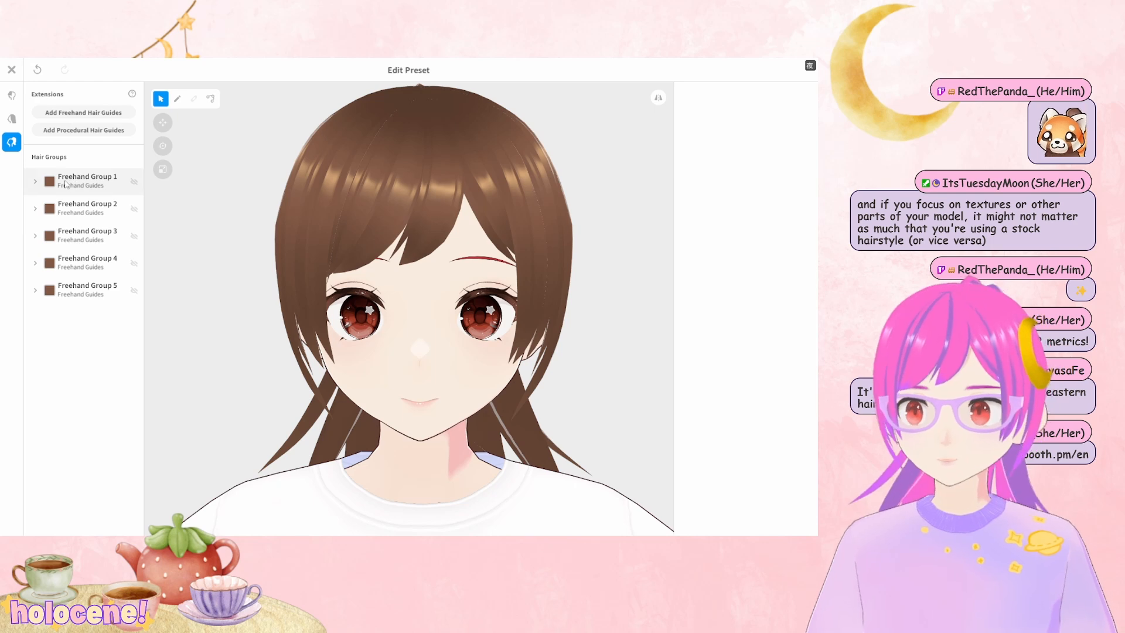
click(65, 184)
drag(549, 278, 525, 297)
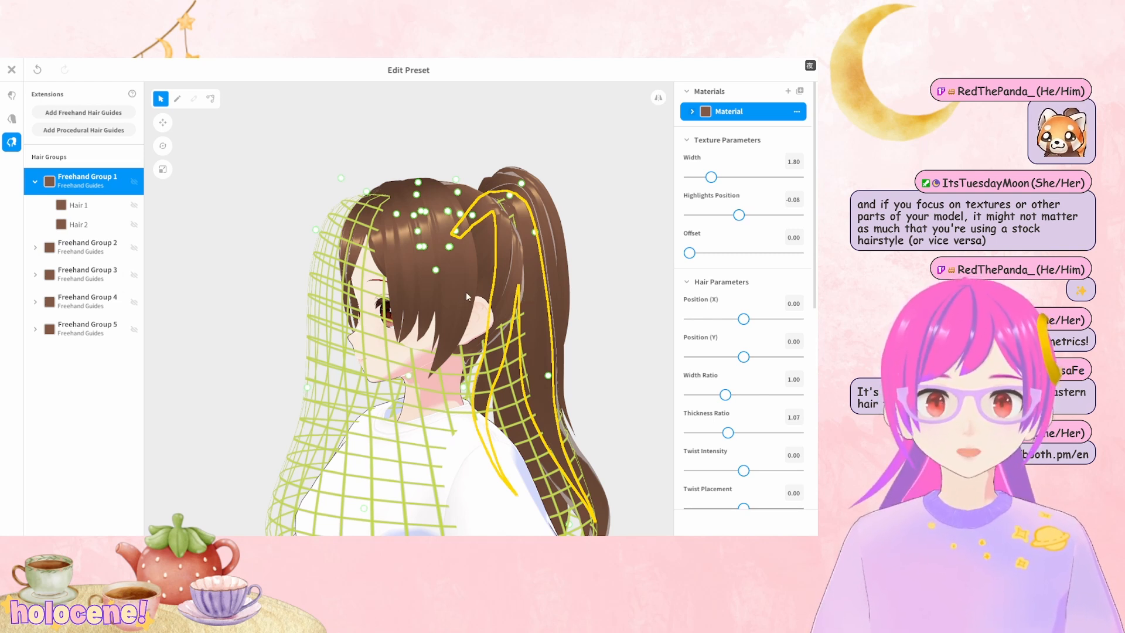
click(593, 267)
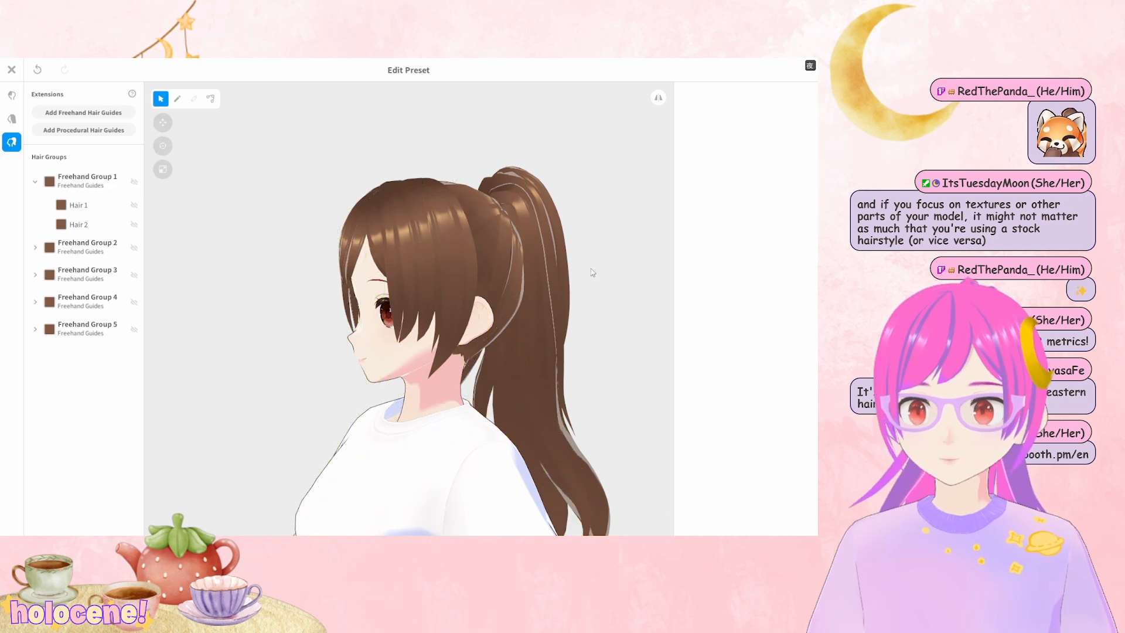
right_drag(558, 354, 546, 354)
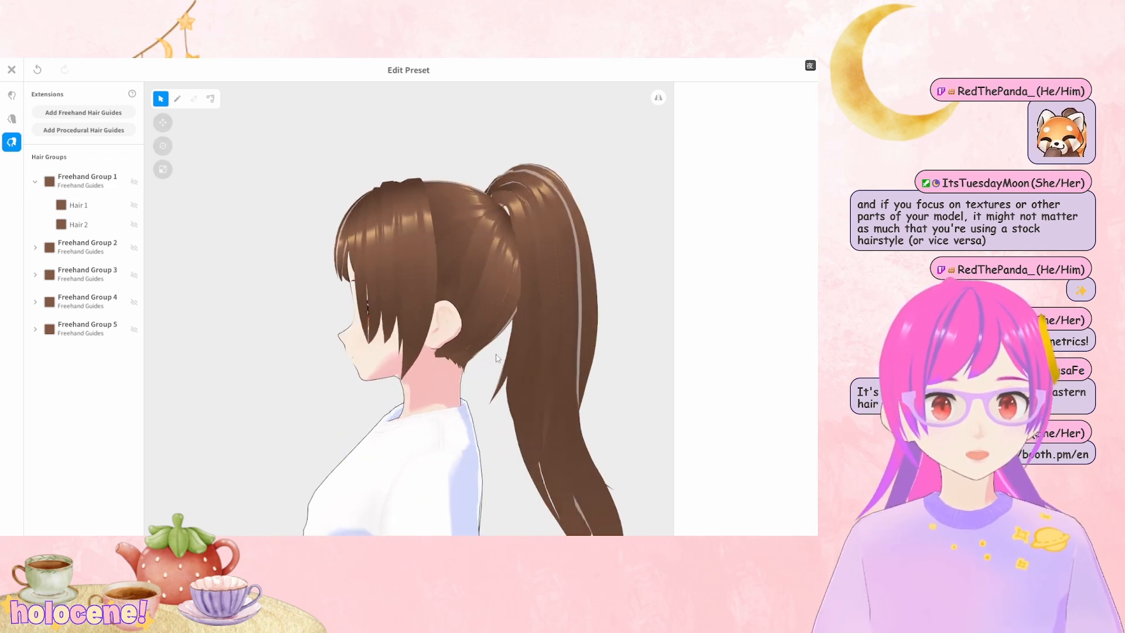
click(545, 345)
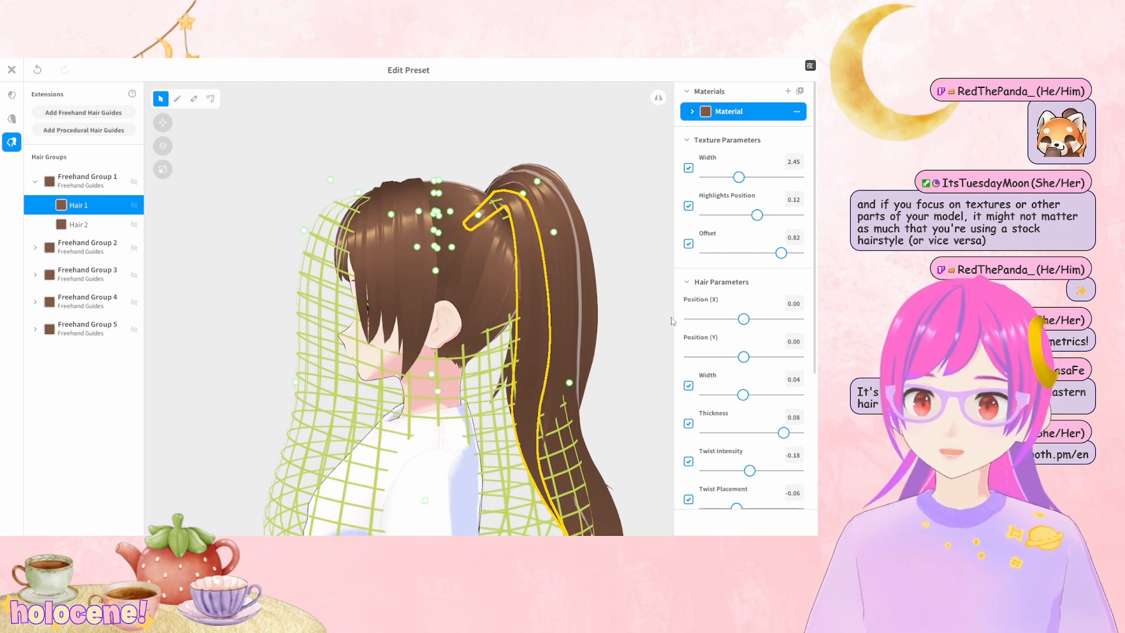
Examine the ponytail strand's guide from the front, deselect it, and view the whole hairstyle around the face
right_drag(674, 328, 693, 336)
right_drag(584, 346, 618, 346)
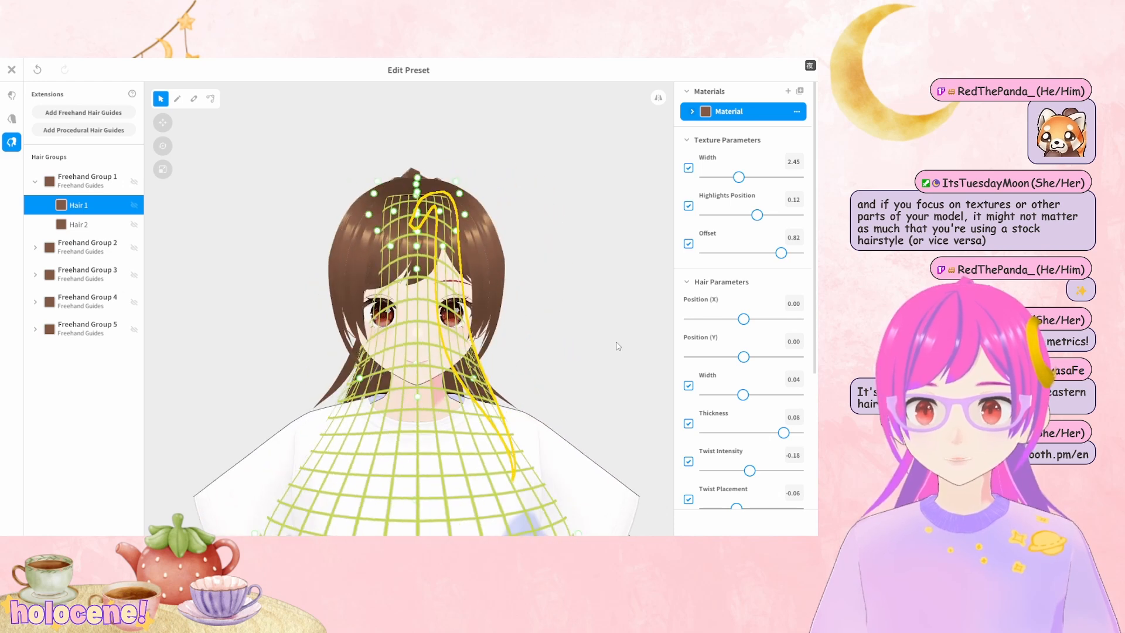
scroll(550, 267, up, 3)
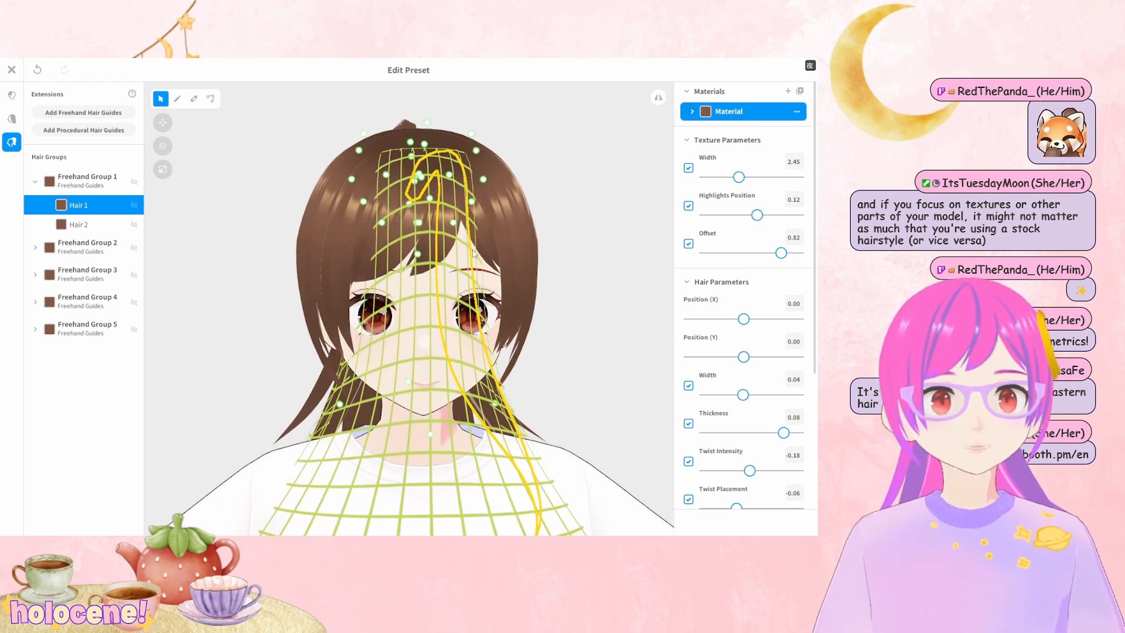
click(558, 245)
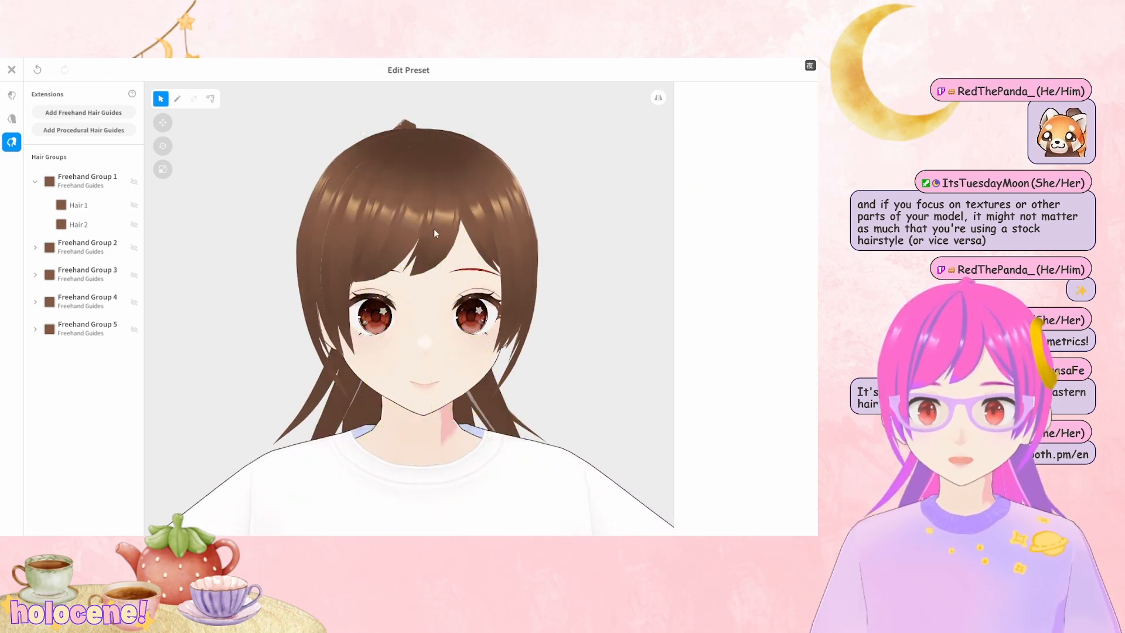
right_drag(436, 233, 441, 234)
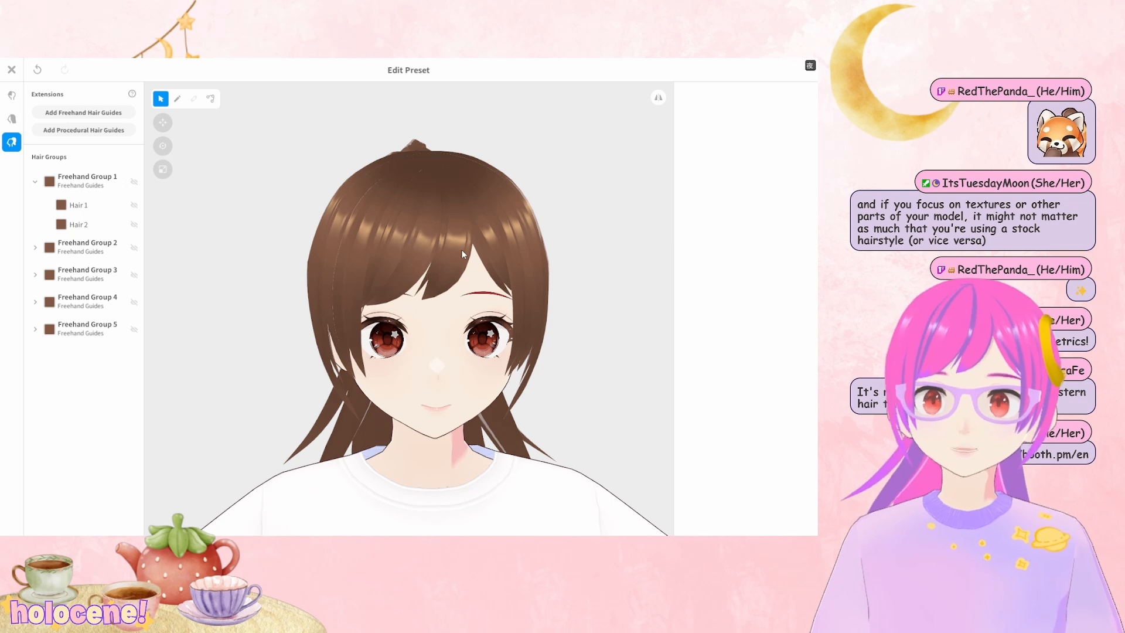
scroll(479, 265, up, 3)
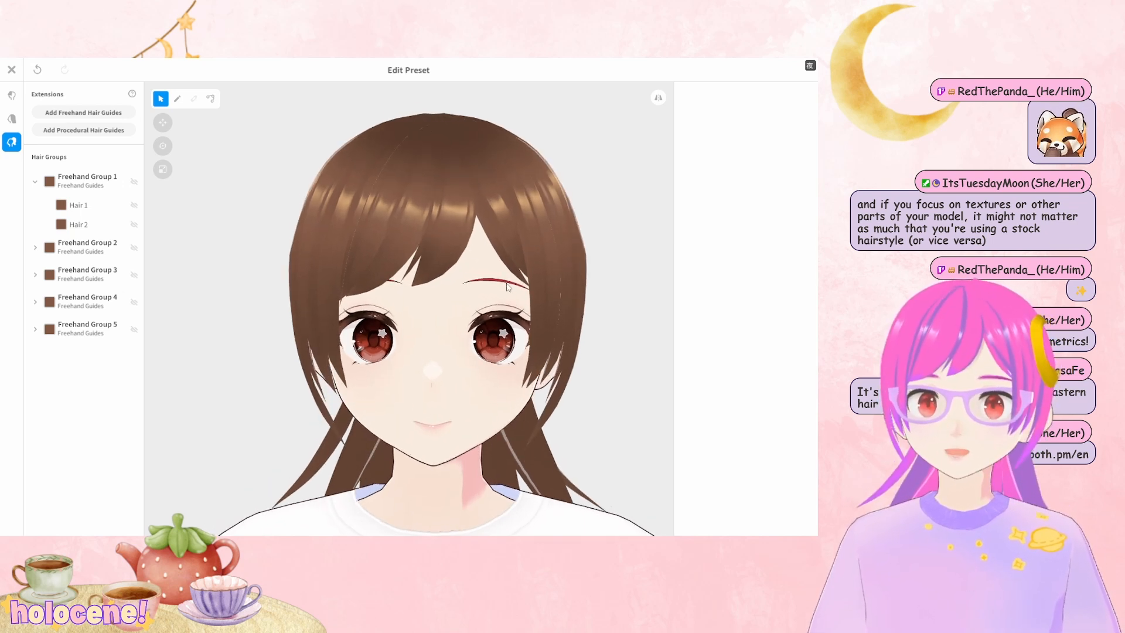
scroll(509, 286, up, 2)
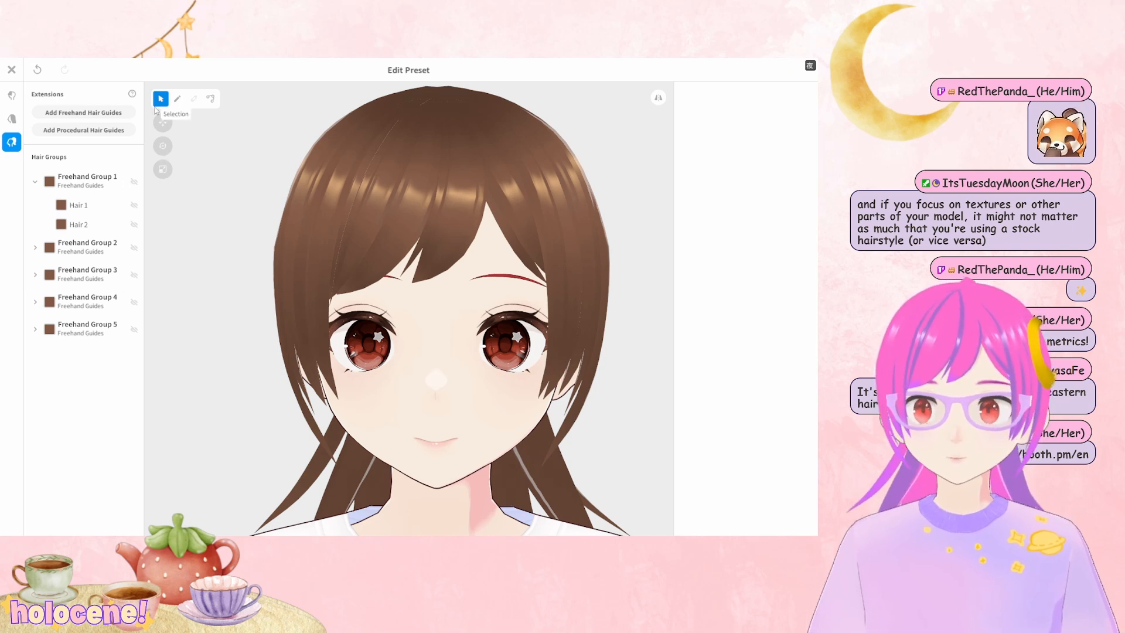
Switch from the extensions to the front hair groups, and select the central swept bang strand in the second group
click(85, 186)
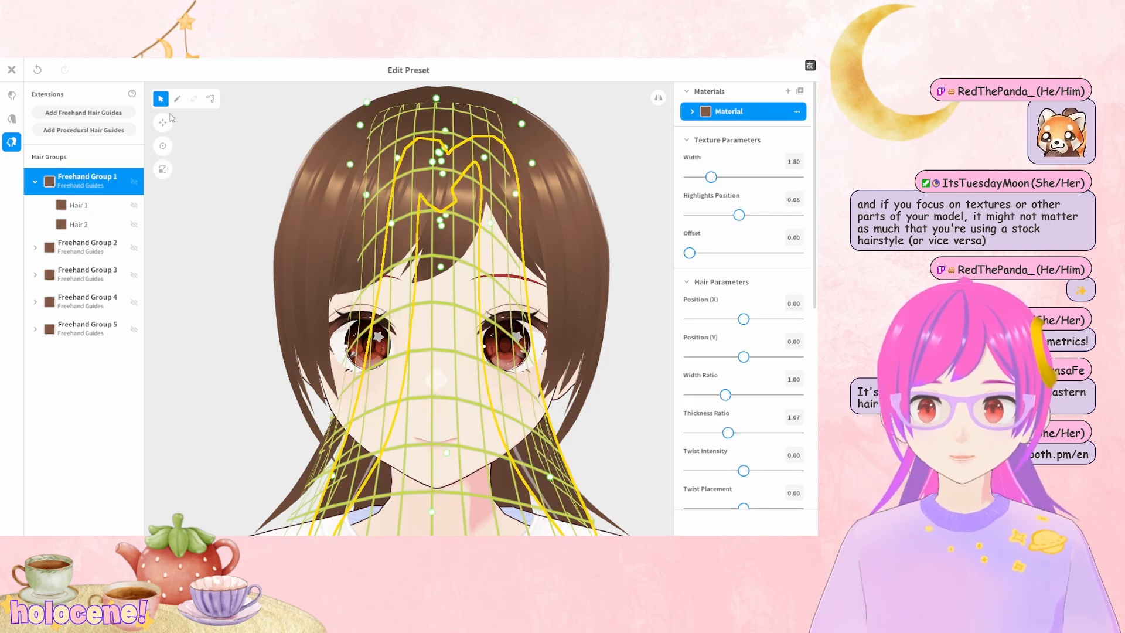
click(12, 95)
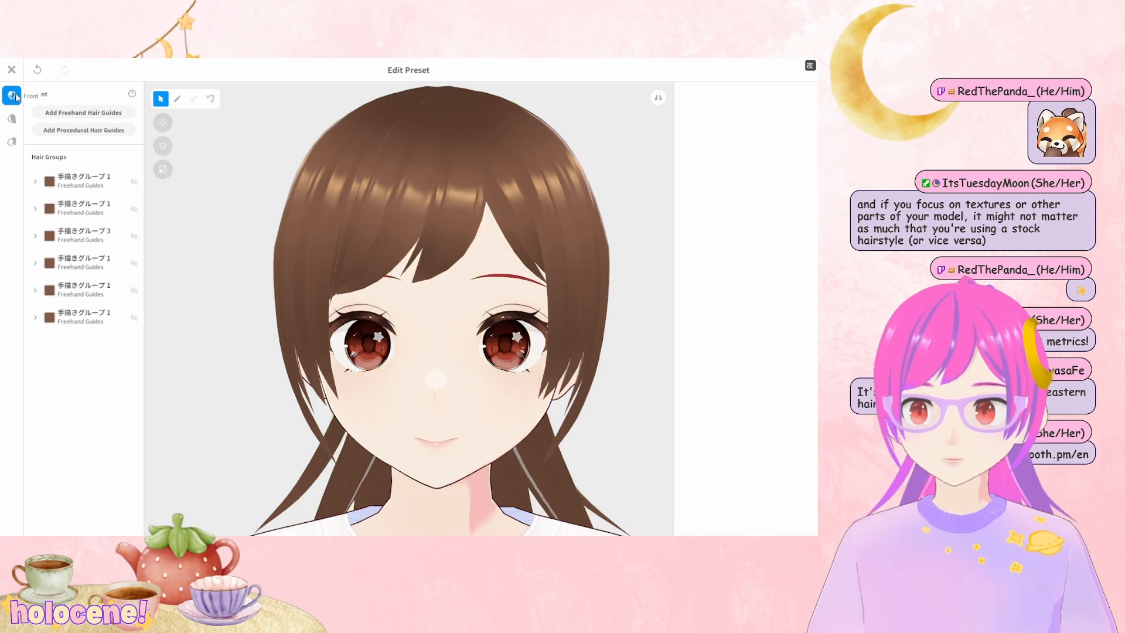
click(112, 184)
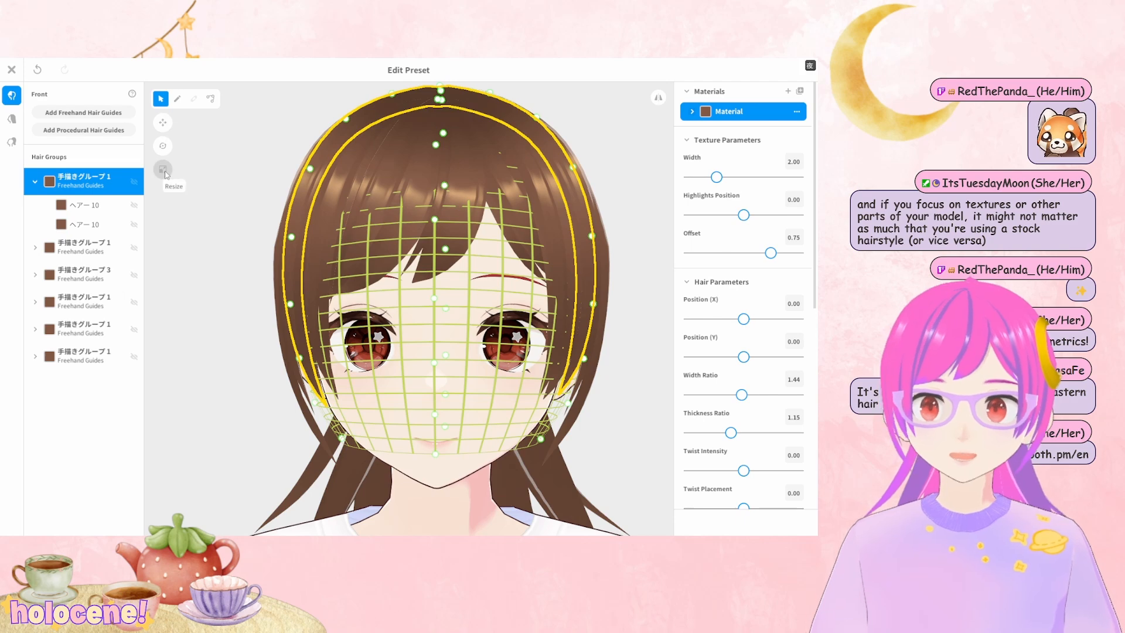
click(106, 211)
mouse_move(457, 240)
right_down()
mouse_move(497, 240)
mouse_move(459, 238)
right_up()
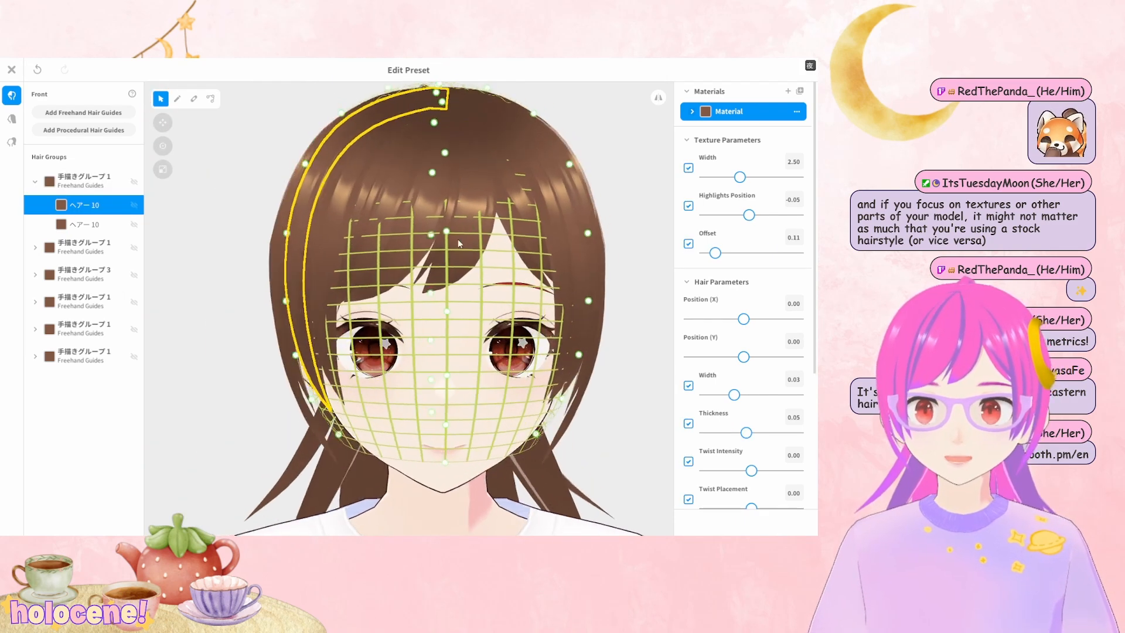
click(482, 241)
right_drag(493, 278, 484, 273)
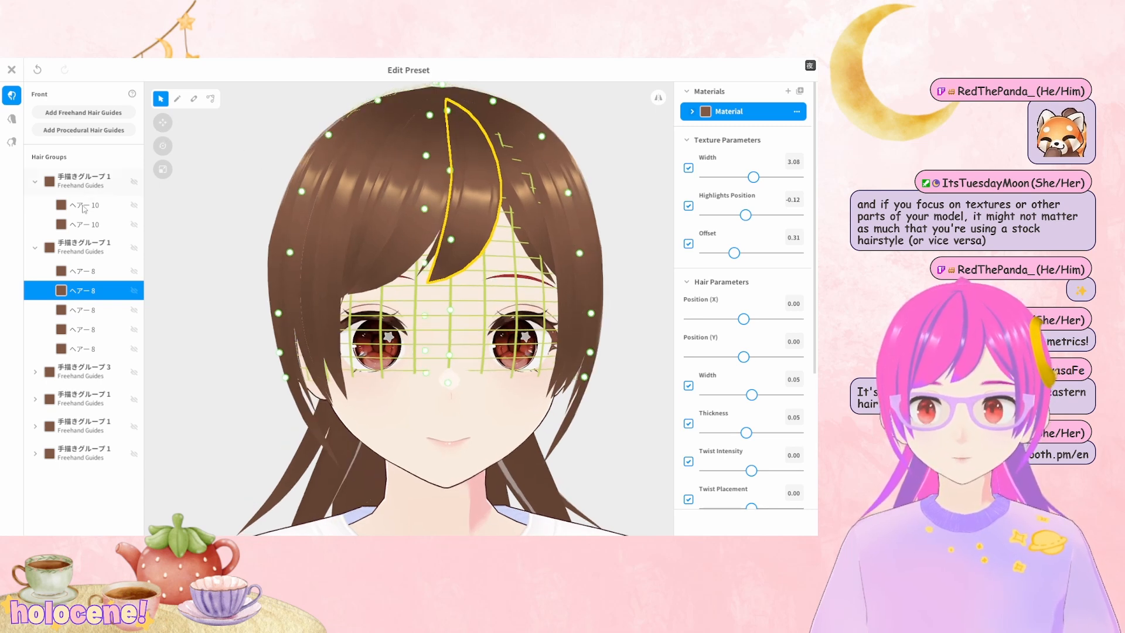
Try moving the second front hair group sideways off the head, and undo the move
click(82, 246)
scroll(294, 180, down, 3)
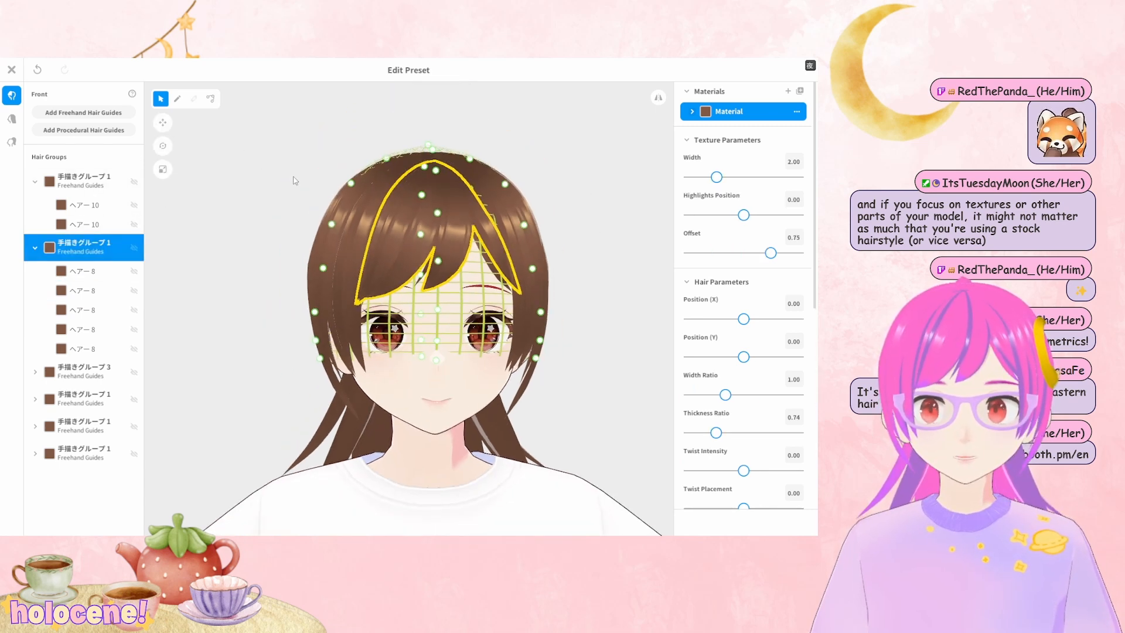
click(163, 123)
drag(369, 148, 254, 155)
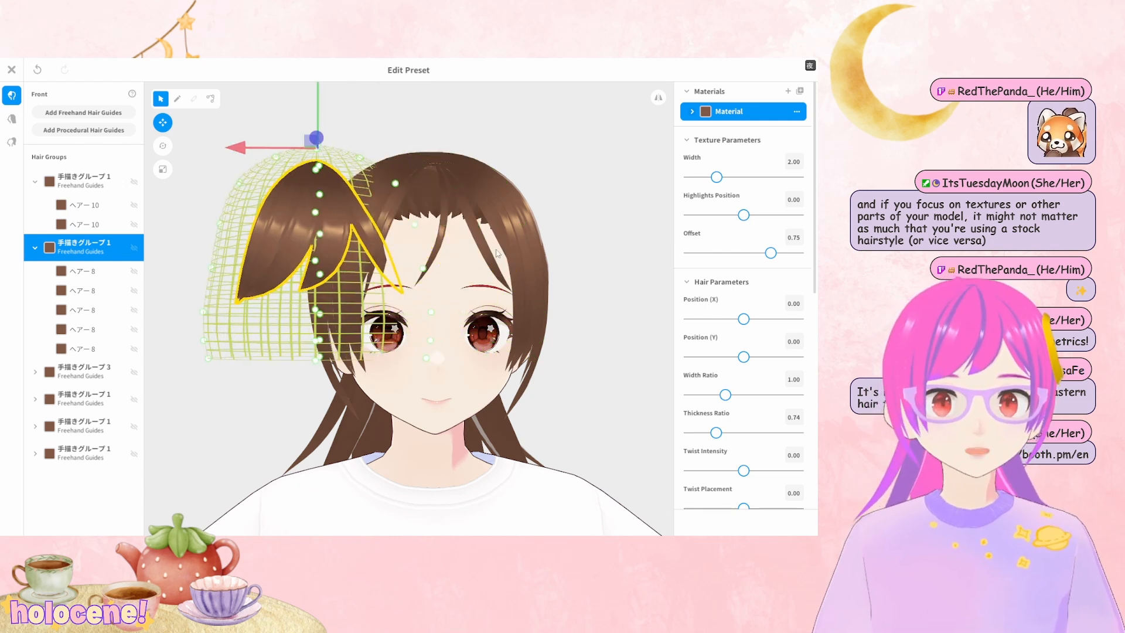
key(ctrl+z)
Try rotating the second front hair group around its vertical axis, undo the rotation and deselect the group
click(164, 145)
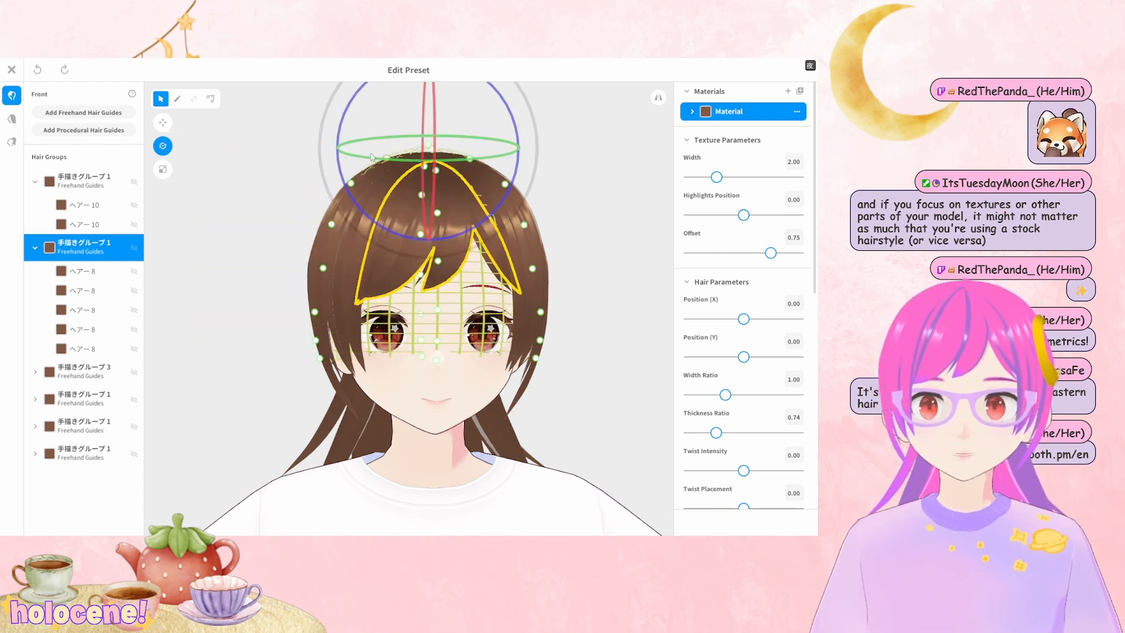
drag(371, 156, 513, 160)
right_drag(601, 184, 601, 191)
key(ctrl+z)
click(598, 196)
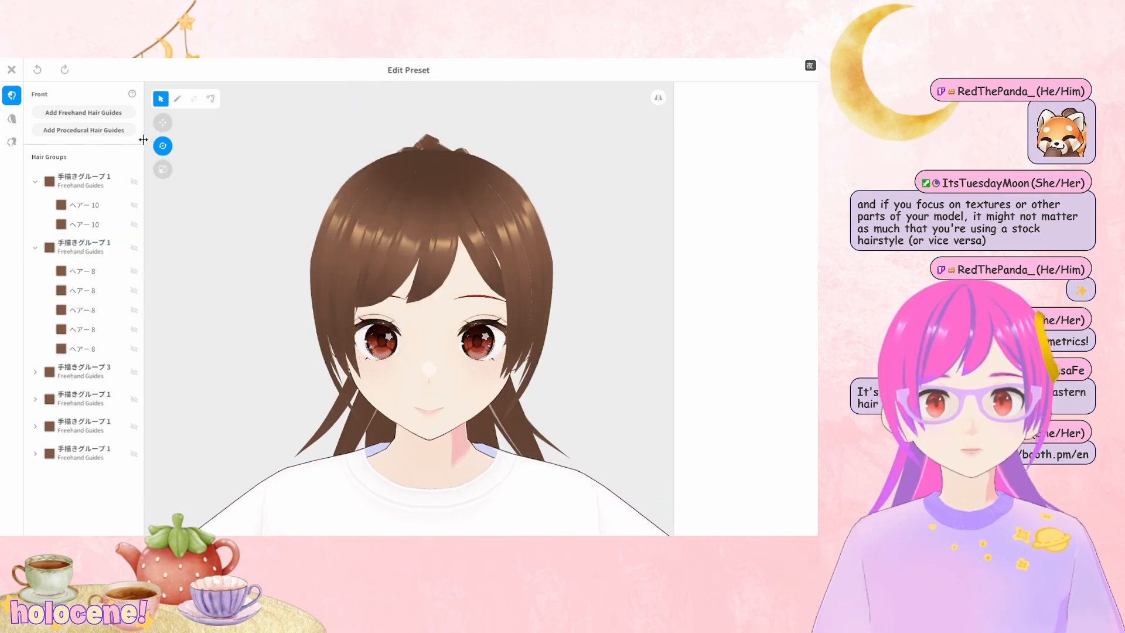
Try scaling the second front hair group narrower horizontally, undo the scaling and deselect the group
click(82, 246)
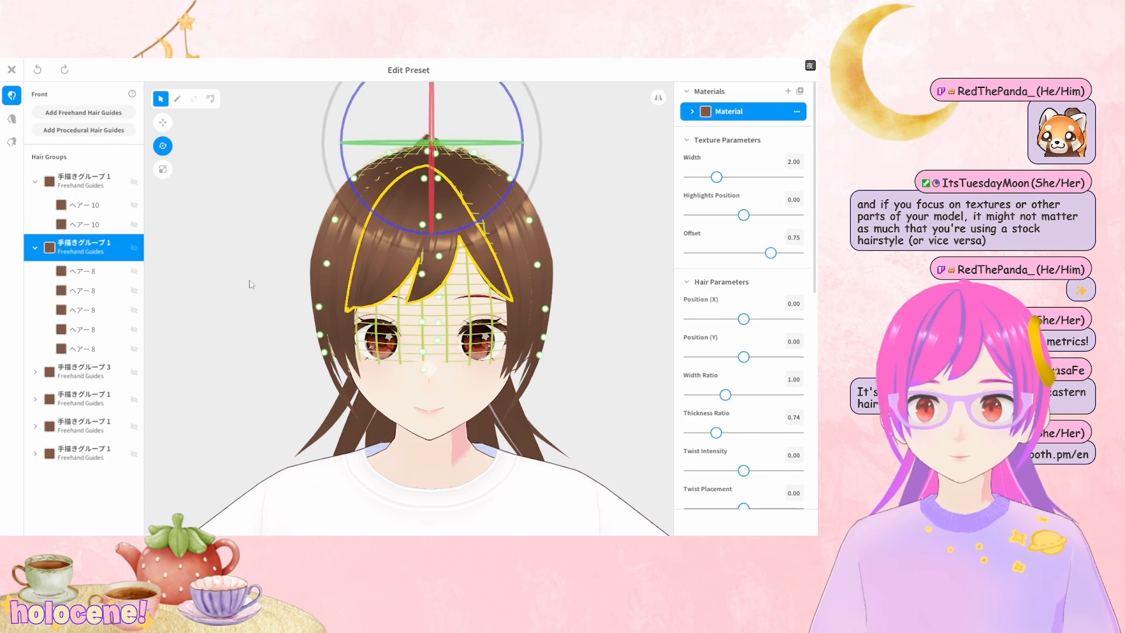
click(163, 169)
drag(352, 142, 461, 207)
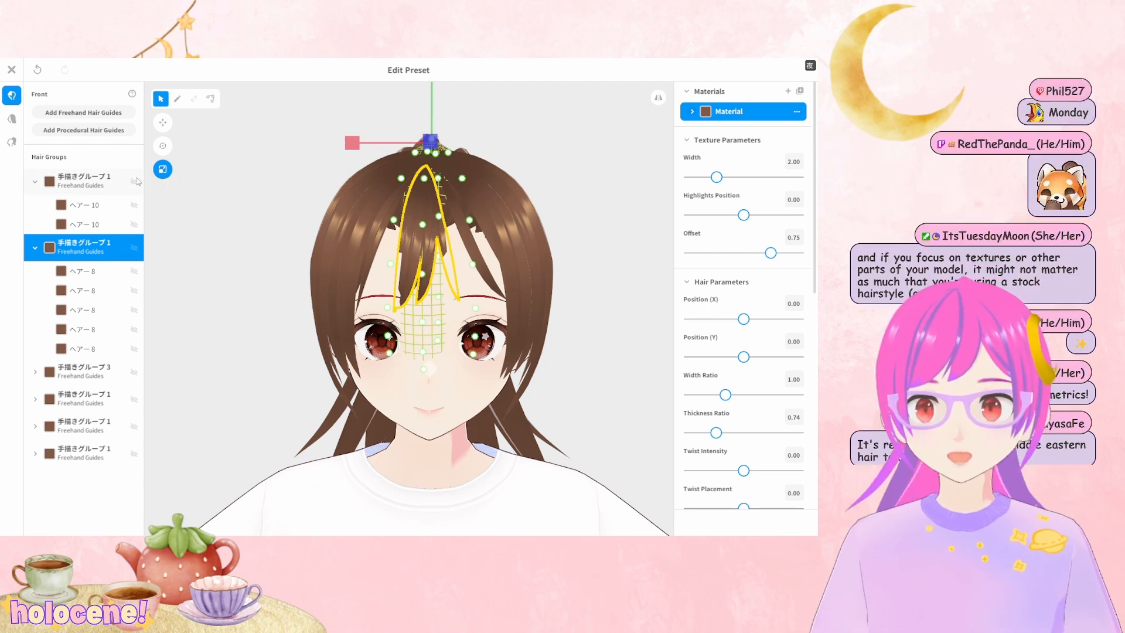
key(ctrl+z)
click(218, 233)
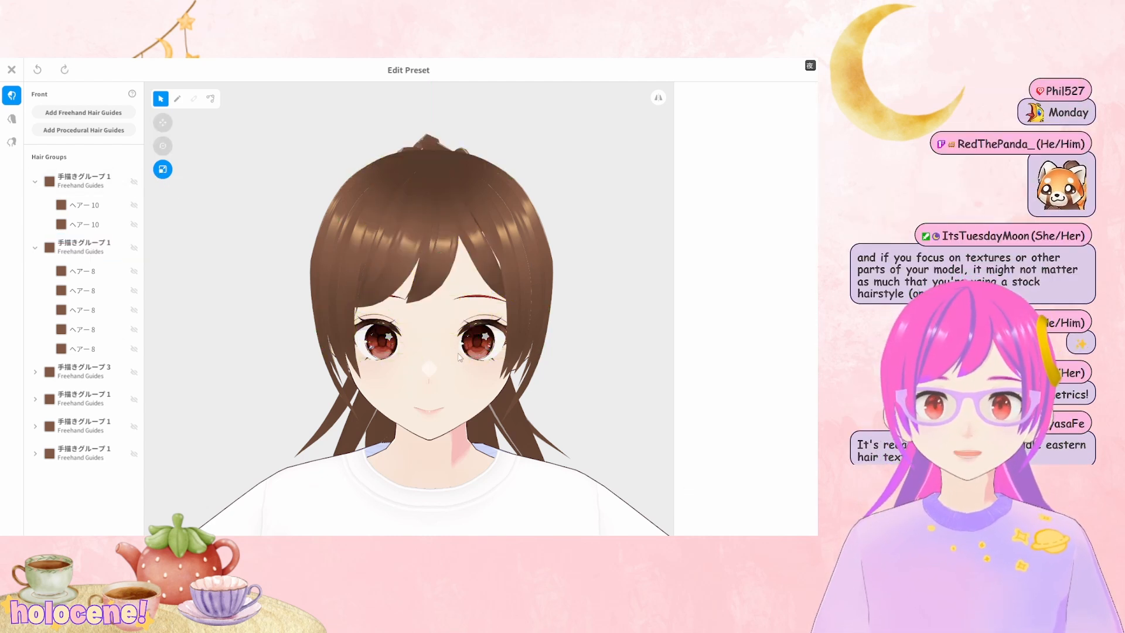
right_drag(460, 375, 460, 351)
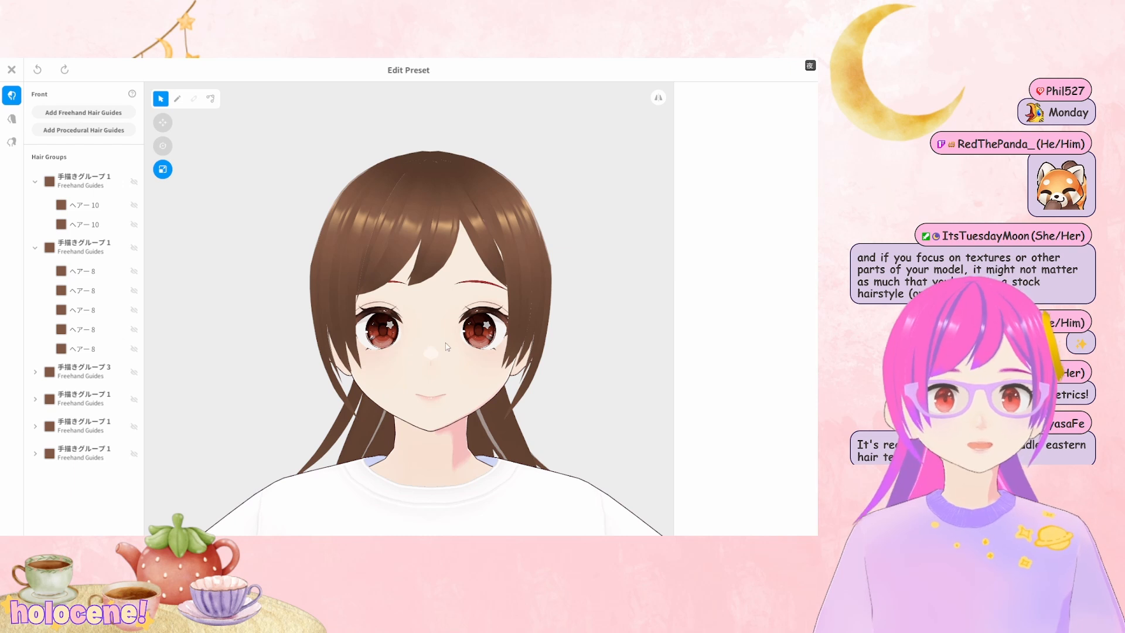
scroll(447, 346, up, 1)
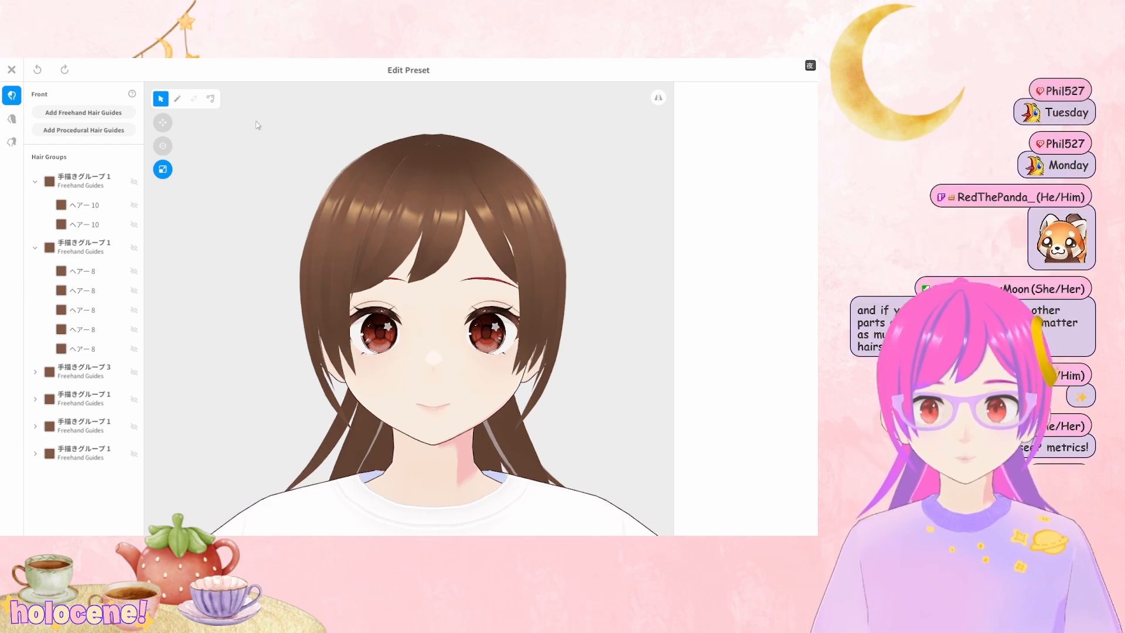
Add a new freehand hair guide group to the front hair and select it
click(176, 98)
scroll(510, 276, up, 1)
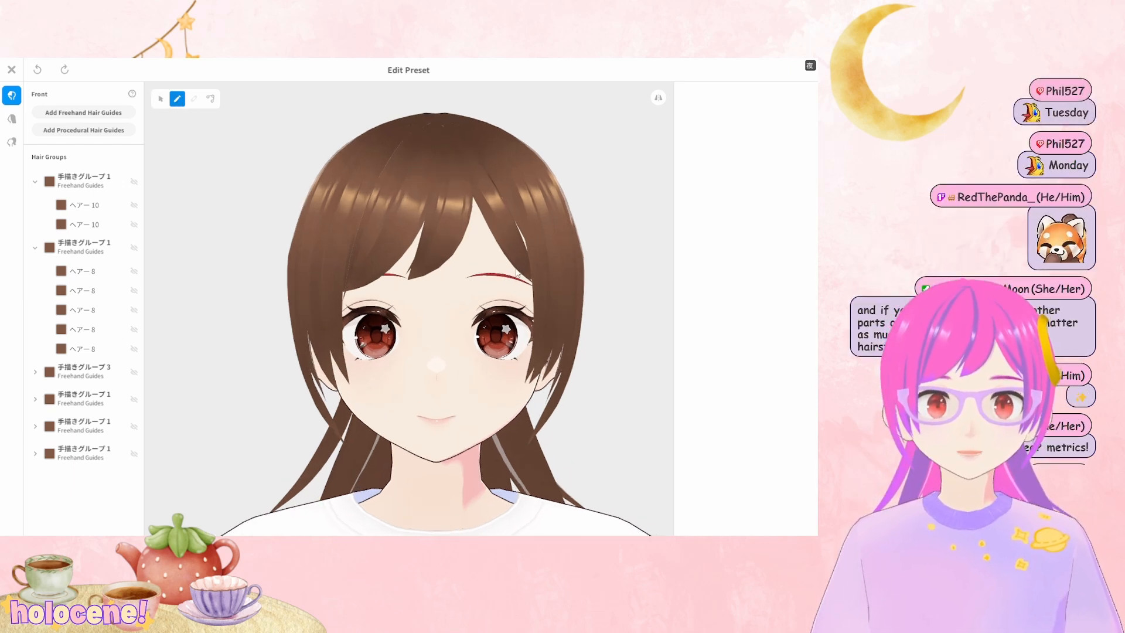
click(84, 247)
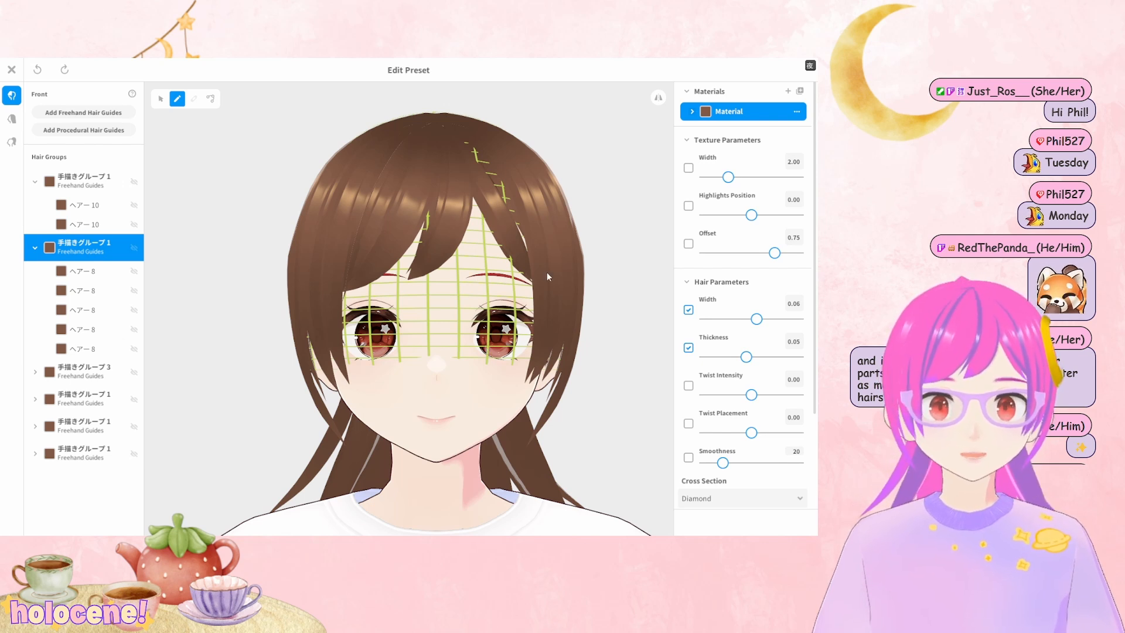
scroll(548, 275, down, 3)
click(68, 114)
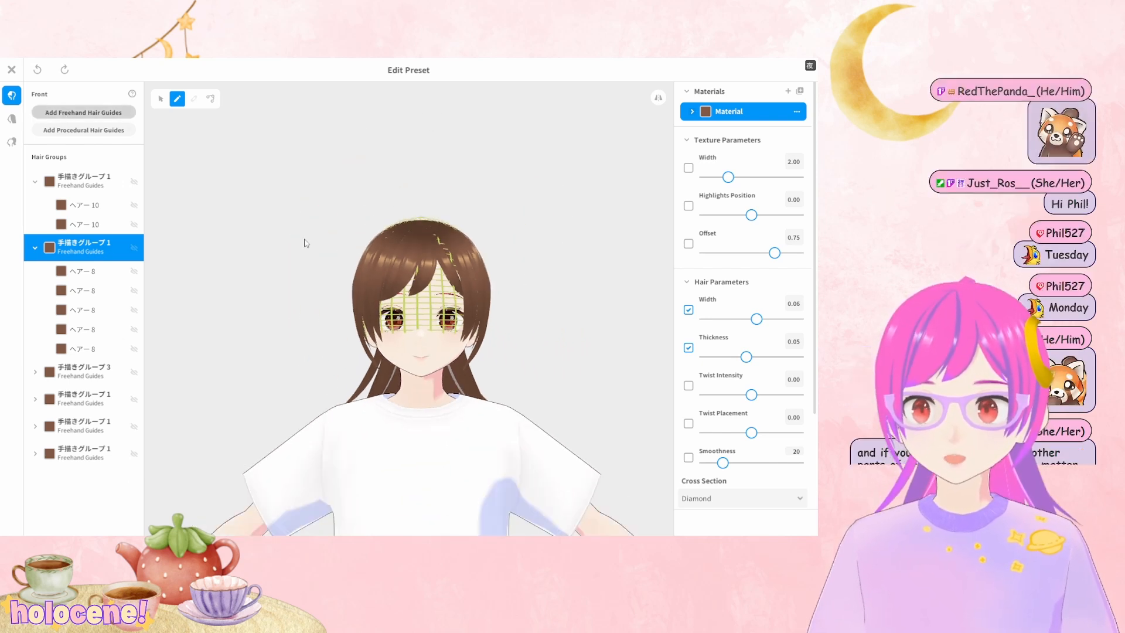
click(96, 480)
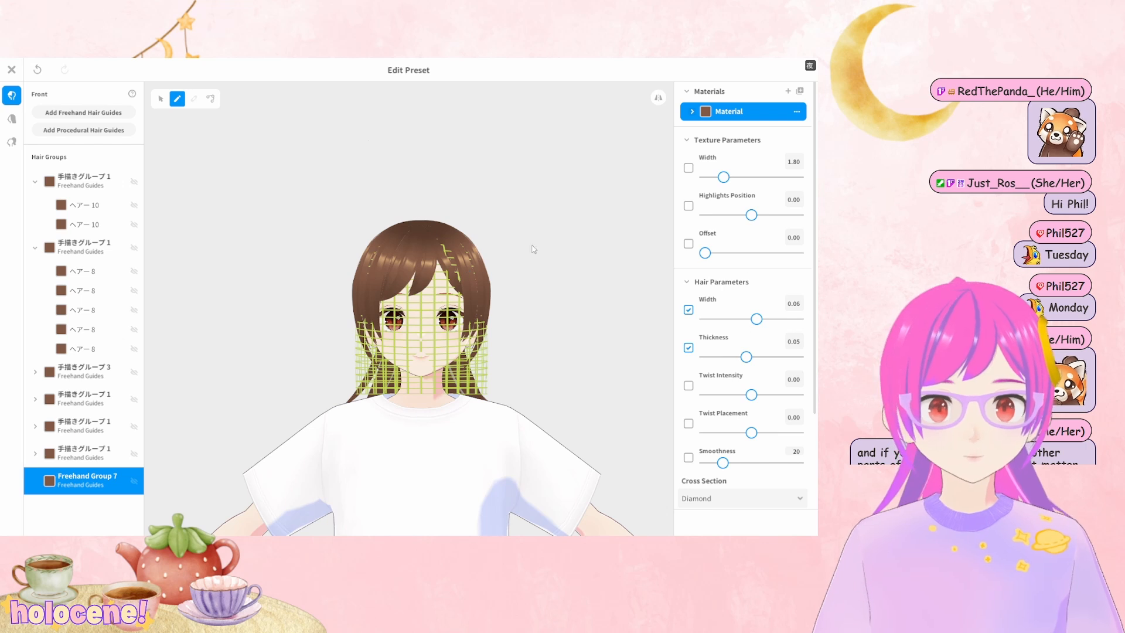
Move the guide cage of Freehand Group 7 sideways so it stands beside the avatar's head
click(160, 99)
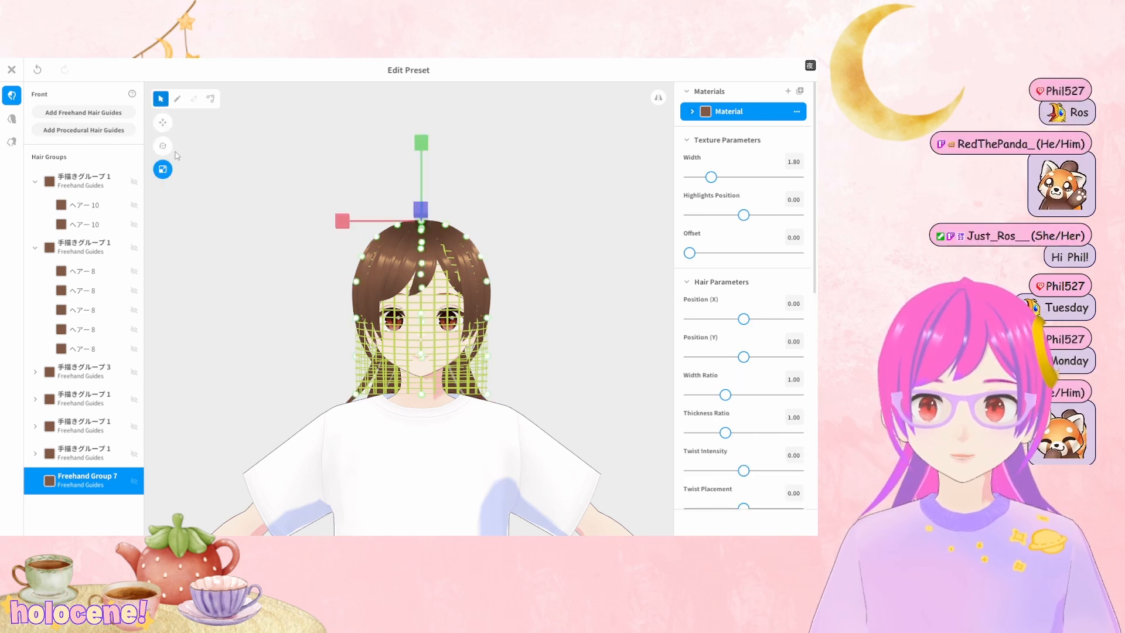
click(163, 123)
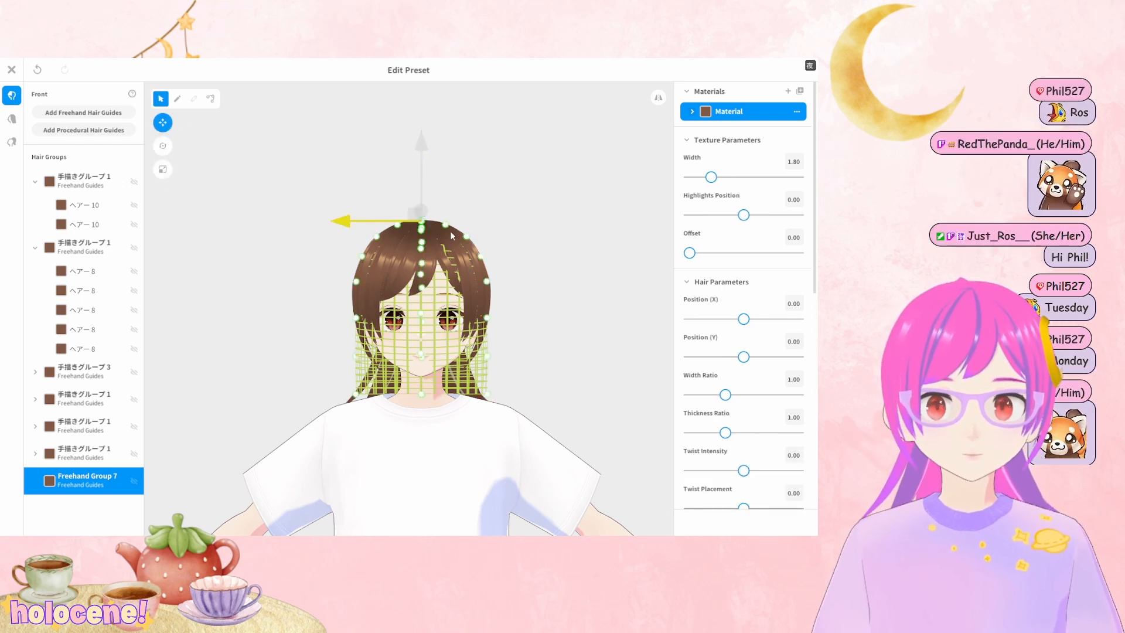
drag(452, 235, 592, 234)
scroll(556, 285, up, 2)
middle_drag(599, 277, 557, 285)
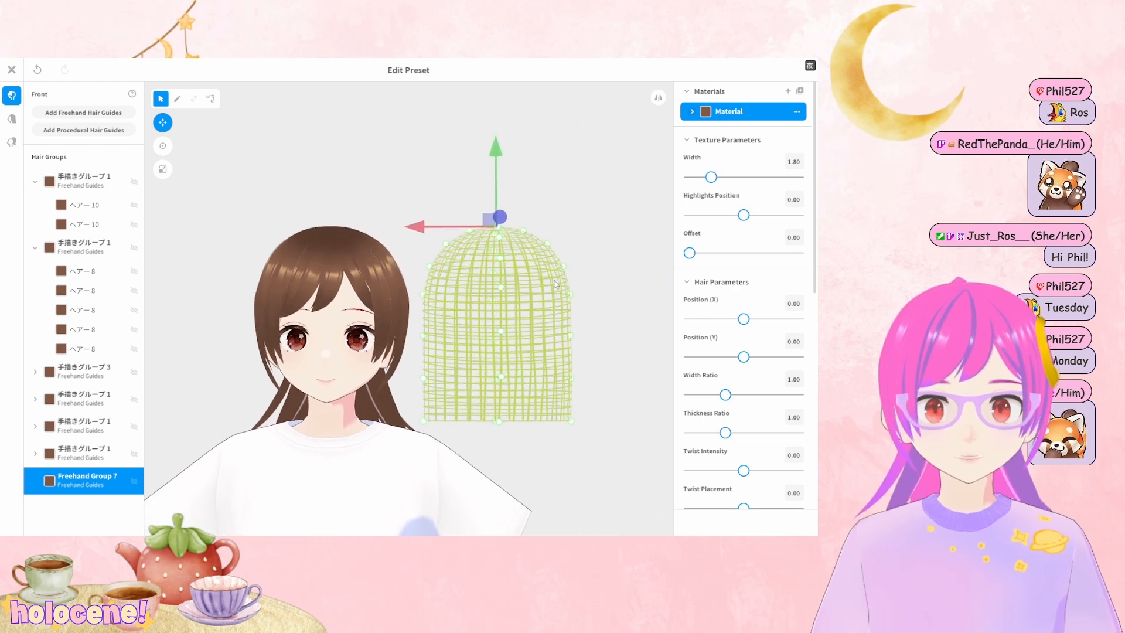
scroll(556, 284, up, 3)
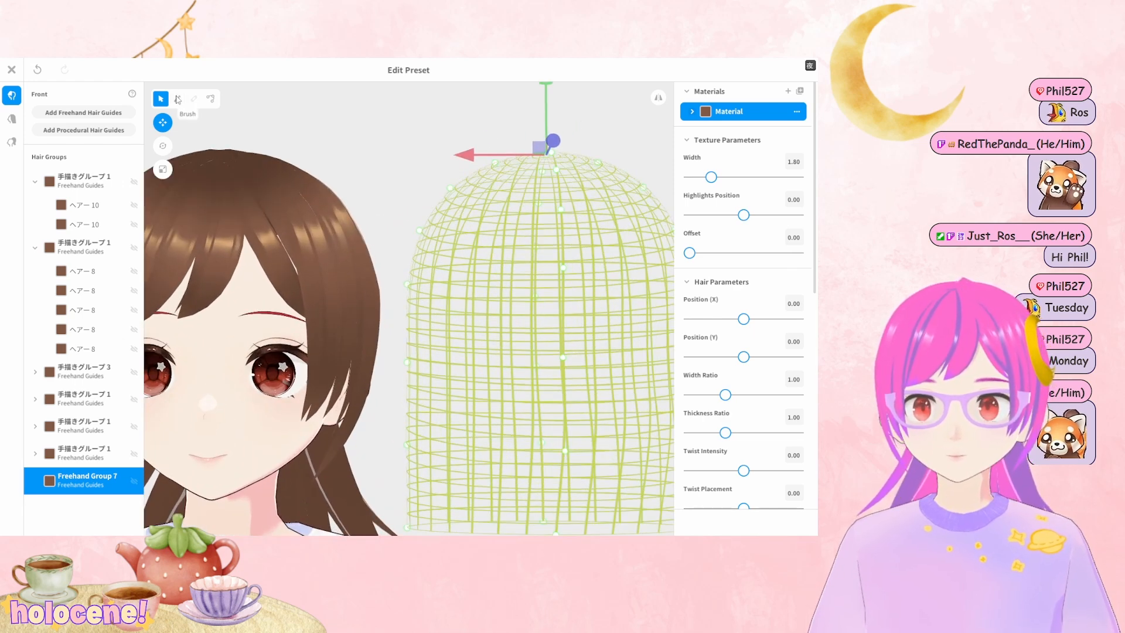
Brush a tapered strand down the upper part of the new guide, using the Diamond cross section and Fluffy curve
click(178, 99)
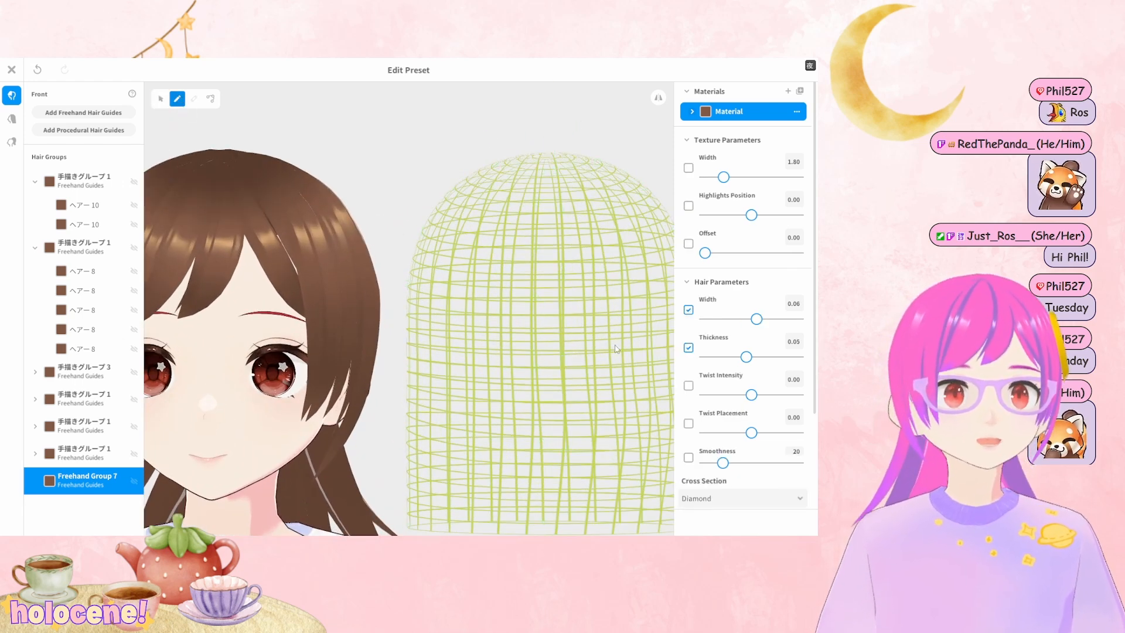
click(692, 111)
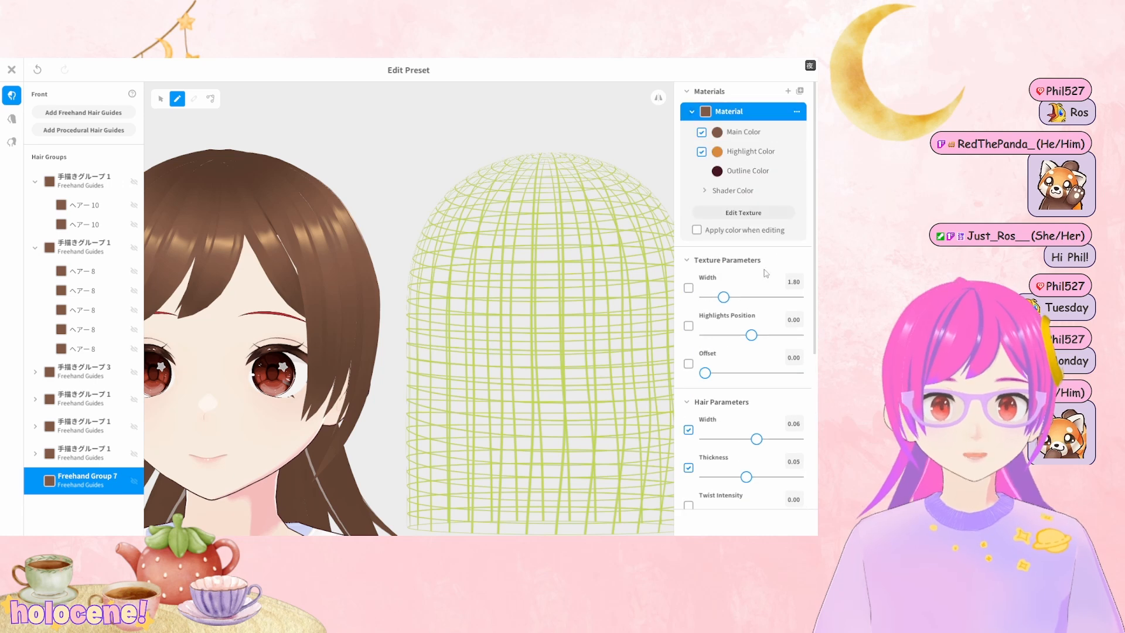
scroll(764, 270, down, 2)
scroll(764, 271, down, 2)
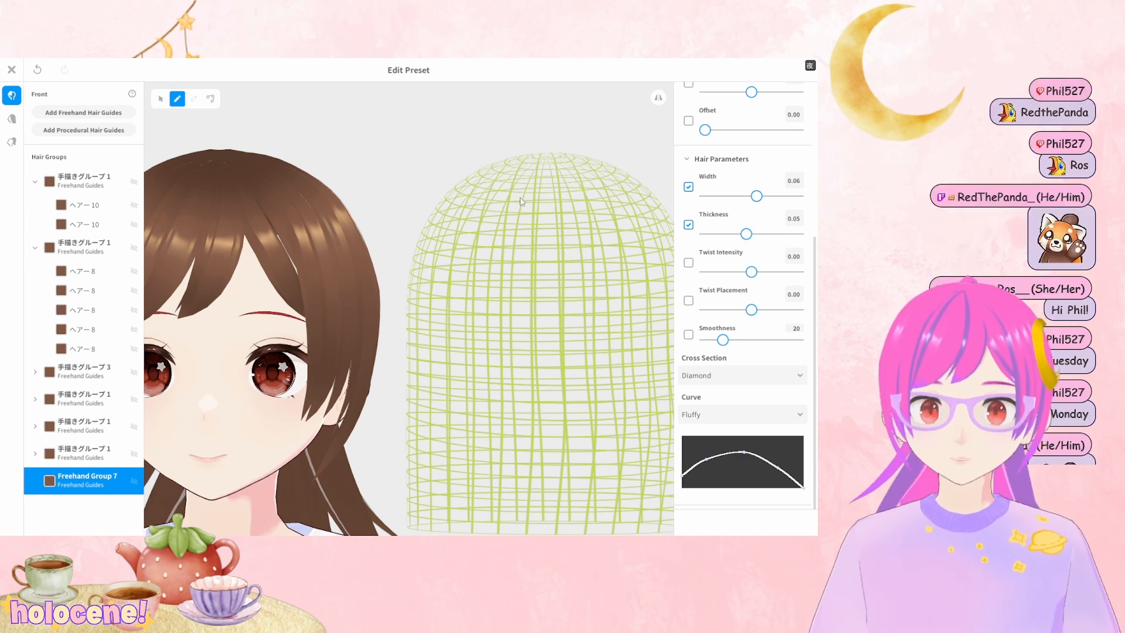
mouse_move(526, 189)
mouse_down()
mouse_move(494, 280)
mouse_move(497, 375)
mouse_up()
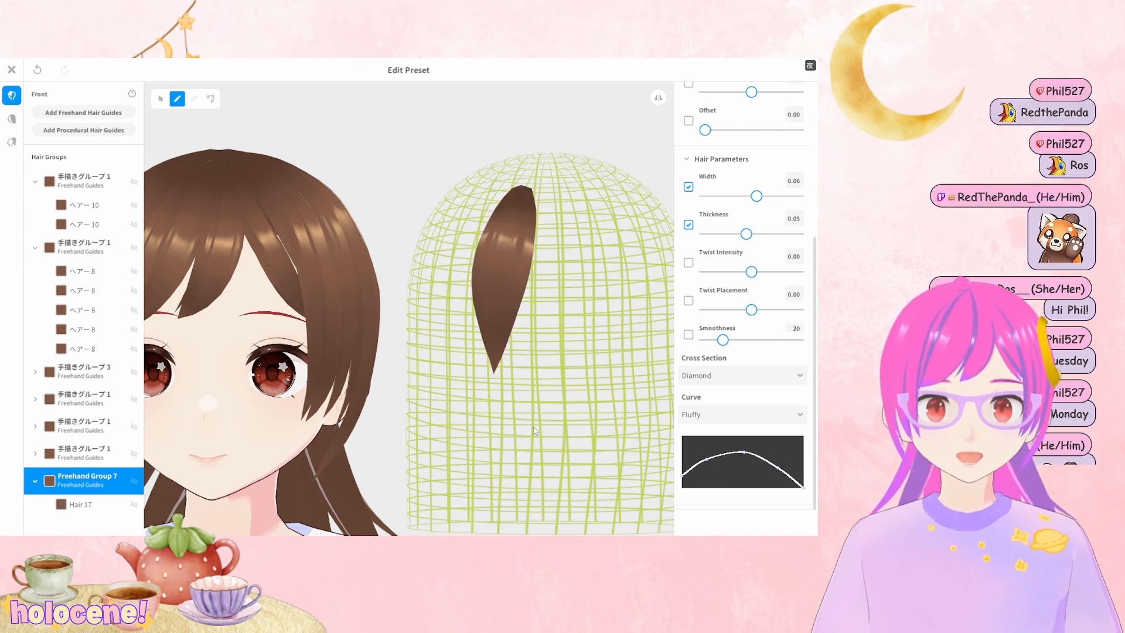
right_drag(539, 427, 535, 428)
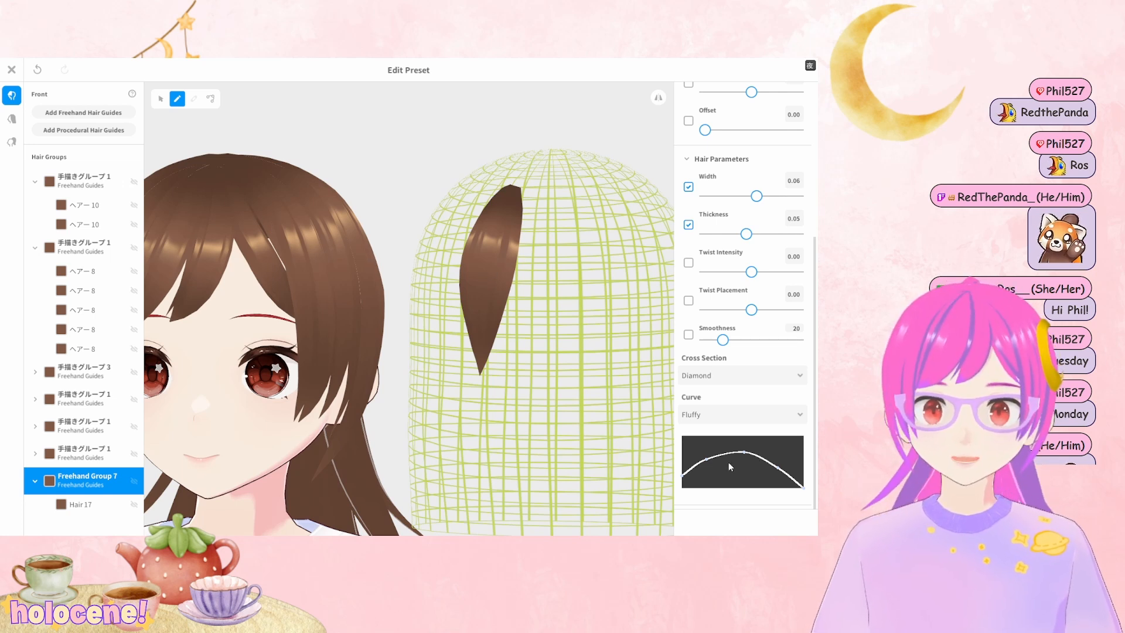
Set the brush's cross section to Flat and draw a second strand beside the first on the guide
click(714, 380)
click(703, 448)
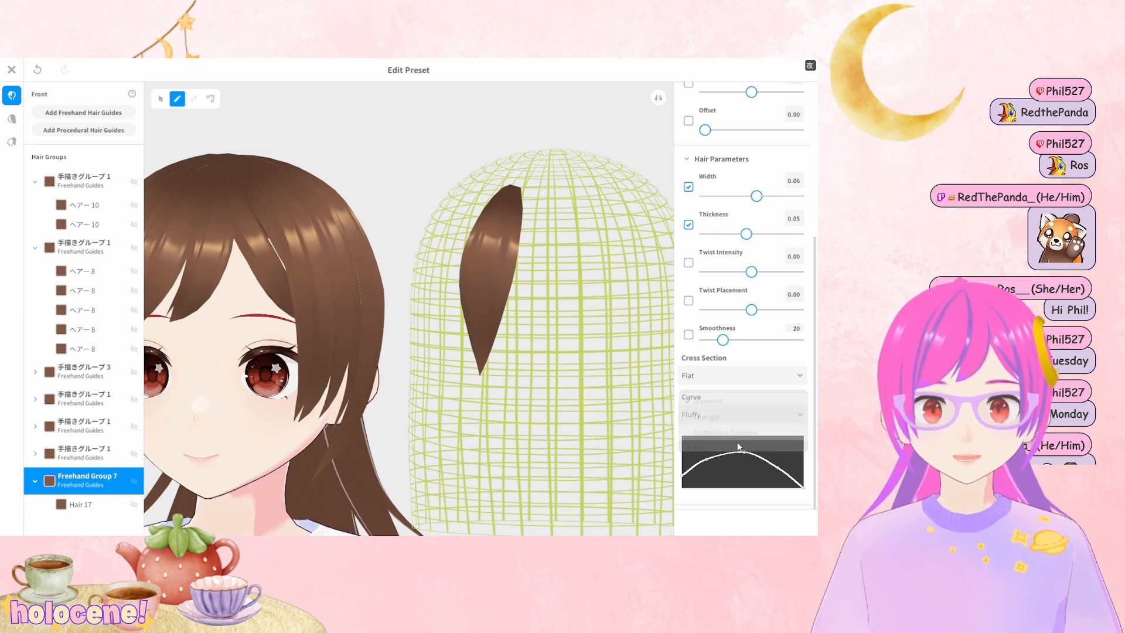
drag(569, 204, 595, 405)
right_drag(618, 409, 592, 334)
Lower the peak of the brush's shape curve and draw a third, thinner strand beside the other two
right_drag(569, 180, 557, 173)
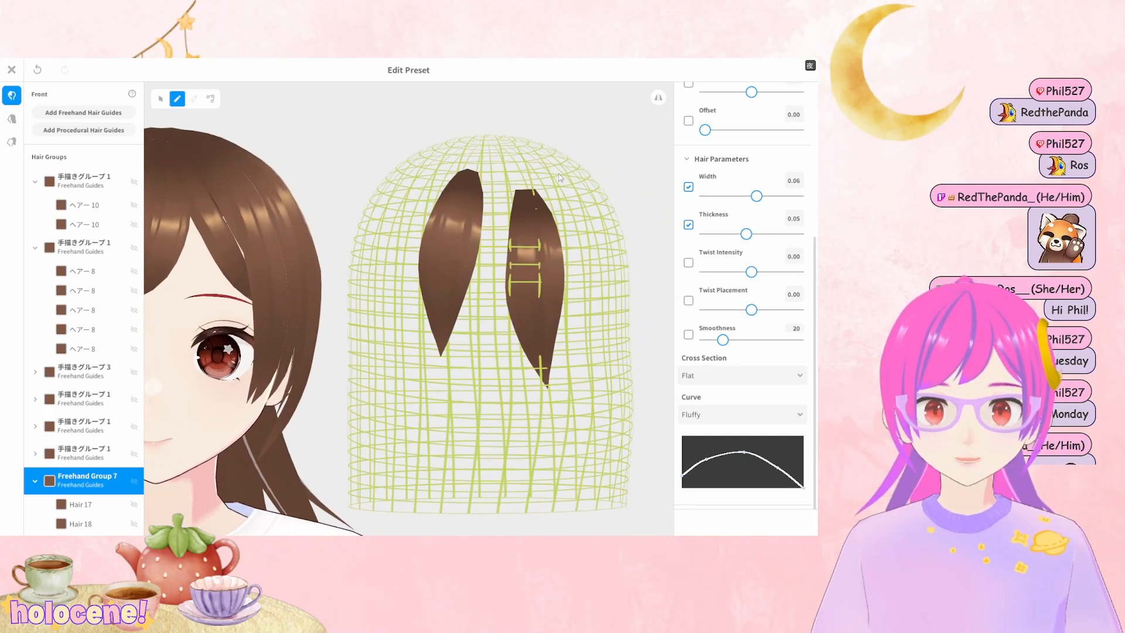
right_drag(593, 242, 583, 251)
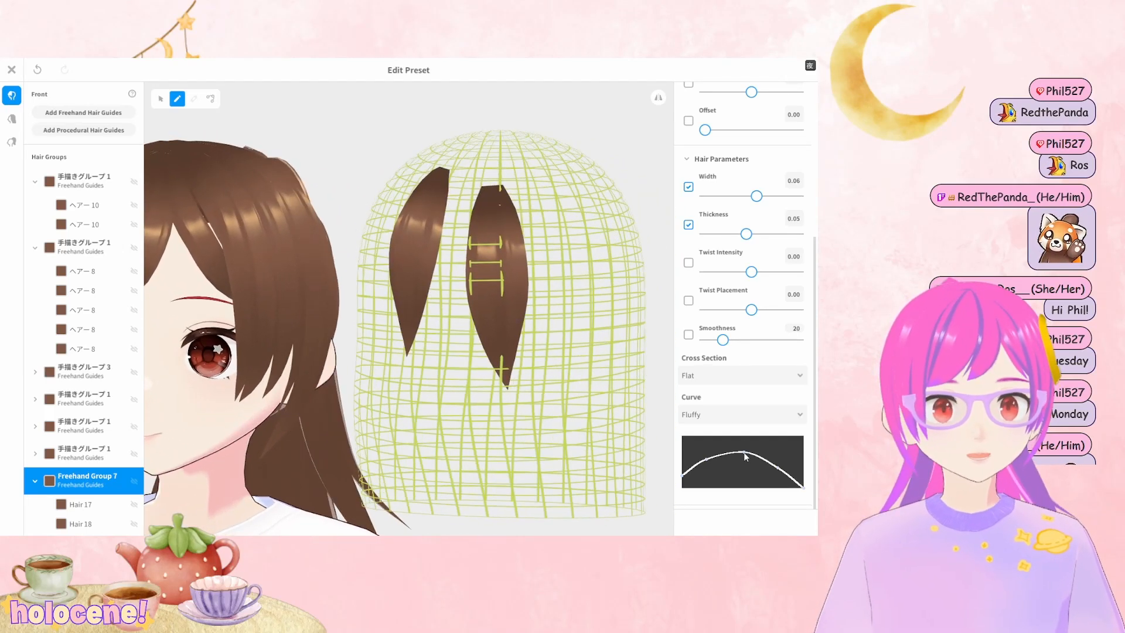
mouse_move(745, 452)
mouse_down()
mouse_move(773, 470)
mouse_move(711, 468)
mouse_move(744, 470)
mouse_up()
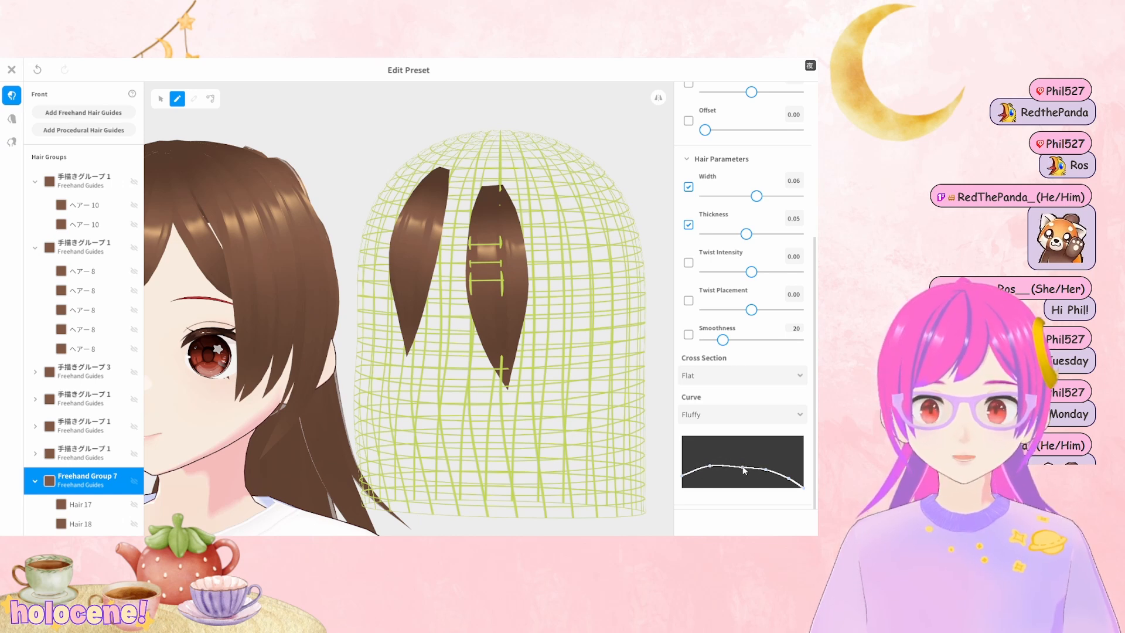
drag(547, 217, 593, 411)
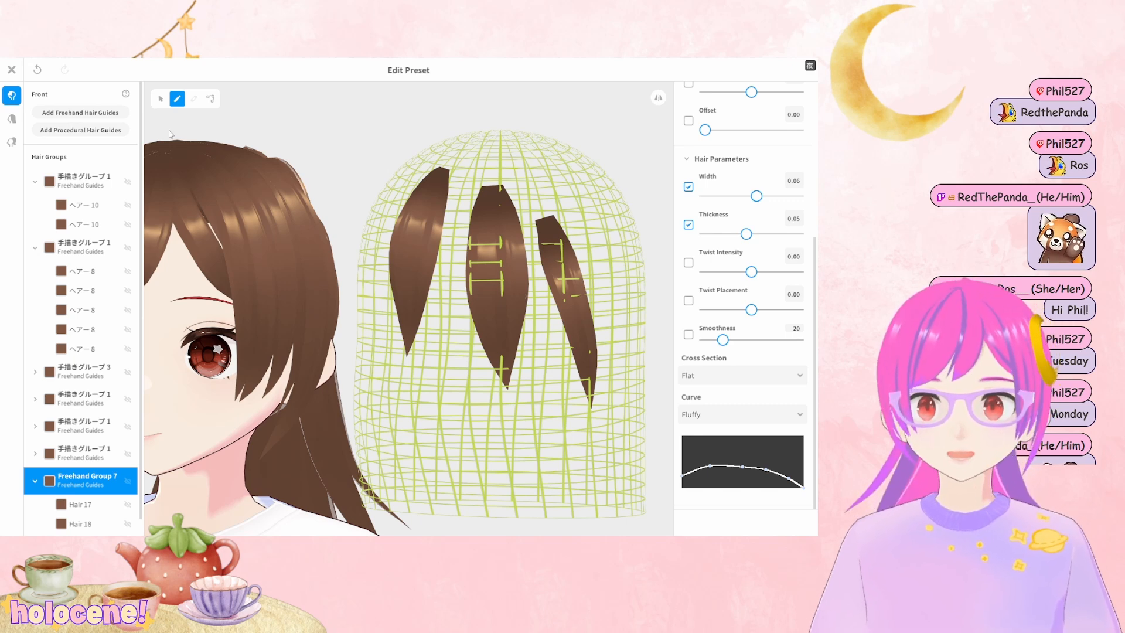
Select the middle strand on the new guide and adjust its width to 0.06
click(161, 99)
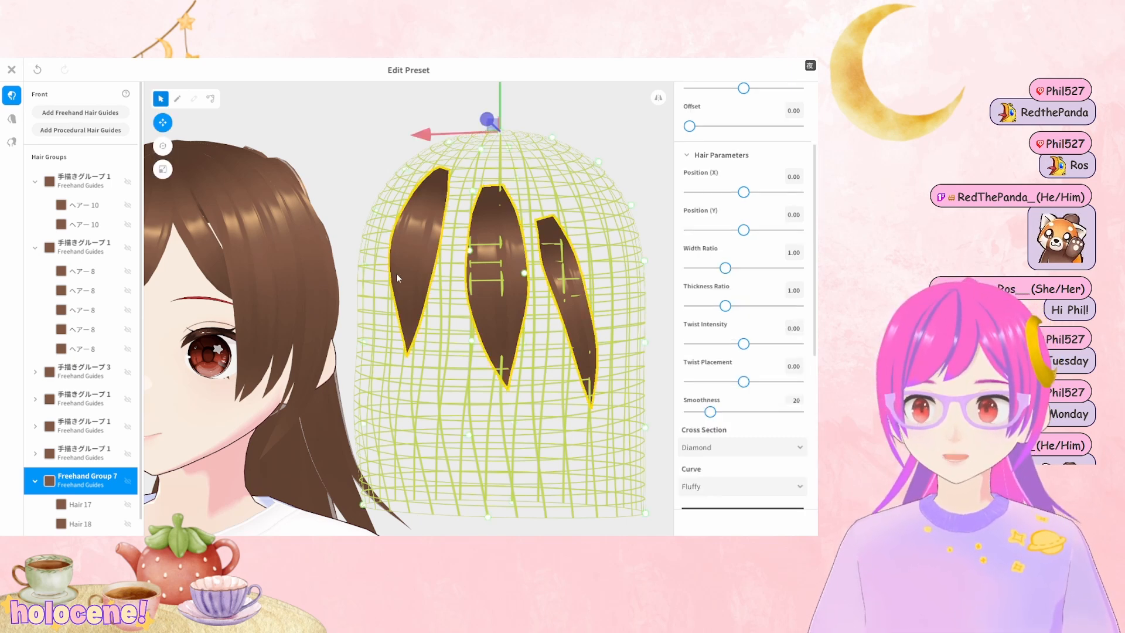
click(510, 288)
mouse_move(754, 272)
mouse_down()
mouse_move(700, 272)
mouse_move(805, 267)
mouse_move(759, 267)
mouse_up()
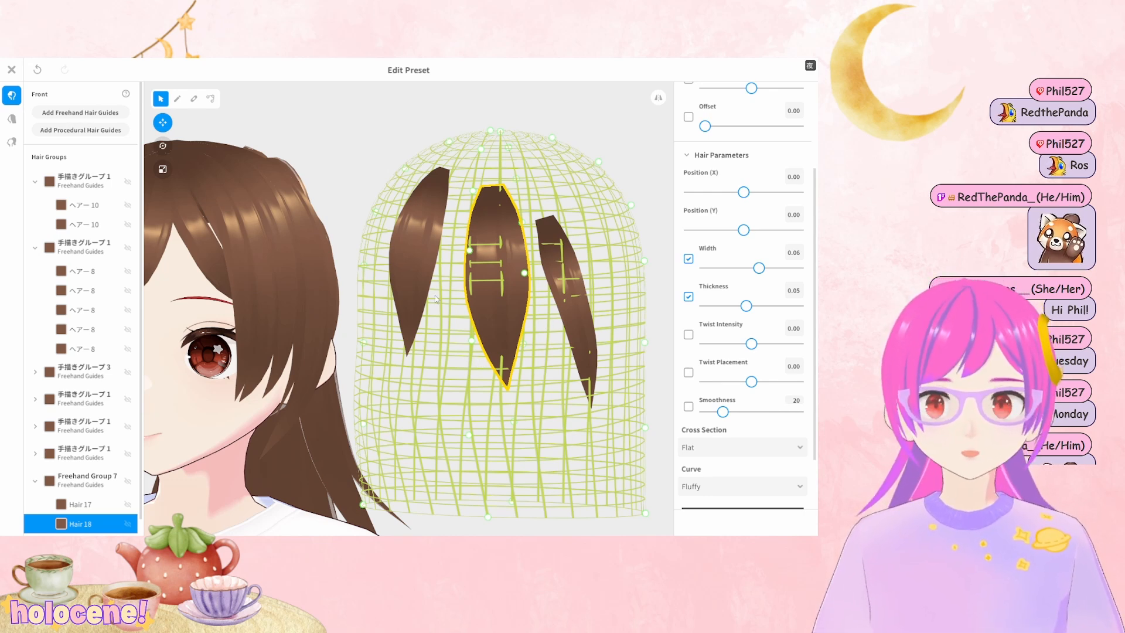
Hide Freehand Group 7 and deselect its strand so only the avatar's original hairstyle is shown
right_drag(435, 298, 486, 301)
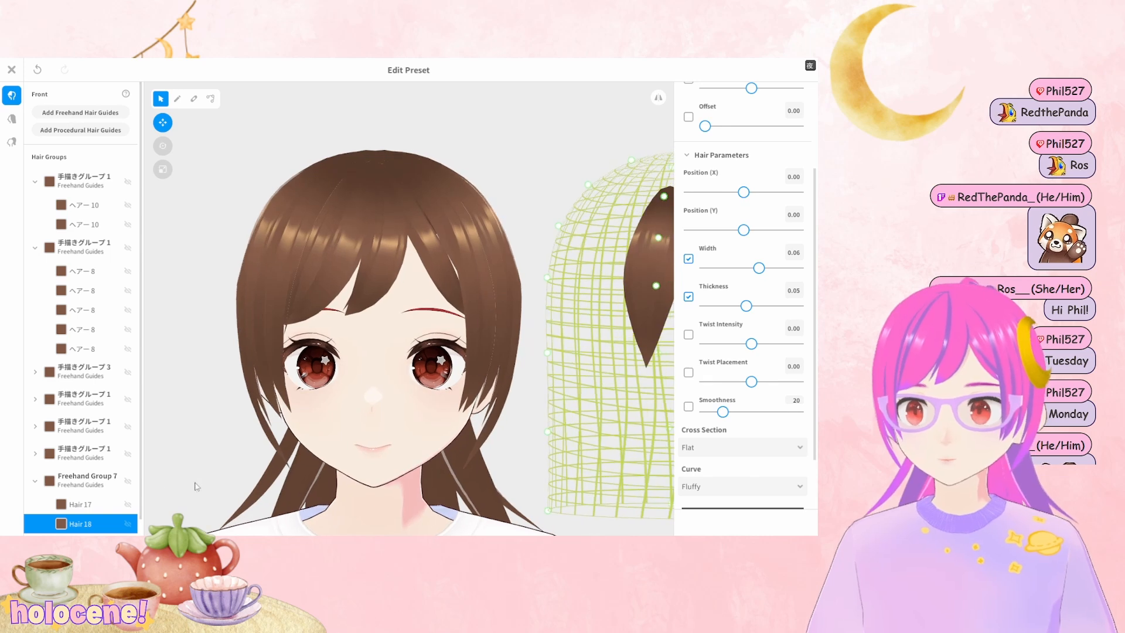
click(127, 481)
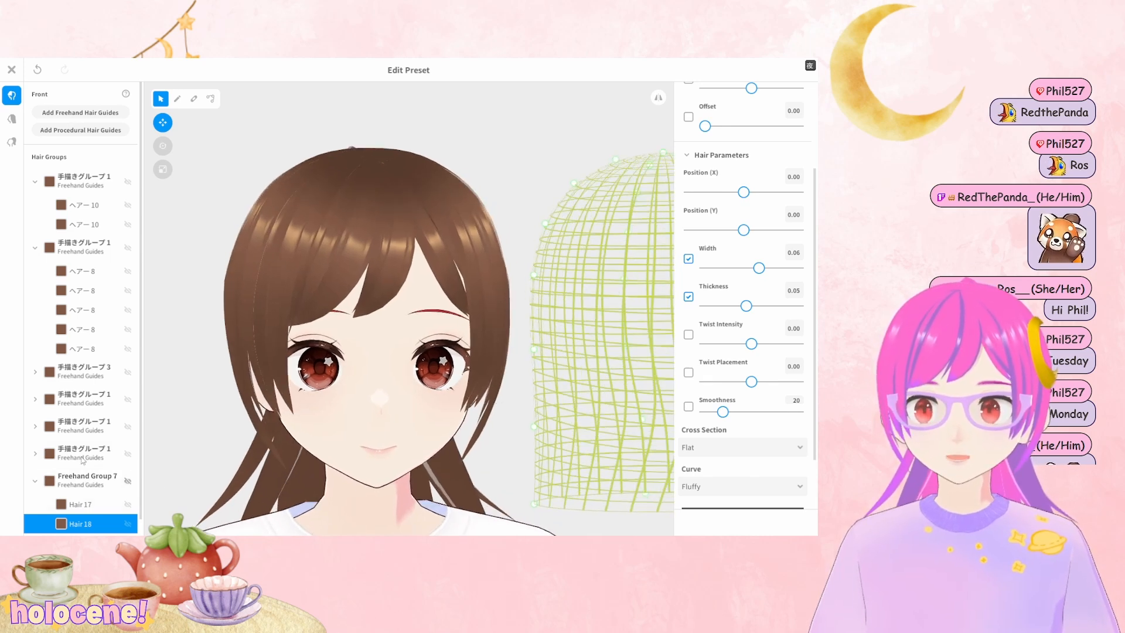
click(477, 233)
click(455, 345)
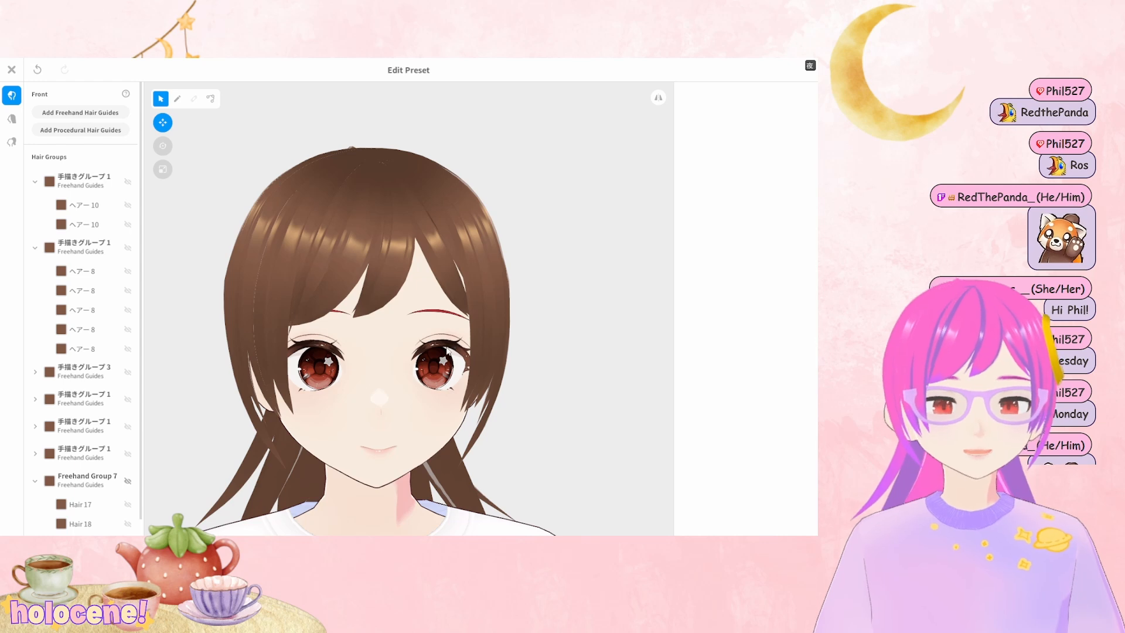
Select the bang strand at the centre of the forehead and reduce its width to 0.03
scroll(448, 351, up, 5)
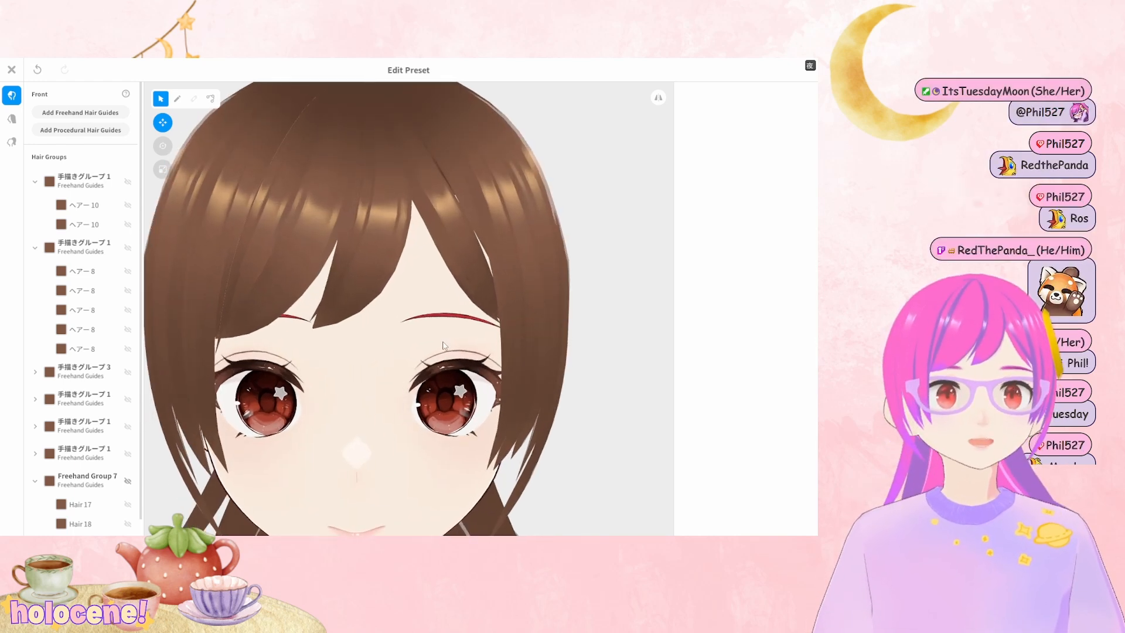
middle_drag(429, 286, 439, 290)
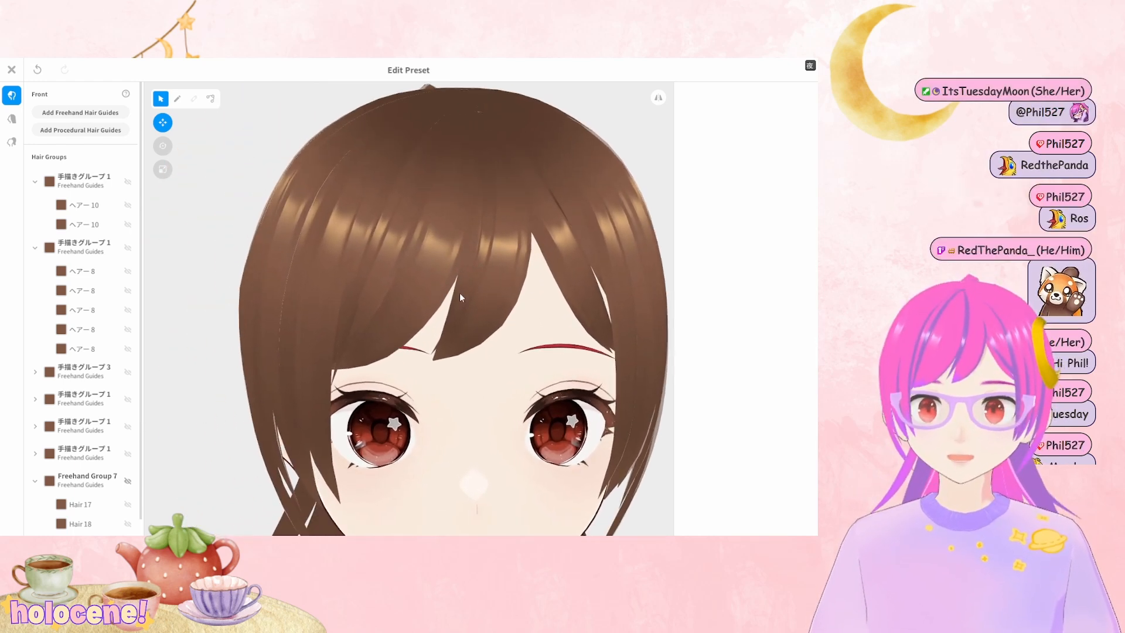
click(210, 98)
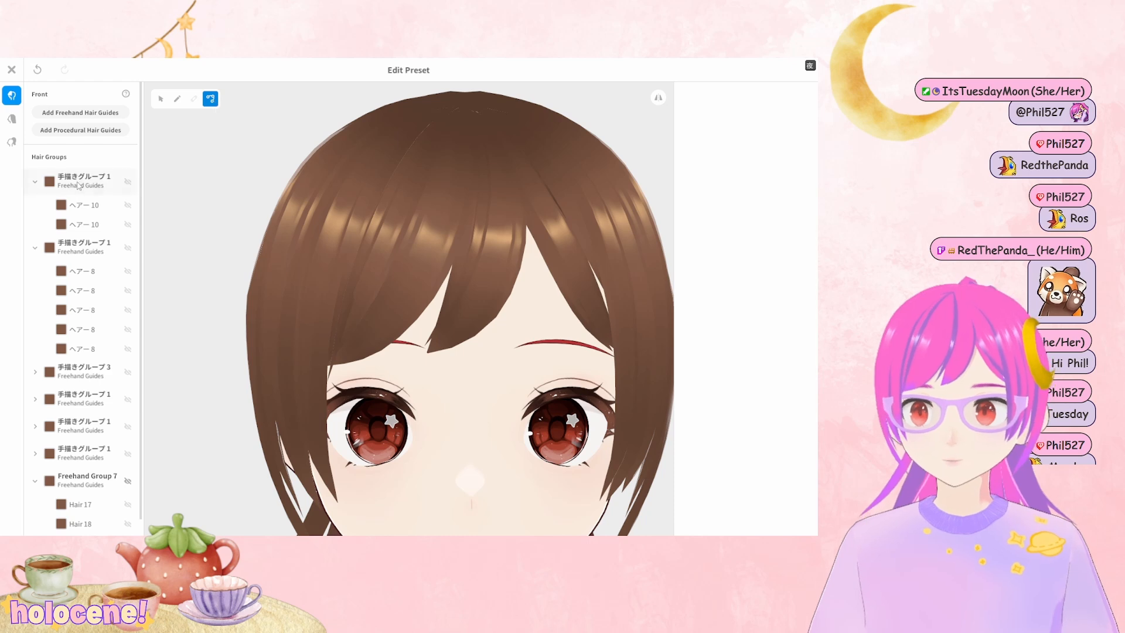
click(79, 187)
click(50, 477)
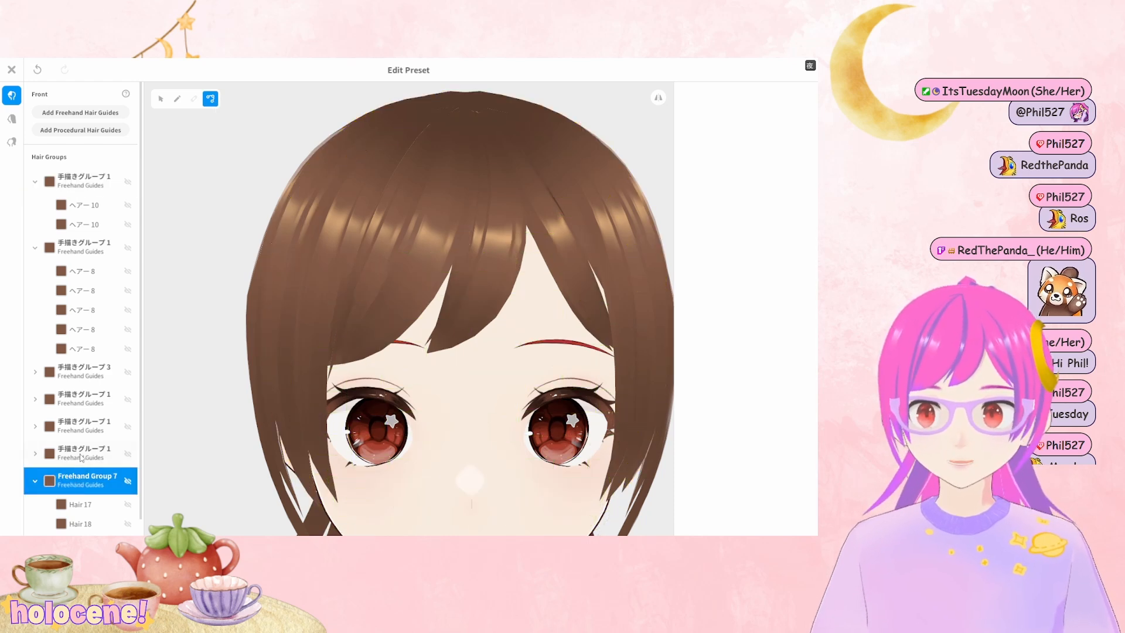
click(82, 457)
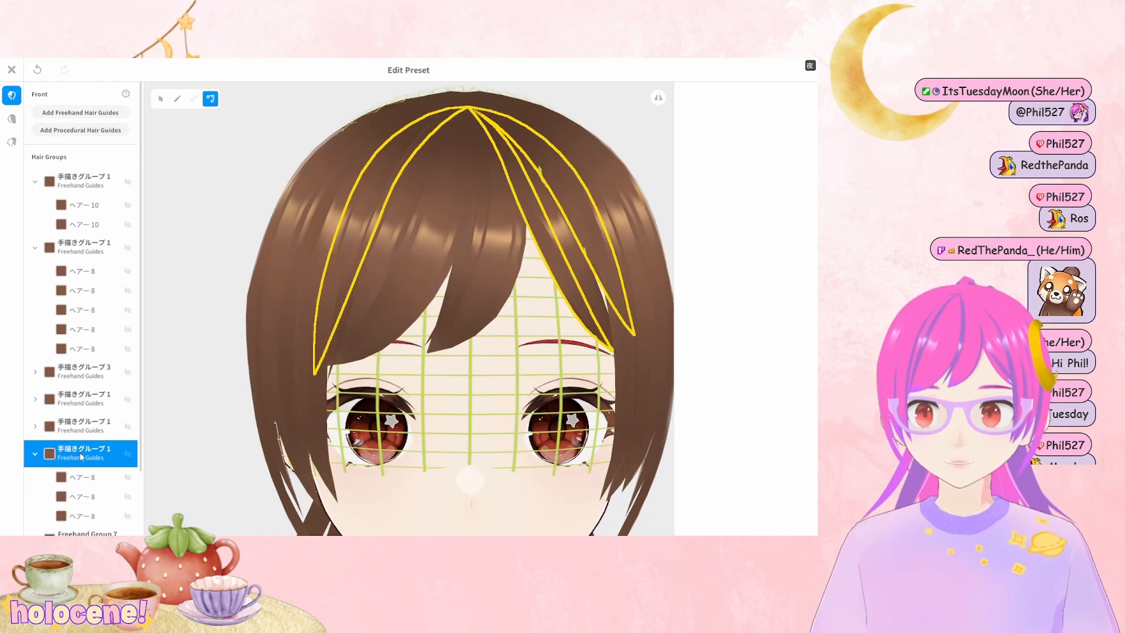
click(544, 245)
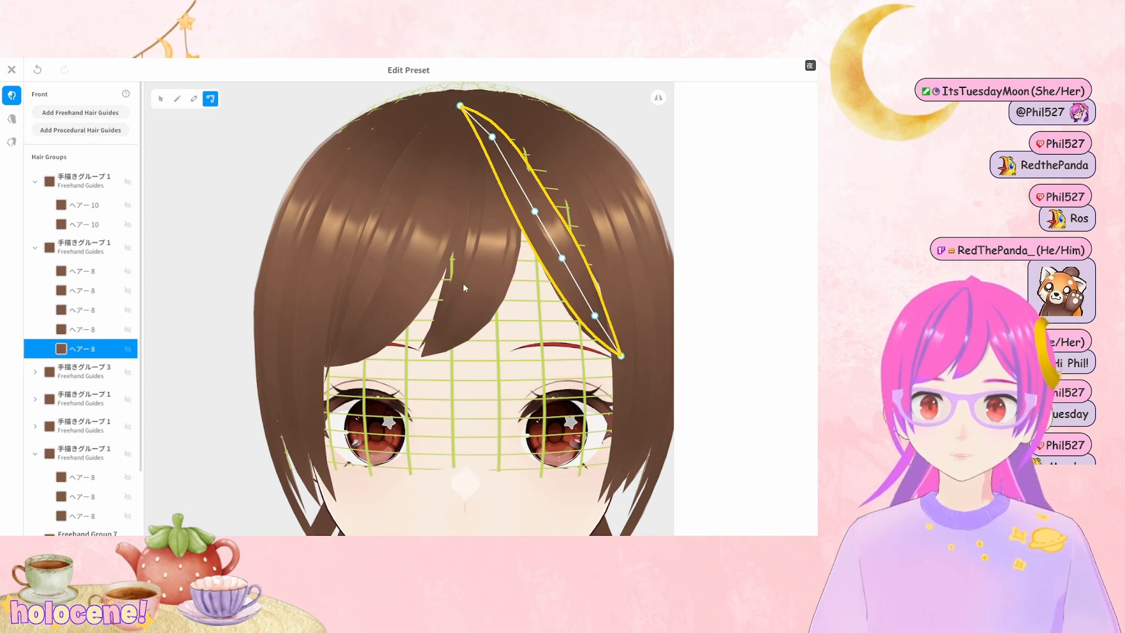
click(485, 294)
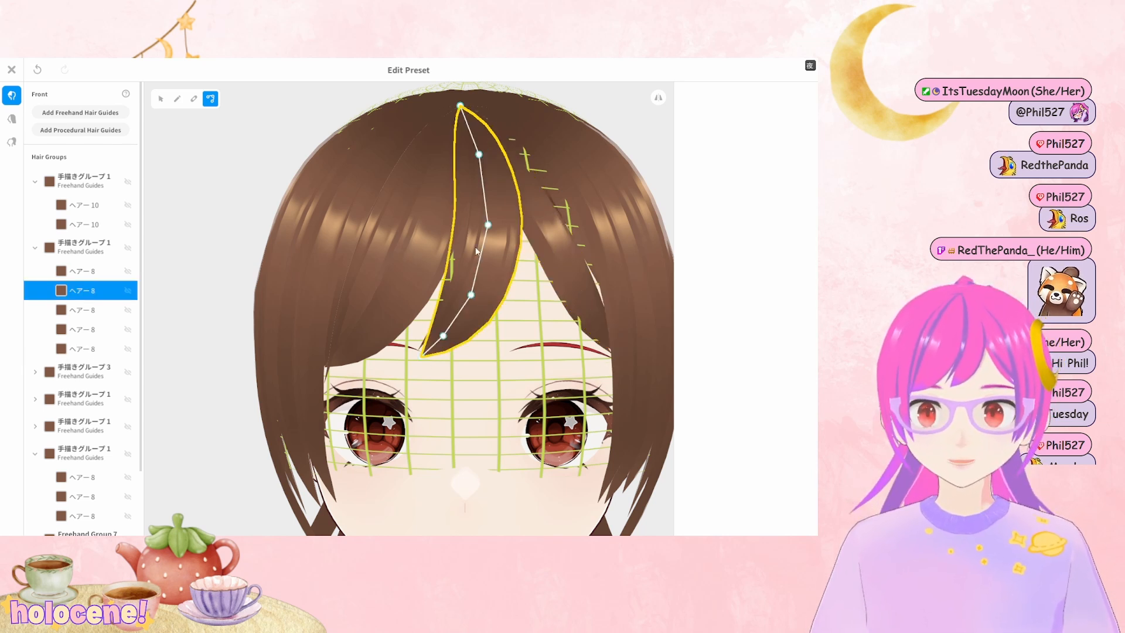
click(160, 100)
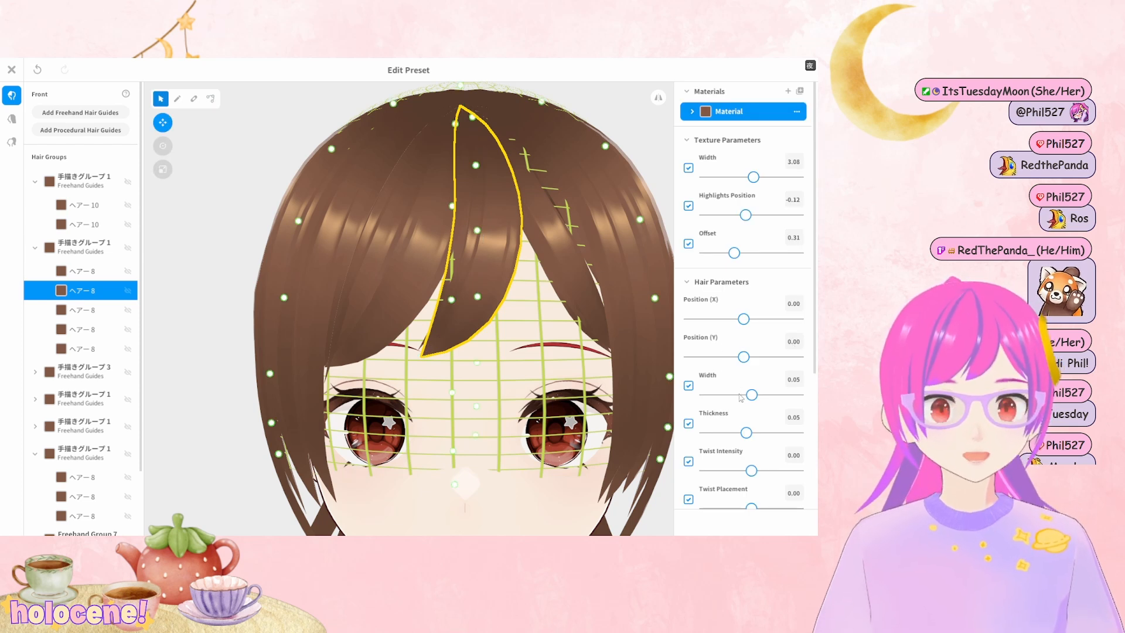
drag(752, 394, 732, 394)
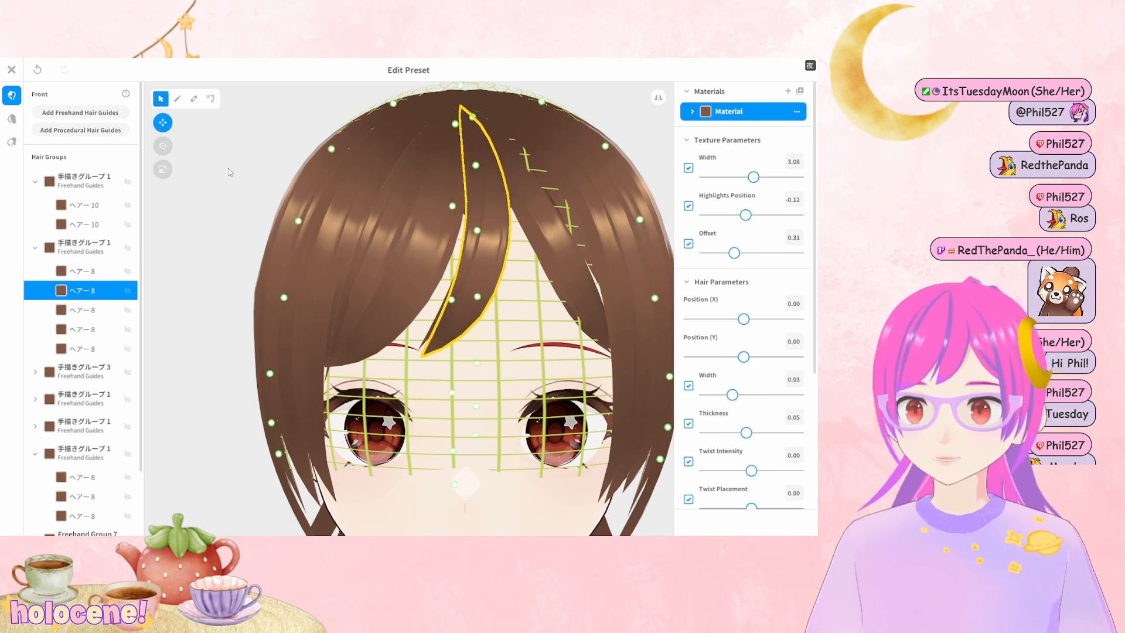
Move the lower control points and tip of the central bang strand so it hangs nearly straight down between the eyes
click(211, 99)
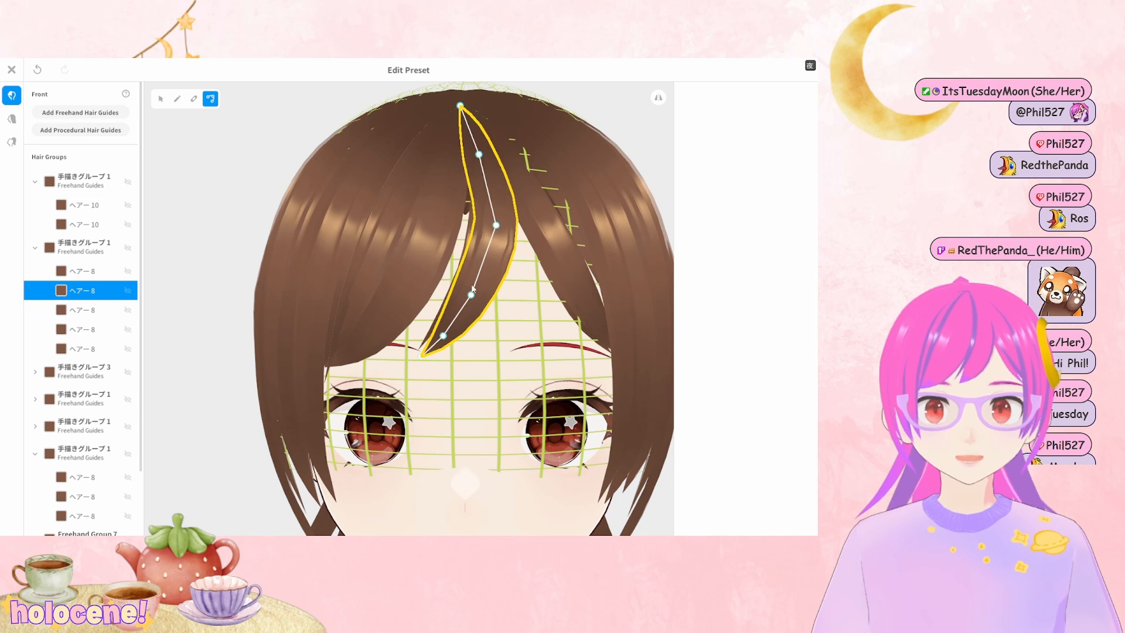
drag(472, 294, 493, 281)
drag(443, 336, 485, 319)
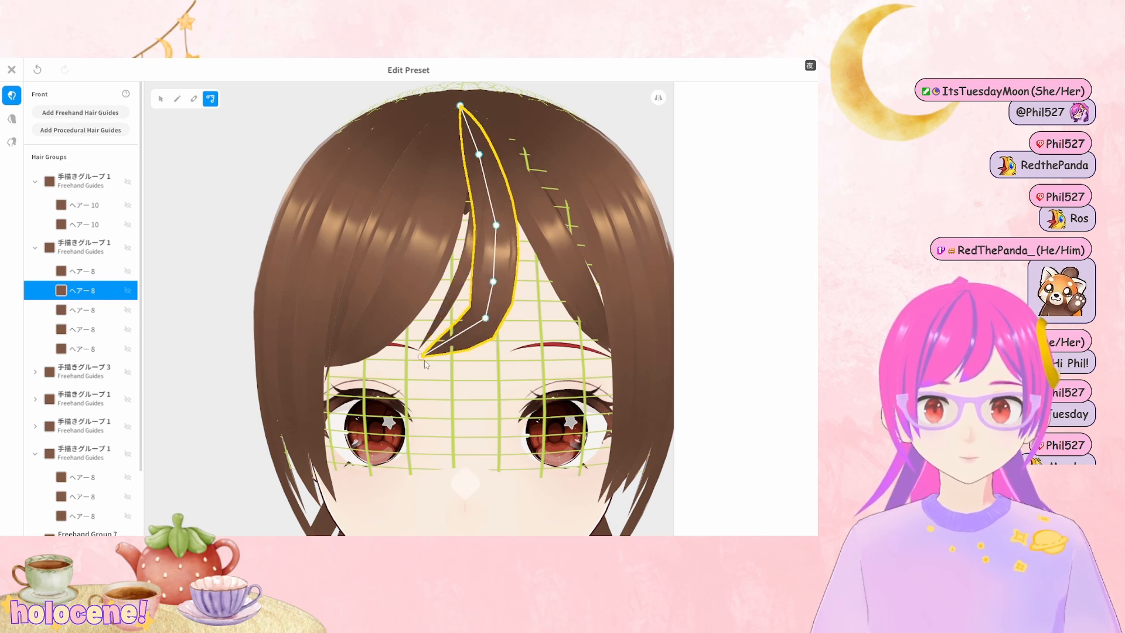
drag(425, 360, 478, 355)
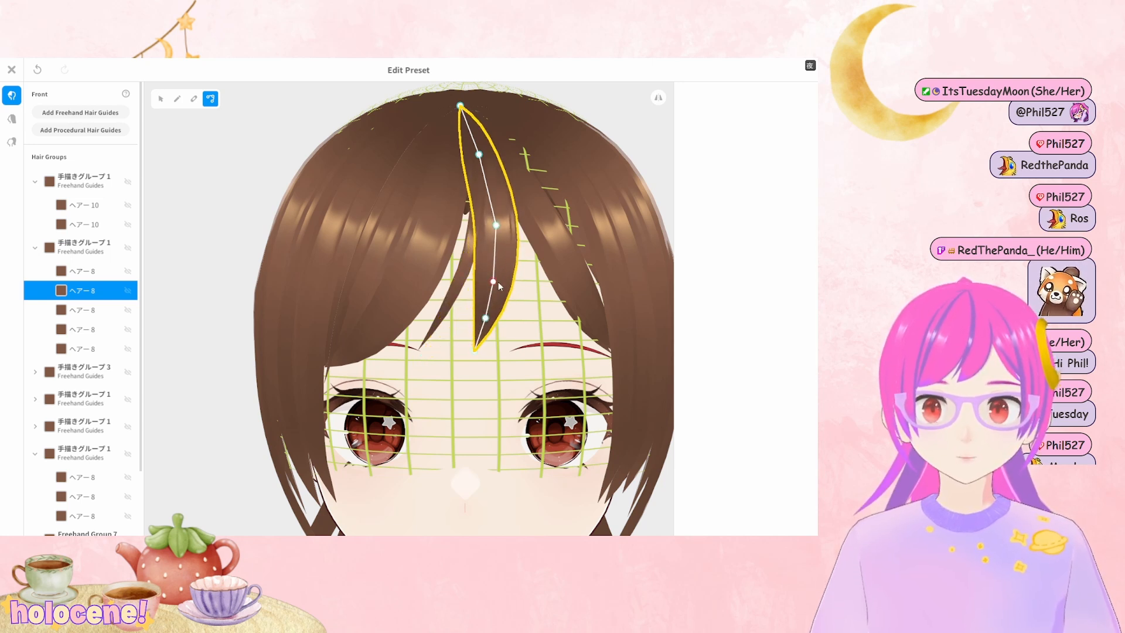
drag(498, 282, 493, 279)
Straighten the thin strand ヘアー 15 by moving its tip and middle control points in beside the central bang
click(468, 251)
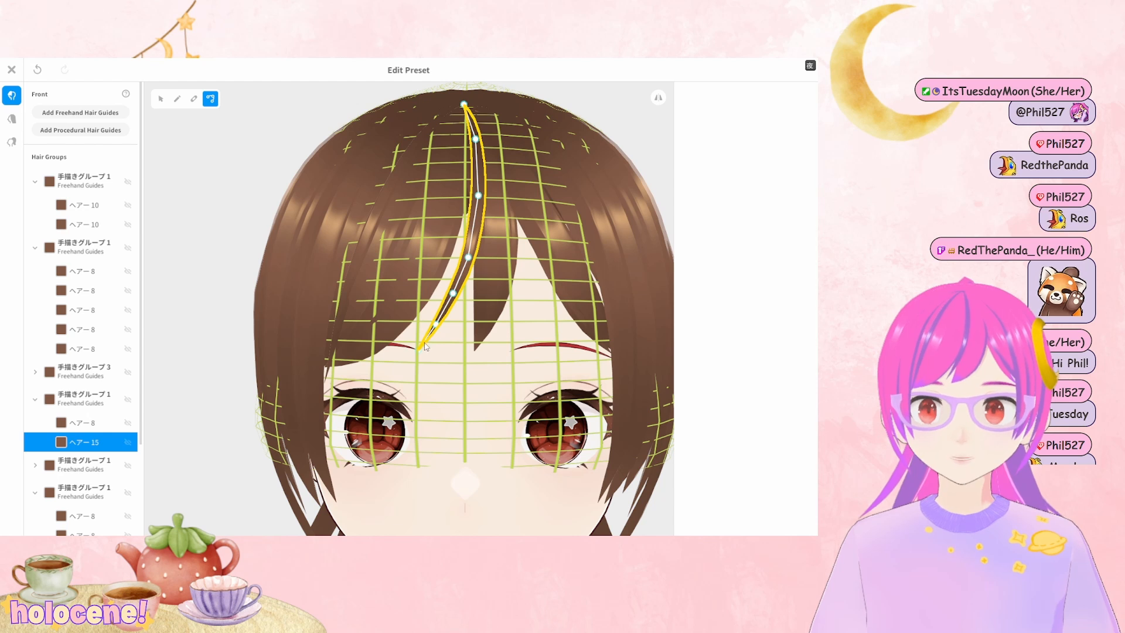
drag(426, 347, 470, 295)
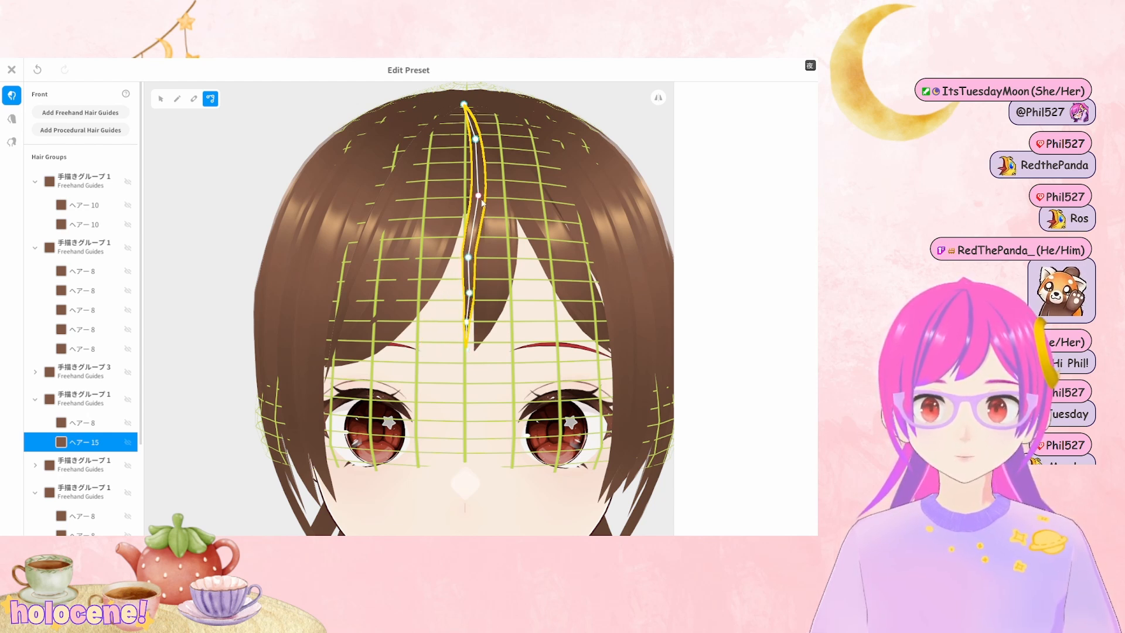
drag(482, 200, 475, 198)
drag(469, 293, 469, 292)
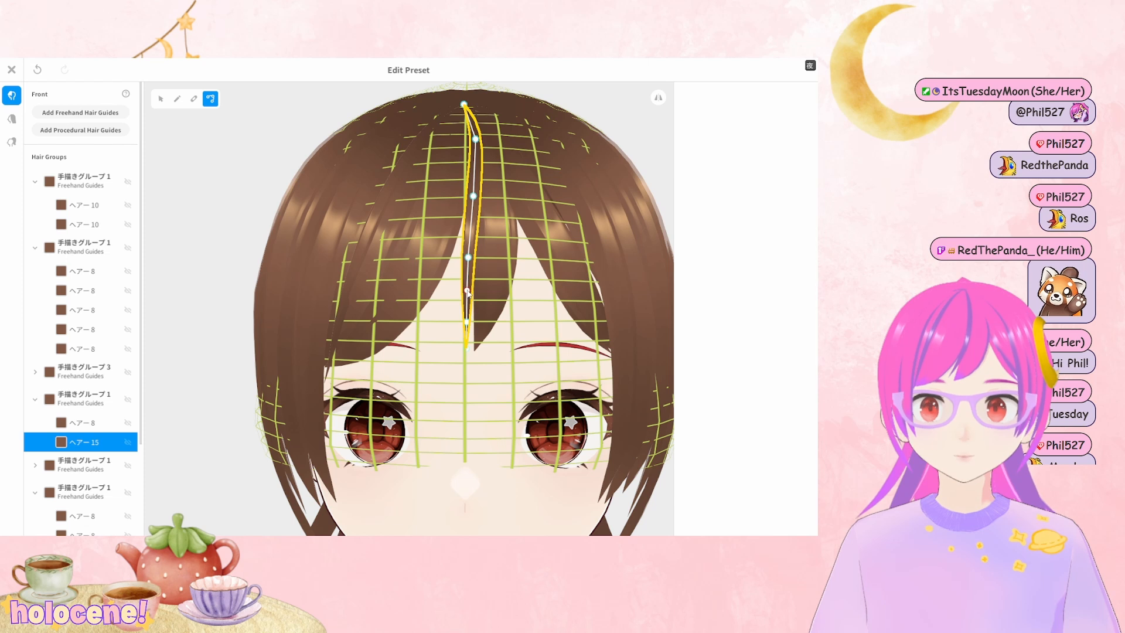
click(574, 233)
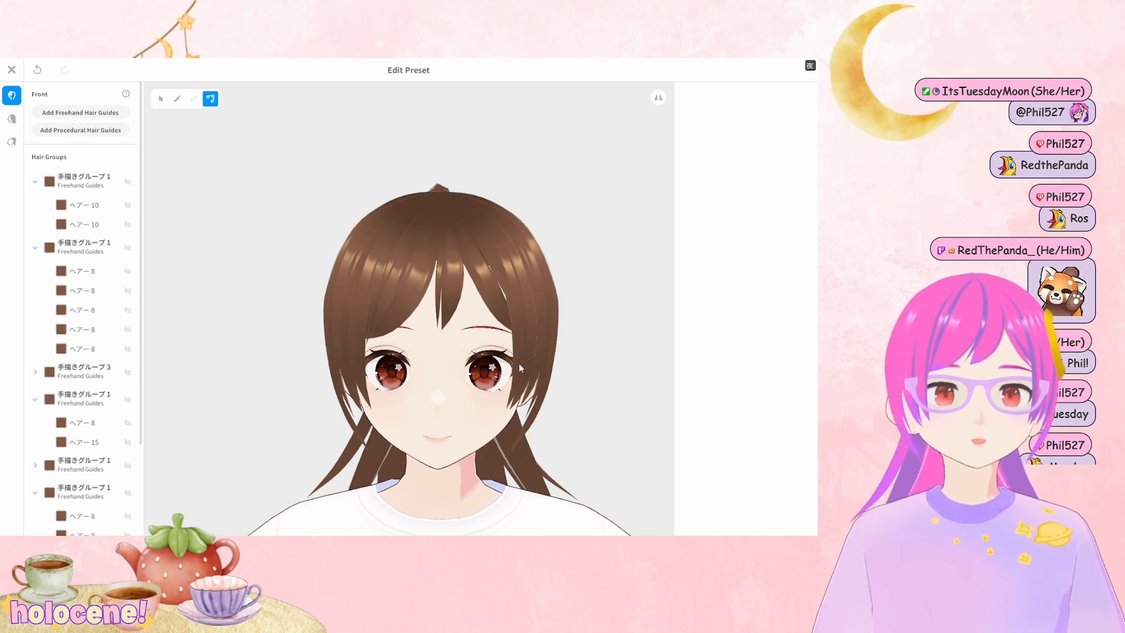
Reshape the thin bang strand over the avatar's left brow so its tip points downward beside the central bang
scroll(507, 375, up, 3)
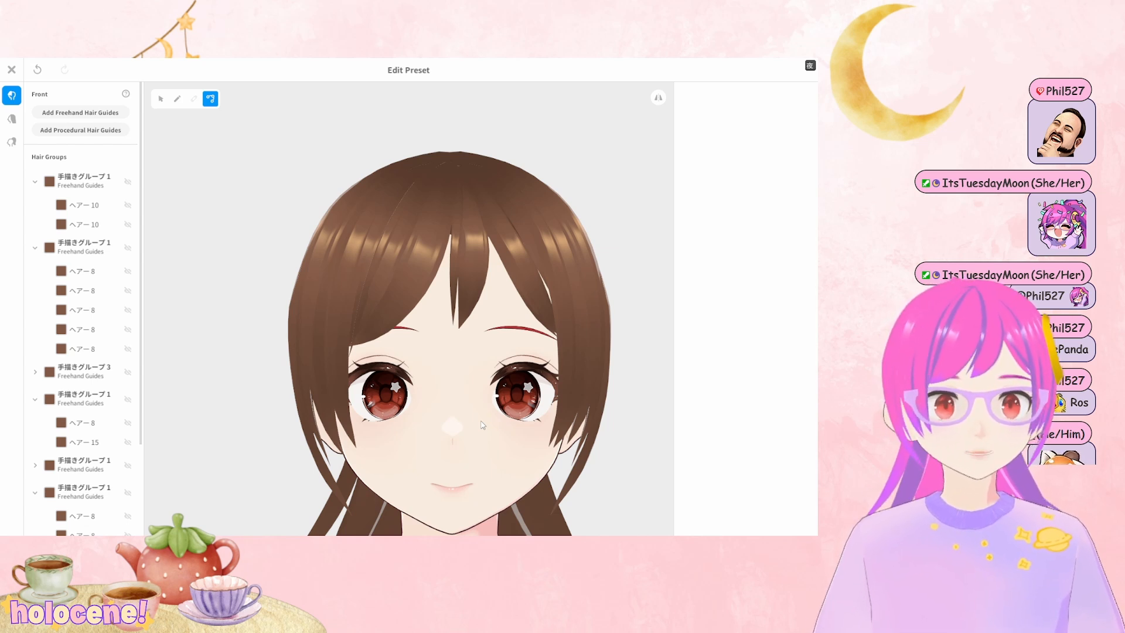
click(529, 276)
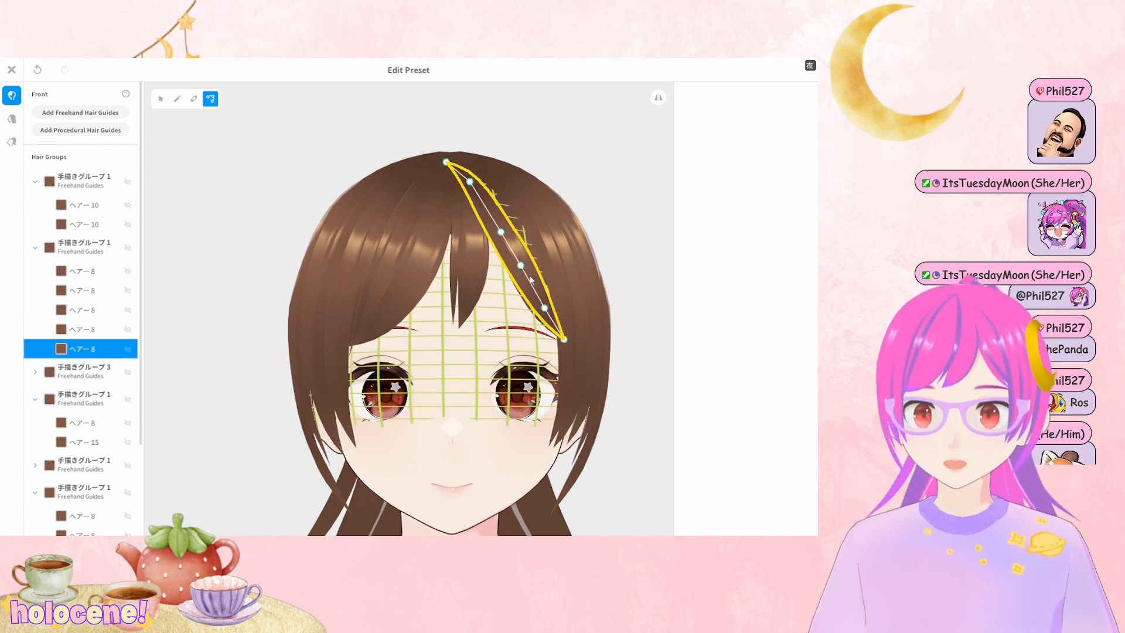
click(535, 314)
drag(556, 337, 502, 261)
drag(494, 328, 504, 319)
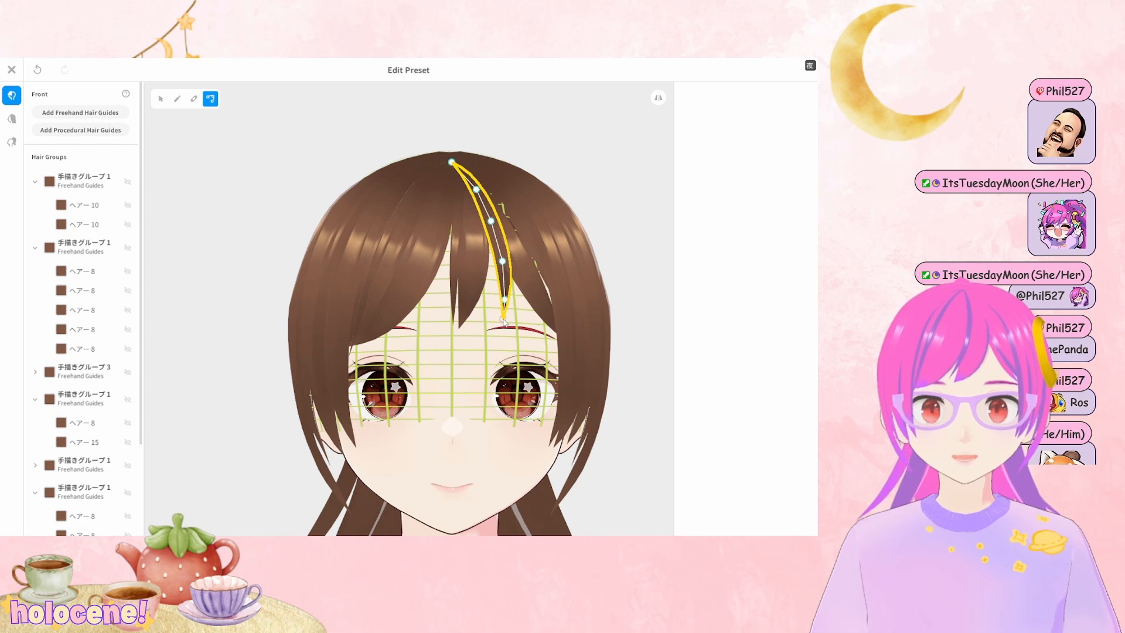
Select the second hair group and pull its guide mesh slightly forward at the forehead in side view
click(656, 362)
right_drag(656, 361, 674, 361)
right_drag(562, 367, 602, 367)
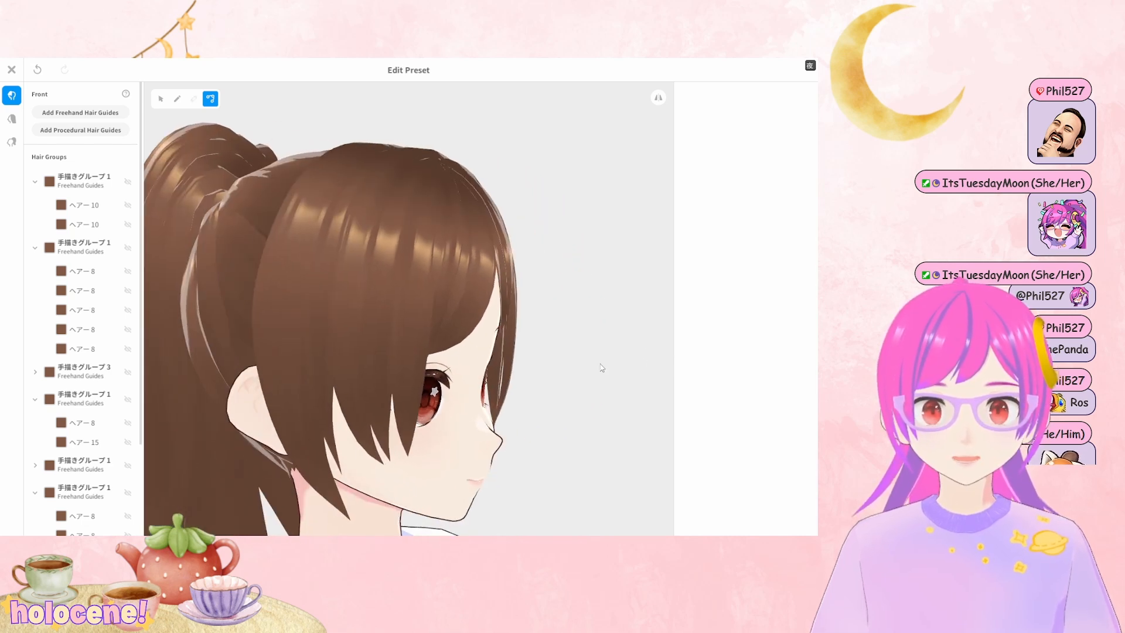
click(413, 231)
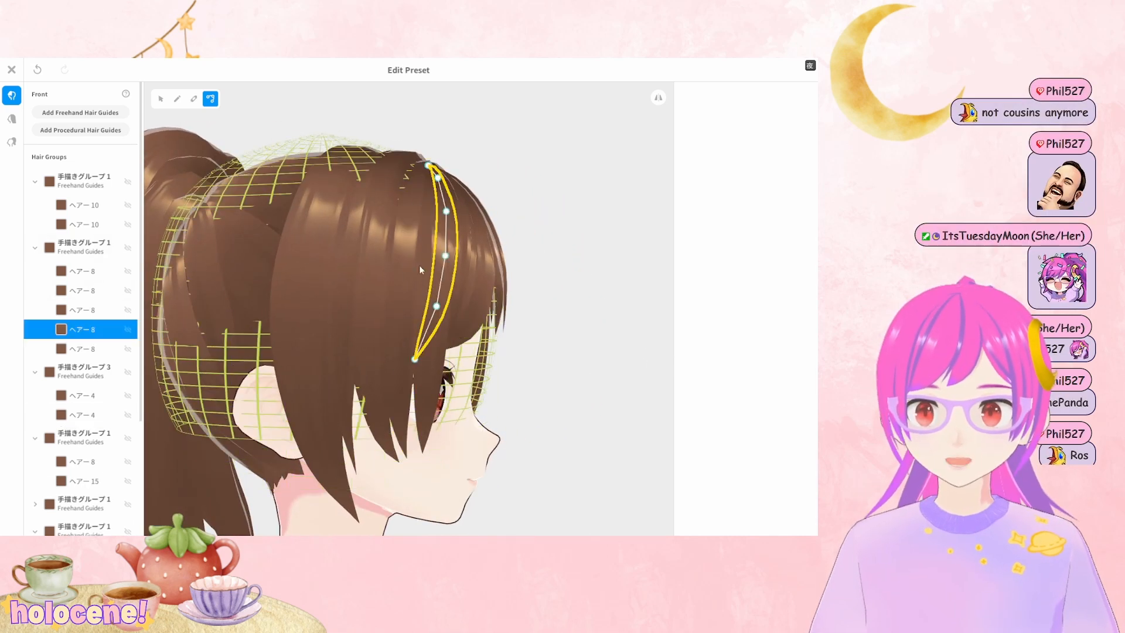
click(92, 245)
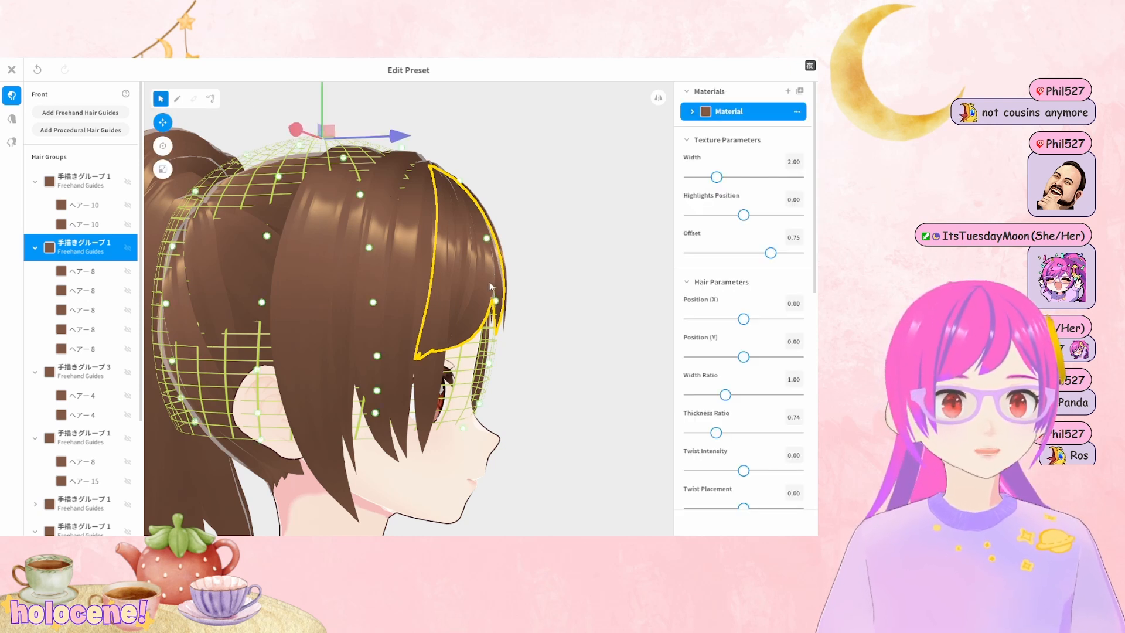
drag(498, 306, 507, 302)
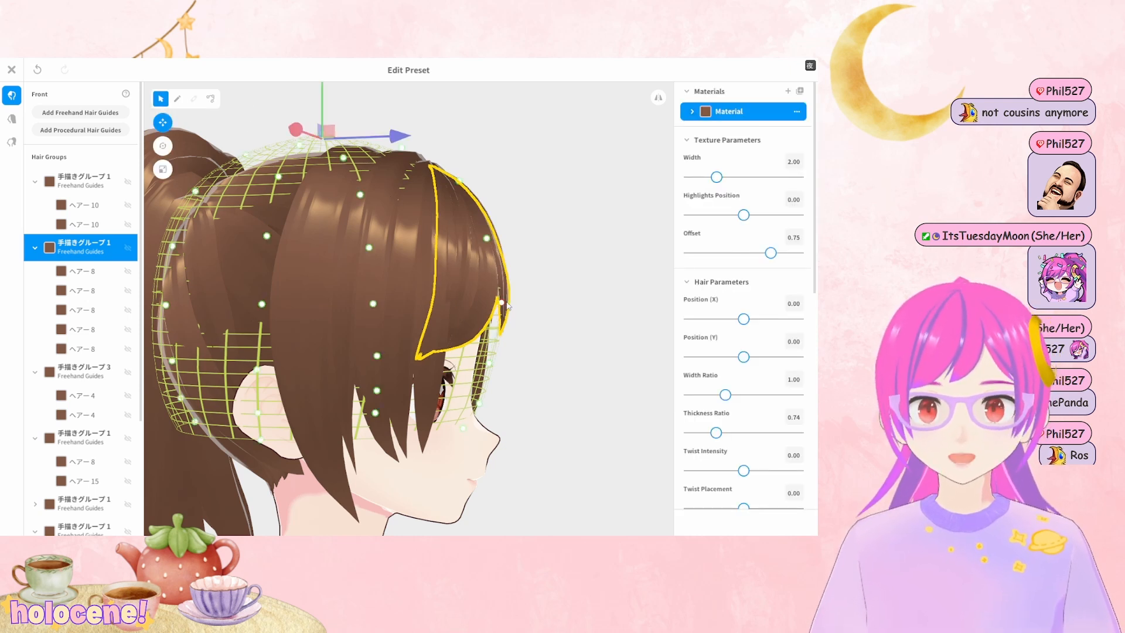
drag(596, 227, 561, 287)
Shift the upper and middle control points of the avatar's left bang strand toward the face to cover the gap beneath the parting
click(536, 257)
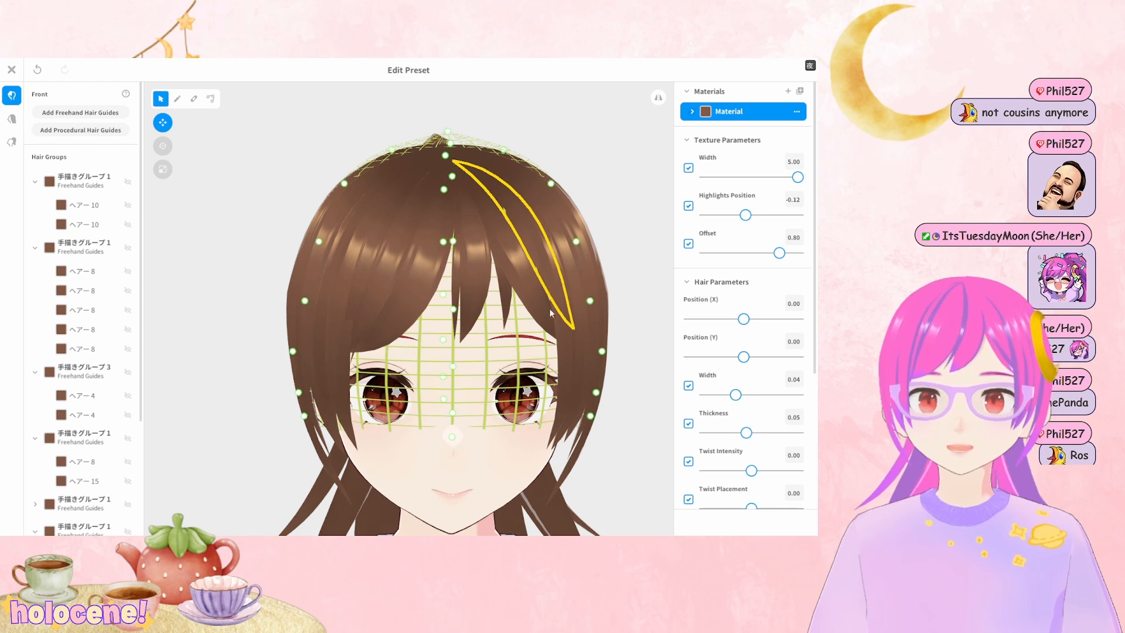
click(631, 276)
right_drag(631, 276, 515, 263)
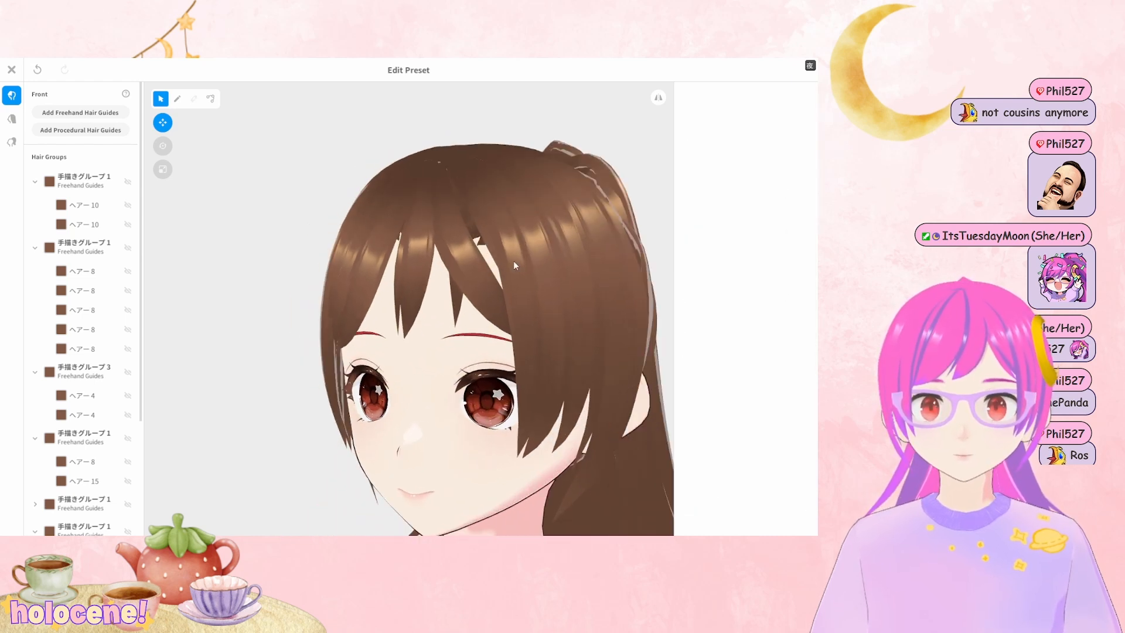
click(476, 216)
right_drag(475, 216, 428, 217)
click(211, 98)
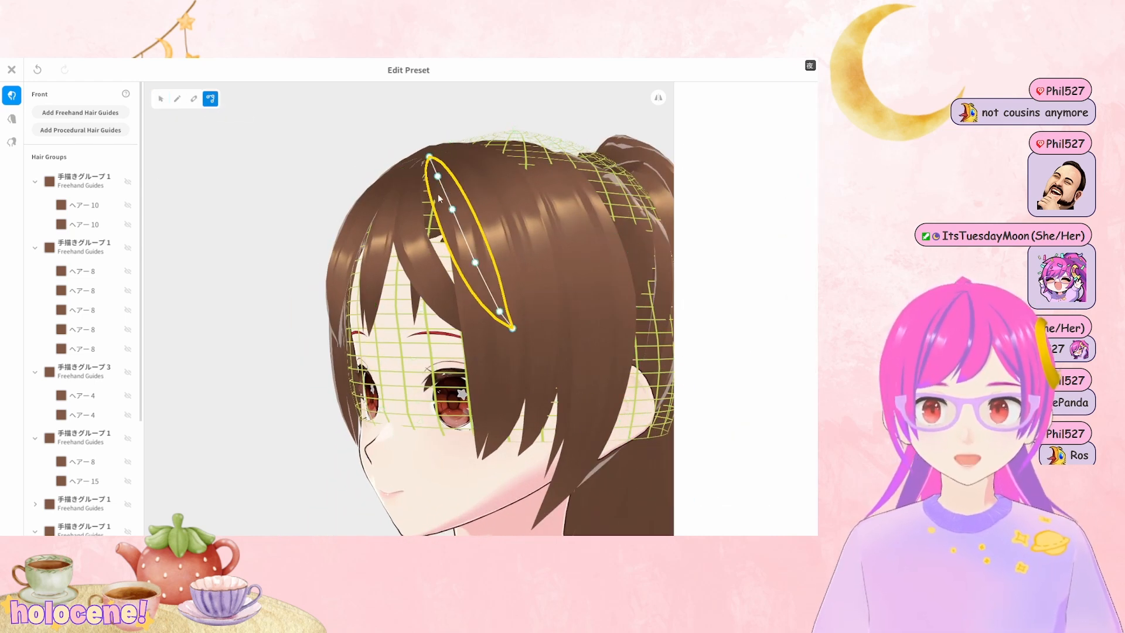
drag(437, 176, 440, 218)
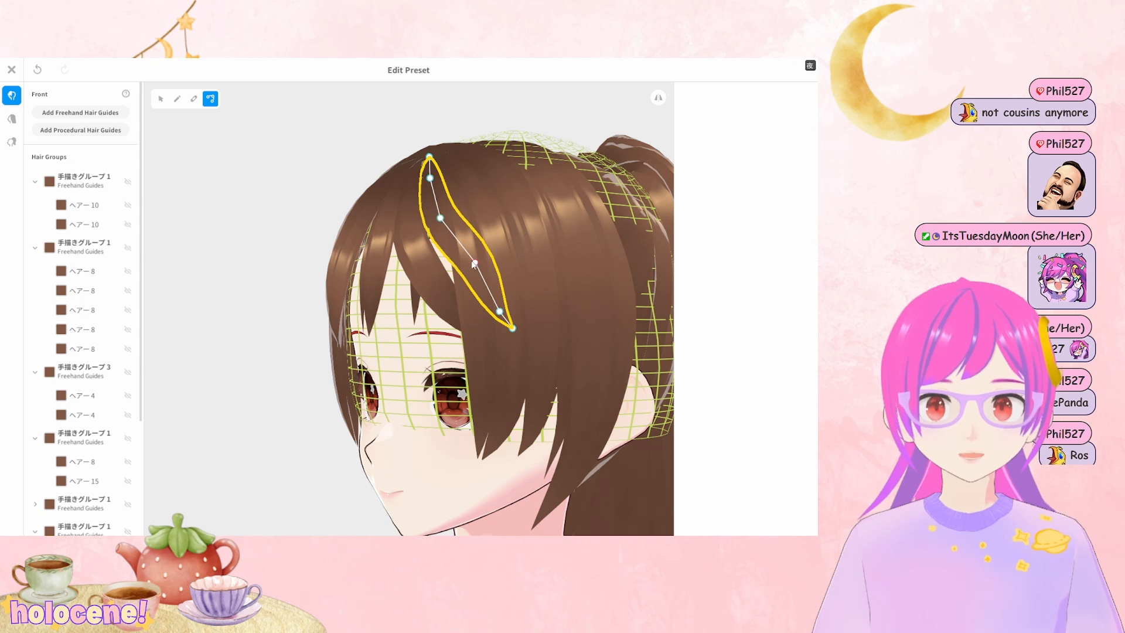
drag(474, 263, 459, 257)
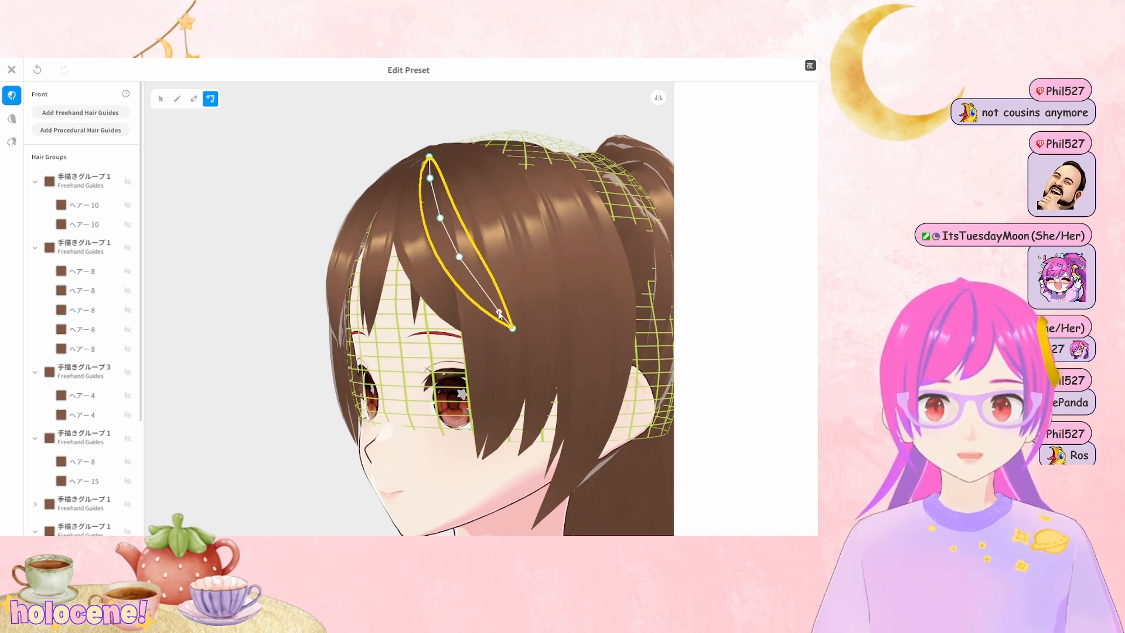
click(507, 145)
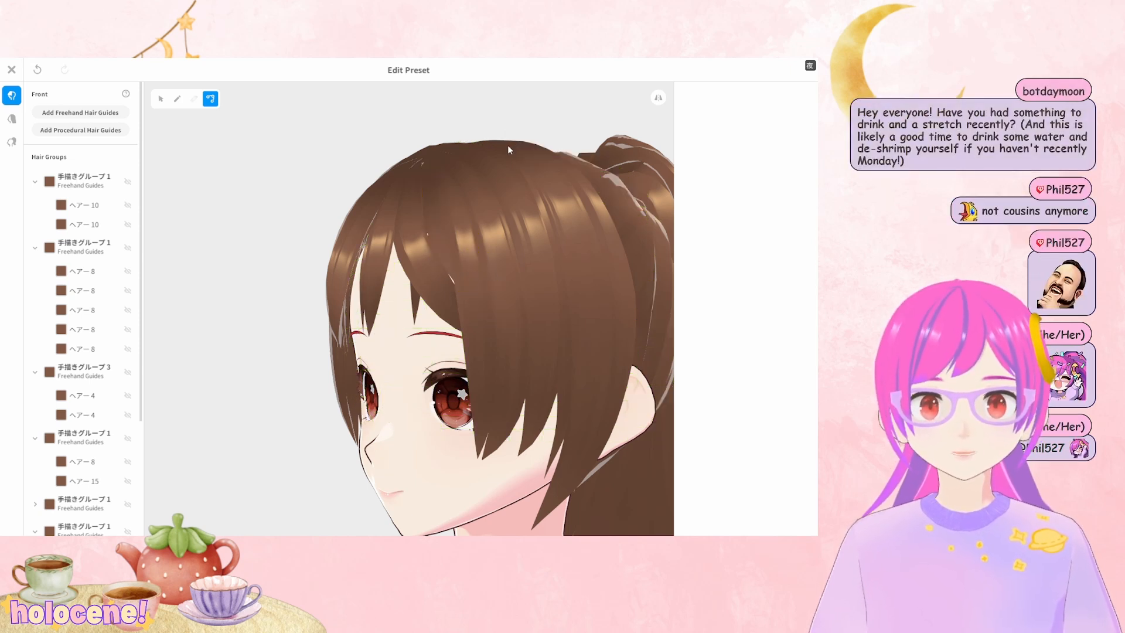
Select the thin bang strand over the avatar's left brow again and adjust its lower control points
right_drag(518, 168, 656, 301)
click(512, 289)
click(656, 301)
click(502, 282)
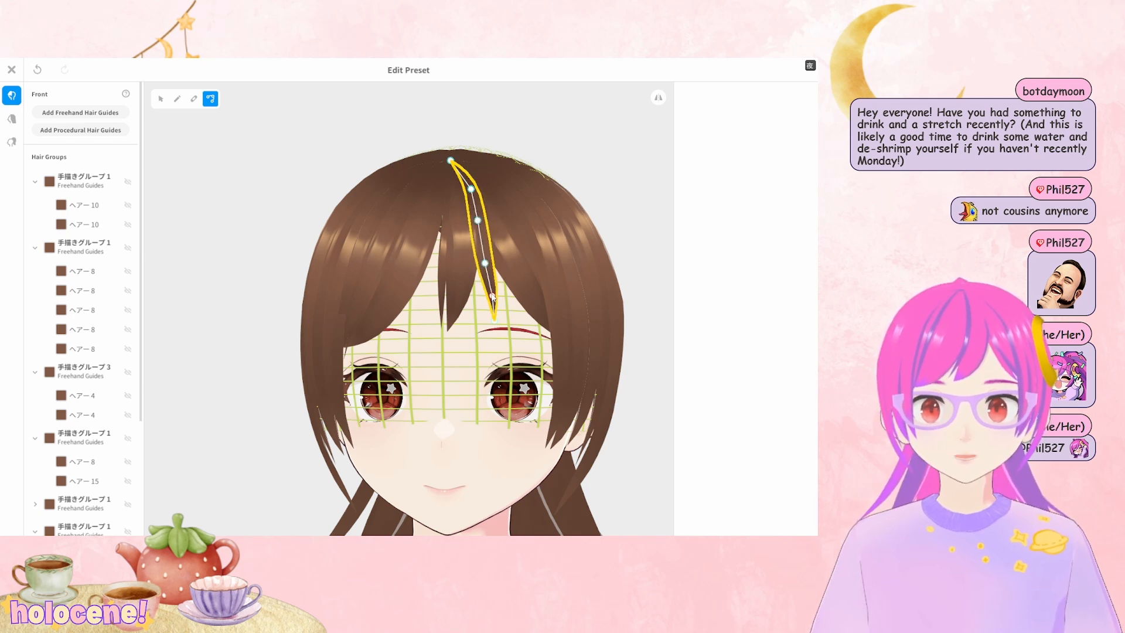
drag(485, 263, 491, 293)
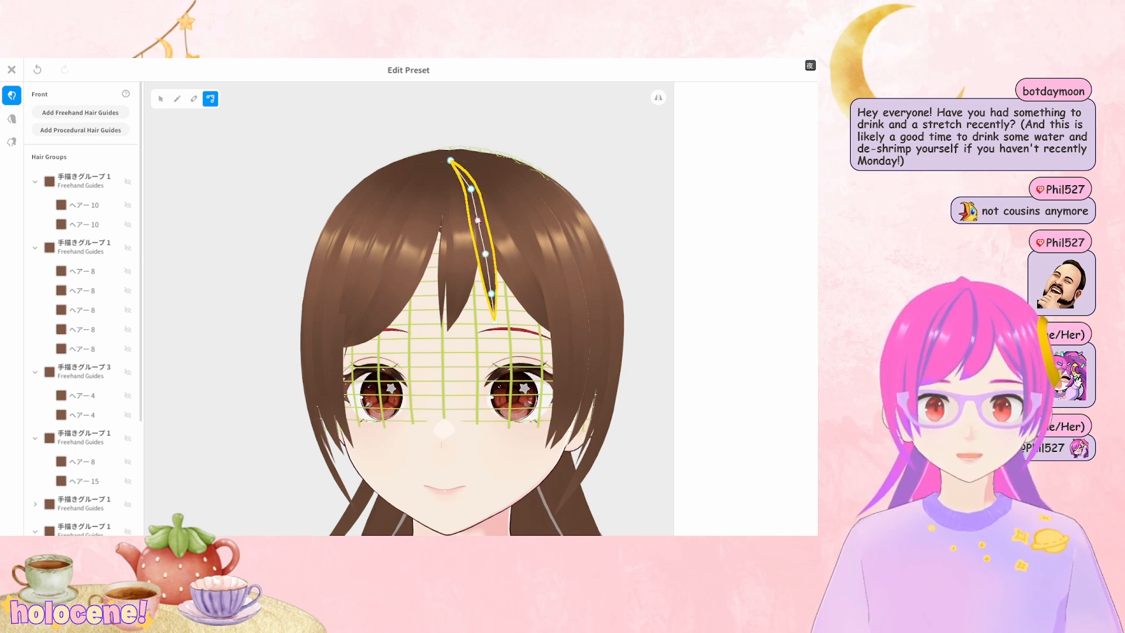
Switch to the Extensions hair groups and select the ponytail strand in Freehand Group 5 to examine its control points from behind
click(599, 200)
mouse_move(644, 270)
right_down()
mouse_move(655, 268)
mouse_move(643, 273)
right_up()
click(536, 293)
right_drag(610, 321, 607, 291)
click(606, 290)
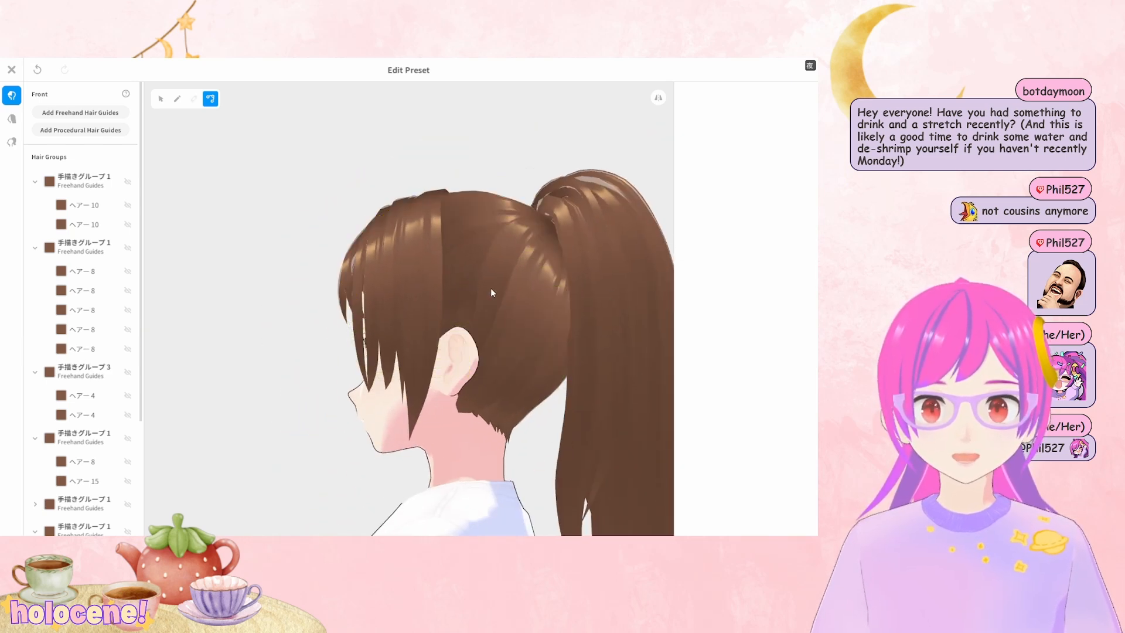
middle_drag(491, 288, 434, 245)
click(12, 142)
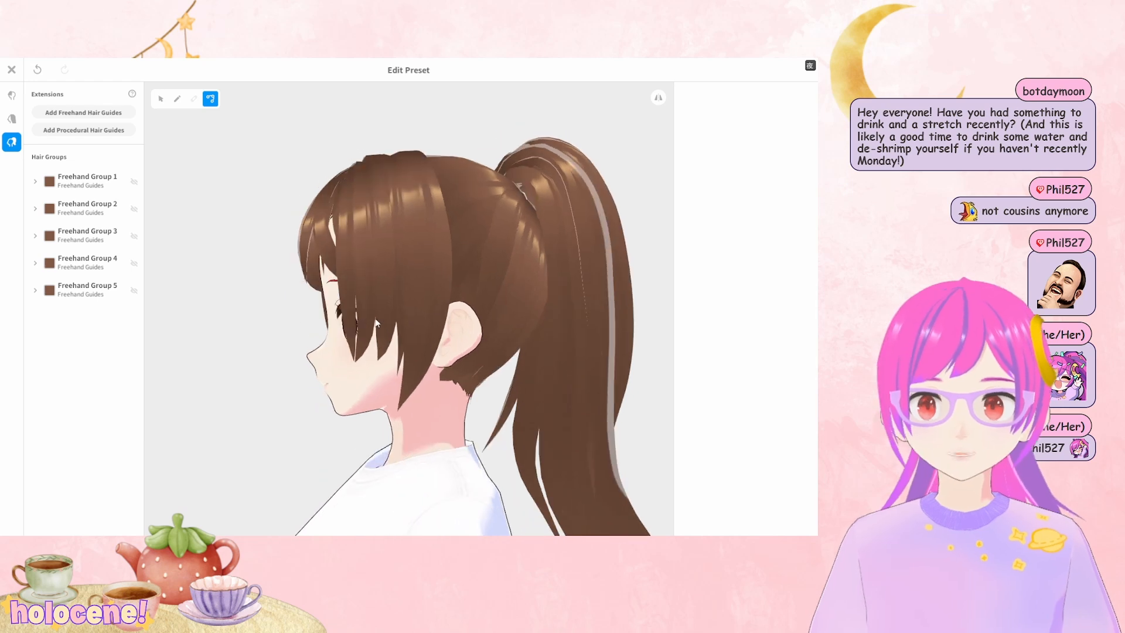
click(618, 309)
mouse_move(618, 309)
right_down()
mouse_move(538, 311)
mouse_move(463, 275)
mouse_move(509, 327)
mouse_move(488, 327)
right_up()
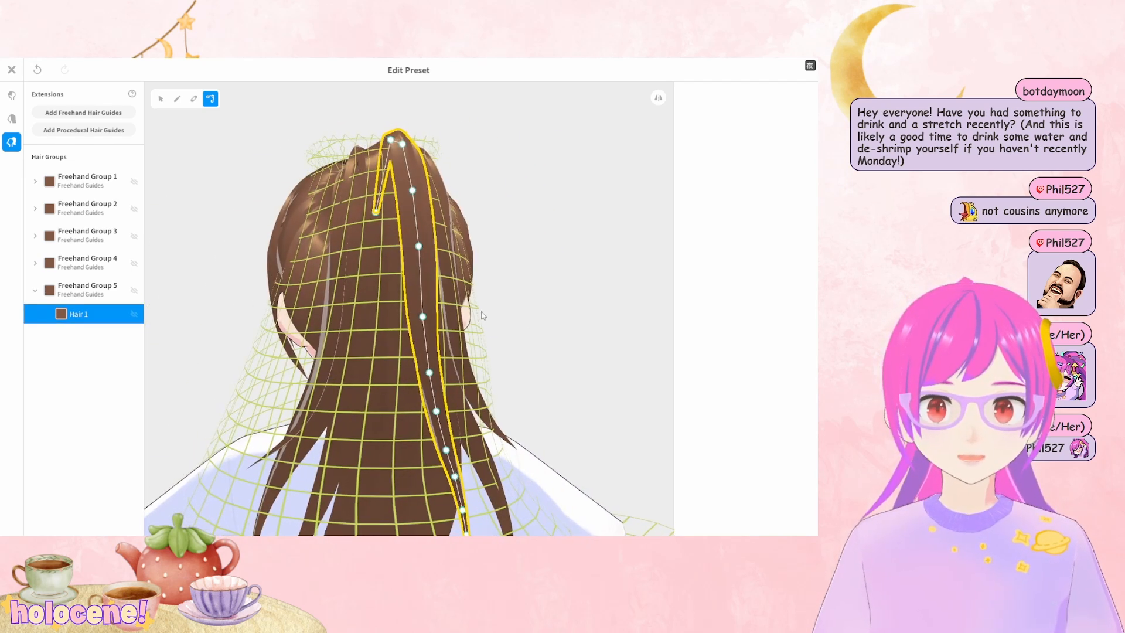
middle_drag(486, 367, 493, 299)
right_drag(492, 300, 499, 307)
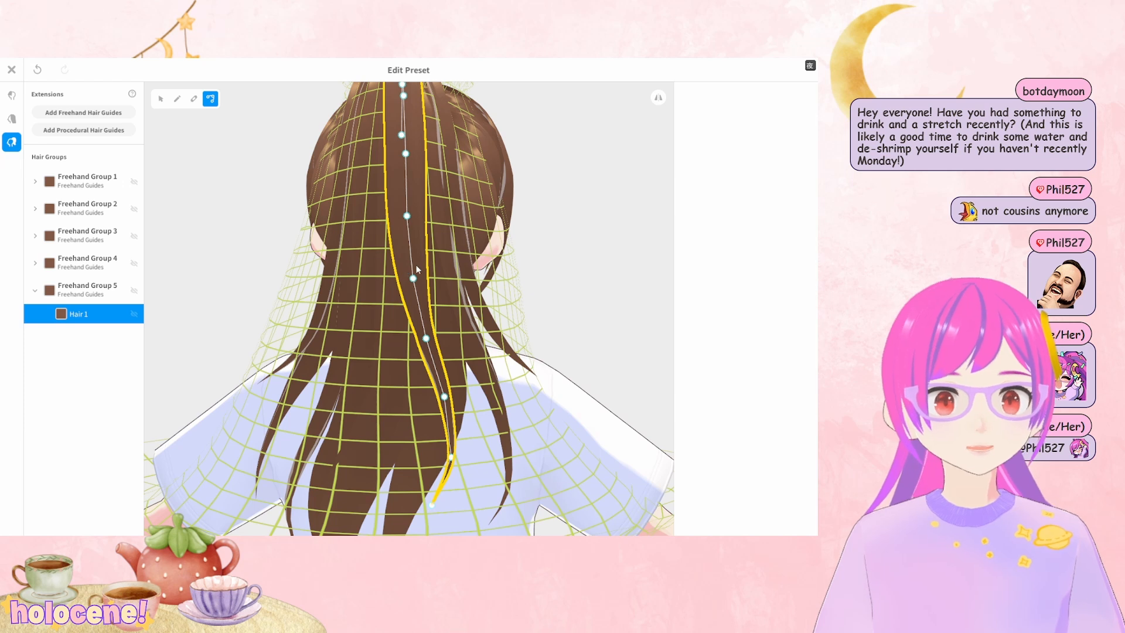
Raise a lower control point of the ponytail strand in Freehand Group 5 slightly
drag(454, 462, 454, 452)
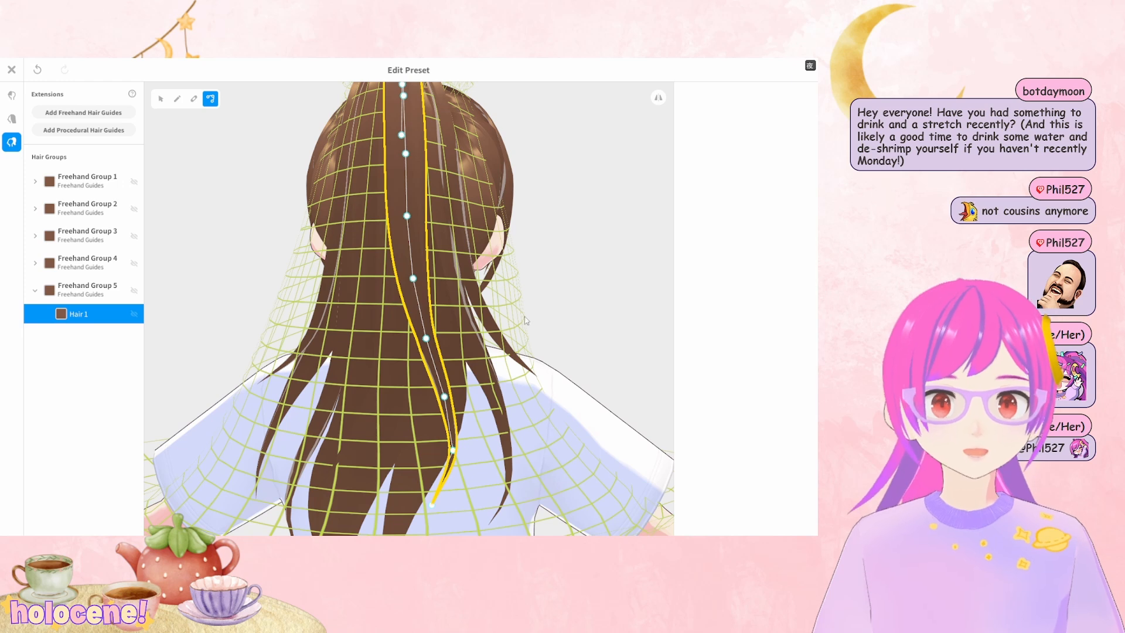
drag(574, 290, 529, 346)
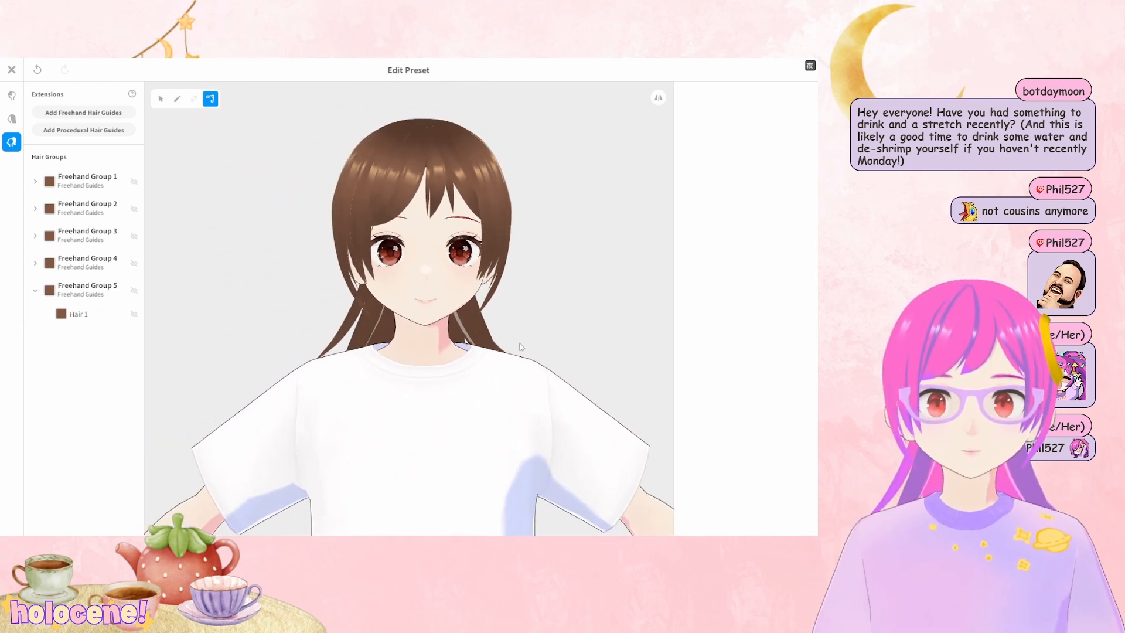
scroll(521, 346, up, 5)
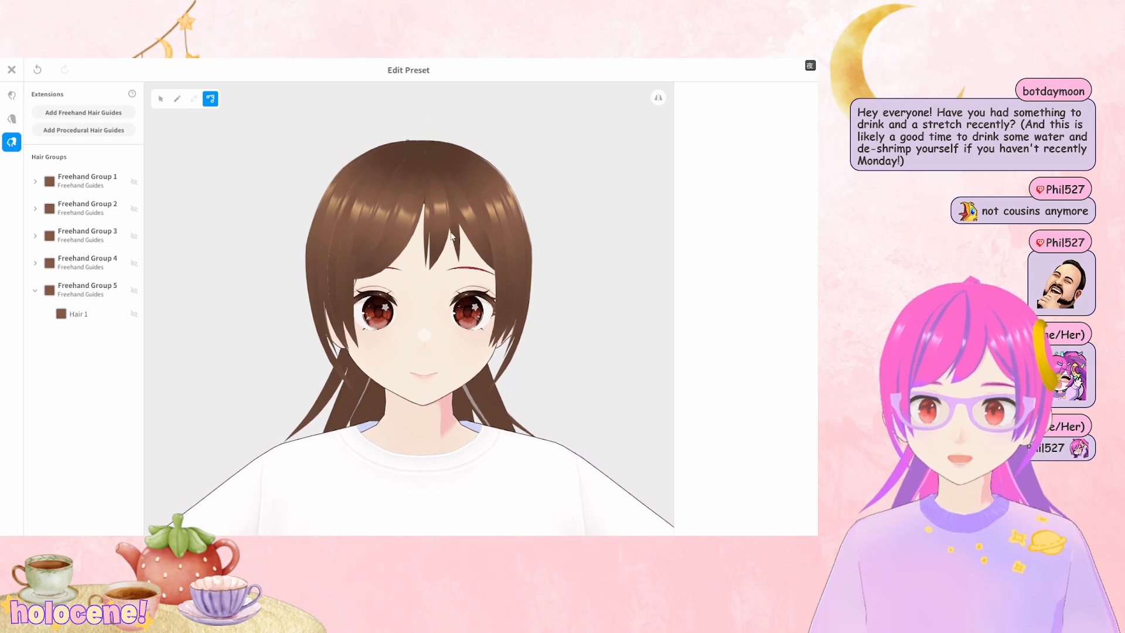
Return to the Front hair groups and select the central bang strand beside the parting in the second group
click(450, 235)
click(643, 260)
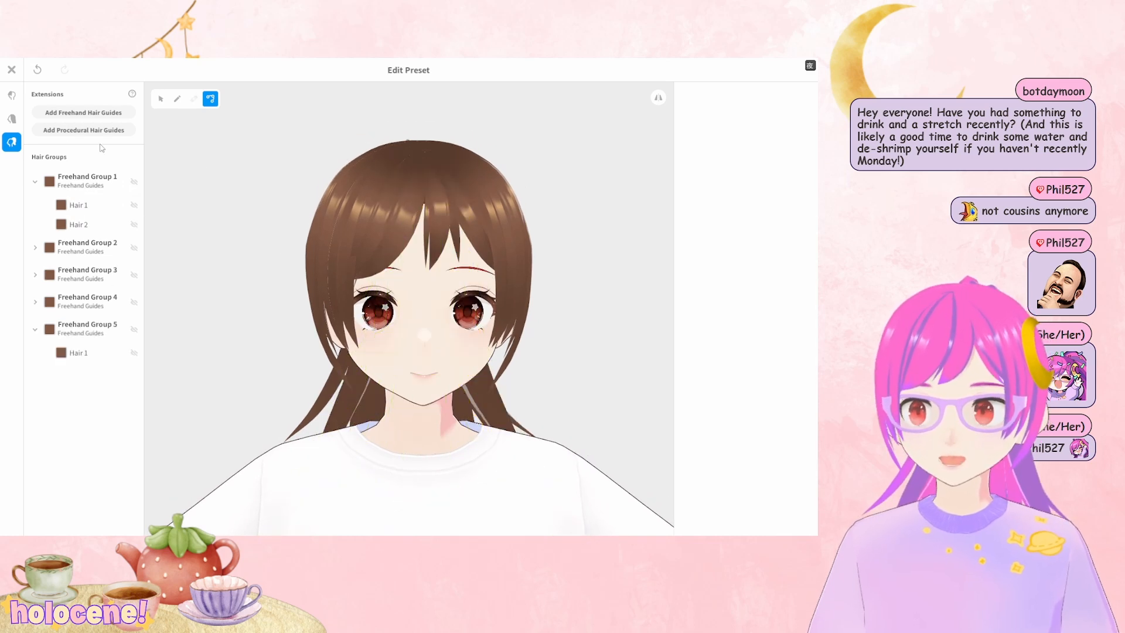
click(12, 94)
click(119, 177)
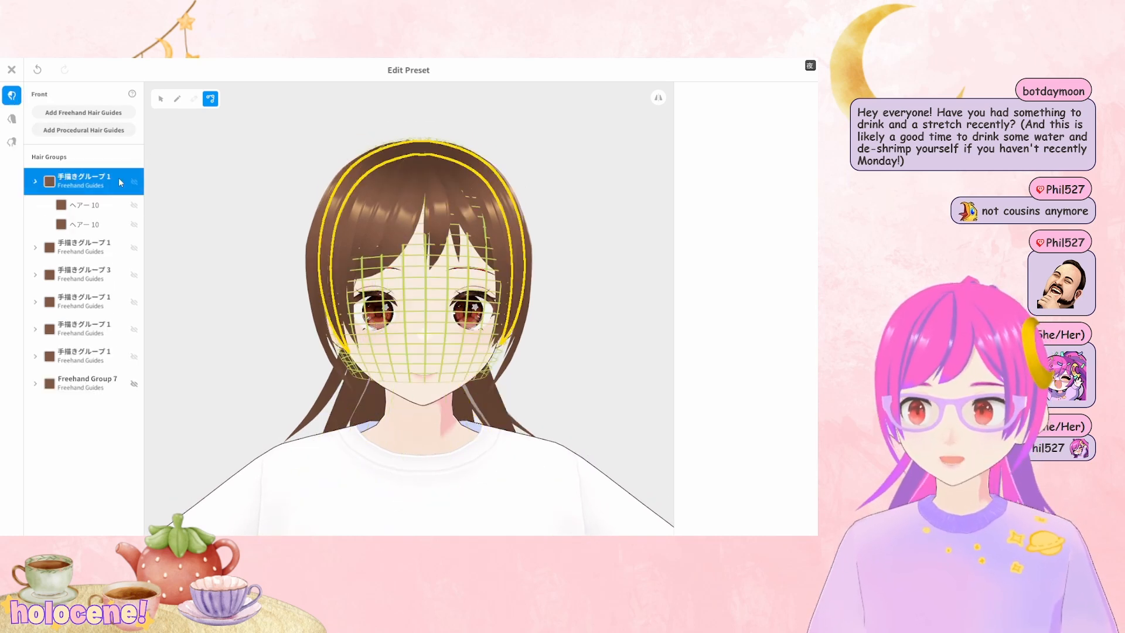
click(440, 228)
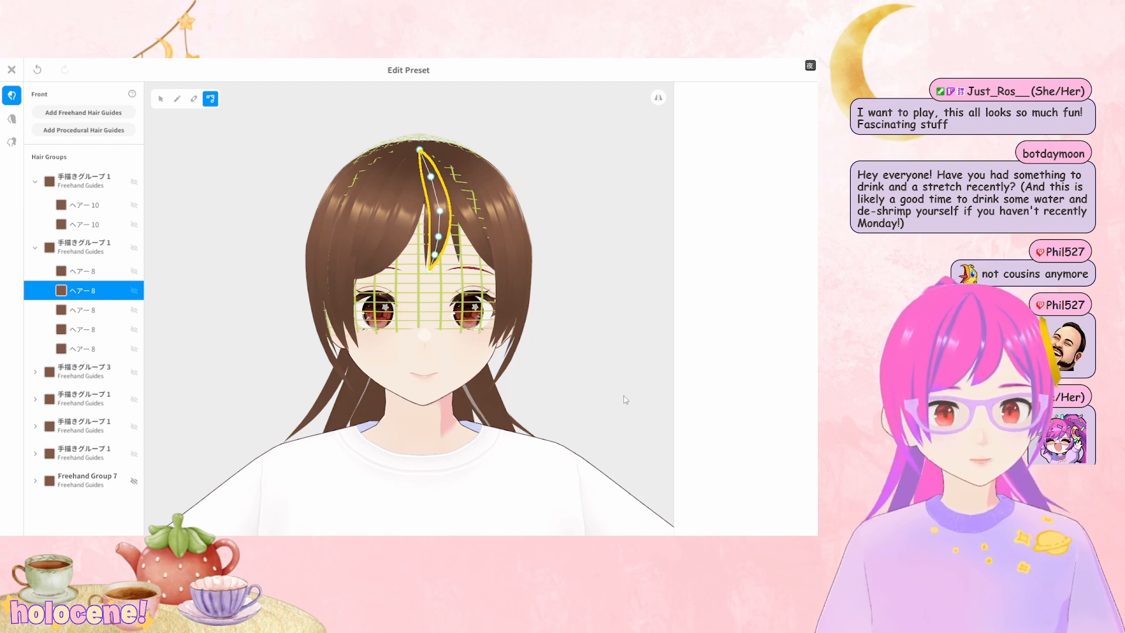
scroll(627, 401, down, 2)
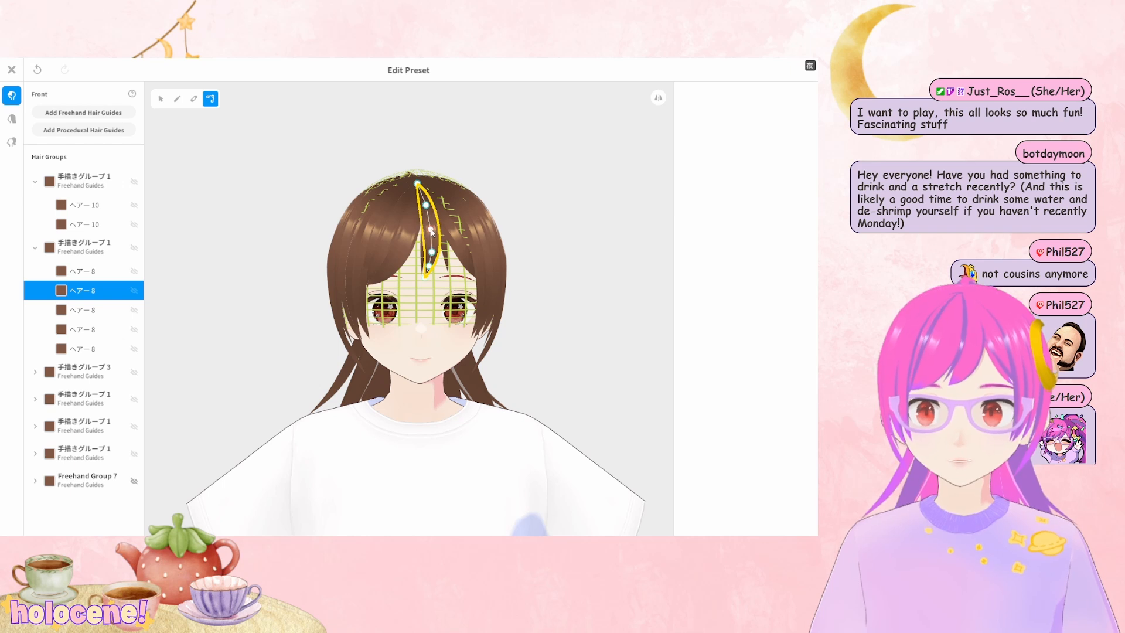
click(460, 256)
scroll(459, 256, up, 4)
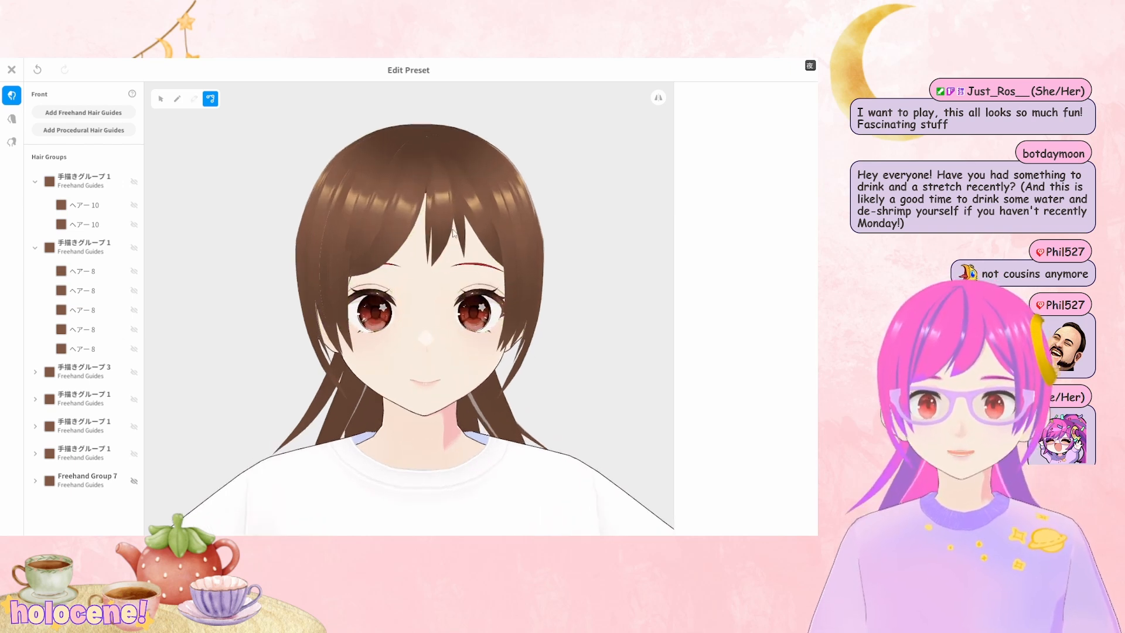
click(419, 223)
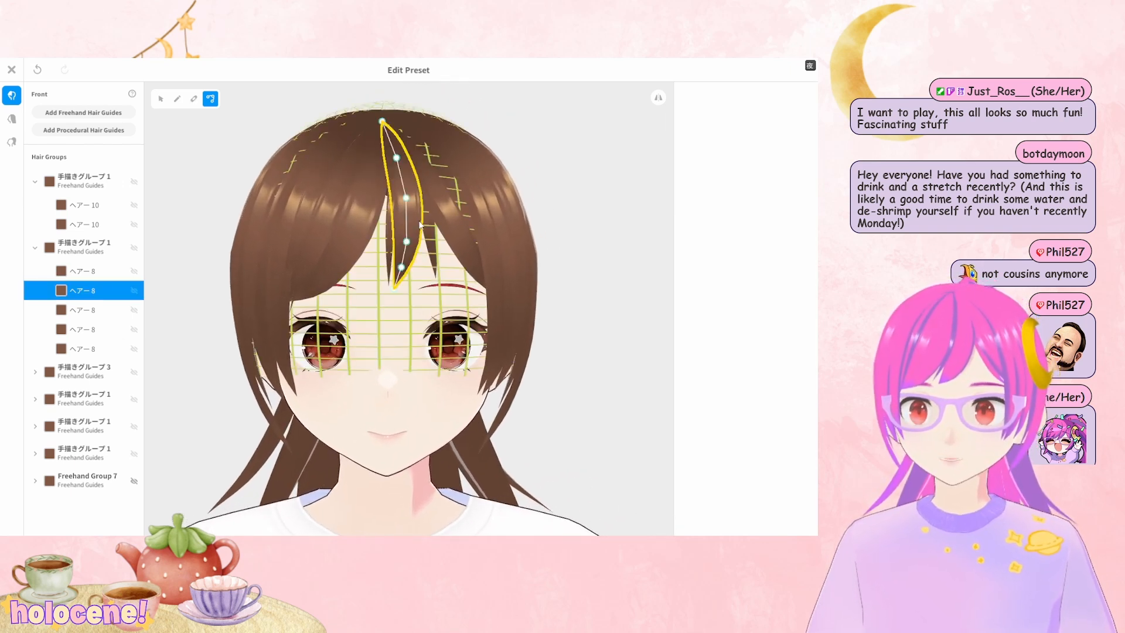
Give the selected bang strand its own duplicate of the hair material and open that material's texture for editing
click(161, 99)
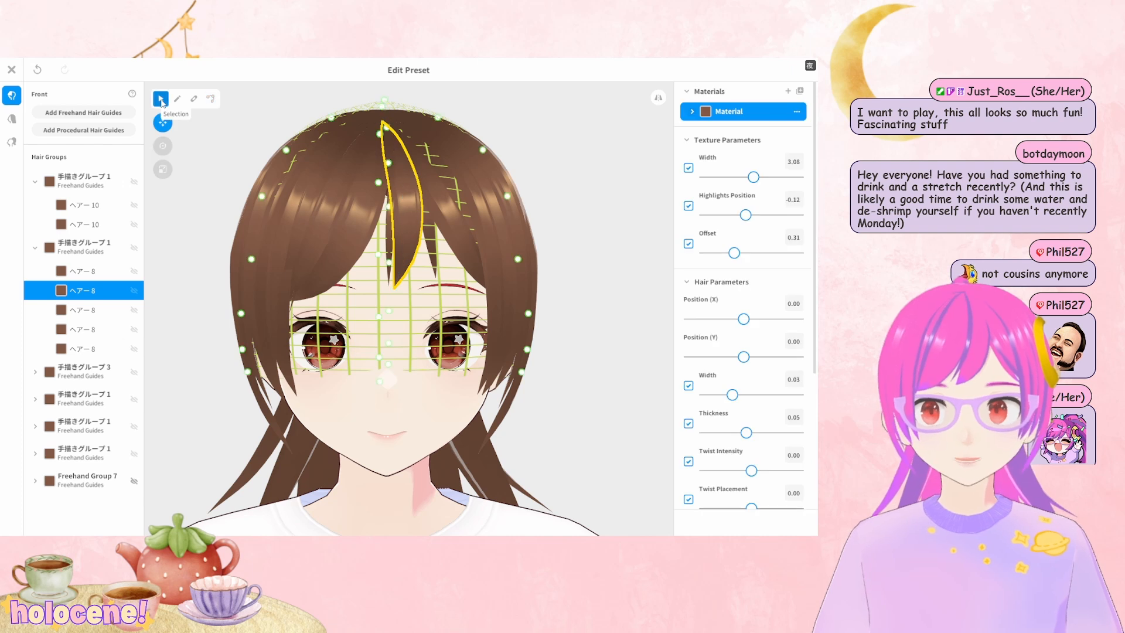
click(693, 112)
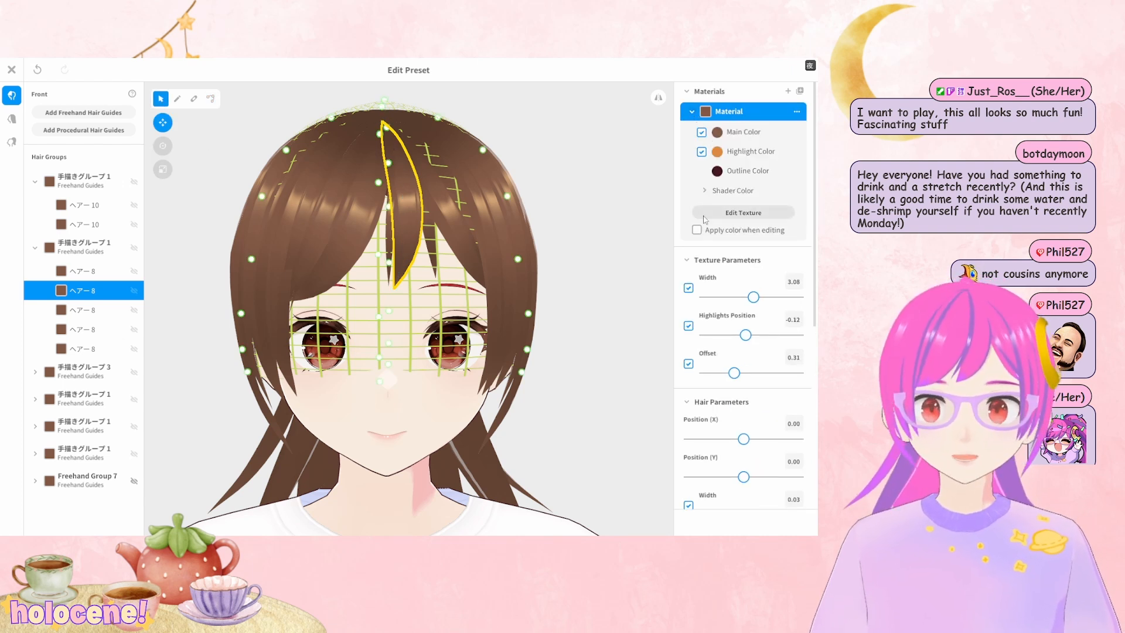
click(739, 115)
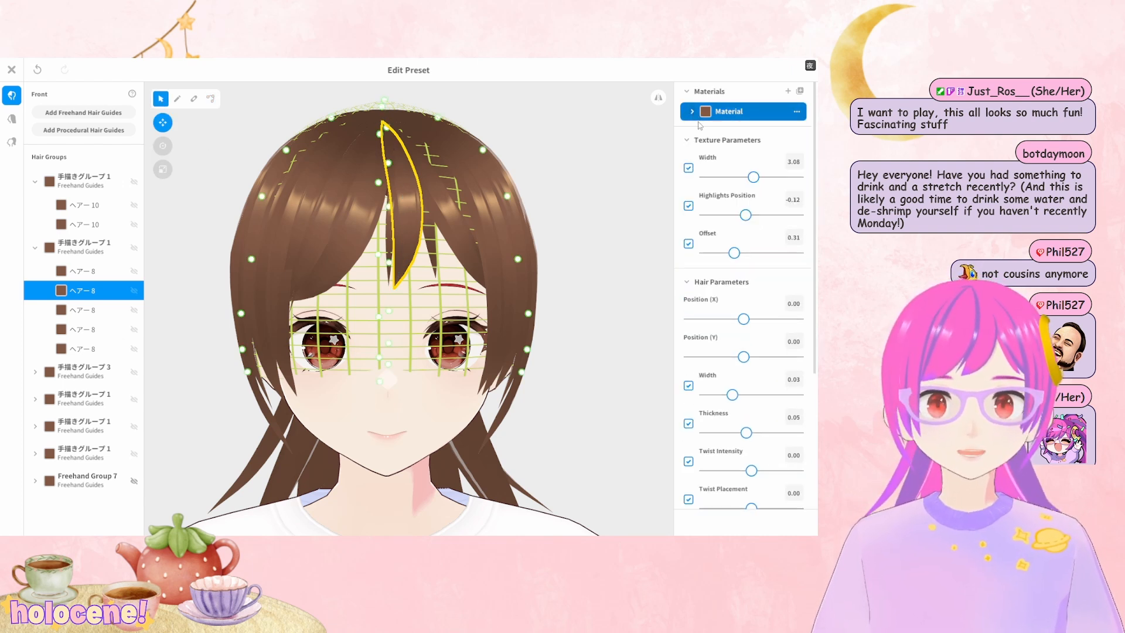
right_click(729, 115)
click(726, 114)
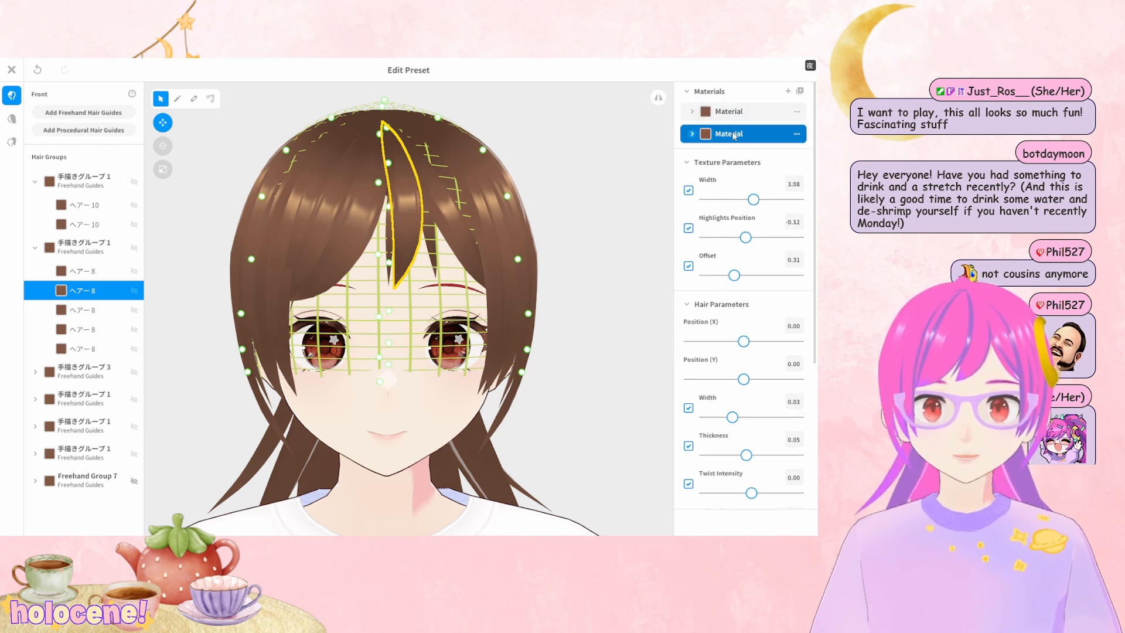
click(692, 134)
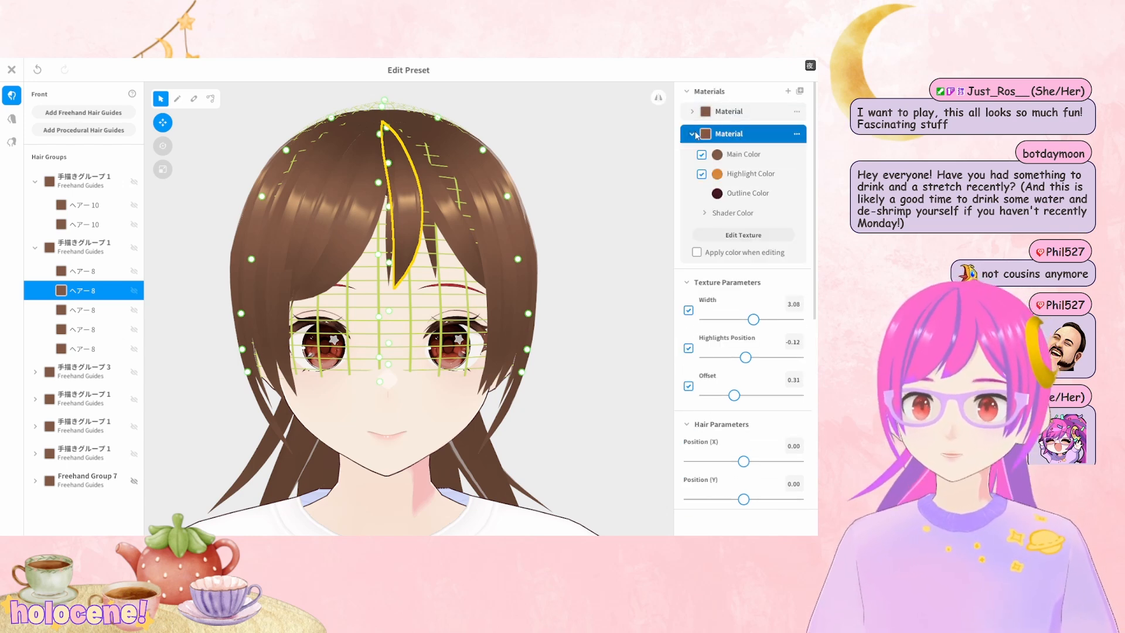
click(742, 235)
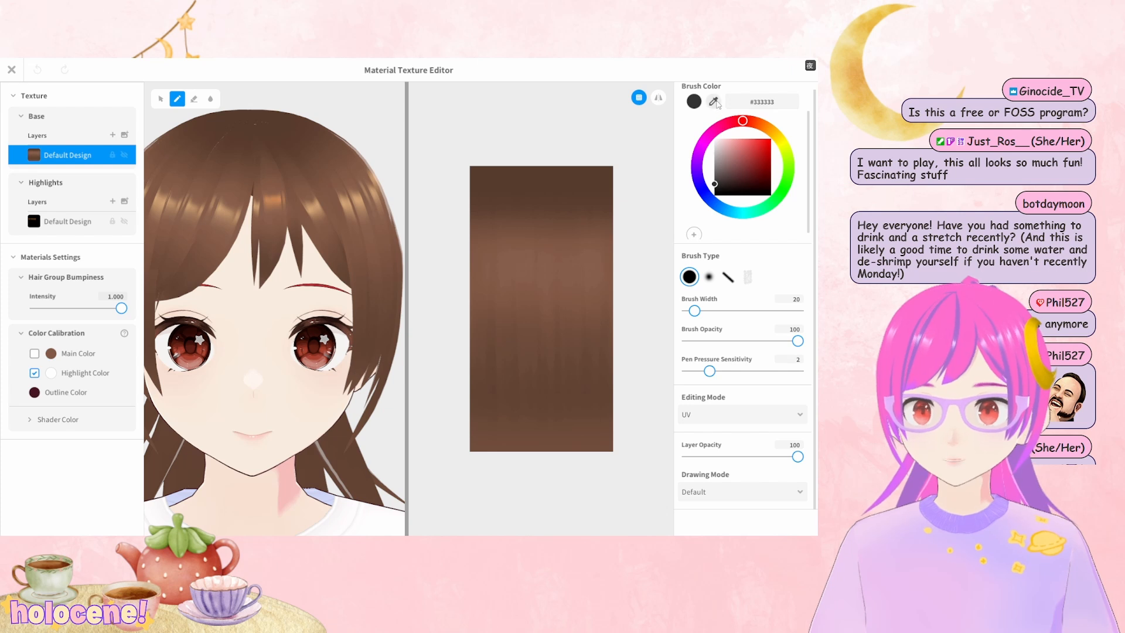
Cover the whole Default Design base layer with a solid mid-brown sampled from the texture, using a brush width of 300
click(713, 101)
click(535, 178)
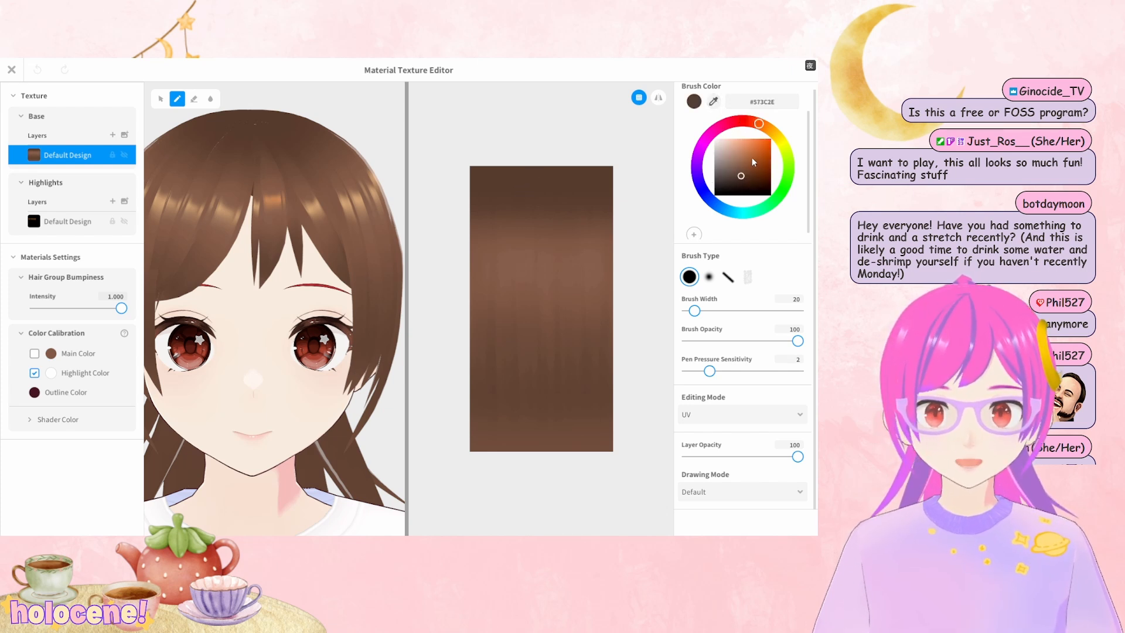
click(714, 101)
click(535, 275)
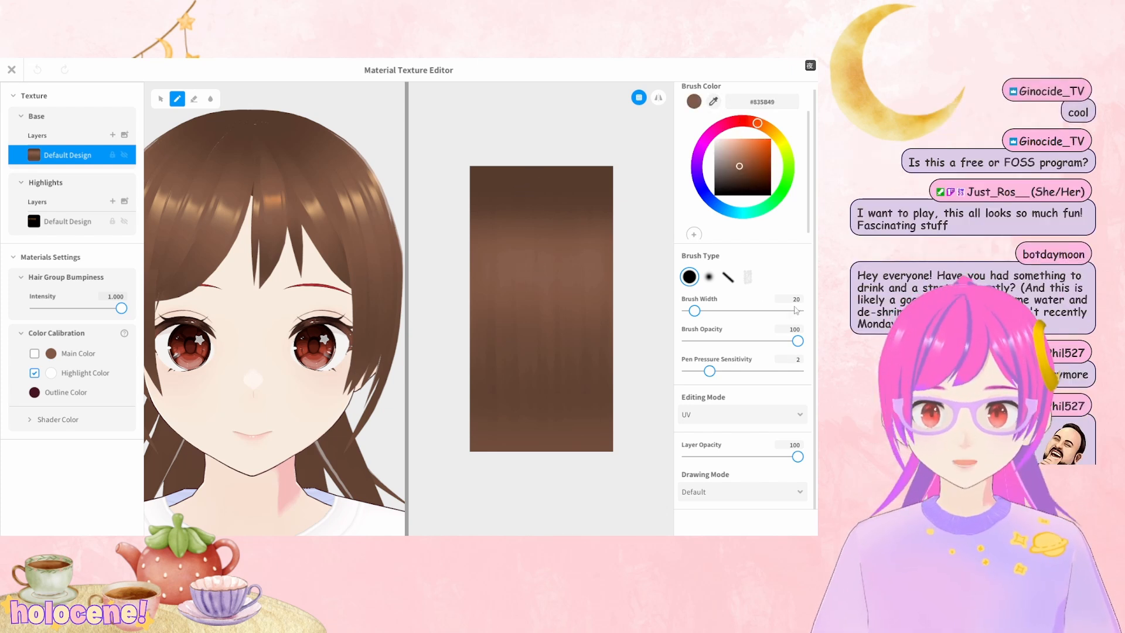
drag(737, 311, 797, 311)
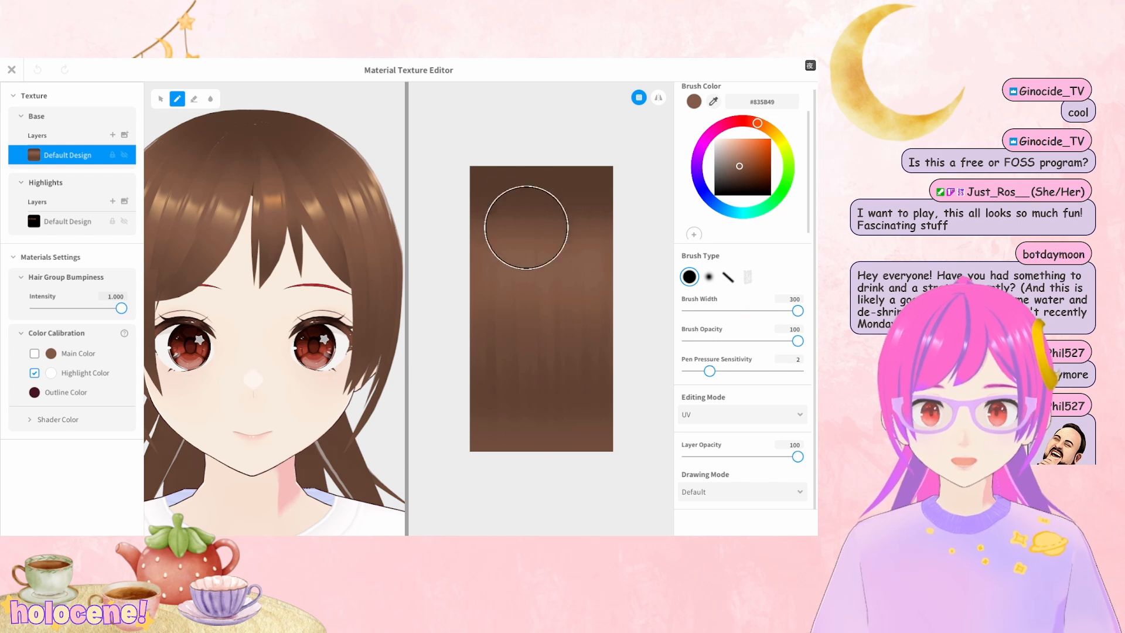
mouse_move(526, 228)
mouse_down()
mouse_move(495, 213)
mouse_move(502, 465)
mouse_move(641, 188)
mouse_up()
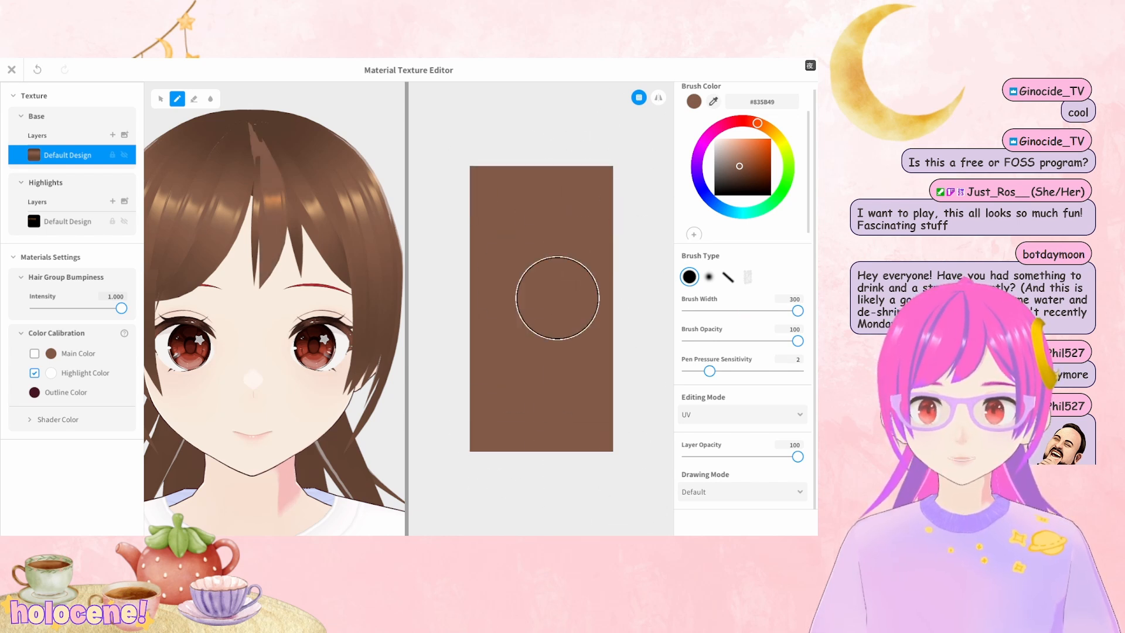
Add a new base layer and shade the texture's upper and lower ends in dark brown #5D3A2B with a 3000-wide brush
click(797, 301)
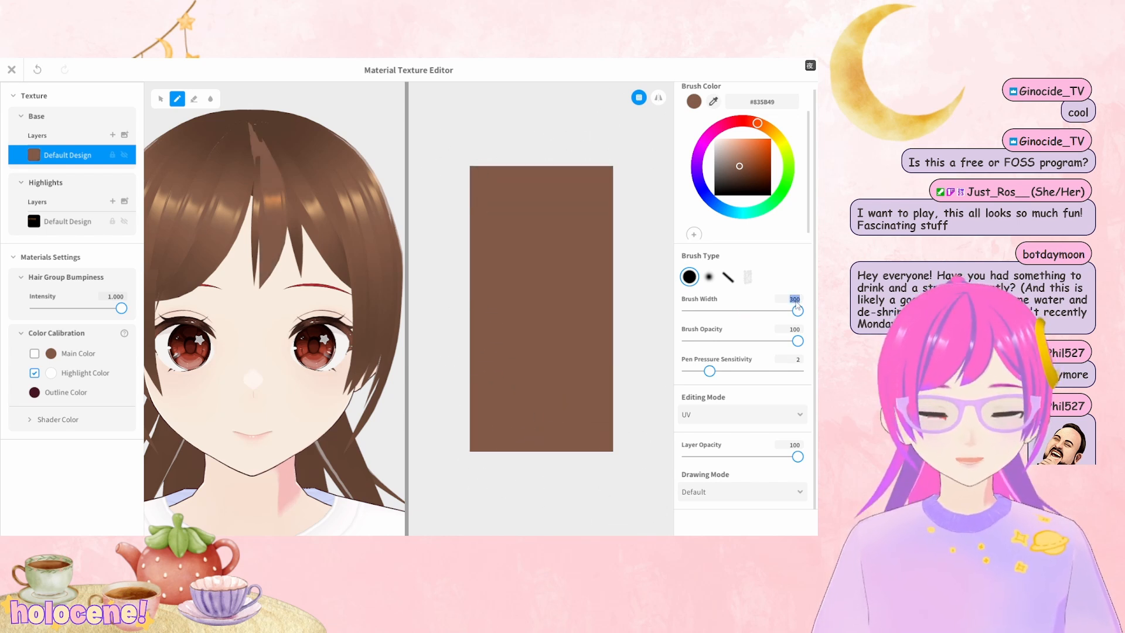
text(3)
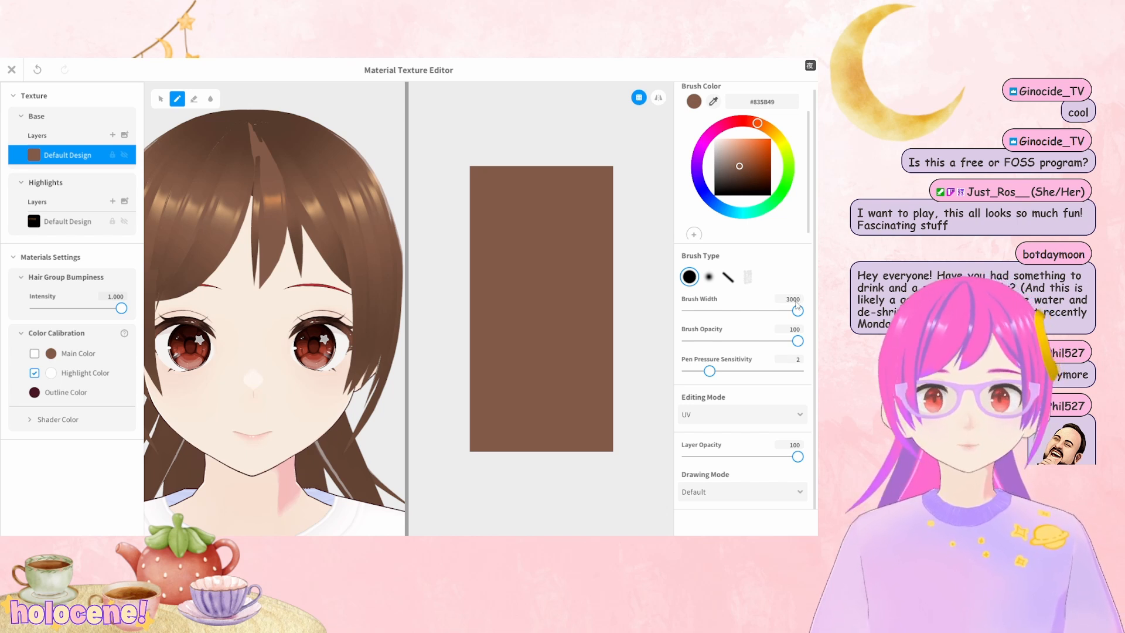
click(745, 174)
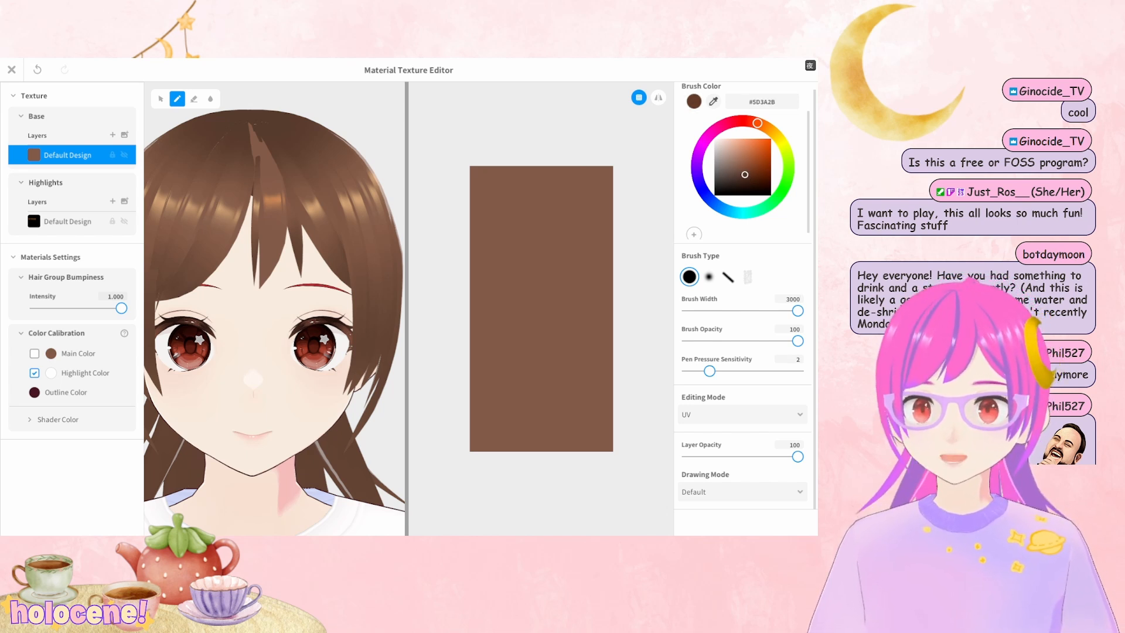
scroll(516, 375, down, 5)
scroll(516, 375, down, 1)
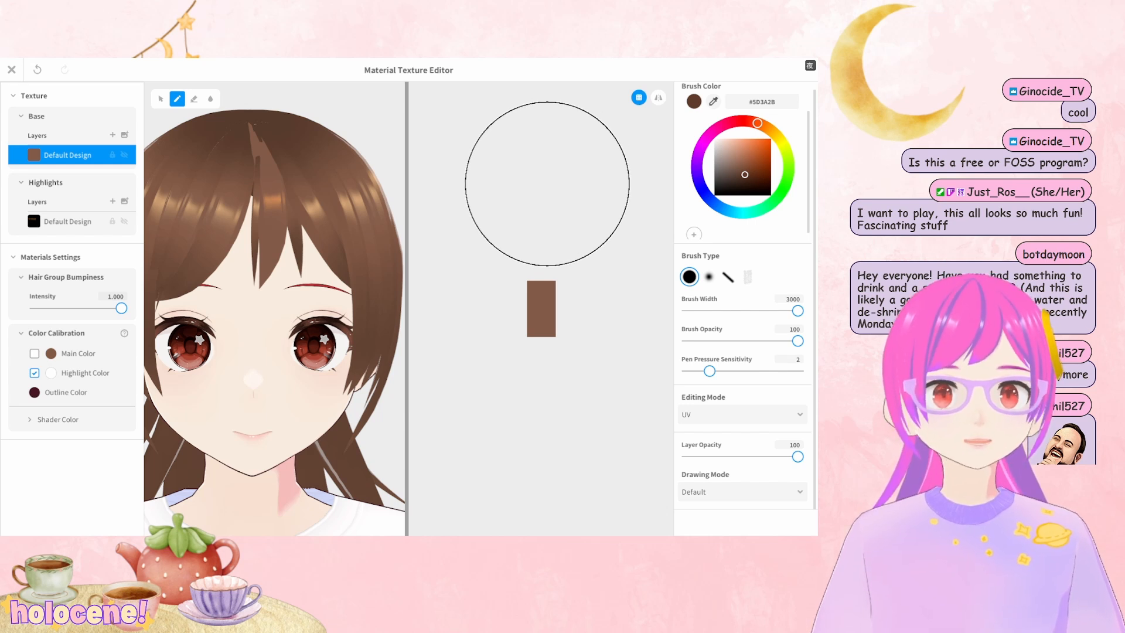
click(113, 136)
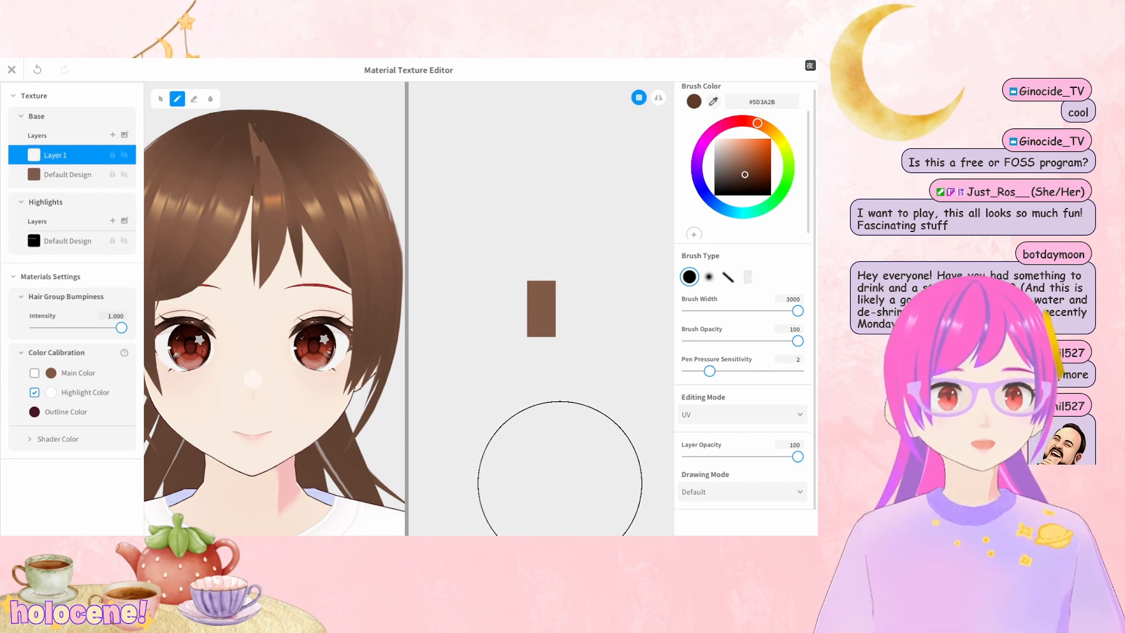
click(538, 400)
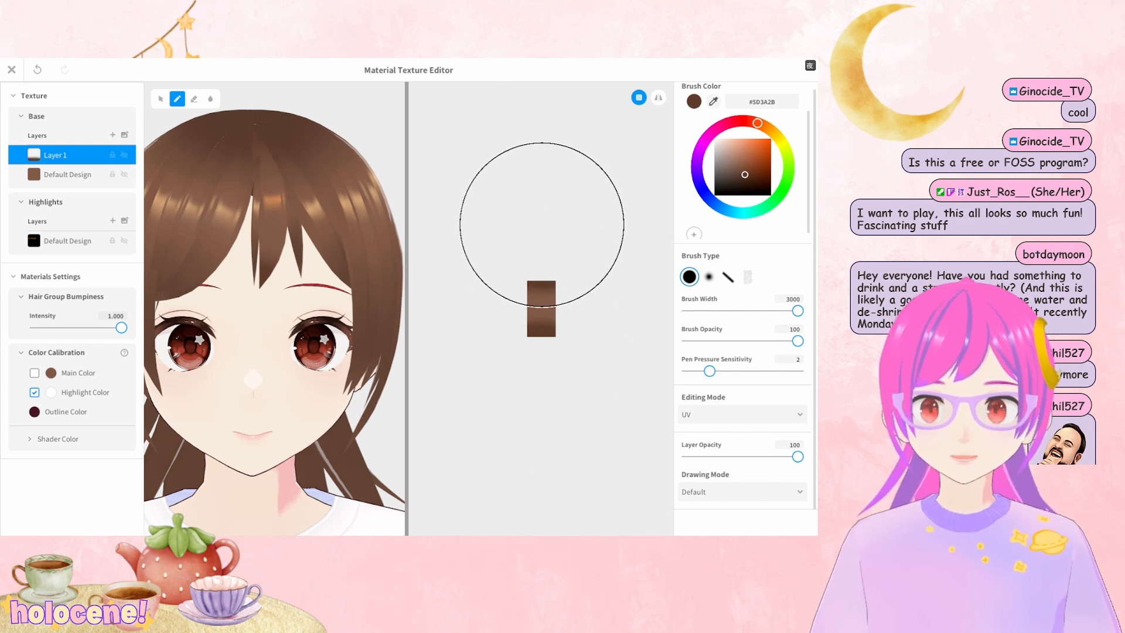
click(544, 229)
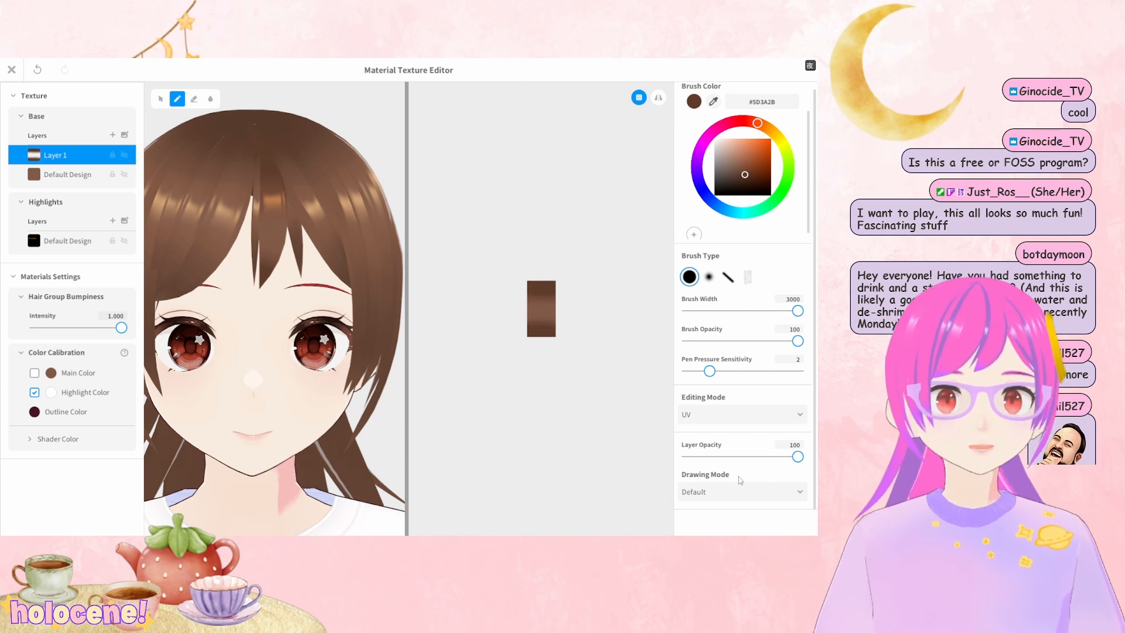
Try the shading layer at 62 opacity and return it to 100
drag(781, 461, 756, 461)
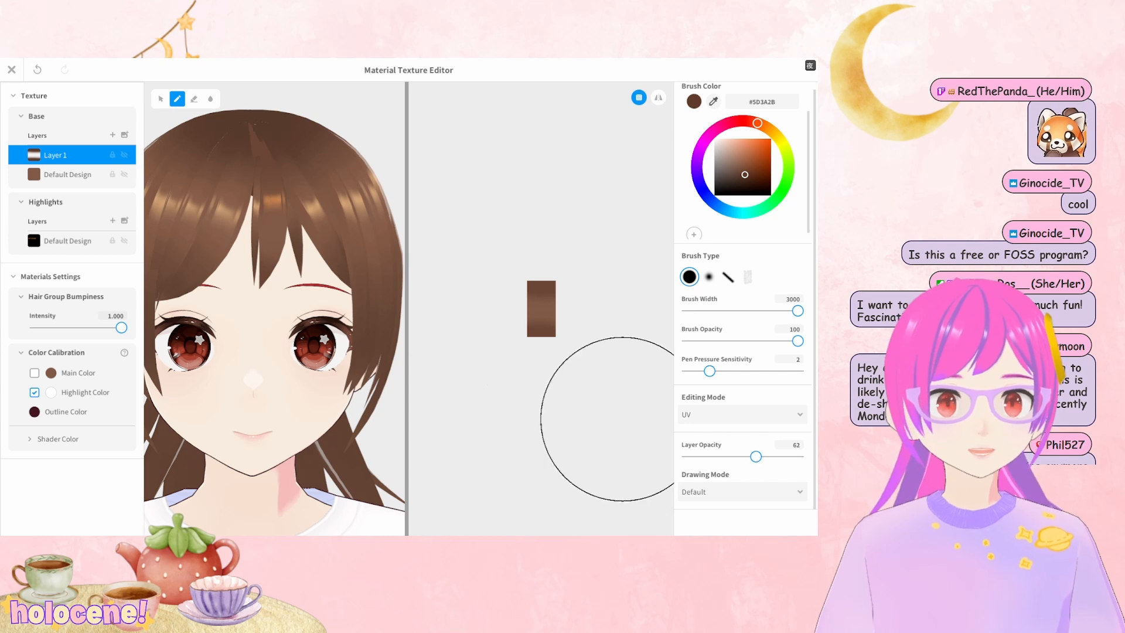
scroll(555, 302, up, 2)
scroll(555, 302, up, 2)
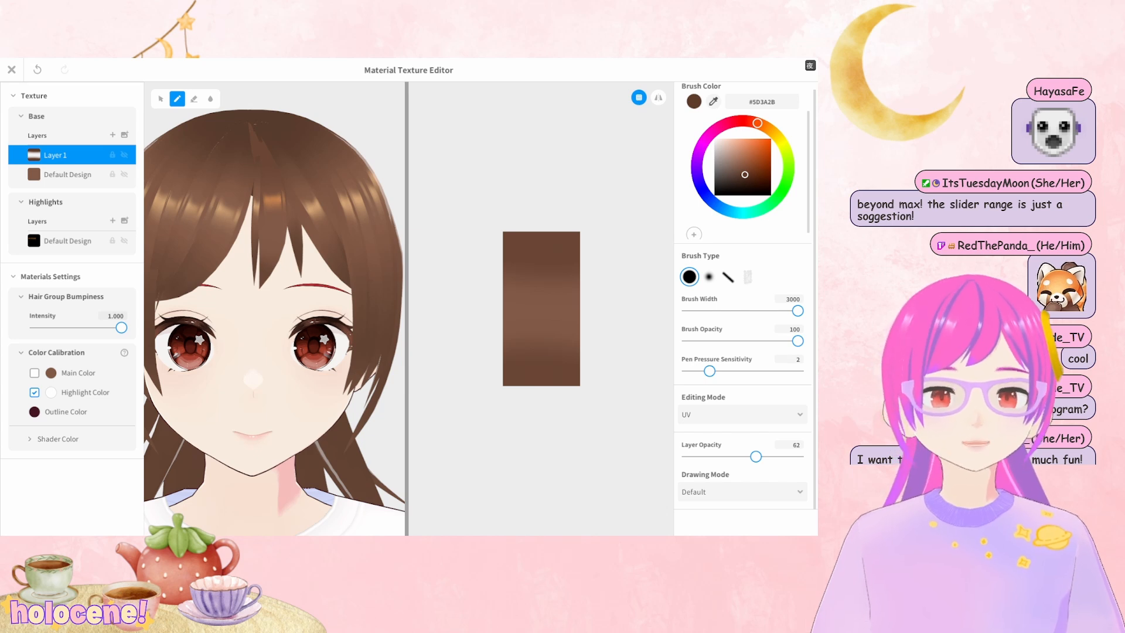
scroll(541, 309, up, 2)
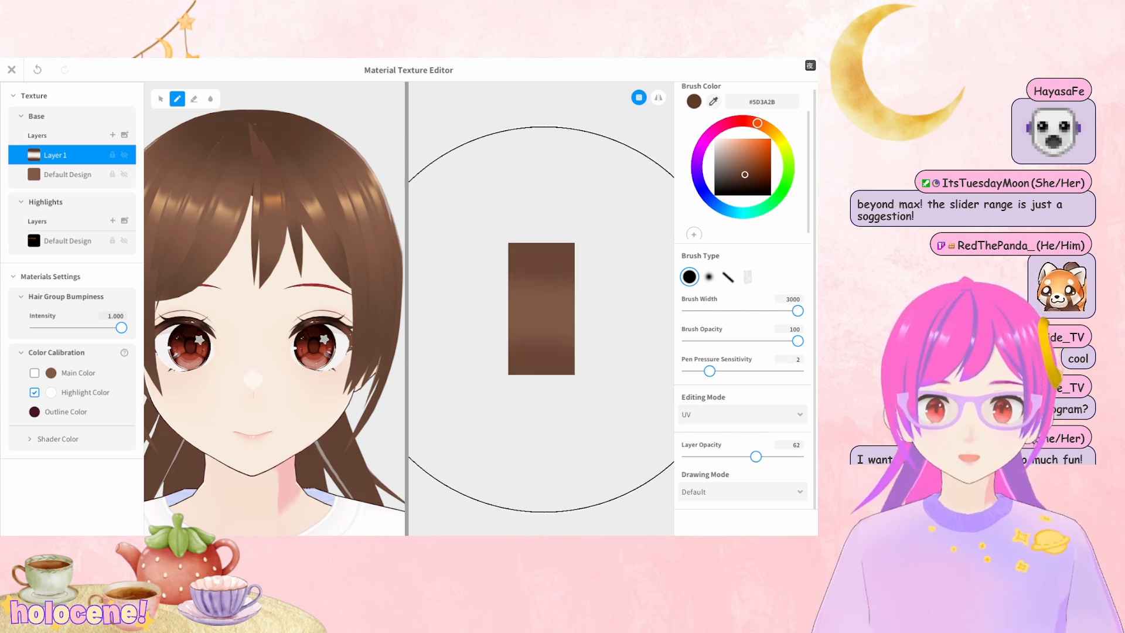
scroll(541, 309, up, 1)
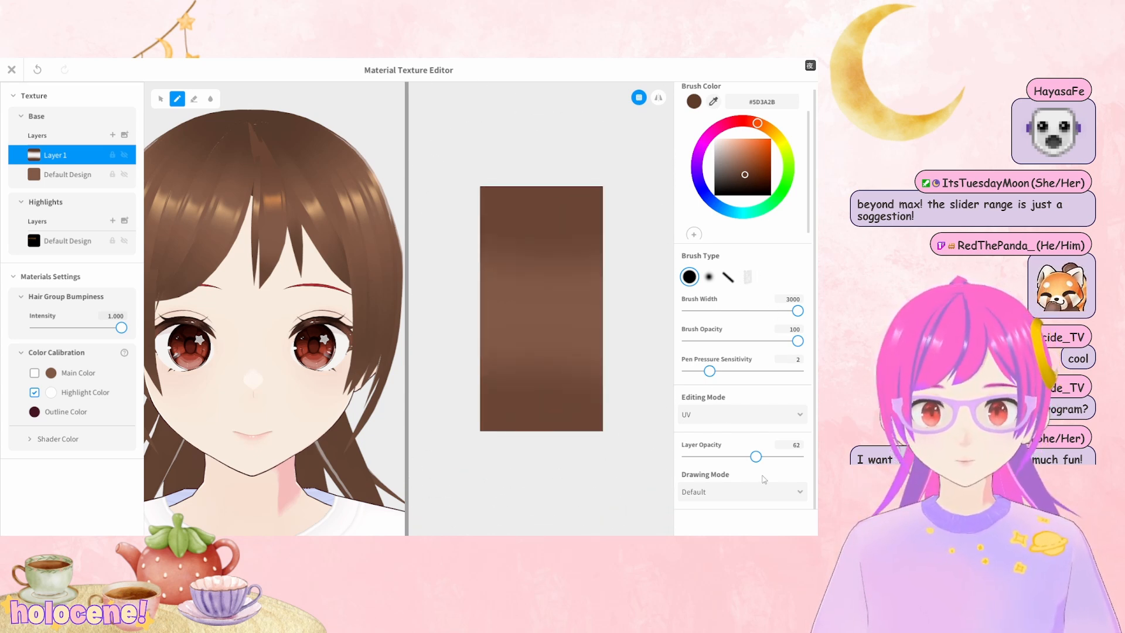
drag(759, 457, 798, 457)
Shade the texture's side edges on Layer 1 in dark brown with a 300-wide brush and set the layer opacity to 55
scroll(623, 280, down, 3)
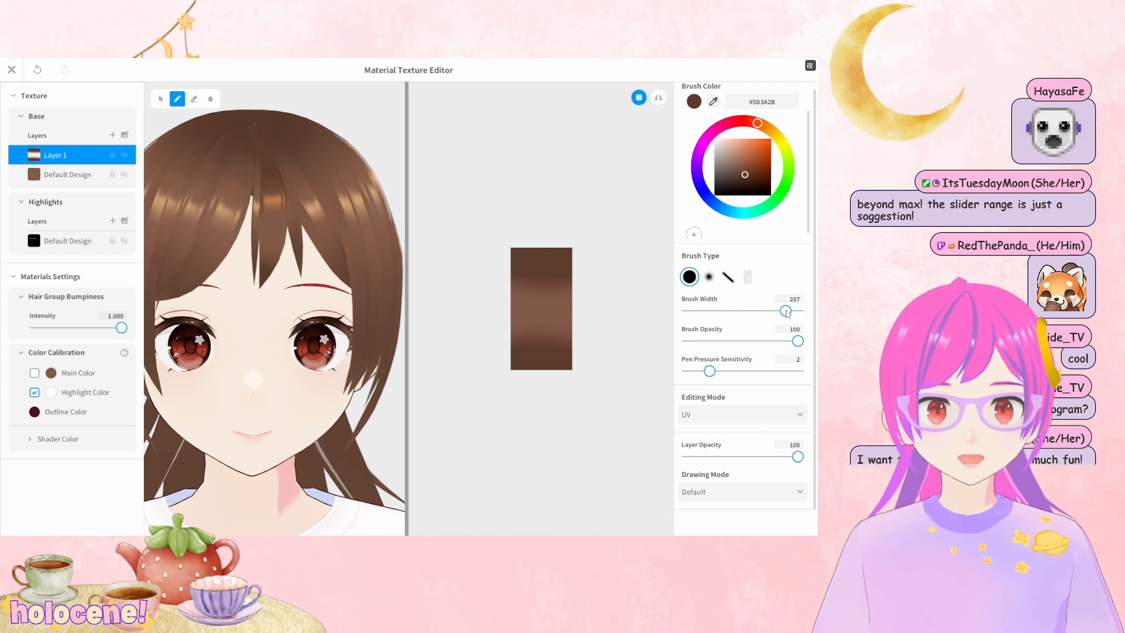
click(797, 310)
scroll(601, 262, down, 1)
scroll(583, 273, up, 2)
scroll(583, 272, up, 1)
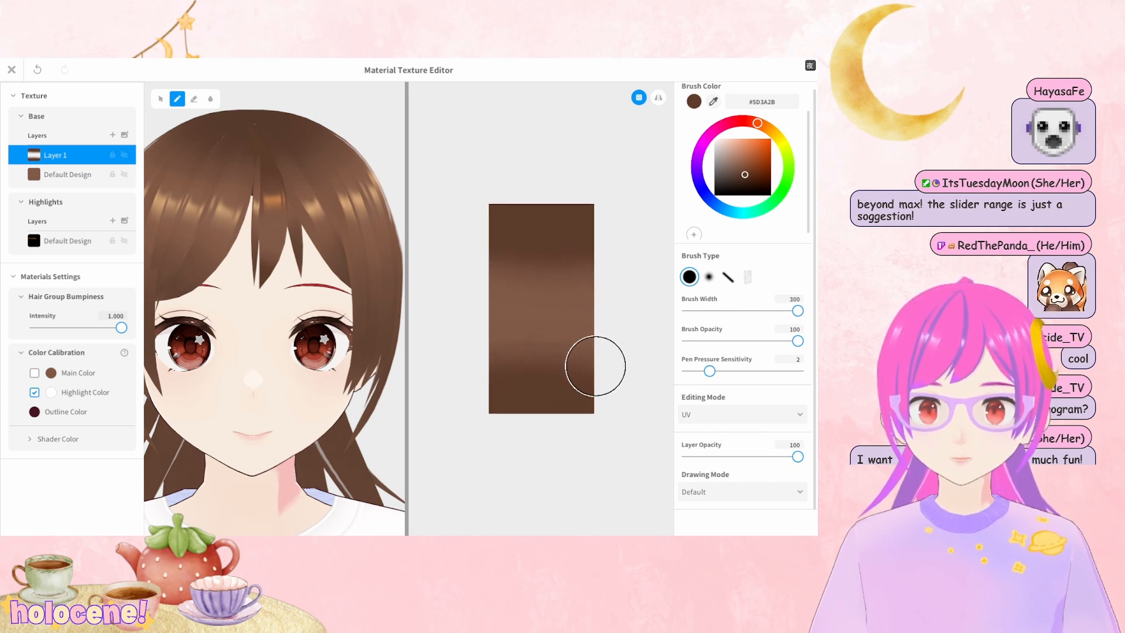
mouse_move(592, 364)
mouse_down()
mouse_move(607, 304)
mouse_move(597, 227)
mouse_move(603, 322)
mouse_move(577, 394)
mouse_move(485, 374)
mouse_move(478, 238)
mouse_up()
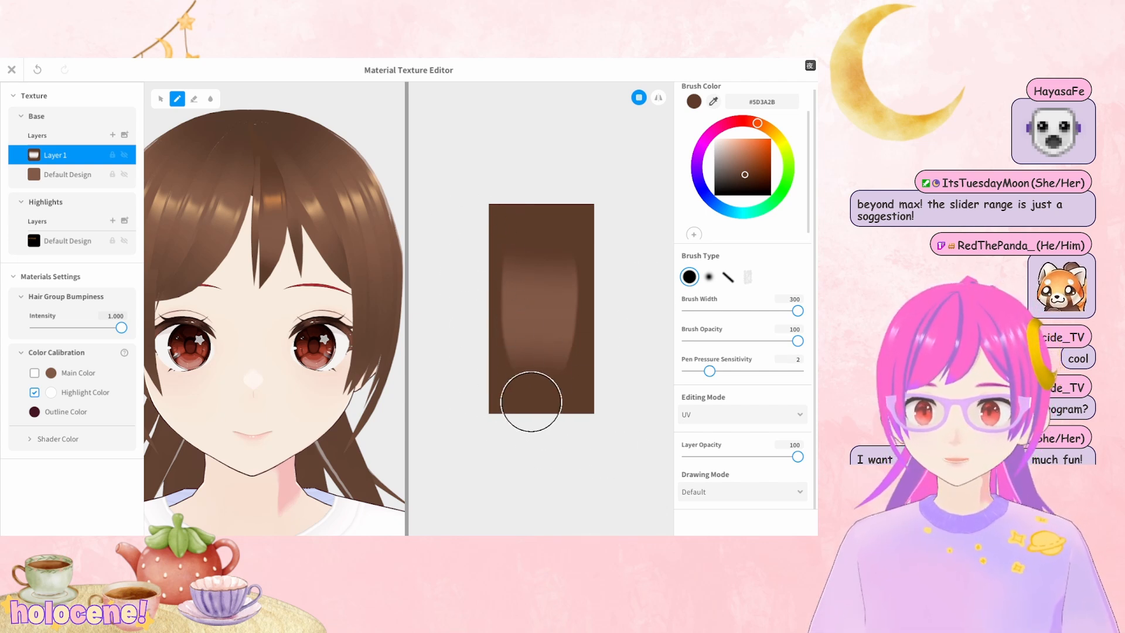
click(749, 457)
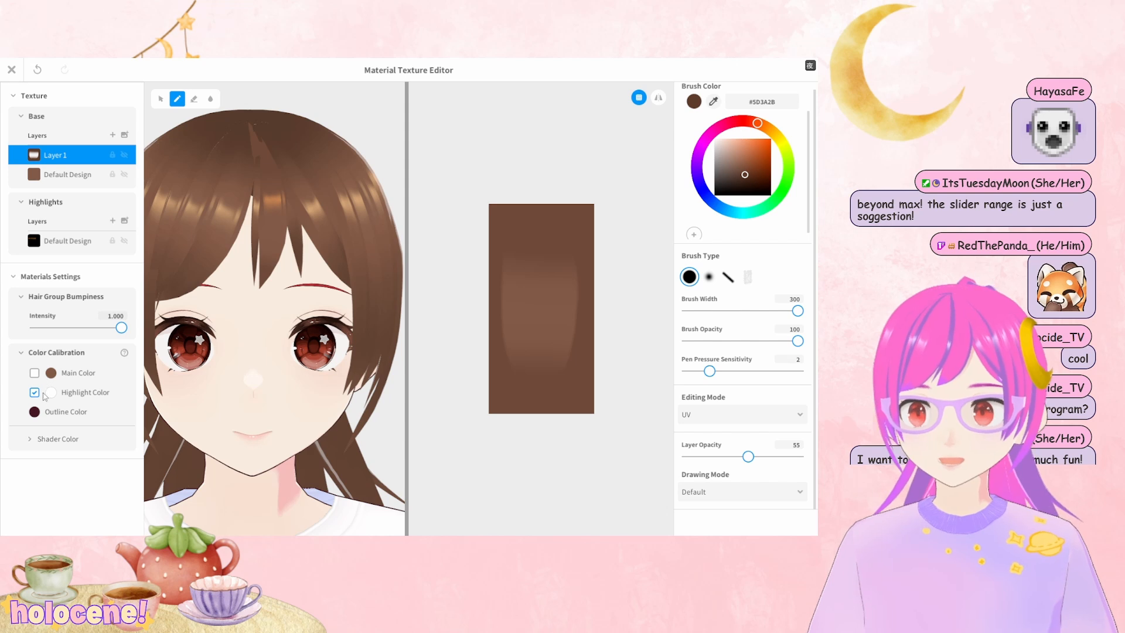
Enable a muted red highlight color, #CA6C6C, in the hair material's color calibration
click(52, 392)
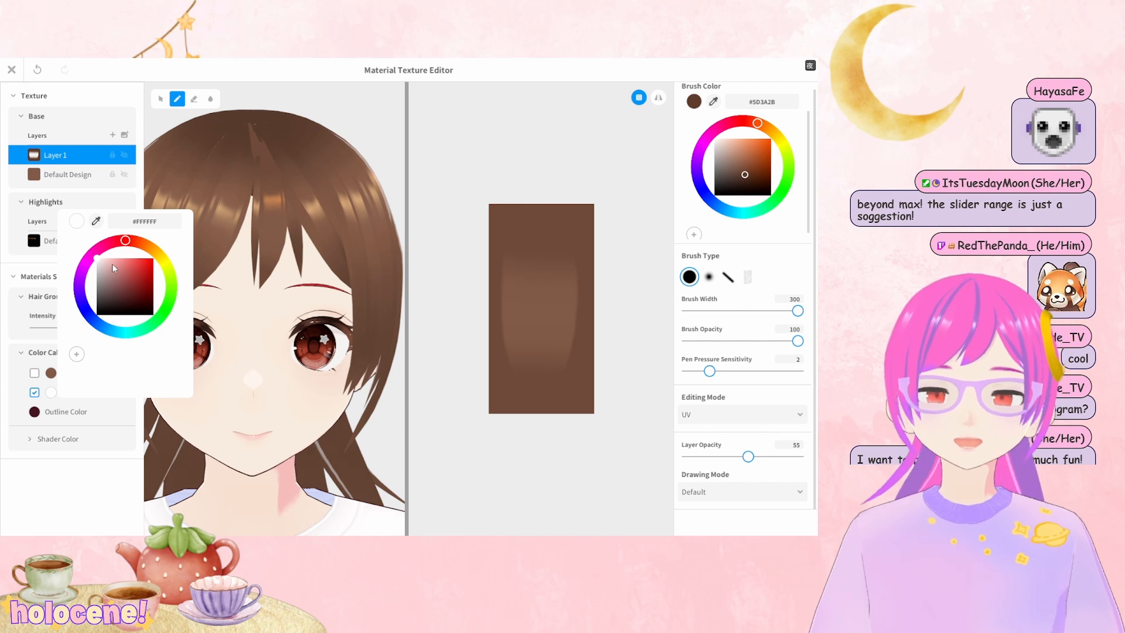
drag(114, 268, 123, 270)
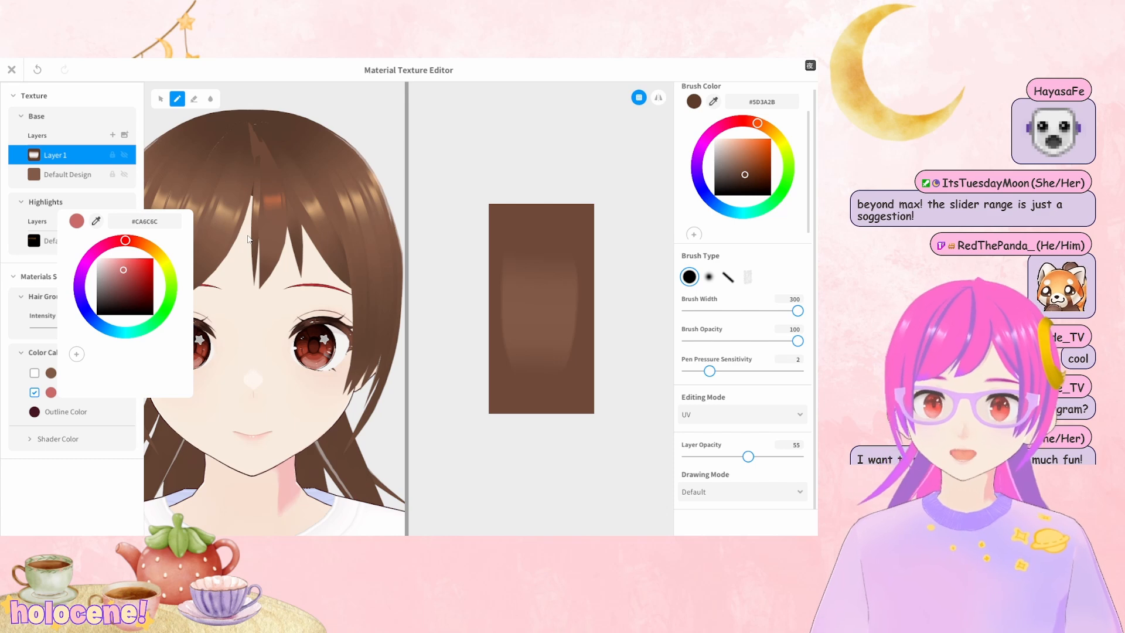
click(106, 196)
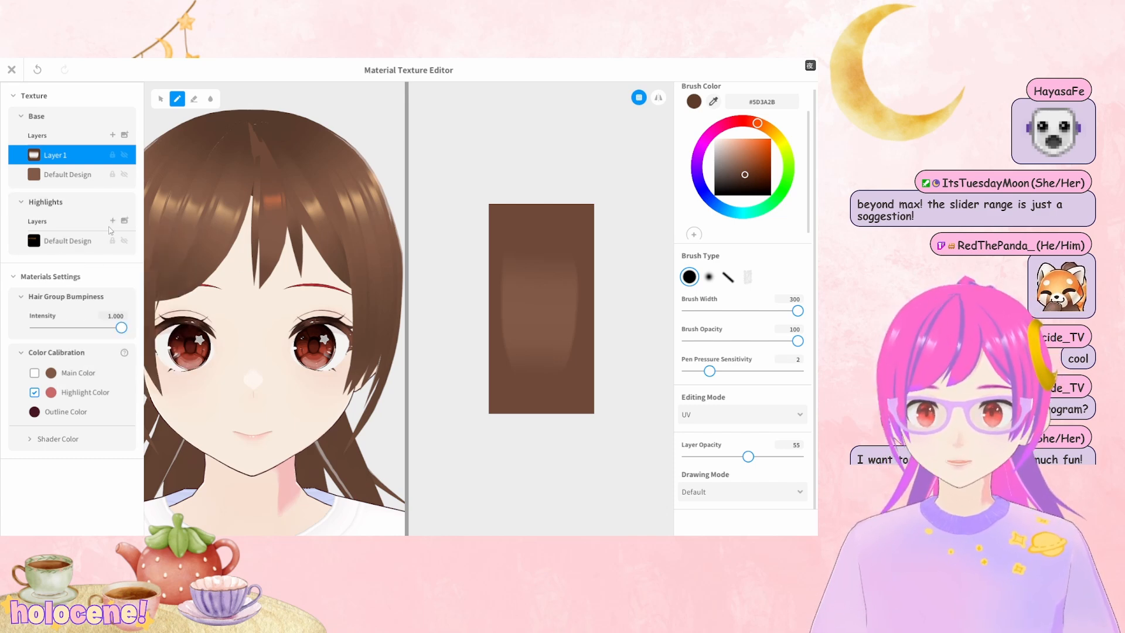
Set the opacity of the Default Design layer under Highlights to 83
click(81, 242)
click(759, 458)
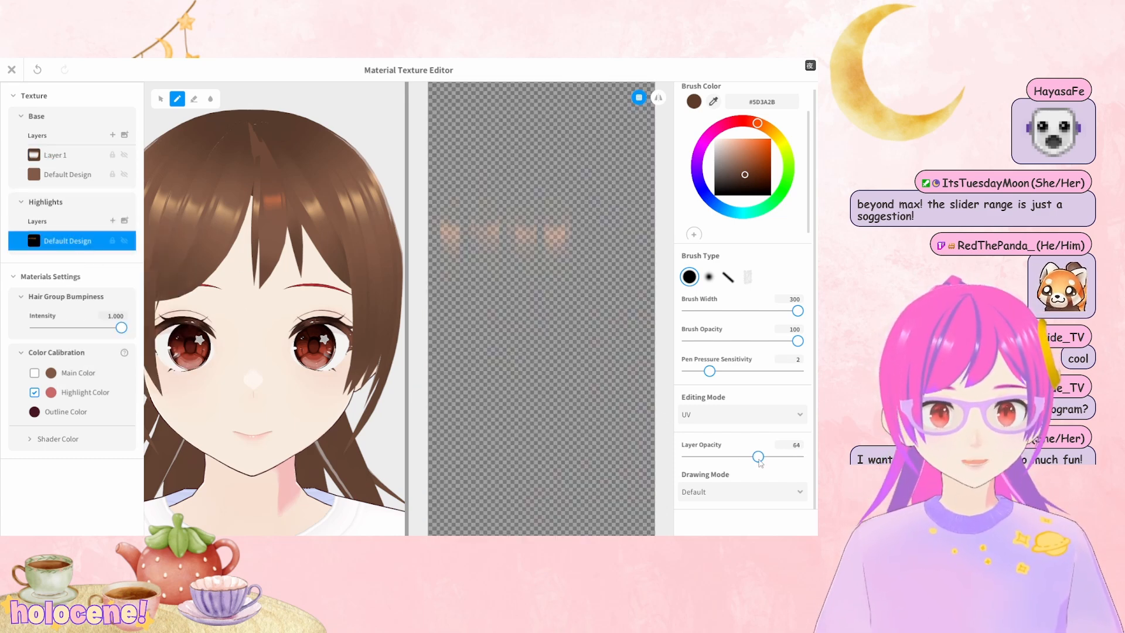
drag(760, 457, 779, 457)
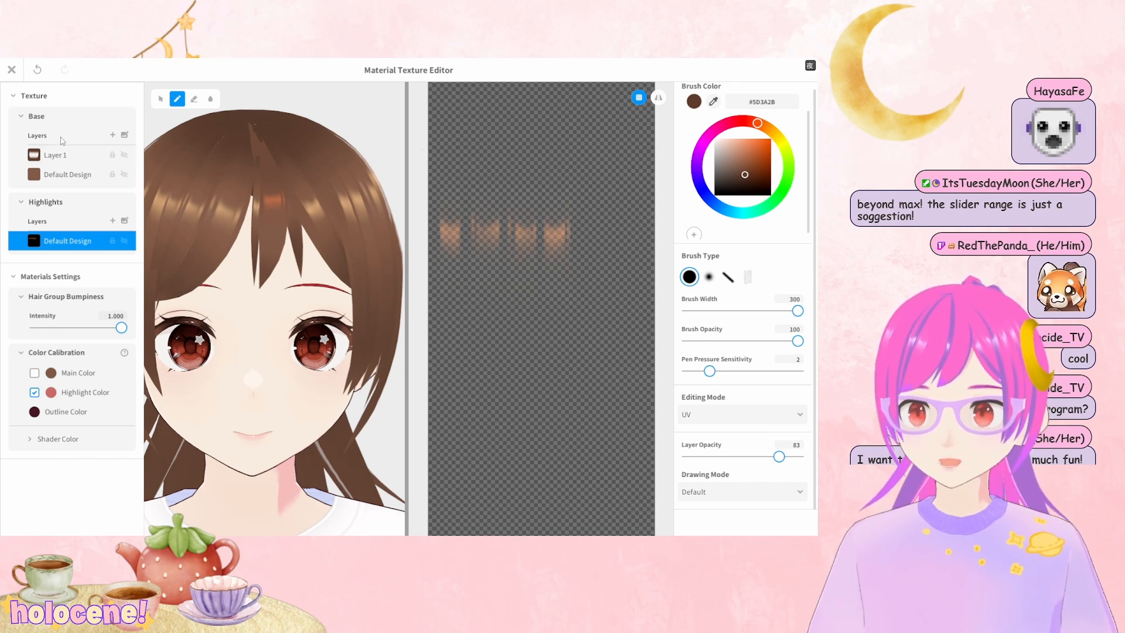
Close the texture editor and assign the second material to the first two front hair groups
click(11, 69)
scroll(469, 259, up, 1)
scroll(487, 261, down, 2)
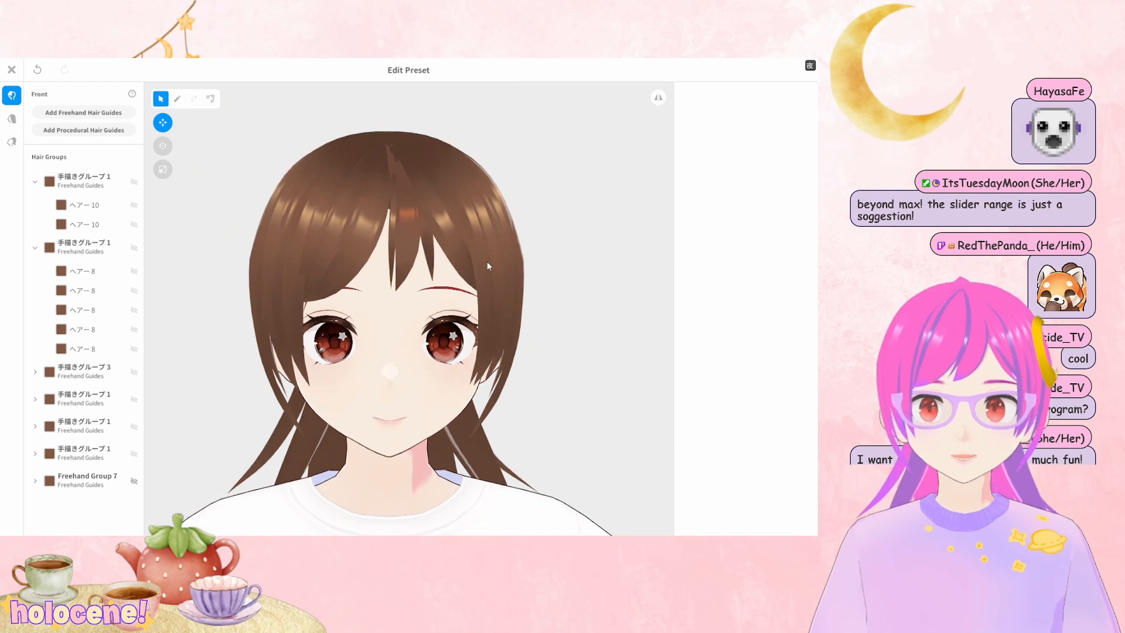
middle_drag(487, 261, 519, 289)
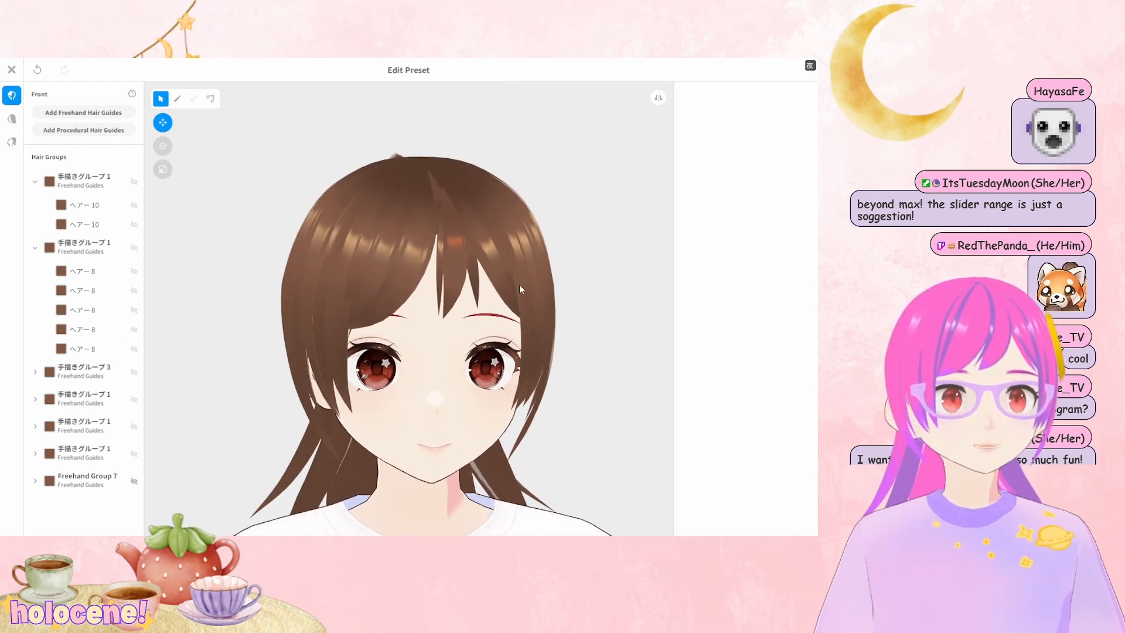
click(86, 186)
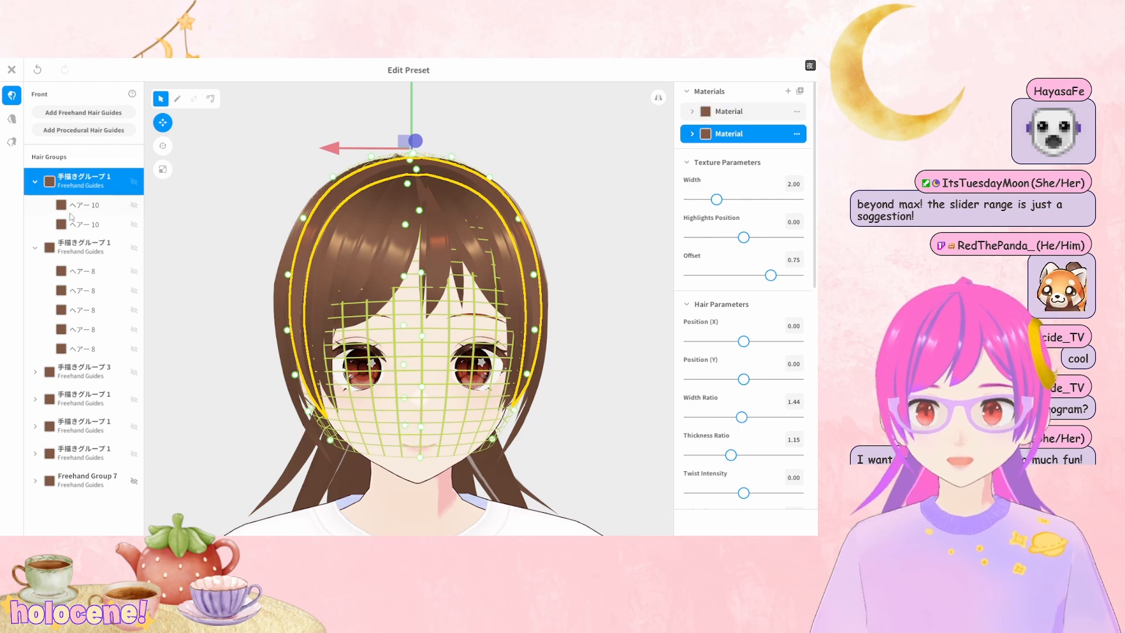
click(94, 251)
click(737, 140)
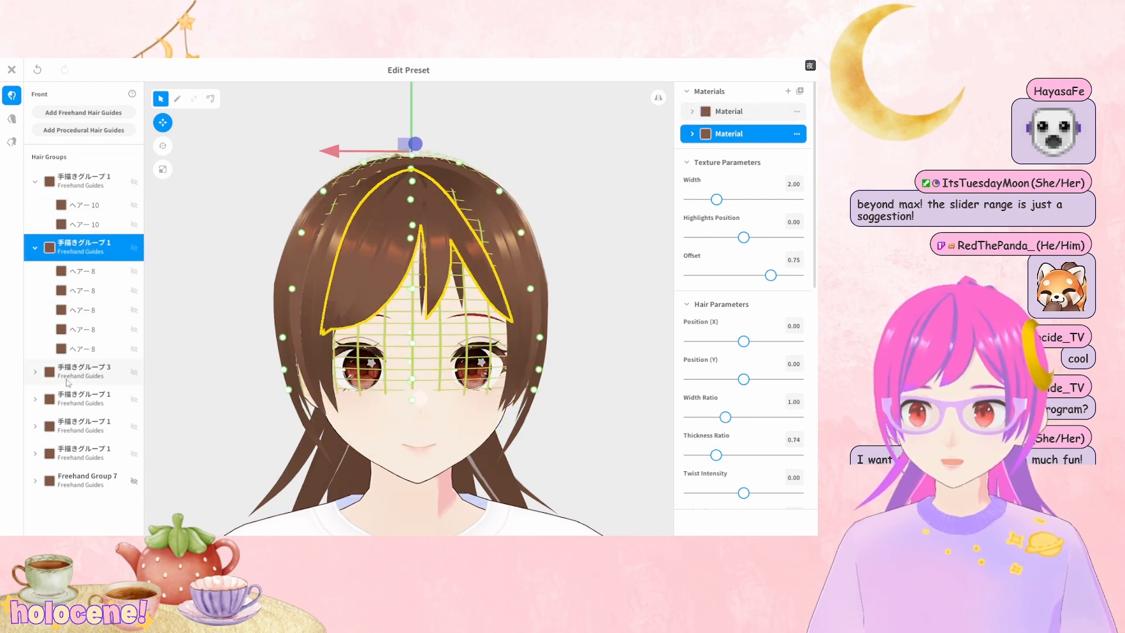
Assign the second material to the third, fourth and fifth front hair groups
click(87, 372)
click(725, 137)
click(74, 441)
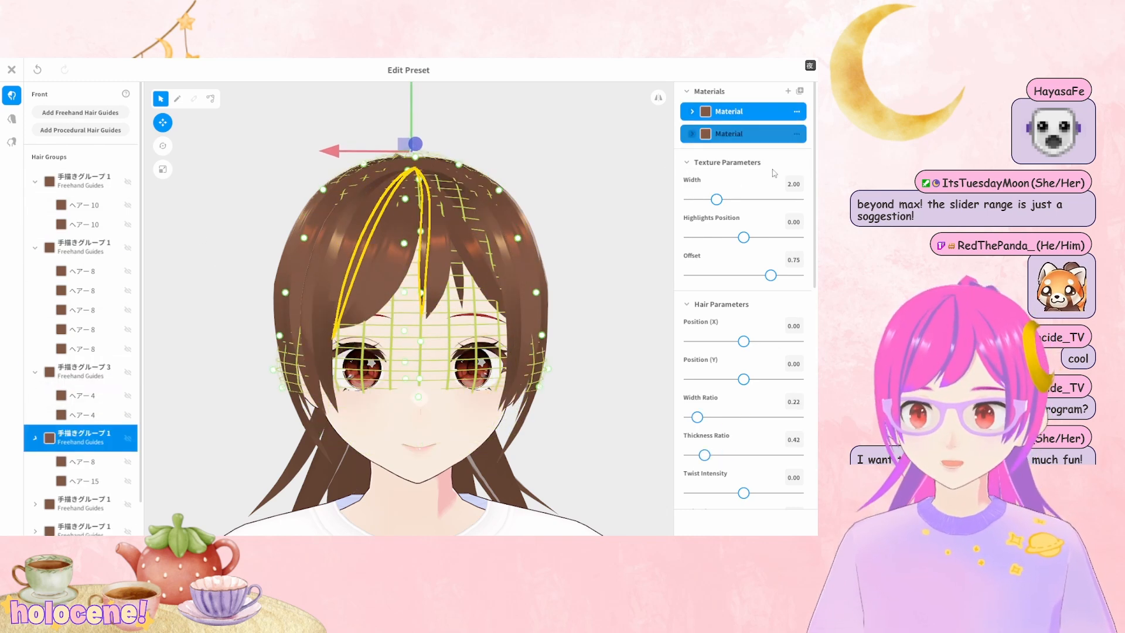
scroll(84, 360, down, 1)
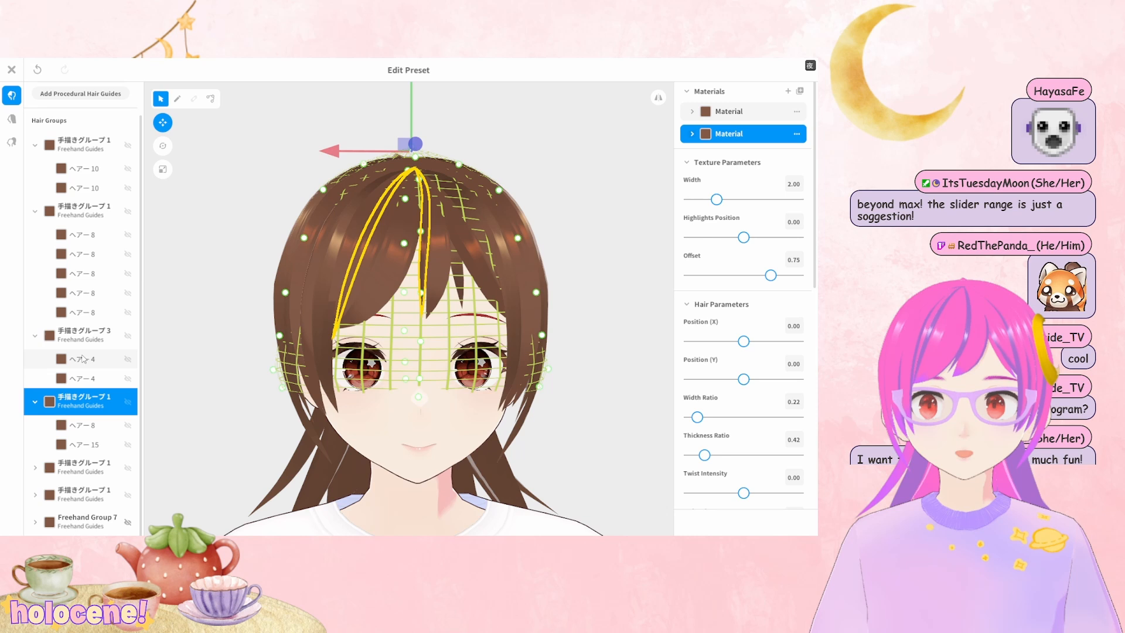
click(81, 467)
click(746, 133)
scroll(129, 354, down, 1)
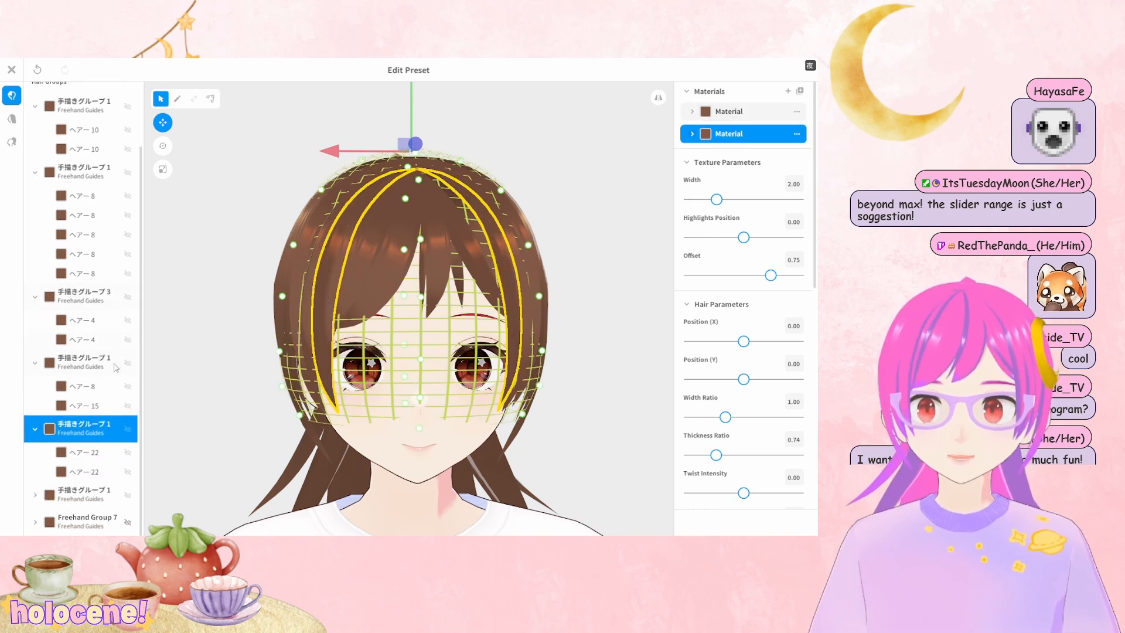
Assign the second material to the sixth front hair group and Freehand Group 7, and clear the selection
click(102, 494)
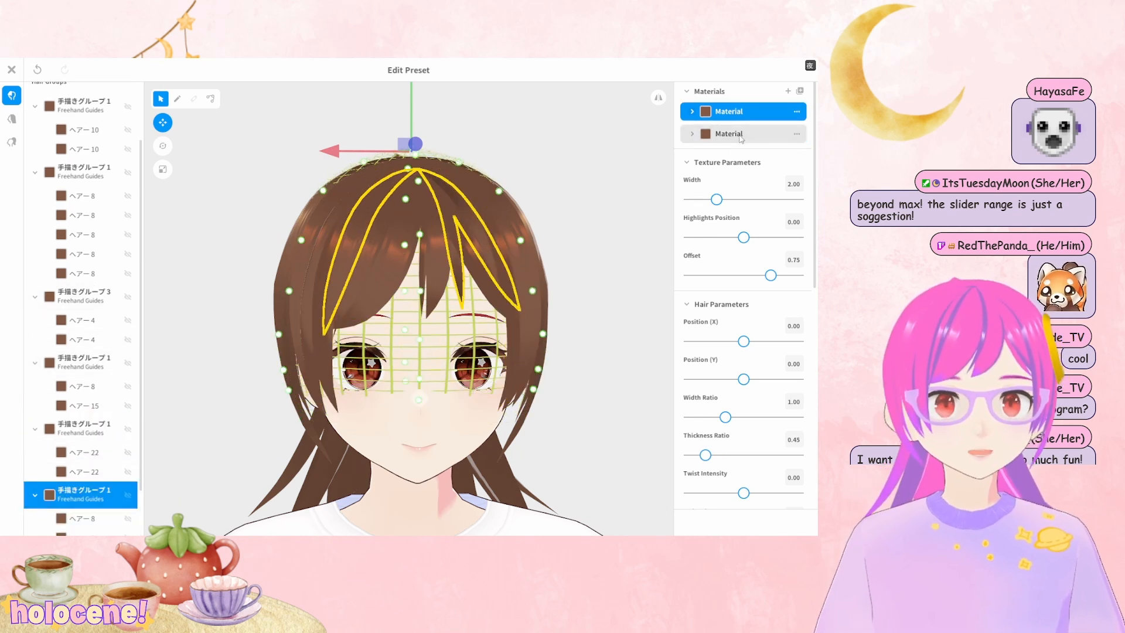
scroll(97, 472, down, 2)
click(82, 521)
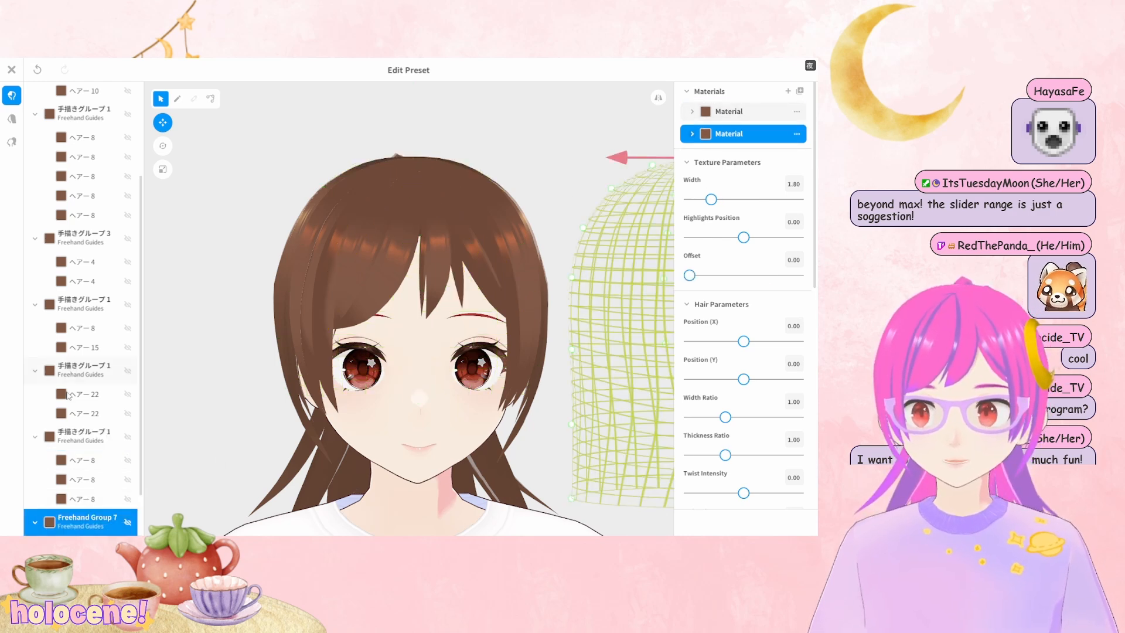
scroll(69, 396, down, 2)
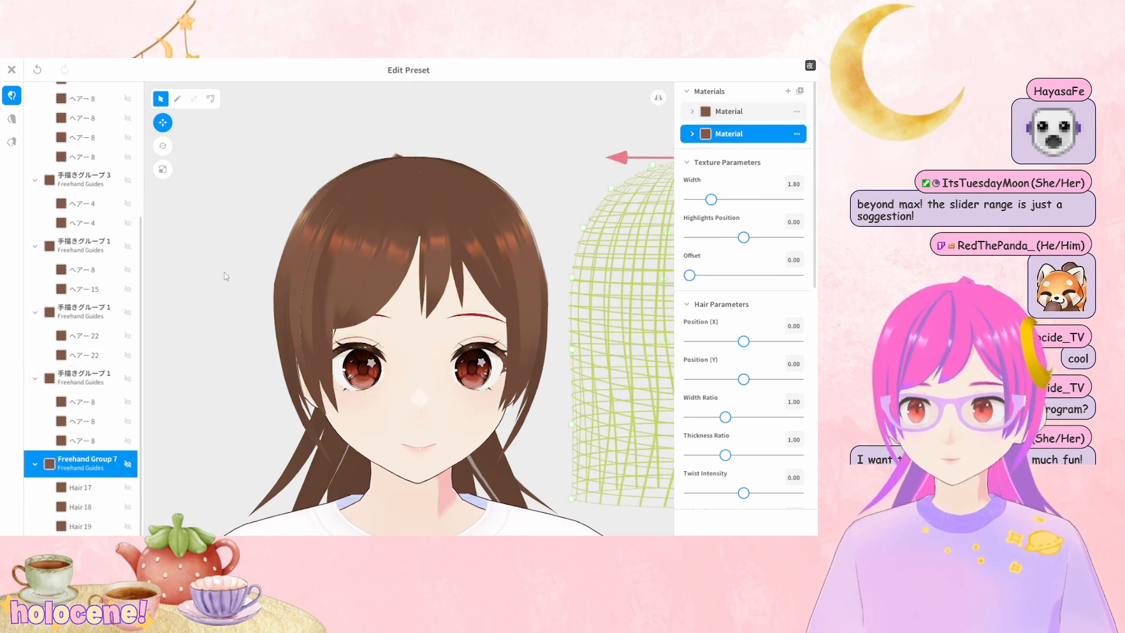
click(270, 279)
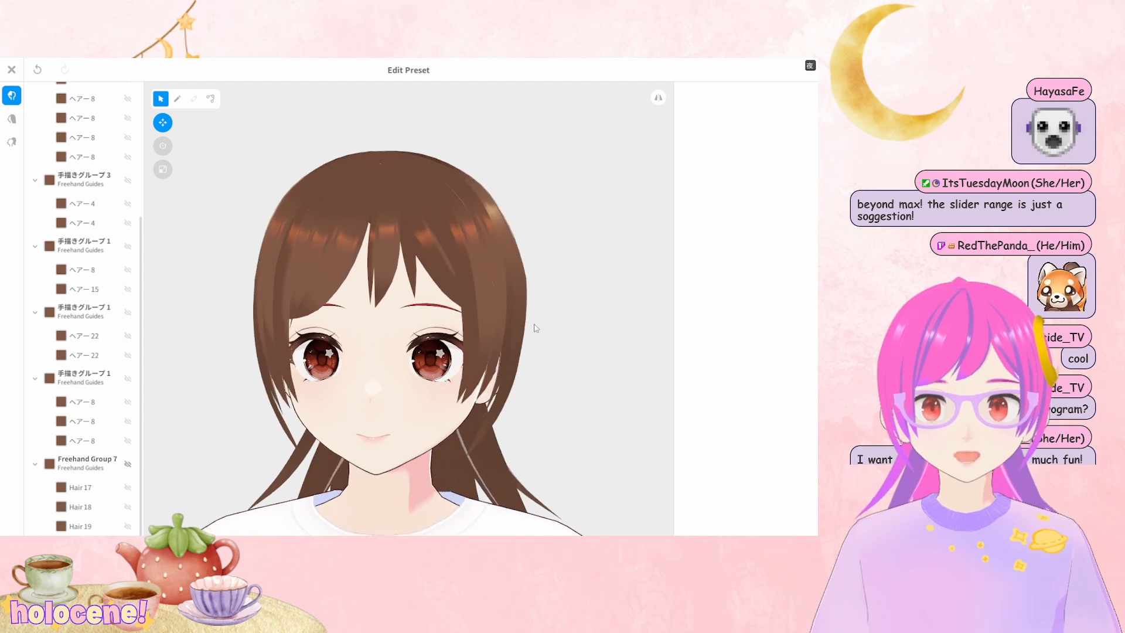
Set the texture width and the offset of the second ヘアー 22 side strand to 1.00 each
click(474, 301)
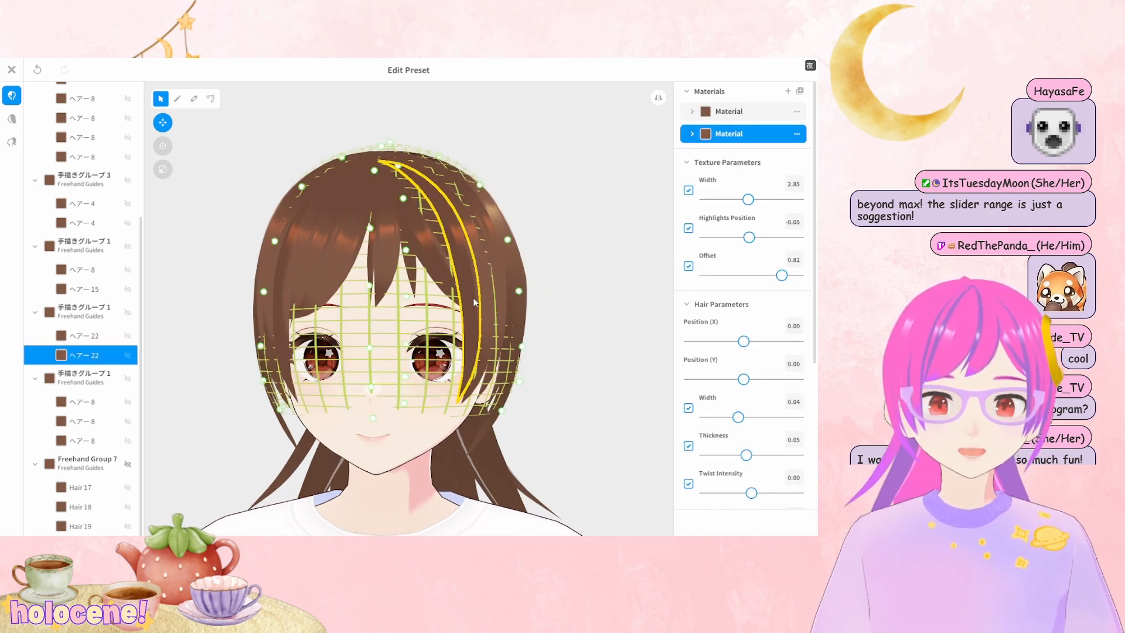
scroll(483, 308, up, 2)
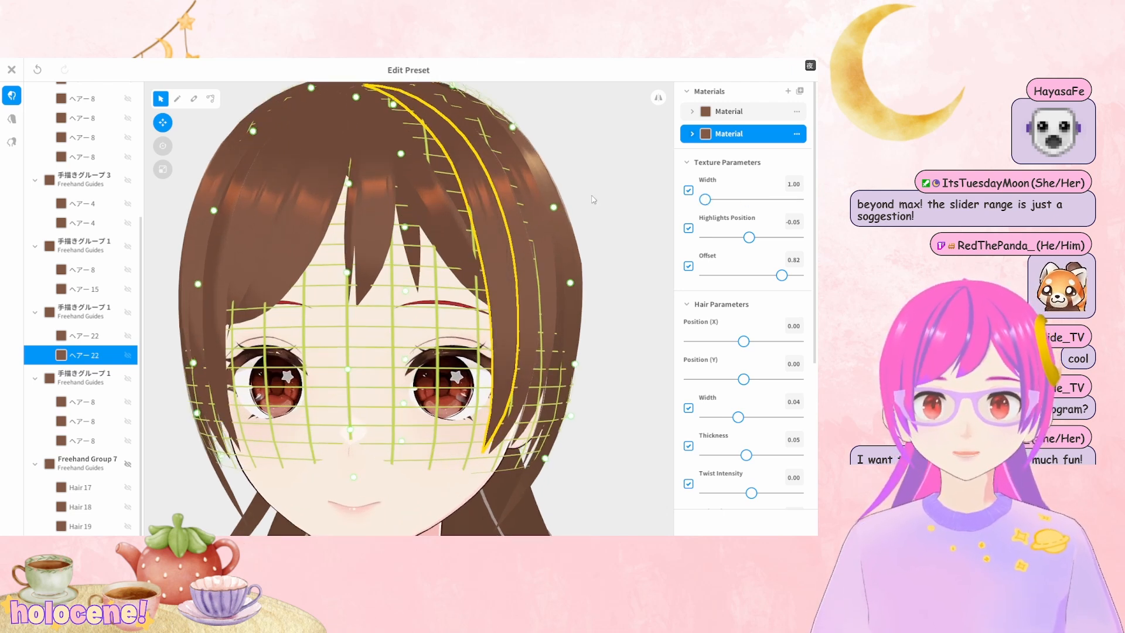
drag(781, 275, 814, 279)
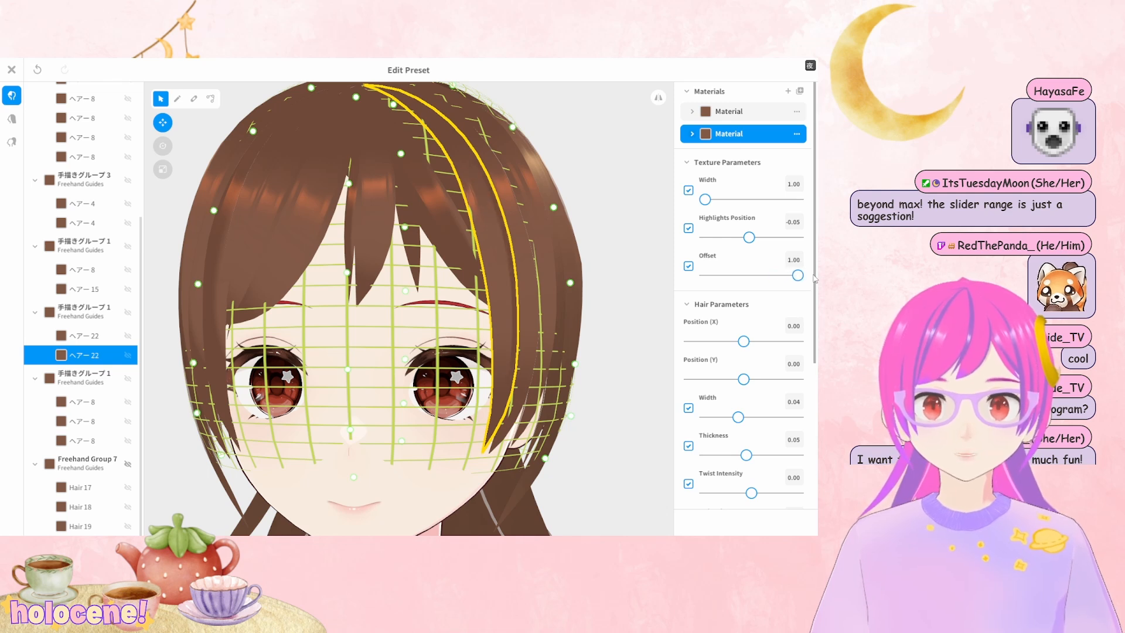
Select the wide bang strand, the last ヘアー 8 in the second hair group
click(424, 201)
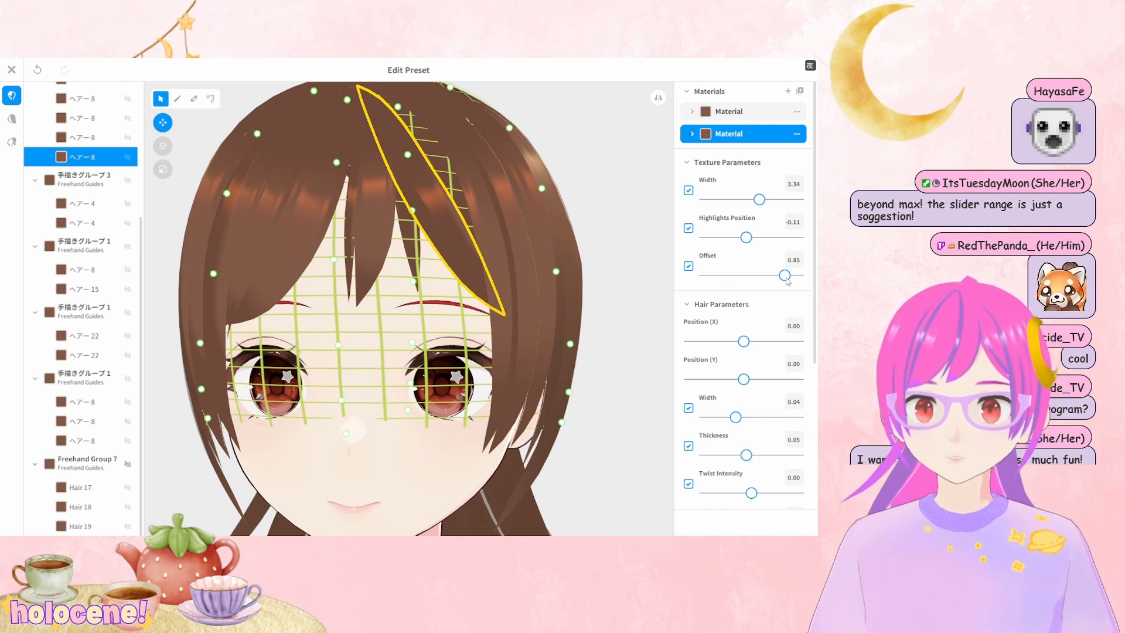
Set the selected bang strand's texture width to 1.00 and lower its texture offset
key(ctrl+z)
key(ctrl+z)
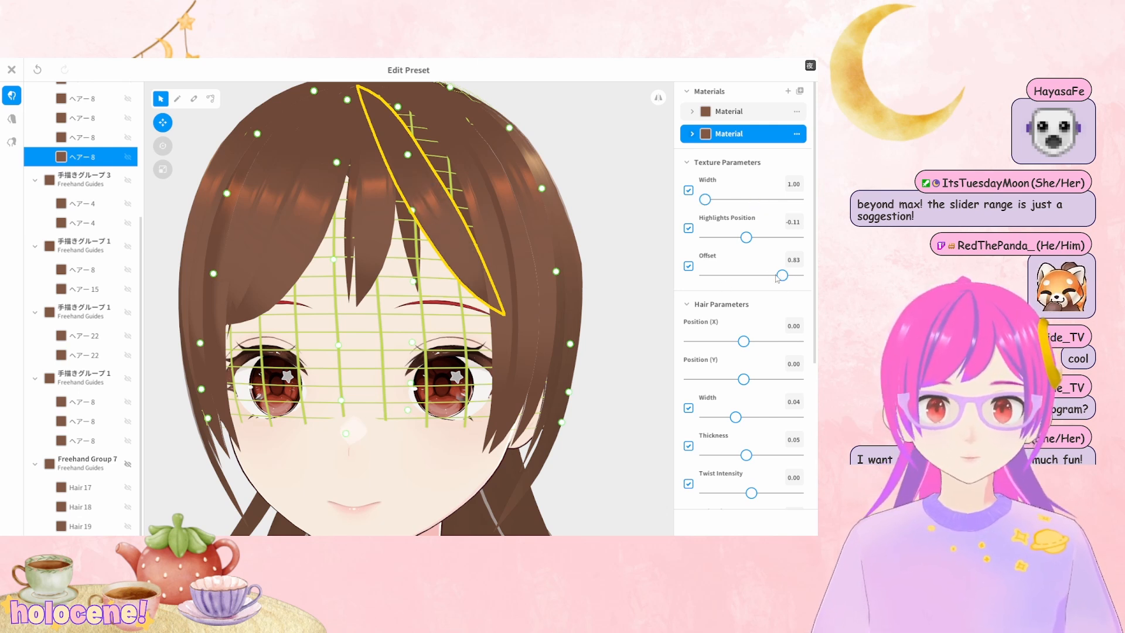
drag(777, 278, 714, 274)
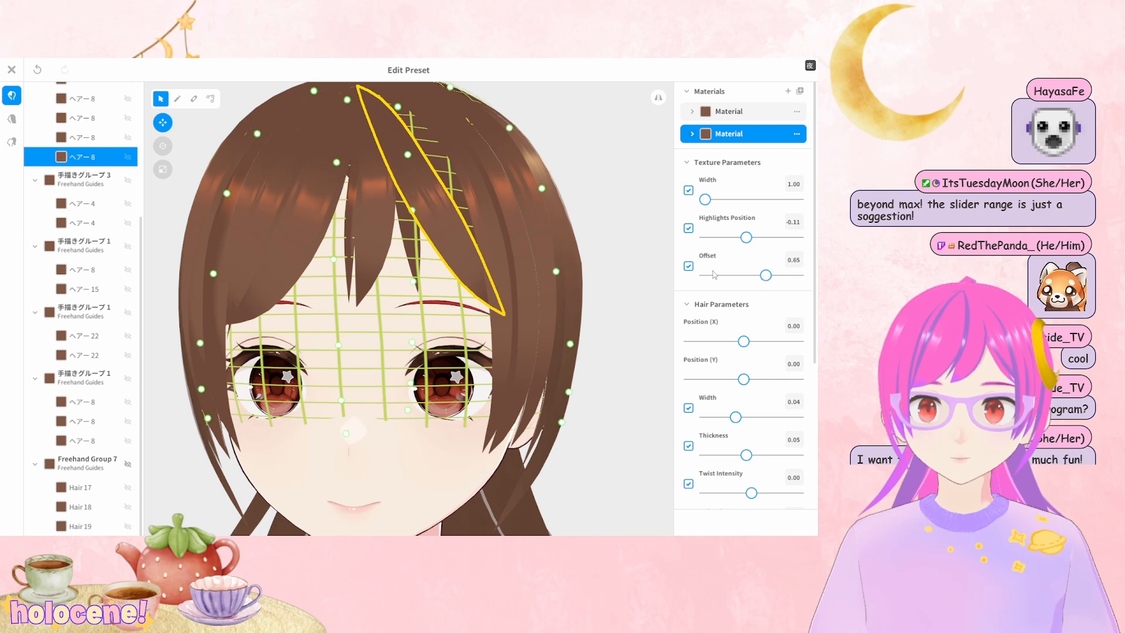
Set the texture width to 1.00 and the texture offset to 0.00 for the first ヘアー 22 side strand
click(385, 262)
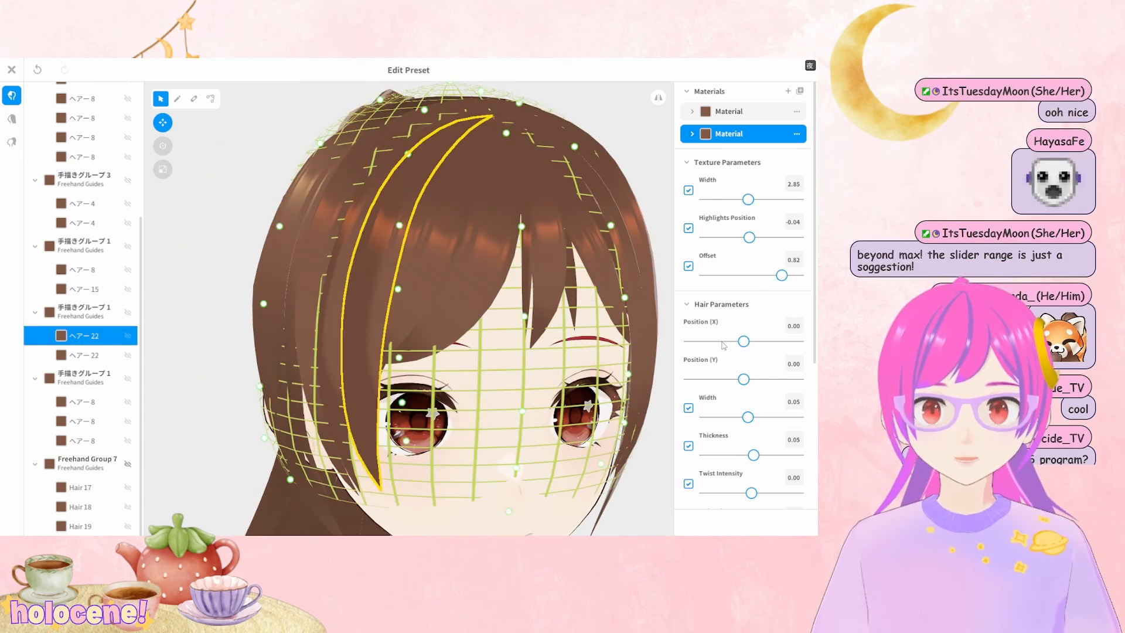
drag(748, 202, 705, 200)
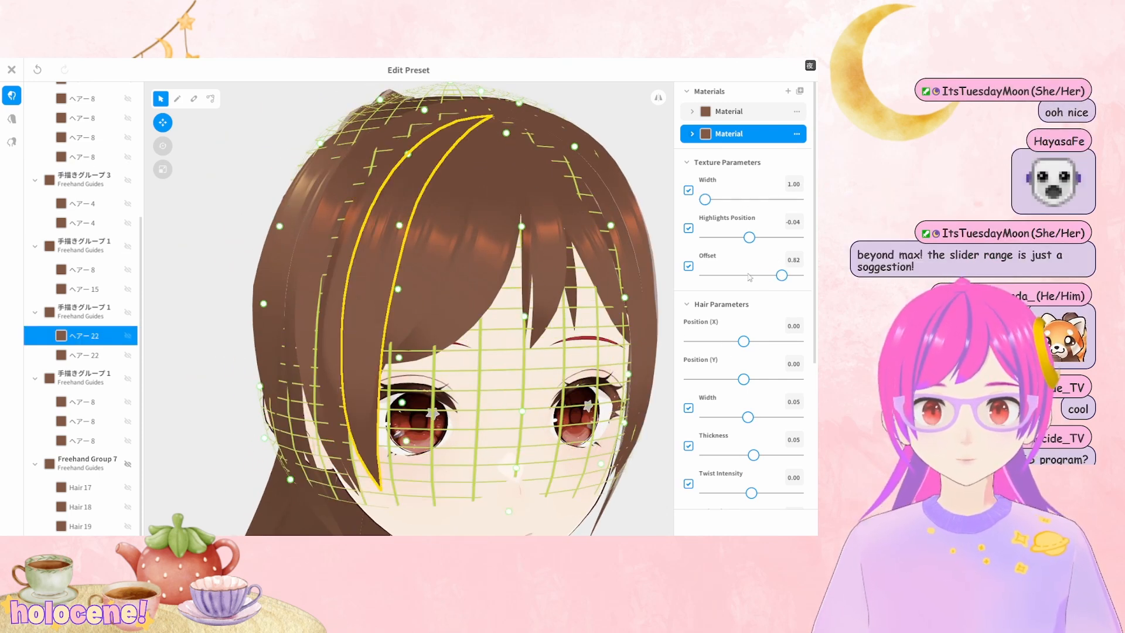
drag(781, 276, 705, 275)
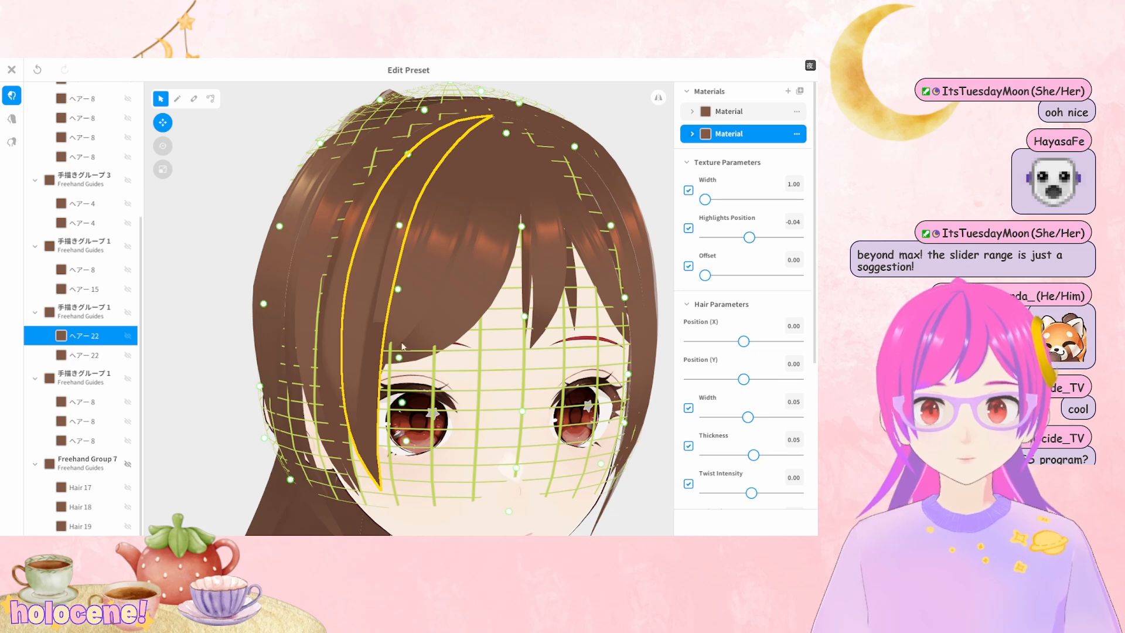
Examine the highlights and texture blending of the bangs and side strands from the front and the side
click(446, 311)
click(386, 278)
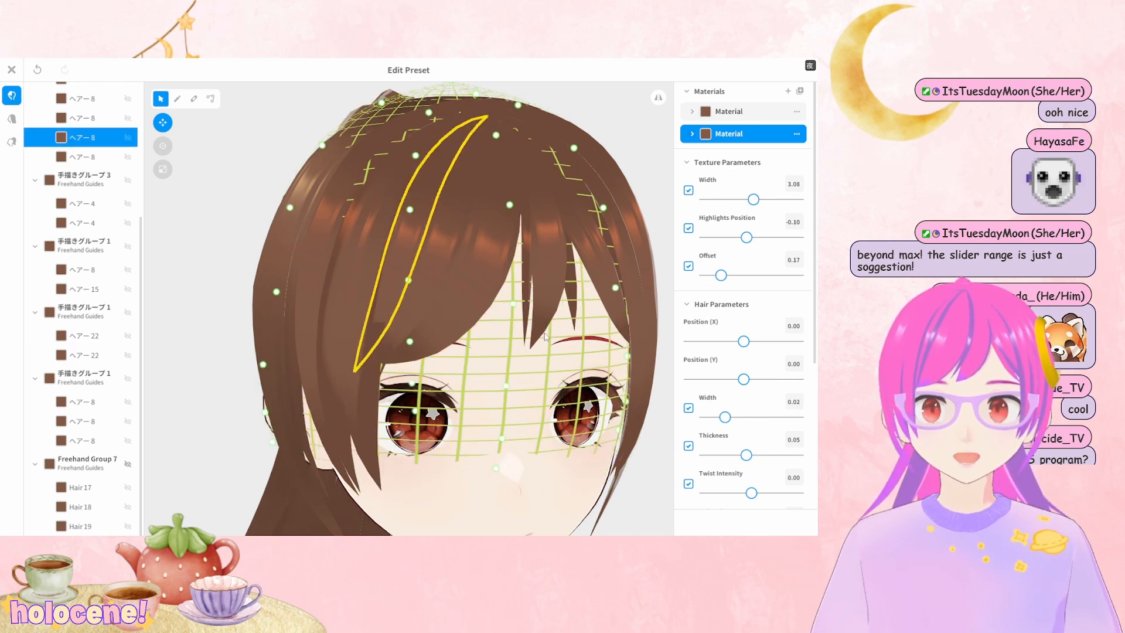
right_drag(544, 333, 536, 329)
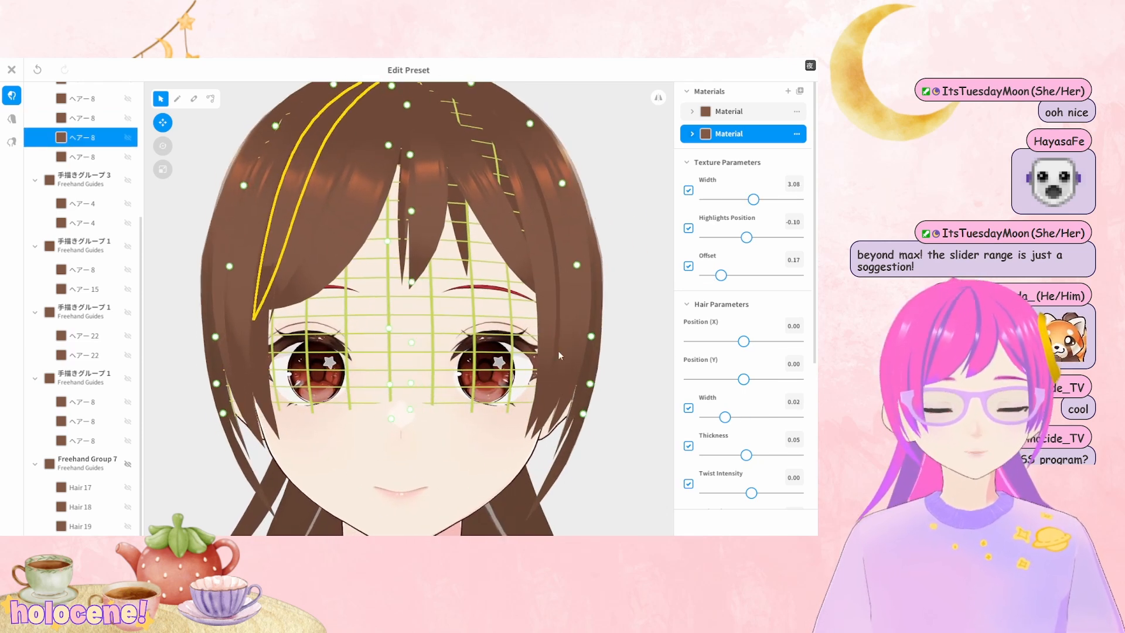
click(649, 330)
mouse_move(648, 328)
right_down()
mouse_move(630, 352)
mouse_move(608, 333)
mouse_move(625, 329)
right_up()
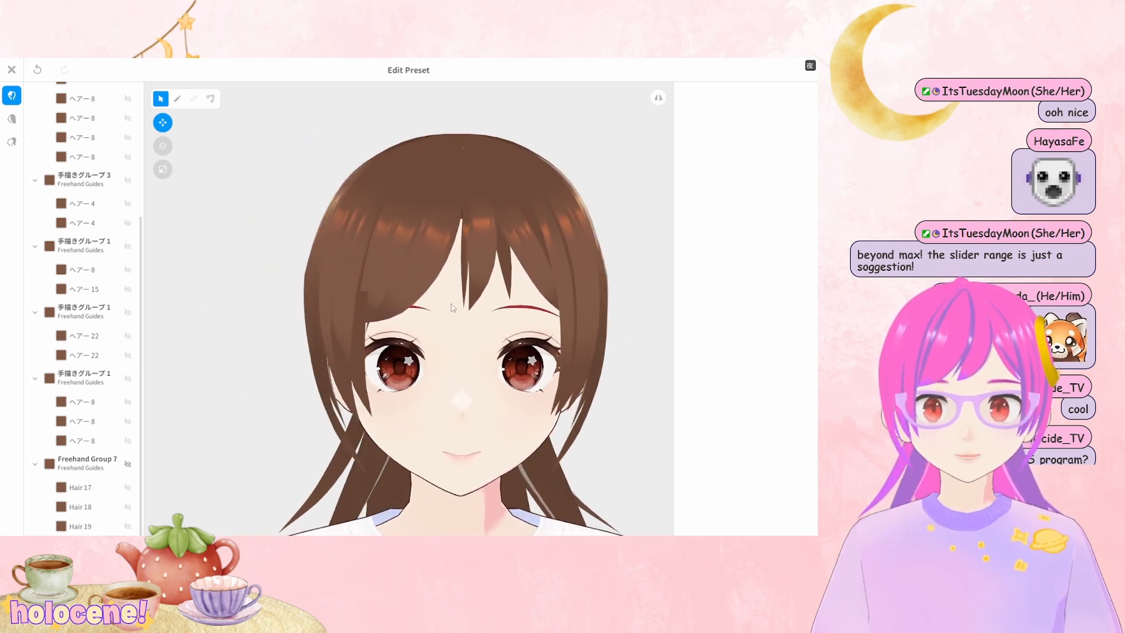
click(371, 287)
click(369, 271)
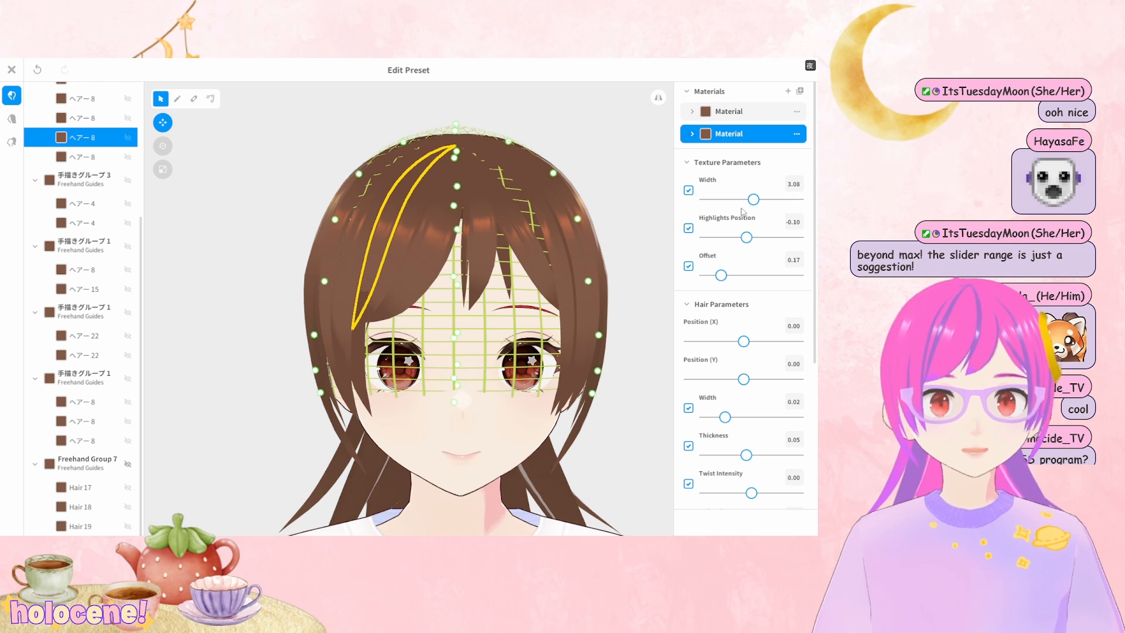
click(585, 200)
right_drag(585, 200, 592, 227)
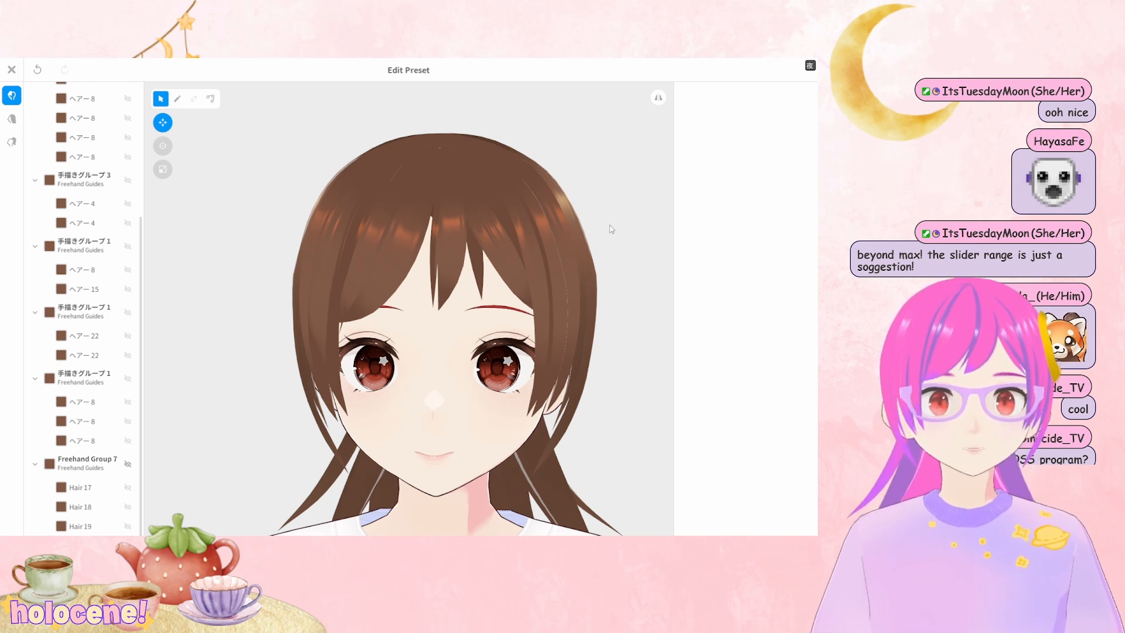
right_drag(622, 235, 562, 301)
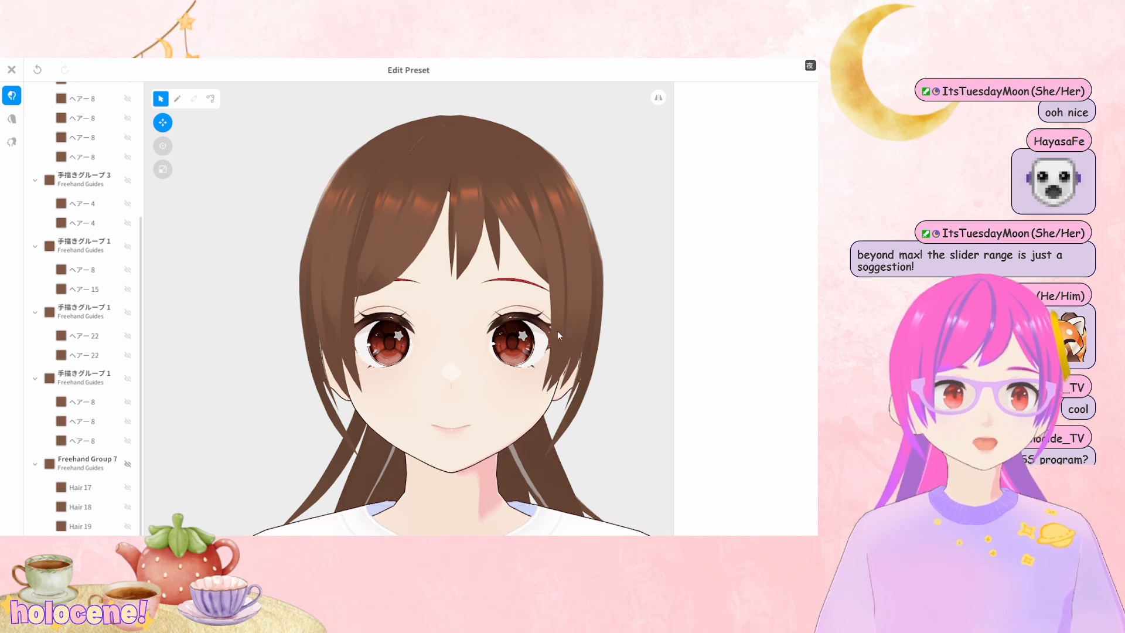
scroll(583, 389, down, 5)
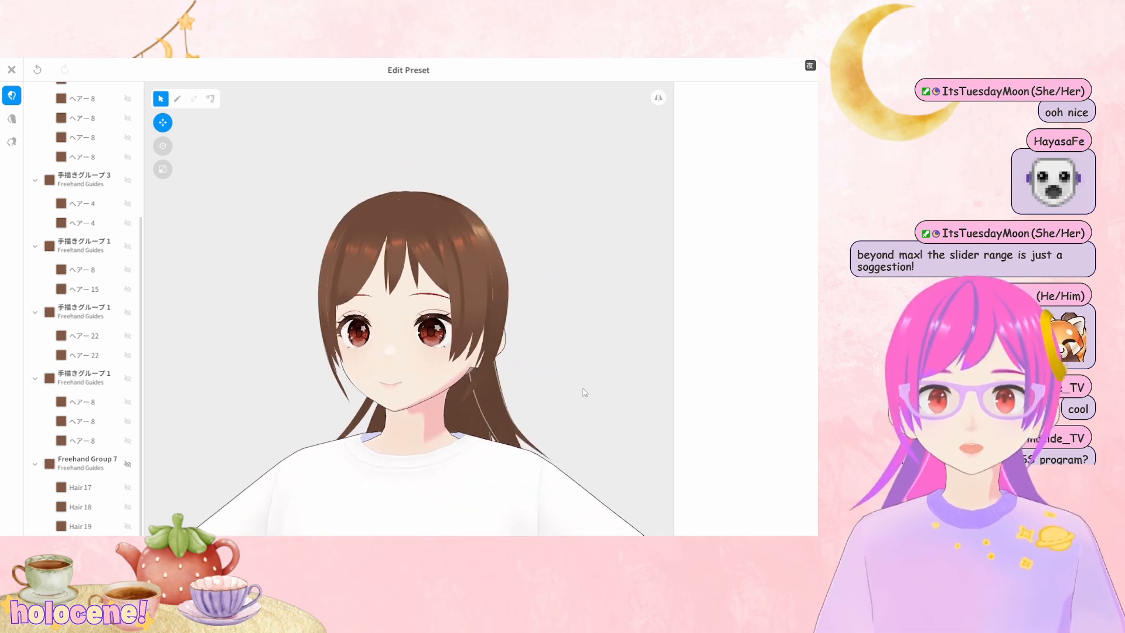
scroll(492, 358, up, 5)
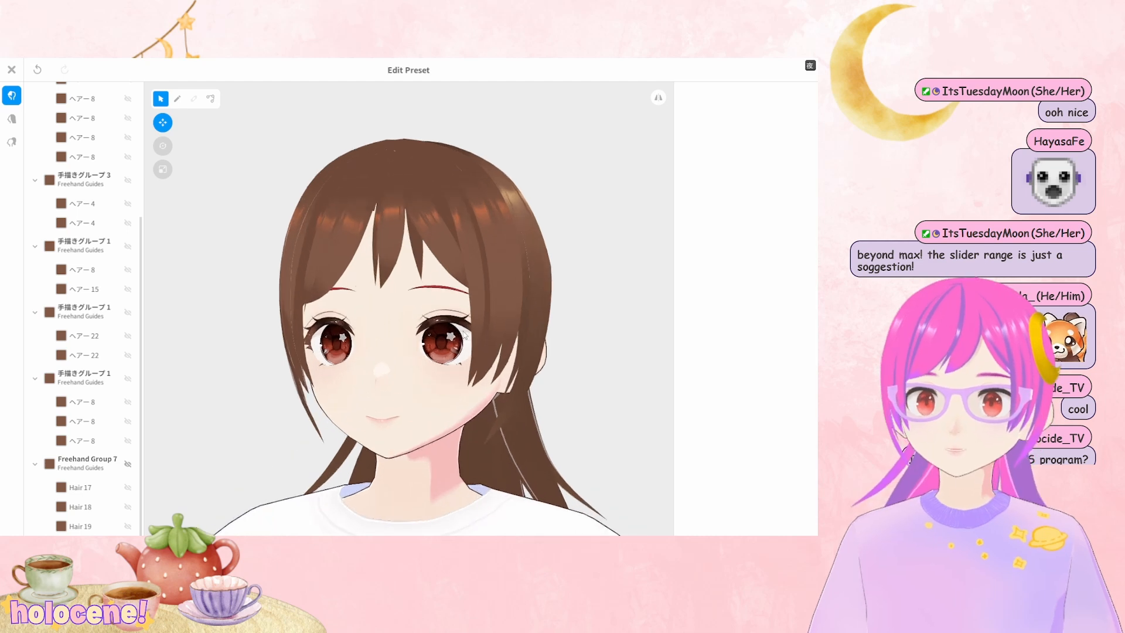
right_drag(511, 318, 527, 343)
scroll(536, 360, up, 5)
scroll(535, 360, down, 5)
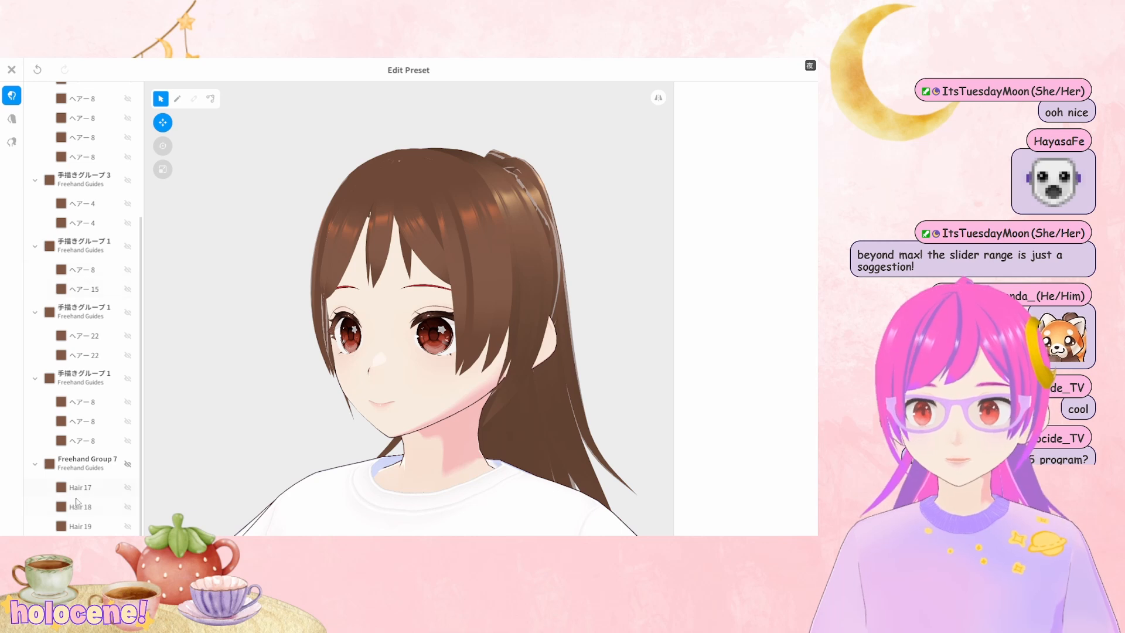
Delete the strands Hair 17, Hair 18 and Hair 19 from Freehand Group 7
click(97, 467)
scroll(527, 304, down, 3)
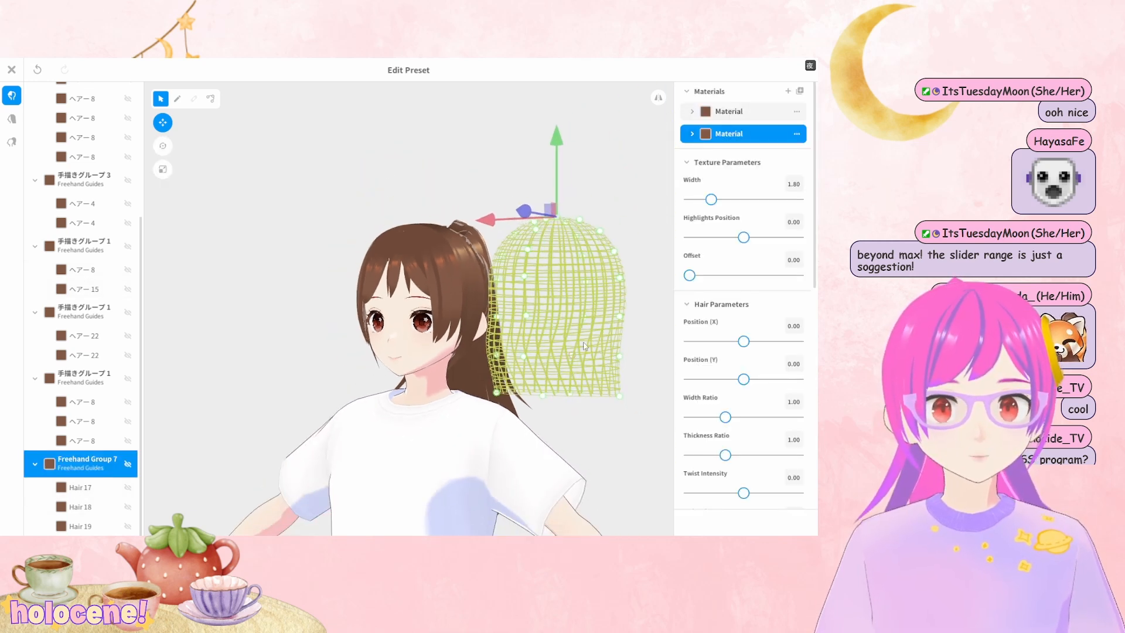
right_drag(560, 255, 569, 254)
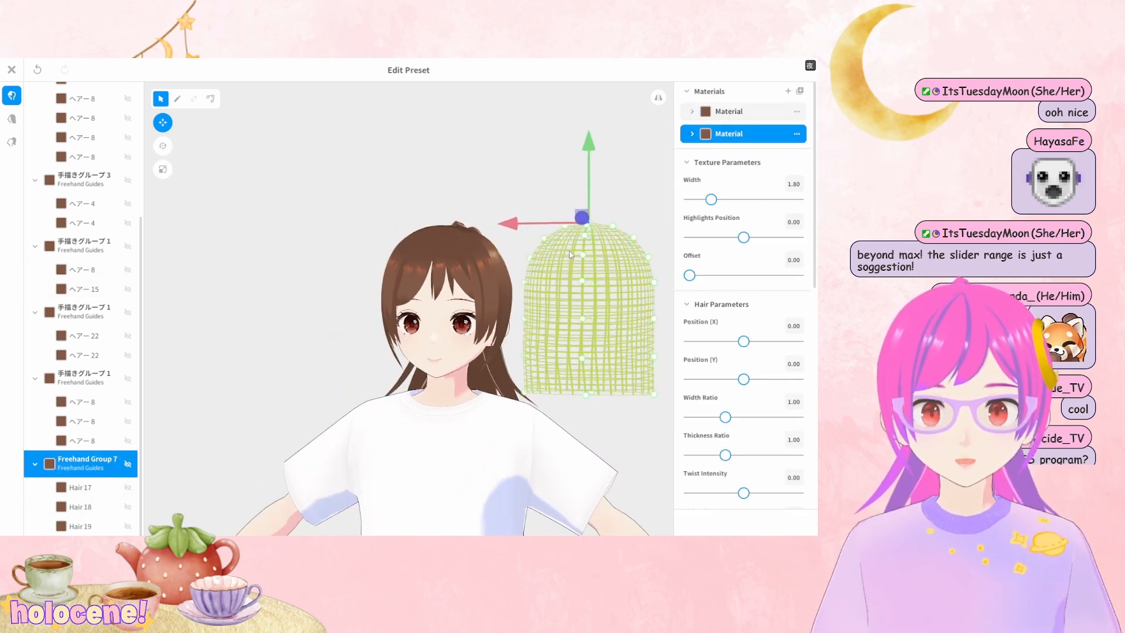
right_click(128, 470)
click(123, 472)
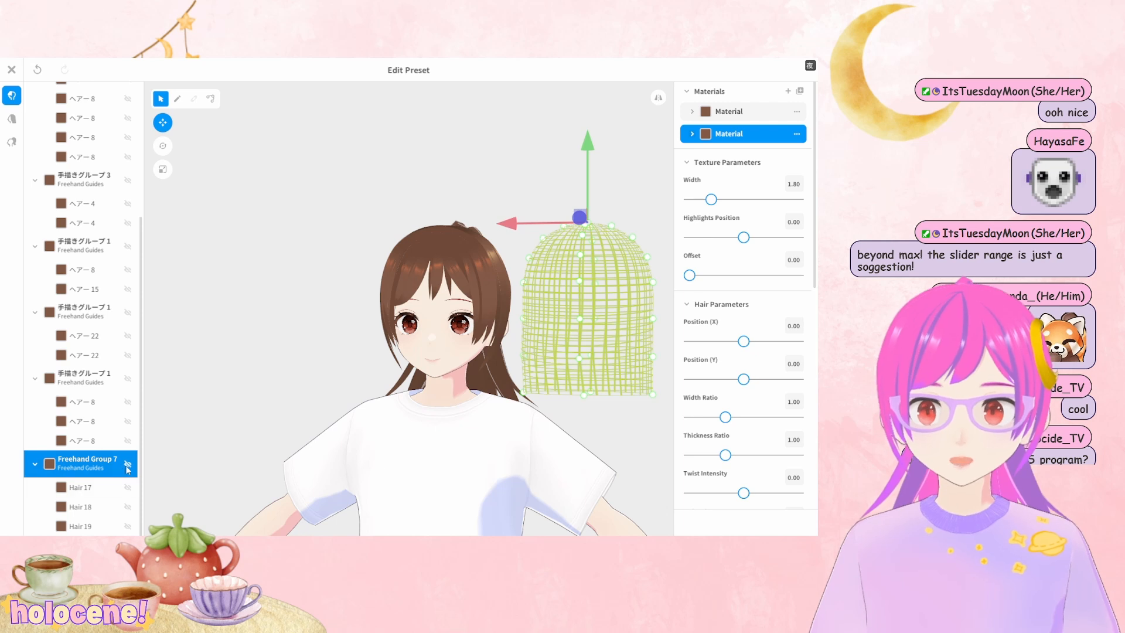
click(128, 469)
click(128, 469)
right_click(127, 472)
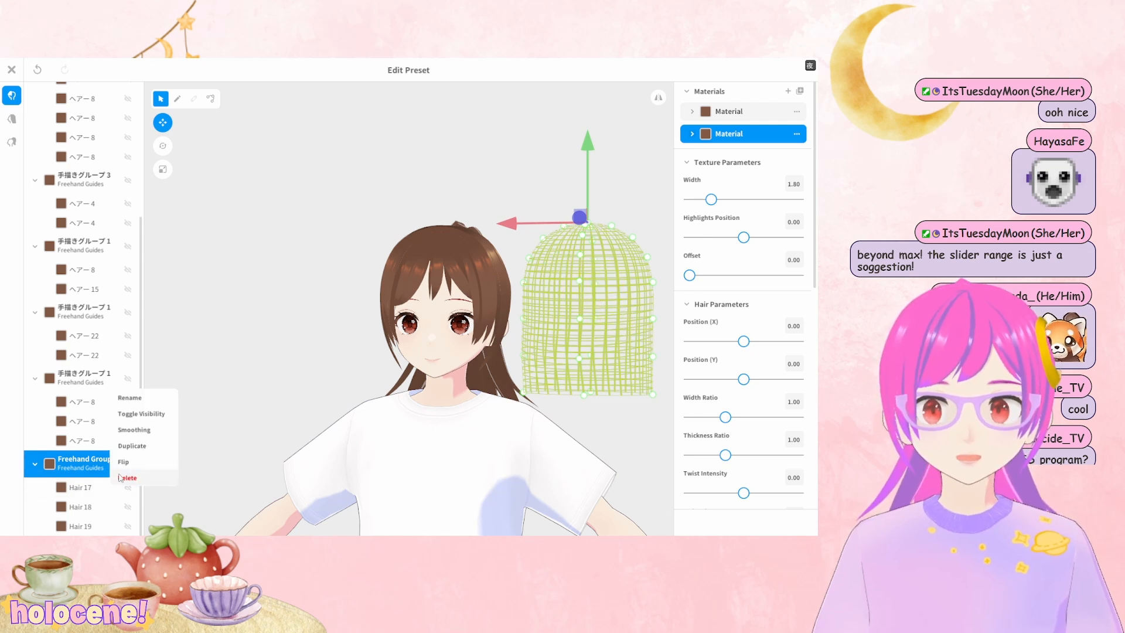
click(121, 477)
right_click(117, 486)
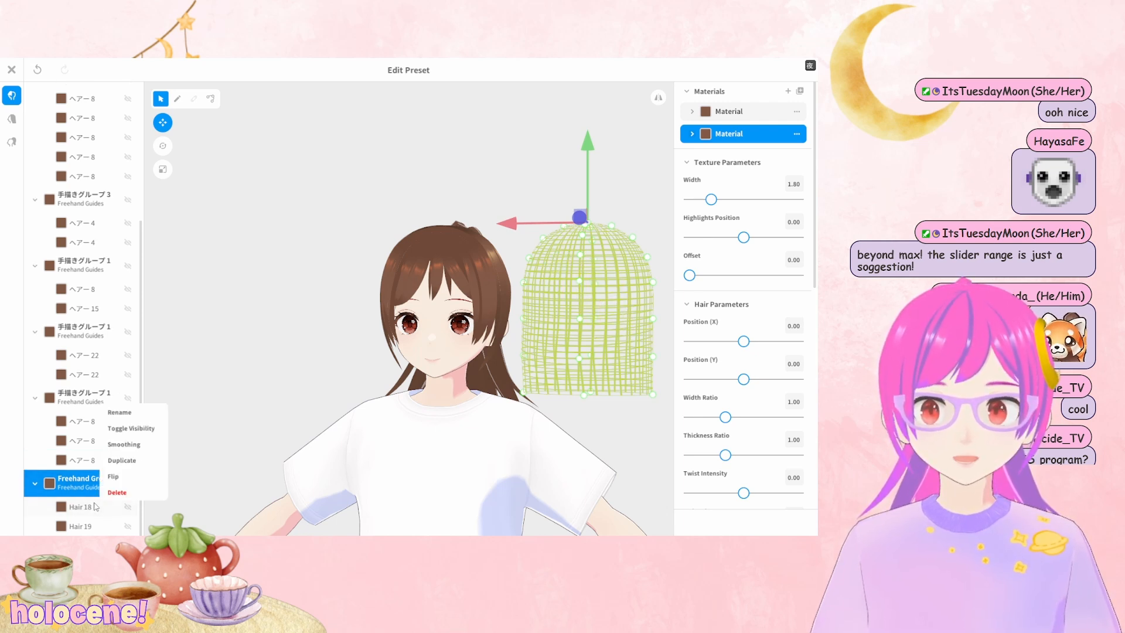
click(123, 494)
right_click(119, 506)
click(123, 514)
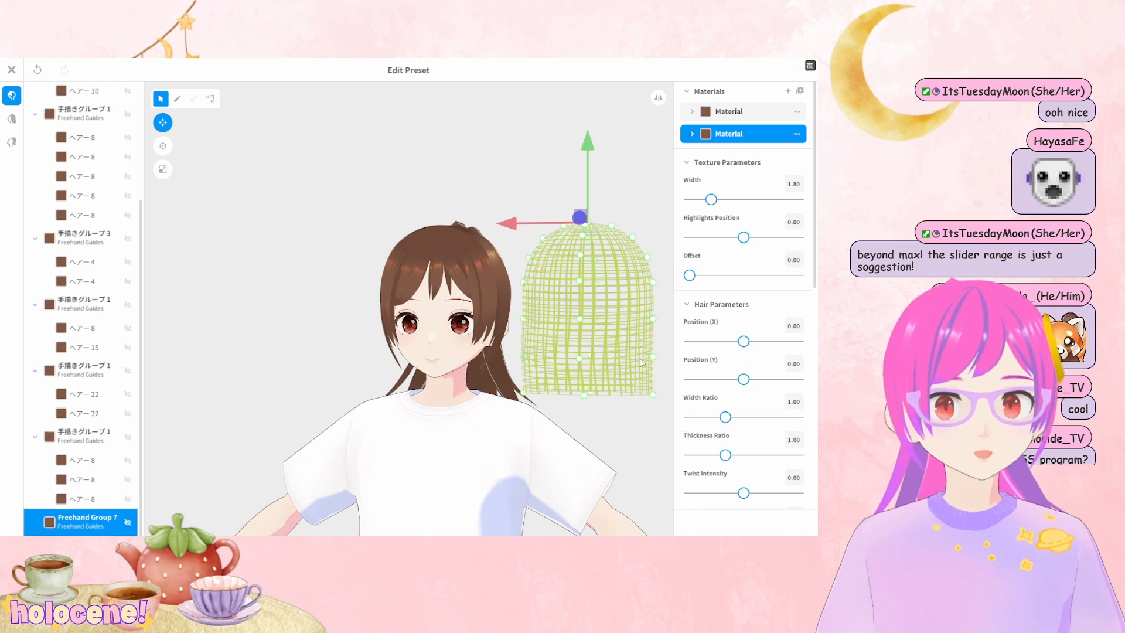
Set Fit to Head (Z) to 0.00 for the guide of Freehand Group 7
mouse_move(620, 373)
right_down()
mouse_move(582, 377)
mouse_move(603, 378)
right_up()
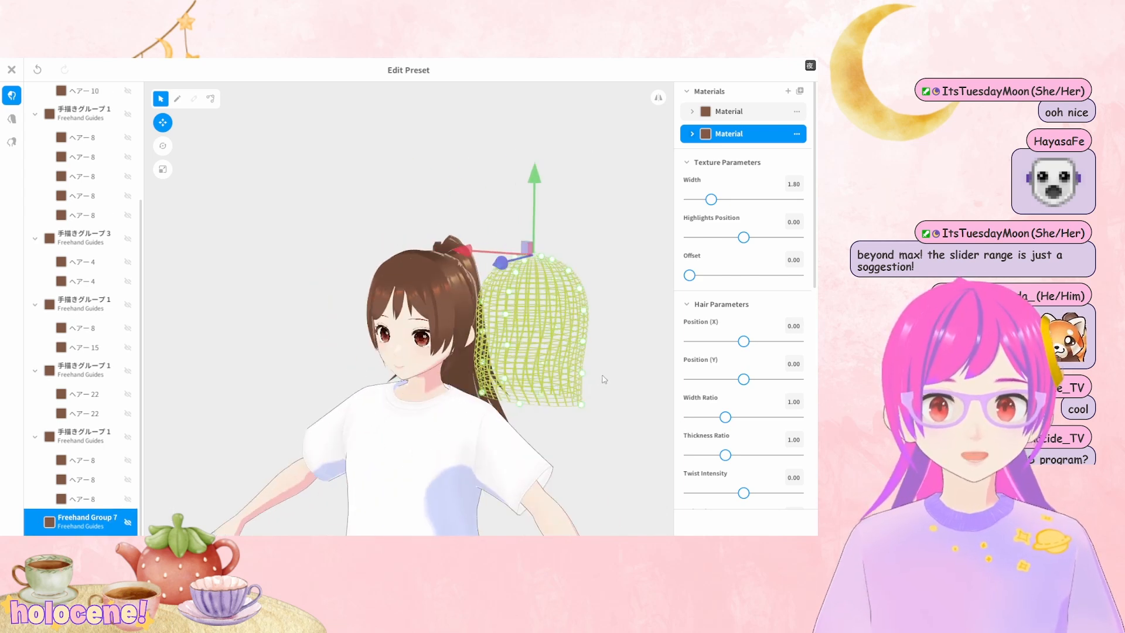
scroll(786, 395, down, 10)
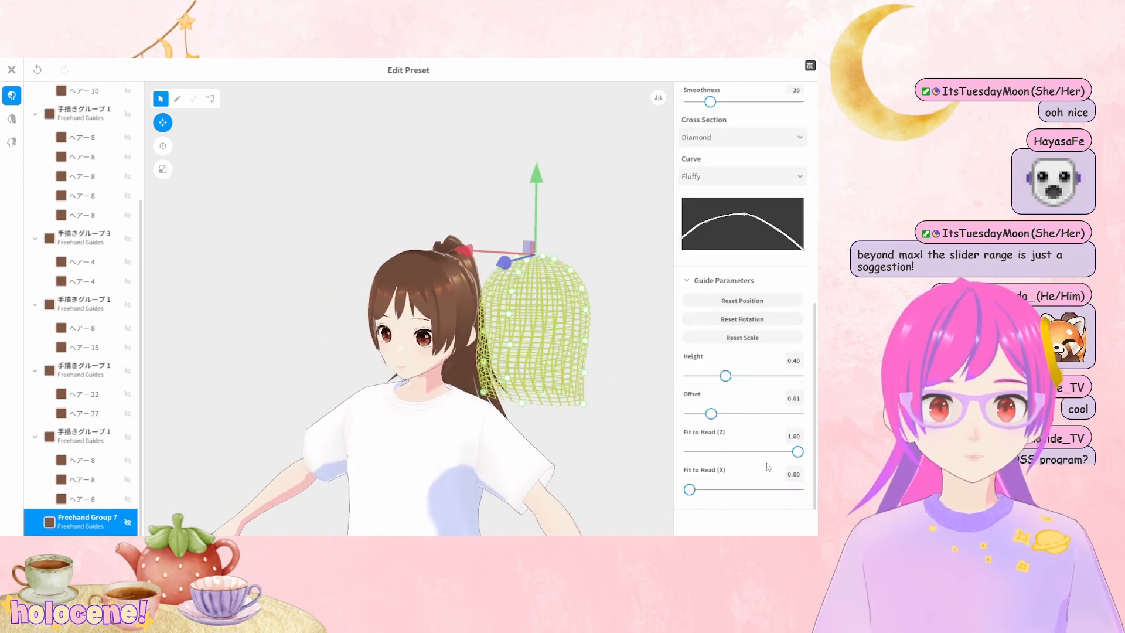
drag(797, 451, 600, 451)
right_drag(600, 452, 434, 281)
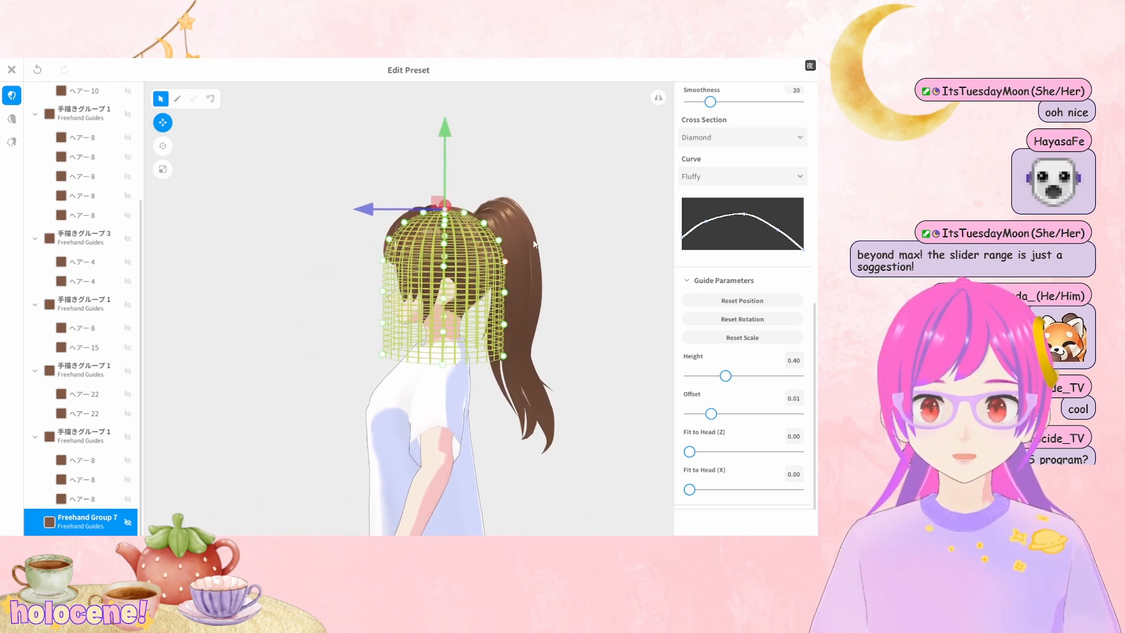
Enable symmetry editing and pull the guide's front and back control points inward, flattening it into a thin upright sheet seen from the side
click(658, 98)
scroll(452, 214, up, 5)
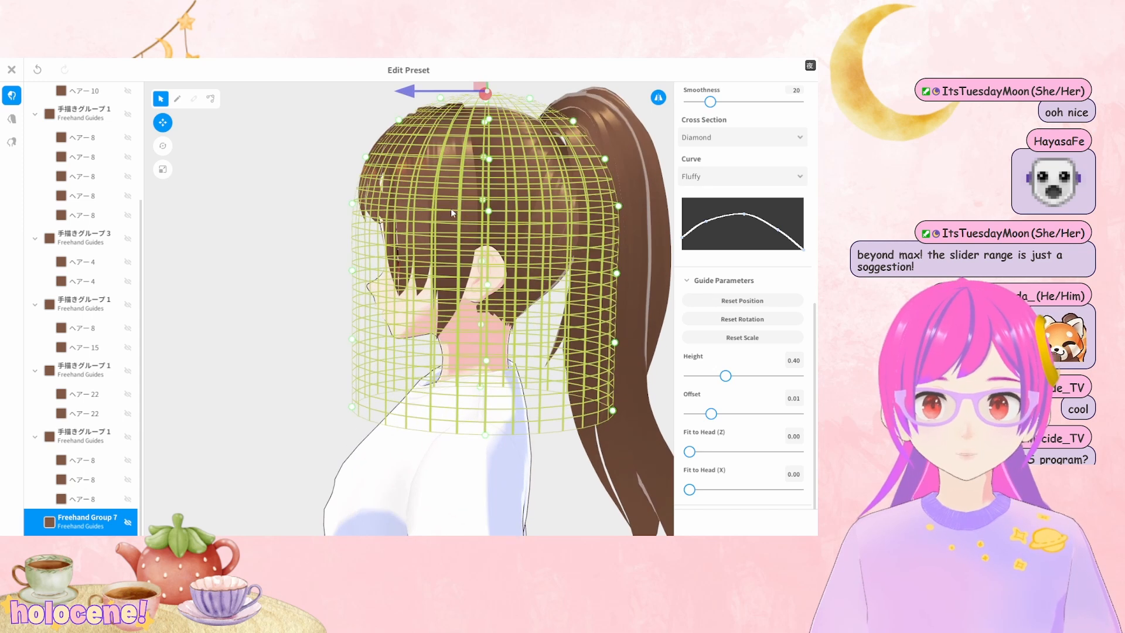
drag(617, 273, 512, 199)
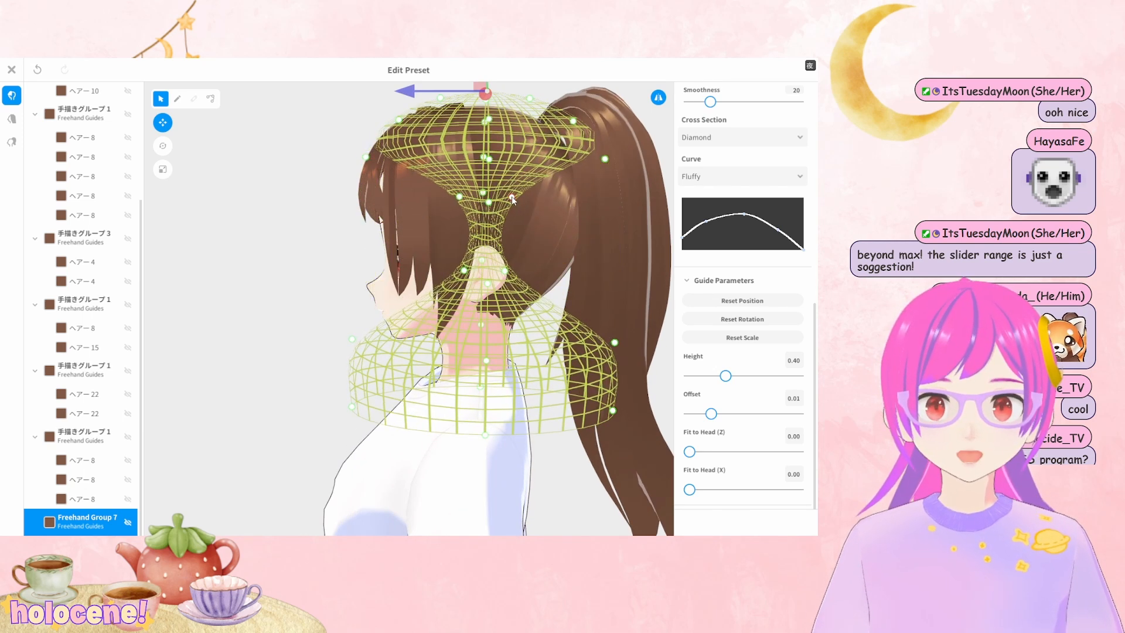
drag(605, 158, 522, 154)
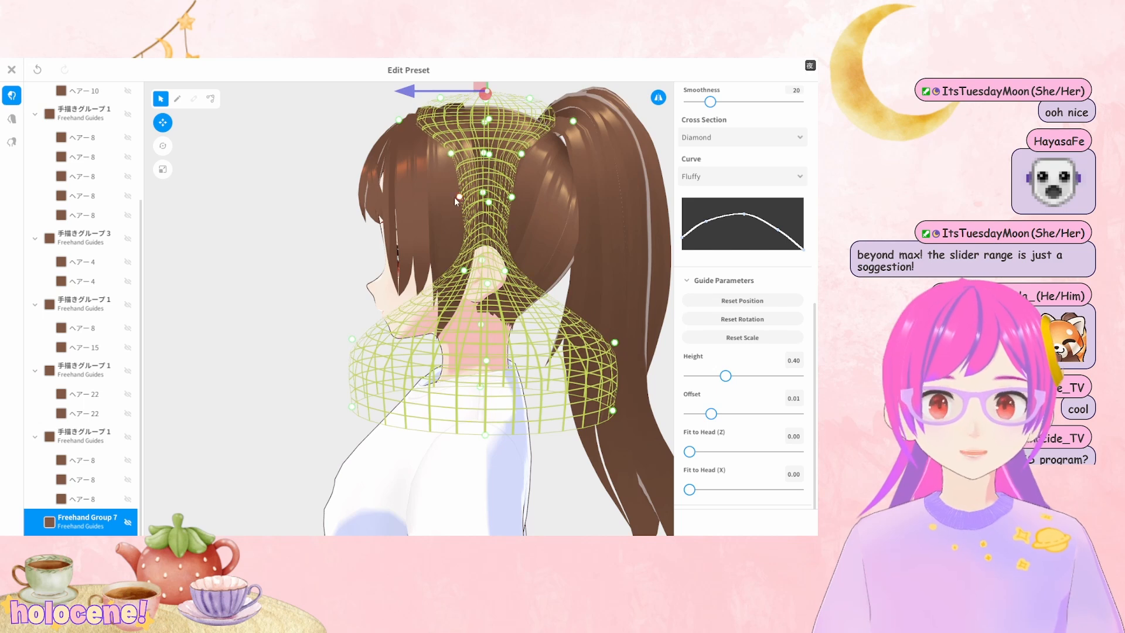
drag(459, 197, 467, 194)
drag(451, 154, 466, 157)
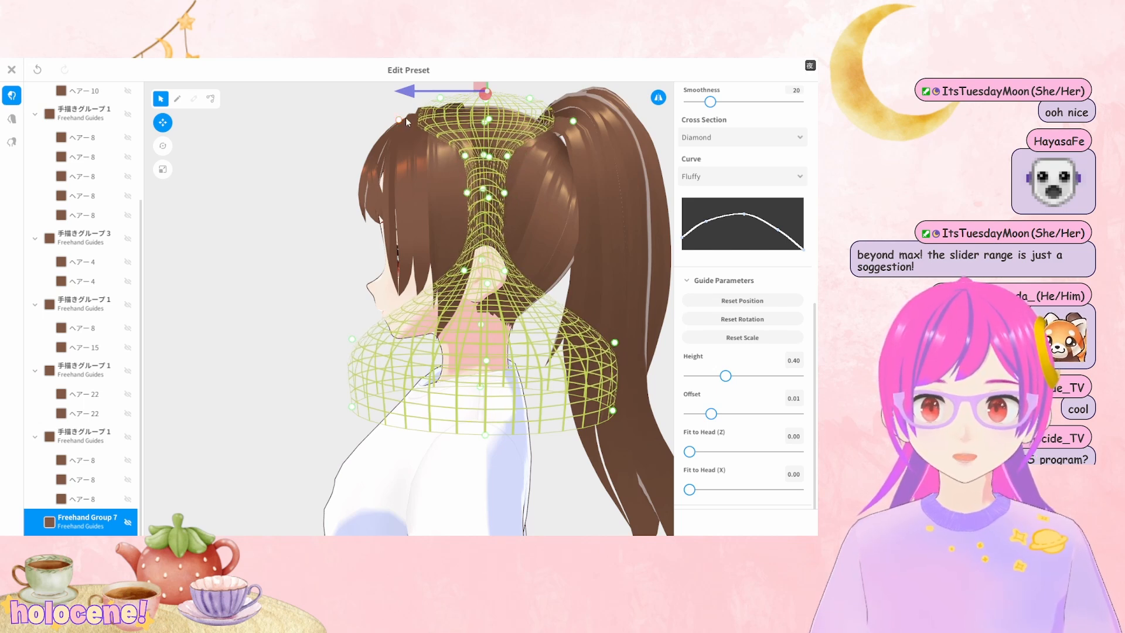
drag(401, 121, 466, 124)
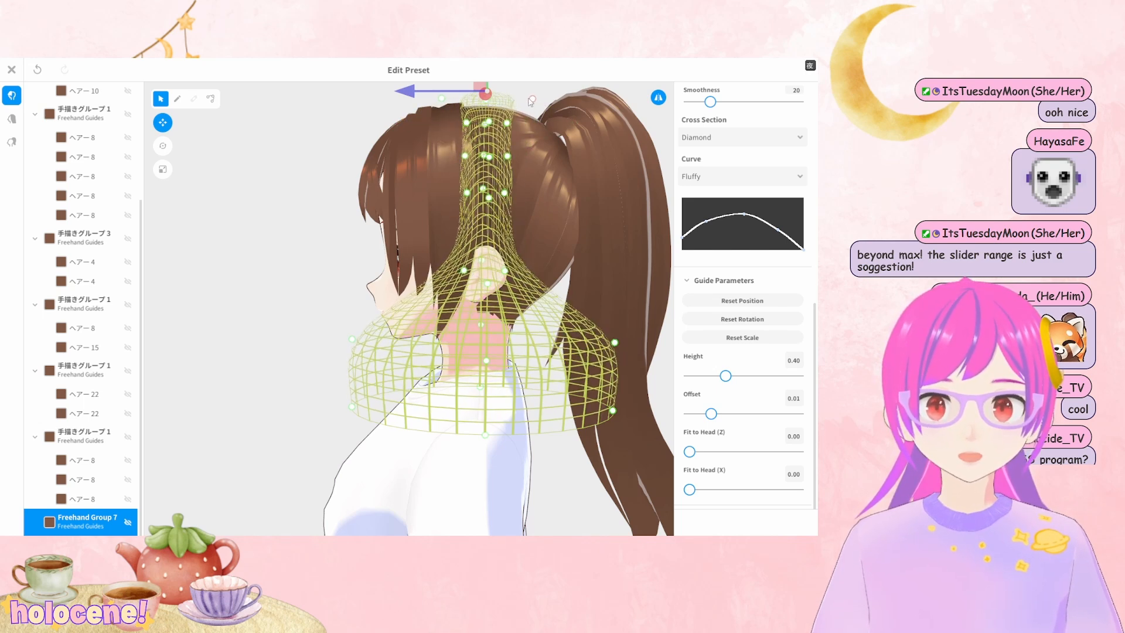
drag(530, 98, 515, 102)
drag(352, 339, 453, 334)
drag(367, 410, 456, 417)
right_drag(451, 327, 543, 255)
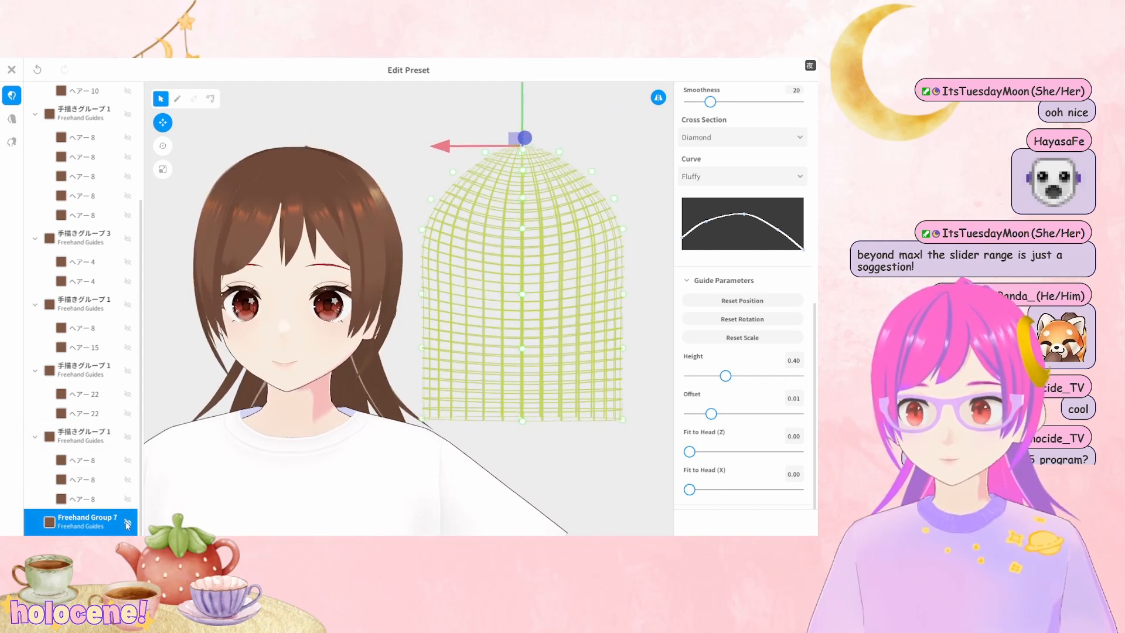
Choose the hair drawing tool and raise the whole thickness curve, including both end points, to its maximum for an untapered strand
right_click(97, 527)
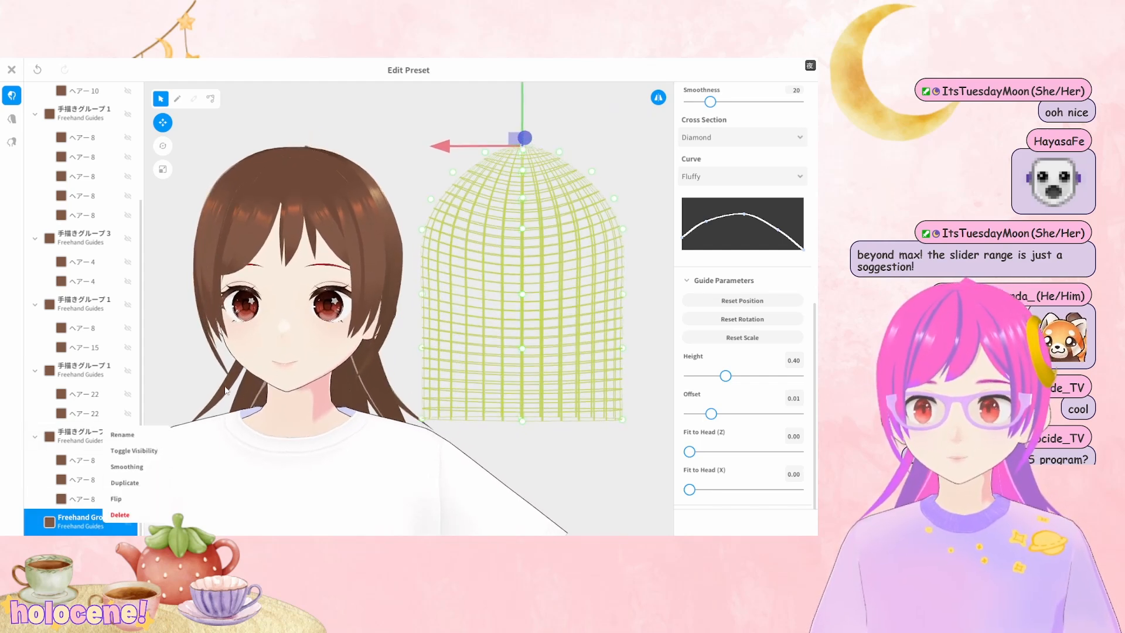
click(177, 99)
click(177, 99)
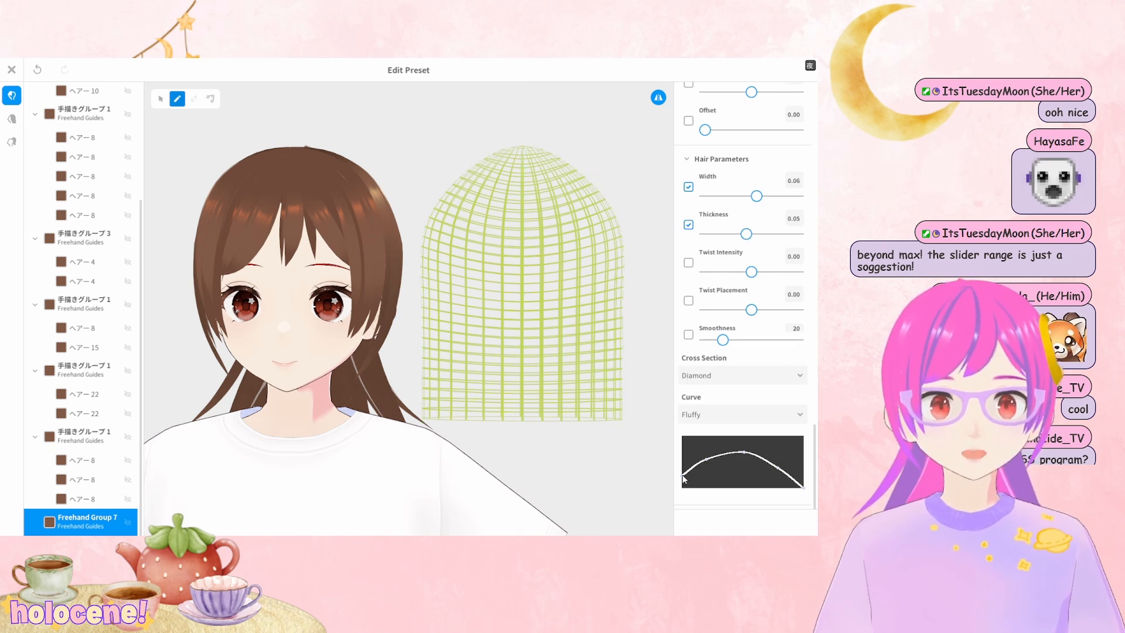
drag(683, 479, 768, 436)
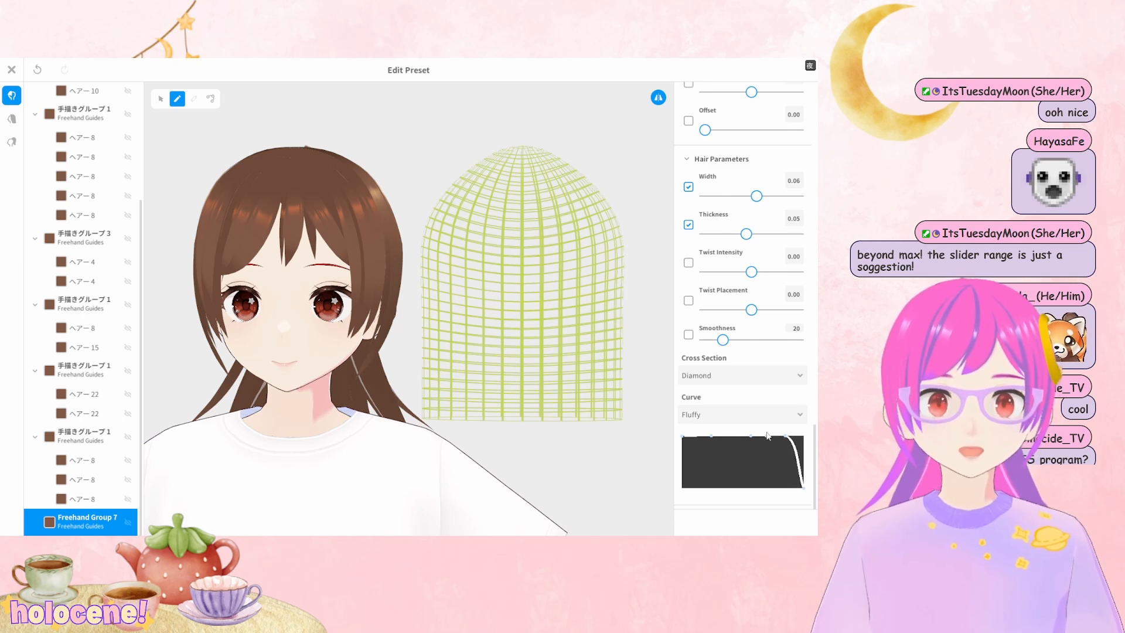
drag(804, 491, 803, 437)
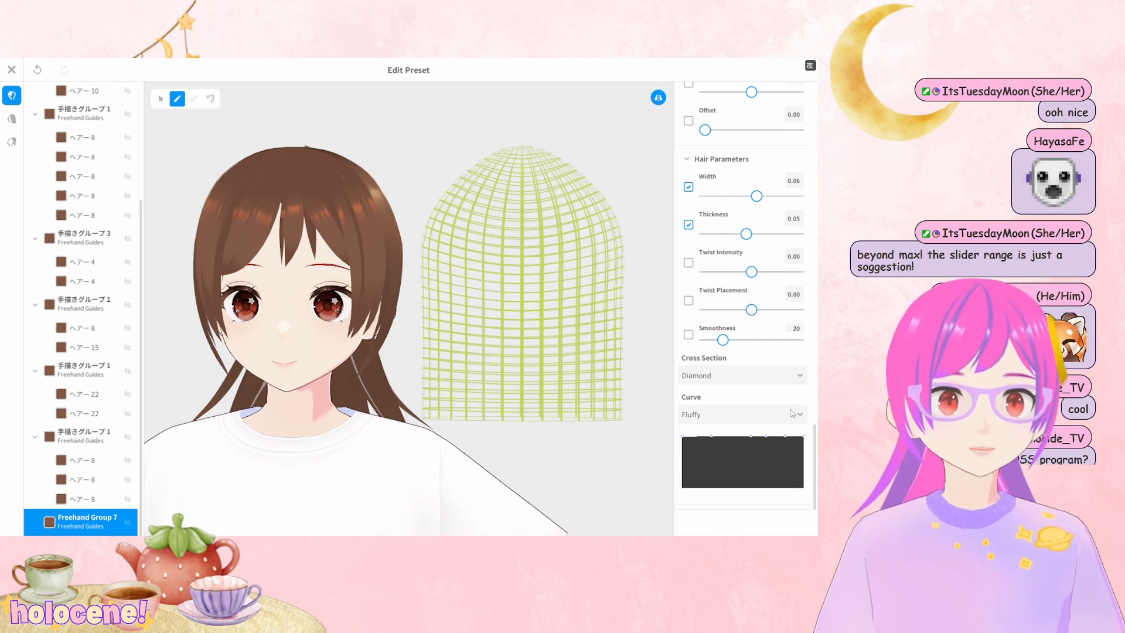
Draw a straight vertical strand down the centre of the flattened guide in Freehand Group 7
scroll(586, 278, up, 3)
middle_drag(562, 259, 544, 267)
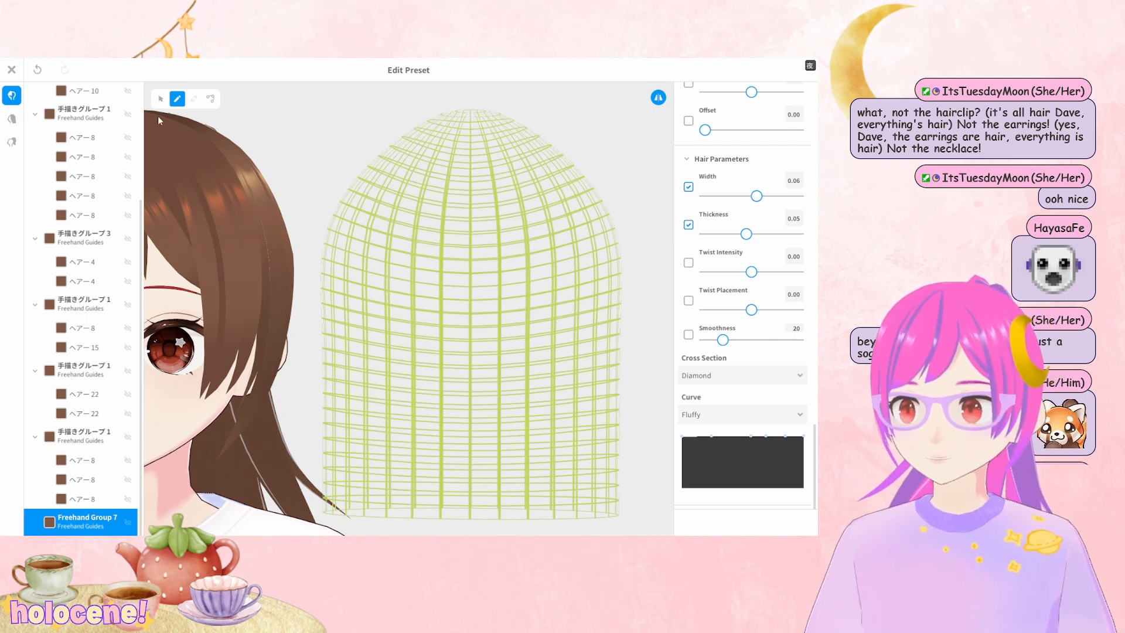
drag(471, 216, 469, 446)
scroll(519, 379, up, 3)
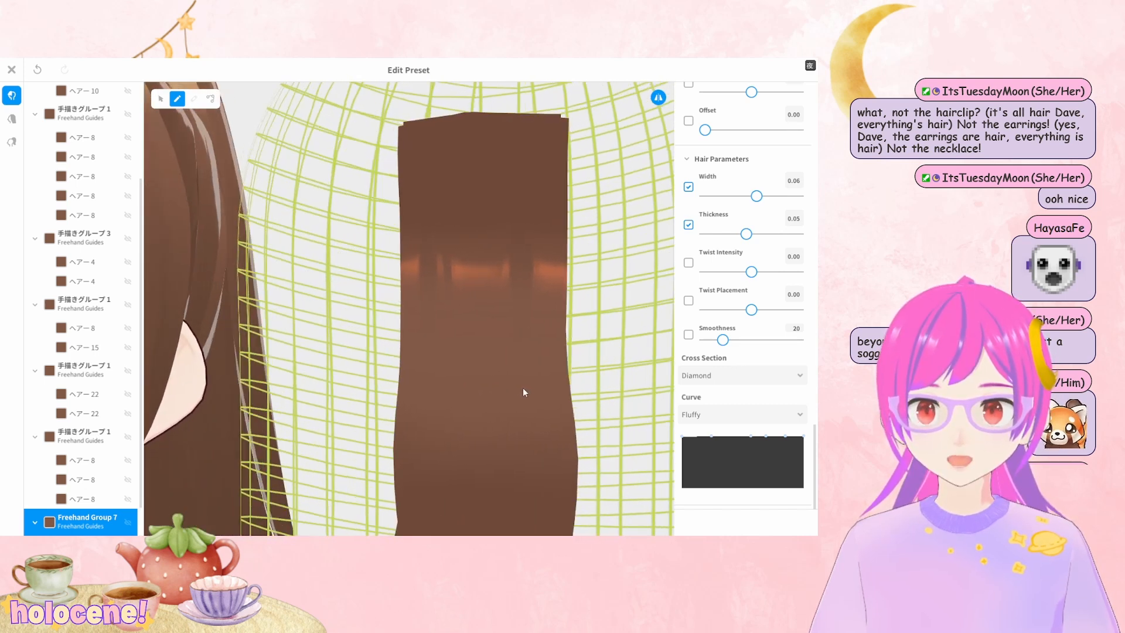
Undo the drawn strand and draw a shorter straight vertical strand down the centre of the guide in Freehand Group 7
key(ctrl+z)
scroll(502, 236, down, 5)
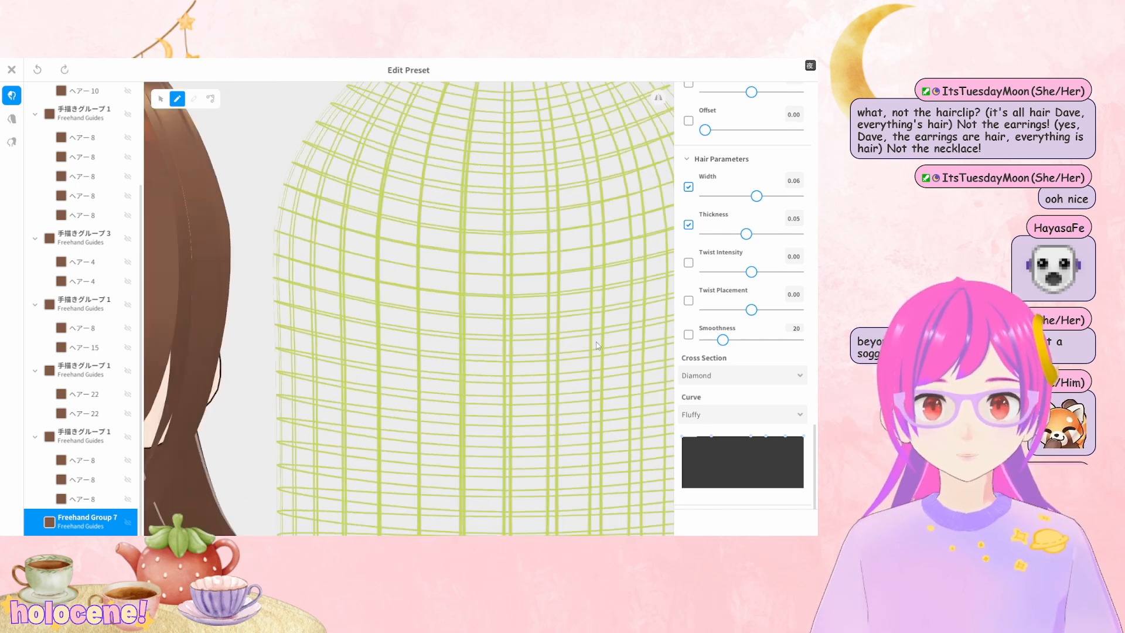
drag(503, 236, 498, 434)
scroll(550, 434, up, 1)
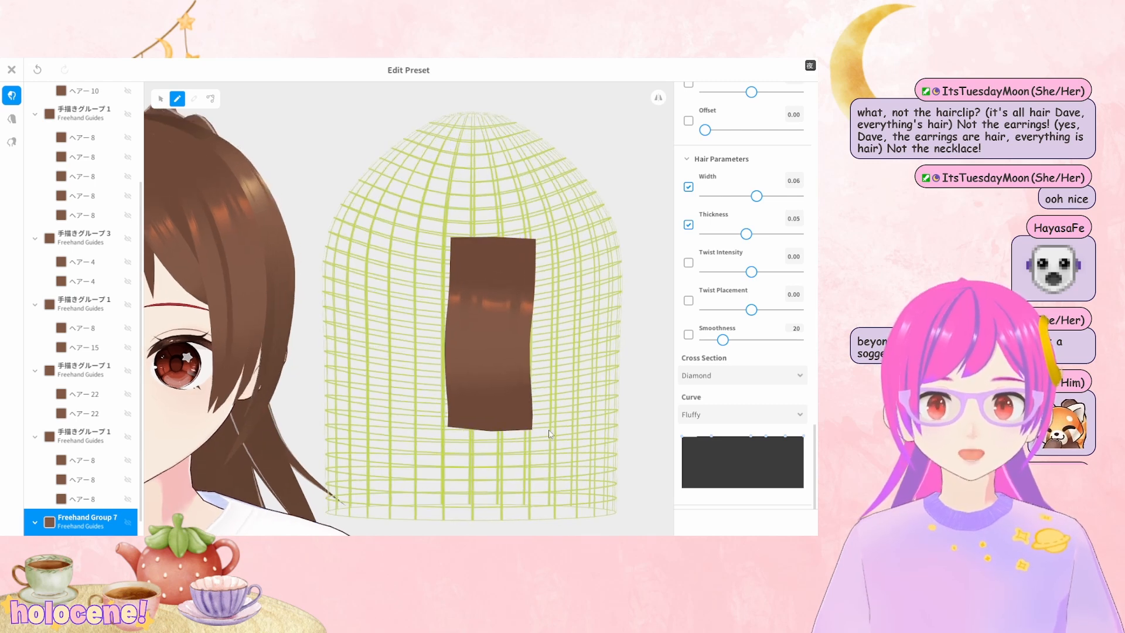
Straighten the strand by aligning its middle control points vertically and lower its top control point slightly
click(212, 98)
click(75, 522)
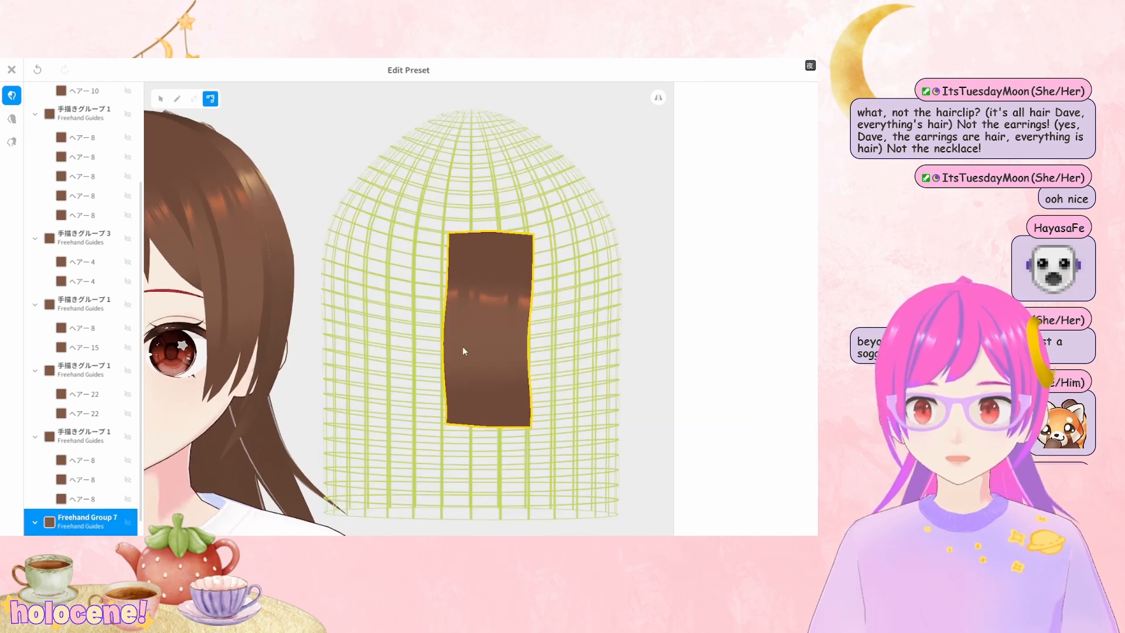
click(484, 339)
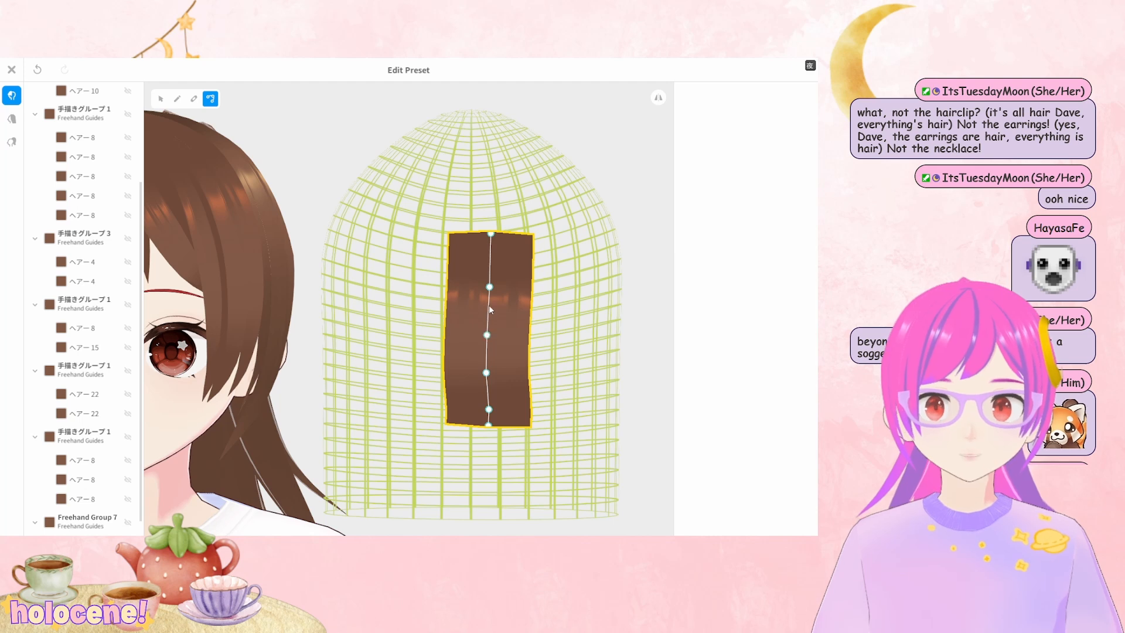
scroll(511, 367, up, 2)
right_drag(537, 394, 533, 389)
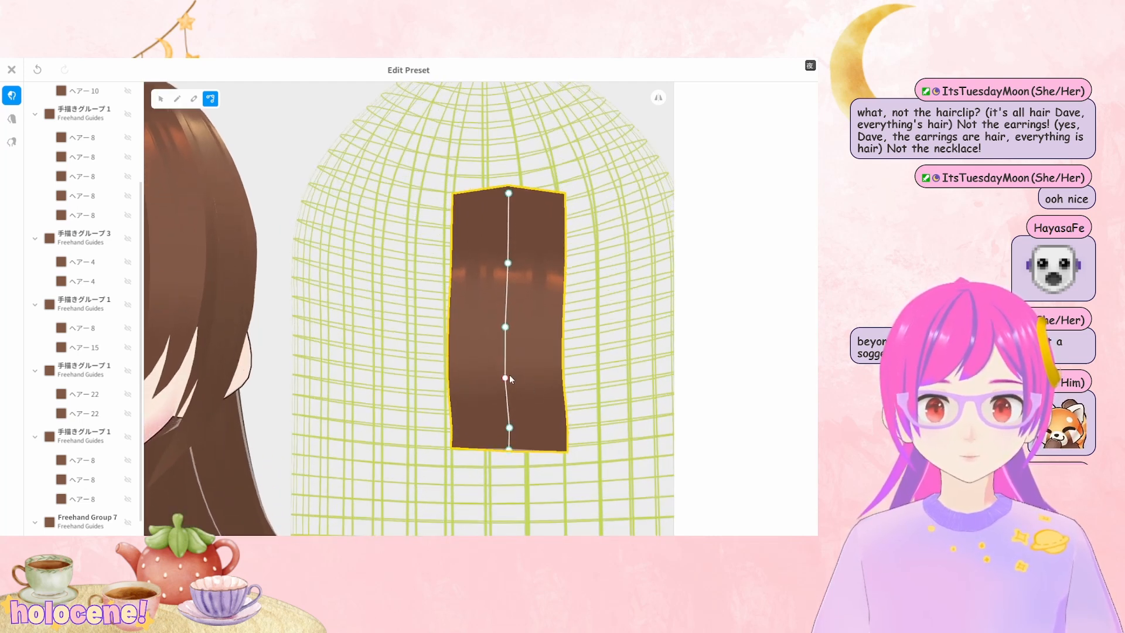
drag(509, 377, 510, 379)
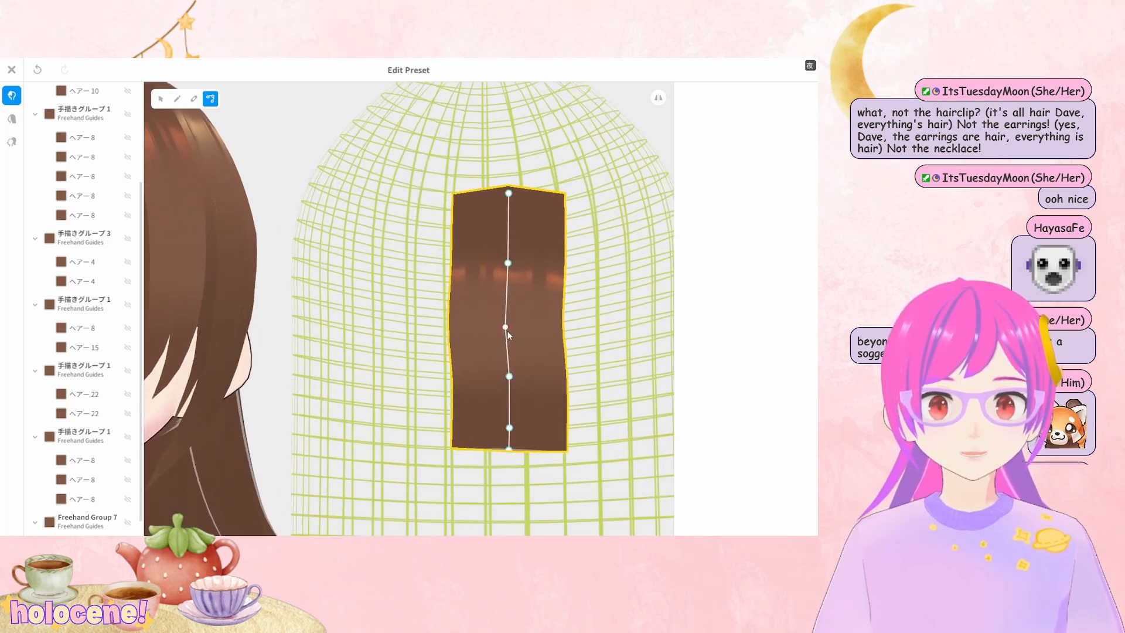
drag(508, 331, 510, 329)
drag(509, 194, 508, 209)
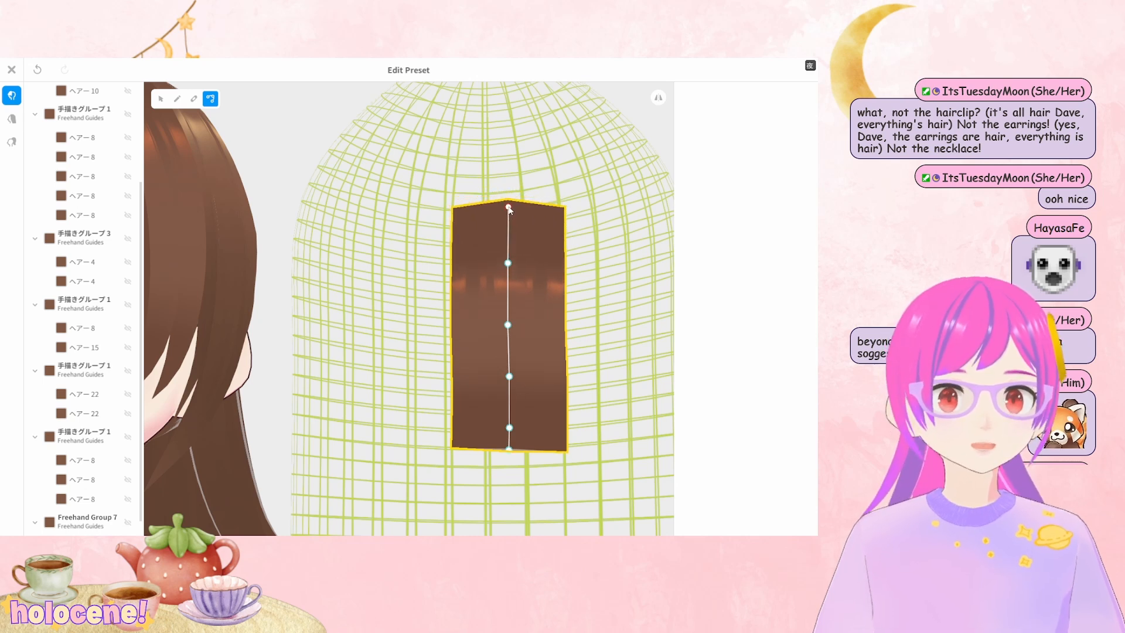
scroll(532, 269, up, 3)
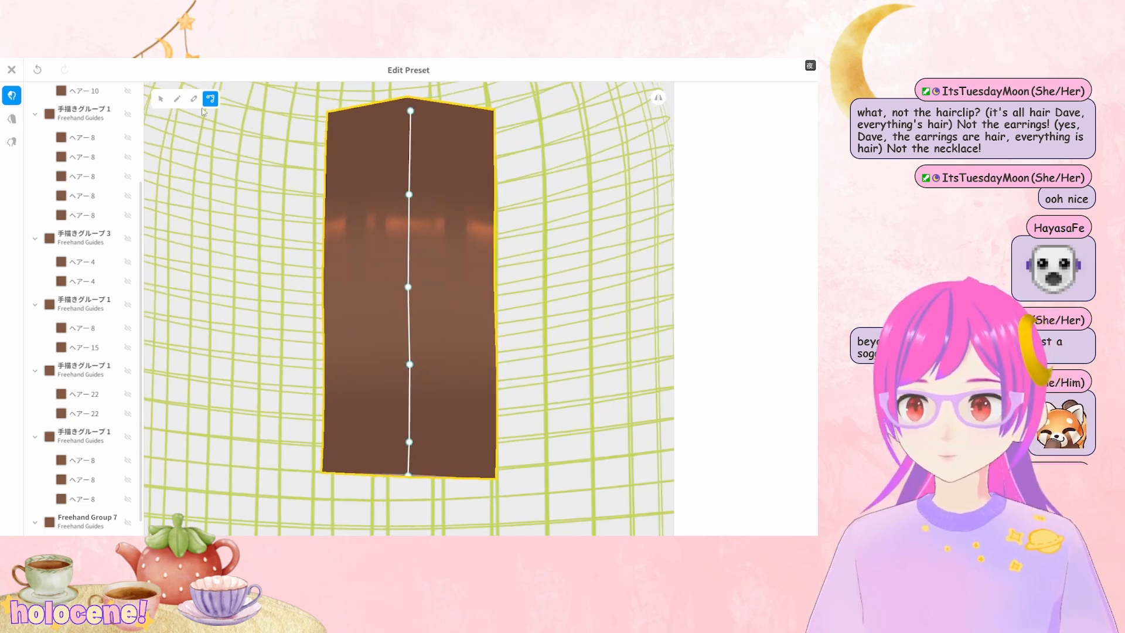
Duplicate the material in use by Freehand Group 7, select the copy and open it for texture editing
click(72, 529)
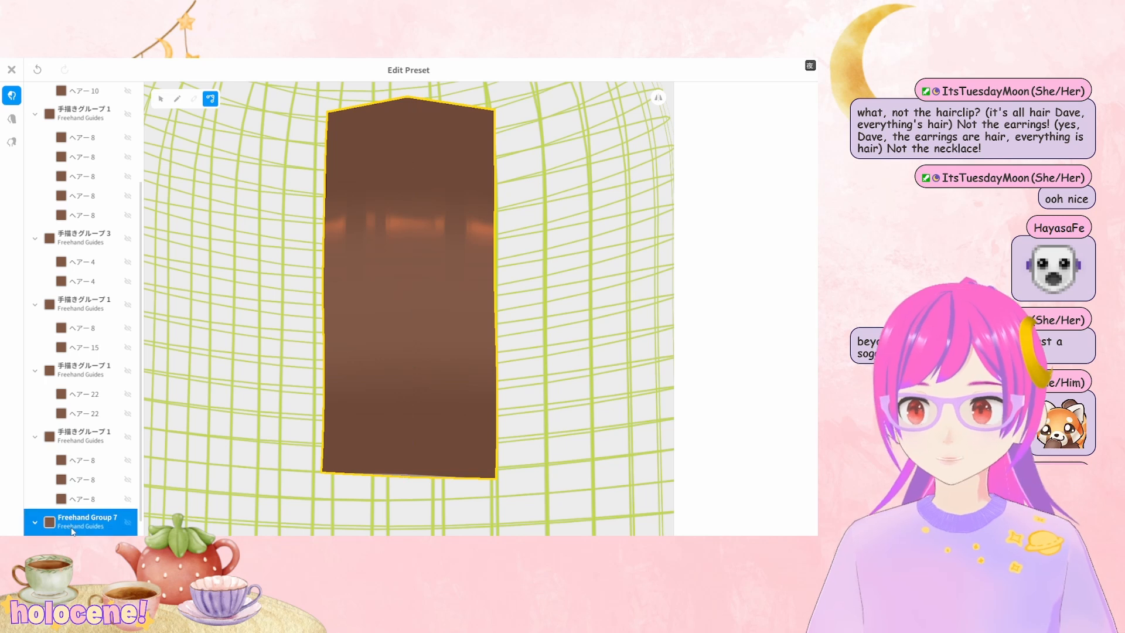
scroll(346, 228, down, 5)
click(163, 102)
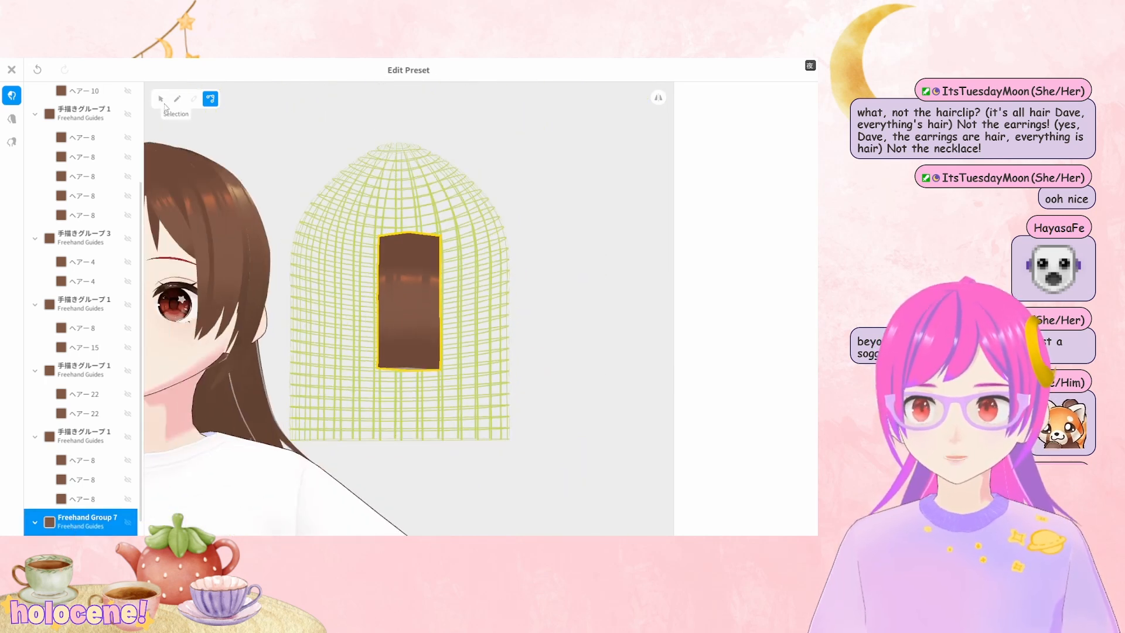
right_click(707, 133)
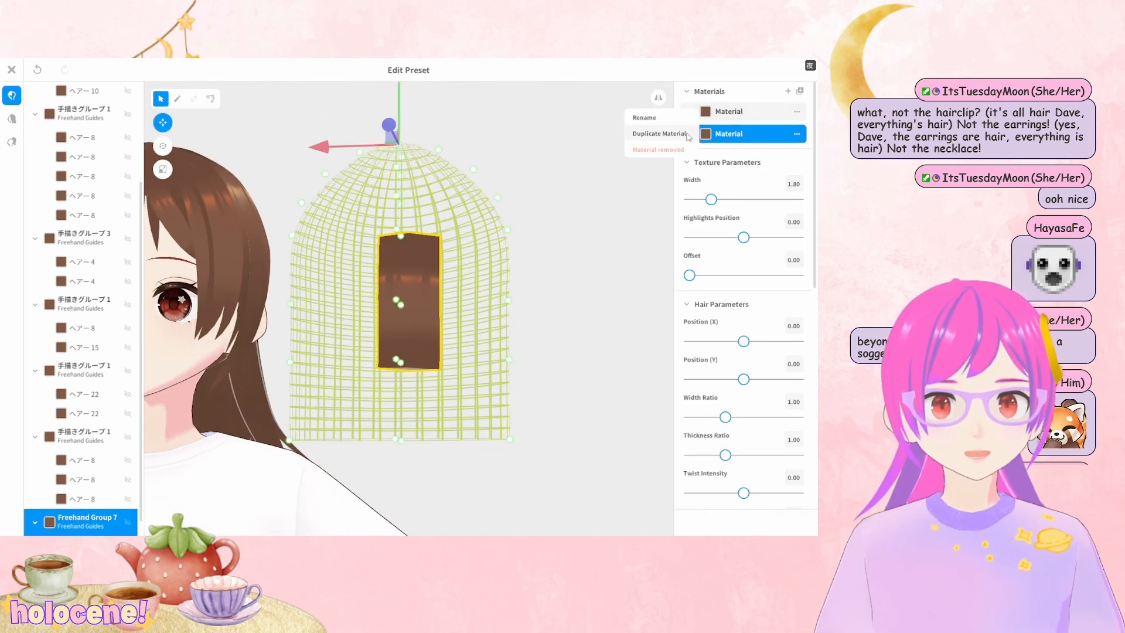
click(674, 134)
click(750, 156)
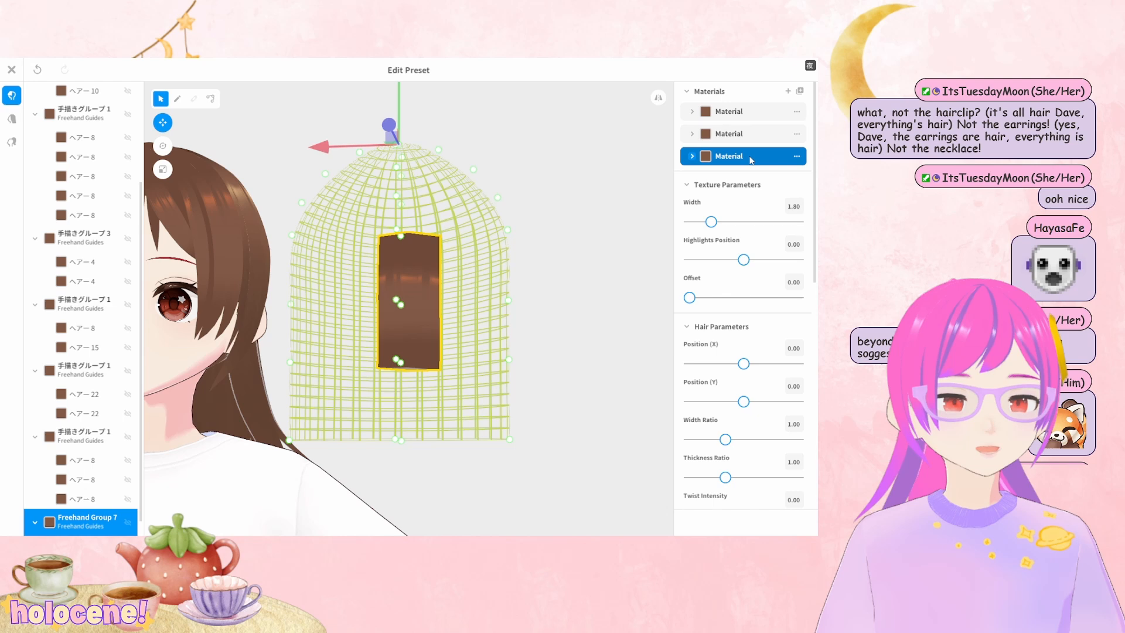
click(692, 155)
click(763, 258)
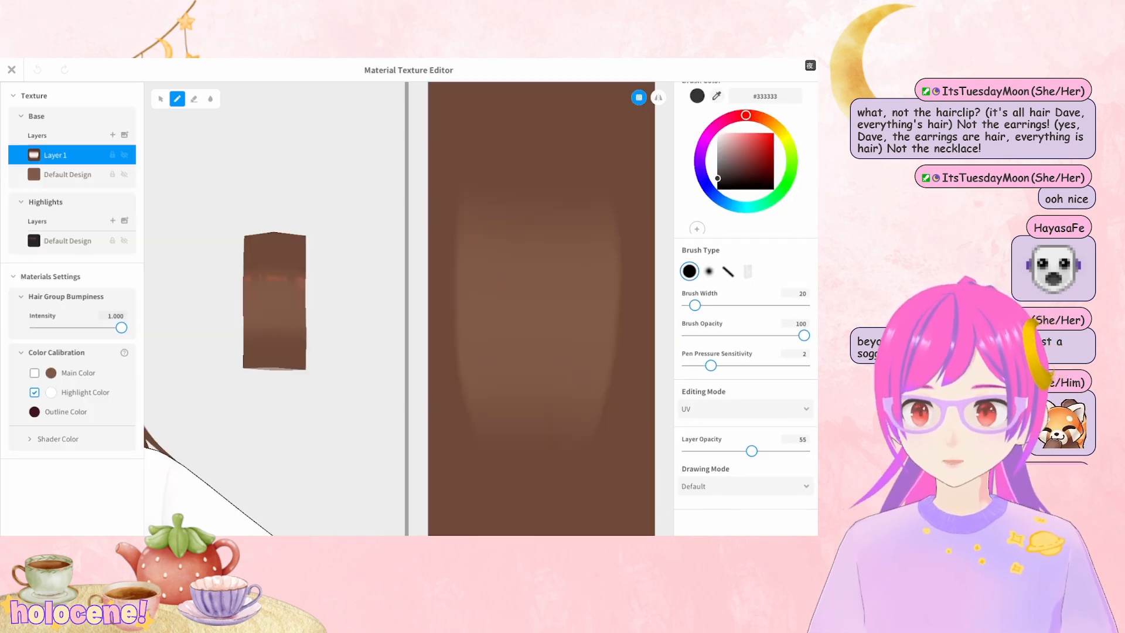
Delete the Default Design layer from the base texture of the duplicated material
click(90, 182)
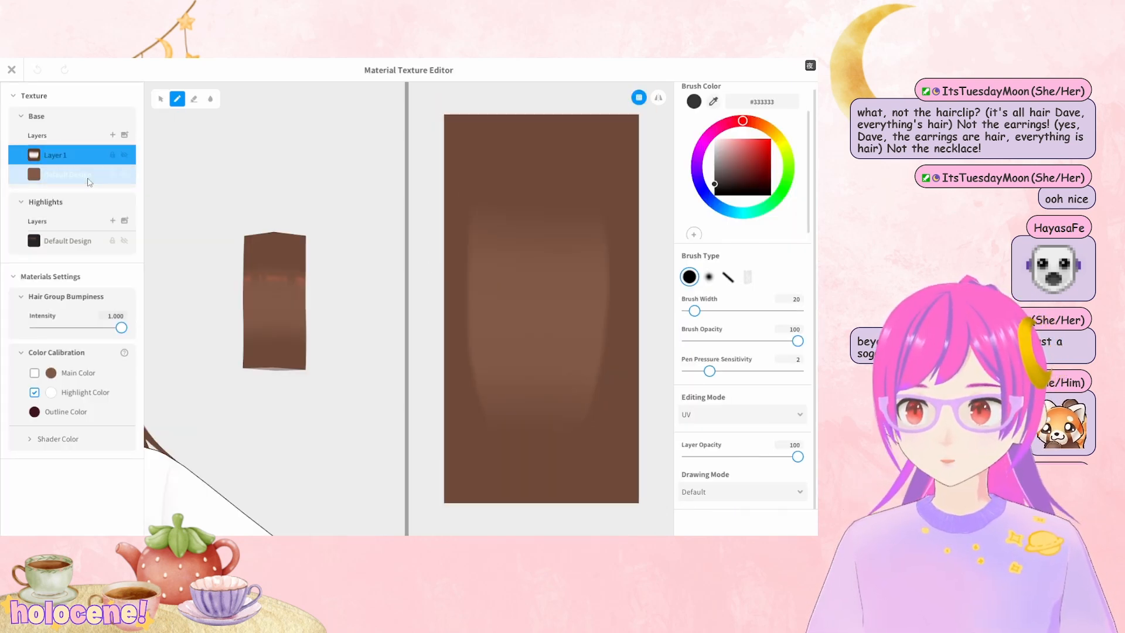
right_click(89, 182)
click(105, 160)
Hide the Default Design highlights layer and set the opacity of base Layer 1 to 100
right_click(73, 155)
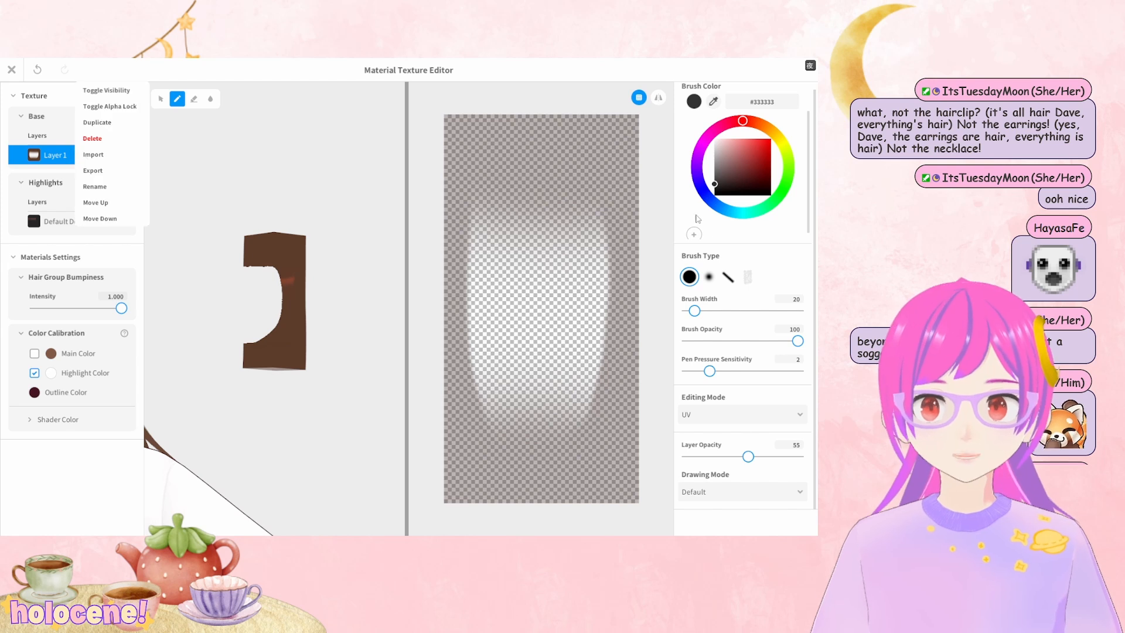
click(85, 229)
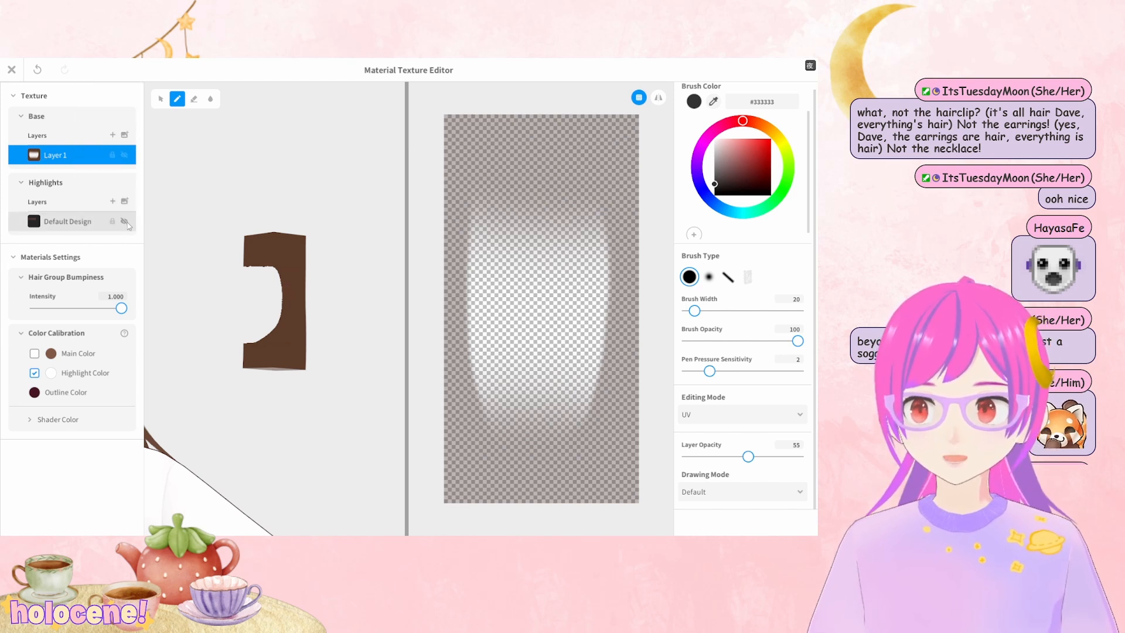
right_click(83, 155)
click(75, 160)
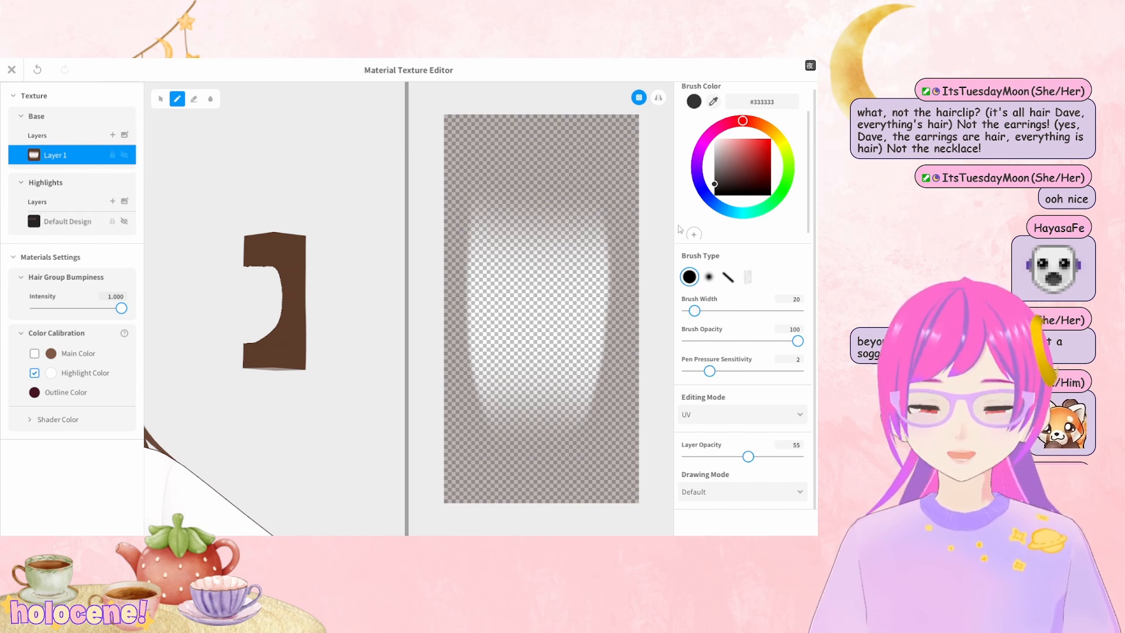
drag(748, 456, 800, 457)
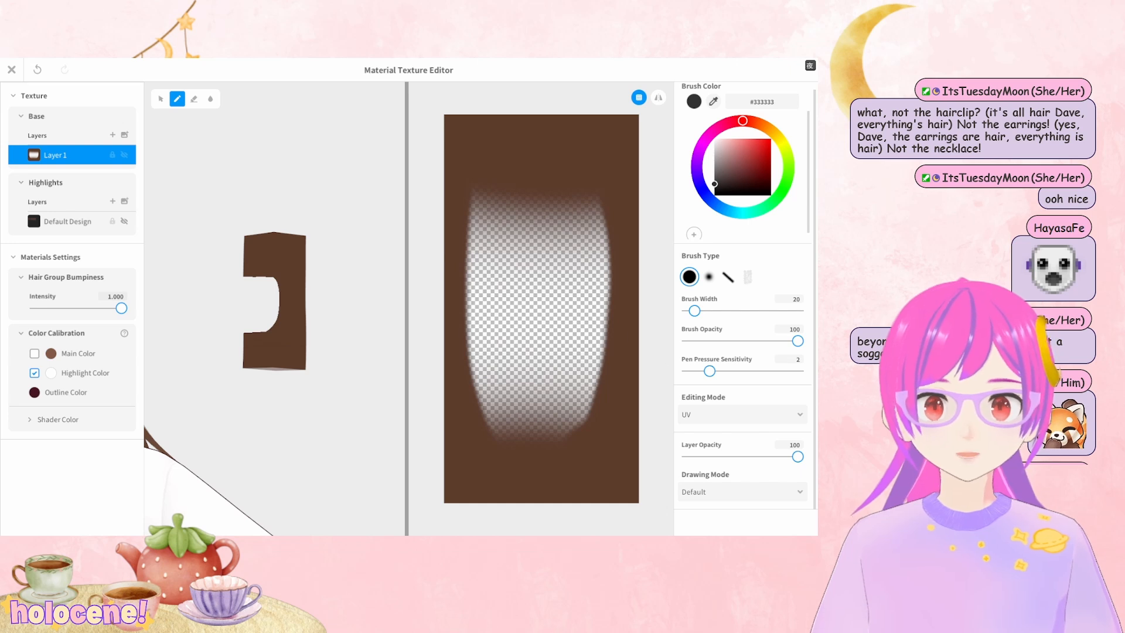
Try erasing the entire content of Layer 1 with the 300-wide eraser, and undo the erasure
click(193, 98)
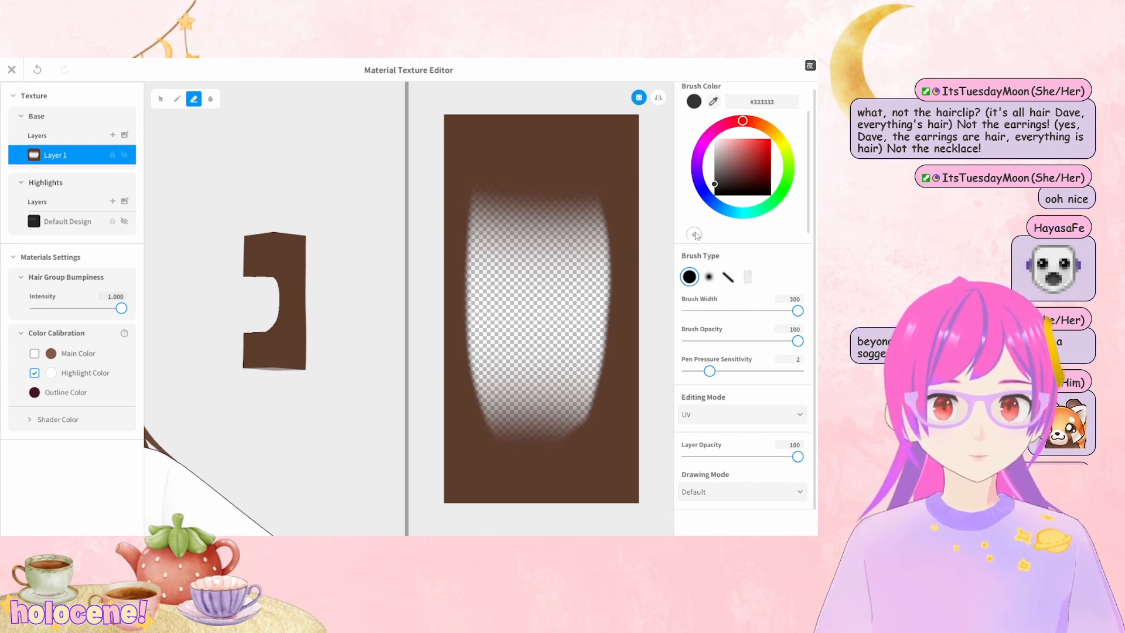
mouse_move(562, 126)
mouse_down()
mouse_move(585, 427)
mouse_move(603, 263)
mouse_move(573, 195)
mouse_move(491, 521)
mouse_move(535, 477)
mouse_up()
scroll(218, 176, down, 5)
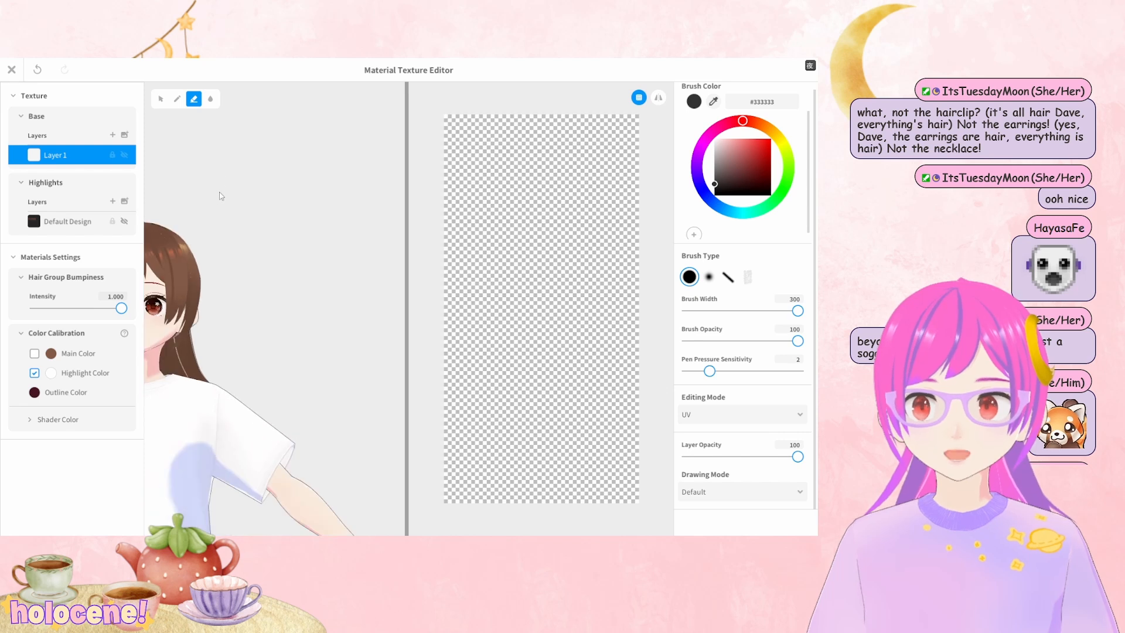
key(ctrl+z)
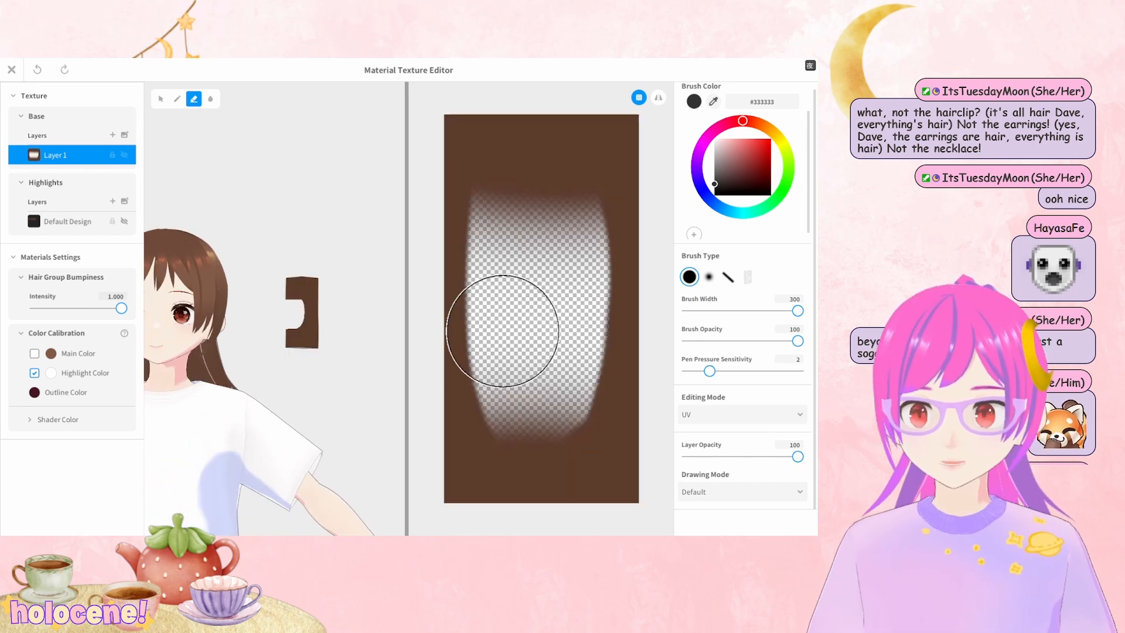
scroll(312, 296, up, 5)
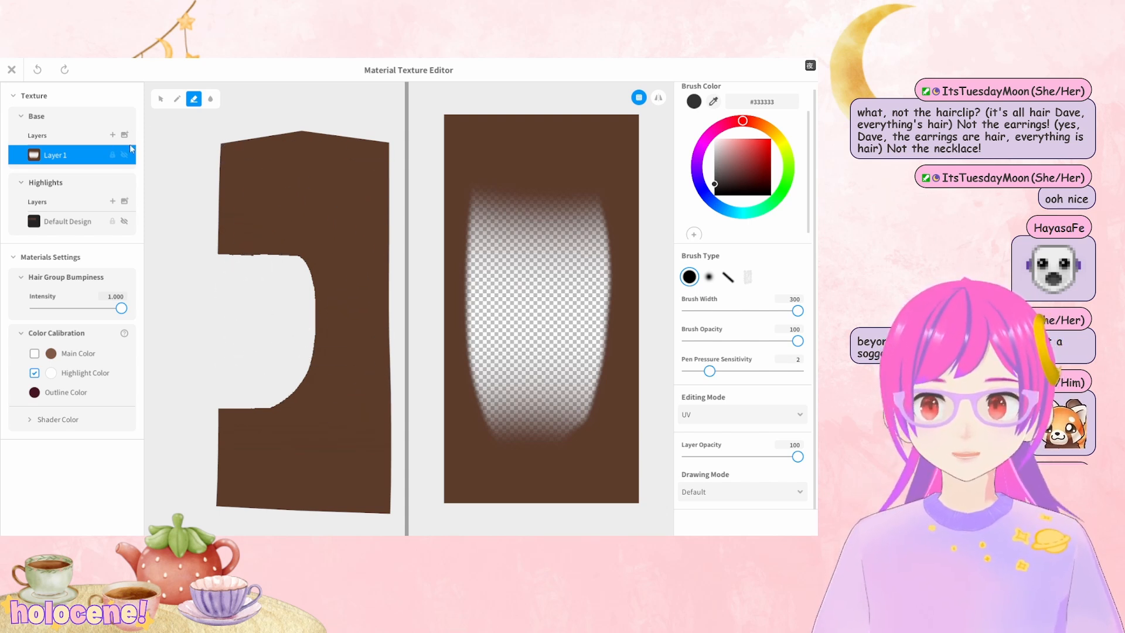
Add a new base layer, and fill the whole of Layer 1 with light pink #F3B1B1 using the 300-wide brush
click(113, 135)
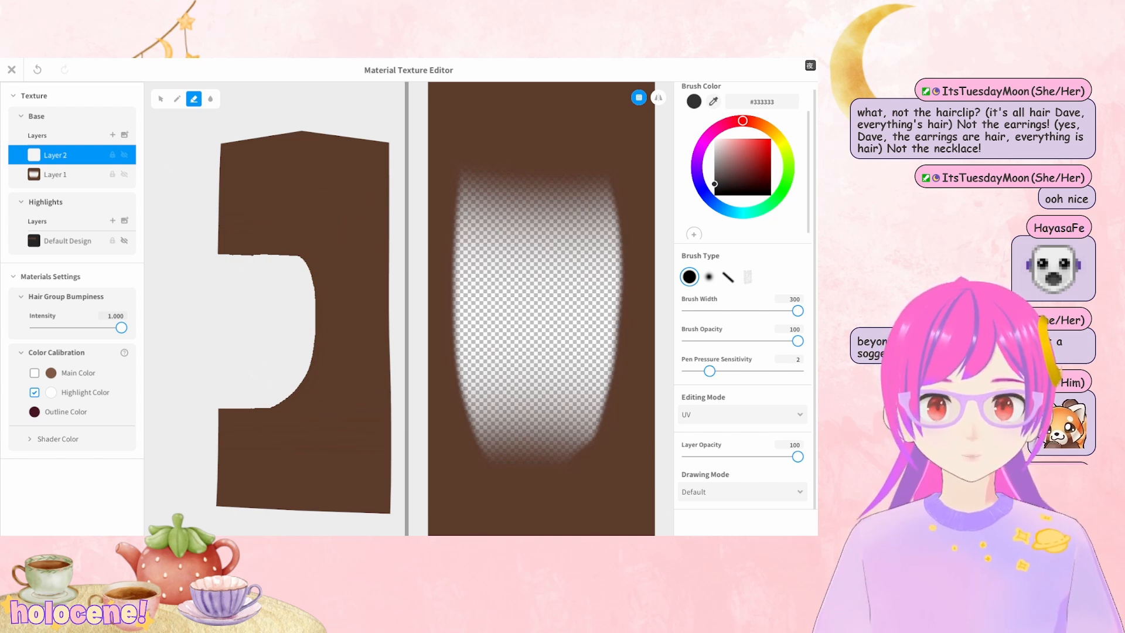
click(122, 182)
click(730, 141)
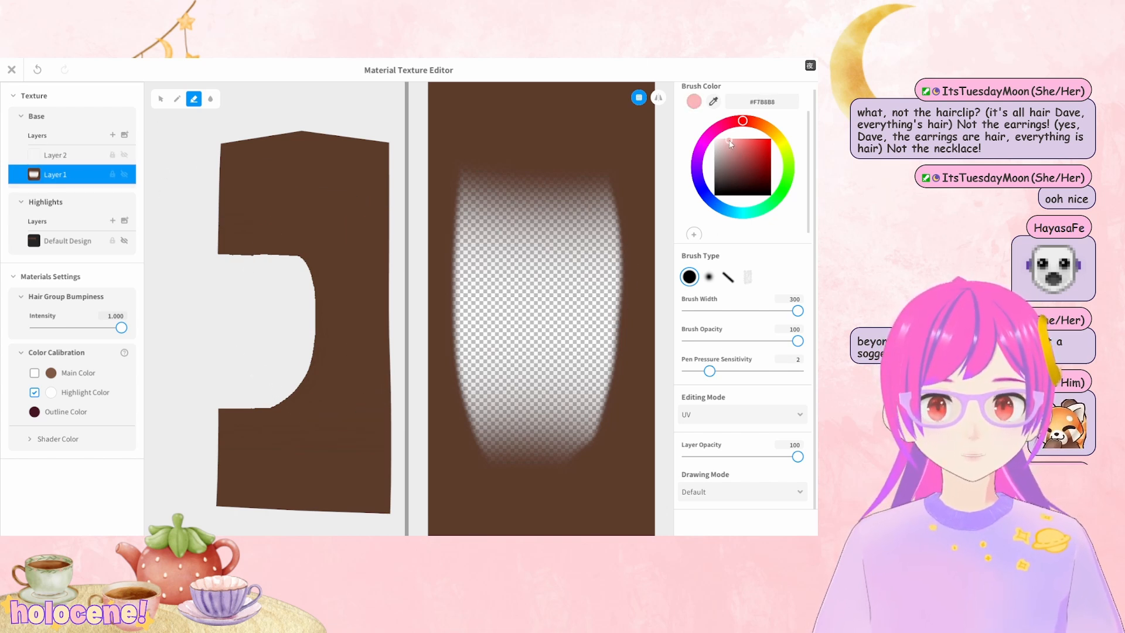
scroll(573, 226, down, 3)
mouse_move(572, 227)
mouse_down()
mouse_move(585, 166)
mouse_move(553, 465)
mouse_move(472, 112)
mouse_move(495, 375)
mouse_up()
click(177, 98)
mouse_move(535, 214)
mouse_down()
mouse_move(490, 434)
mouse_move(567, 183)
mouse_up()
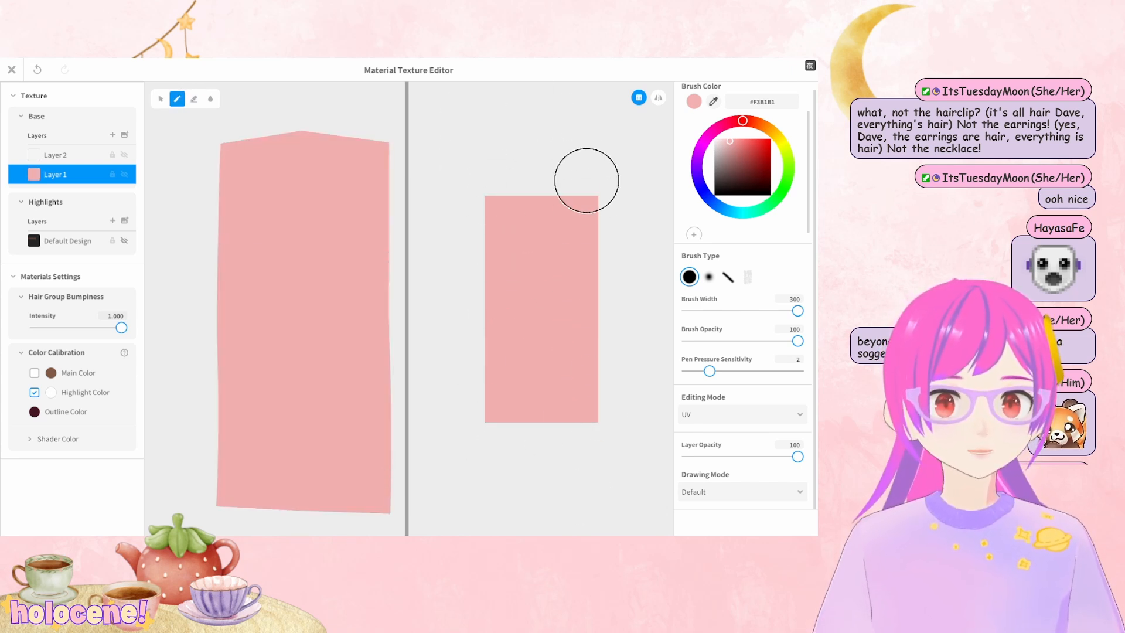
scroll(562, 234, up, 1)
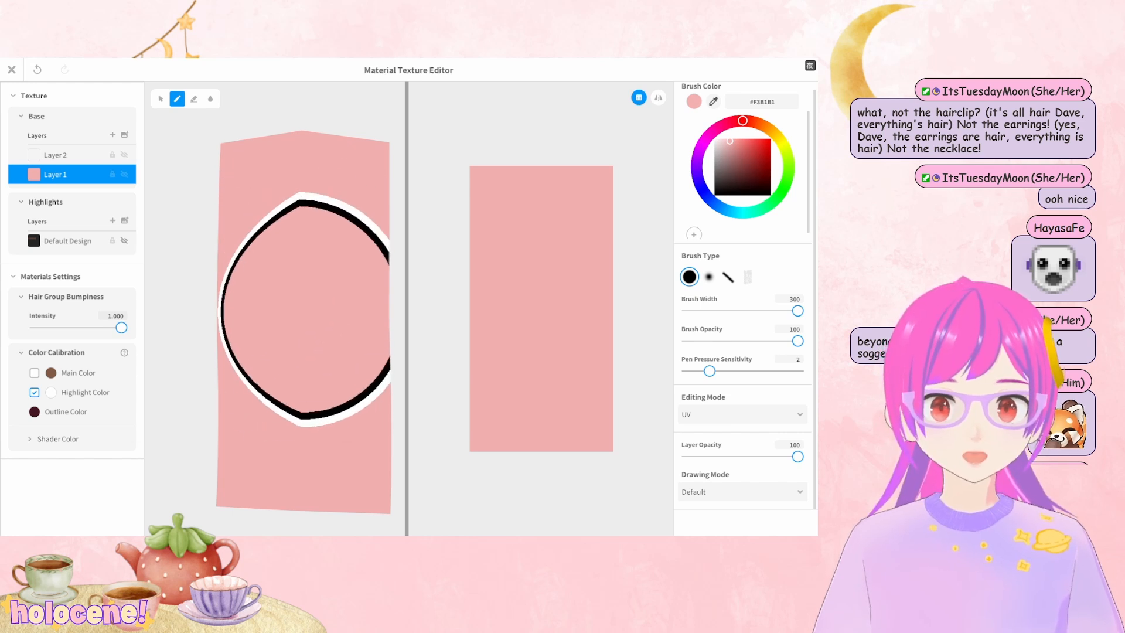
Paint a filled heart on the upper part of the strand in red #D45959 with a brush width of 38
click(694, 311)
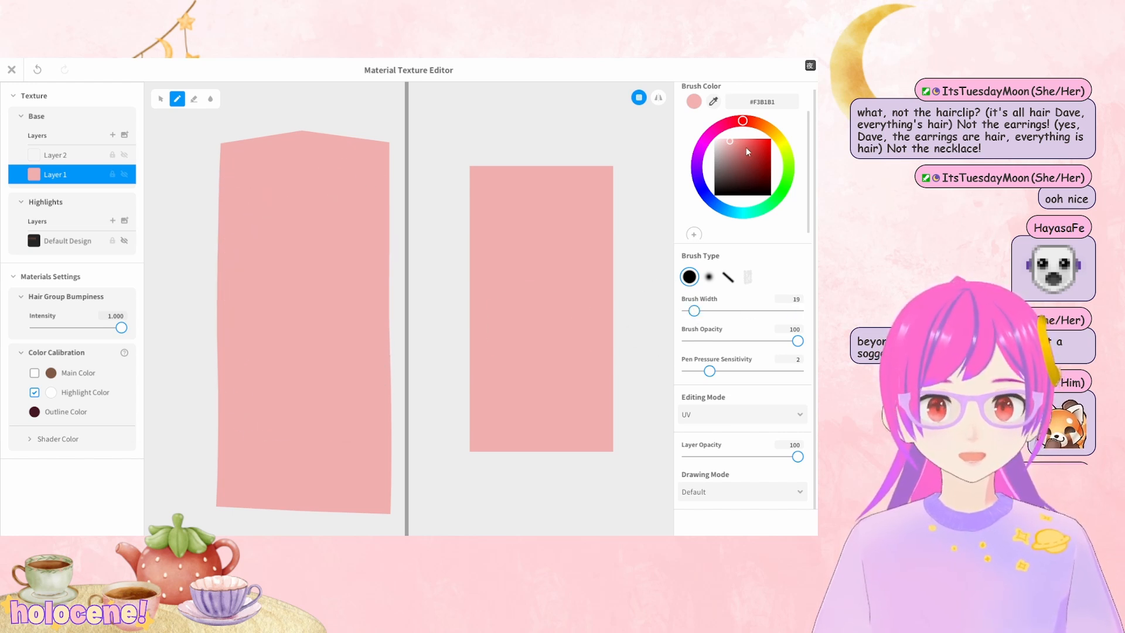
click(747, 147)
click(701, 311)
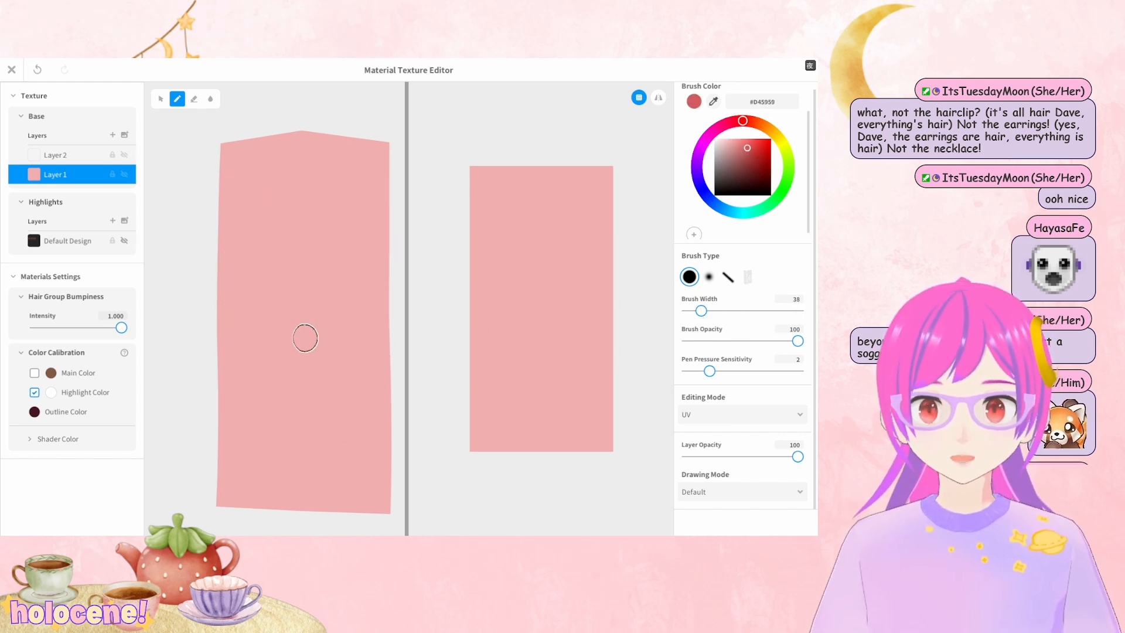
mouse_move(302, 334)
middle_down()
mouse_move(332, 337)
mouse_move(314, 339)
middle_up()
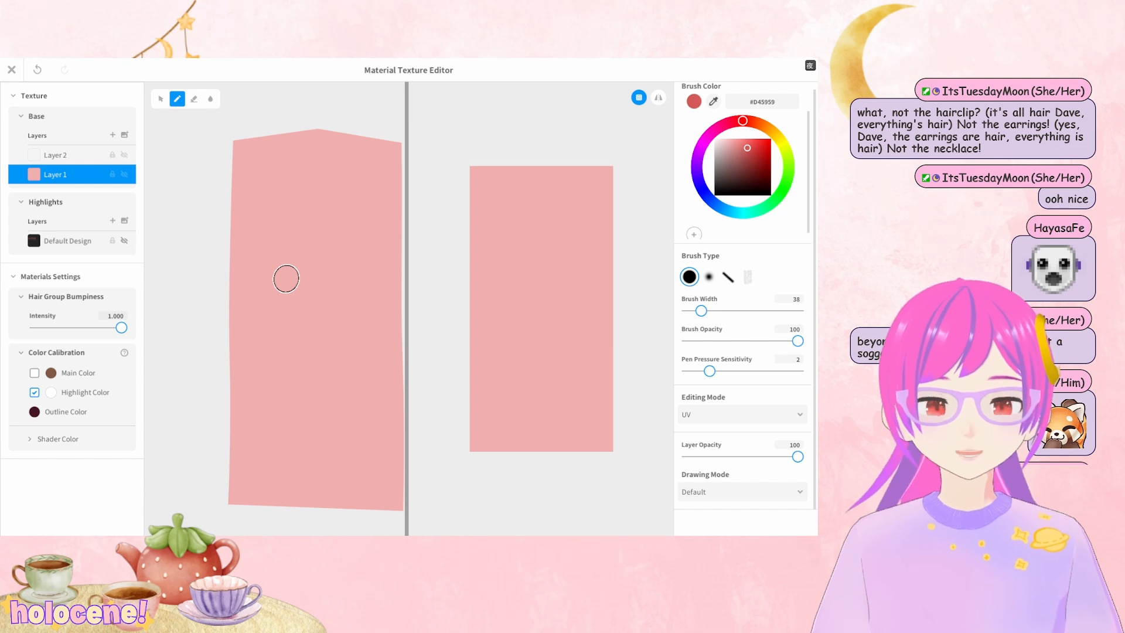
mouse_move(276, 238)
mouse_down()
mouse_move(274, 228)
mouse_move(302, 223)
mouse_move(291, 251)
mouse_up()
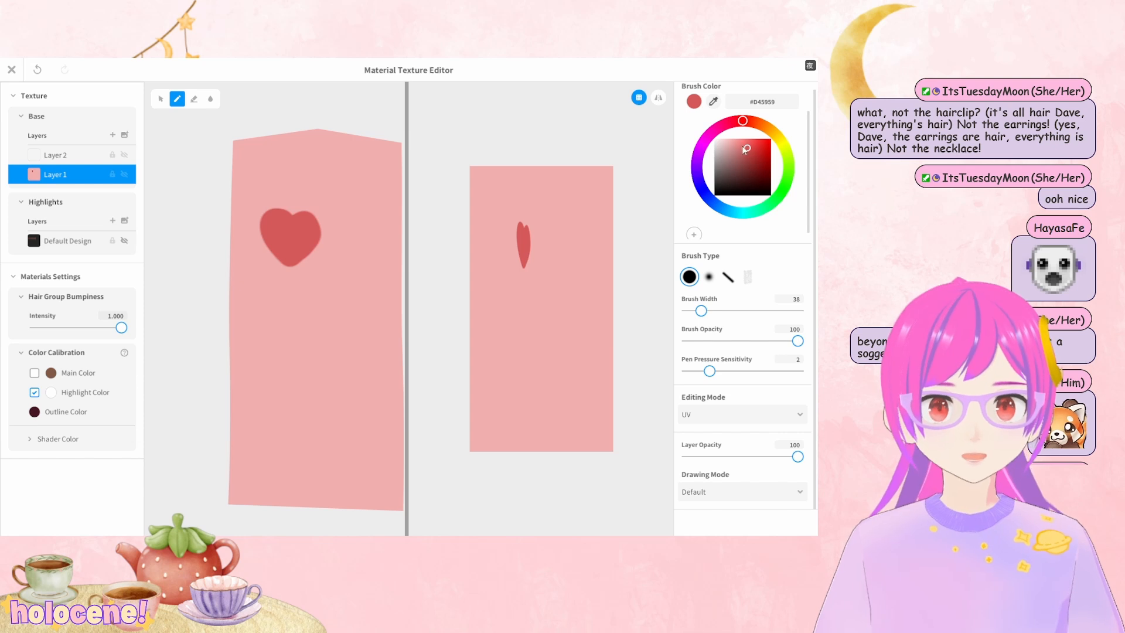
Add a small highlight spot in #EF8F8F to the heart's upper lobe with brush width 12, and toggle Layer 1's visibility off and on
click(737, 142)
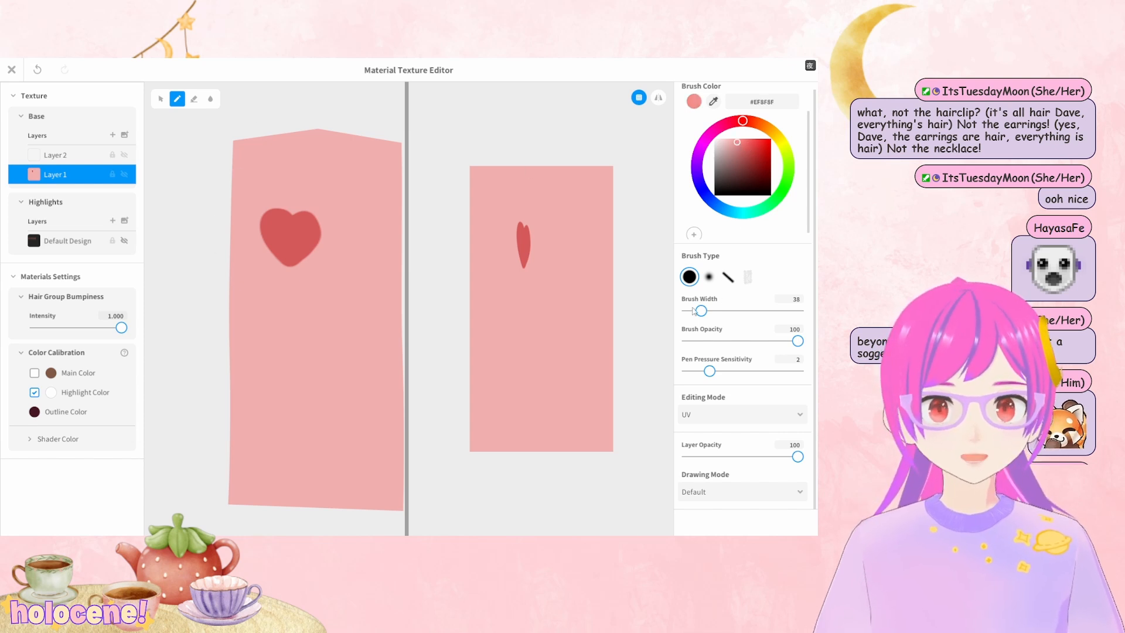
drag(693, 311, 691, 311)
drag(308, 223, 305, 225)
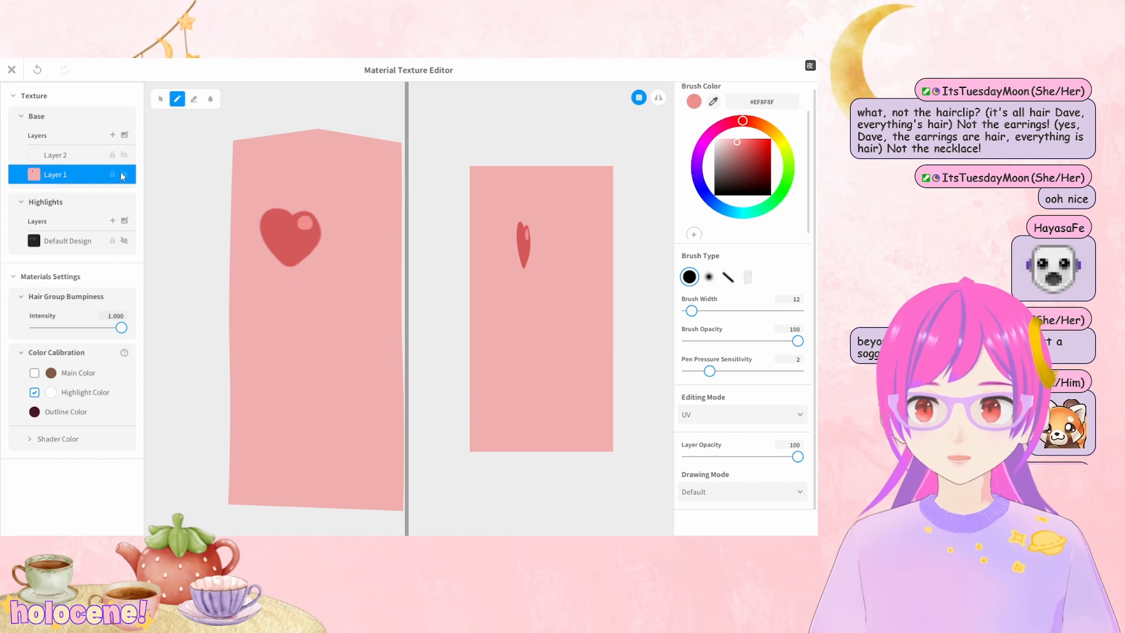
click(124, 174)
click(124, 175)
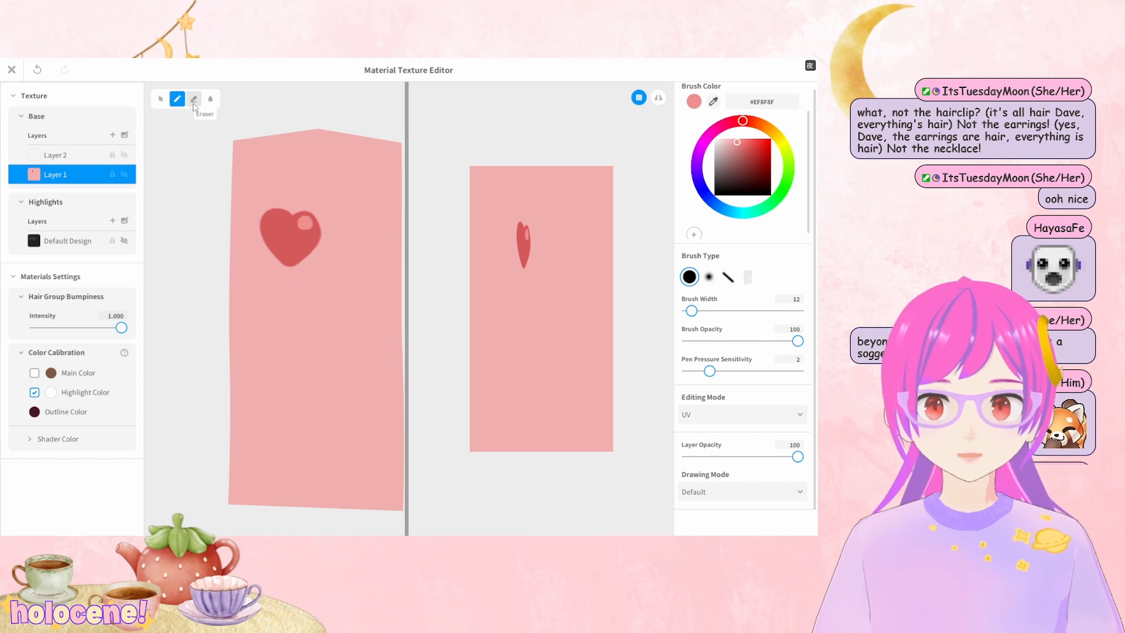
Sample the light pink background colour #F2AFAF and paint over the heart with a brush width of 80
click(714, 101)
click(610, 196)
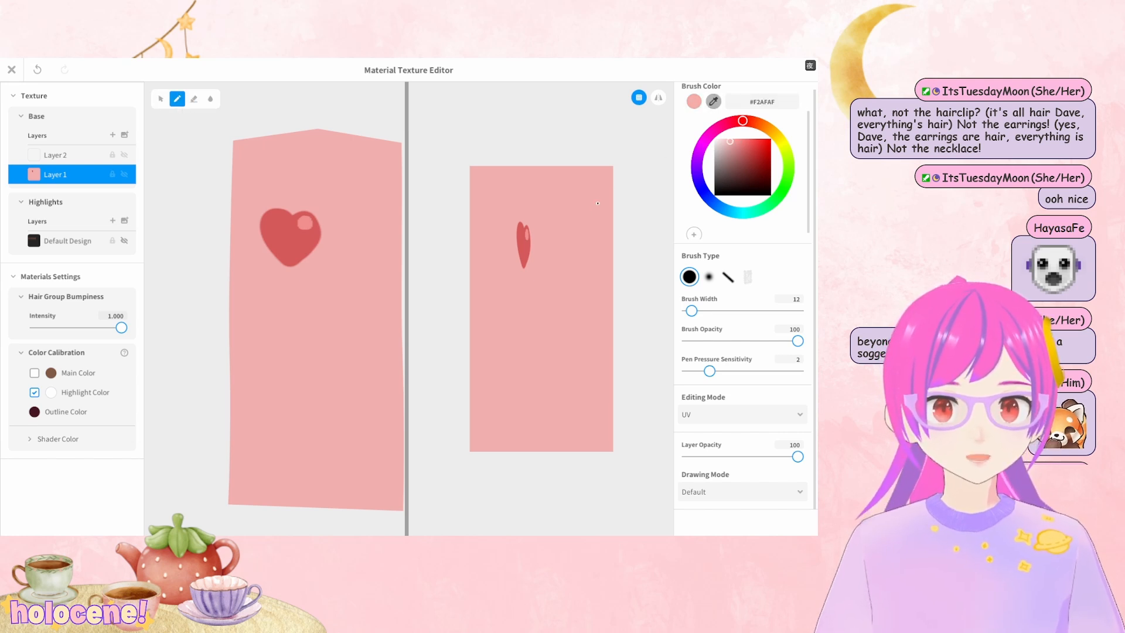
click(717, 311)
mouse_move(525, 238)
mouse_down()
mouse_move(515, 231)
mouse_move(540, 205)
mouse_up()
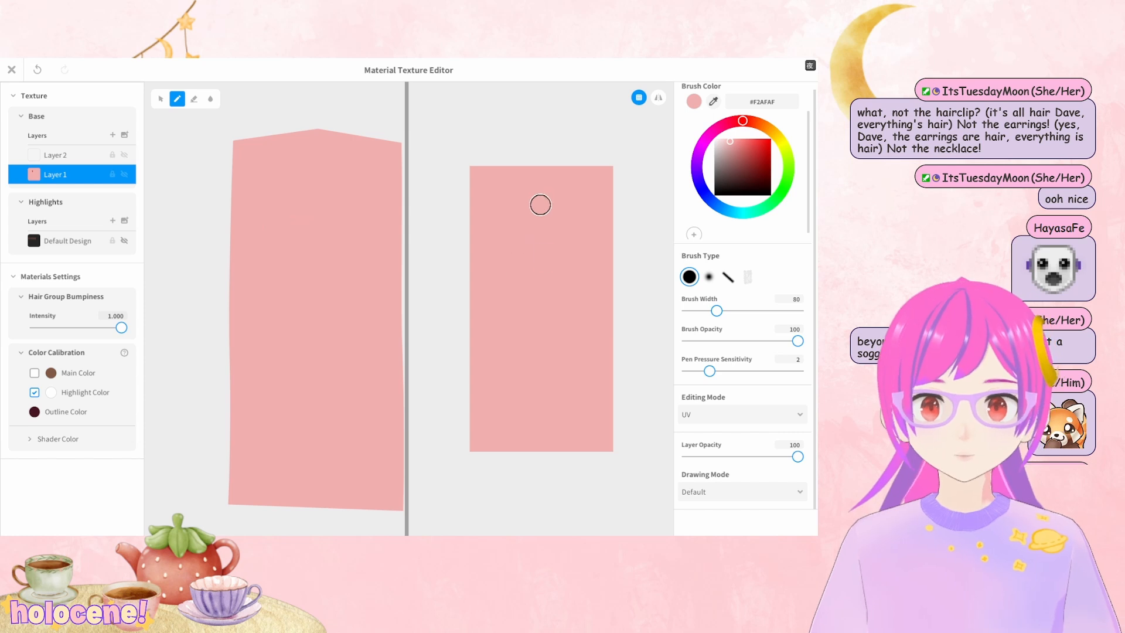
On Layer 2, paint a filled heart on the upper part of the strand in red #D04949 with a brush width of 30
click(65, 154)
click(752, 151)
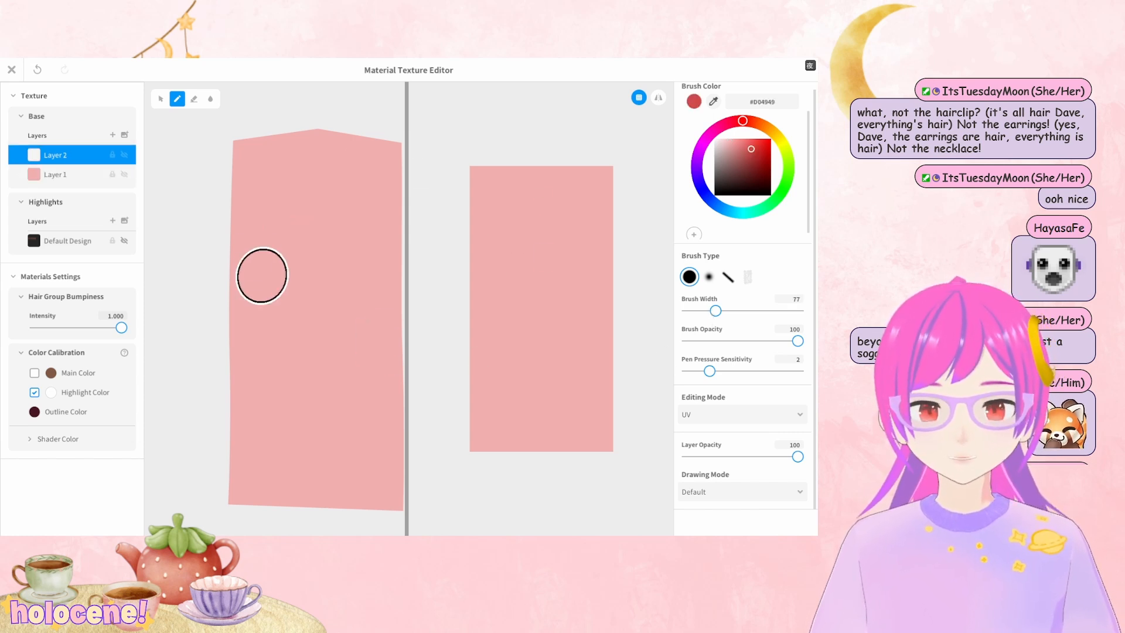
click(714, 311)
drag(715, 311, 698, 311)
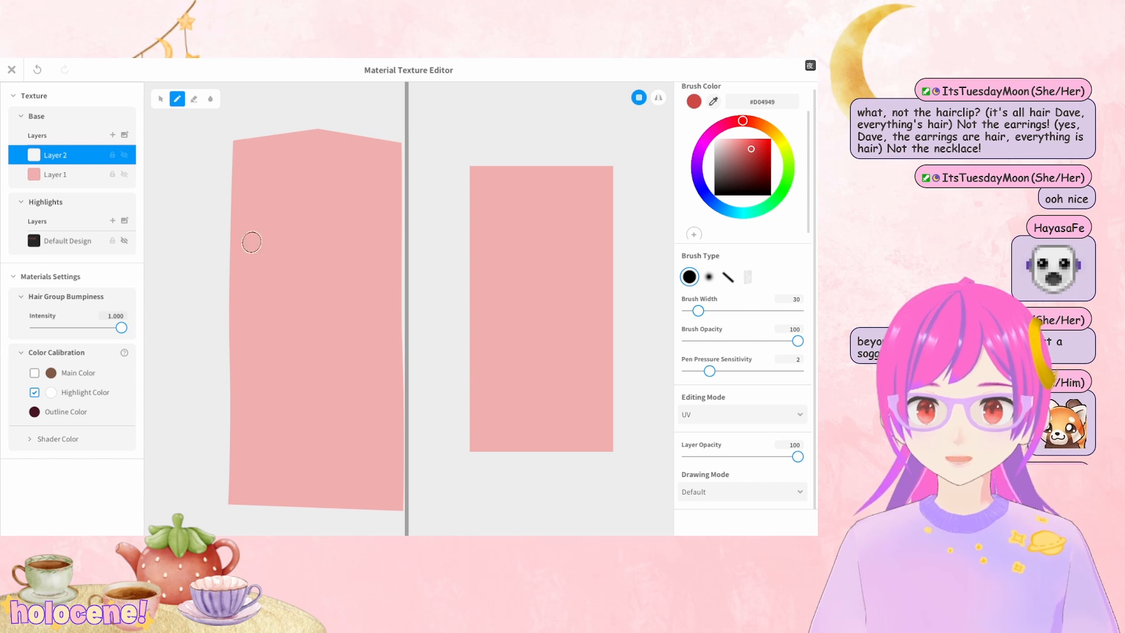
mouse_move(286, 251)
mouse_down()
mouse_move(275, 206)
mouse_move(320, 225)
mouse_move(289, 258)
mouse_move(275, 218)
mouse_move(301, 216)
mouse_up()
Paint a small highlight spot in #EAA2A2 on the heart's upper lobe with a brush width of 13
click(731, 143)
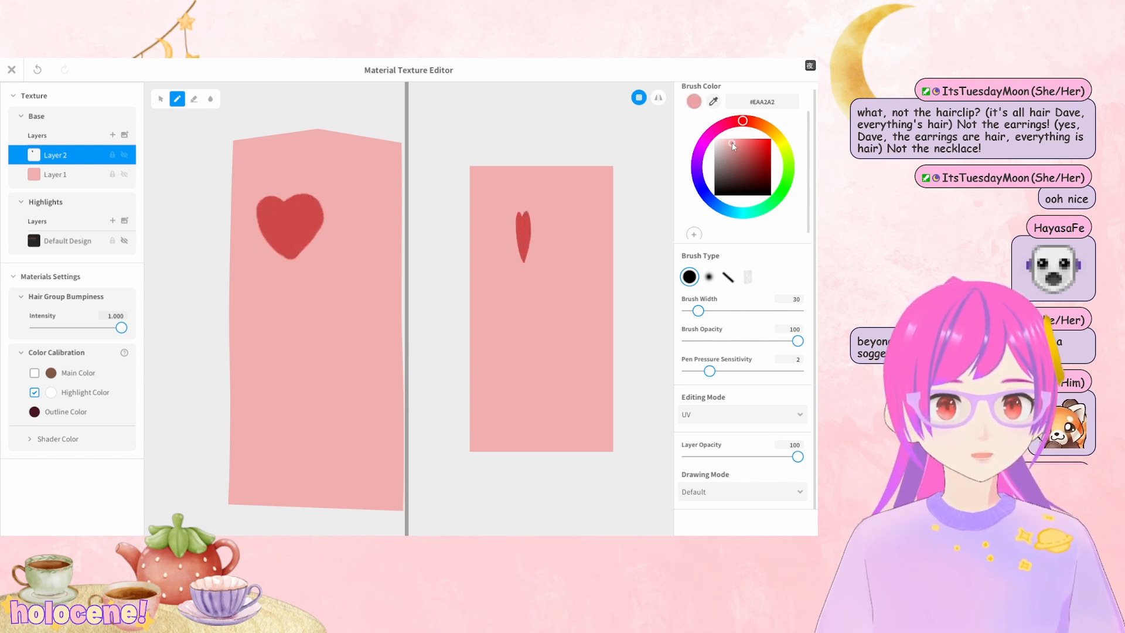
drag(697, 310, 692, 310)
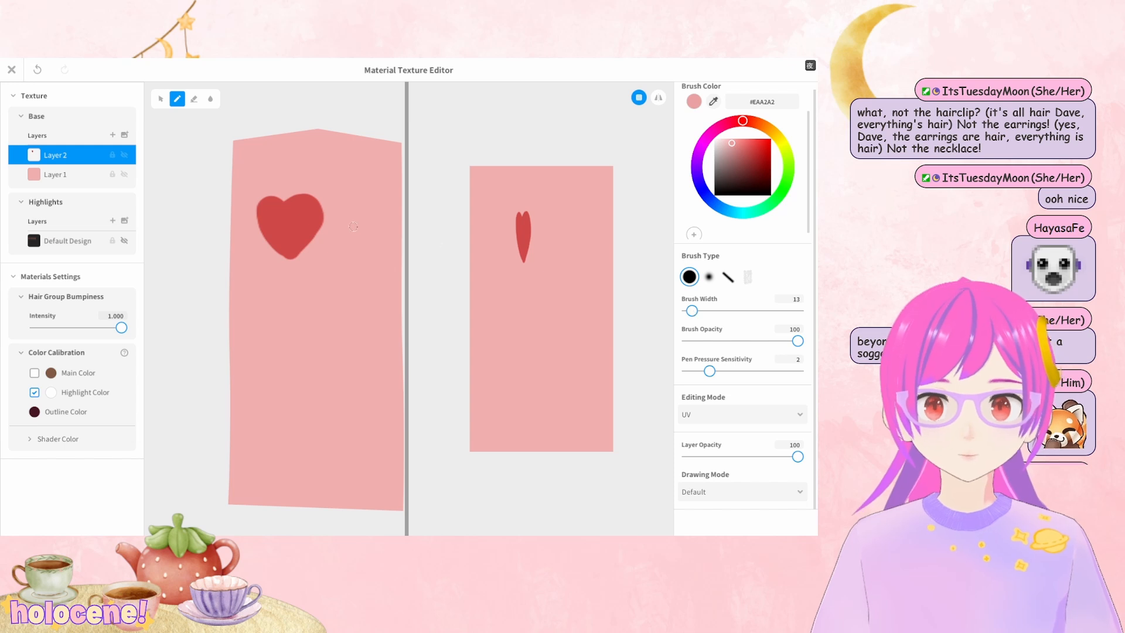
drag(313, 203, 304, 205)
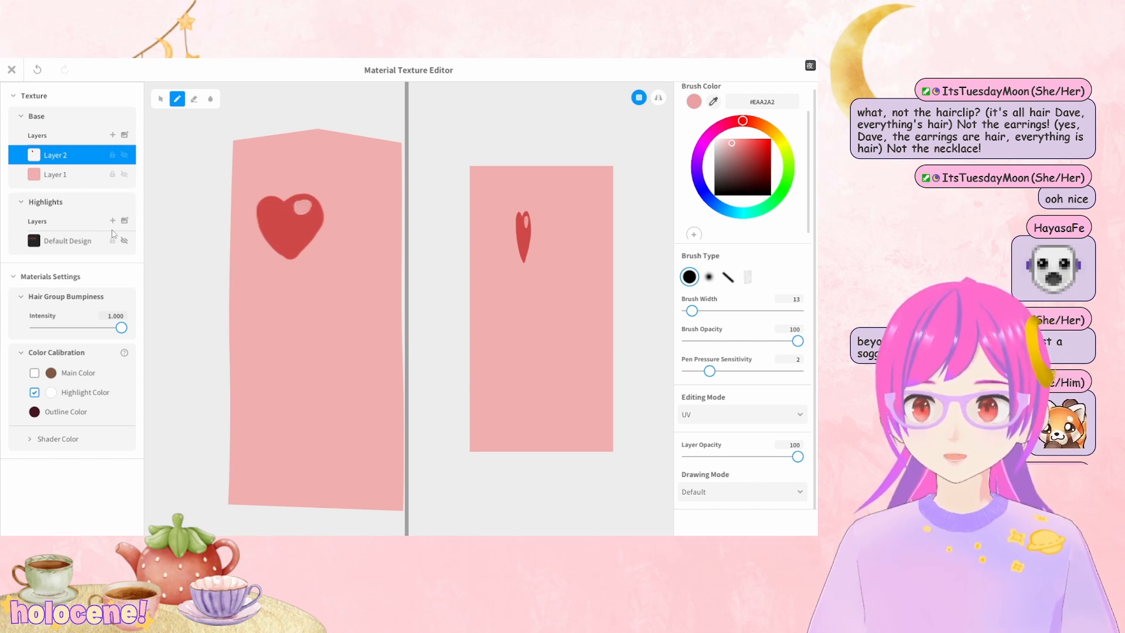
Hide the pink background Layer 1 to leave only the heart artwork on the strand
click(125, 175)
scroll(280, 308, down, 3)
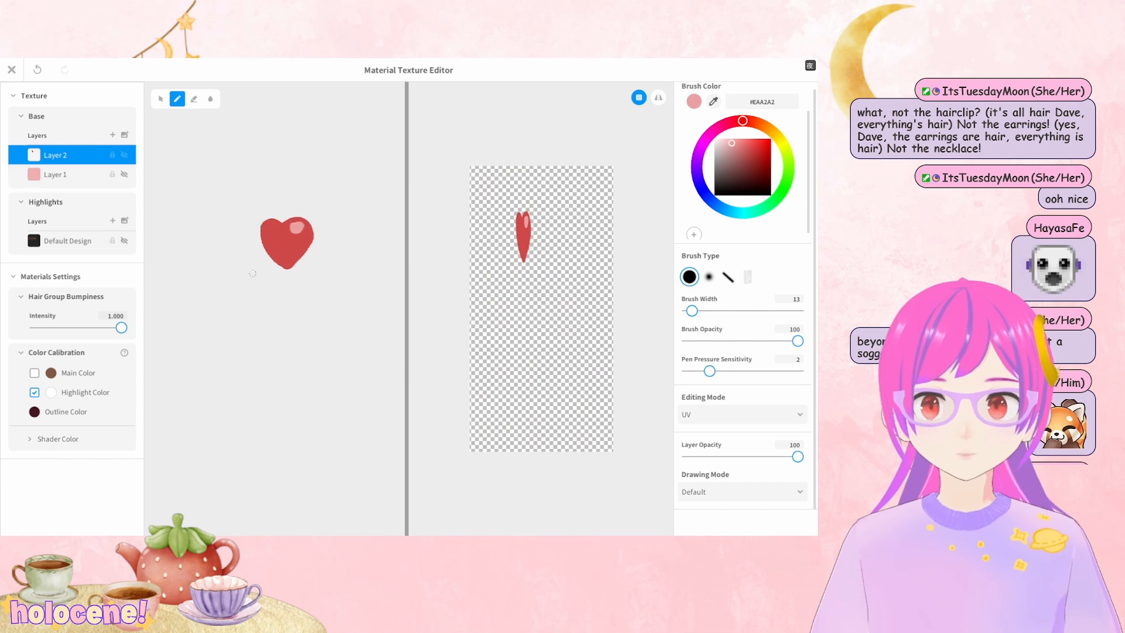
scroll(281, 299, up, 3)
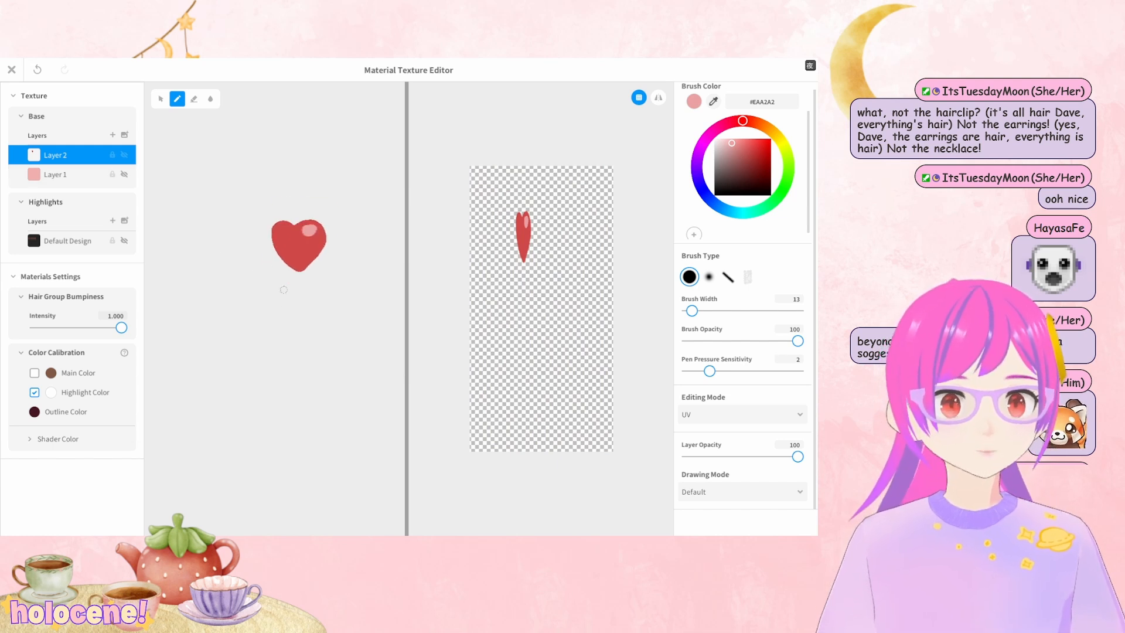
Sample the heart's red #D04949 and paint its outer side slightly wider with the 13-wide brush
click(743, 141)
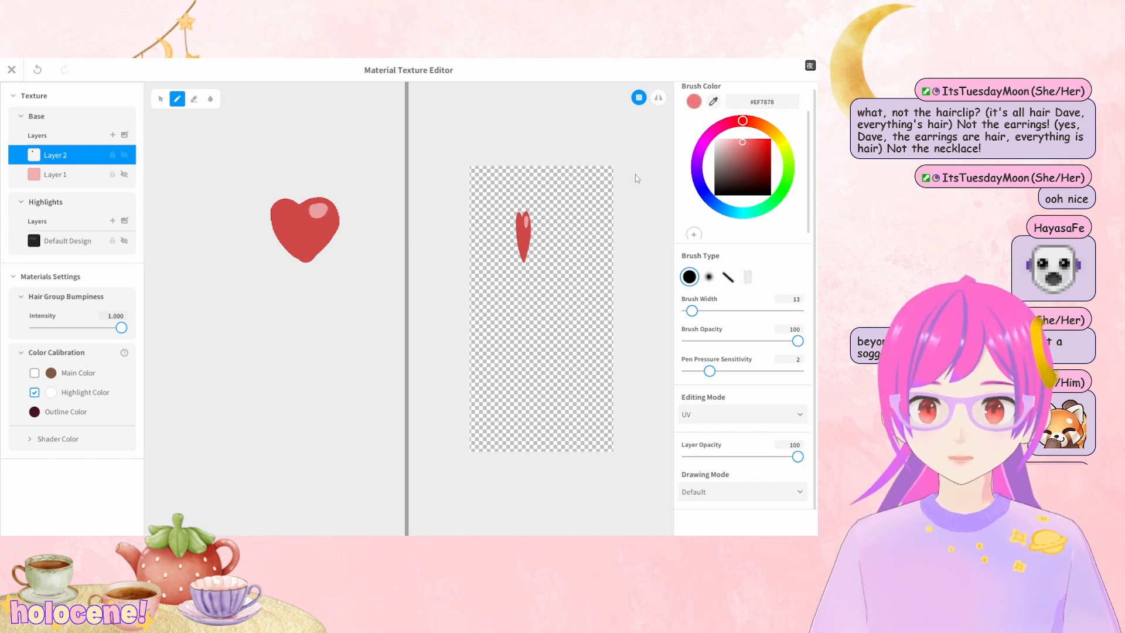
click(714, 101)
click(275, 235)
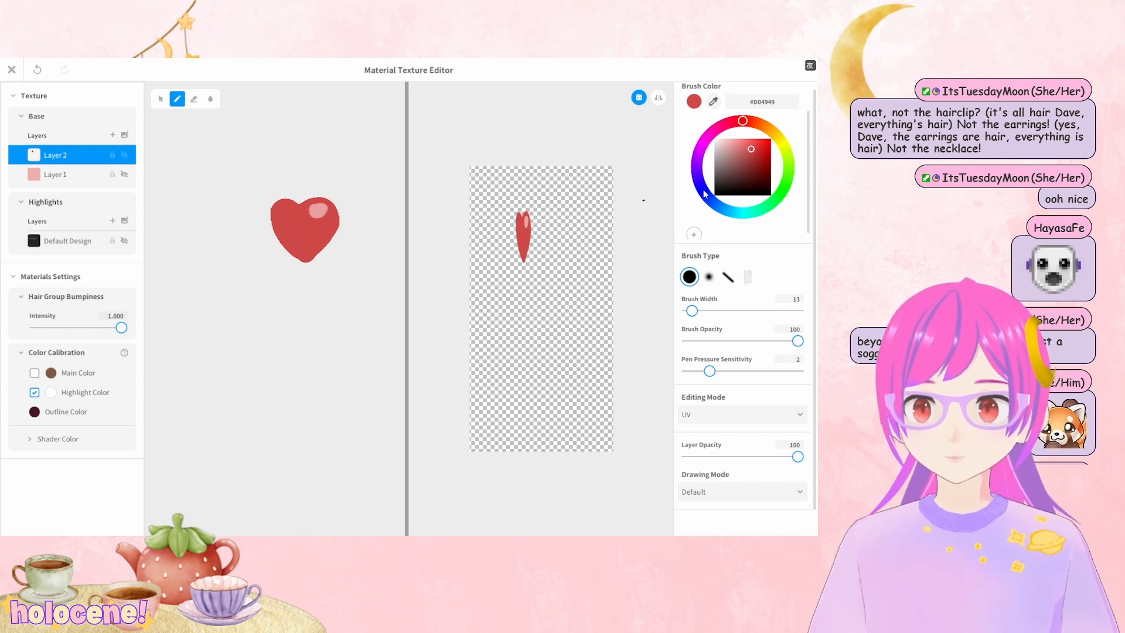
mouse_move(299, 254)
mouse_down()
mouse_move(280, 241)
mouse_move(272, 209)
mouse_up()
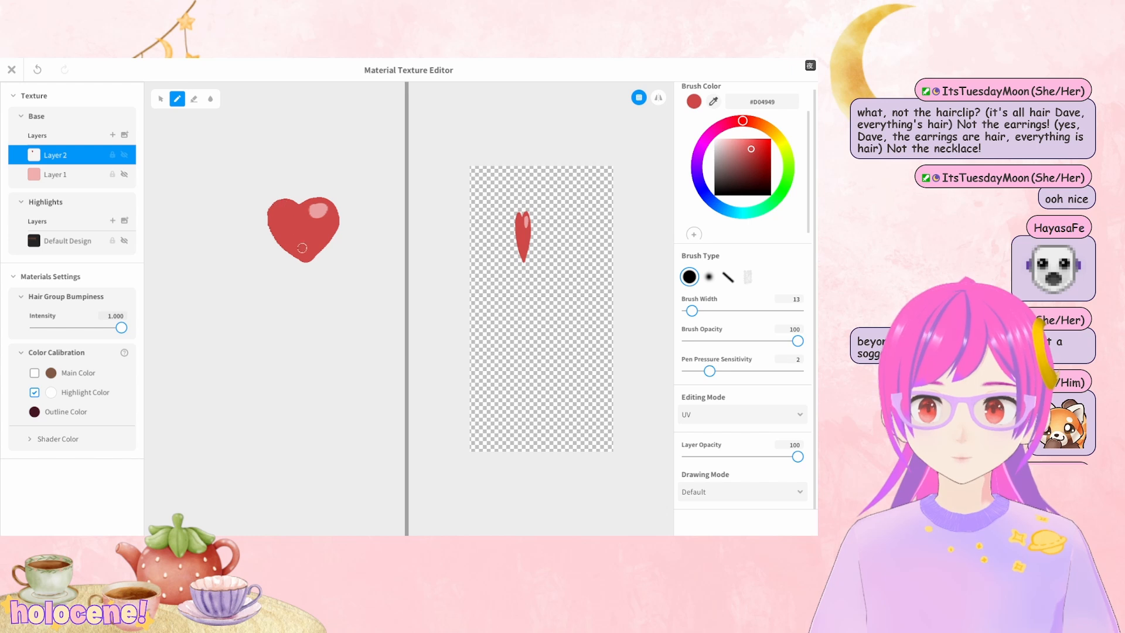
Close the texture editor and view the floating heart beside the character's head in the hair editor
scroll(298, 248, down, 5)
middle_drag(253, 288, 321, 273)
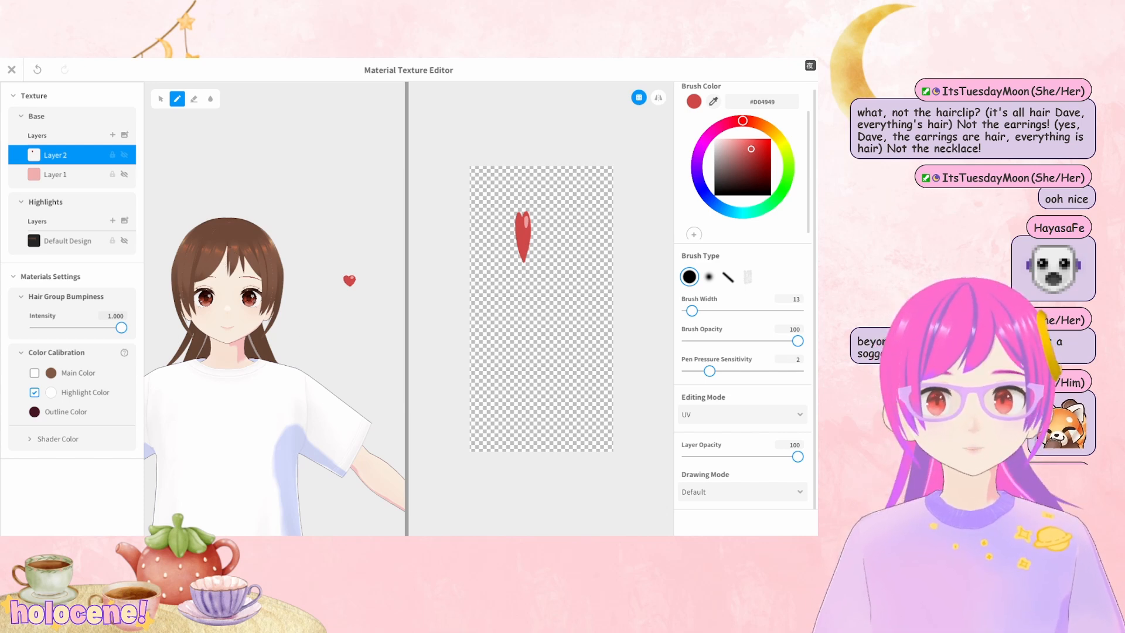
click(12, 69)
scroll(421, 352, up, 5)
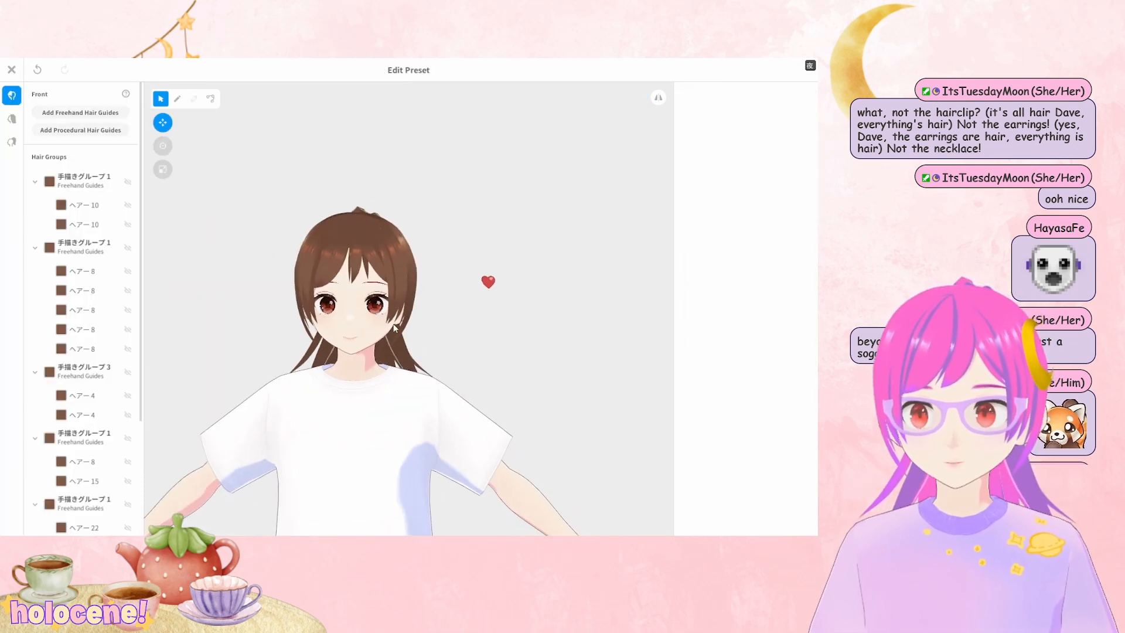
scroll(394, 312, up, 3)
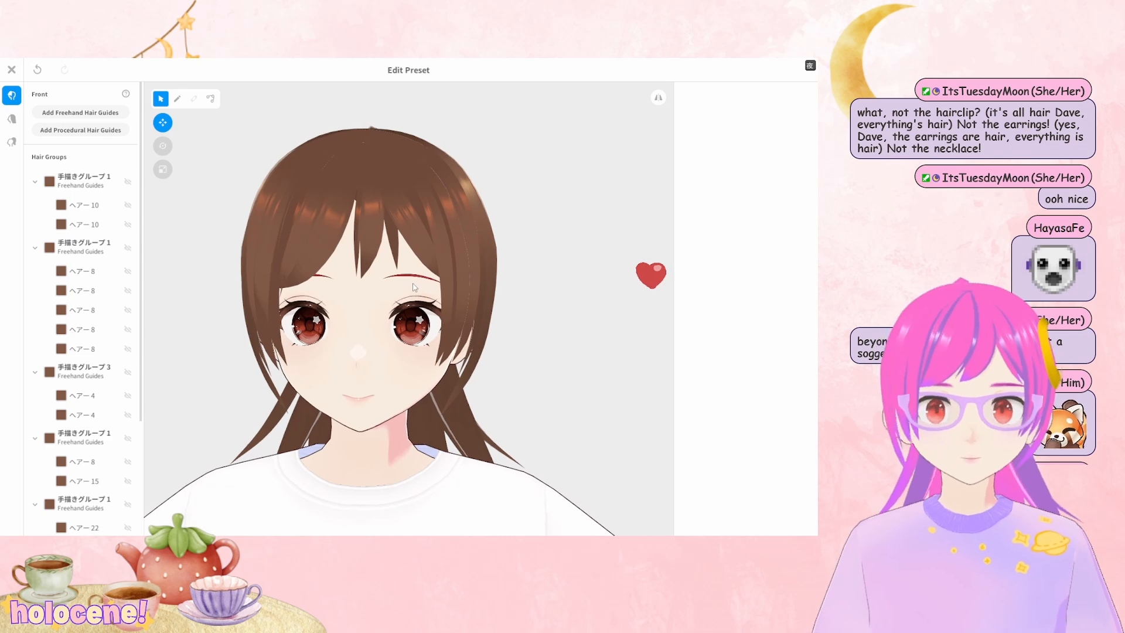
Add a new freehand hair guide group and select it in the hair group list
click(109, 117)
scroll(112, 380, down, 3)
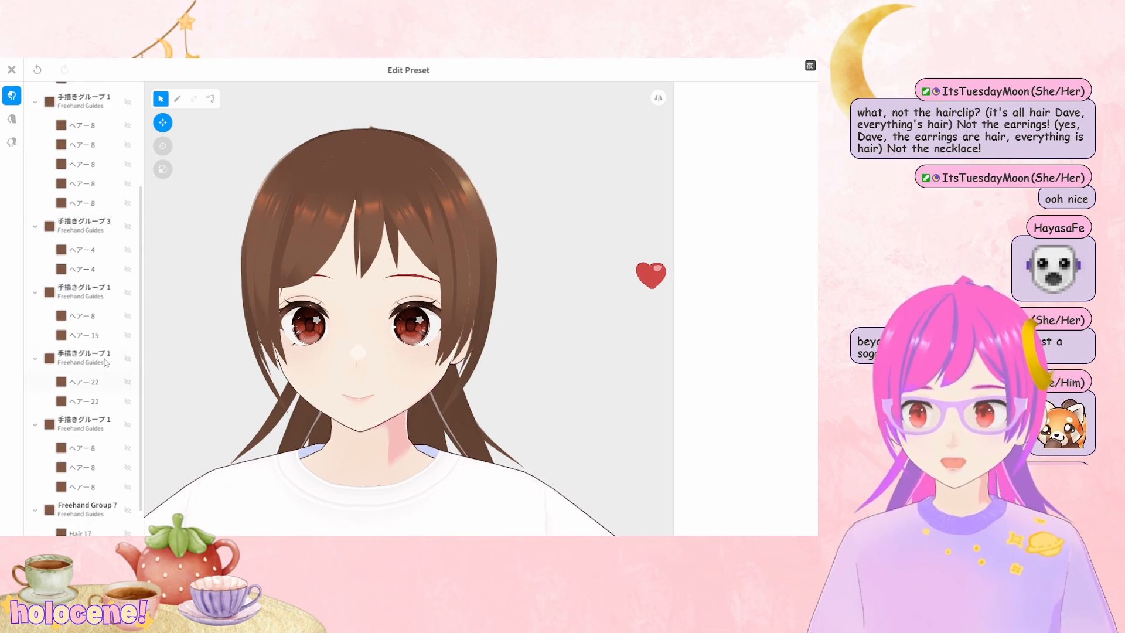
click(104, 532)
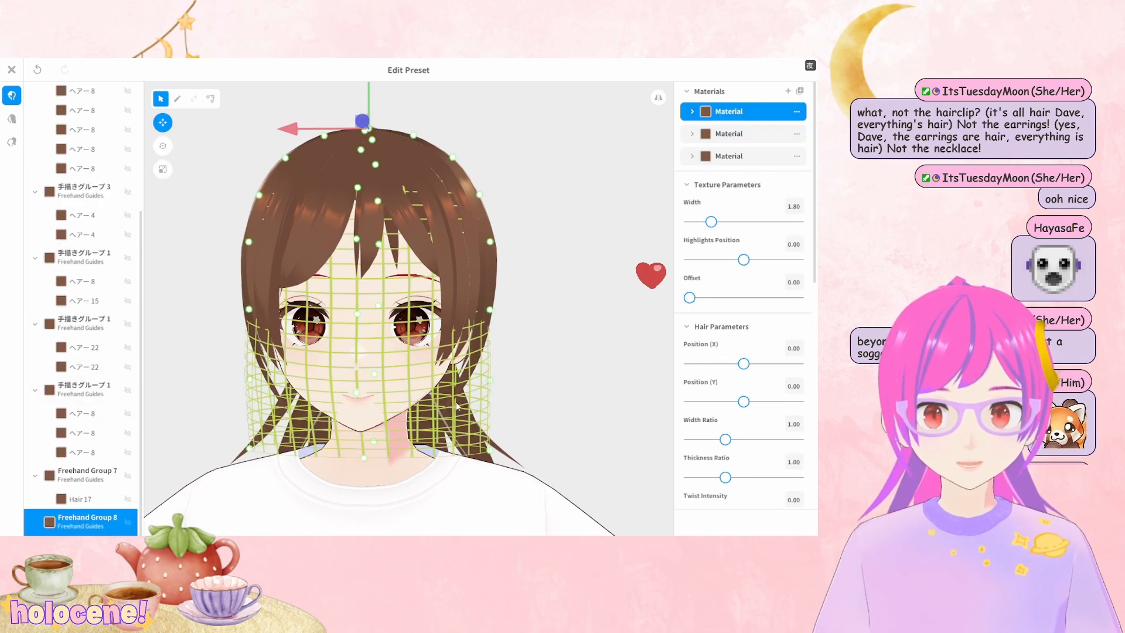
Reshape the new group's hair thickness curve into a rounder, fuller arch by raising its side points
right_drag(457, 406, 433, 404)
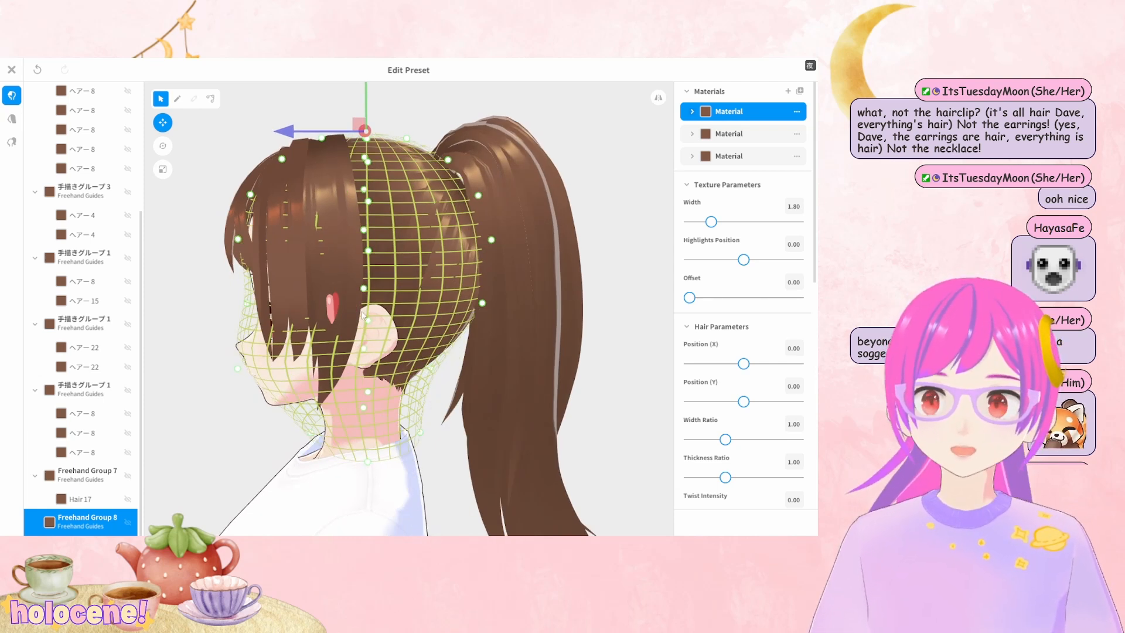
scroll(705, 373, down, 10)
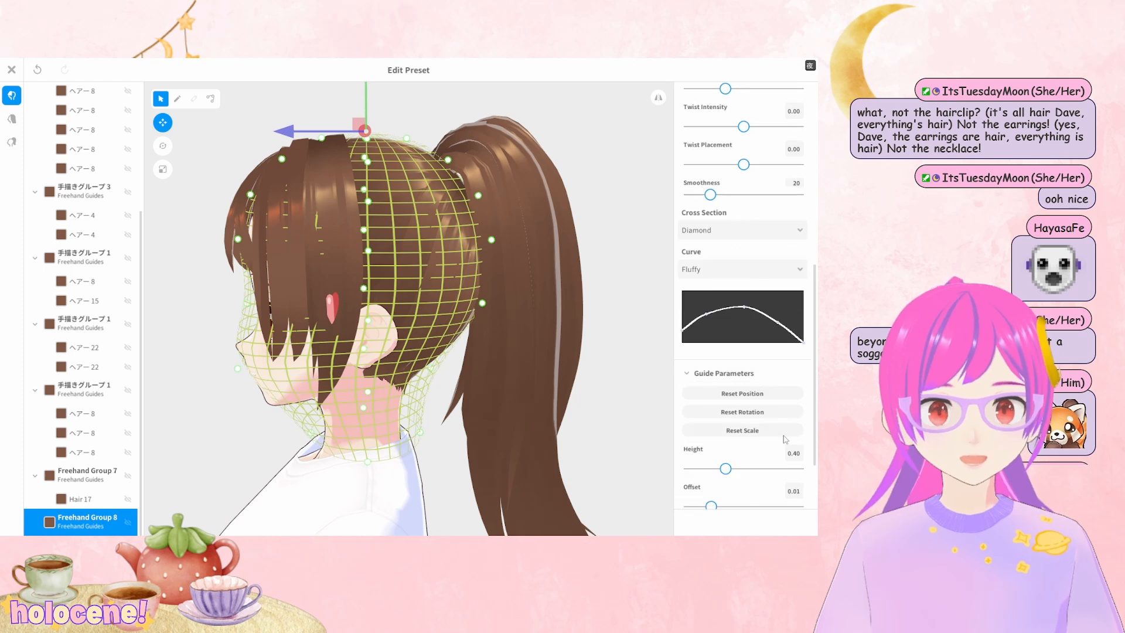
drag(780, 327, 783, 318)
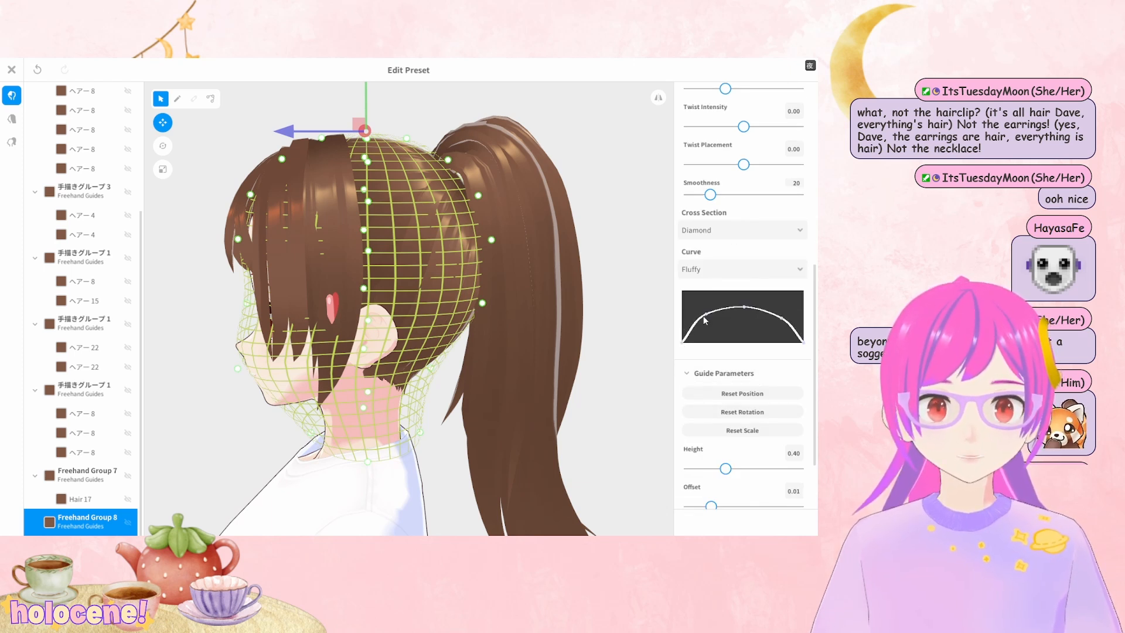
drag(707, 314, 745, 311)
With the first material selected, draw a crescent moon strand with the Brush on the side of the head above the ear
scroll(410, 180, up, 3)
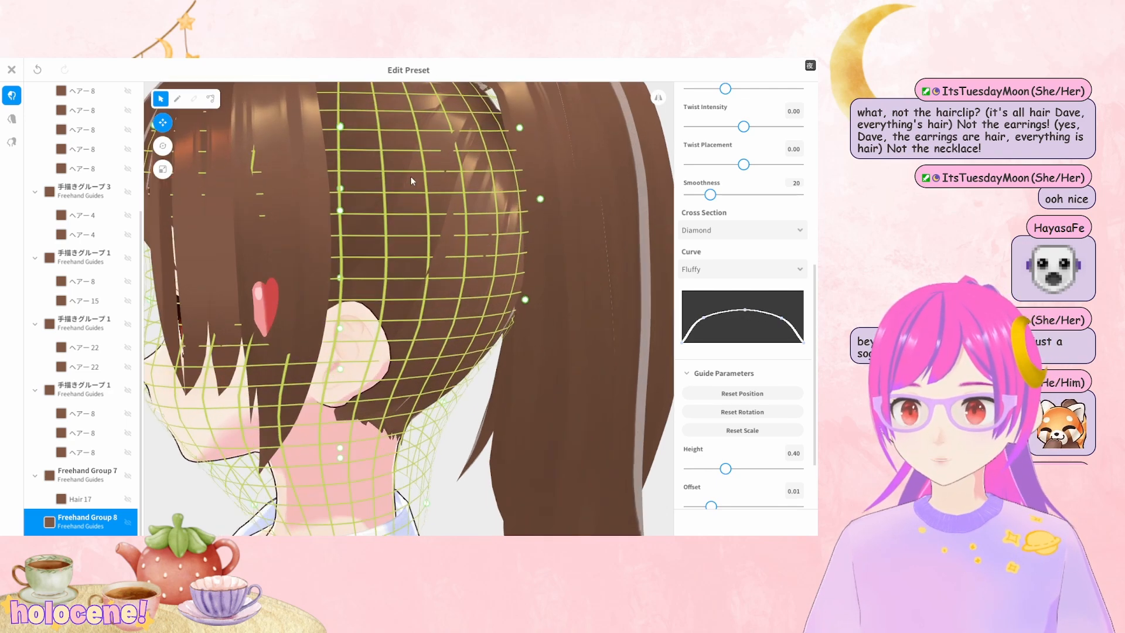
middle_drag(410, 181, 440, 213)
mouse_move(410, 182)
right_down()
mouse_move(441, 181)
mouse_move(425, 177)
mouse_move(423, 198)
right_up()
scroll(425, 177, down, 3)
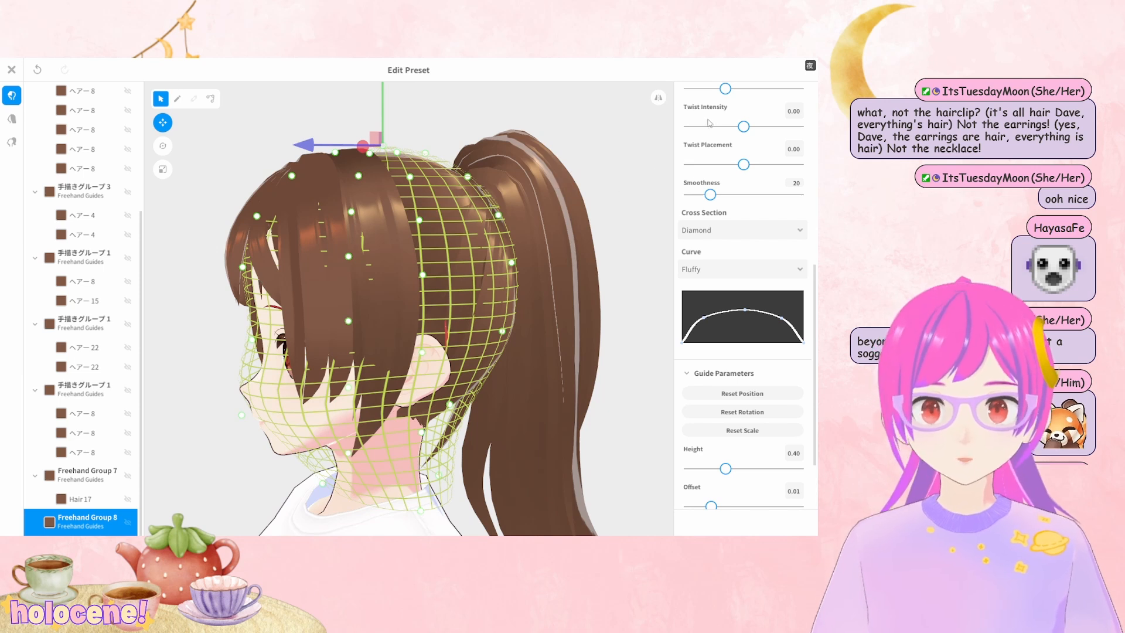
scroll(709, 131, up, 10)
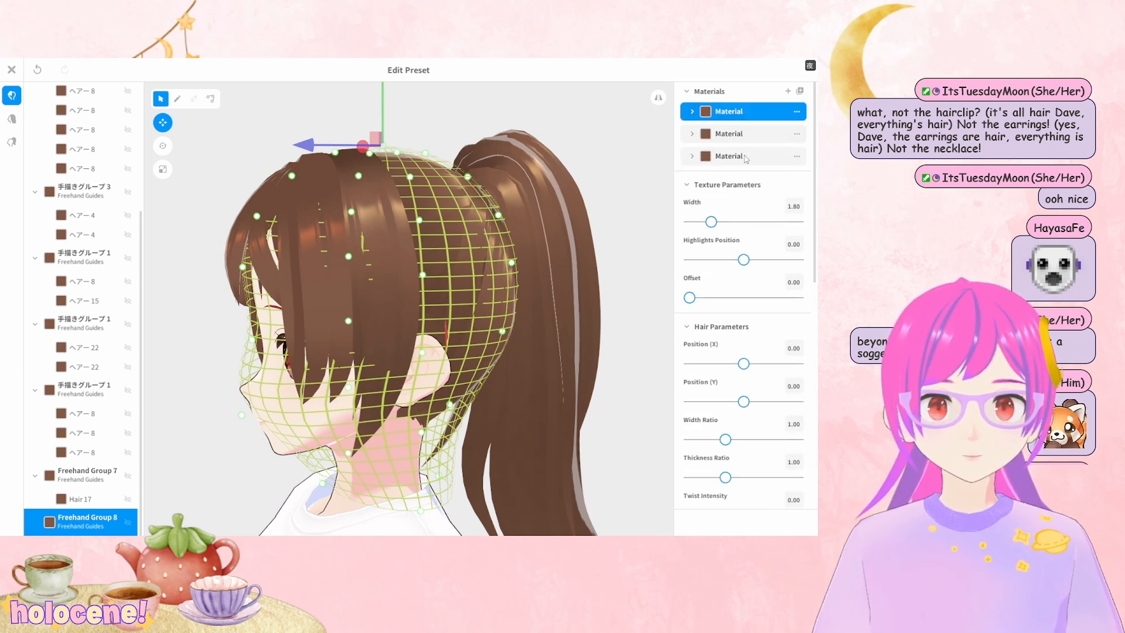
click(742, 134)
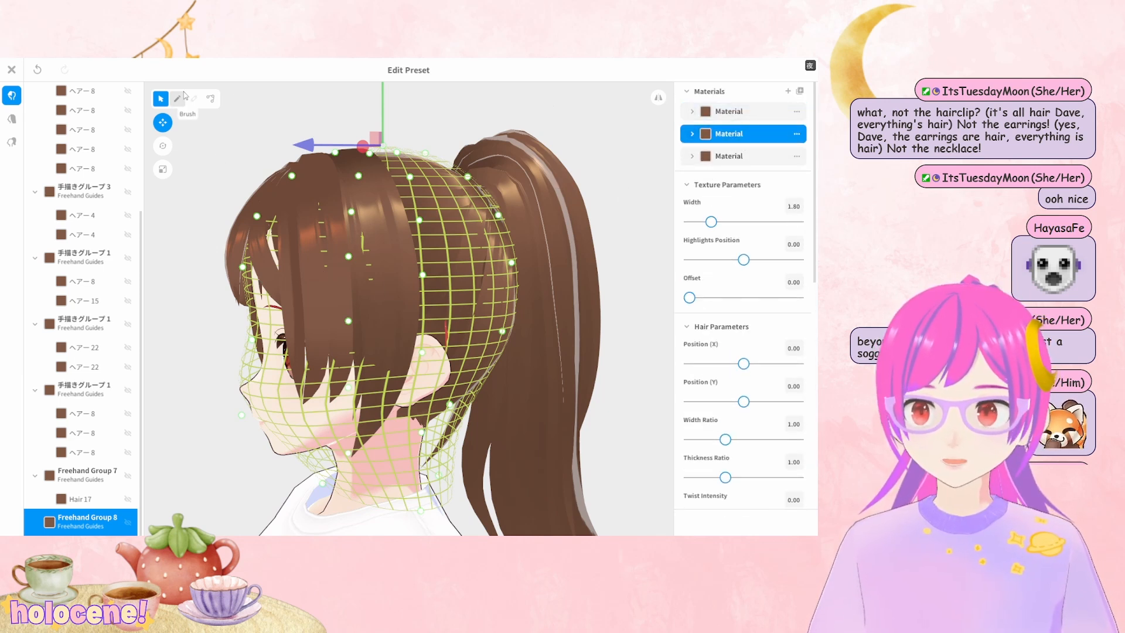
click(728, 111)
click(177, 98)
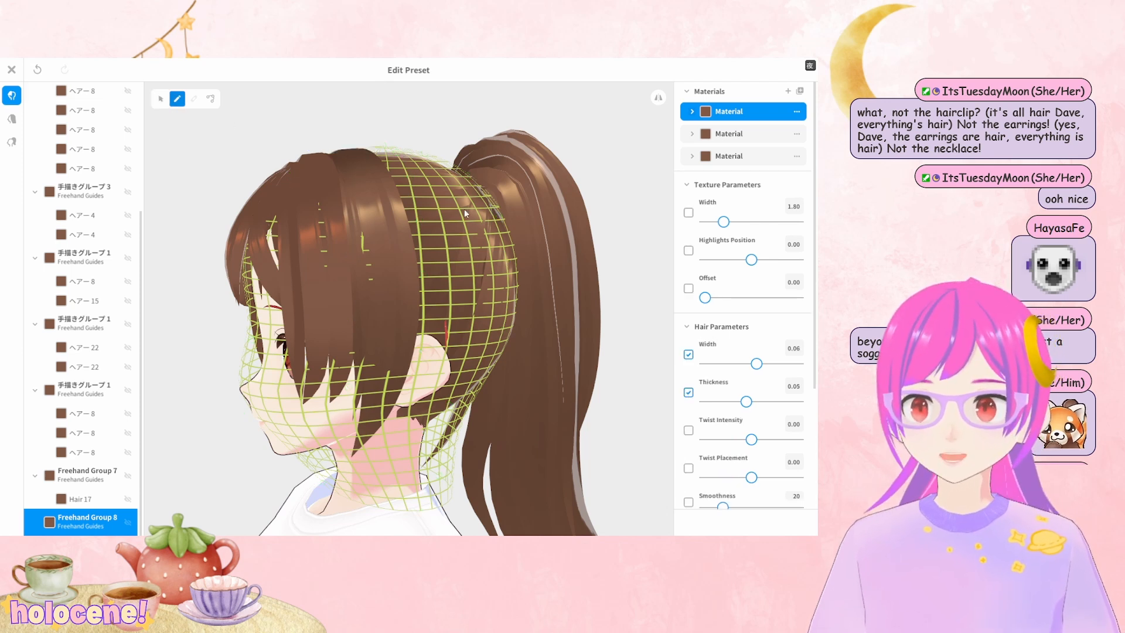
drag(425, 192, 419, 182)
mouse_move(351, 191)
mouse_down()
mouse_move(322, 244)
mouse_move(365, 297)
mouse_up()
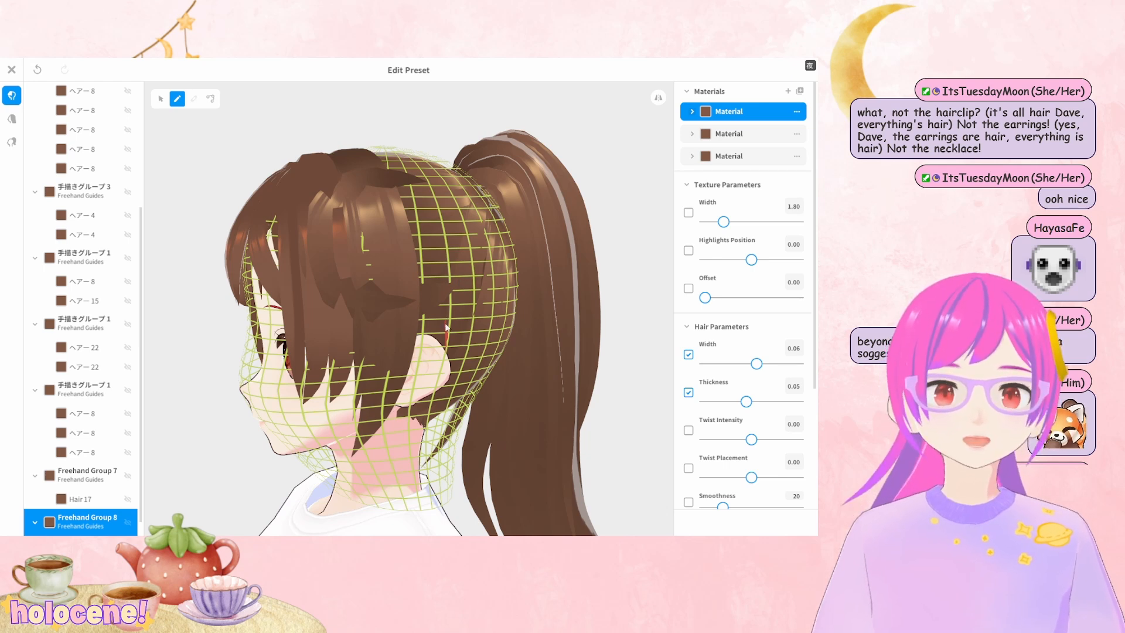
Move the crescent's guide slightly sideways, outward from the head, so the moon sits on top of the hair
mouse_move(445, 325)
right_down()
mouse_move(501, 339)
mouse_move(484, 343)
right_up()
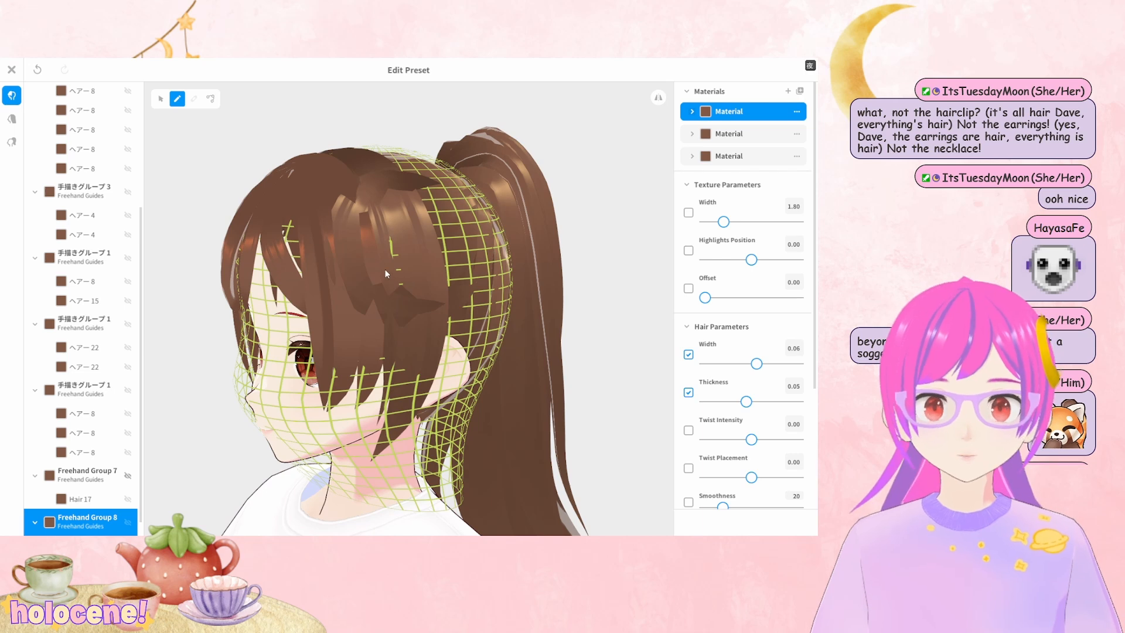
right_drag(386, 279, 418, 282)
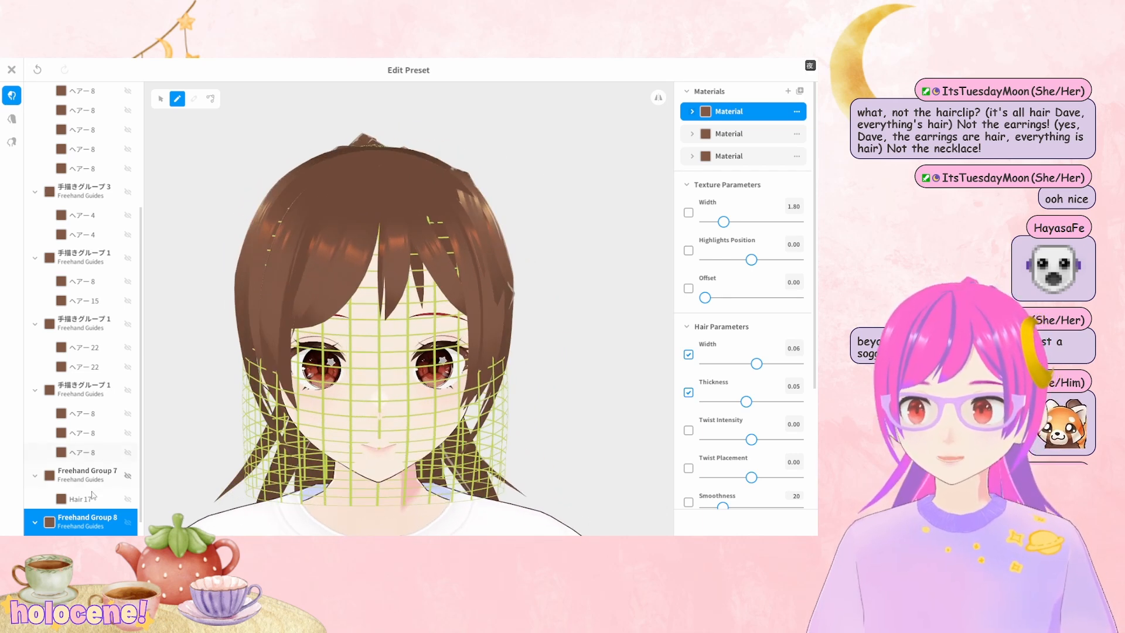
click(161, 98)
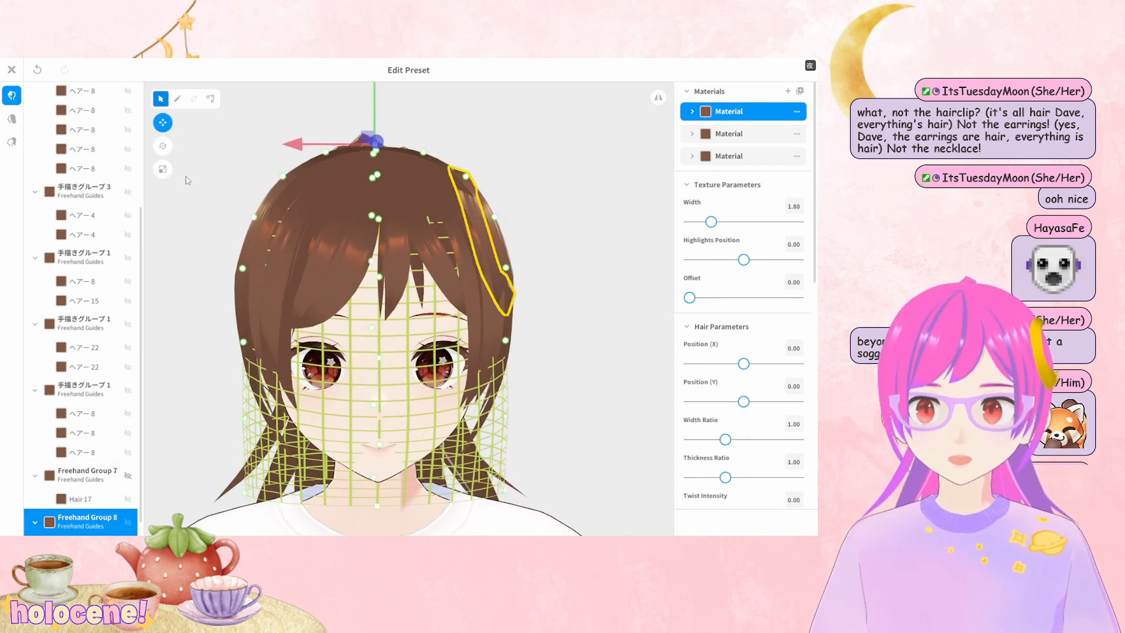
drag(298, 147, 307, 147)
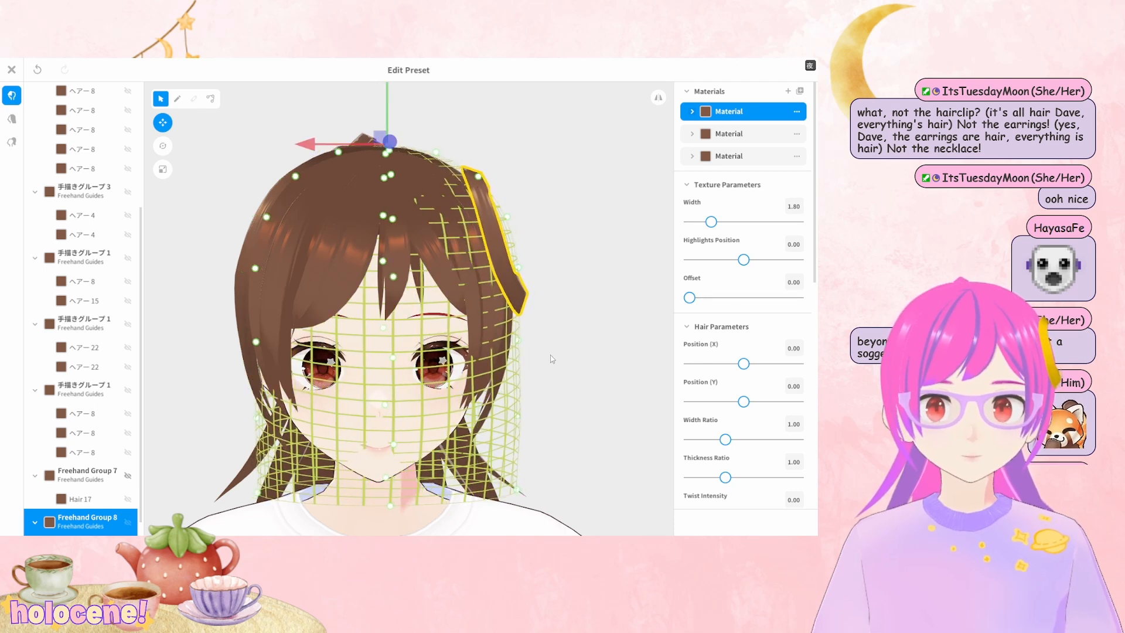
right_drag(553, 358, 553, 335)
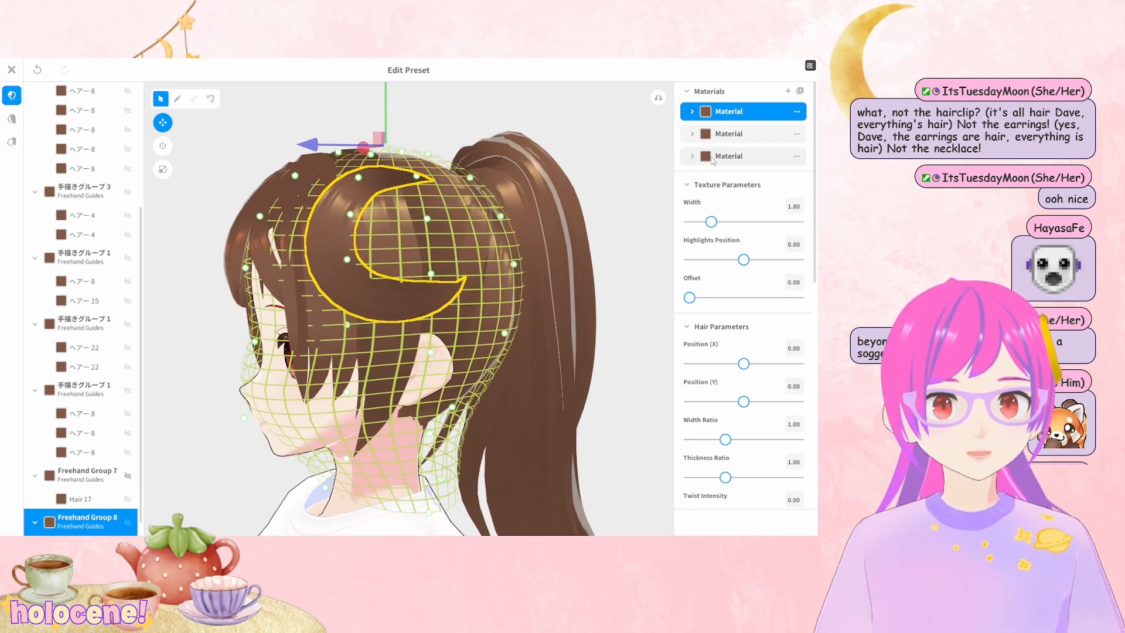
Duplicate the first material, assign the new fourth material to Freehand Group 8, and expand its settings
click(797, 112)
click(671, 113)
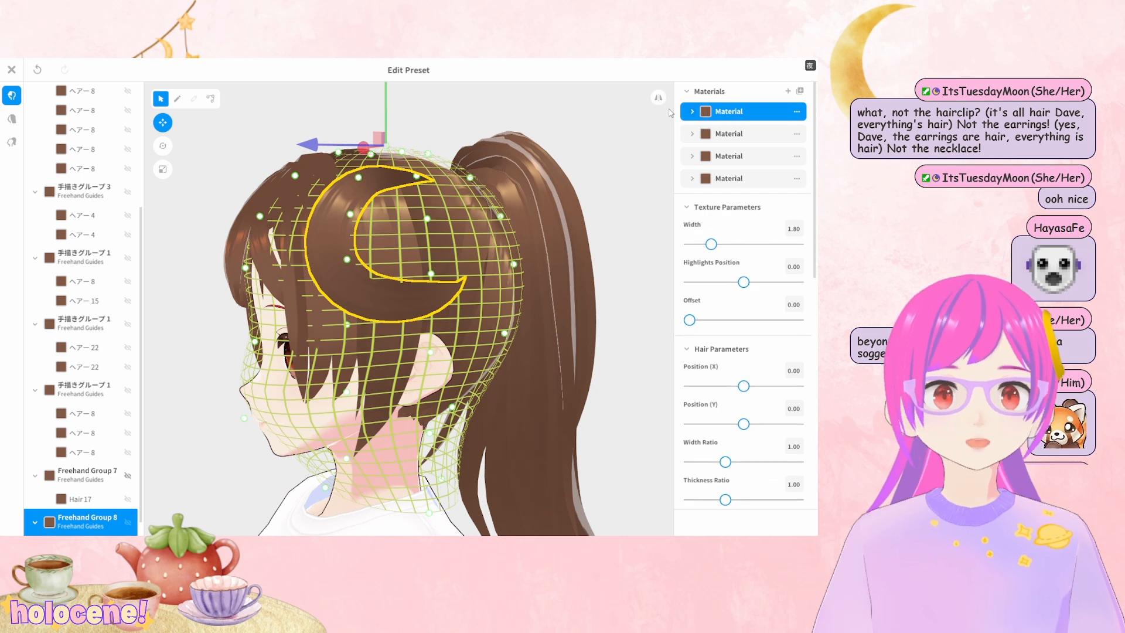
click(736, 179)
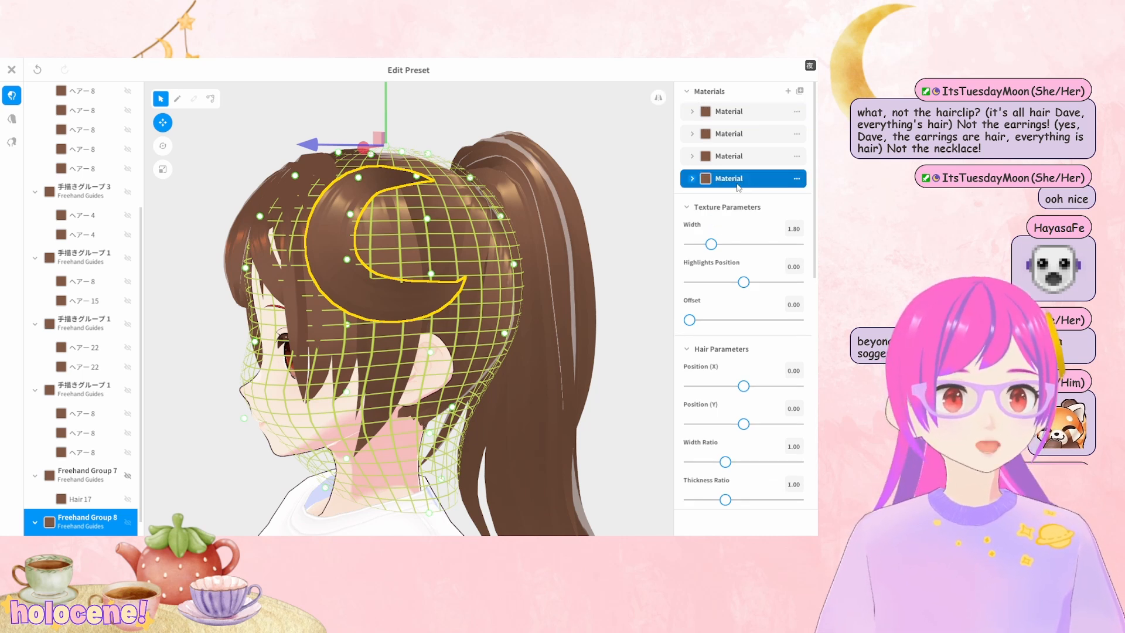
click(740, 181)
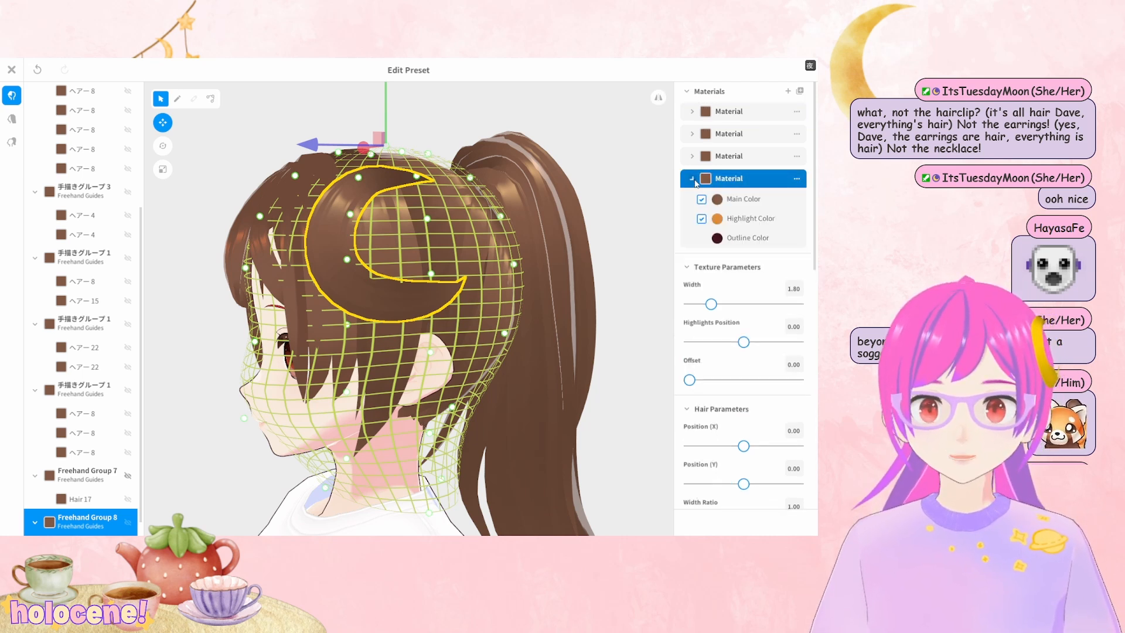
Edit the material's texture, fill the base Default Design layer with orange #F3922A using a 235-wide brush, and close the texture editor
click(744, 280)
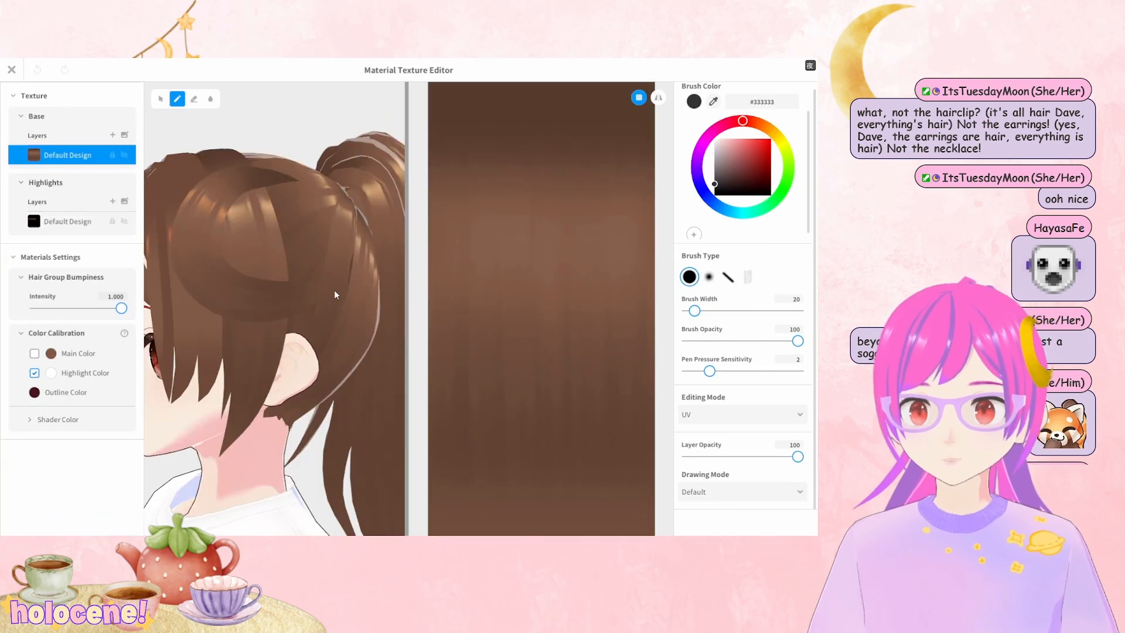
click(767, 128)
drag(761, 136, 762, 141)
click(773, 310)
mouse_move(577, 176)
mouse_down()
mouse_move(557, 366)
mouse_move(582, 440)
mouse_move(487, 109)
mouse_up()
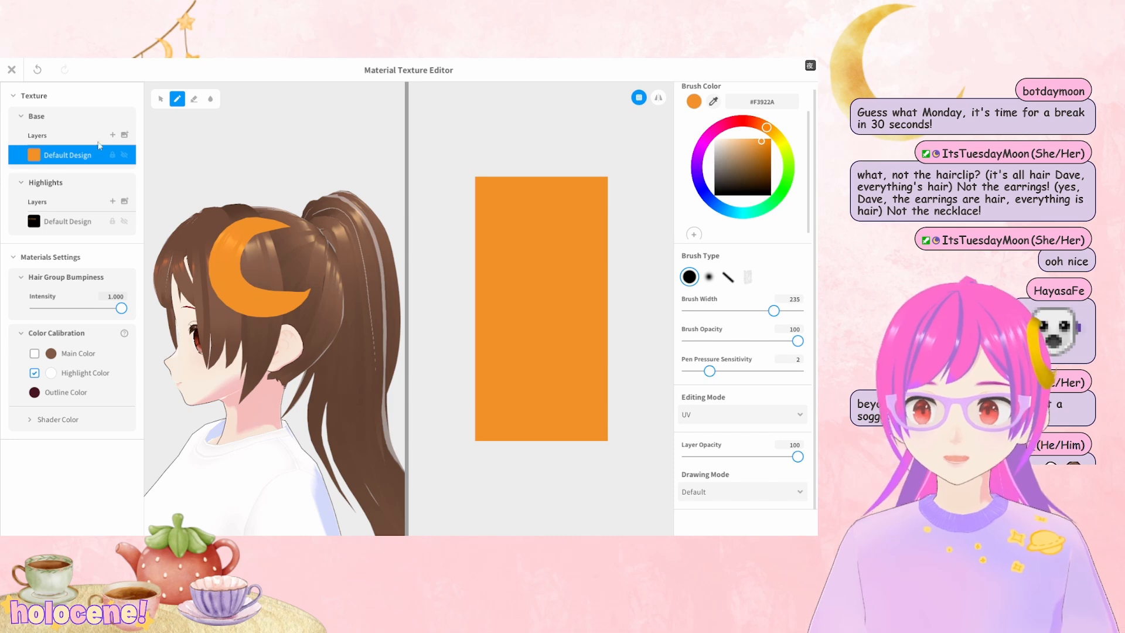
click(12, 70)
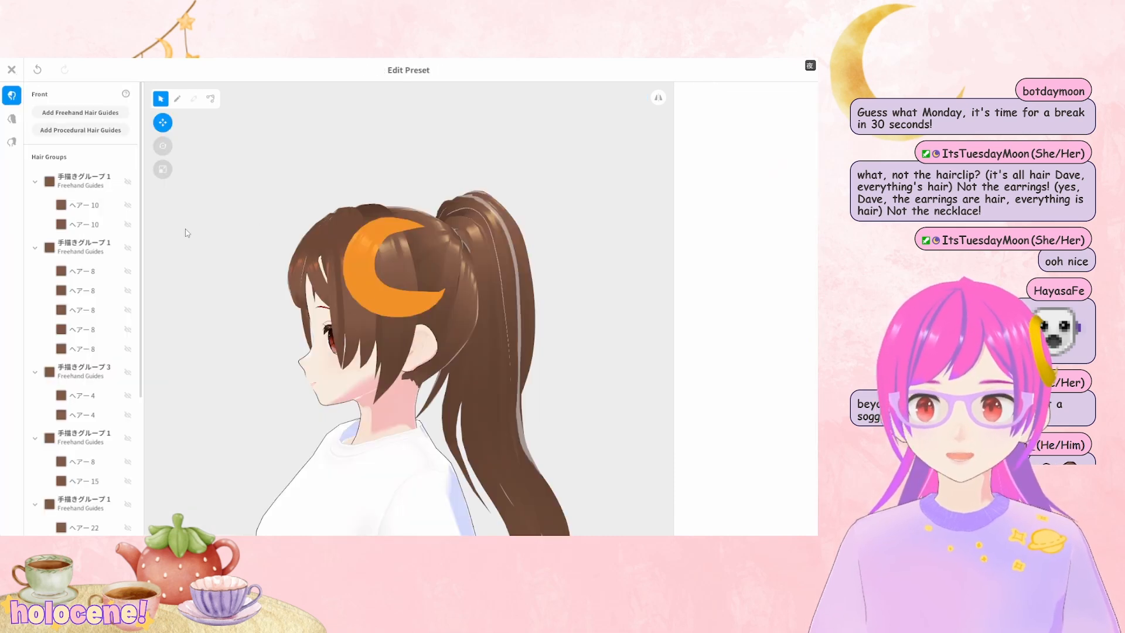
Reshape the crescent strand in Freehand Group 8 by adjusting its control points, curving both tips inward and smoothing the outer arc
scroll(117, 416, down, 5)
click(98, 505)
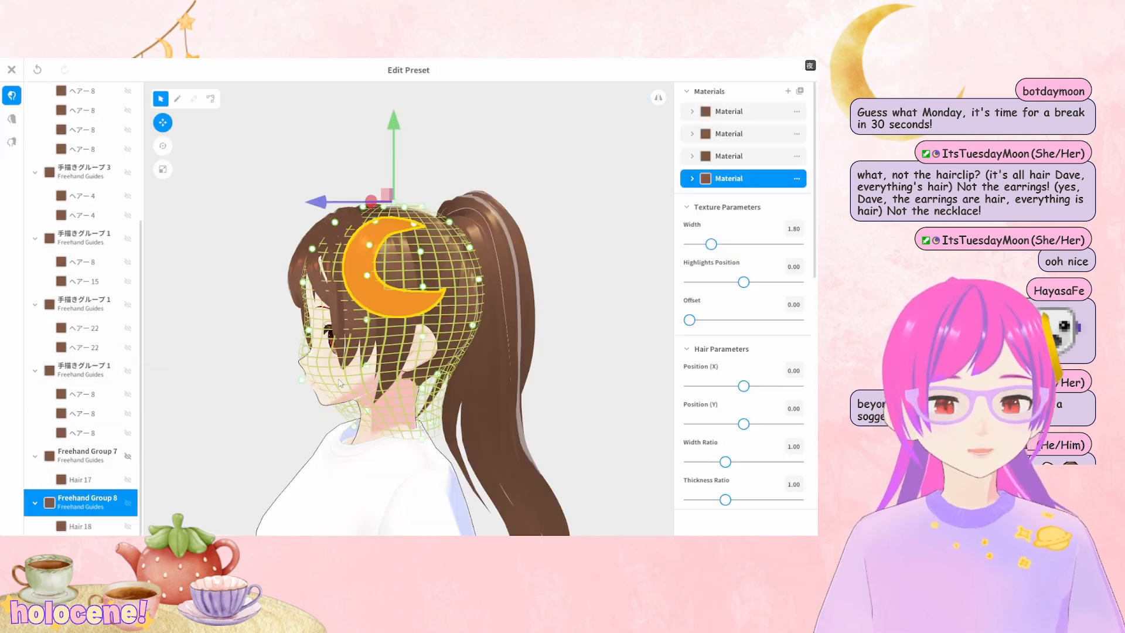
scroll(339, 379, up, 3)
click(210, 98)
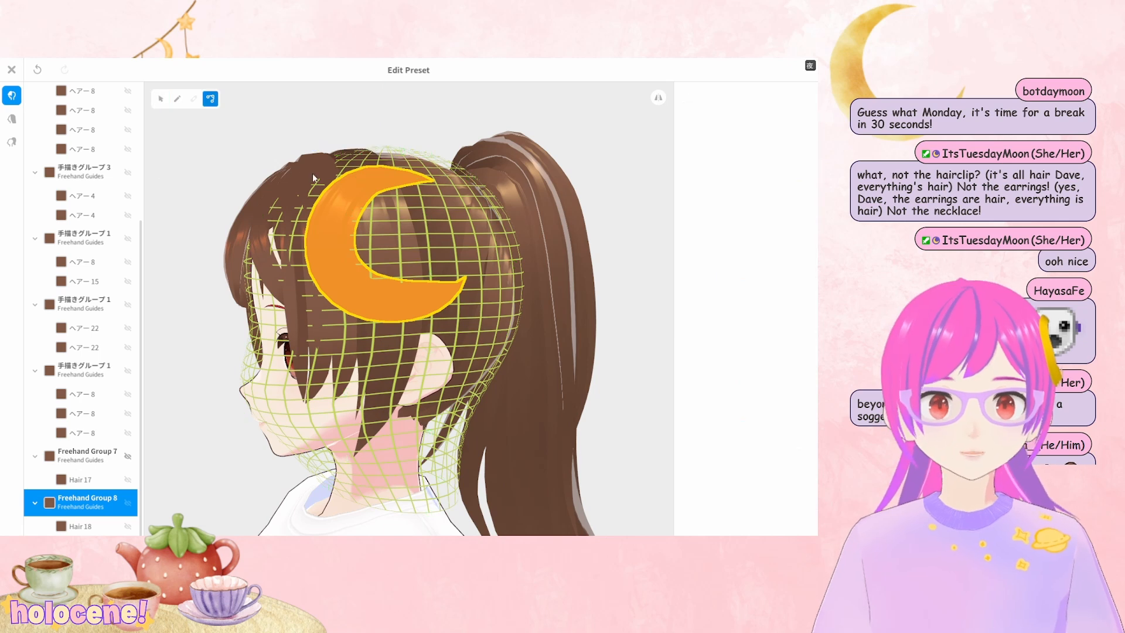
click(398, 301)
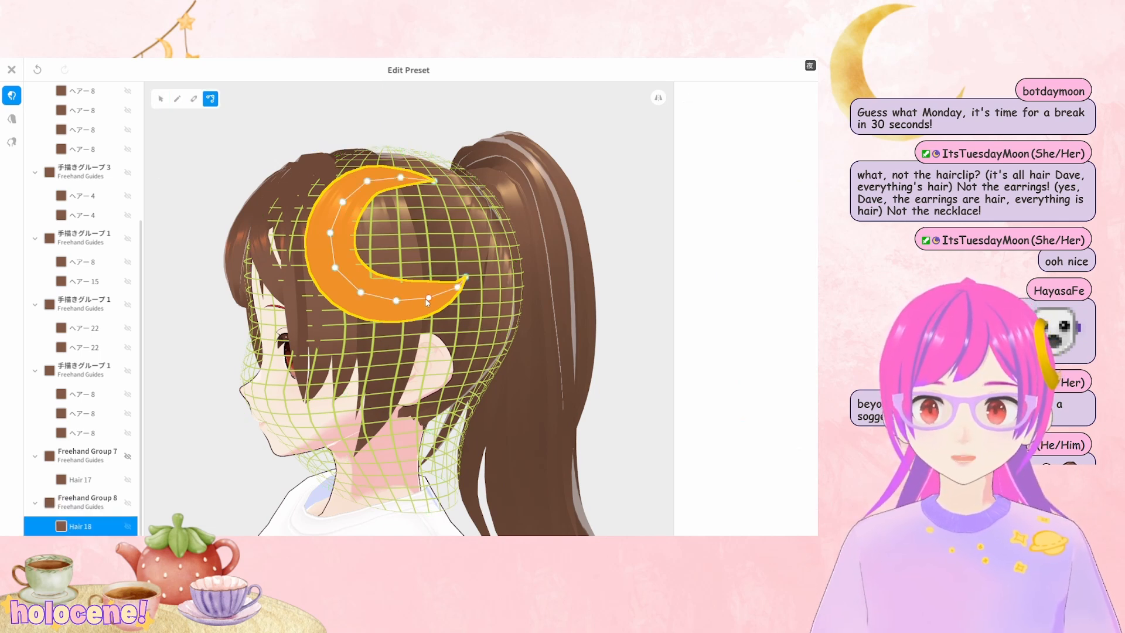
drag(428, 300, 463, 264)
drag(435, 181, 439, 193)
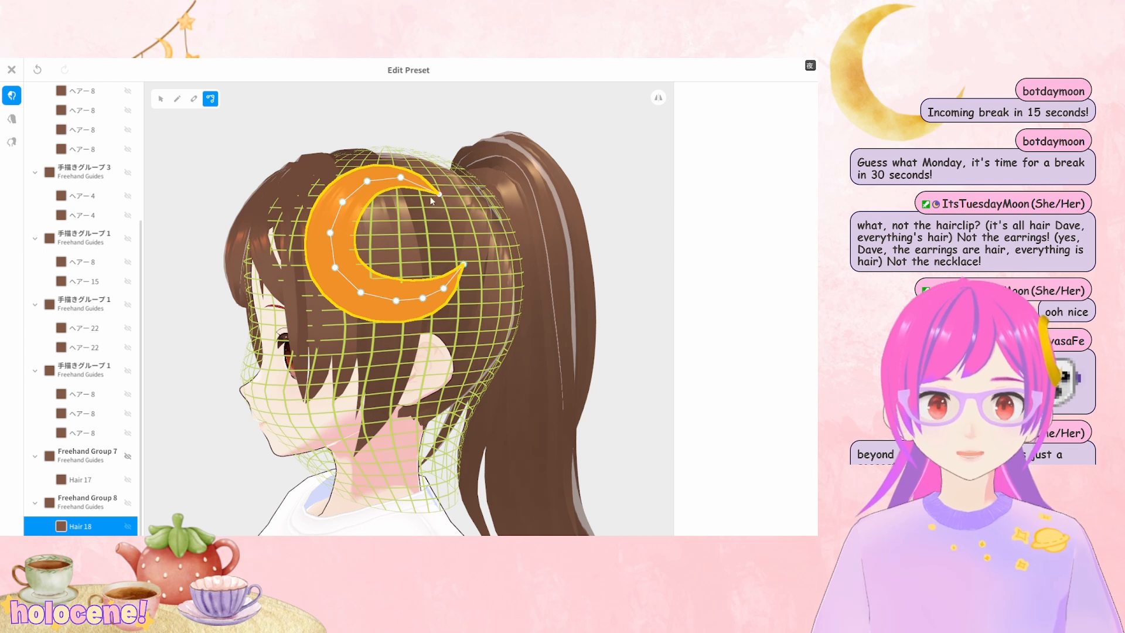
drag(367, 181, 346, 204)
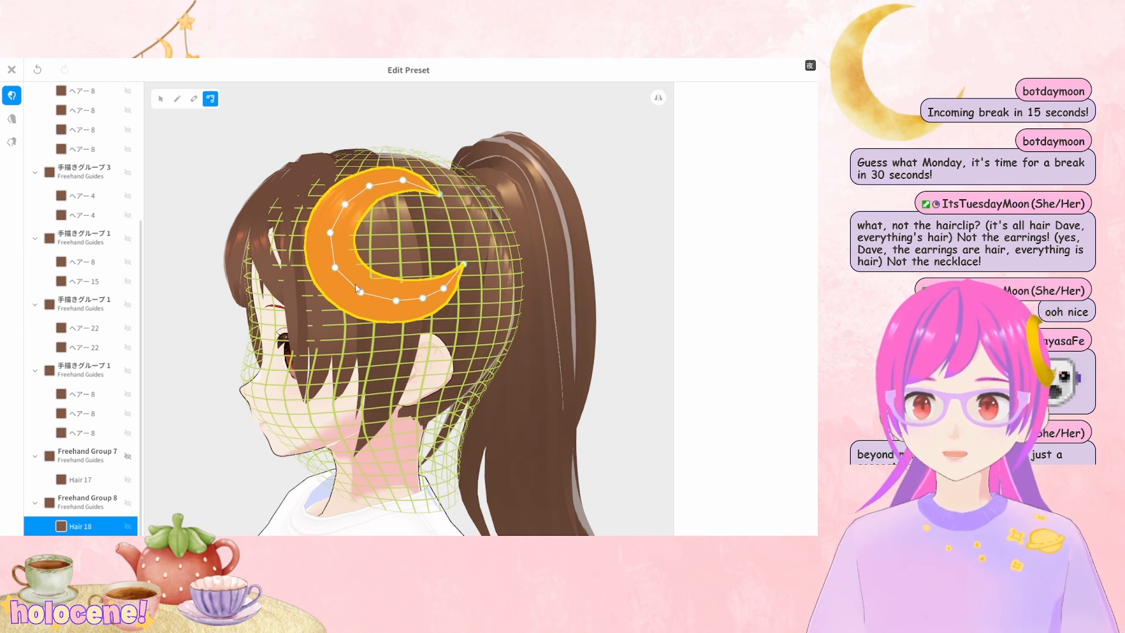
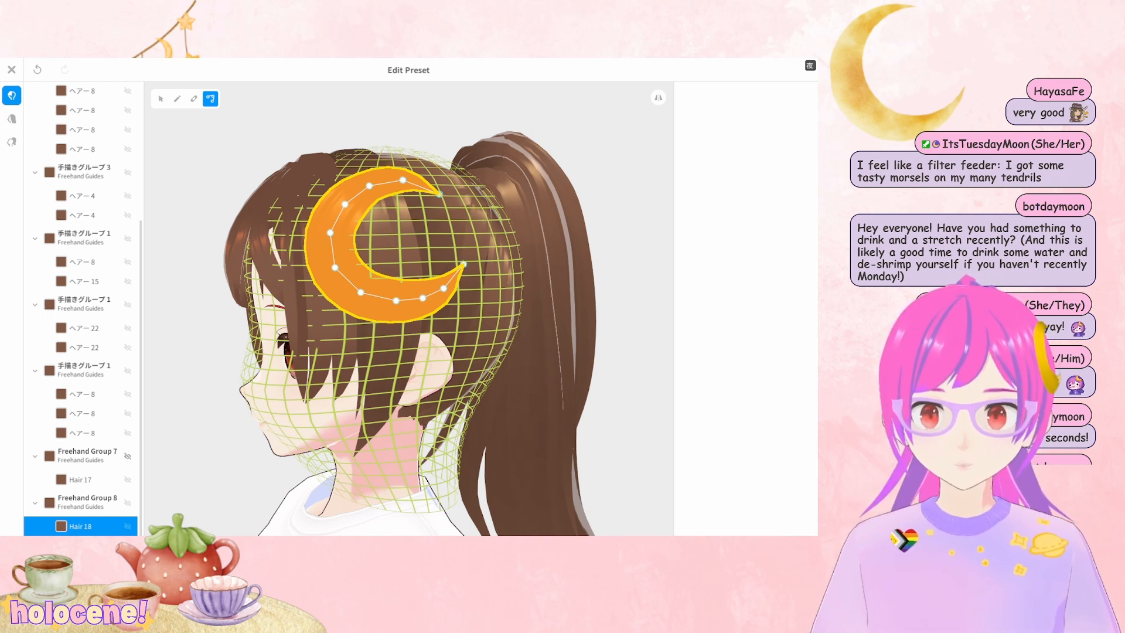
drag(339, 269, 333, 235)
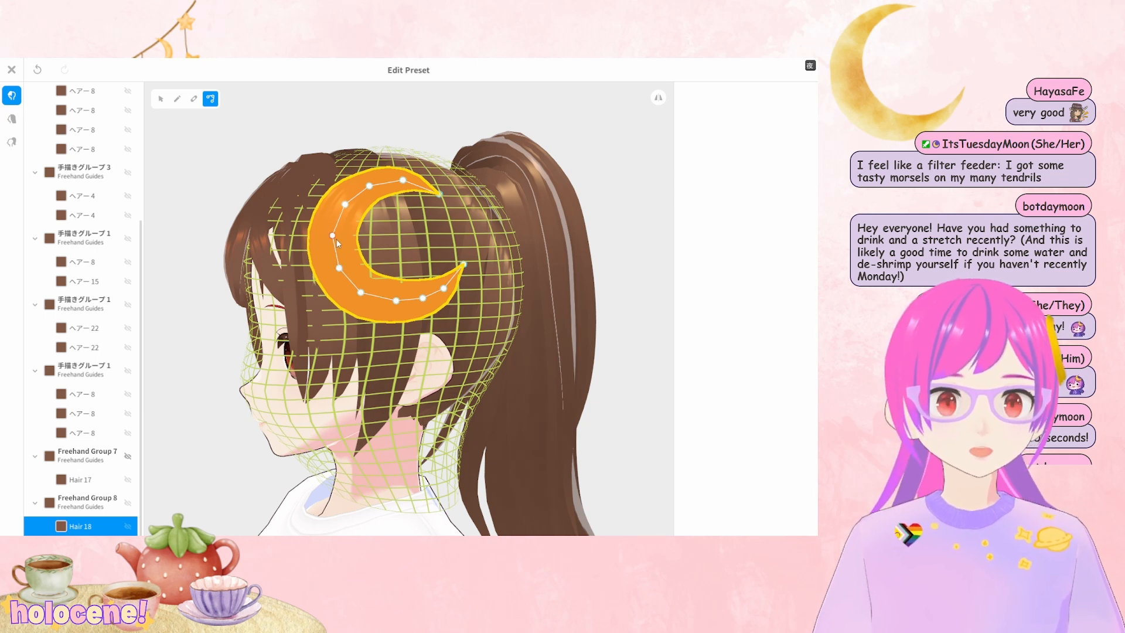
drag(463, 265, 460, 256)
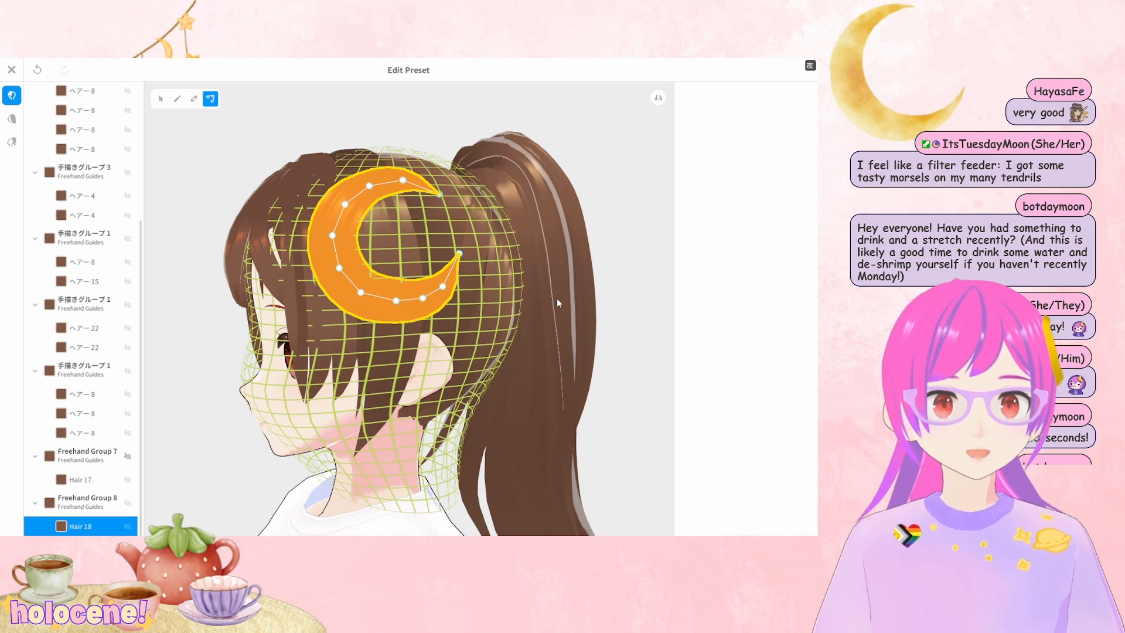
Examine the crescent hairclip's shape and placement from the front and side of the head
right_drag(556, 298, 551, 293)
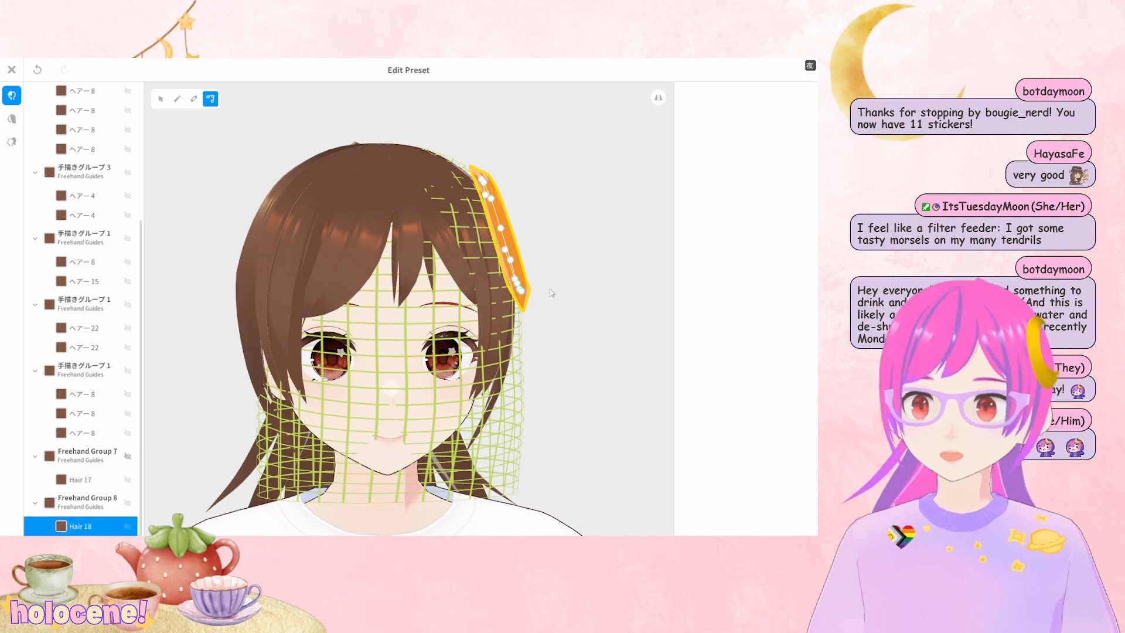
scroll(570, 311, up, 2)
right_drag(568, 304, 528, 307)
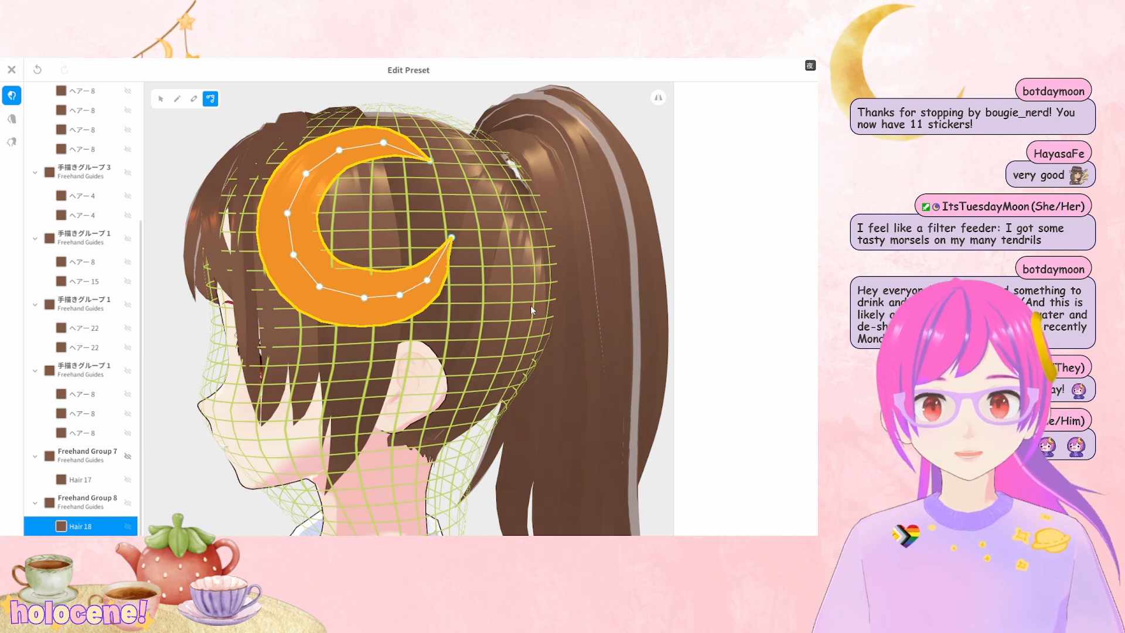
right_drag(479, 251, 483, 247)
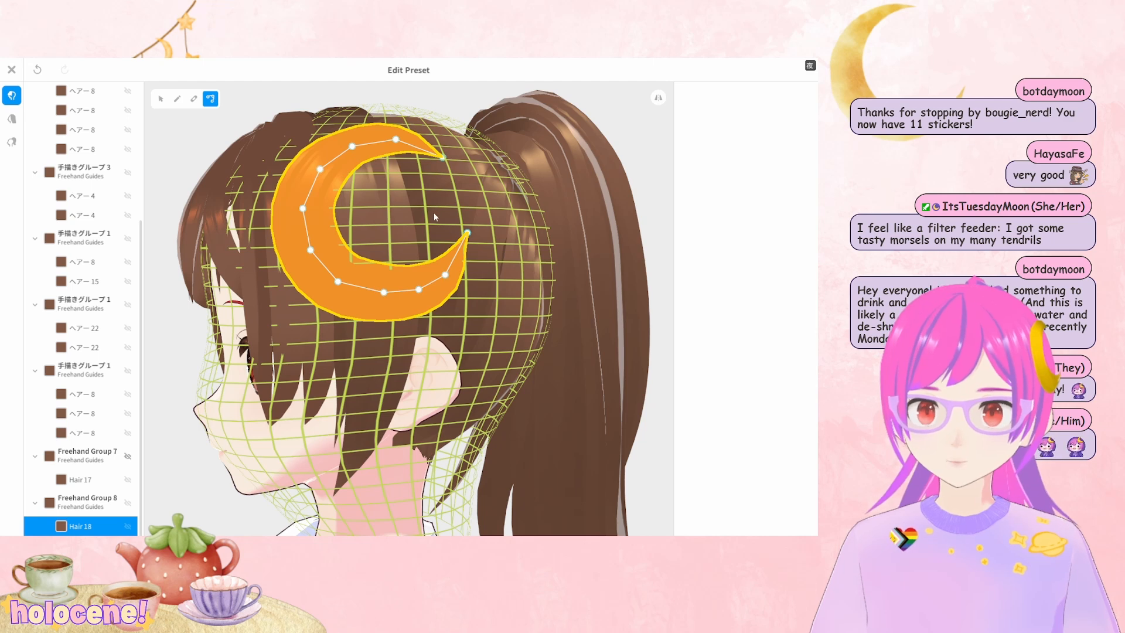
mouse_move(428, 110)
right_down()
mouse_move(444, 124)
mouse_move(484, 125)
mouse_move(437, 127)
right_up()
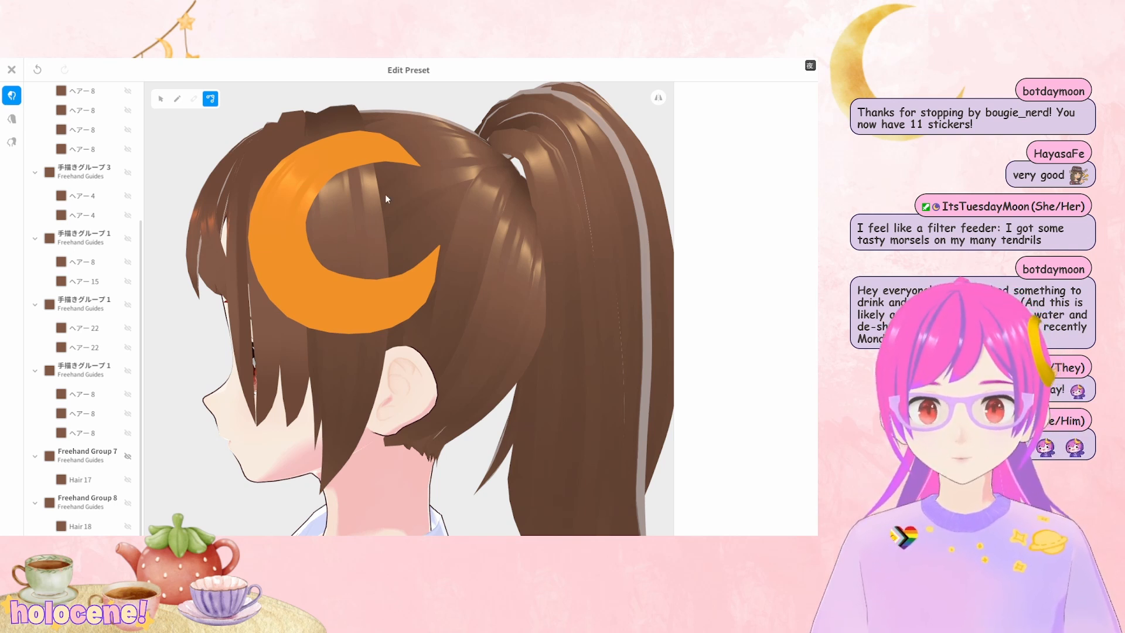
right_drag(381, 232, 447, 222)
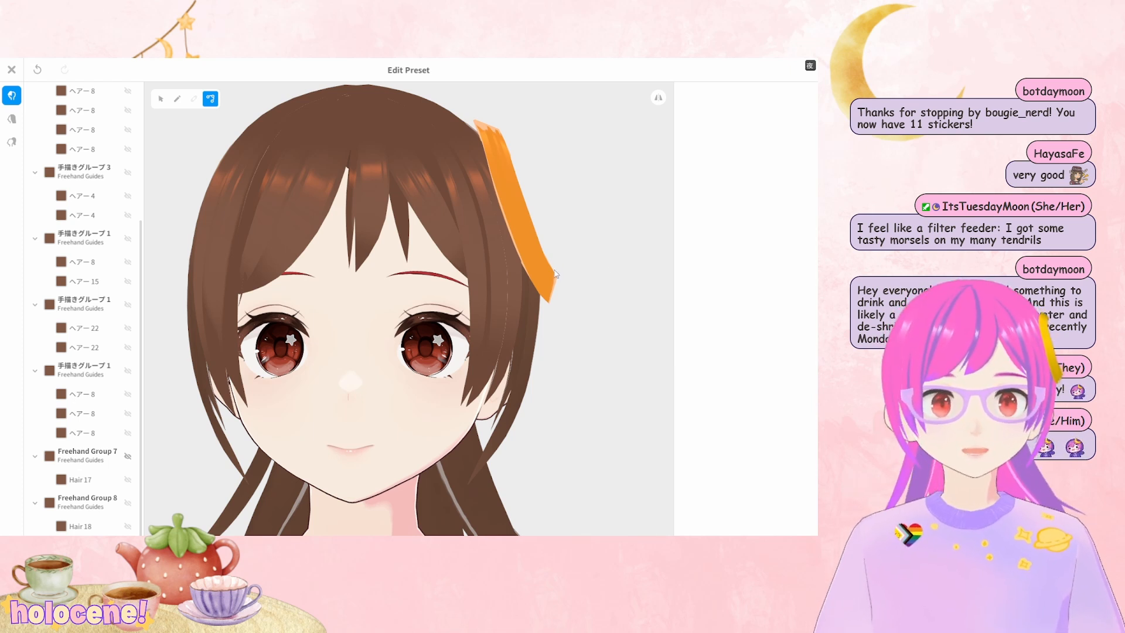
scroll(556, 273, down, 5)
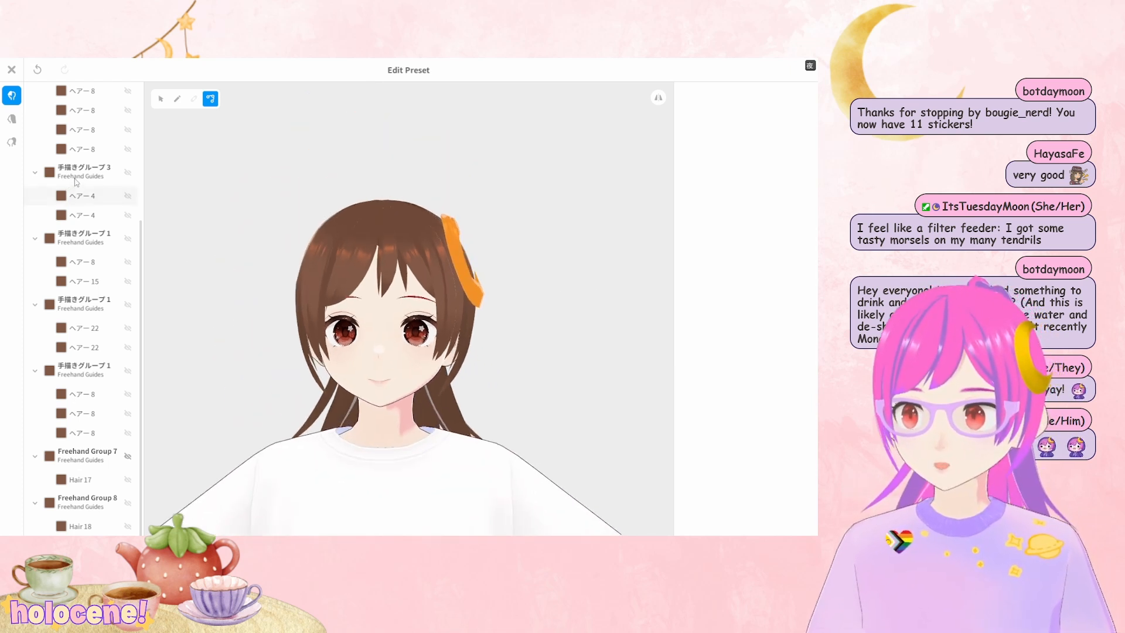
Add a procedural hair guide group and select it in the hair groups list
scroll(75, 184, up, 6)
click(98, 132)
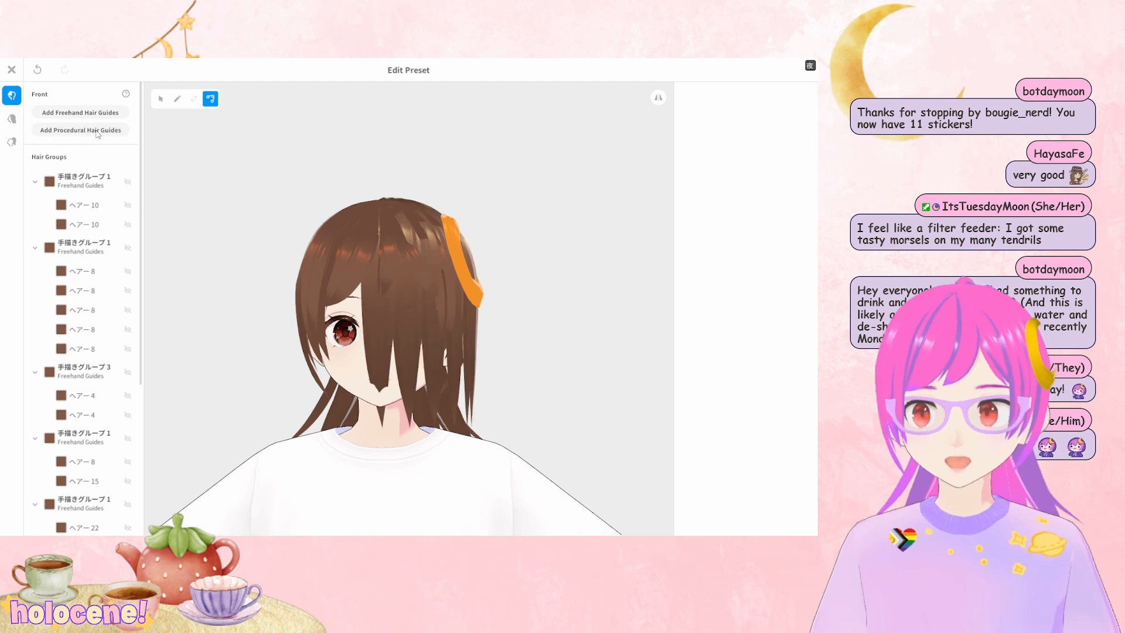
scroll(99, 213, down, 6)
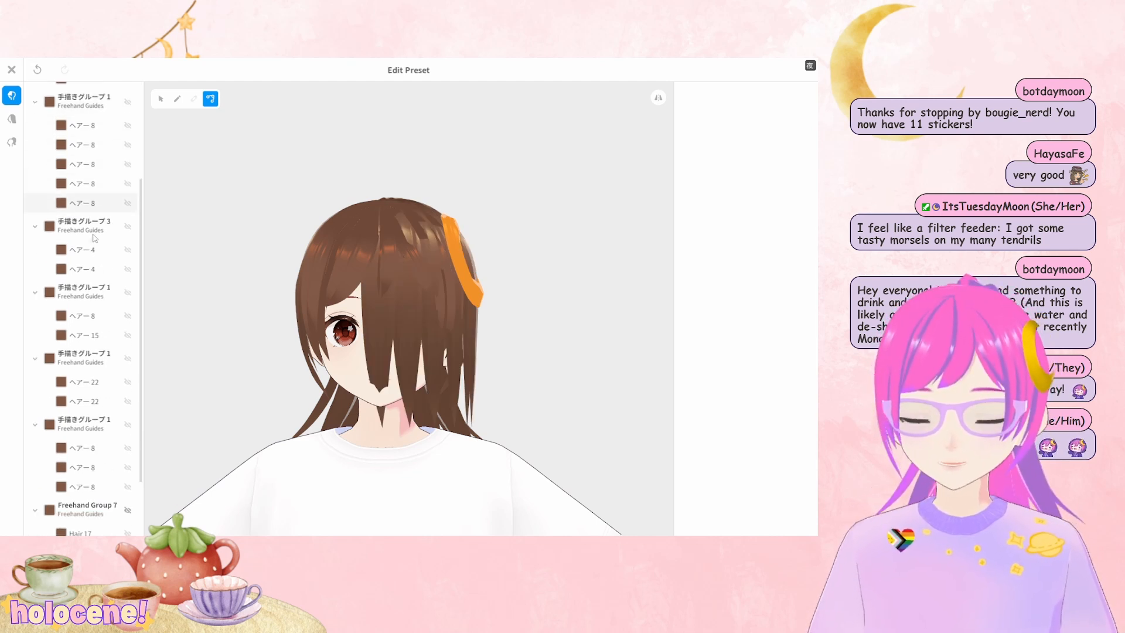
click(84, 520)
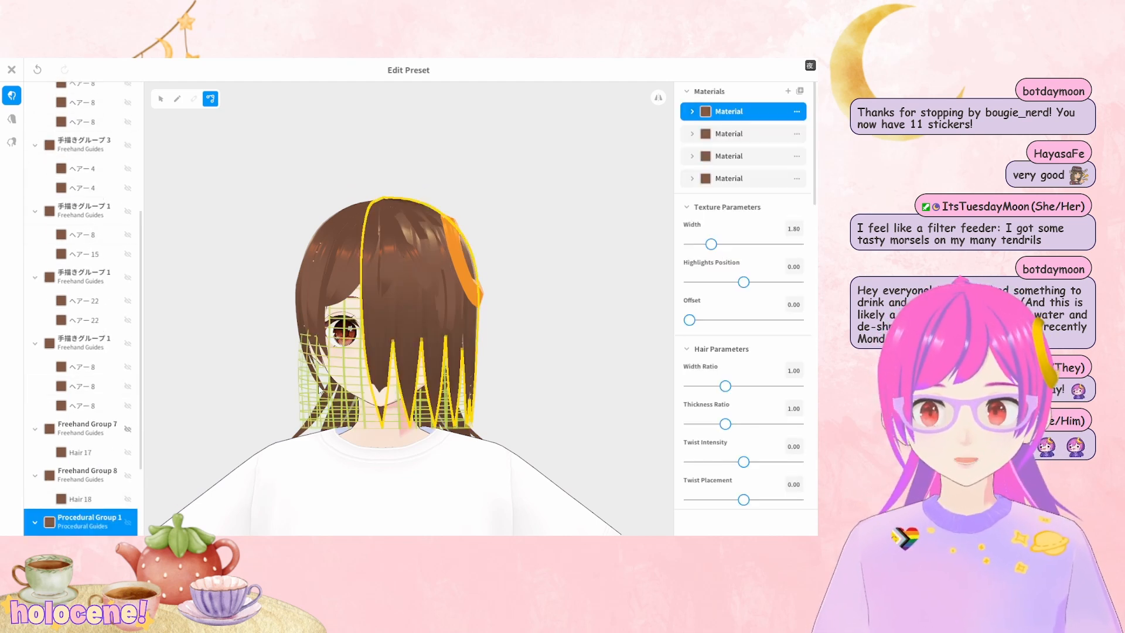
click(158, 174)
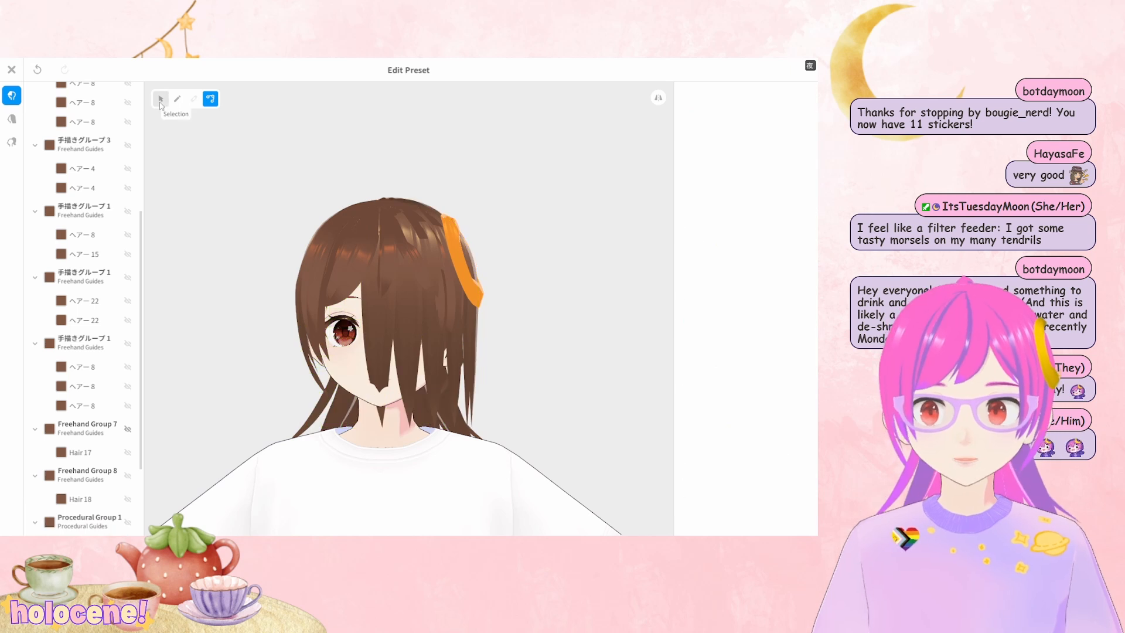
click(81, 523)
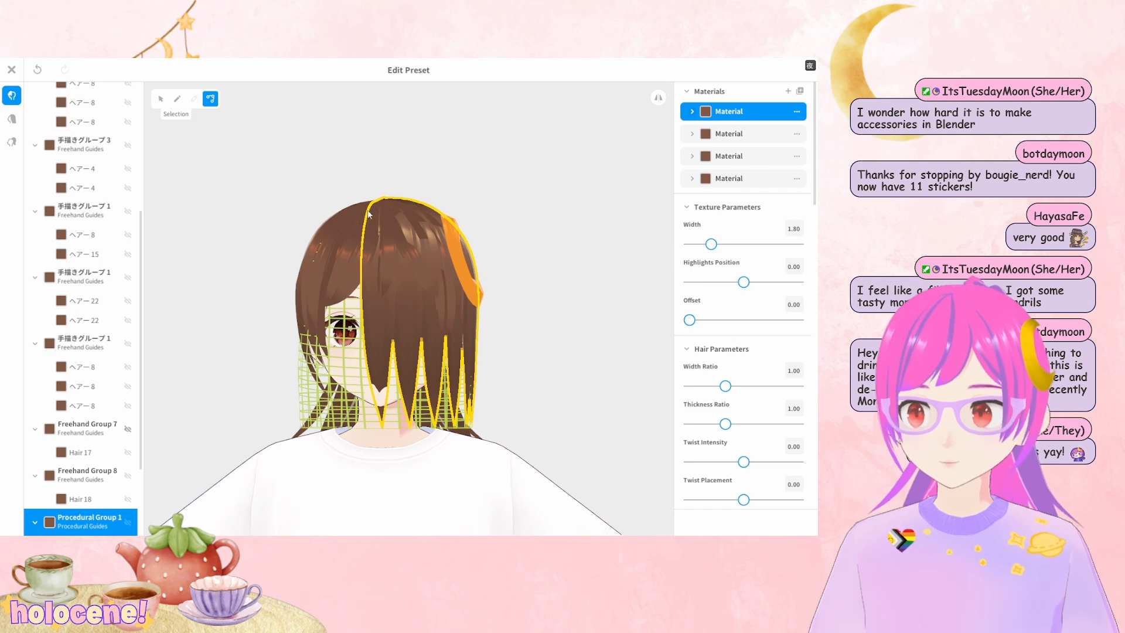
Move the procedural group's guide sideways, clear of the head
click(160, 99)
drag(304, 202, 463, 211)
right_drag(480, 229, 543, 307)
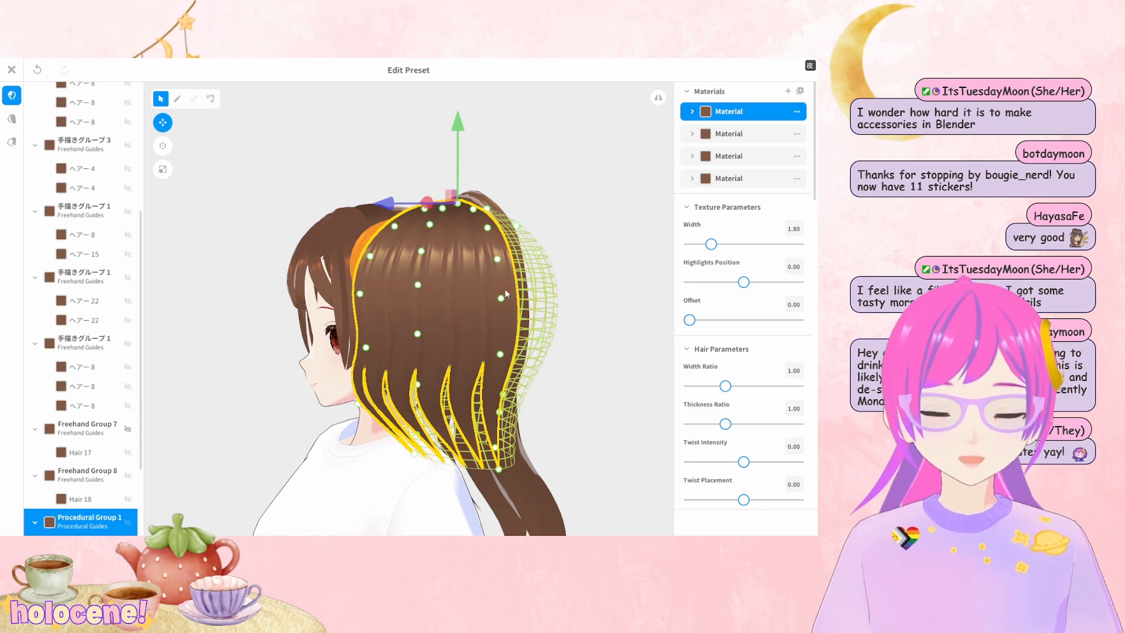
Set the procedural guide's Fit to Head (Z) to 0.00 so its mesh hangs straight
scroll(758, 434, down, 10)
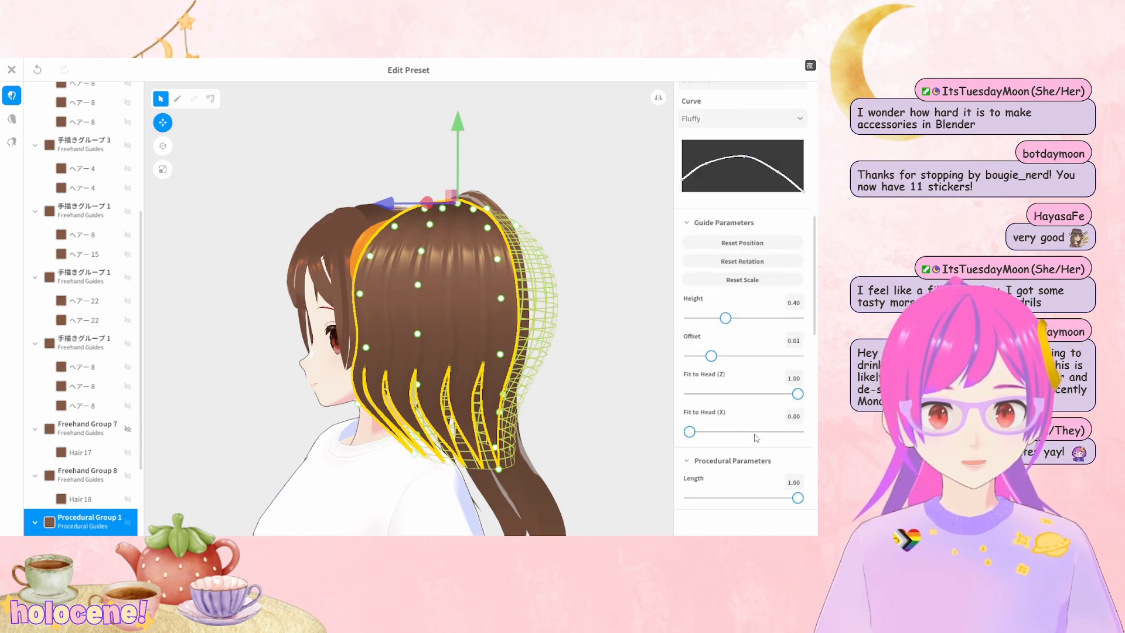
drag(796, 273, 662, 278)
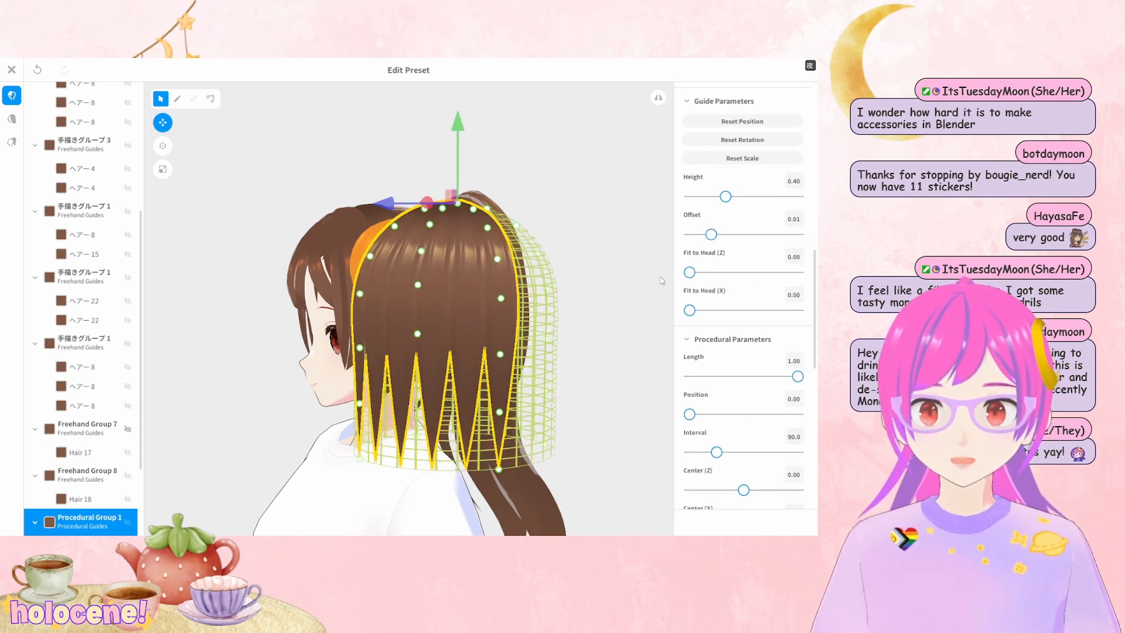
mouse_move(615, 303)
right_down()
mouse_move(603, 307)
mouse_move(609, 324)
right_up()
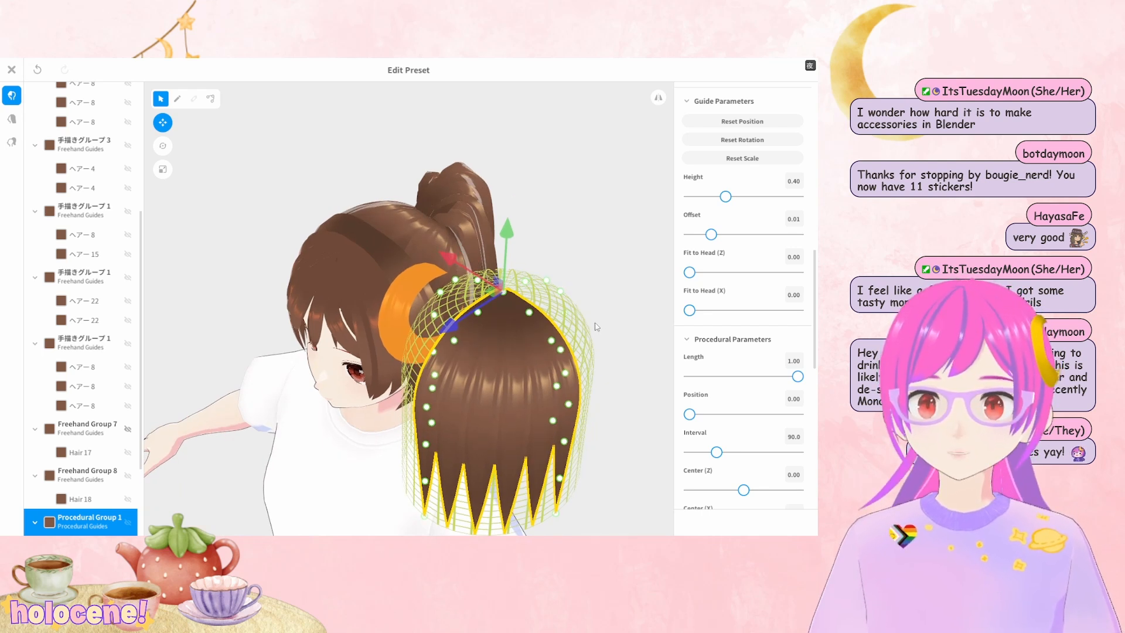
Raise the procedural group's Interval to about 178 to spread the strands around the guide
scroll(740, 300, up, 3)
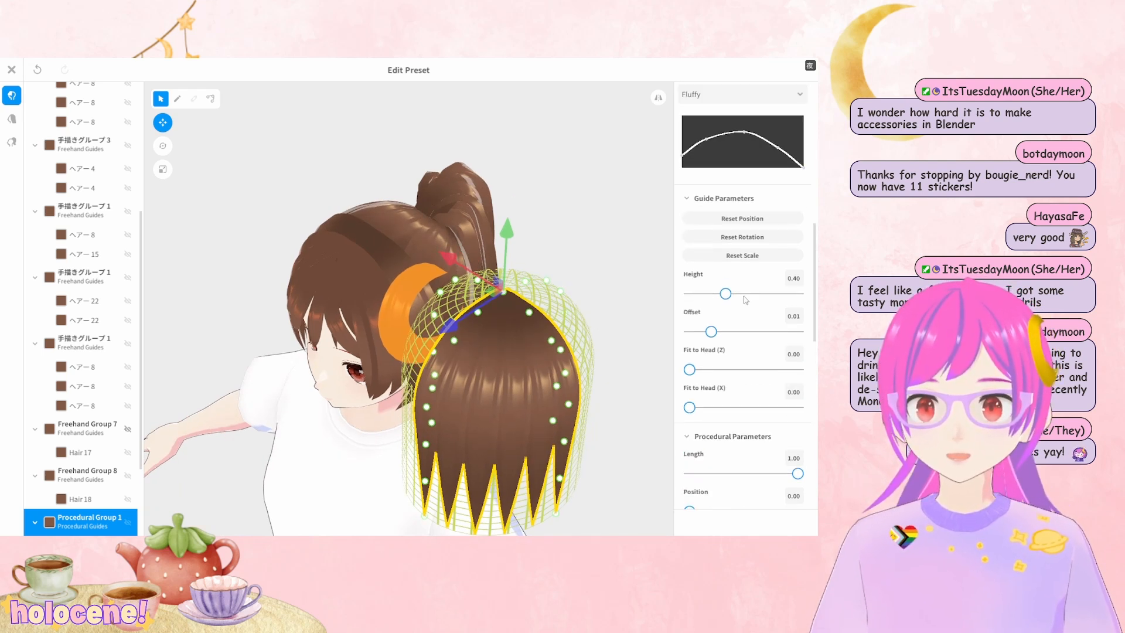
scroll(742, 295, up, 2)
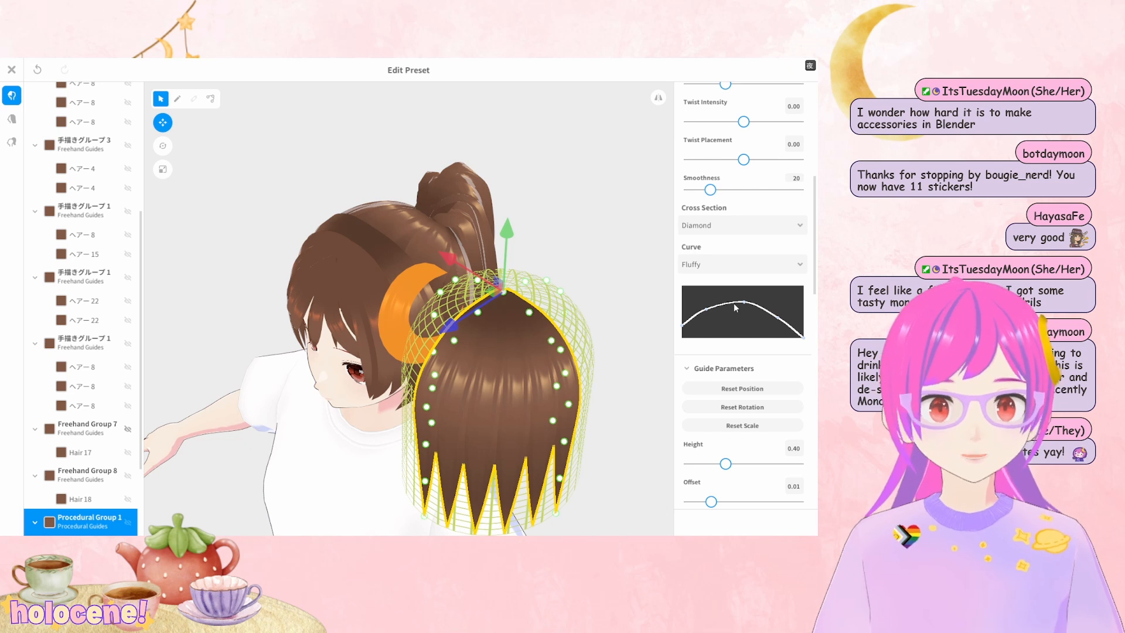
scroll(733, 303, up, 3)
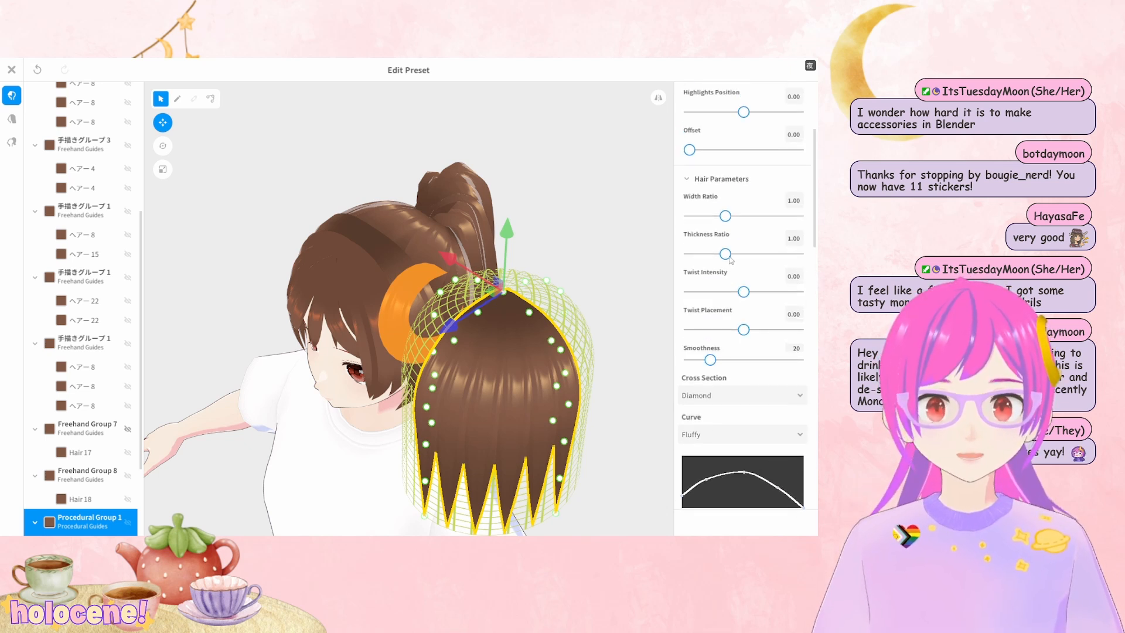
scroll(732, 273, up, 2)
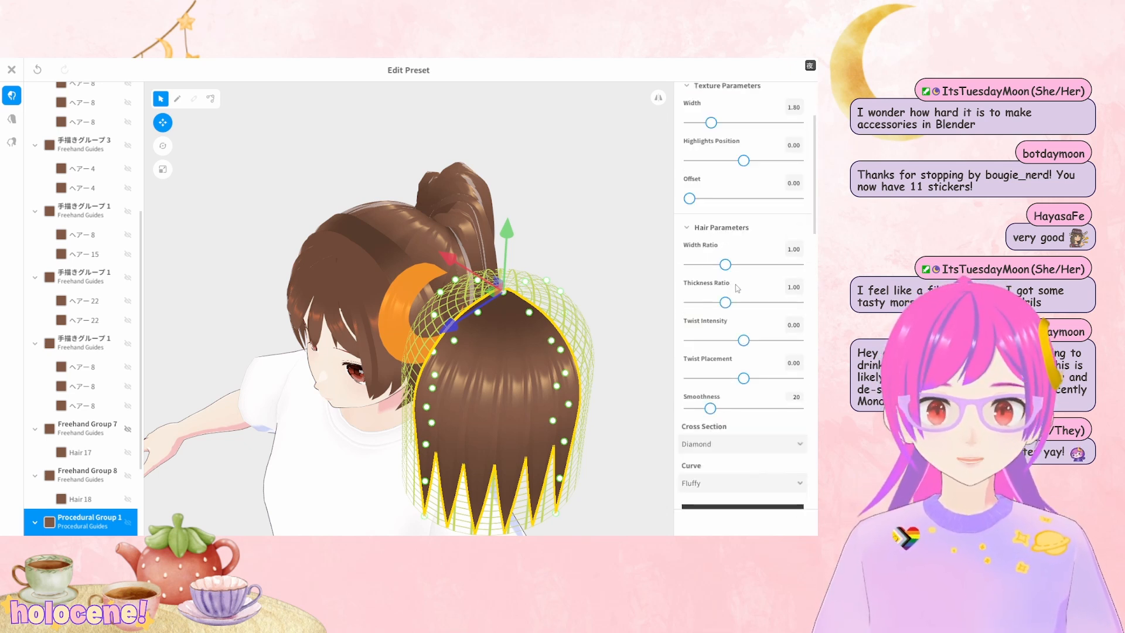
scroll(737, 290, down, 6)
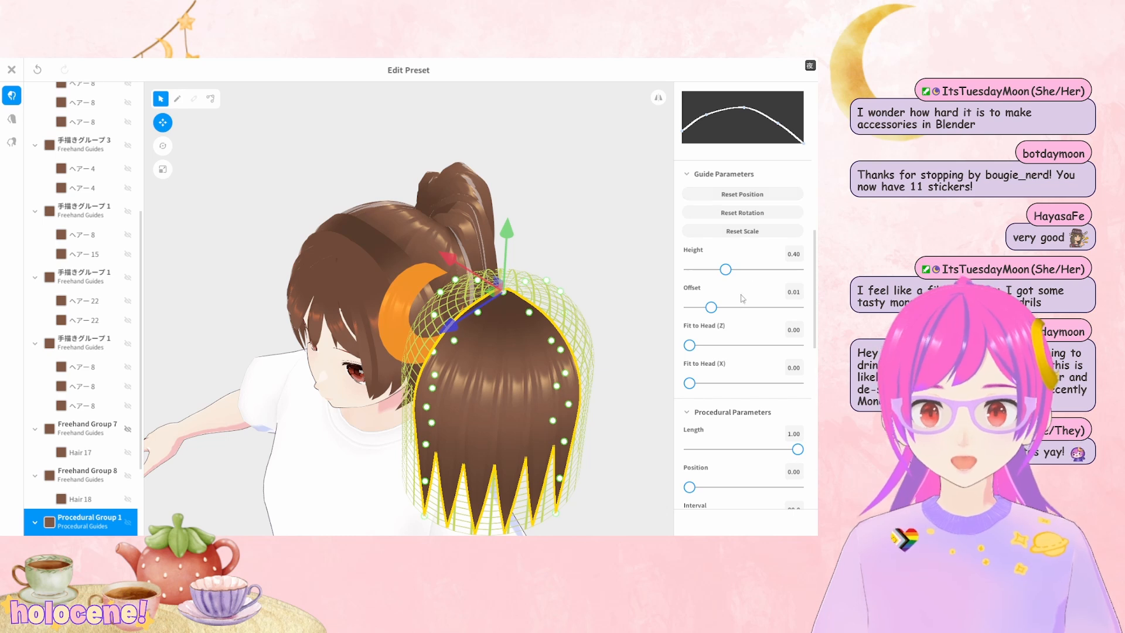
scroll(742, 299, down, 4)
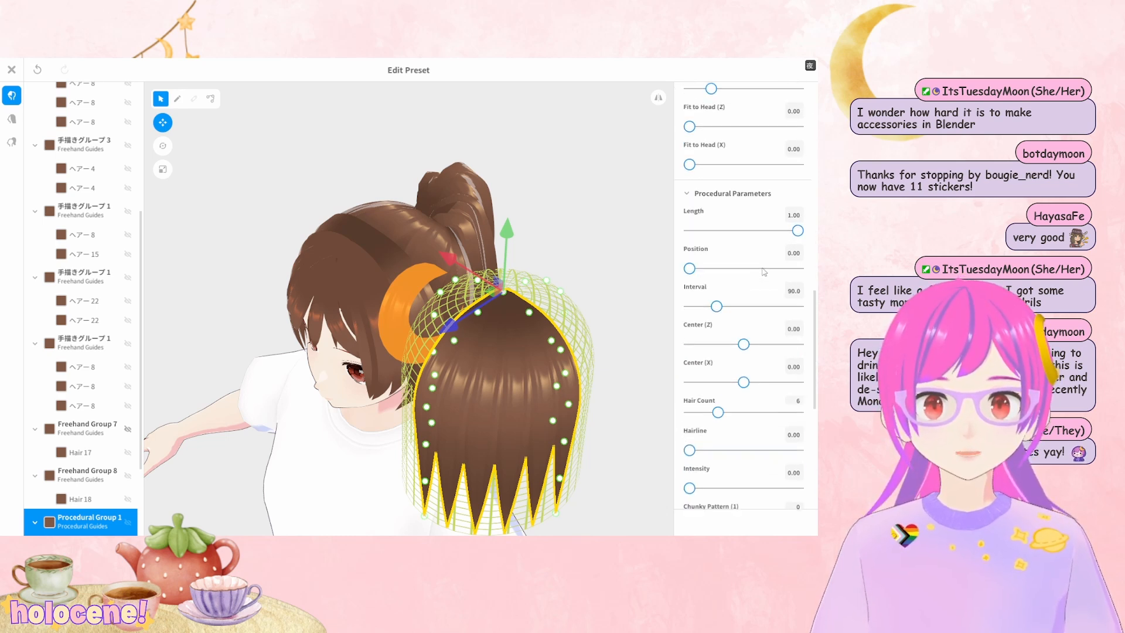
scroll(764, 271, down, 1)
click(718, 283)
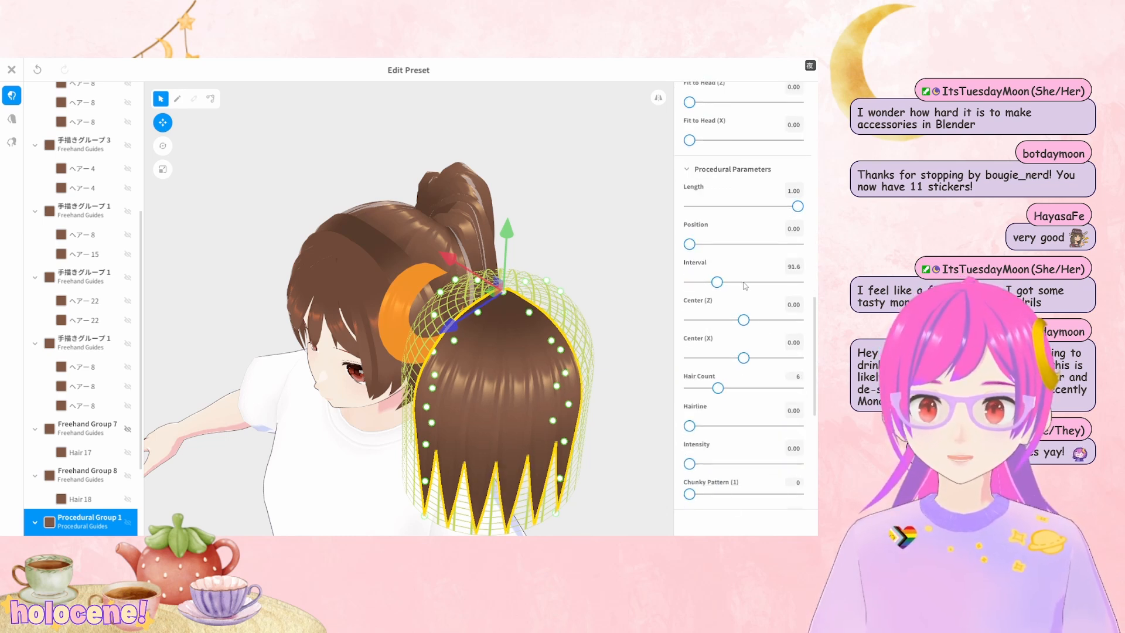
click(744, 282)
right_drag(592, 370, 515, 367)
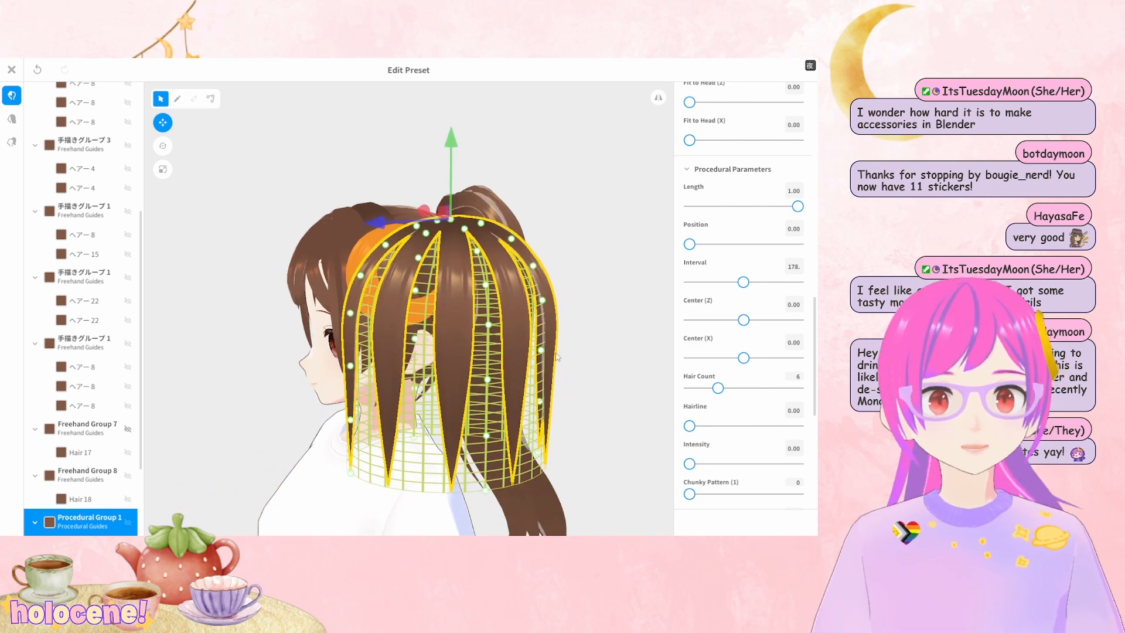
Set the procedural group's Center (Z) to 0.08
click(758, 321)
right_drag(656, 328, 534, 310)
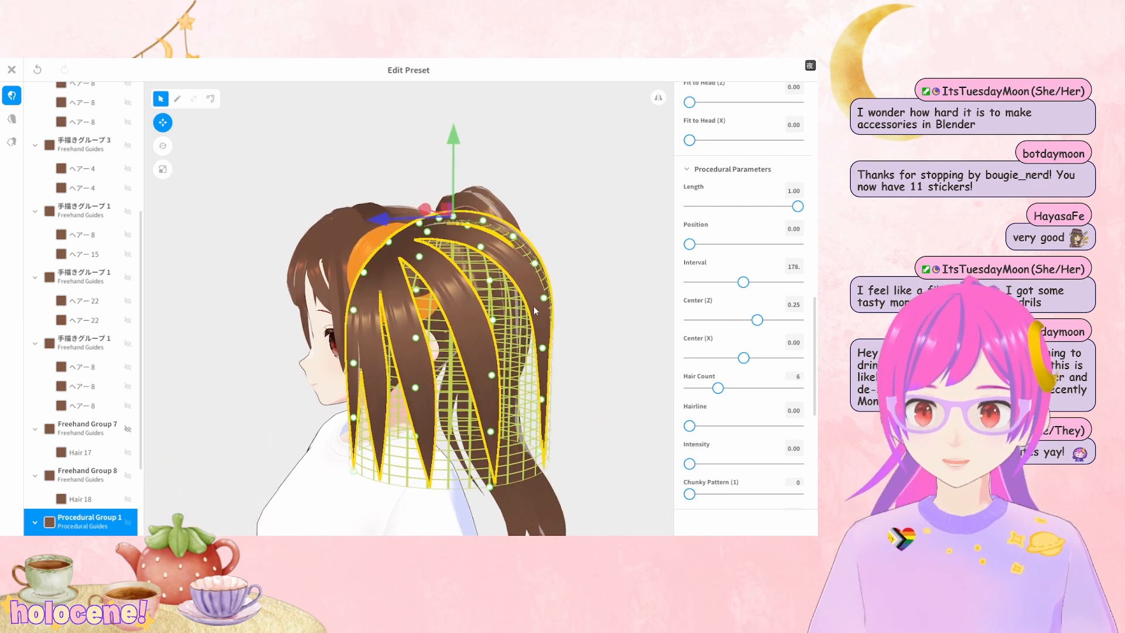
drag(757, 321, 748, 321)
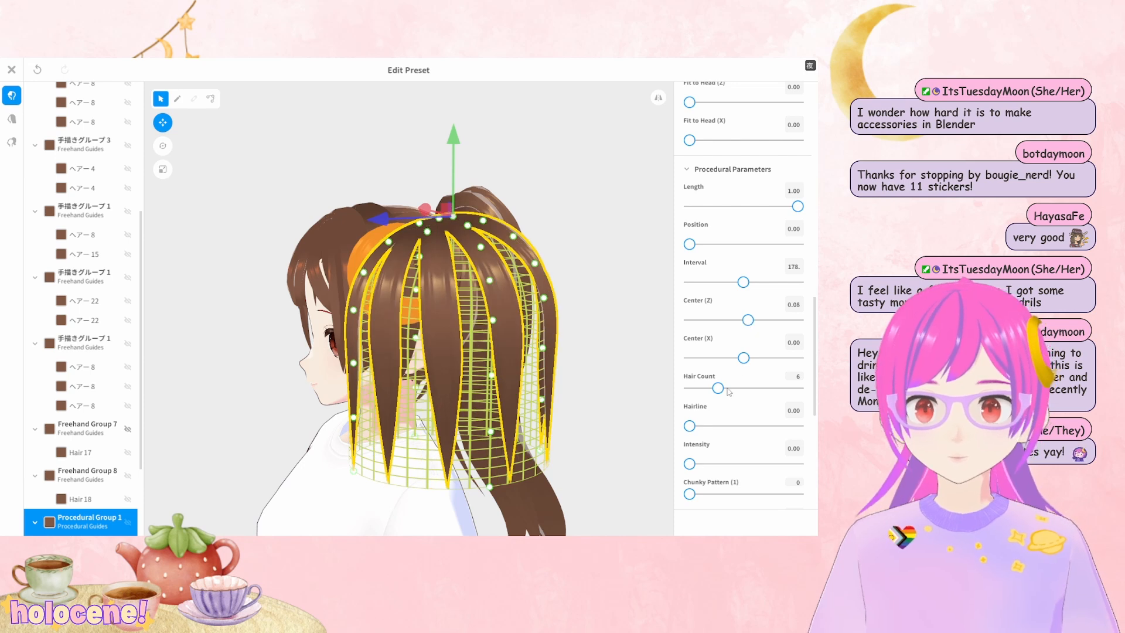
Set the procedural group's Hair Count to 10 and its Hairline to 0.17
drag(723, 388, 747, 384)
right_drag(568, 337, 561, 378)
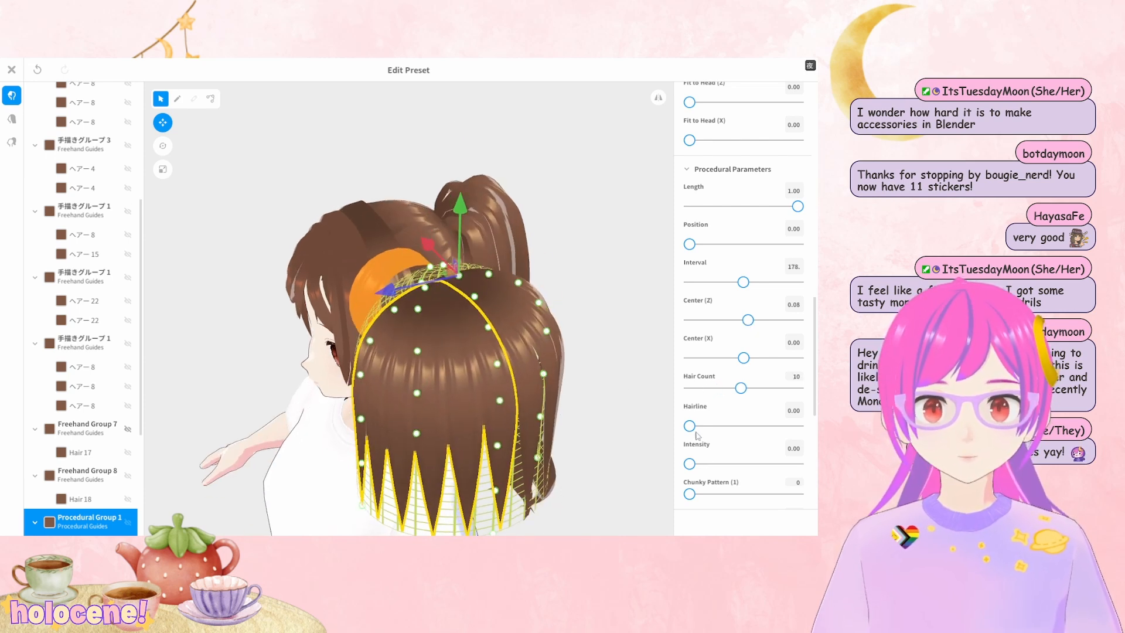
drag(692, 428, 713, 433)
right_drag(611, 406, 584, 396)
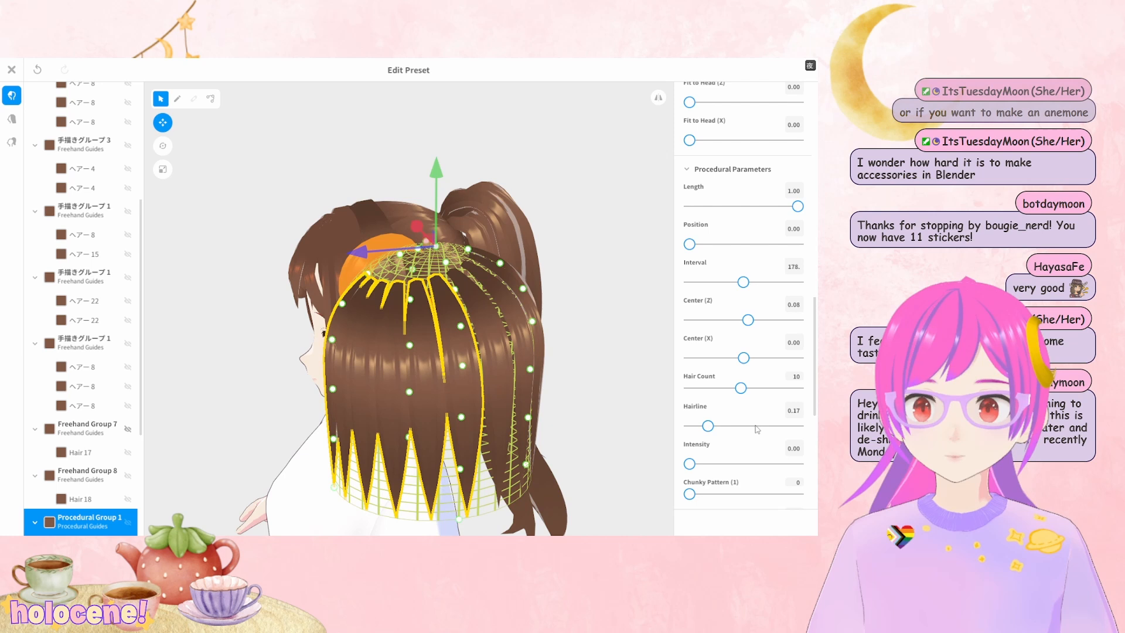
Set the procedural group's Hairline to 0.00 and try a higher Chunky Pattern (2) before resetting it to 0
click(689, 426)
scroll(732, 450, down, 1)
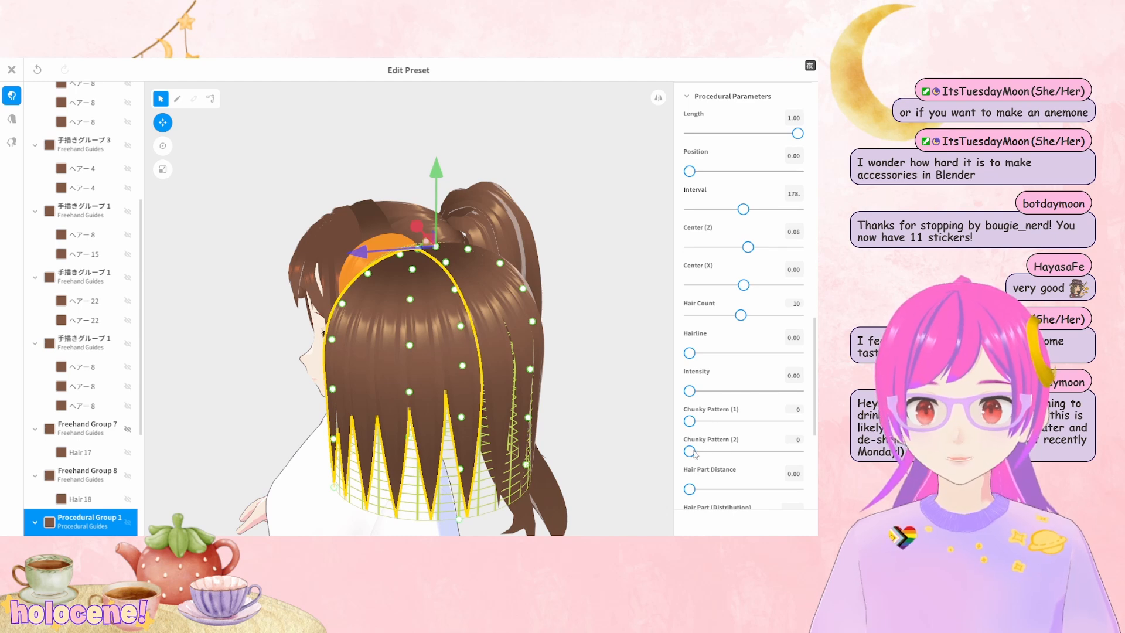
click(715, 452)
drag(613, 419, 674, 419)
click(689, 451)
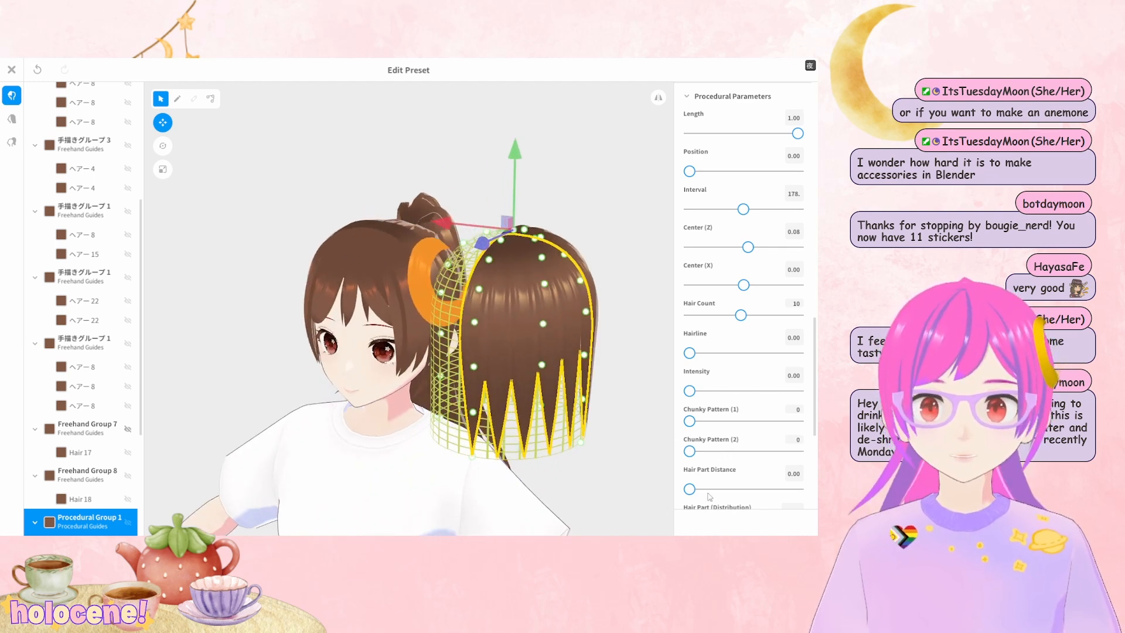
scroll(728, 359, down, 3)
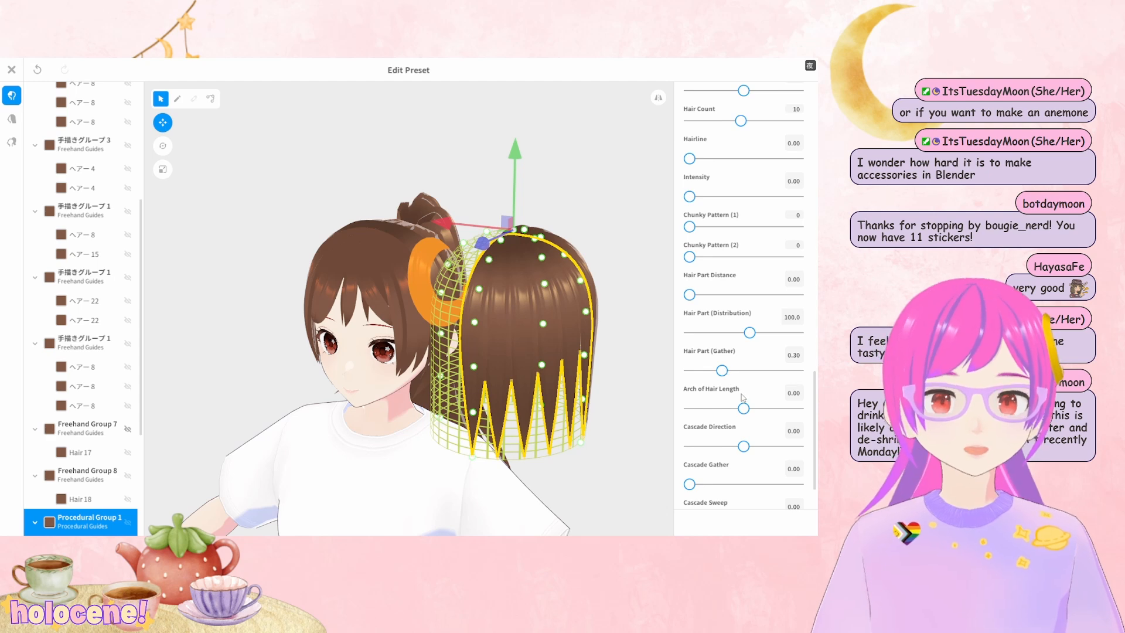
mouse_move(600, 394)
mouse_down()
mouse_move(527, 394)
mouse_move(610, 397)
mouse_up()
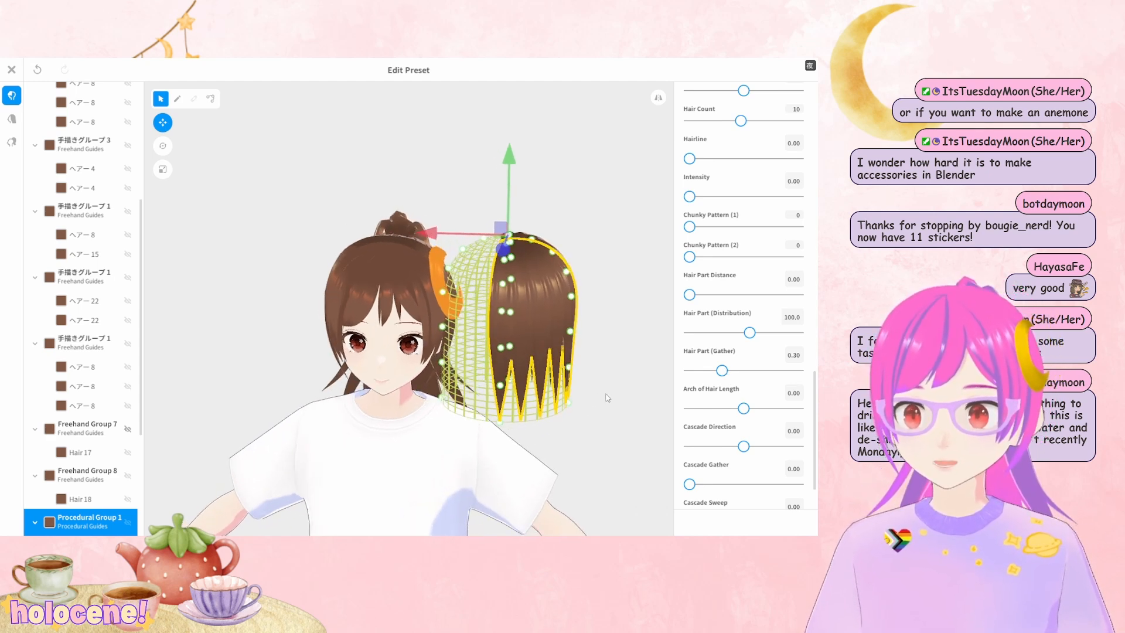
Leave the hair editor, return to the model selection and open the model Monday v6s copys copys copy(3)s copy
click(12, 70)
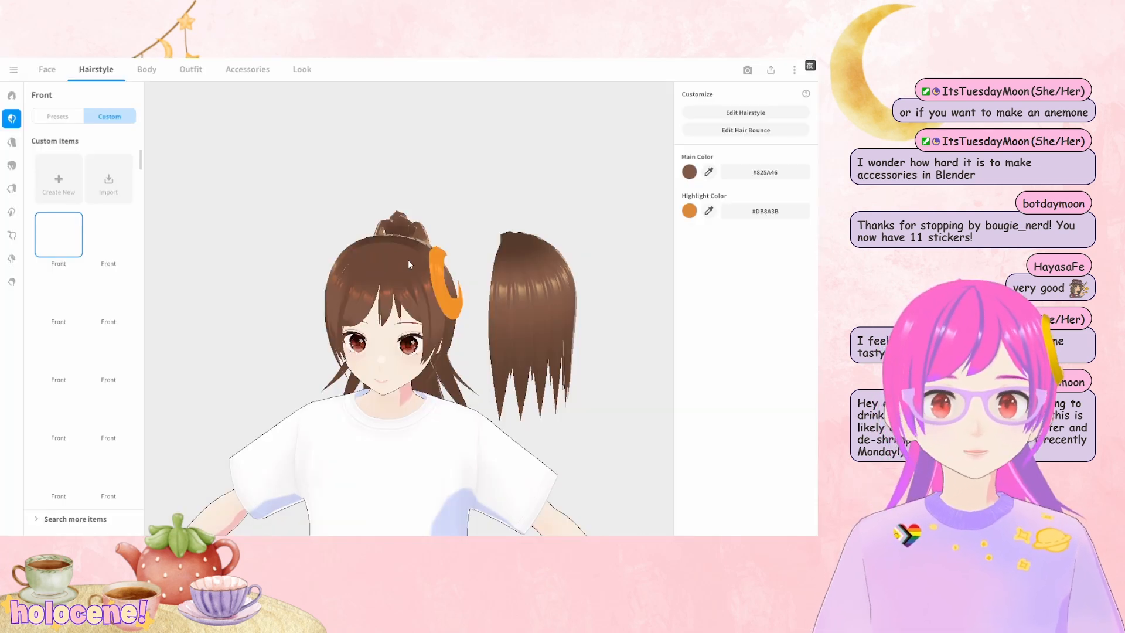
click(13, 69)
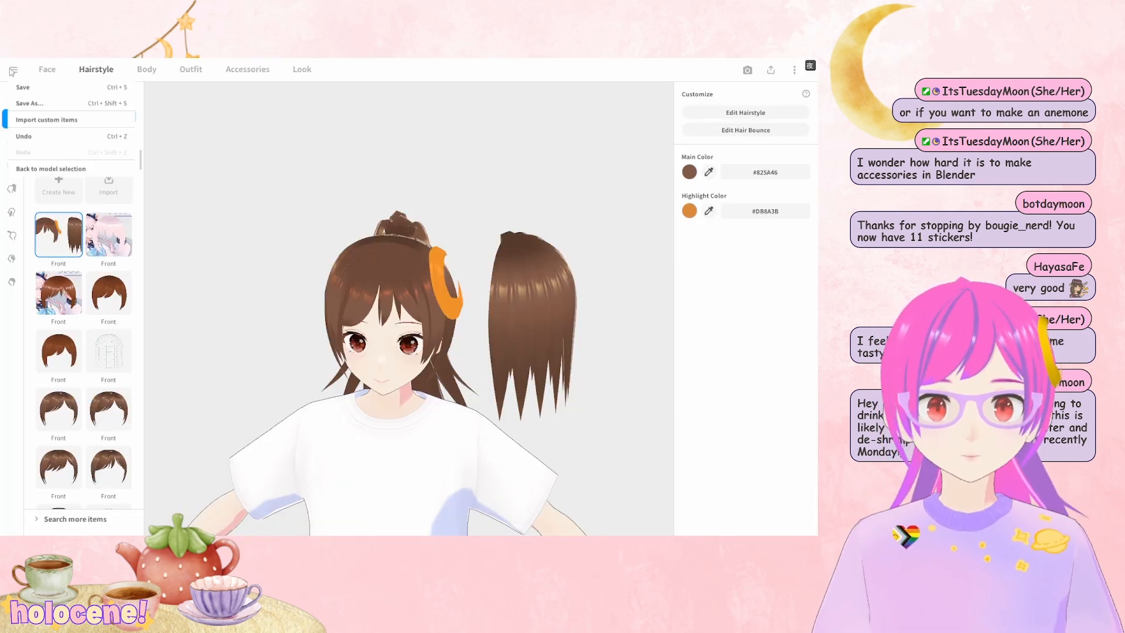
click(64, 170)
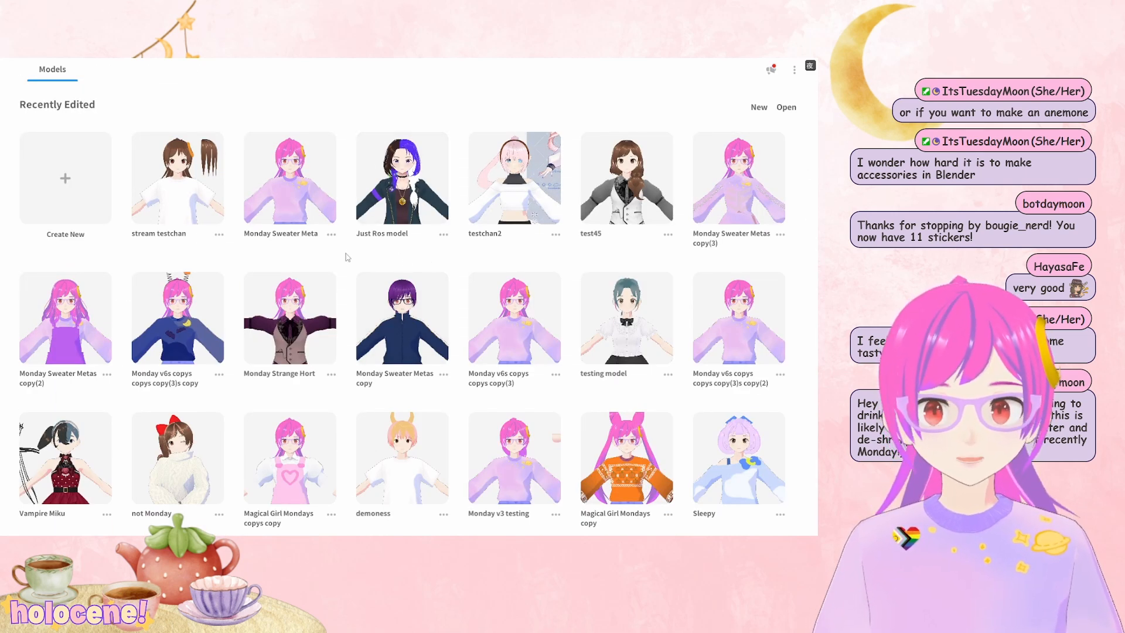
click(178, 343)
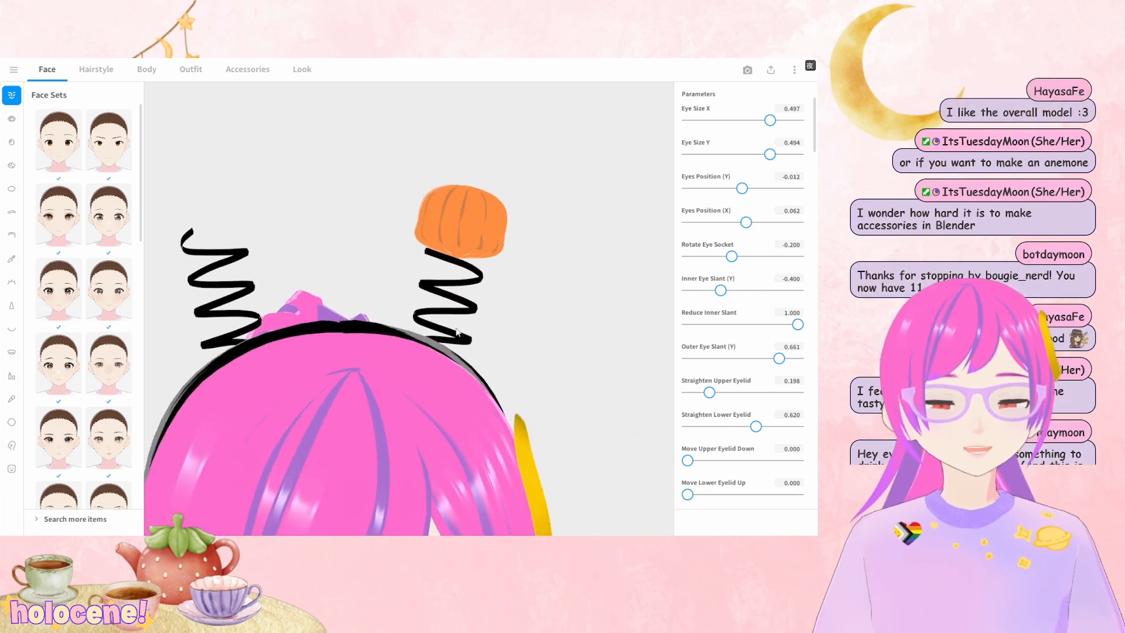
Examine the black spring headband and its orange pumpkin topper up close and from several angles
scroll(435, 281, up, 3)
middle_drag(458, 228, 459, 281)
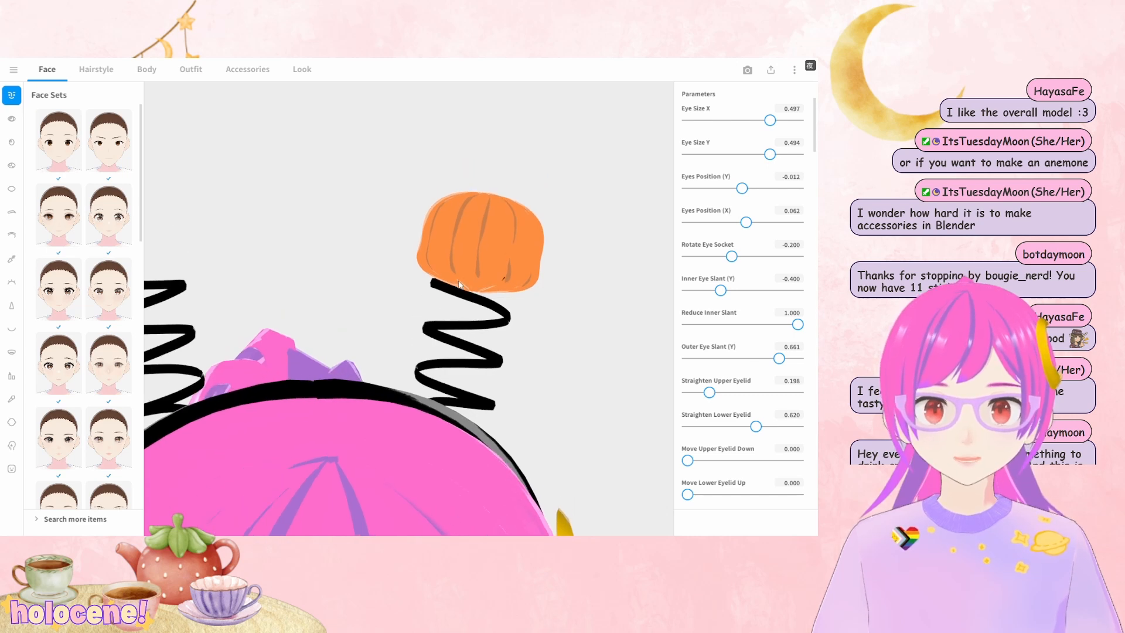
right_drag(458, 284, 492, 321)
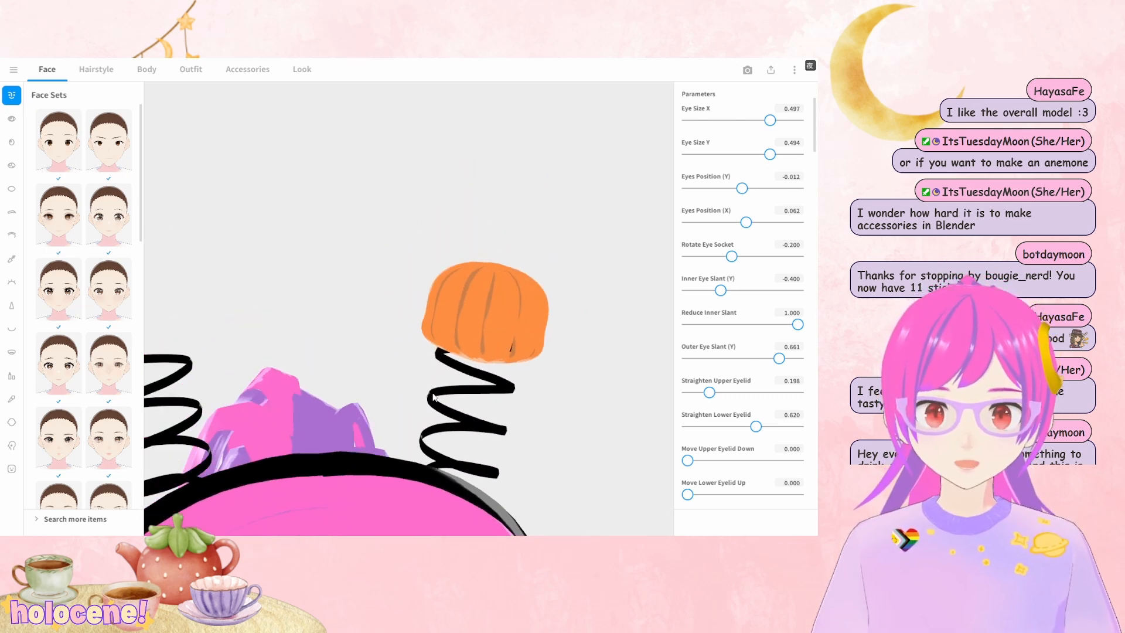
right_drag(434, 396, 454, 347)
scroll(498, 277, down, 3)
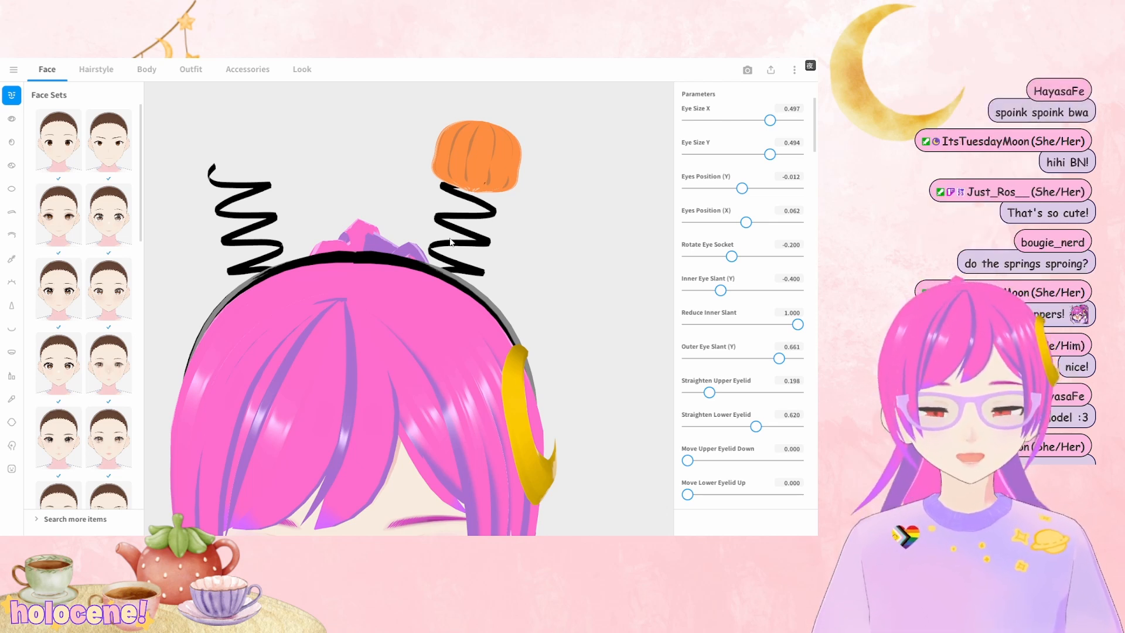
drag(378, 290, 398, 350)
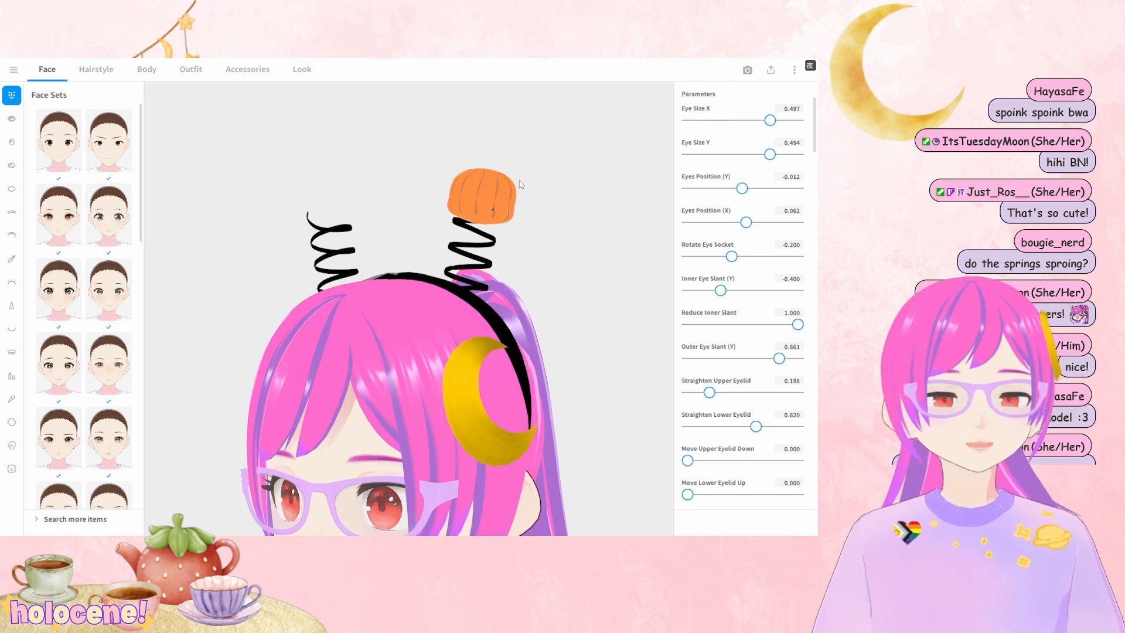
drag(445, 227, 485, 233)
scroll(469, 238, up, 5)
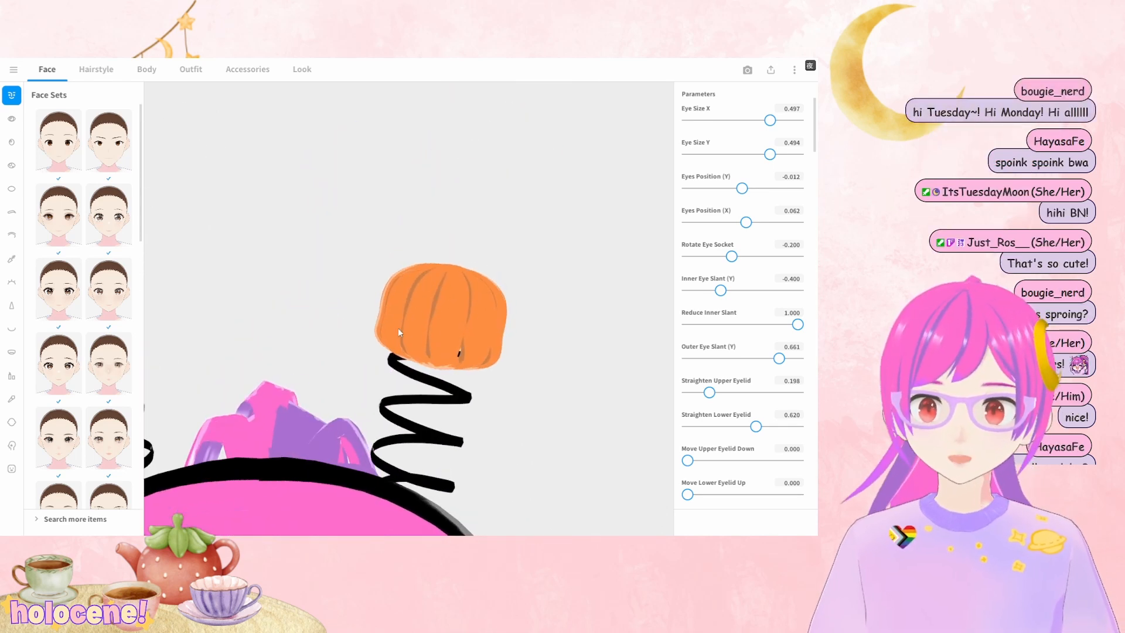
scroll(437, 314, down, 3)
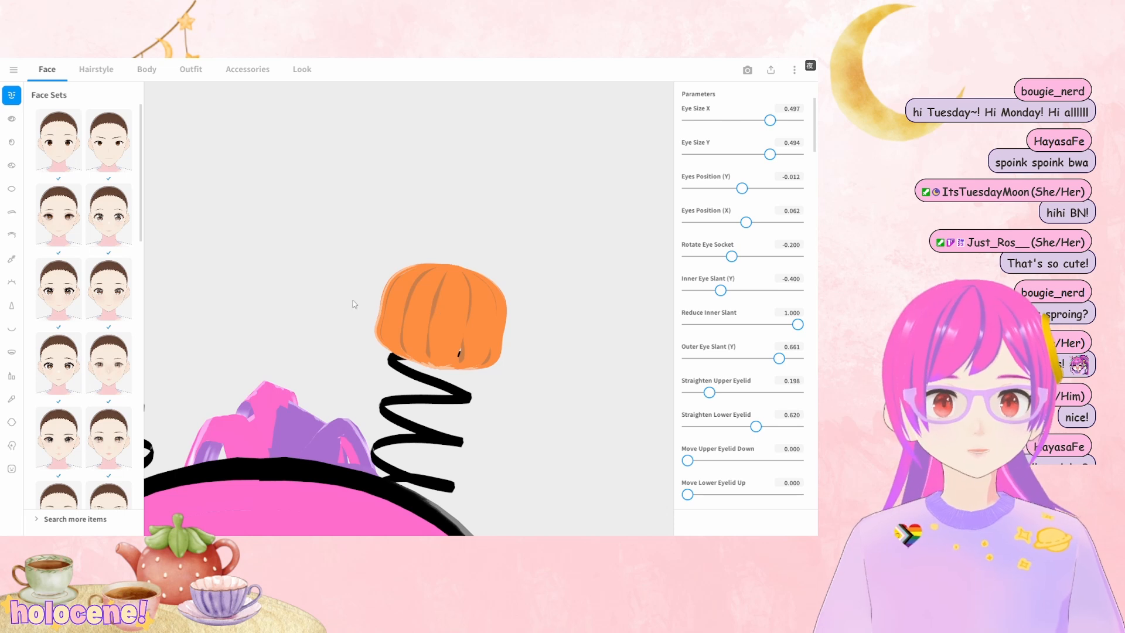
scroll(445, 291, down, 3)
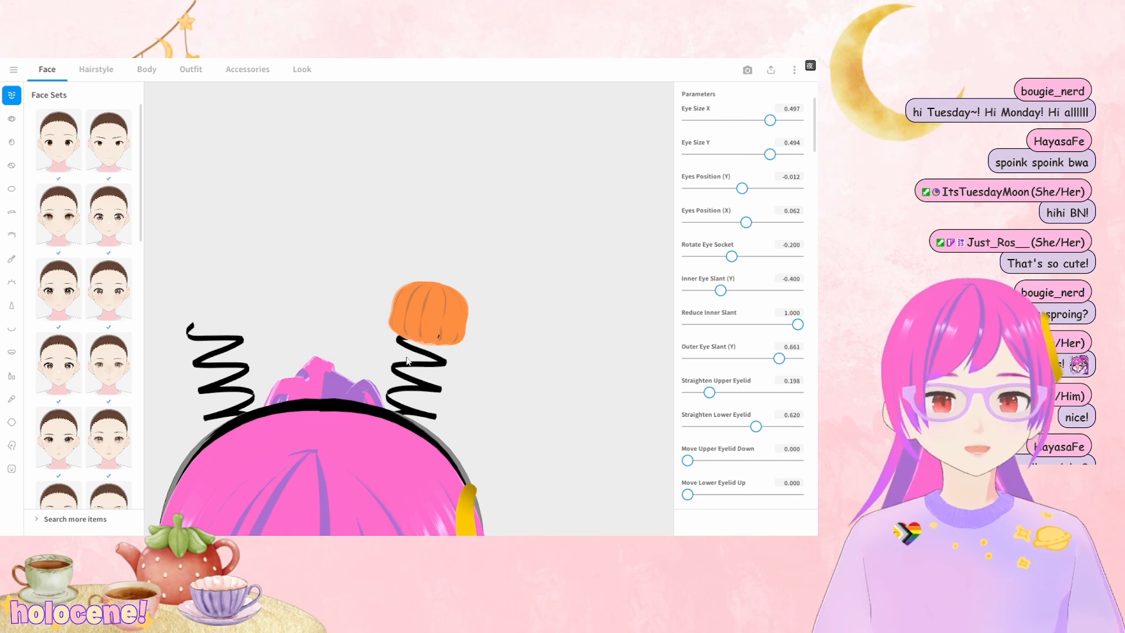
Return to the model selection without saving and open the stream testchan model
click(14, 69)
click(46, 169)
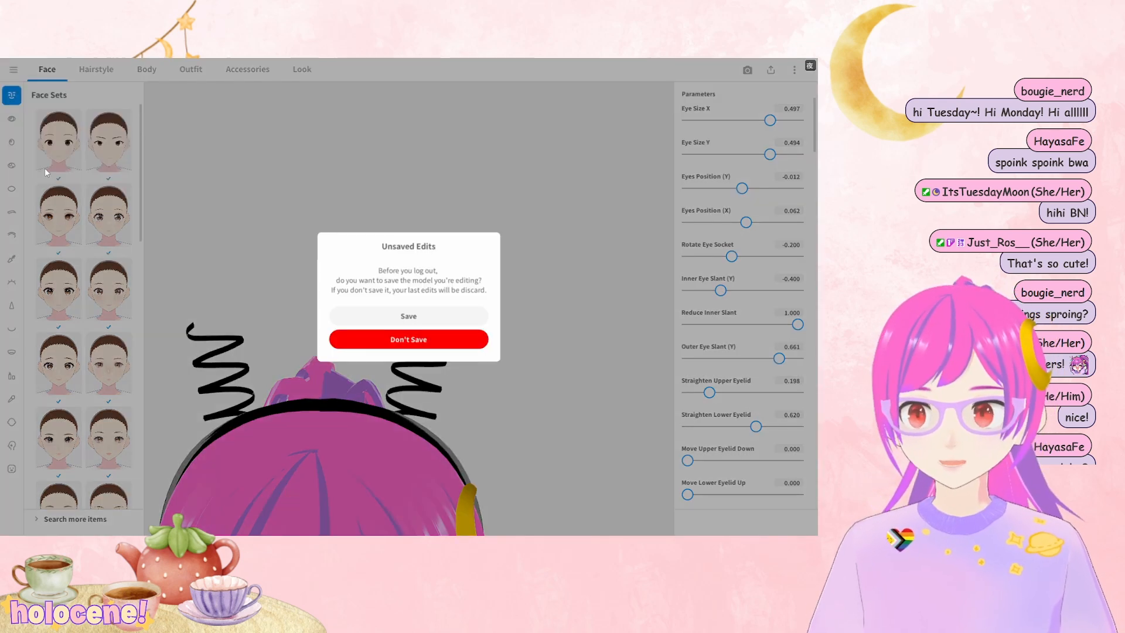
click(426, 340)
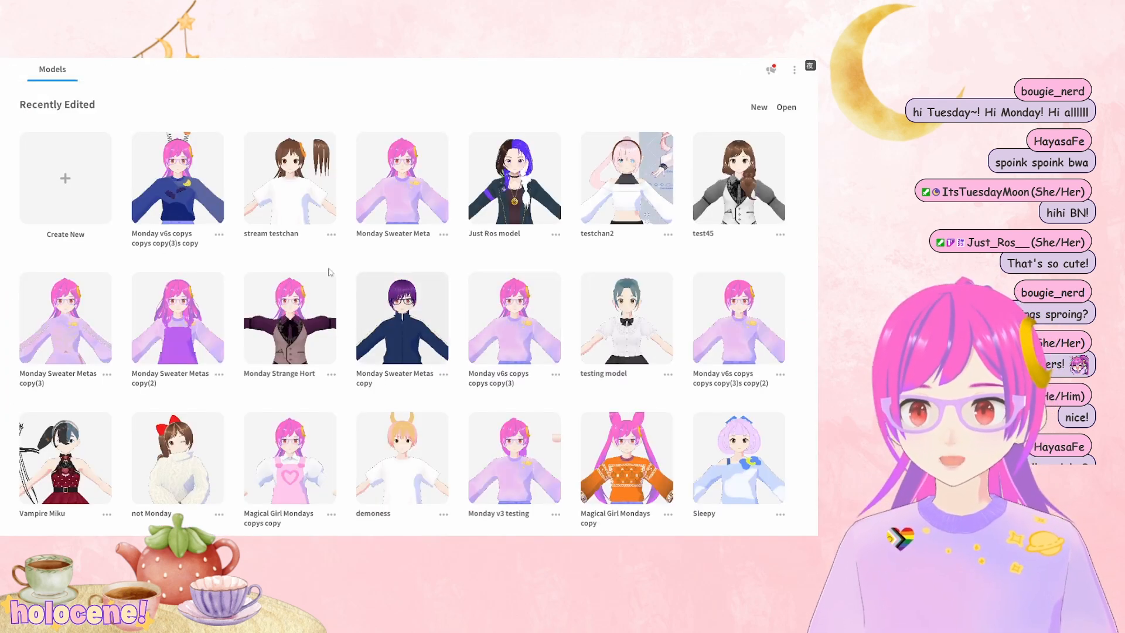
click(307, 194)
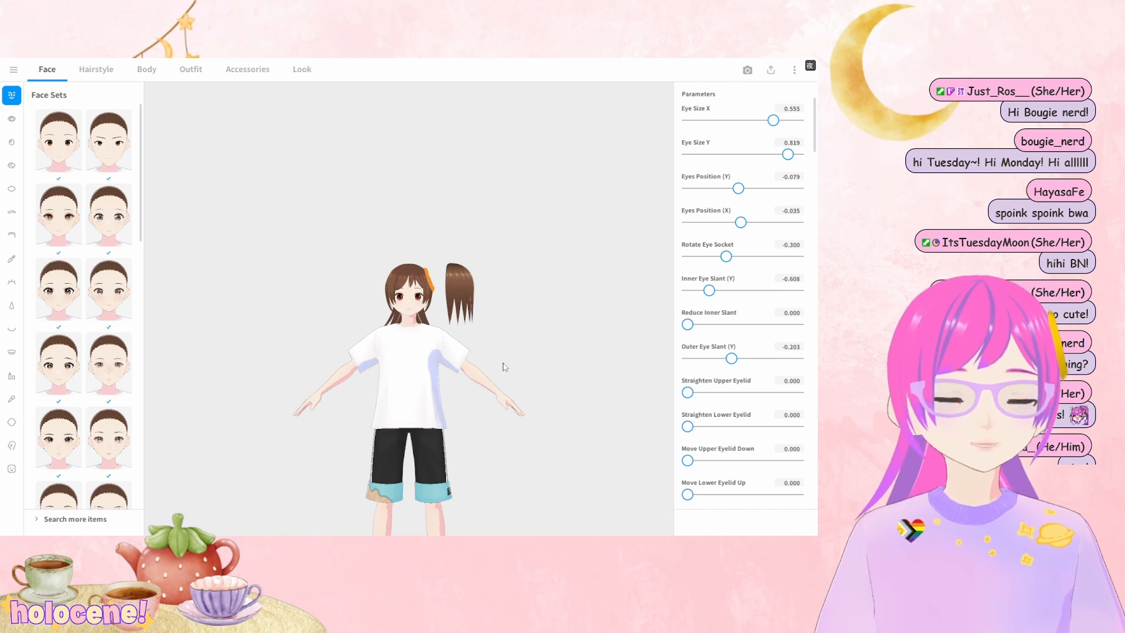
Inspect the procedural hair piece beside the character's head from the front, from above and at an angle
scroll(437, 282, up, 3)
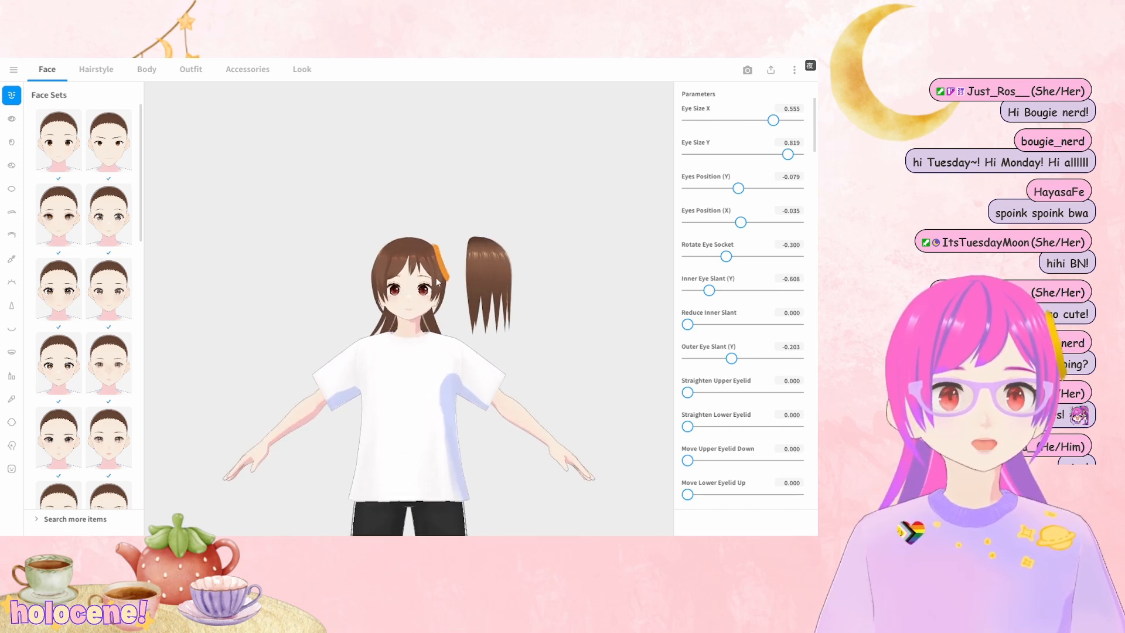
scroll(438, 284, up, 2)
scroll(467, 302, up, 3)
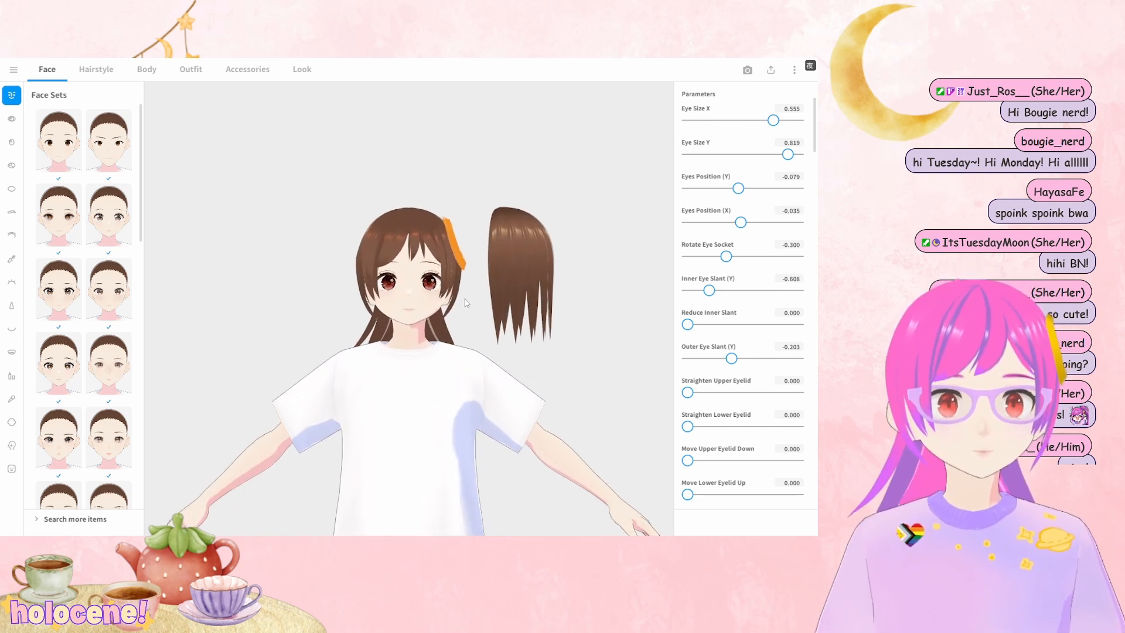
scroll(468, 303, up, 3)
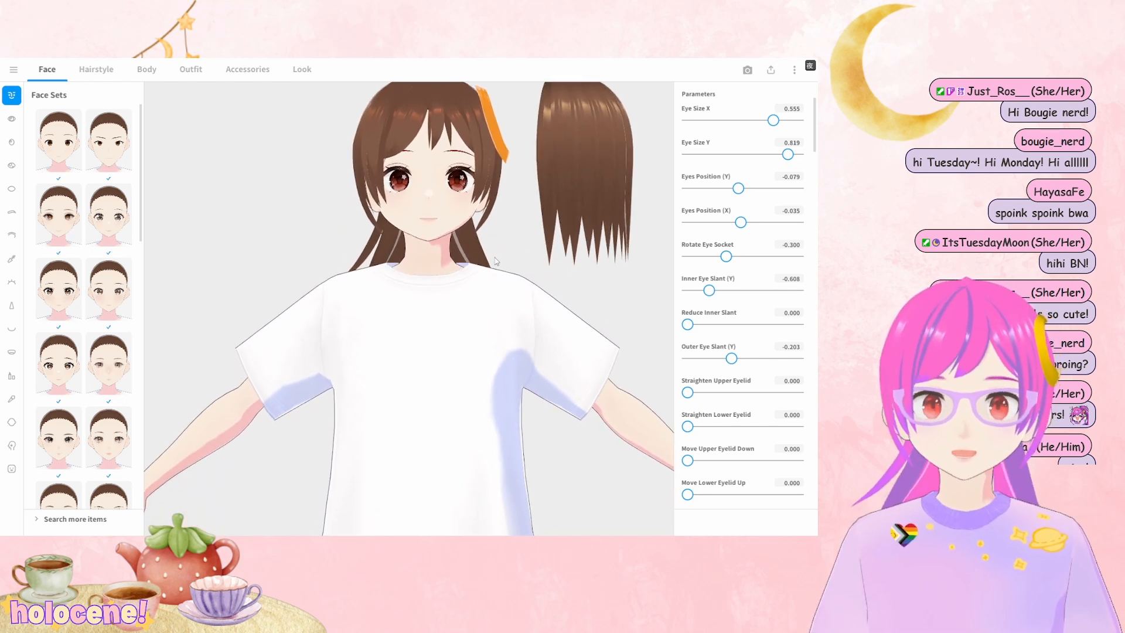
scroll(496, 261, down, 2)
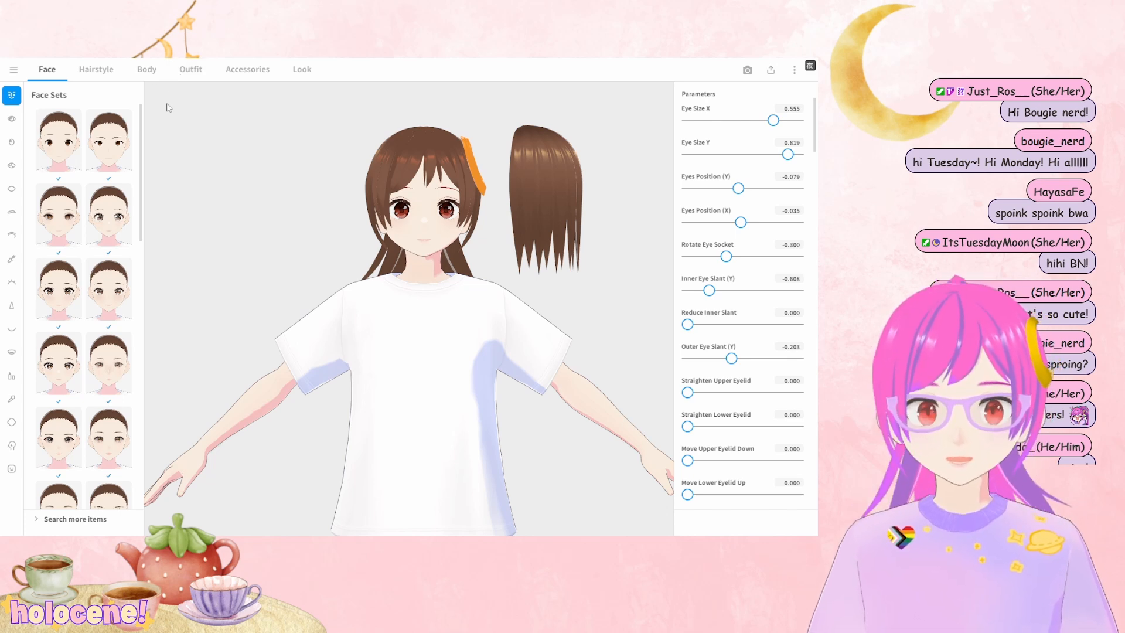
key(7)
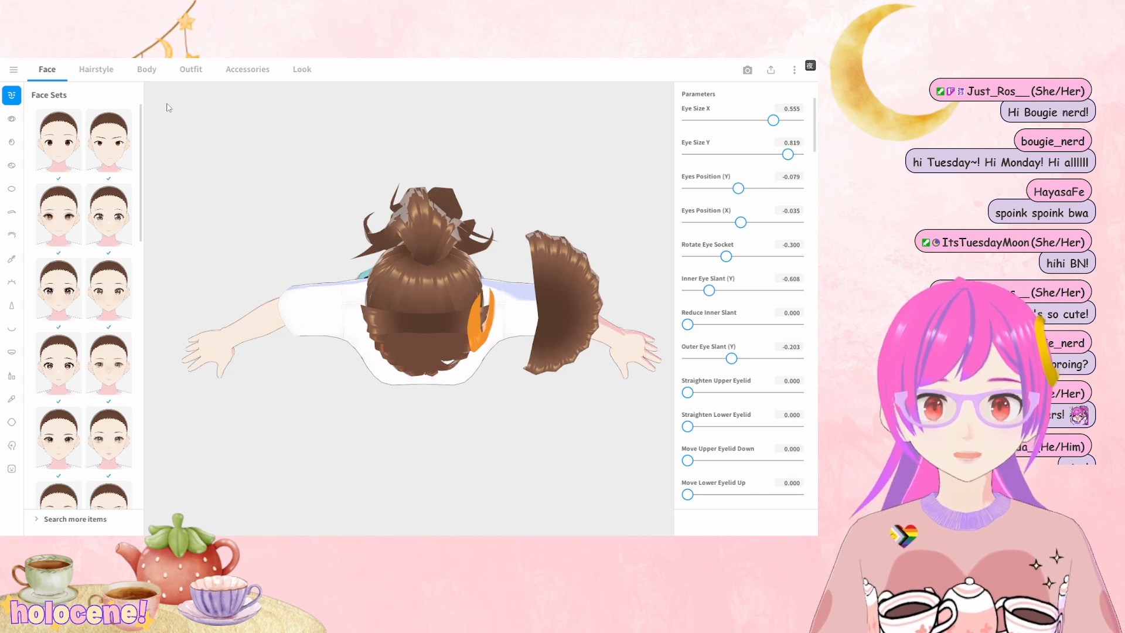
key(1)
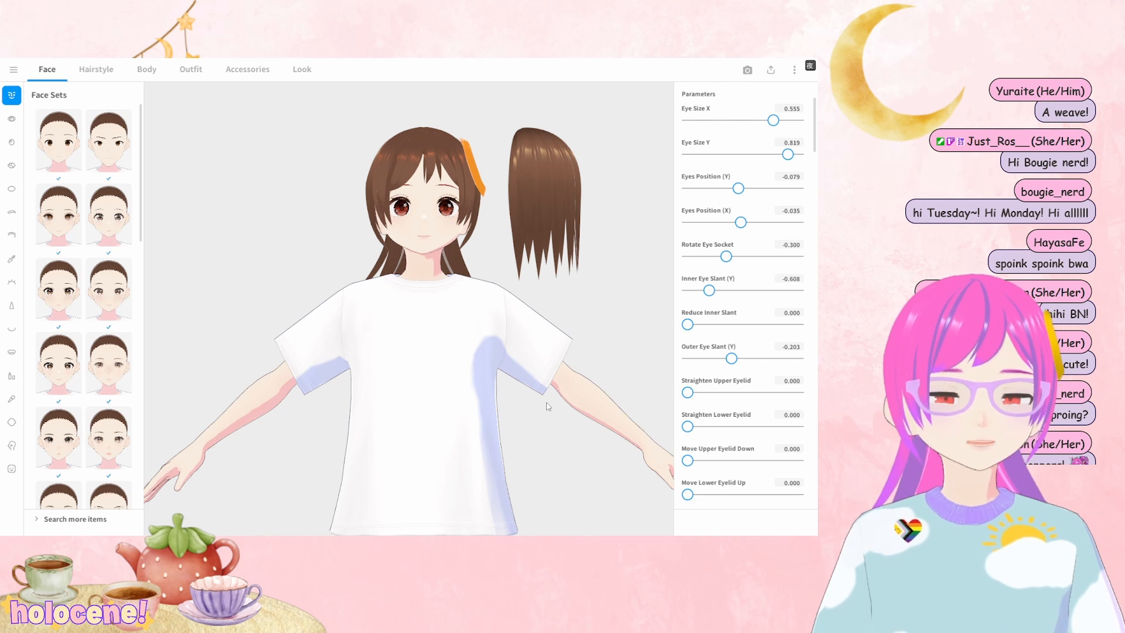
scroll(542, 405, up, 5)
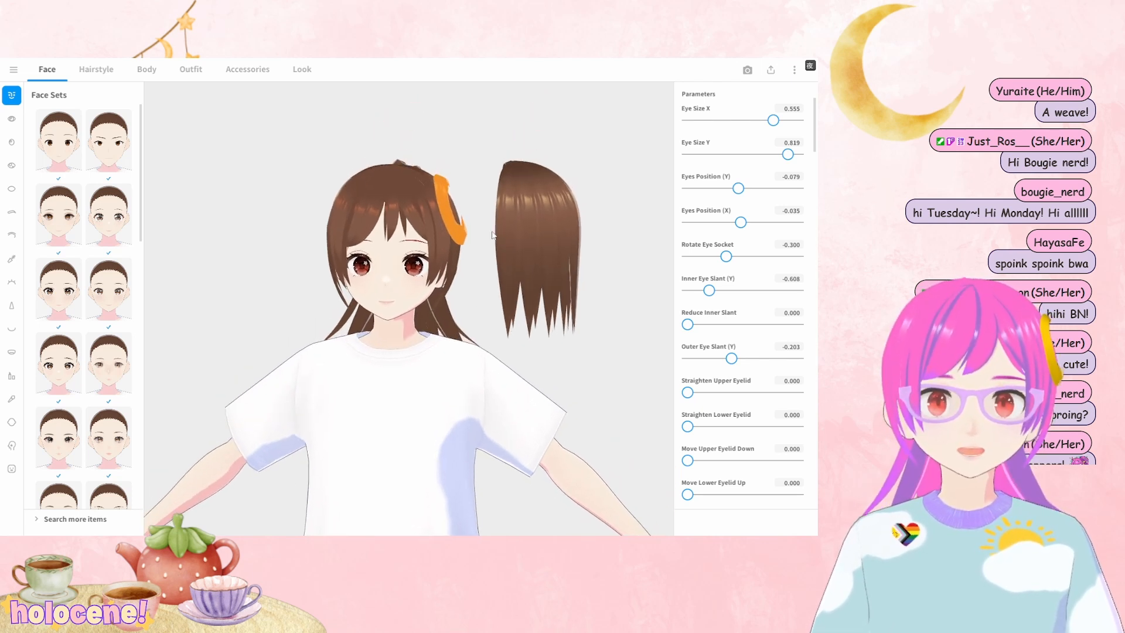
drag(492, 235, 469, 233)
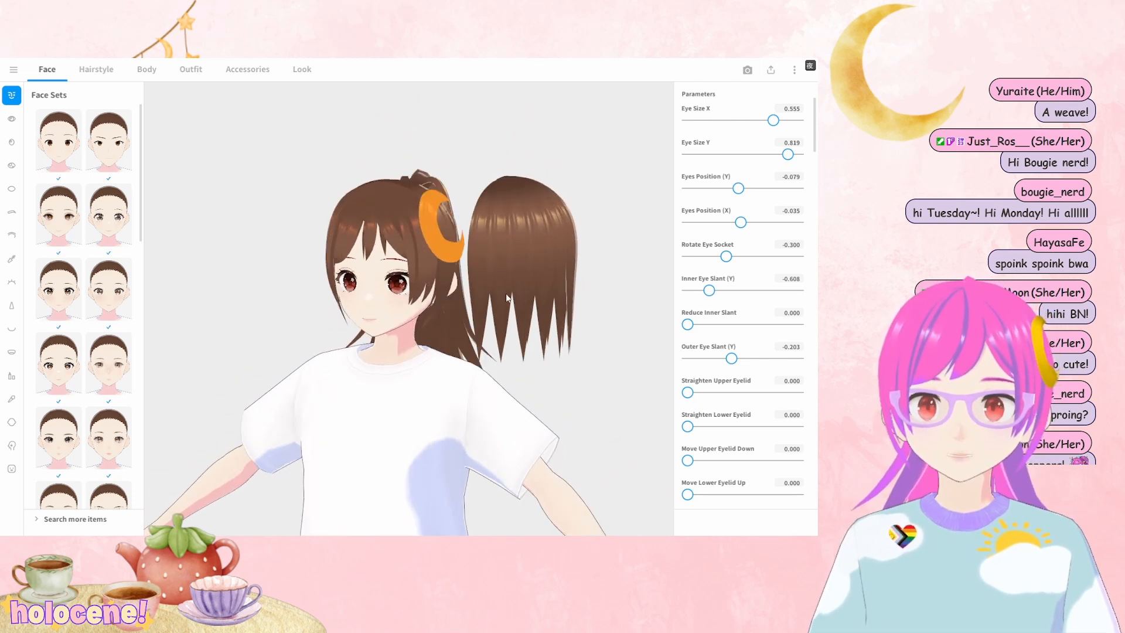
Open the character's hairstyle for editing and show the front hair's groups
click(121, 72)
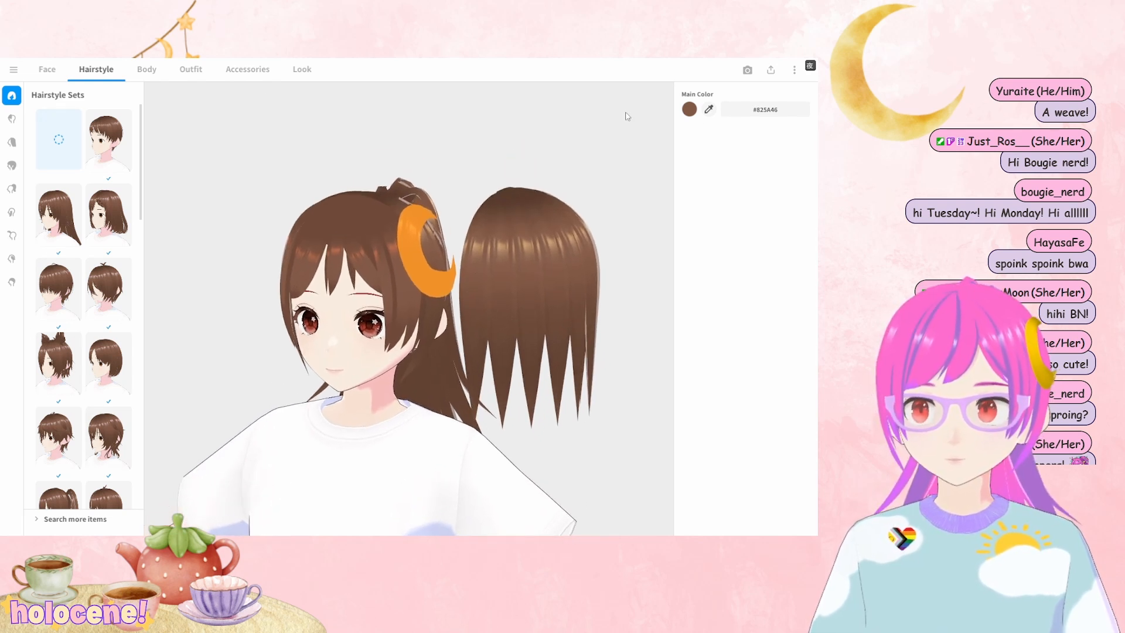
click(14, 120)
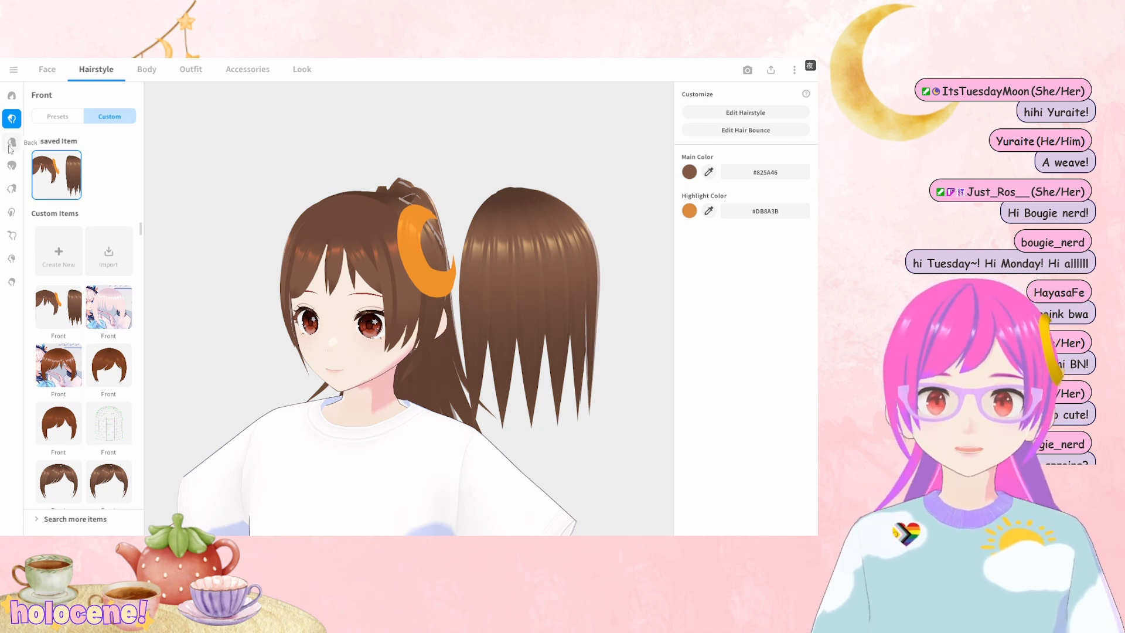
click(12, 143)
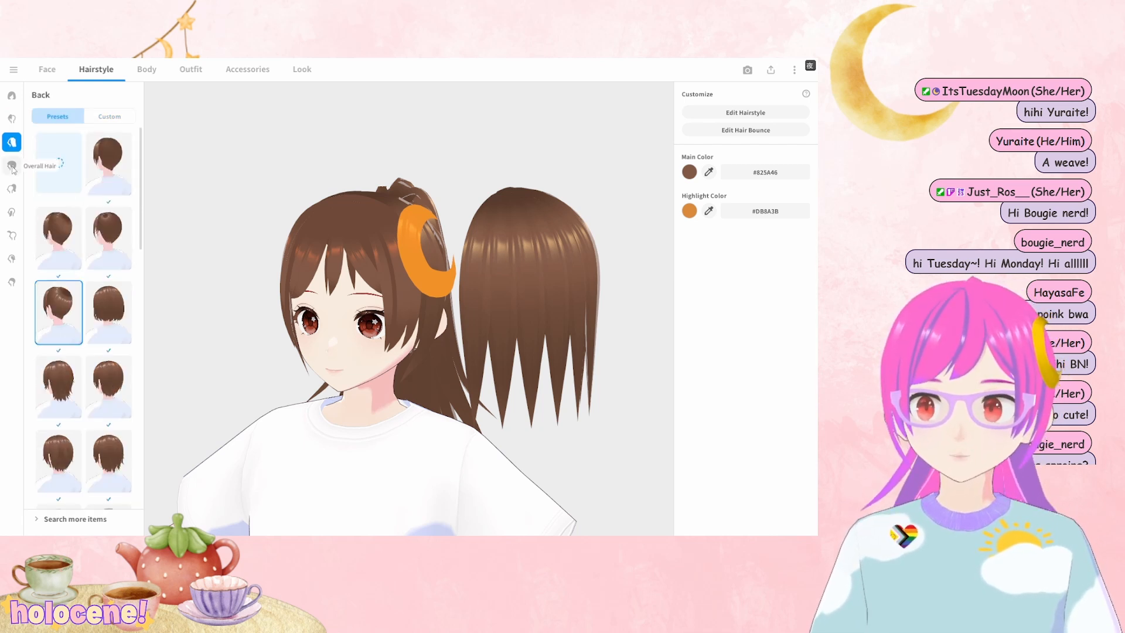
click(12, 165)
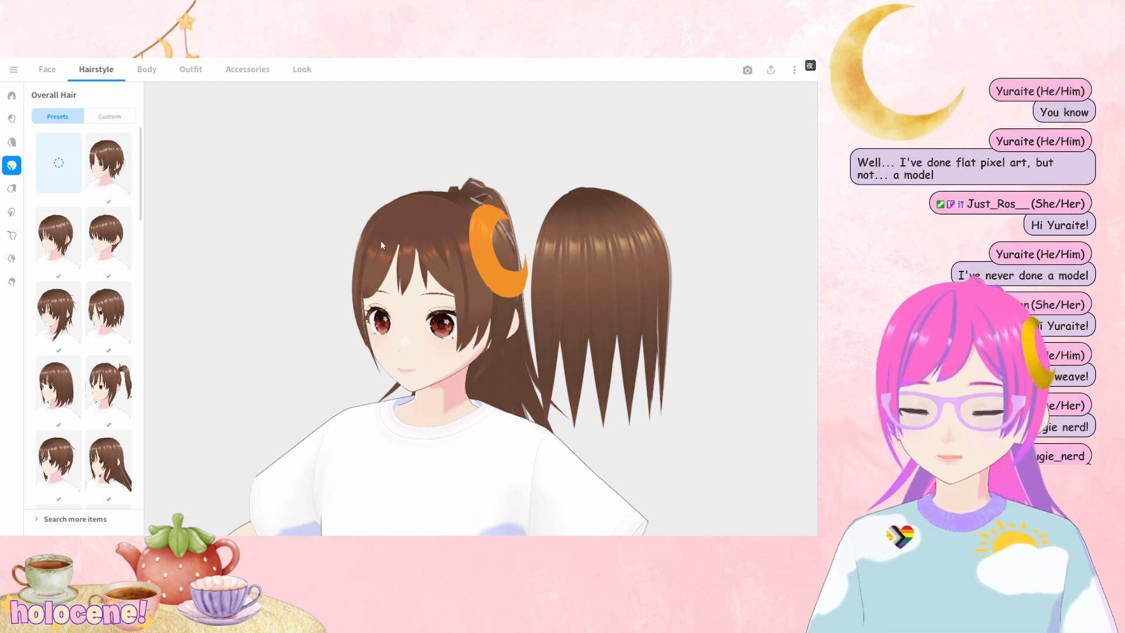
scroll(658, 294, up, 1)
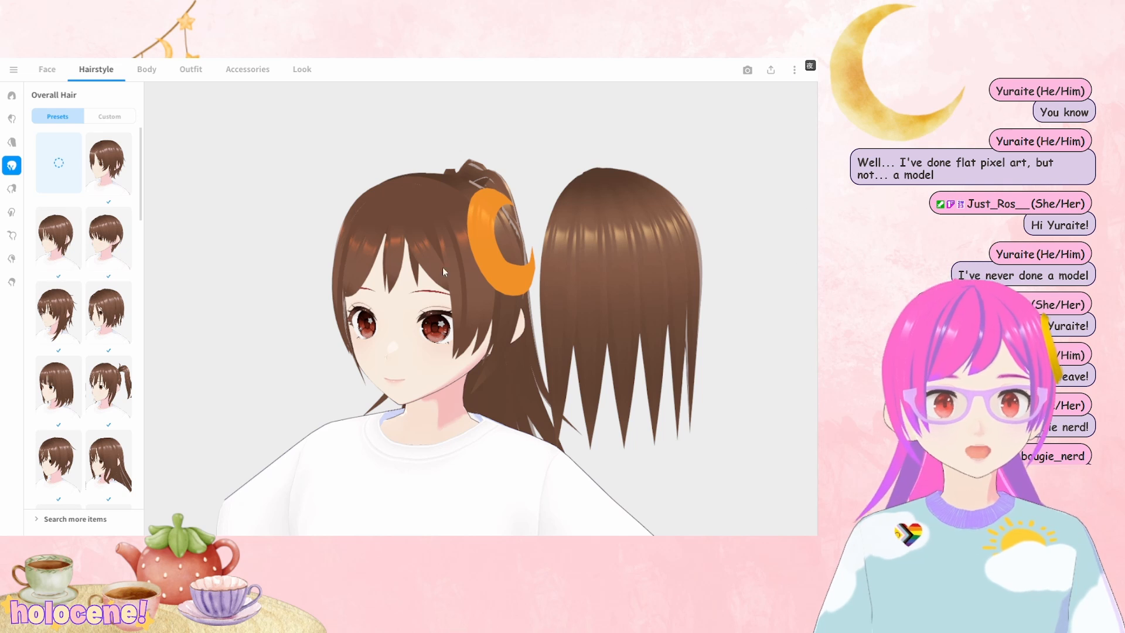
click(11, 143)
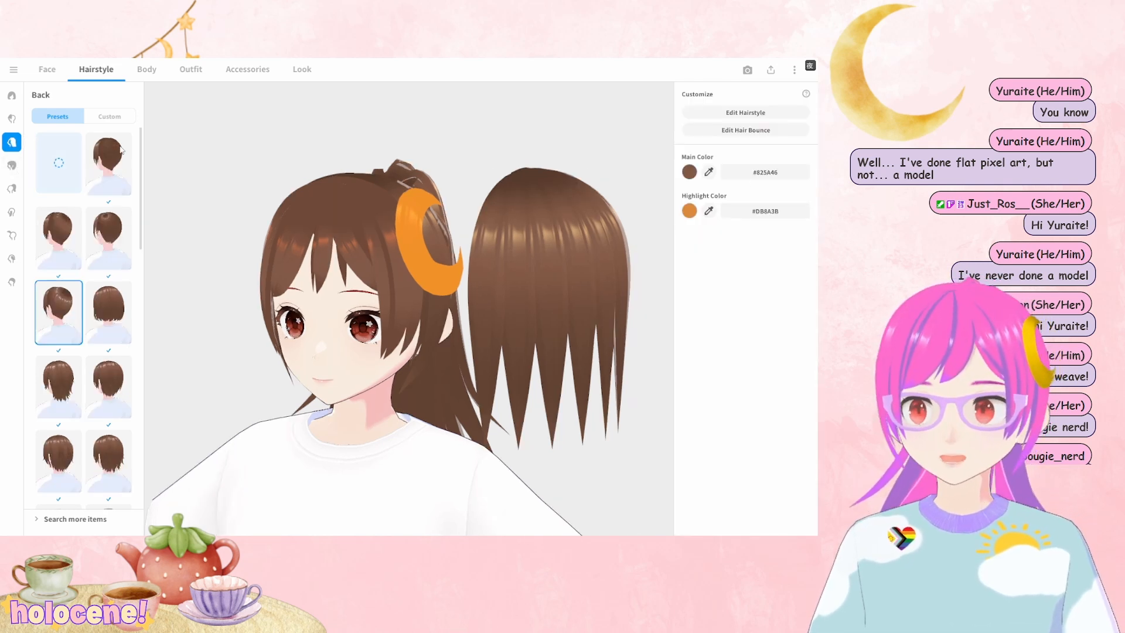
click(775, 115)
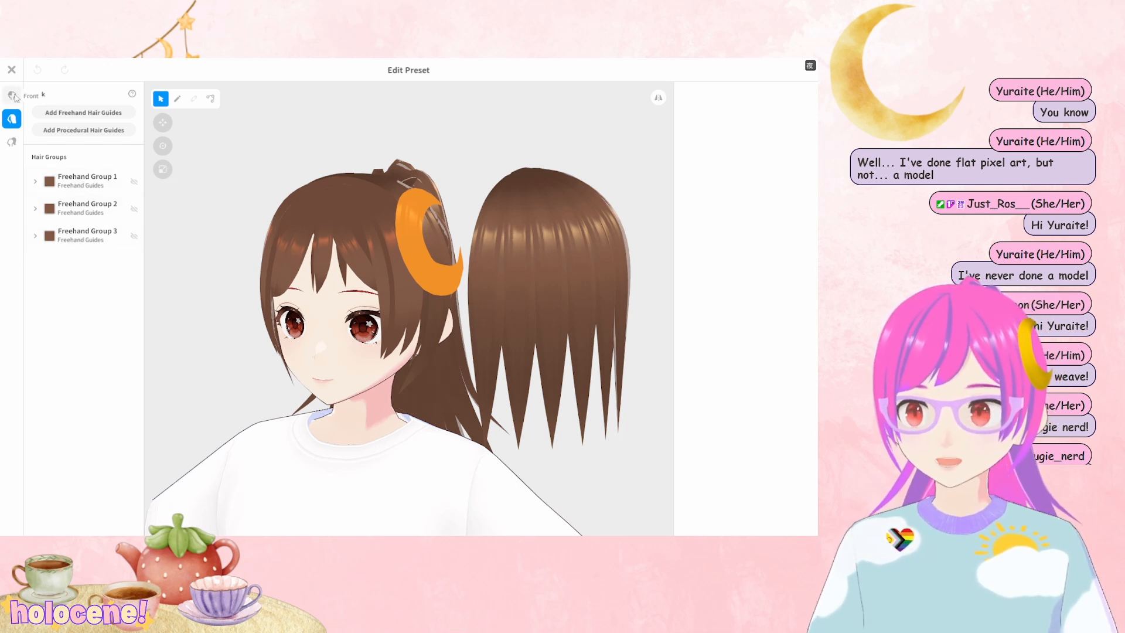
click(12, 95)
Delete Procedural Group 1 from the front hair groups
click(134, 401)
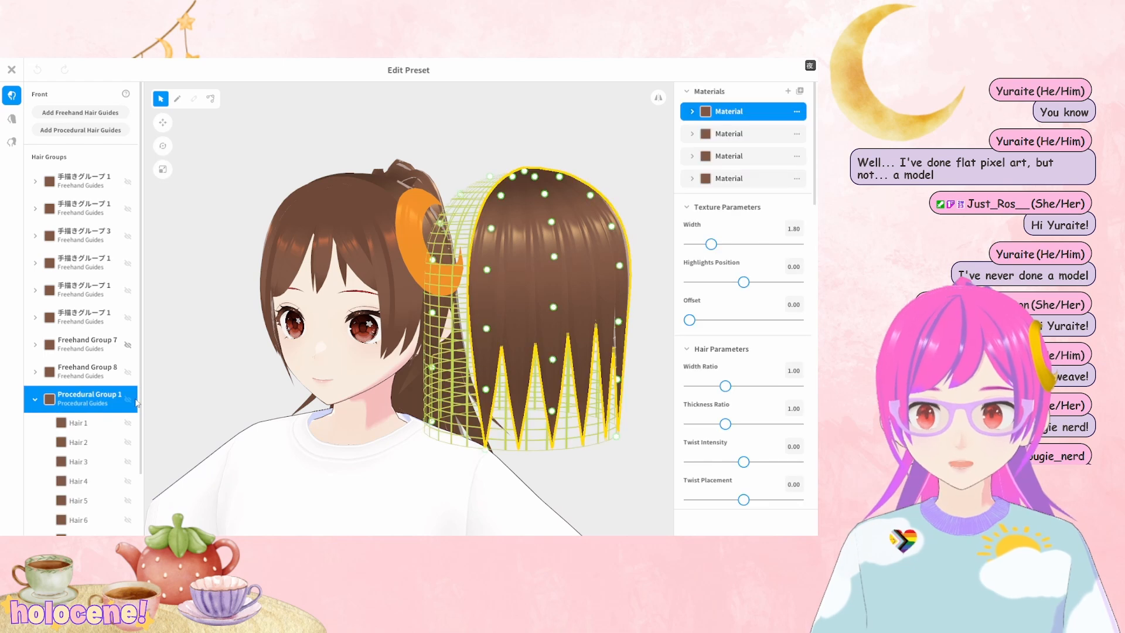
right_click(101, 401)
click(123, 429)
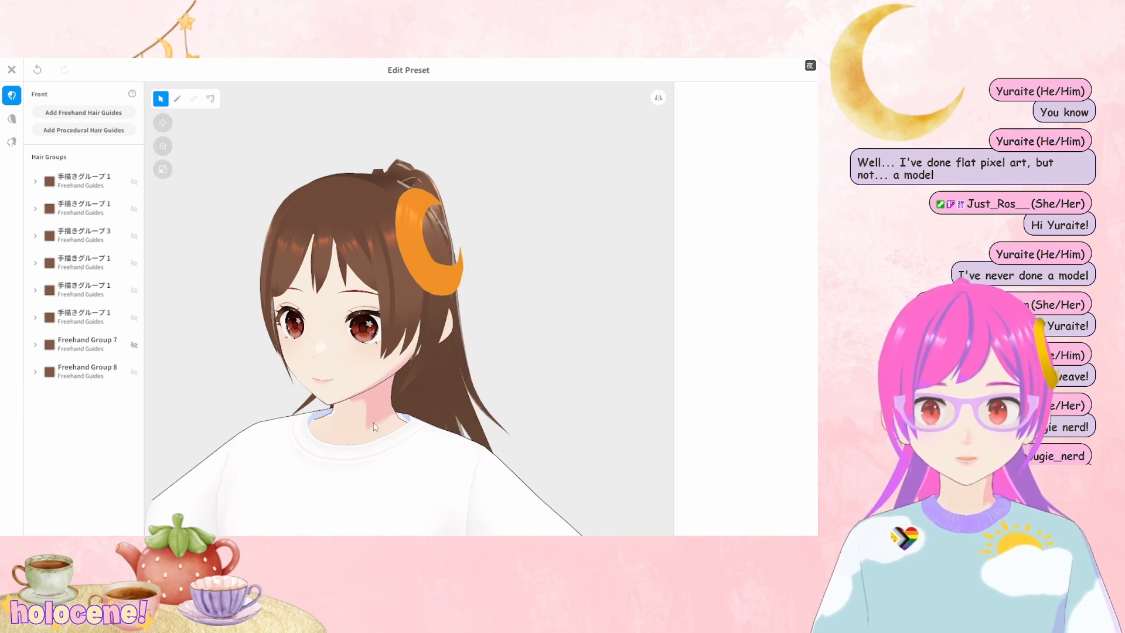
Hide the crescent moon clip's hair group, Freehand Group 8, and close the hairstyle editor without saving
right_drag(374, 423, 442, 403)
scroll(409, 398, up, 2)
click(136, 377)
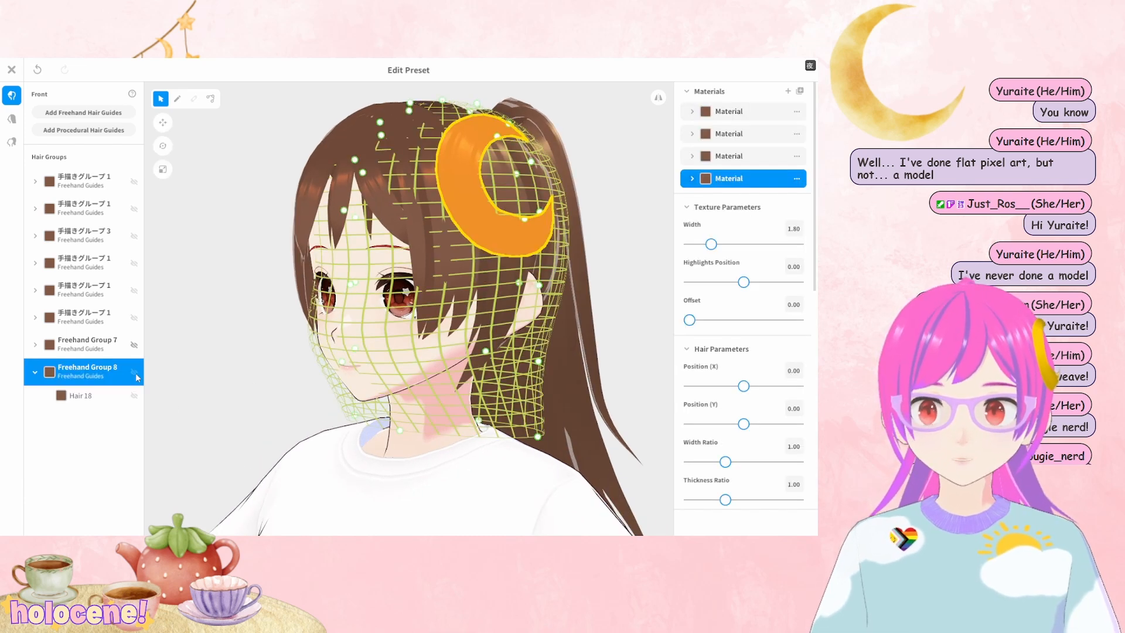
click(410, 391)
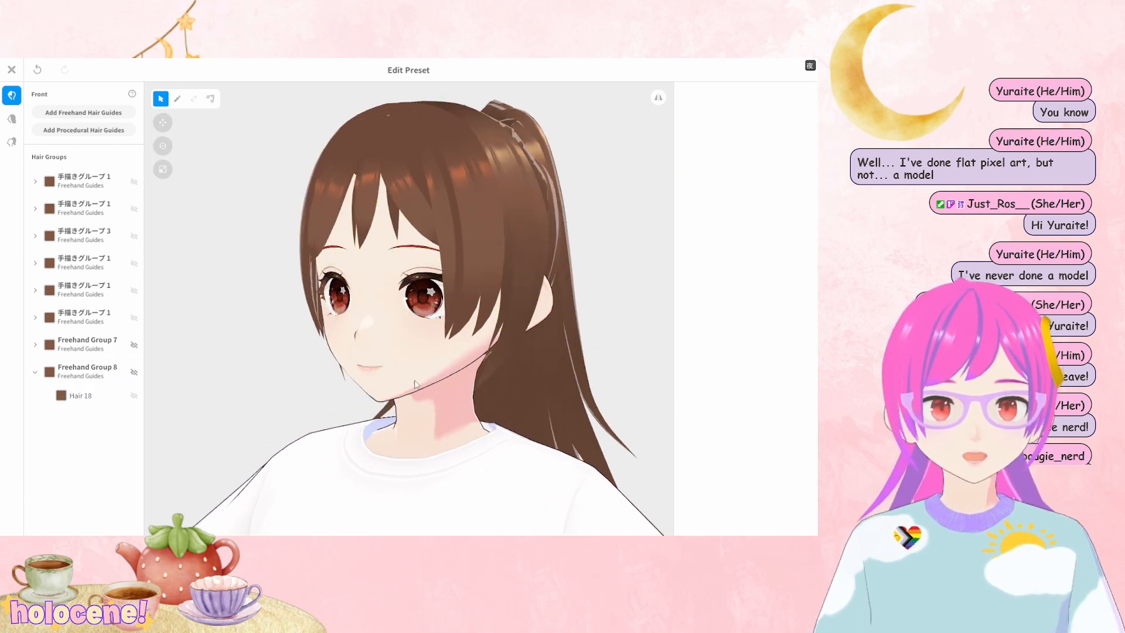
right_drag(436, 383, 429, 382)
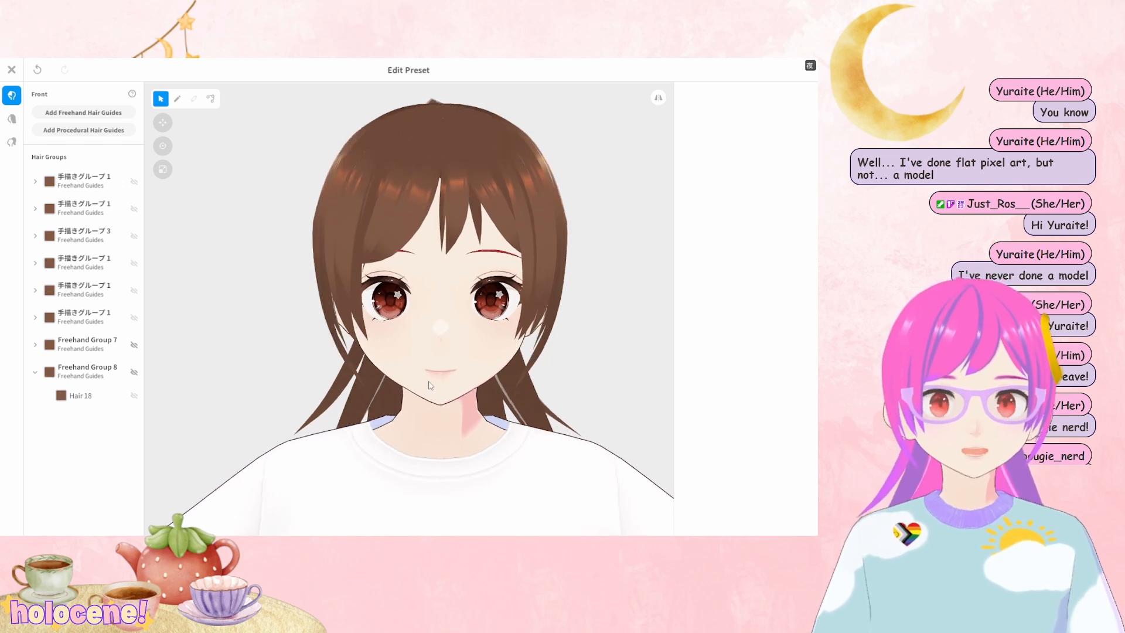
scroll(461, 392, down, 2)
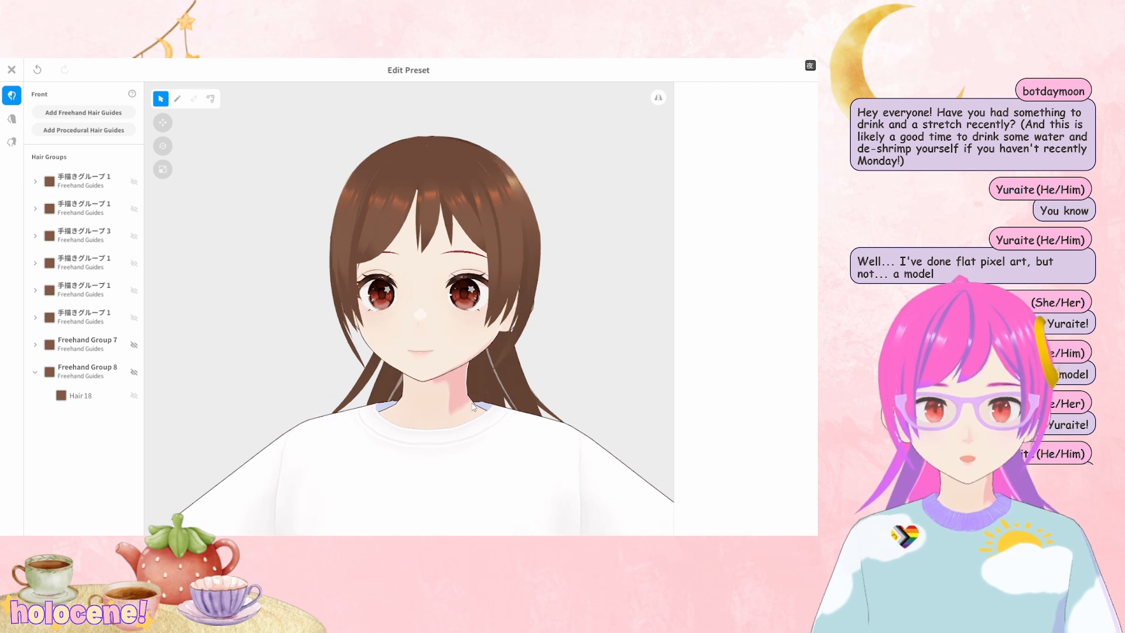
scroll(475, 409, up, 2)
scroll(473, 410, up, 1)
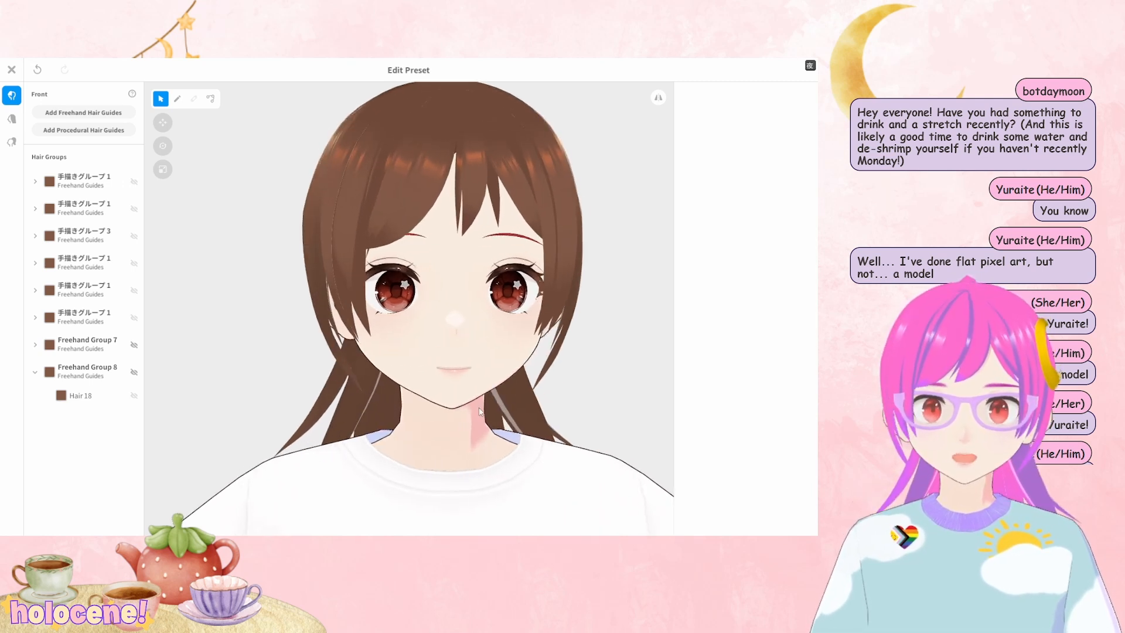
click(11, 70)
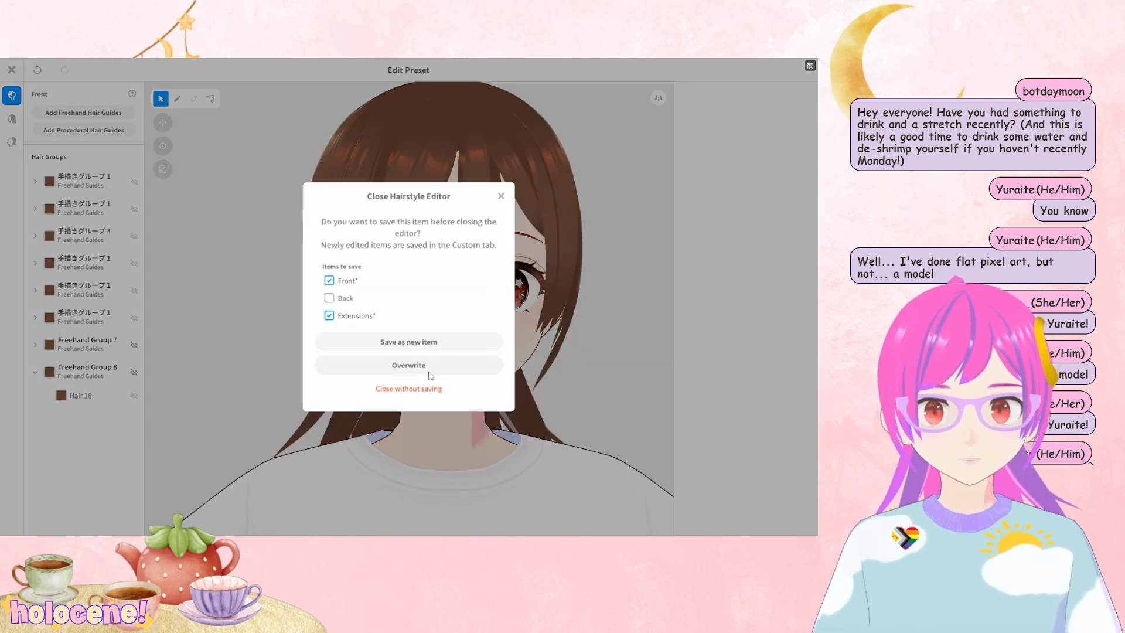
click(450, 396)
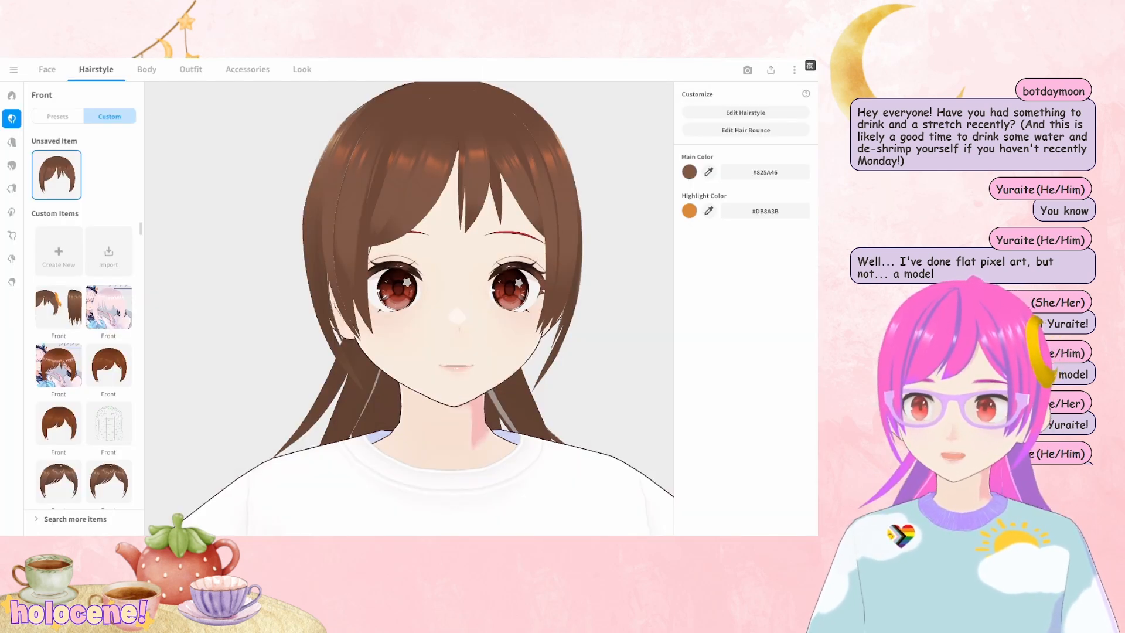
Try the pink dress and blue hoodie whole sets, and dress the character in the grey-sleeved white vest set with black shorts
click(191, 69)
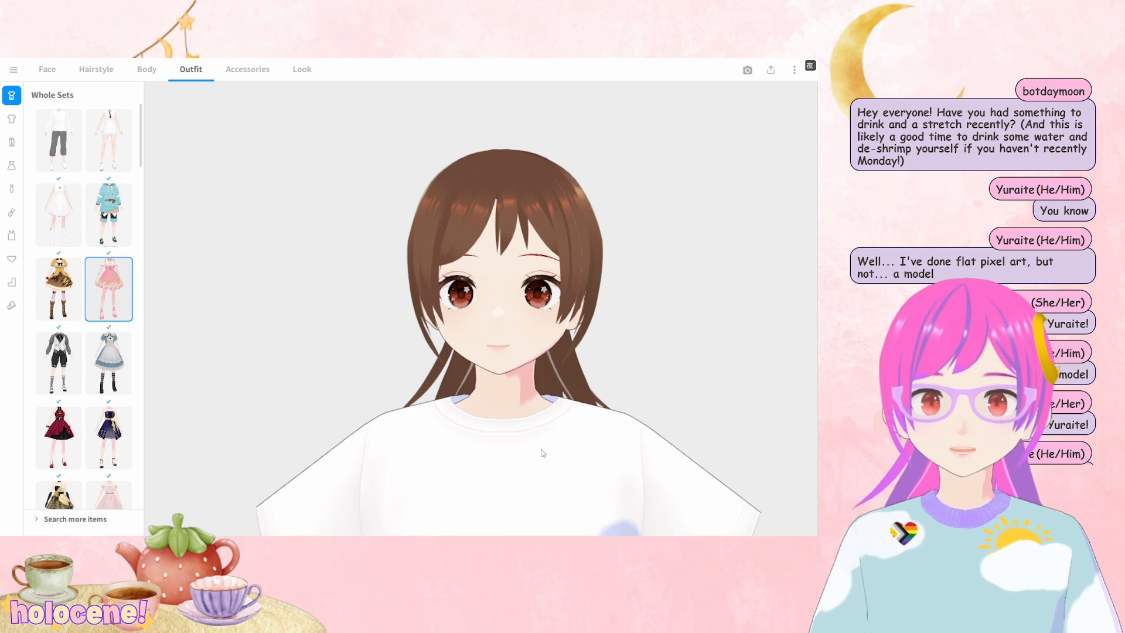
scroll(524, 461, down, 2)
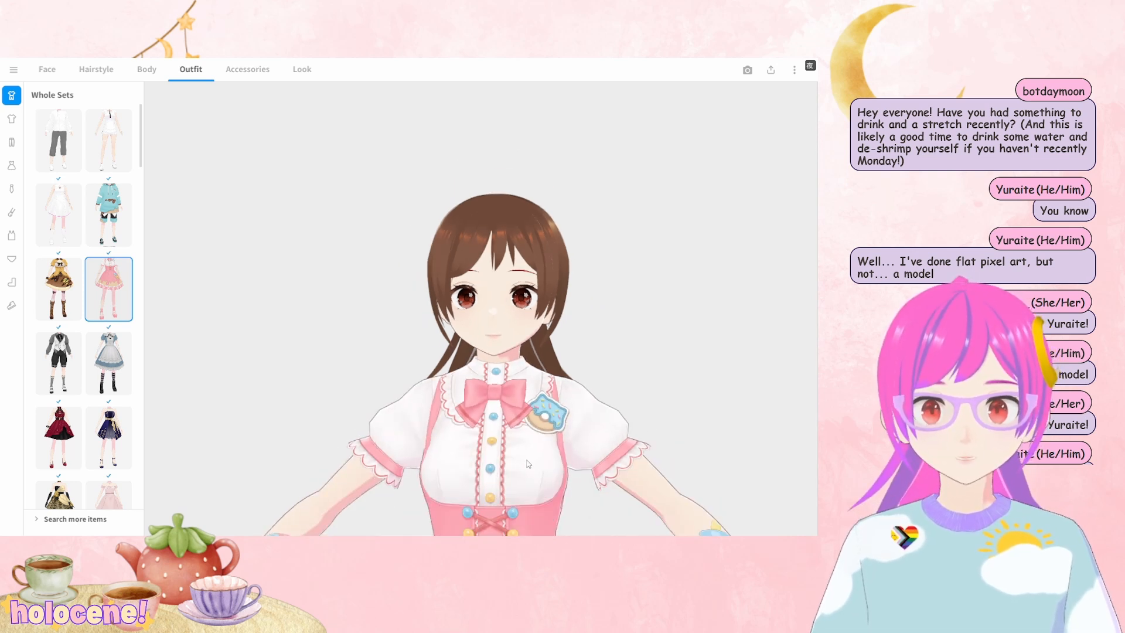
click(112, 224)
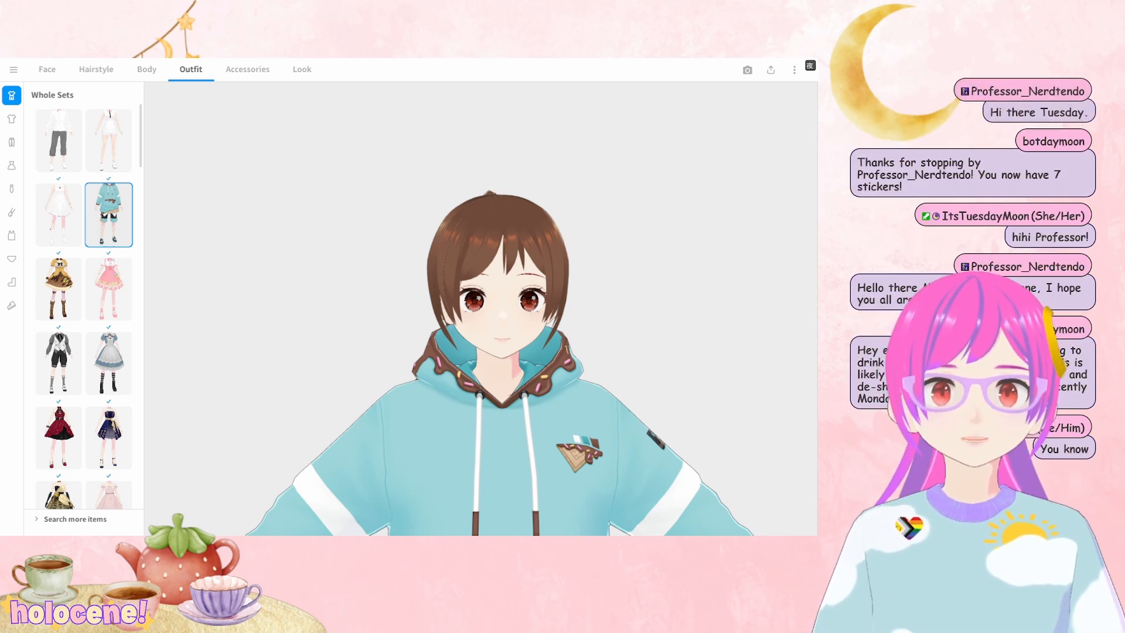
click(72, 344)
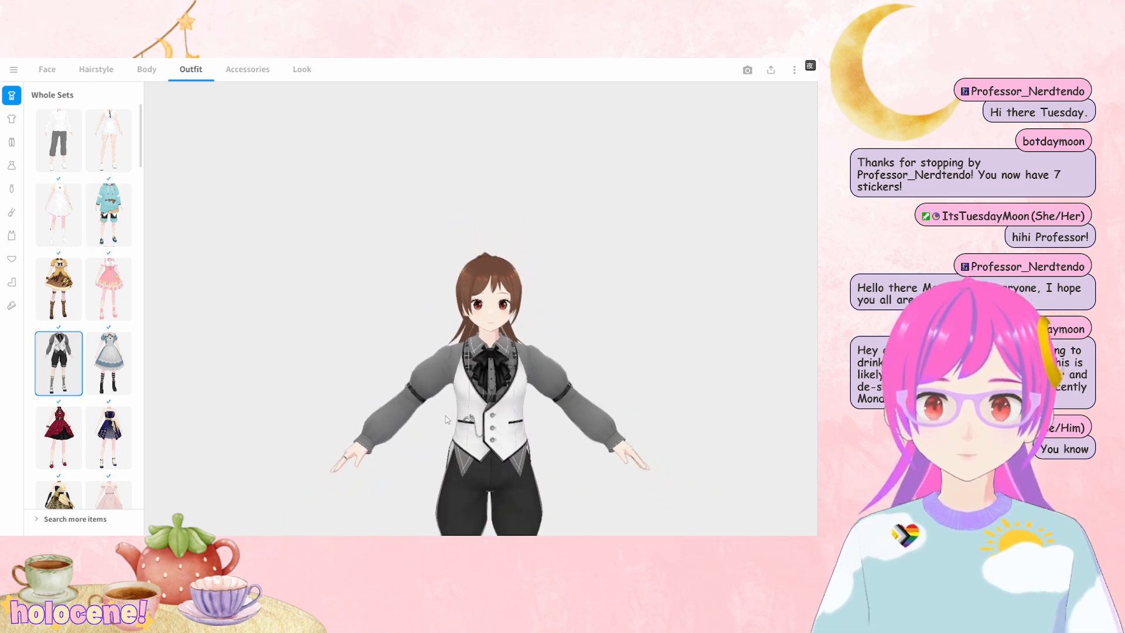
Inspect the vest outfit close up, from both sides and at full length
scroll(457, 387, down, 5)
scroll(470, 354, up, 5)
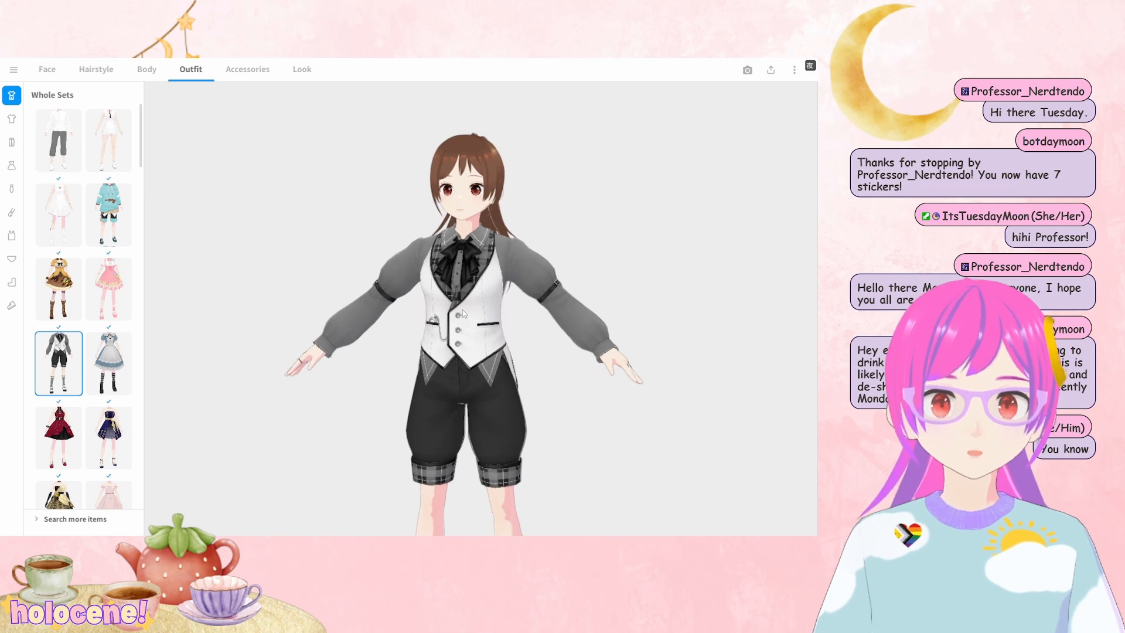
scroll(484, 360, up, 2)
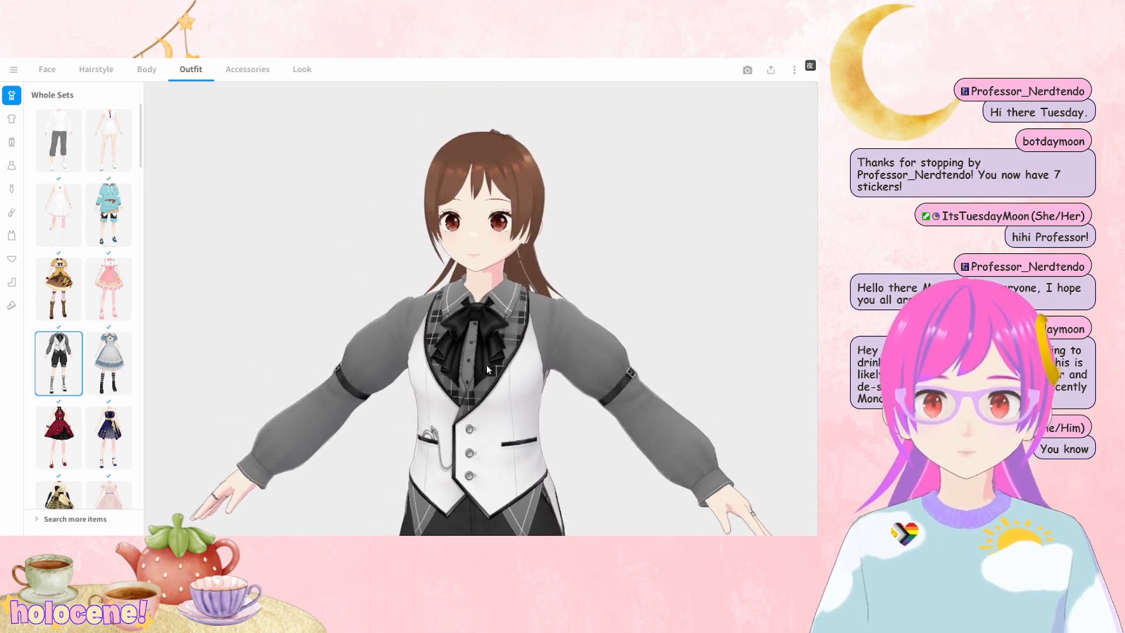
drag(497, 385, 511, 382)
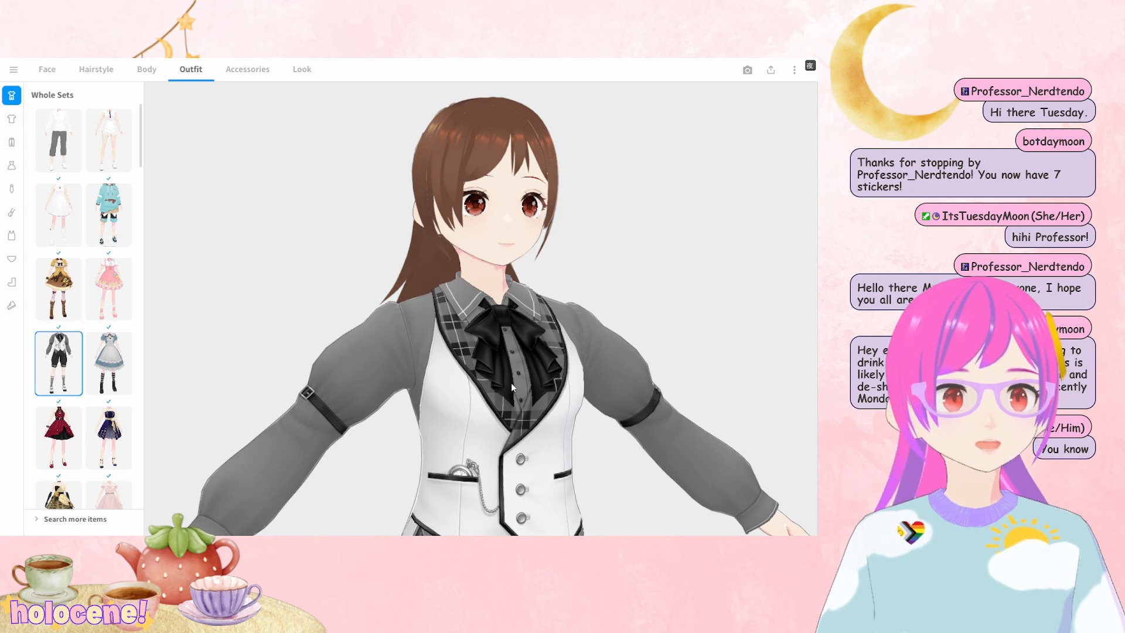
right_drag(511, 383, 486, 404)
scroll(493, 426, down, 3)
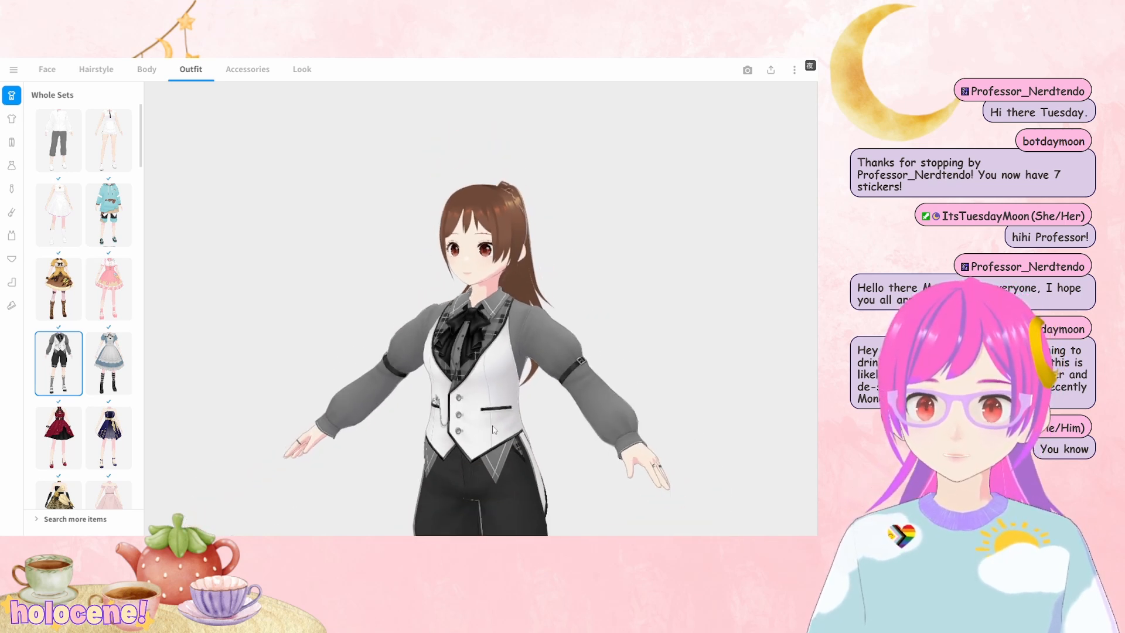
scroll(493, 426, down, 1)
middle_drag(493, 426, 494, 328)
mouse_move(494, 329)
right_down()
mouse_move(518, 328)
mouse_move(502, 329)
right_up()
drag(506, 363, 510, 335)
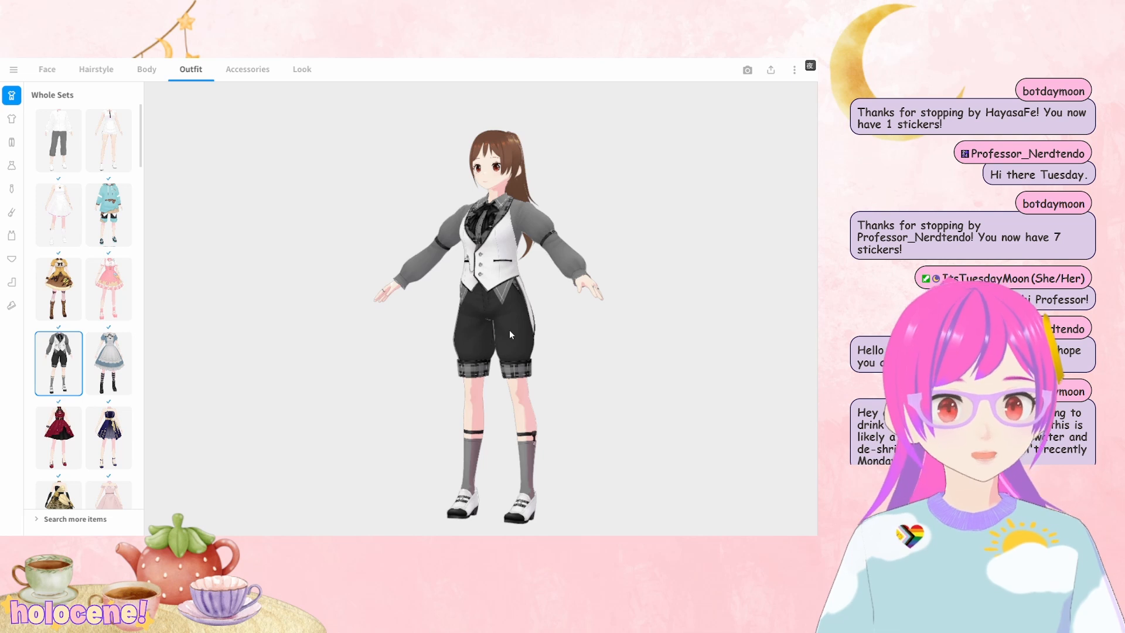
Try the first two custom bottoms with the vest and view the outfit from behind
click(12, 141)
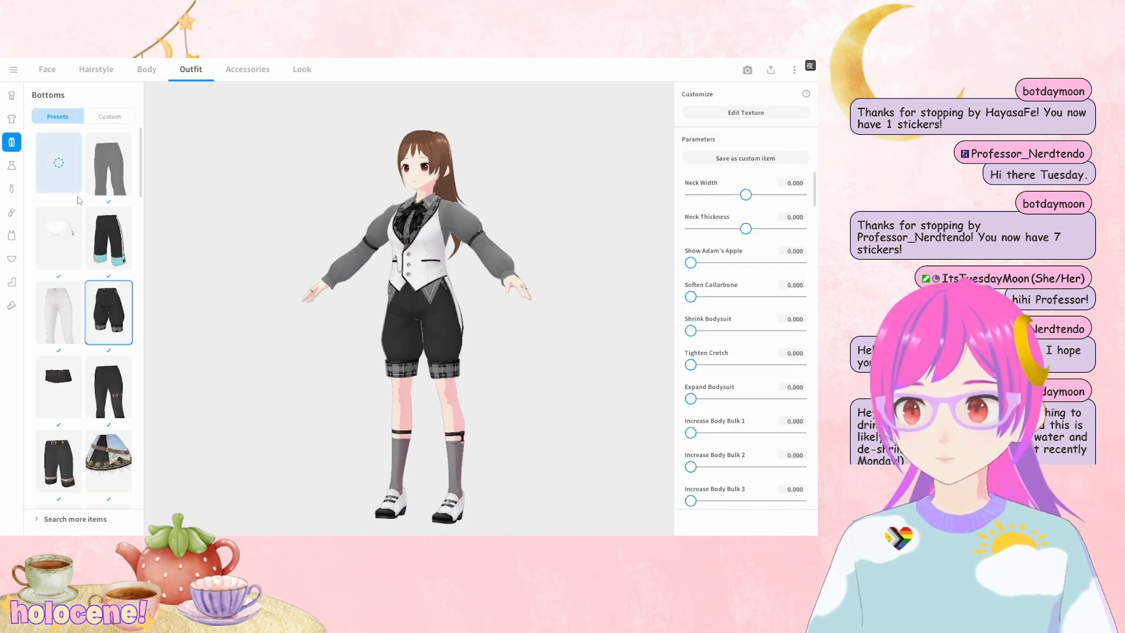
click(109, 117)
scroll(97, 212, up, 1)
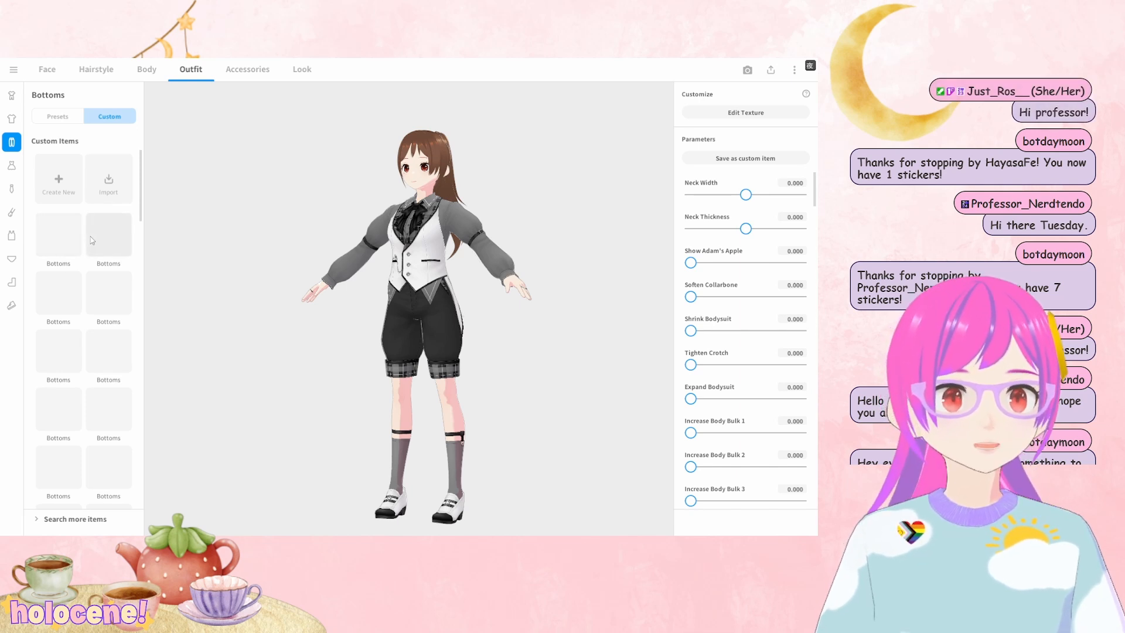
click(72, 243)
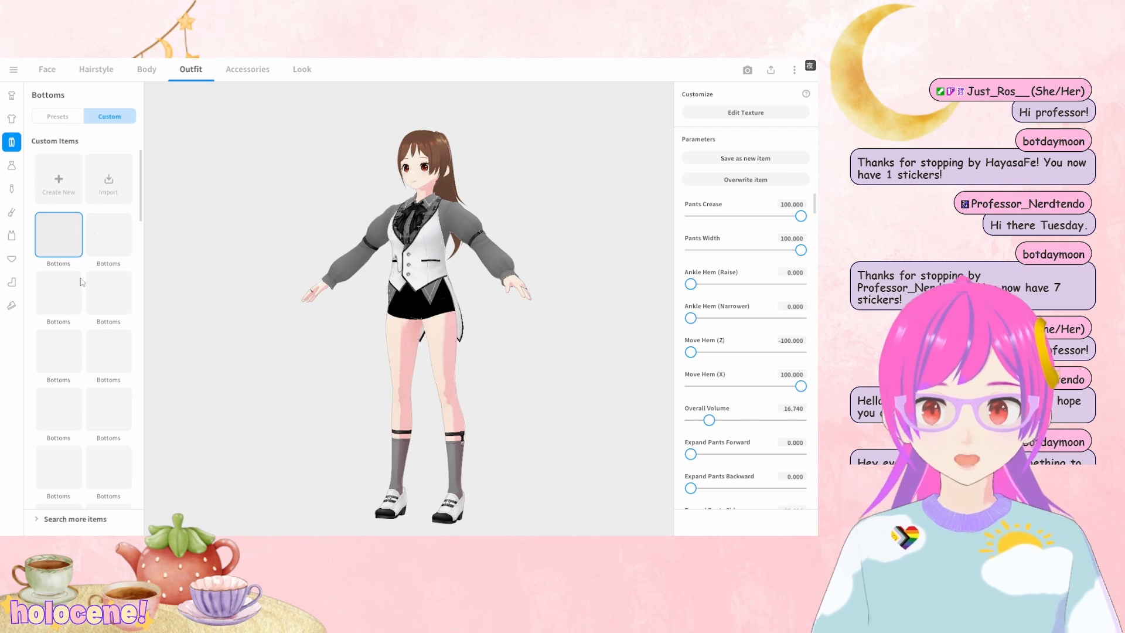
click(112, 232)
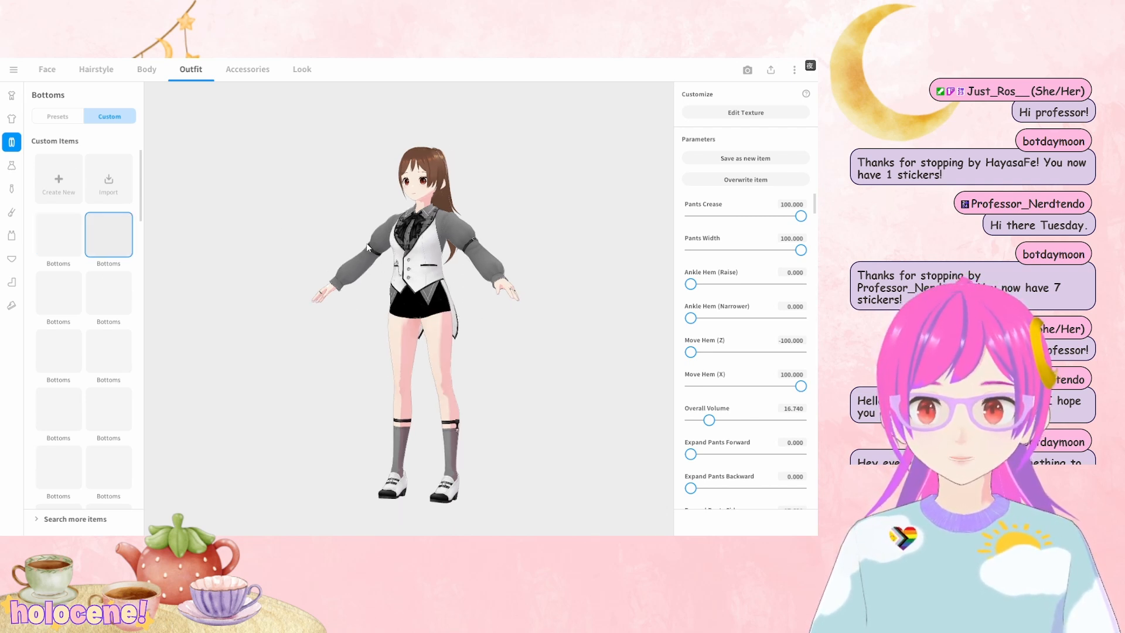
drag(473, 300, 185, 286)
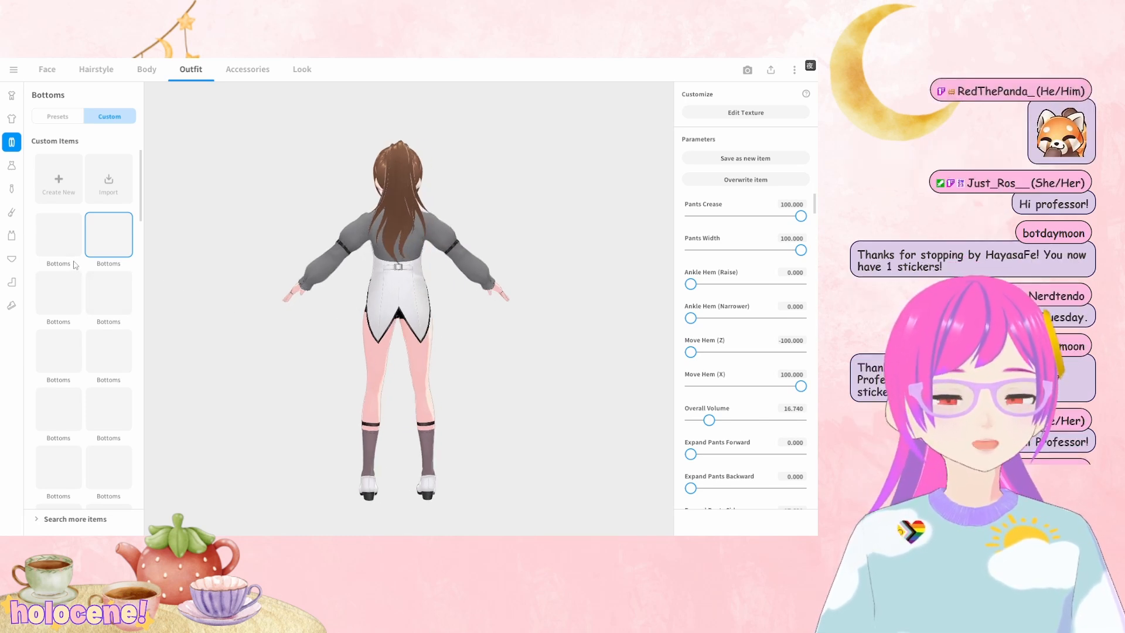
Replace the bottoms with the preset long black trousers that have a brown belt around one thigh
click(64, 117)
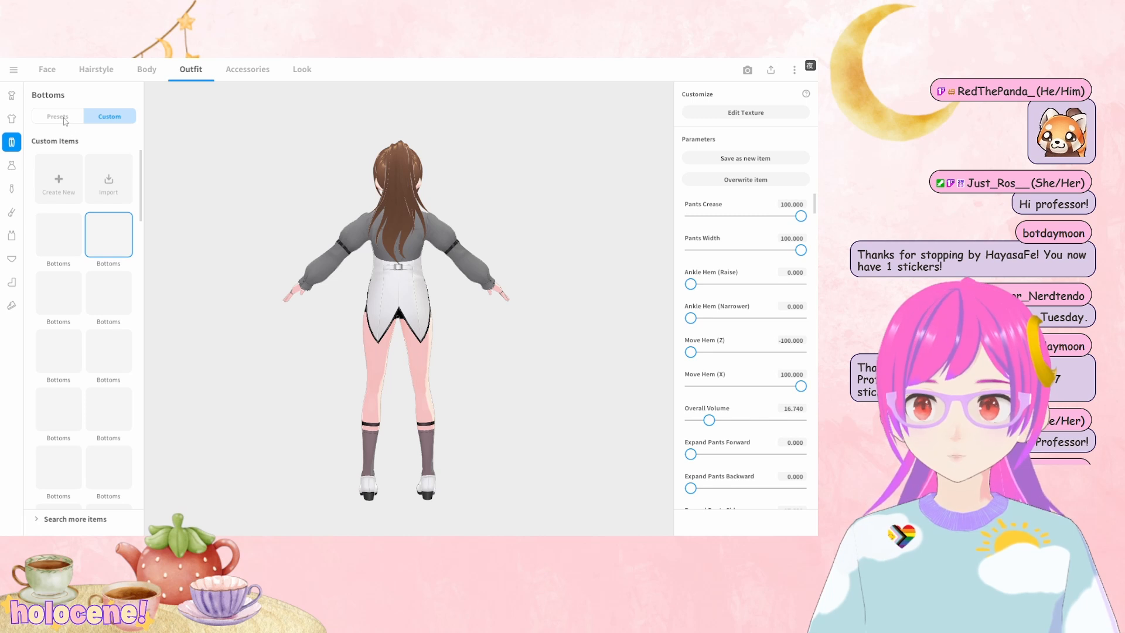
right_drag(486, 351, 169, 390)
click(119, 405)
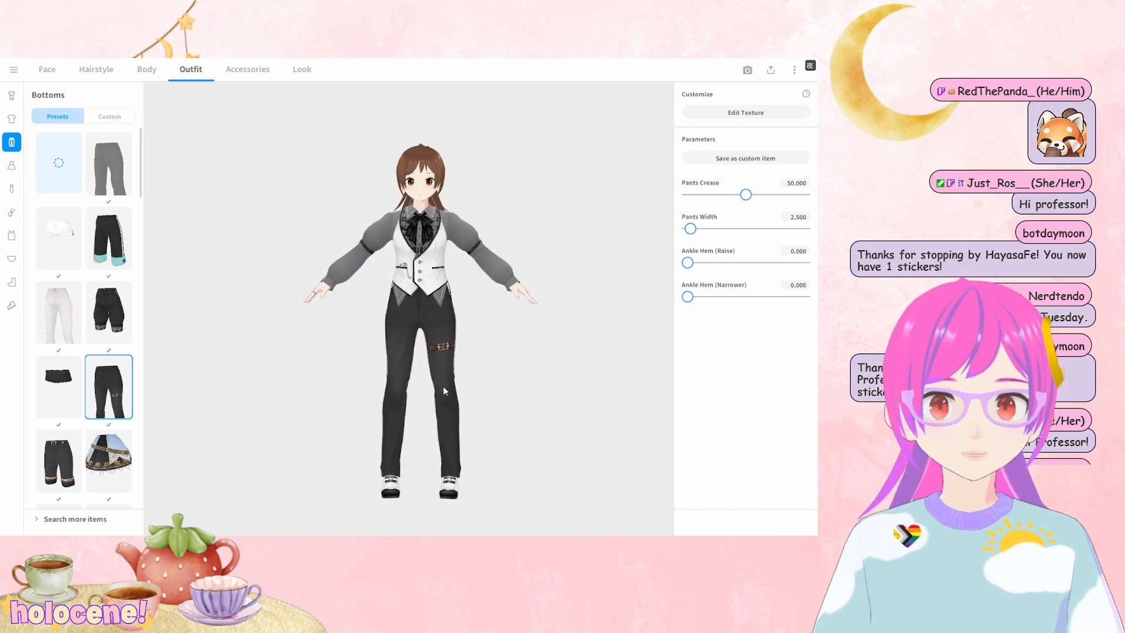
Examine the trousers' buckled thigh belt close up and the whole outfit at full length
scroll(434, 364, up, 5)
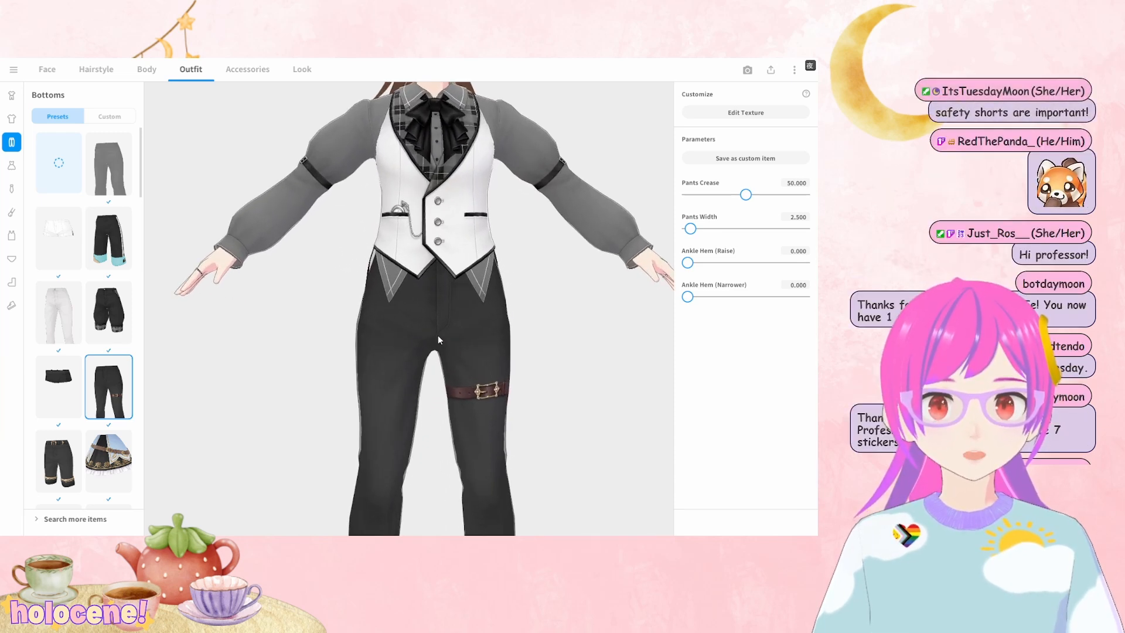
drag(503, 381, 511, 402)
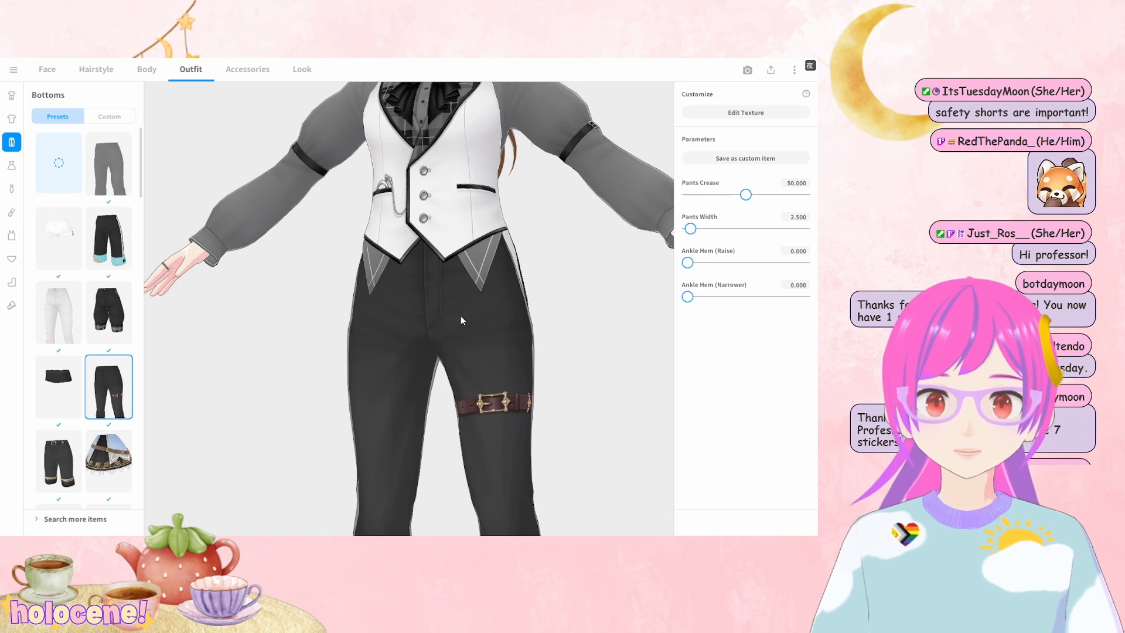
scroll(460, 308, down, 5)
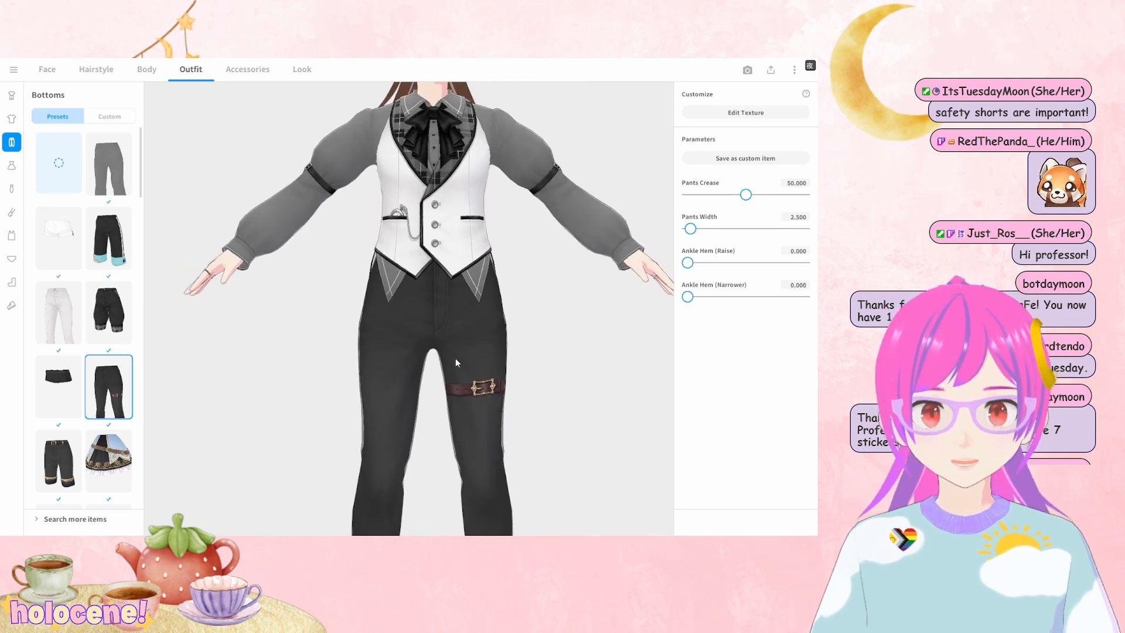
scroll(451, 346, up, 5)
scroll(451, 328, up, 3)
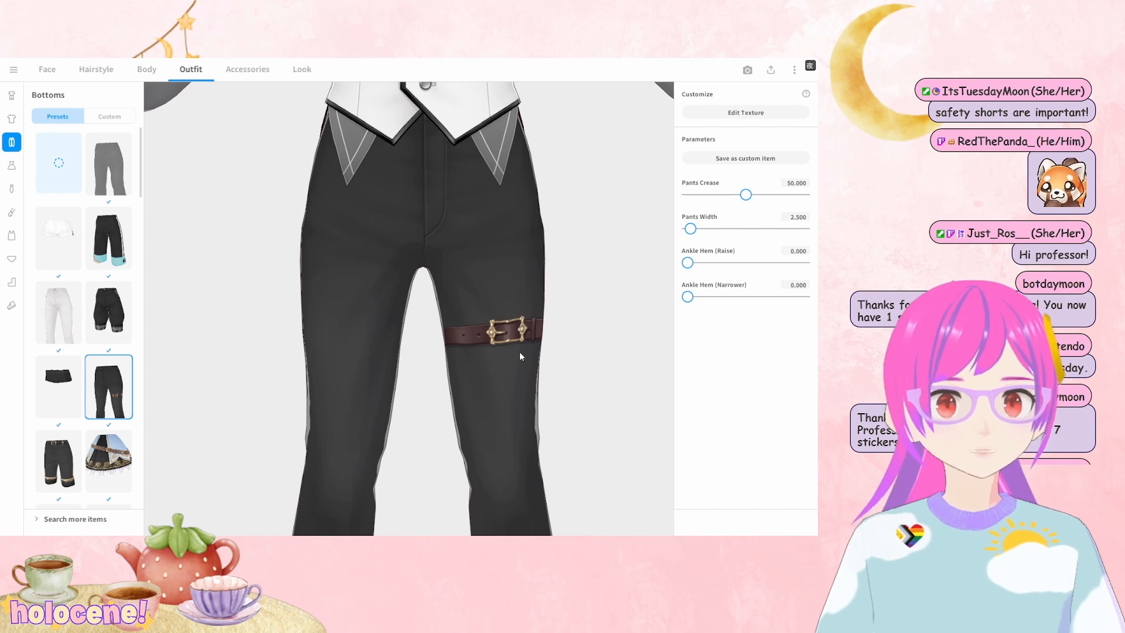
mouse_move(518, 357)
mouse_down()
mouse_move(473, 358)
mouse_move(511, 361)
mouse_up()
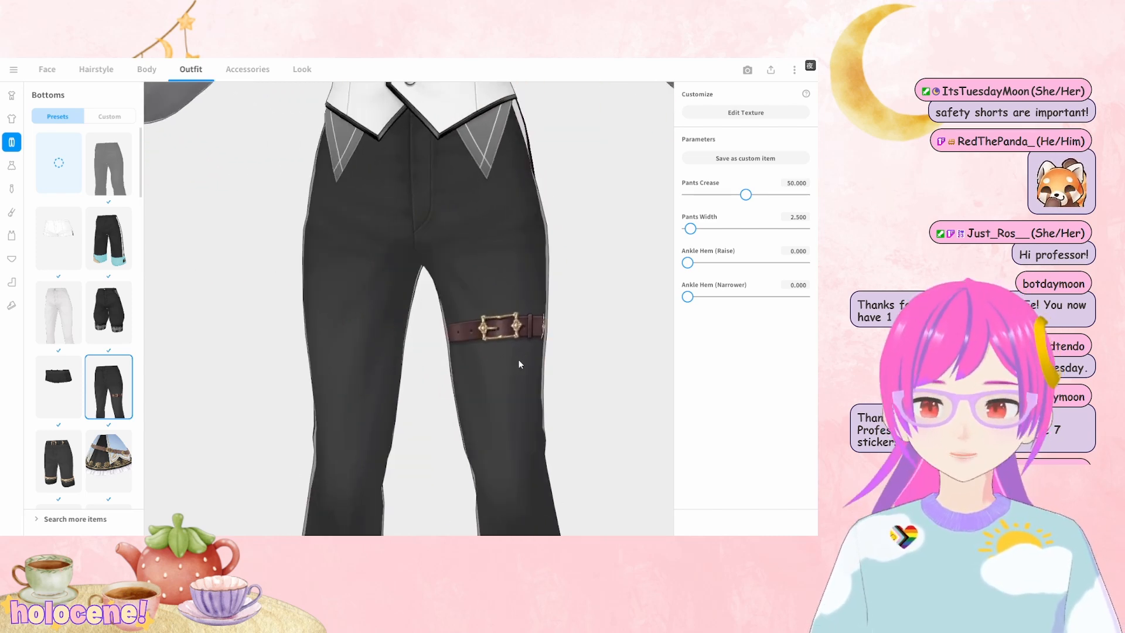
scroll(520, 363, down, 3)
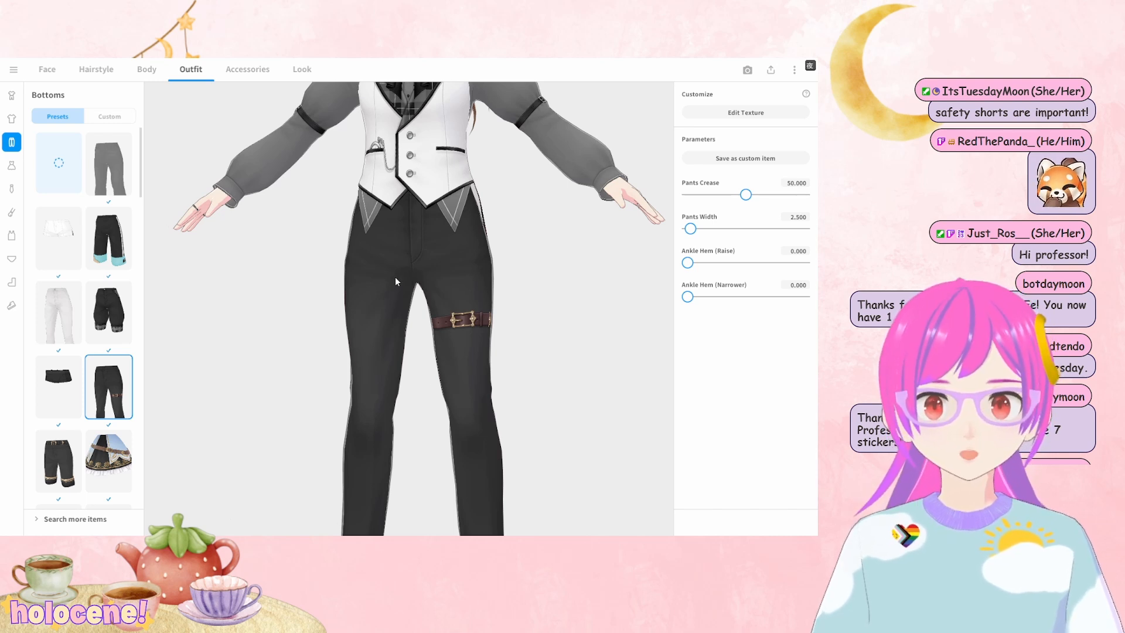
drag(396, 280, 405, 286)
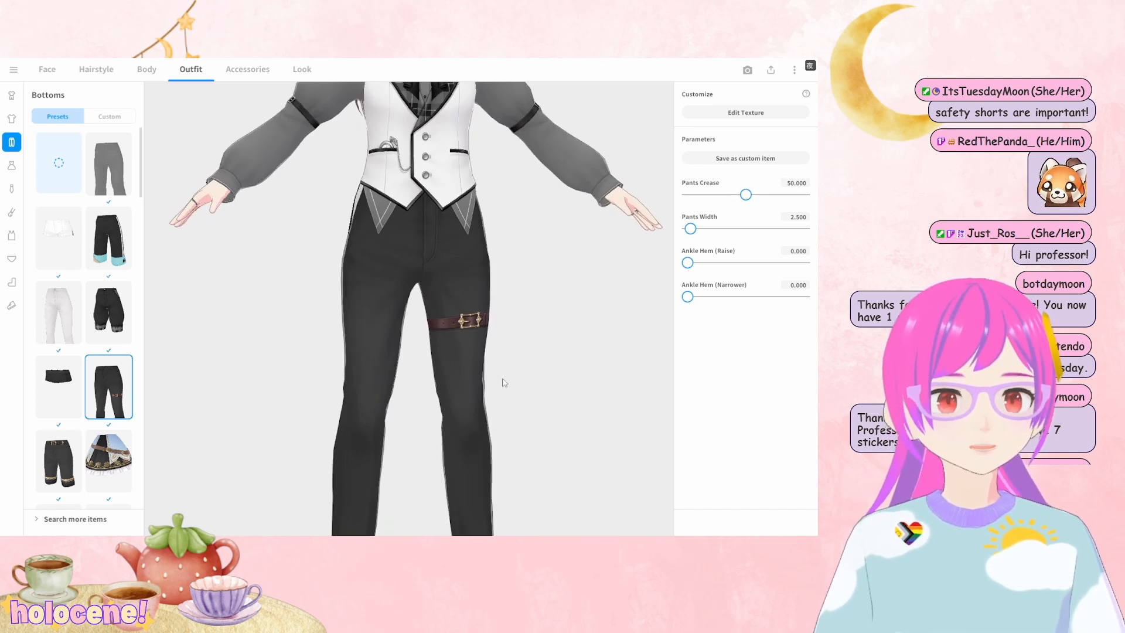
scroll(459, 335, down, 3)
mouse_move(459, 335)
mouse_down()
mouse_move(434, 316)
mouse_move(460, 346)
mouse_up()
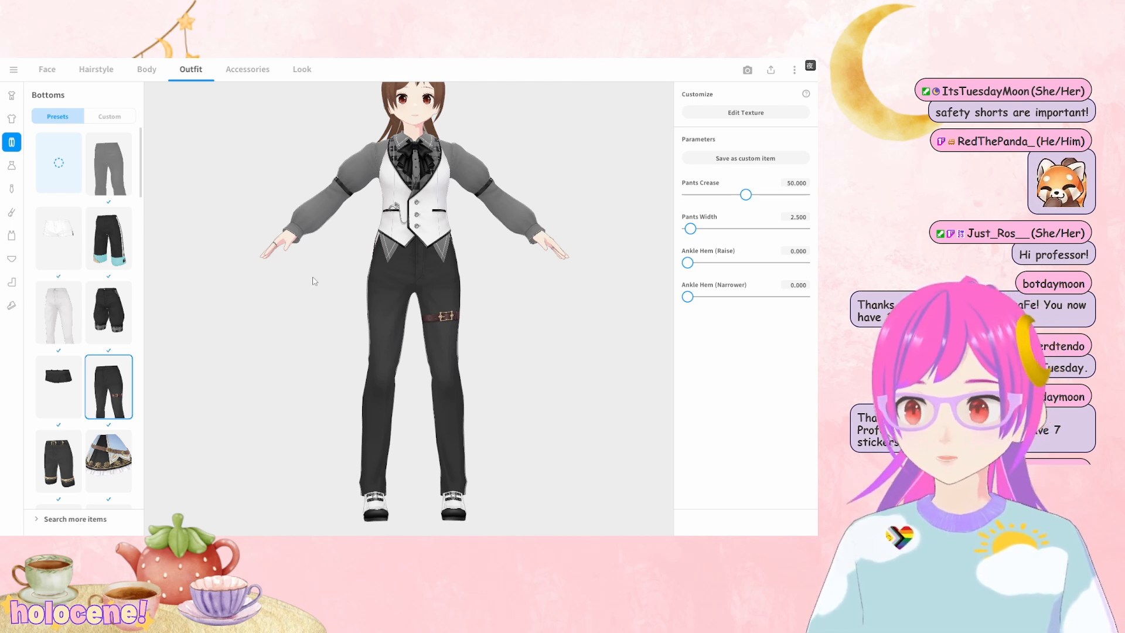
mouse_move(460, 329)
right_down()
mouse_move(446, 320)
mouse_move(476, 334)
right_up()
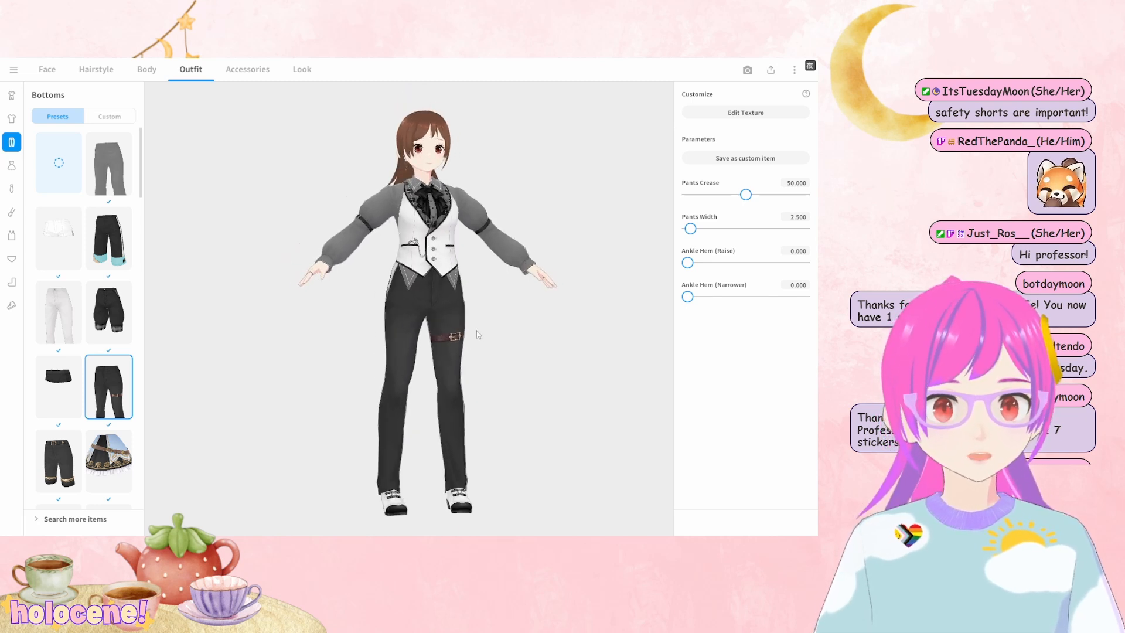
Open the vest top for texture editing and tint the shirt template's base color dusty red #B67F7F
scroll(431, 296, up, 5)
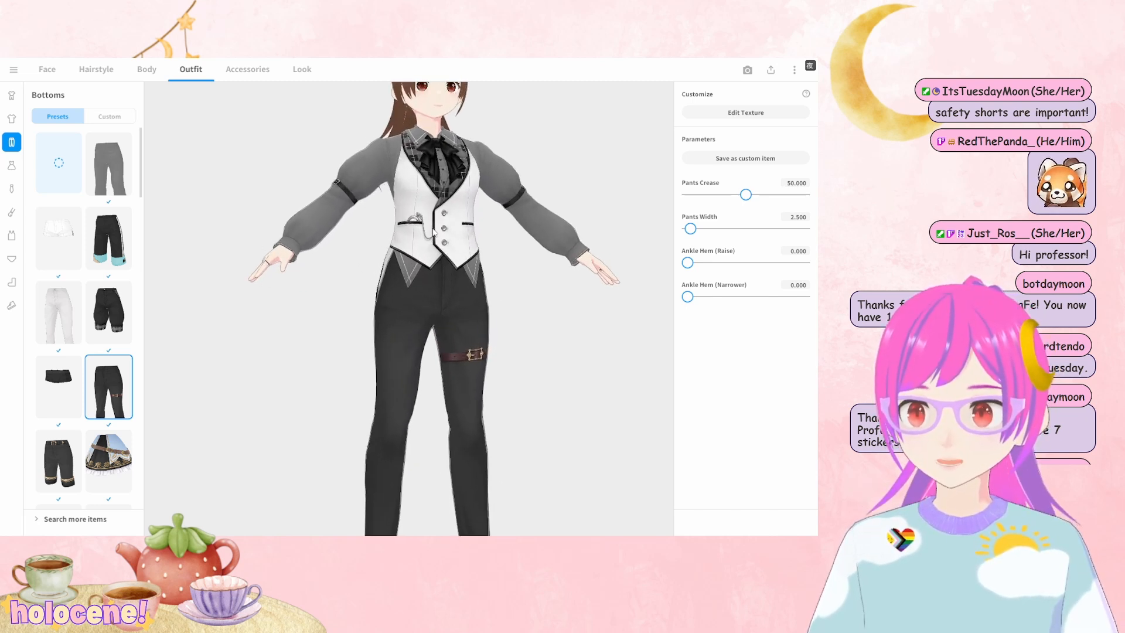
scroll(472, 305, up, 6)
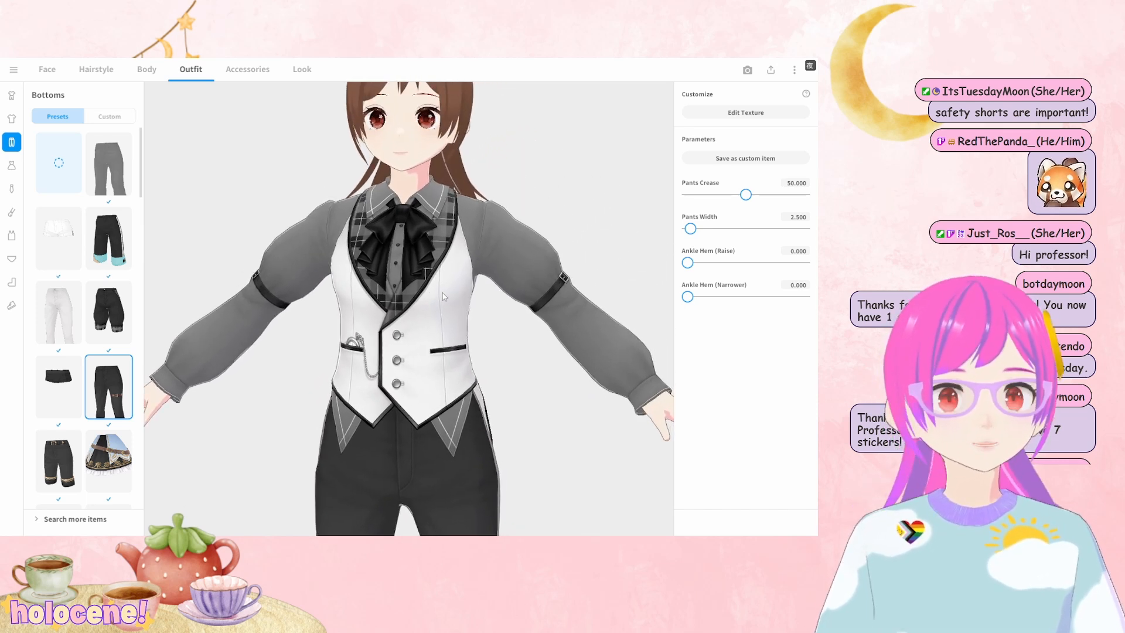
click(11, 120)
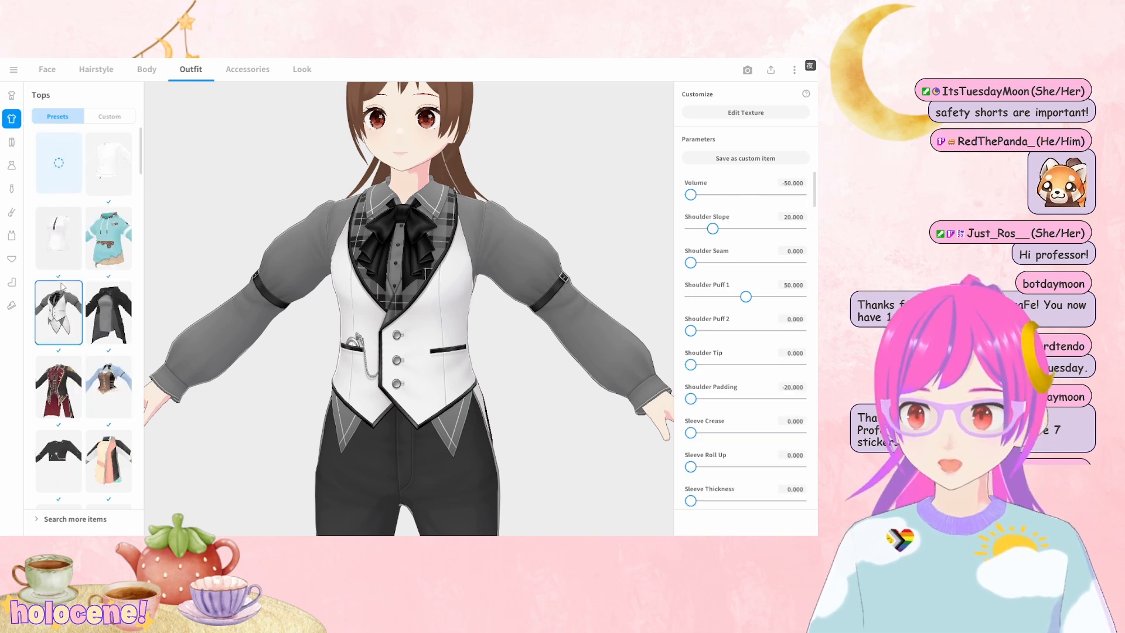
click(742, 116)
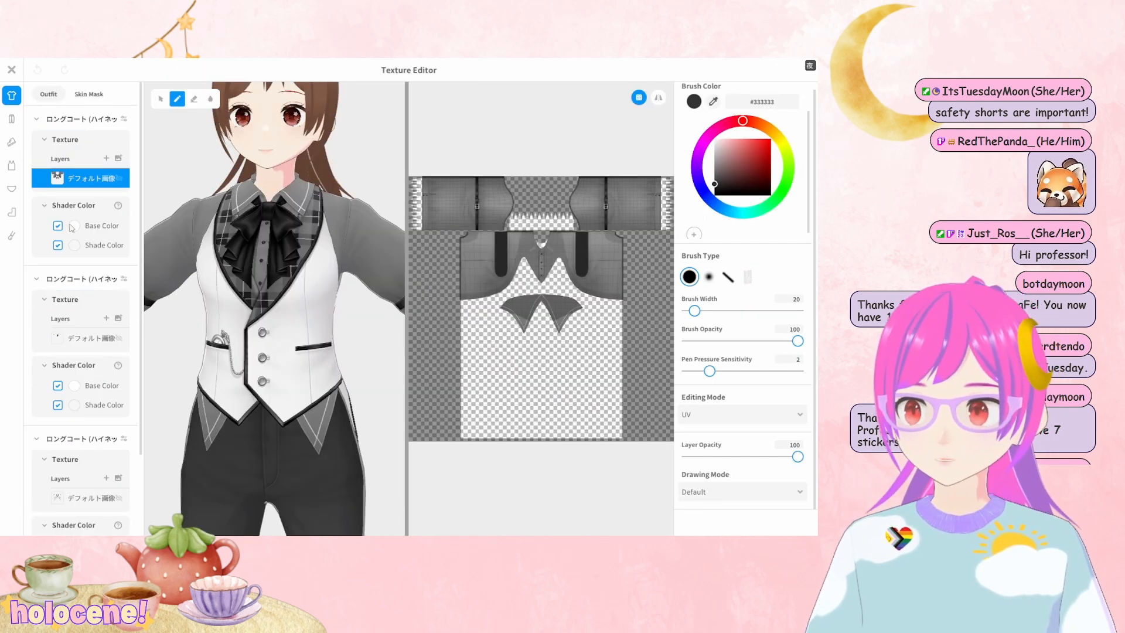
click(74, 226)
click(138, 288)
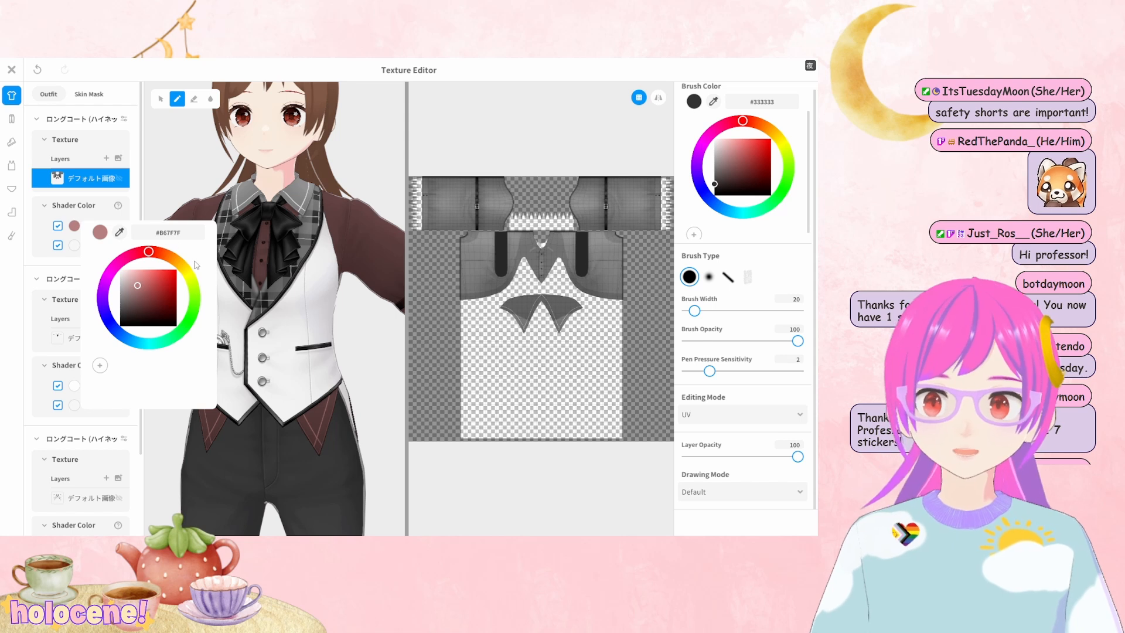
click(283, 266)
right_drag(283, 266, 328, 273)
middle_drag(329, 274, 312, 263)
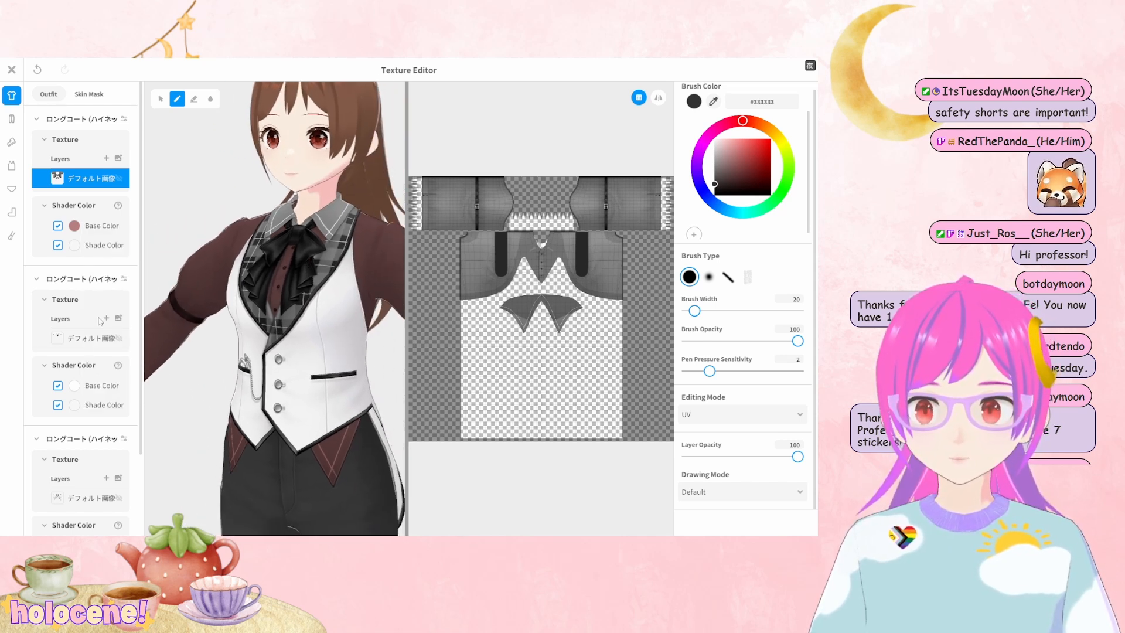
Tint the ruffled bow's template with a dark red base color and check it on the model
click(75, 385)
click(146, 283)
click(310, 348)
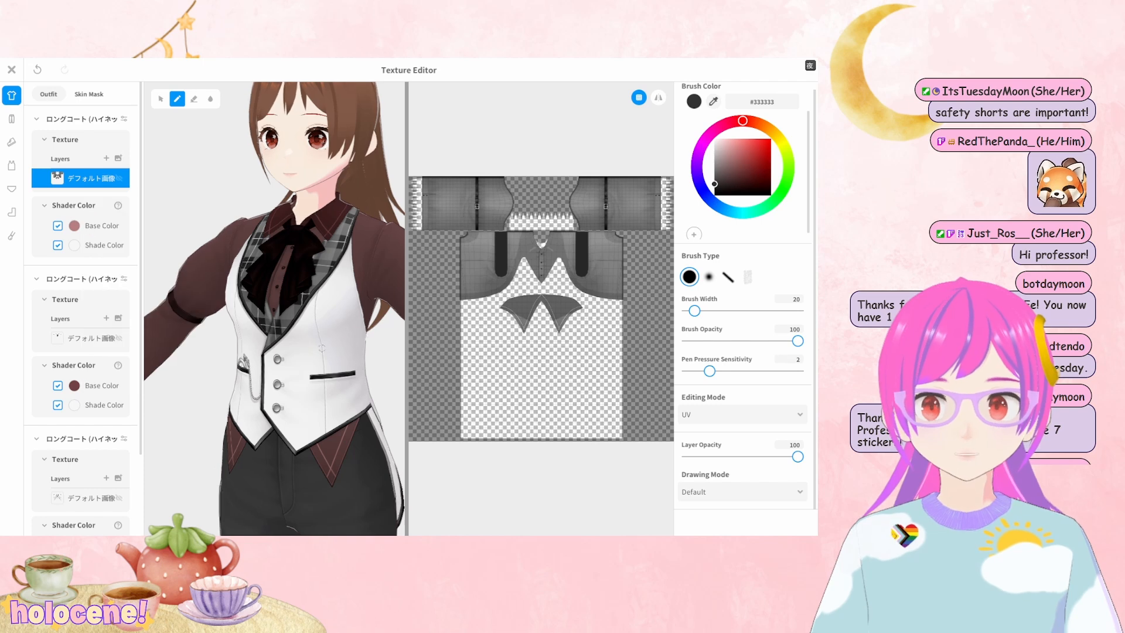
right_drag(310, 349, 276, 299)
scroll(289, 326, up, 2)
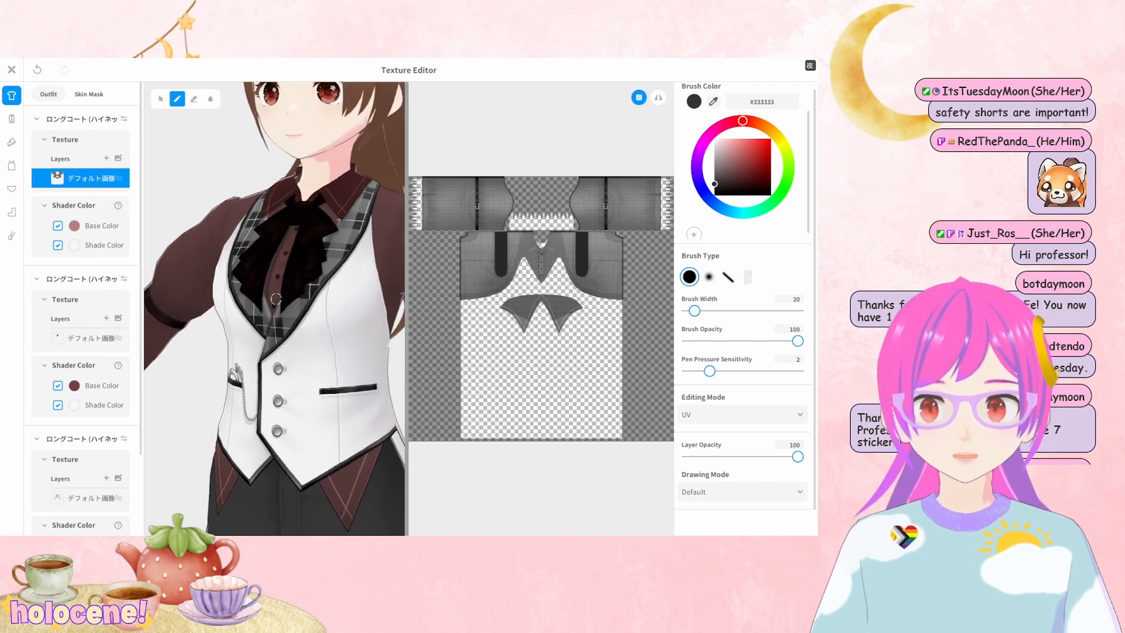
scroll(318, 340, down, 2)
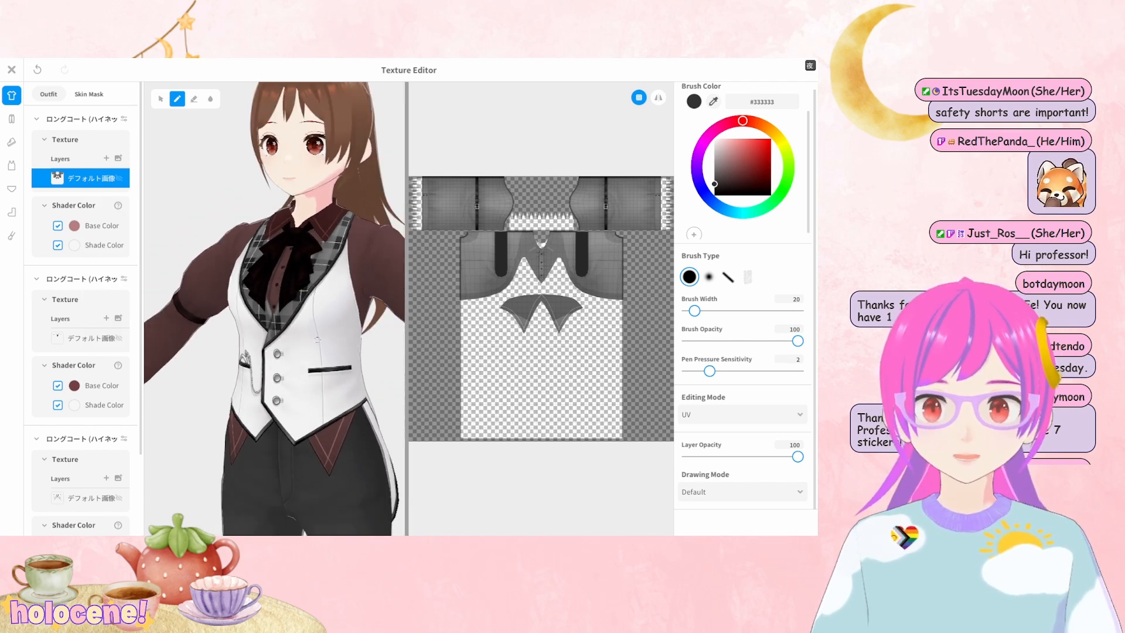
Tint the vest template with a dark red base color and view the recolored top from the side and front
scroll(83, 374, down, 2)
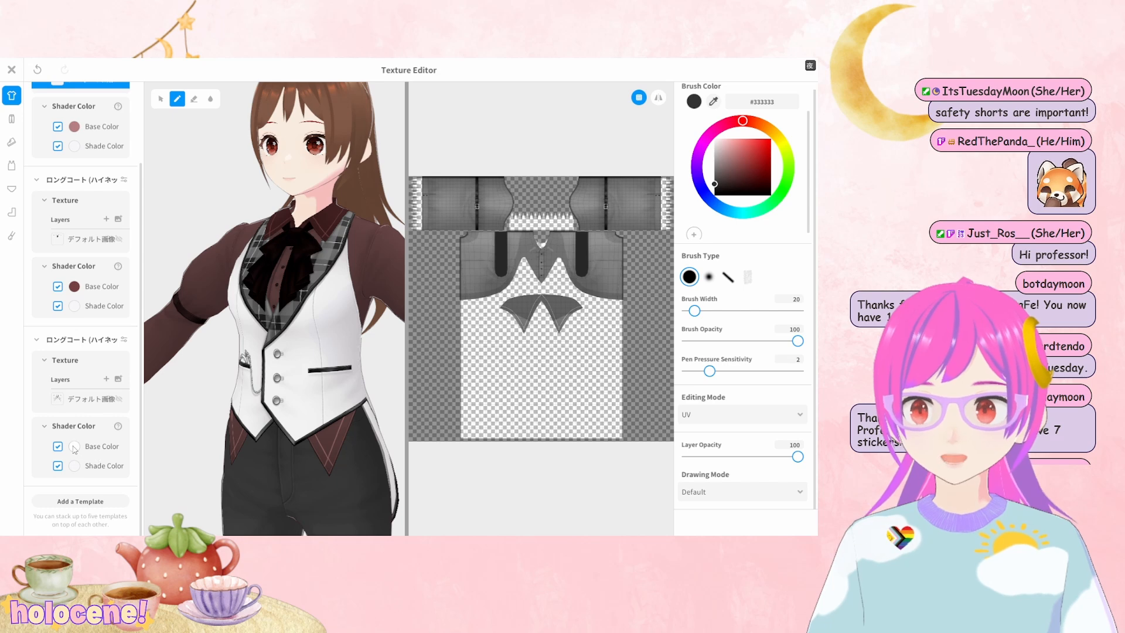
click(74, 446)
click(146, 347)
click(365, 370)
right_drag(370, 369, 386, 366)
middle_drag(342, 328, 302, 386)
right_drag(302, 387, 251, 364)
scroll(287, 358, up, 2)
middle_drag(287, 358, 315, 376)
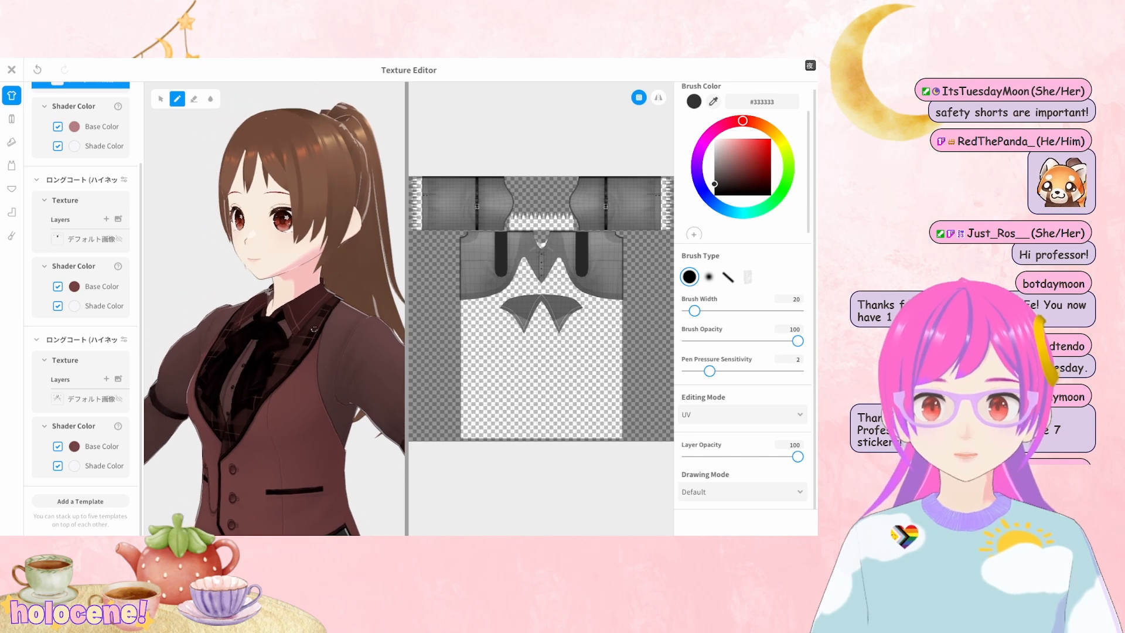
right_drag(315, 377, 320, 328)
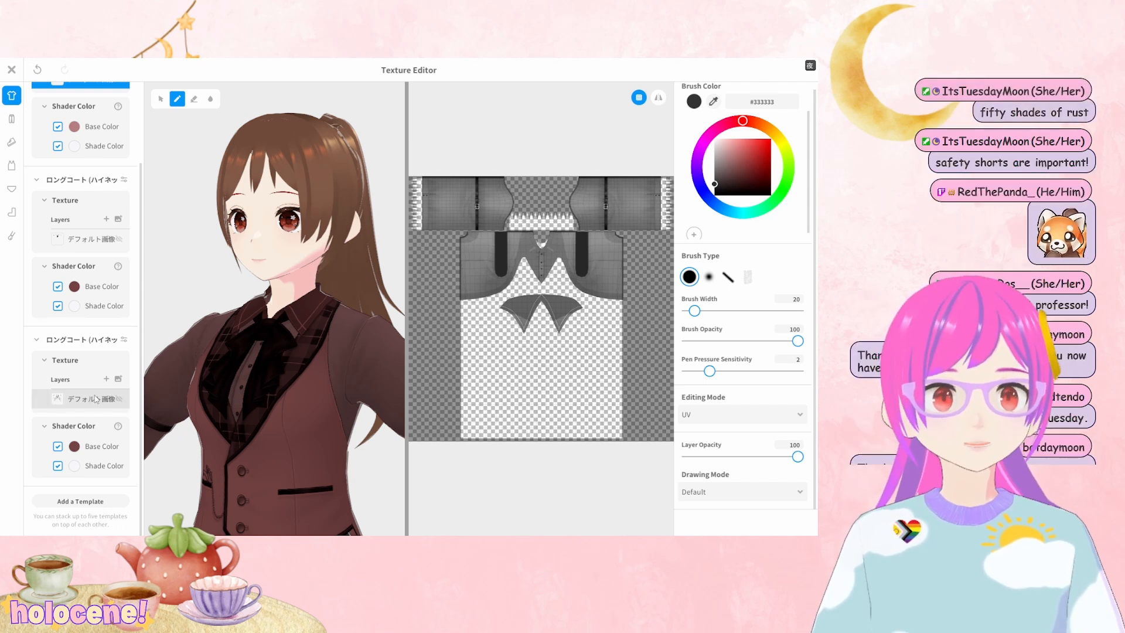
right_drag(305, 414, 269, 436)
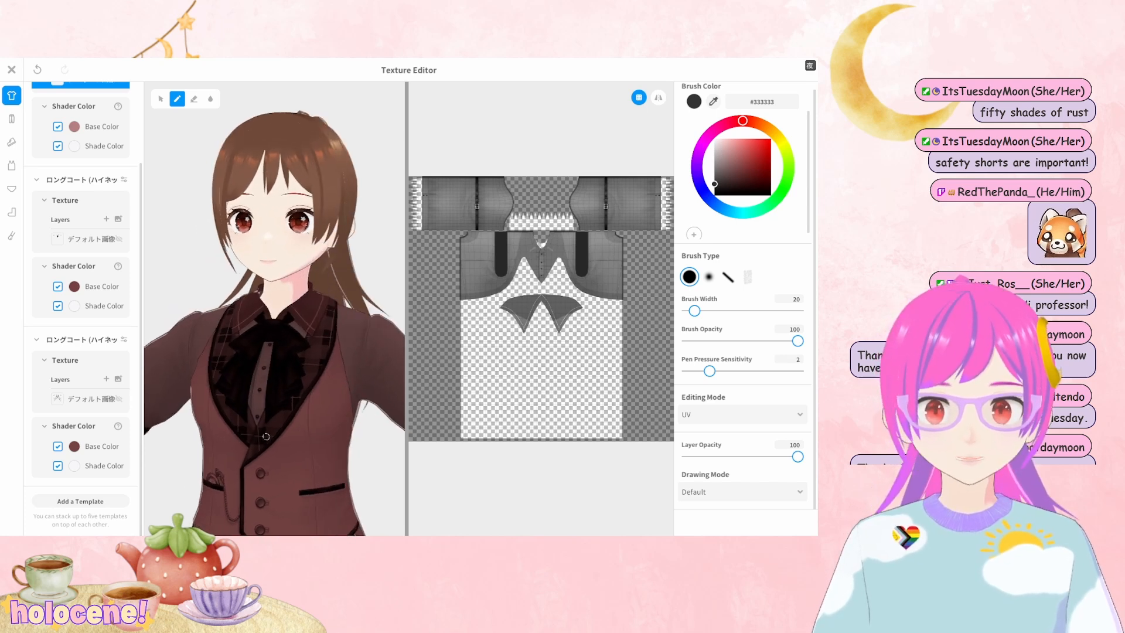
Hide the vest template's default image layer and look at the exposed shirt and waist gap up close
click(92, 398)
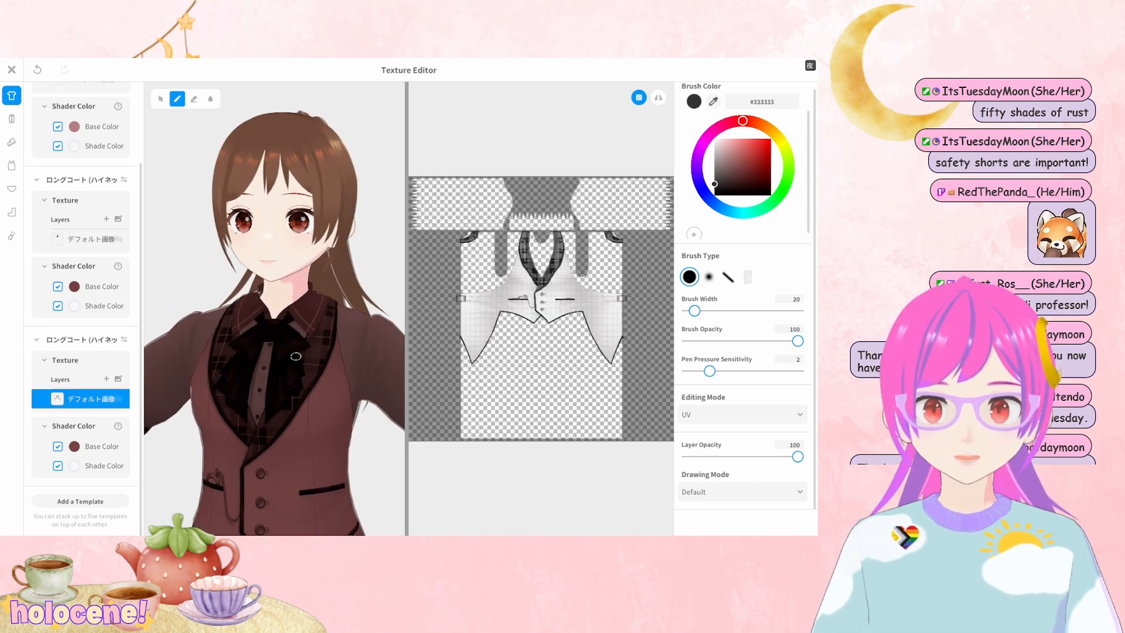
click(120, 400)
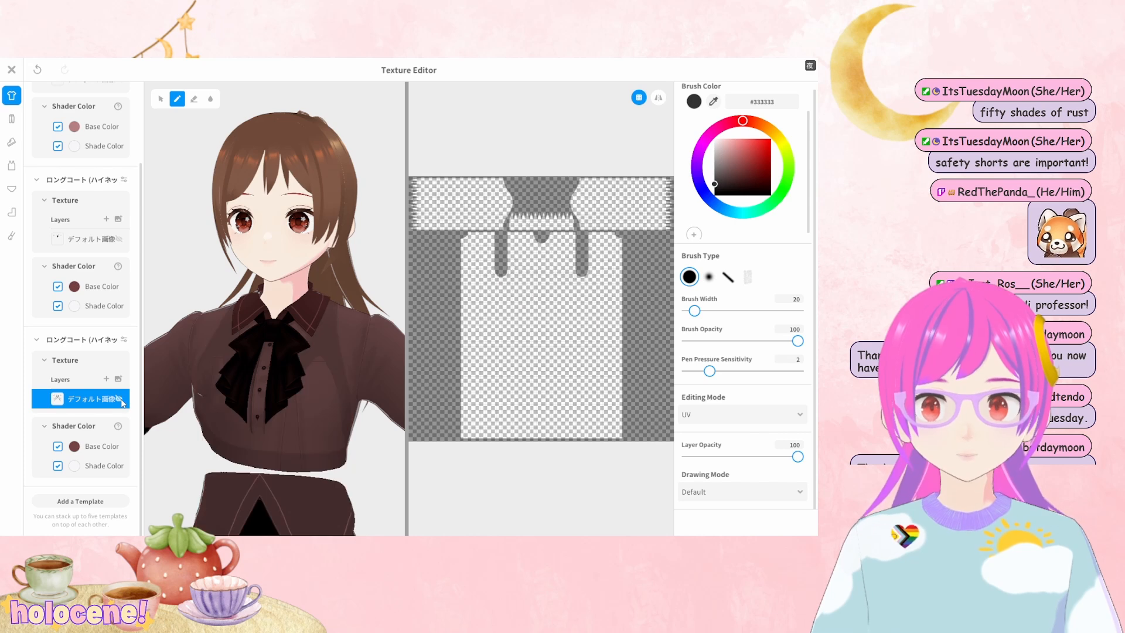
middle_drag(285, 420, 290, 300)
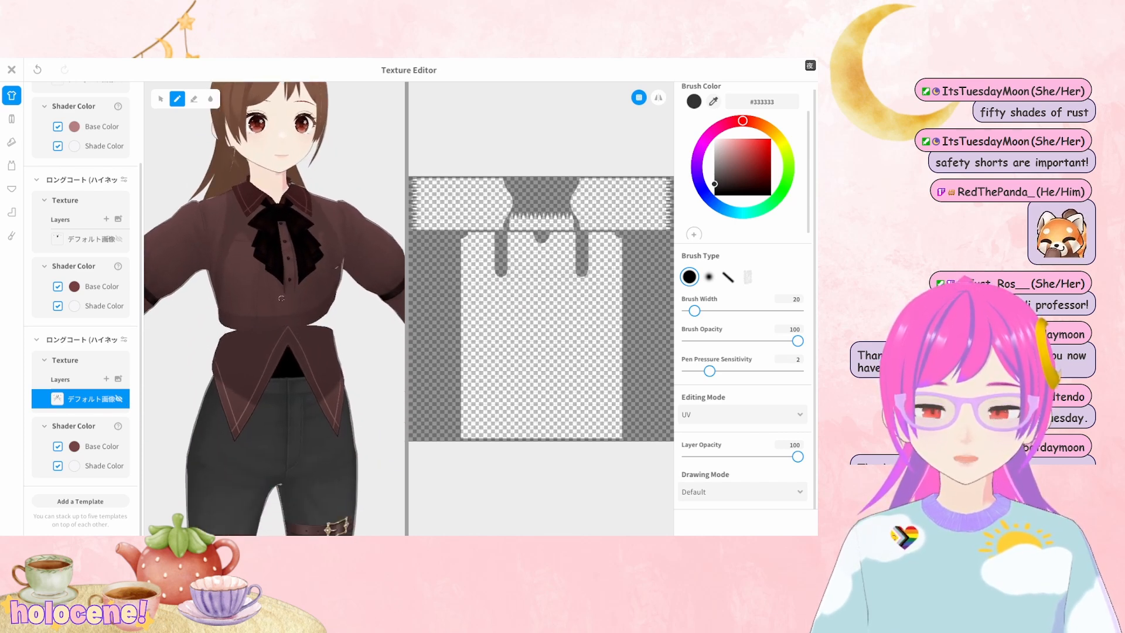
right_drag(290, 300, 295, 328)
scroll(298, 329, up, 5)
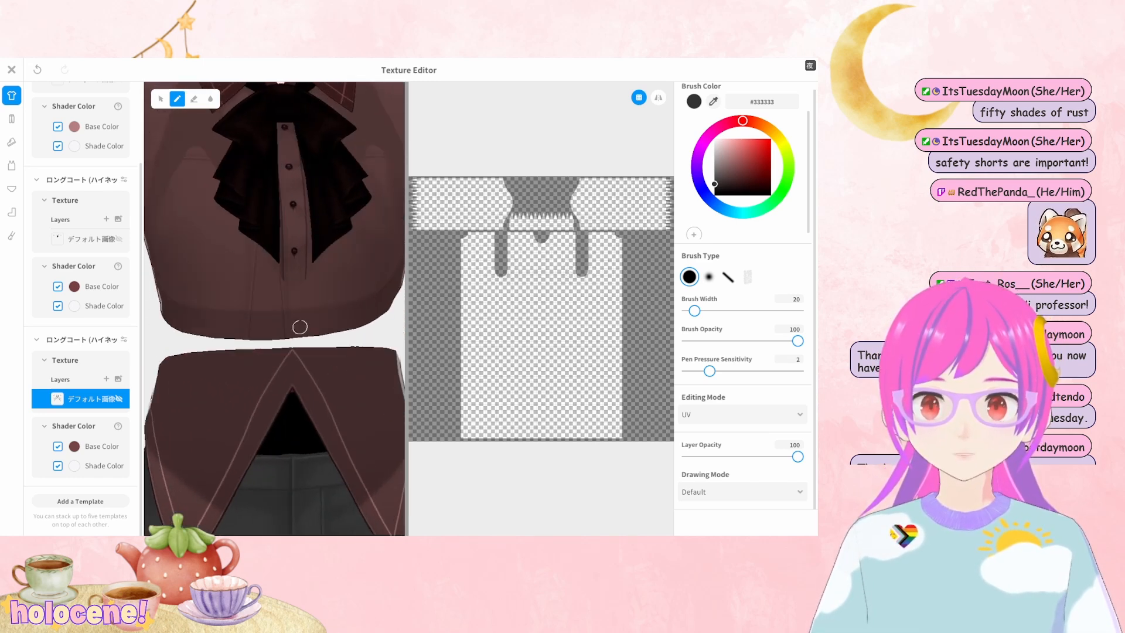
Make the shirt template's default image layer active and examine the waist gap on the model and flat texture
click(91, 241)
scroll(109, 250, up, 2)
scroll(110, 251, up, 1)
click(88, 178)
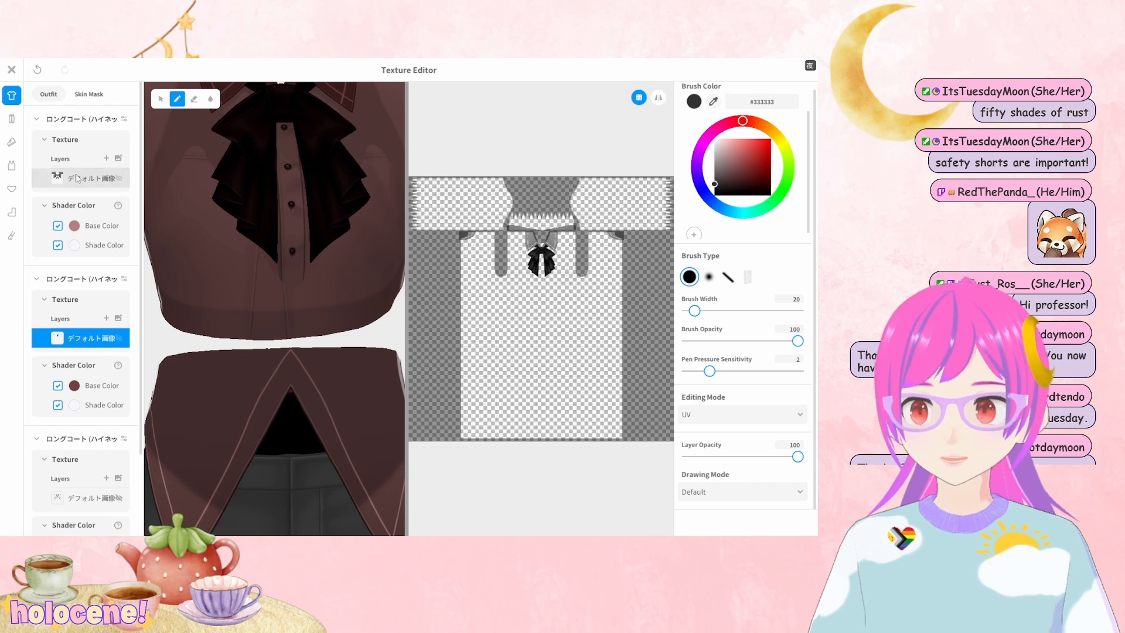
scroll(316, 317, down, 5)
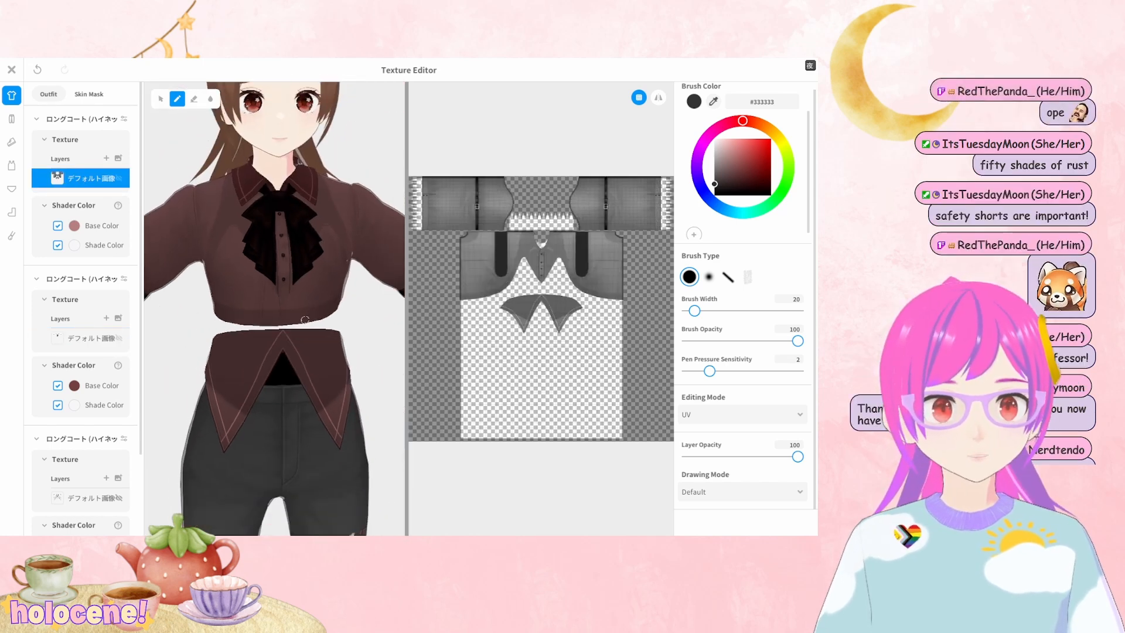
mouse_move(305, 320)
right_down()
mouse_move(246, 318)
mouse_move(319, 322)
right_up()
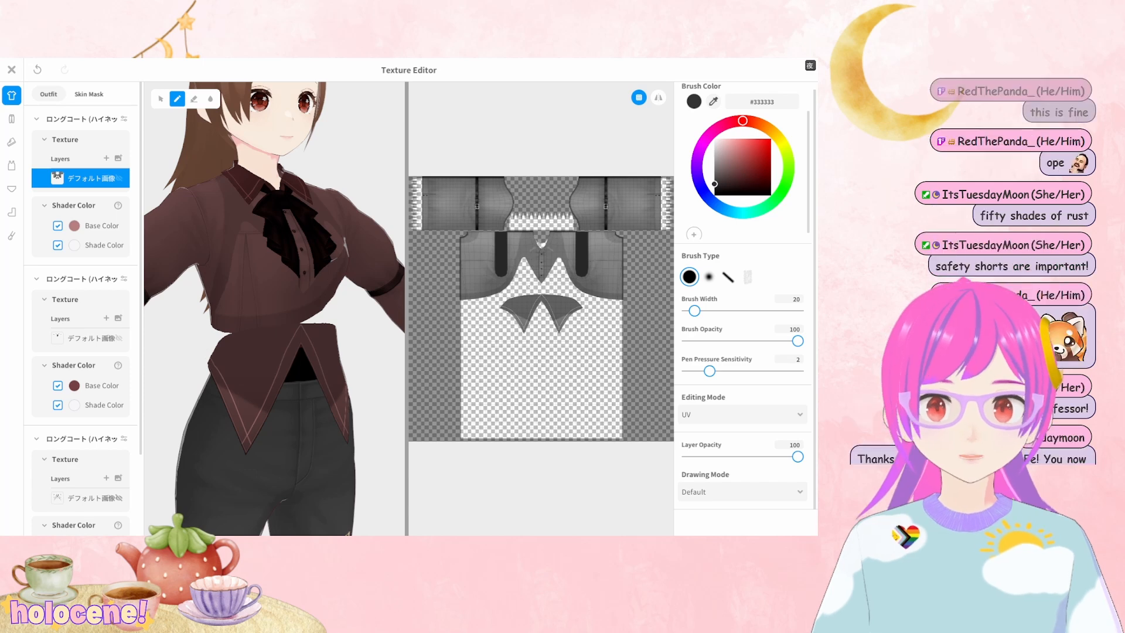
scroll(528, 234, up, 5)
scroll(530, 249, up, 2)
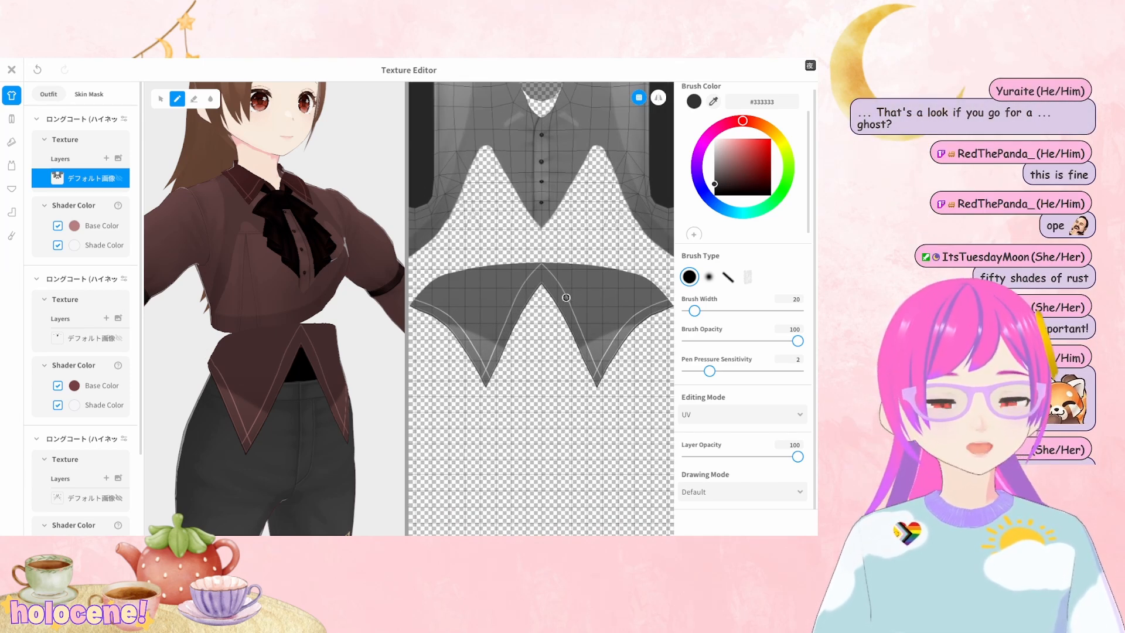
Fill the gap between shirt and pointed hem with sampled gray #717171, using a mirrored 67-wide brush, and check the model
scroll(568, 302, down, 2)
click(714, 103)
click(612, 172)
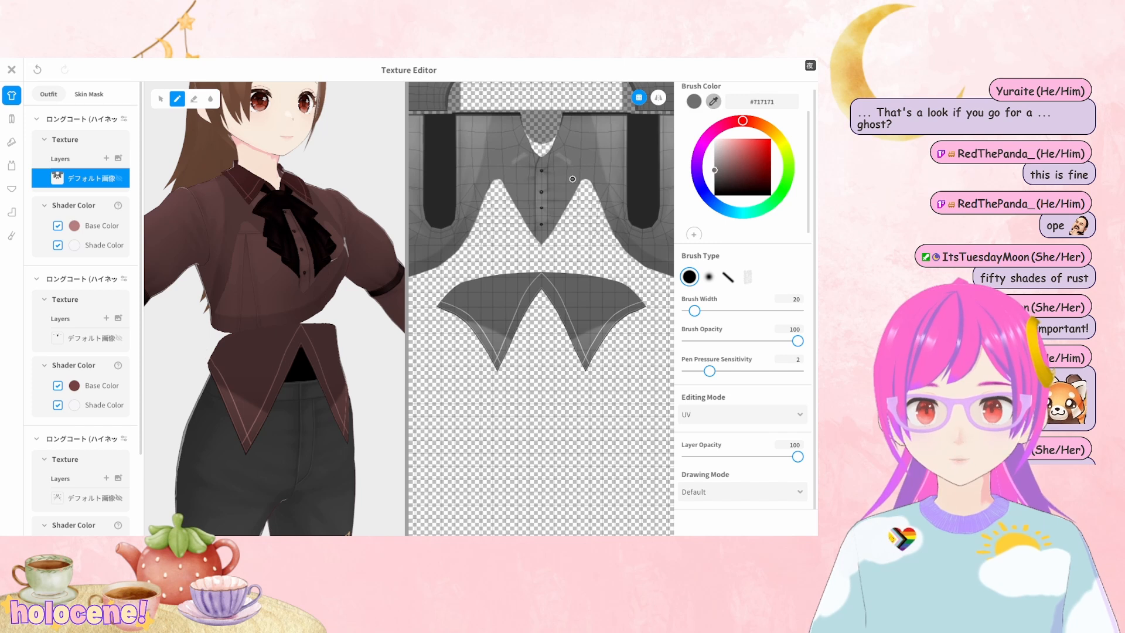
click(711, 310)
click(658, 97)
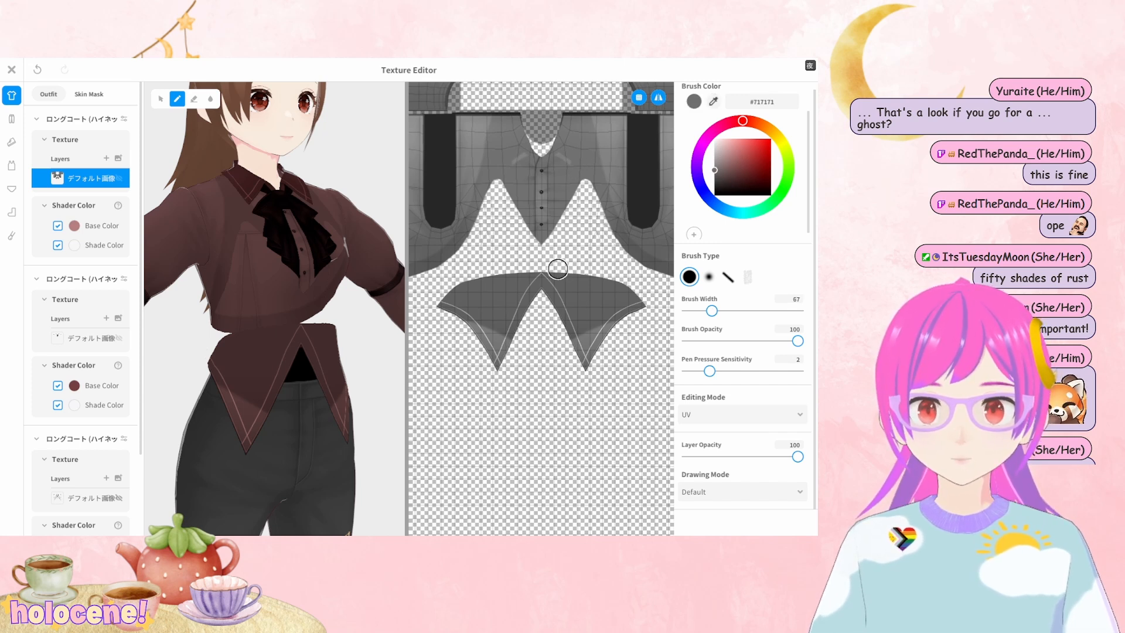
mouse_move(561, 269)
mouse_down()
mouse_move(592, 194)
mouse_move(583, 176)
mouse_move(627, 279)
mouse_move(548, 244)
mouse_move(544, 258)
mouse_up()
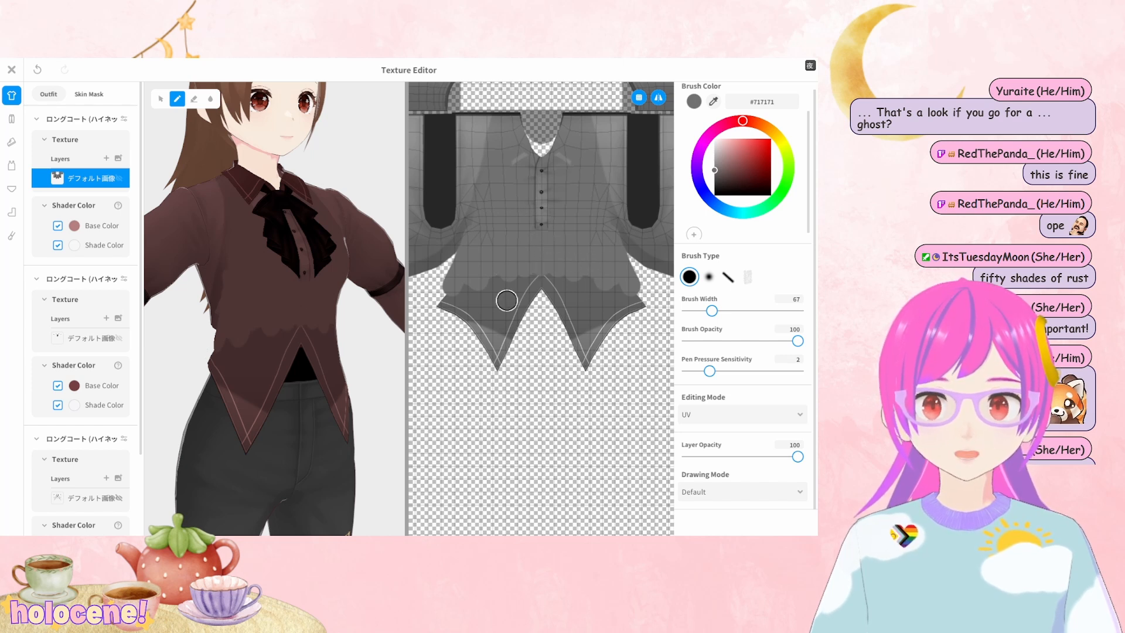
right_drag(316, 355, 296, 359)
scroll(327, 388, up, 5)
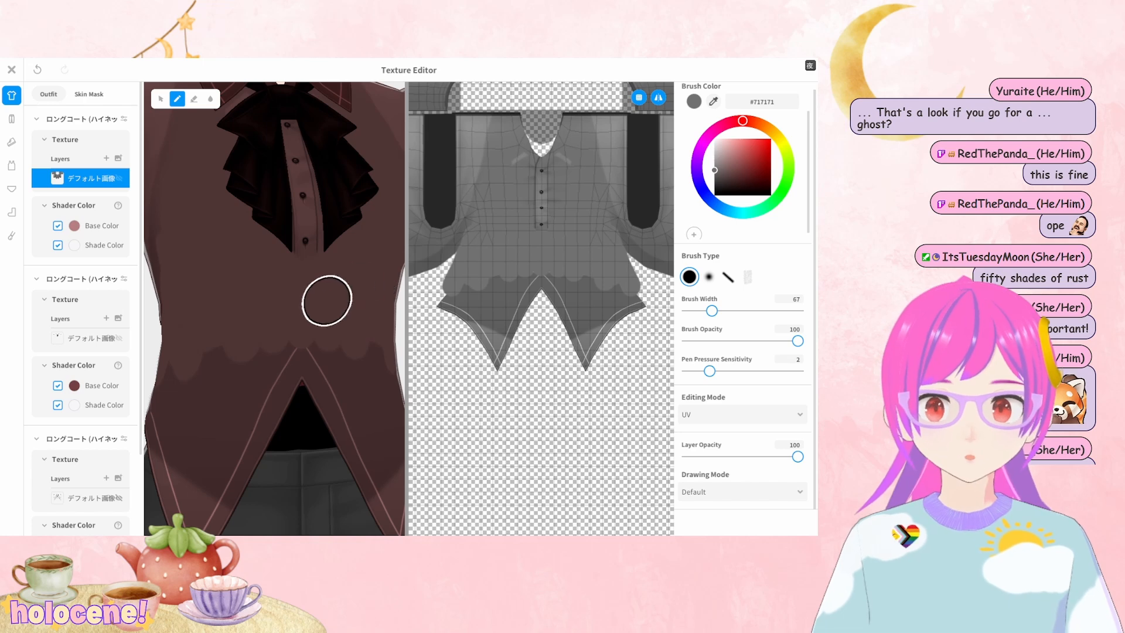
scroll(261, 347, down, 3)
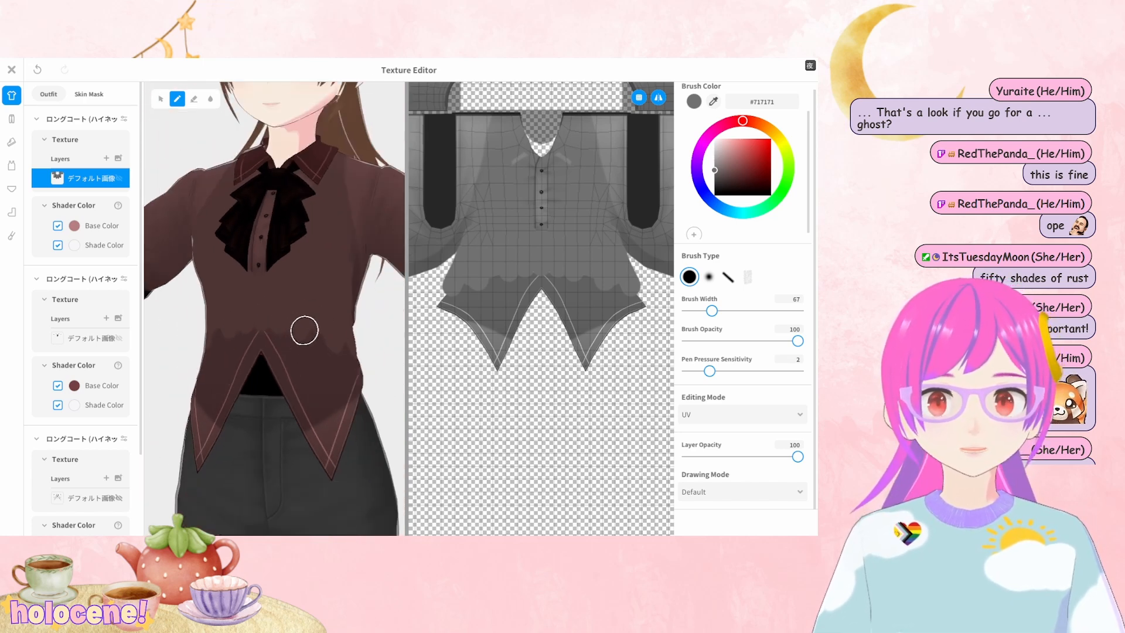
scroll(314, 339, down, 3)
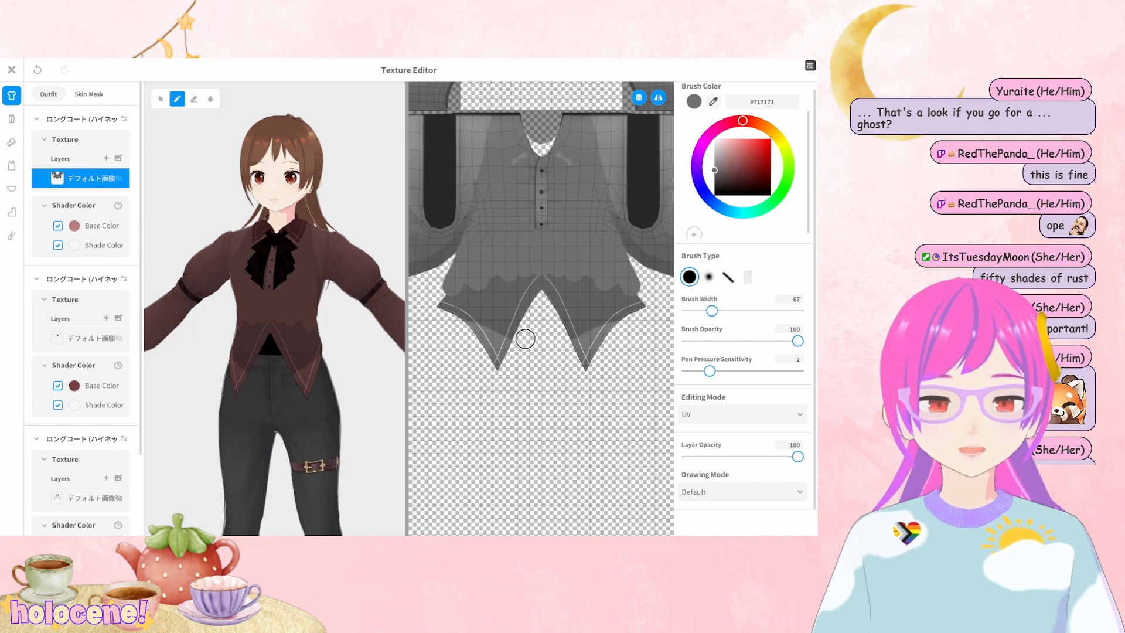
Widen the brush to 254, try a stroke over the uneven waist seam on the flat texture, and undo it
scroll(507, 244, up, 3)
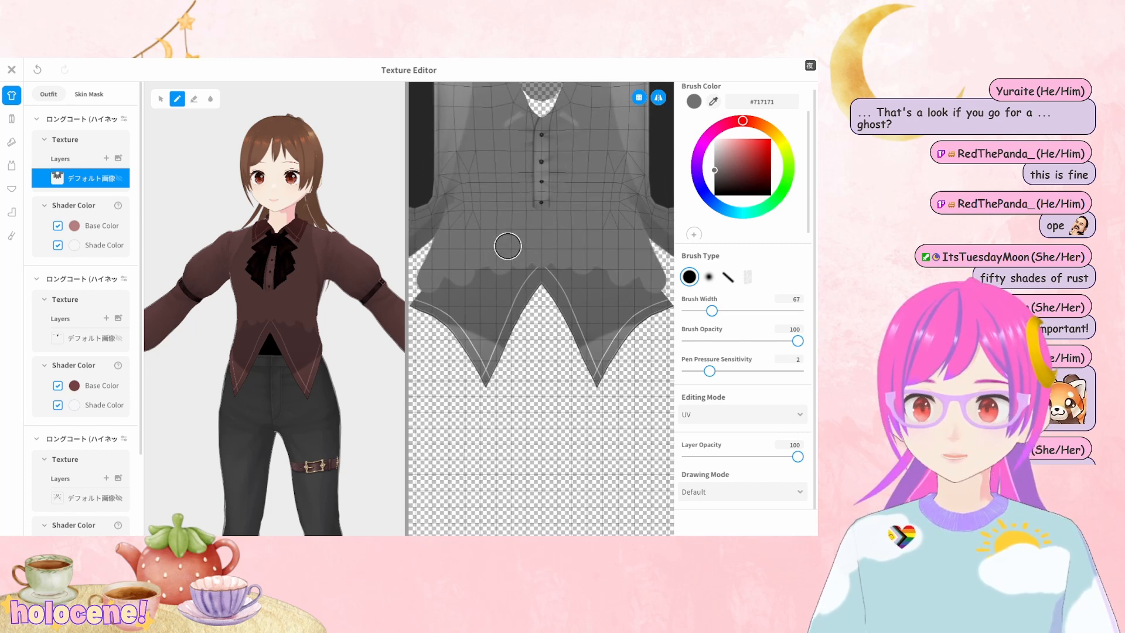
scroll(435, 253, up, 2)
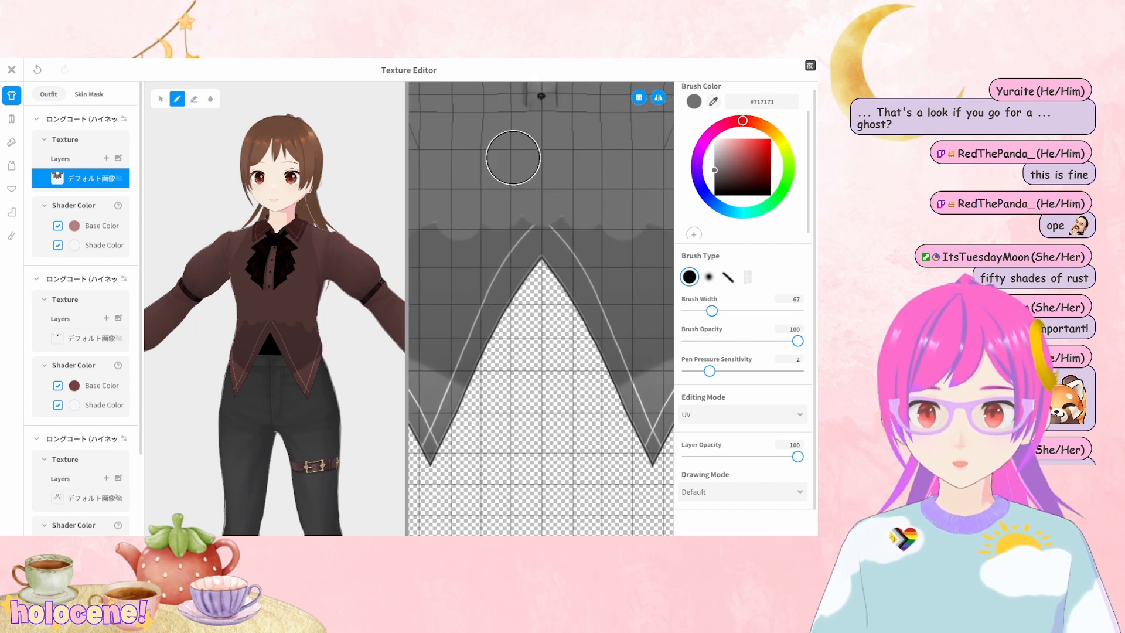
middle_drag(474, 203, 557, 255)
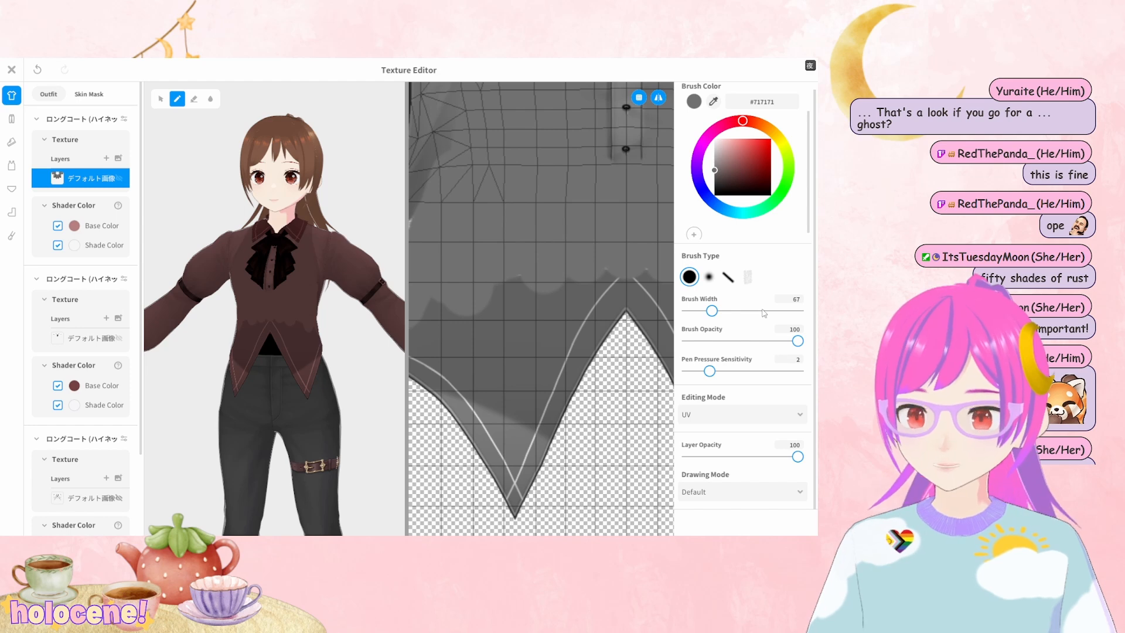
click(781, 311)
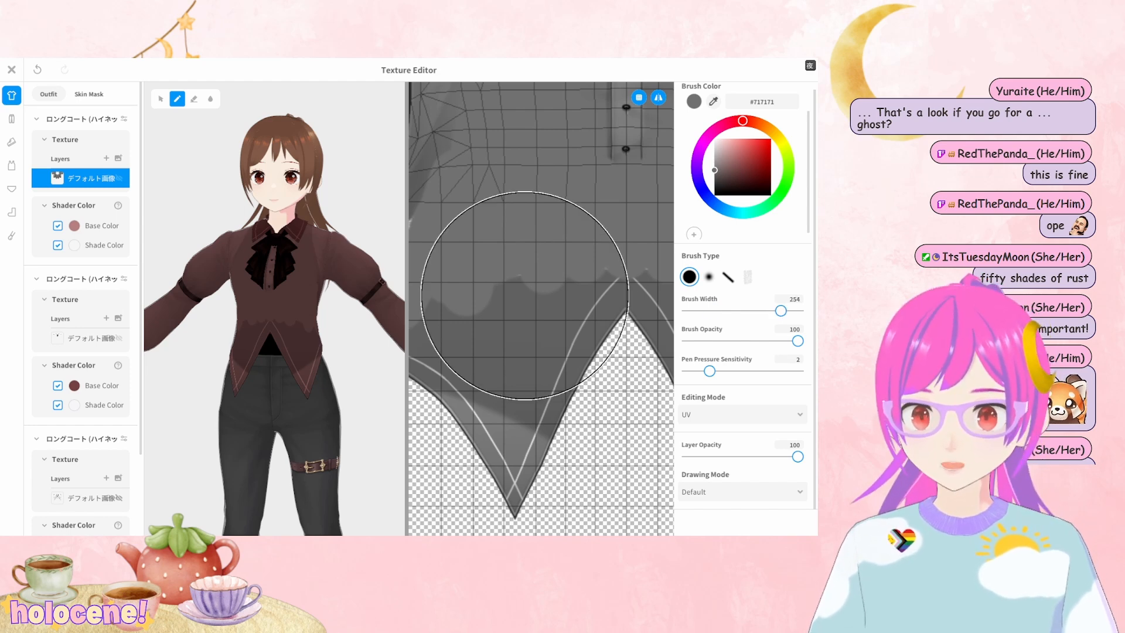
scroll(523, 295, down, 2)
scroll(522, 295, up, 3)
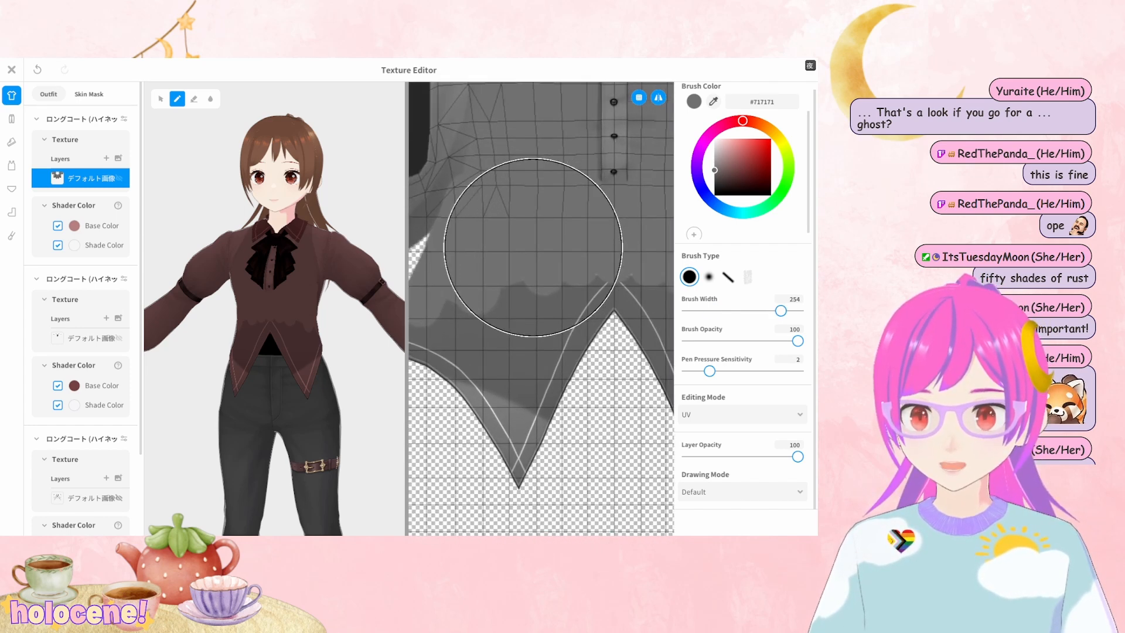
mouse_move(494, 267)
mouse_down()
mouse_move(469, 238)
mouse_move(490, 220)
mouse_move(519, 279)
mouse_up()
key(ctrl+z)
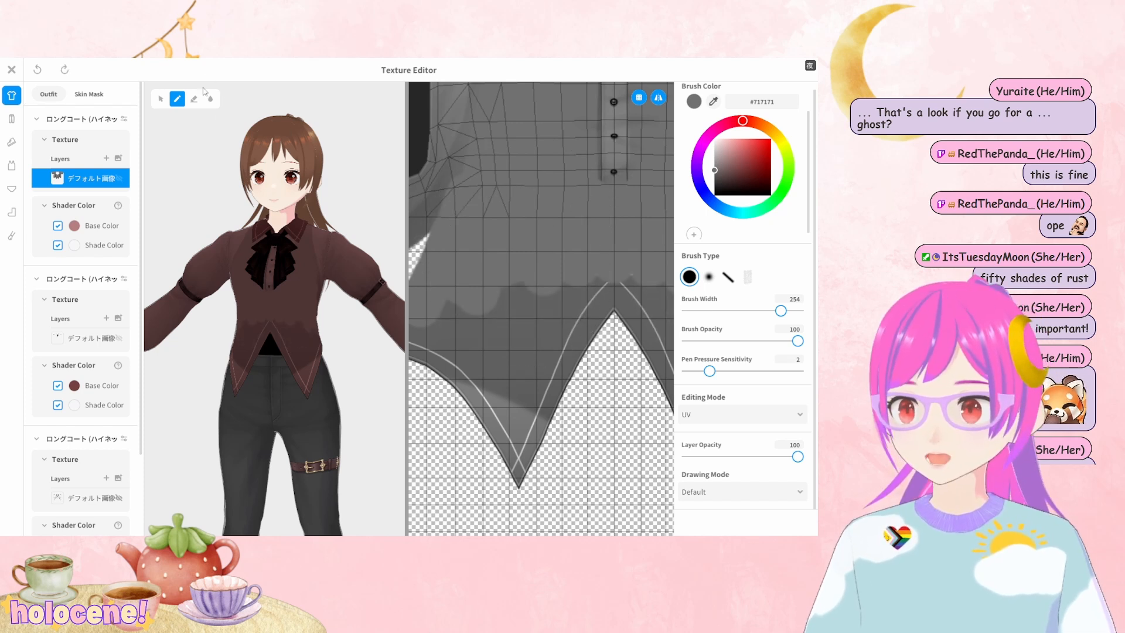
Blur the uneven seam between the painted waist area and the pointed hem on the flat texture
click(211, 99)
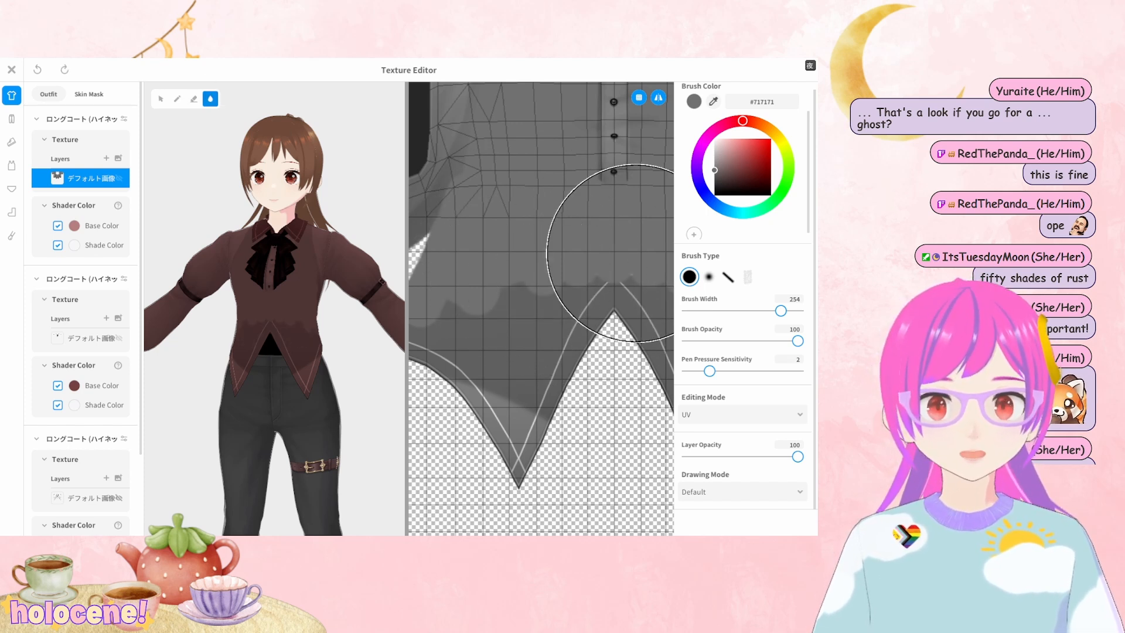
click(533, 220)
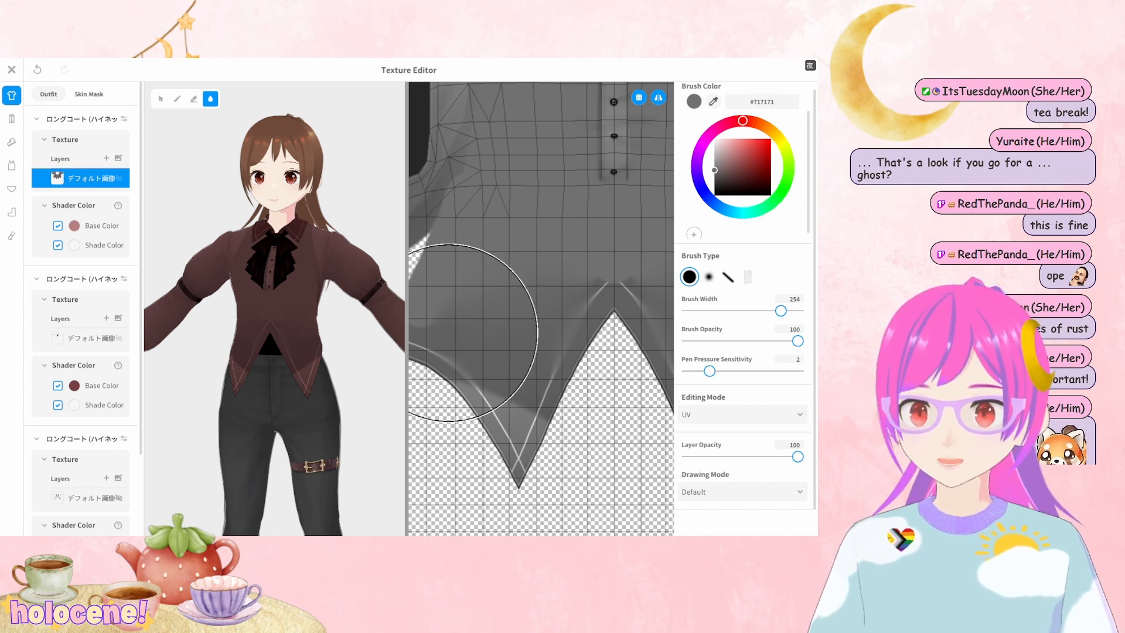
Undo the last blur and blur the uneven waist seam on the flat texture again with a 54-wide brush
key(ctrl+z)
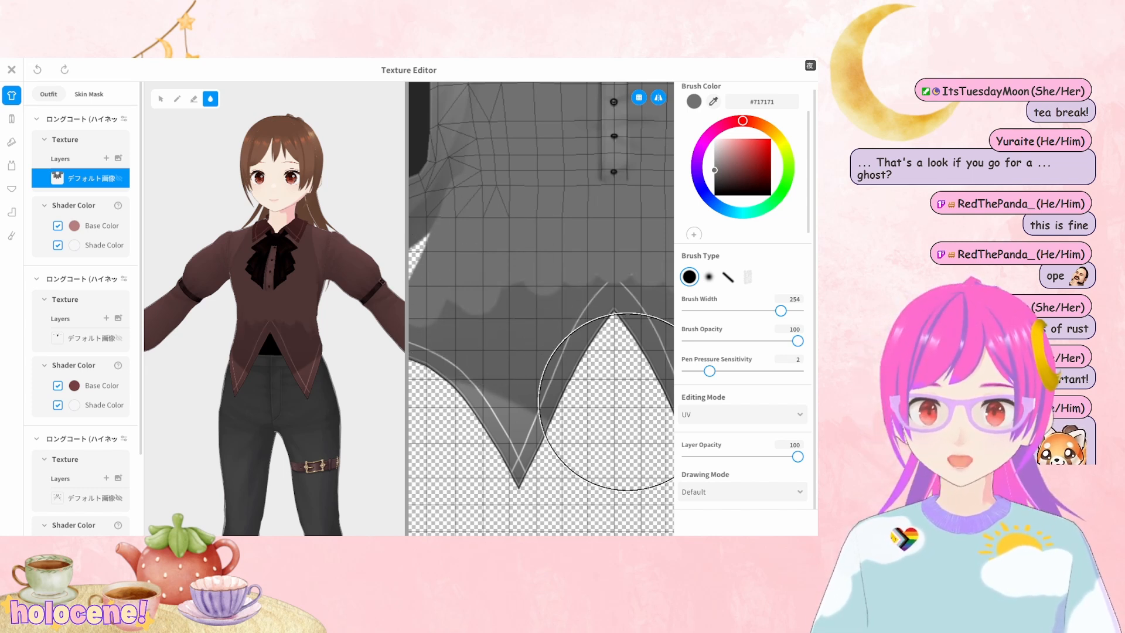
click(707, 310)
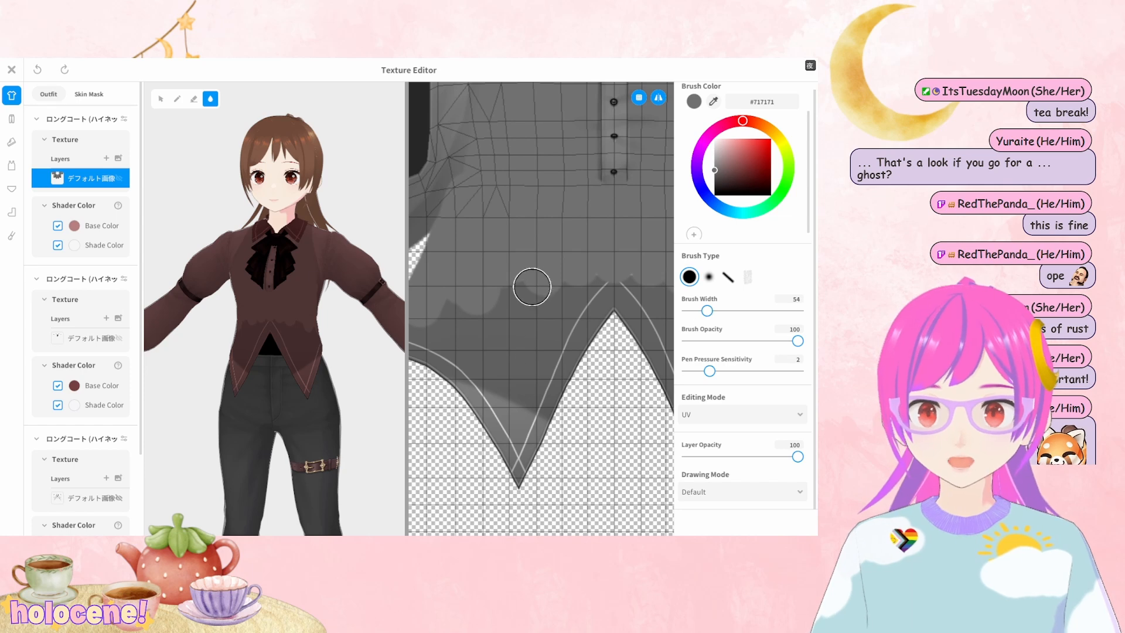
scroll(534, 288, up, 3)
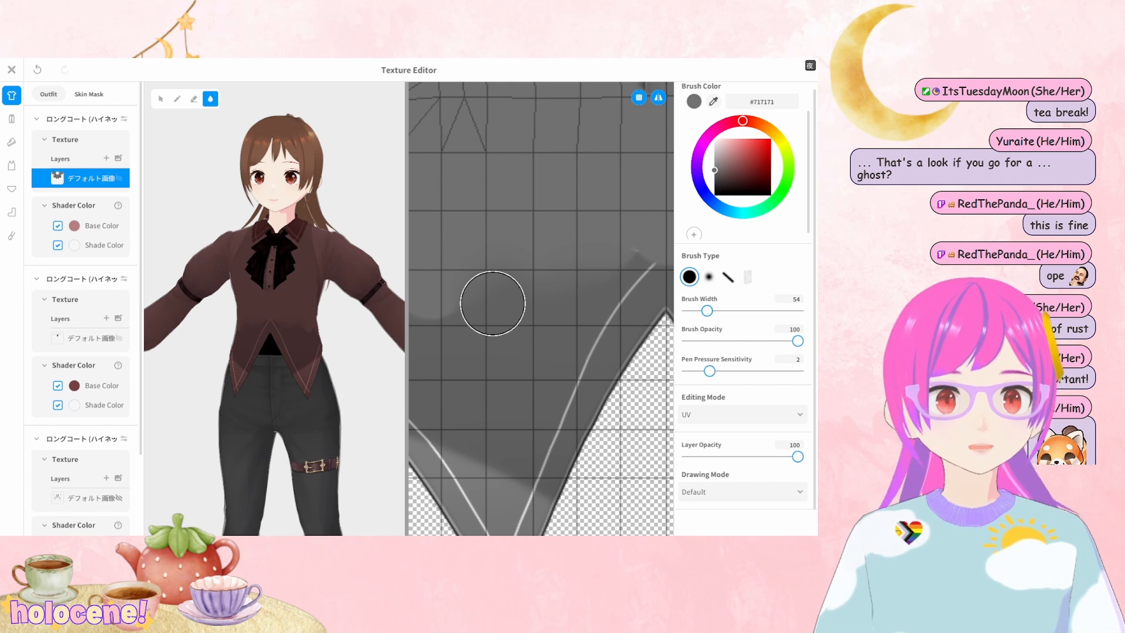
scroll(492, 303, down, 5)
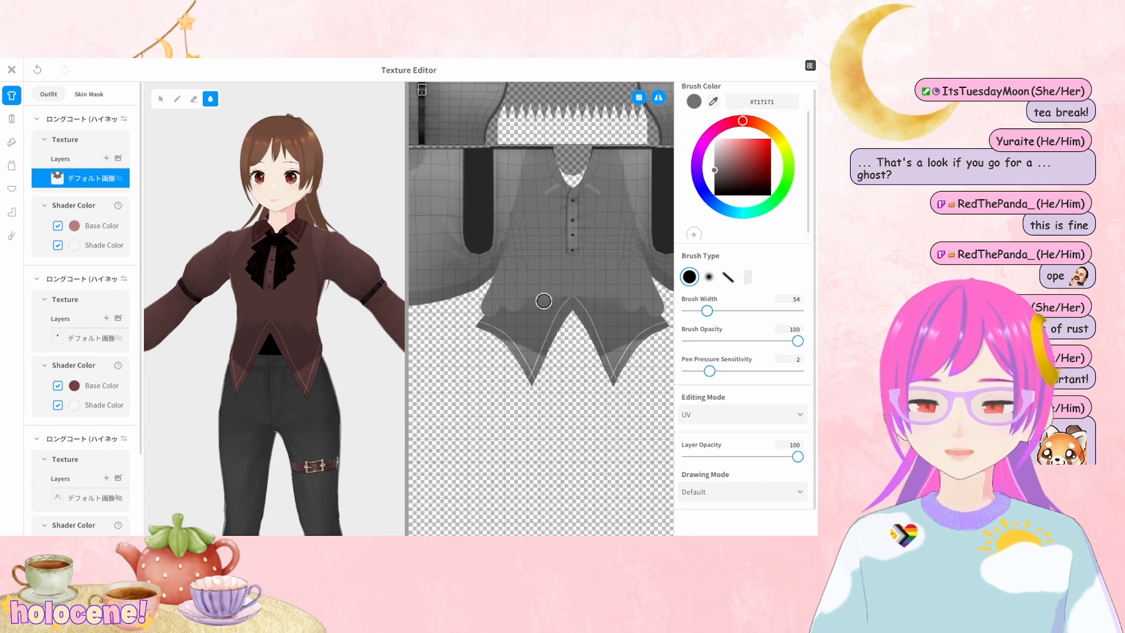
scroll(557, 275, up, 3)
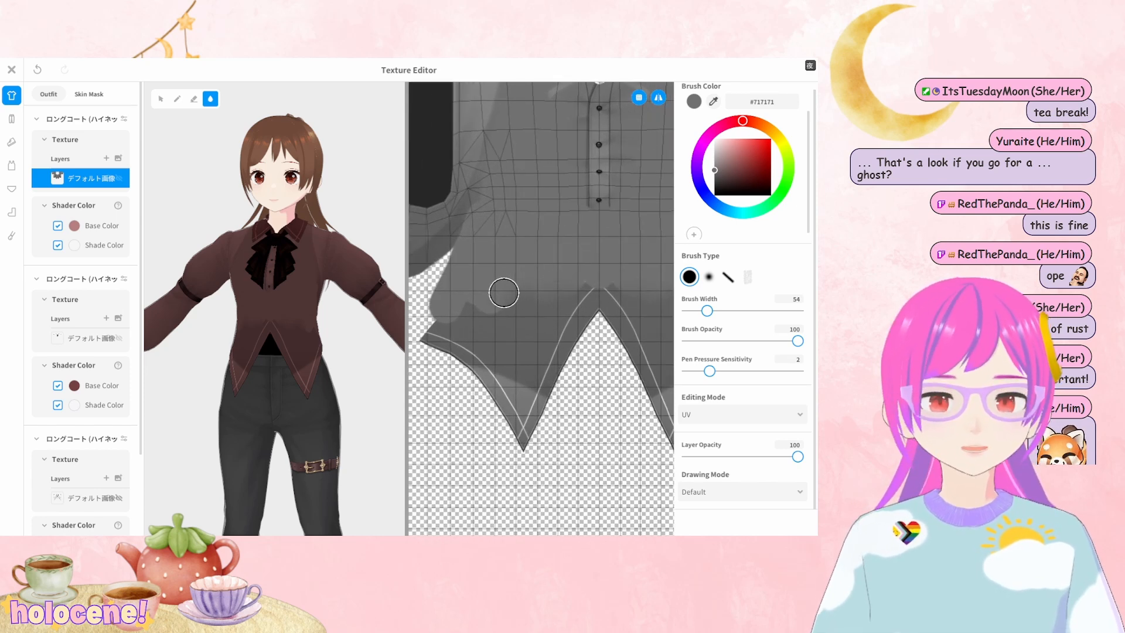
Examine the blended waist seam and pointed hem on the model up close and from several angles
scroll(309, 328, up, 5)
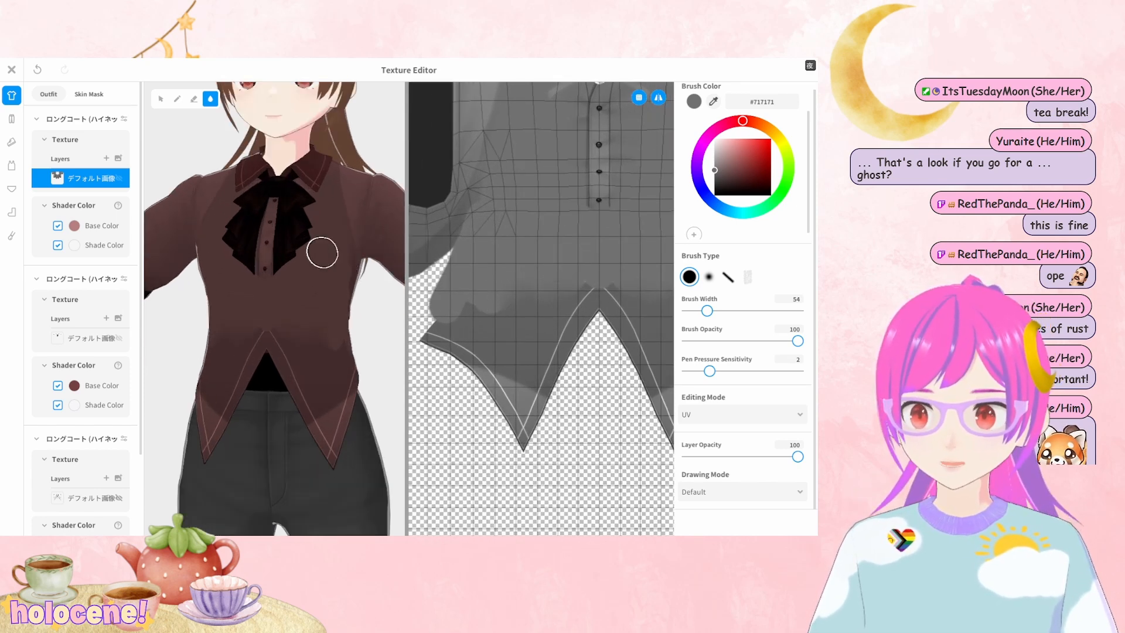
scroll(375, 290, up, 4)
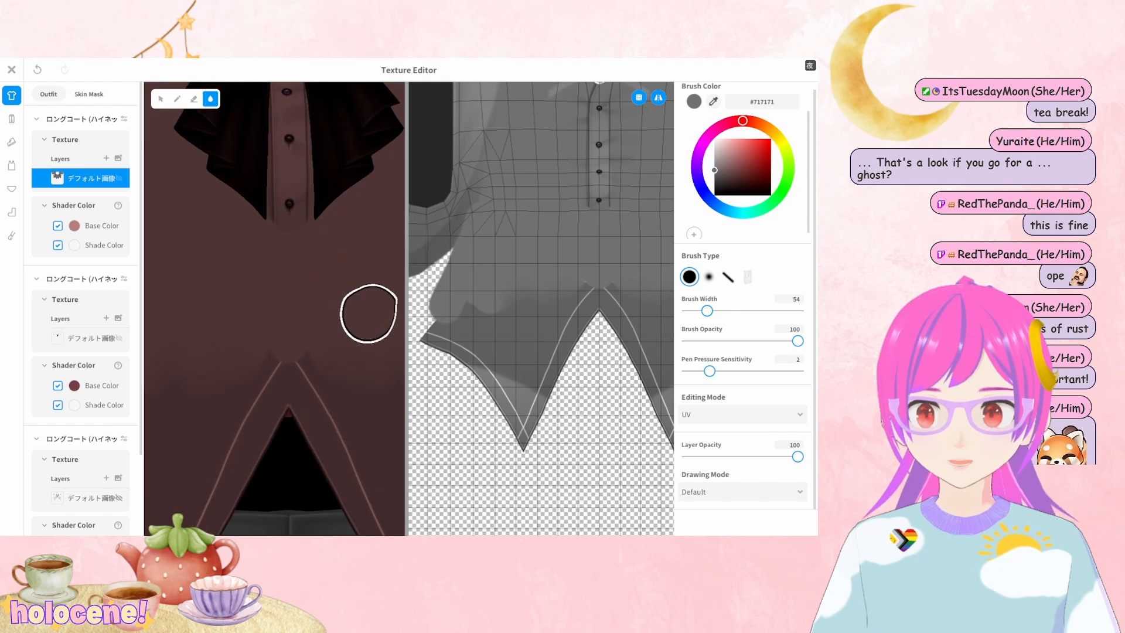
scroll(348, 231, down, 6)
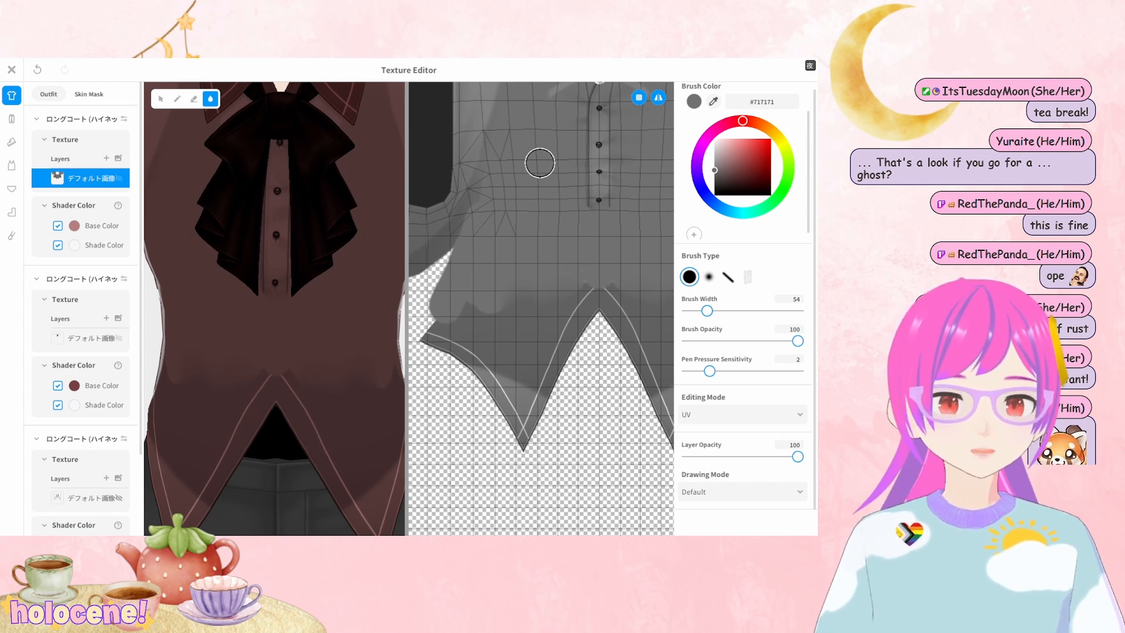
scroll(280, 326, down, 1)
scroll(284, 313, down, 1)
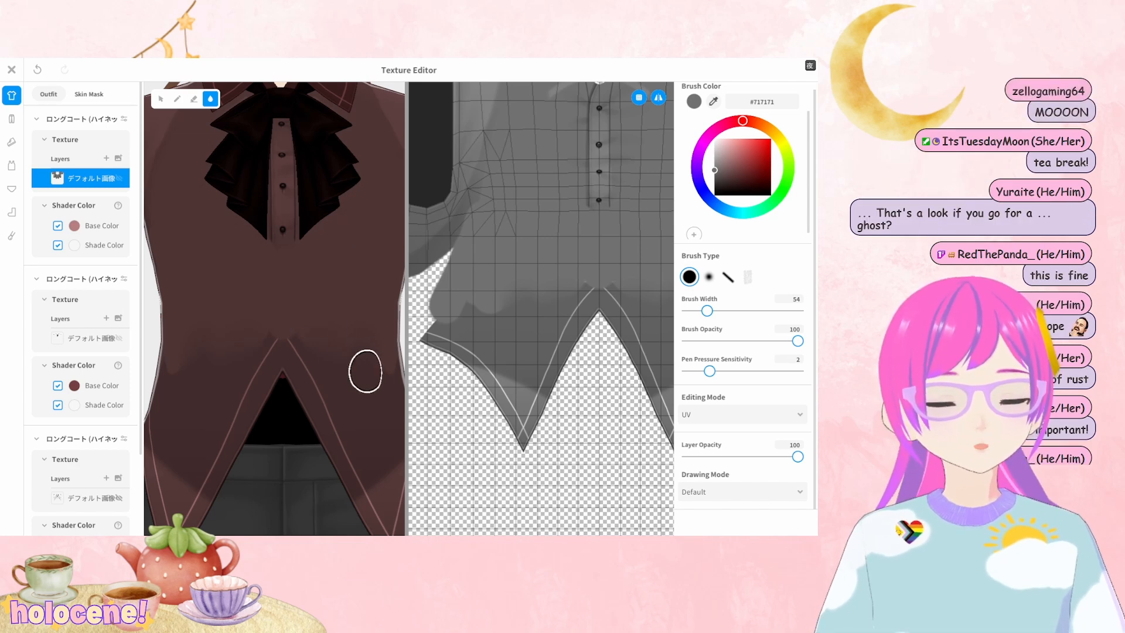
mouse_move(364, 369)
right_down()
mouse_move(349, 346)
mouse_move(293, 362)
right_up()
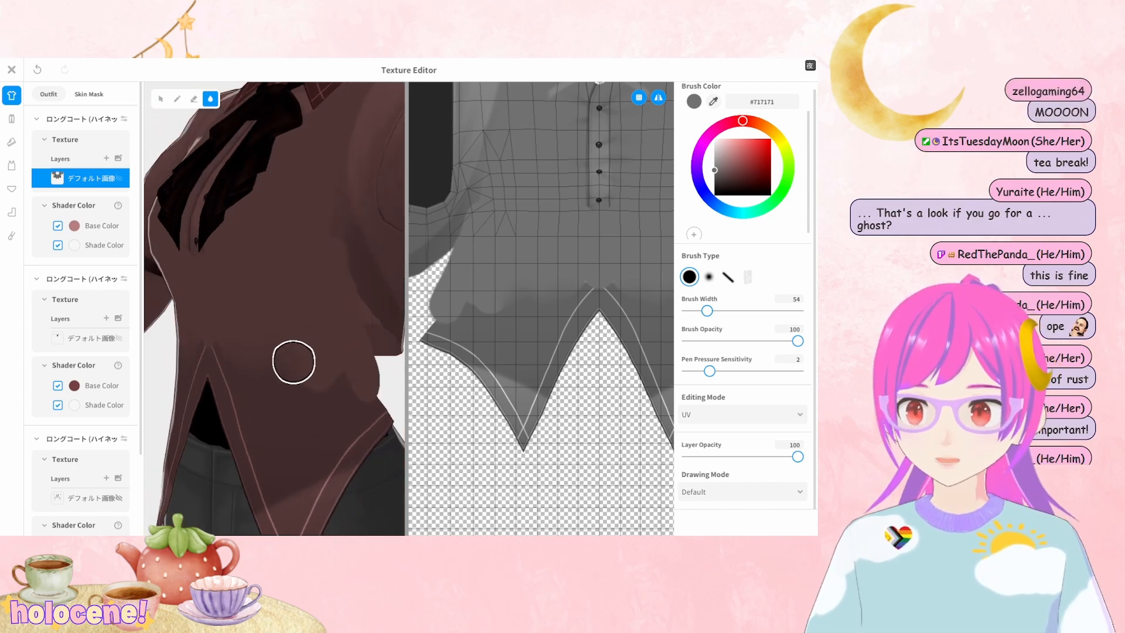
scroll(372, 331, down, 4)
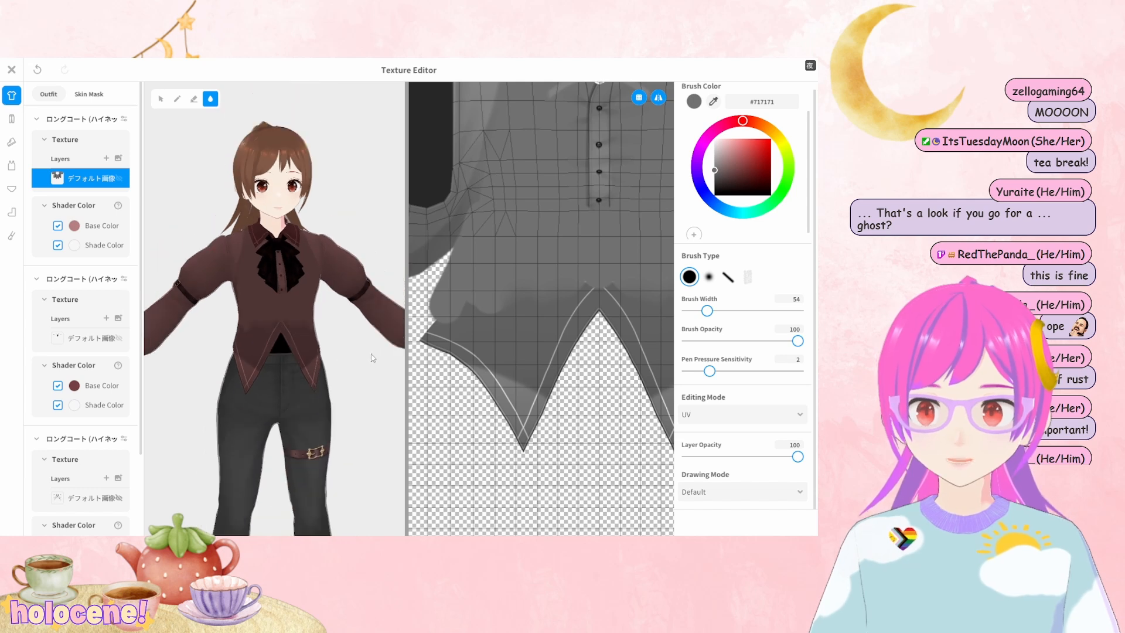
right_drag(373, 358, 358, 357)
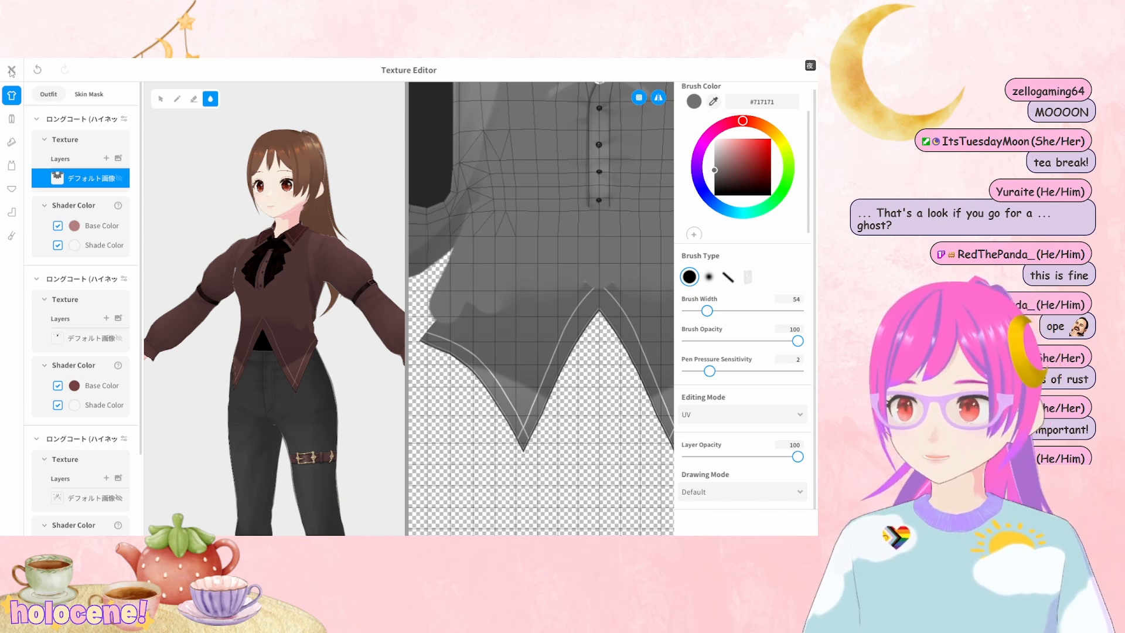
right_drag(199, 281, 215, 288)
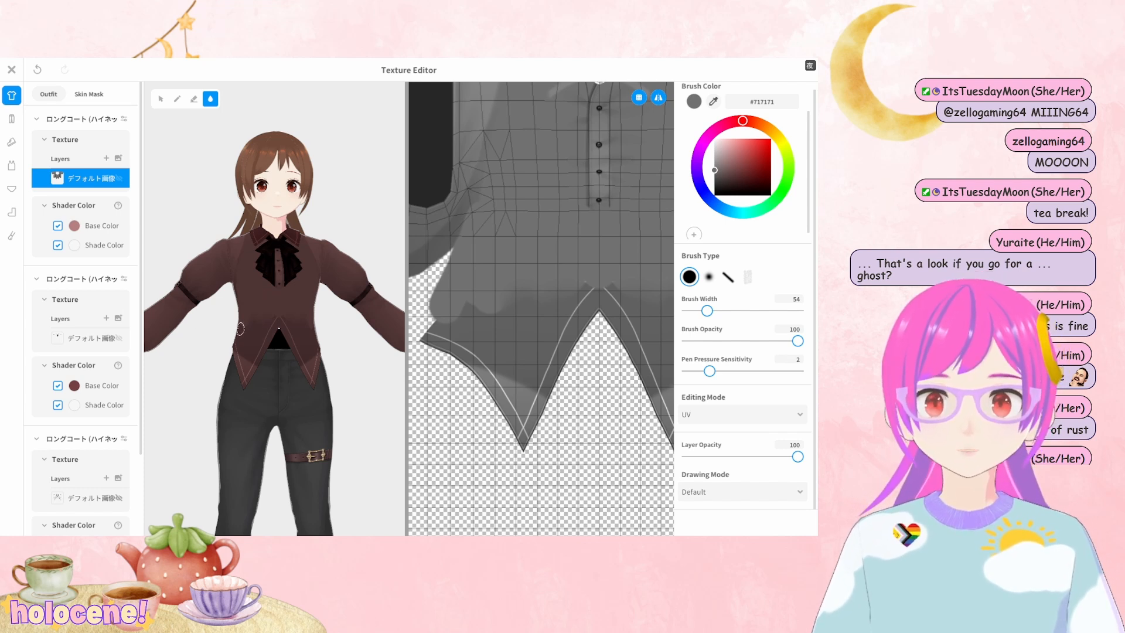
scroll(313, 344, down, 1)
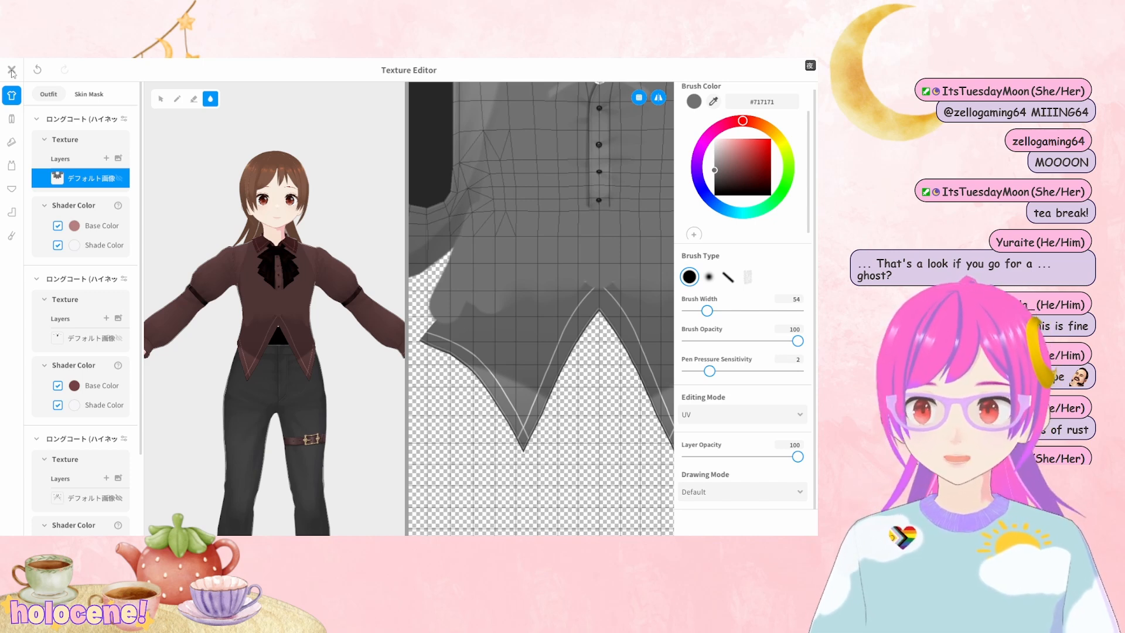
Close the texture editor and dress the character in the sleeveless white ruffled preset top with crisscross lacing
click(11, 70)
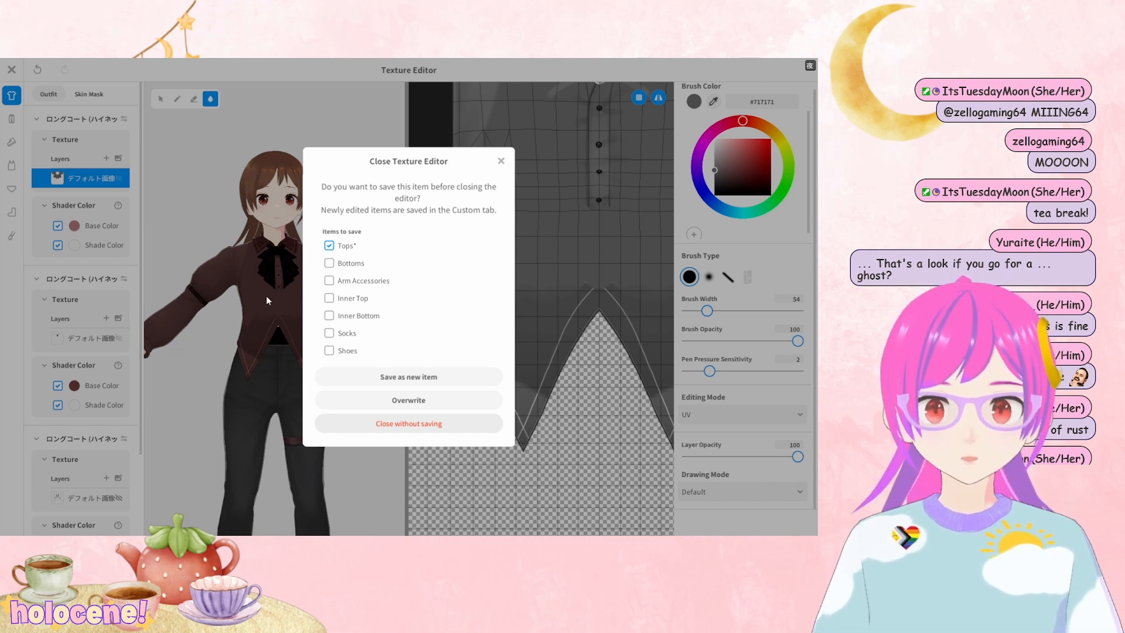
scroll(451, 305, up, 5)
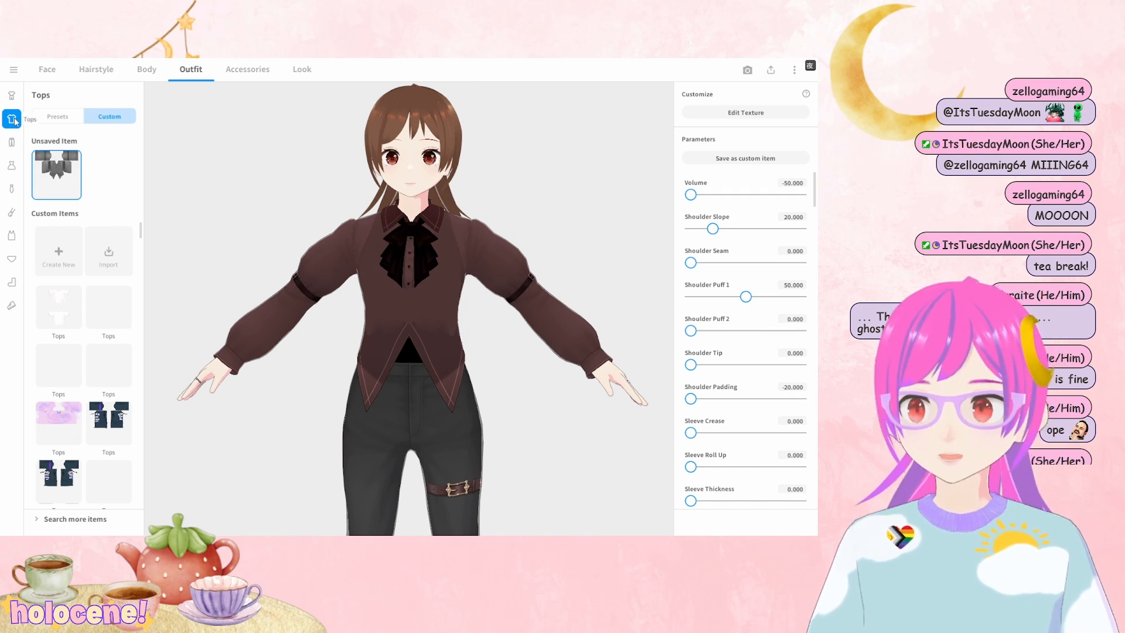
click(57, 117)
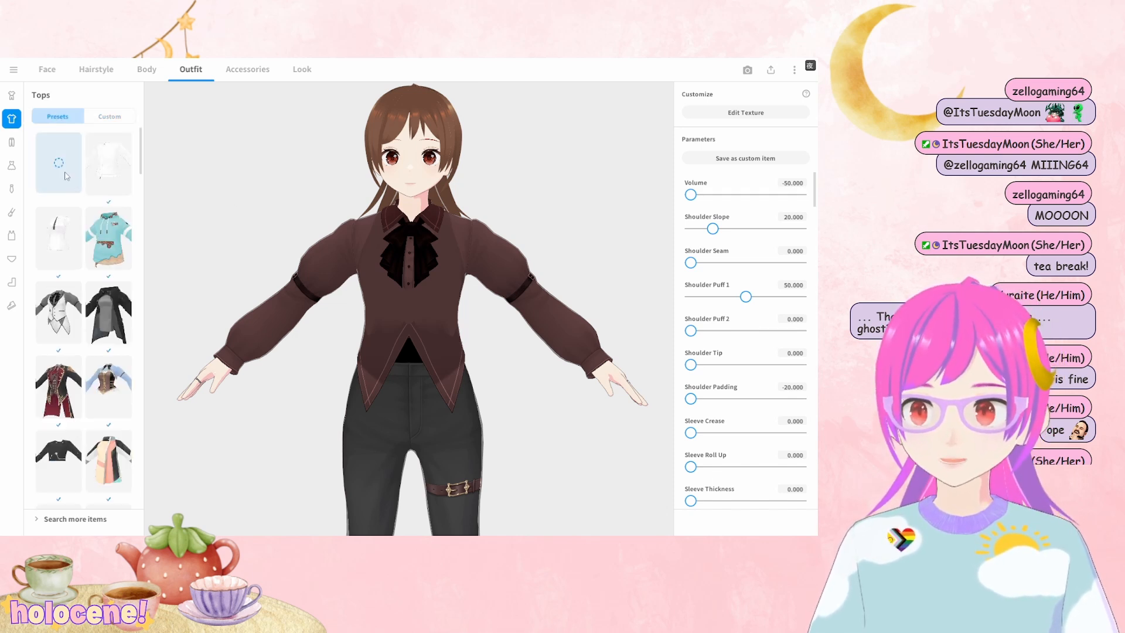
scroll(98, 162, down, 3)
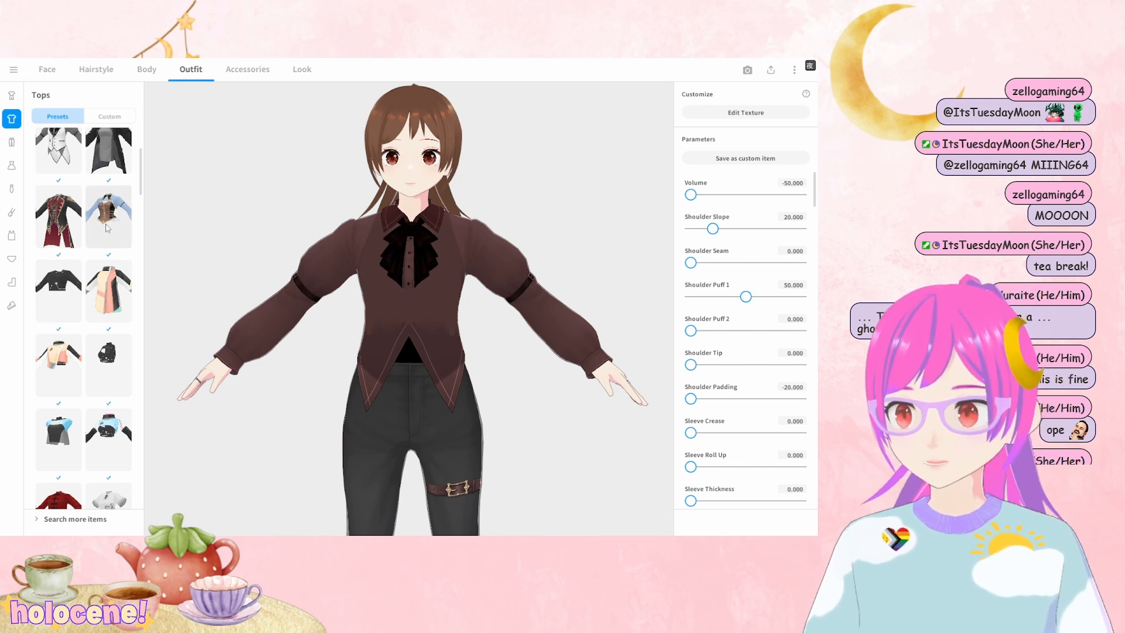
scroll(109, 230, down, 2)
scroll(108, 233, down, 4)
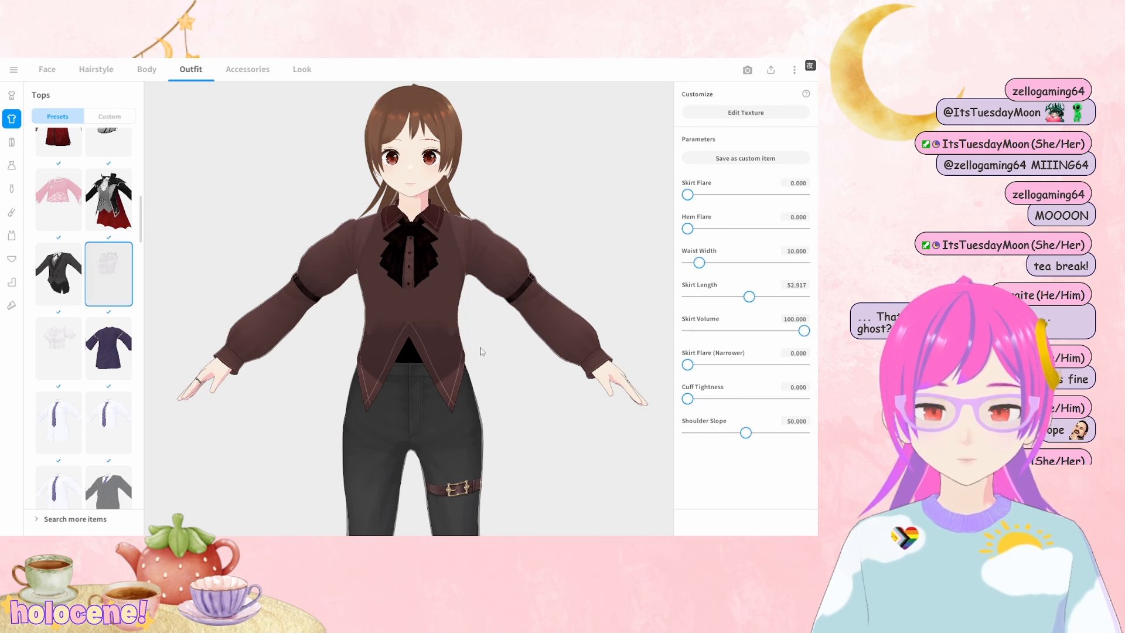
scroll(456, 318, up, 5)
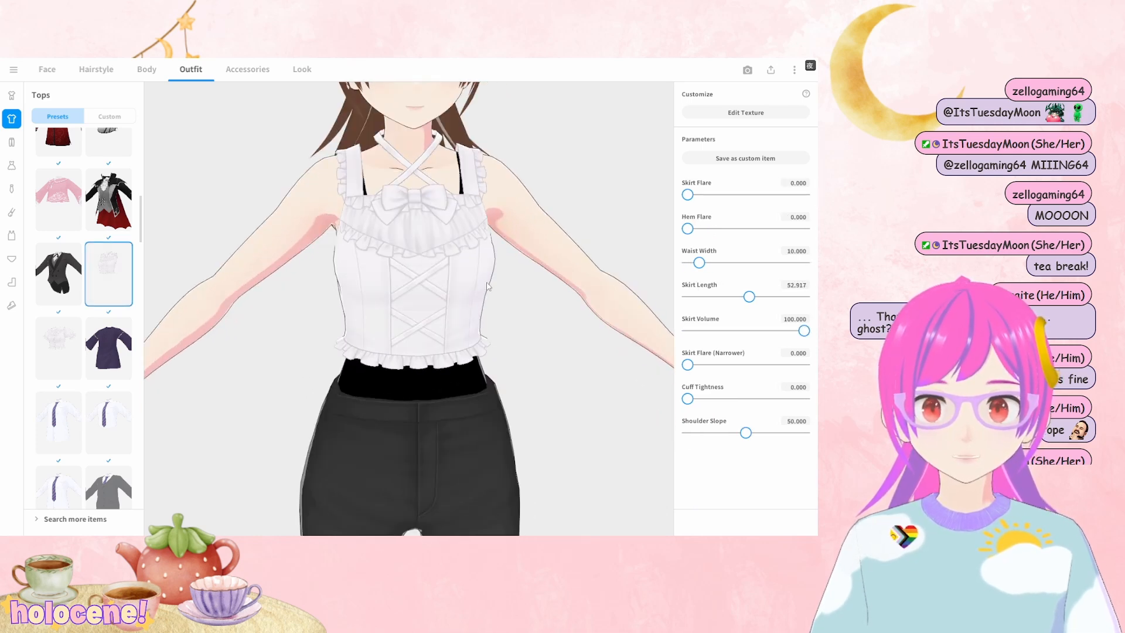
scroll(482, 278, down, 3)
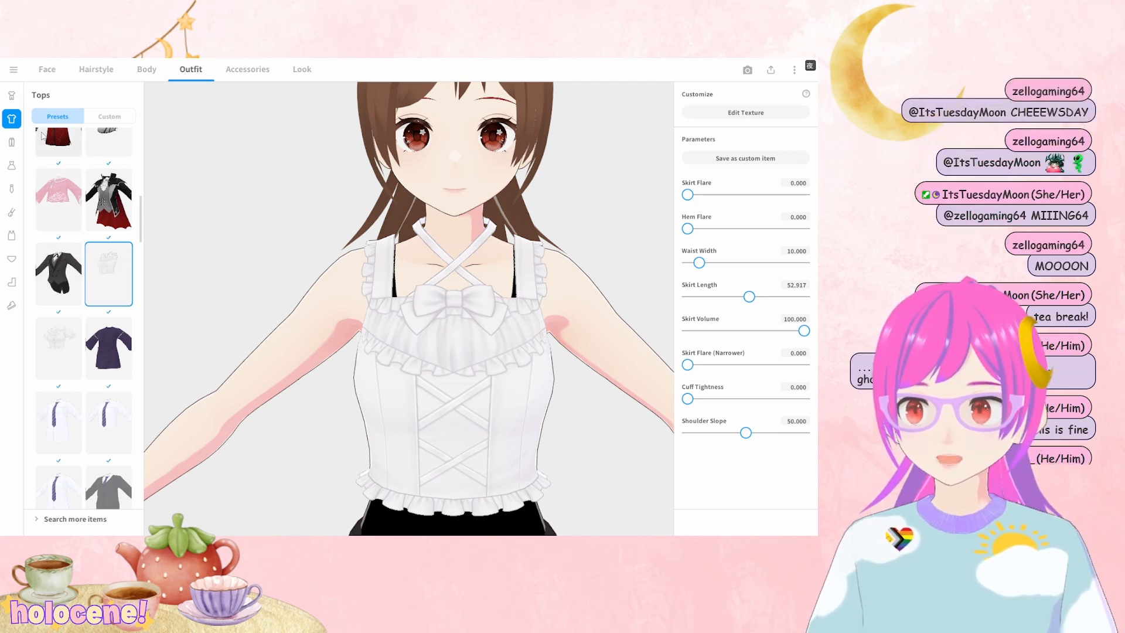
Start editing the ruffled top's texture, saving the temporary items as custom items, and enlarge the model view
click(736, 113)
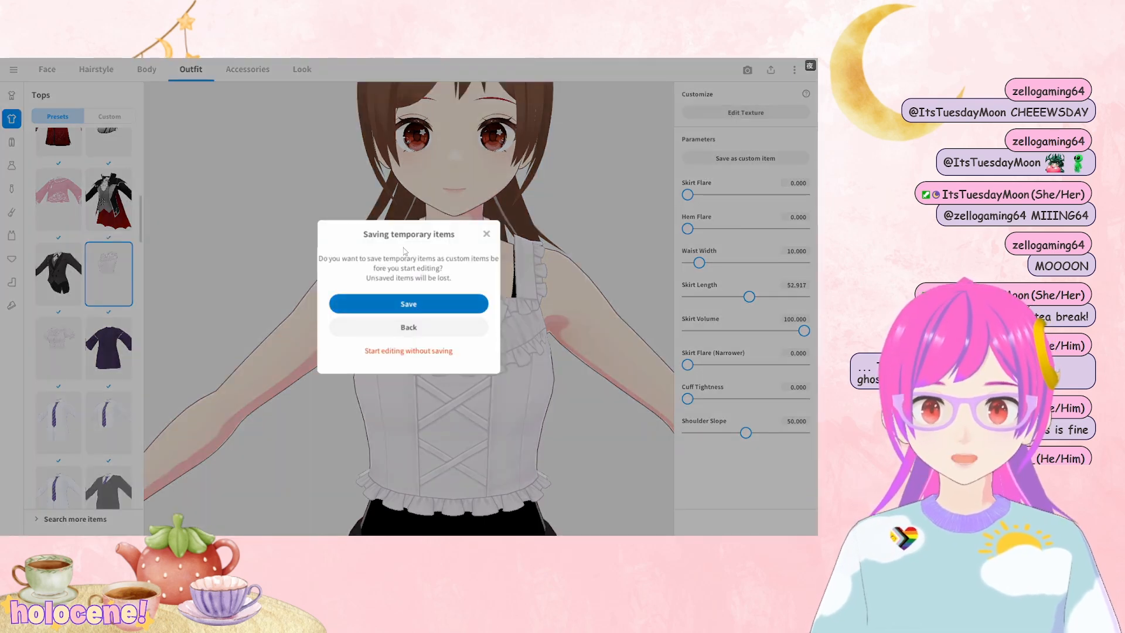
click(408, 304)
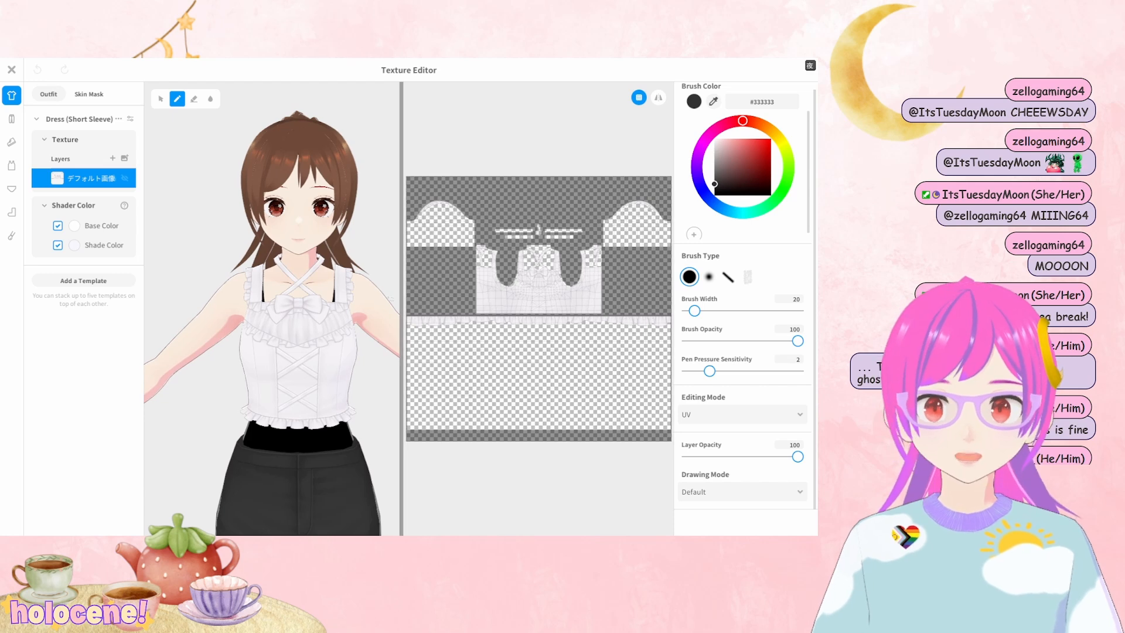
drag(401, 292, 511, 292)
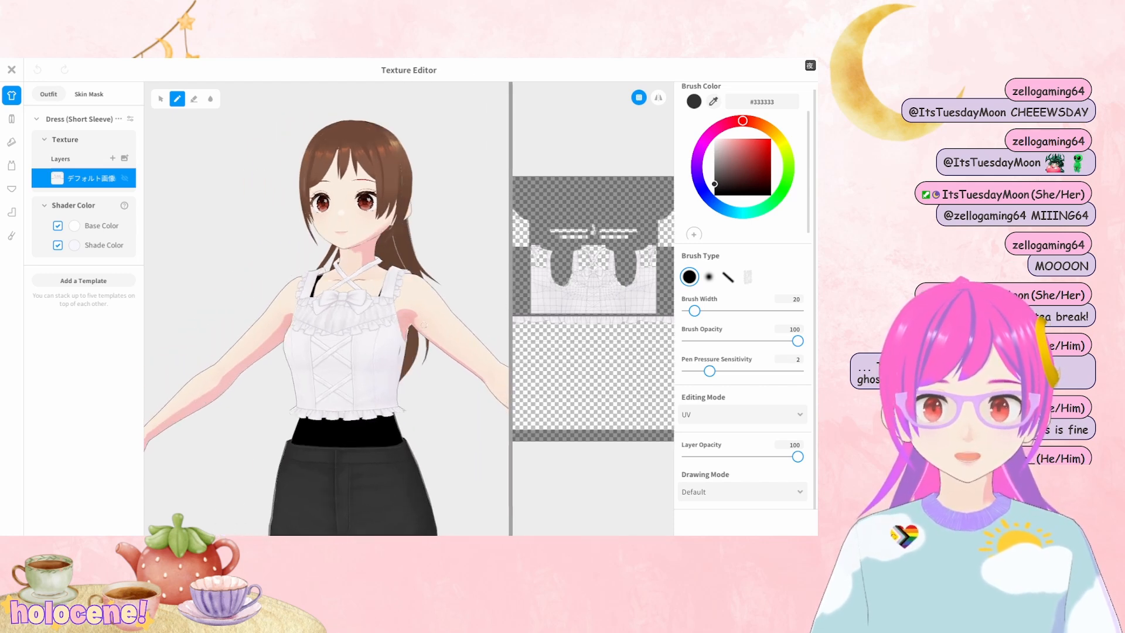
Add the Long Coat (High Neck) tops template to the ruffled top as a second clothing layer
click(70, 281)
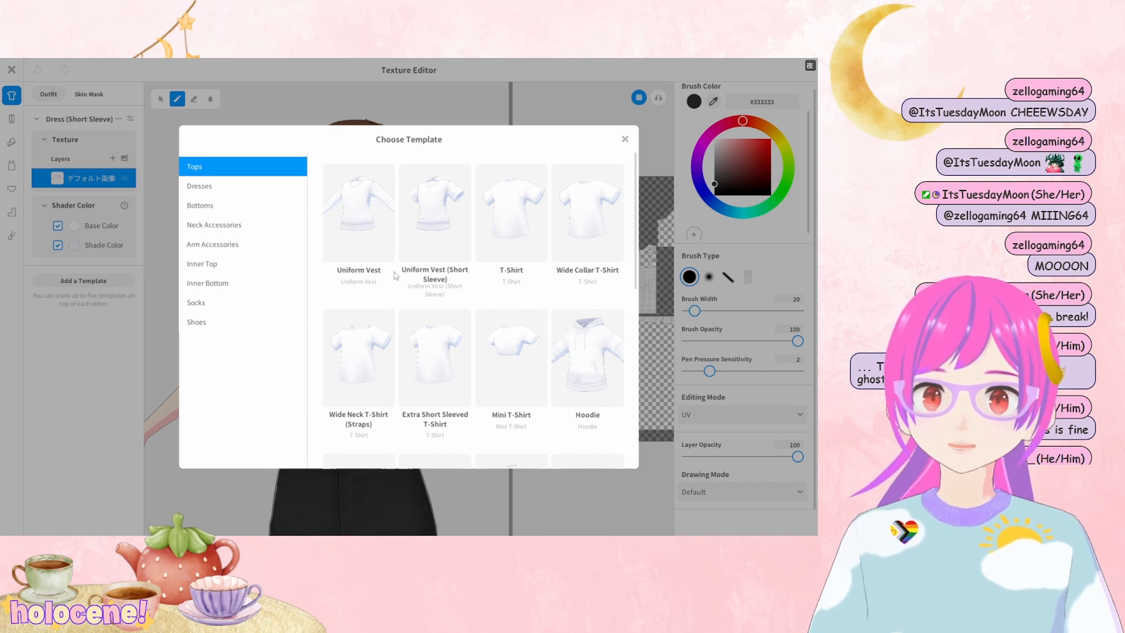
scroll(395, 275, down, 5)
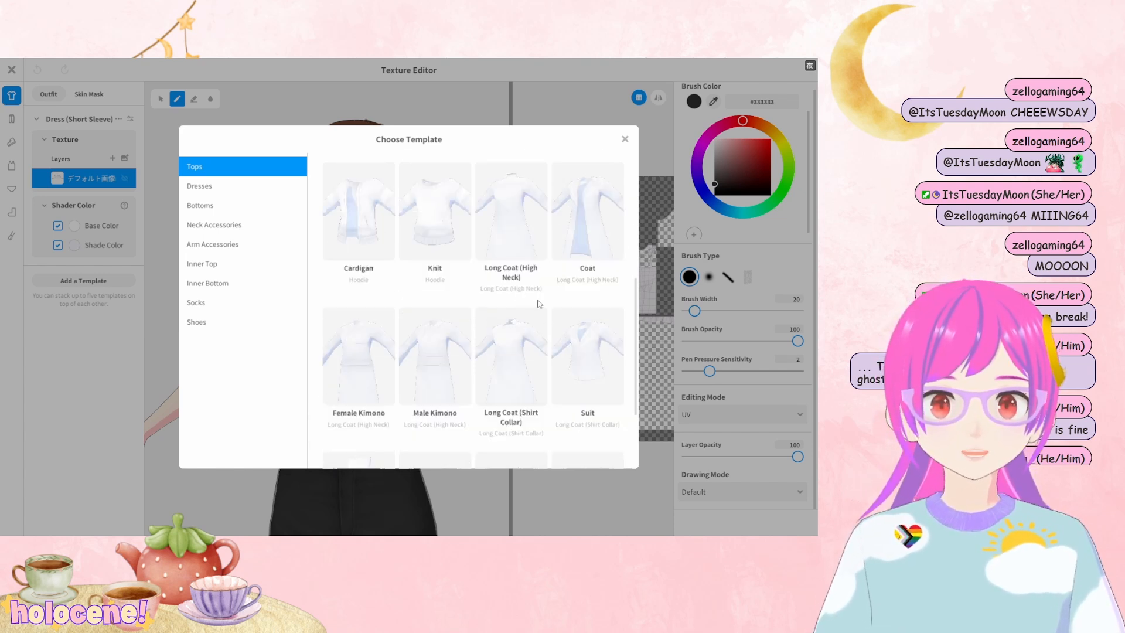
scroll(571, 300, down, 3)
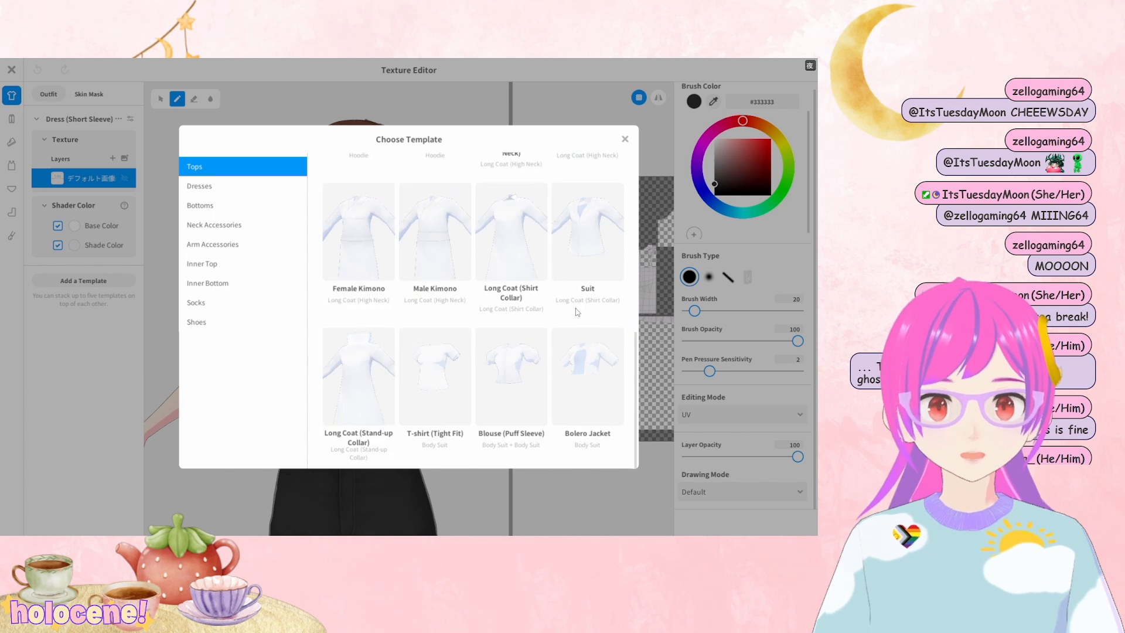
scroll(450, 327, up, 3)
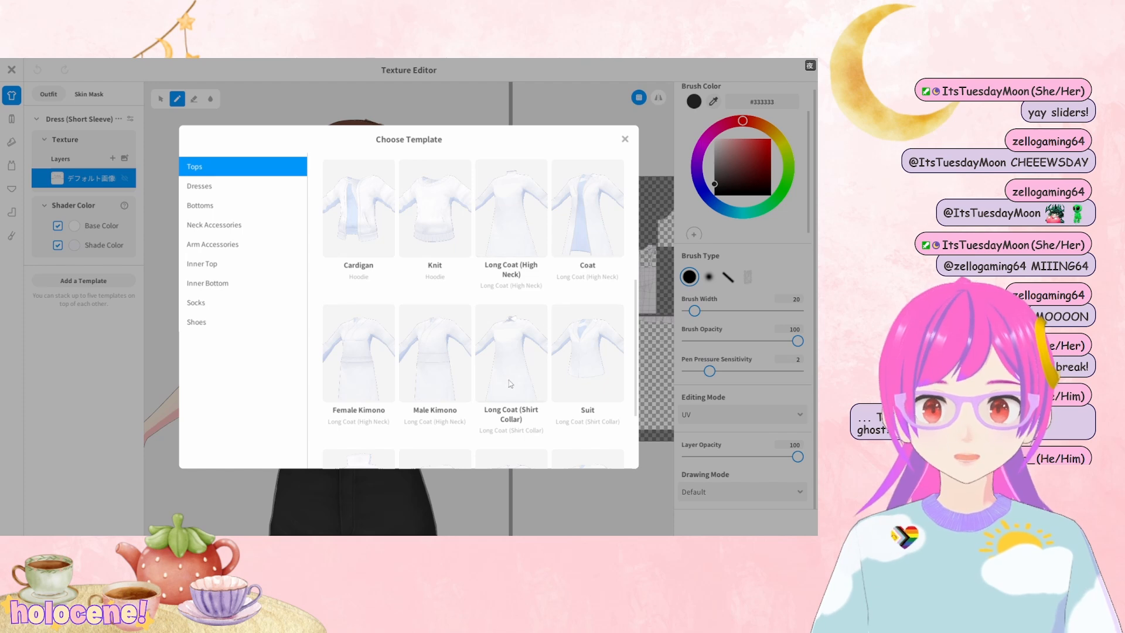
scroll(521, 220, up, 2)
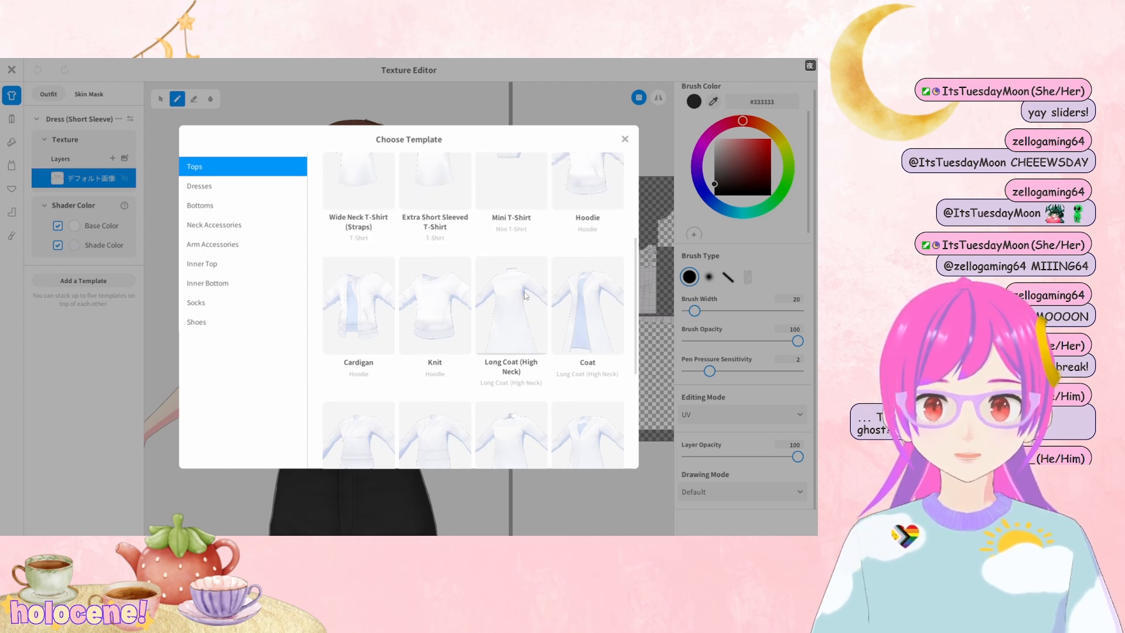
click(511, 305)
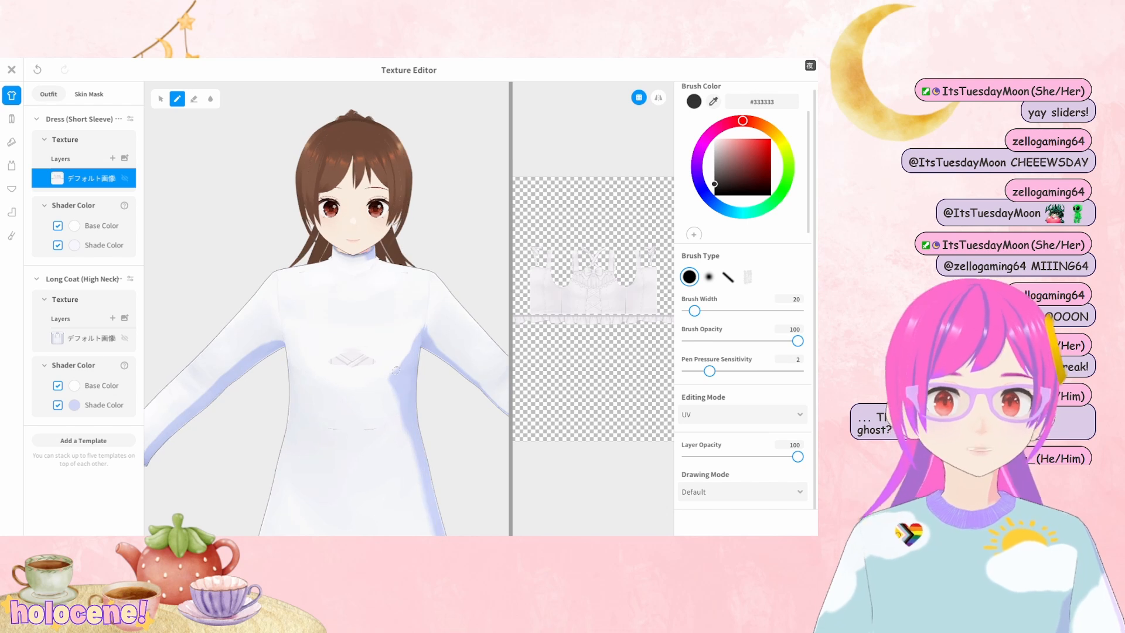
scroll(397, 309, down, 5)
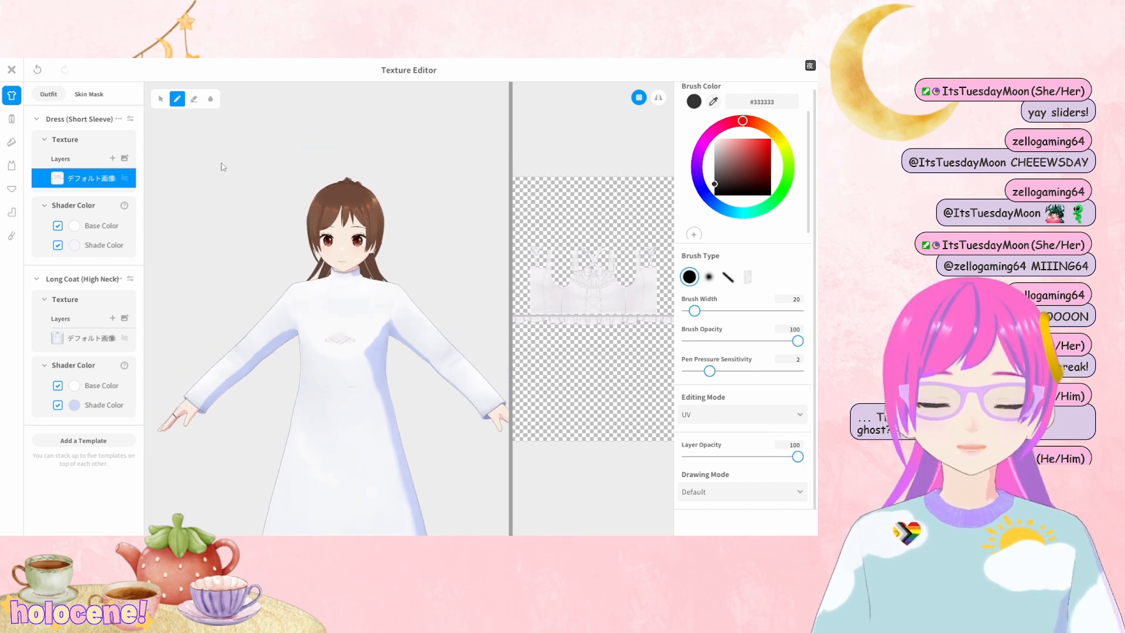
Select the Long Coat (High Neck) default texture layer, enable mirrored painting, and set the brush width to 300
click(130, 279)
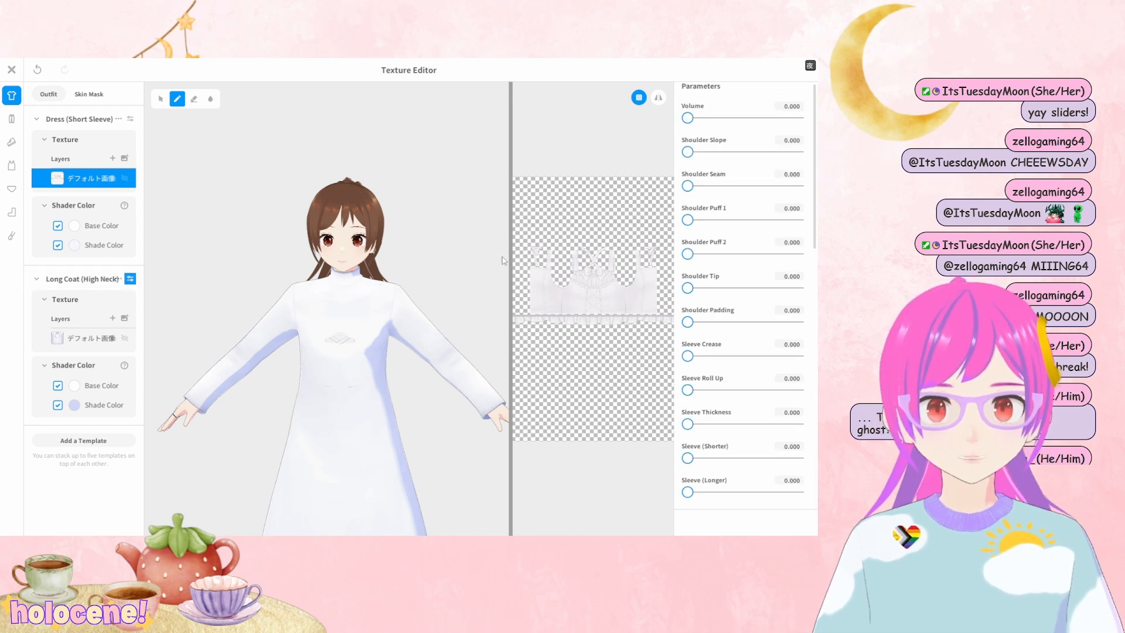
drag(511, 257, 464, 264)
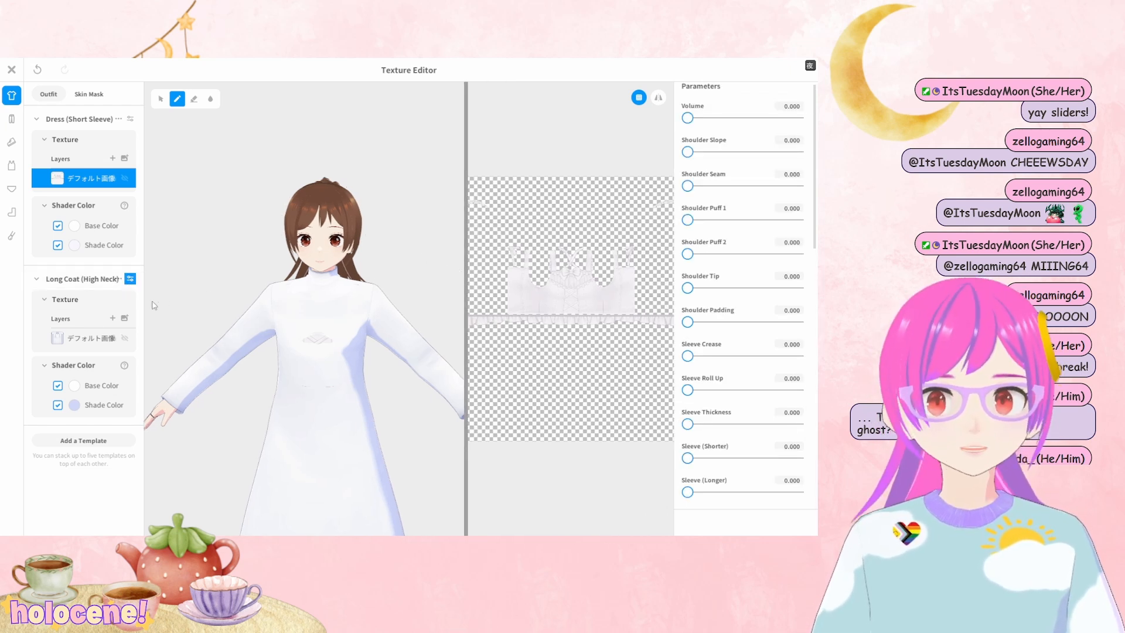
click(87, 338)
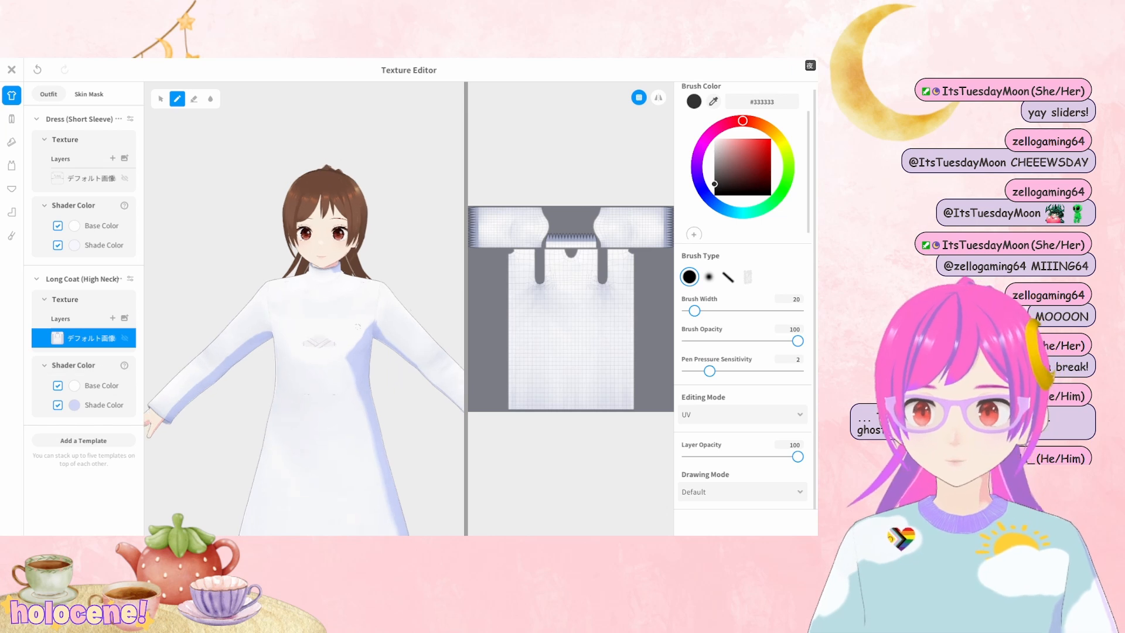
scroll(354, 322, up, 5)
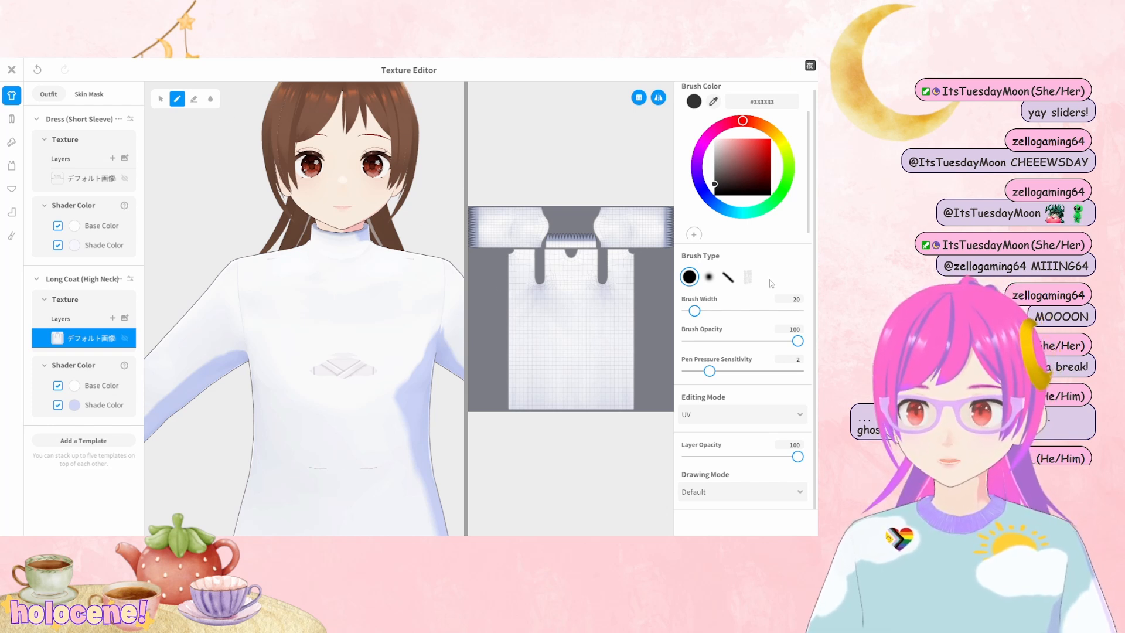
drag(694, 311, 759, 311)
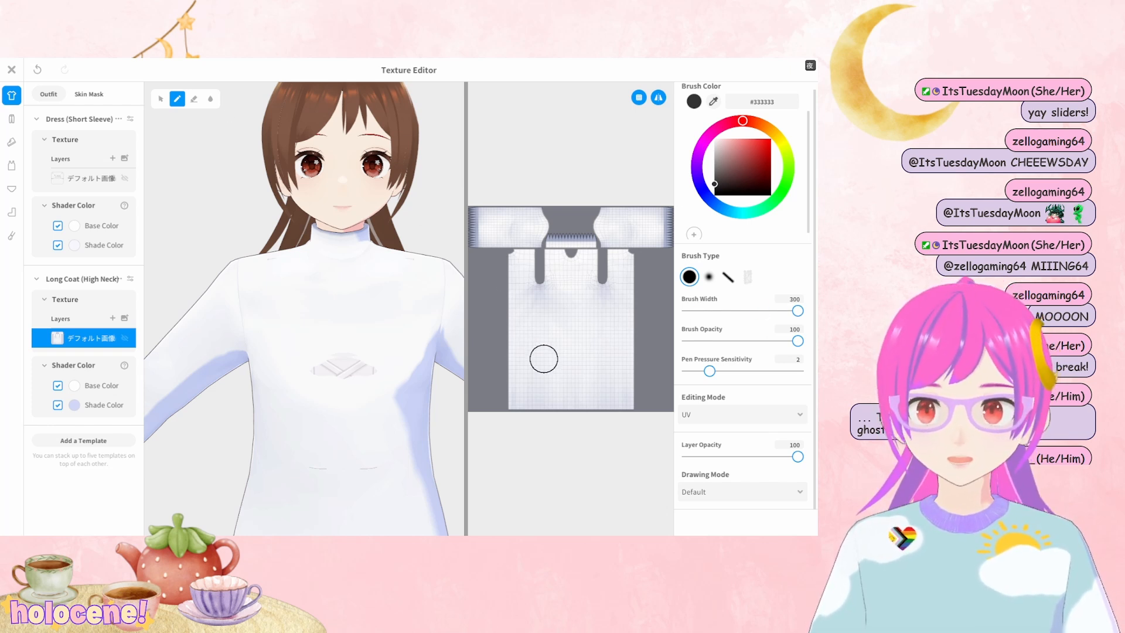
mouse_move(544, 359)
mouse_down()
mouse_move(648, 328)
mouse_move(625, 360)
mouse_move(477, 327)
mouse_move(577, 364)
mouse_move(604, 393)
mouse_up()
key(ctrl+z)
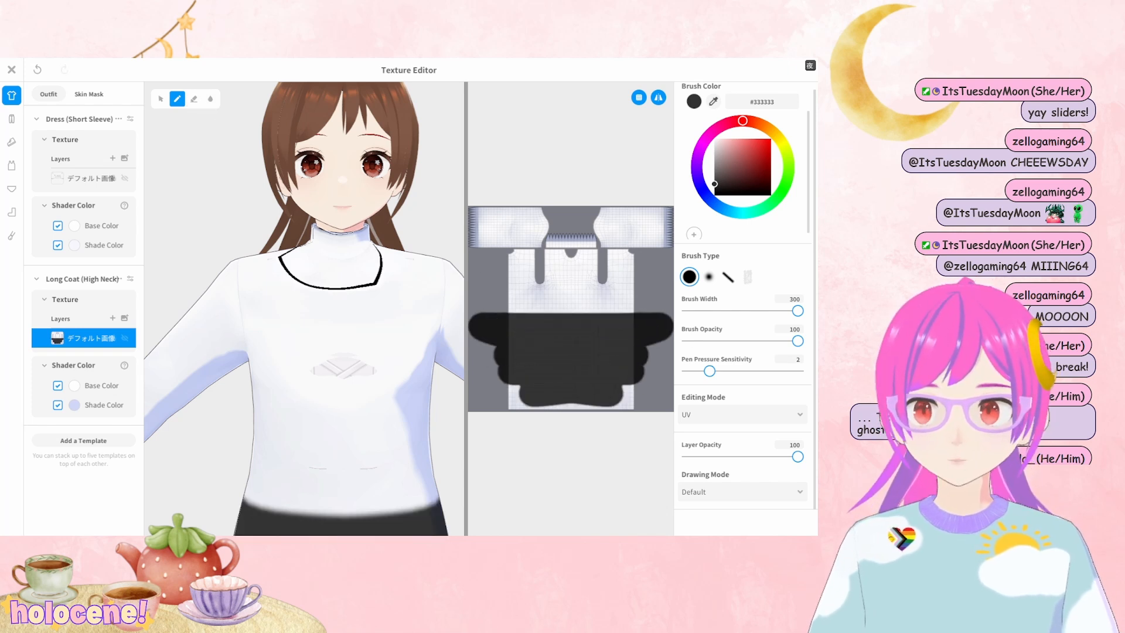
key(ctrl+z)
Erase the coat texture below the waist, then erase the front hem over the ruffled peplum
click(194, 99)
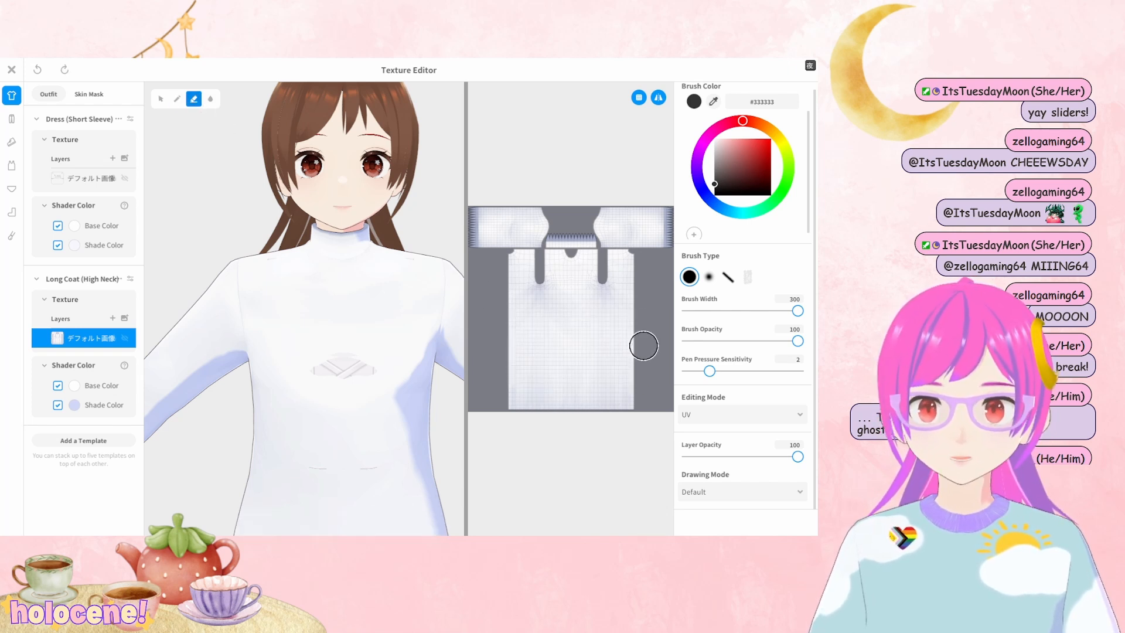
mouse_move(644, 346)
mouse_down()
mouse_move(525, 346)
mouse_move(539, 384)
mouse_move(587, 410)
mouse_move(515, 393)
mouse_up()
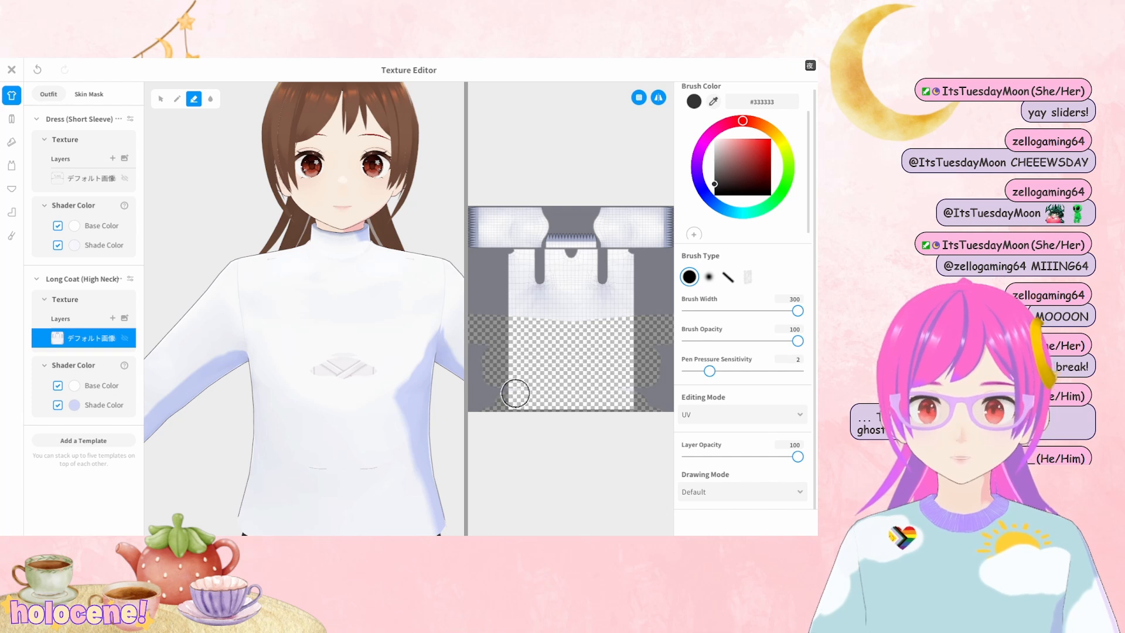
scroll(334, 375, down, 3)
middle_drag(334, 374, 326, 286)
right_drag(359, 325, 326, 301)
scroll(328, 281, up, 4)
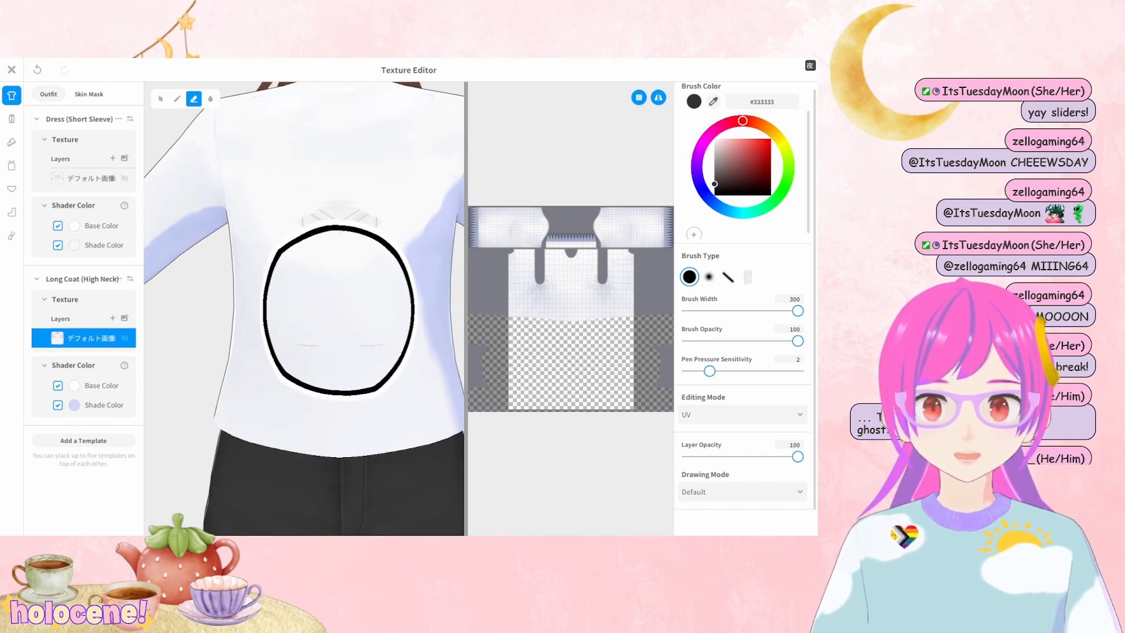
drag(293, 375, 276, 404)
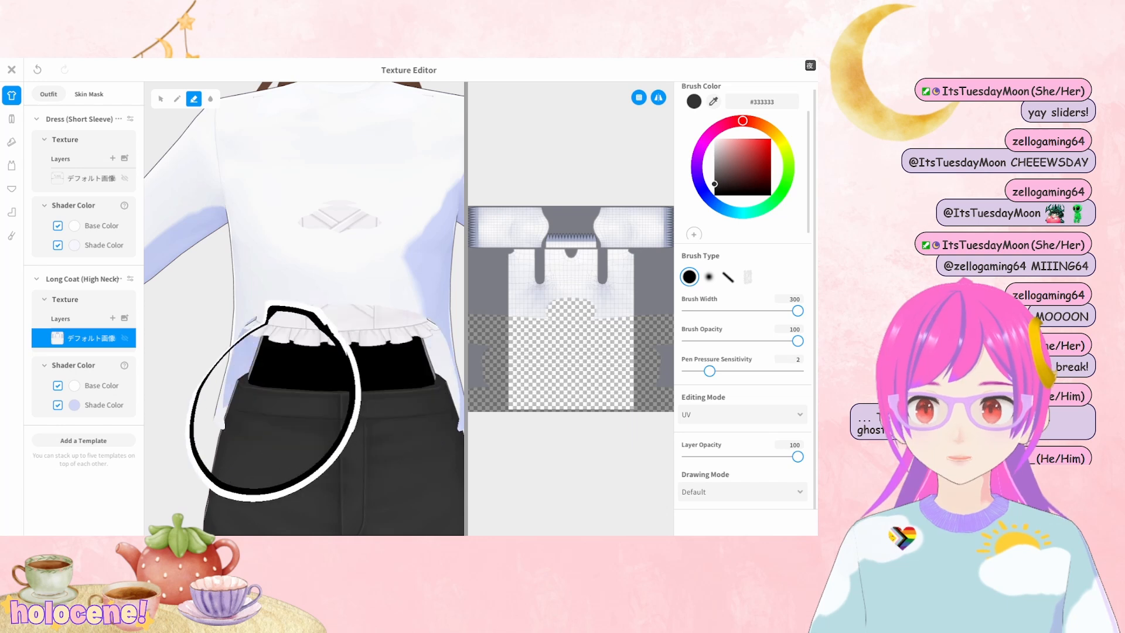
Erase the high-neck collar strip from the coat texture with an eraser width of 53
scroll(389, 213, up, 3)
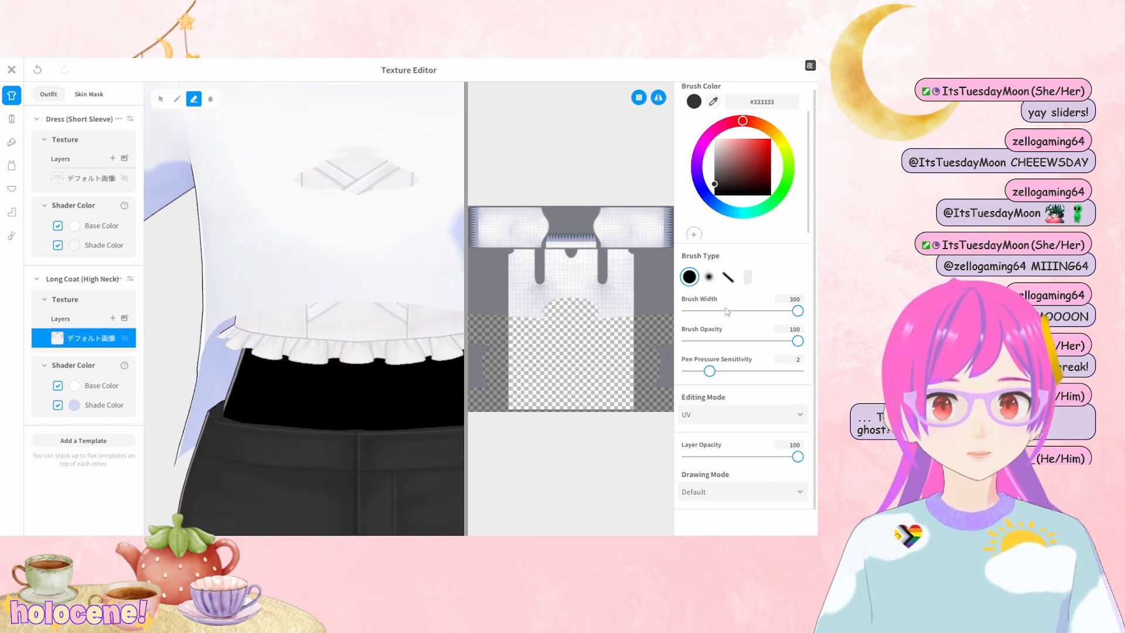
scroll(381, 191, up, 2)
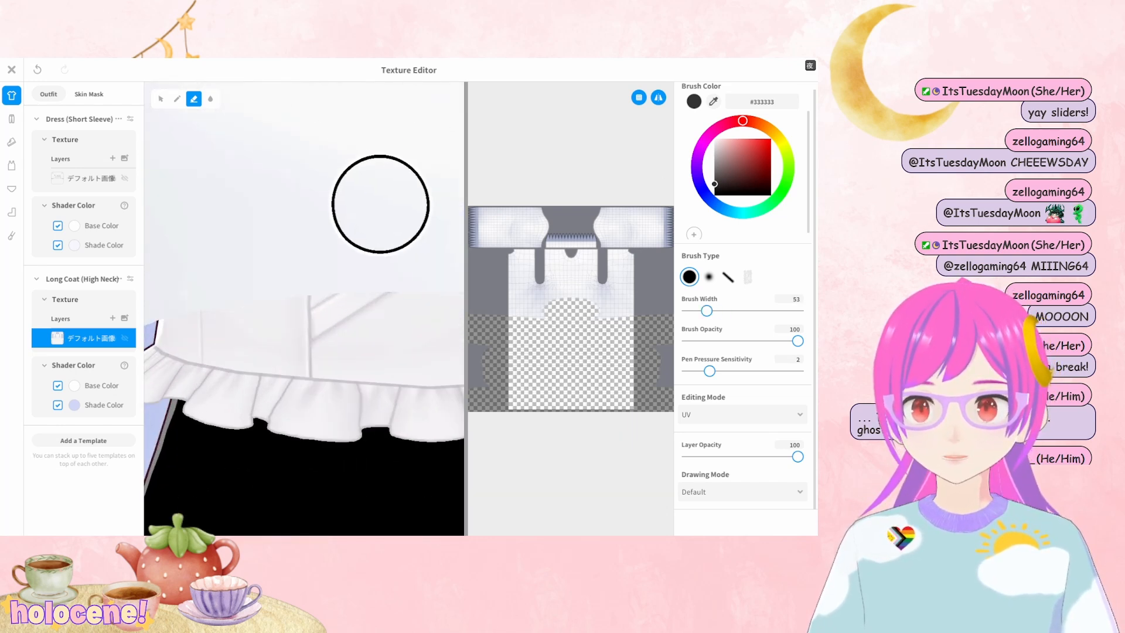
scroll(379, 292, down, 5)
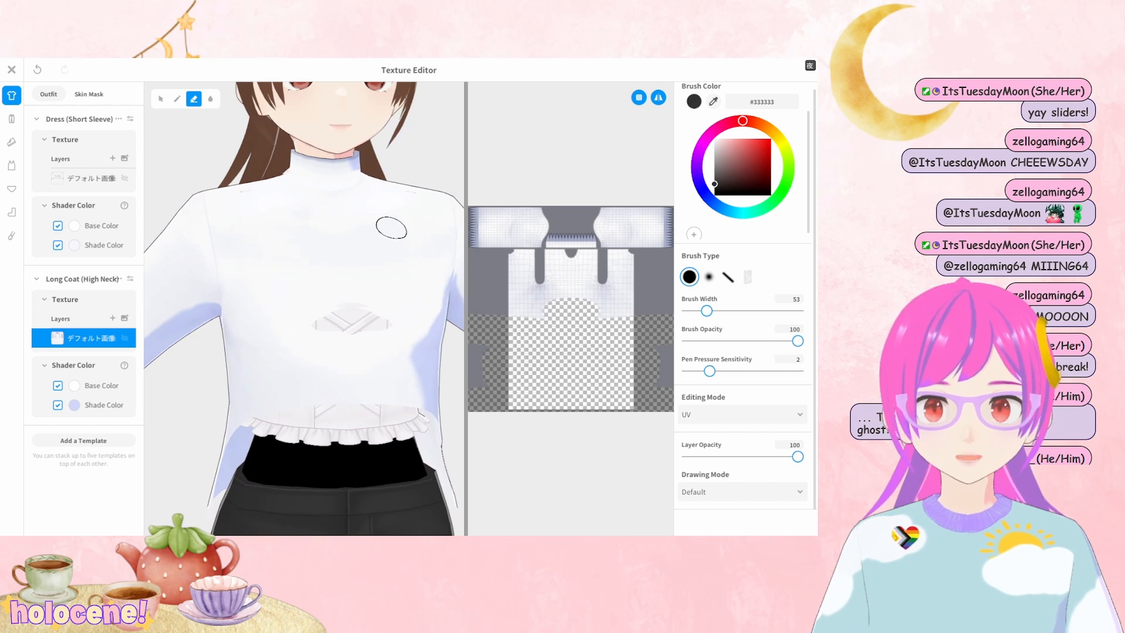
scroll(596, 233, up, 2)
scroll(597, 233, up, 4)
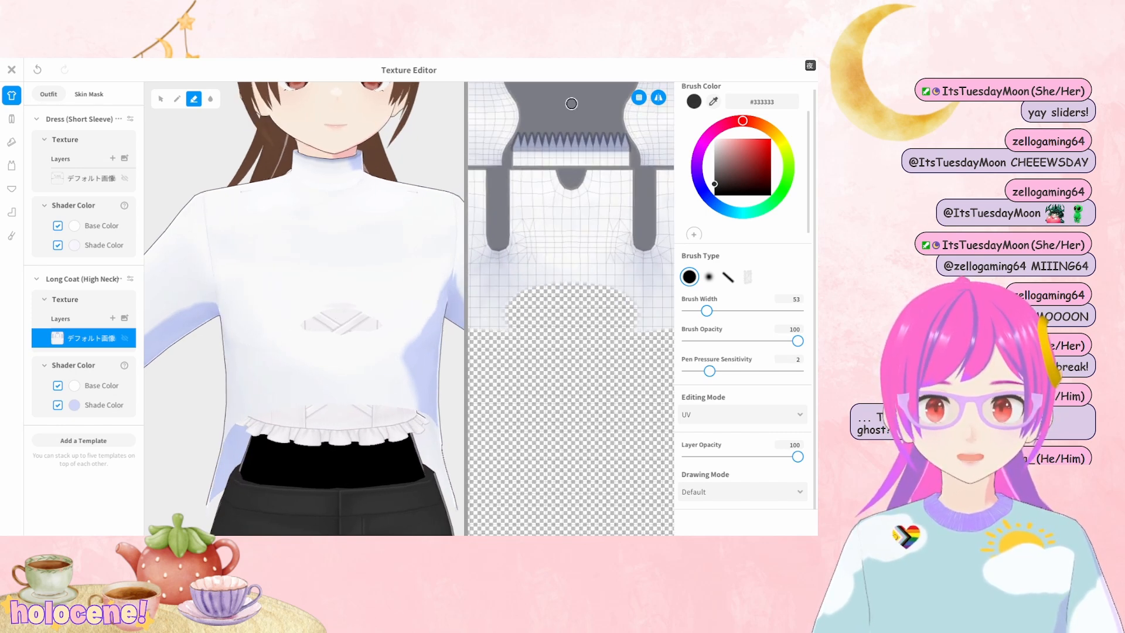
scroll(618, 249, up, 2)
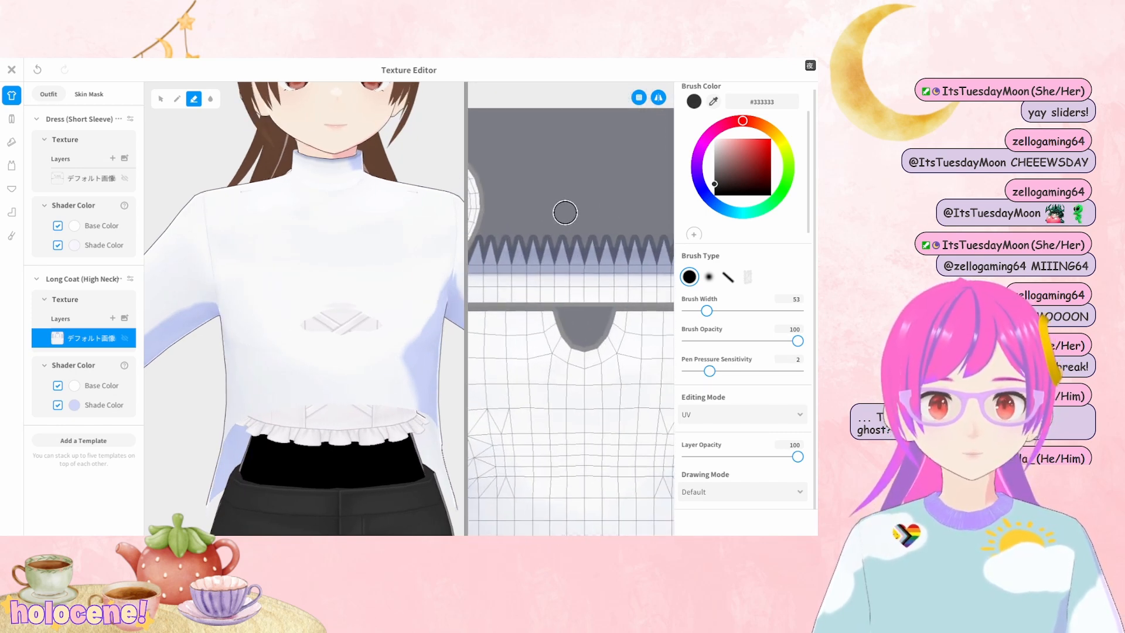
mouse_move(585, 305)
mouse_down()
mouse_move(580, 258)
mouse_move(570, 301)
mouse_move(483, 301)
mouse_move(498, 308)
mouse_move(490, 273)
mouse_move(572, 271)
mouse_up()
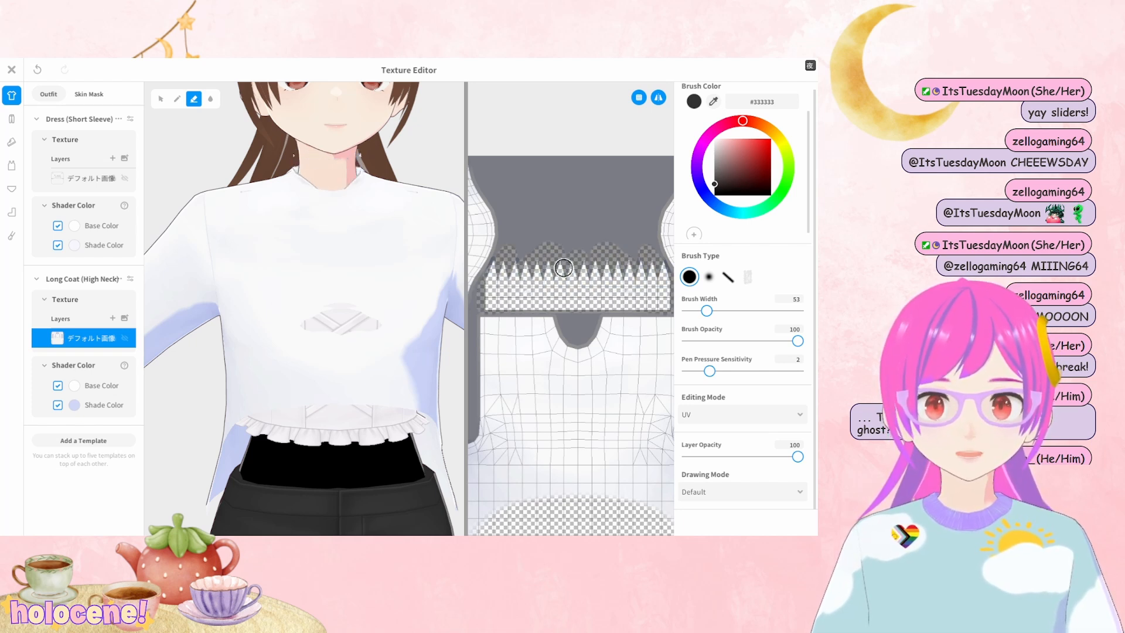
Erase the coat's centre front from the neckline down, flaring the opening toward the waist to expose the ruffles and crisscross lacing
scroll(595, 384, down, 2)
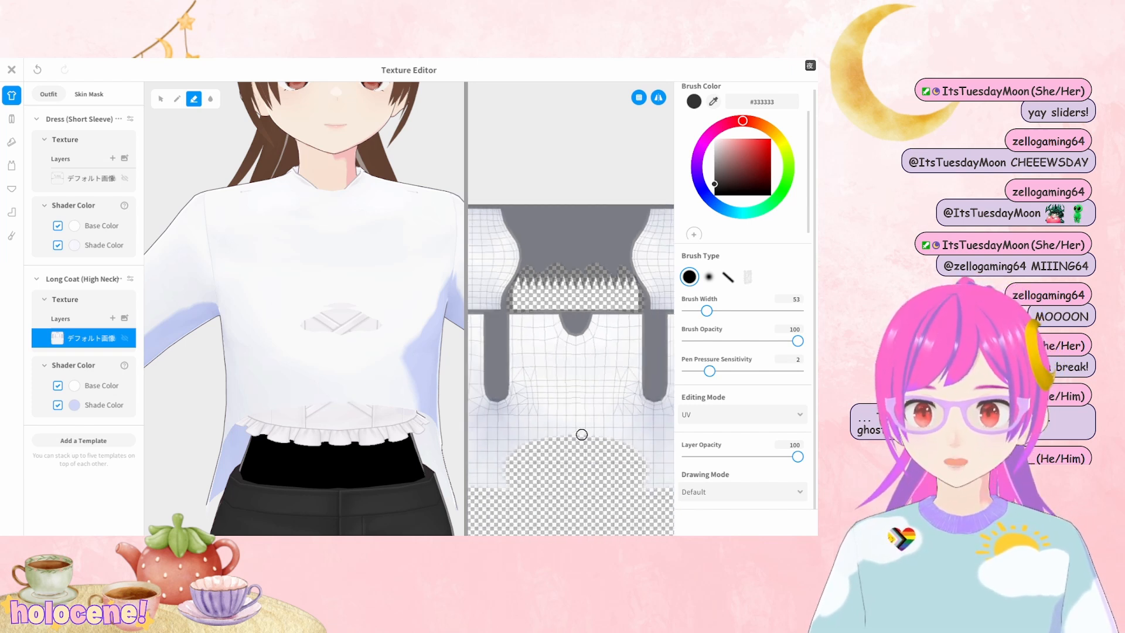
mouse_move(581, 434)
mouse_down()
mouse_move(576, 325)
mouse_move(579, 444)
mouse_up()
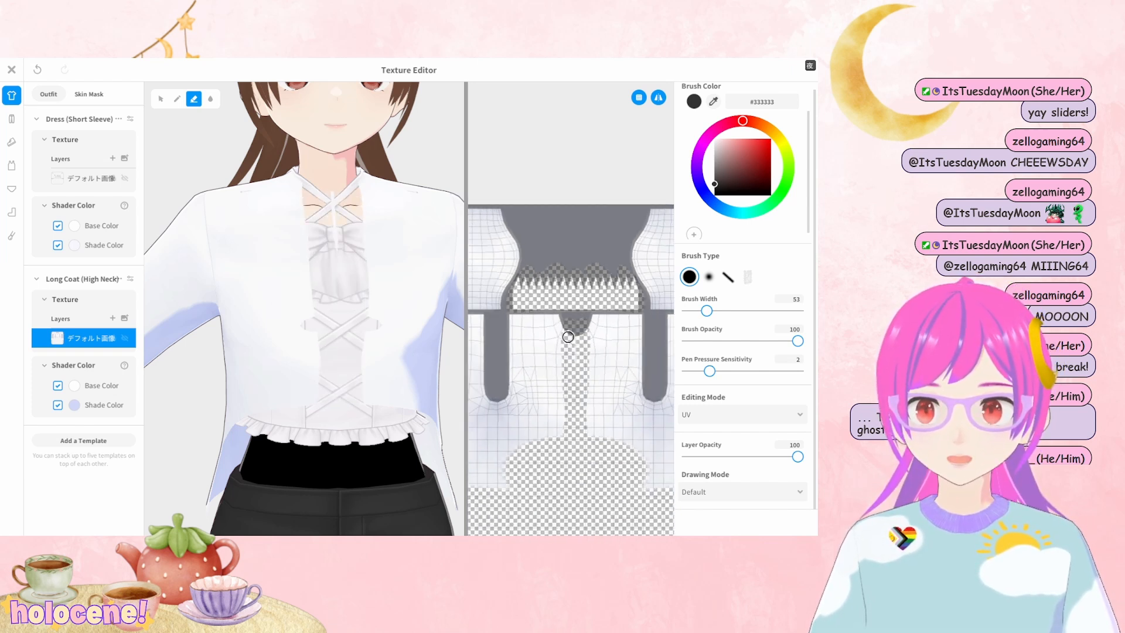
mouse_move(336, 317)
mouse_down()
mouse_move(303, 331)
mouse_move(237, 397)
mouse_up()
drag(340, 339, 348, 390)
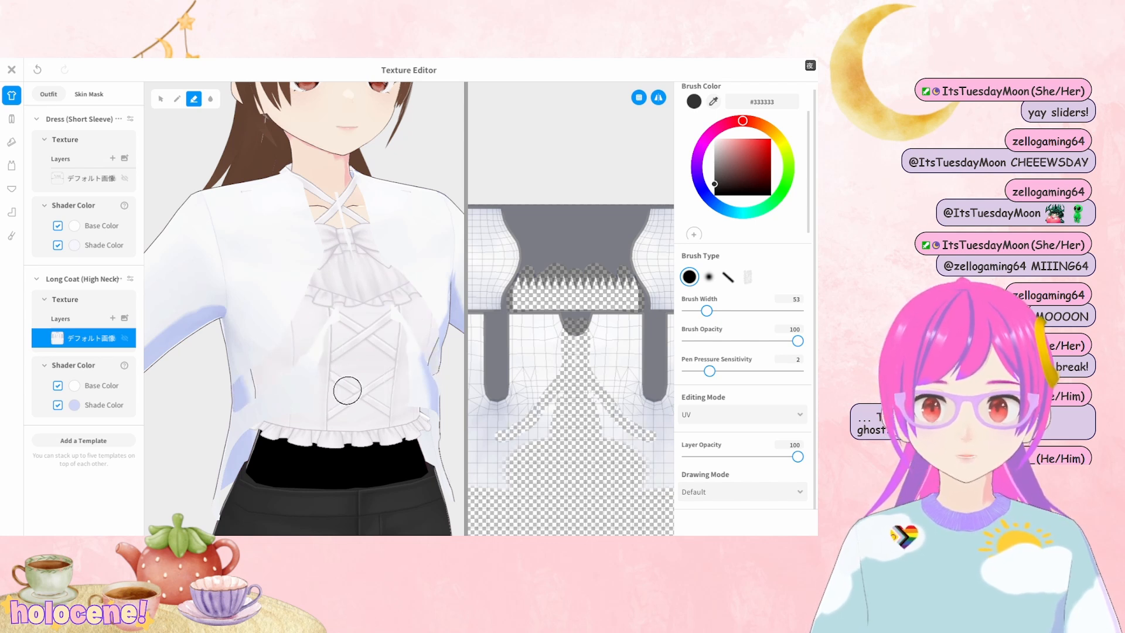
drag(545, 423, 553, 412)
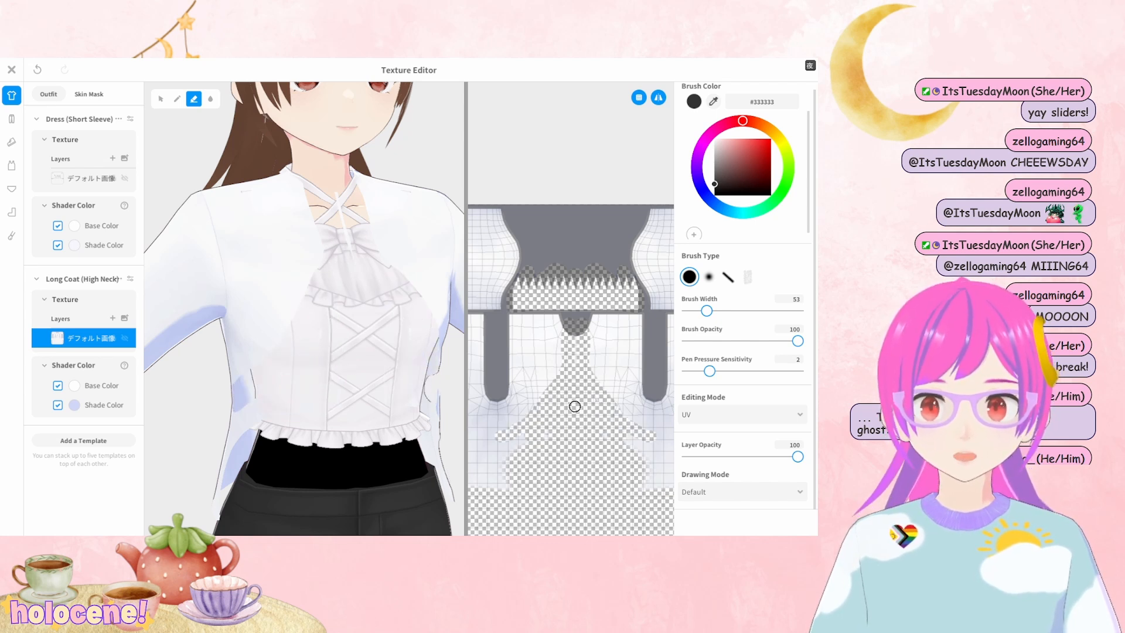
drag(541, 434, 499, 465)
scroll(301, 364, down, 3)
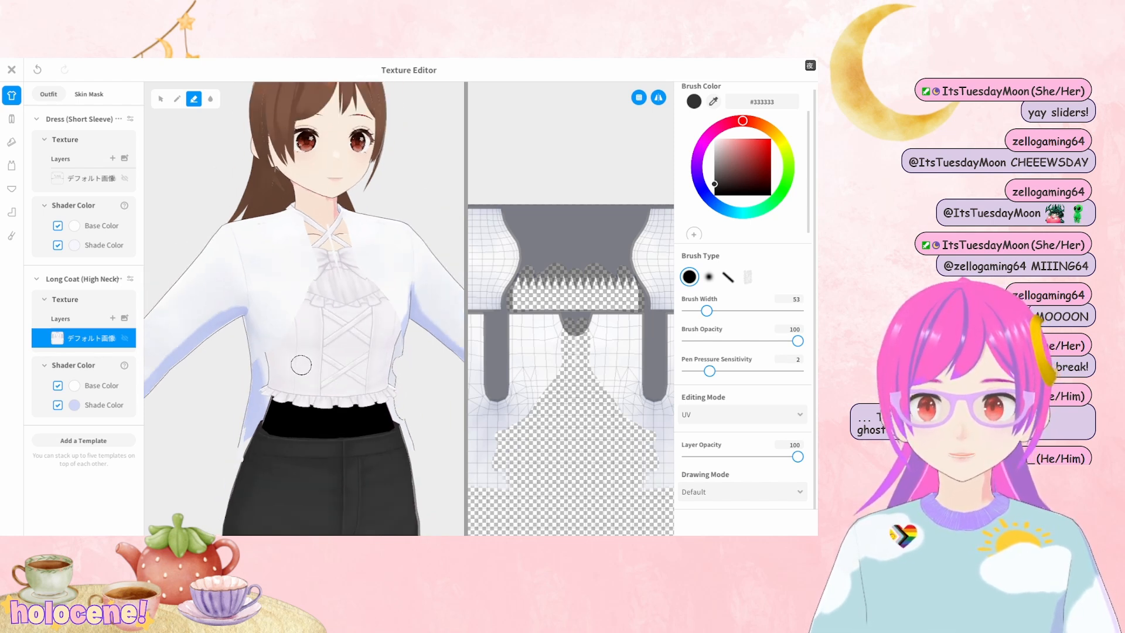
Erase the leftover coat band around the sides and back of the waist with an eraser width of 108
scroll(327, 324, up, 3)
scroll(345, 286, up, 4)
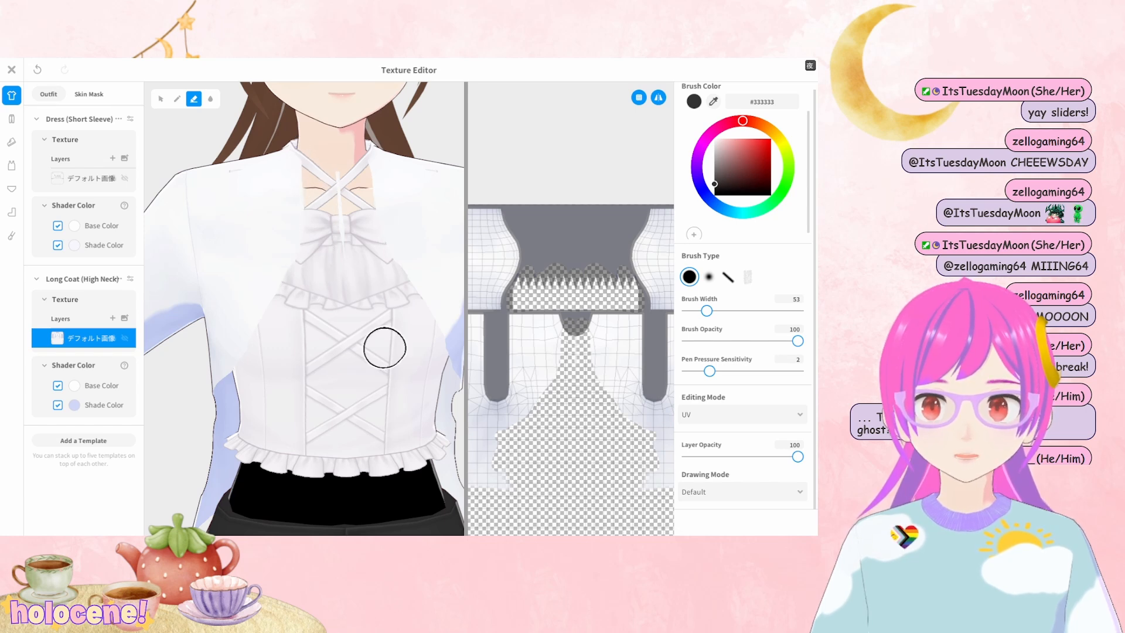
scroll(384, 349, down, 2)
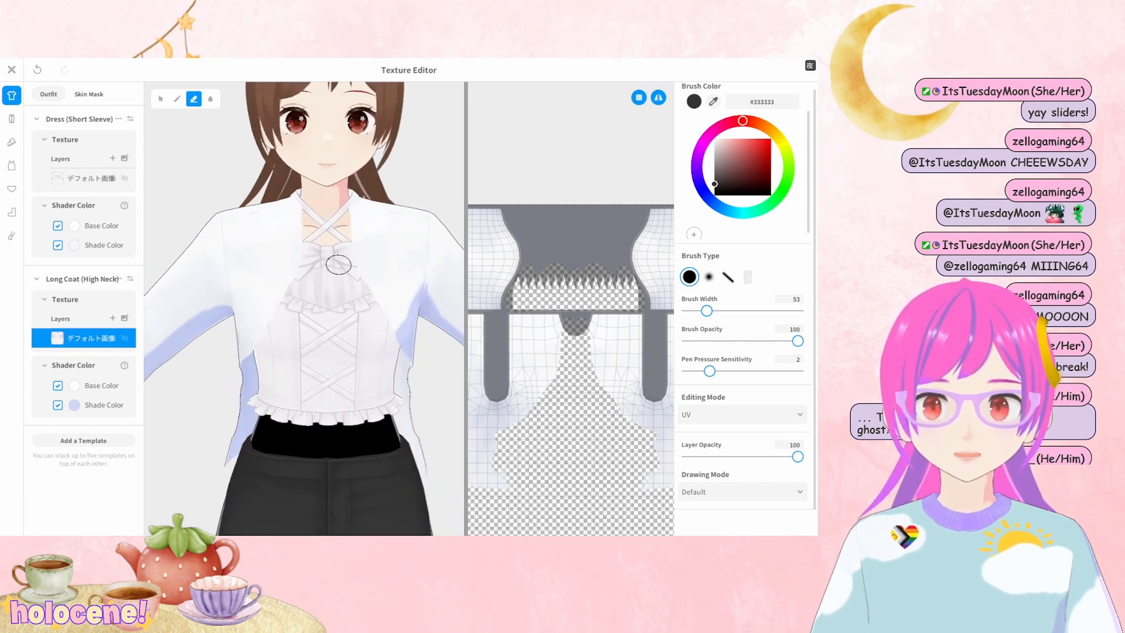
mouse_move(328, 263)
right_down()
mouse_move(205, 329)
mouse_move(264, 334)
mouse_move(230, 371)
right_up()
mouse_move(209, 370)
mouse_down()
mouse_move(351, 375)
mouse_move(275, 386)
mouse_up()
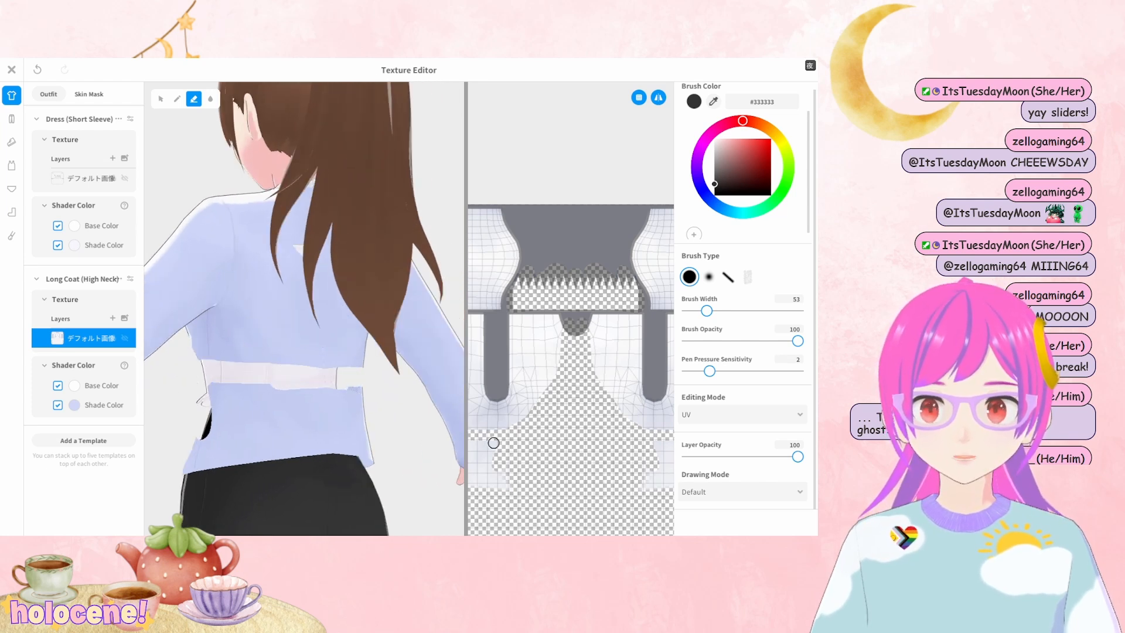
scroll(596, 462, down, 2)
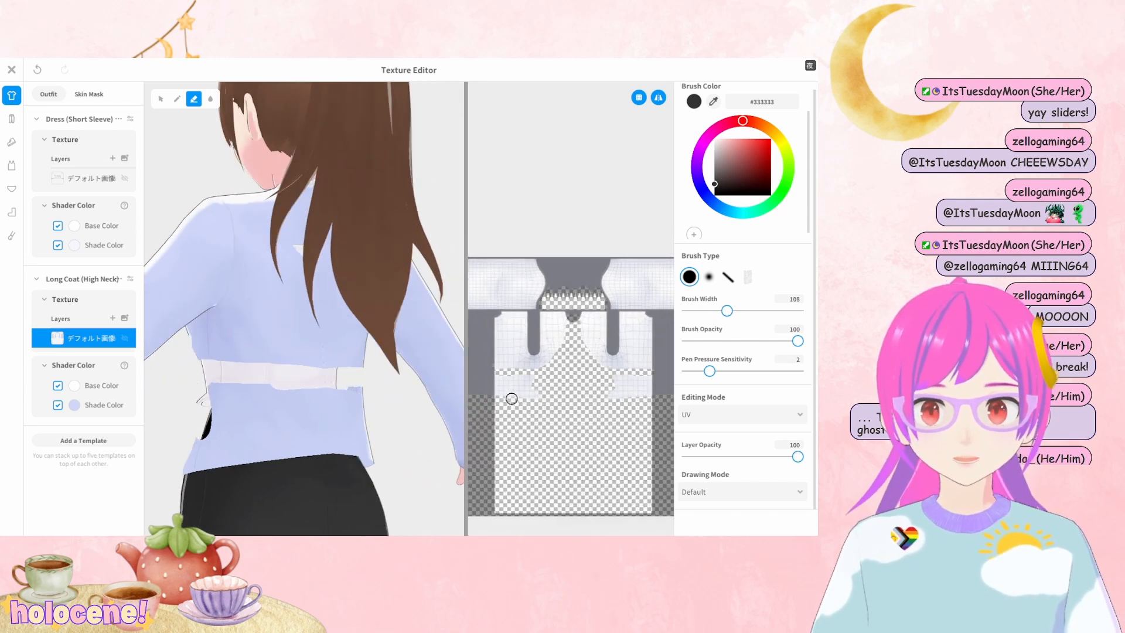
mouse_move(263, 448)
mouse_down()
mouse_move(193, 451)
mouse_move(352, 416)
mouse_move(211, 387)
mouse_up()
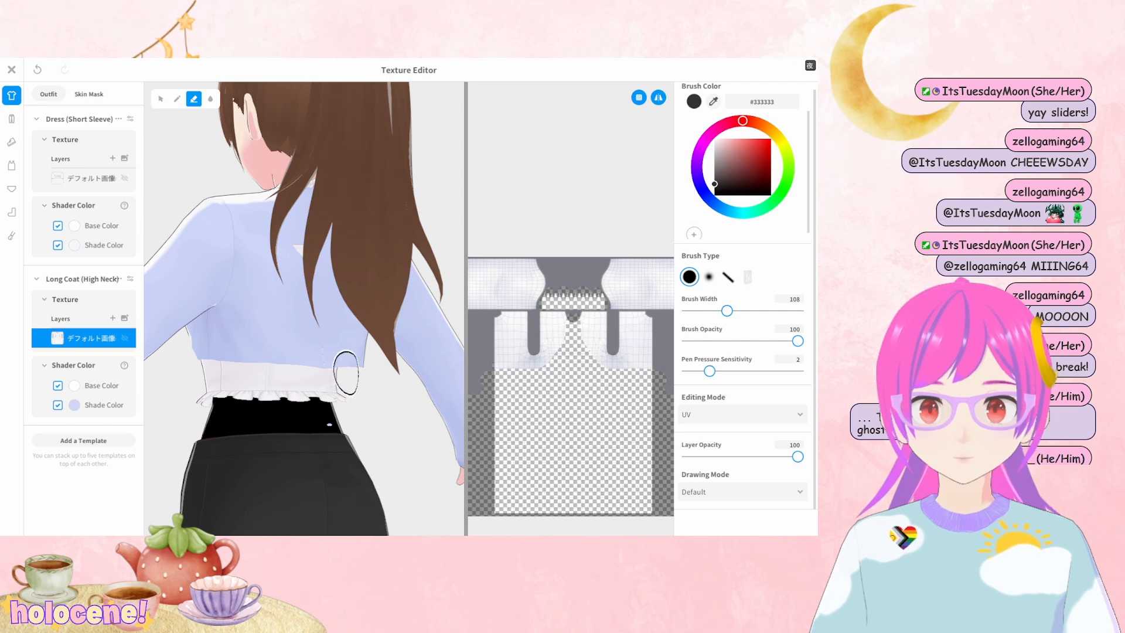
Widen the coat's front opening at the neckline and chest by erasing along its inner edges
mouse_move(345, 372)
right_down()
mouse_move(384, 374)
mouse_move(358, 312)
right_up()
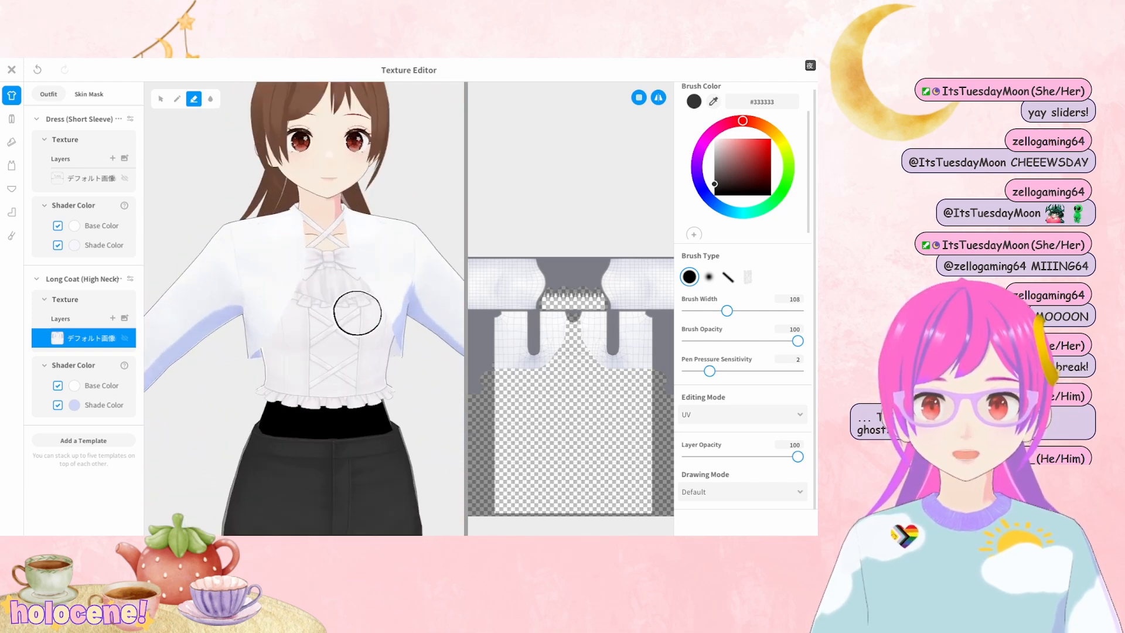
scroll(357, 313, up, 5)
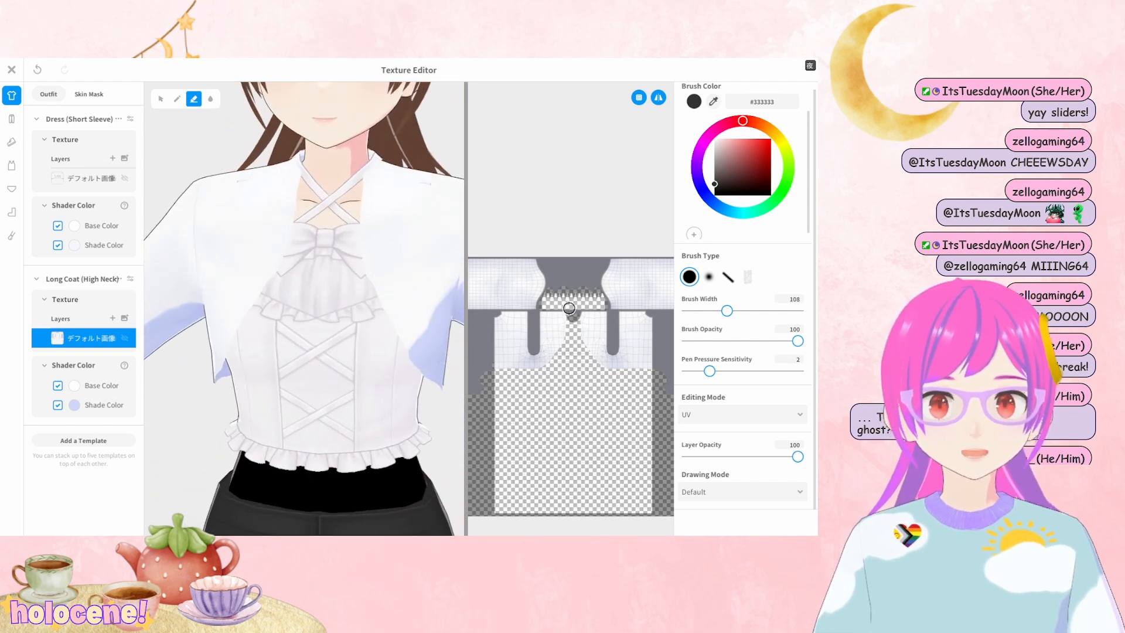
scroll(569, 308, up, 5)
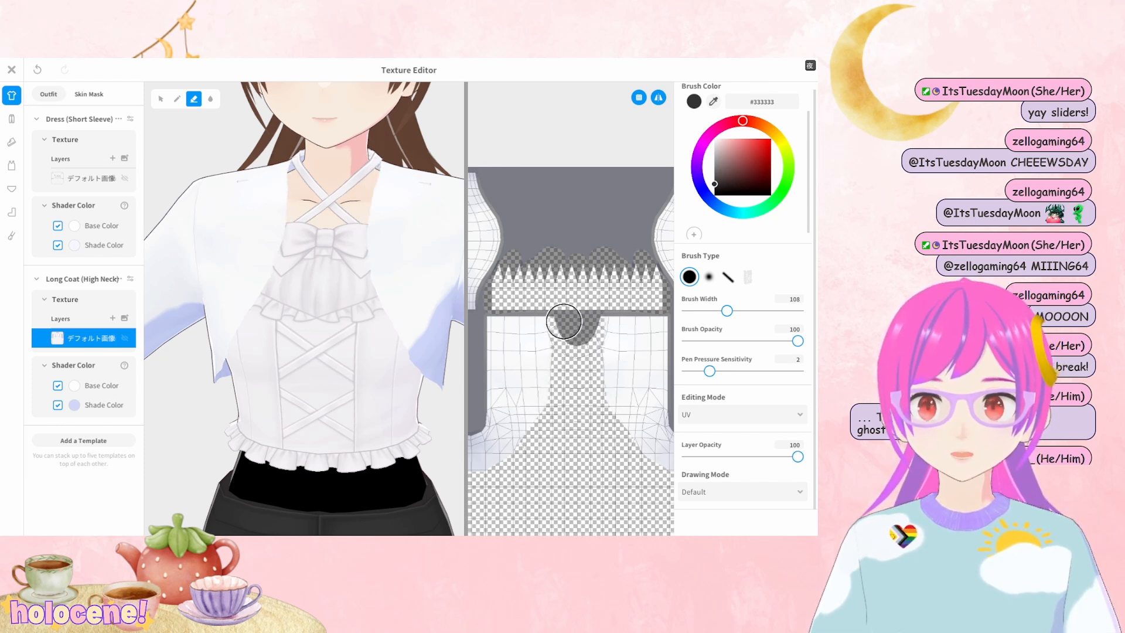
scroll(369, 337, down, 5)
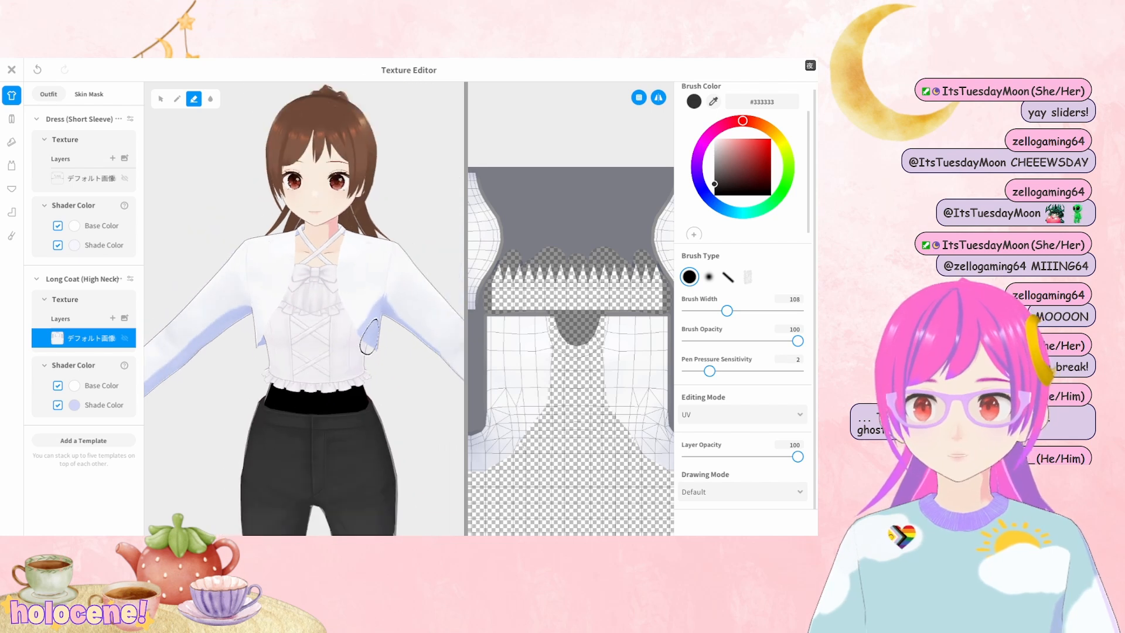
scroll(369, 337, down, 5)
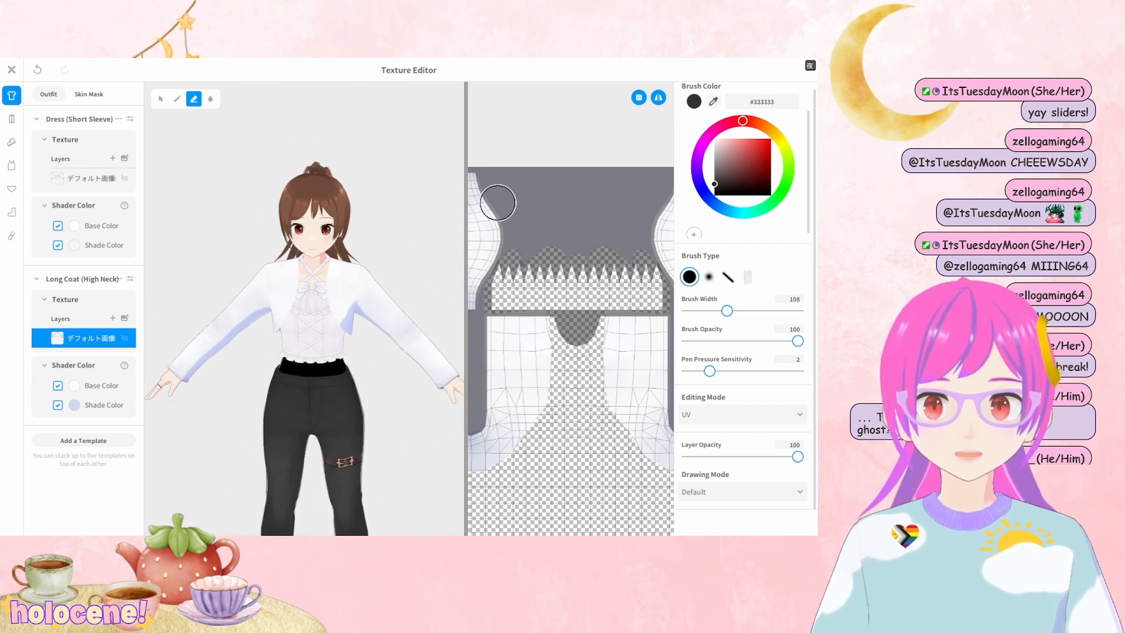
Open the Long Coat's shape parameters and puff out its sleeves by setting Shoulder Puff 1 to 92.952
drag(466, 205, 558, 205)
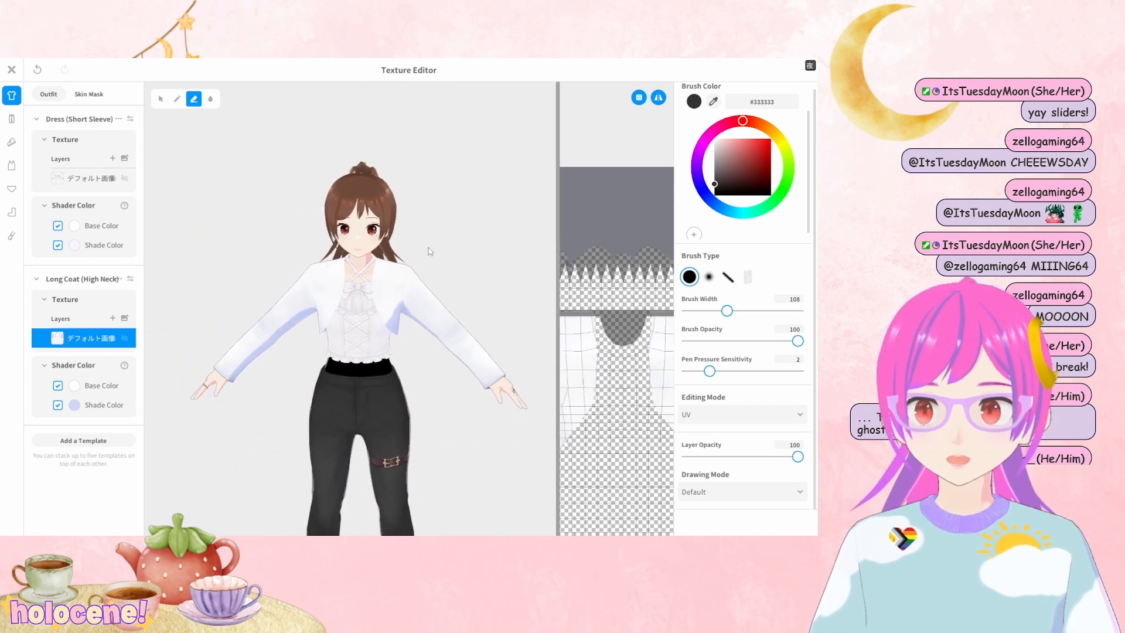
click(131, 280)
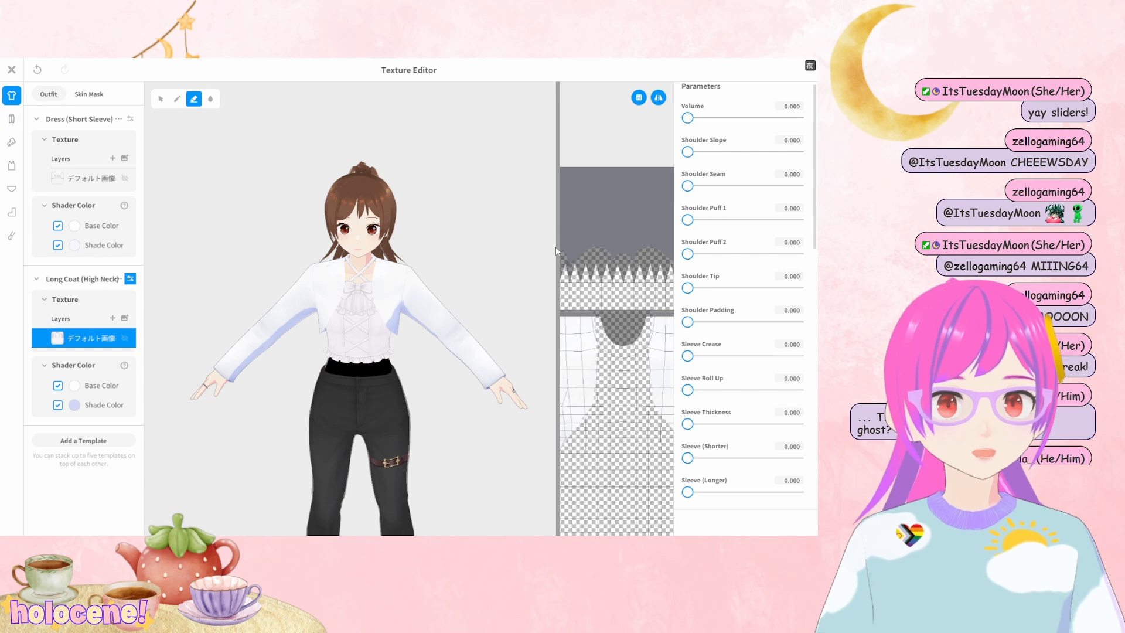
drag(559, 248, 522, 248)
scroll(781, 202, up, 1)
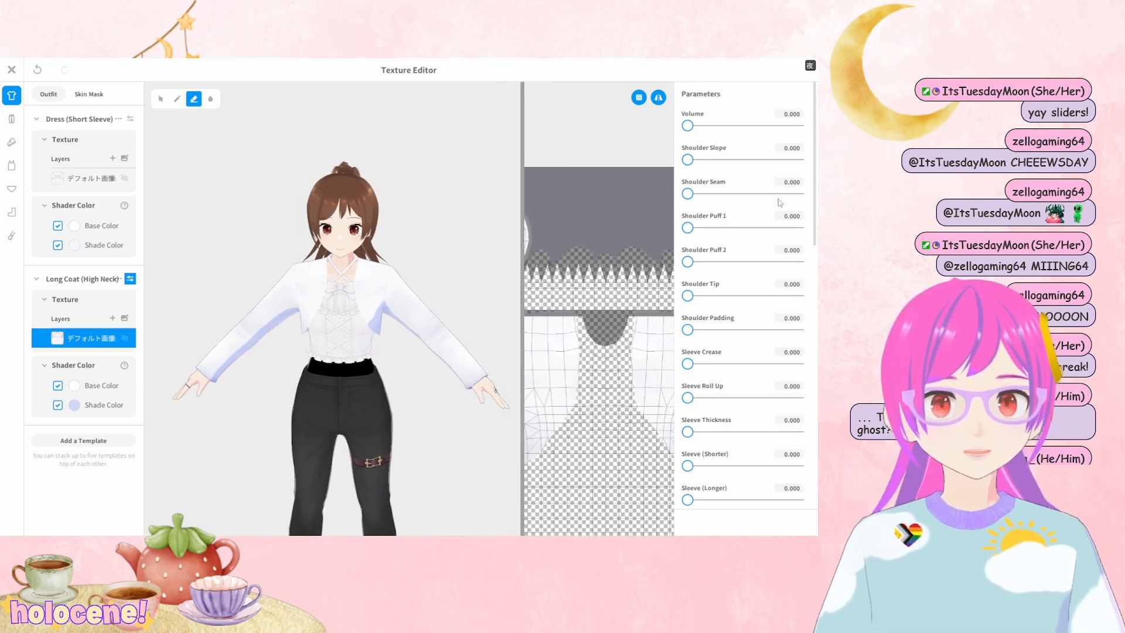
drag(701, 162, 757, 164)
drag(688, 228, 791, 229)
scroll(756, 322, down, 3)
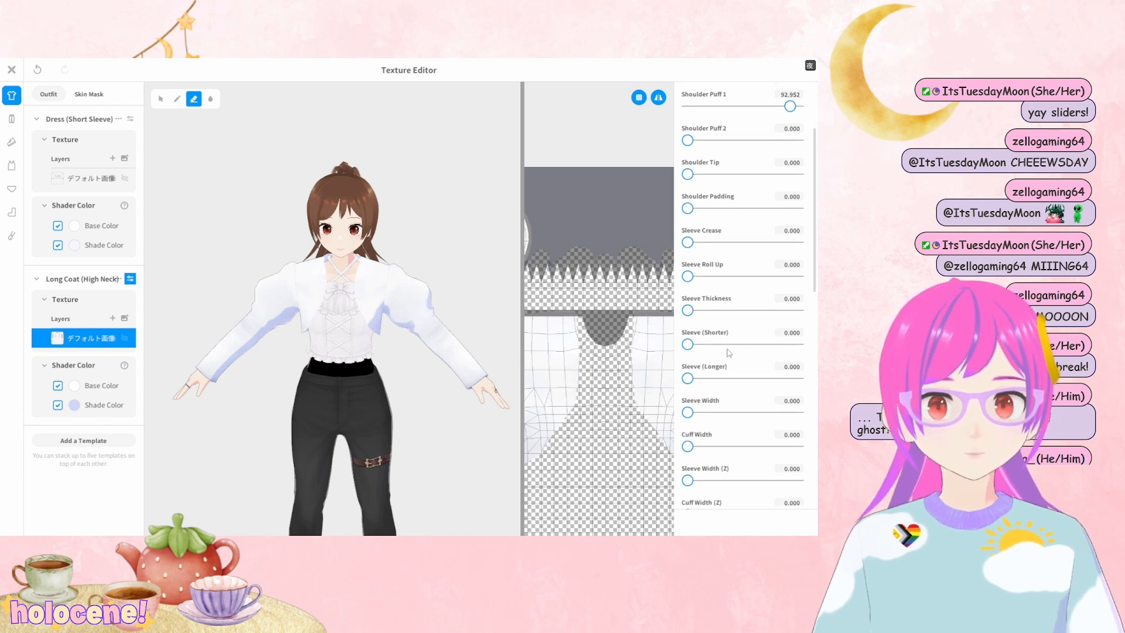
Widen the Long Coat's sleeve ends by setting Cuff Flare to 100 and Cuff Width (Z) to 88.106
mouse_move(689, 310)
mouse_down()
mouse_move(706, 311)
mouse_move(687, 312)
mouse_up()
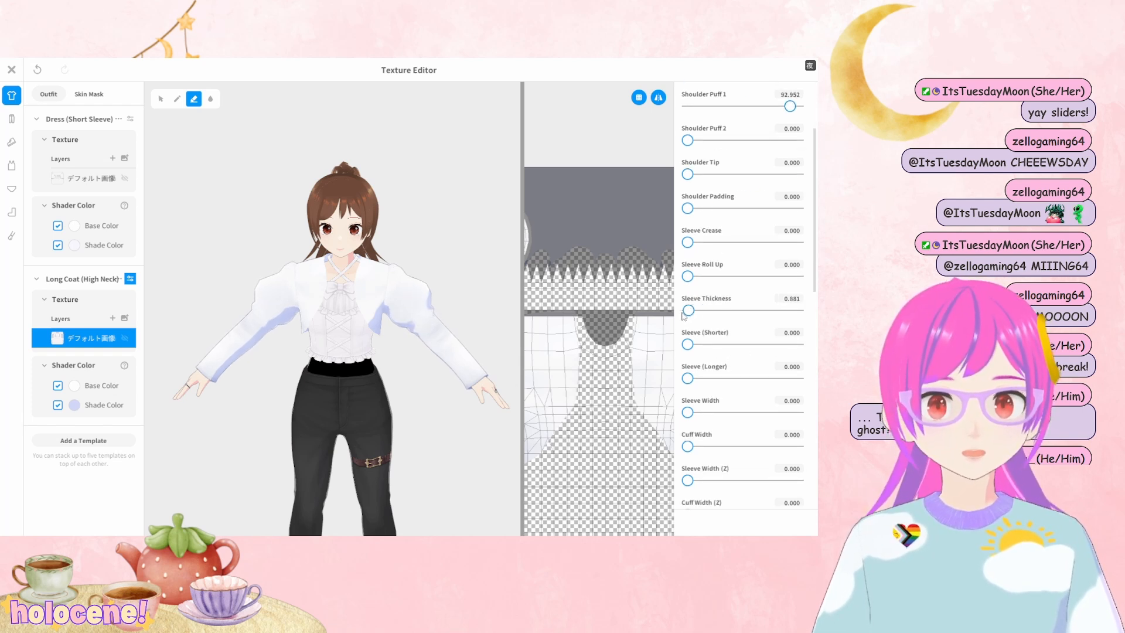
scroll(724, 229, down, 5)
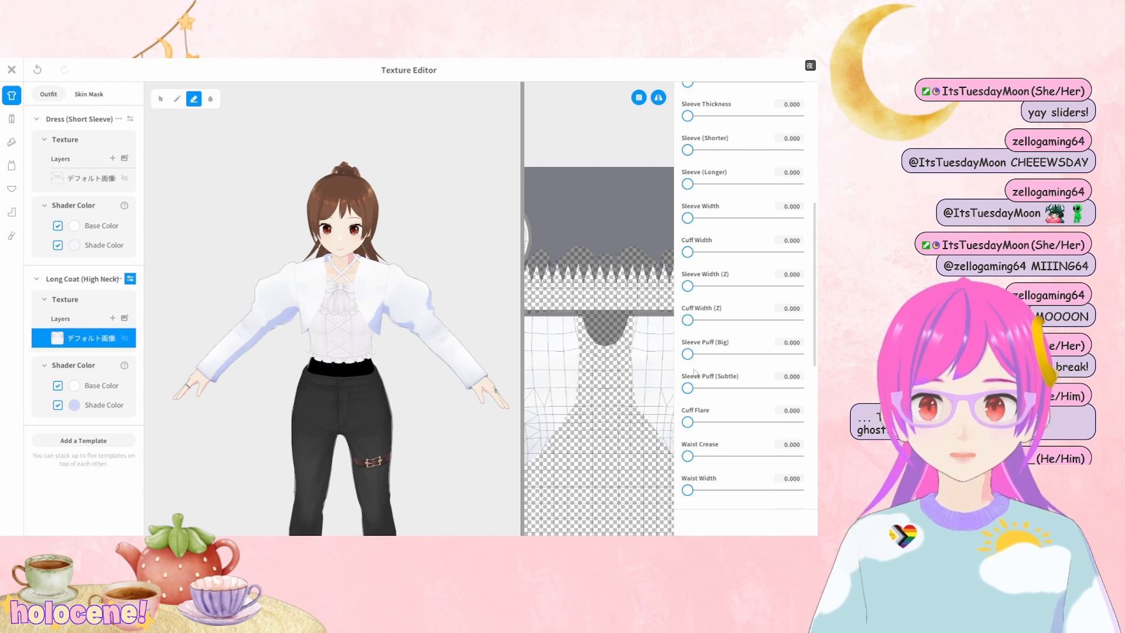
drag(688, 388, 657, 340)
drag(688, 422, 809, 421)
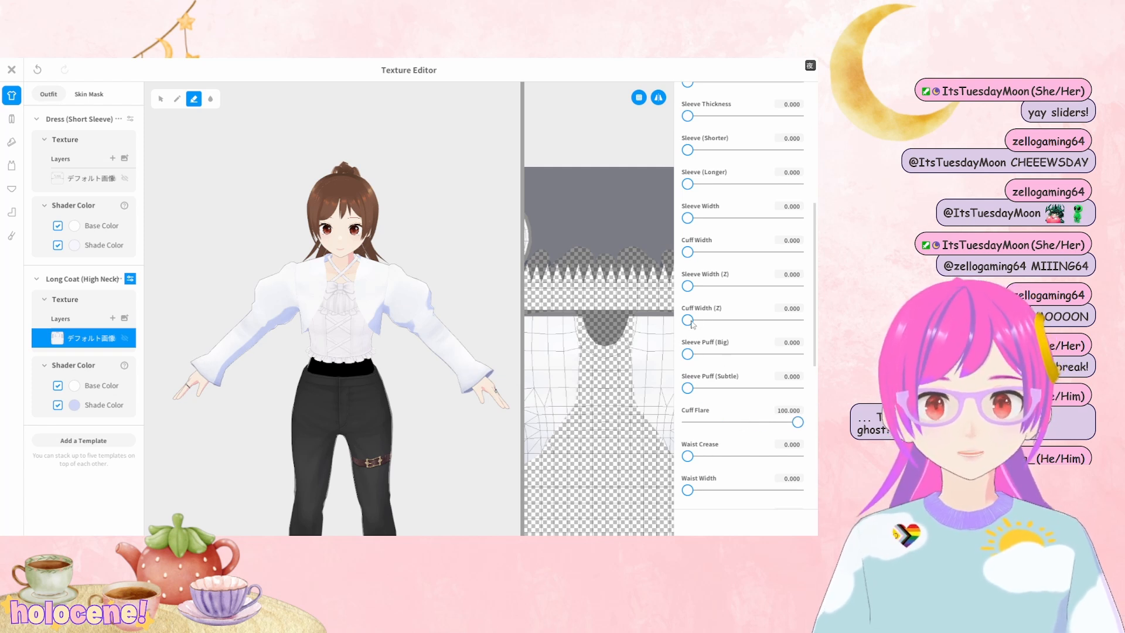
drag(688, 320, 785, 319)
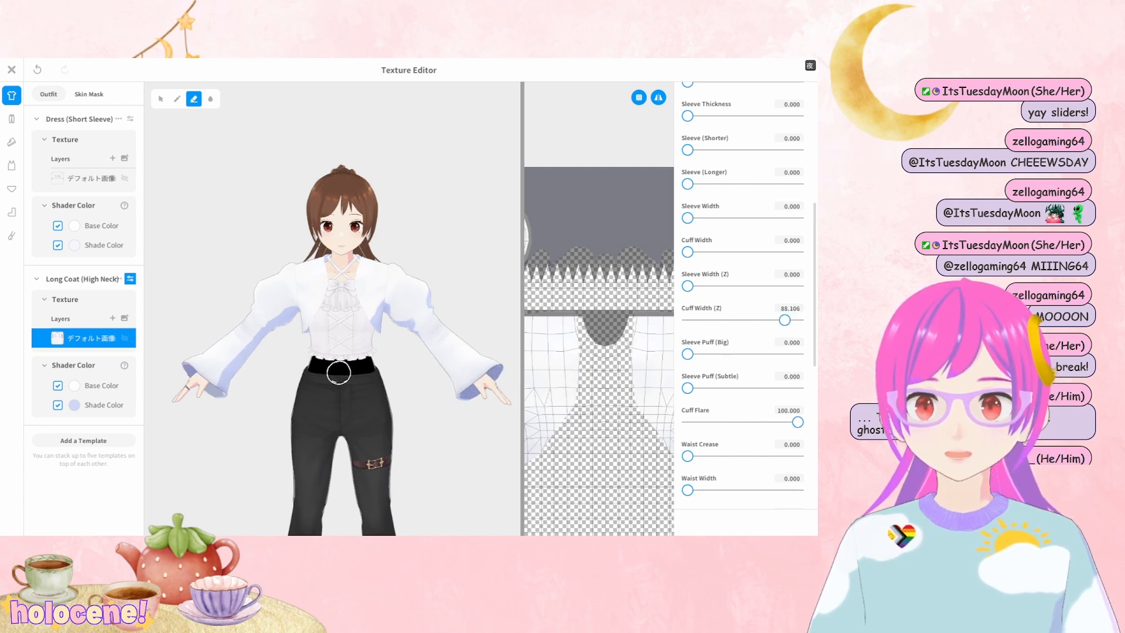
scroll(395, 373, up, 3)
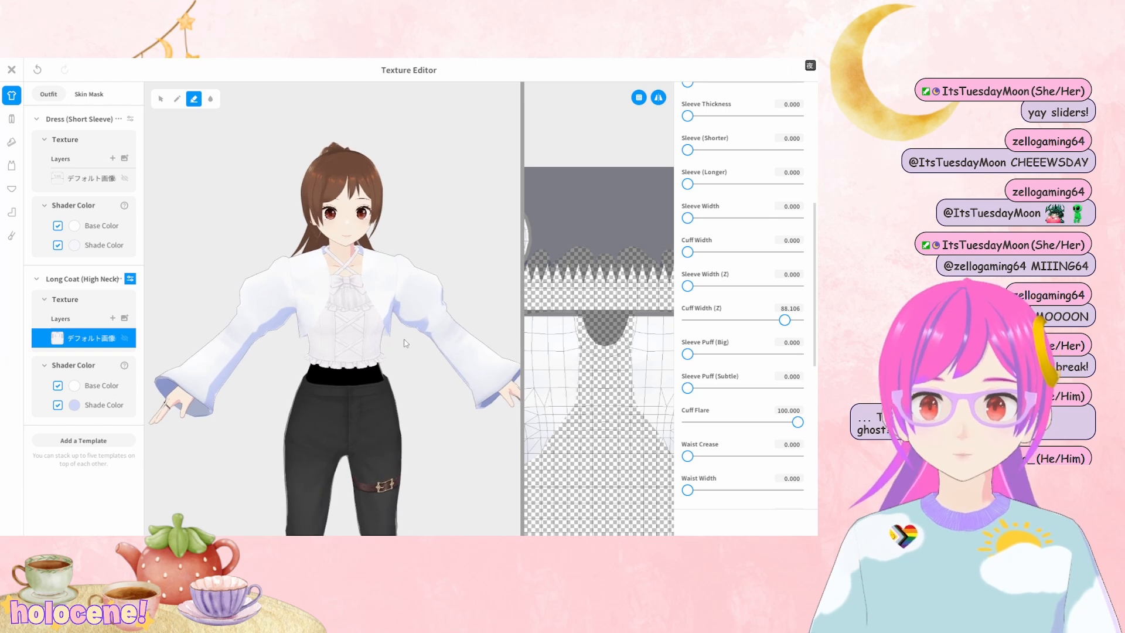
mouse_move(447, 397)
right_down()
mouse_move(426, 399)
mouse_move(462, 410)
right_up()
scroll(462, 410, up, 3)
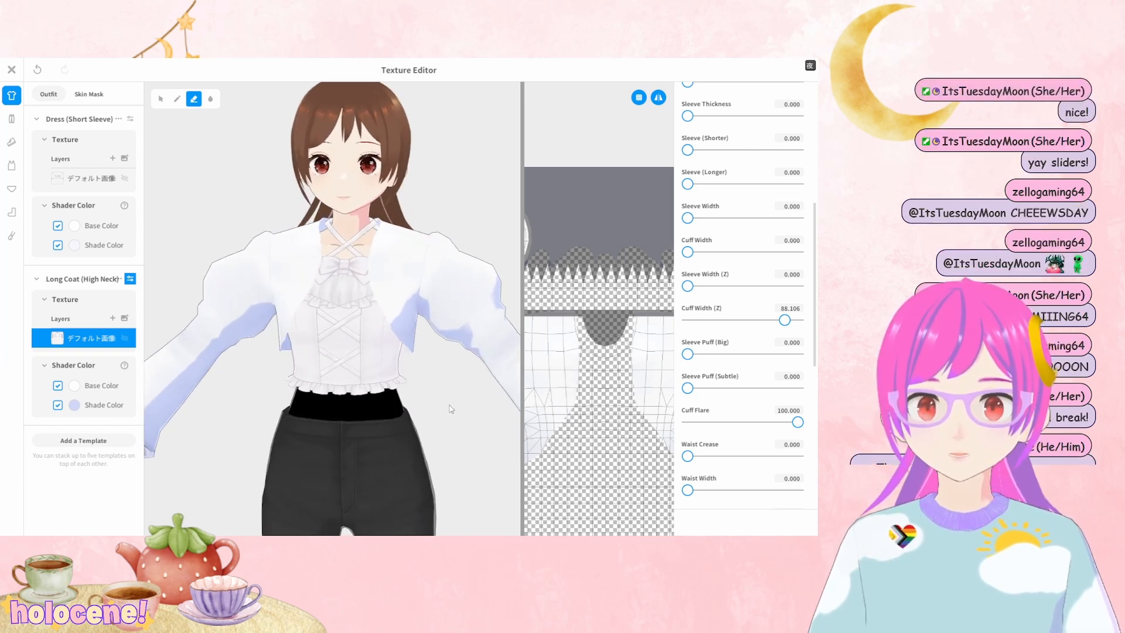
Set the Long Coat's Waist Width parameter to -10
scroll(741, 354, down, 2)
scroll(742, 354, down, 5)
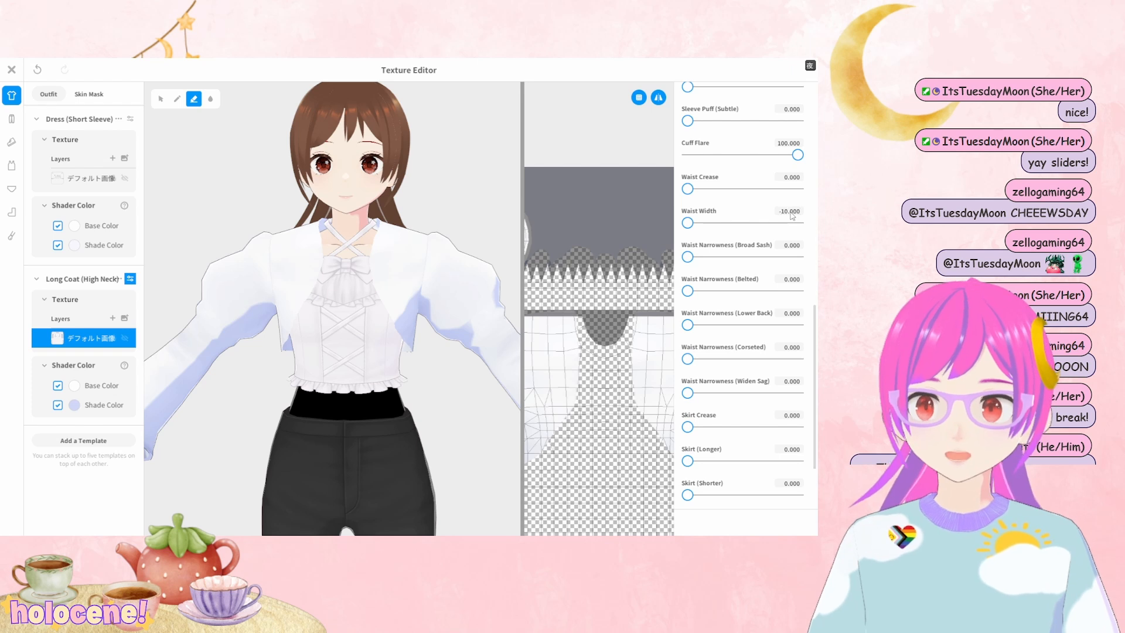
right_drag(462, 420, 465, 420)
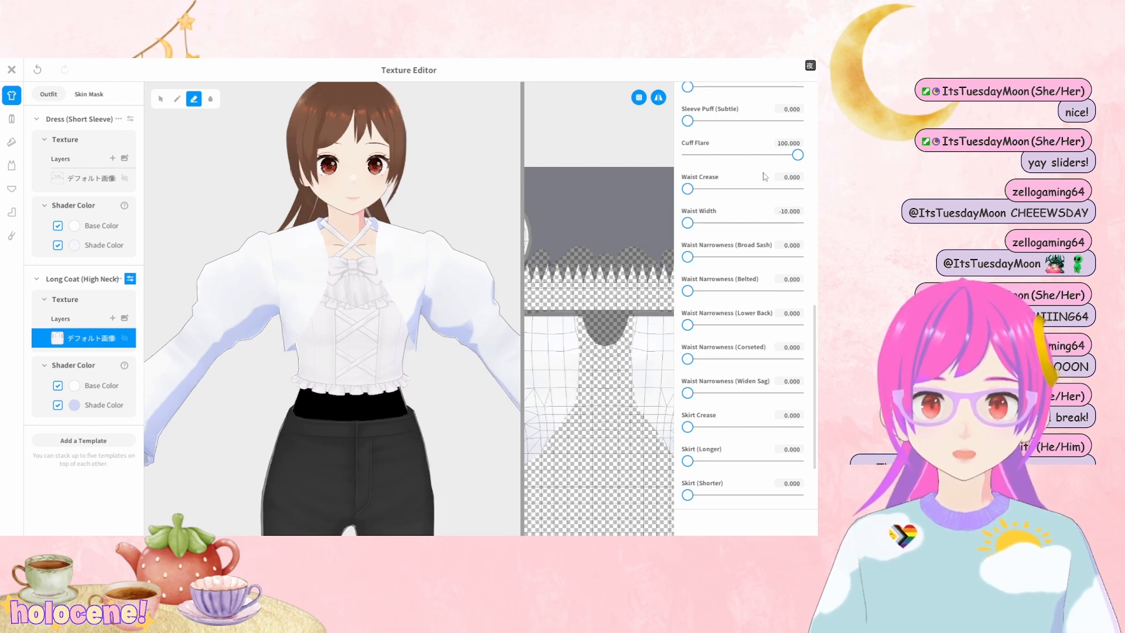
key(ctrl+z)
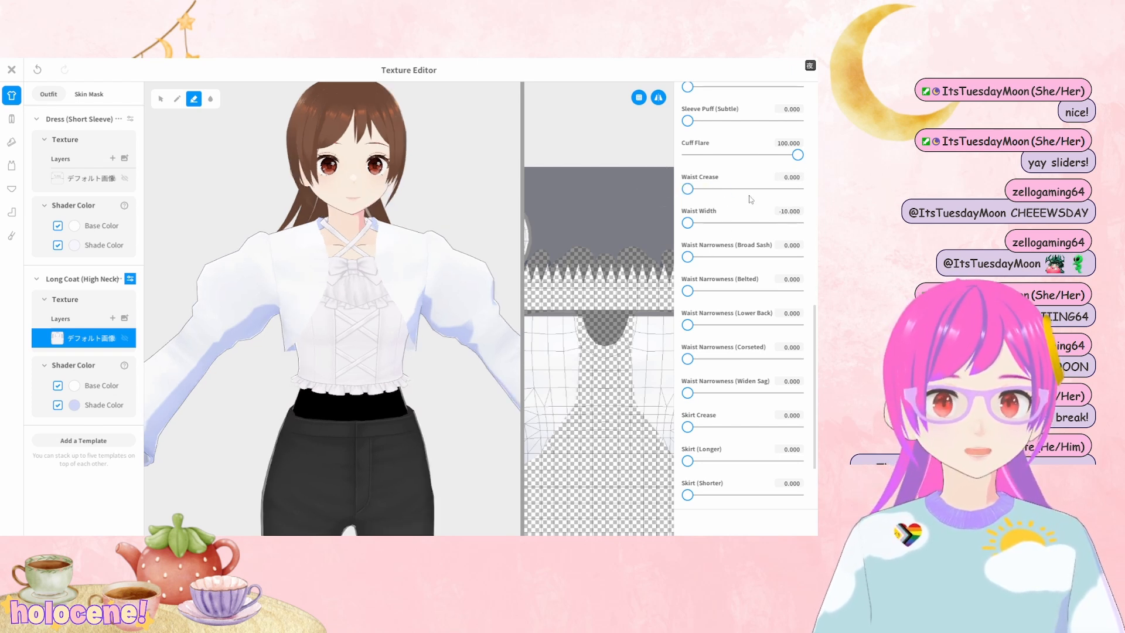
scroll(762, 357, down, 3)
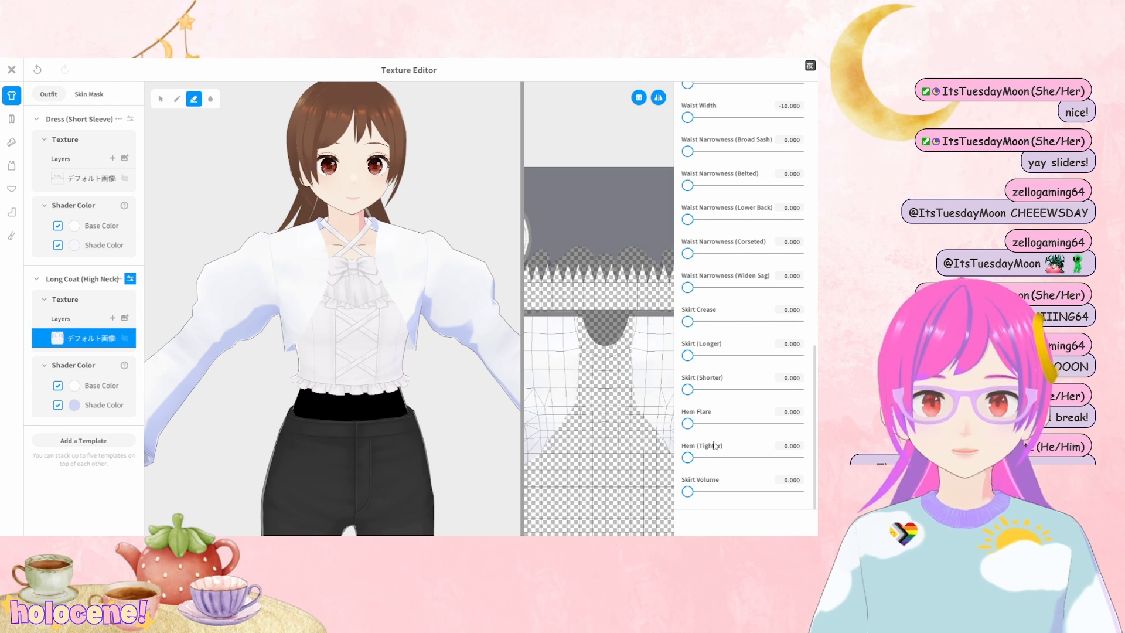
right_drag(452, 409, 439, 410)
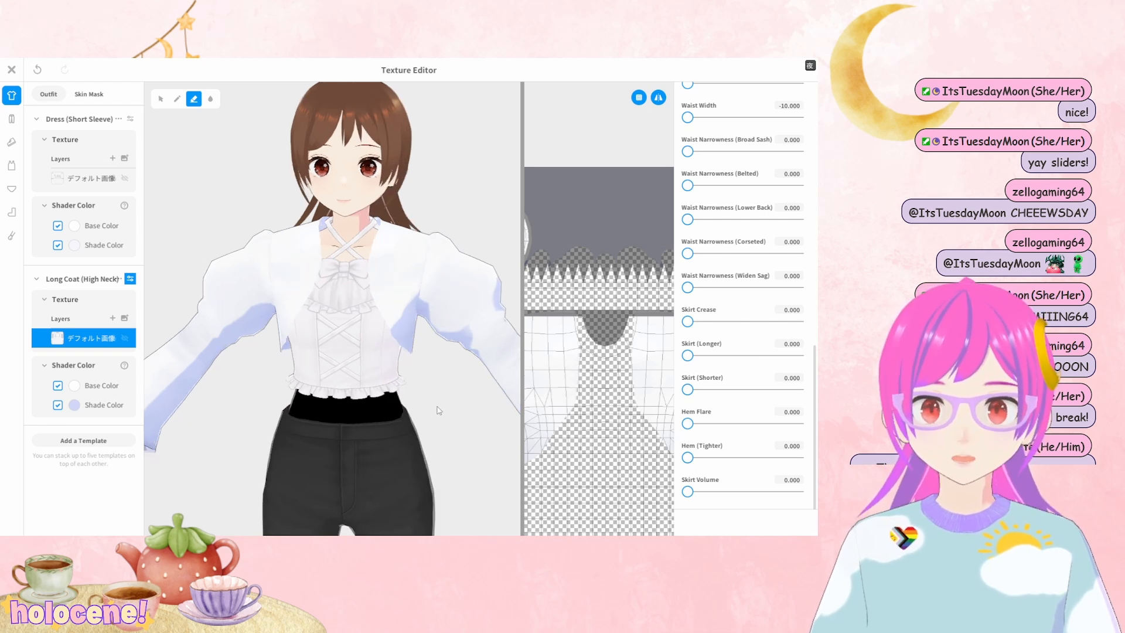
Examine the cropped jacket's front opening, puffed sleeves and flared cuffs over the ruffled top from several angles and distances
scroll(425, 399, down, 5)
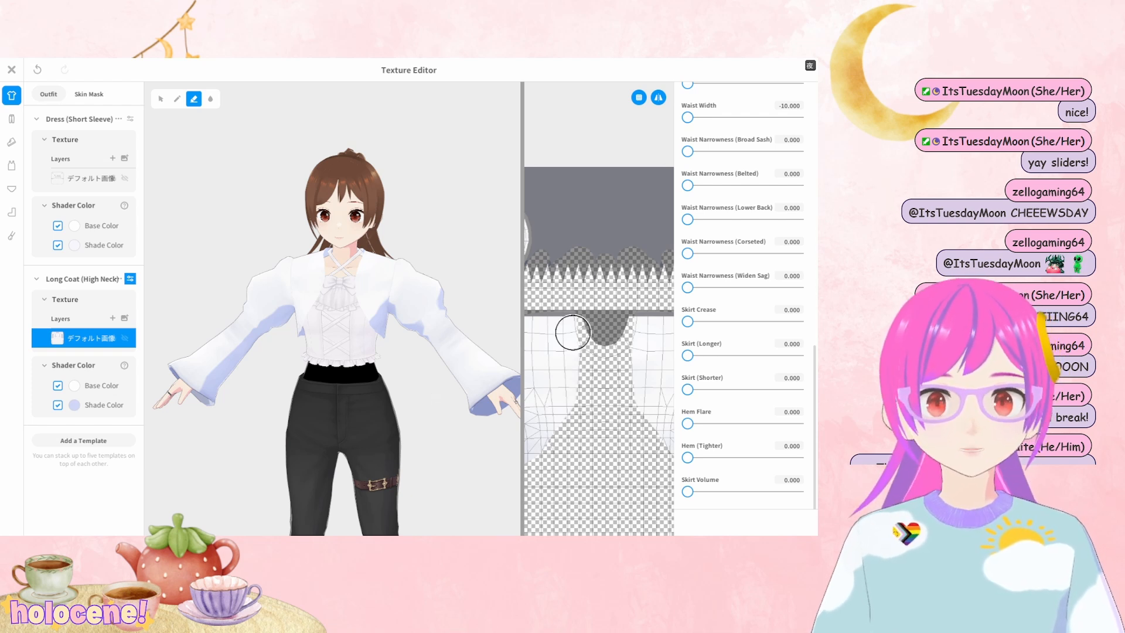
scroll(748, 303, up, 5)
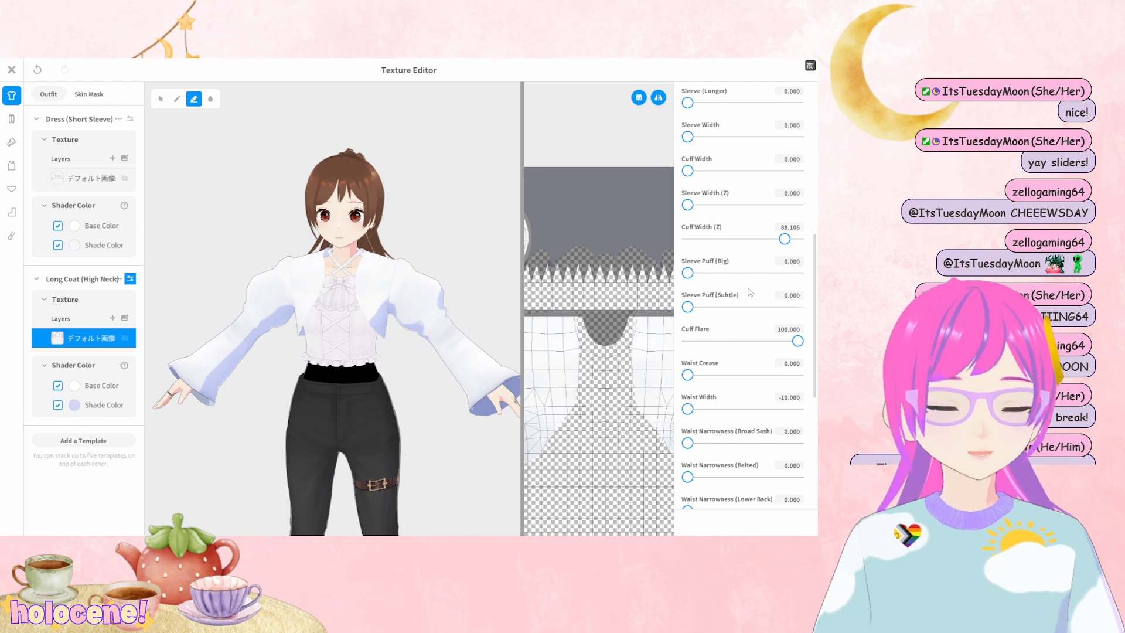
scroll(343, 378, up, 3)
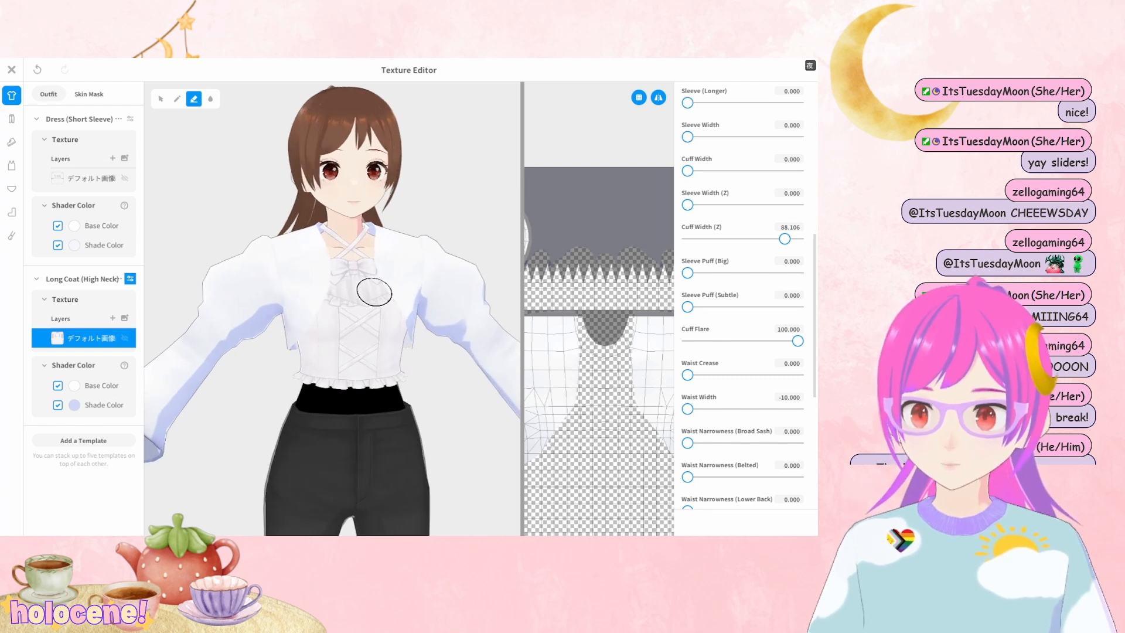
mouse_move(393, 292)
right_down()
mouse_move(447, 274)
mouse_move(492, 275)
mouse_move(467, 305)
right_up()
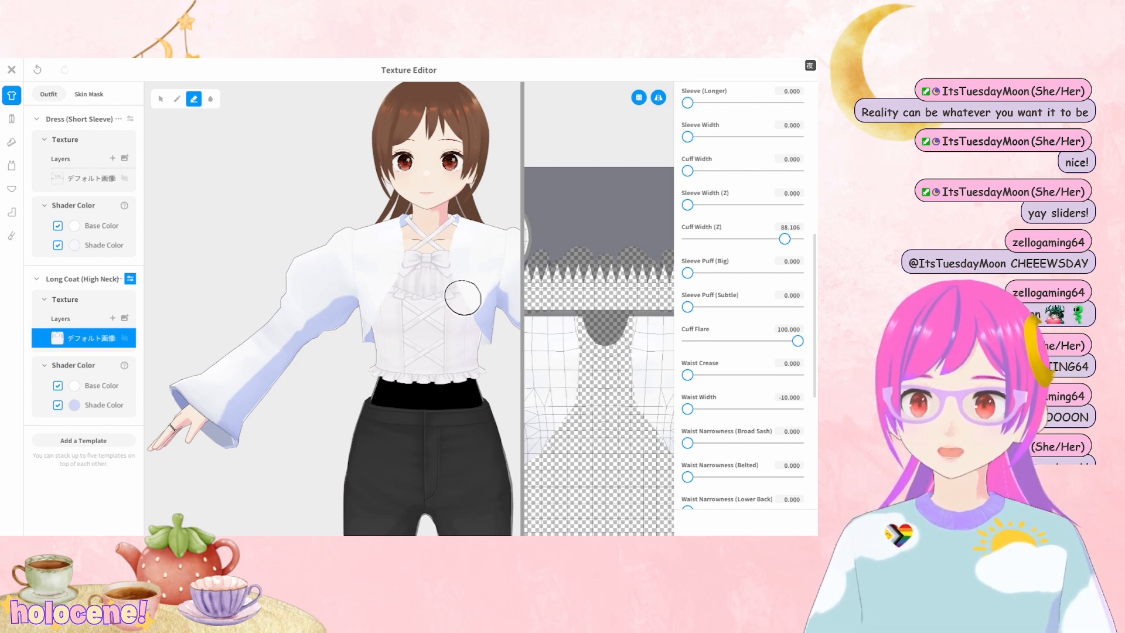
middle_drag(422, 296, 346, 289)
mouse_move(347, 289)
right_down()
mouse_move(417, 295)
mouse_move(398, 294)
right_up()
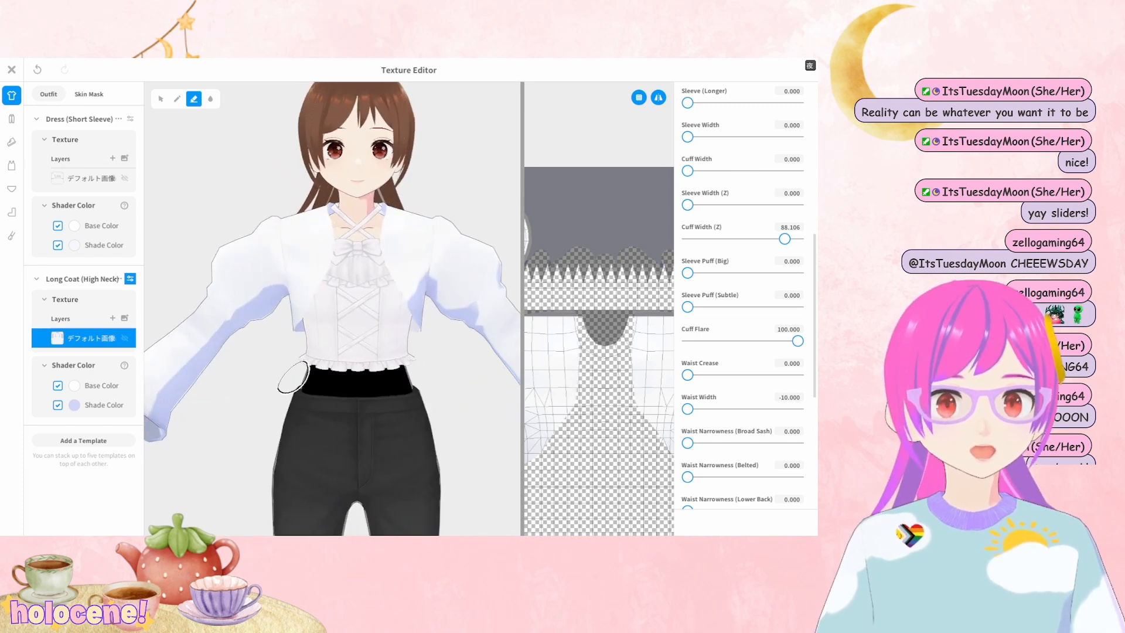
scroll(357, 382, down, 4)
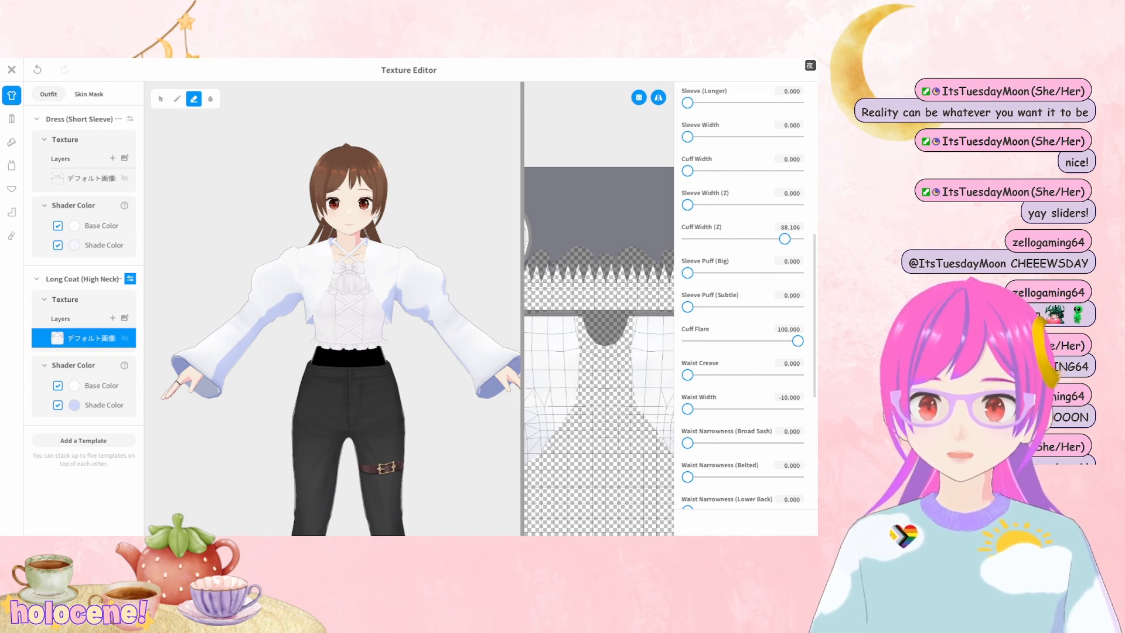
scroll(327, 351, up, 4)
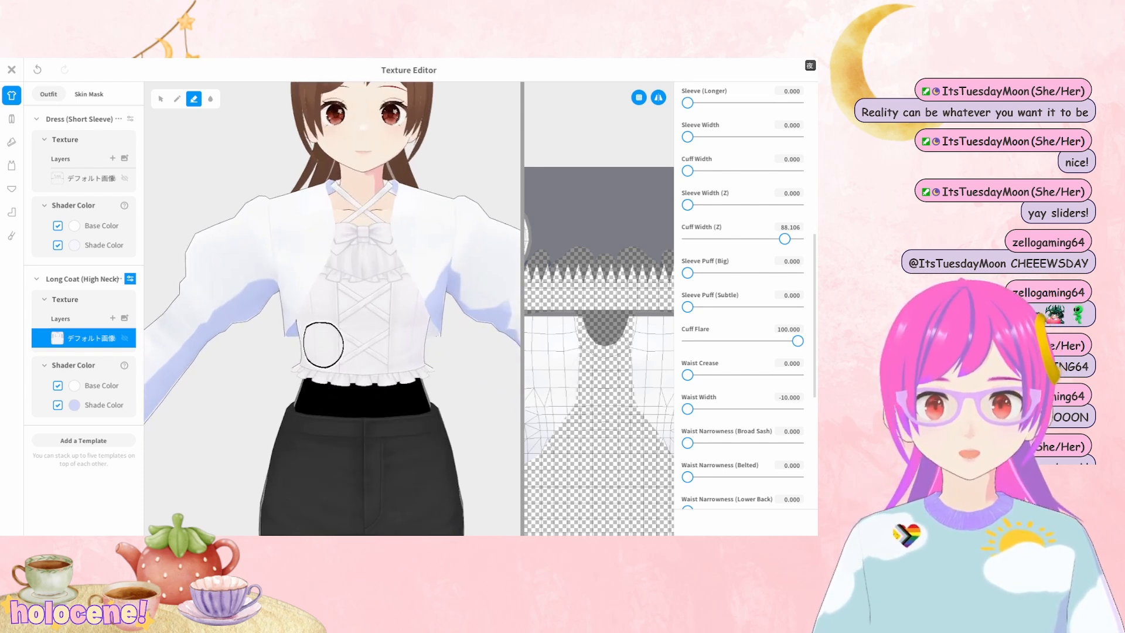
scroll(491, 396, down, 4)
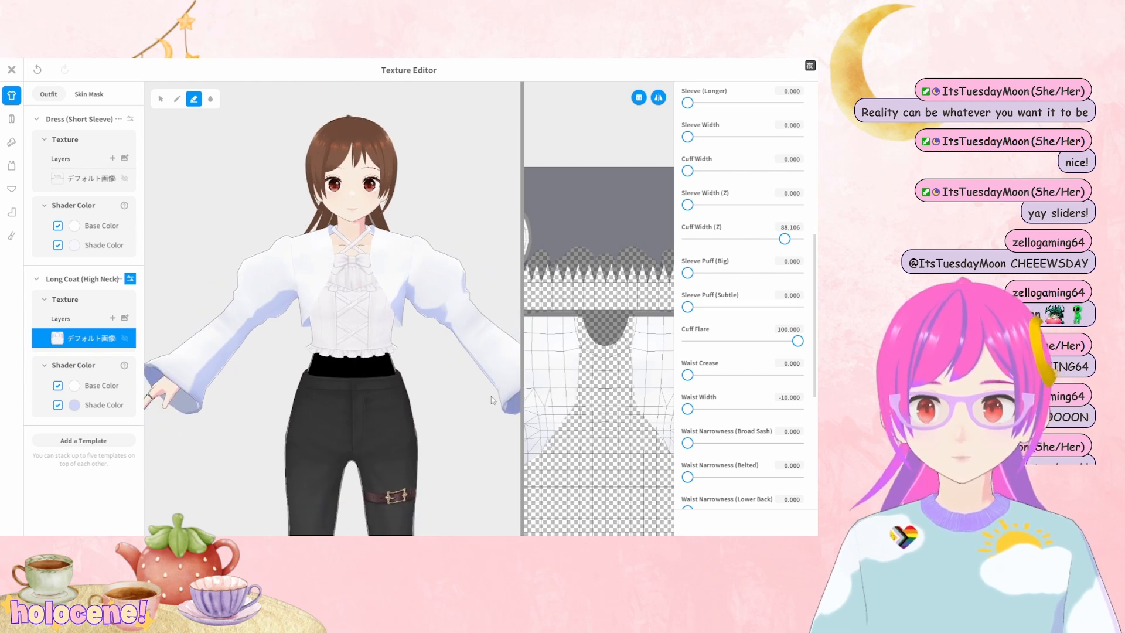
right_drag(491, 396, 466, 405)
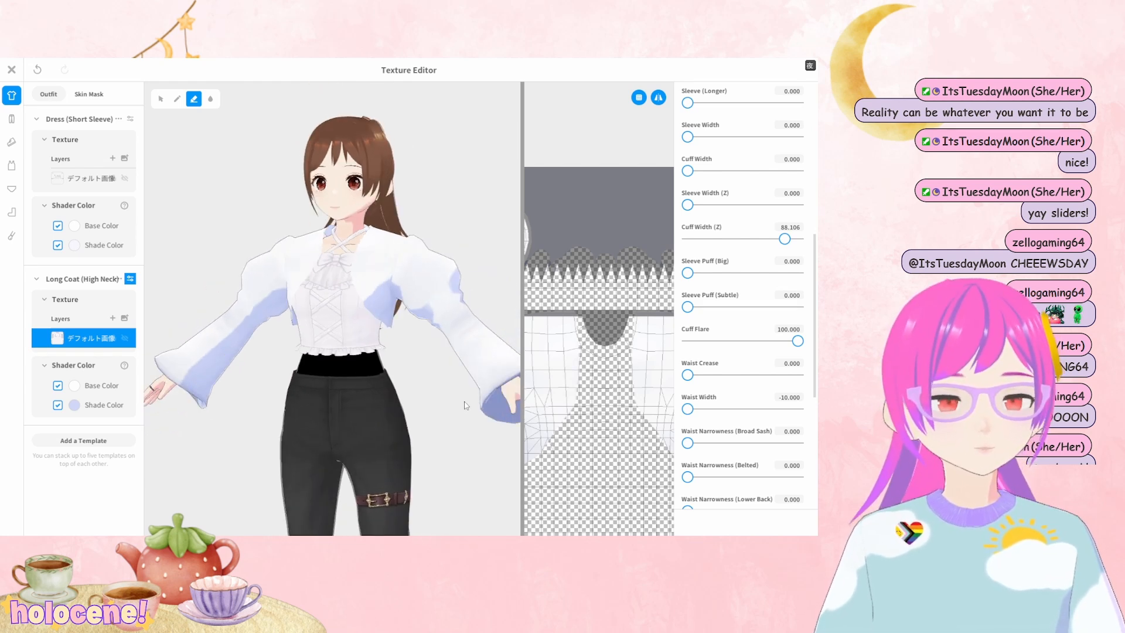
right_drag(348, 321, 283, 301)
scroll(301, 334, up, 3)
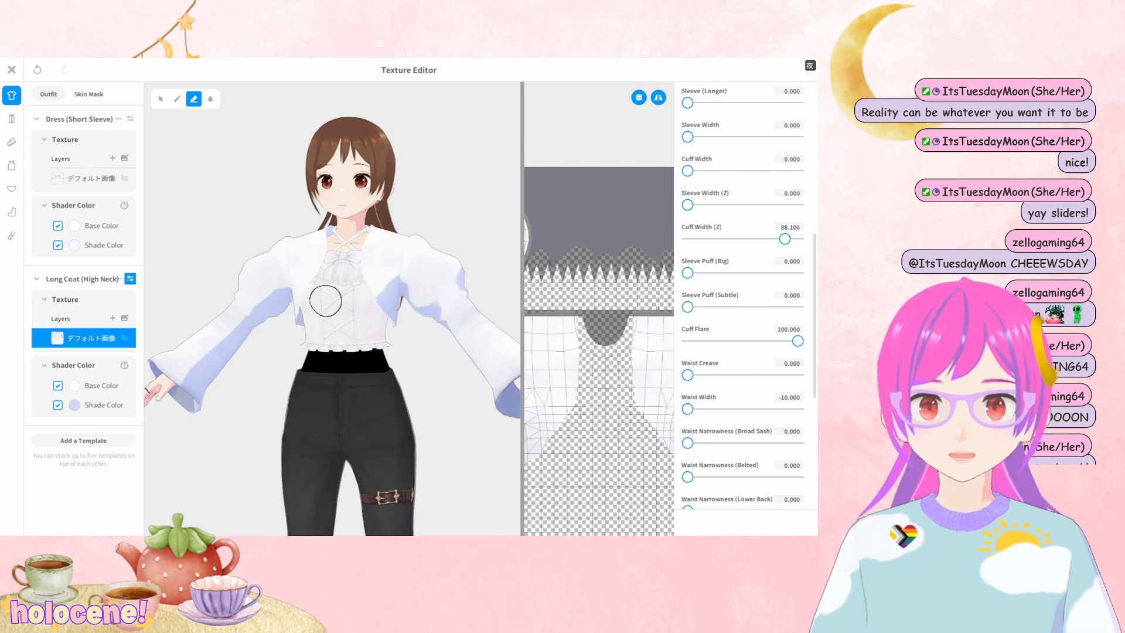
scroll(345, 316, up, 3)
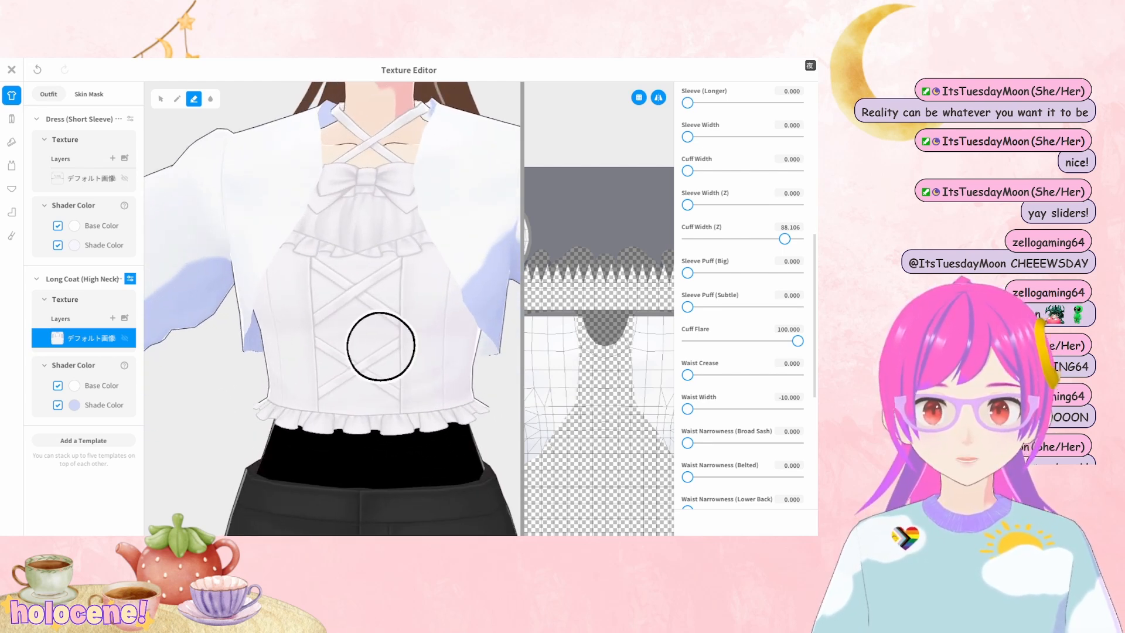
scroll(378, 355, down, 5)
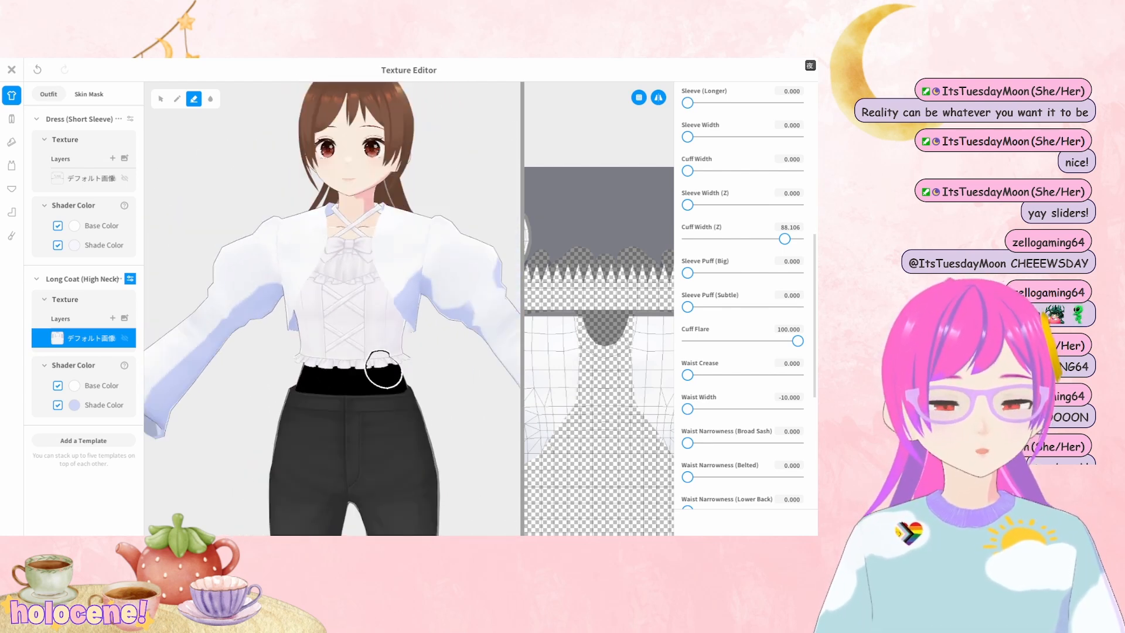
scroll(384, 370, down, 3)
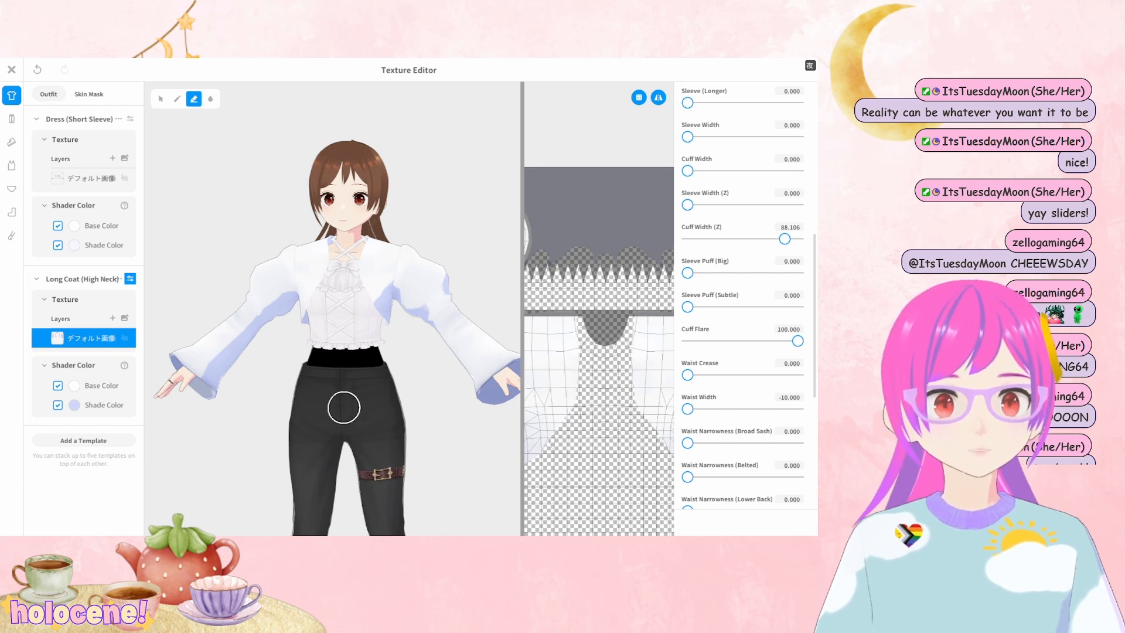
Duplicate the Long Coat's default texture layer and select the original layer beneath the copy
right_click(77, 341)
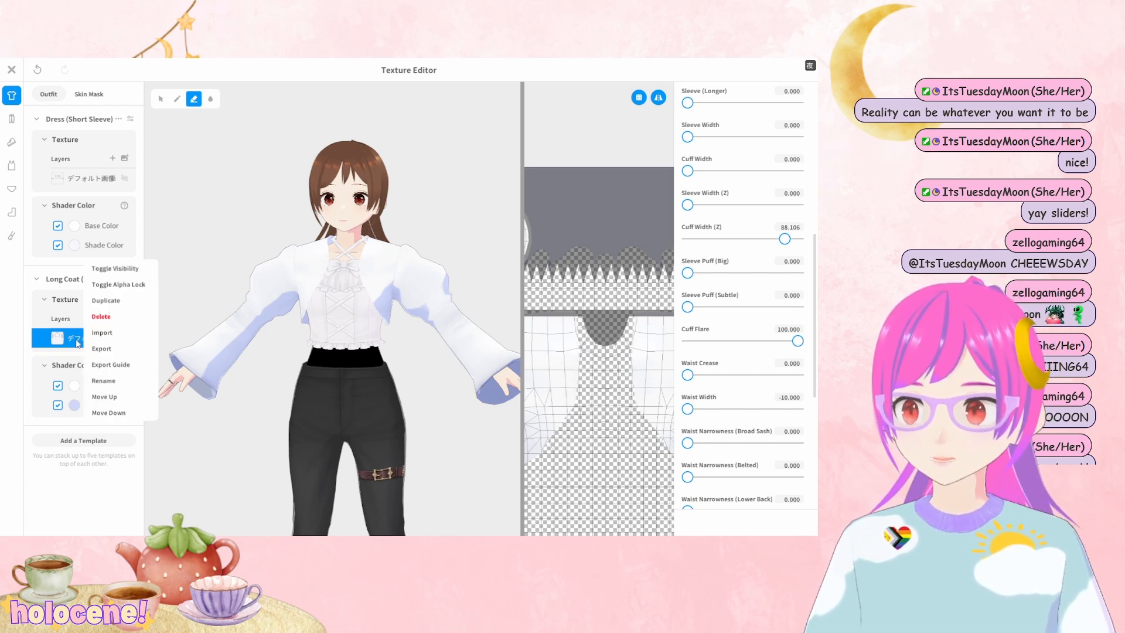
click(106, 300)
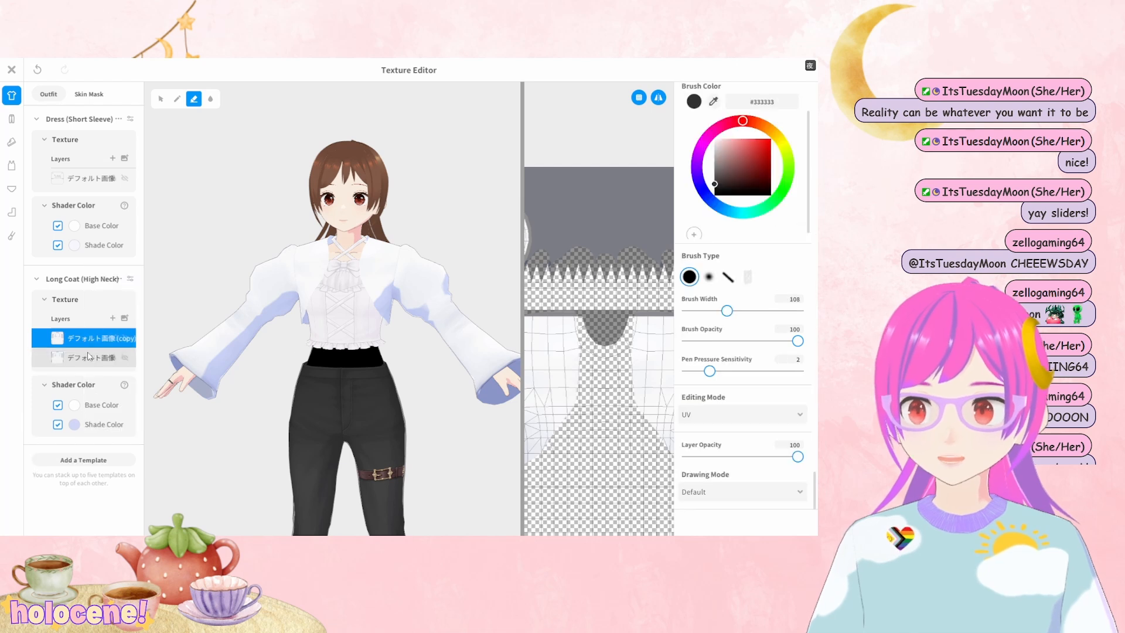
click(103, 360)
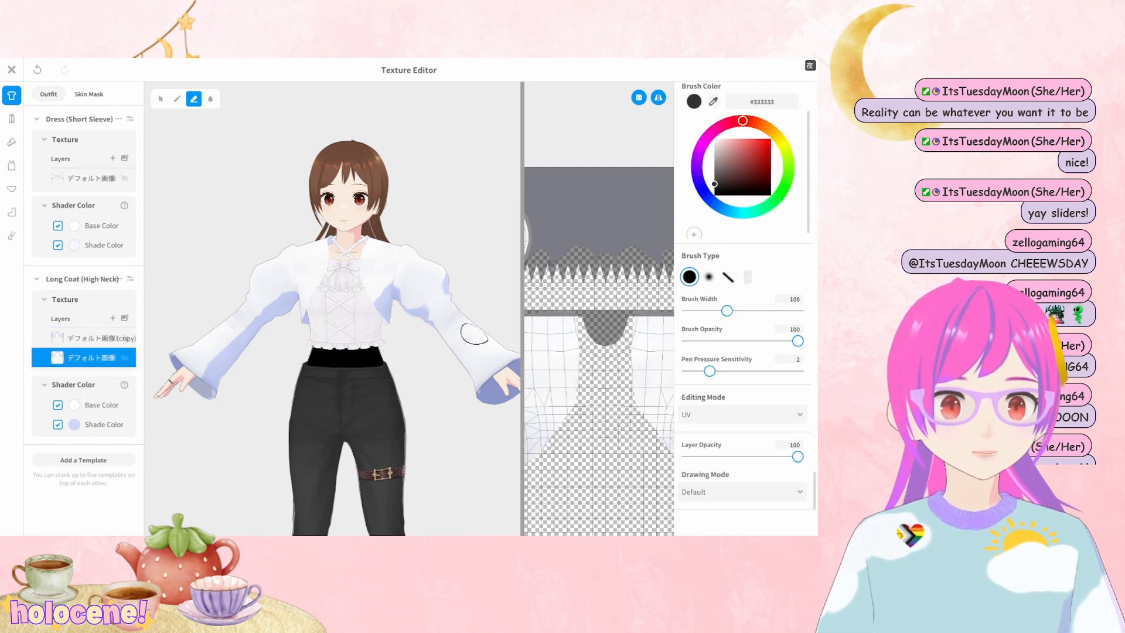
Duplicate the whole Long Coat template and select the copied texture layer in the new template
click(119, 280)
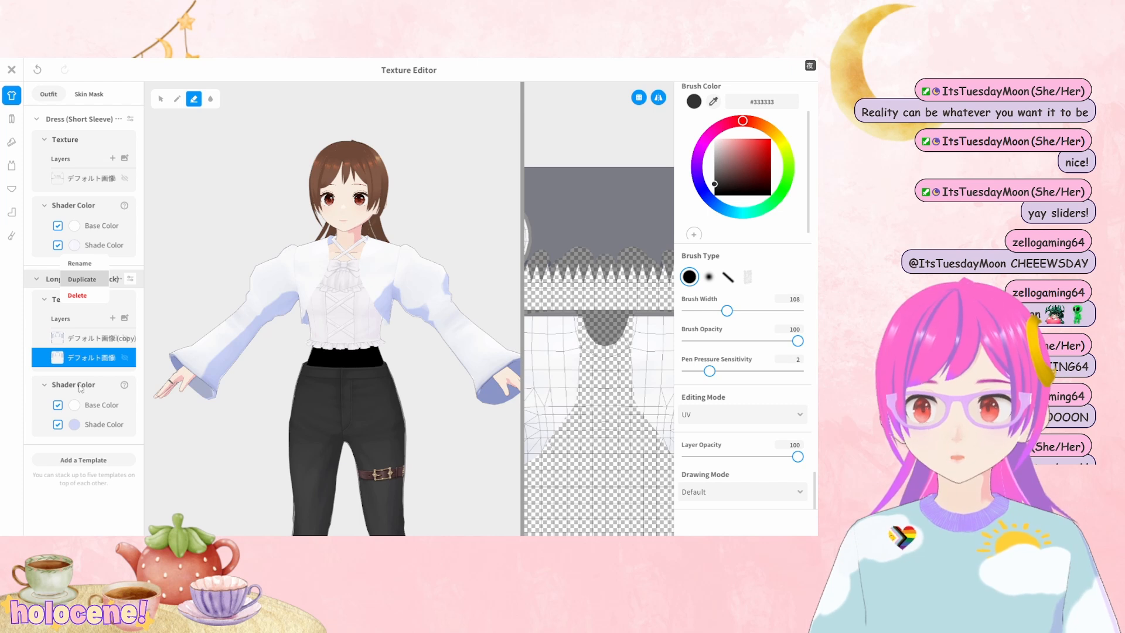
scroll(85, 387, down, 5)
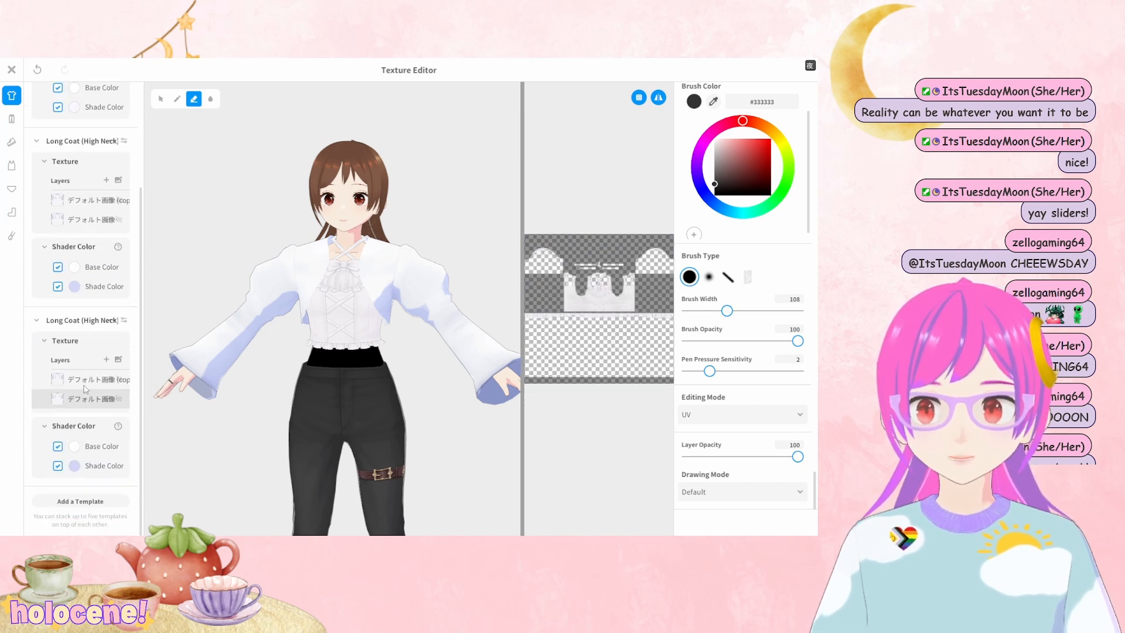
click(97, 400)
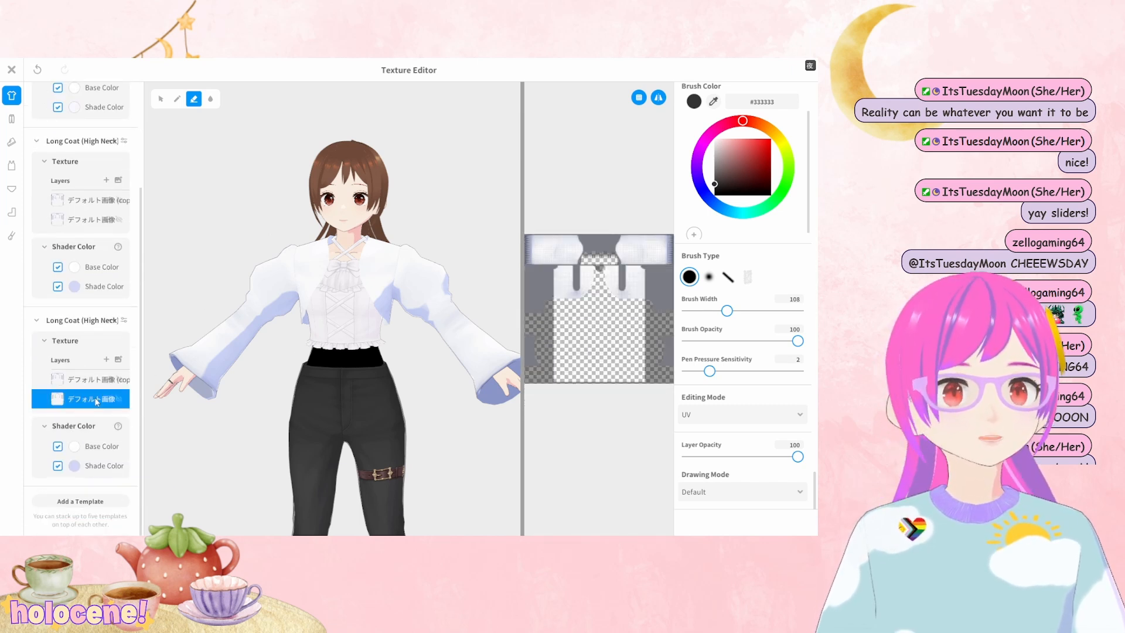
click(94, 380)
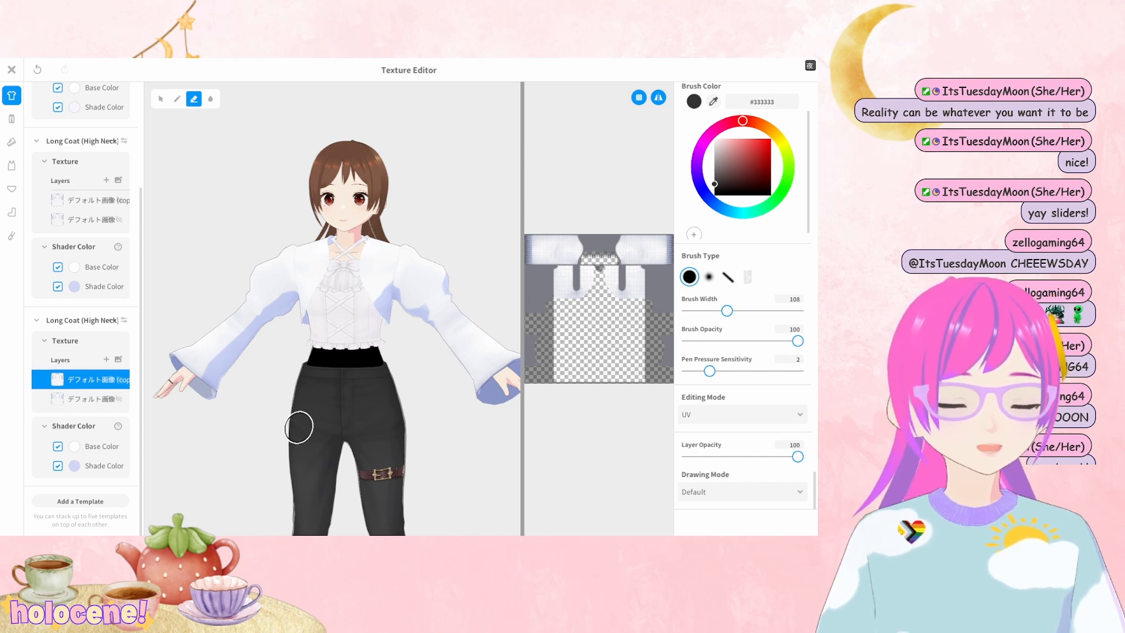
right_drag(348, 381, 364, 394)
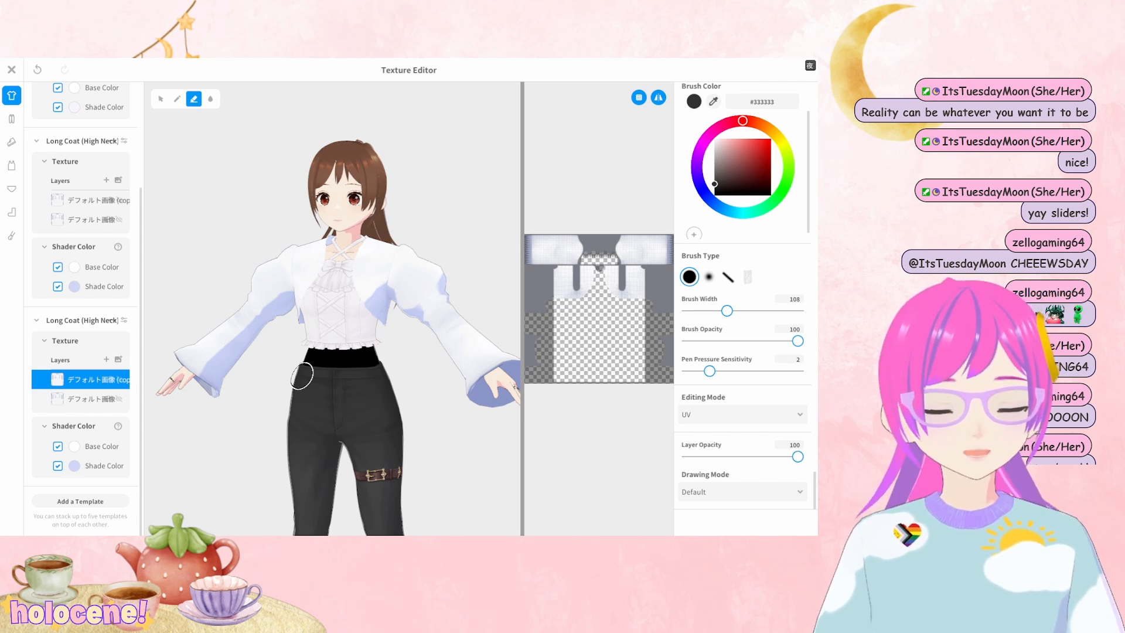
mouse_move(302, 376)
right_down()
mouse_move(334, 375)
mouse_move(301, 369)
right_up()
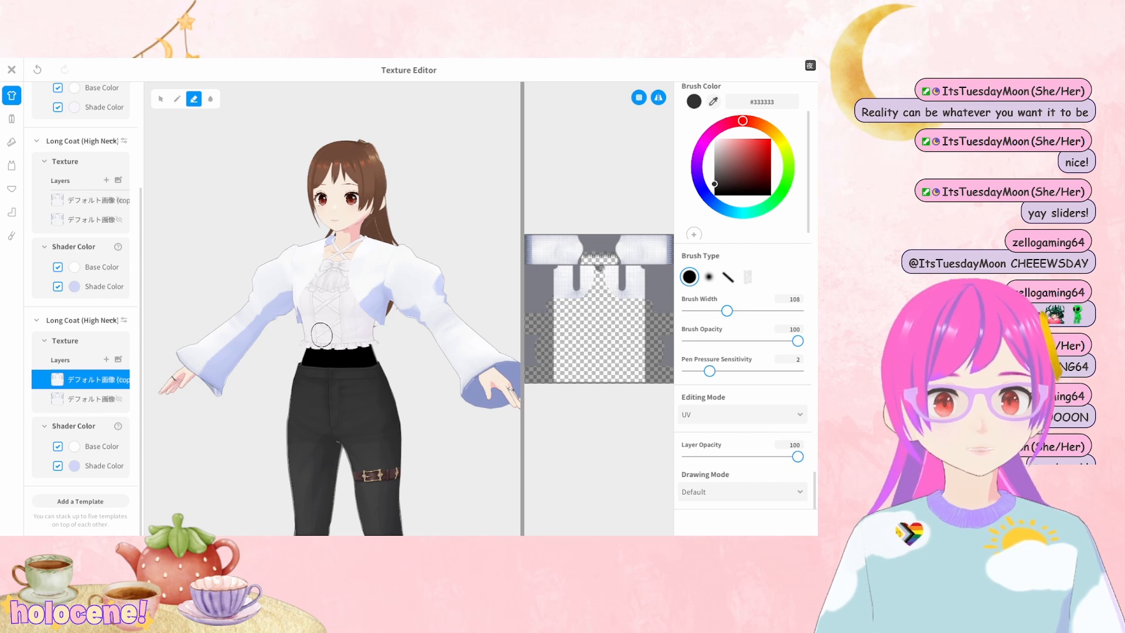
scroll(300, 369, up, 5)
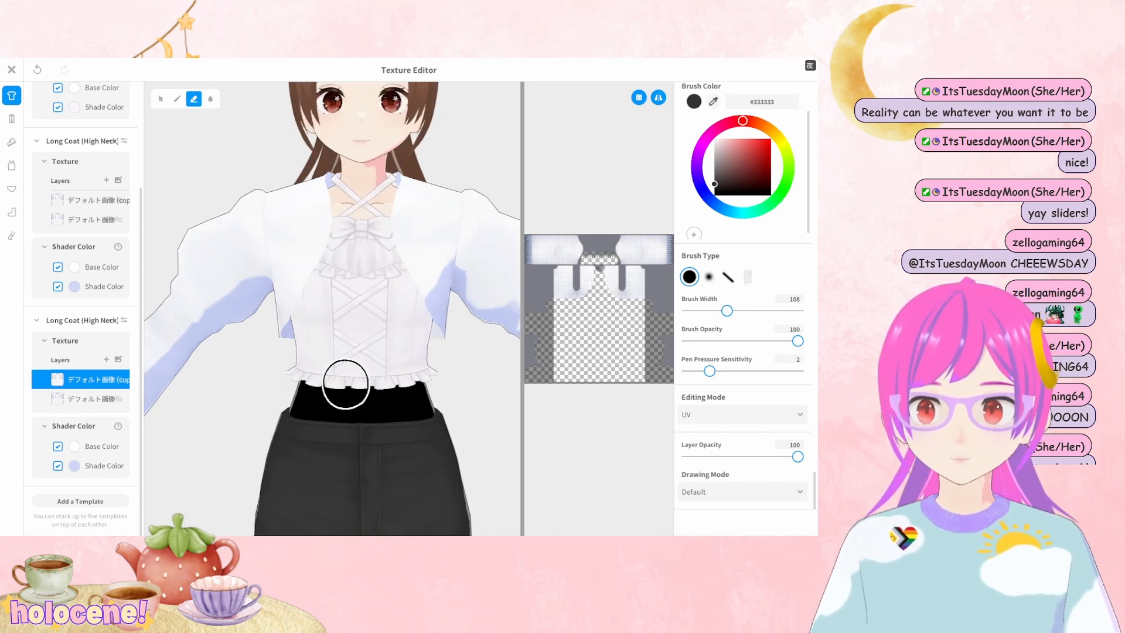
scroll(347, 384, up, 3)
scroll(339, 321, down, 3)
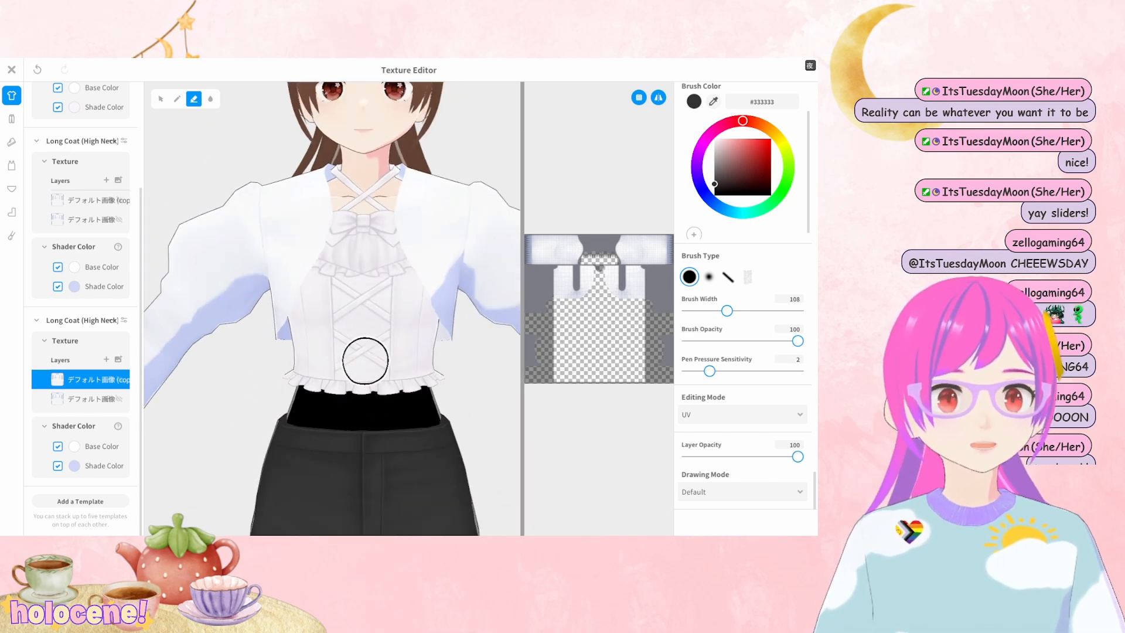
Rename the copied default texture layer in the upper of the two Long Coat templates as lace
right_drag(410, 344, 401, 344)
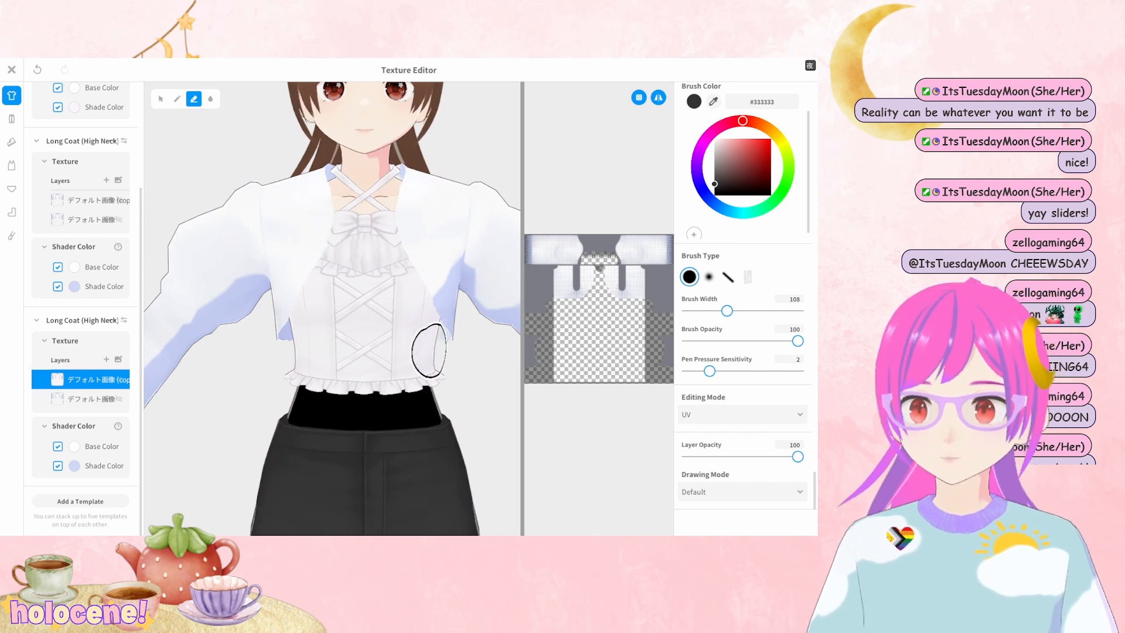
scroll(351, 339, down, 2)
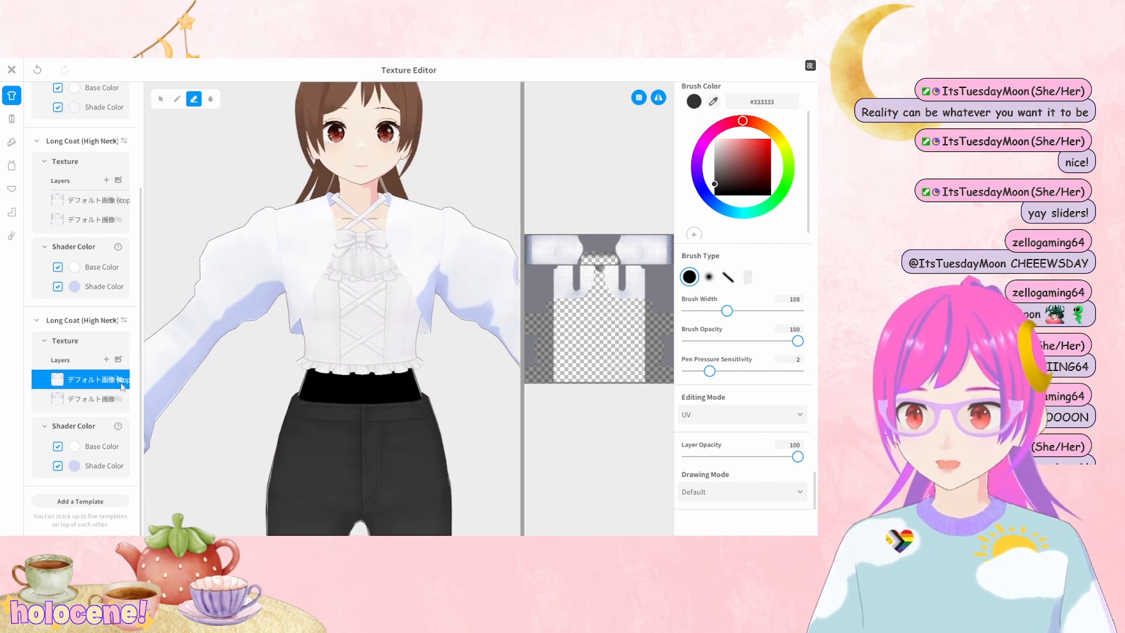
click(120, 401)
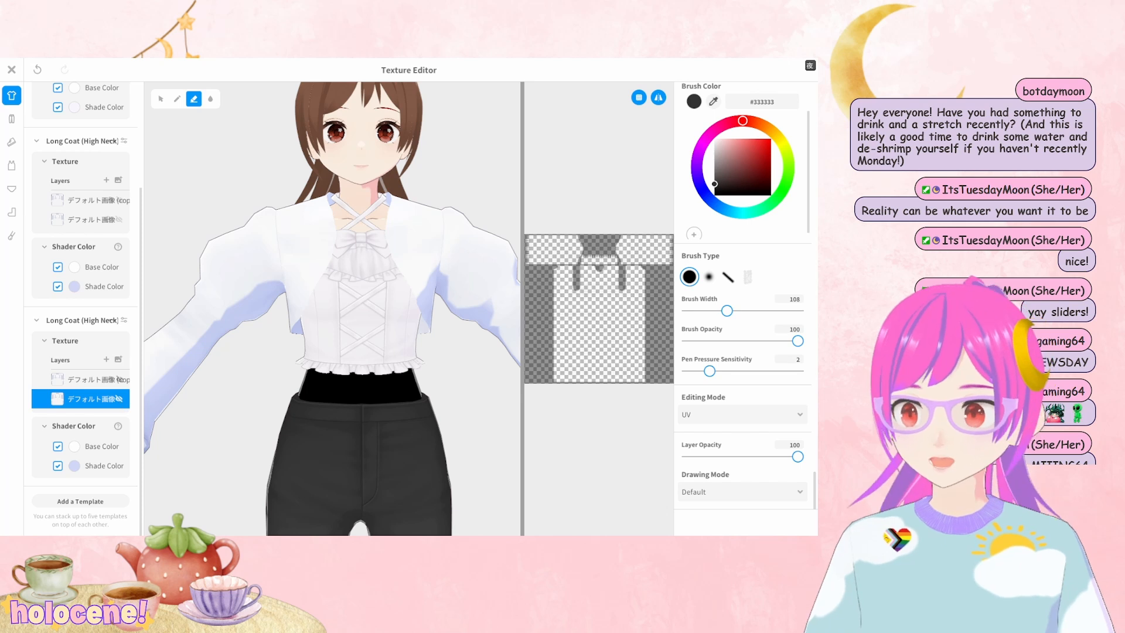
click(88, 201)
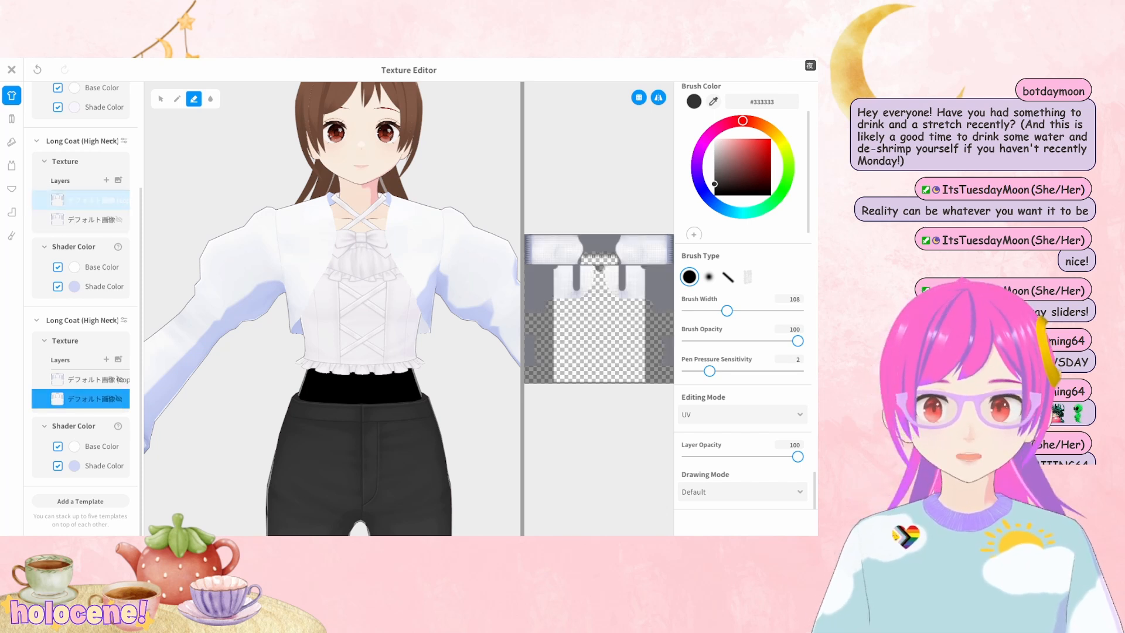
right_click(86, 220)
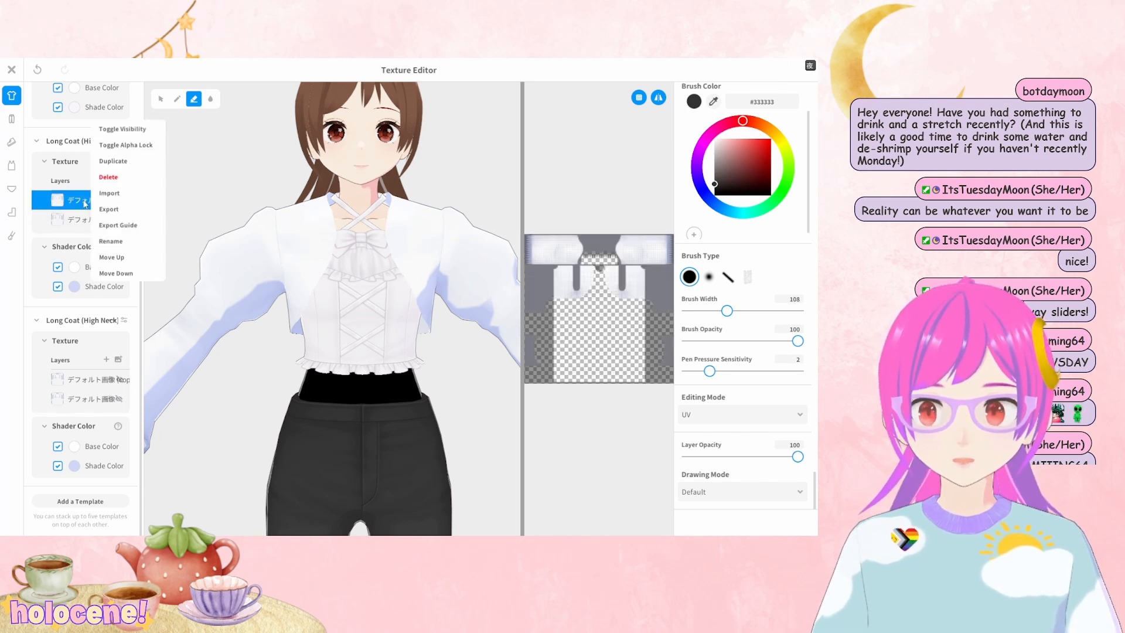
click(140, 247)
text(lace)
key(Return)
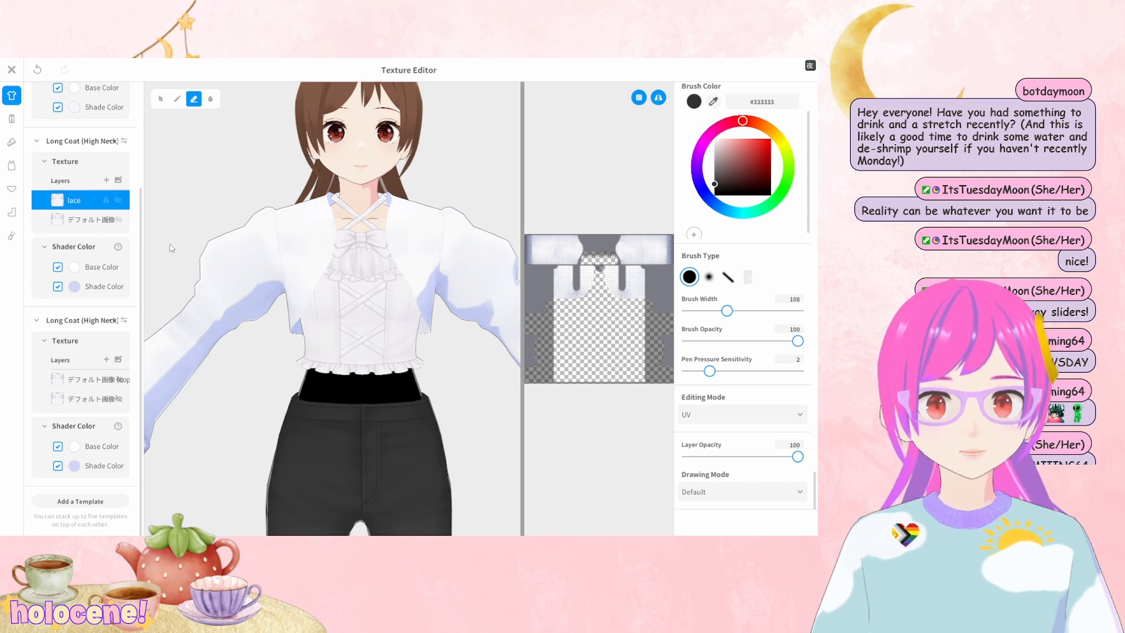
Paint both front opening edges of the cropped jacket on the lace layer in pink #FF4878 with a brush width of 55
scroll(240, 234, down, 2)
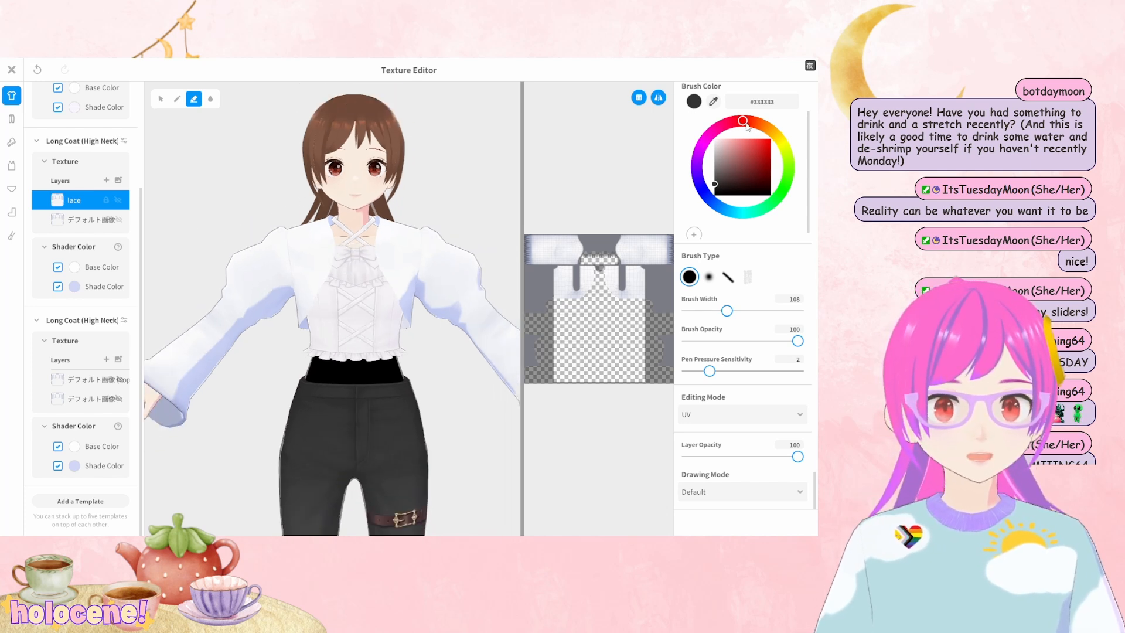
mouse_move(743, 121)
mouse_down()
mouse_move(730, 123)
mouse_move(755, 138)
mouse_up()
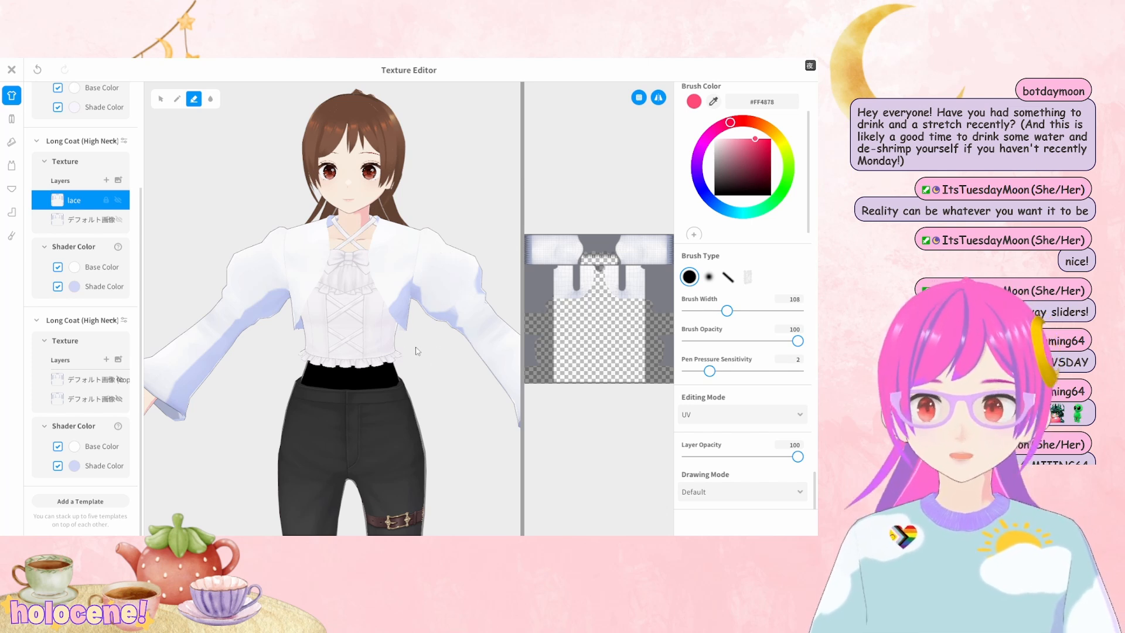
click(177, 98)
scroll(345, 263, up, 5)
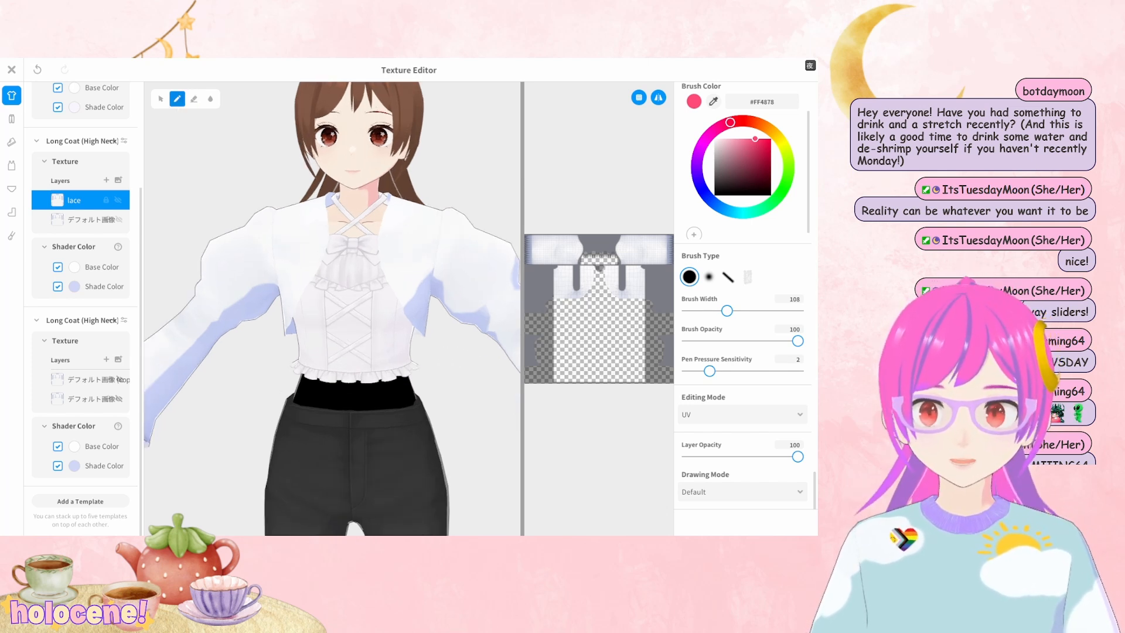
drag(722, 310, 707, 310)
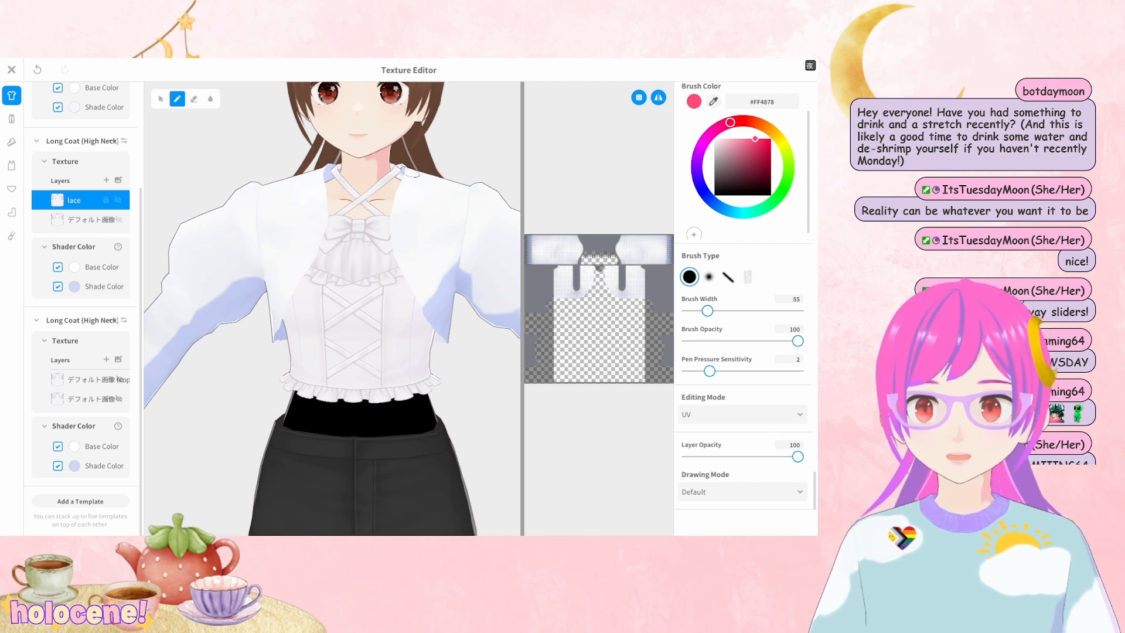
mouse_move(410, 171)
mouse_down()
mouse_move(415, 281)
mouse_move(452, 338)
mouse_up()
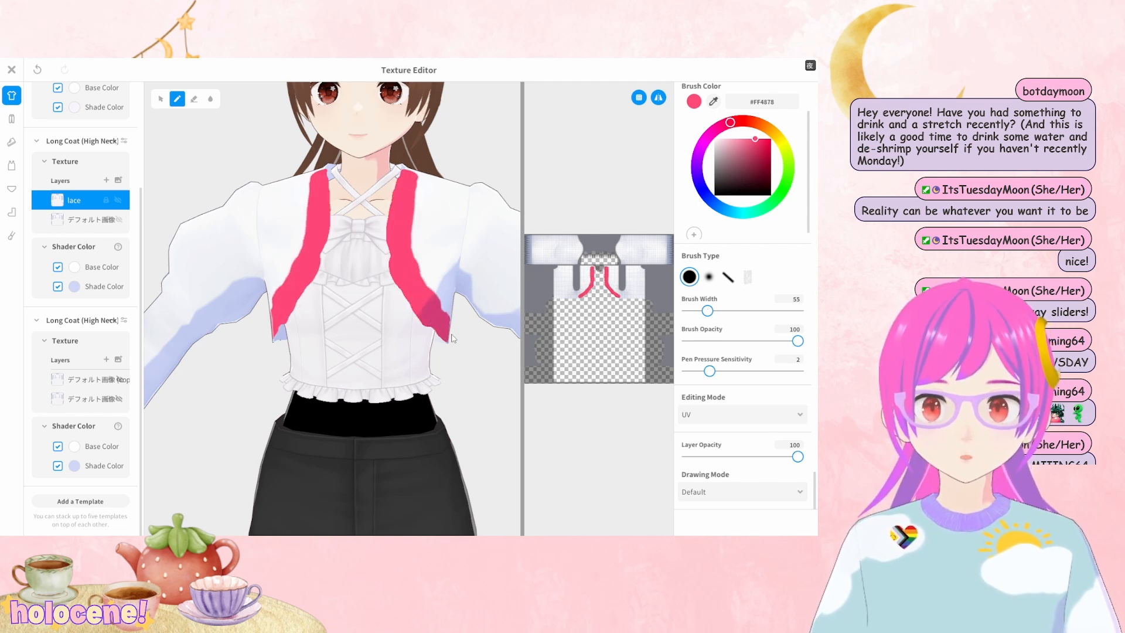
Paint mirrored pink H-shaped strokes on the jacket's front panels, joining them to the painted opening edges
right_drag(476, 364, 491, 364)
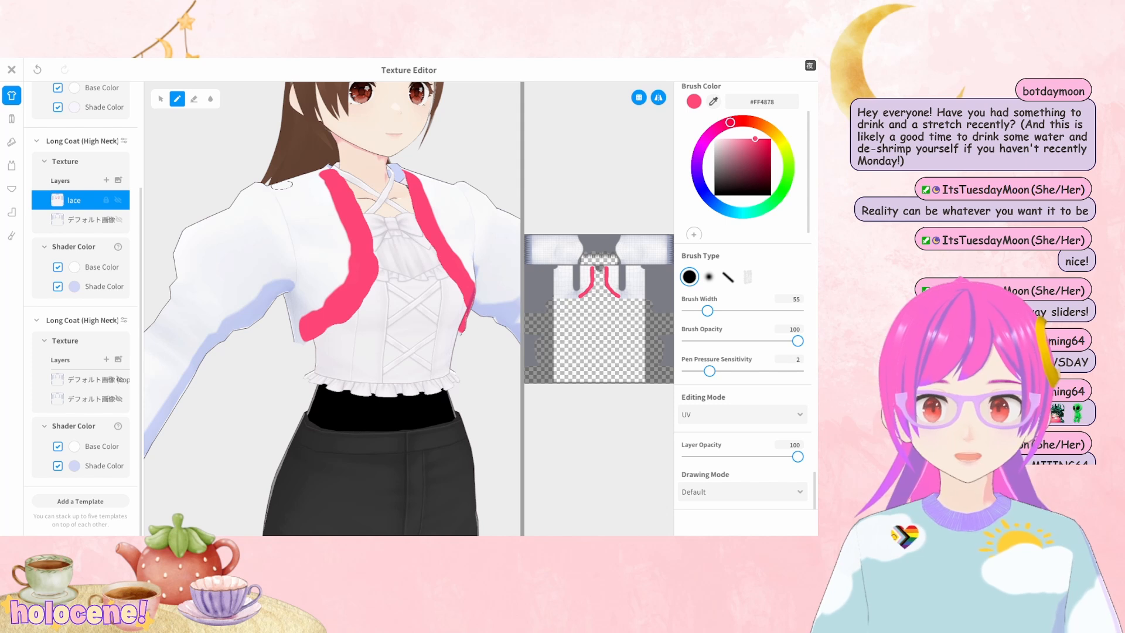
mouse_move(282, 185)
mouse_down()
mouse_move(314, 281)
mouse_move(309, 231)
mouse_move(349, 226)
mouse_move(359, 202)
mouse_up()
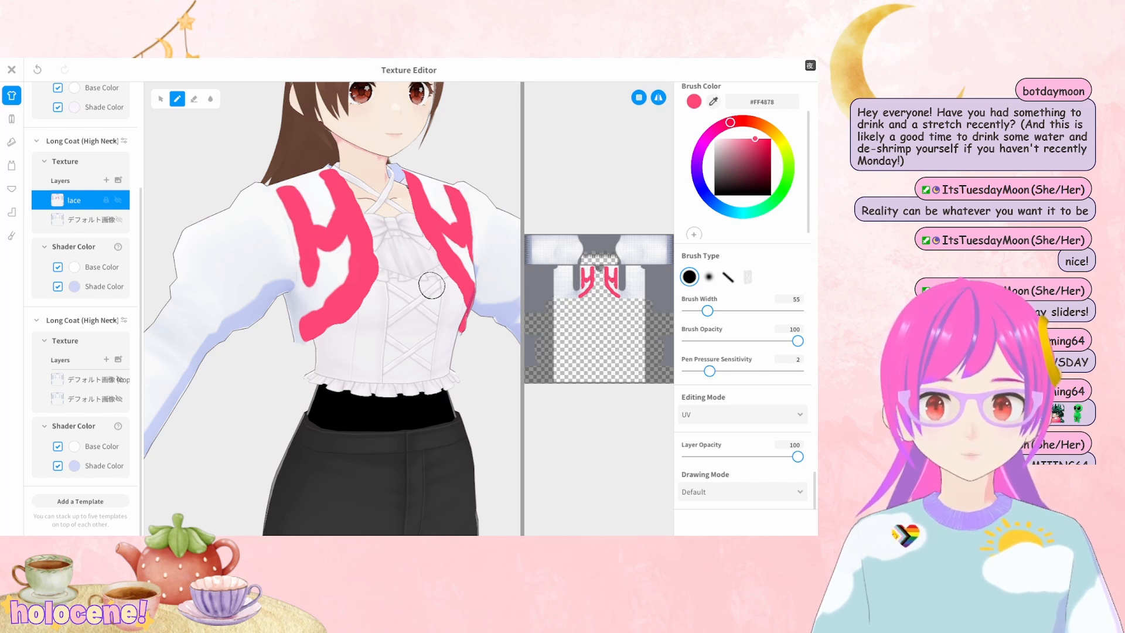
right_drag(432, 285, 417, 286)
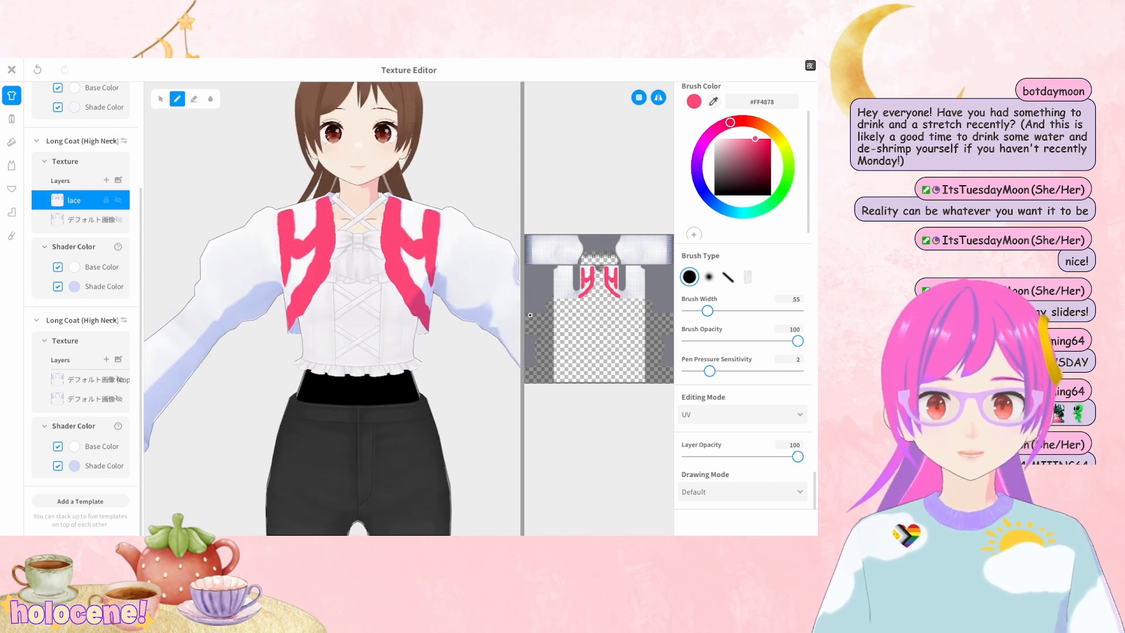
Paint a pink #FF4878 armband around the upper sleeves of the jacket on the lace layer
scroll(598, 317, up, 5)
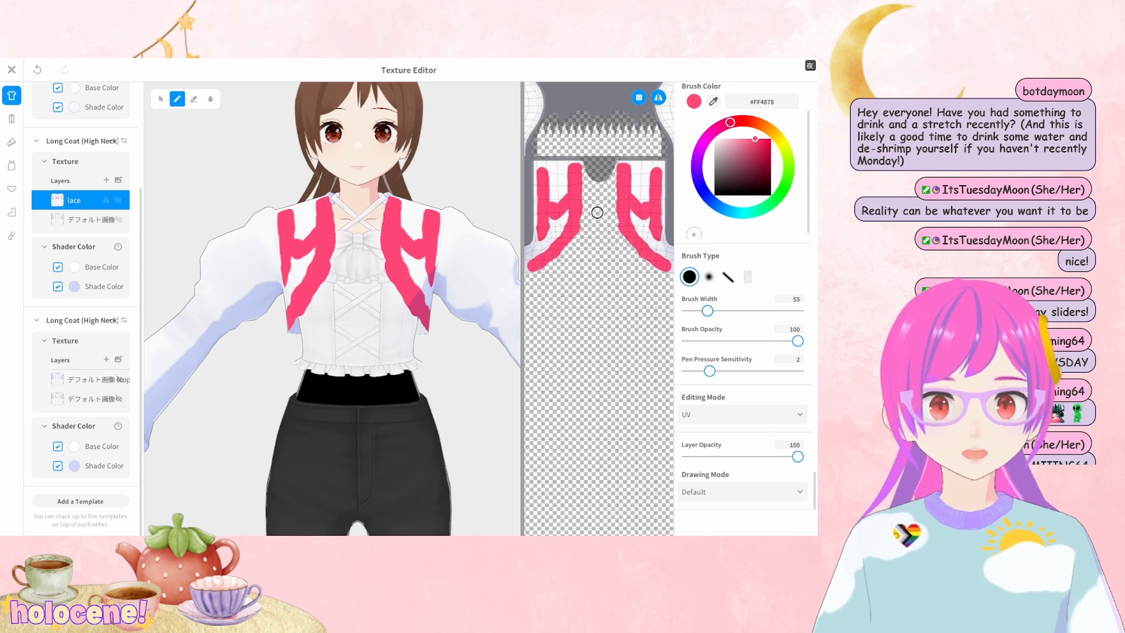
scroll(432, 349, down, 2)
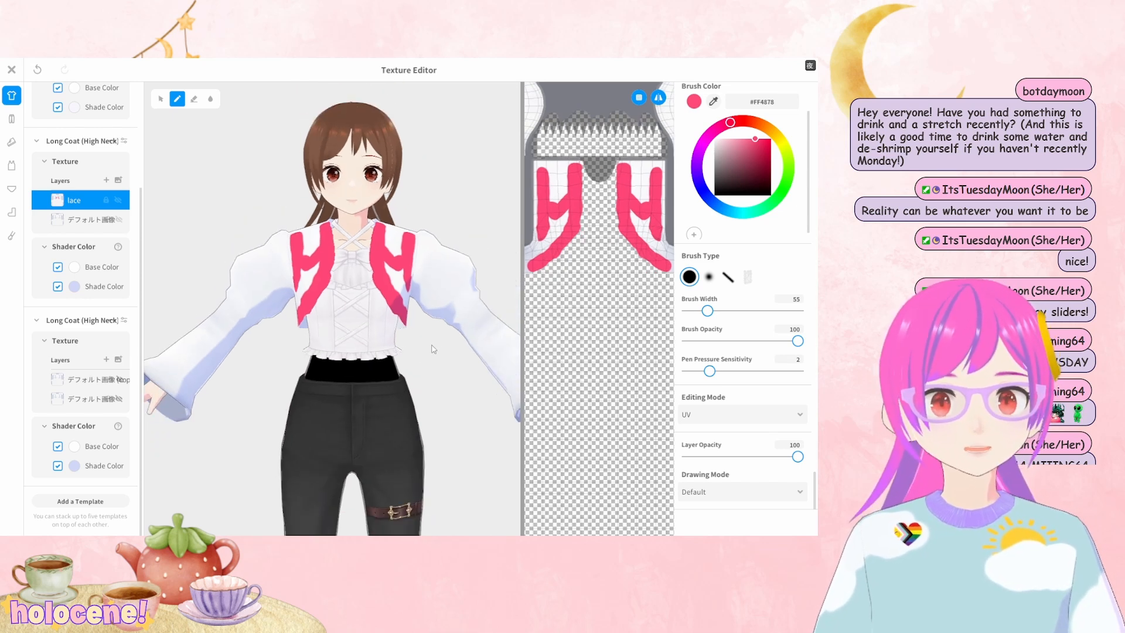
right_drag(433, 349, 415, 352)
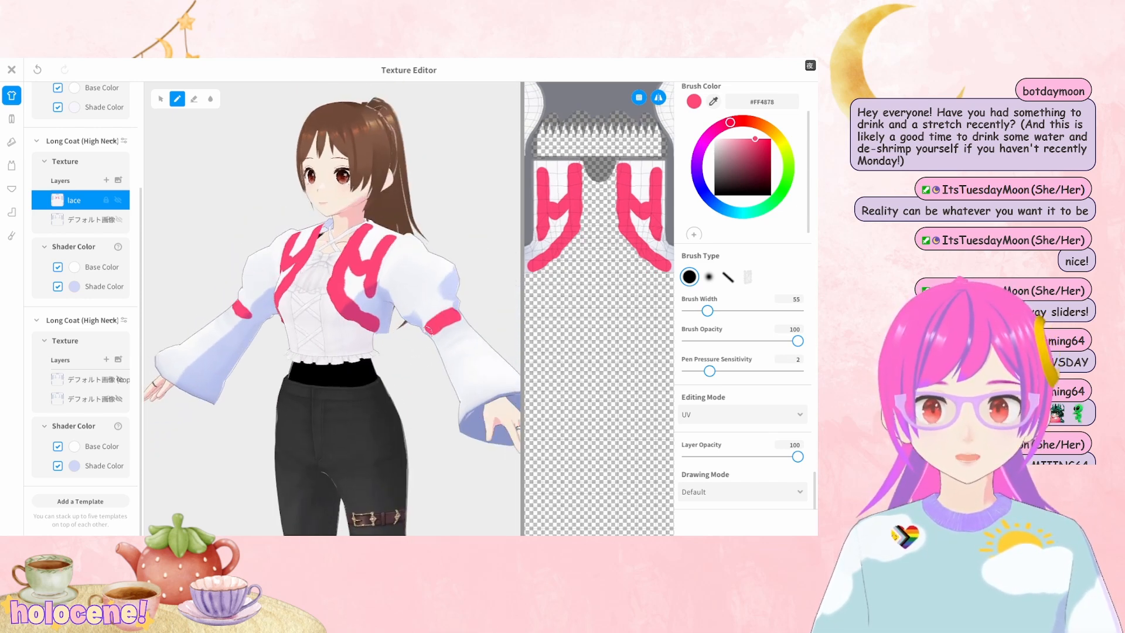
drag(429, 330, 427, 335)
right_drag(428, 335, 396, 332)
drag(362, 335, 378, 346)
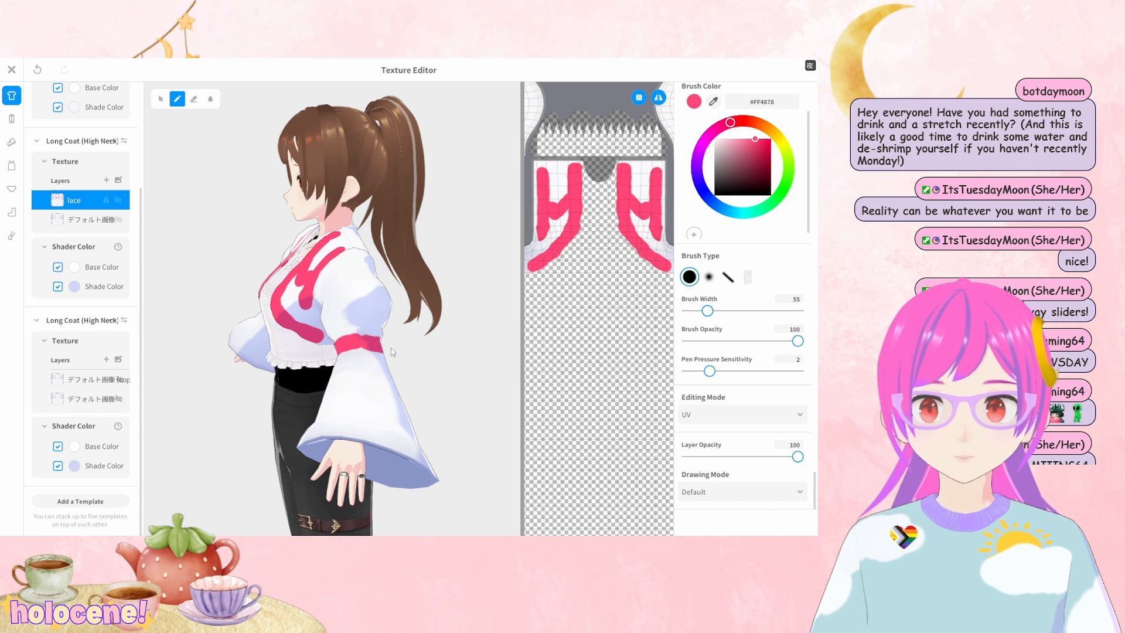
Paint pink trim along the cuffs of the flared sleeves, covering the front and outer edges
right_drag(392, 352, 222, 352)
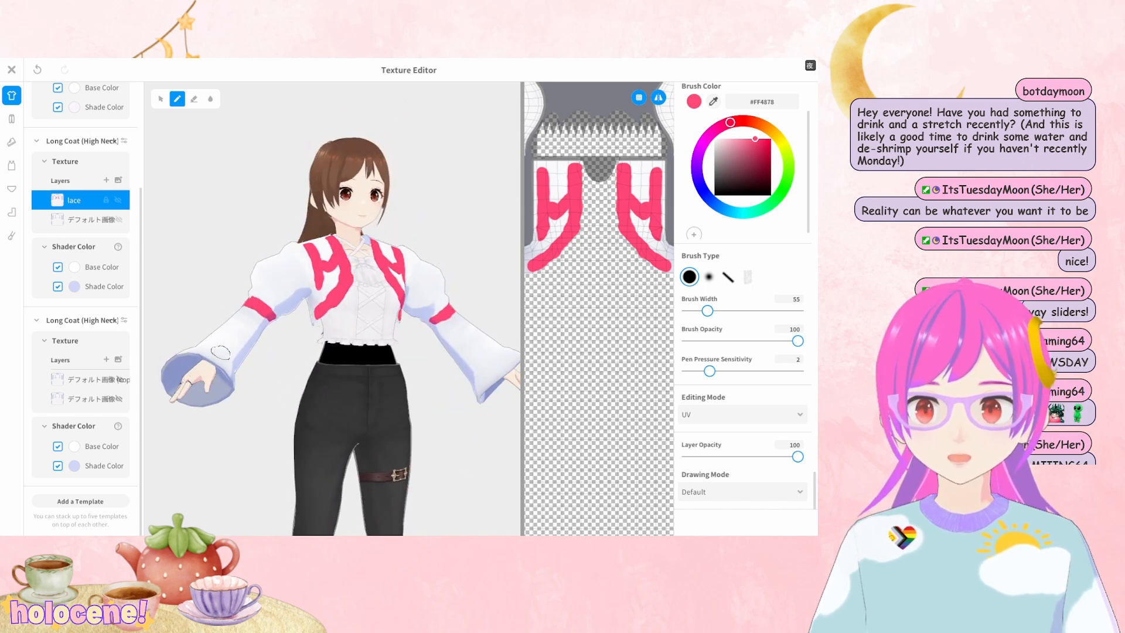
mouse_move(221, 352)
mouse_down()
mouse_move(205, 355)
mouse_move(234, 371)
mouse_up()
mouse_move(242, 381)
right_down()
mouse_move(406, 399)
mouse_move(352, 399)
right_up()
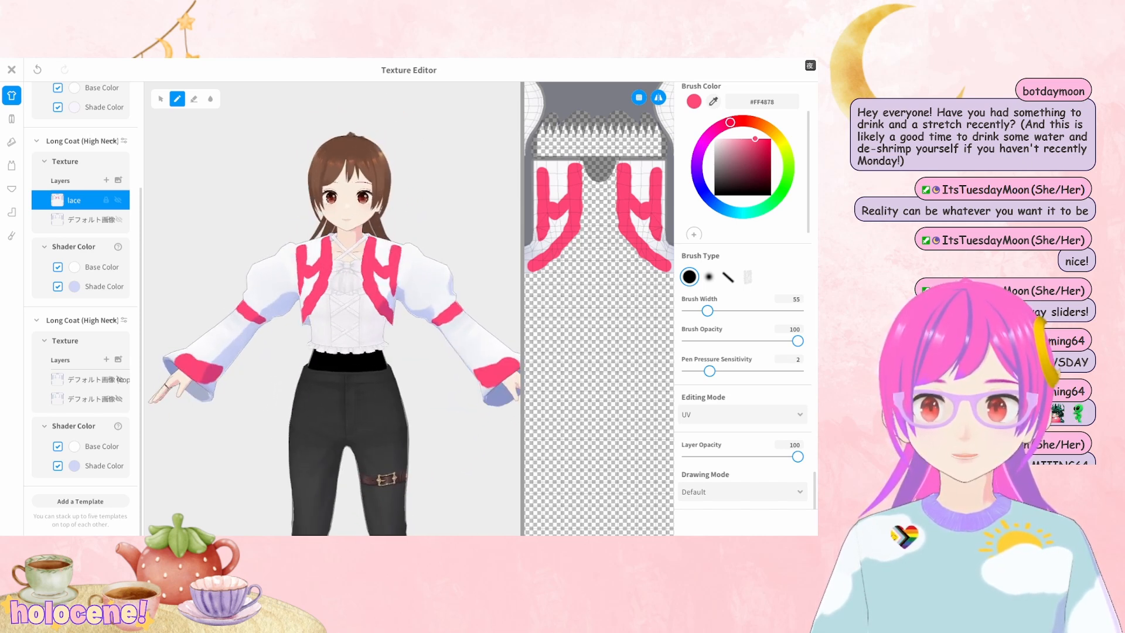
right_drag(498, 399, 452, 401)
drag(483, 370, 476, 390)
right_drag(488, 394, 352, 417)
drag(346, 419, 431, 469)
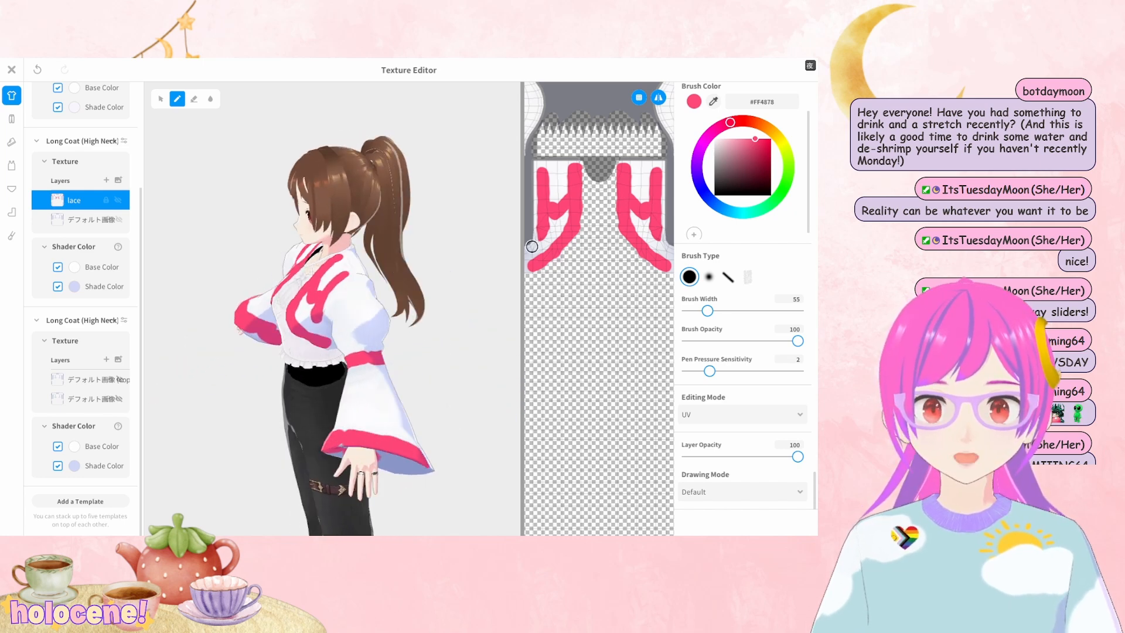
Extend the pink armband across the full height of the sleeves on the flat UV texture
drag(521, 246, 256, 246)
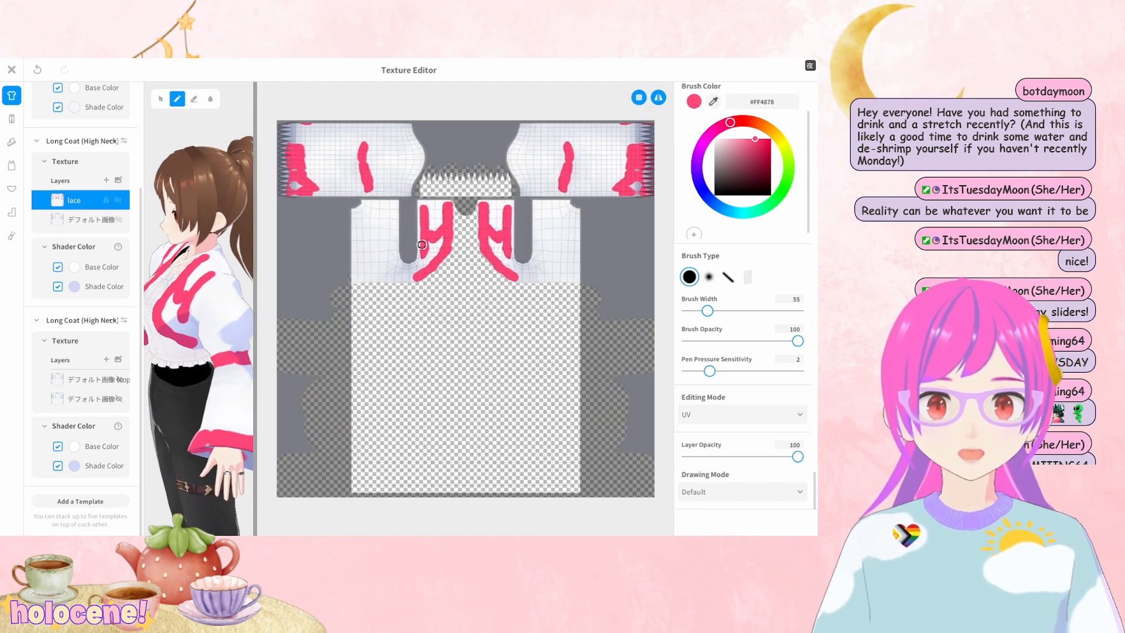
scroll(434, 240, down, 3)
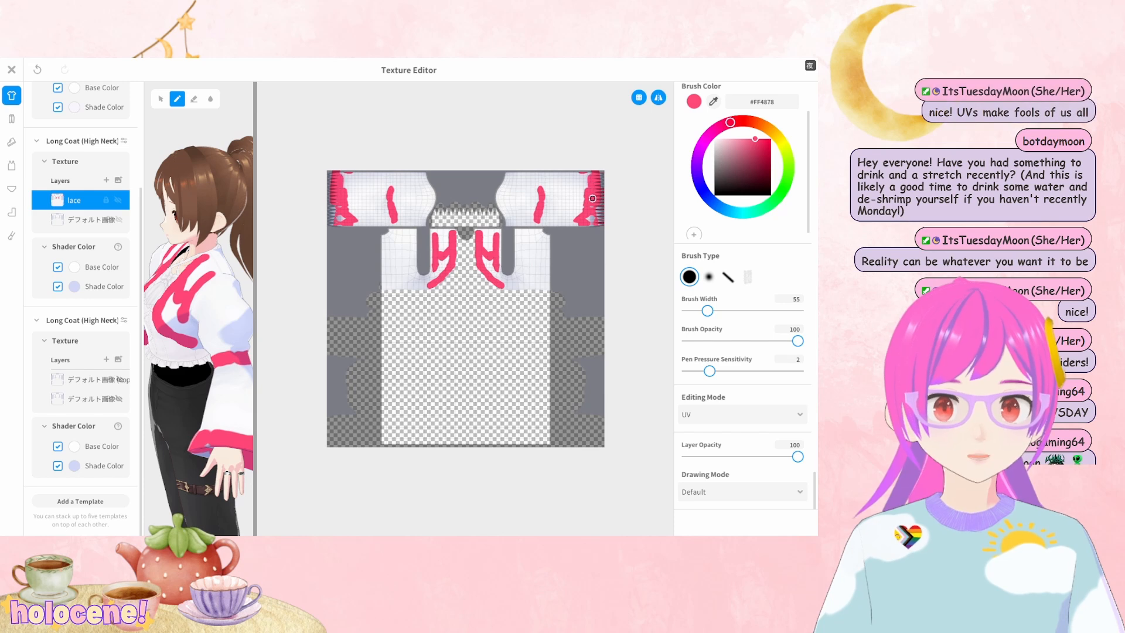
scroll(370, 128, up, 3)
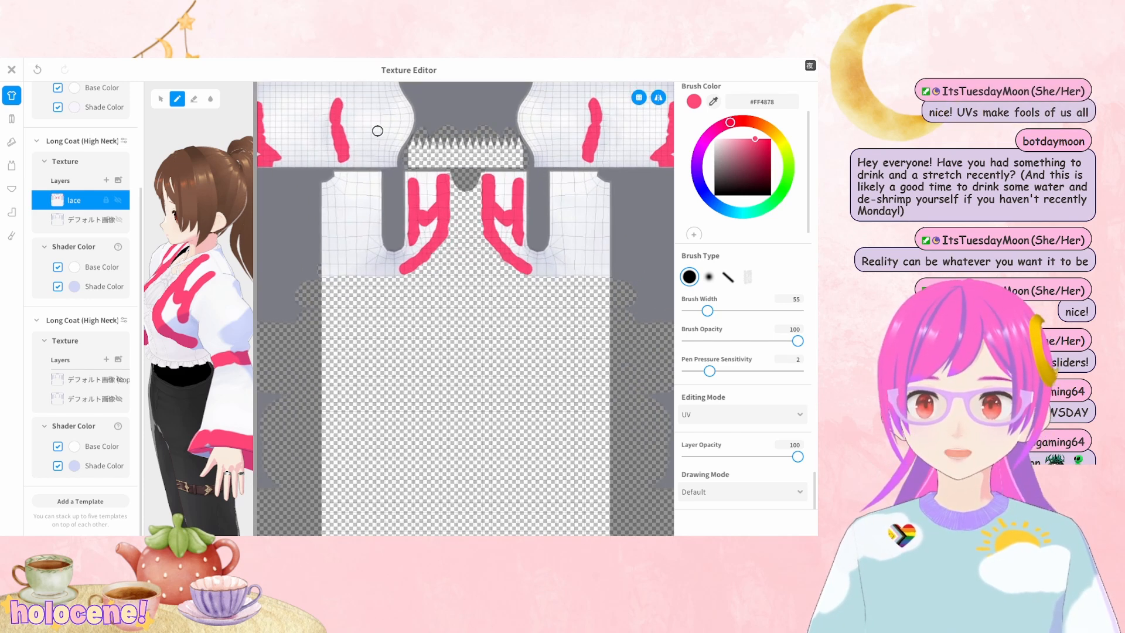
scroll(379, 135, down, 2)
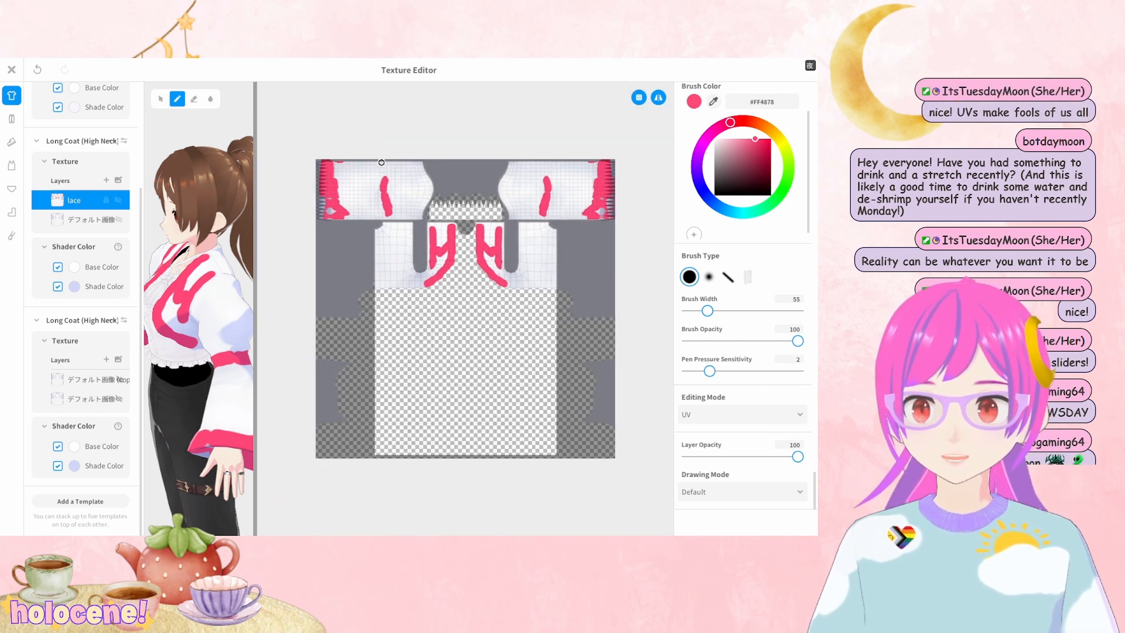
drag(383, 151, 384, 218)
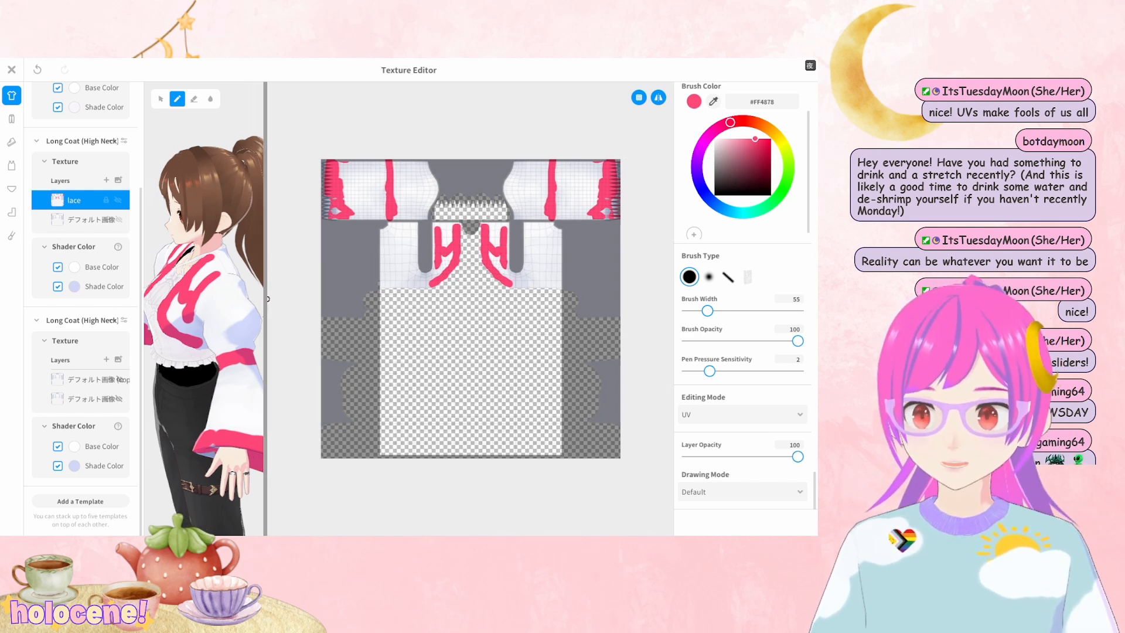
drag(259, 298, 575, 331)
Examine the painted jacket on the model from the front and at slight angles, near and far
right_drag(486, 351, 511, 344)
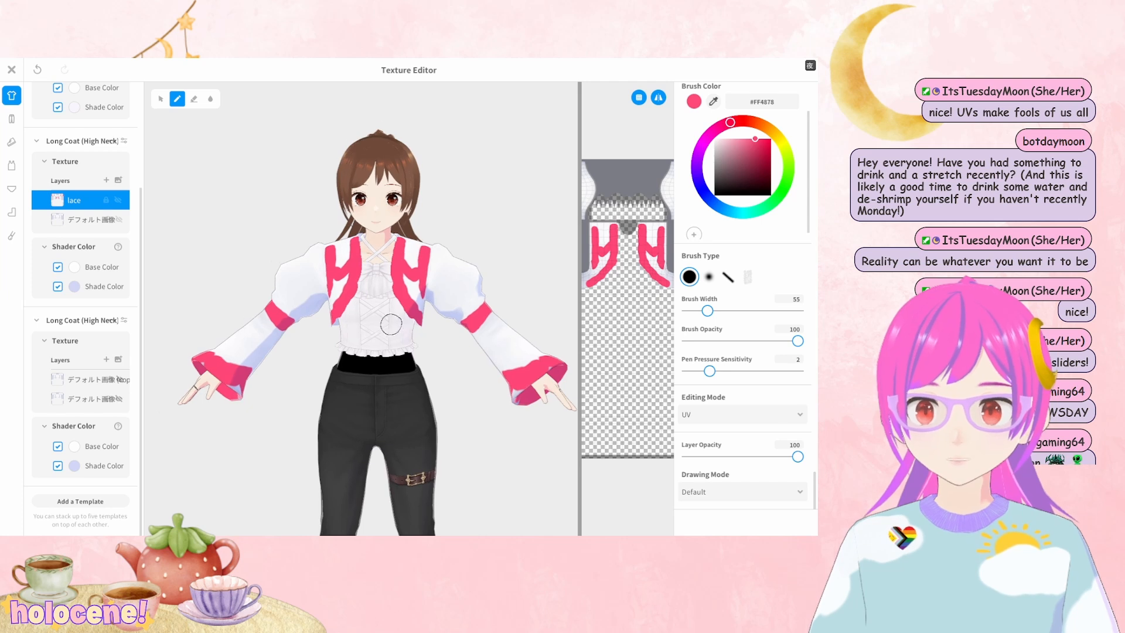
scroll(391, 324, up, 2)
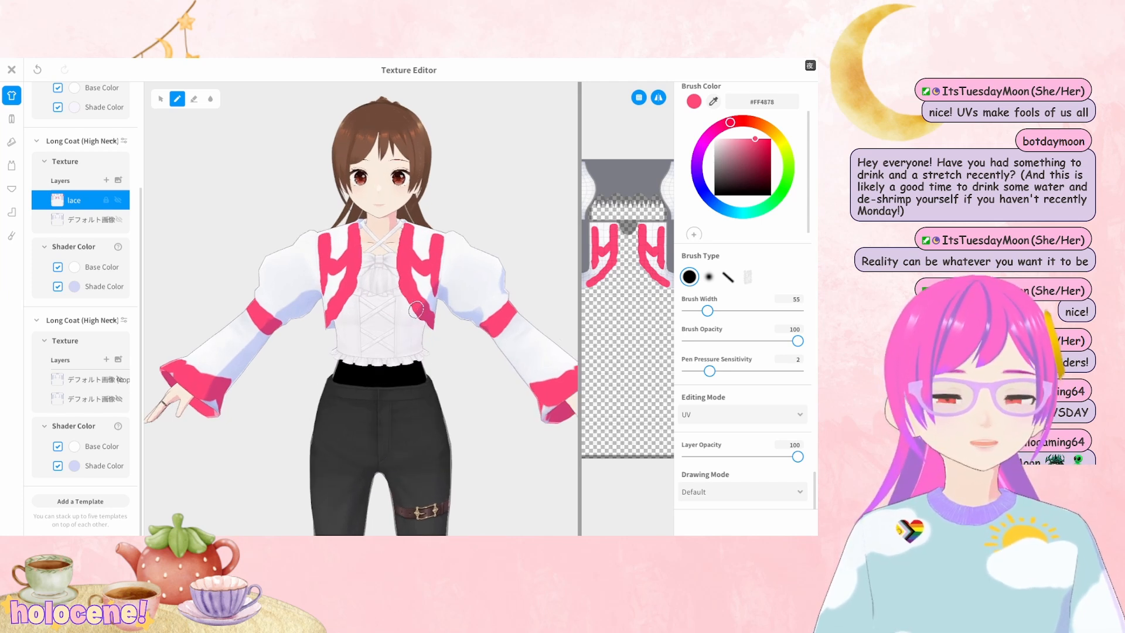
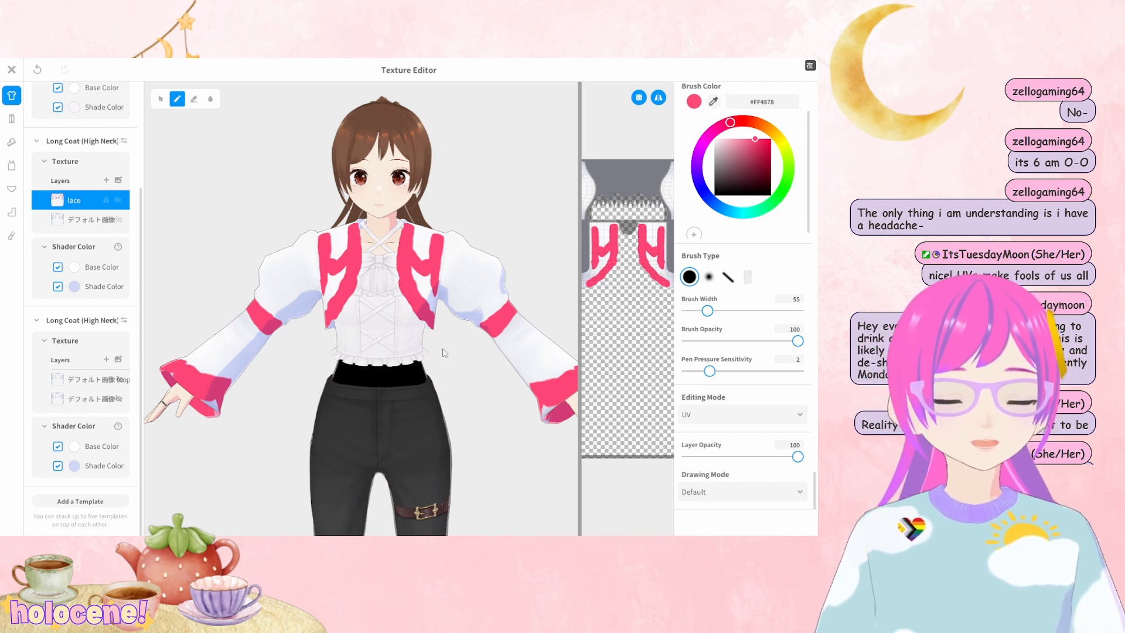
right_drag(440, 341, 426, 339)
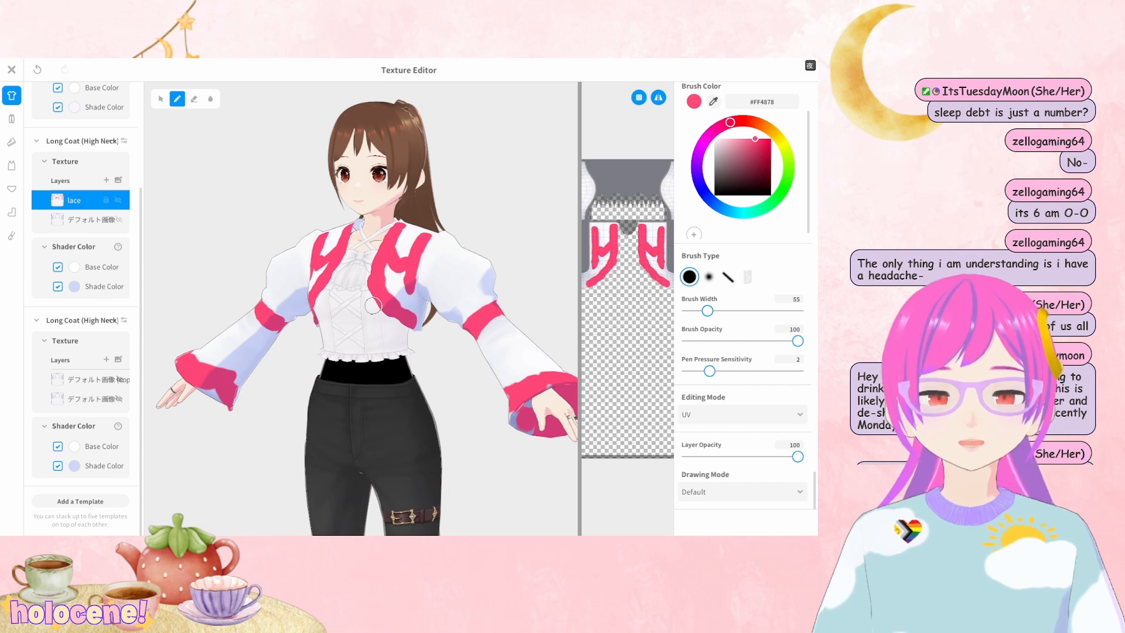
right_drag(372, 307, 383, 369)
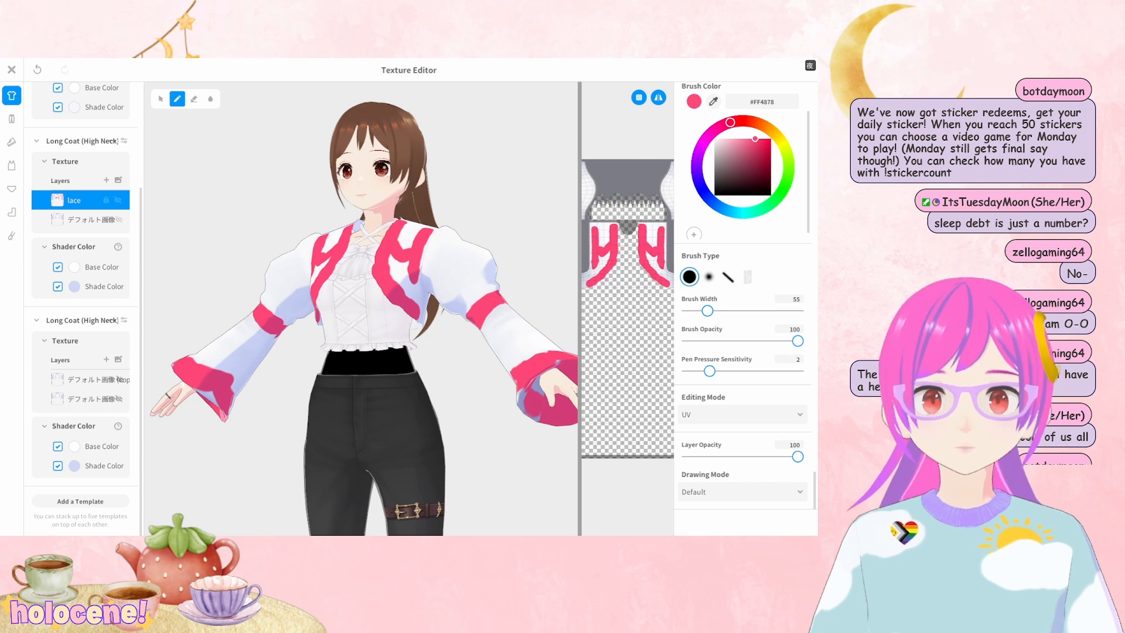
right_drag(377, 381, 401, 334)
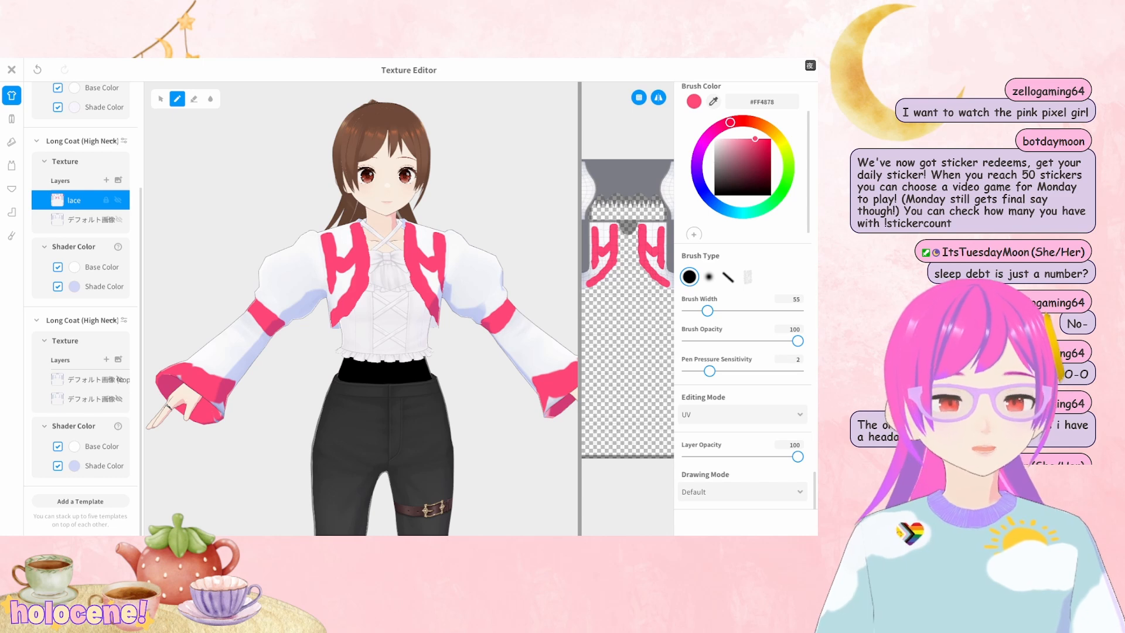
mouse_move(448, 411)
right_down()
mouse_move(405, 491)
mouse_move(431, 402)
mouse_move(387, 410)
mouse_move(429, 409)
right_up()
scroll(429, 409, up, 3)
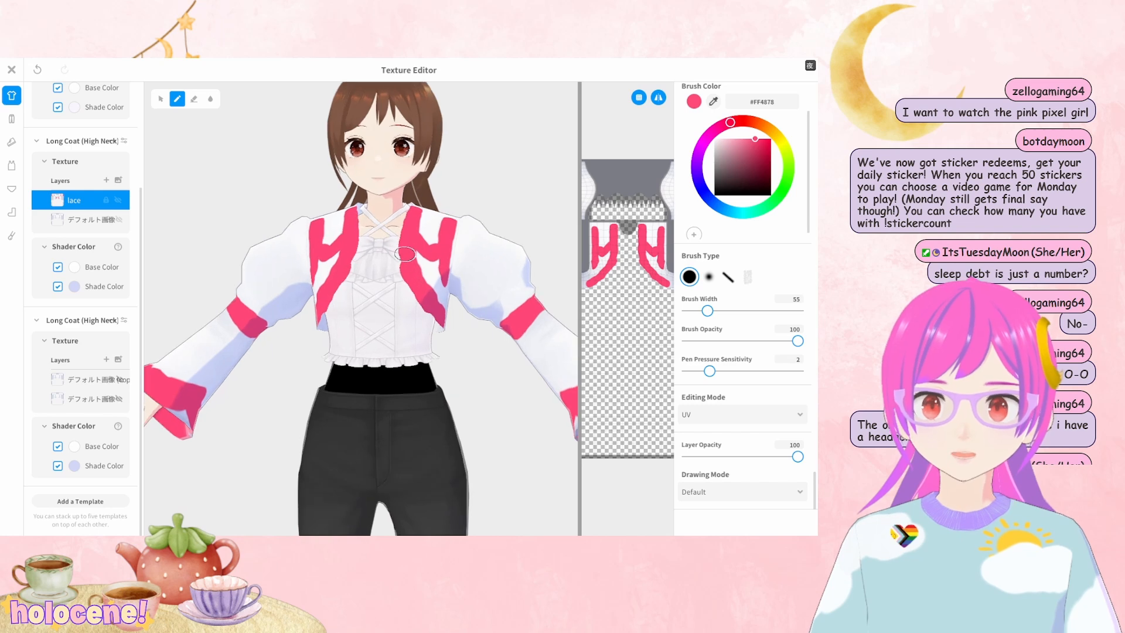
scroll(427, 371, down, 3)
scroll(416, 317, up, 2)
mouse_move(416, 318)
right_down()
mouse_move(429, 333)
mouse_move(395, 337)
right_up()
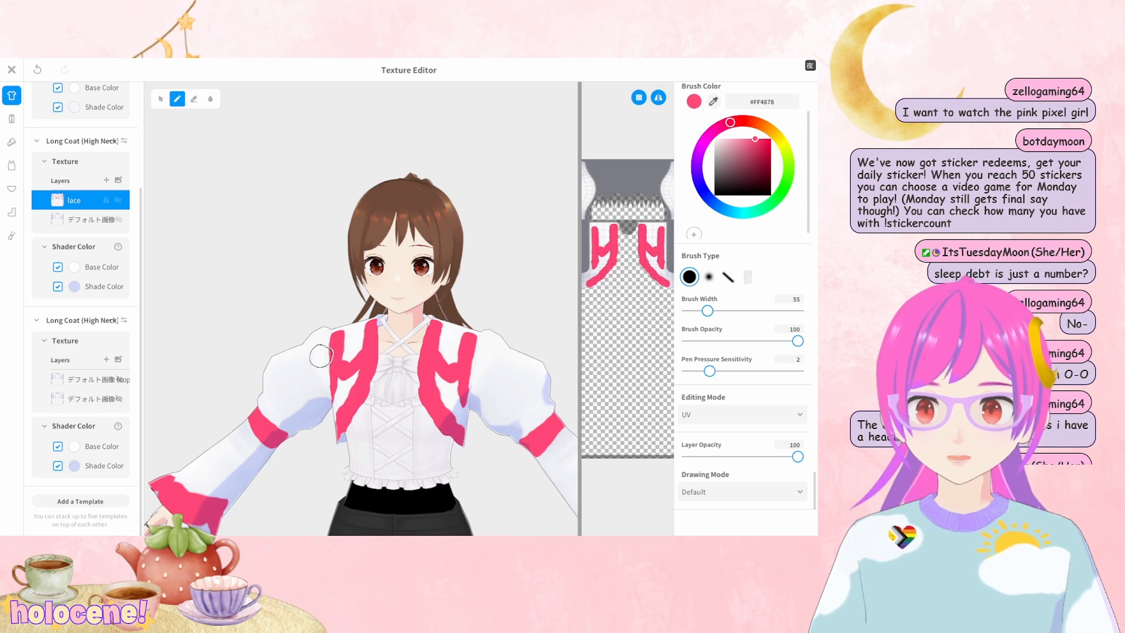
scroll(352, 349, up, 2)
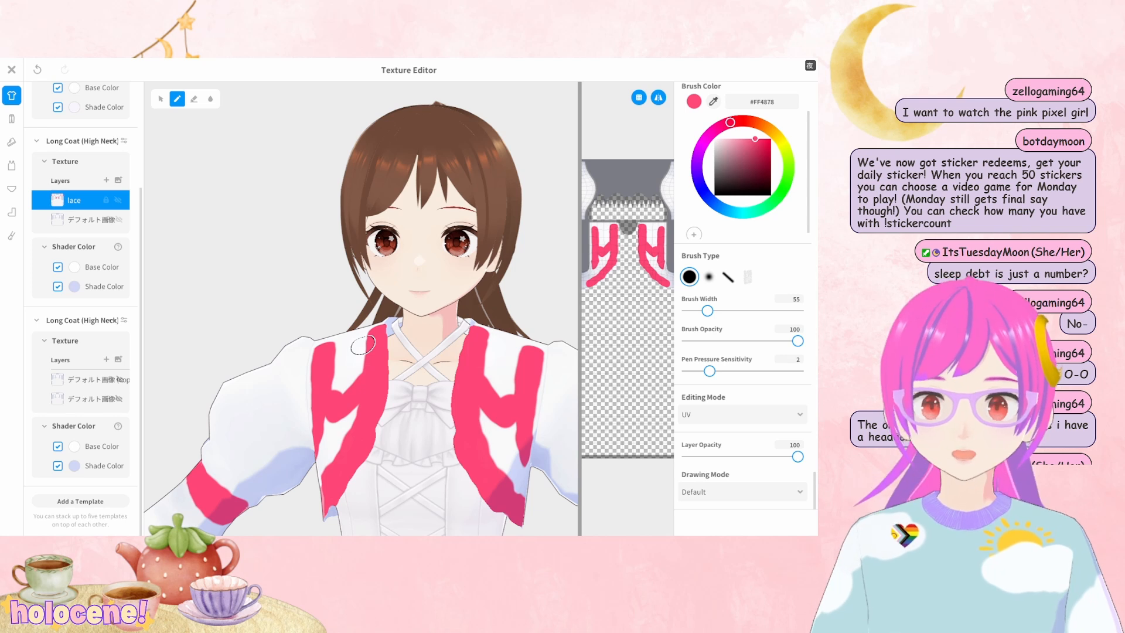
Hide the lace layer of the Long Coat so the painted jacket is removed from the model
click(120, 220)
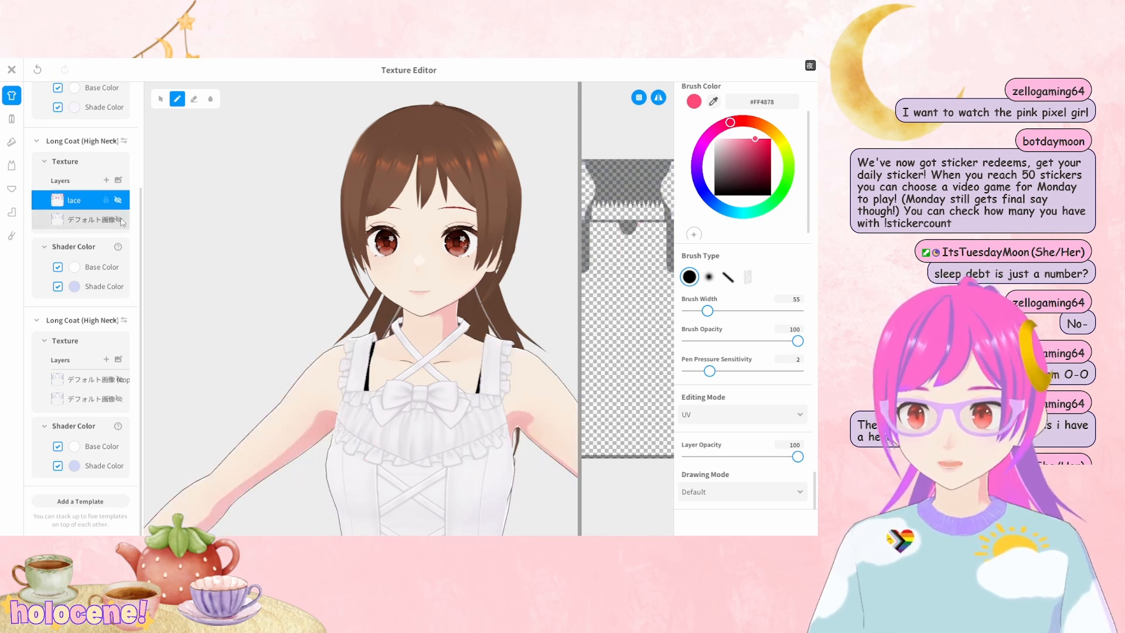
scroll(329, 309, down, 3)
mouse_move(329, 309)
right_down()
mouse_move(296, 311)
mouse_move(331, 310)
right_up()
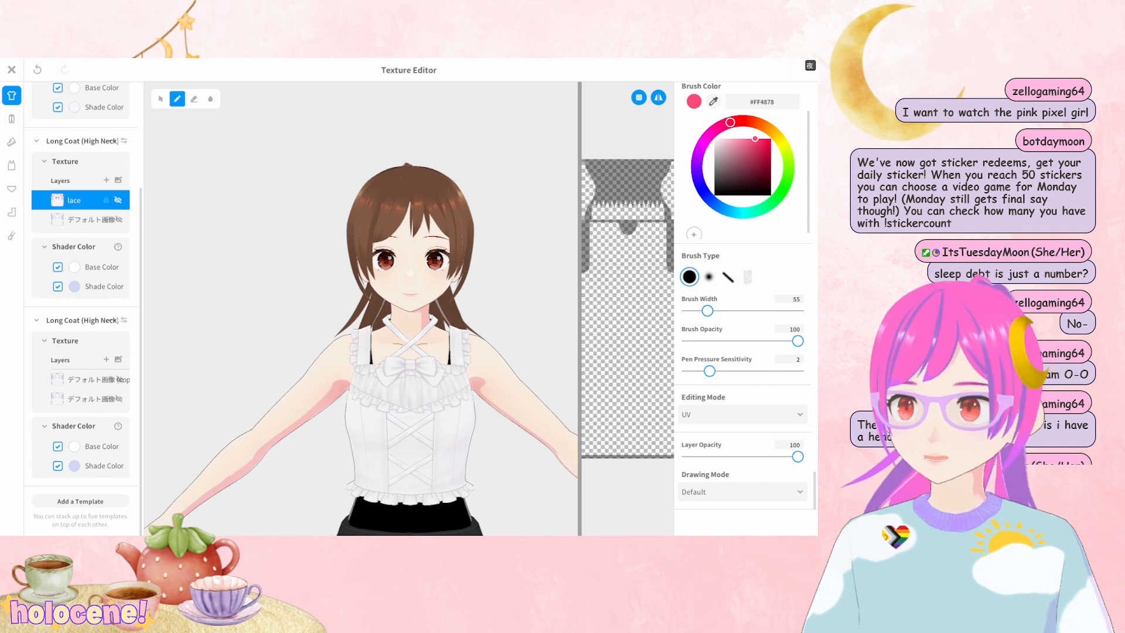
Close the Texture Editor, saving the edited Tops as a new item
click(12, 71)
click(418, 377)
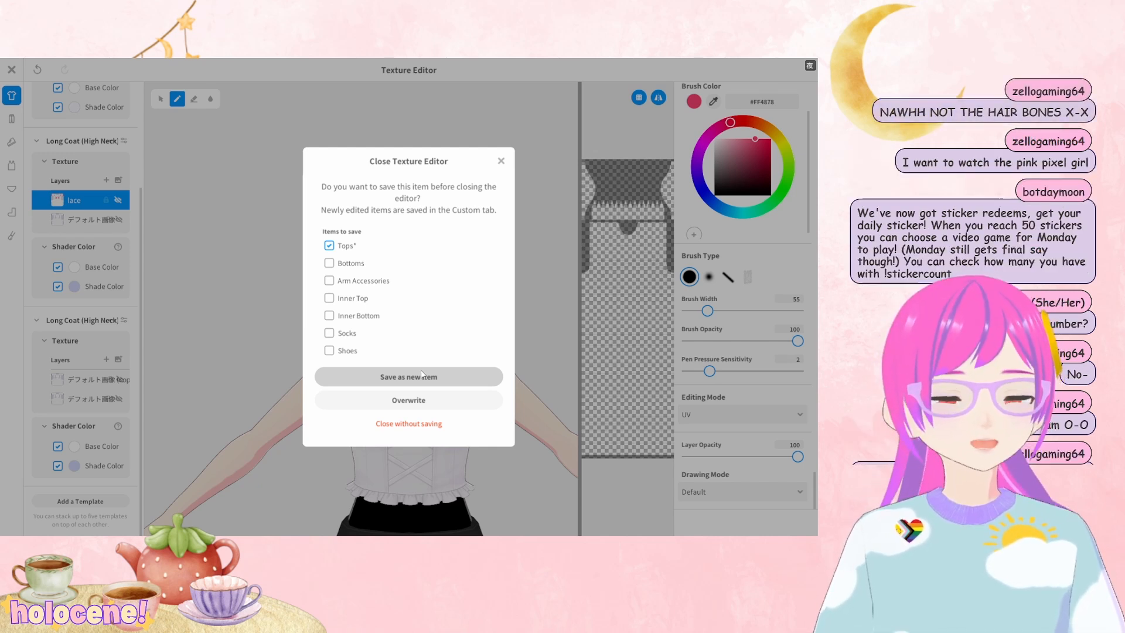
click(398, 379)
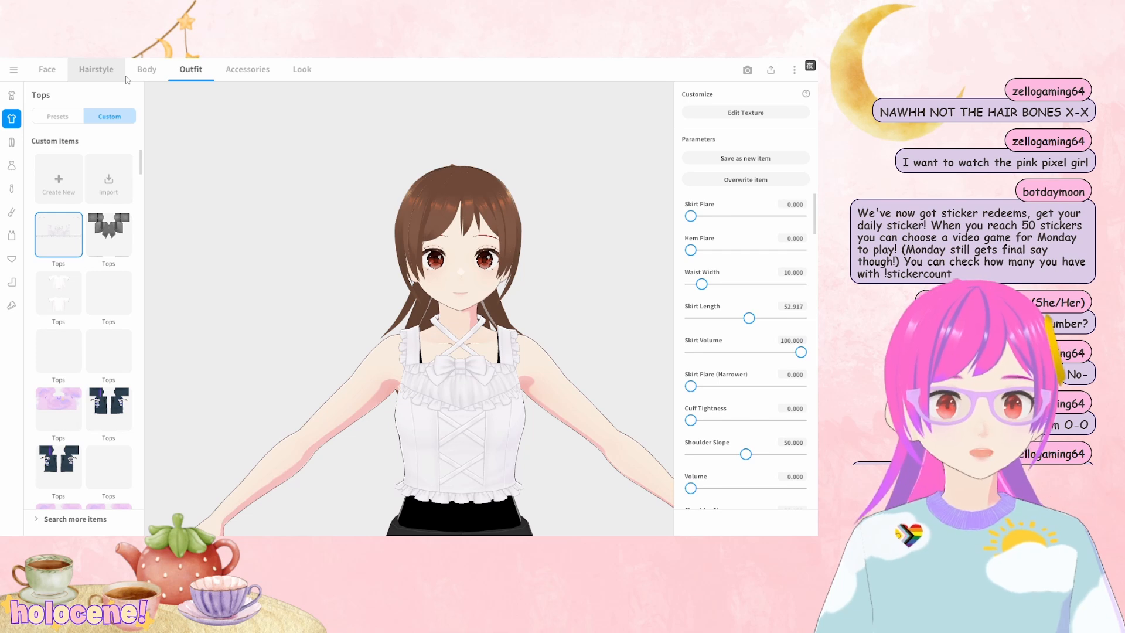
Return to the model selection without saving the model, and open the model with split black and blue-purple hair
click(13, 71)
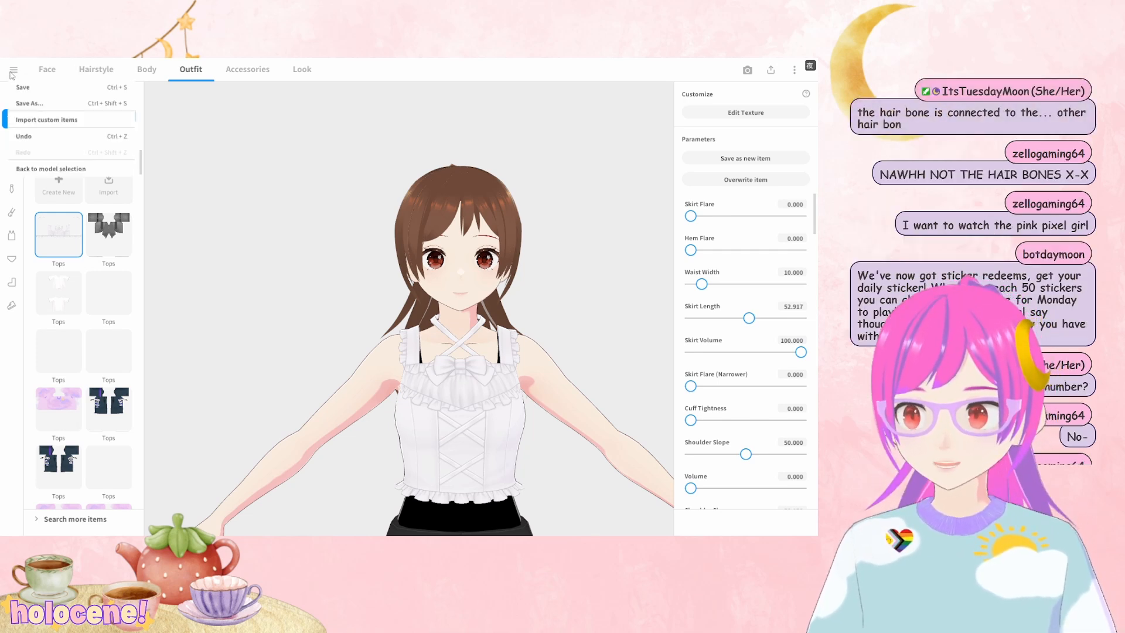
click(78, 171)
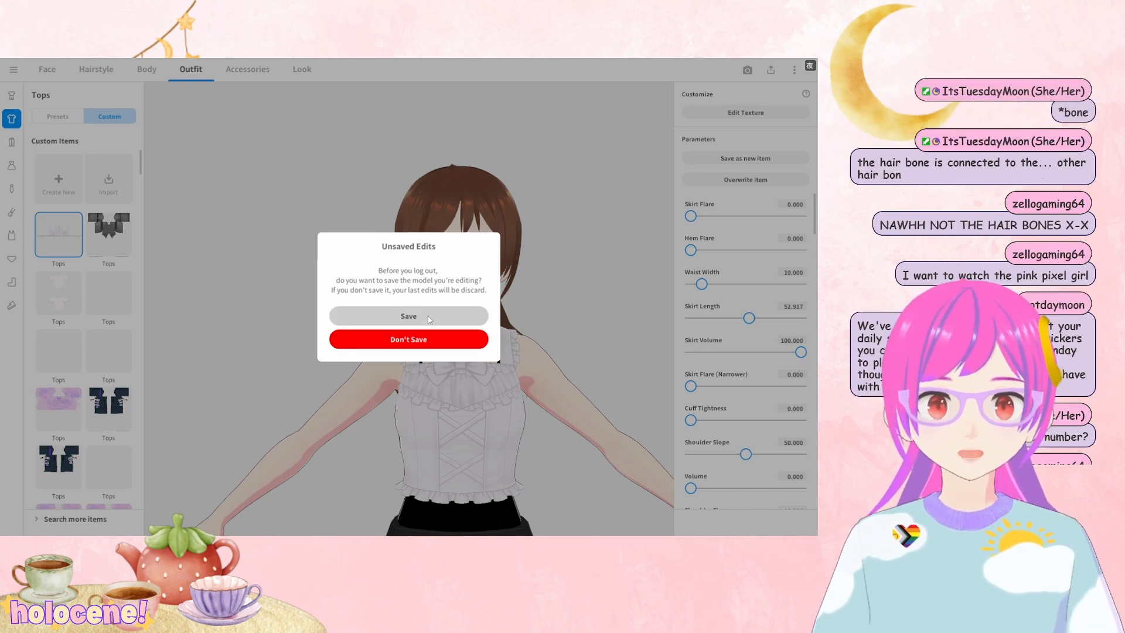
click(454, 339)
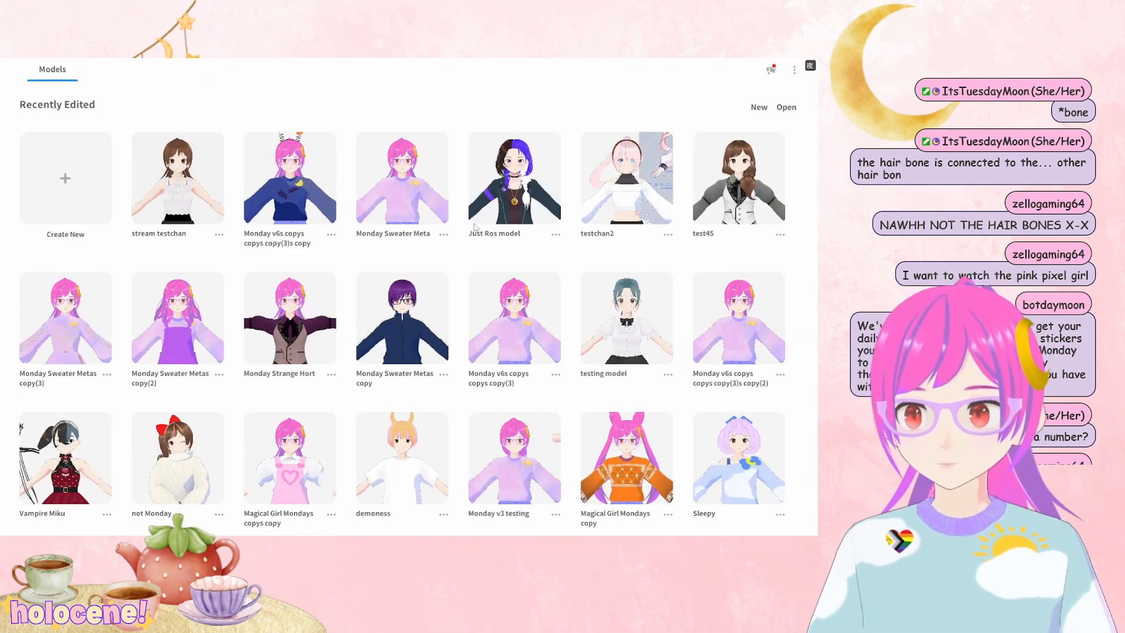
click(530, 190)
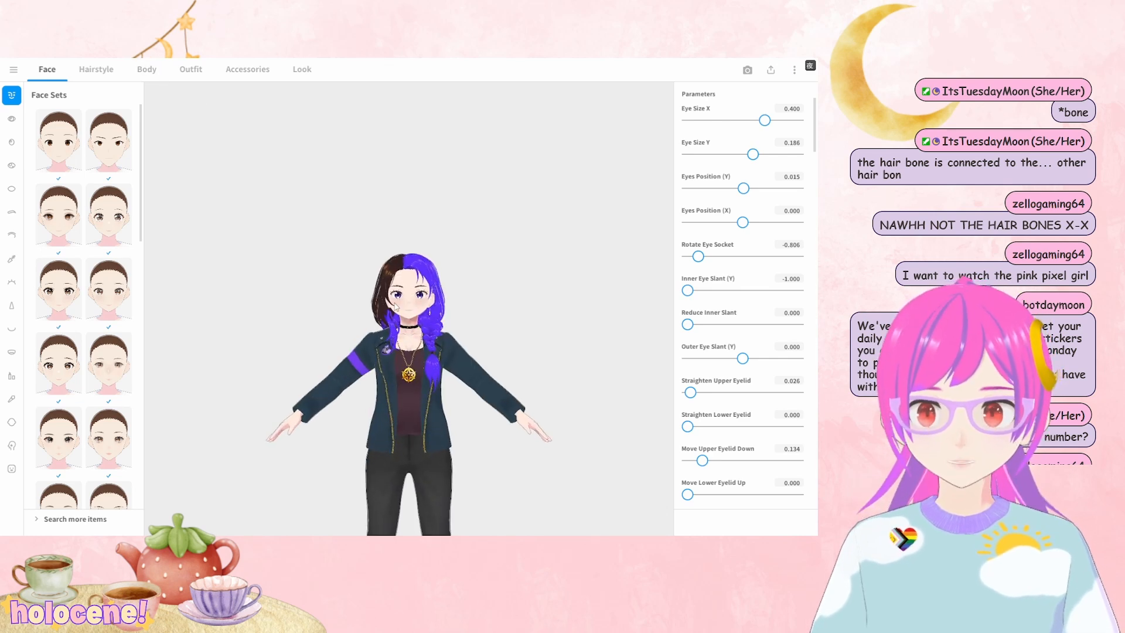
Examine the opened model's face, braided hair, necklace and jacket up close from the front and side angles
scroll(395, 306, up, 5)
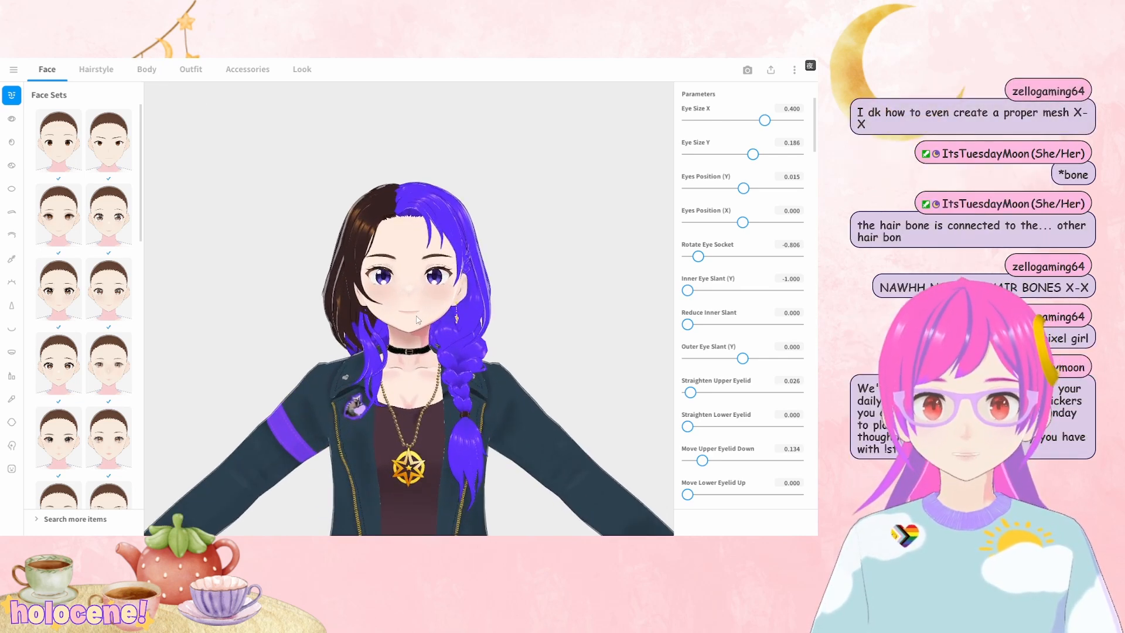
scroll(418, 319, up, 3)
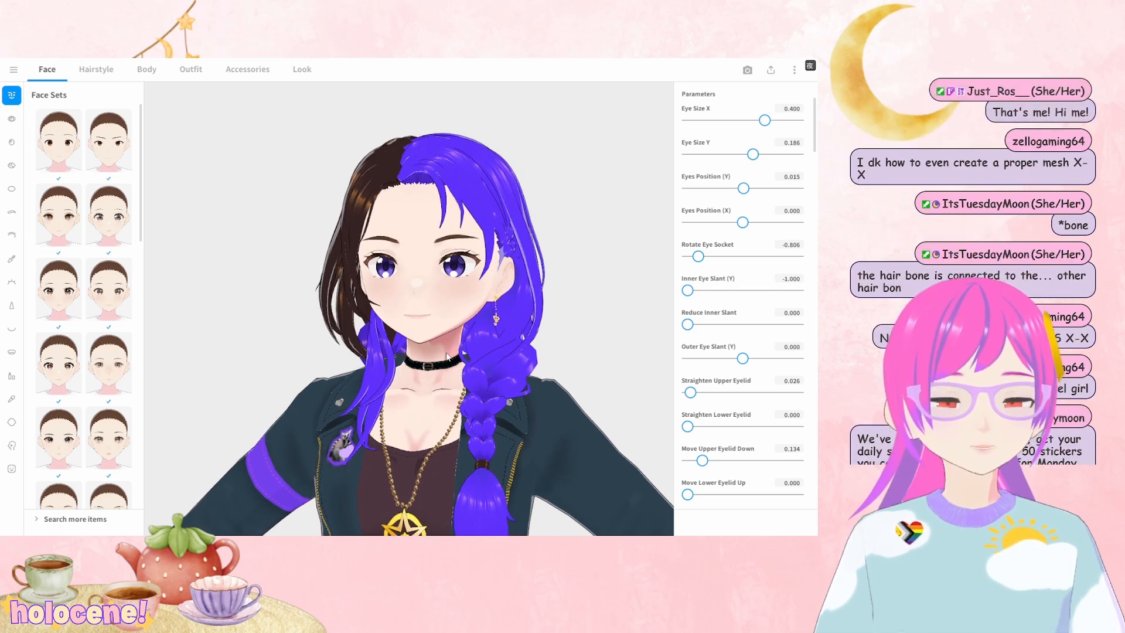
mouse_move(449, 367)
right_down()
mouse_move(465, 374)
mouse_move(446, 373)
right_up()
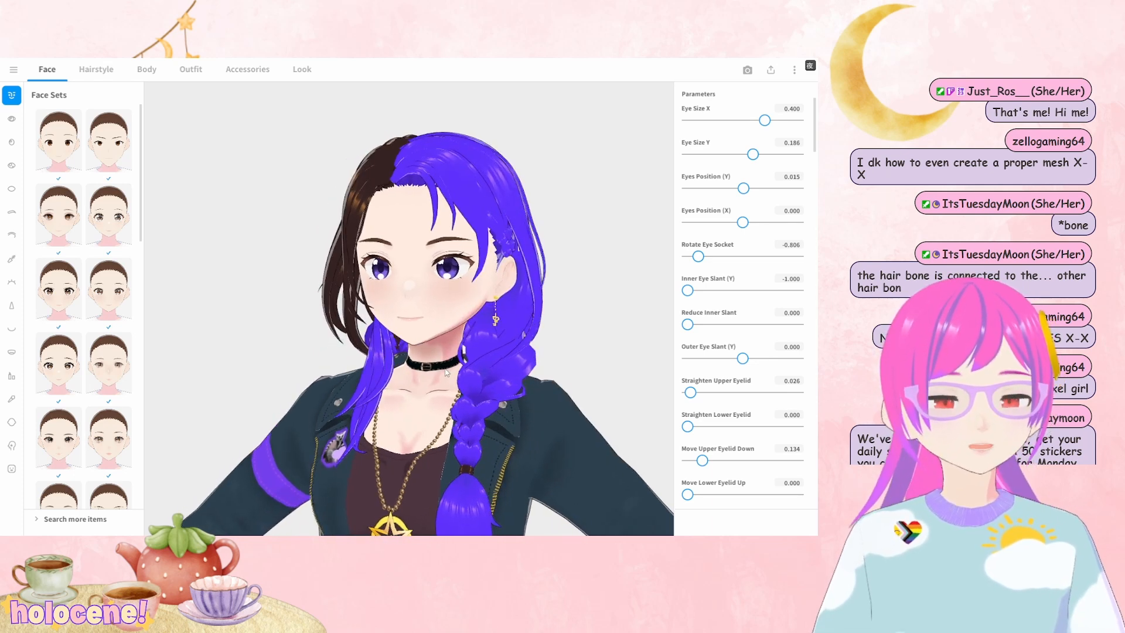
right_drag(444, 372, 396, 306)
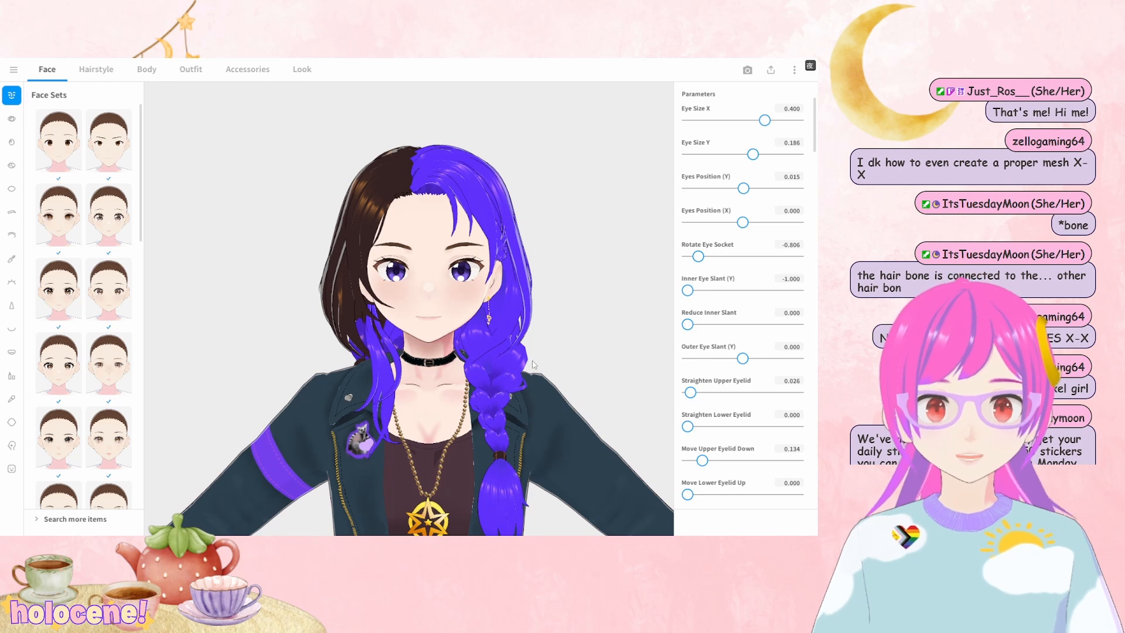
right_drag(532, 362, 388, 378)
scroll(518, 378, down, 2)
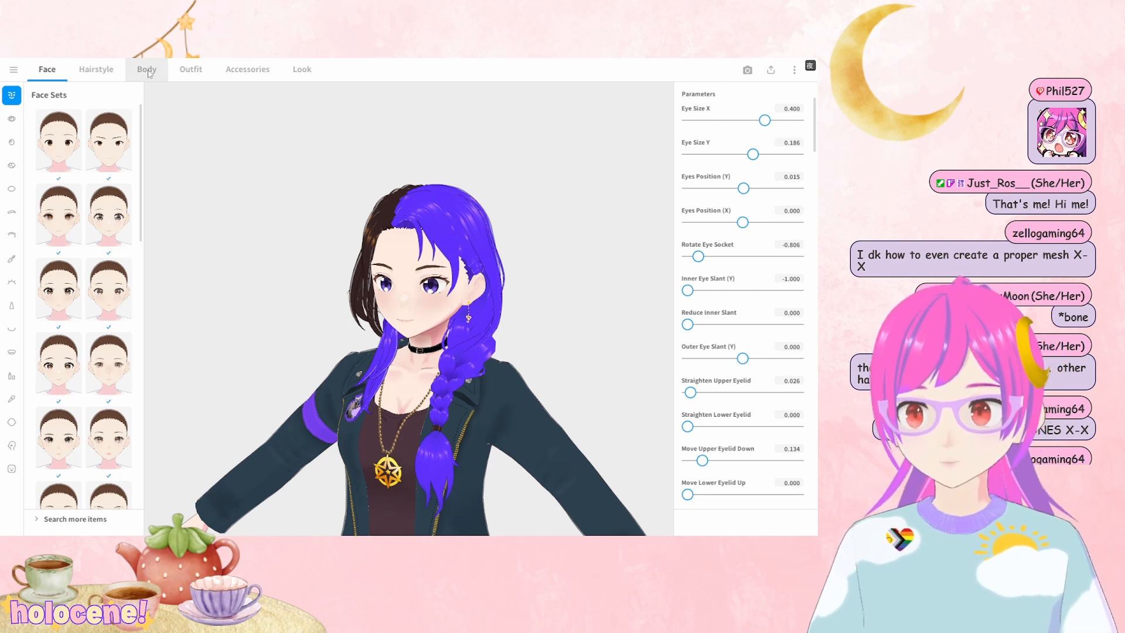
drag(455, 334, 486, 351)
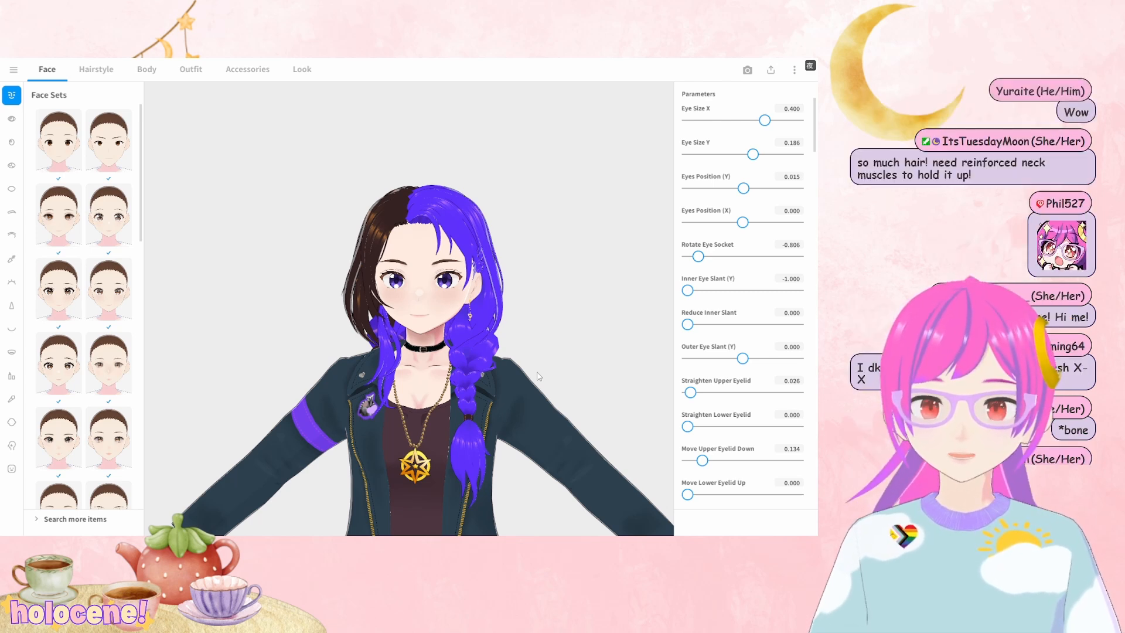
Open the hair bounce editor for the front hair and view its bone groups up close
scroll(514, 377, up, 2)
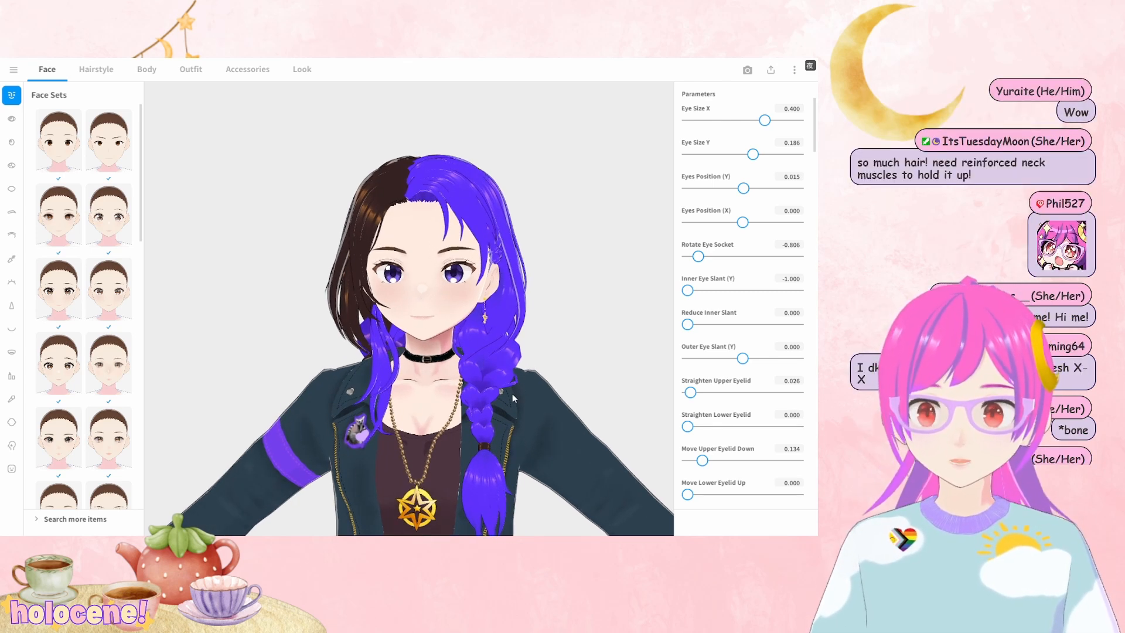
scroll(512, 393, up, 2)
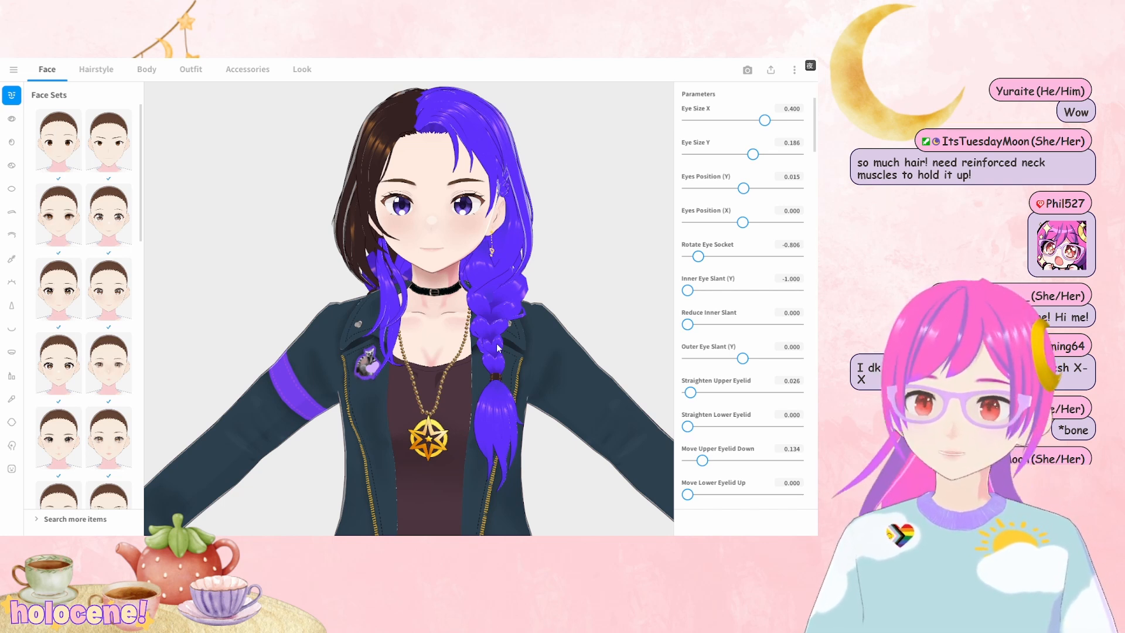
click(97, 70)
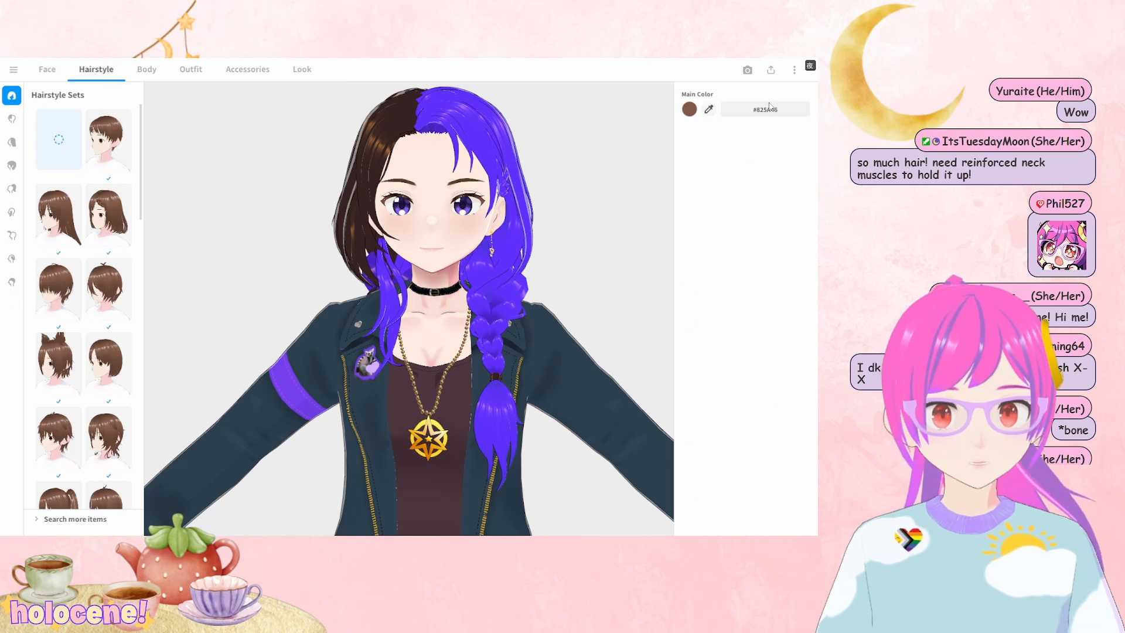
click(12, 120)
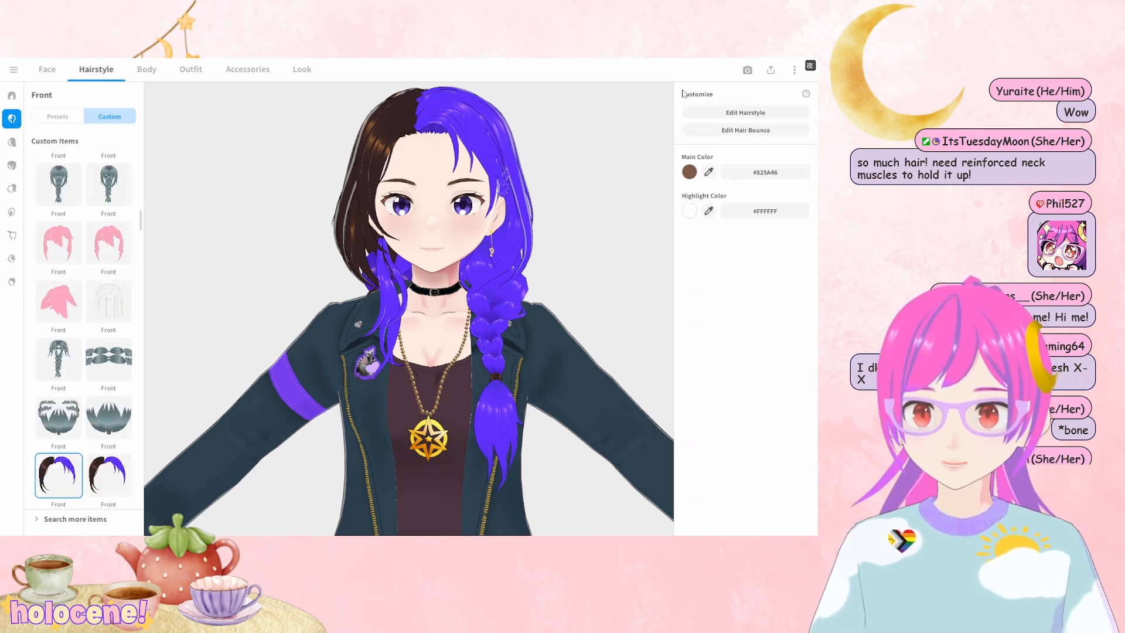
click(766, 132)
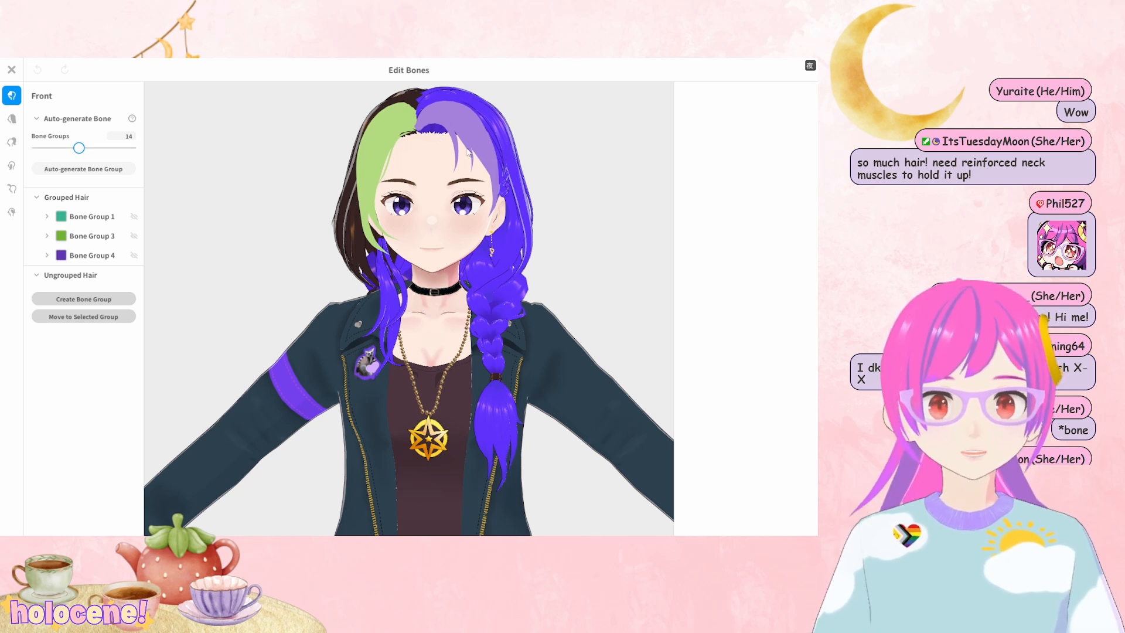
middle_drag(467, 153, 470, 183)
scroll(482, 232, up, 2)
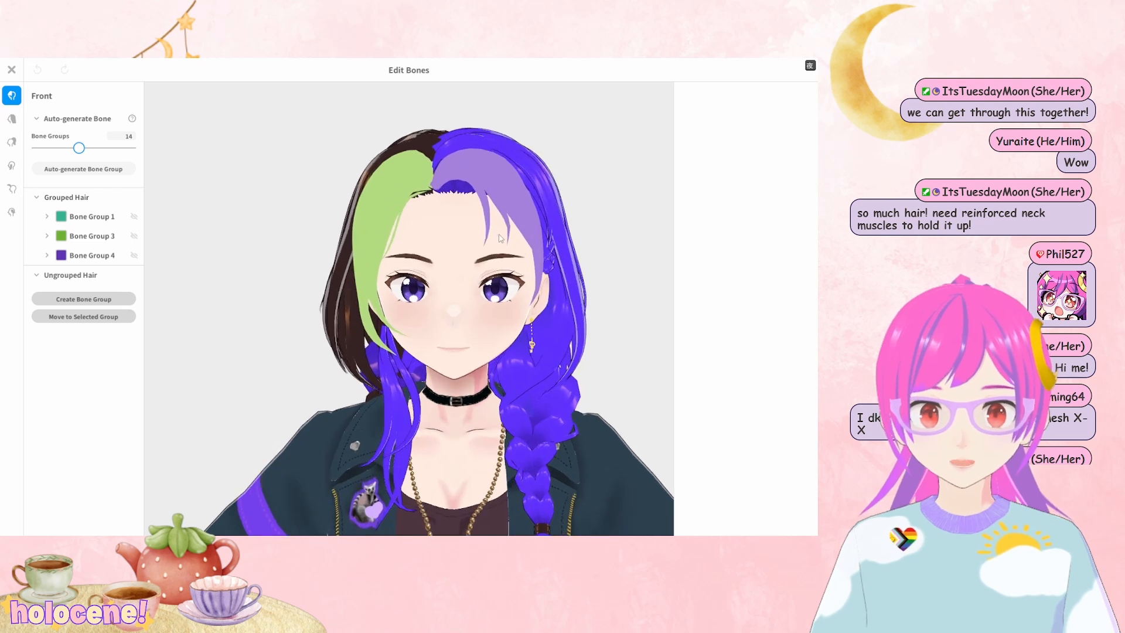
scroll(489, 240, up, 1)
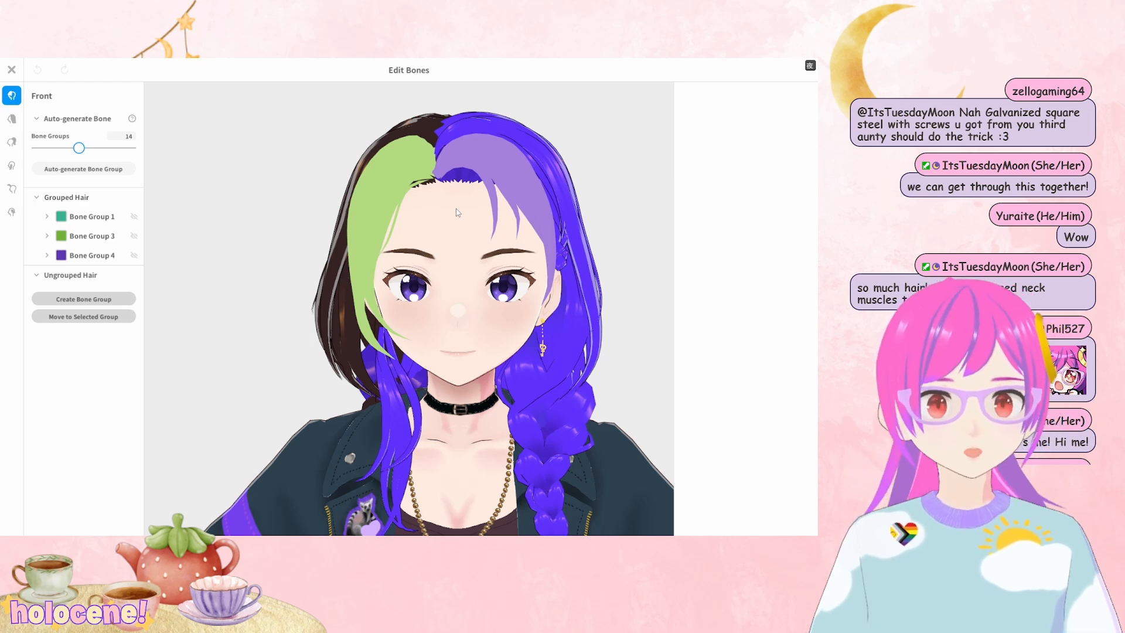
Examine the bone groups of the back hair and the extensions from the front, side and back of the head
click(11, 120)
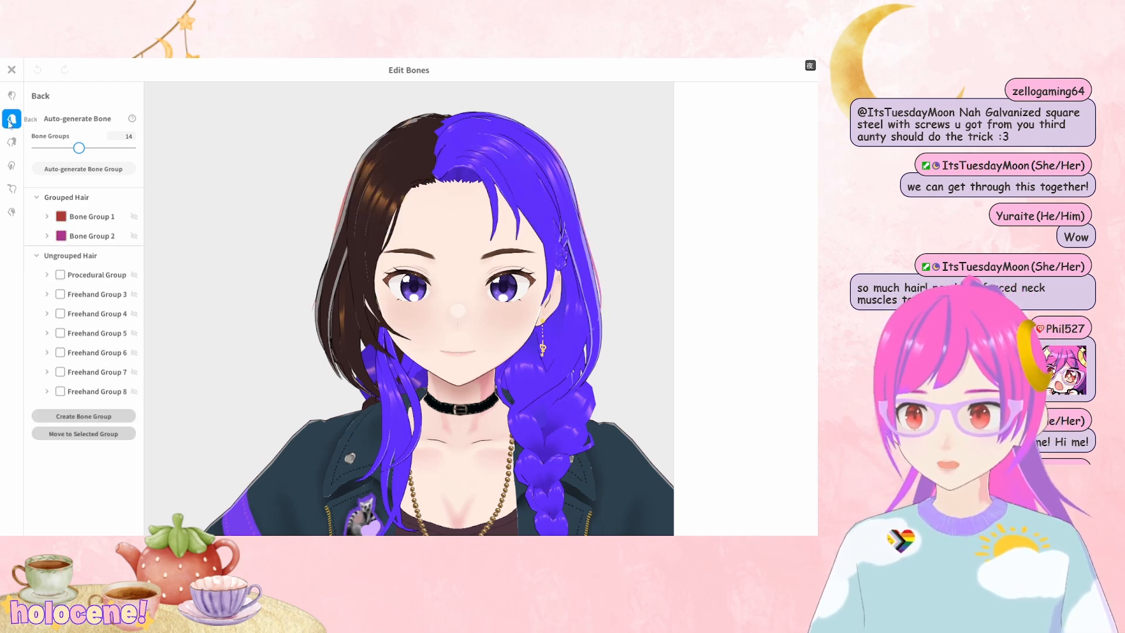
right_drag(504, 296, 378, 285)
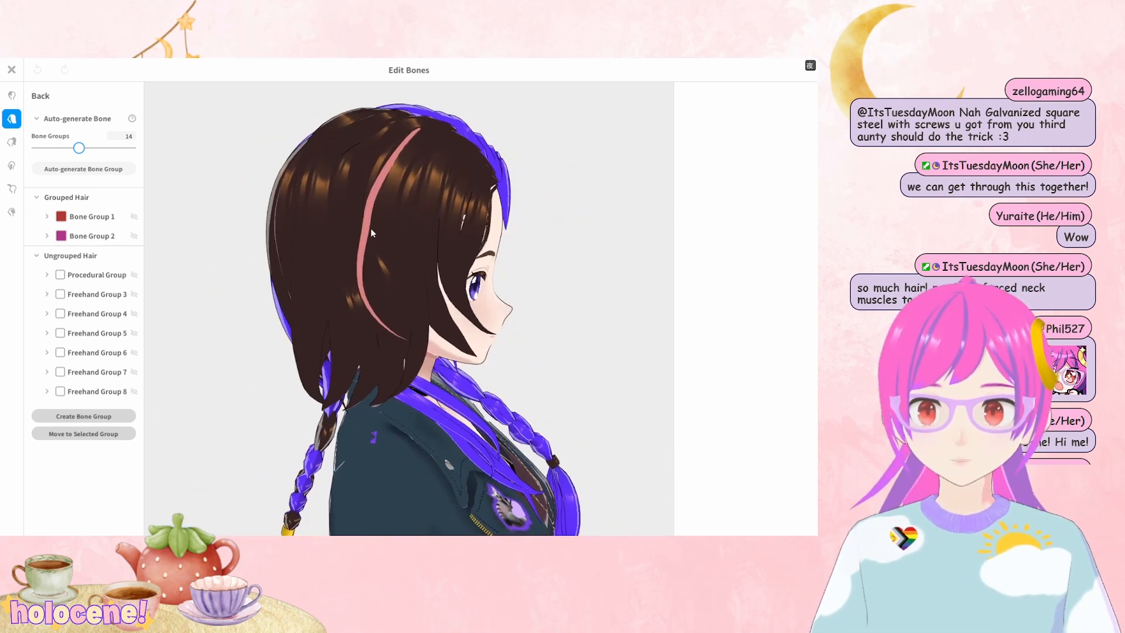
right_drag(371, 233, 473, 292)
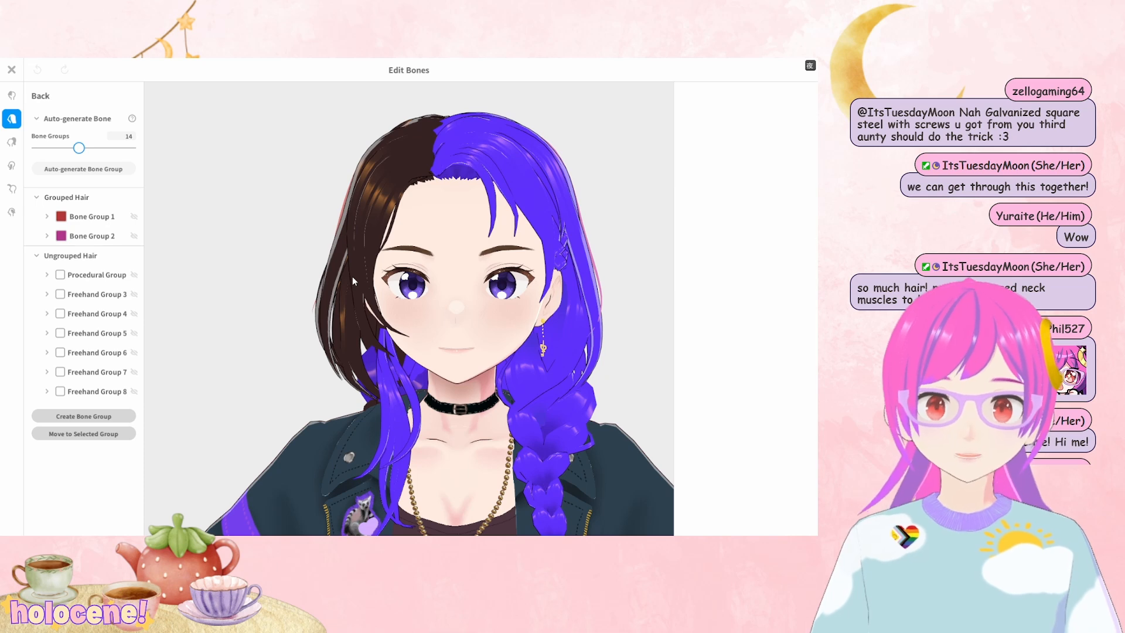
right_drag(358, 276, 322, 261)
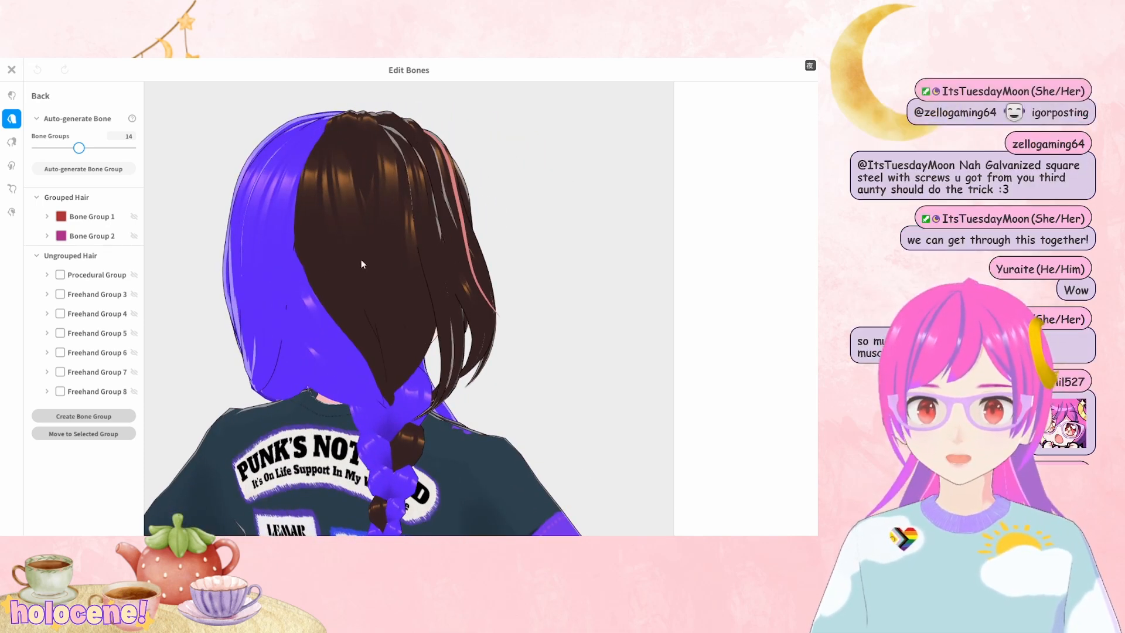
mouse_move(361, 259)
right_down()
mouse_move(382, 272)
mouse_move(372, 271)
right_up()
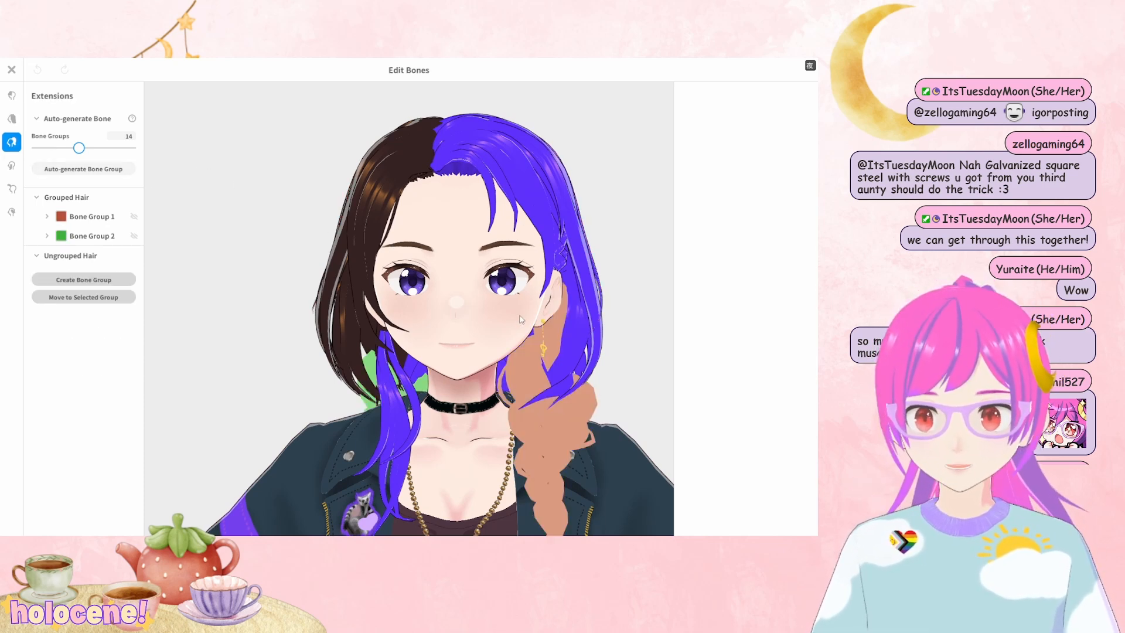
mouse_move(545, 303)
right_down()
mouse_move(612, 309)
mouse_move(537, 303)
right_up()
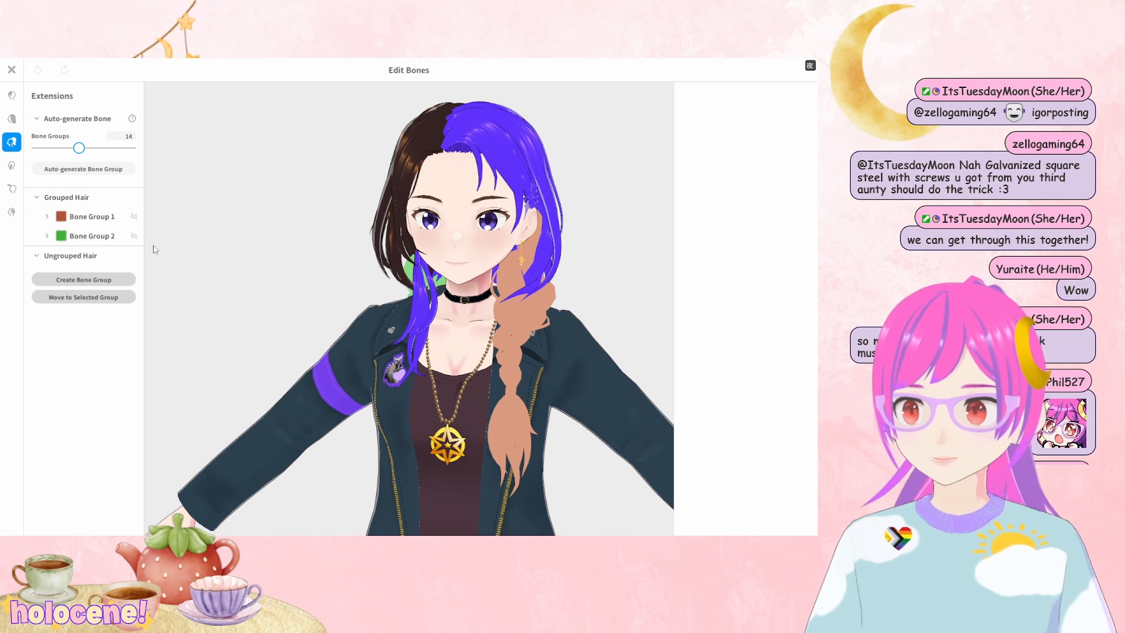
Expand Bone Group 1 of the extensions and inspect the freehand groups and hairs that form the braid
click(48, 216)
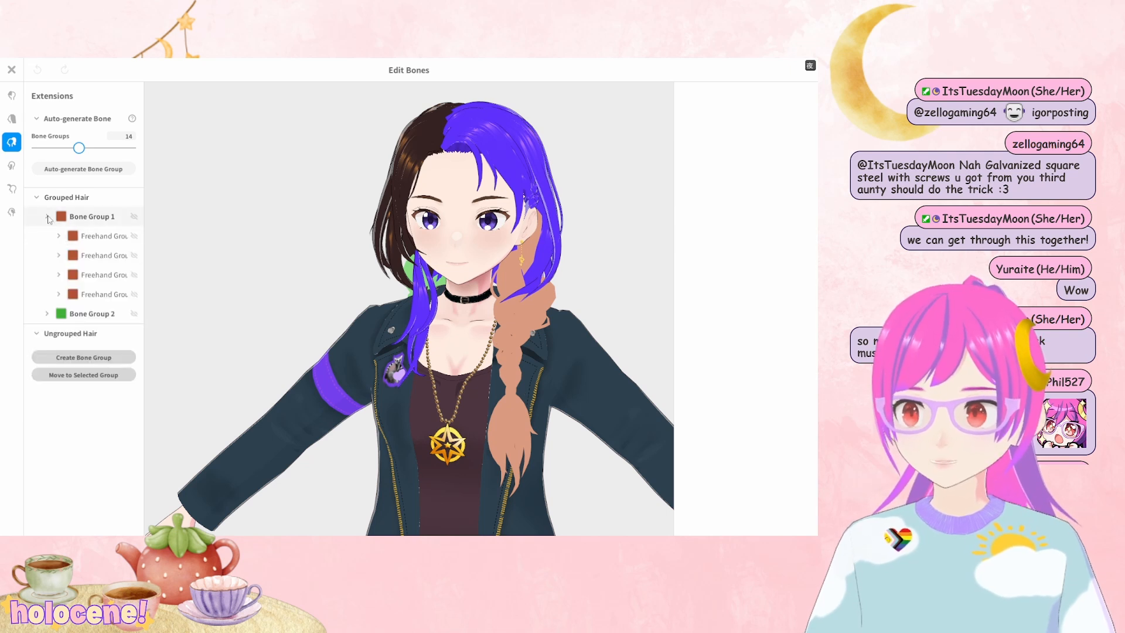
click(89, 236)
click(58, 236)
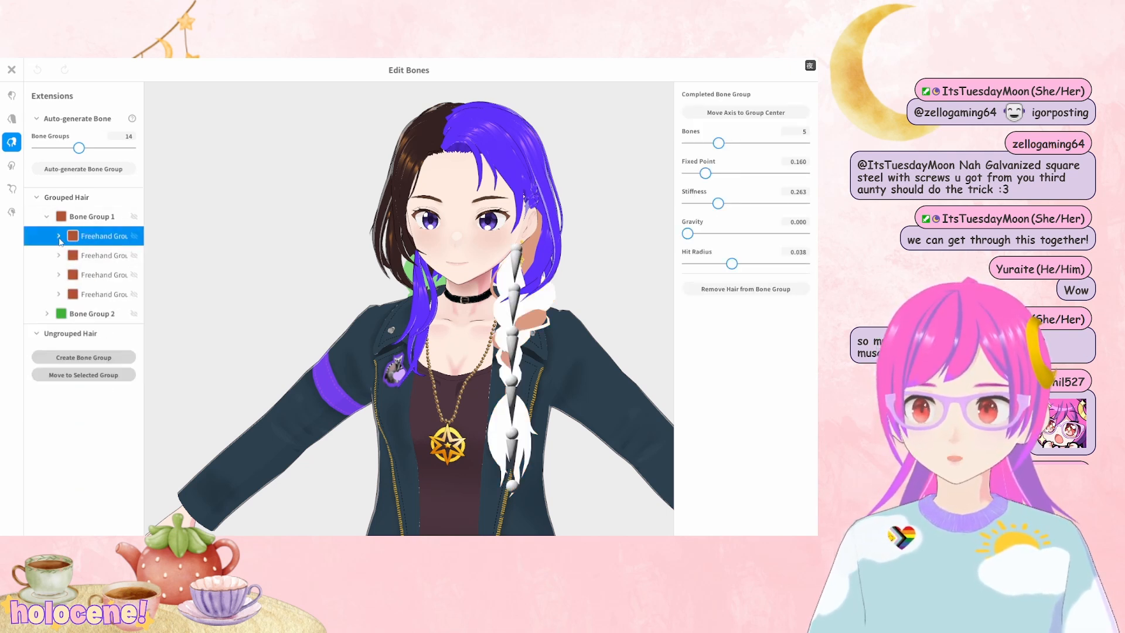
click(98, 259)
click(99, 314)
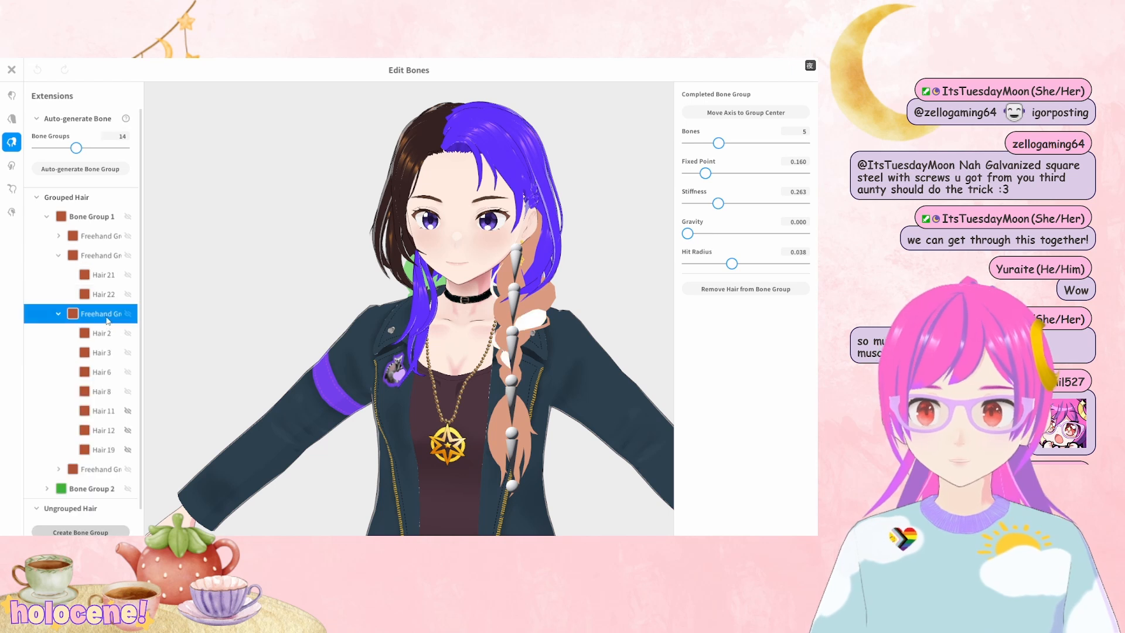
scroll(111, 399, down, 1)
click(112, 446)
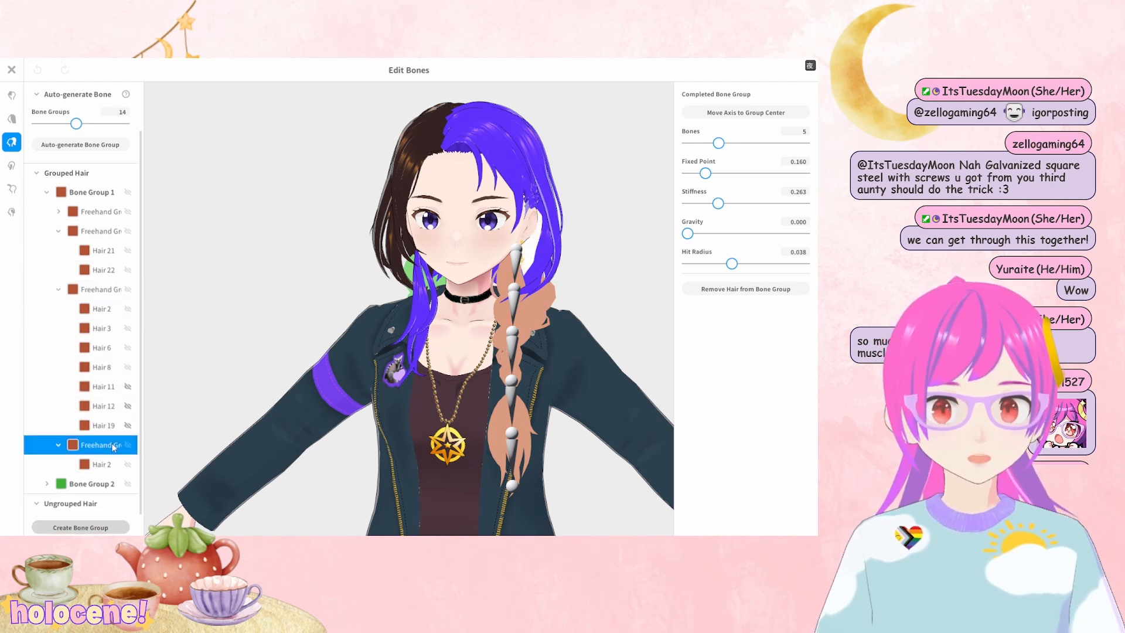
Try a Fixed Point of 0.438 on the braid's whole Bone Group 1 and undo the change
click(41, 195)
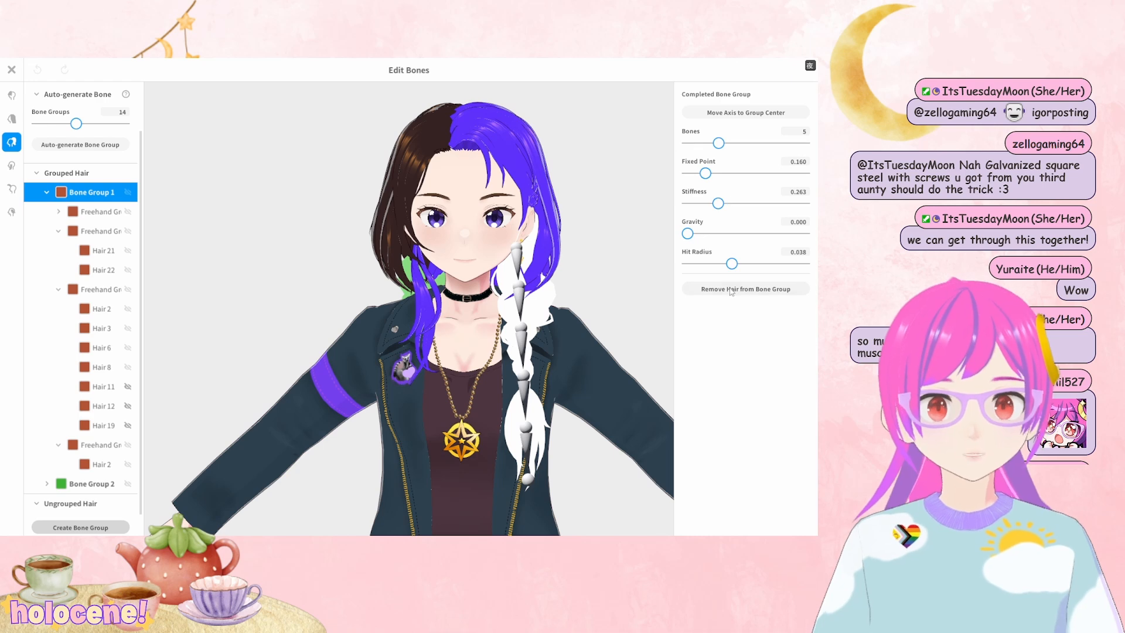
mouse_move(609, 354)
right_down()
mouse_move(551, 352)
mouse_move(594, 353)
right_up()
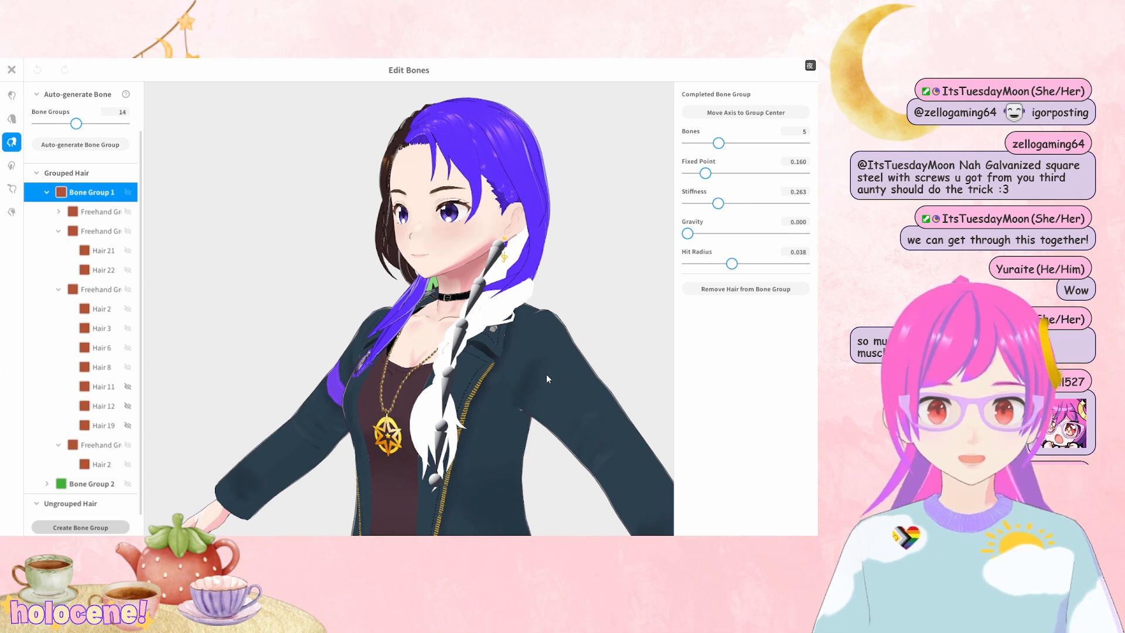
right_drag(546, 375, 565, 376)
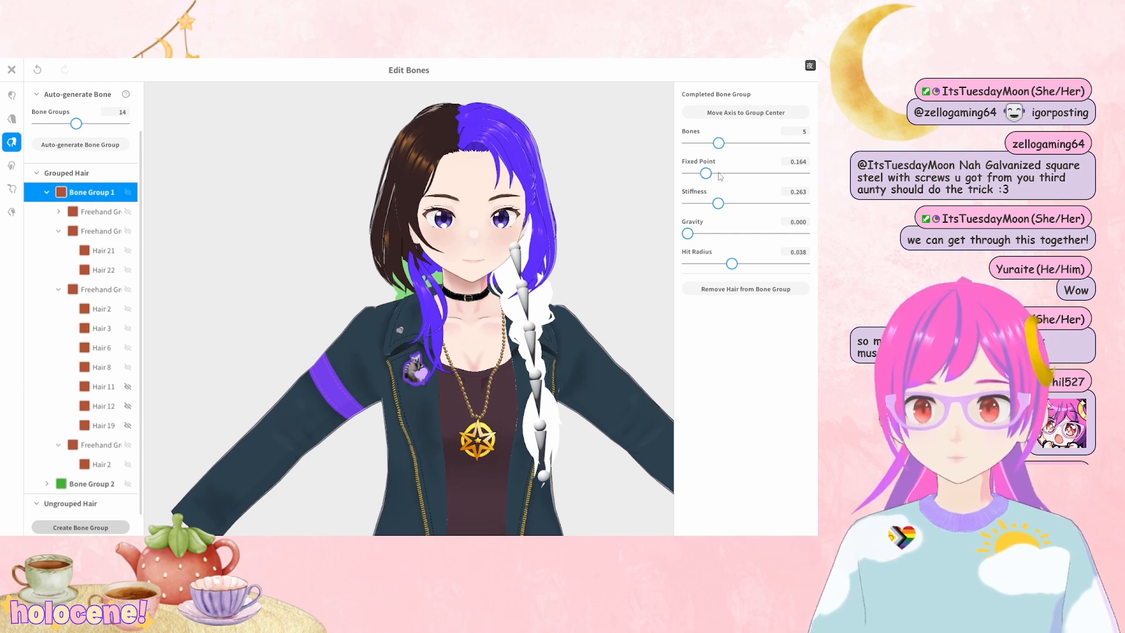
drag(706, 173, 739, 173)
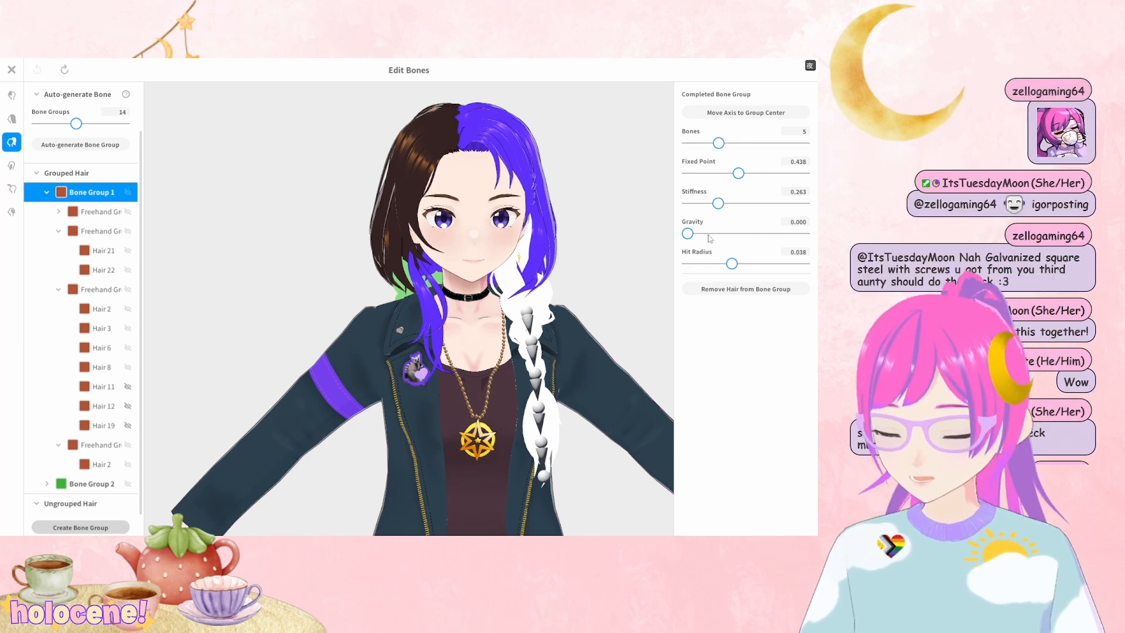
key(ctrl+z)
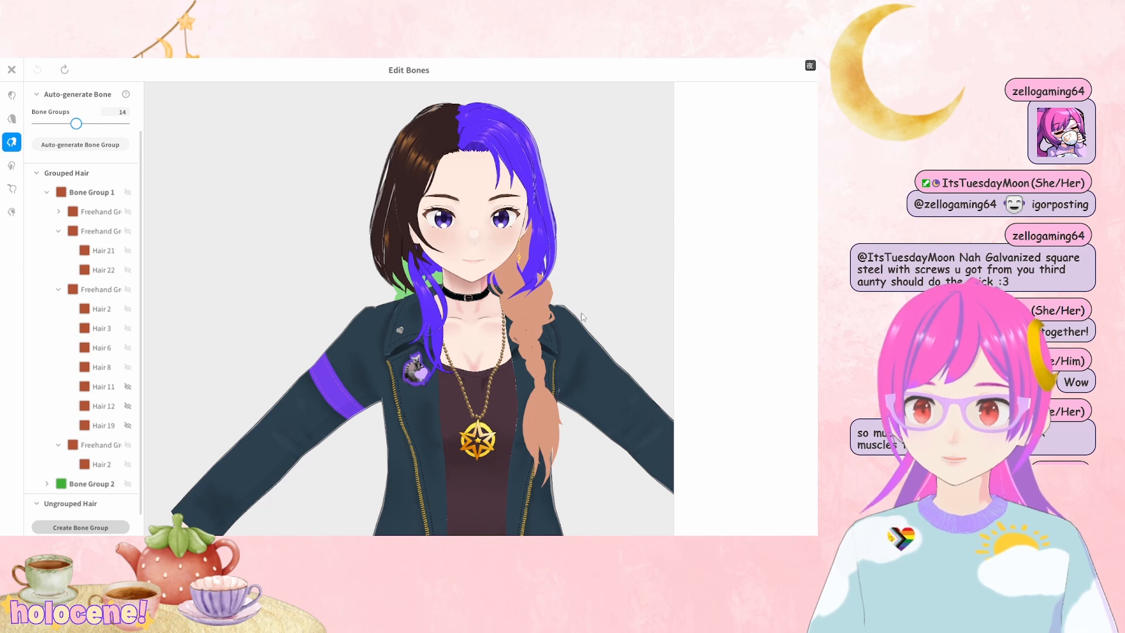
Set the Fixed Point of the braid's Hair 1 to 0.213, and try 3 bones before restoring 5
click(522, 314)
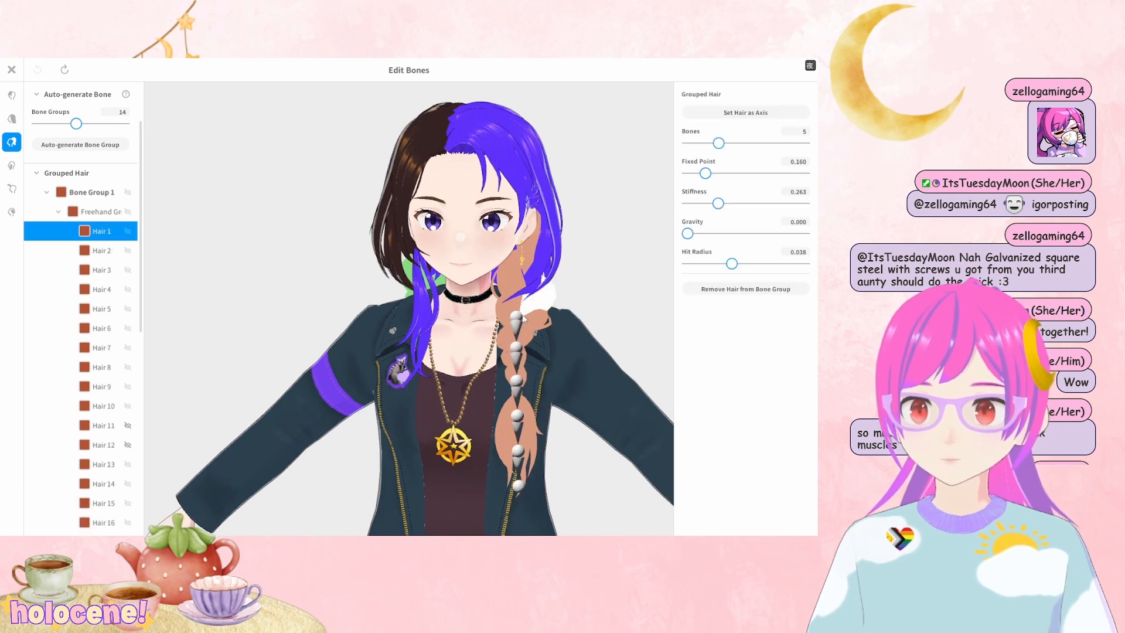
click(713, 174)
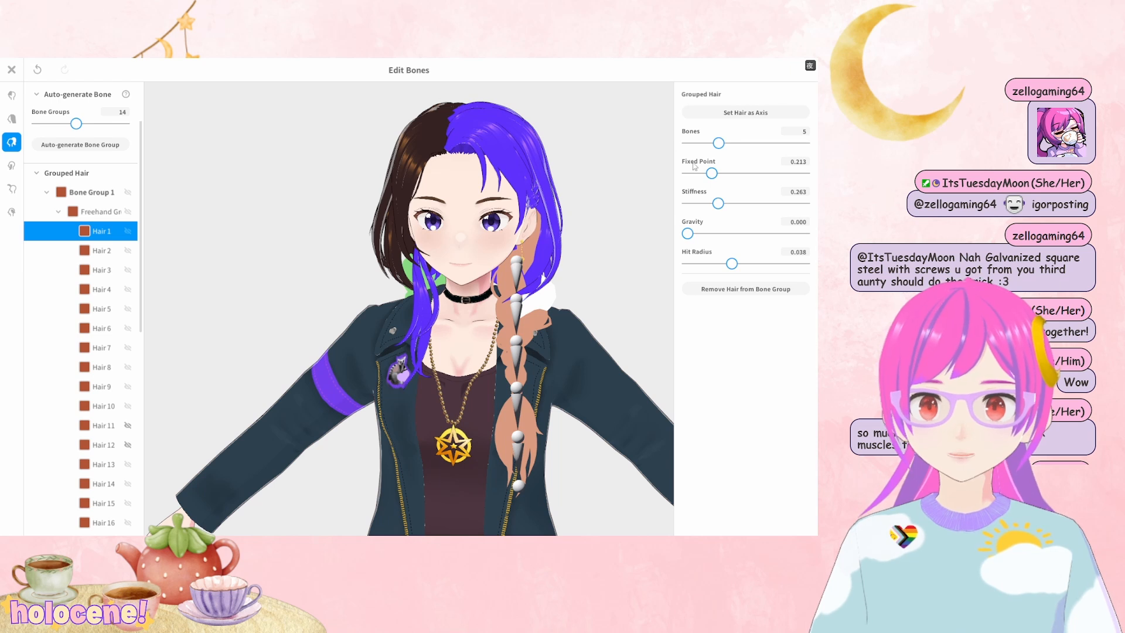
drag(718, 143, 704, 144)
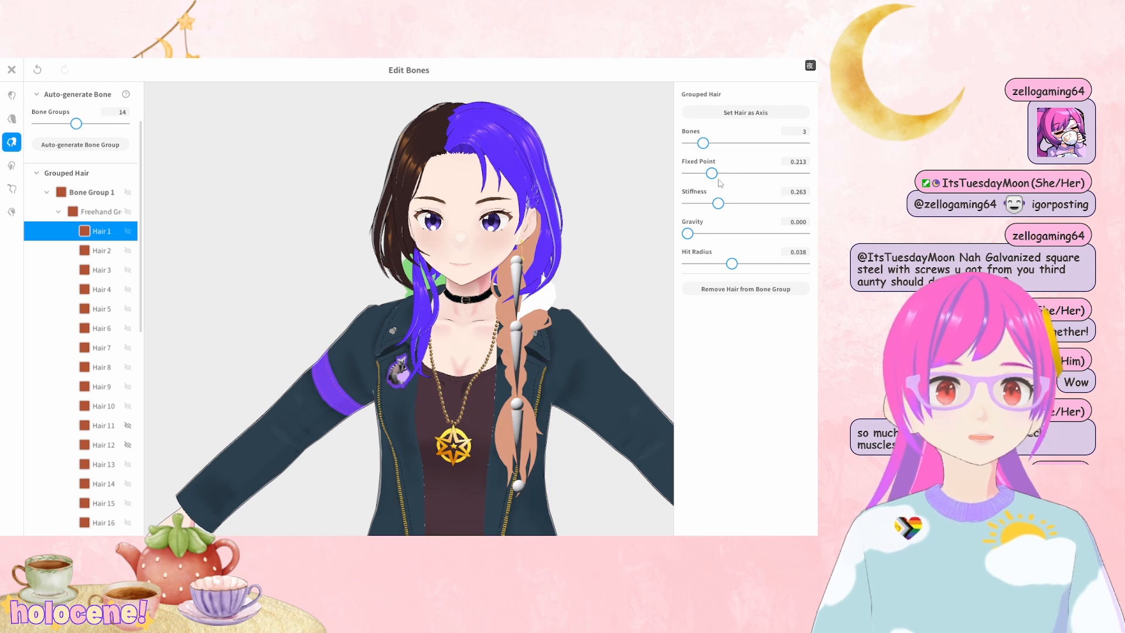
drag(703, 143, 719, 144)
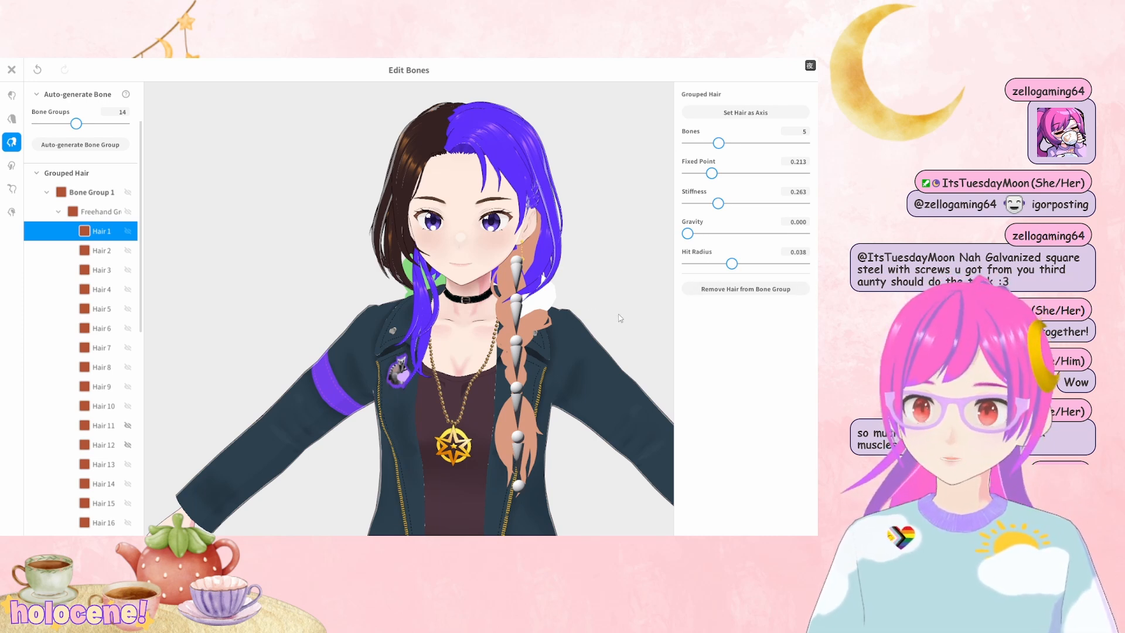
Check the braid's bones from the side and reduce their Hit Radius to 0.000
drag(620, 317, 652, 312)
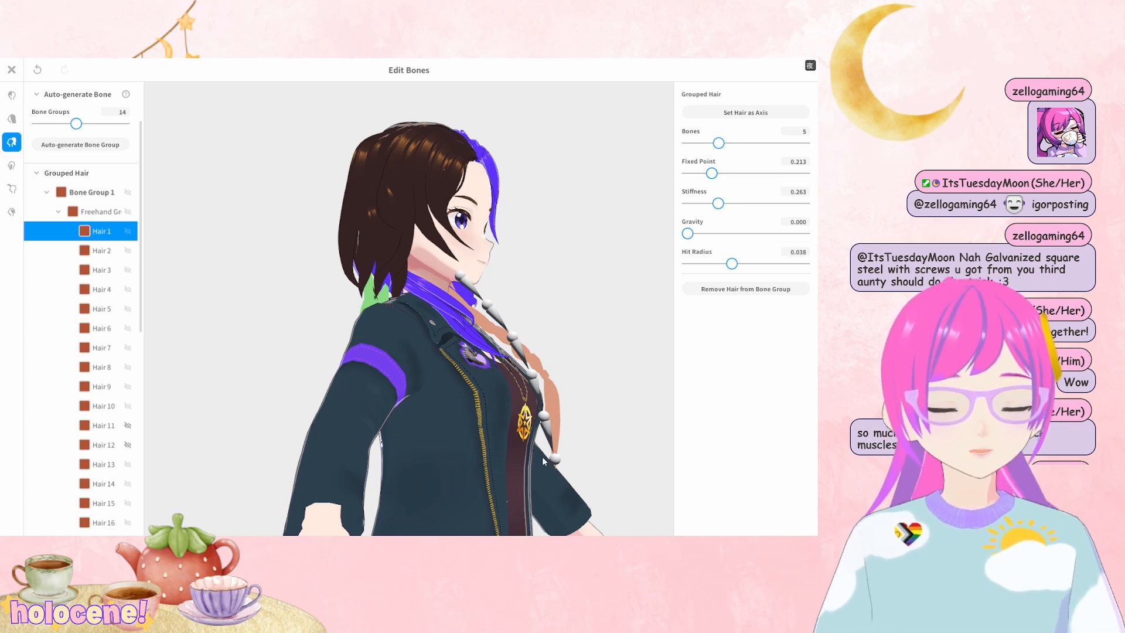
drag(543, 456, 580, 424)
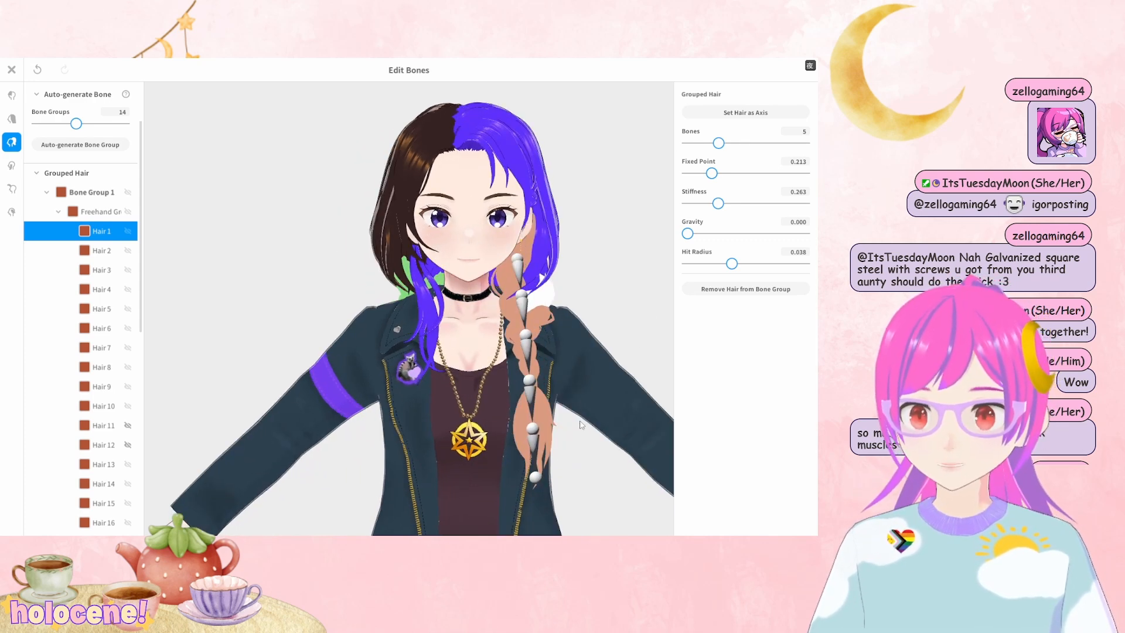
drag(733, 265, 690, 269)
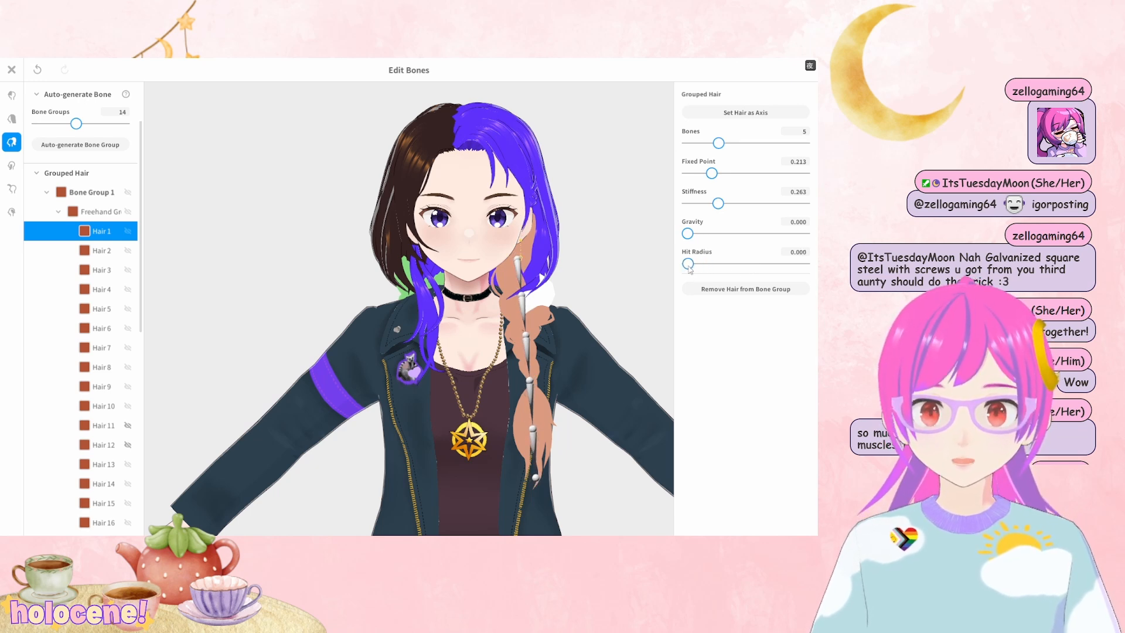
Close the hair bounce editor without saving and open the Photo Booth with the model's upper body in view
click(11, 69)
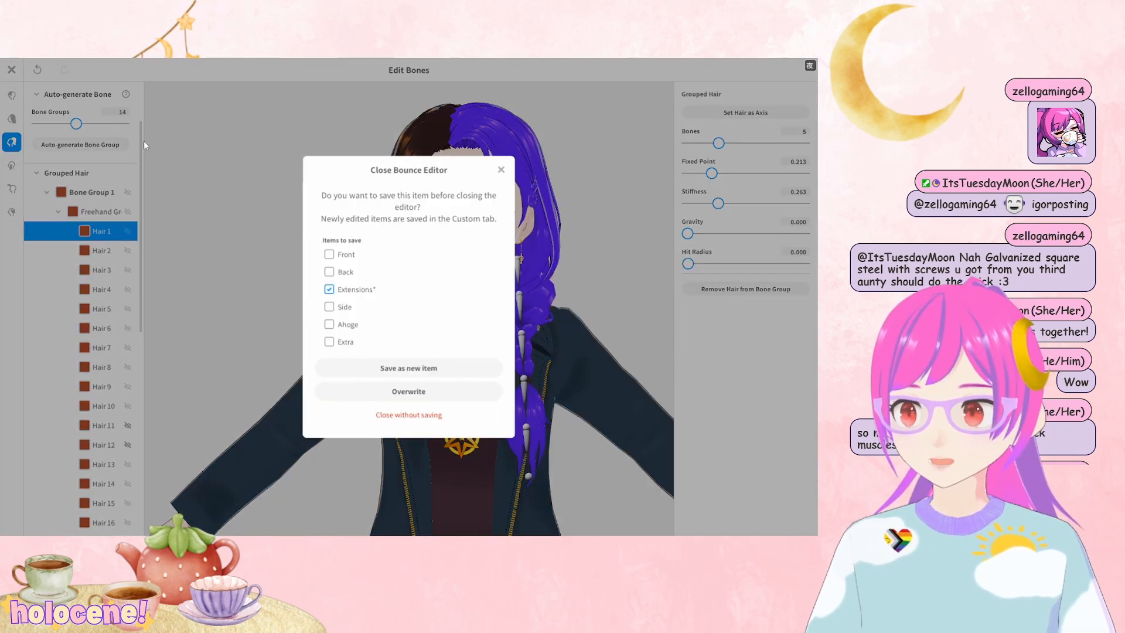
click(443, 415)
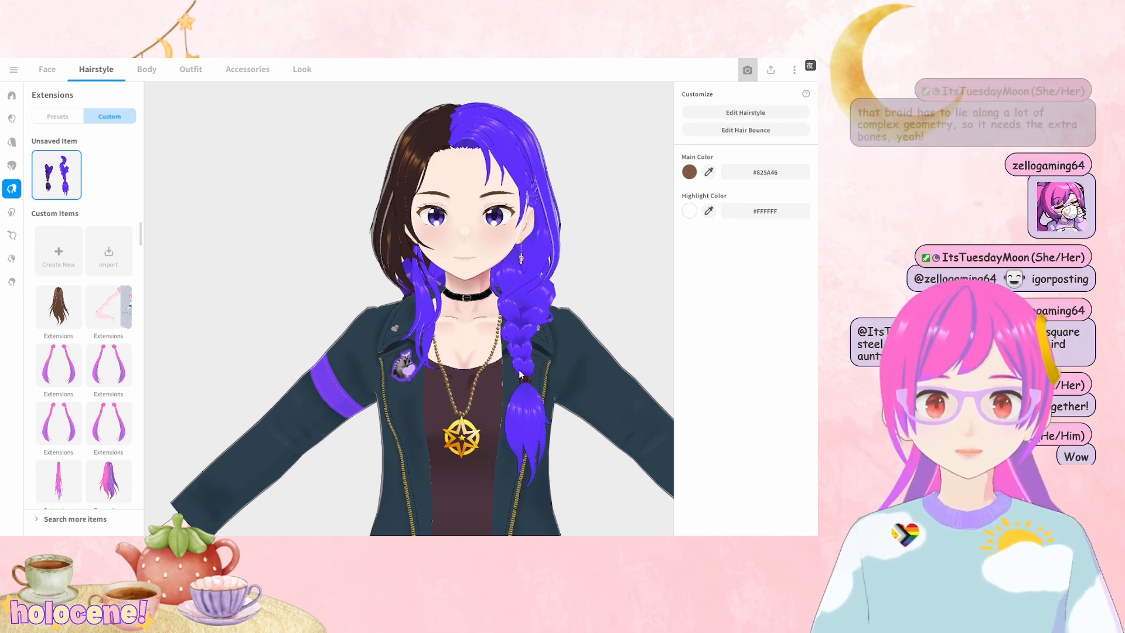
scroll(476, 390, up, 10)
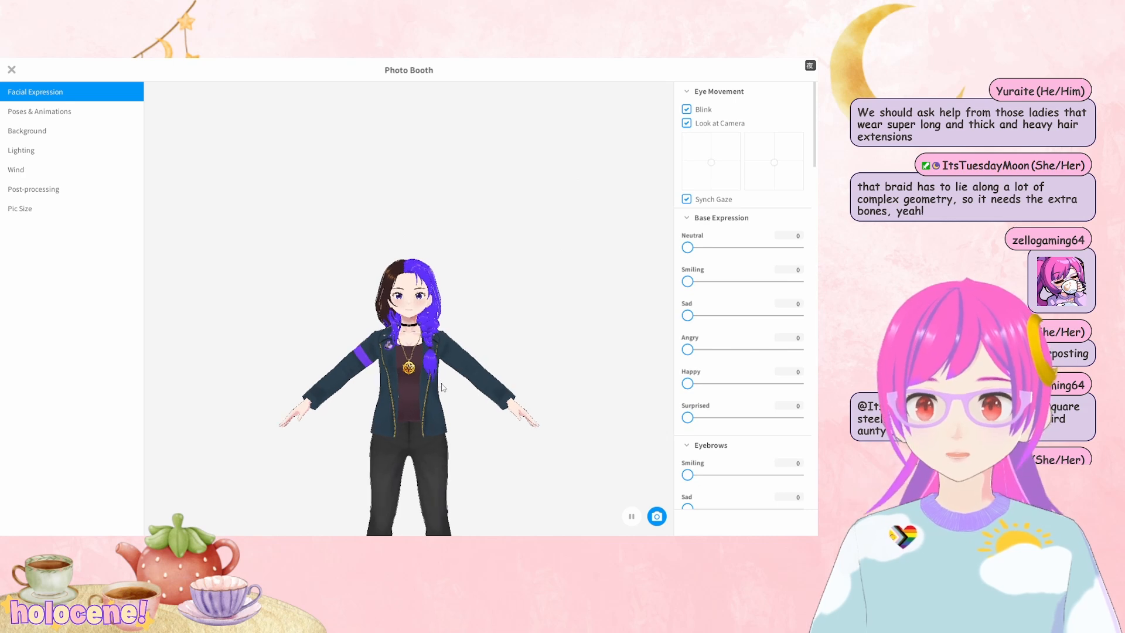
scroll(460, 365, up, 8)
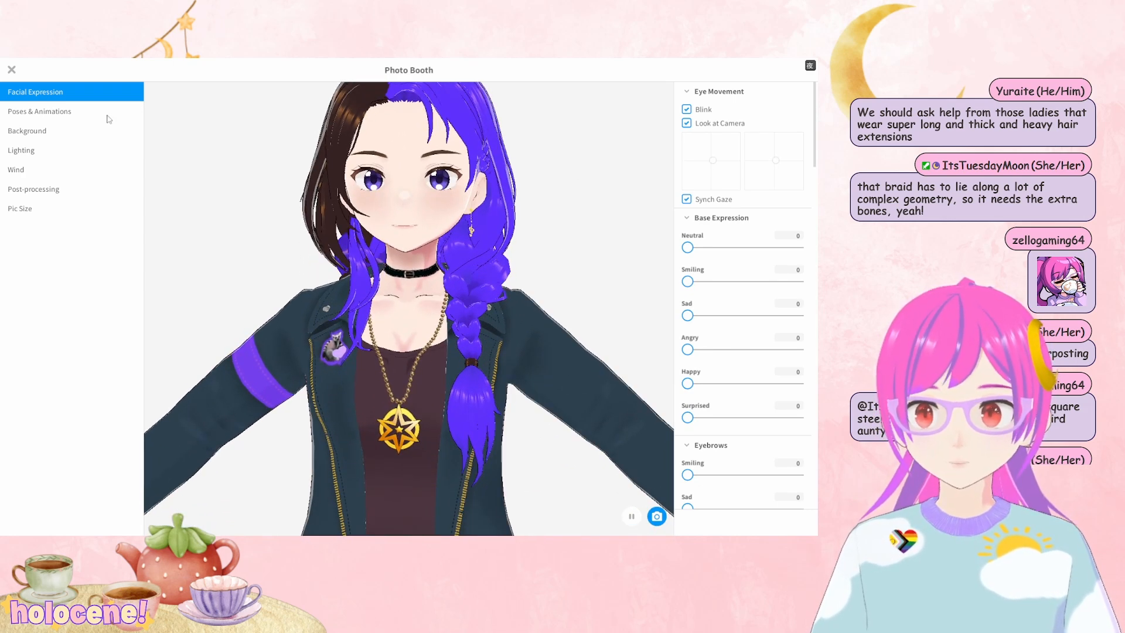
Set the Photo Booth wind to -1.000 on the X axis and -0.533 on the Y axis to blow the braid
click(67, 169)
drag(745, 122, 714, 156)
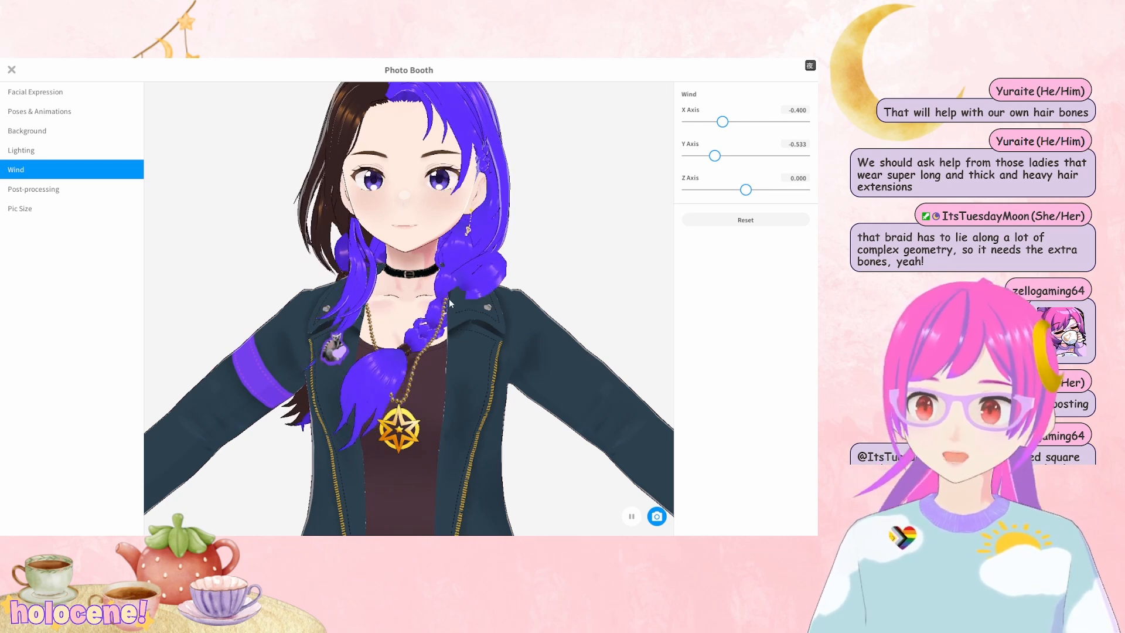
drag(722, 122, 672, 123)
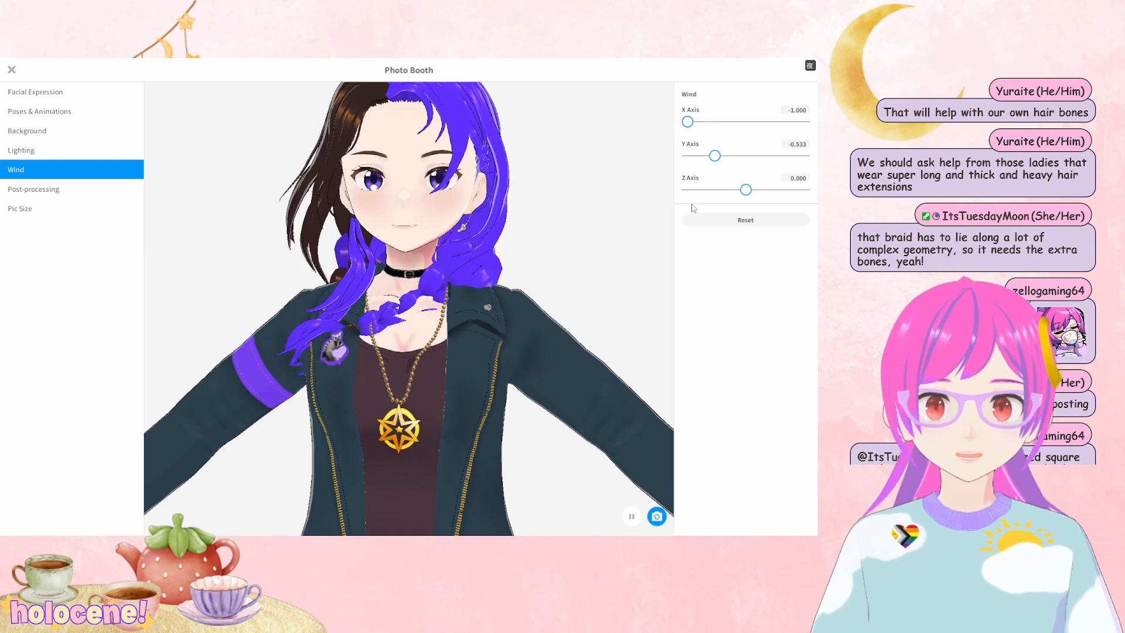
Strengthen the wind to -0.800 on the Y axis to test the braid, and reset the wind on all axes
drag(715, 155, 685, 155)
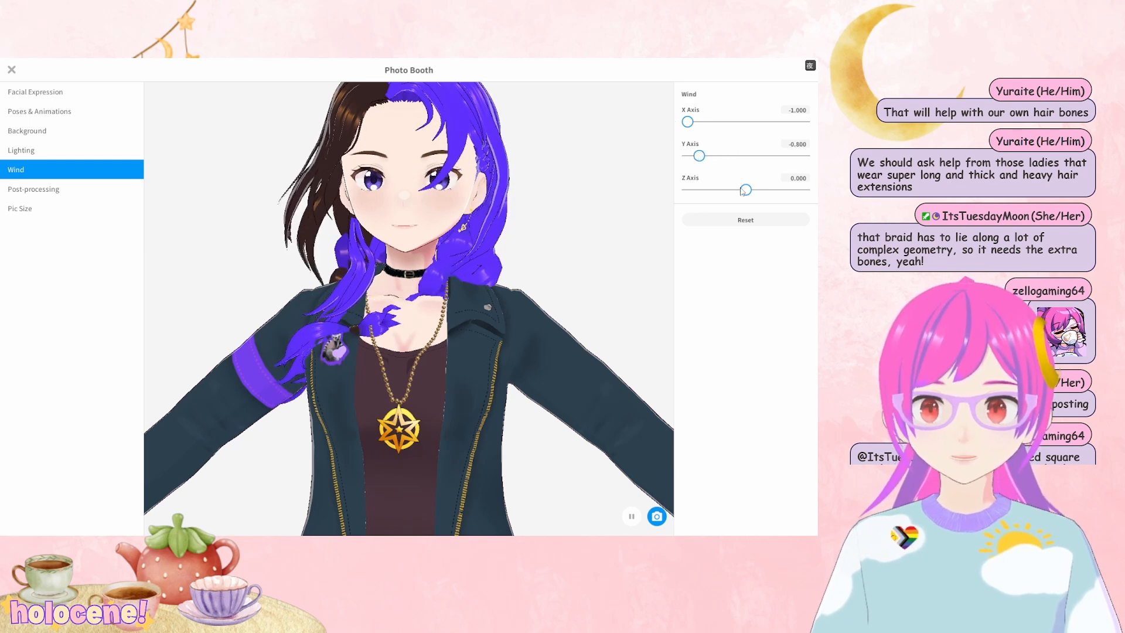
drag(745, 189, 701, 189)
click(741, 219)
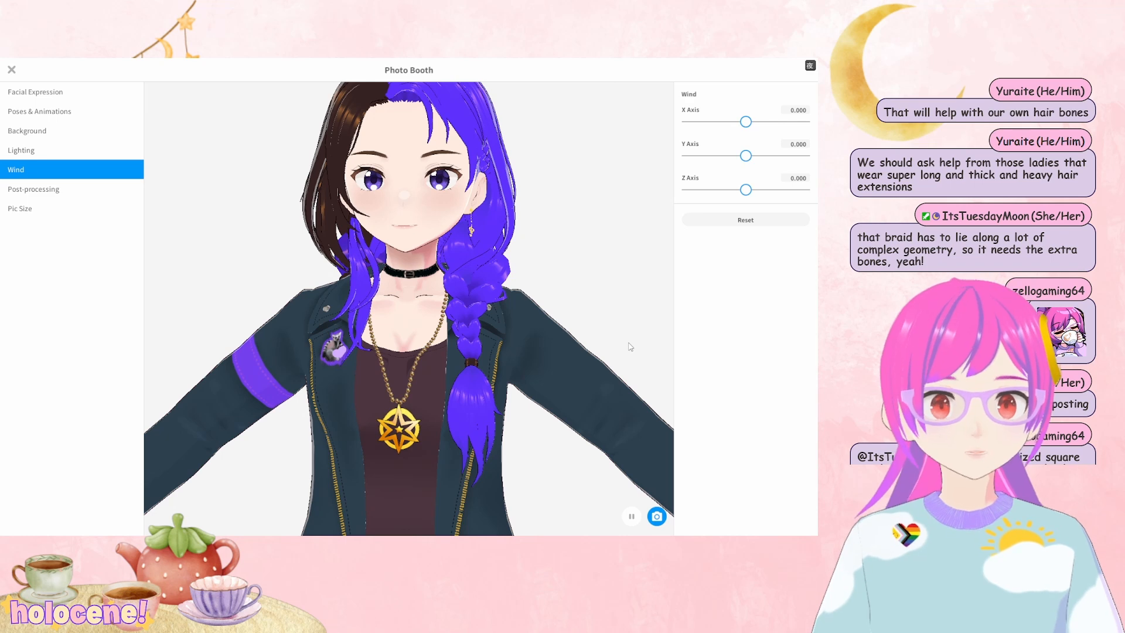
mouse_move(602, 346)
right_down()
mouse_move(620, 349)
mouse_move(571, 361)
mouse_move(588, 360)
right_up()
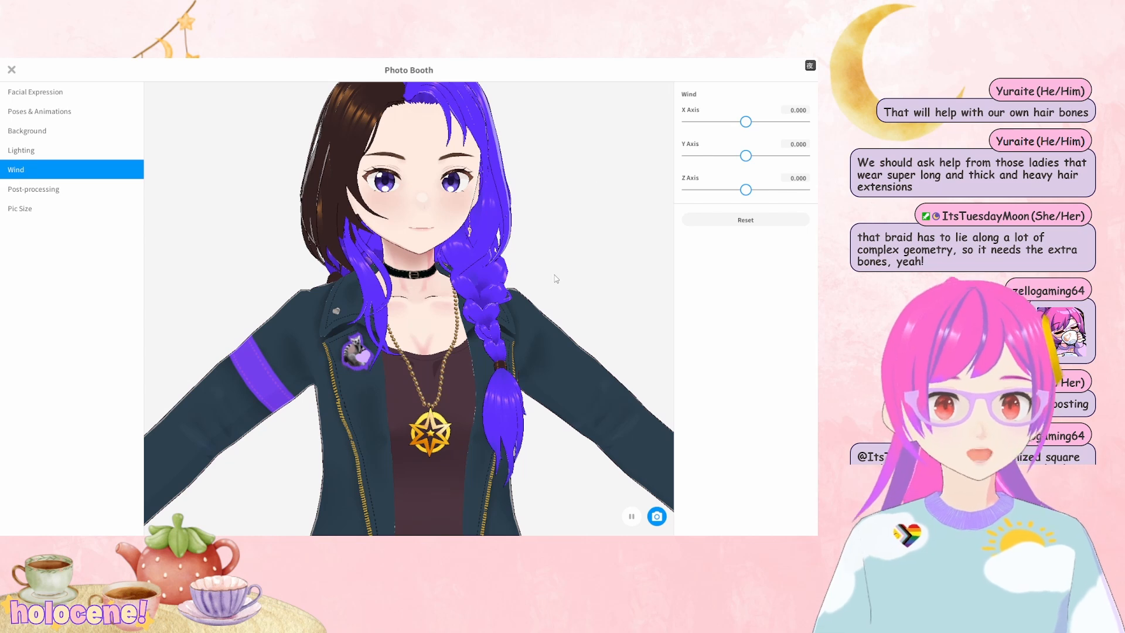
Test the wind at 0.350 on the X axis and 0.058 on the Y axis, examining both braids from front and back
mouse_move(745, 155)
mouse_down()
mouse_move(757, 155)
mouse_move(702, 157)
mouse_move(741, 158)
mouse_move(732, 155)
mouse_up()
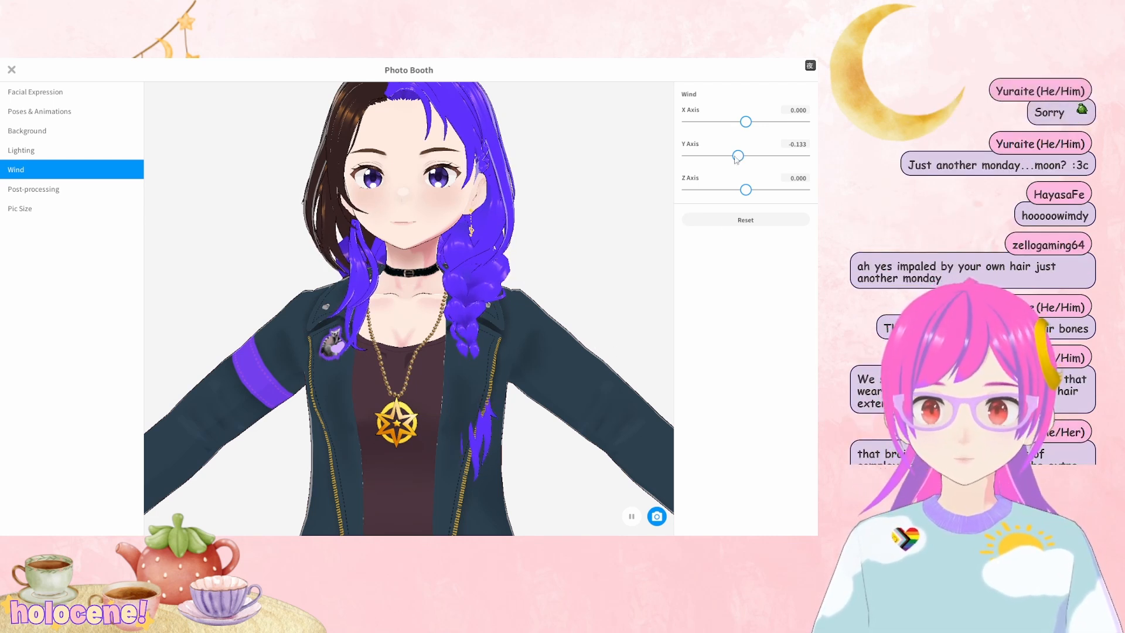
mouse_move(740, 157)
mouse_down()
mouse_move(721, 157)
mouse_move(752, 167)
mouse_up()
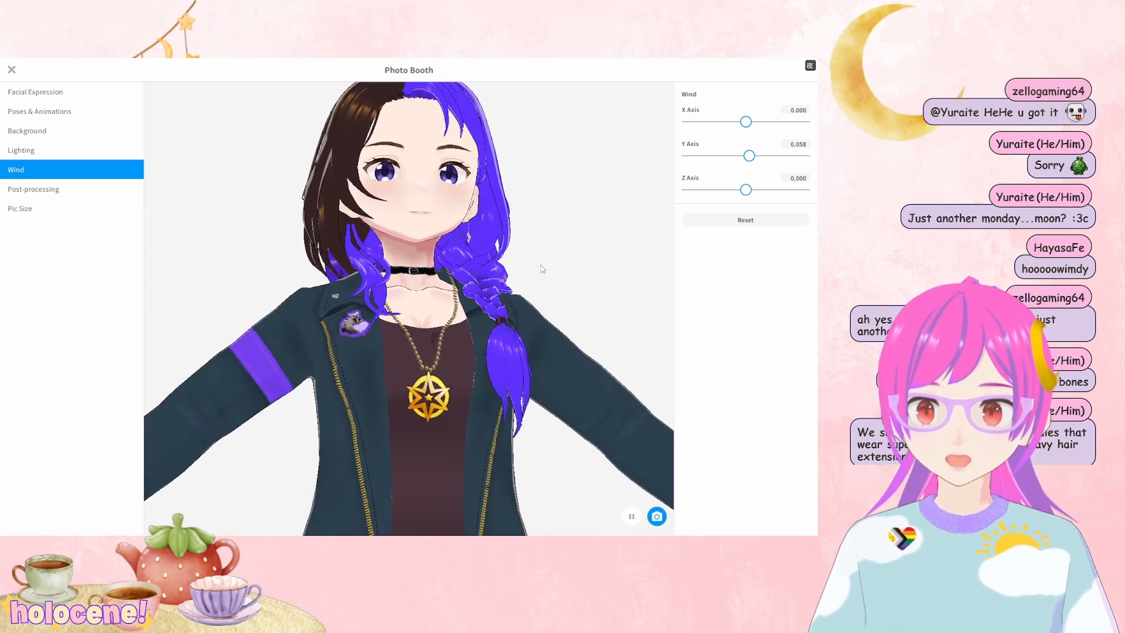
drag(746, 121, 766, 121)
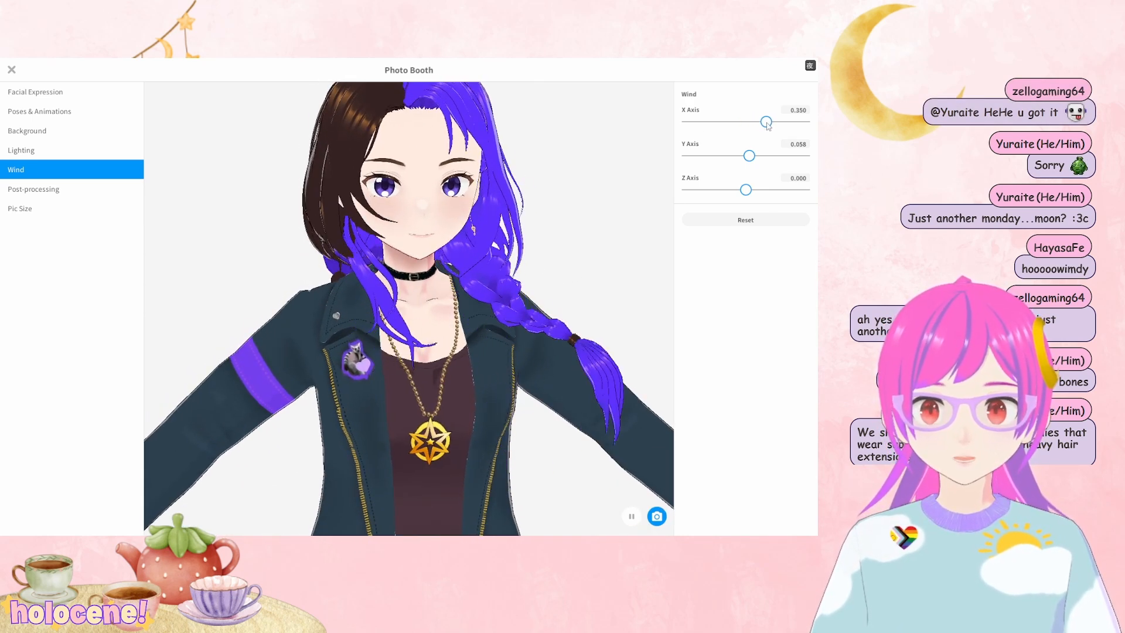
drag(590, 216, 485, 170)
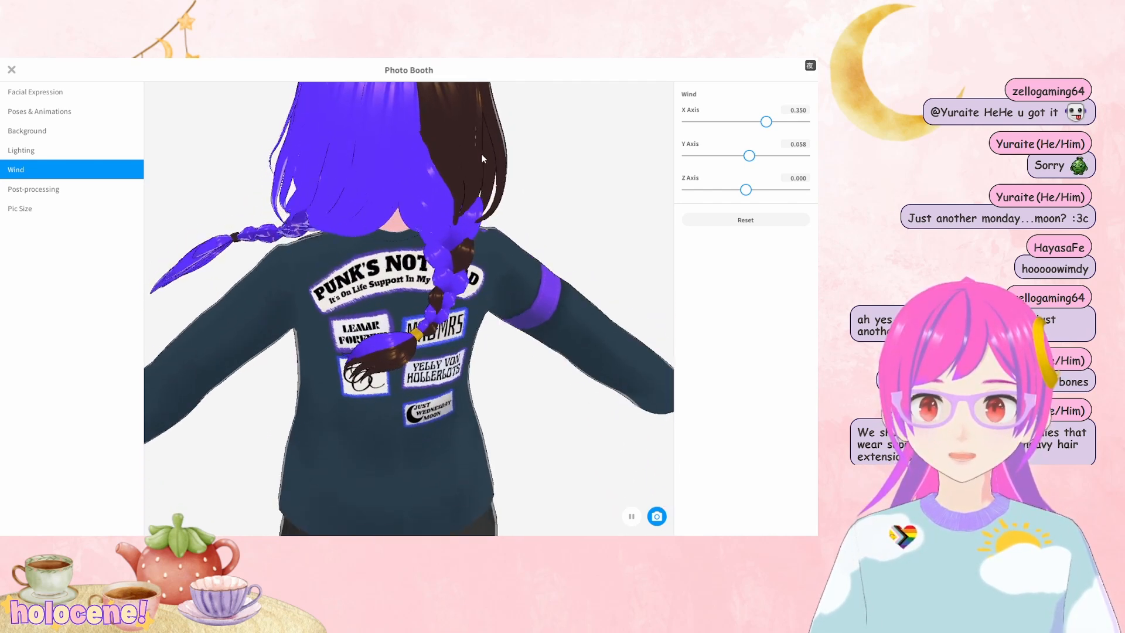
middle_drag(470, 147, 556, 290)
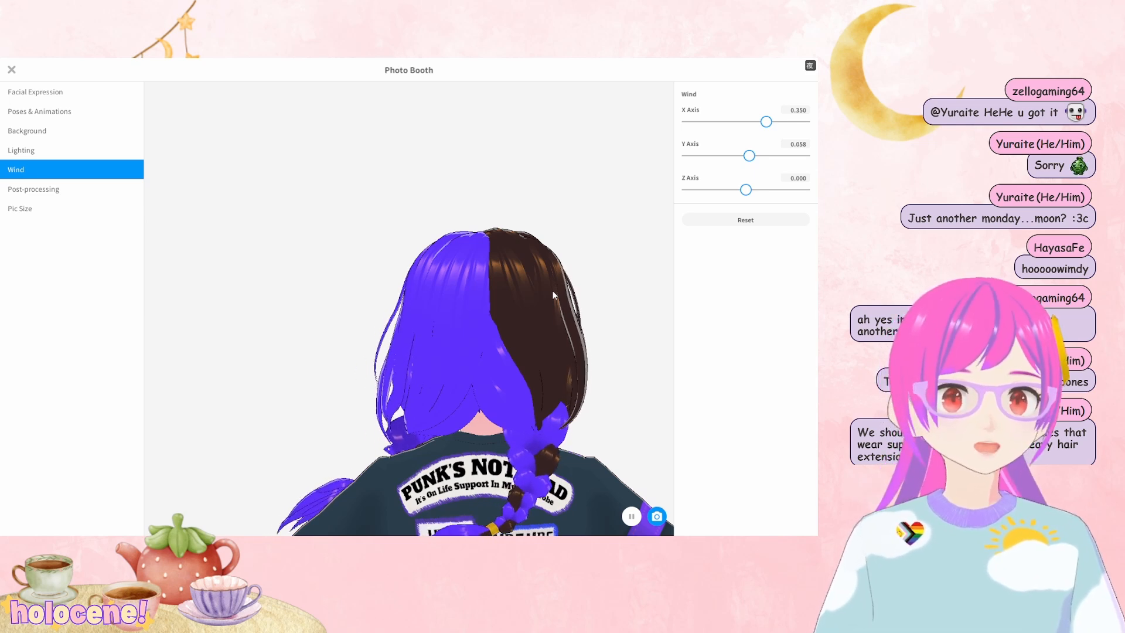
drag(552, 290, 527, 368)
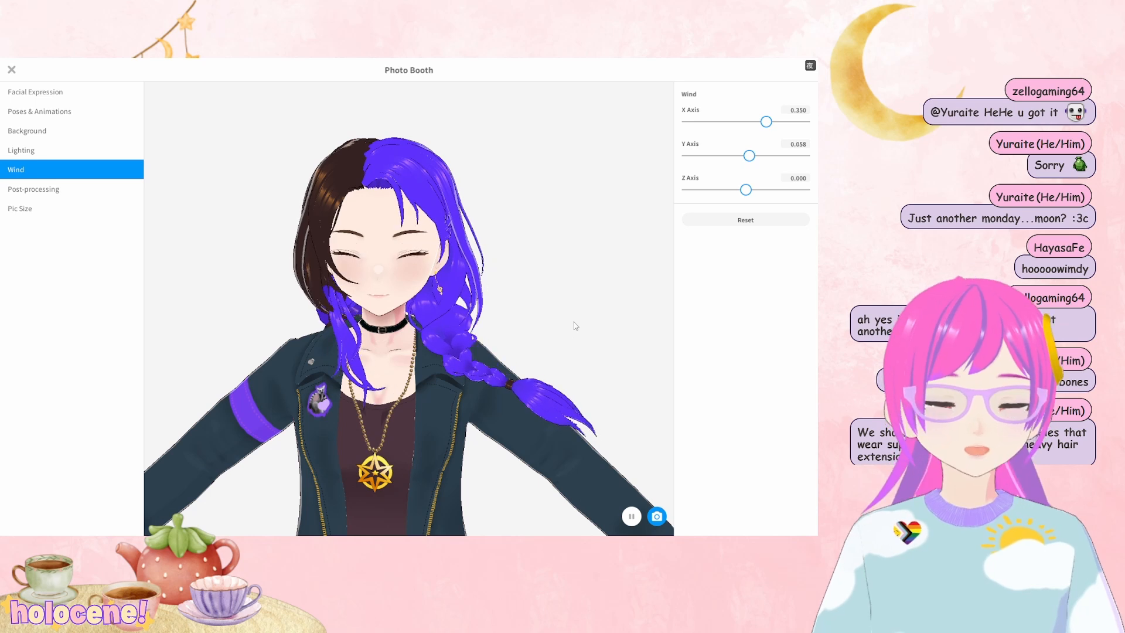
Reset the wind and check the braid's tied end up close before closing the Photo Booth
click(746, 219)
scroll(456, 269, up, 5)
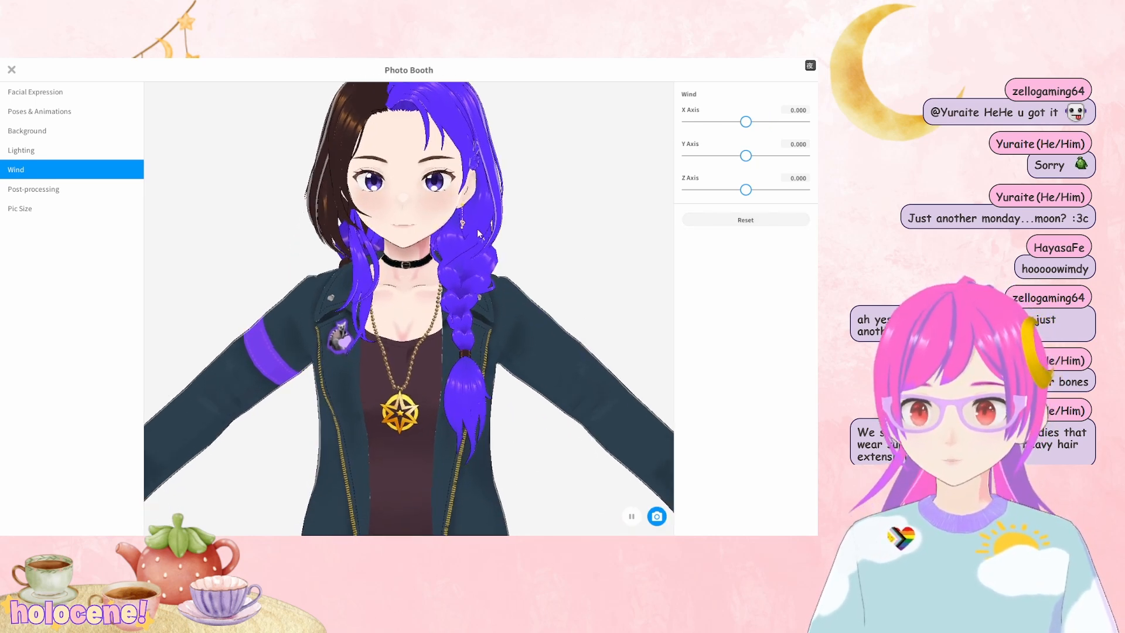
scroll(507, 232, up, 5)
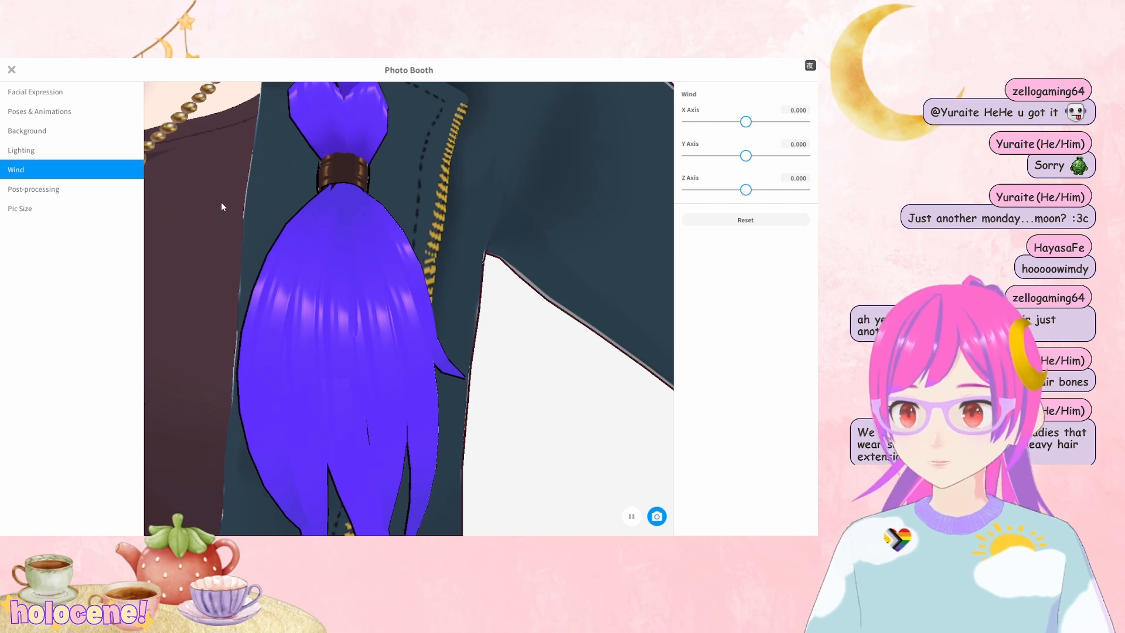
click(11, 69)
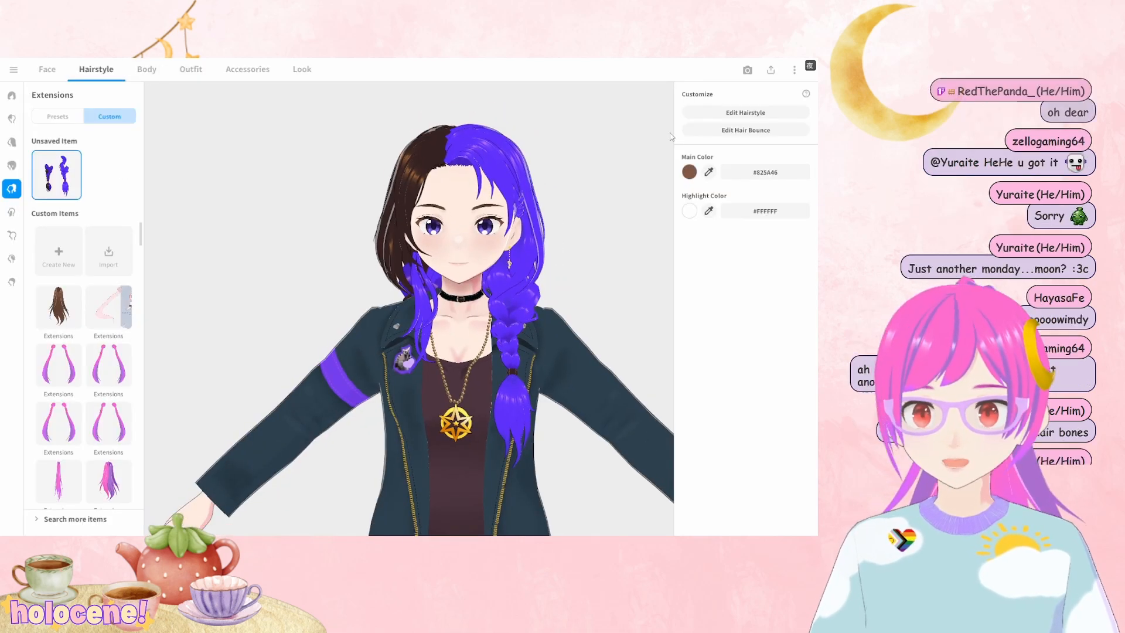
Open the hair bounce editor for the extensions and expand the freehand groups inside Bone Group 1
click(735, 131)
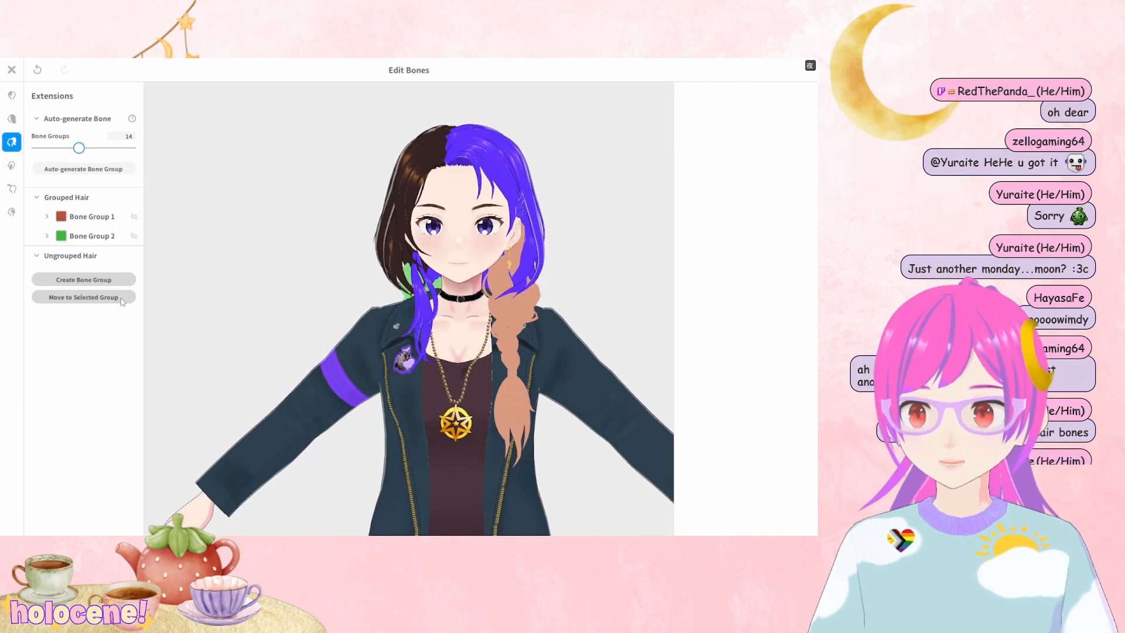
click(53, 217)
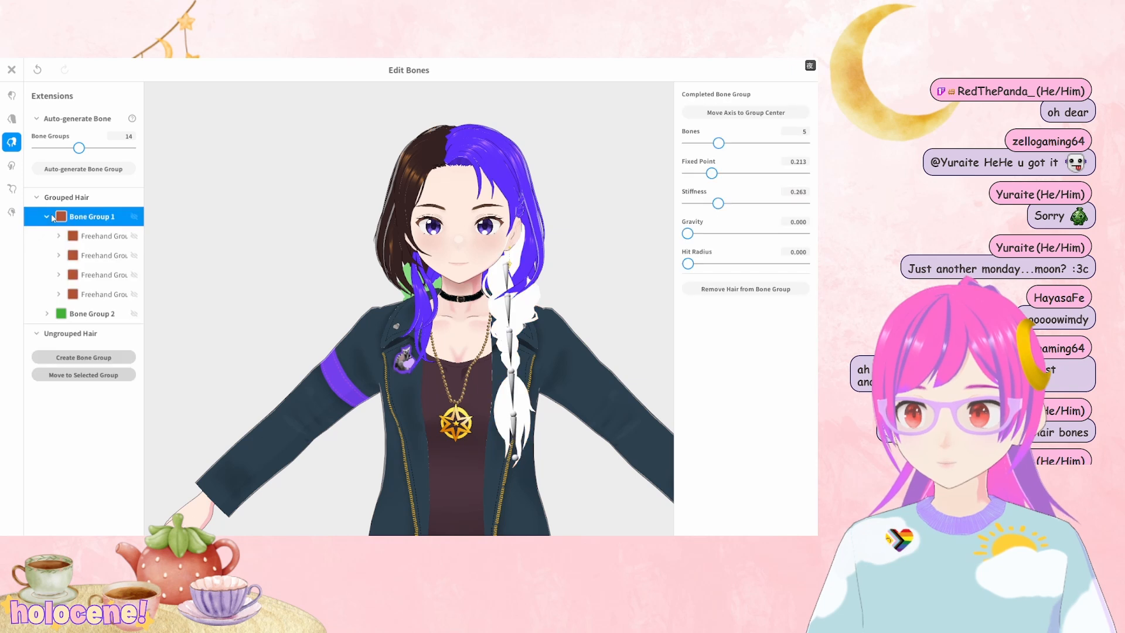
click(99, 293)
click(104, 276)
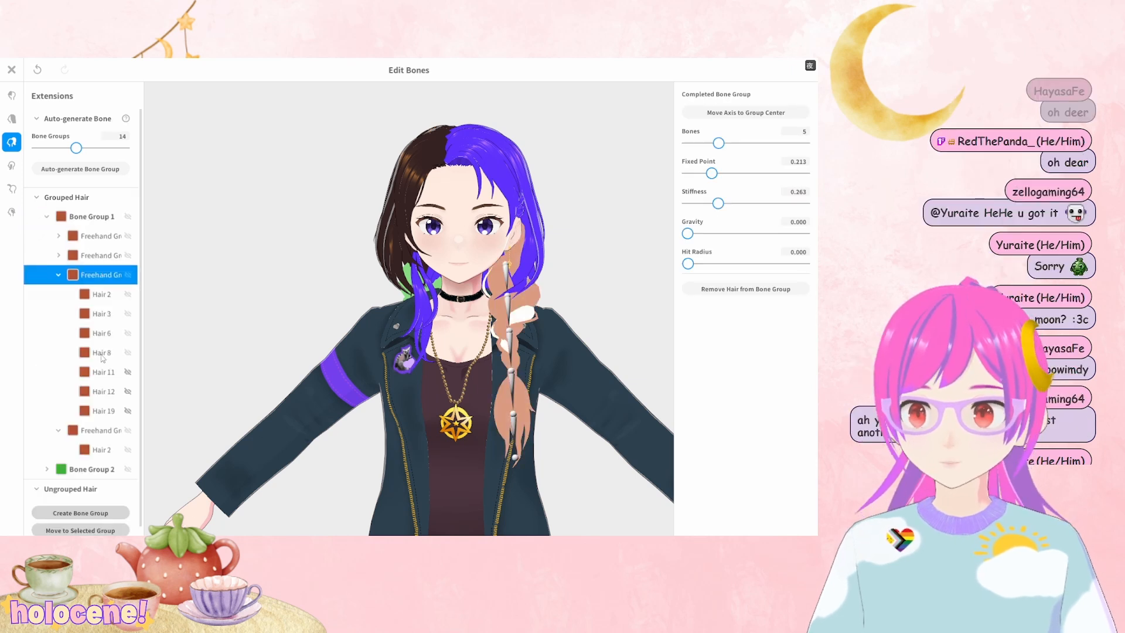
click(88, 256)
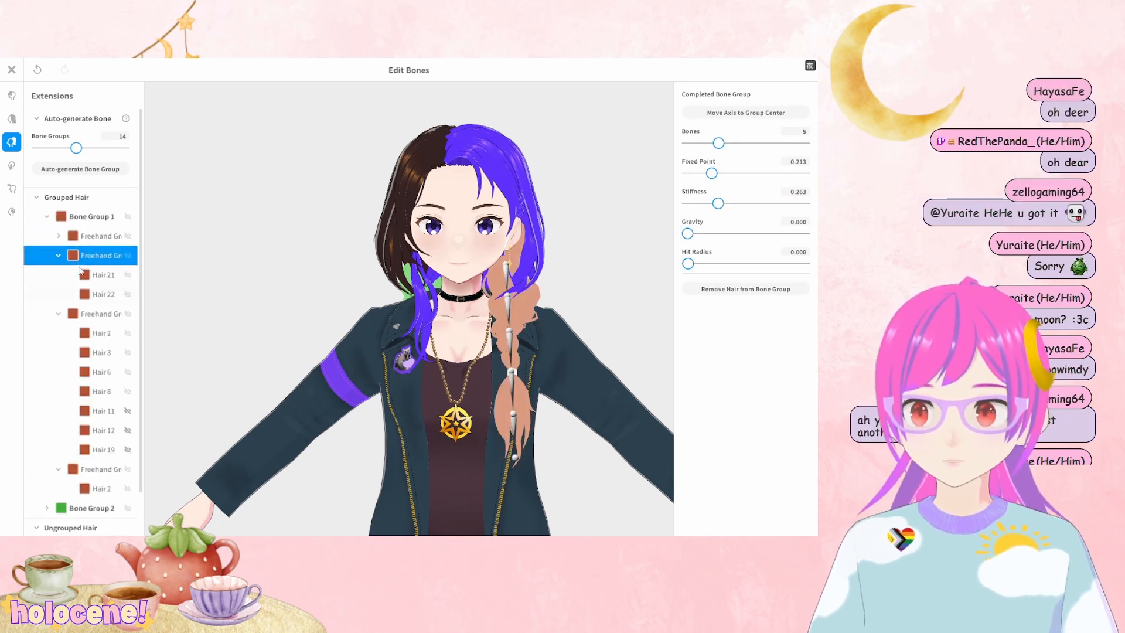
Remove the freehand group containing Hair 21 and Hair 22 from Bone Group 1
click(128, 256)
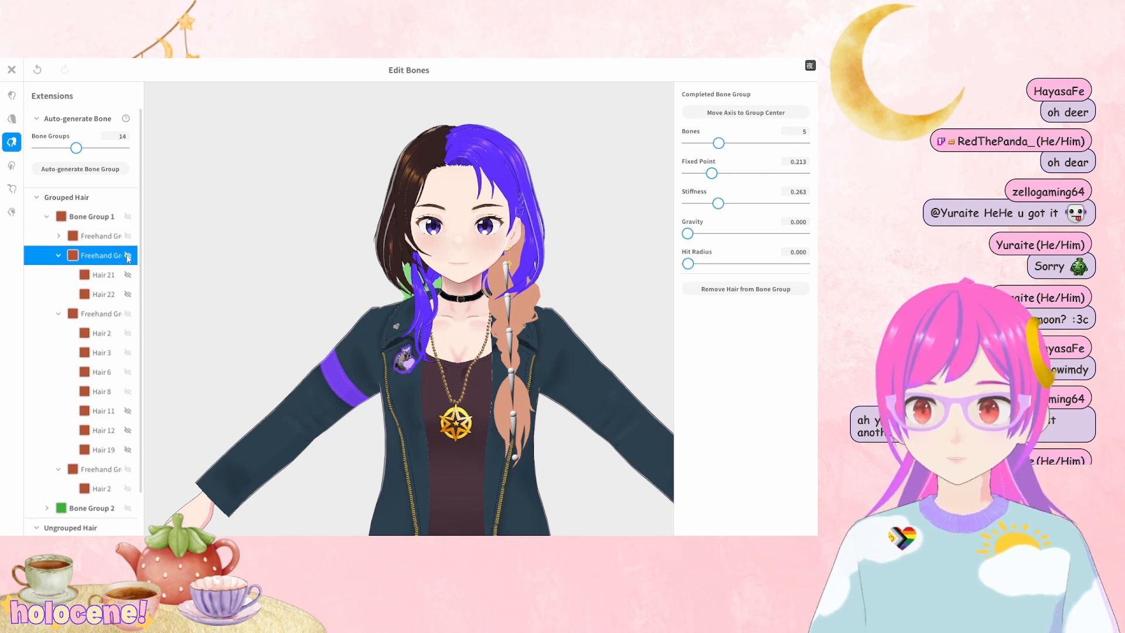
right_click(113, 259)
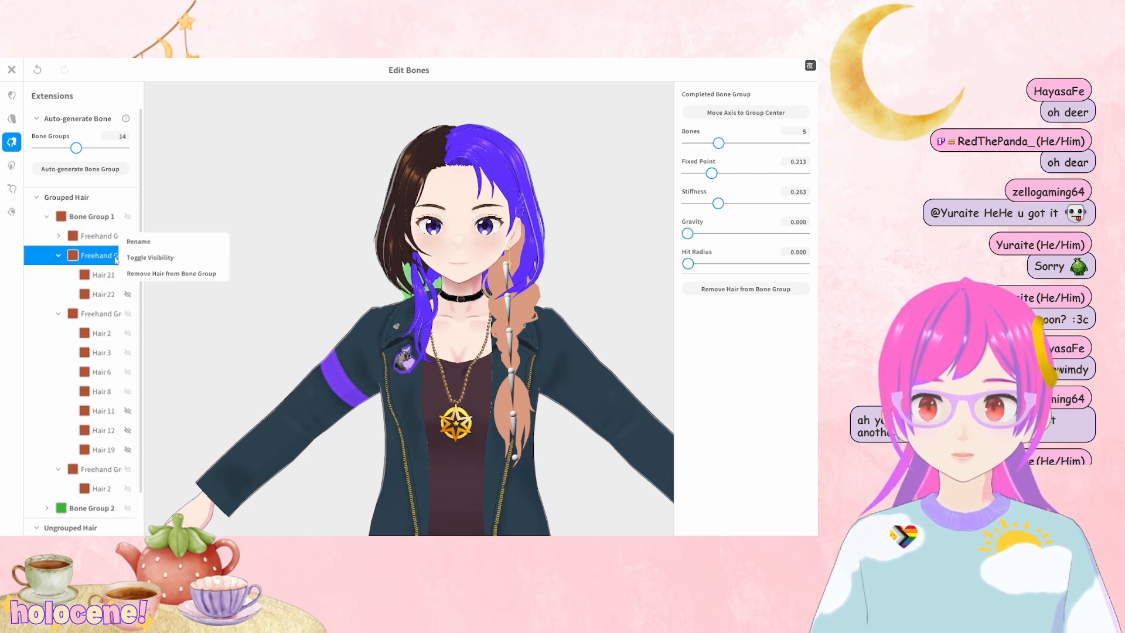
click(170, 273)
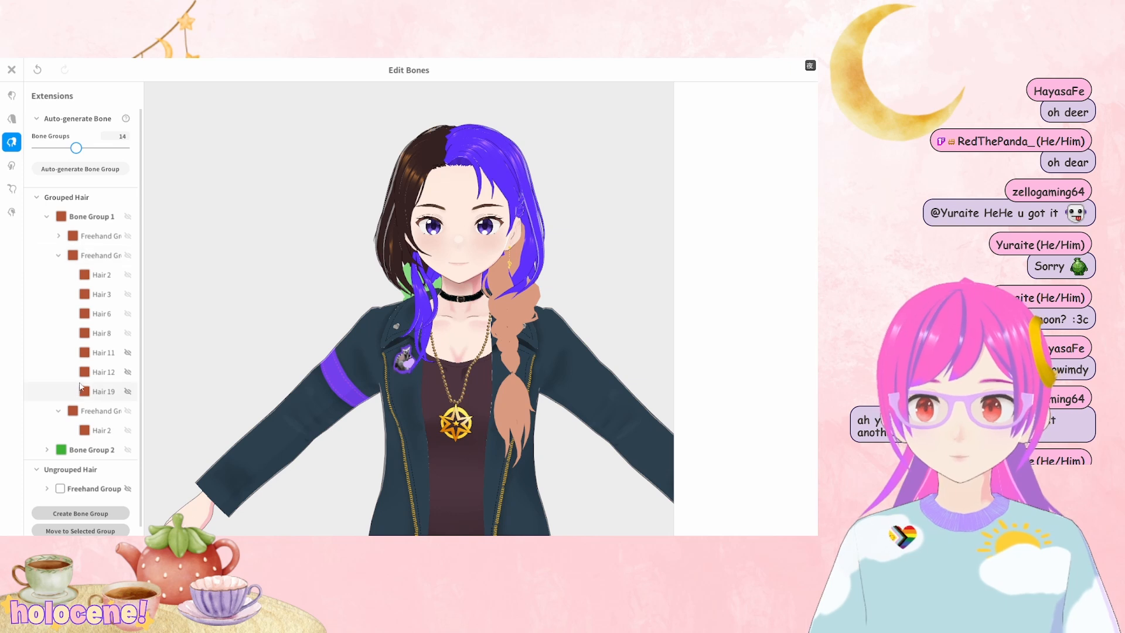
scroll(80, 387, down, 1)
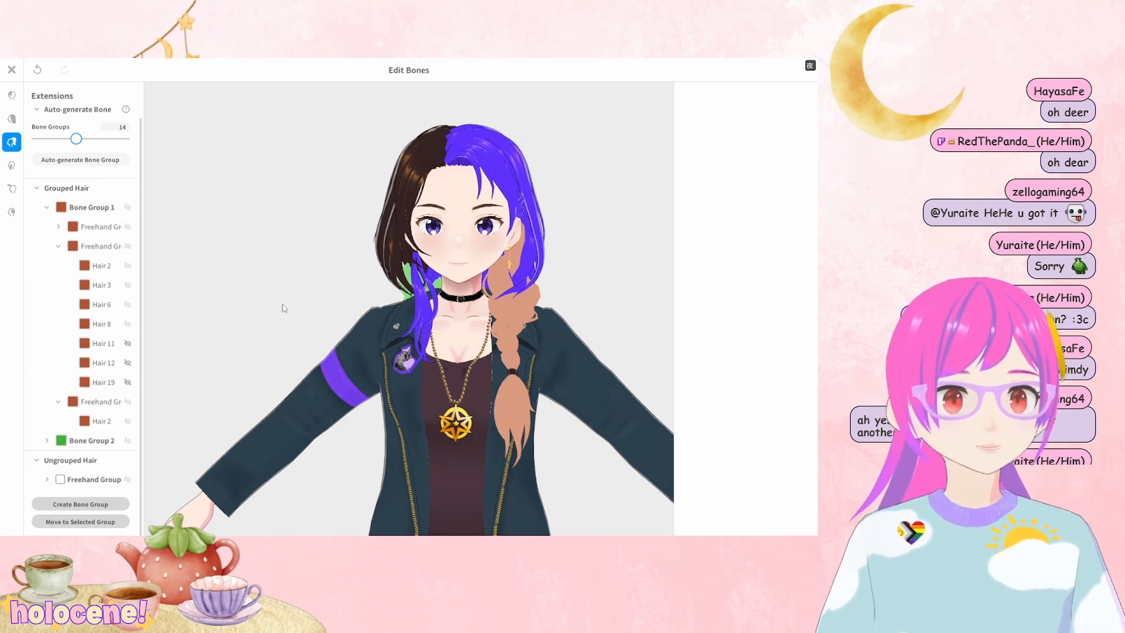
Test the changed braid in the Photo Booth with wind at -0.217 on the Y axis and -0.242 on the Z axis
click(14, 73)
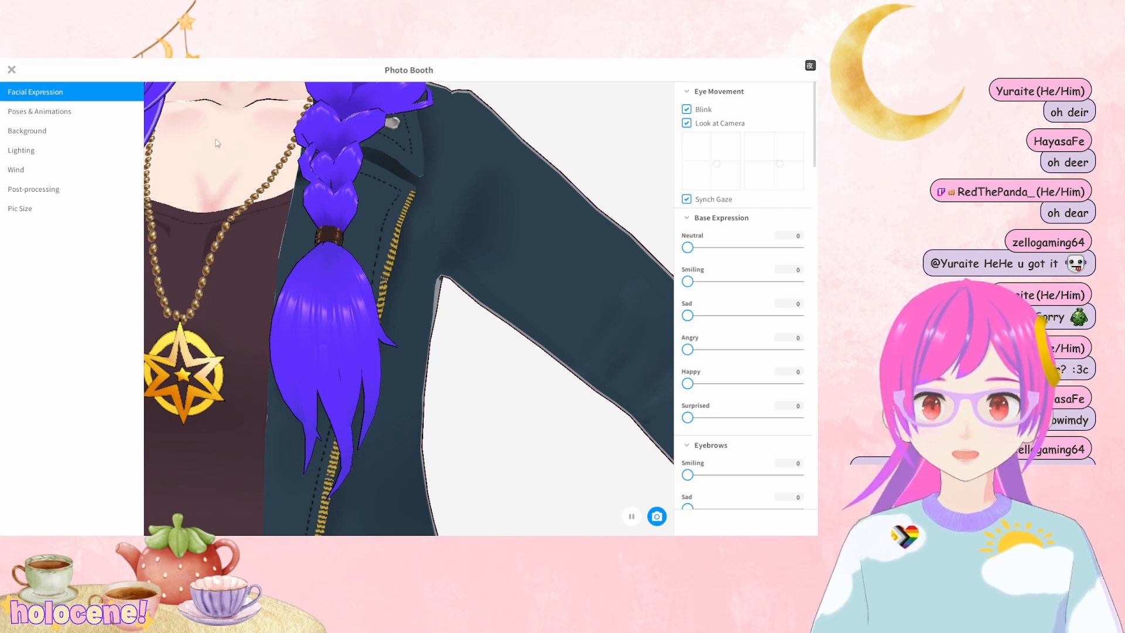
click(58, 168)
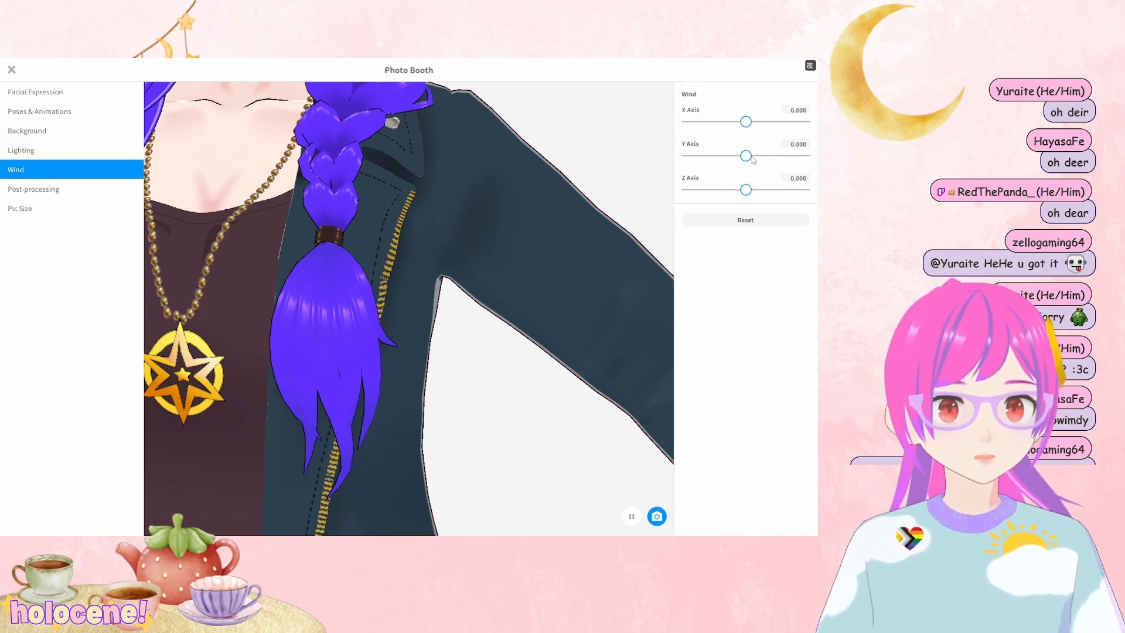
drag(752, 157, 731, 190)
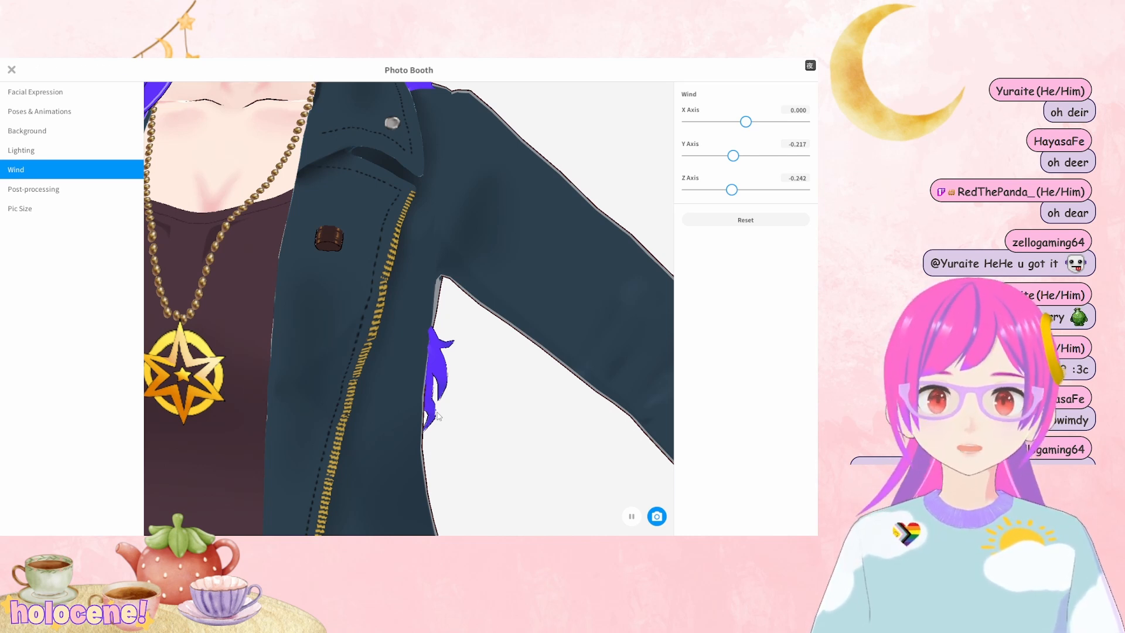
key(Escape)
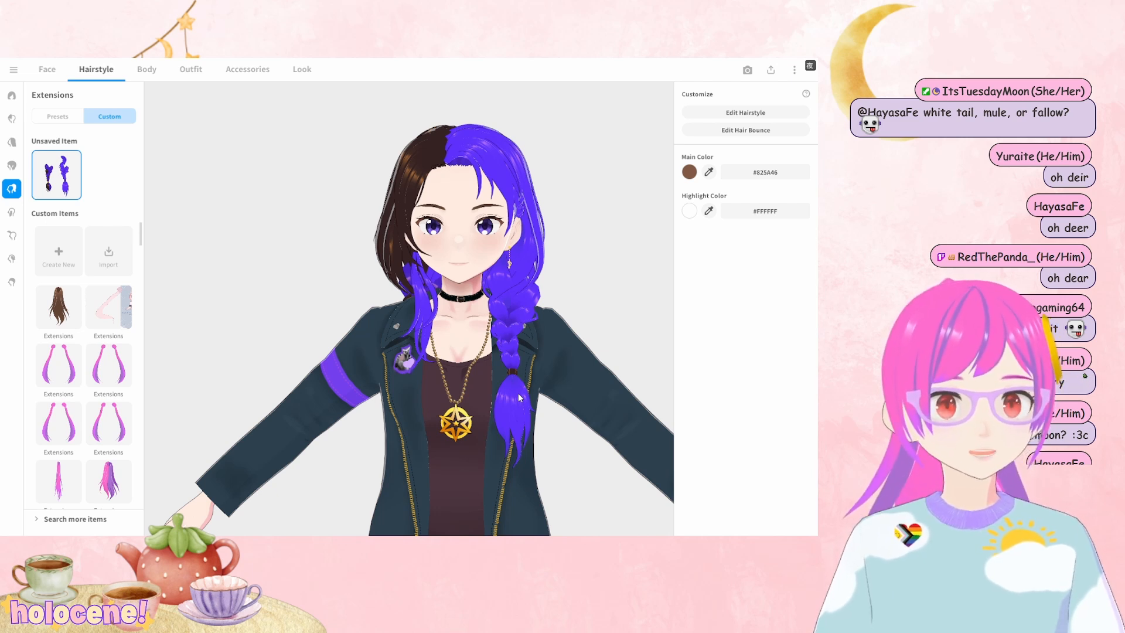
Close the current model and open the stream testchan model from the recently edited ones
click(14, 70)
click(58, 167)
click(440, 346)
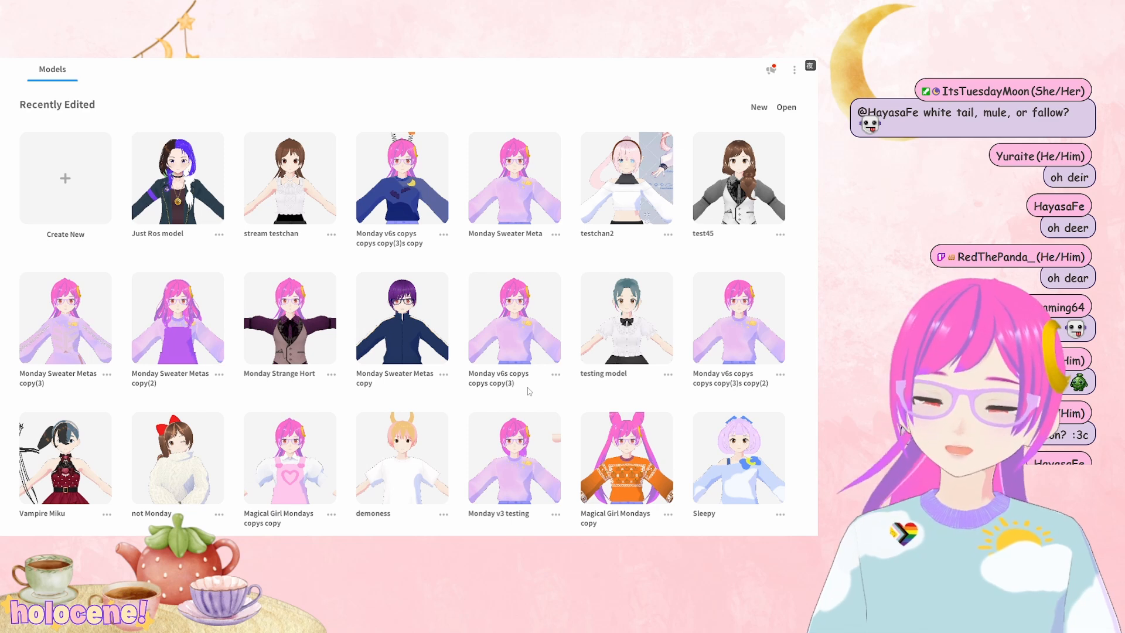
click(297, 178)
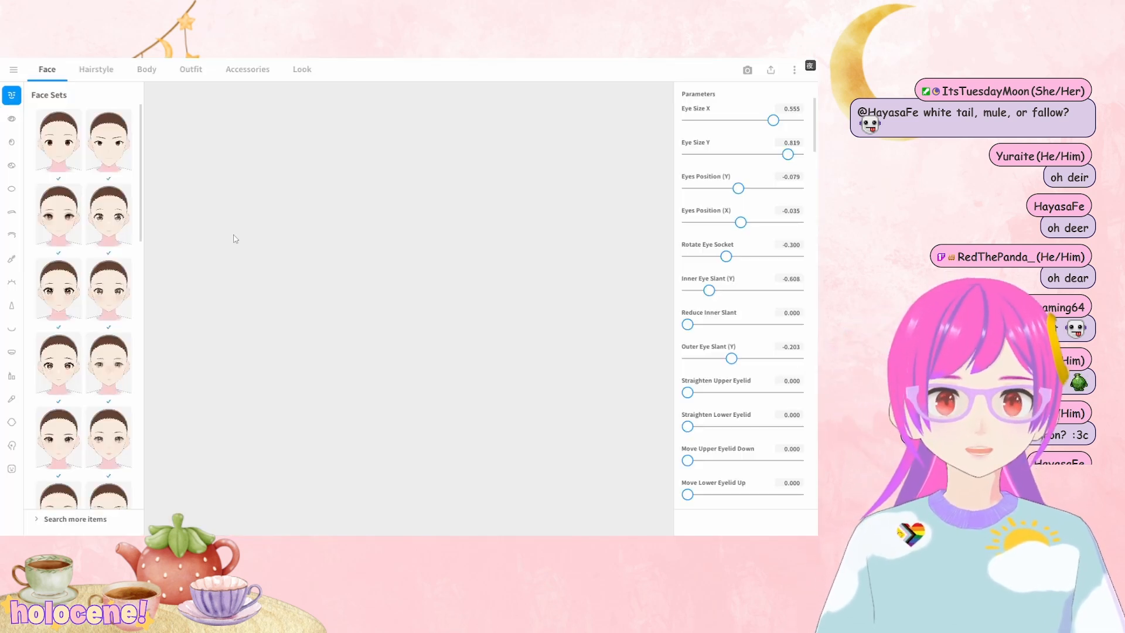
Open the hair bounce editor for the model's front hair with the head in close view
click(96, 69)
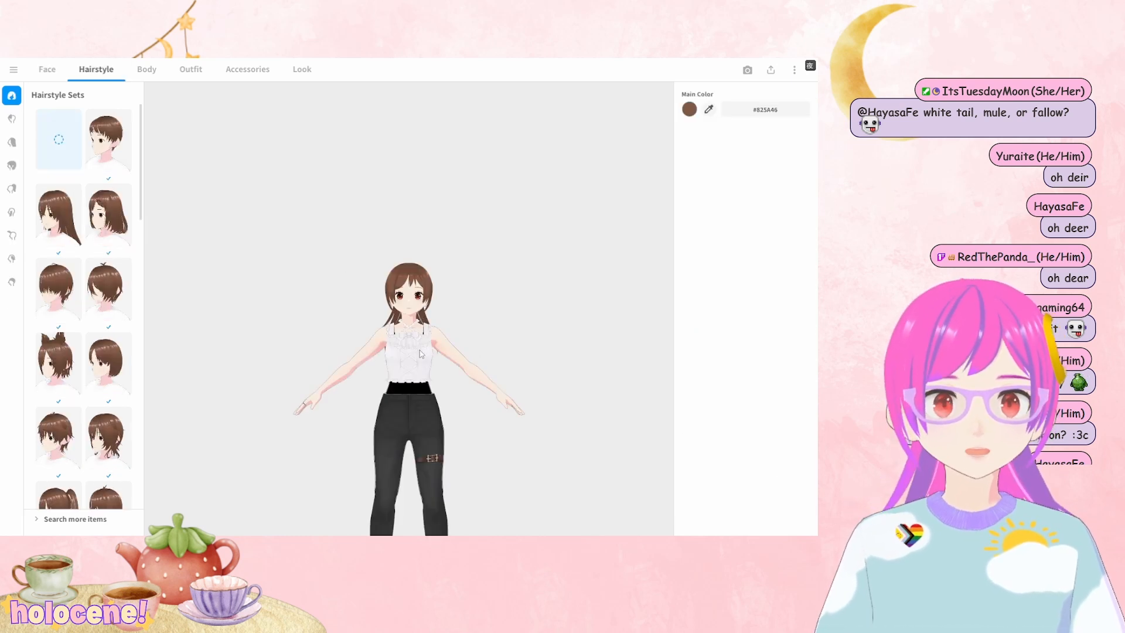
scroll(414, 359, up, 3)
scroll(412, 370, up, 5)
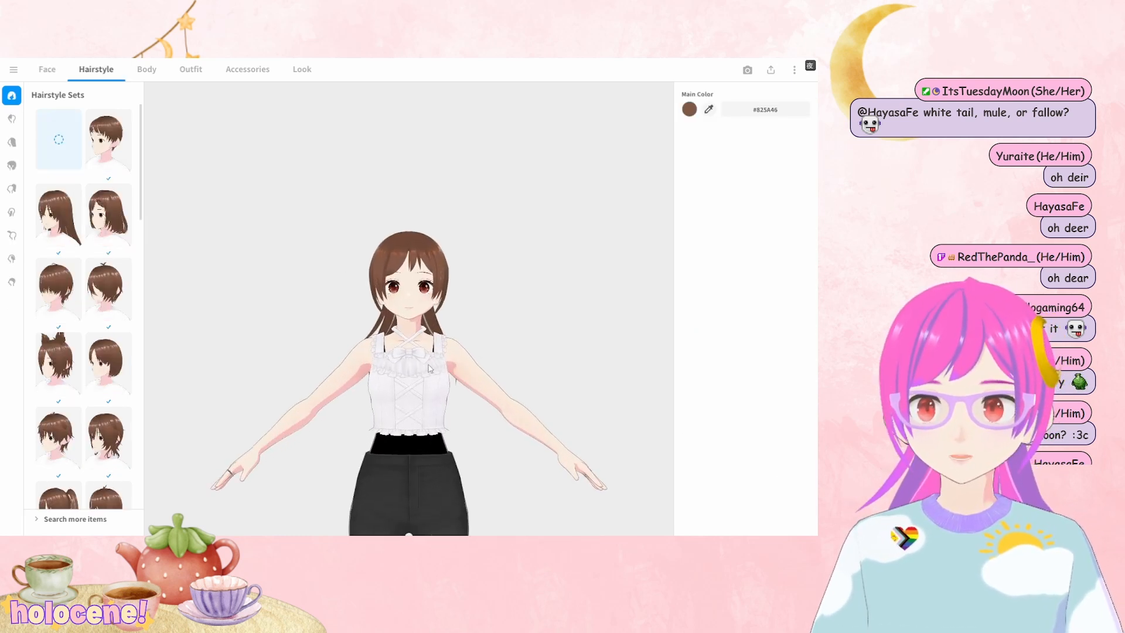
scroll(432, 336, up, 3)
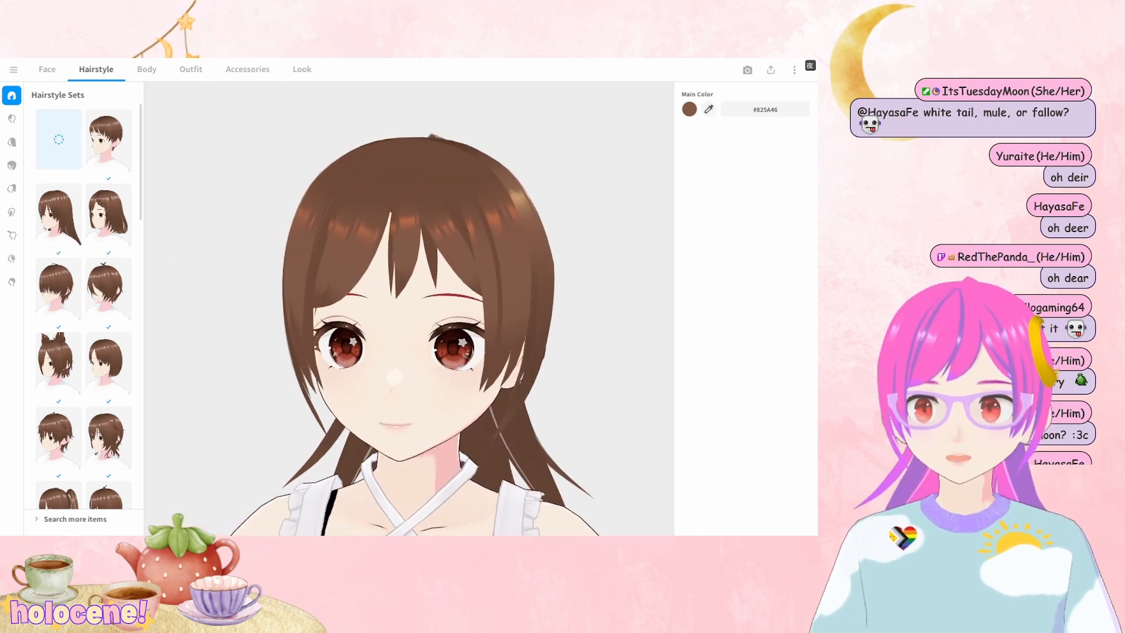
click(11, 118)
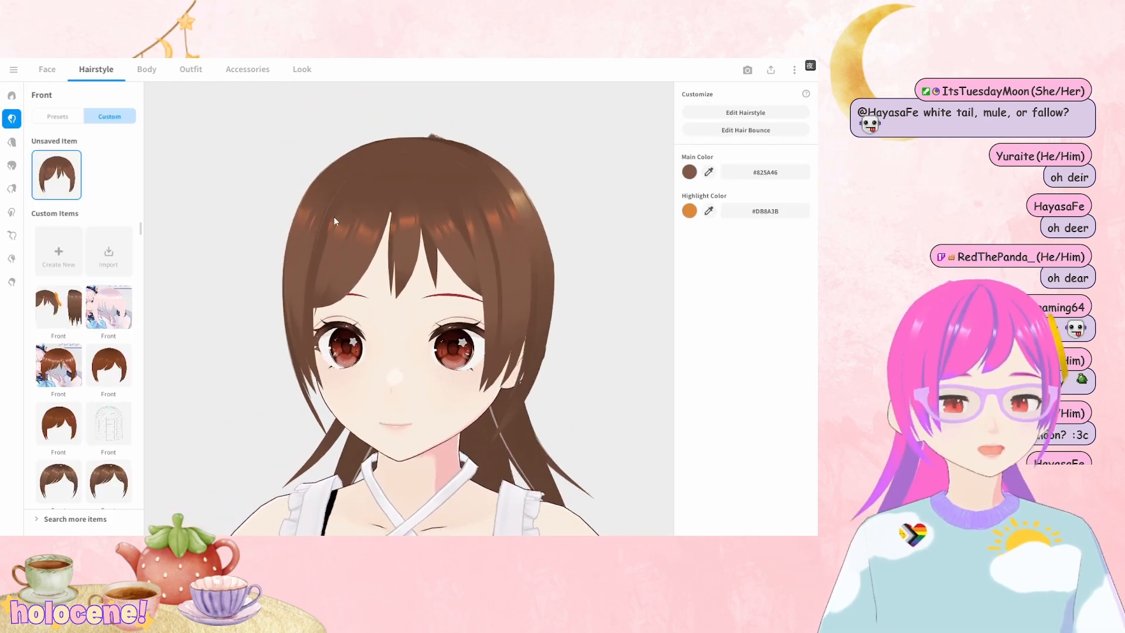
click(746, 130)
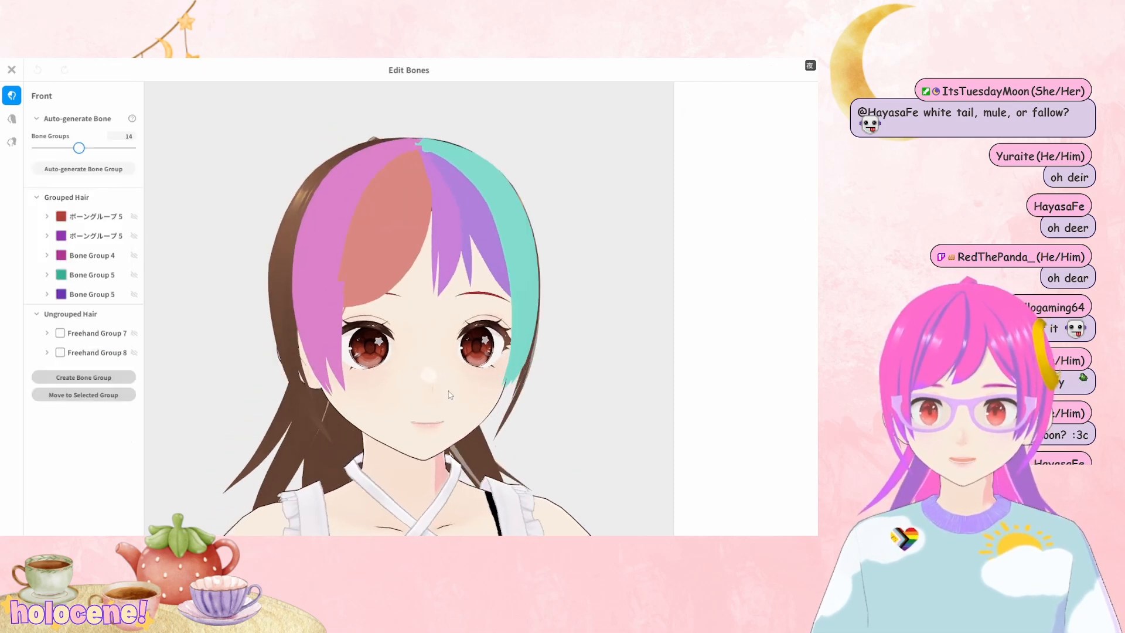
Give the side strand ヘアー4 in Bone Group 4 3 bones and a Hit Radius of 0.021, checking it from the side
click(70, 296)
click(314, 265)
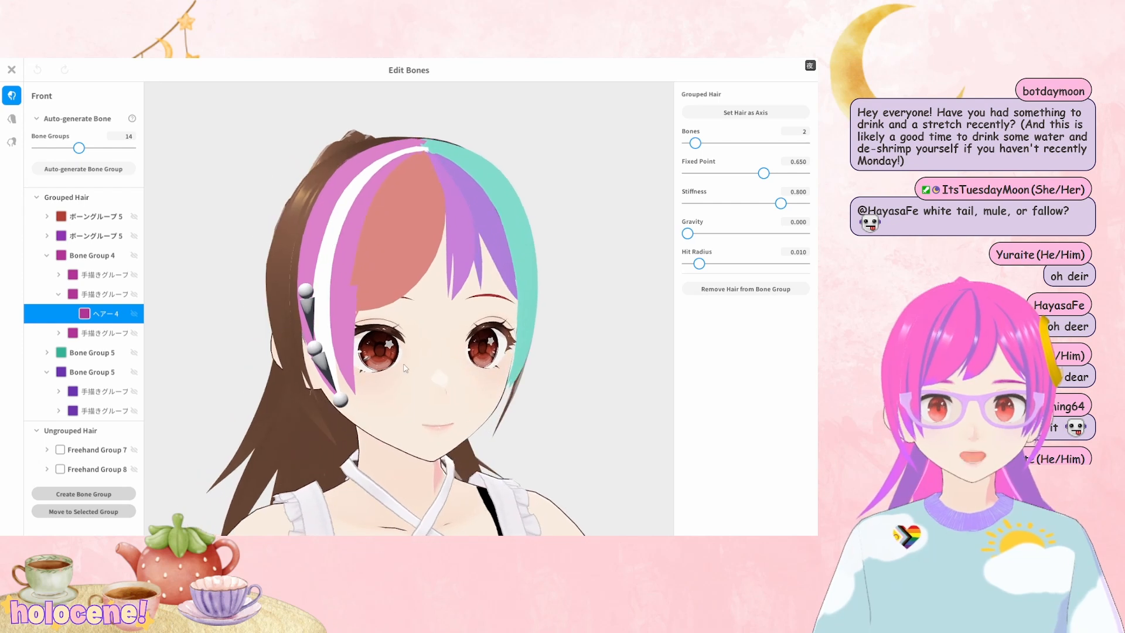
drag(696, 143, 703, 143)
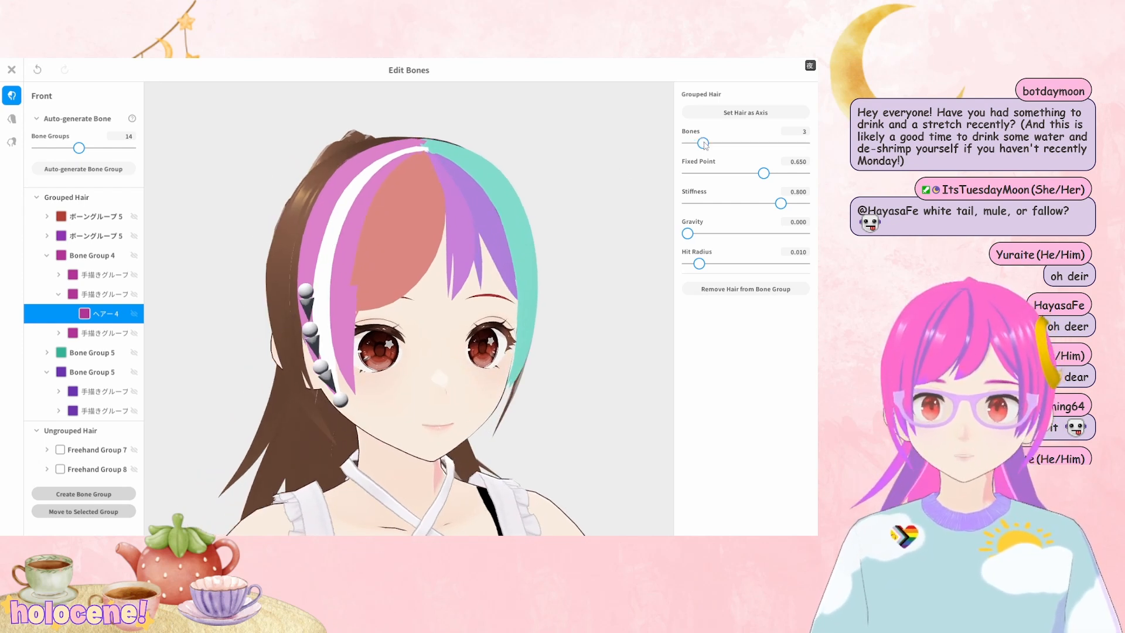
click(710, 264)
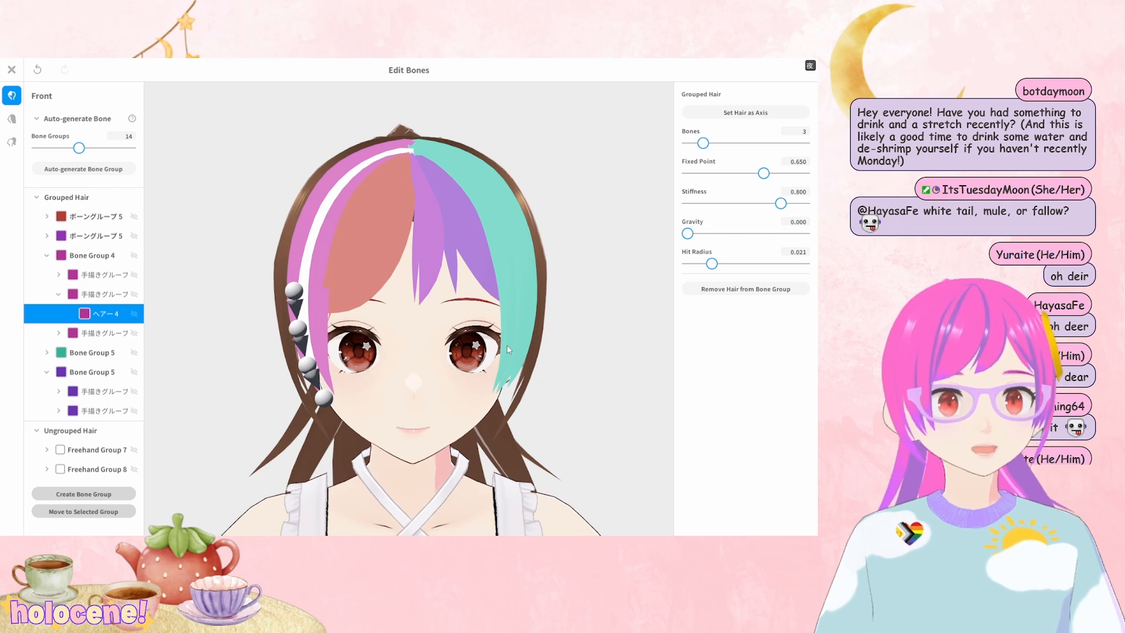
right_drag(308, 369, 378, 321)
right_drag(583, 344, 566, 350)
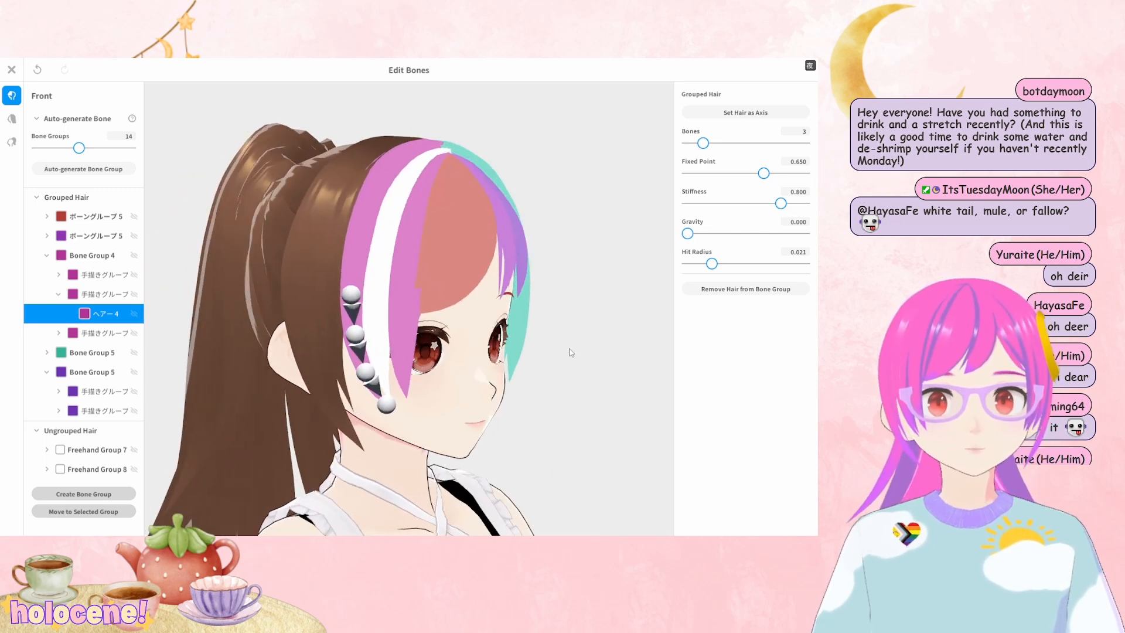
Examine the individual strands ヘアー 10, ヘアー 4 and ヘアー 22 of Bone Group 4 against their shared bone chain from side and front
click(379, 306)
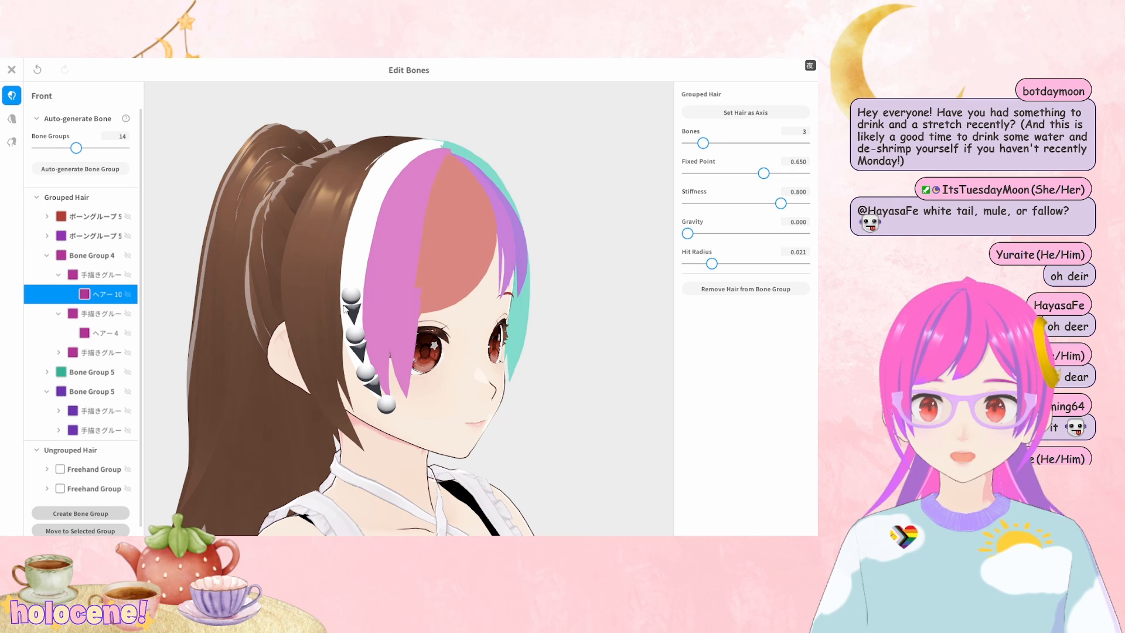
click(387, 298)
click(412, 307)
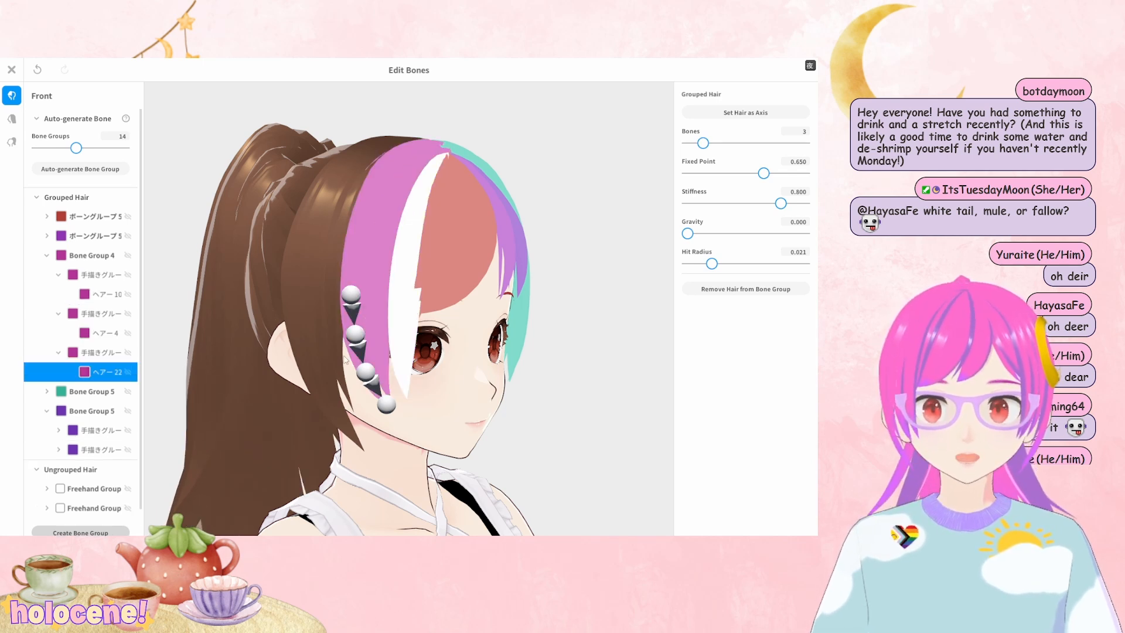
click(335, 327)
right_drag(335, 327, 461, 370)
click(424, 328)
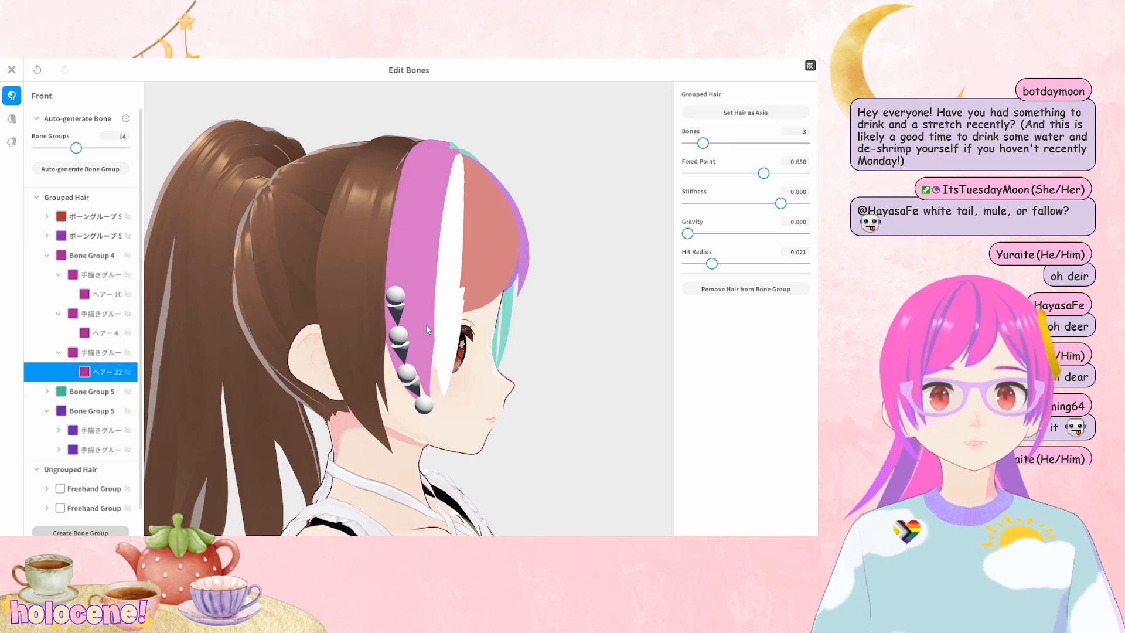
click(426, 325)
click(405, 317)
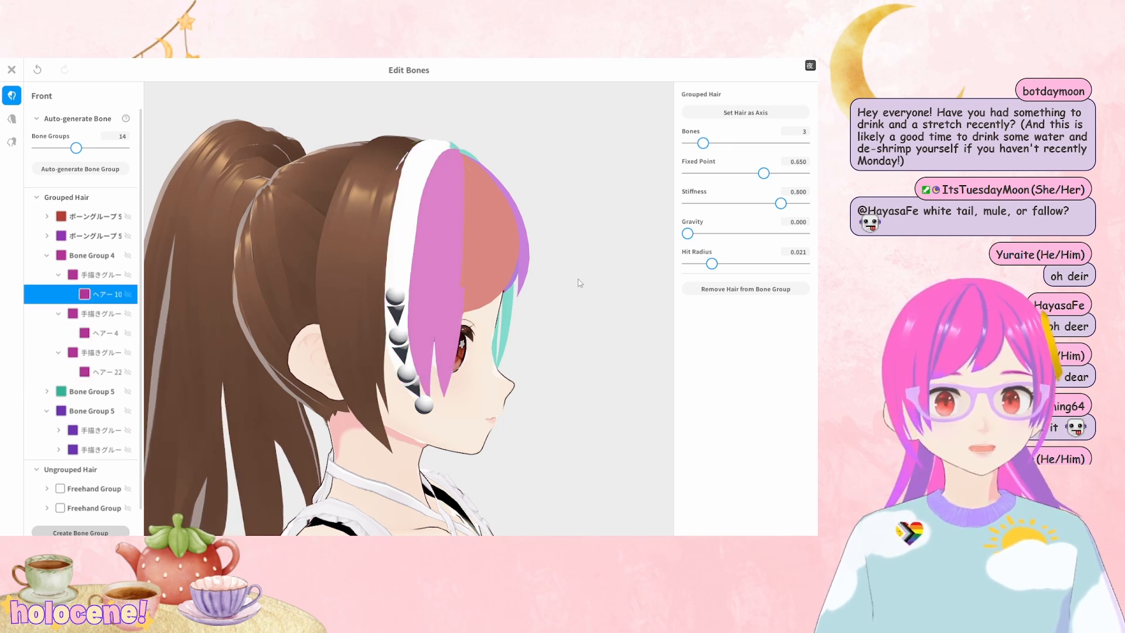
right_drag(577, 284, 543, 287)
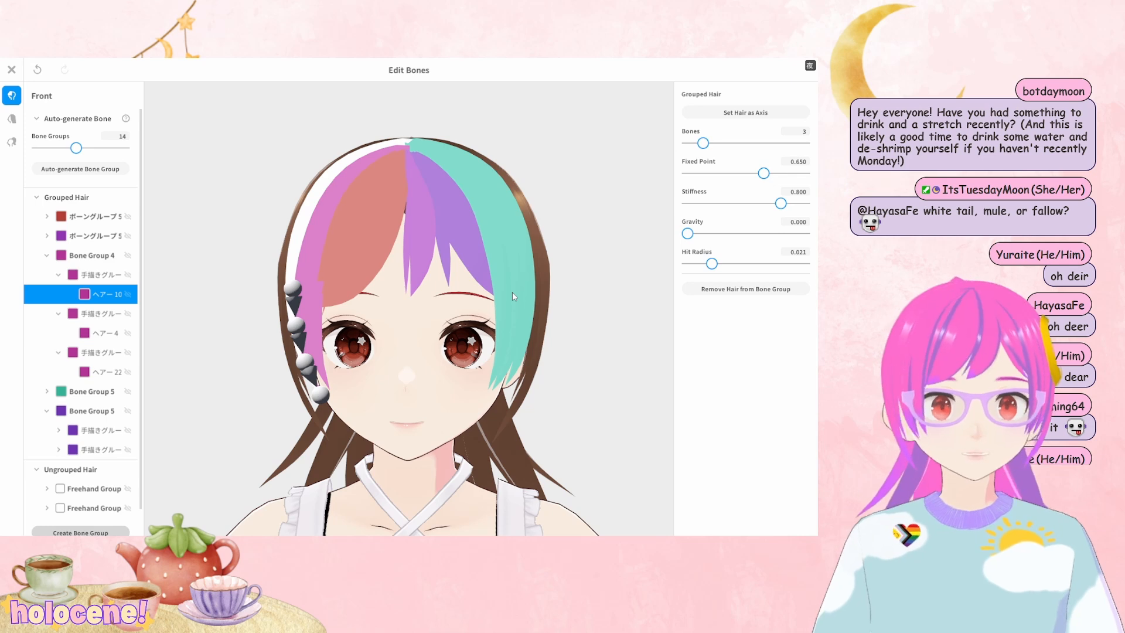
right_drag(560, 342, 580, 345)
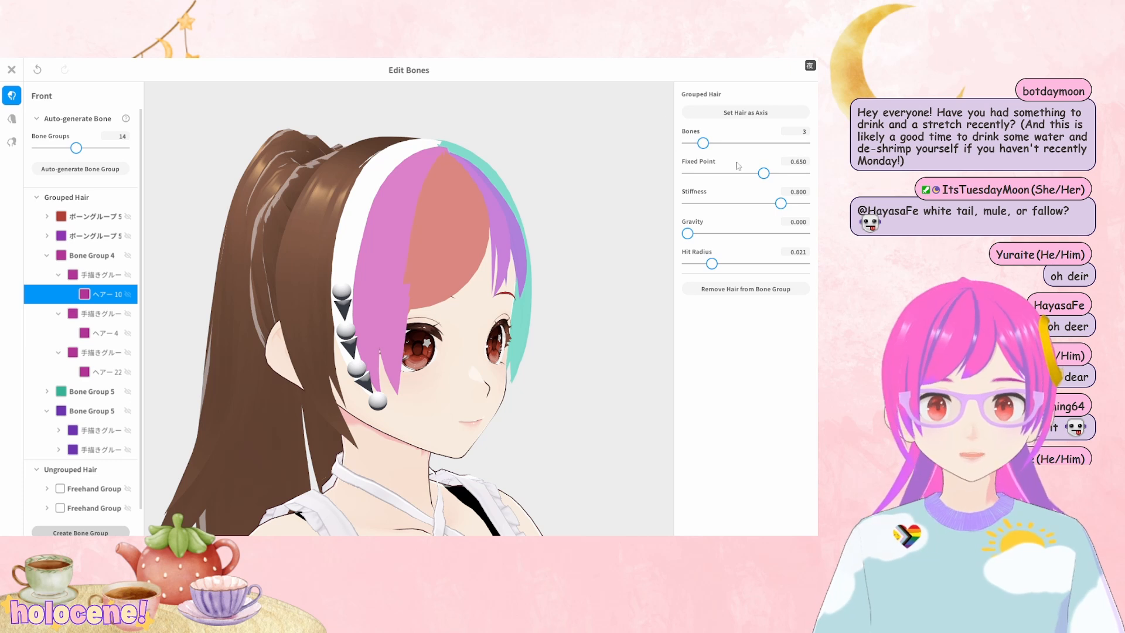
Set the Fixed Point of strand ヘアー 10 in Bone Group 4 to 0.691 and its Bones to 2
drag(767, 173, 768, 173)
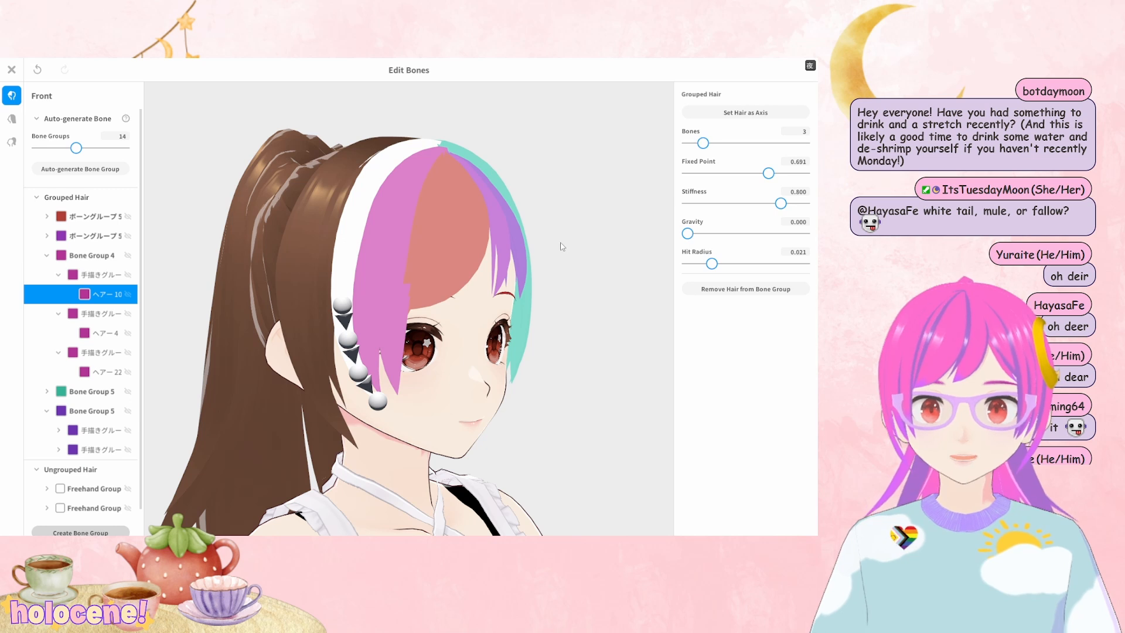
right_drag(538, 274, 529, 274)
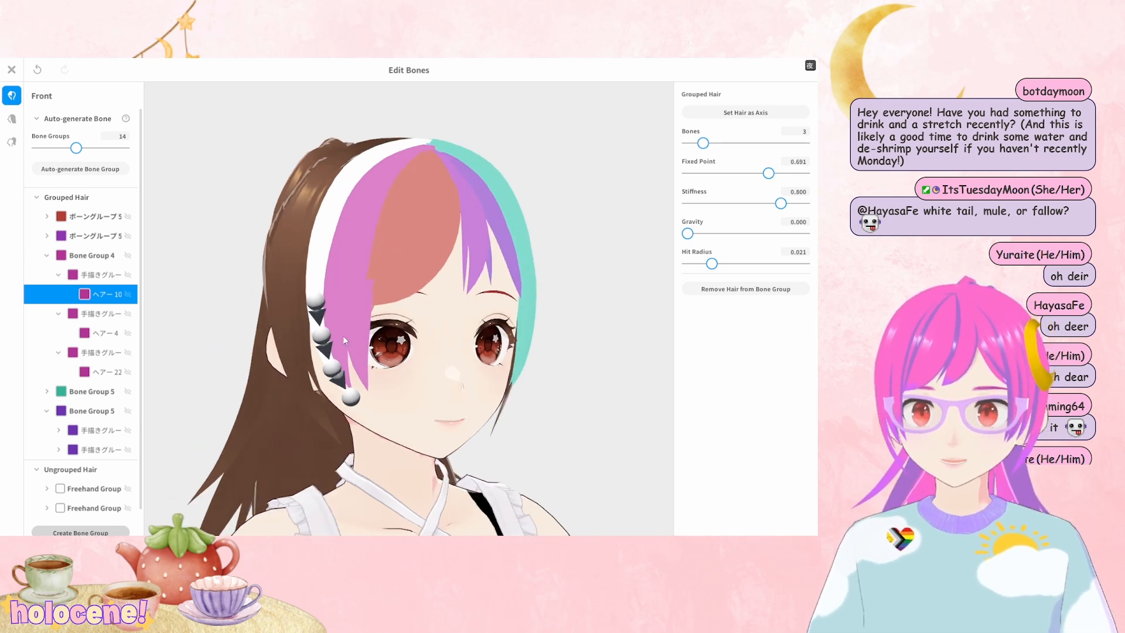
drag(703, 143, 695, 143)
right_drag(624, 251, 607, 265)
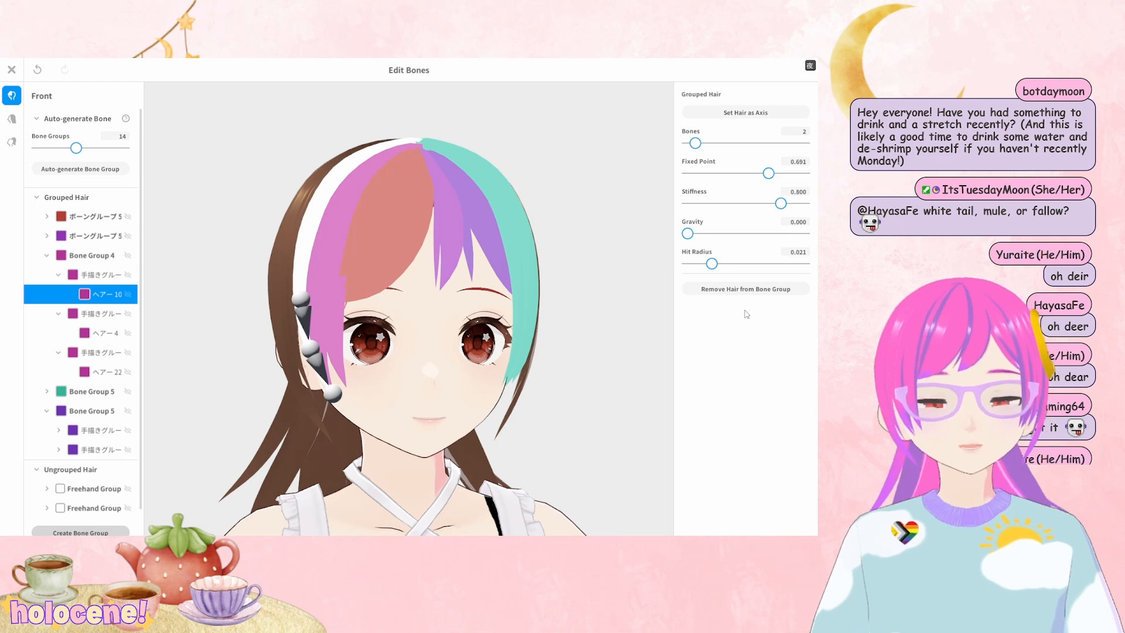
right_drag(475, 274, 508, 297)
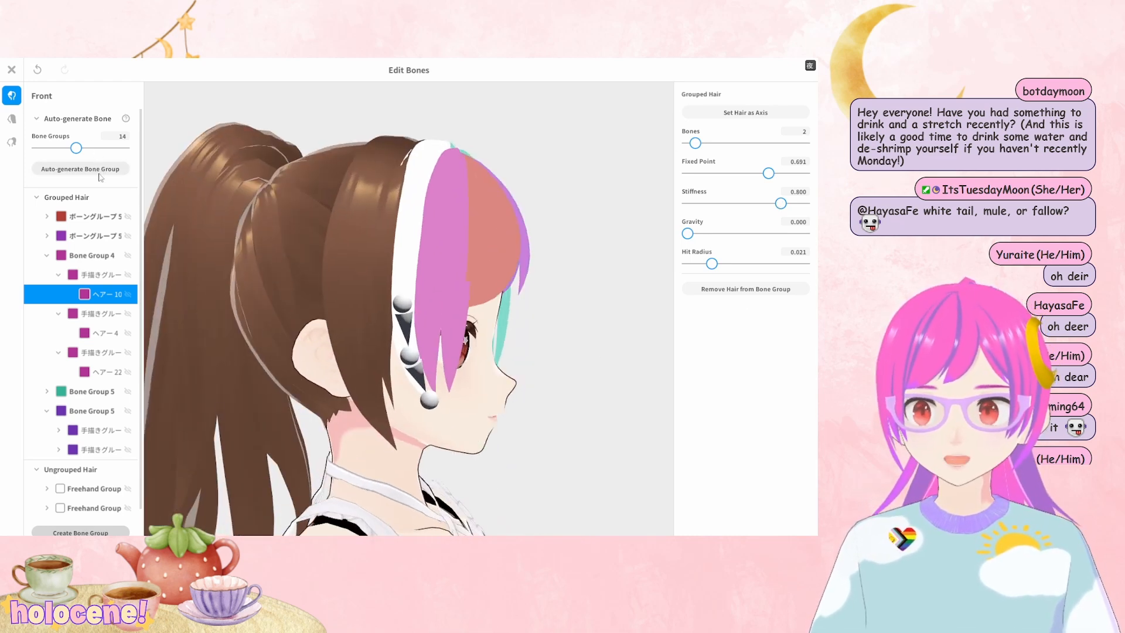
Auto-generate 14 bone groups for the front hair
click(321, 229)
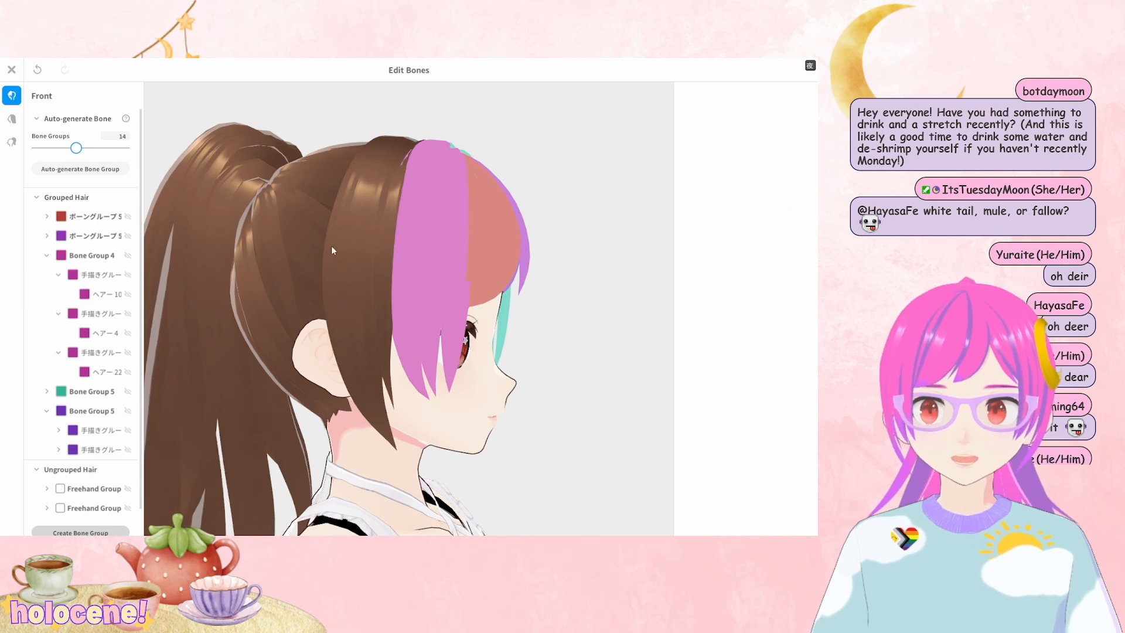
right_drag(439, 268, 406, 268)
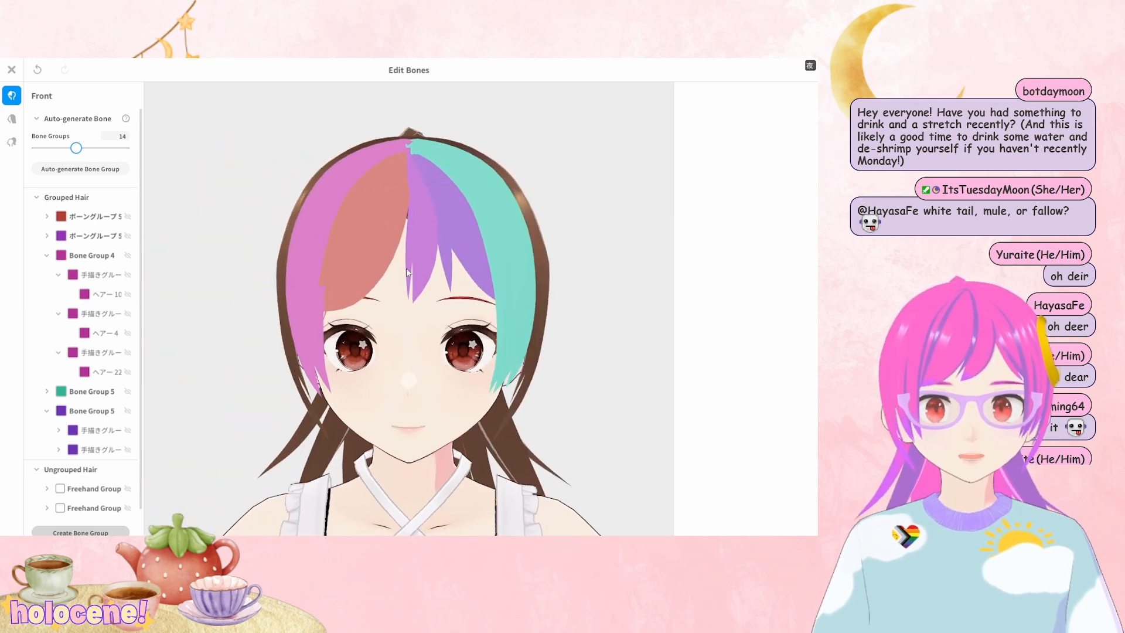
click(92, 169)
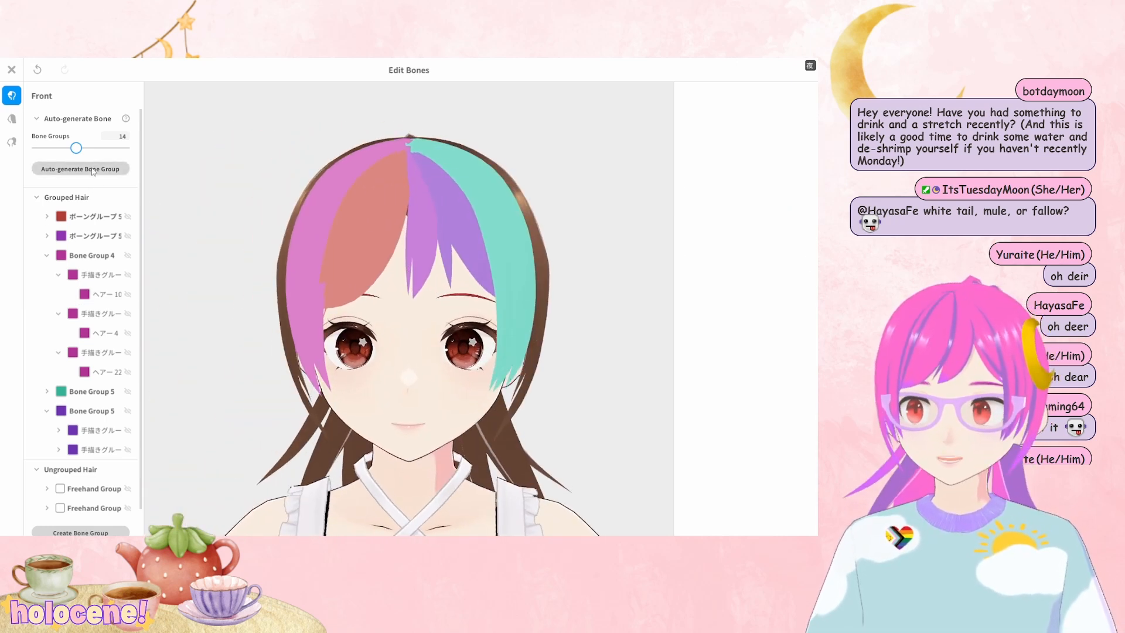
right_drag(465, 310, 471, 309)
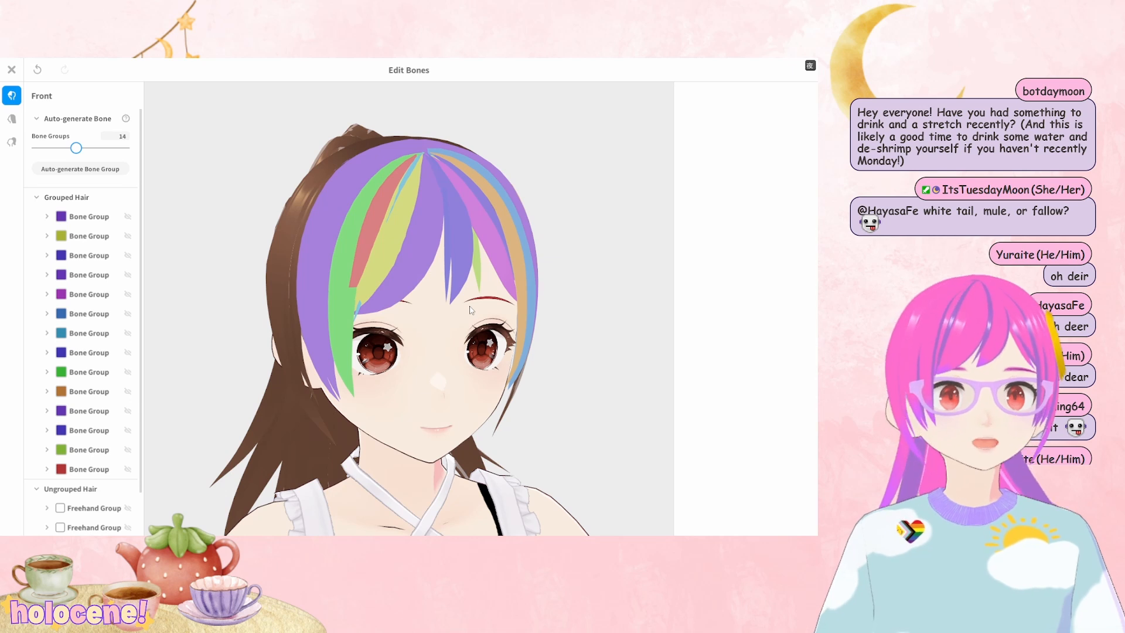
Reduce the Bone Groups count to 4 and regenerate the front hair's bone groups
drag(62, 148, 47, 148)
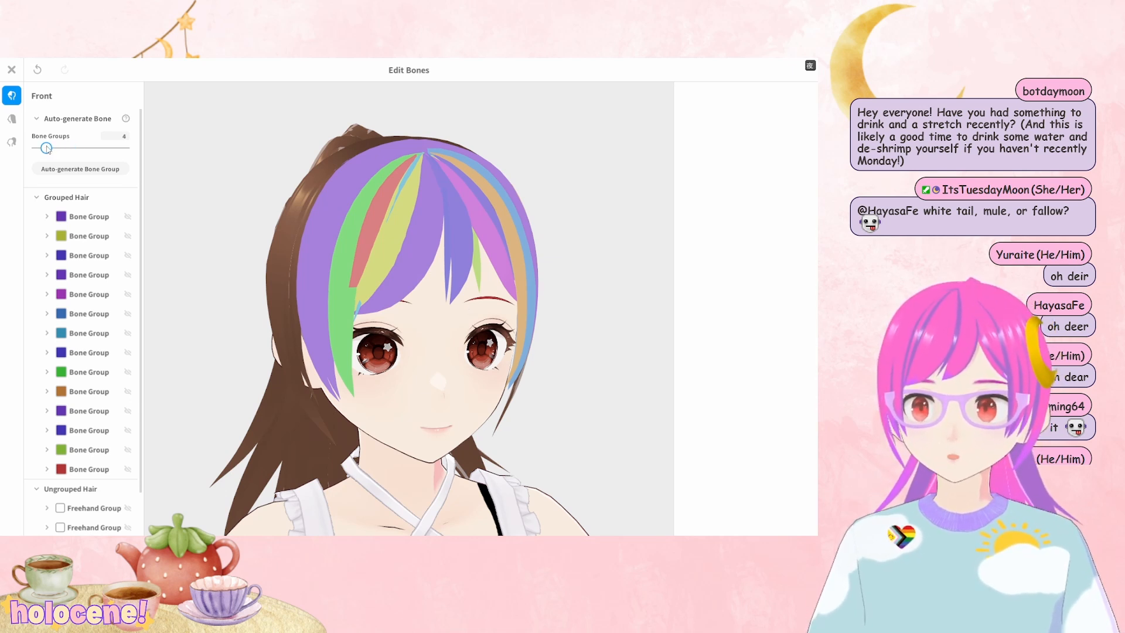
click(80, 169)
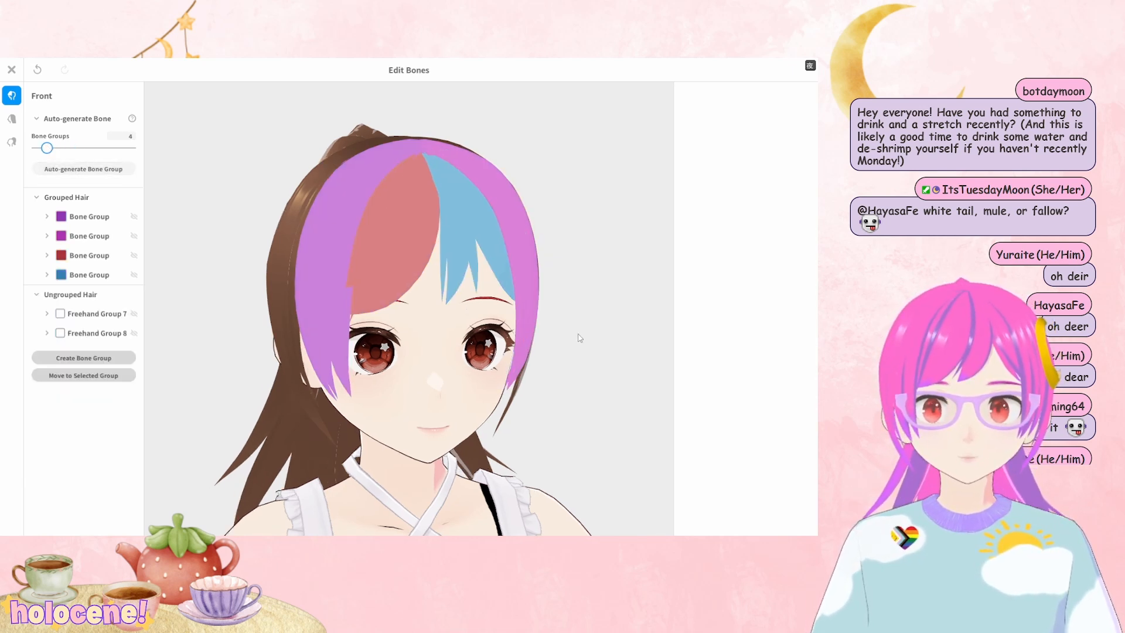
mouse_move(580, 338)
right_down()
mouse_move(575, 329)
mouse_move(580, 338)
right_up()
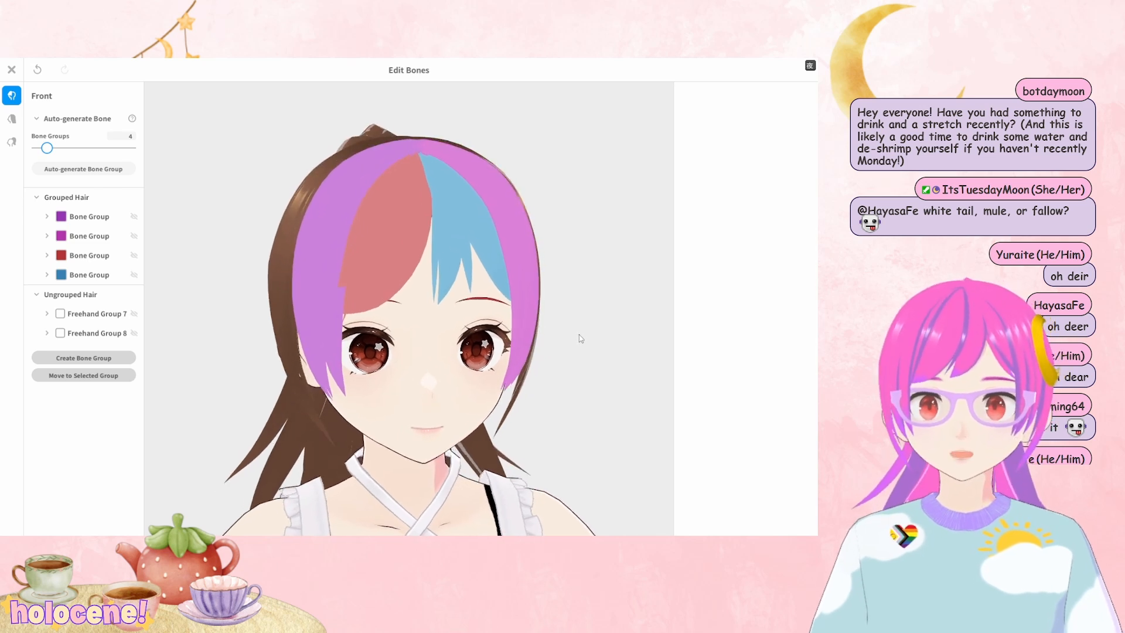
Expand the blue bone group and remove its thin center strand ヘアー 15 from the group
click(98, 275)
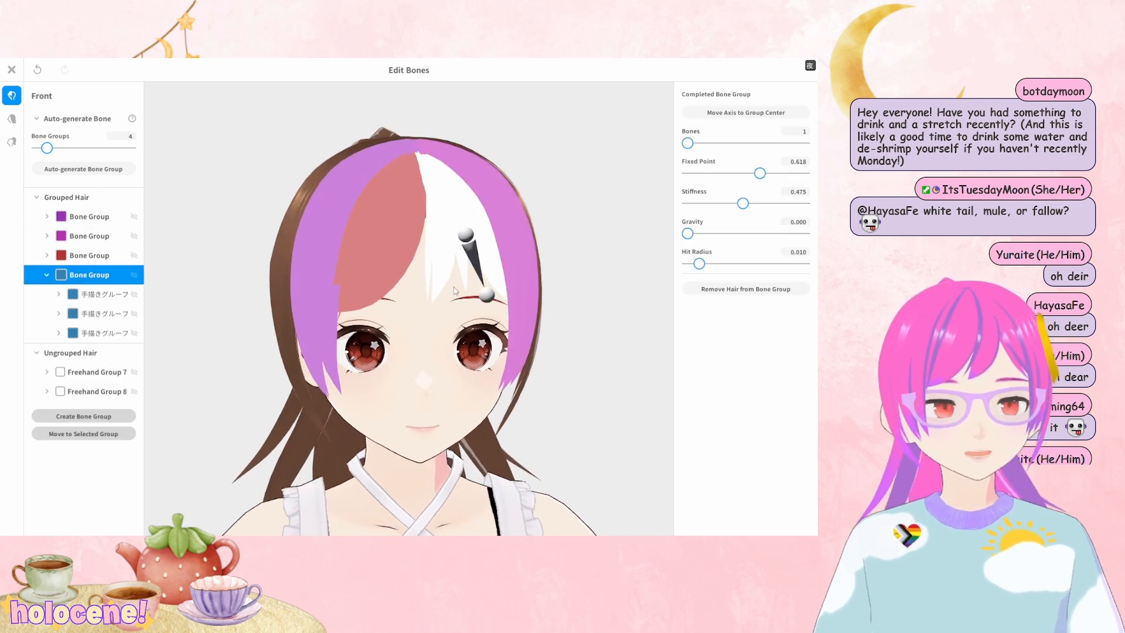
right_drag(659, 315, 654, 314)
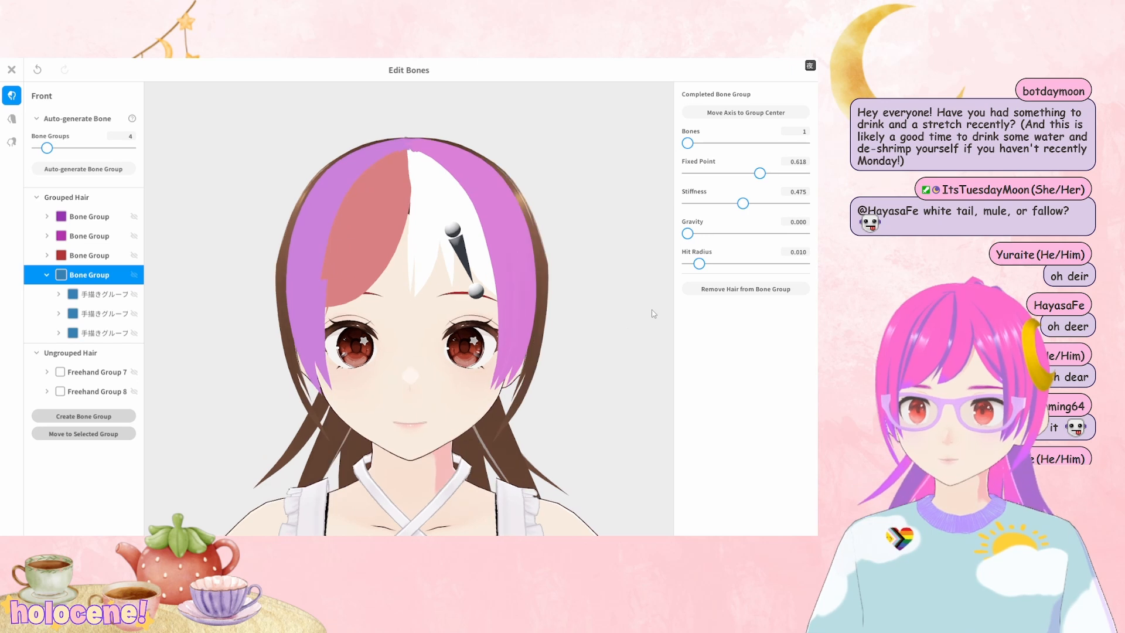
click(99, 294)
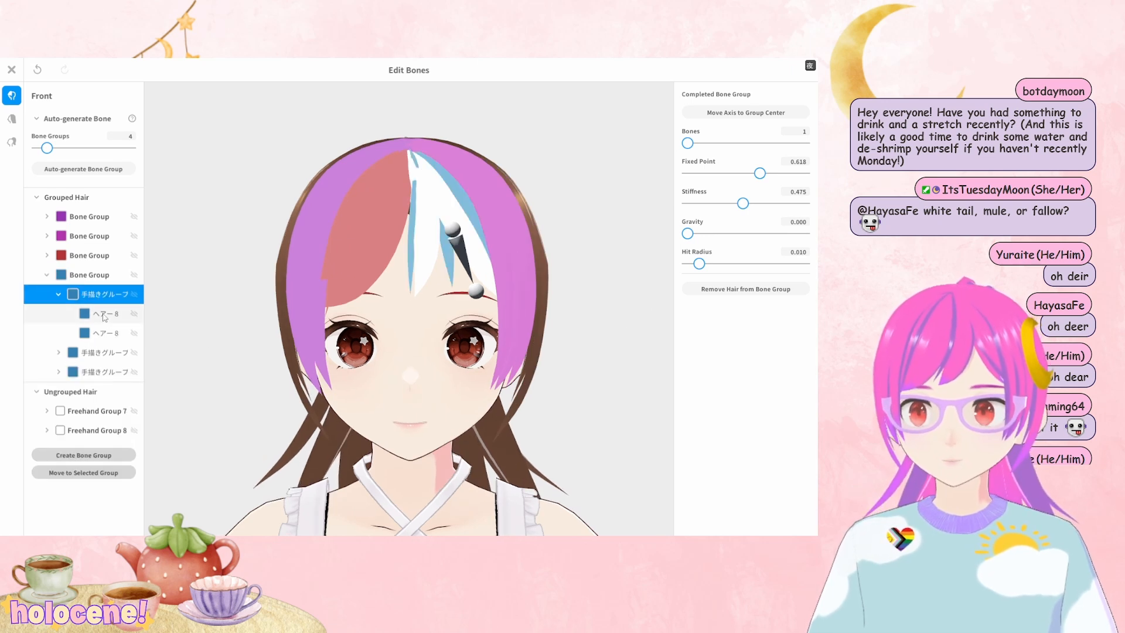
click(104, 315)
click(99, 294)
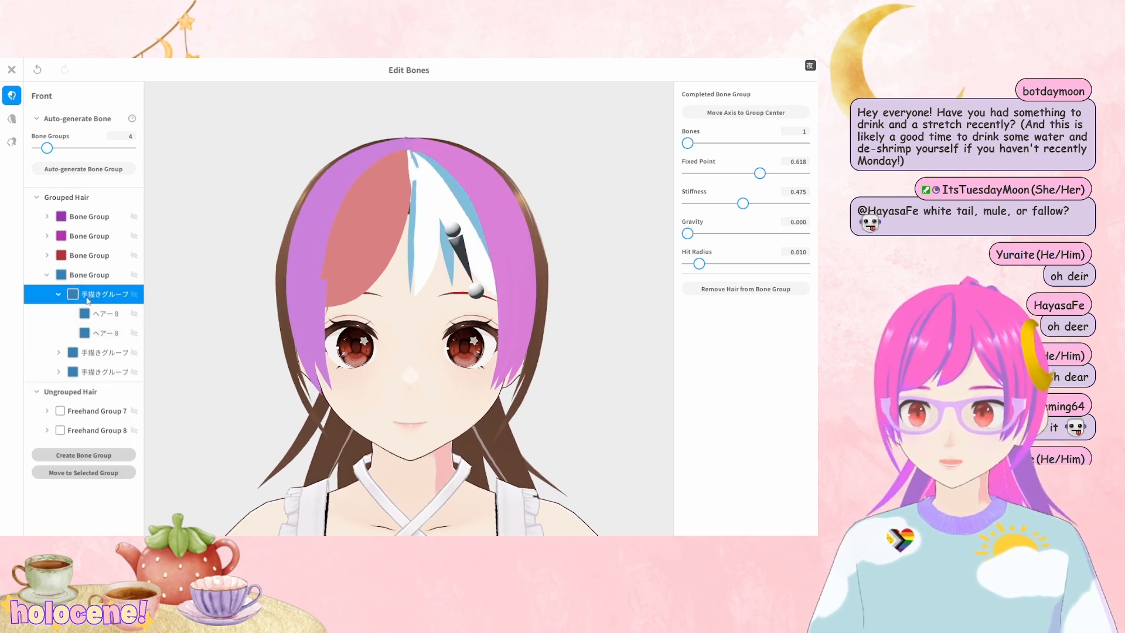
click(86, 351)
click(410, 215)
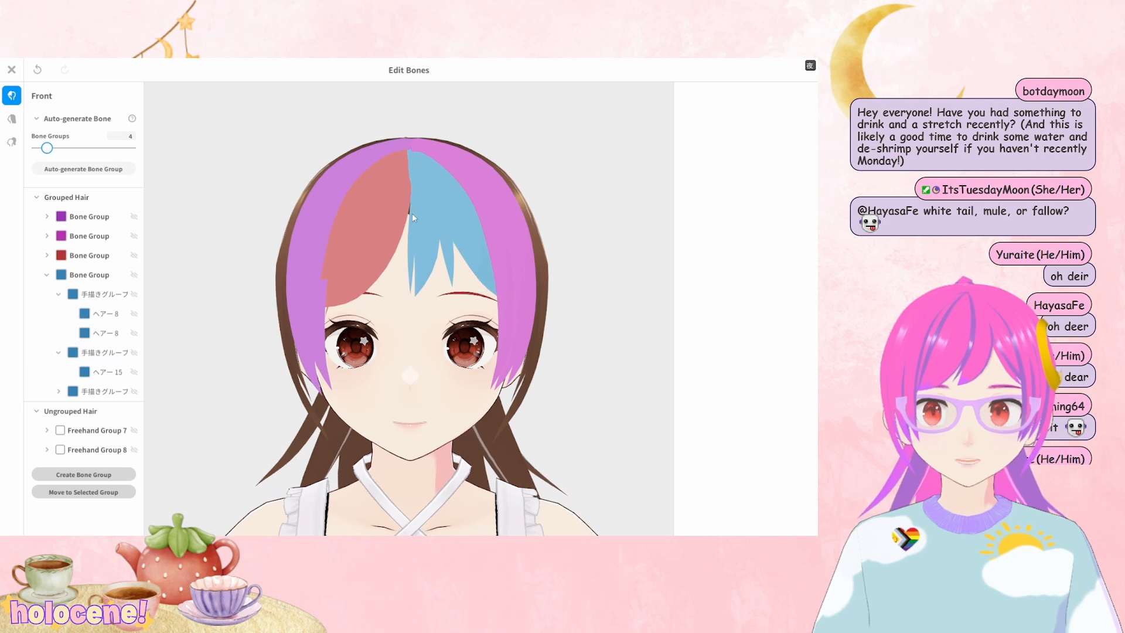
click(413, 212)
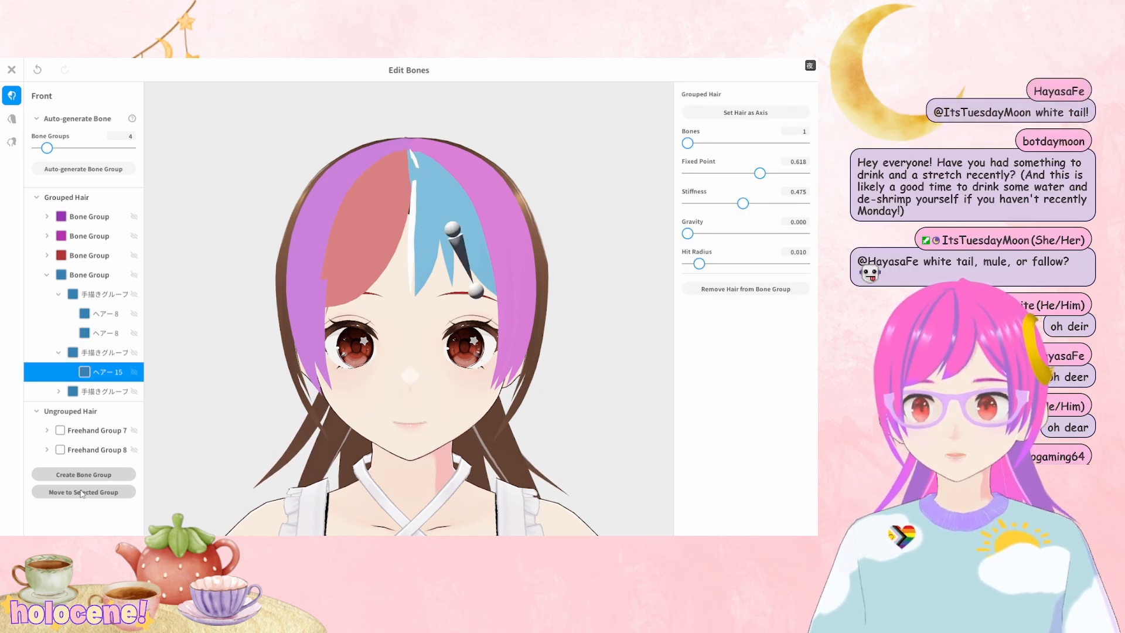
right_click(98, 376)
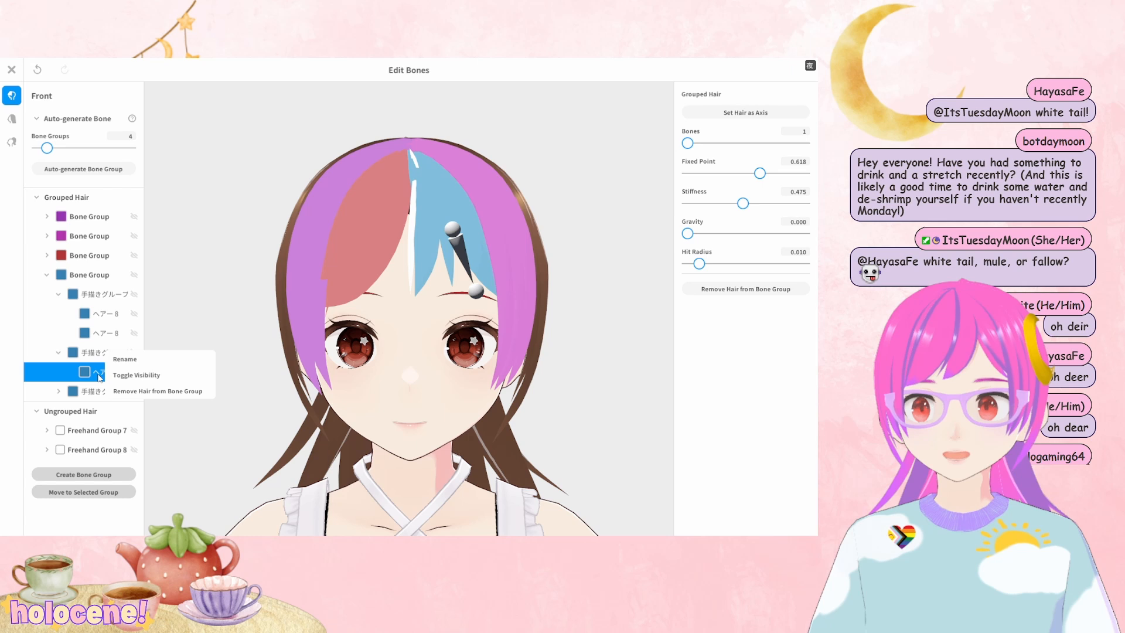
click(187, 389)
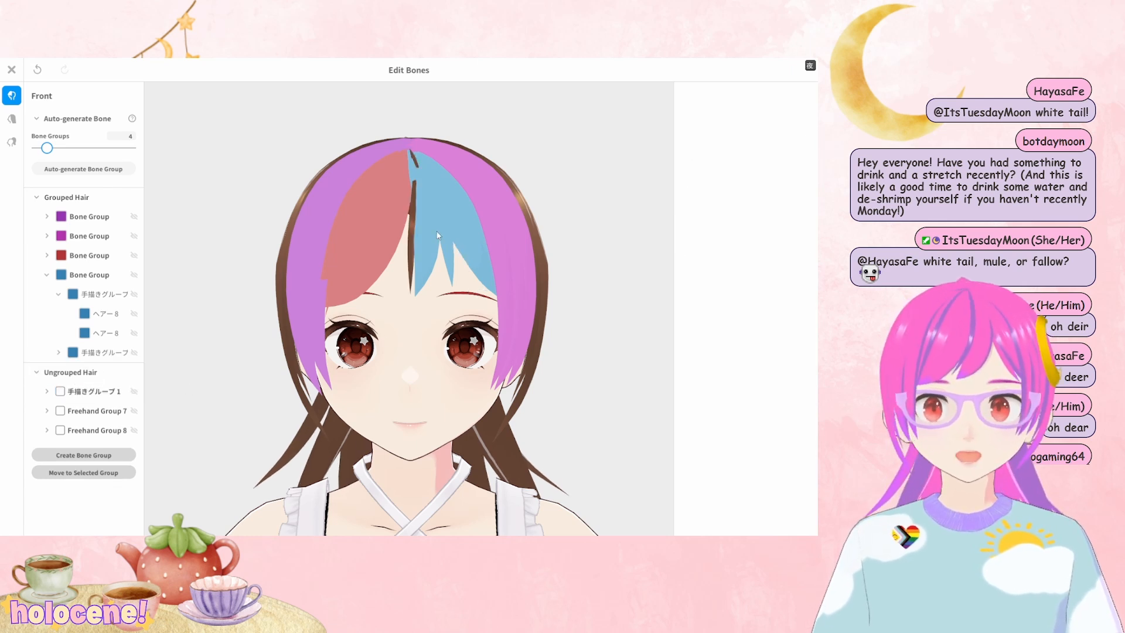
Remove the wider strand ヘアー 8 beside the center parting from the blue bone group
click(403, 252)
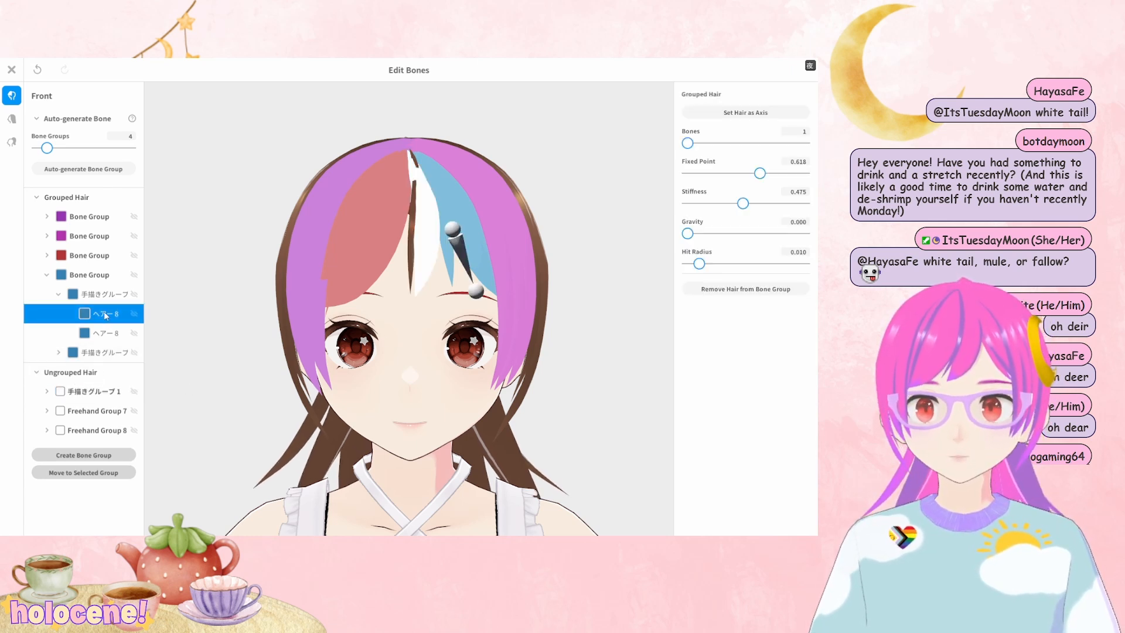
right_click(105, 315)
click(171, 326)
Create a new bone group from the ungrouped center strands ヘアー 8 and ヘアー 15, and select a neighboring strand in the blue group
click(425, 237)
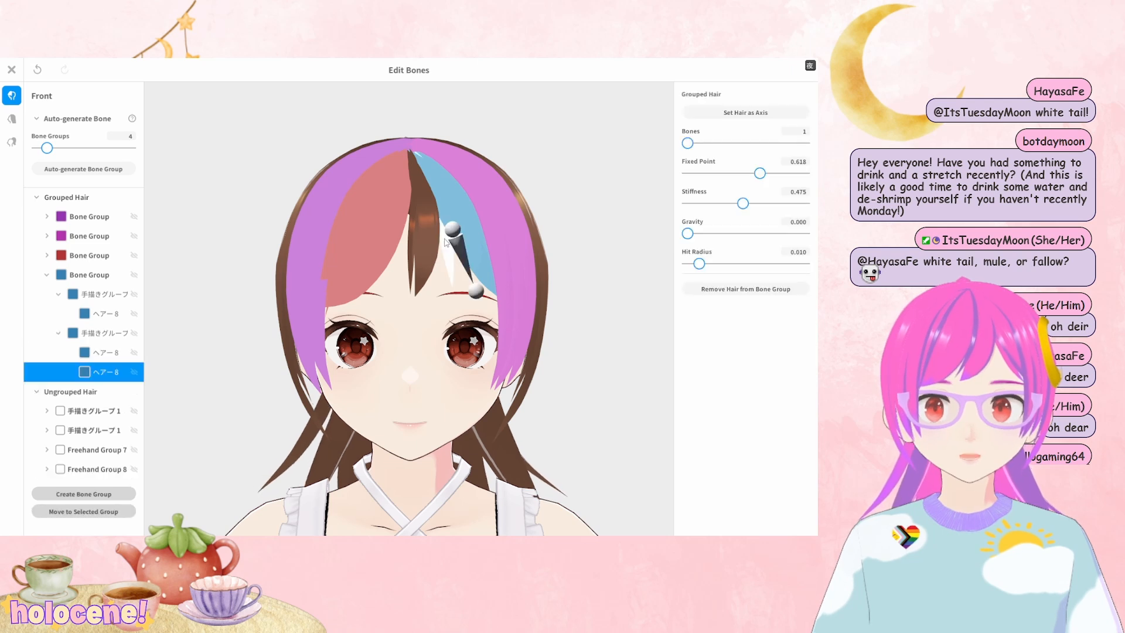
click(417, 239)
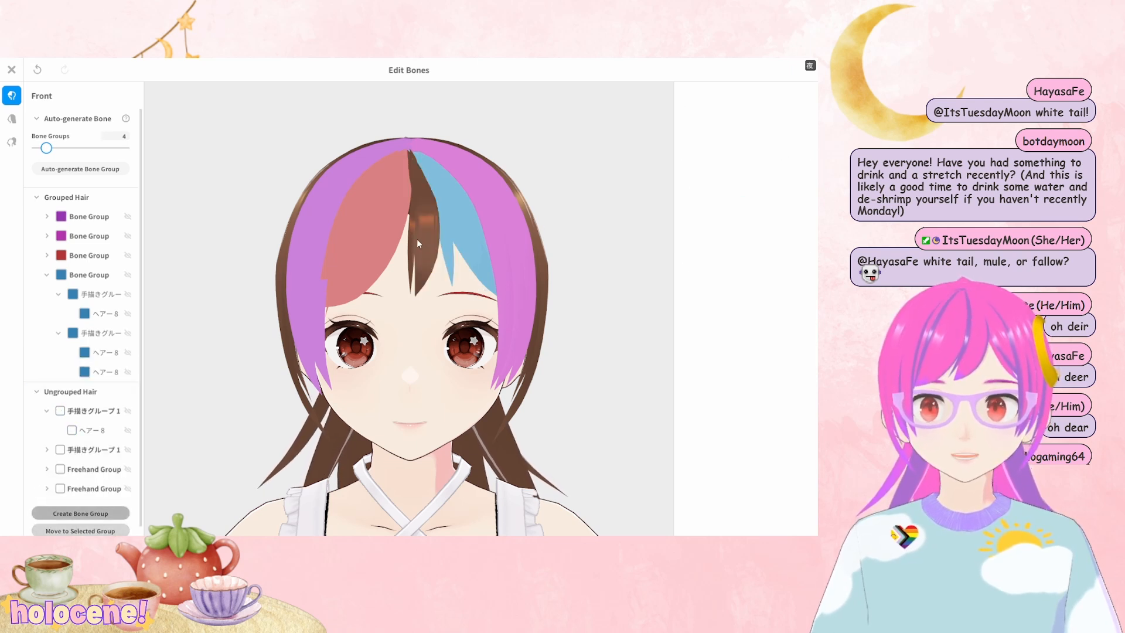
click(432, 227)
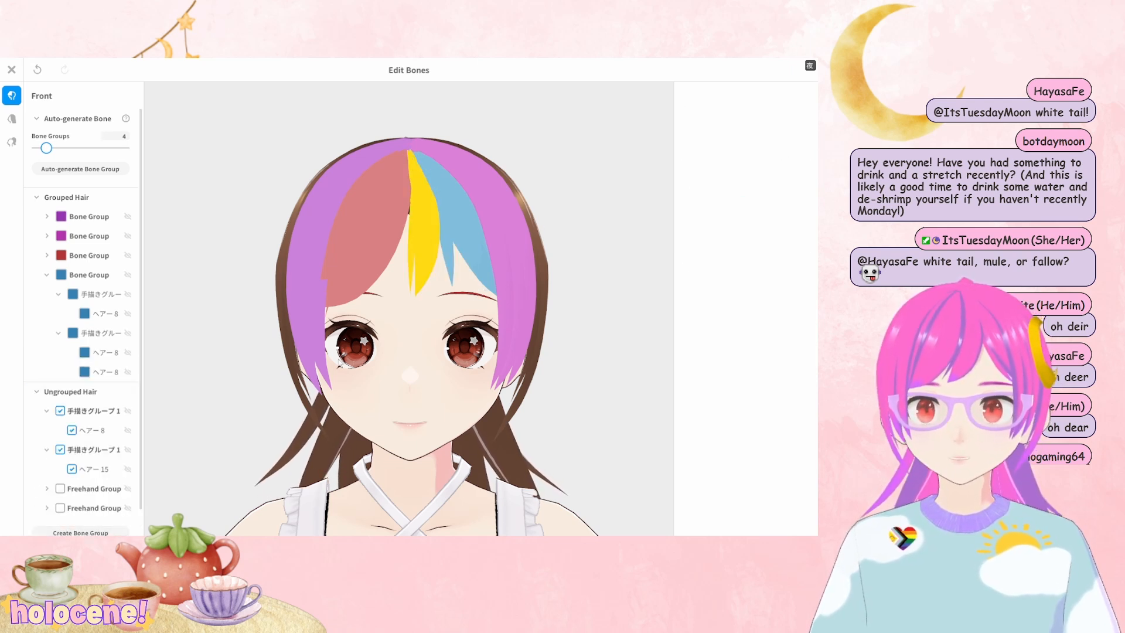
scroll(71, 392, down, 1)
click(82, 505)
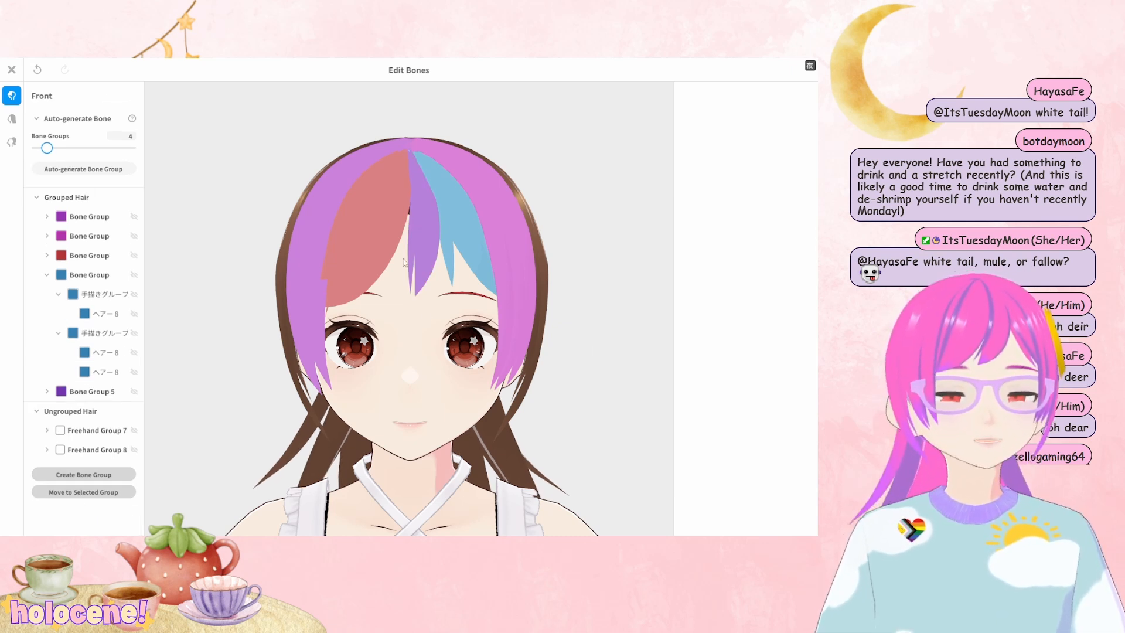
click(455, 216)
click(492, 273)
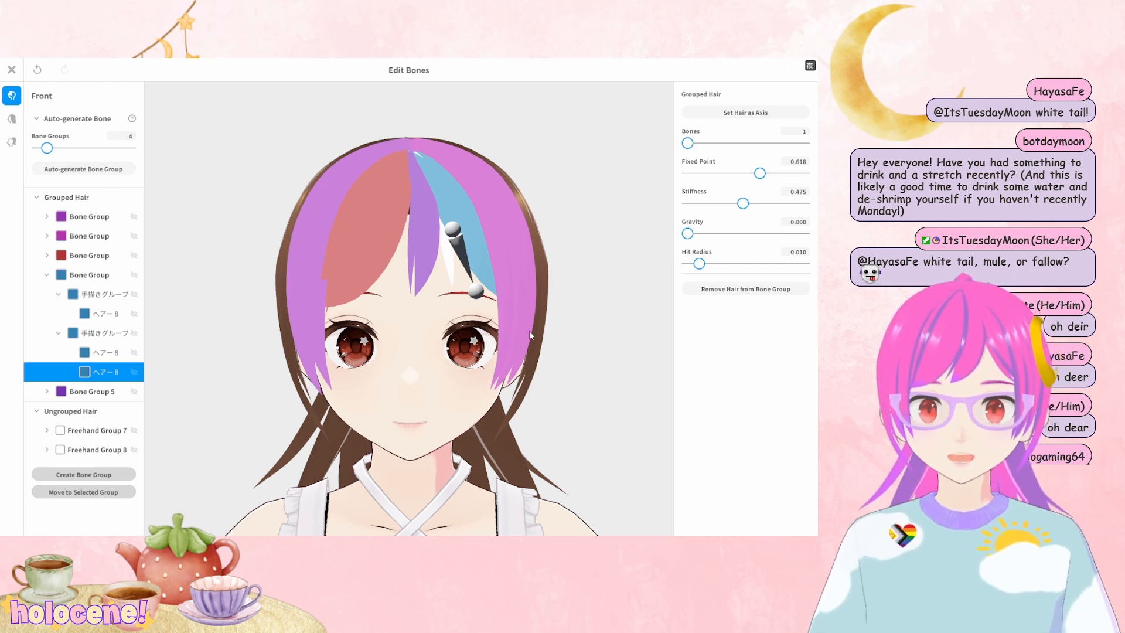
Leave the bone editor, open the front hair for hairstyle editing and add a freehand hair guide group
scroll(529, 331, down, 3)
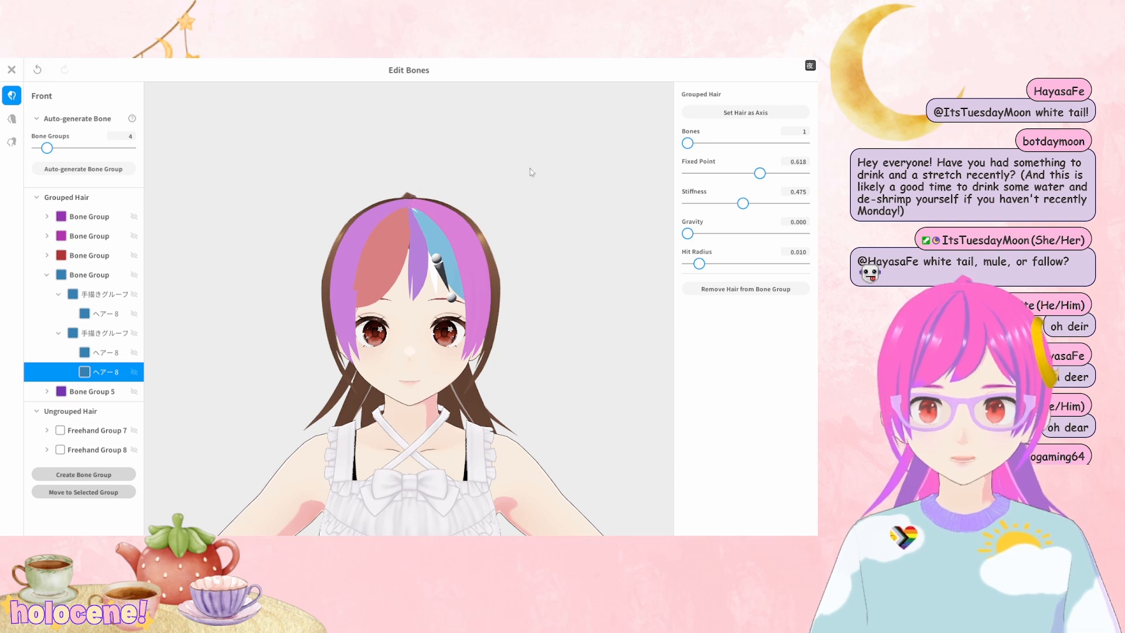
click(11, 70)
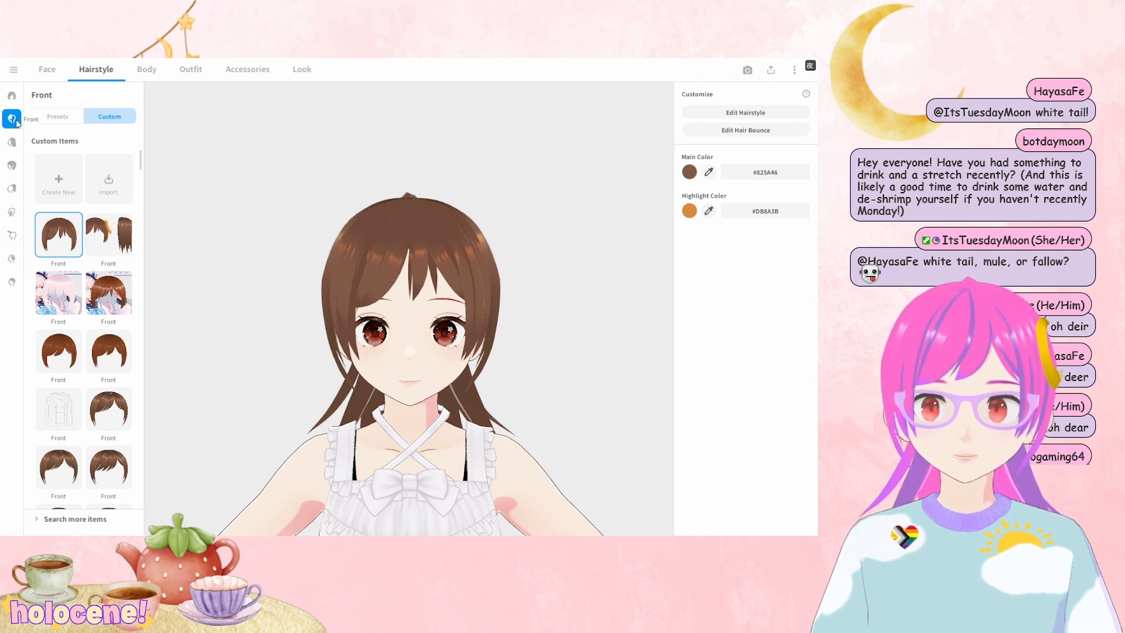
click(745, 113)
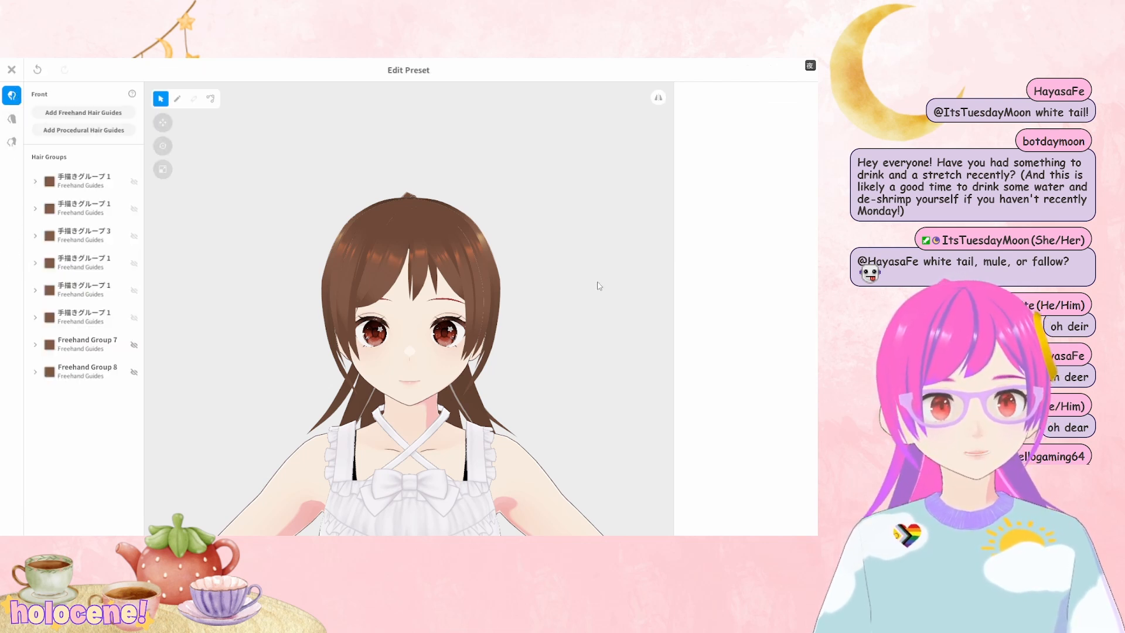
click(83, 113)
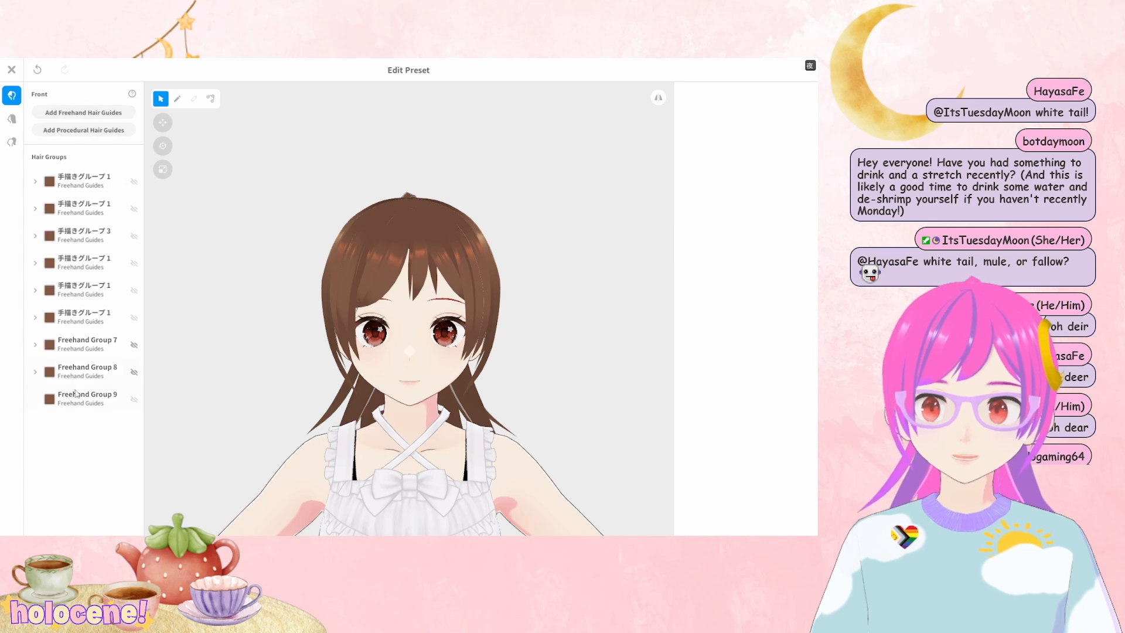
Set Freehand Group 9's Fit to Head (Z) to 0.00 and move its guide mesh sideways, clear of the head
scroll(753, 431, down, 10)
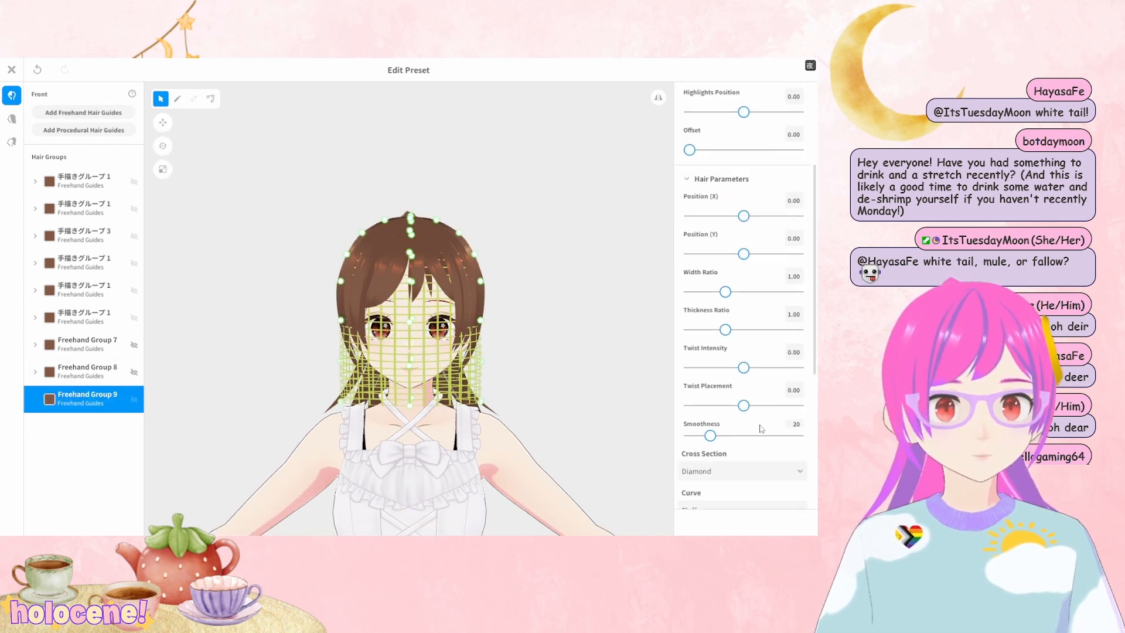
drag(799, 451, 635, 448)
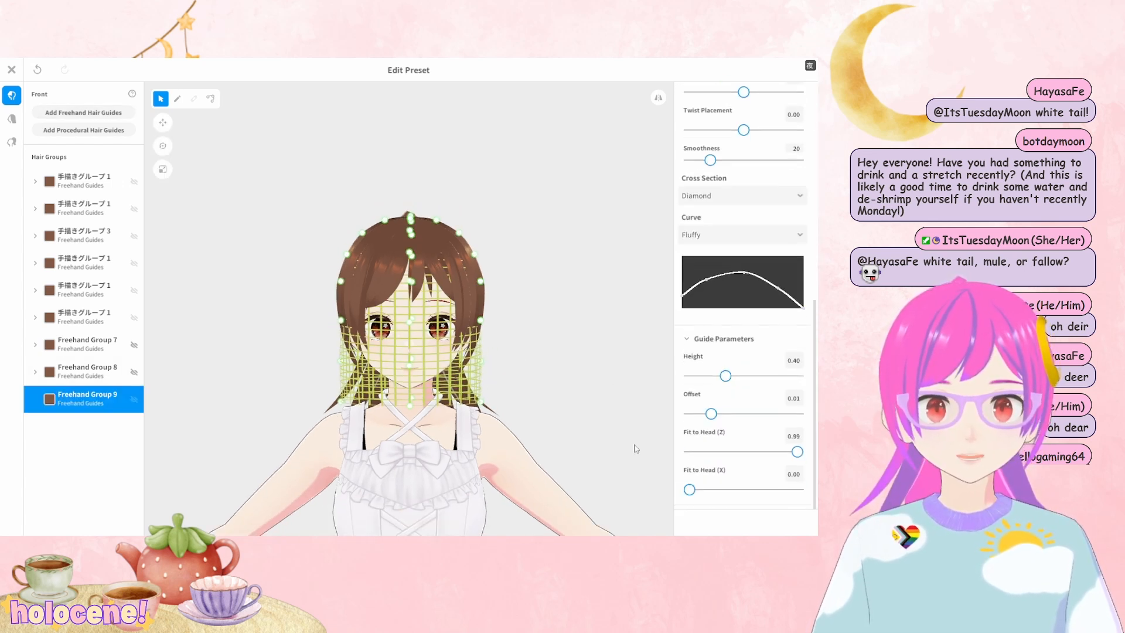
click(163, 122)
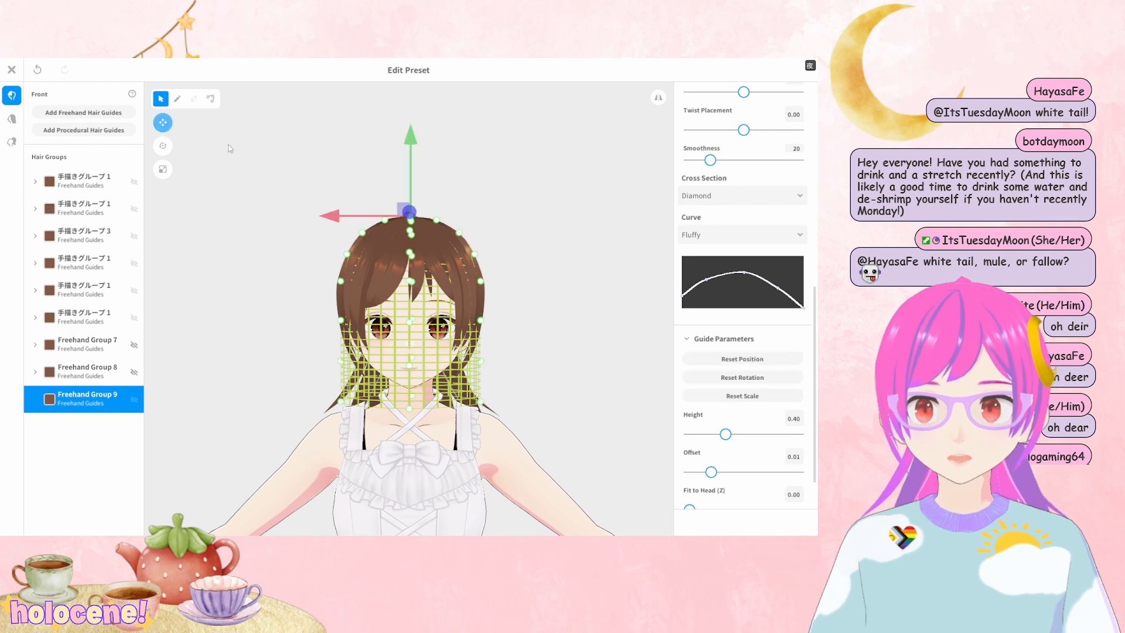
drag(337, 218, 498, 225)
right_drag(504, 228, 521, 333)
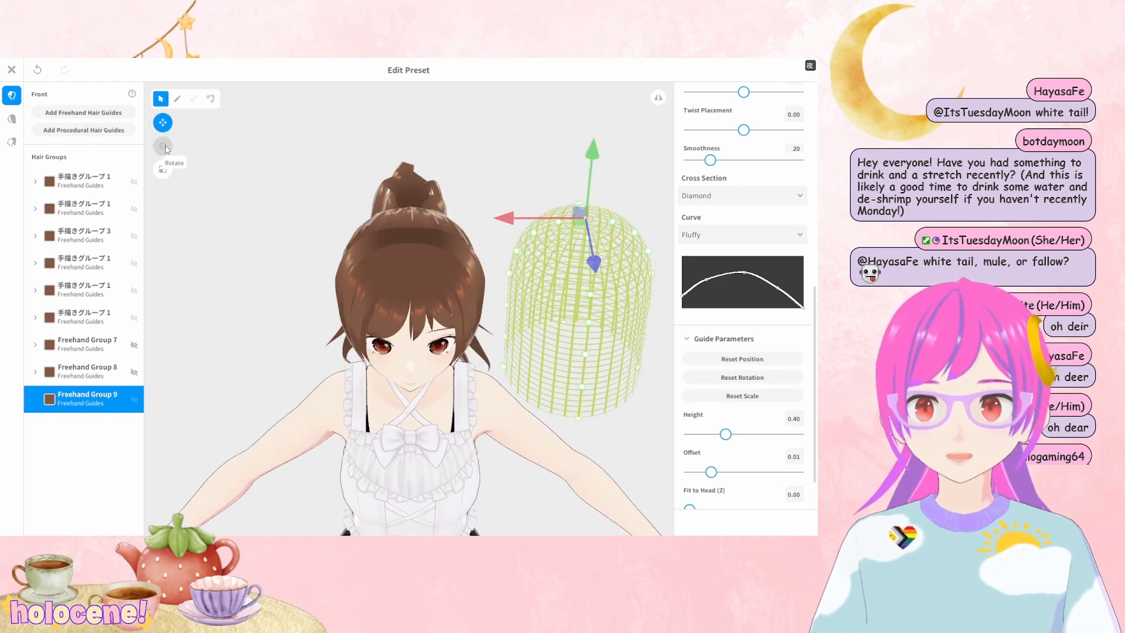
Scale Freehand Group 9's guide mesh down in width and depth to a narrow column beside the head
click(163, 170)
right_drag(446, 304, 444, 265)
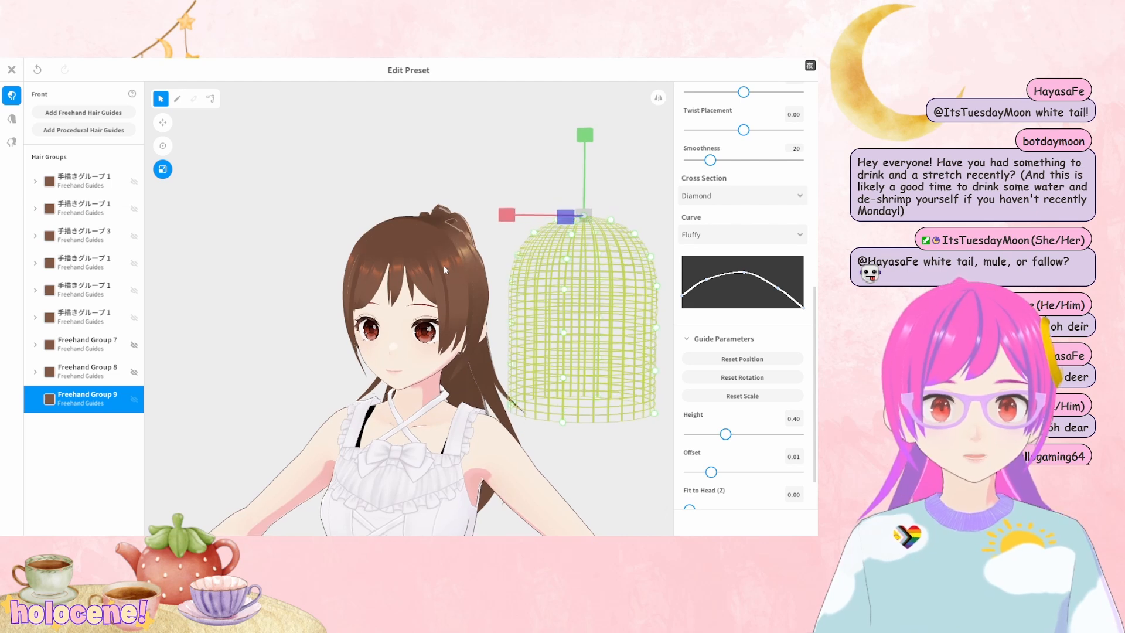
right_drag(534, 219, 628, 238)
right_drag(402, 206, 584, 262)
middle_drag(584, 262, 545, 267)
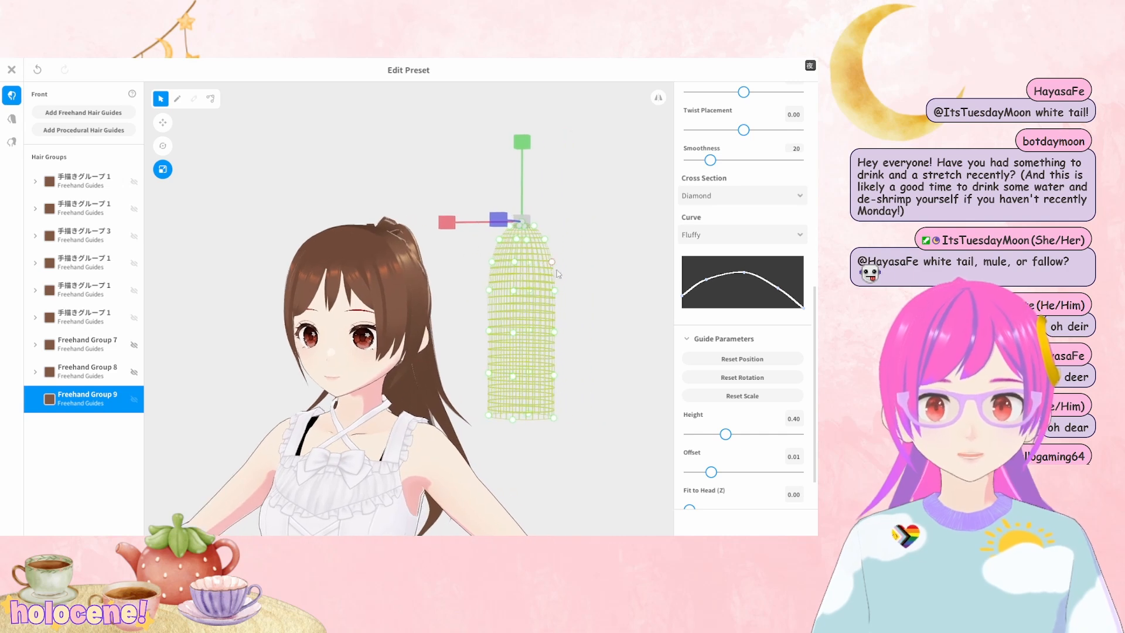
right_drag(558, 273, 591, 257)
Enable symmetric editing and pull the guide mesh's control points inward from the front, tapering it toward its lower end
click(658, 97)
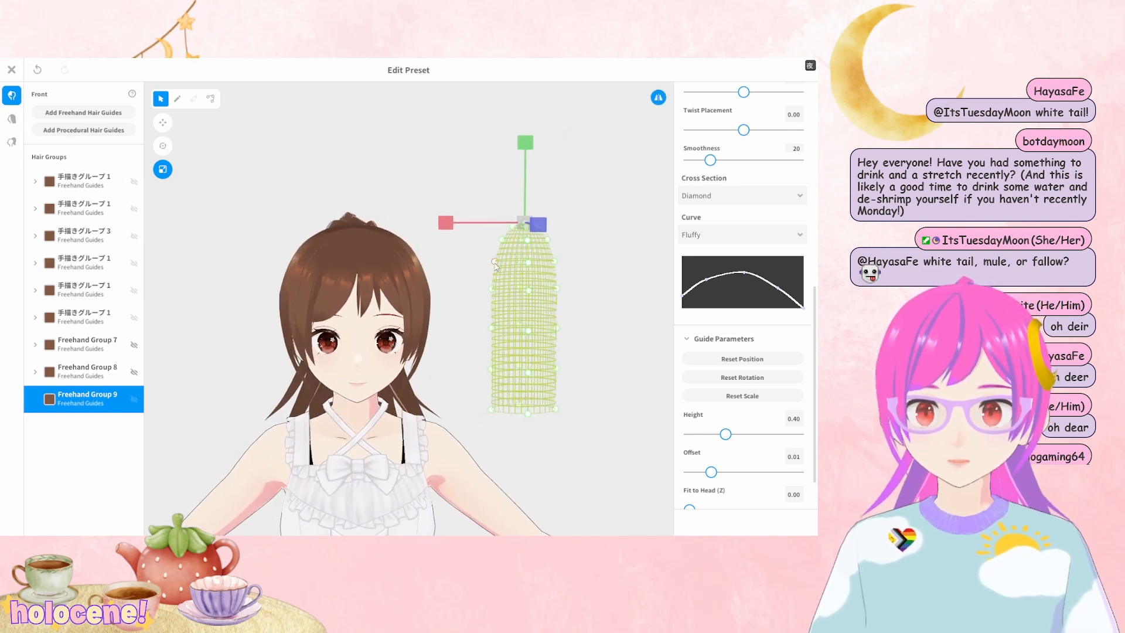
drag(493, 263, 496, 287)
drag(491, 329, 499, 307)
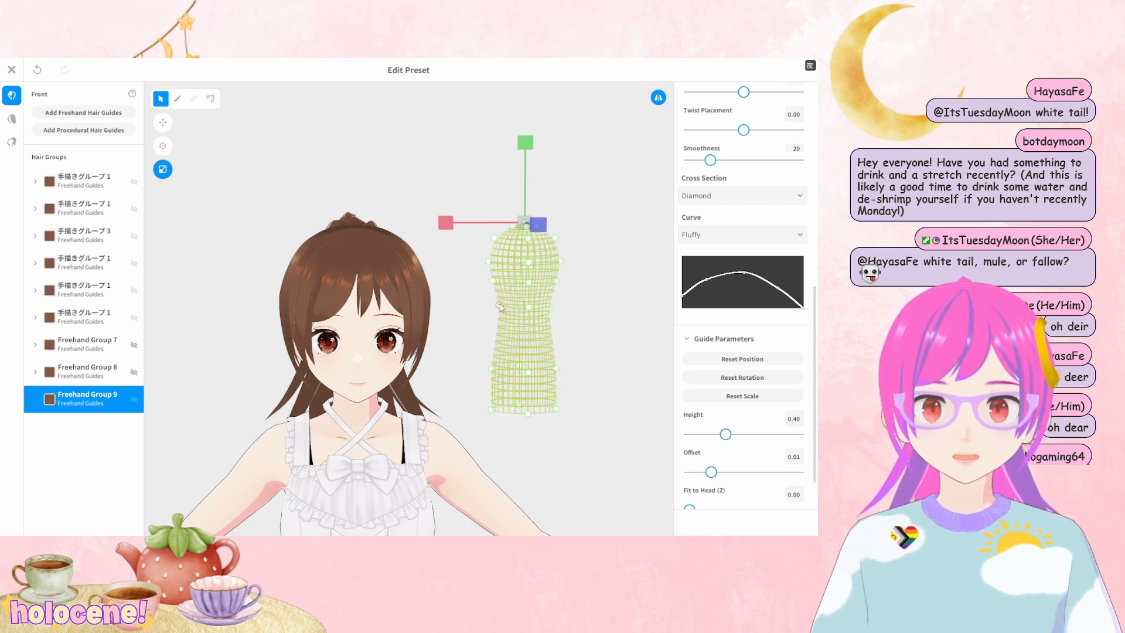
drag(491, 370, 507, 320)
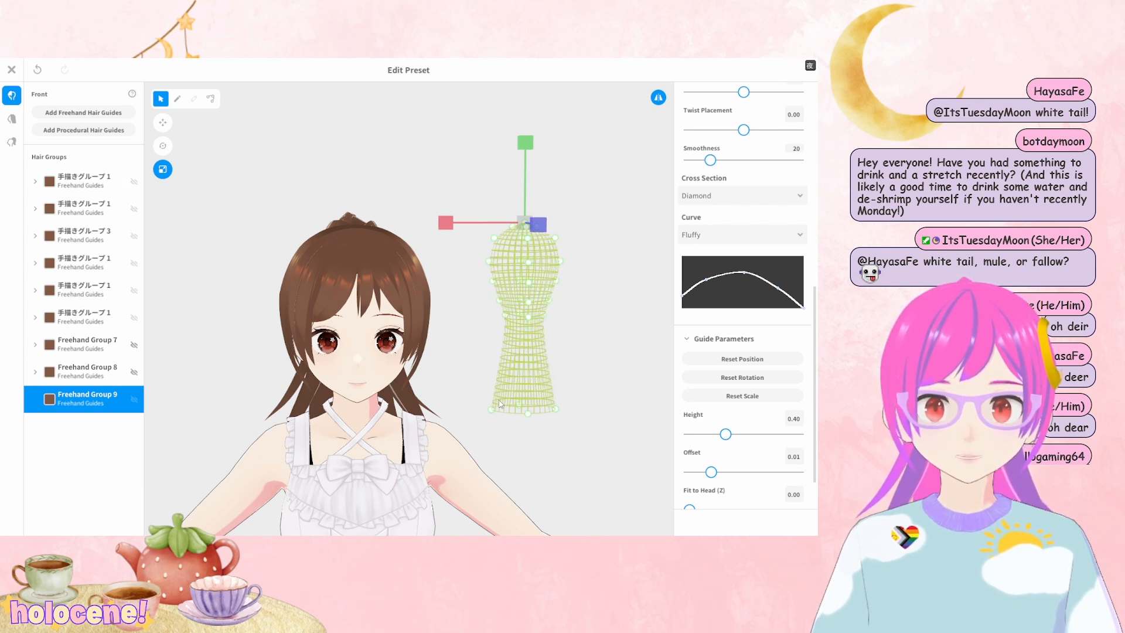
drag(491, 409, 513, 341)
Taper the guide mesh in side view by moving its lower control points inward, forming a rounded teardrop
right_drag(621, 345, 481, 349)
scroll(481, 349, up, 5)
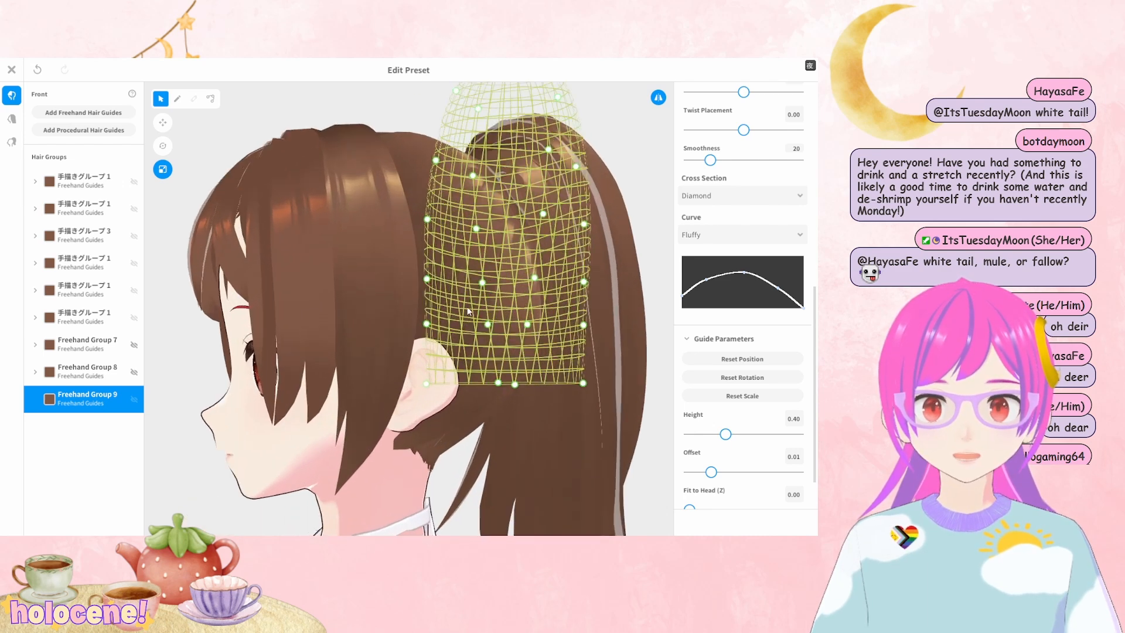
drag(400, 405, 463, 398)
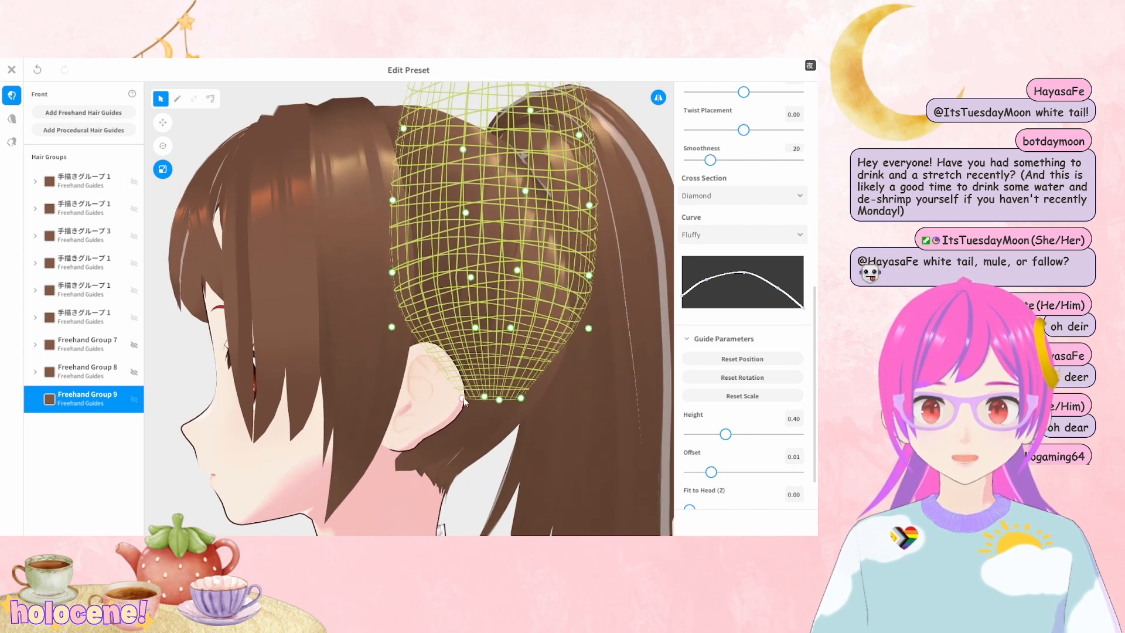
drag(394, 328, 416, 323)
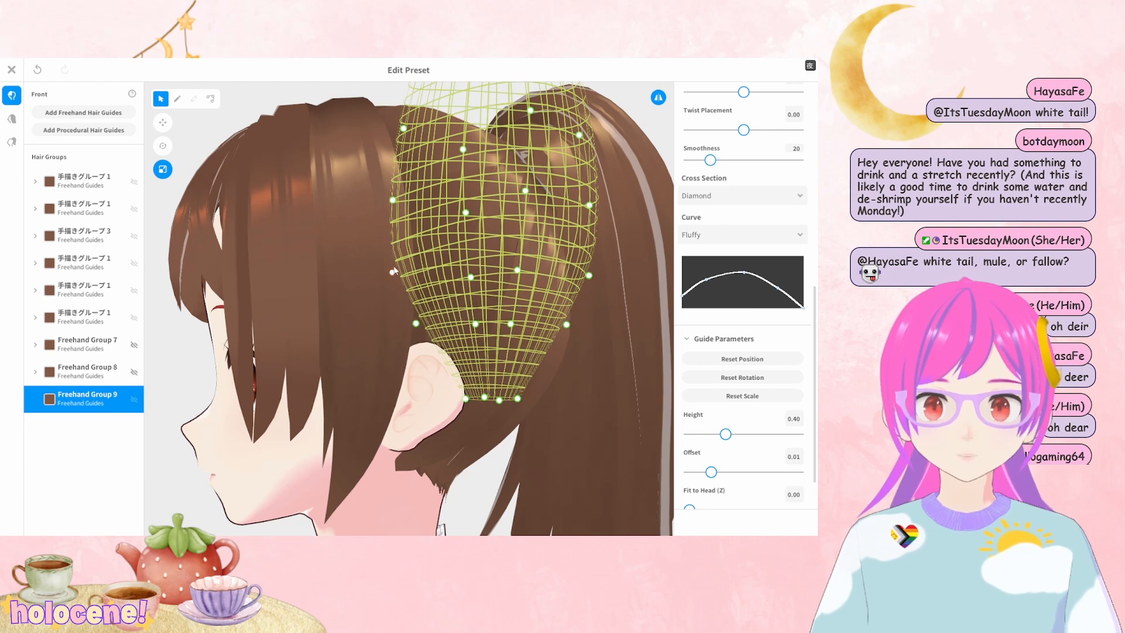
drag(394, 271, 404, 258)
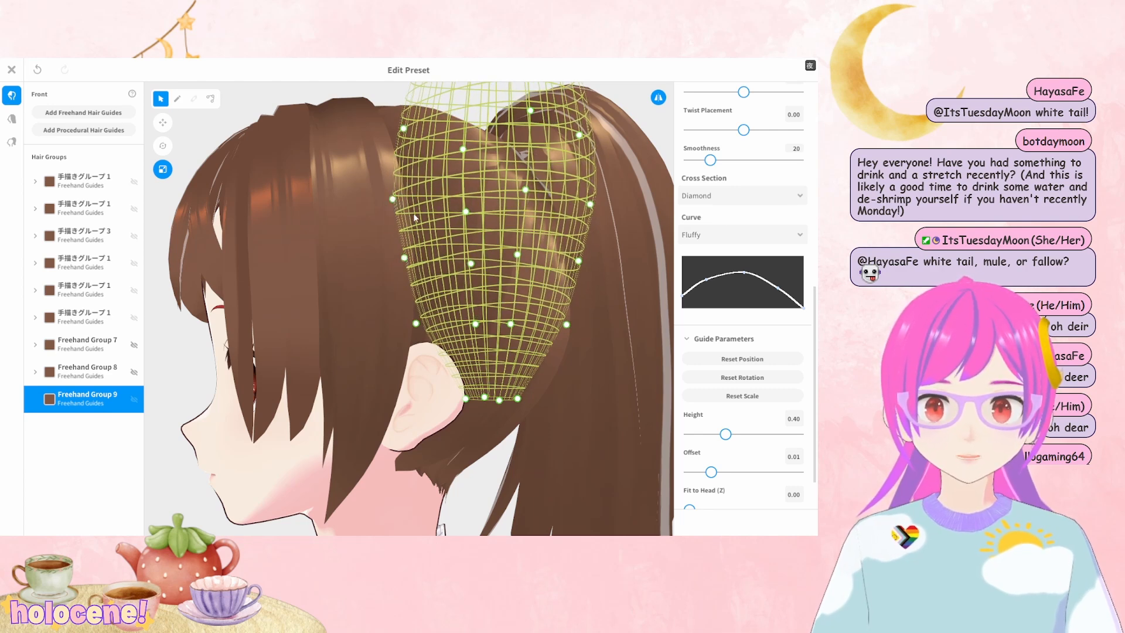
scroll(414, 217, down, 5)
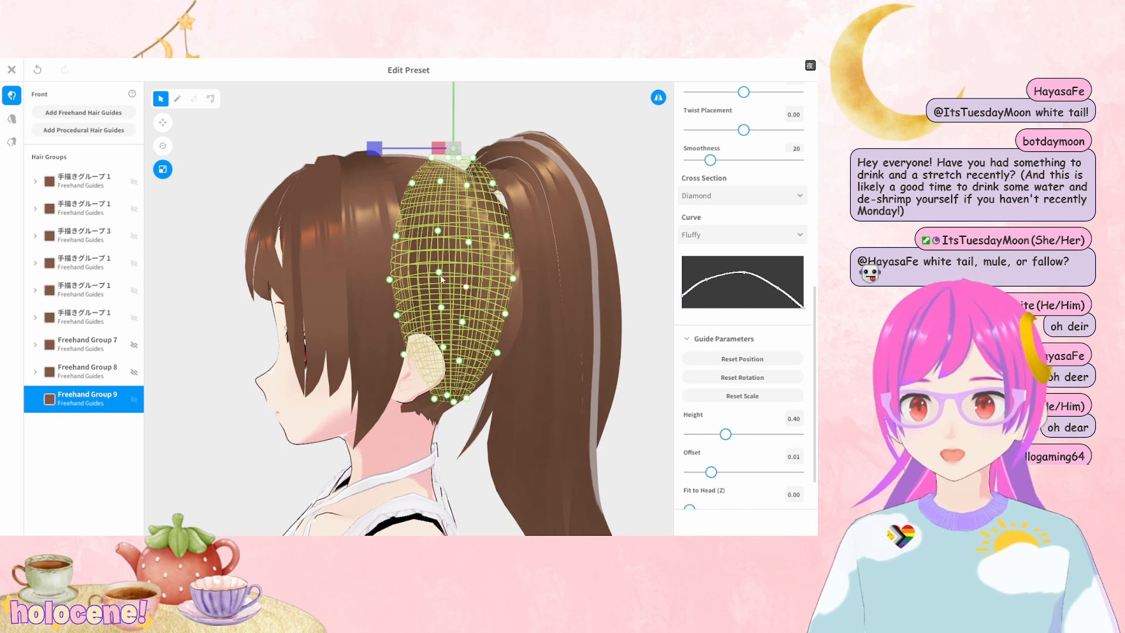
Draw a single hair strand without symmetry, running diagonally across the upper front of the teardrop guide
right_drag(440, 275, 401, 274)
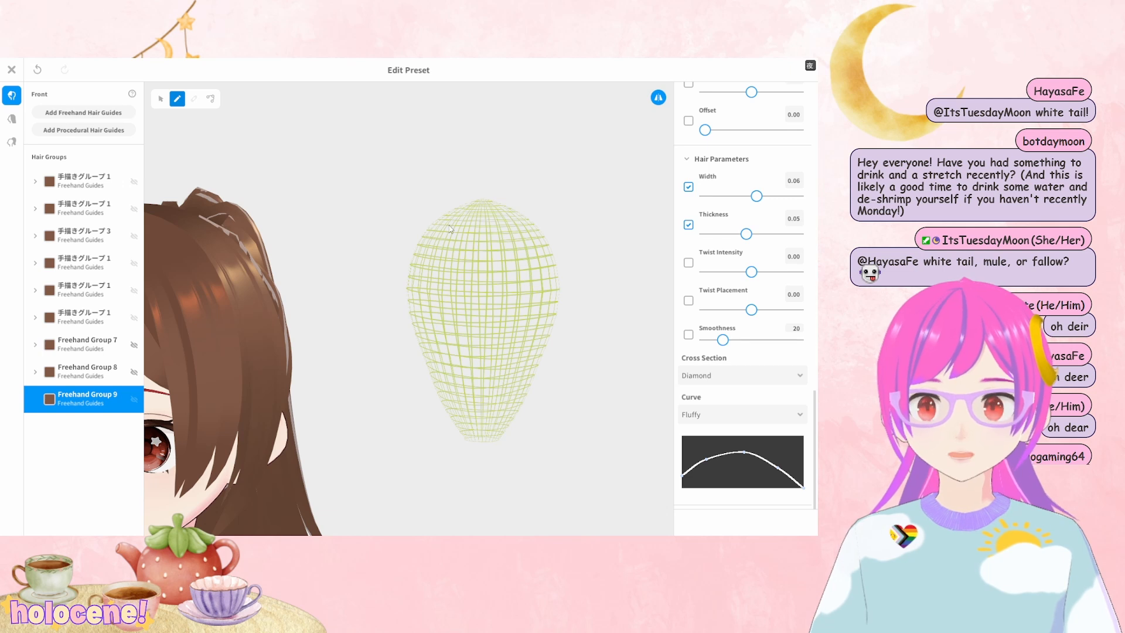
drag(434, 235, 471, 257)
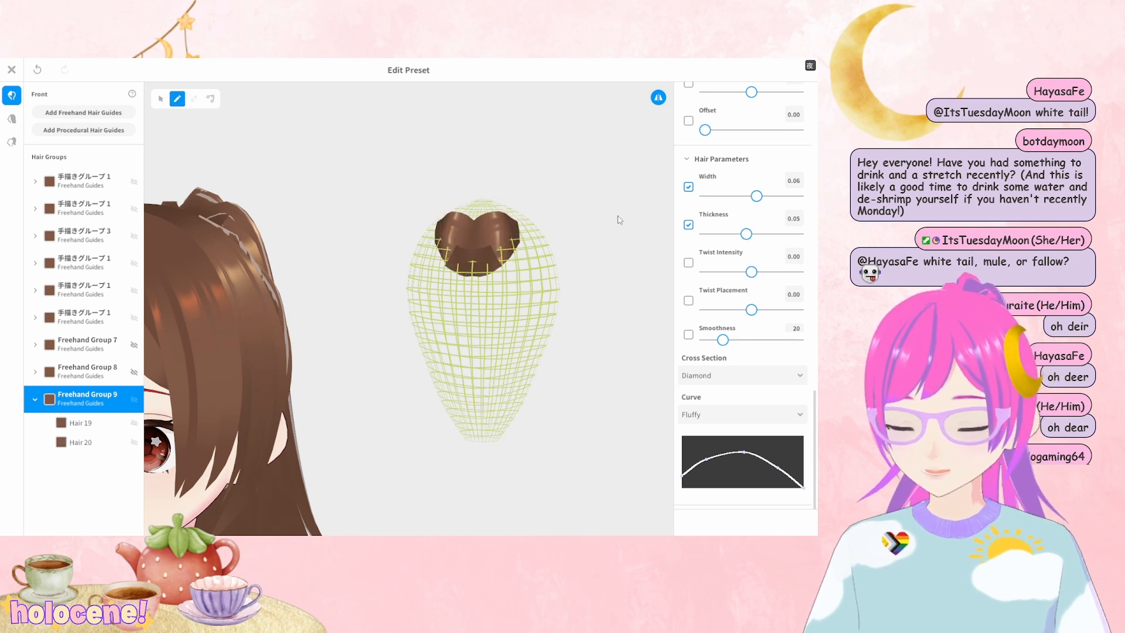
key(ctrl+z)
drag(430, 246, 554, 322)
right_drag(554, 323, 588, 339)
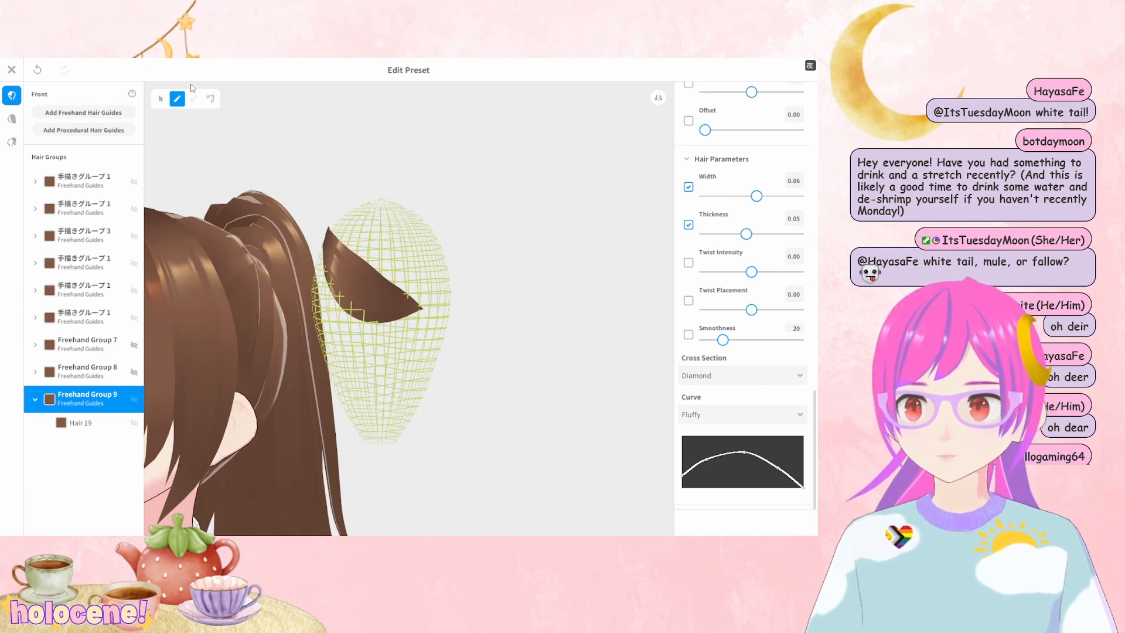
Select Hair 19 for reshaping and extend its strand around the side of the guide onto the back
click(98, 423)
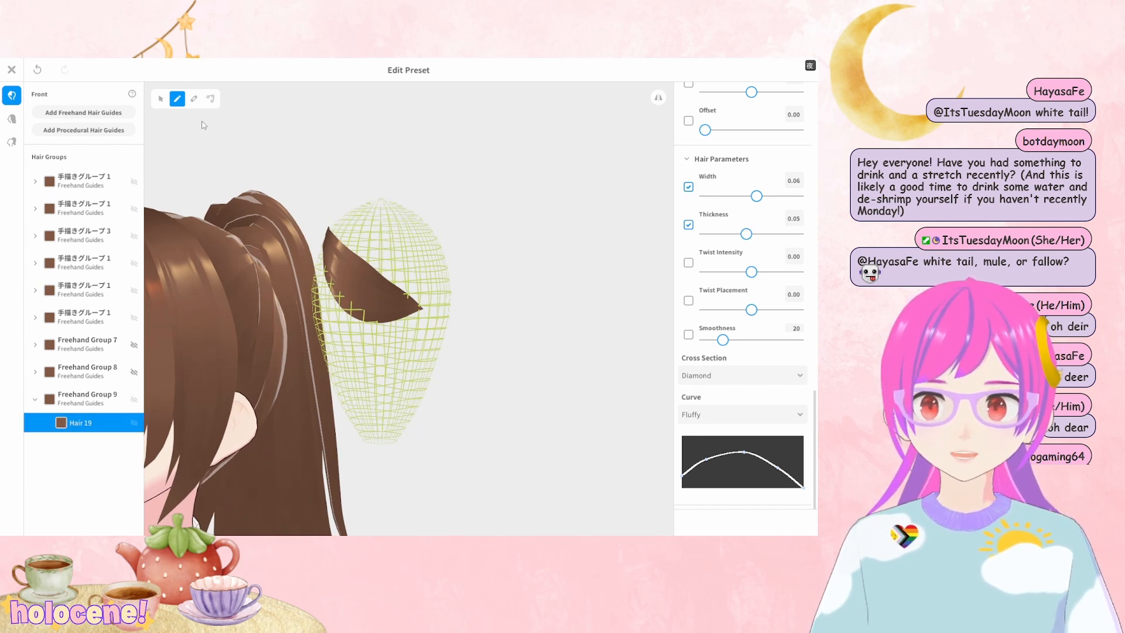
click(196, 103)
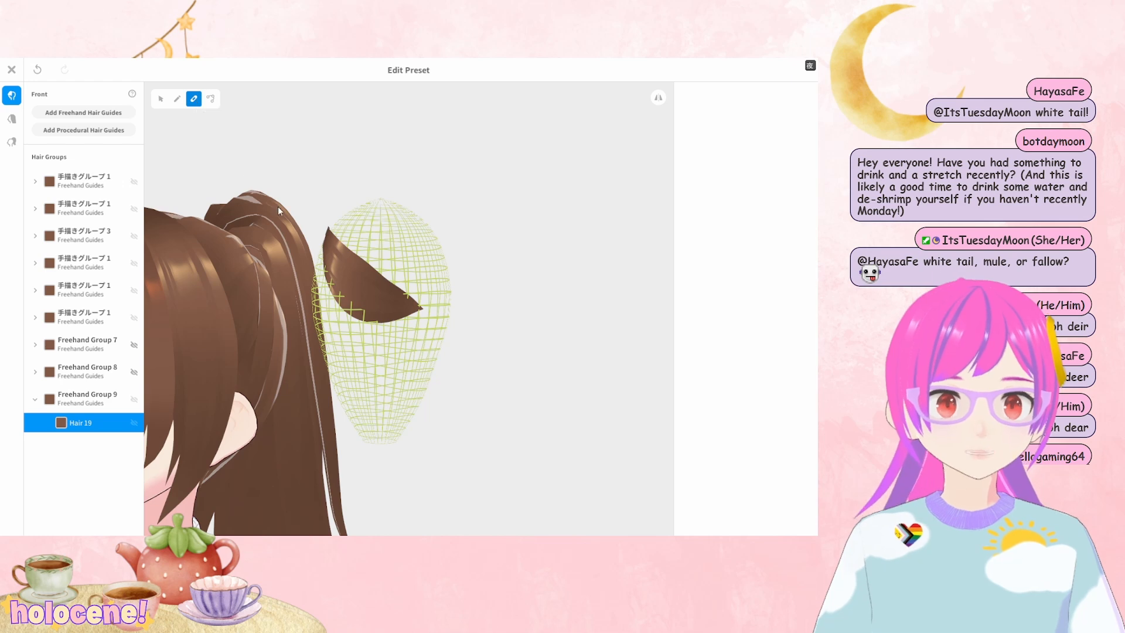
right_drag(484, 368, 470, 369)
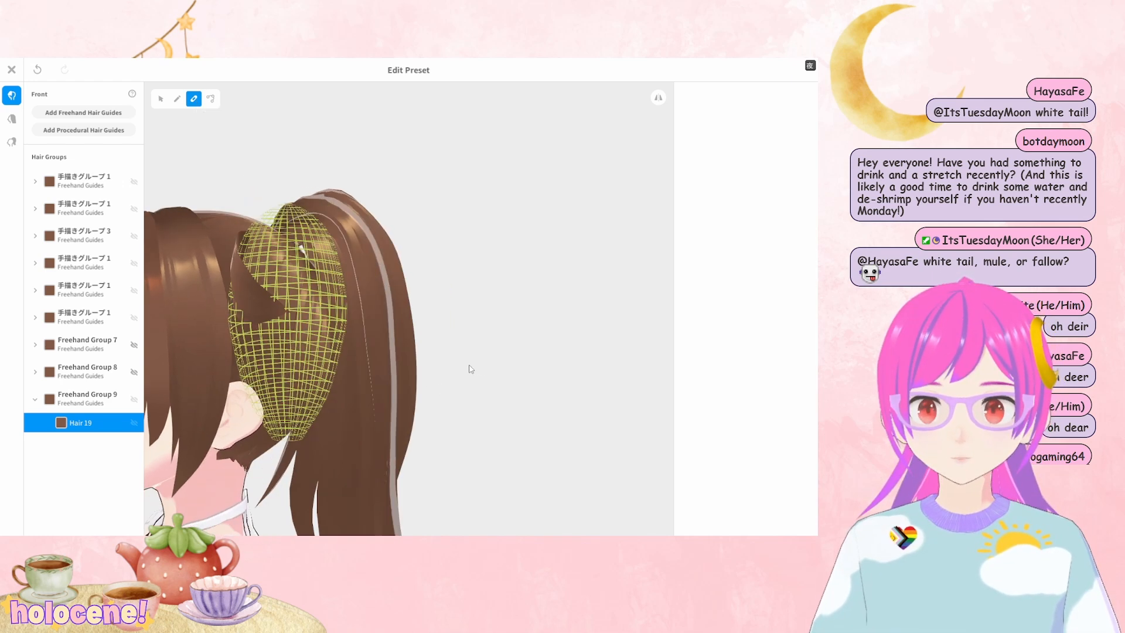
drag(257, 301, 359, 320)
mouse_move(457, 325)
right_down()
mouse_move(362, 330)
mouse_move(248, 305)
right_up()
mouse_move(250, 308)
mouse_down()
mouse_move(231, 314)
mouse_move(287, 313)
mouse_up()
mouse_move(287, 313)
right_down()
mouse_move(314, 317)
mouse_move(290, 314)
right_up()
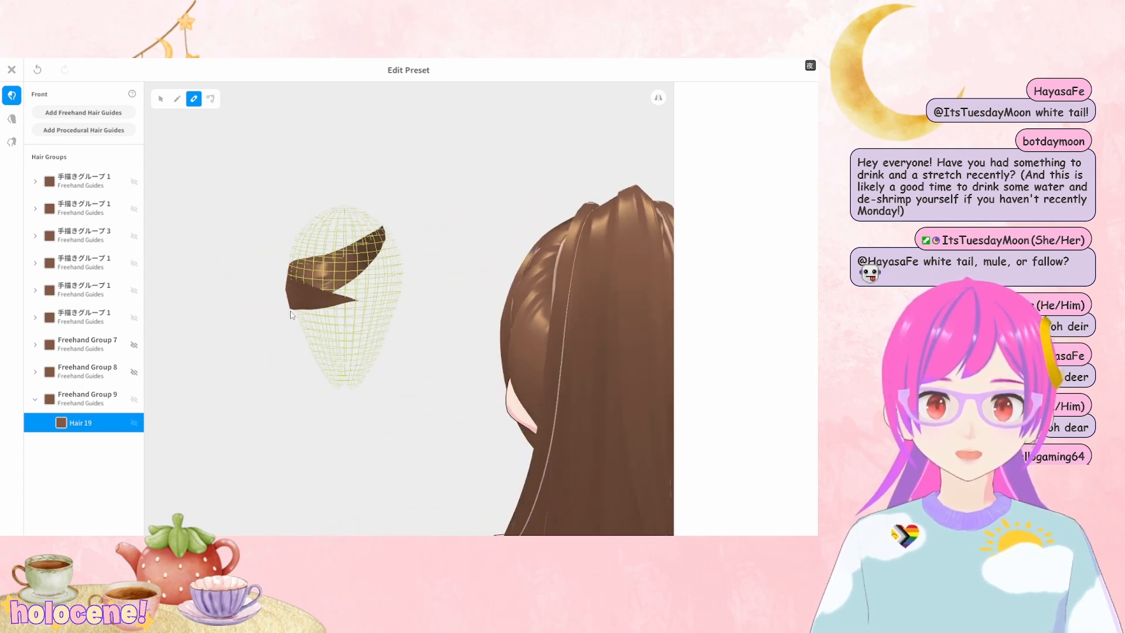
Continue Hair 19 across the back and around to the front of the guide, starting a lower spiral turn
drag(333, 302, 404, 308)
mouse_move(457, 309)
right_down()
mouse_move(413, 312)
mouse_move(422, 310)
right_up()
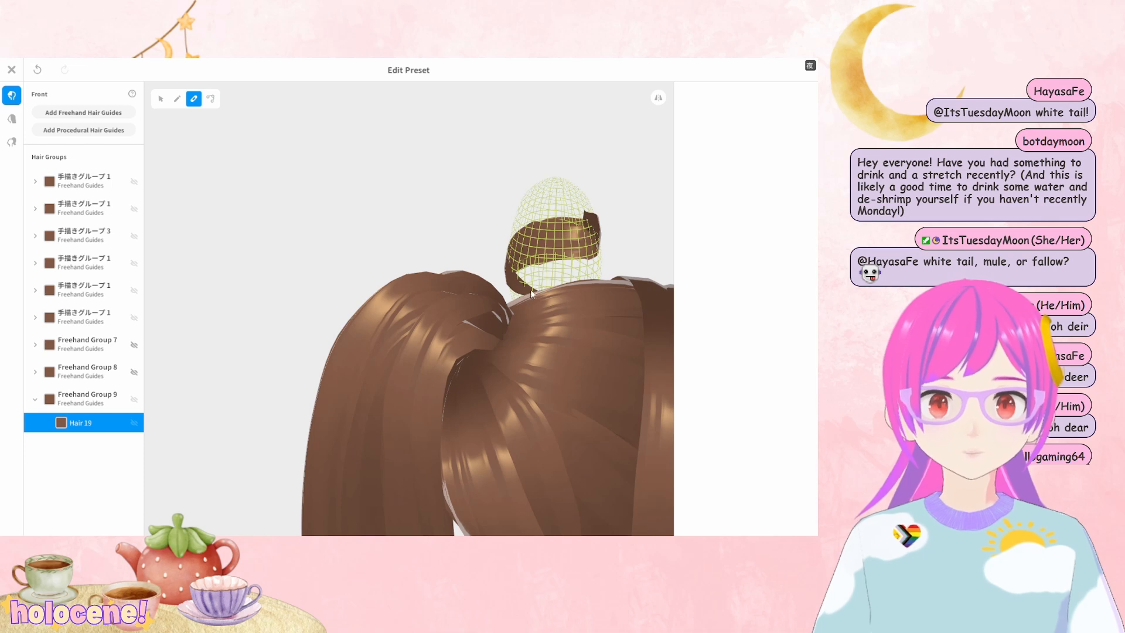
right_drag(584, 295, 591, 351)
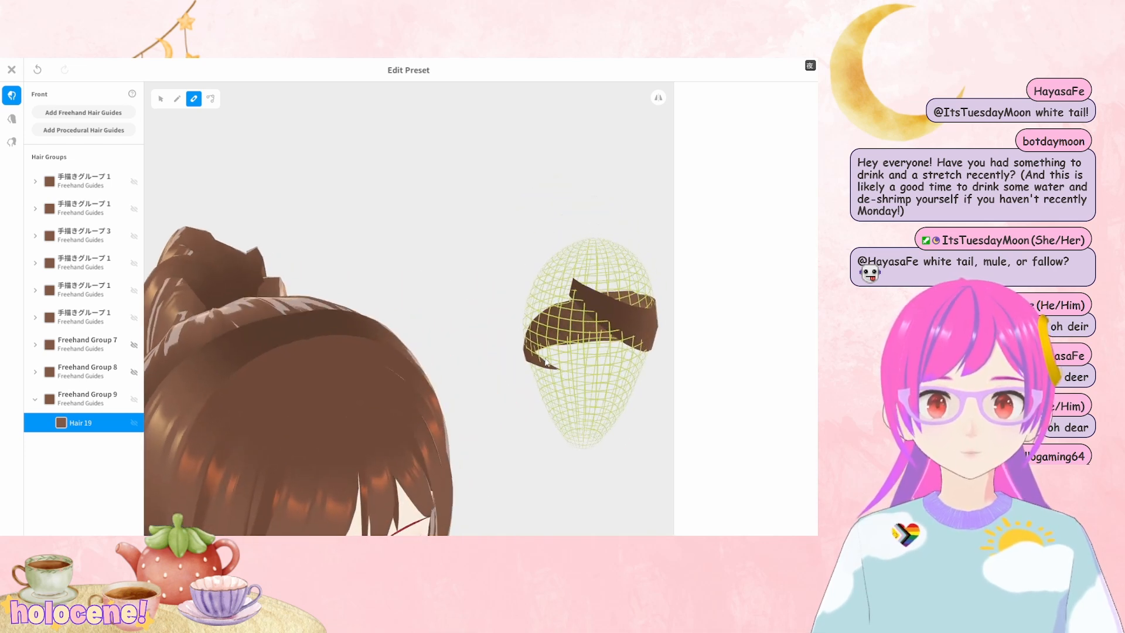
drag(593, 375, 632, 380)
mouse_move(632, 380)
right_down()
mouse_move(630, 395)
mouse_move(616, 392)
right_up()
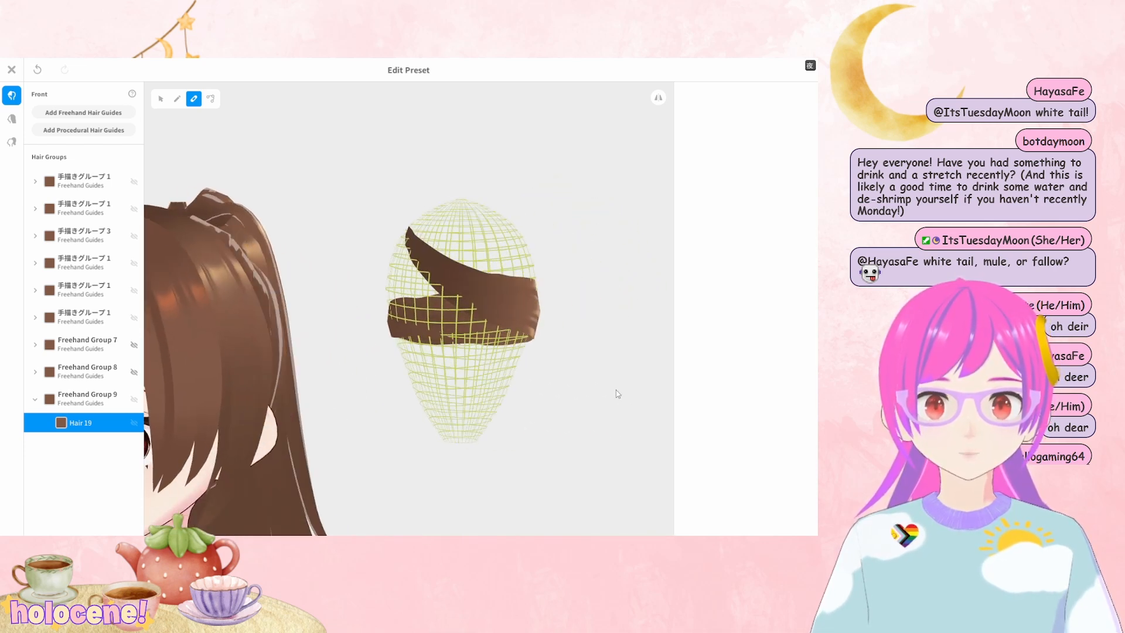
drag(435, 343, 513, 383)
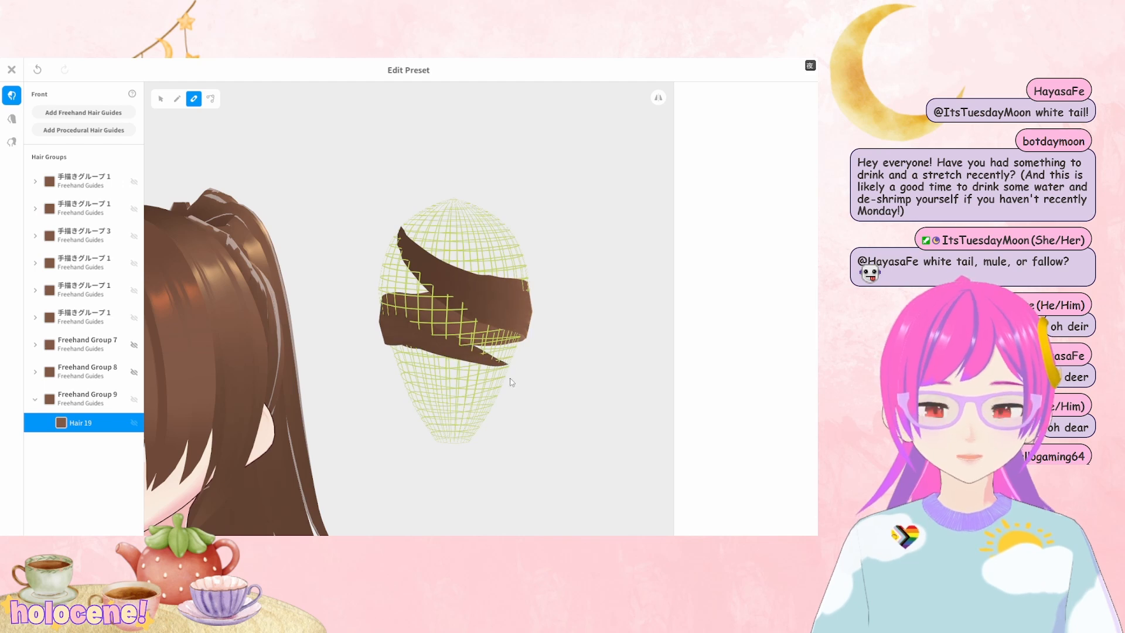
Extend Hair 19 through a second turn around the lower half of the guide, passing its side, back and far side
right_drag(512, 384, 469, 375)
drag(290, 329, 353, 339)
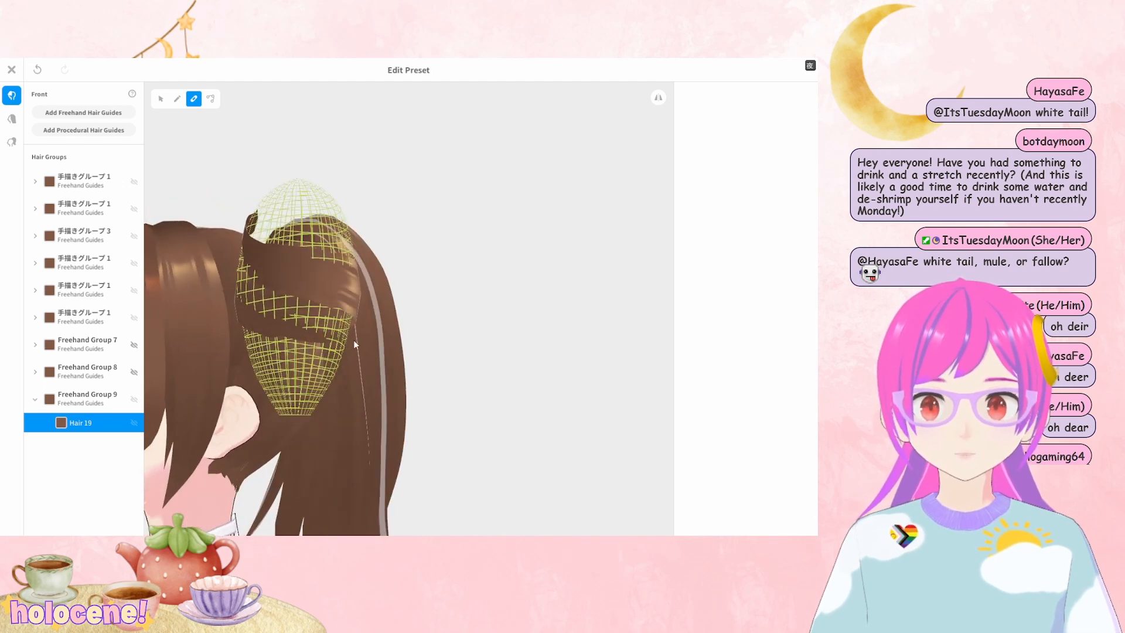
mouse_move(361, 342)
right_down()
mouse_move(359, 353)
mouse_move(227, 359)
mouse_move(276, 362)
mouse_move(254, 365)
right_up()
drag(254, 365, 332, 377)
right_drag(337, 378, 349, 367)
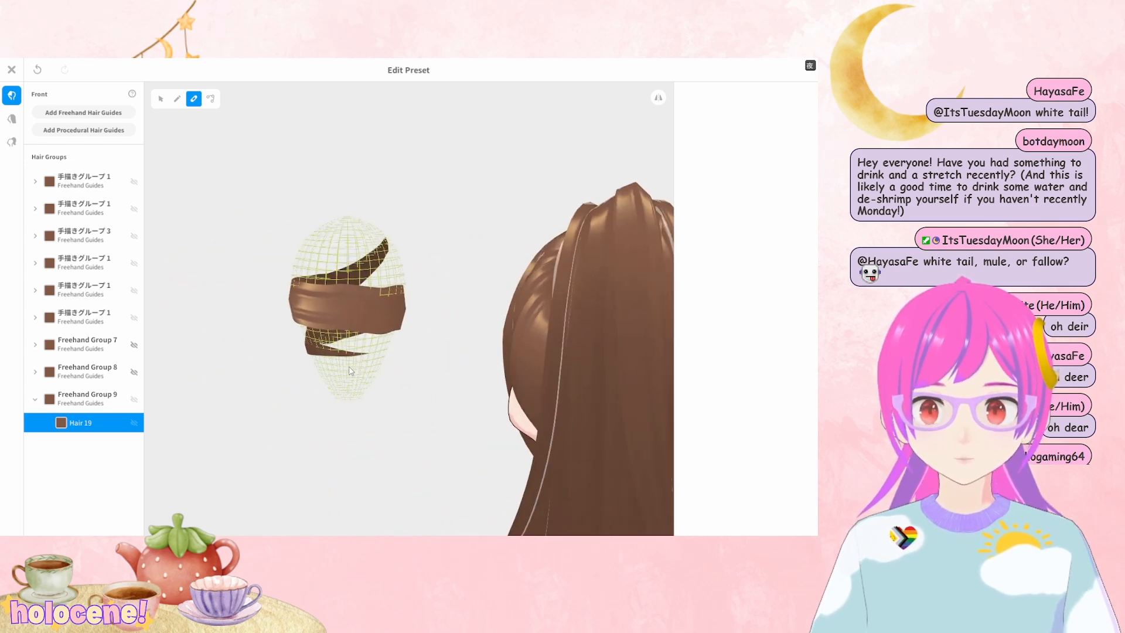
drag(359, 360, 392, 363)
right_drag(423, 362, 352, 366)
mouse_move(543, 389)
mouse_down()
mouse_move(615, 388)
mouse_move(621, 401)
mouse_up()
right_drag(621, 401, 588, 402)
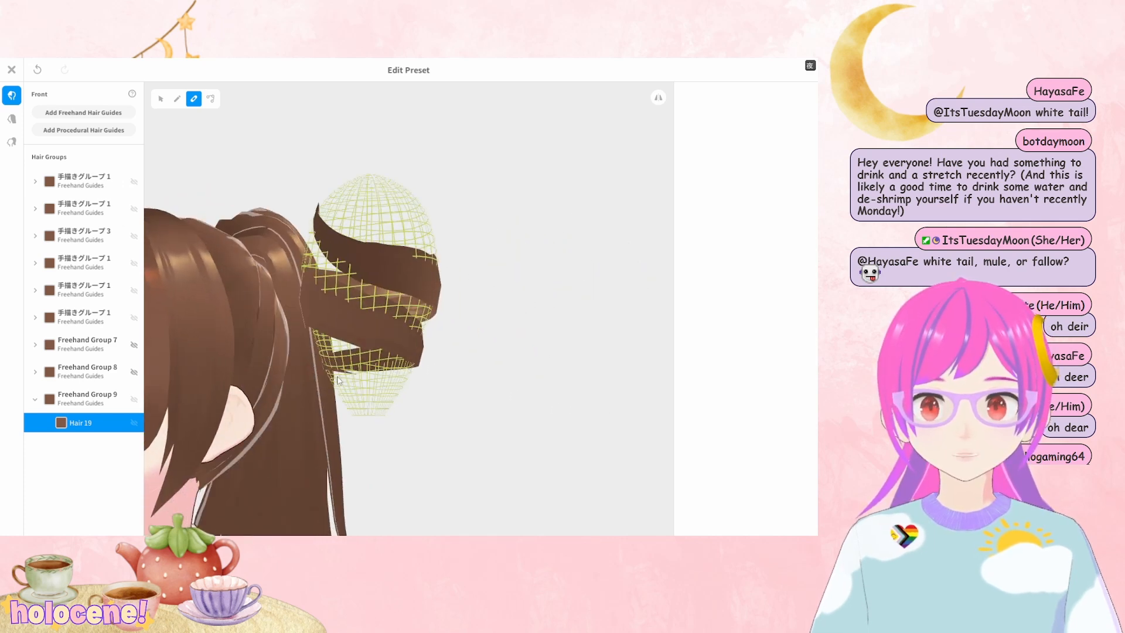
Wrap Hair 19 through a final tight turn around the narrow lower end of the guide
drag(331, 372, 433, 395)
right_drag(433, 395, 349, 396)
drag(202, 367, 270, 389)
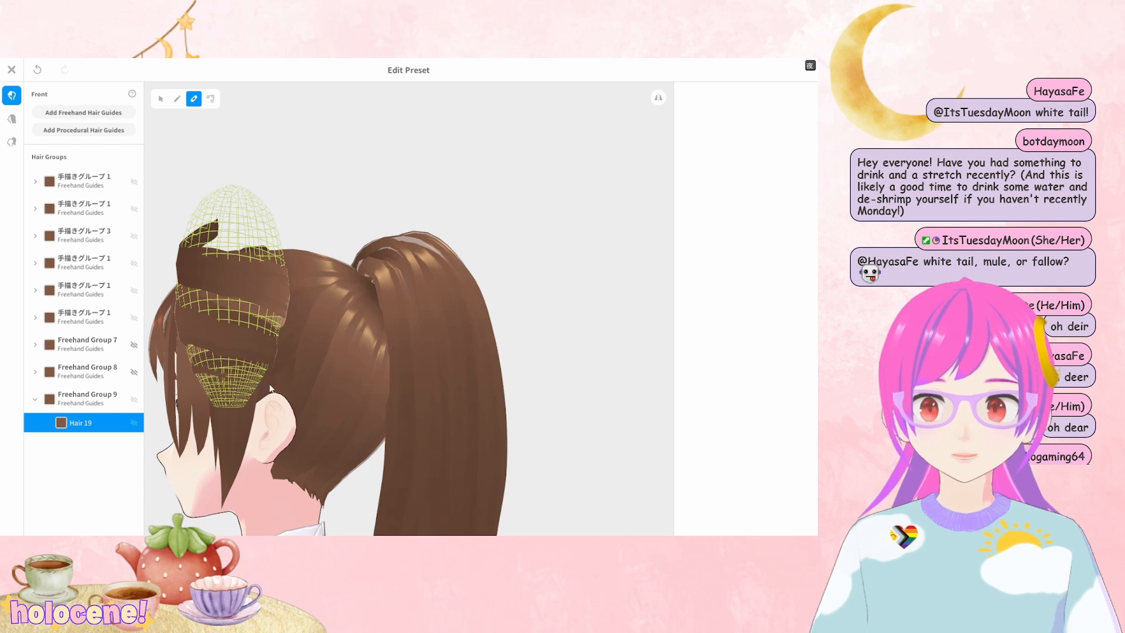
right_drag(288, 391, 273, 396)
drag(270, 393, 293, 401)
right_drag(293, 402, 315, 403)
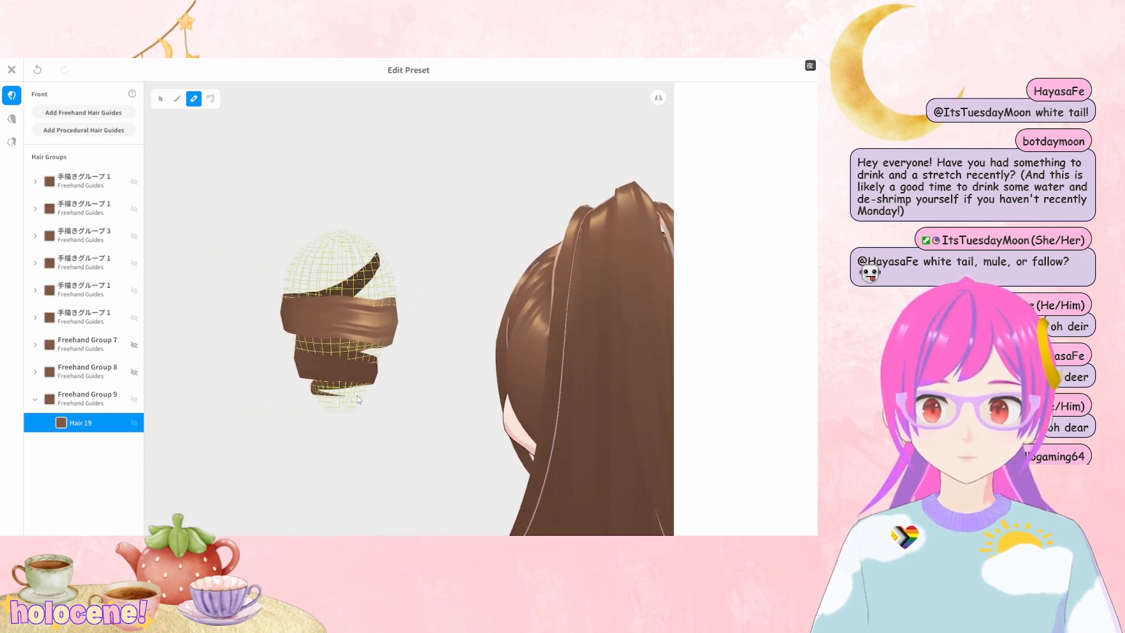
drag(358, 399, 375, 401)
right_drag(384, 403, 447, 383)
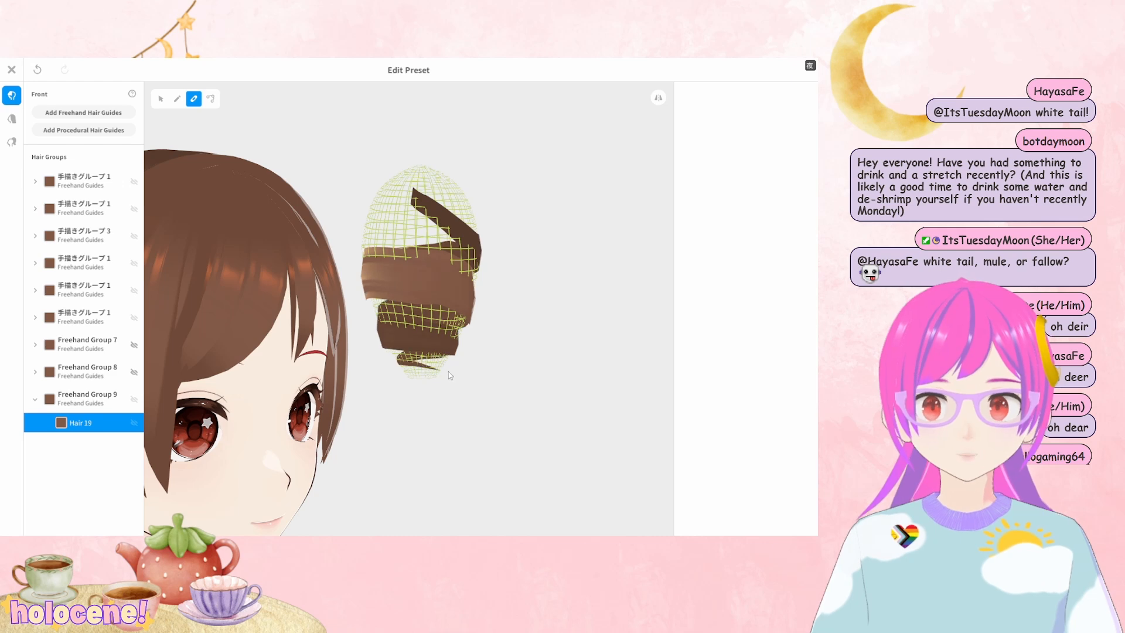
Examine the finished spiral strand up close, display Hair 19's control points along its path, and clear the selection
mouse_move(448, 372)
right_down()
mouse_move(459, 377)
mouse_move(413, 382)
mouse_move(380, 370)
mouse_move(452, 379)
right_up()
scroll(471, 305, up, 5)
scroll(465, 319, down, 1)
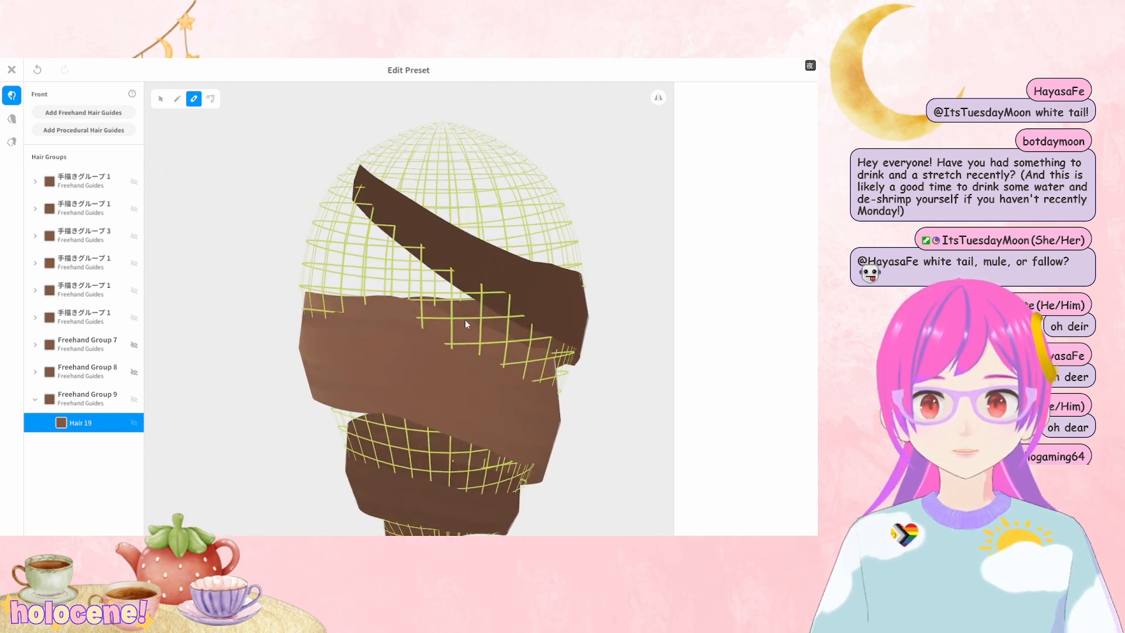
right_drag(473, 311, 472, 293)
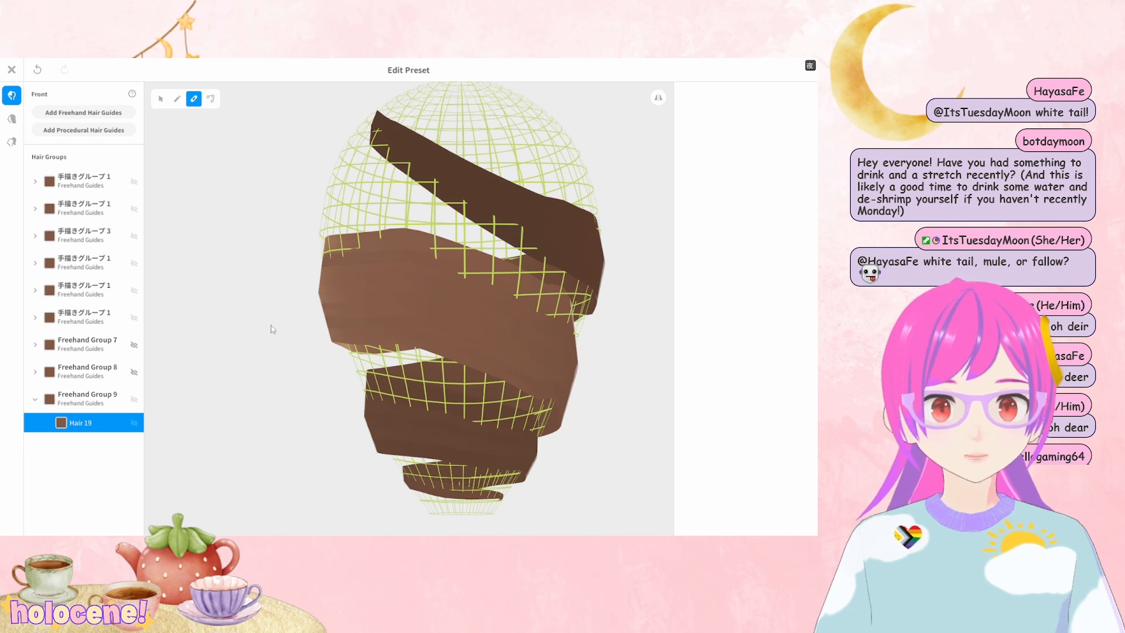
click(210, 99)
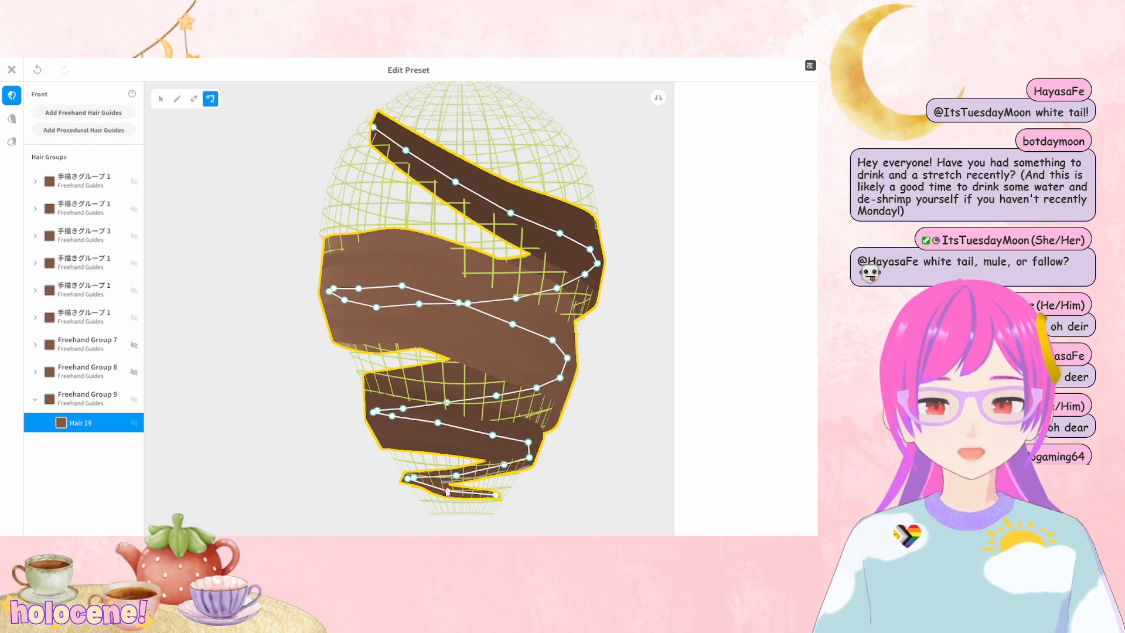
click(614, 430)
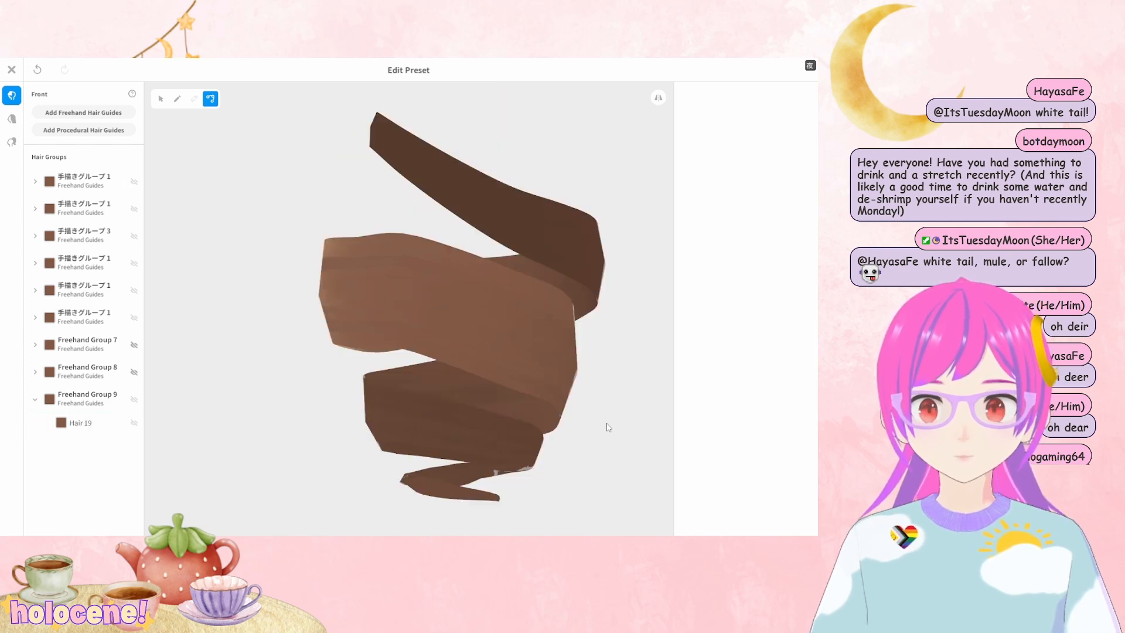
Inspect the spiral strand's path, its overall shape and how it looks at a distance beside the character's head
click(385, 355)
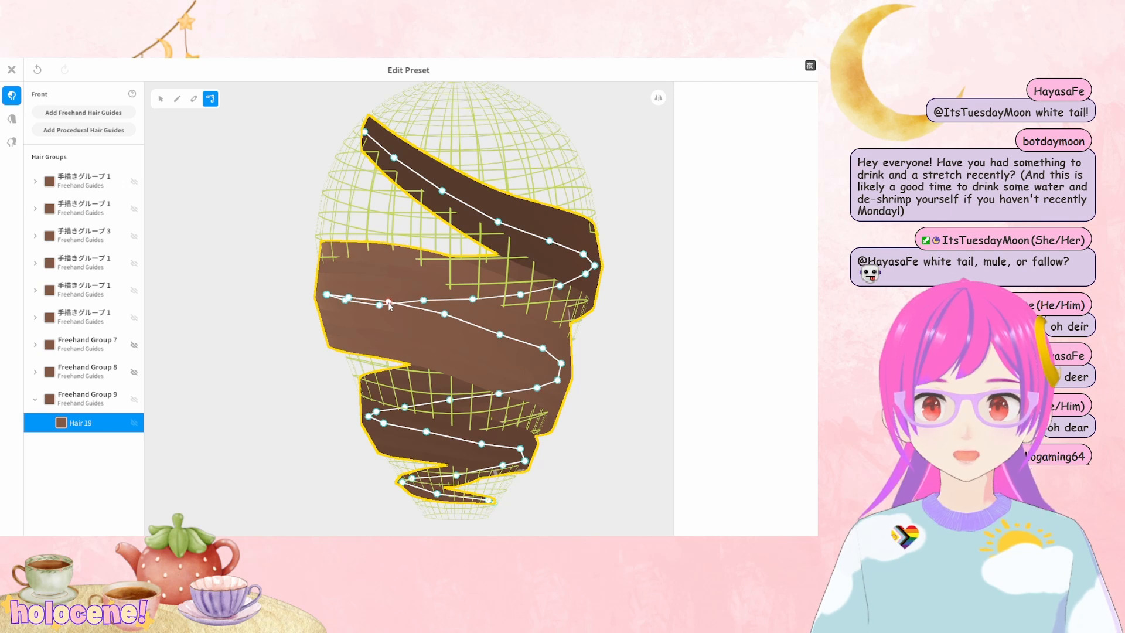
click(633, 307)
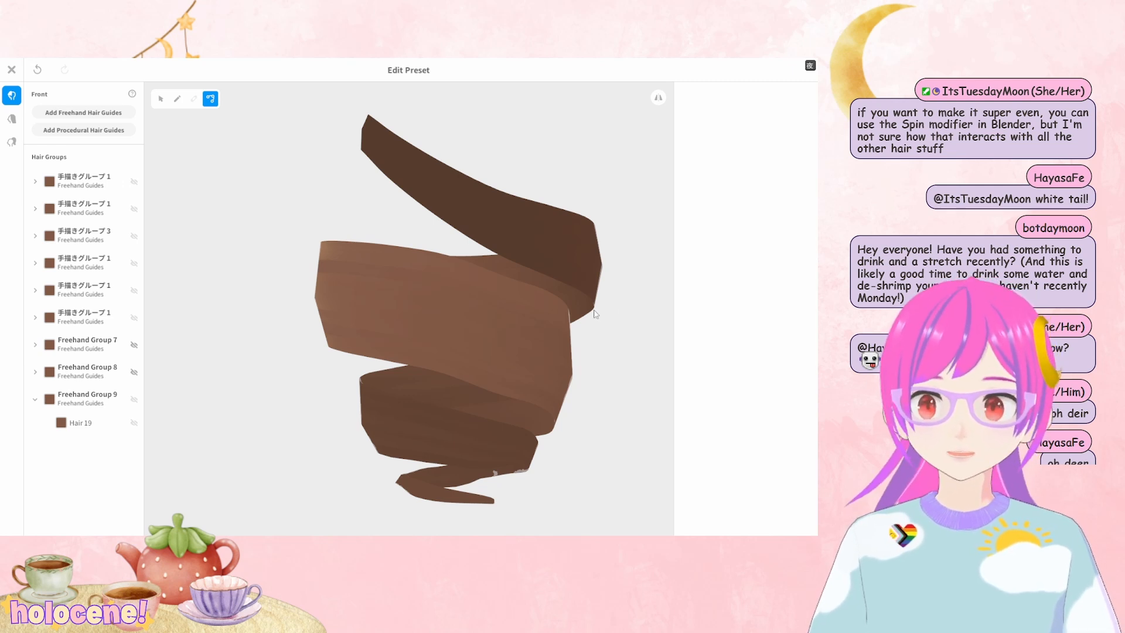
scroll(598, 311, down, 5)
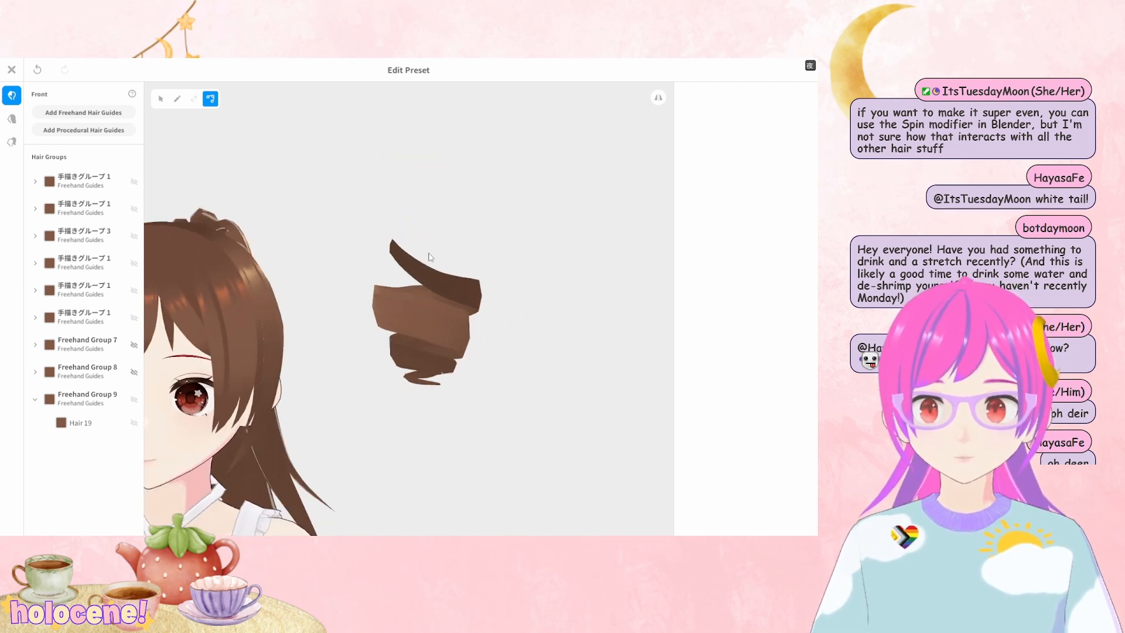
scroll(445, 326, up, 3)
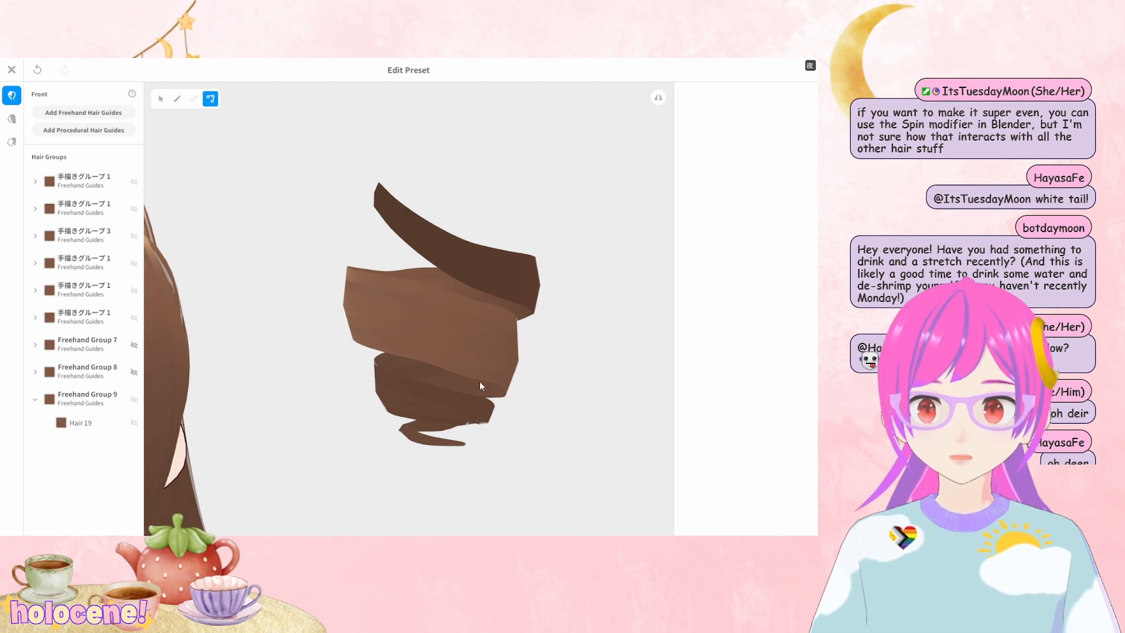
right_drag(556, 333, 530, 338)
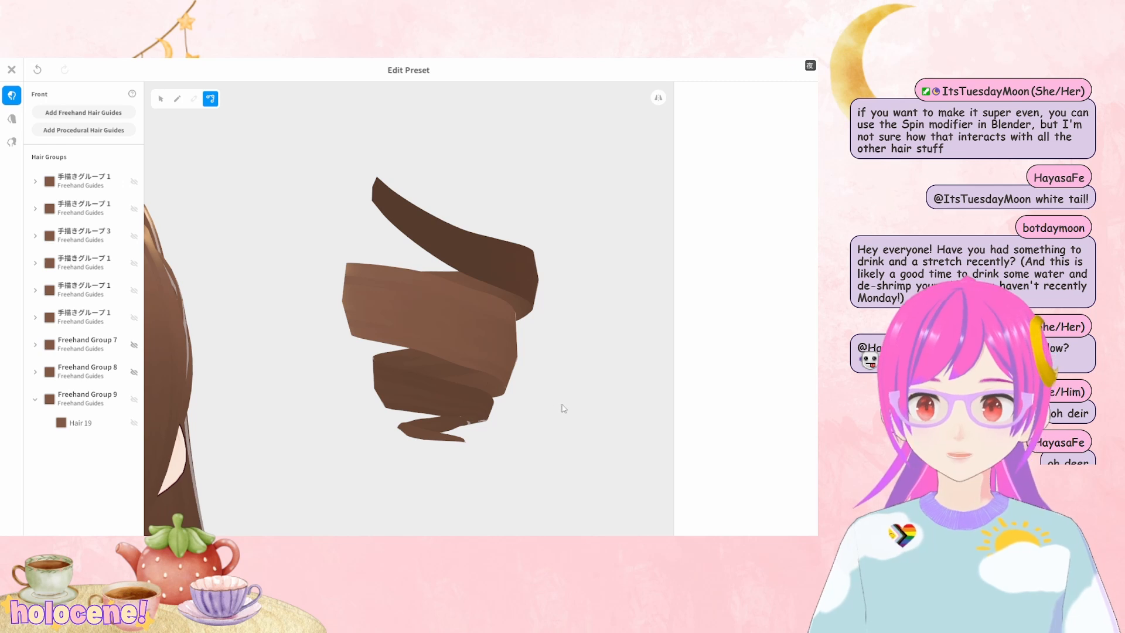
right_drag(562, 408, 567, 410)
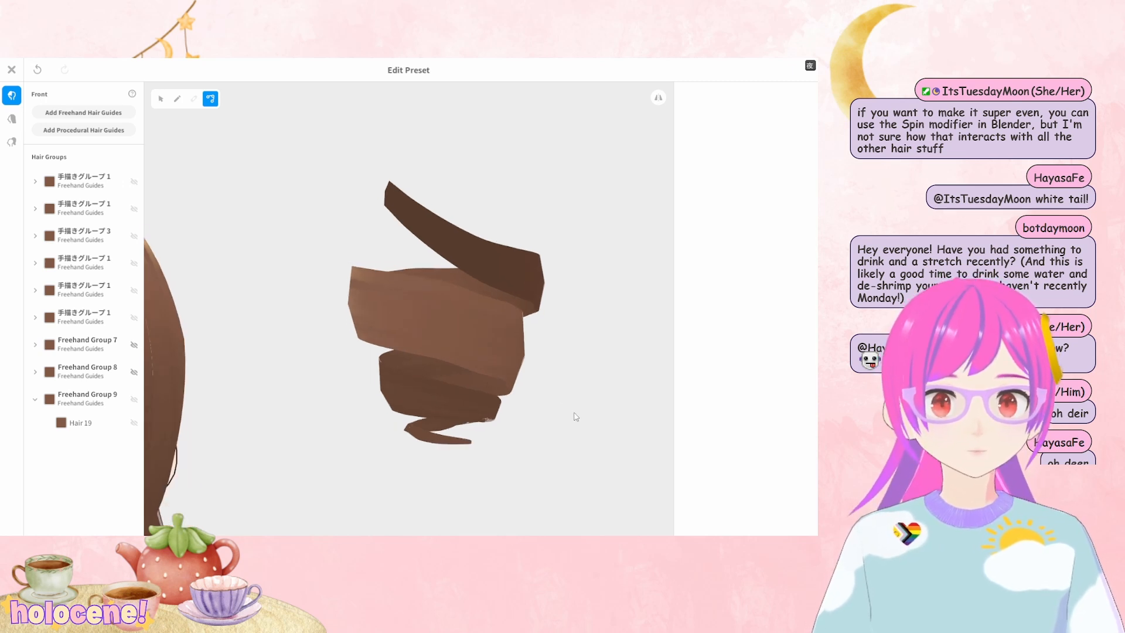
scroll(576, 416, down, 5)
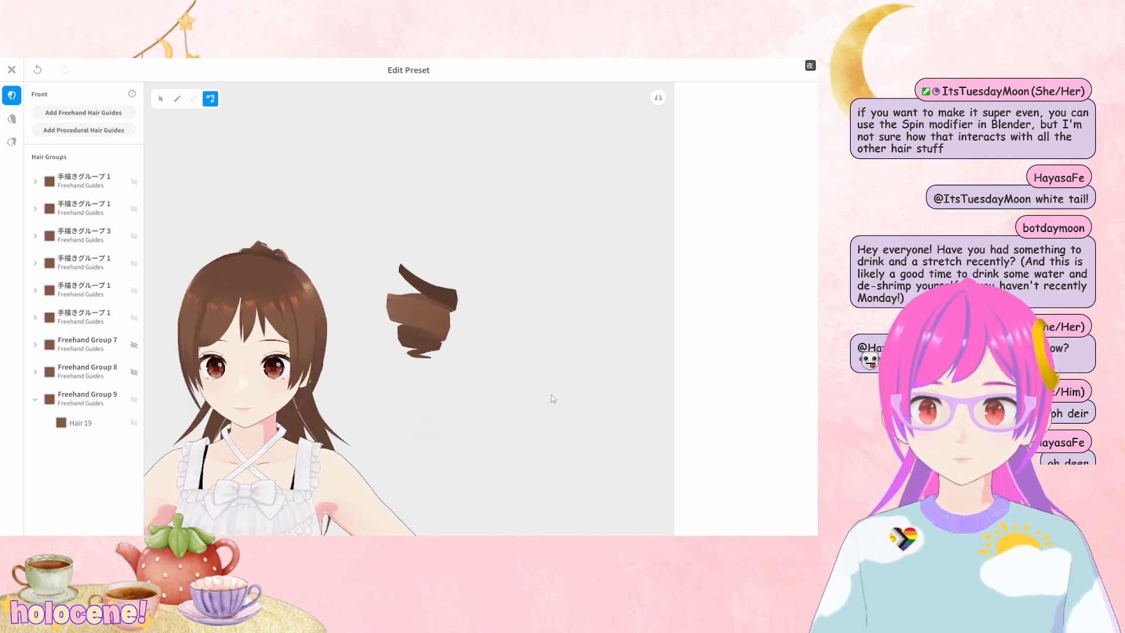
middle_drag(502, 353, 556, 354)
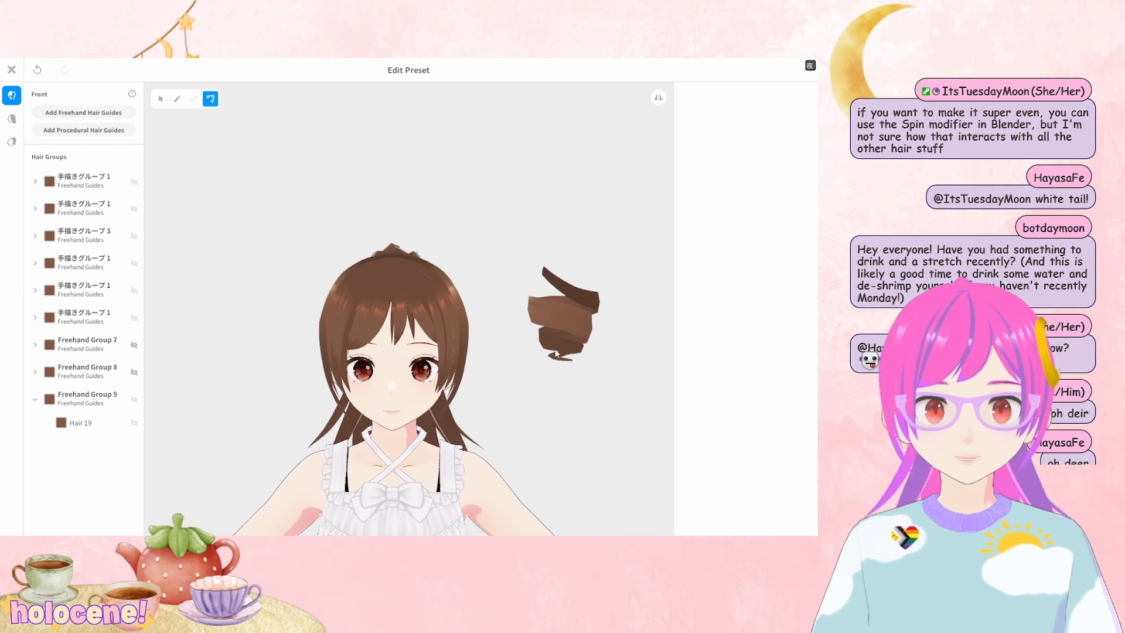
Move Freehand Group 9 horizontally toward the head until the curl touches the side hair, and clear the selection
click(87, 401)
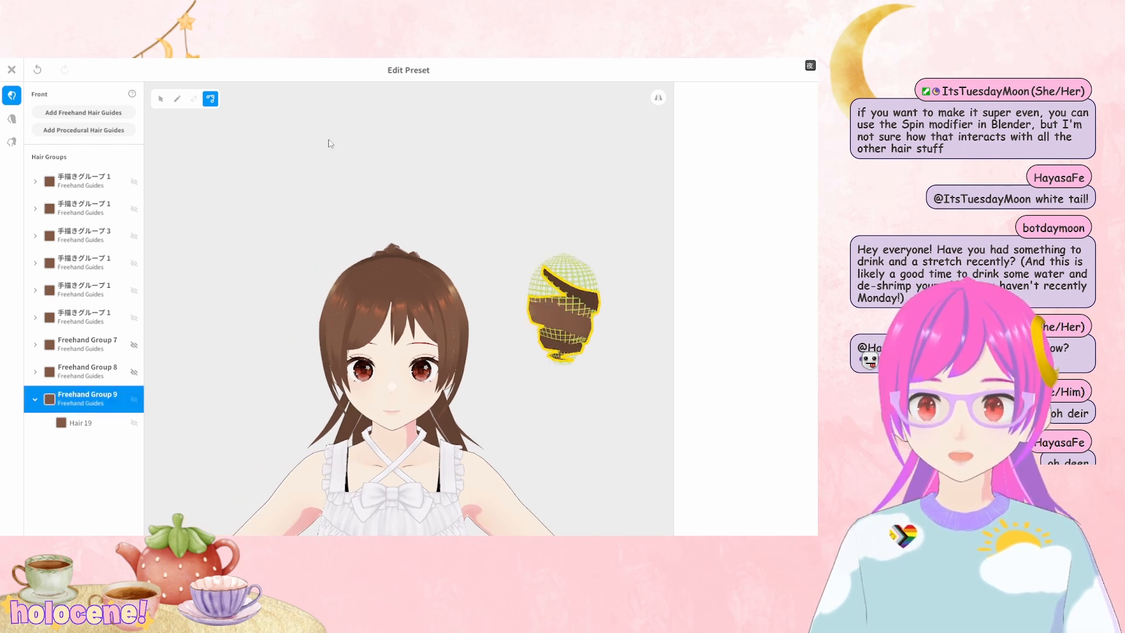
click(160, 99)
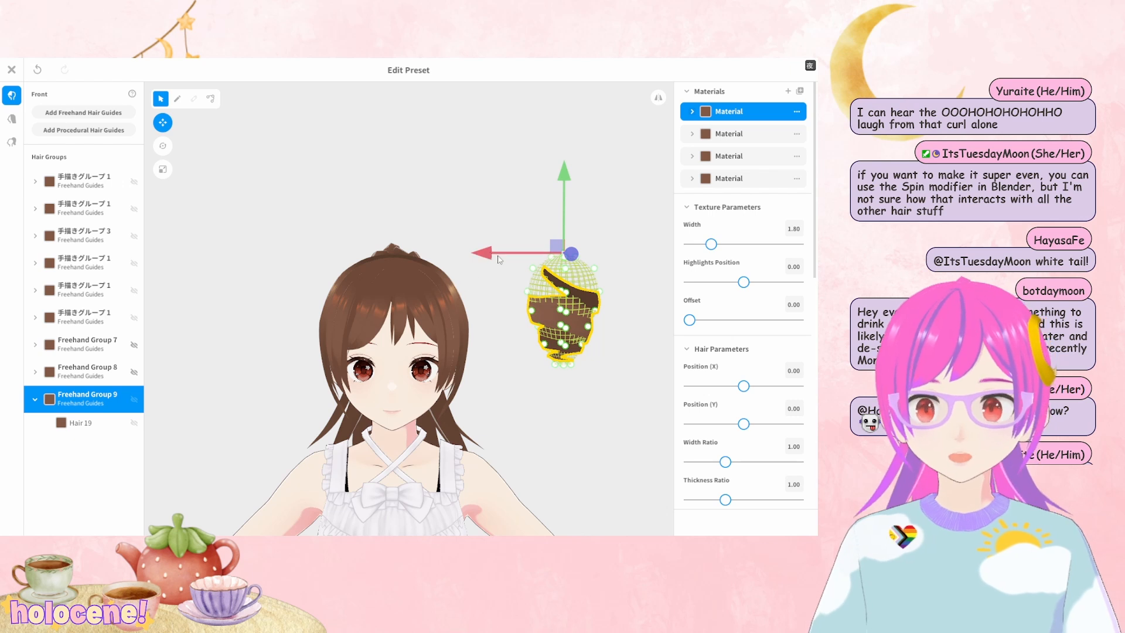
drag(475, 254, 423, 255)
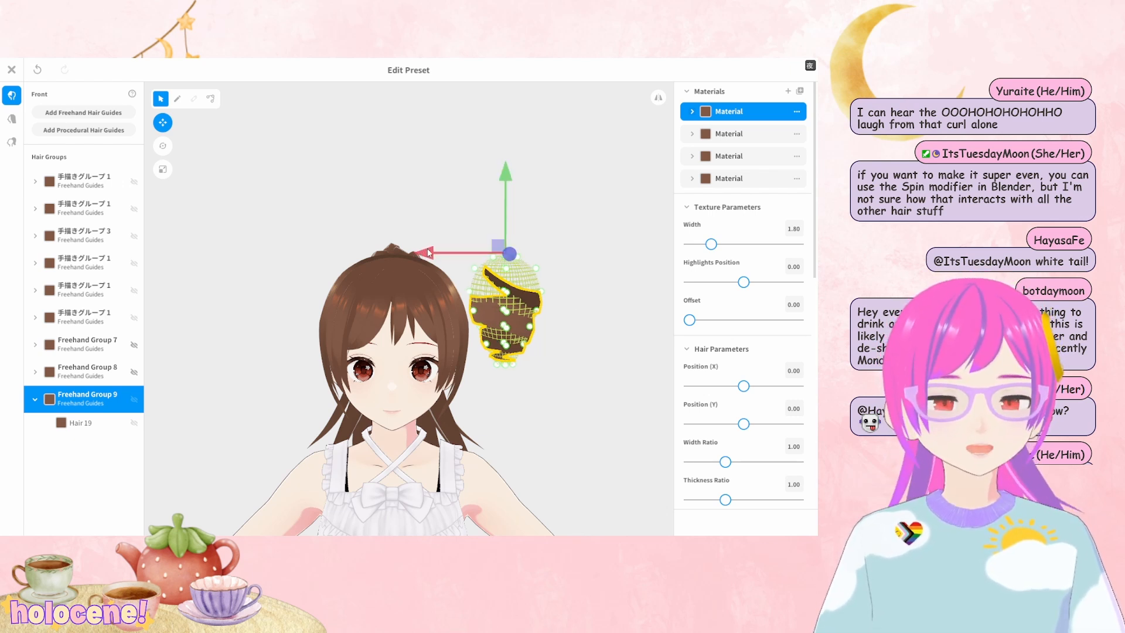
scroll(665, 366, up, 2)
scroll(612, 370, up, 2)
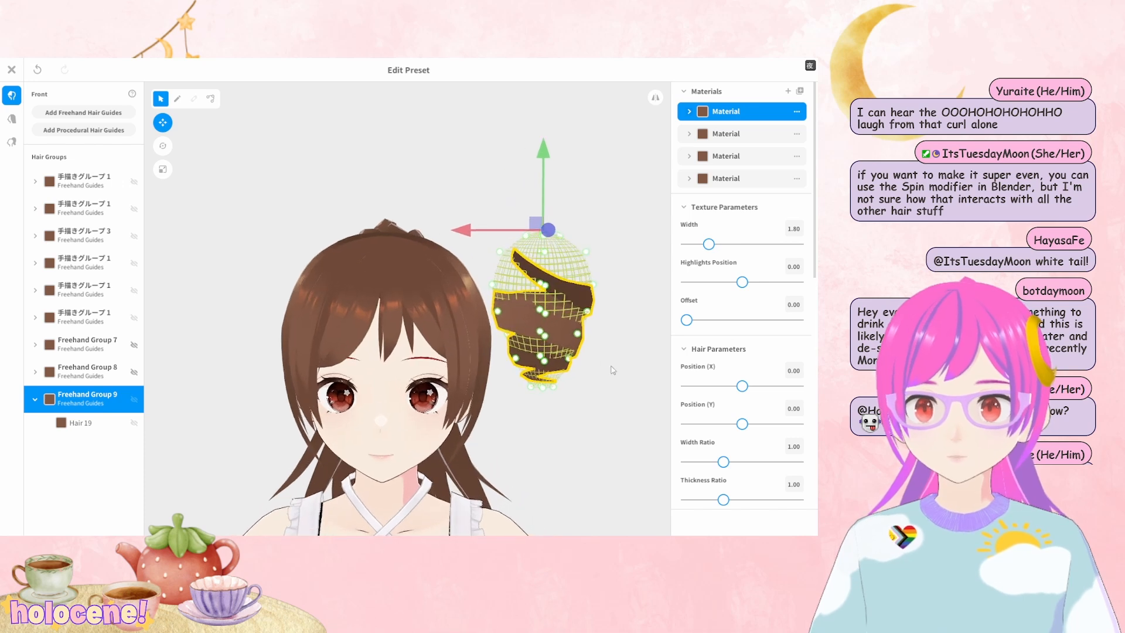
scroll(612, 370, up, 5)
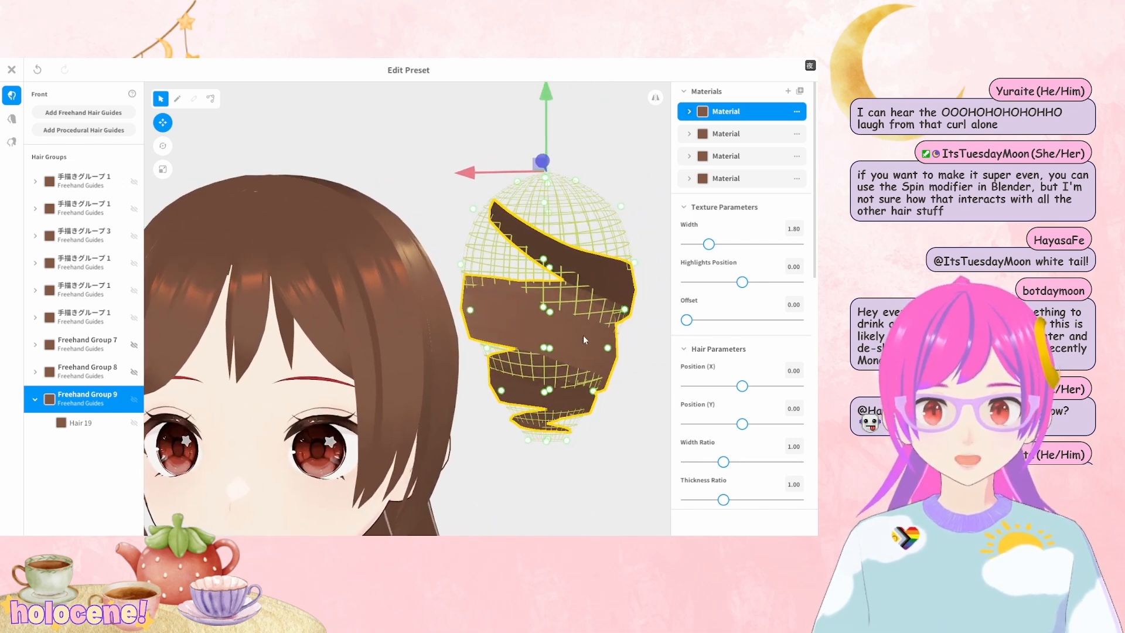
drag(447, 179, 430, 180)
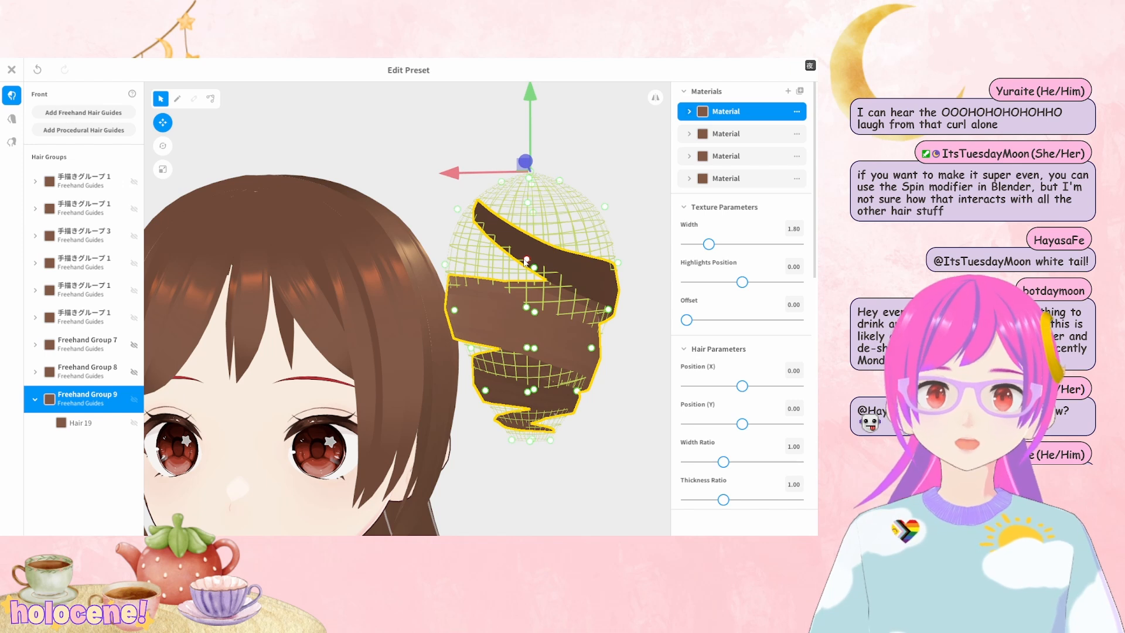
click(622, 382)
scroll(622, 384, down, 4)
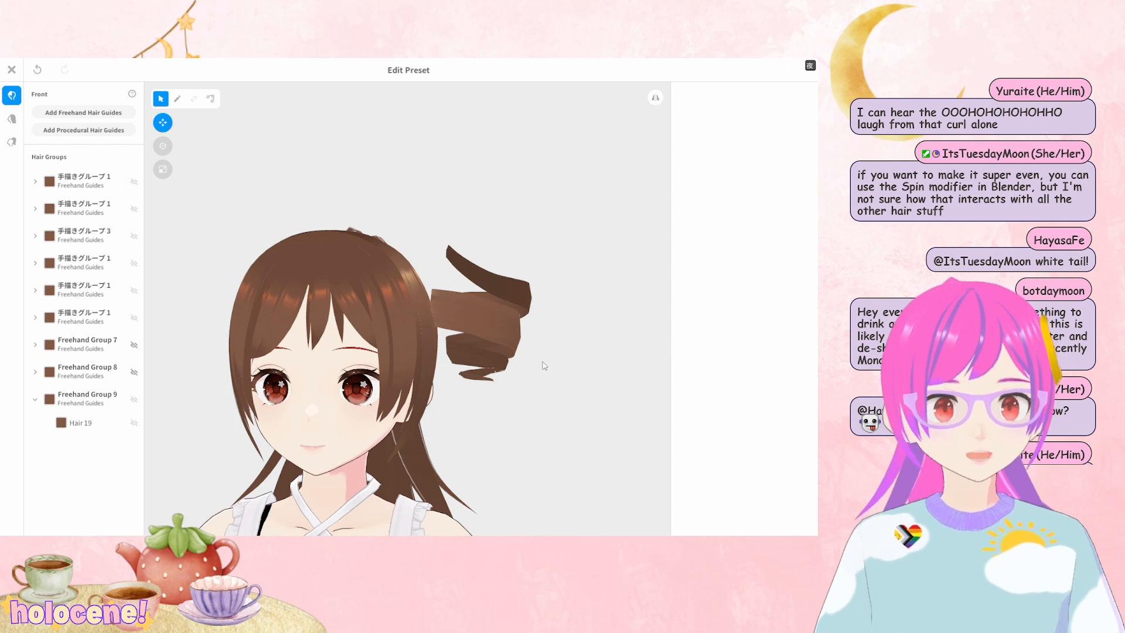
Duplicate Freehand Group 9 and flip the copy to the opposite side of the head for a matching curl
click(97, 401)
right_click(101, 403)
click(106, 408)
click(92, 445)
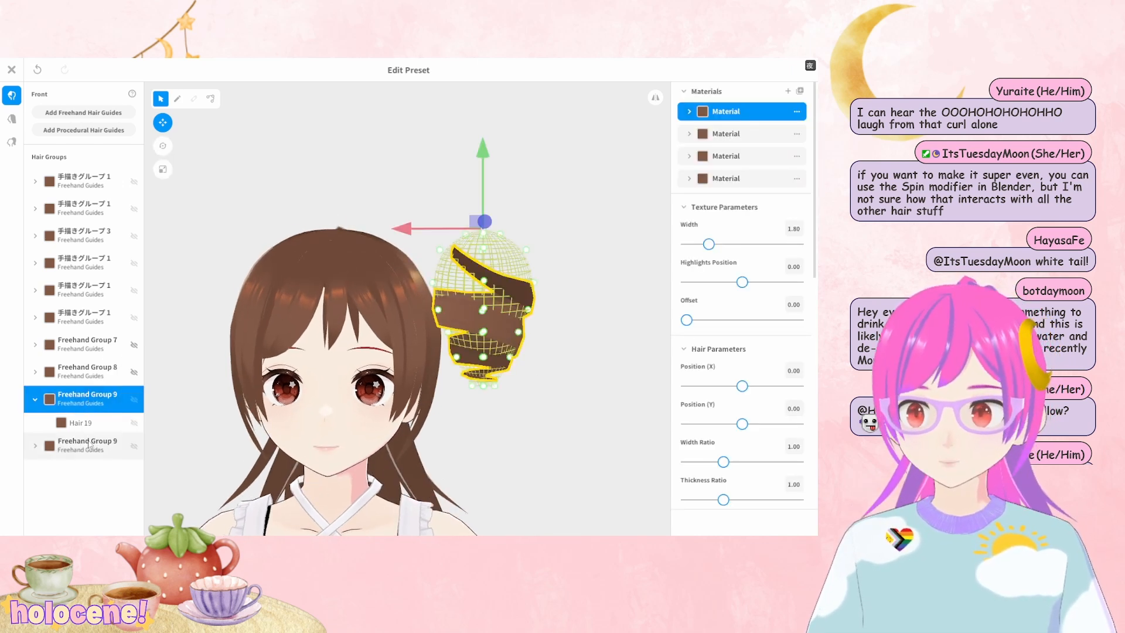
right_click(91, 446)
click(111, 467)
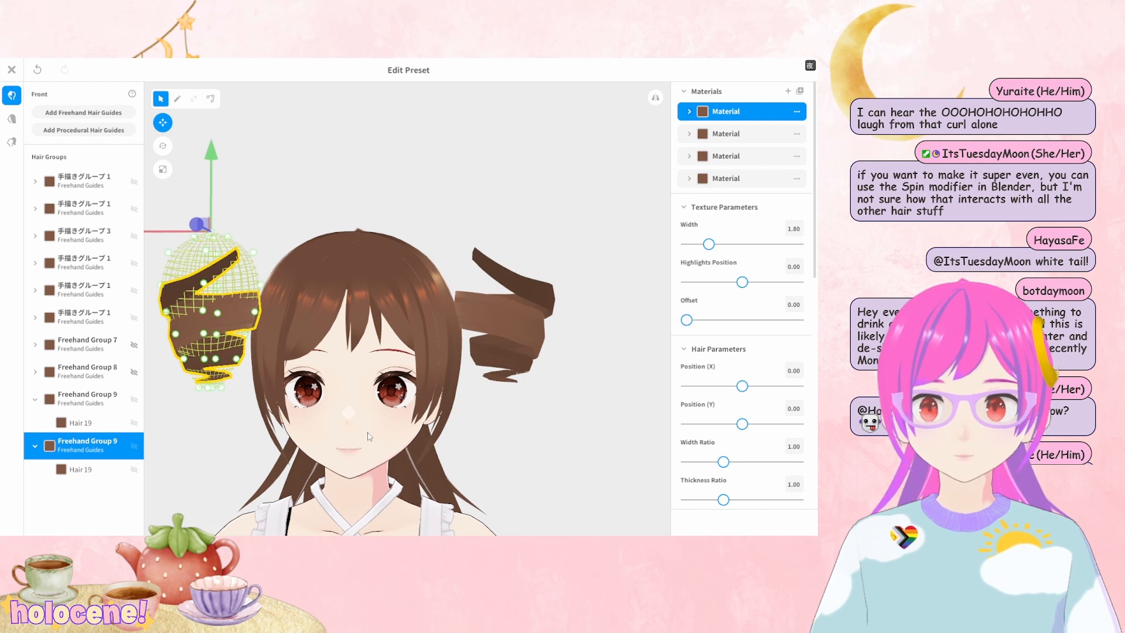
click(432, 449)
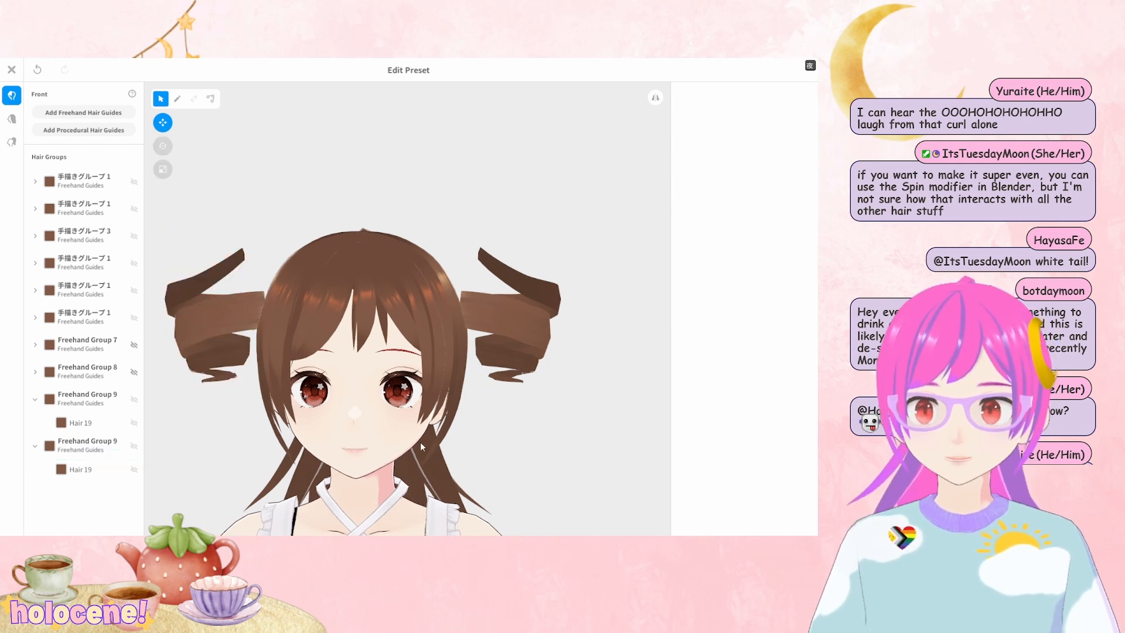
Set the Thickness of Hair 19 in the original Freehand Group 9 to 0.04, duplicate the strand, and select the copy
click(498, 308)
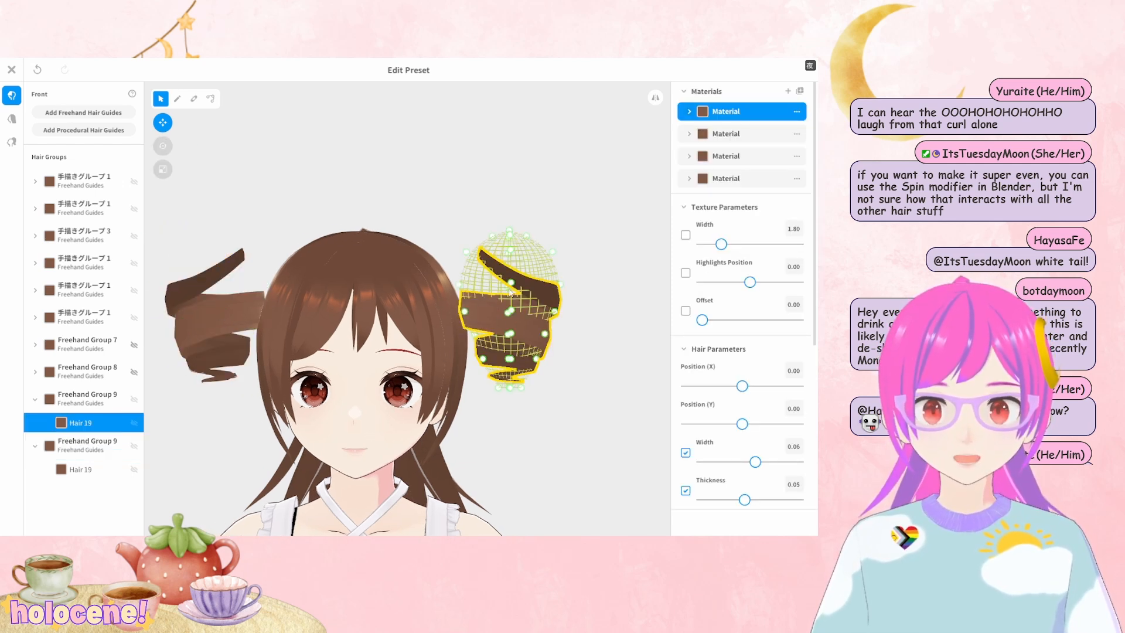
scroll(775, 295, down, 3)
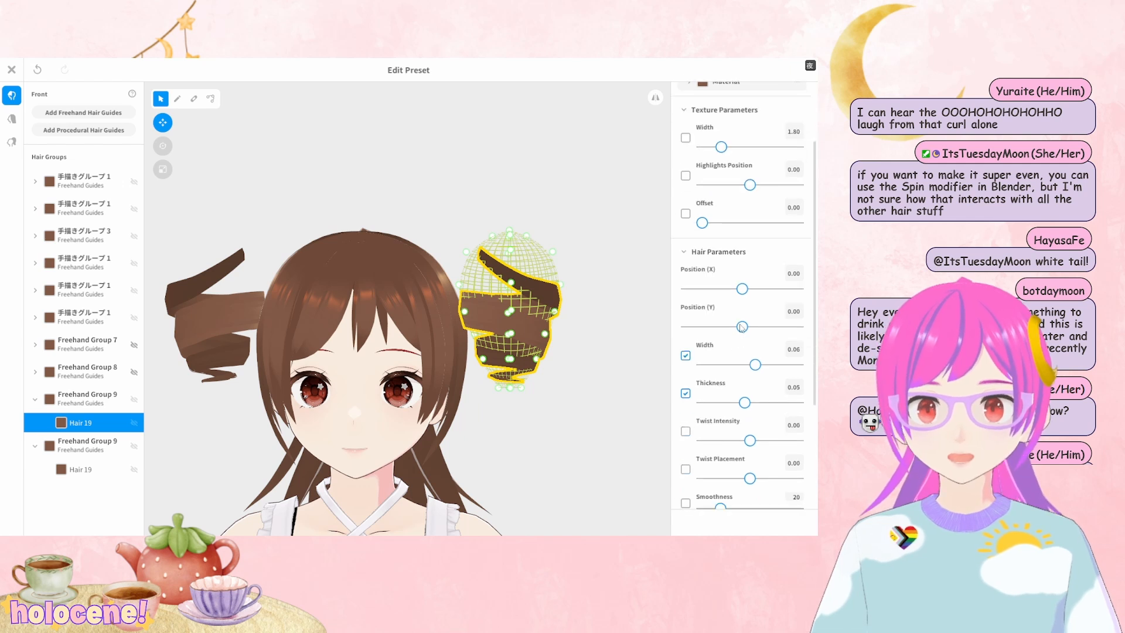
drag(741, 358, 738, 359)
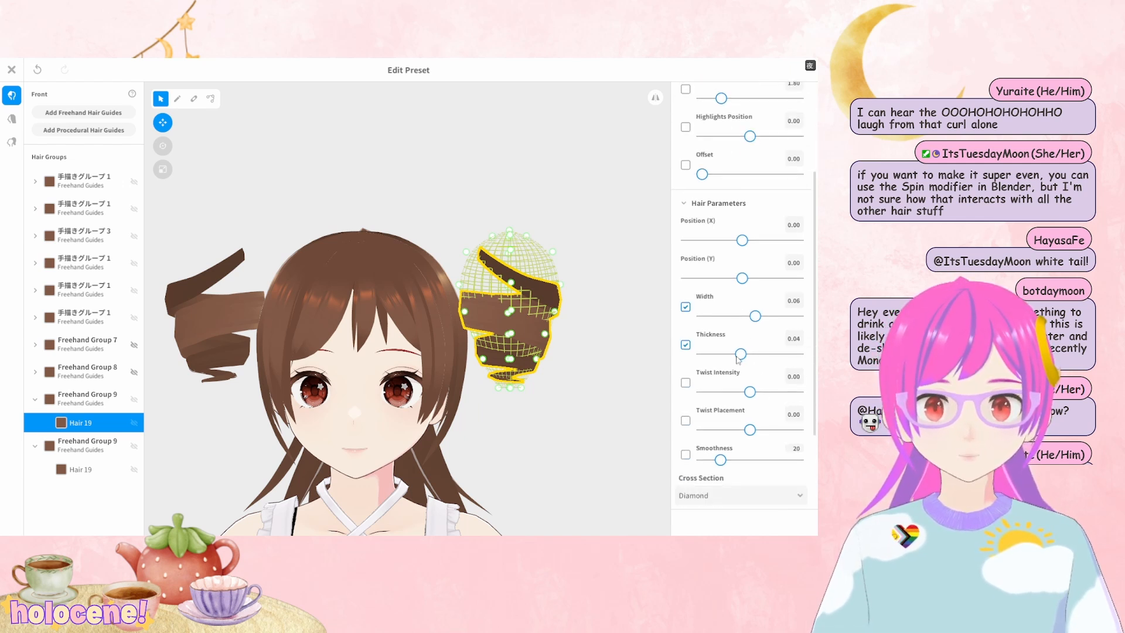
right_click(90, 425)
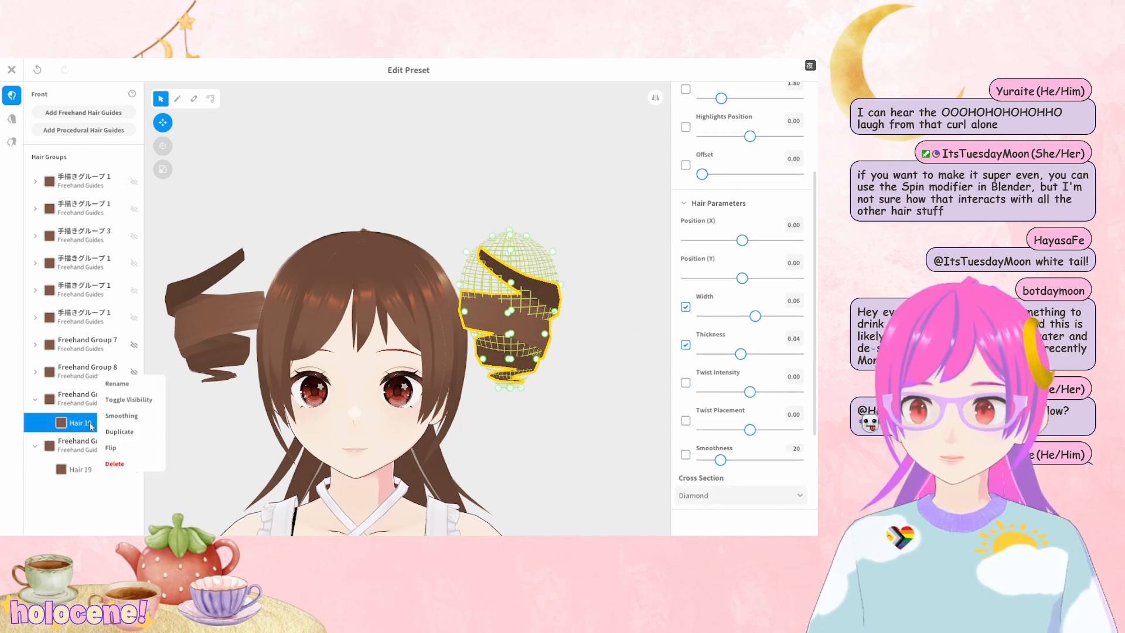
click(120, 432)
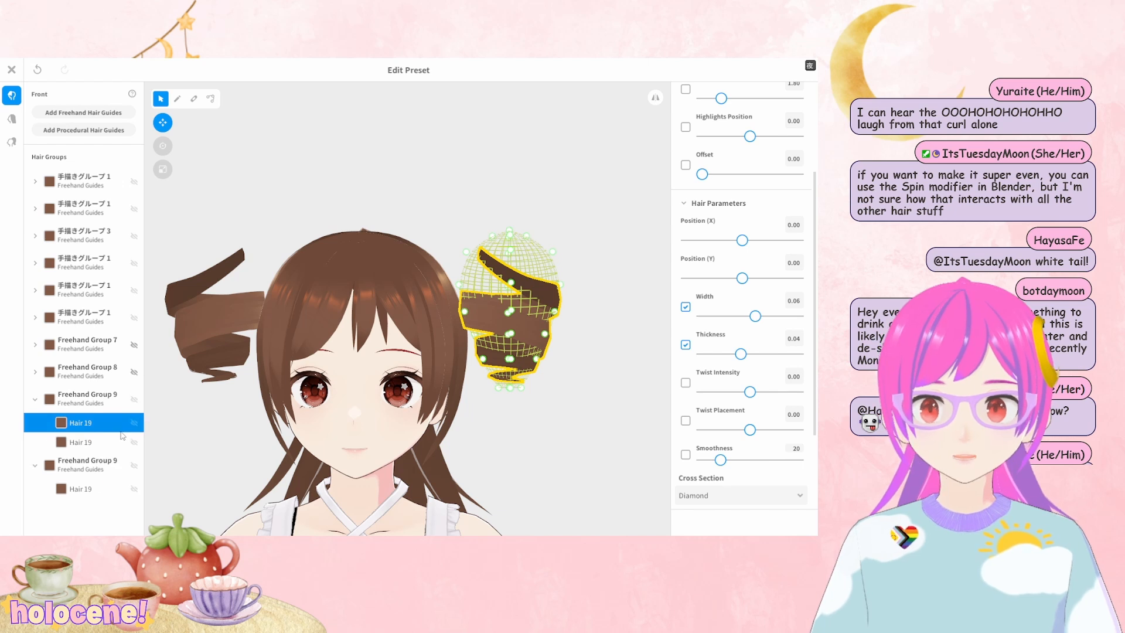
click(104, 444)
Try a Twist Placement of -0.06 on the duplicated strand and undo it
scroll(774, 382, down, 1)
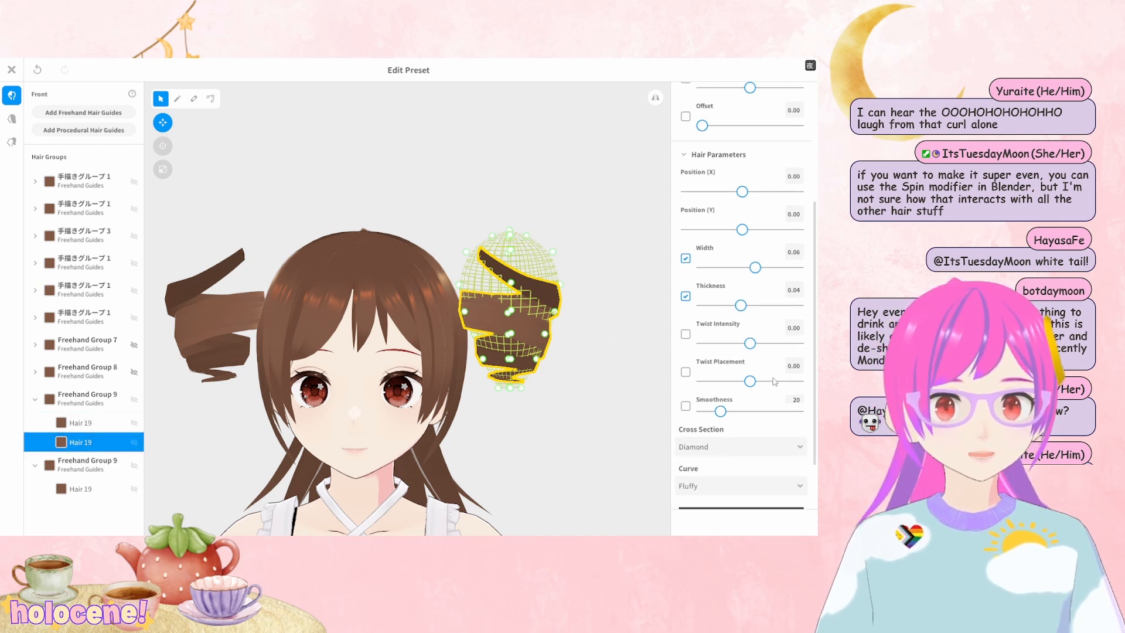
scroll(774, 381, down, 1)
scroll(767, 384, up, 1)
scroll(761, 367, up, 1)
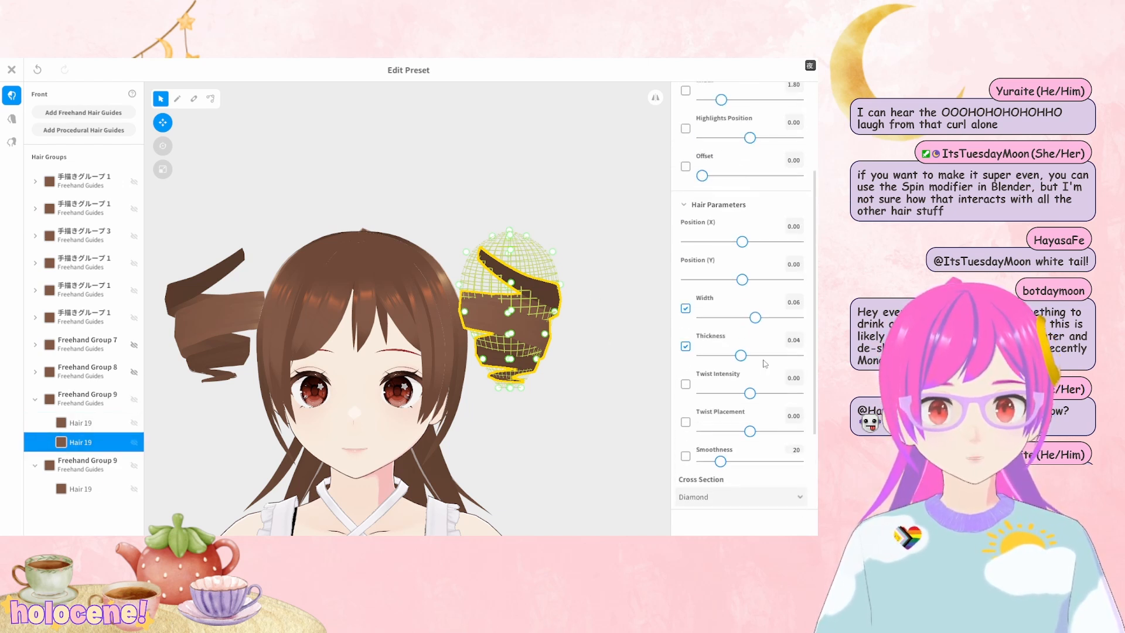
scroll(762, 375, up, 1)
drag(750, 456, 737, 464)
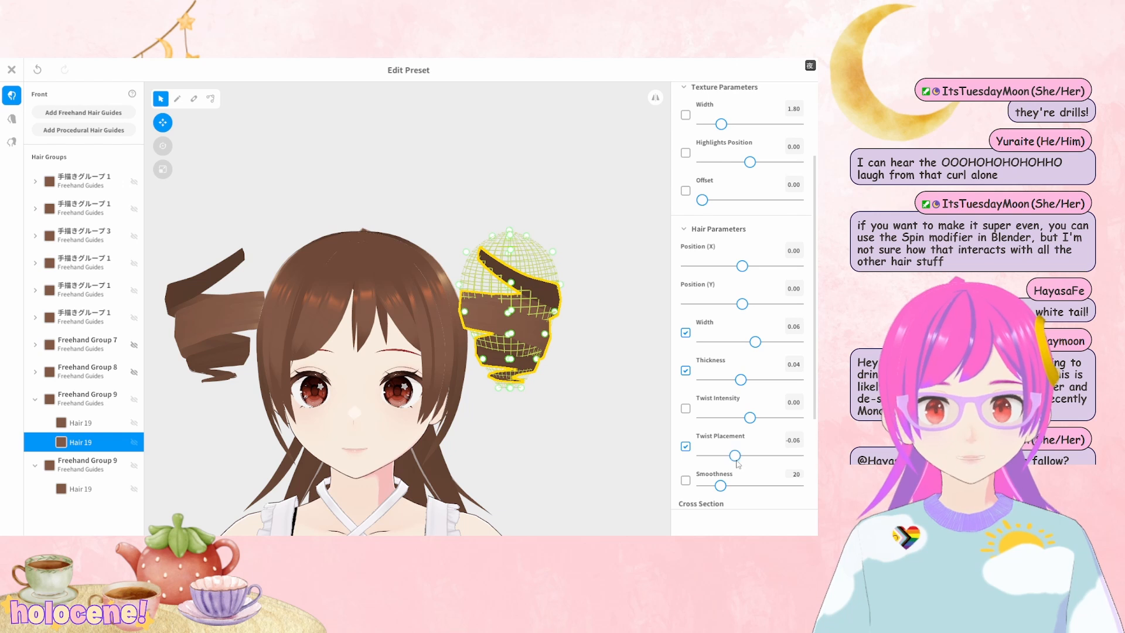
key(ctrl+z)
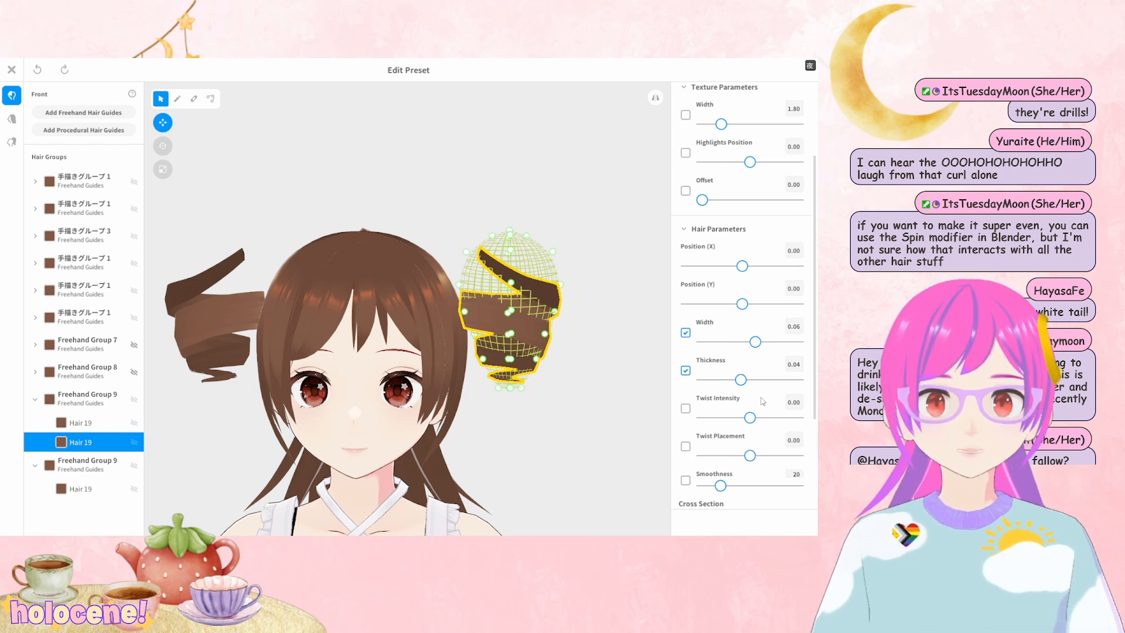
Set the duplicated strand's Position (Y) to -0.08 to layer it inside the curl, and check the result around the head
mouse_move(742, 304)
mouse_down()
mouse_move(728, 304)
mouse_move(738, 311)
mouse_up()
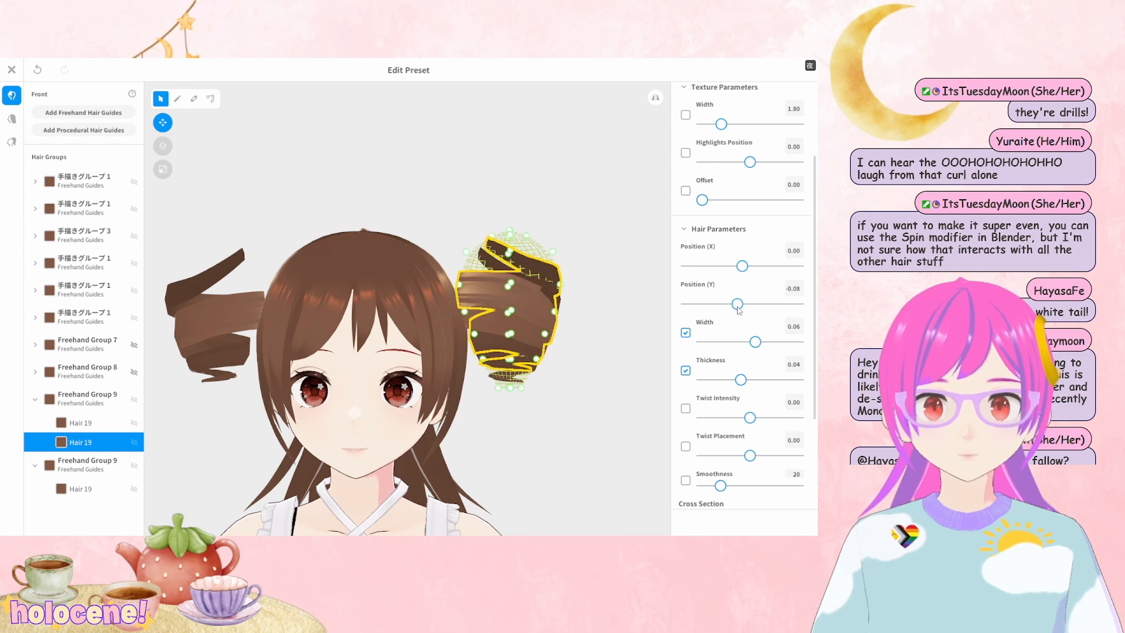
click(621, 321)
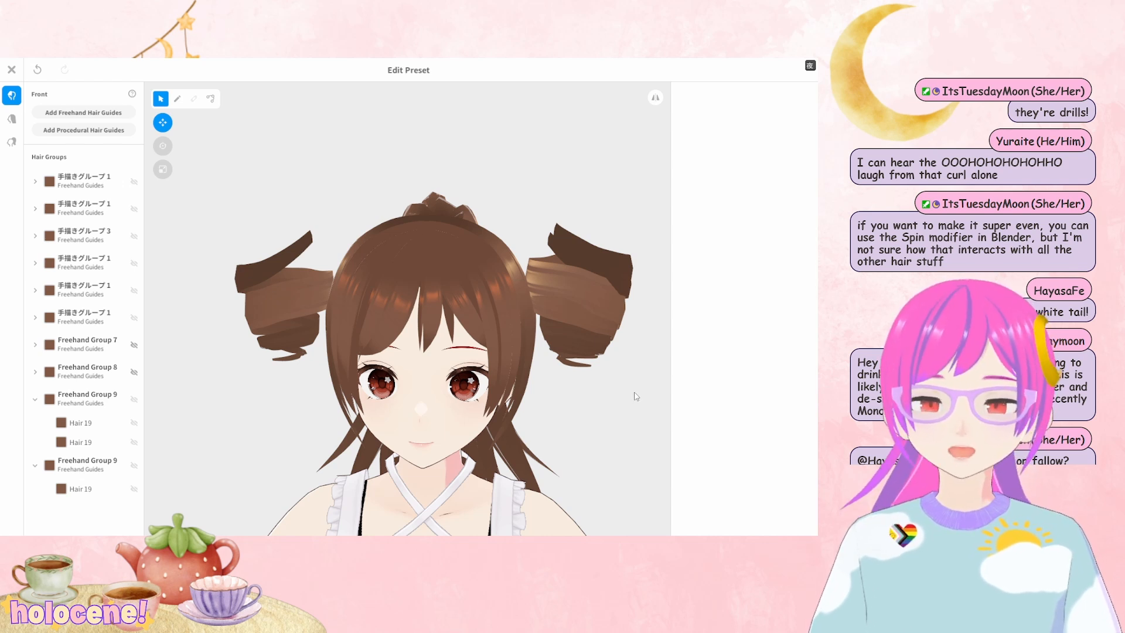
scroll(600, 391, up, 5)
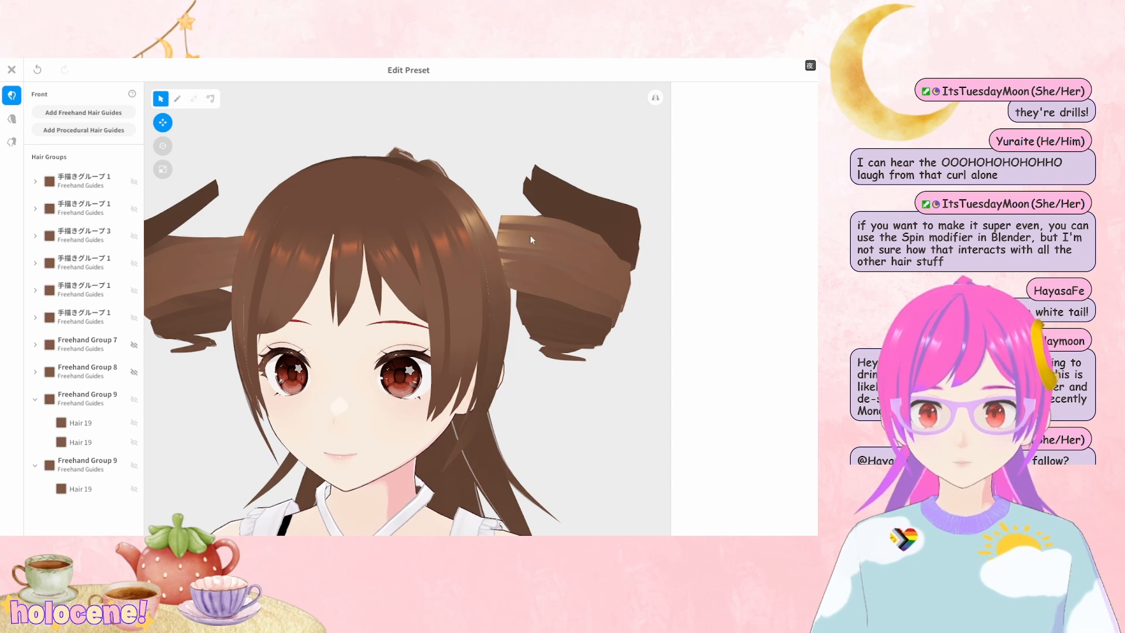
scroll(551, 272, down, 2)
right_drag(565, 286, 592, 344)
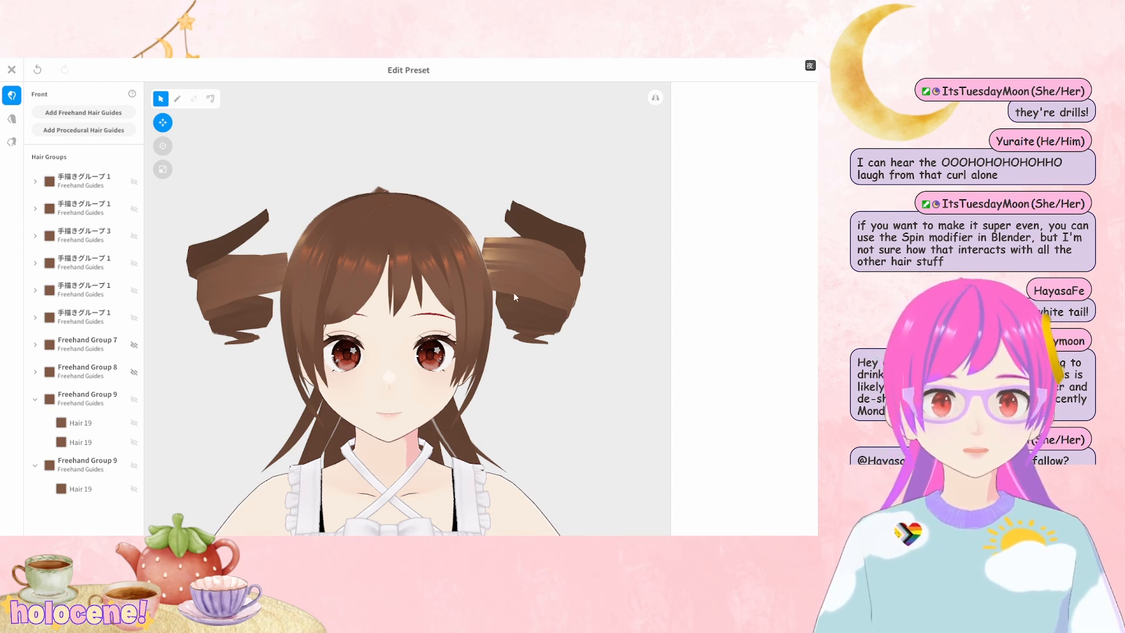
Hide both Freehand Group 9 curl groups and clear the selection
click(97, 467)
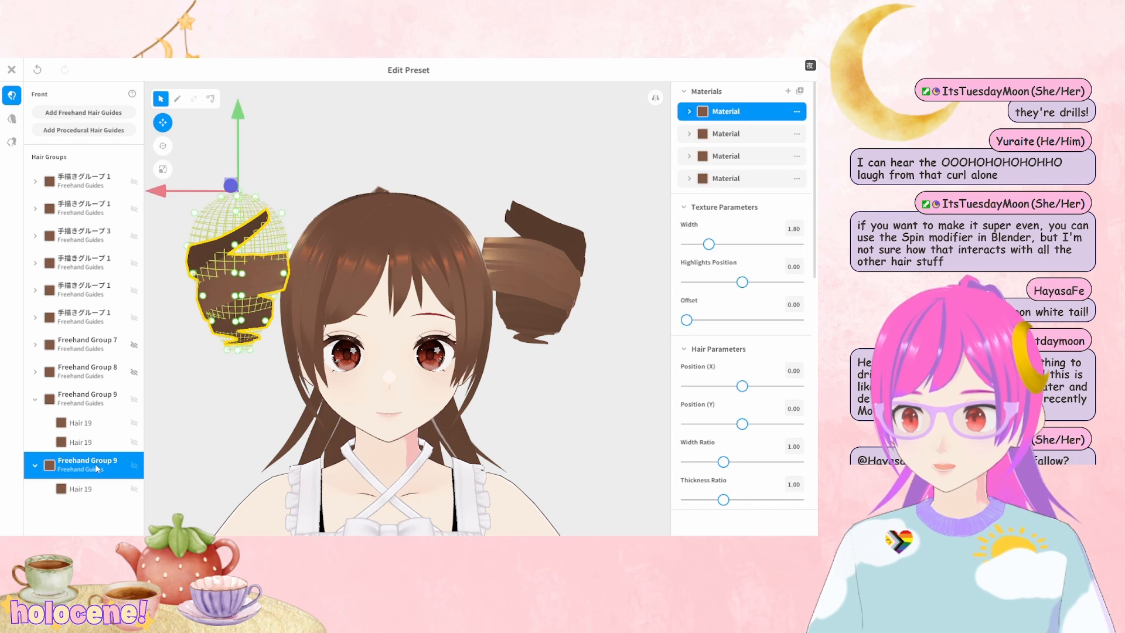
right_click(97, 468)
key(Escape)
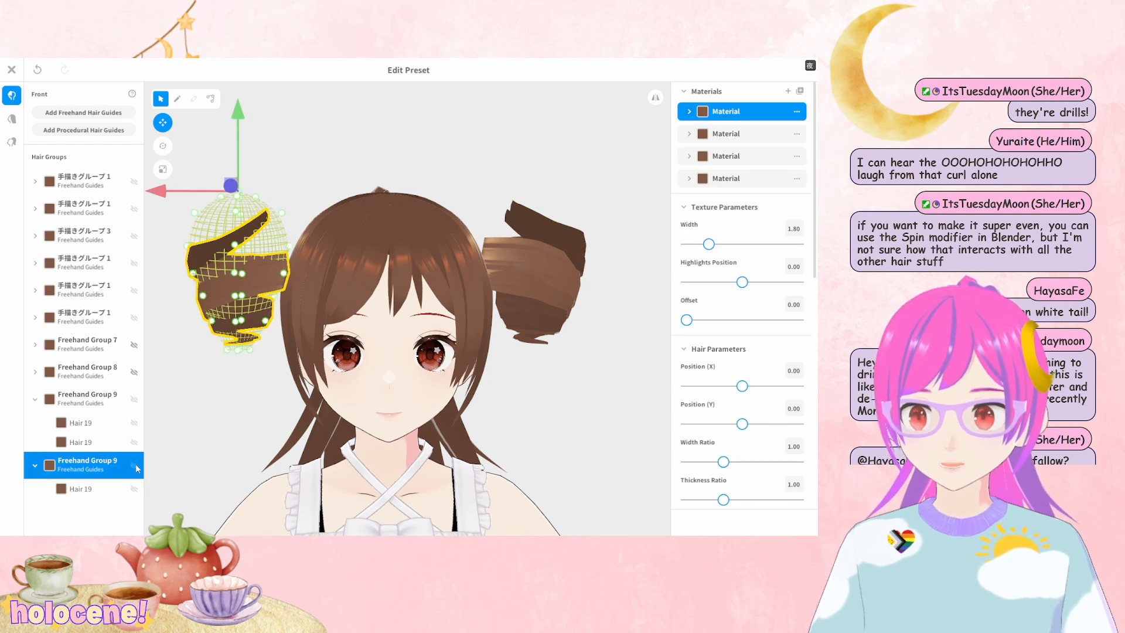
click(134, 466)
click(135, 400)
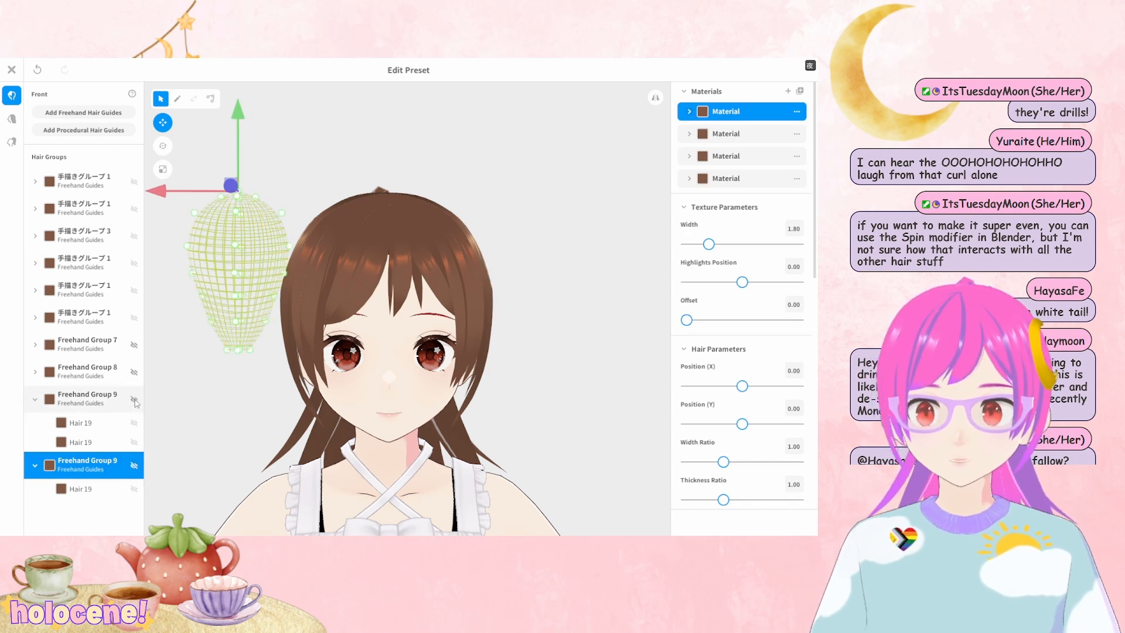
click(536, 415)
right_drag(533, 415, 531, 410)
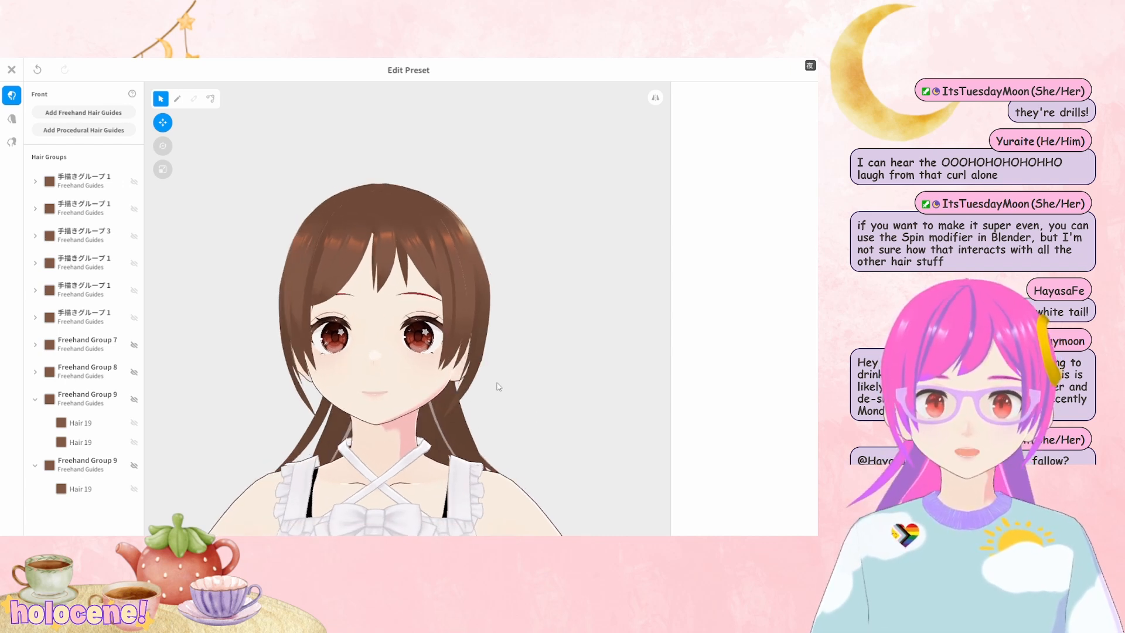
Close the hairstyle editor, saving the edited Front hair as a new item
scroll(499, 386, down, 3)
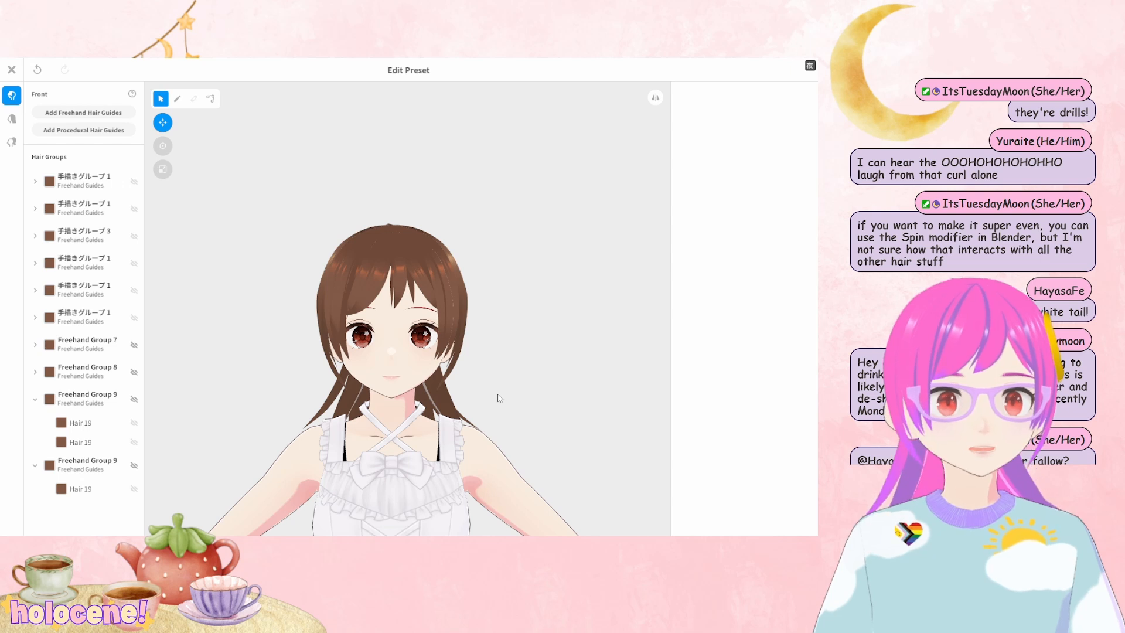
click(11, 70)
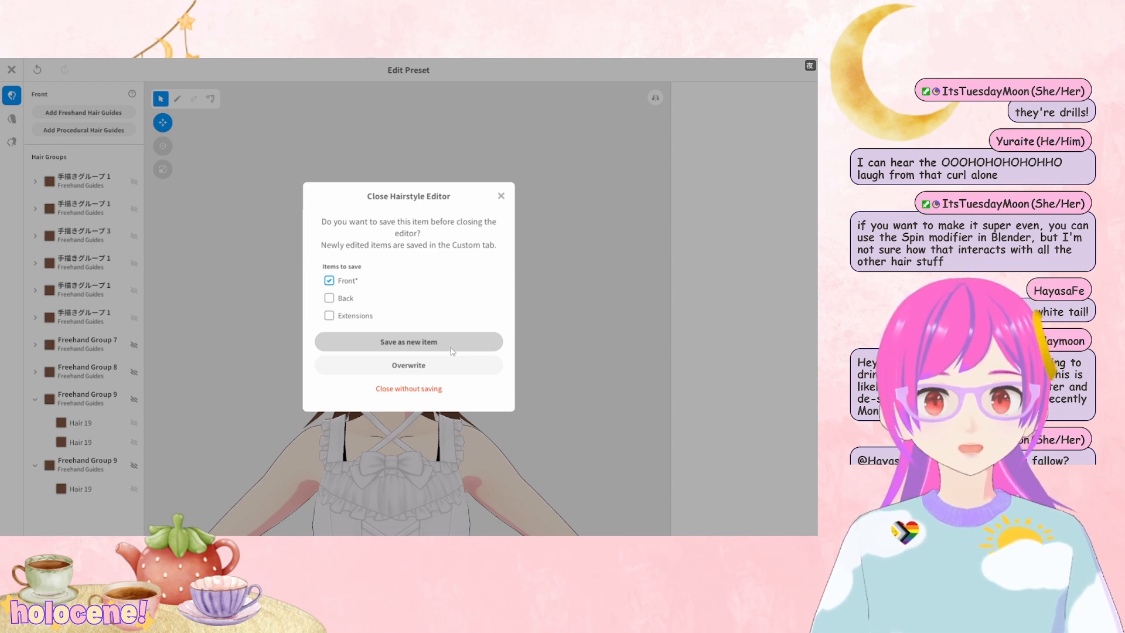
click(408, 341)
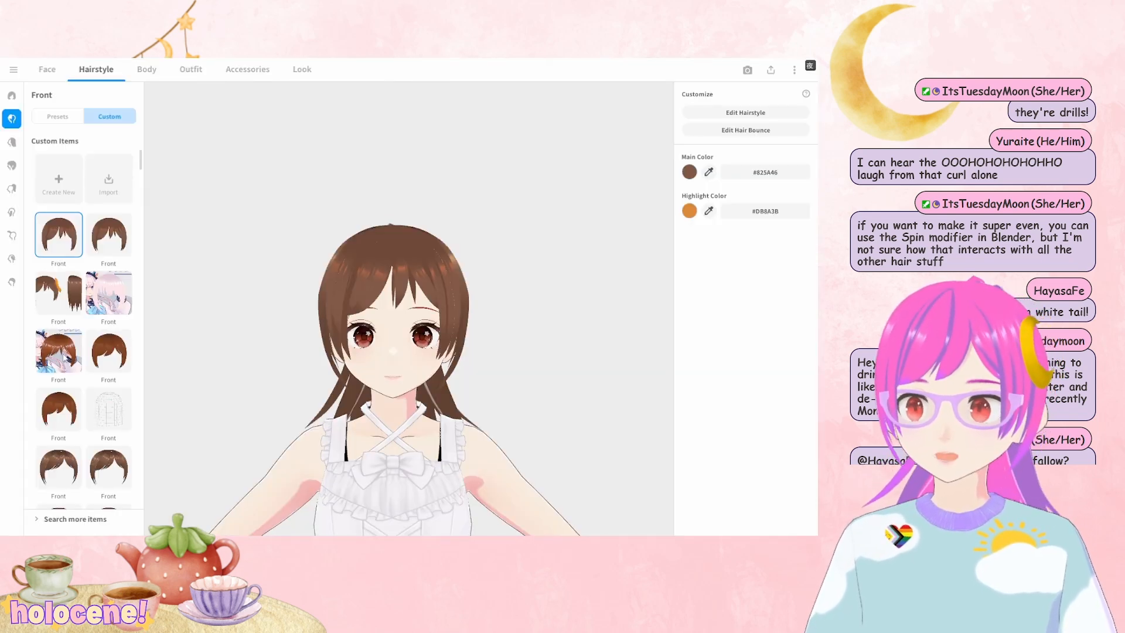
Open the face's Expression Editor and preview the A, I, U and E mouth shapes up close
click(47, 69)
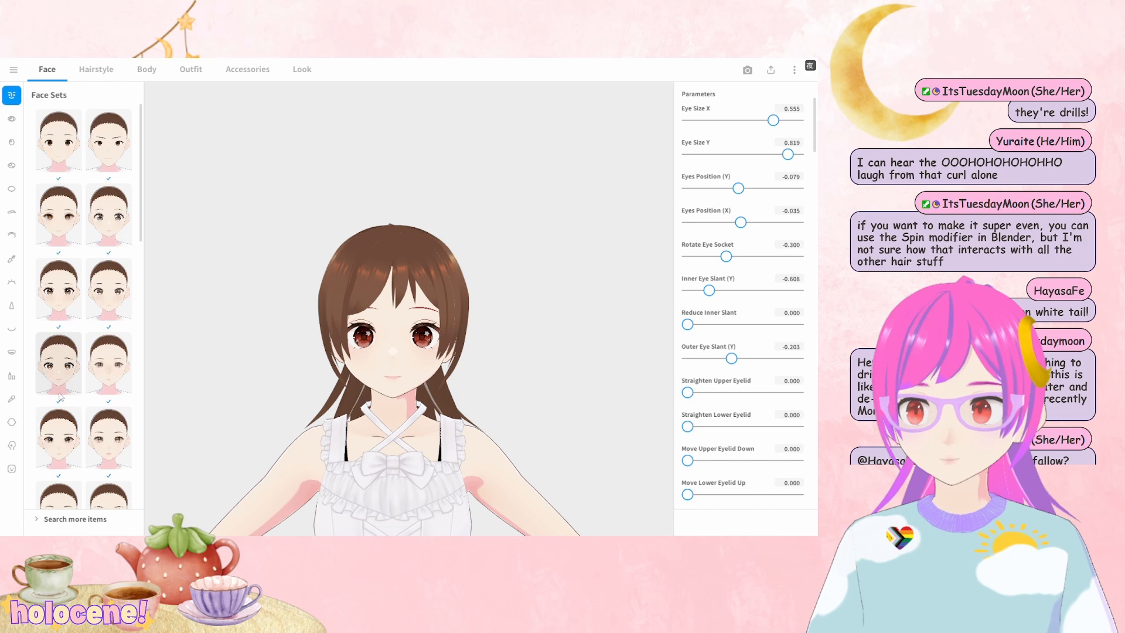
click(12, 469)
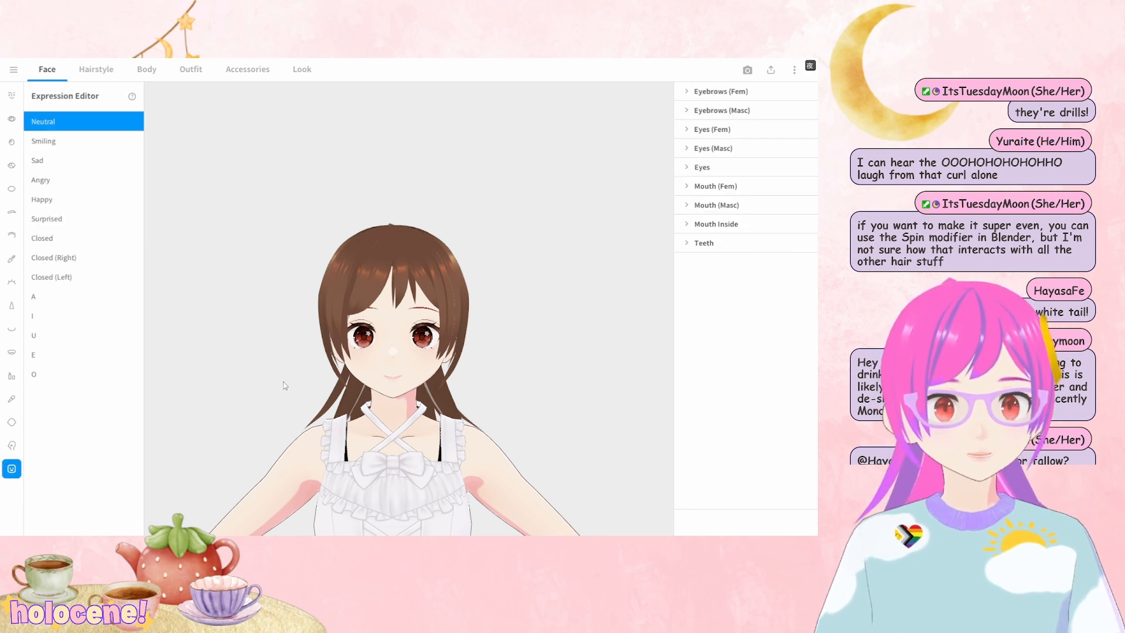
scroll(361, 393, up, 3)
middle_drag(362, 389, 365, 386)
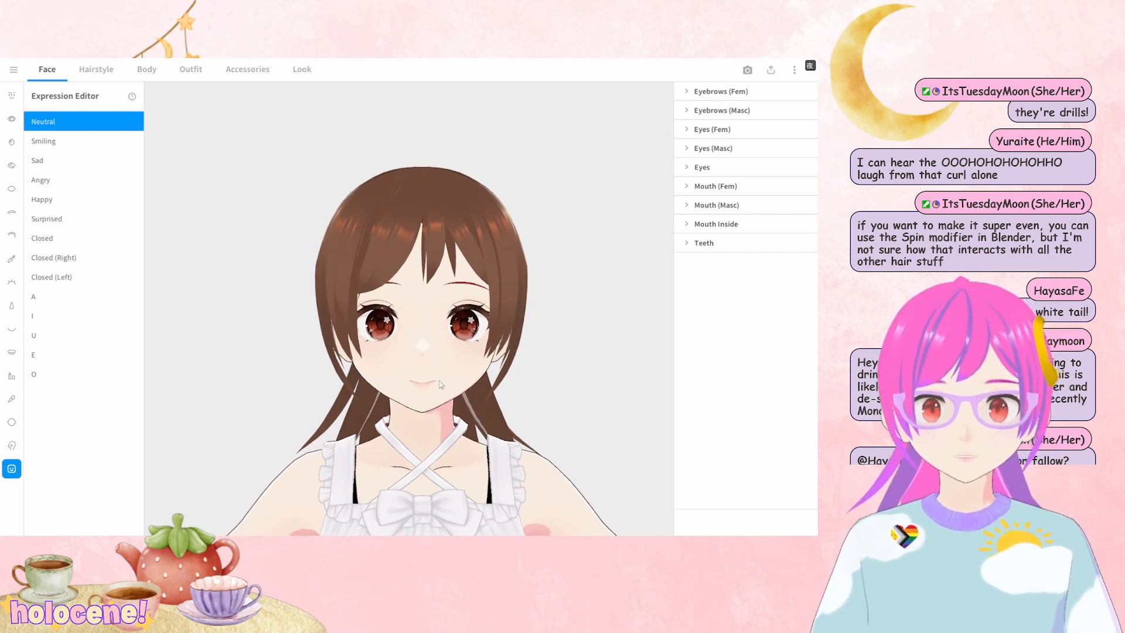
scroll(210, 321, up, 2)
click(69, 302)
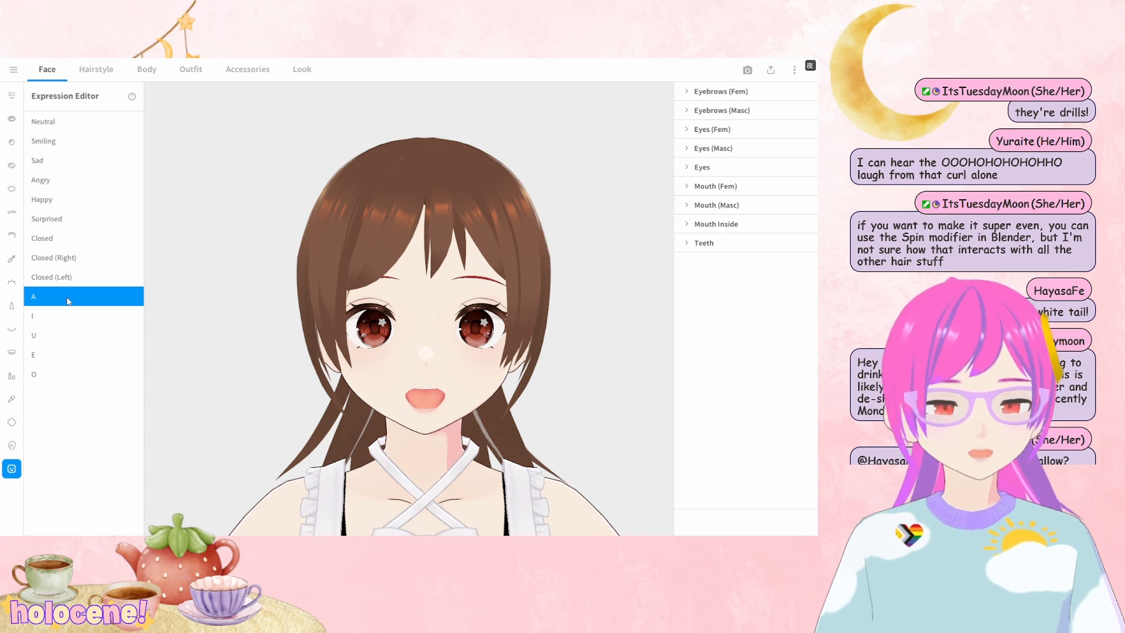
click(71, 317)
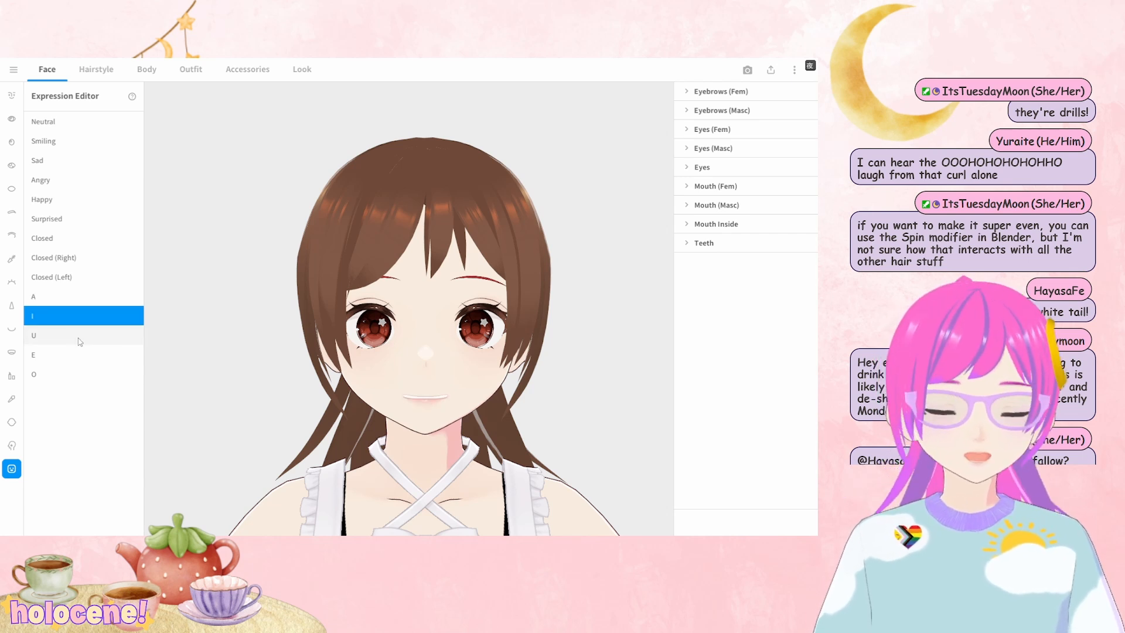
click(80, 340)
click(86, 356)
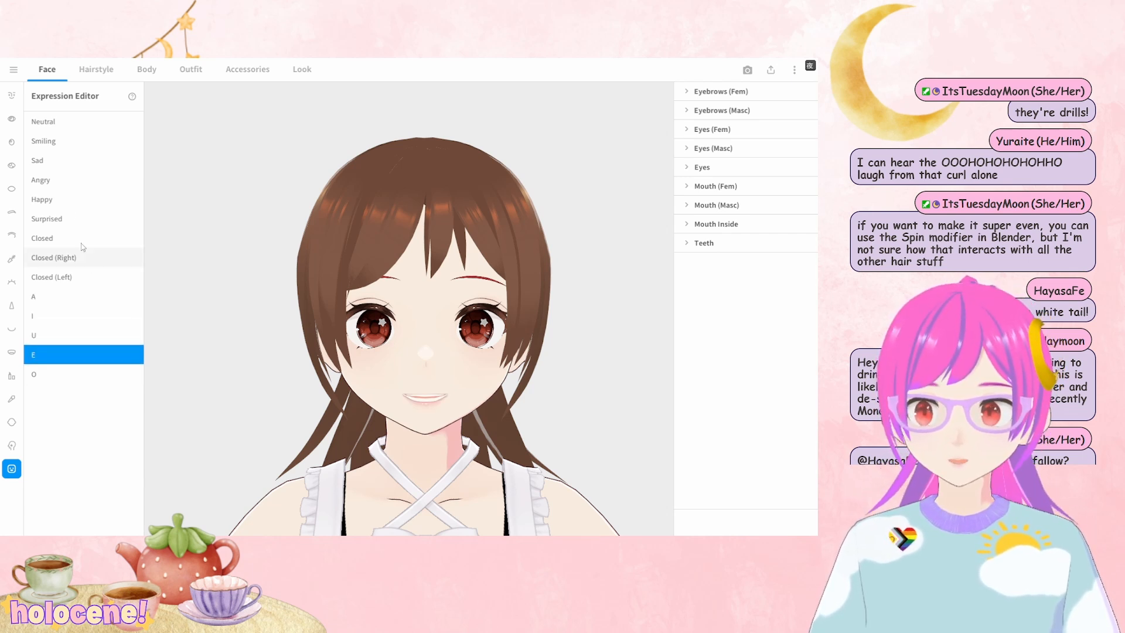
Preview the Closed (Right), Surprised and Closed expressions, and return the face to Neutral
click(97, 258)
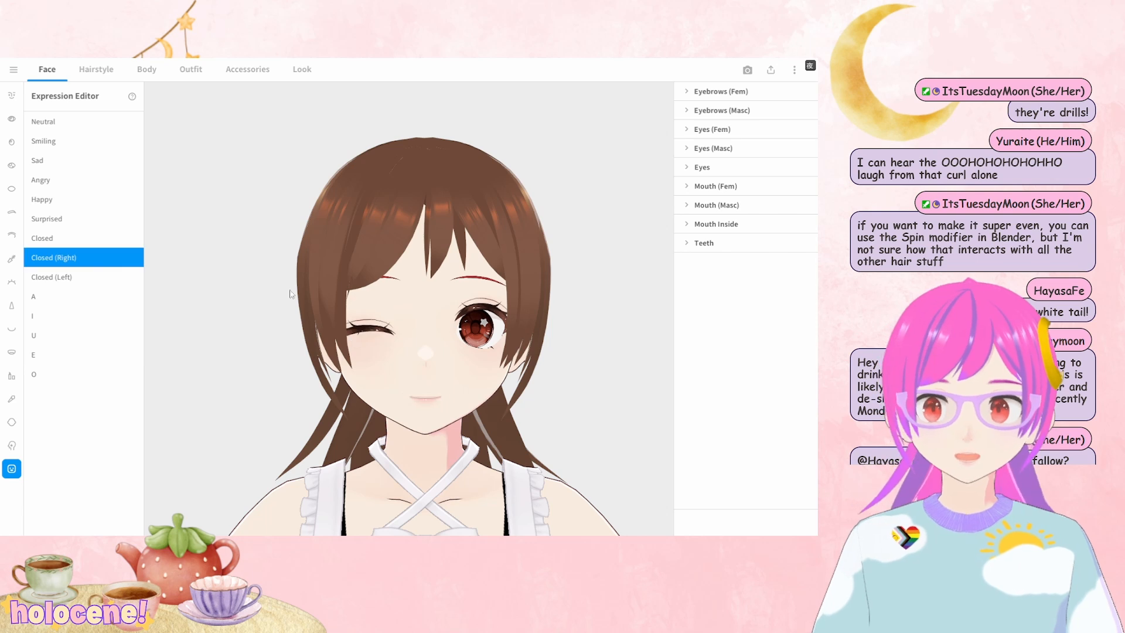
click(75, 222)
click(76, 238)
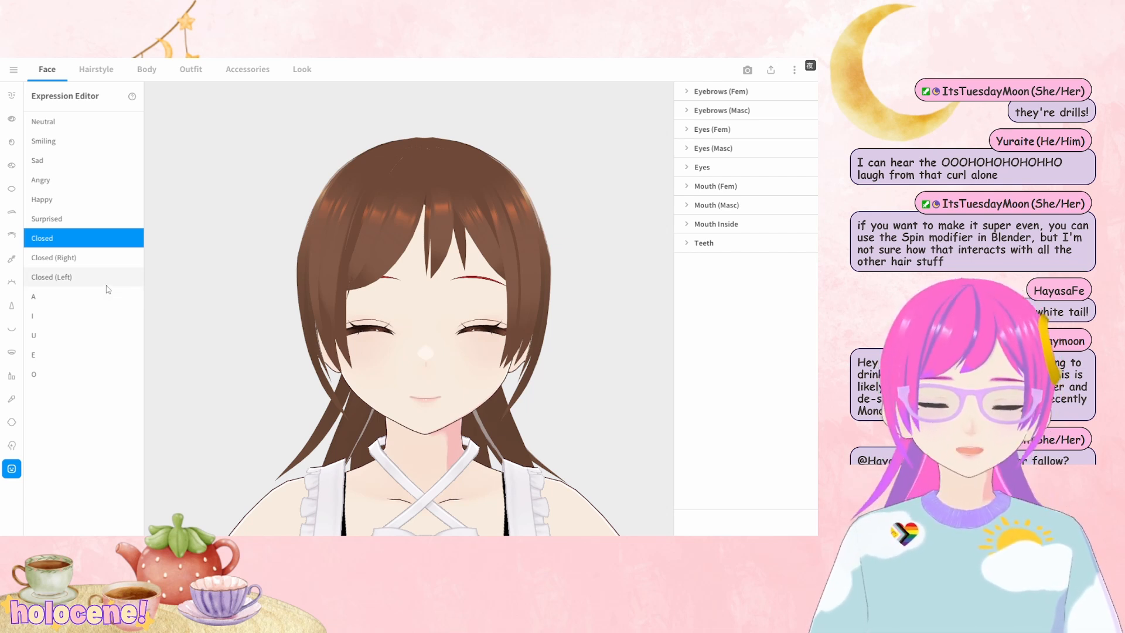
click(12, 99)
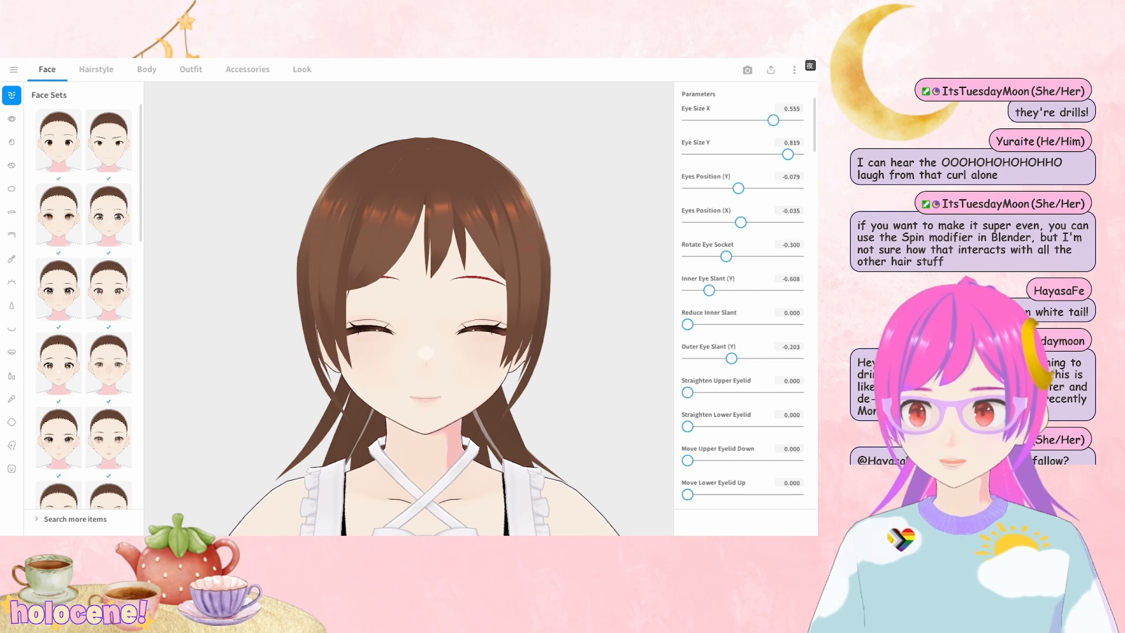
click(12, 469)
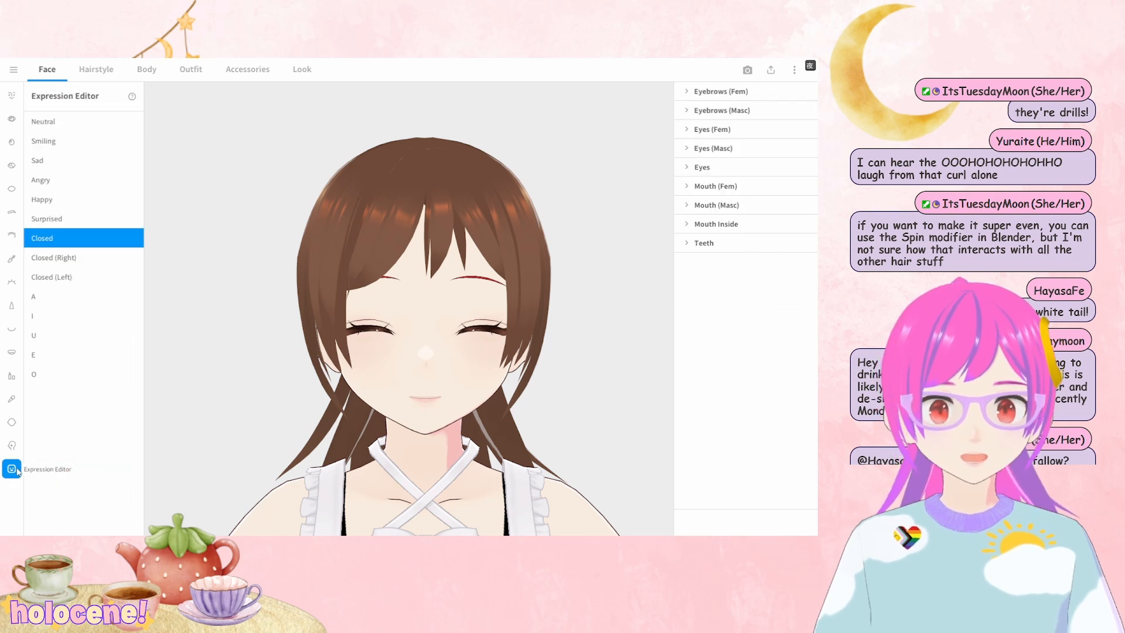
click(82, 123)
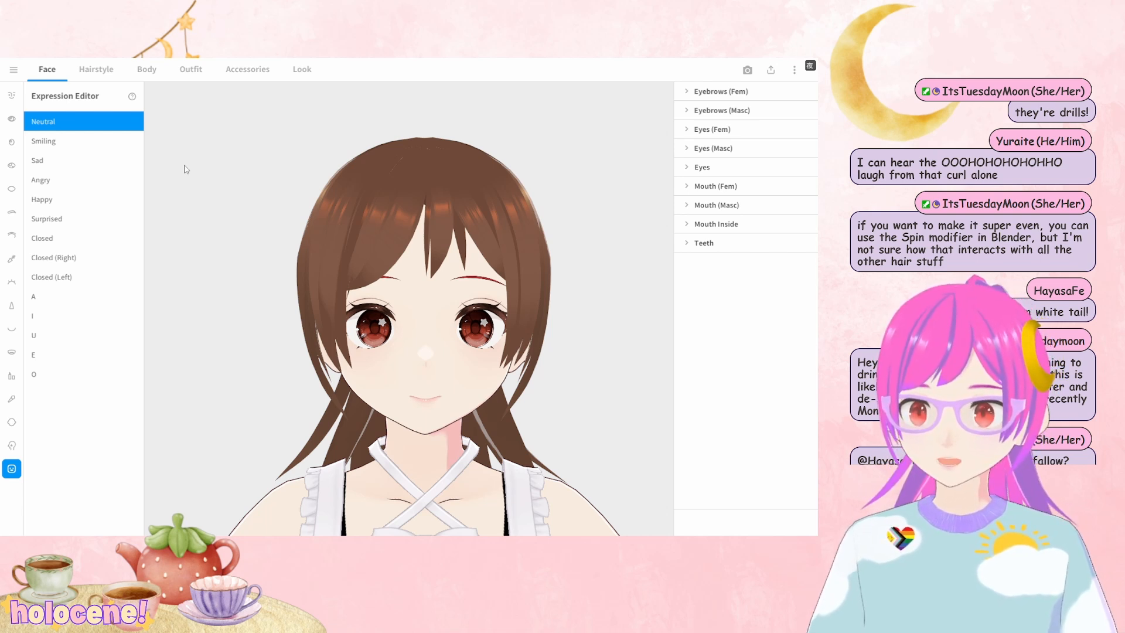
Set Remove Ears to 100 in the Face Sets parameters
click(11, 100)
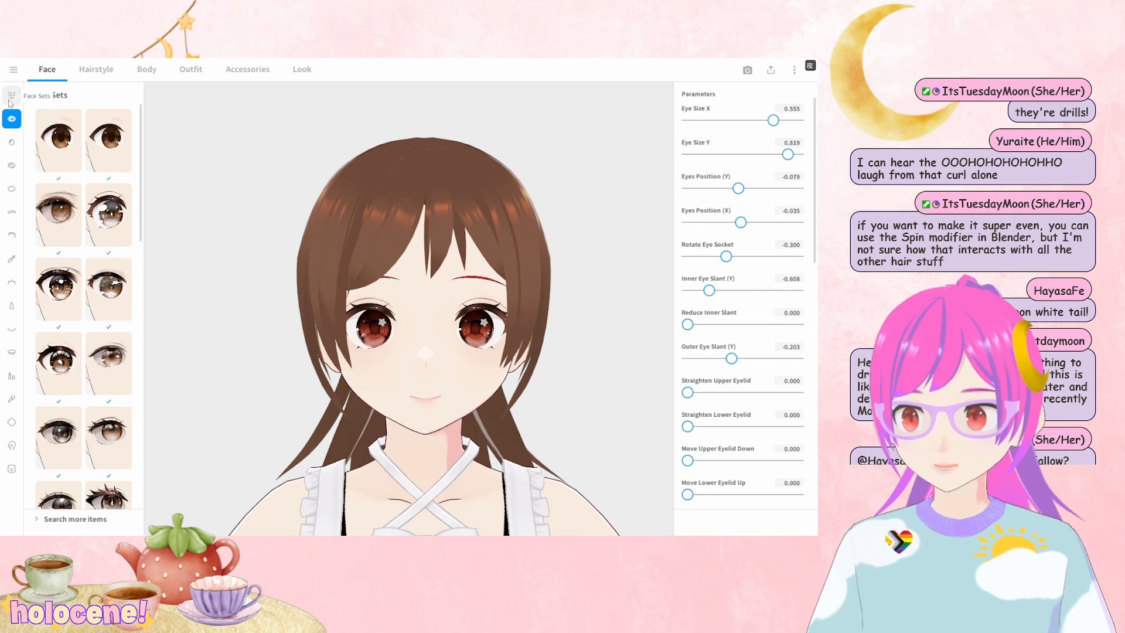
scroll(735, 266, down, 10)
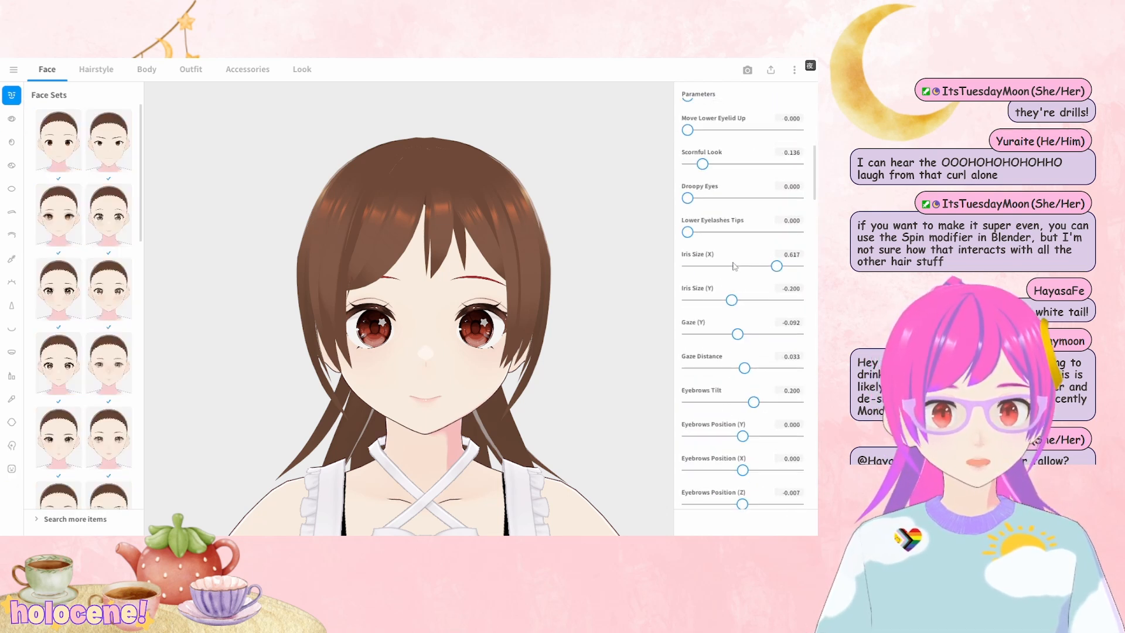
scroll(735, 266, down, 10)
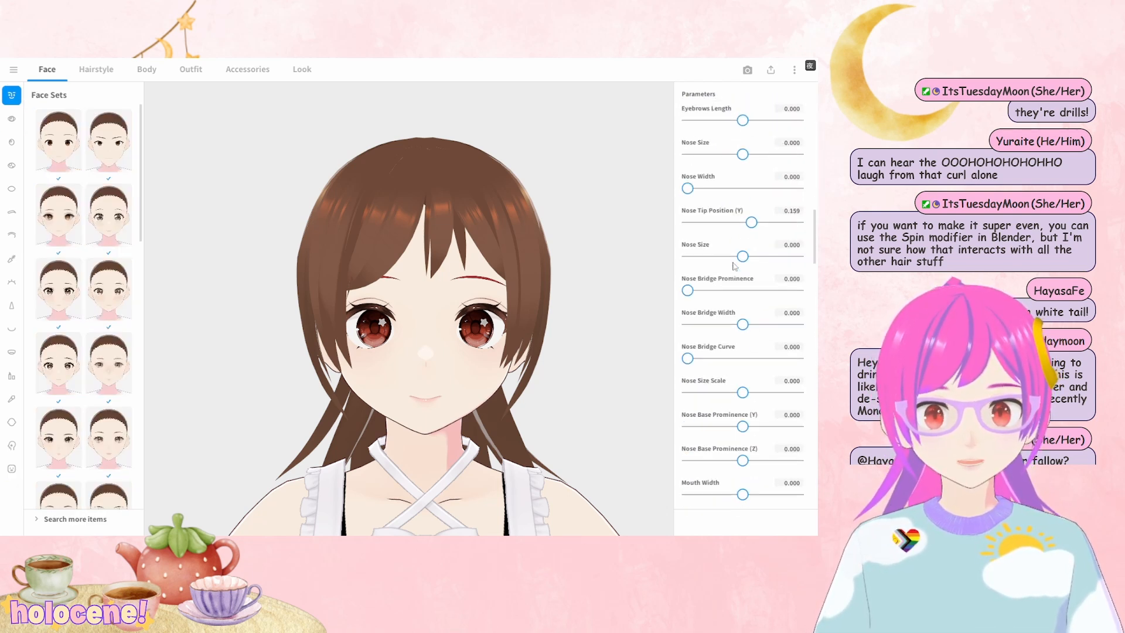
scroll(735, 266, down, 10)
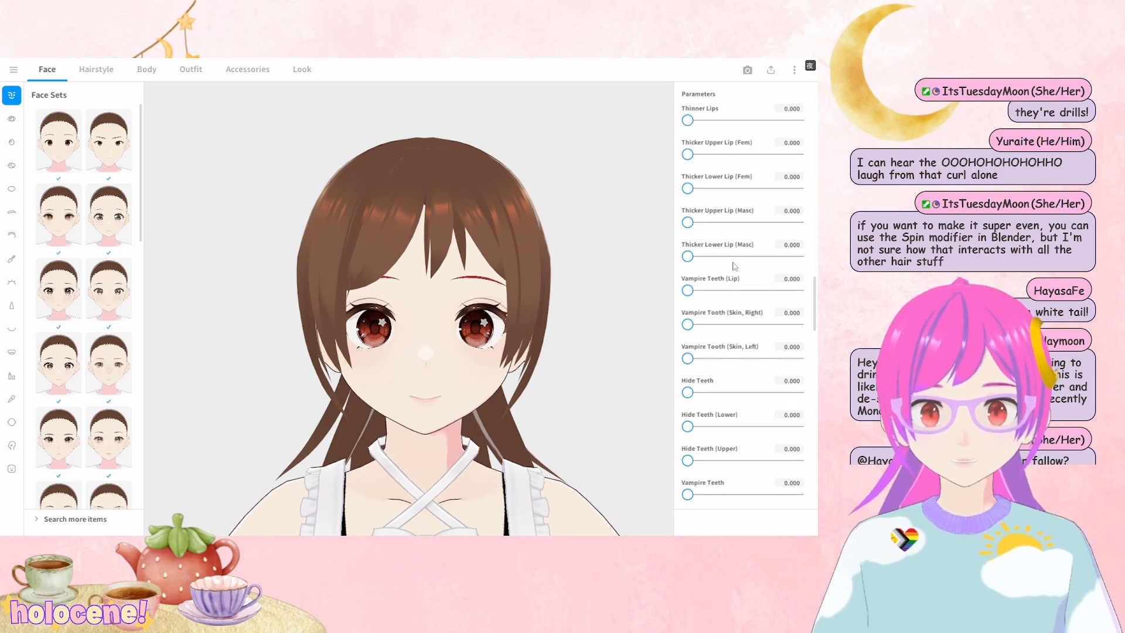
right_drag(639, 293, 505, 319)
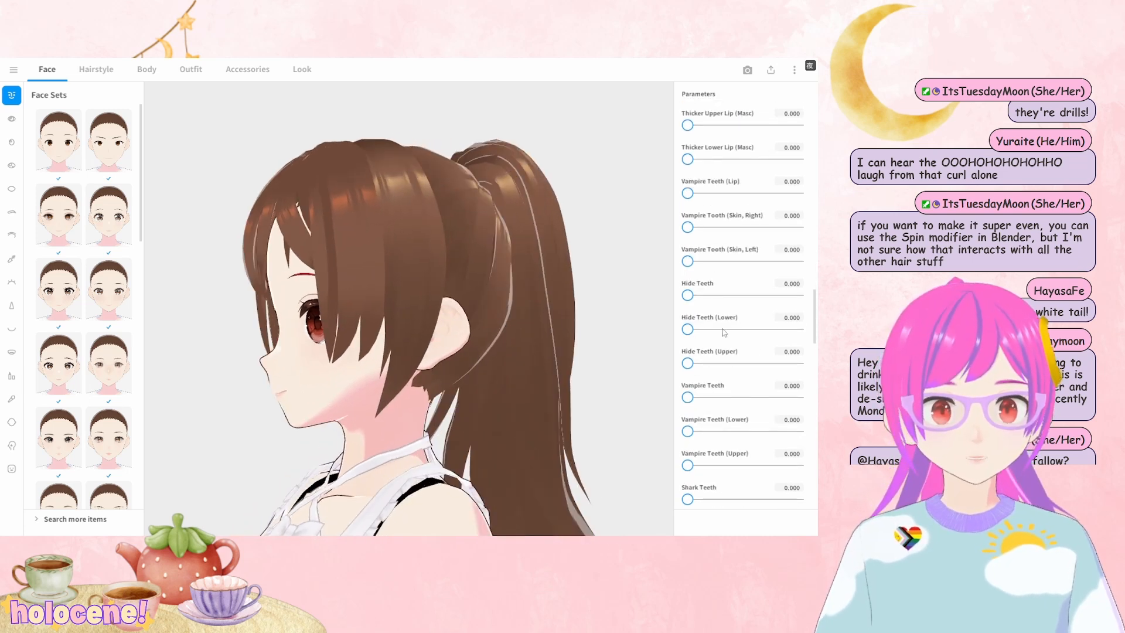
scroll(741, 328, down, 3)
scroll(743, 329, down, 3)
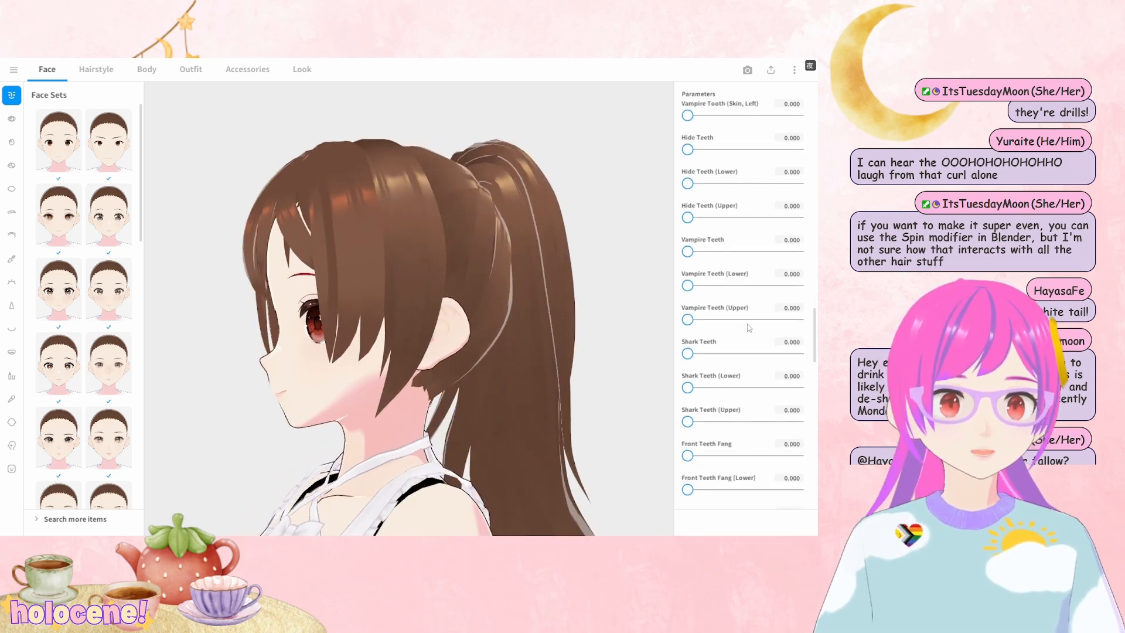
scroll(740, 320, down, 2)
scroll(741, 322, down, 8)
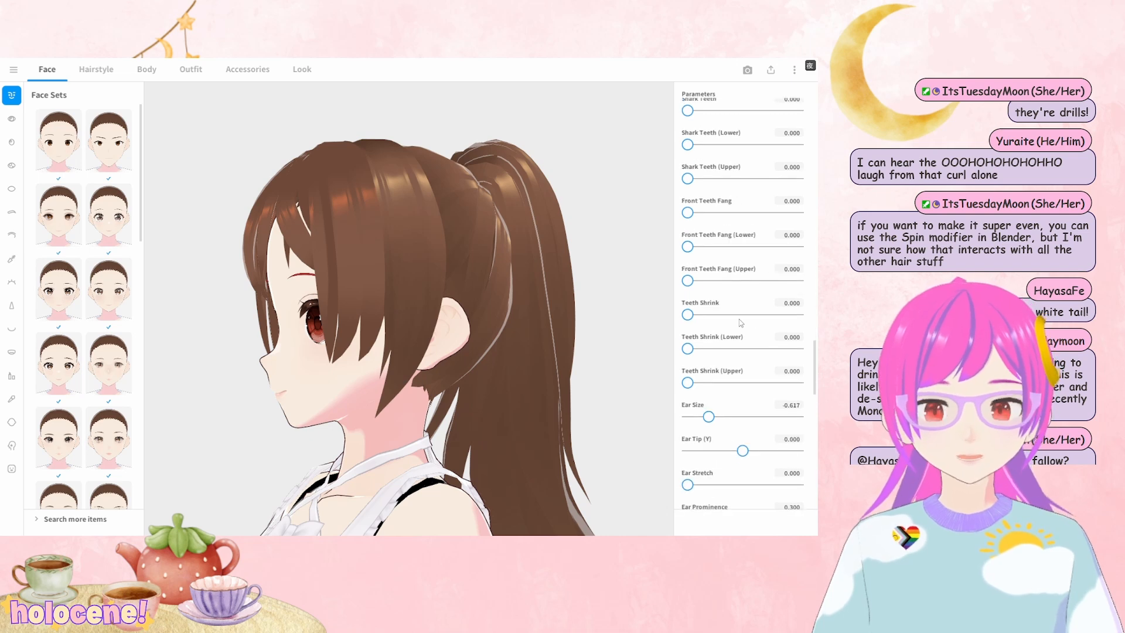
scroll(741, 322, down, 1)
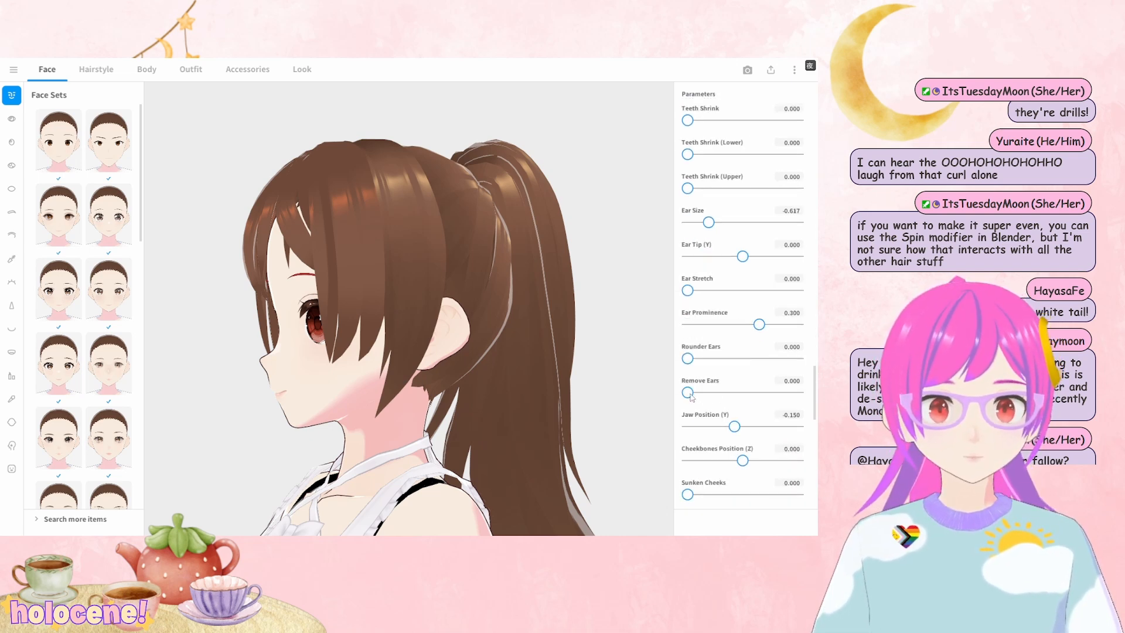
drag(689, 392, 798, 393)
Examine the ear area up close from the side and check the head from the front
mouse_move(571, 383)
mouse_down()
mouse_move(531, 389)
mouse_move(556, 385)
mouse_up()
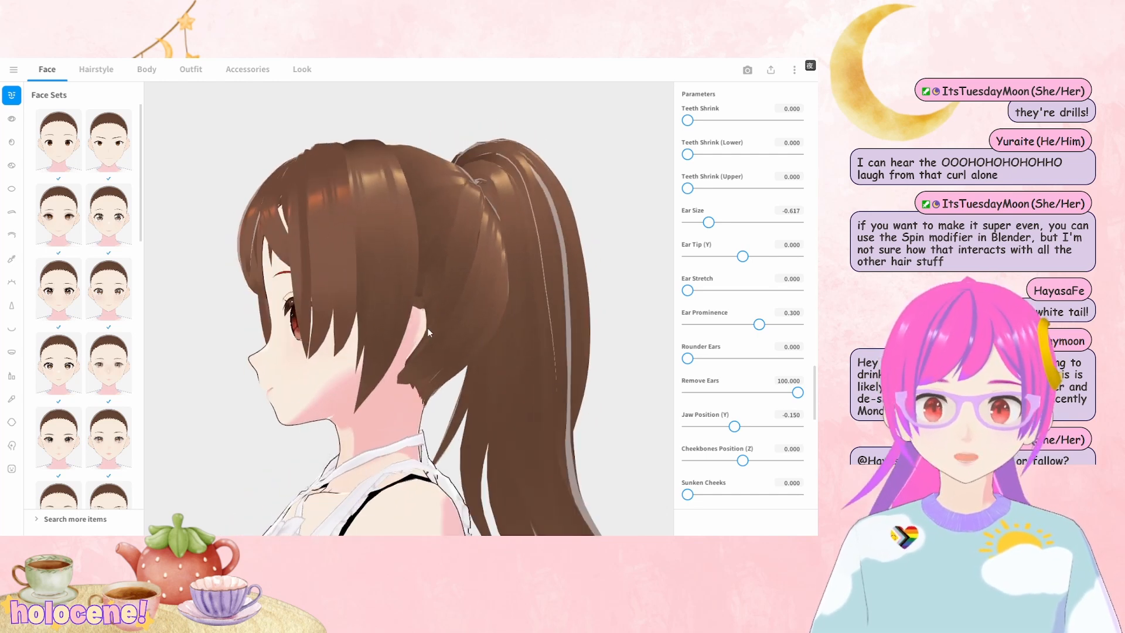
scroll(440, 354, up, 5)
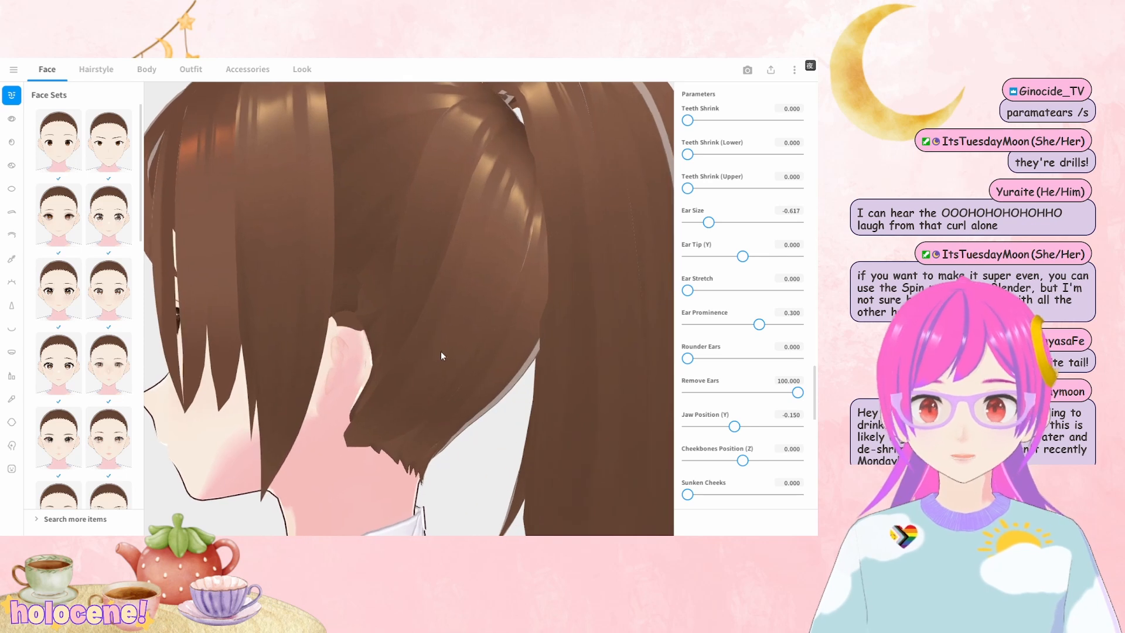
scroll(430, 356, down, 3)
mouse_move(441, 348)
mouse_down()
mouse_move(420, 346)
mouse_move(442, 347)
mouse_up()
scroll(455, 342, up, 3)
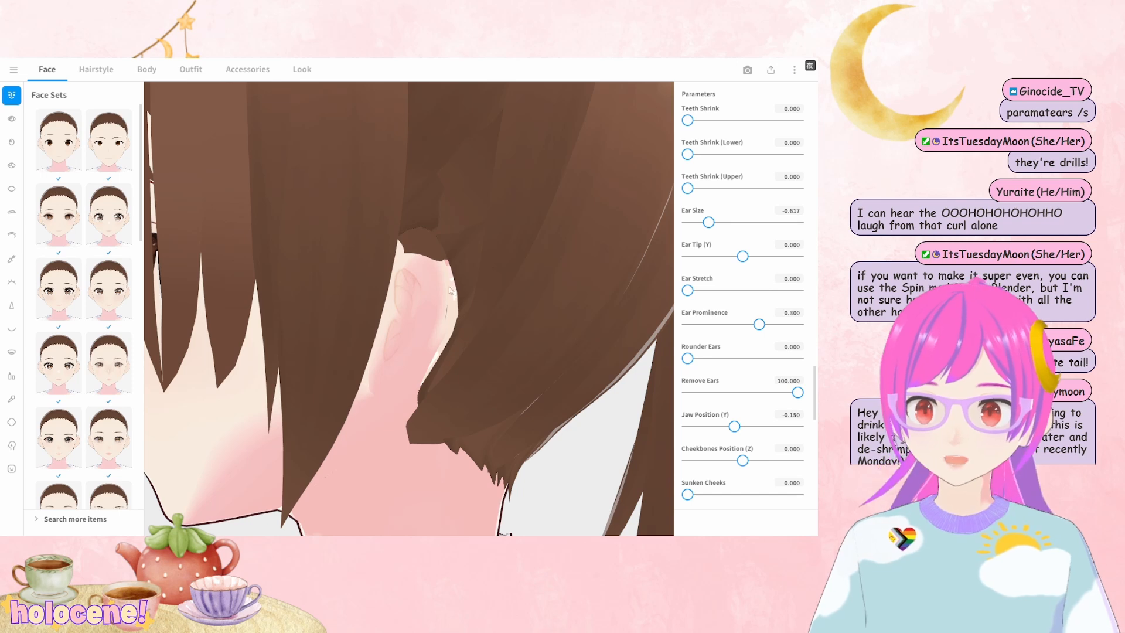
scroll(456, 342, down, 8)
right_drag(456, 341, 495, 351)
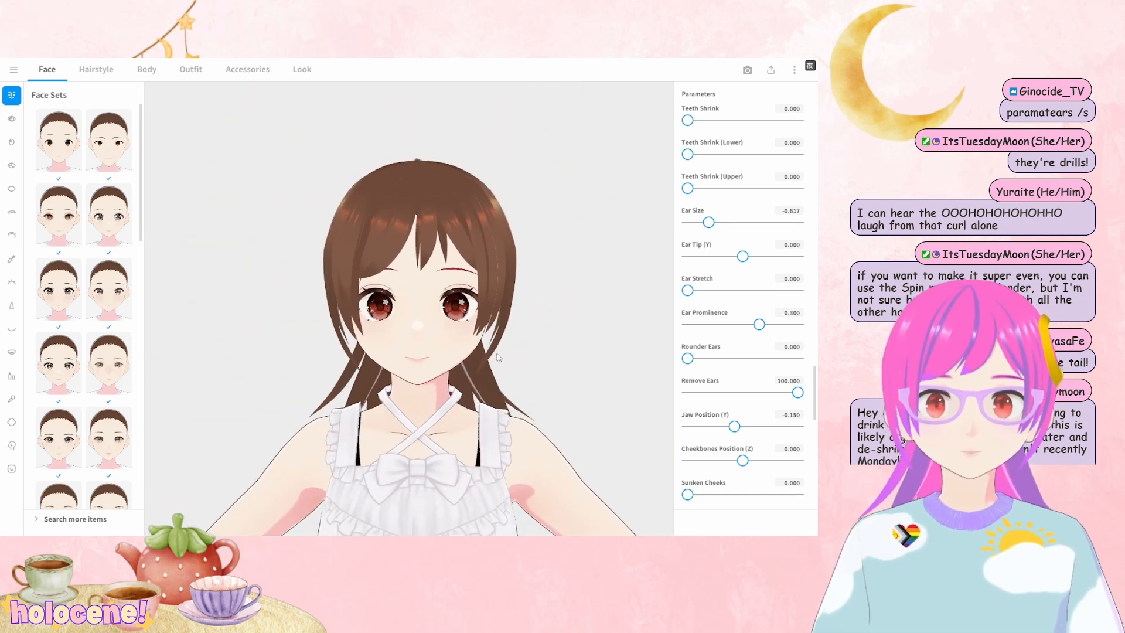
Add the Cat Ears accessory to the model and close the accessory list
click(248, 70)
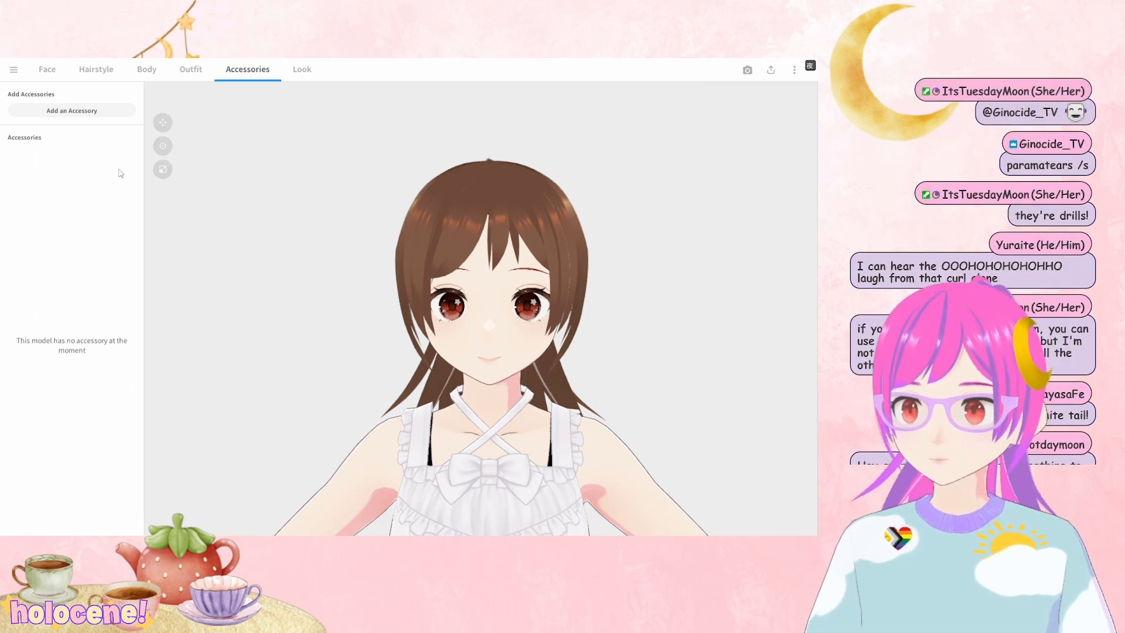
click(73, 111)
click(163, 129)
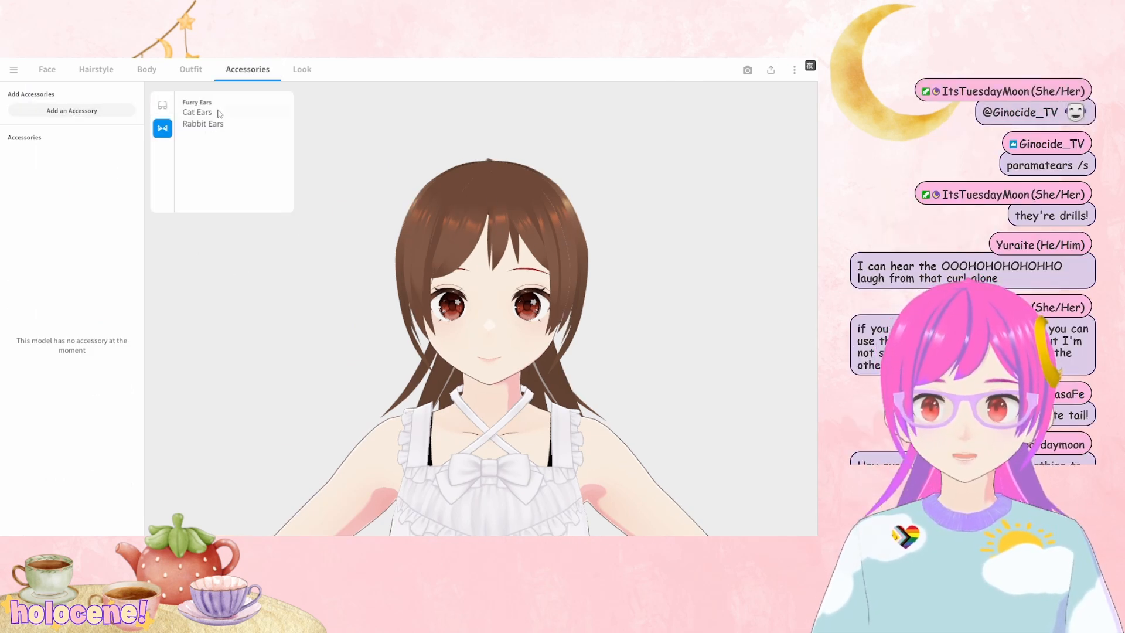
click(218, 112)
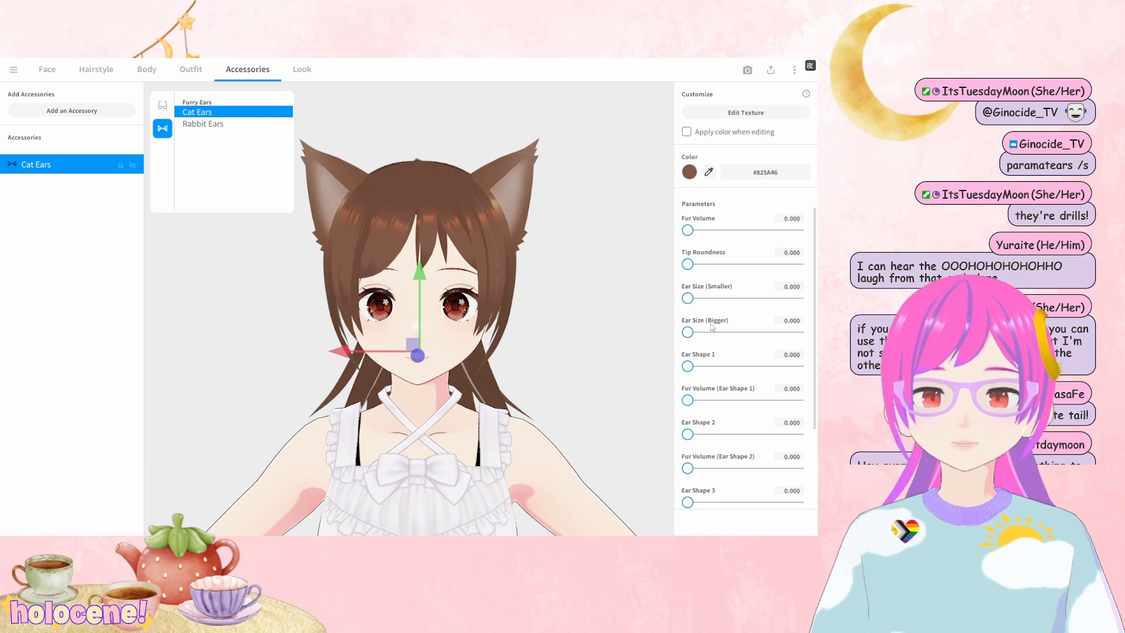
click(561, 278)
drag(548, 281, 539, 318)
right_drag(471, 337, 527, 339)
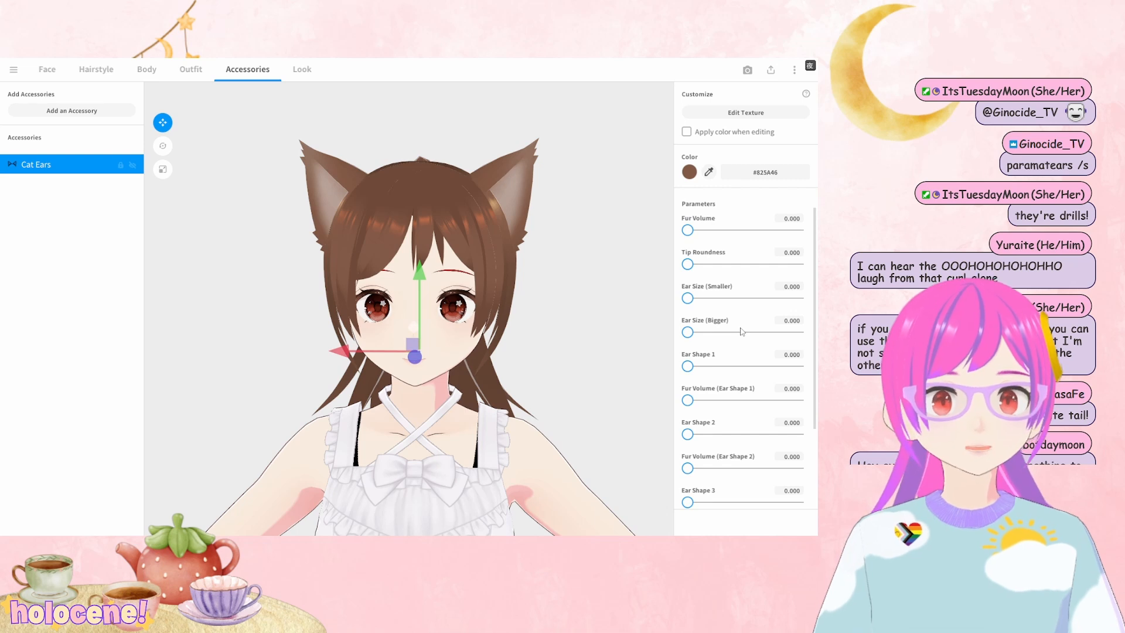
Set the cat ears' Ear Size (Smaller) to 43.172 and Tip Roundness to 93.392, and check their shape
drag(691, 299, 736, 299)
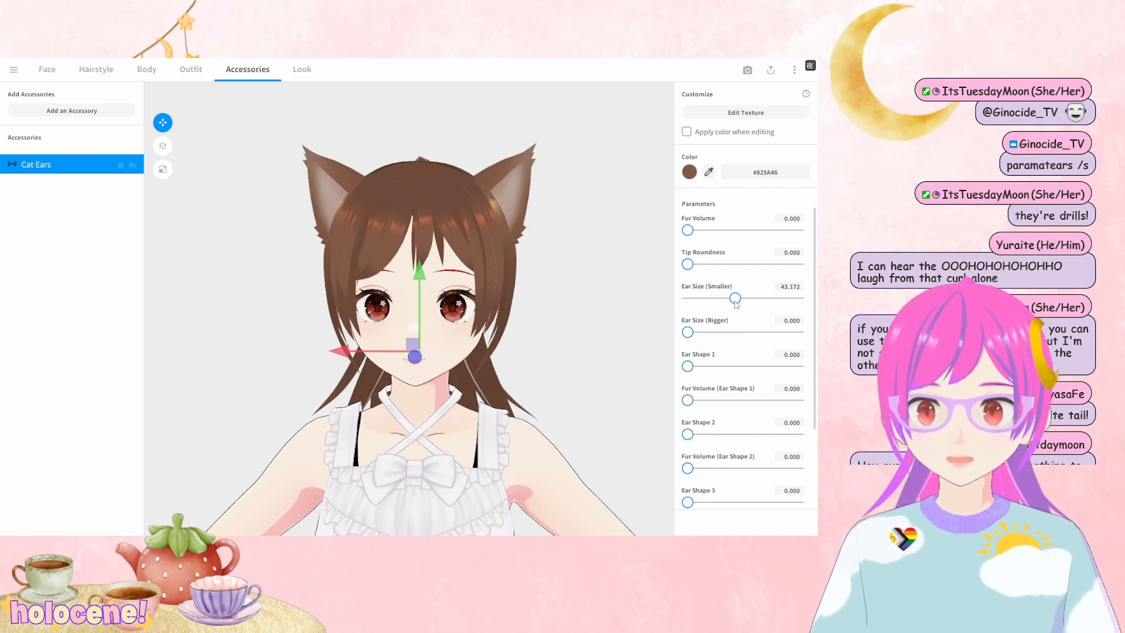
drag(688, 265, 790, 265)
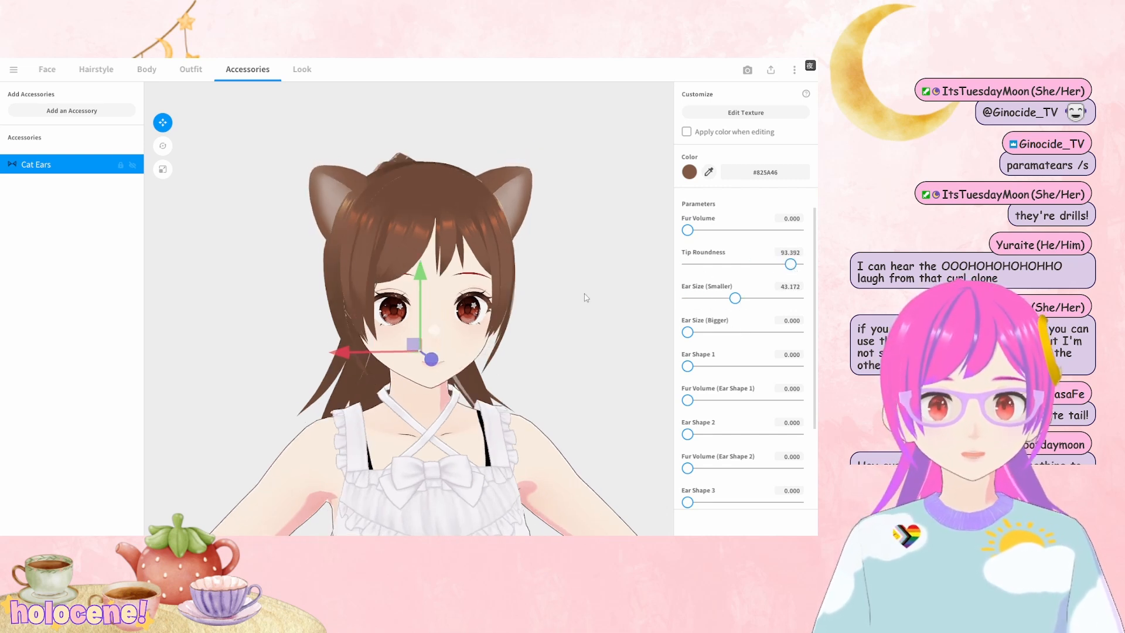
mouse_move(586, 298)
right_down()
mouse_move(605, 297)
mouse_move(576, 295)
right_up()
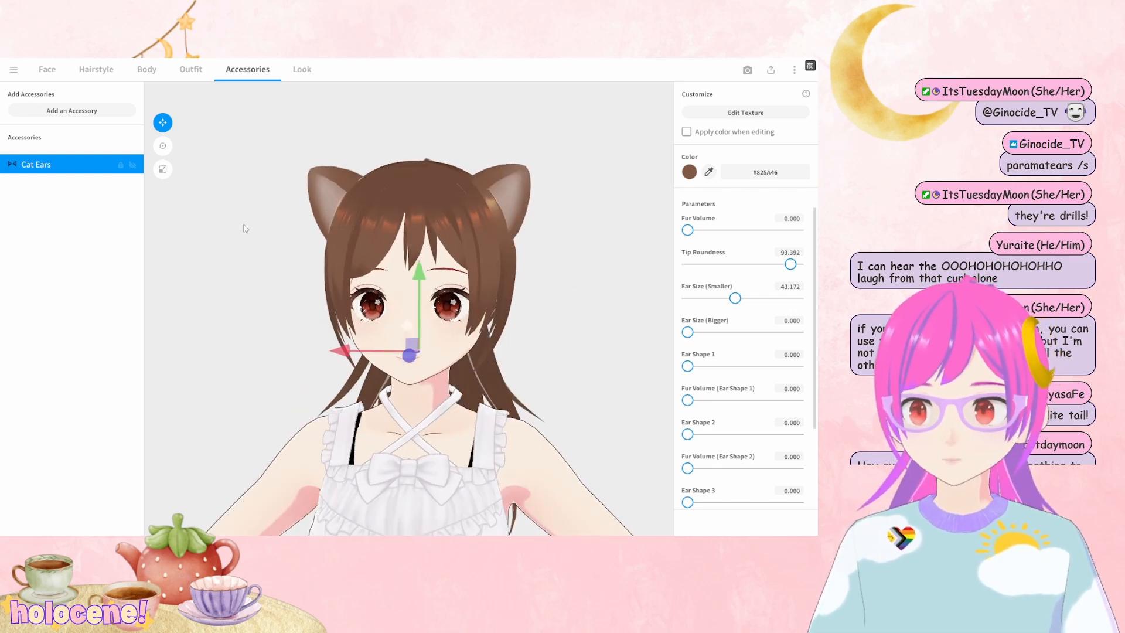
scroll(239, 212, up, 2)
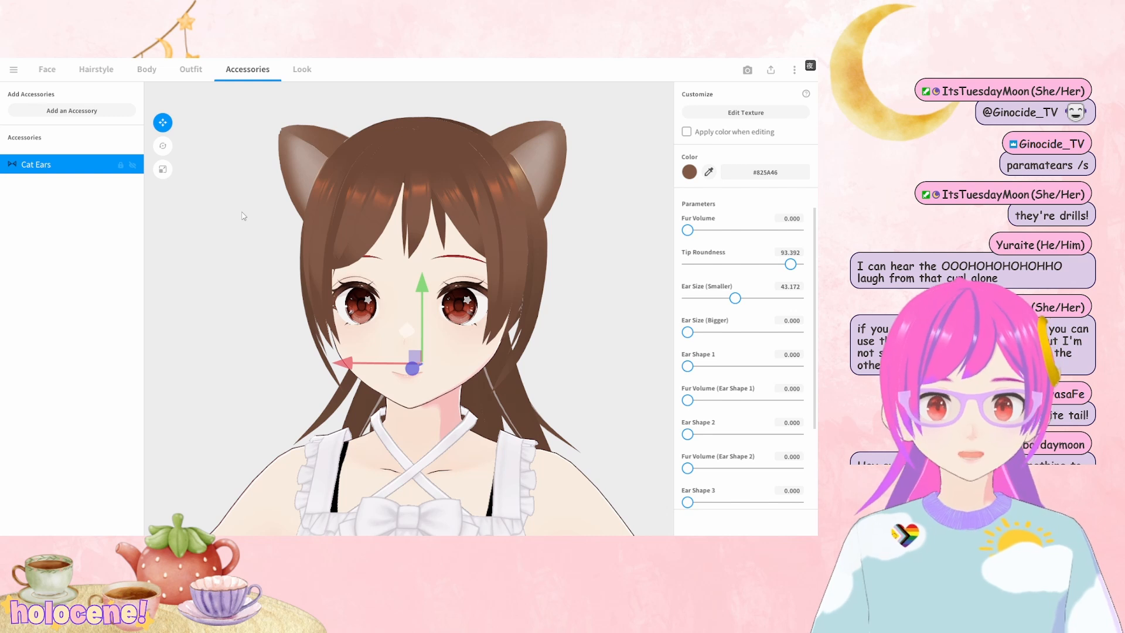
scroll(388, 203, down, 1)
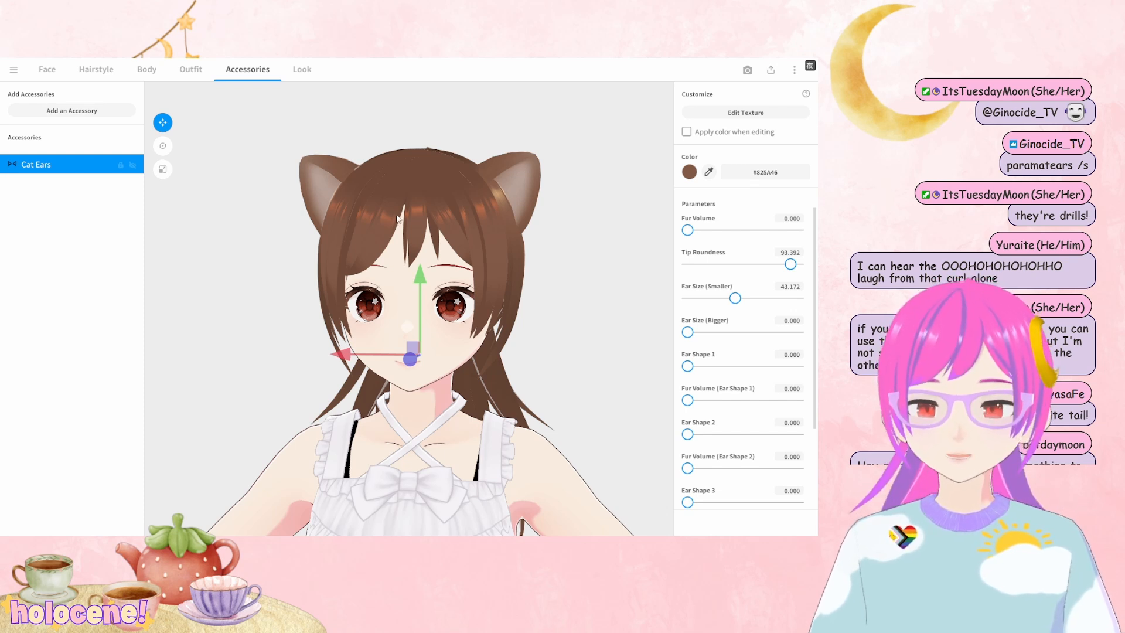
Deselect the cat ears and check the finished head from the front and at an angle
scroll(397, 218, up, 1)
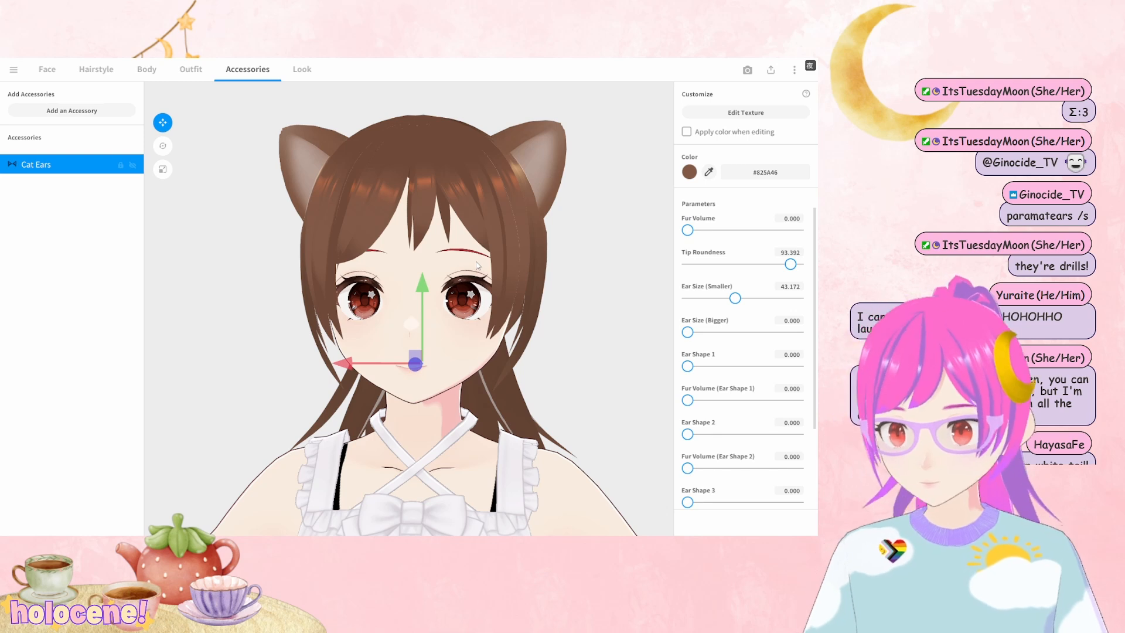
click(567, 254)
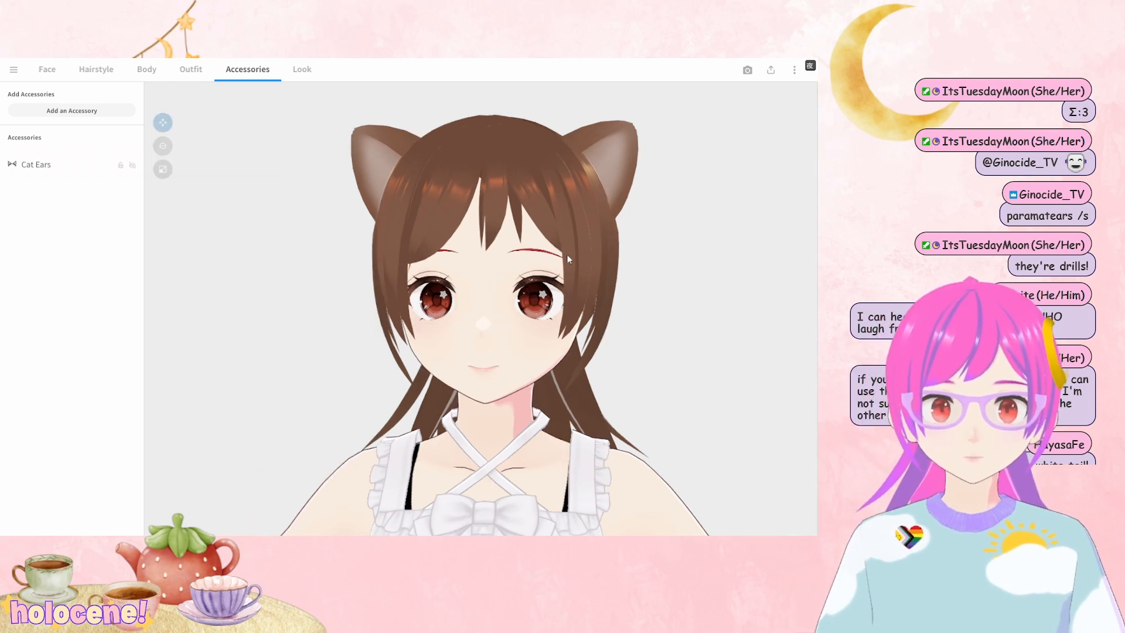
mouse_move(593, 331)
right_down()
mouse_move(610, 332)
mouse_move(608, 357)
mouse_move(593, 342)
right_up()
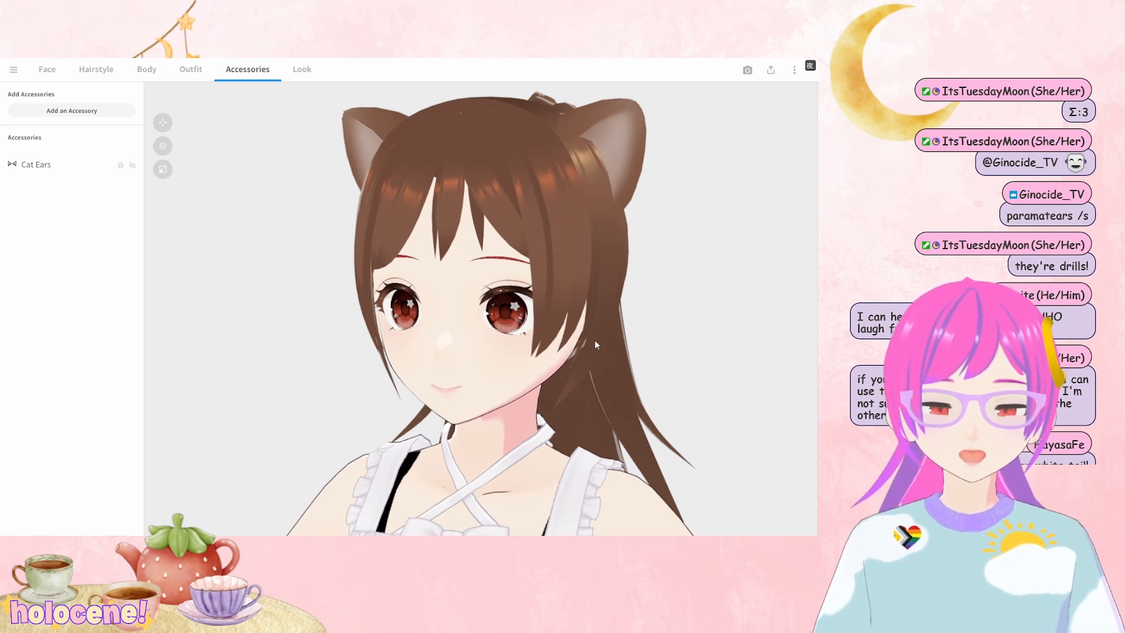
right_drag(593, 341, 605, 351)
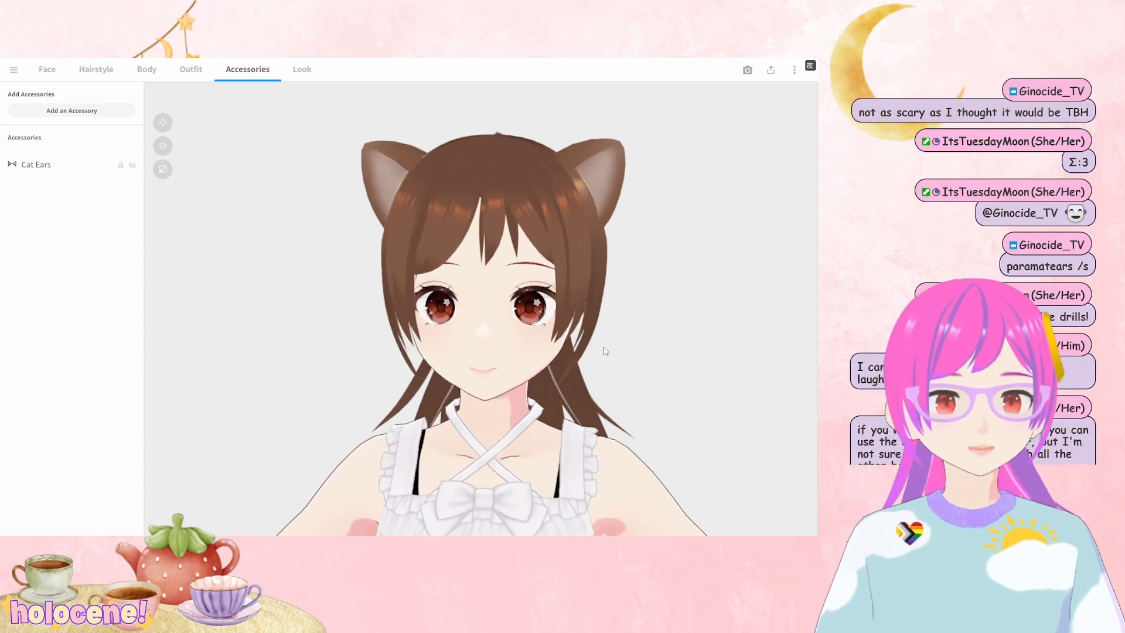
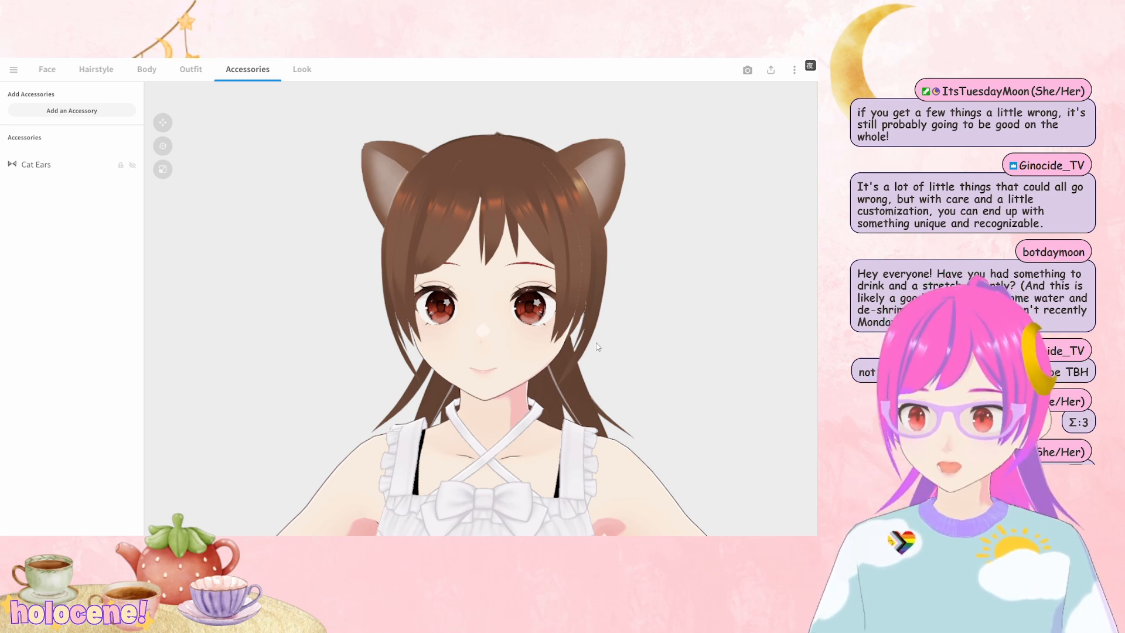
Return to the model selection without saving the current model and open the Monday Sweater Meta model
click(14, 71)
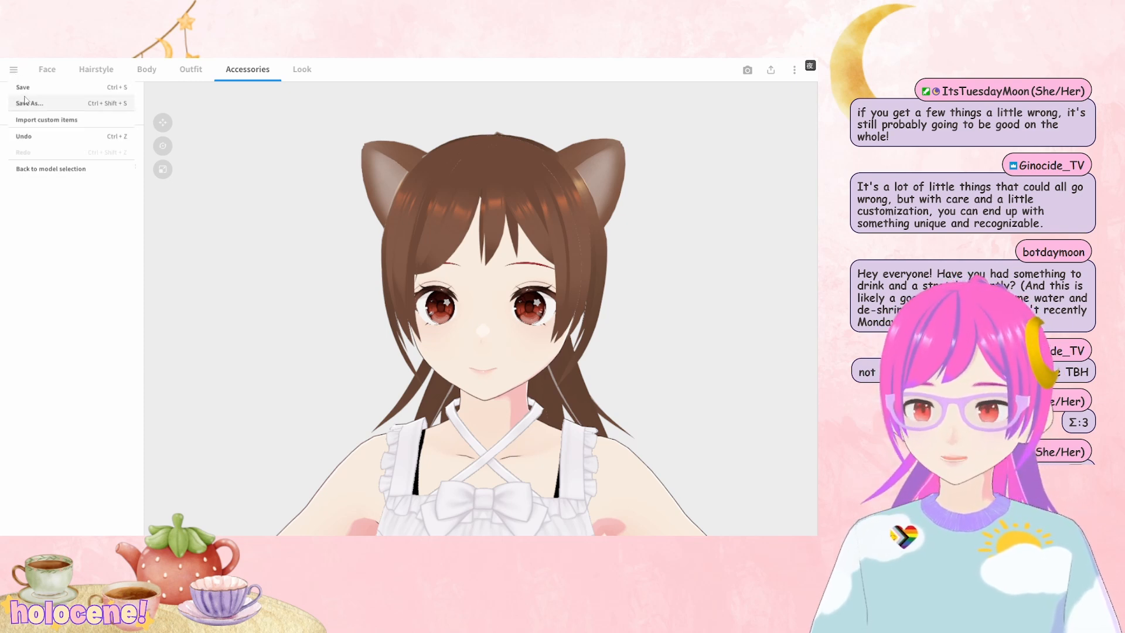
click(54, 169)
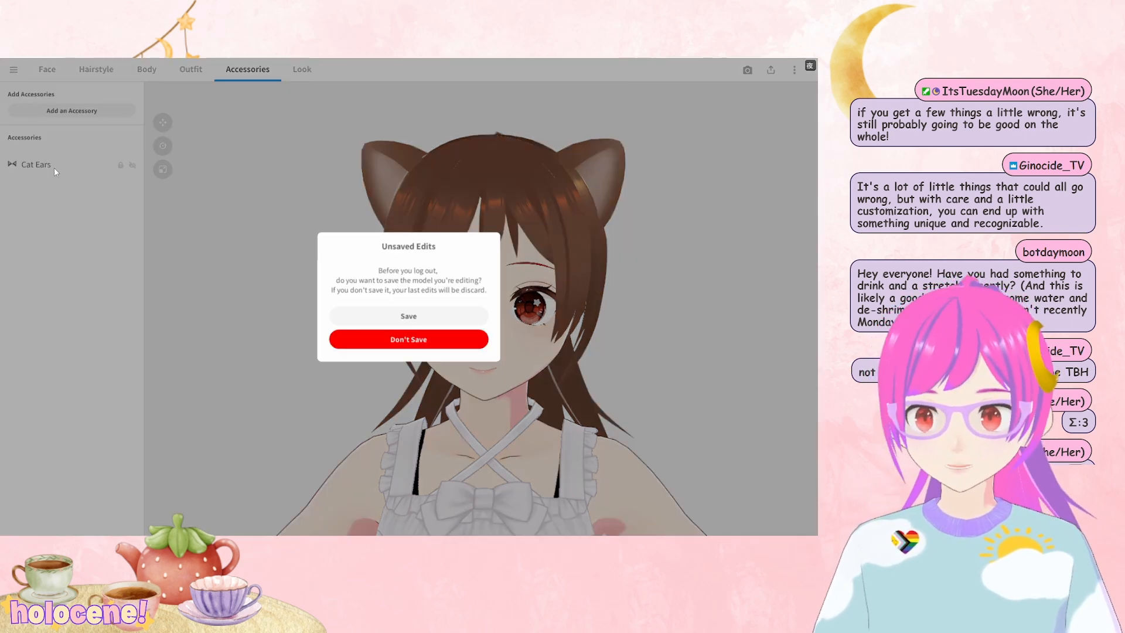
click(437, 339)
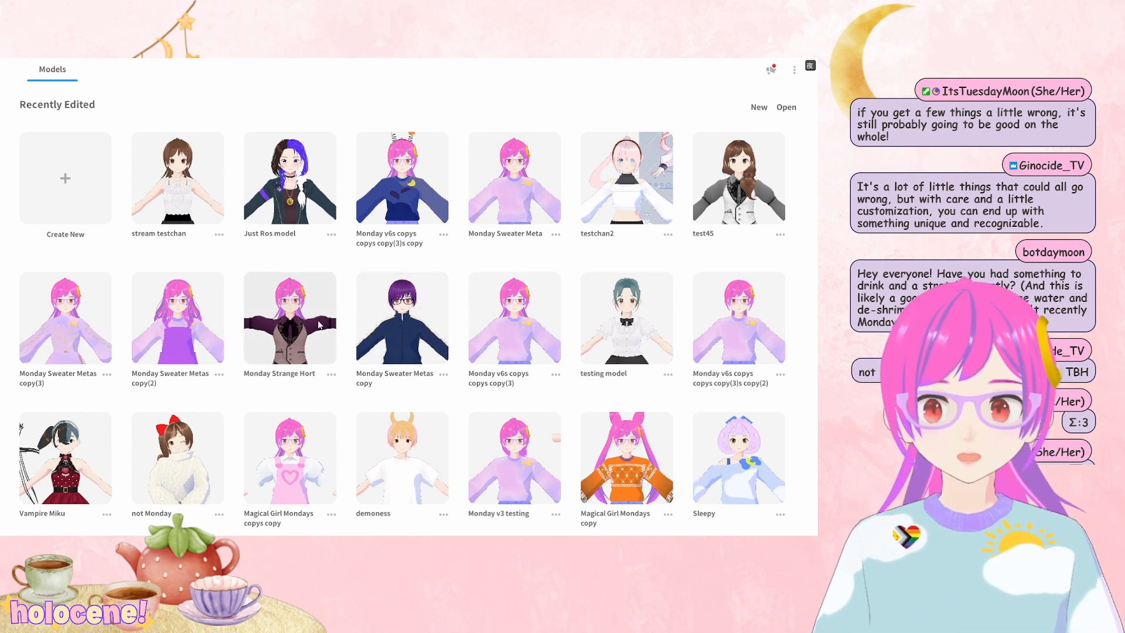
scroll(488, 319, down, 1)
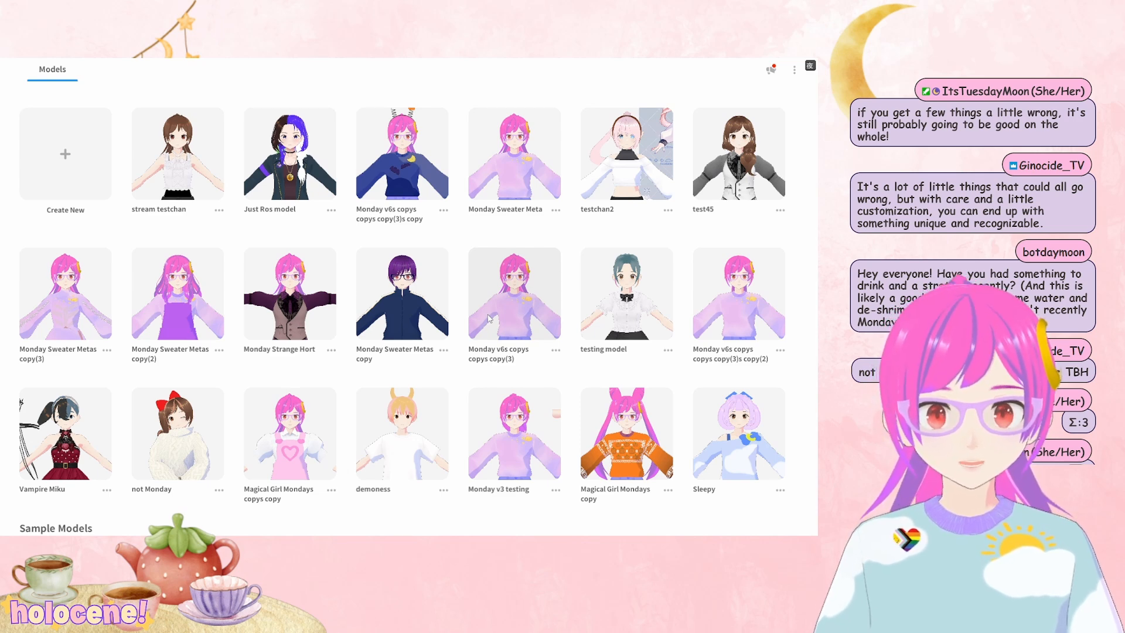
click(525, 169)
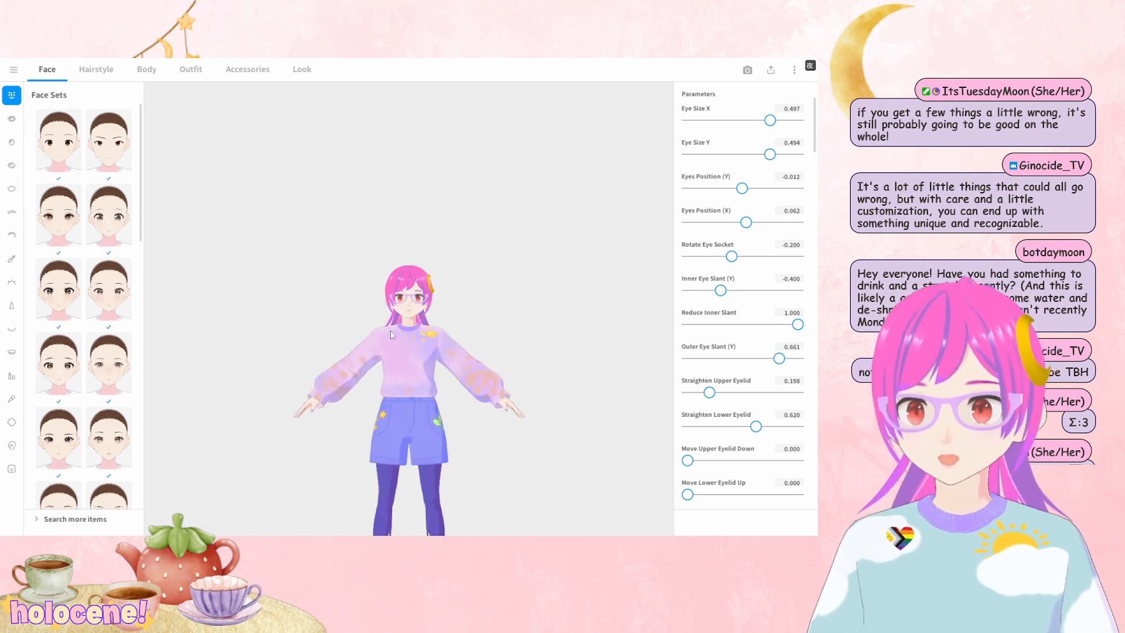
Open the outfit's texture editor and hide the leaves base, mmm base, water base and dino base layers of the top
scroll(387, 305, up, 4)
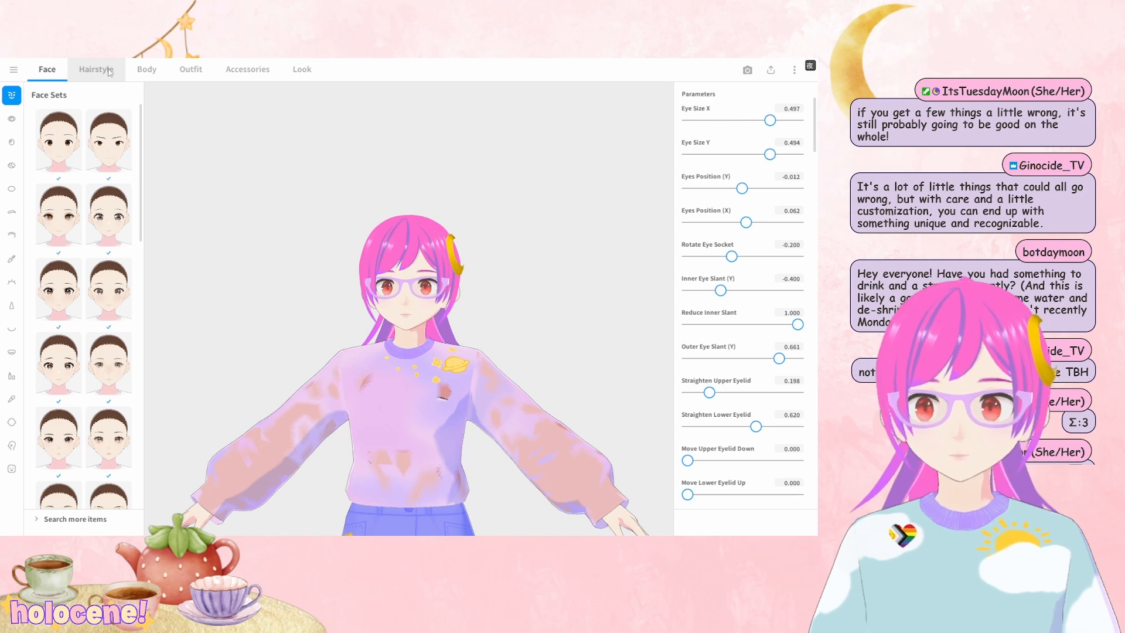
click(191, 69)
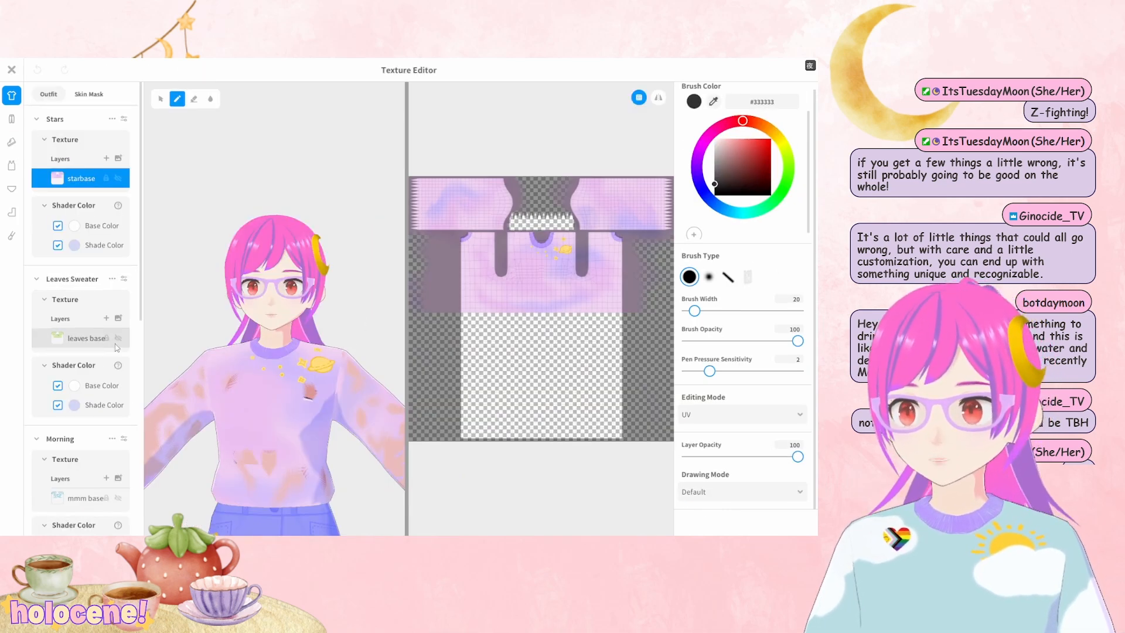
scroll(117, 343, down, 3)
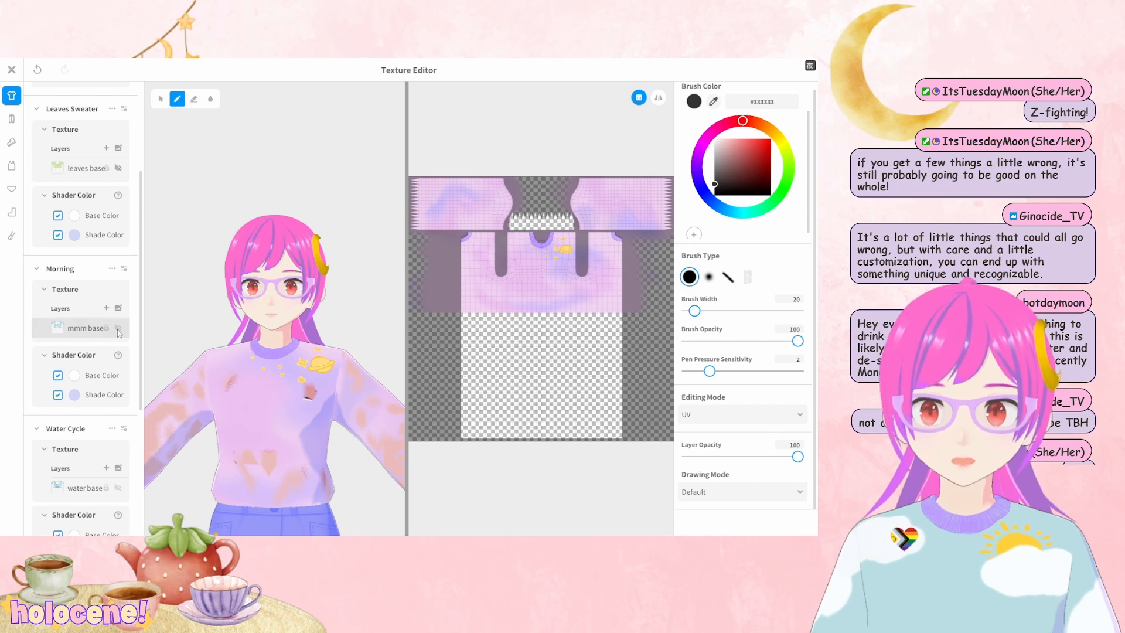
scroll(118, 410, down, 1)
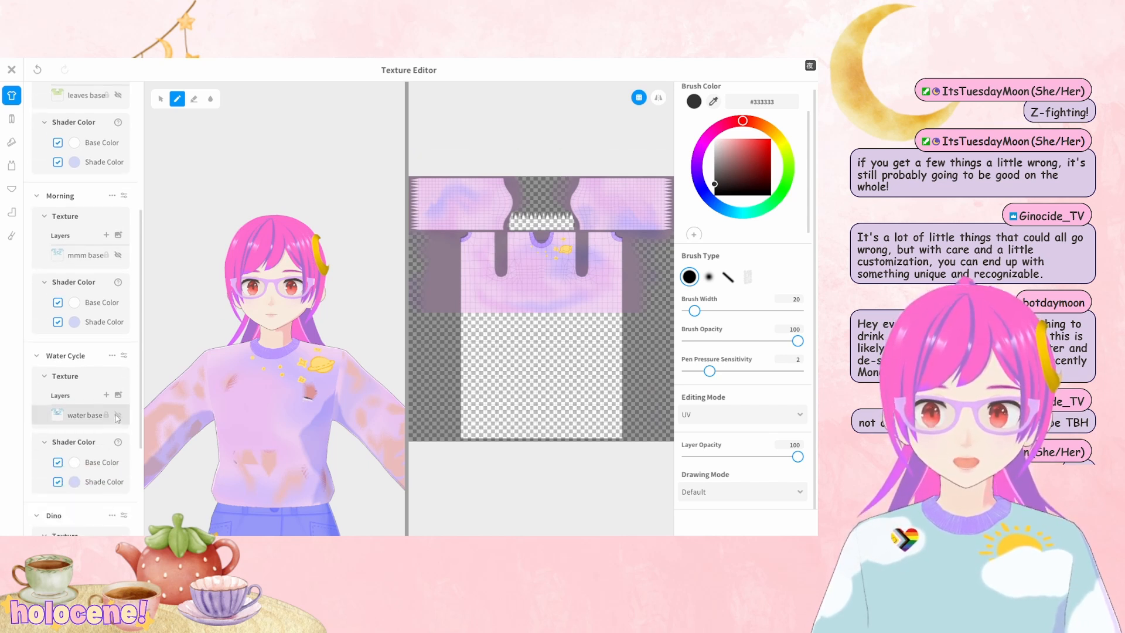
scroll(117, 417, down, 3)
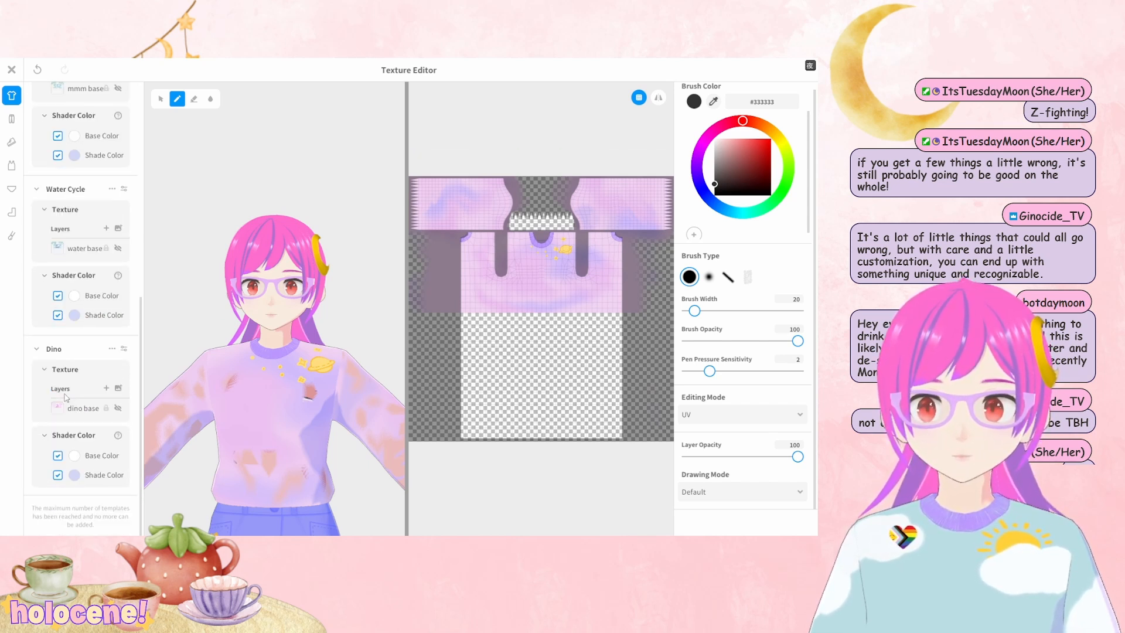
Hide the teabase, bake base and geo base layers in the bottoms' Tea Time, Baking and Geology templates
click(11, 118)
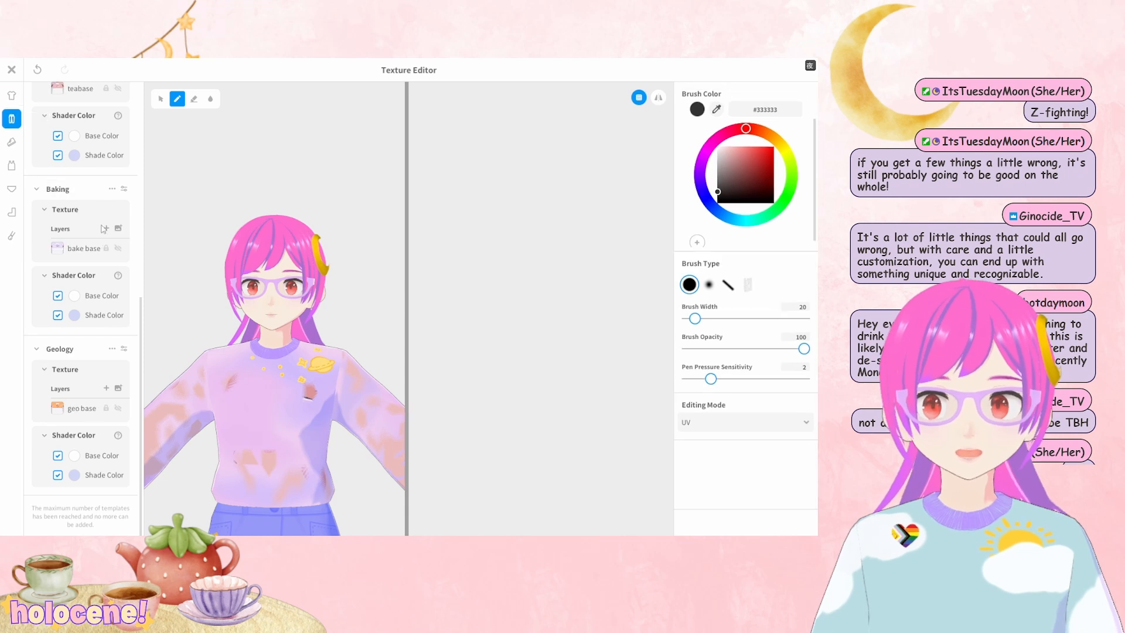
scroll(106, 226, up, 2)
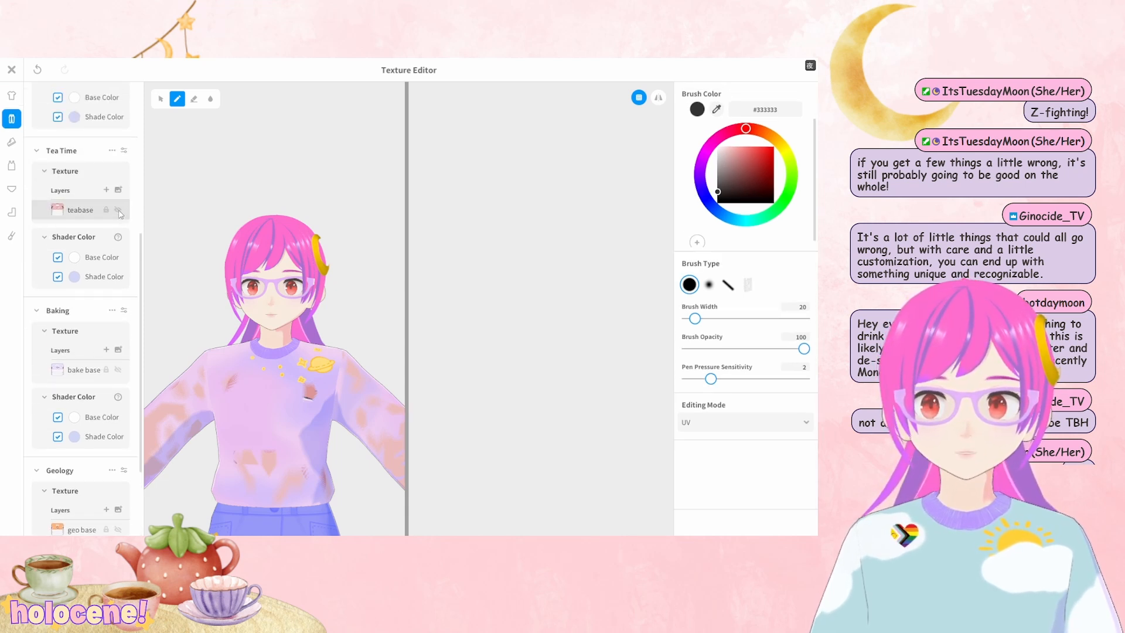
scroll(119, 217, up, 4)
scroll(117, 222, down, 2)
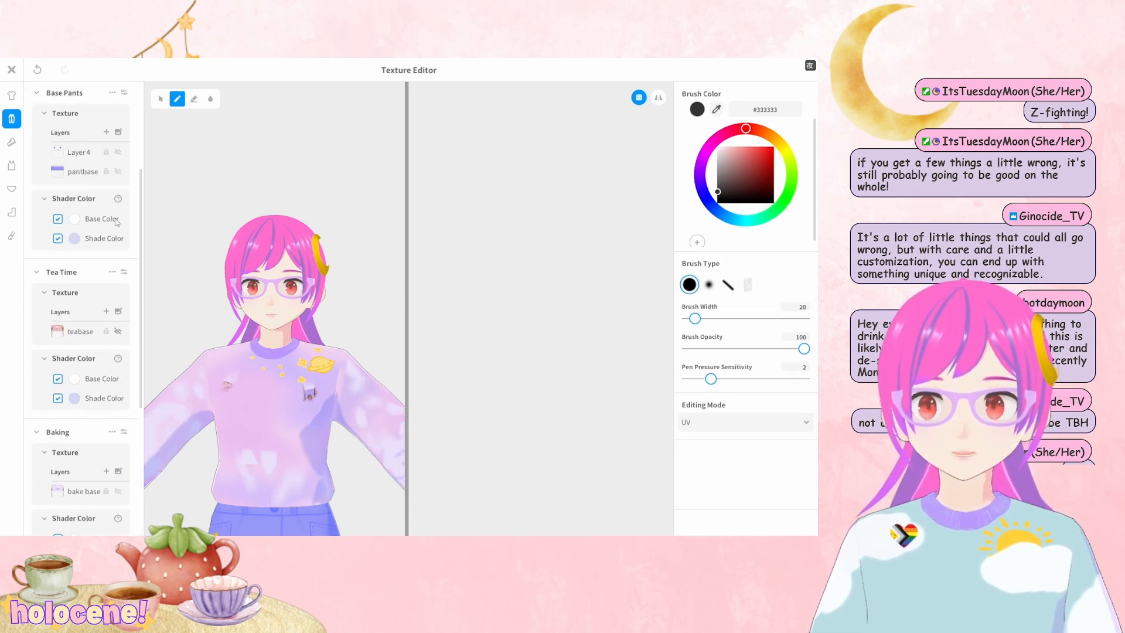
scroll(119, 225, down, 2)
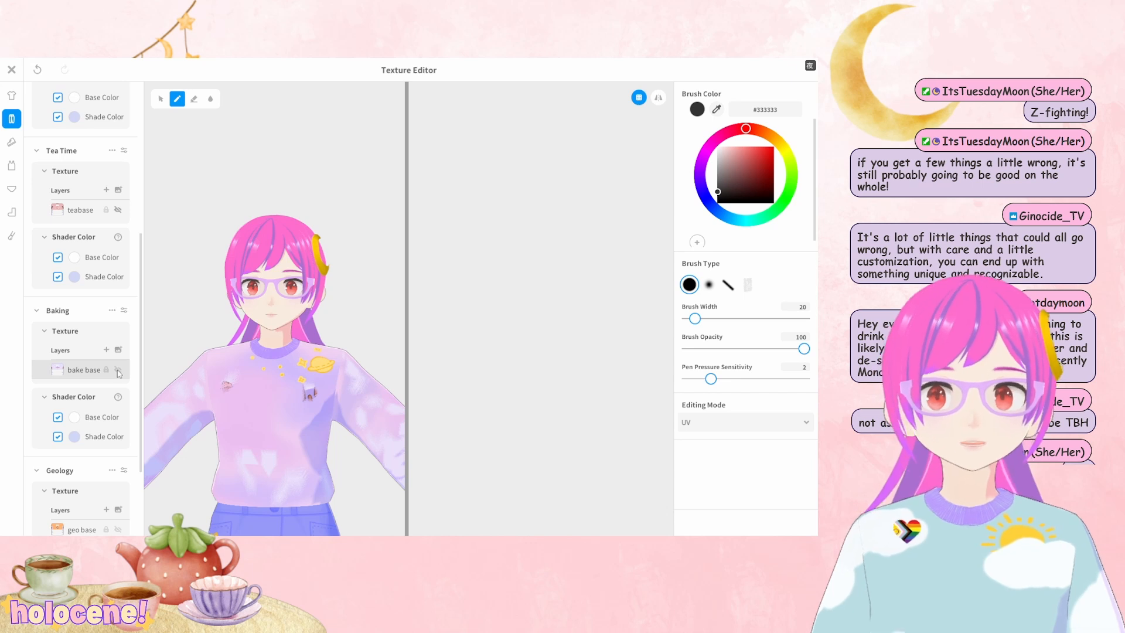
scroll(119, 375, down, 2)
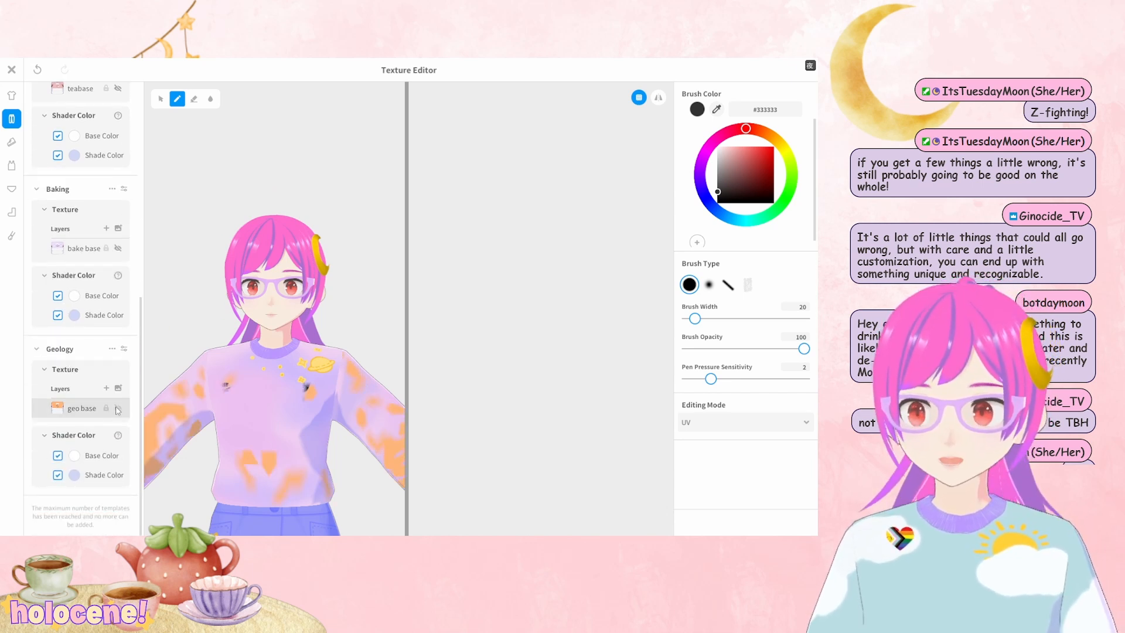
Hide the red base and orange base layers in the shoes' Winter and Halloween templates
click(11, 143)
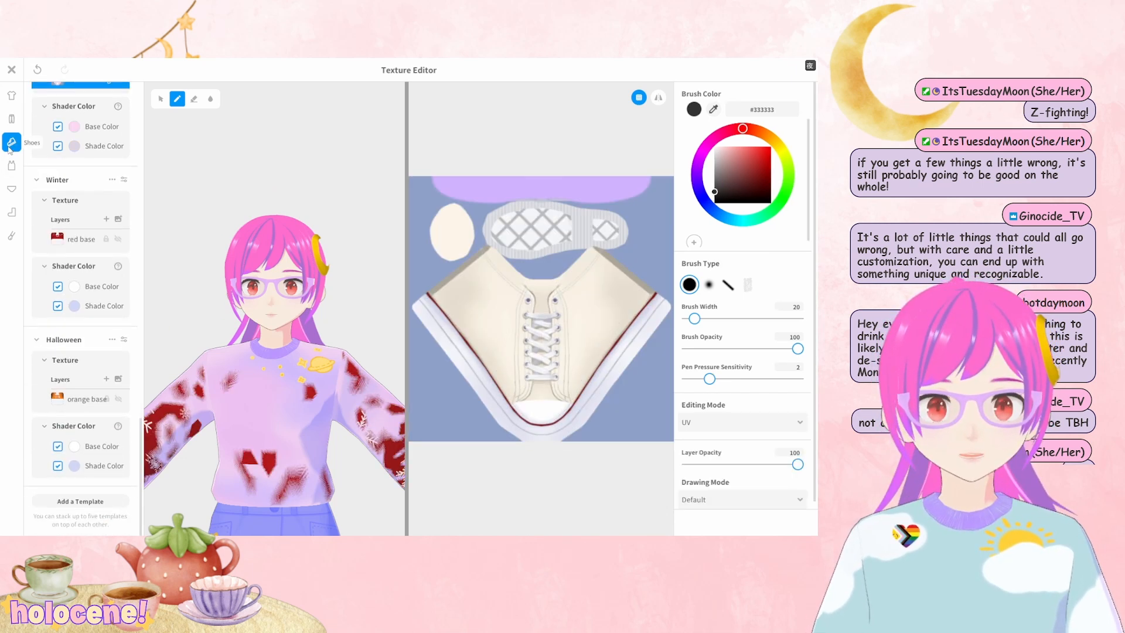
click(118, 239)
click(118, 399)
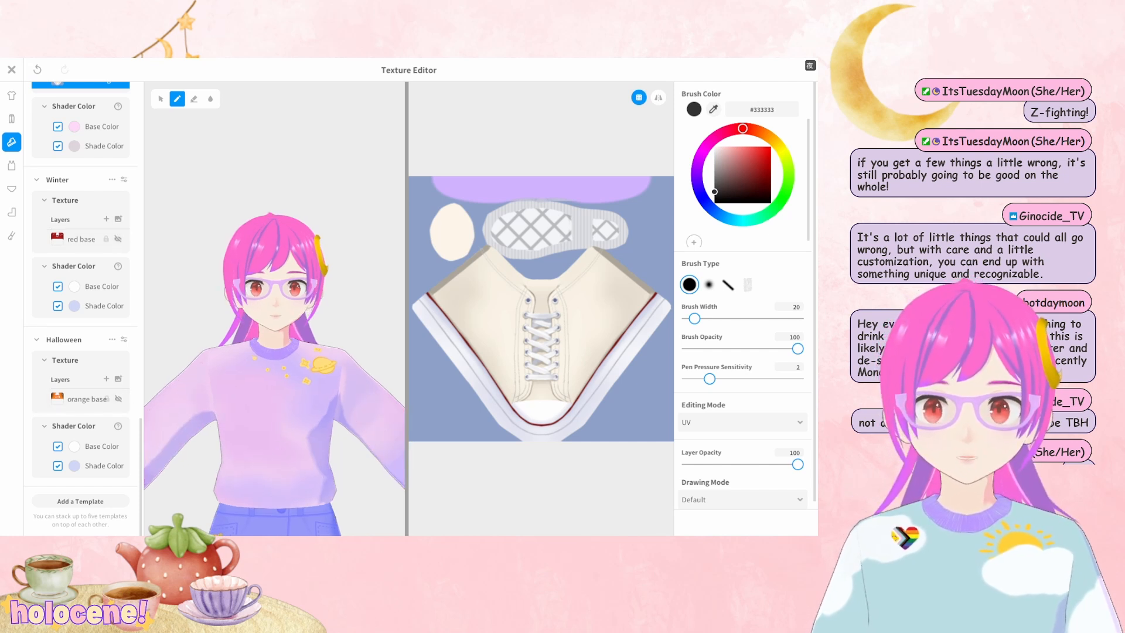
Enlarge the model preview to show the sweater and face, and close the texture editor without saving
scroll(254, 331, up, 5)
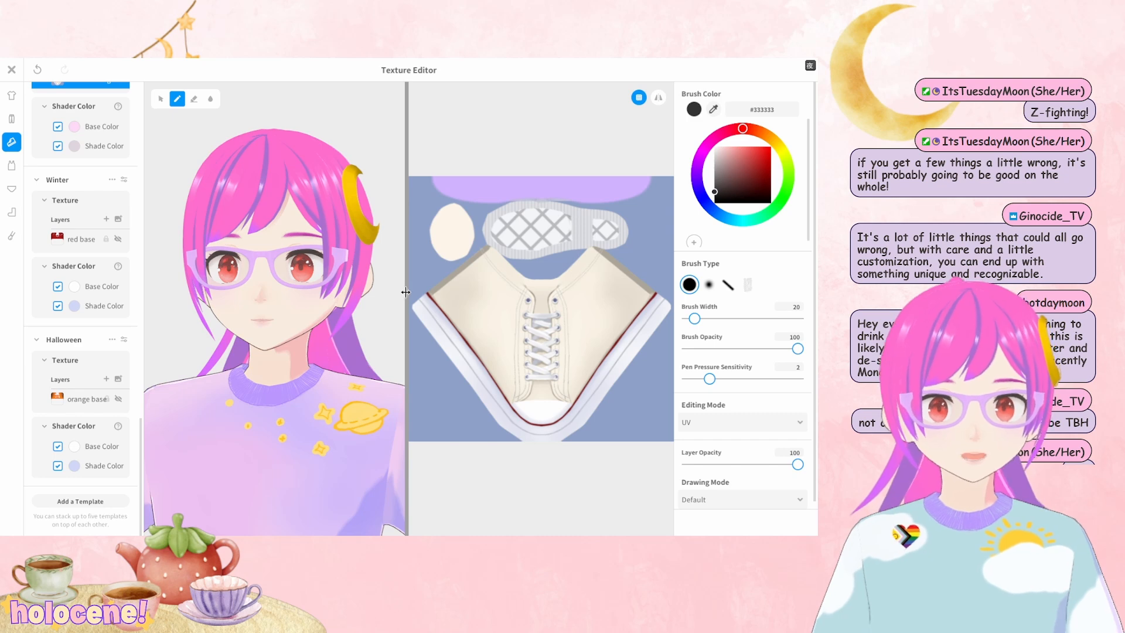
drag(407, 292, 488, 302)
click(11, 69)
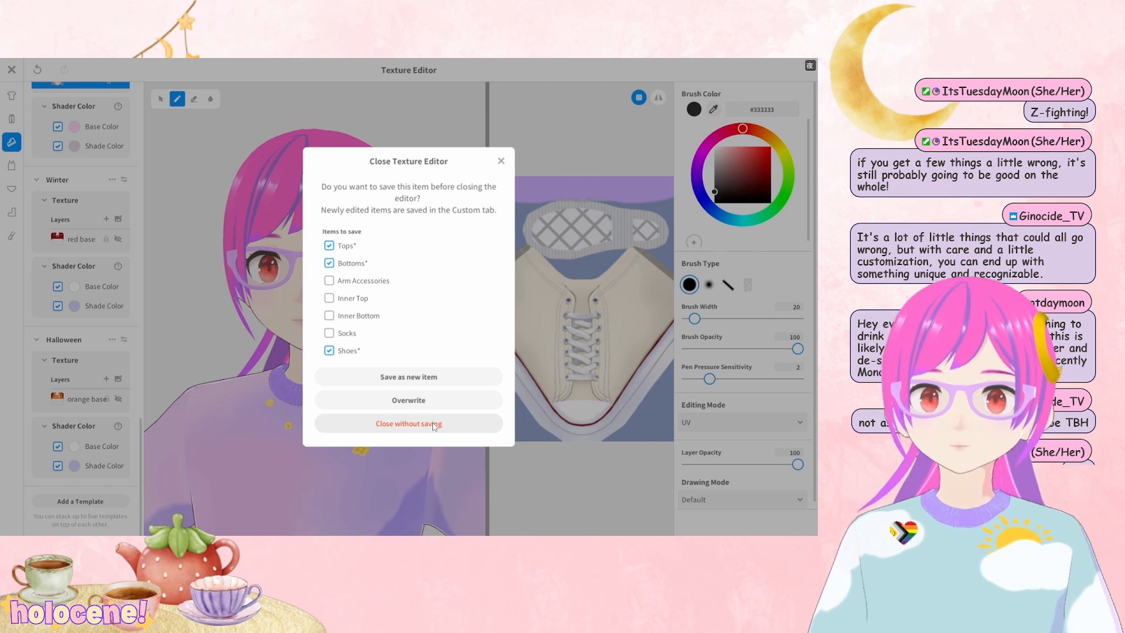
click(433, 423)
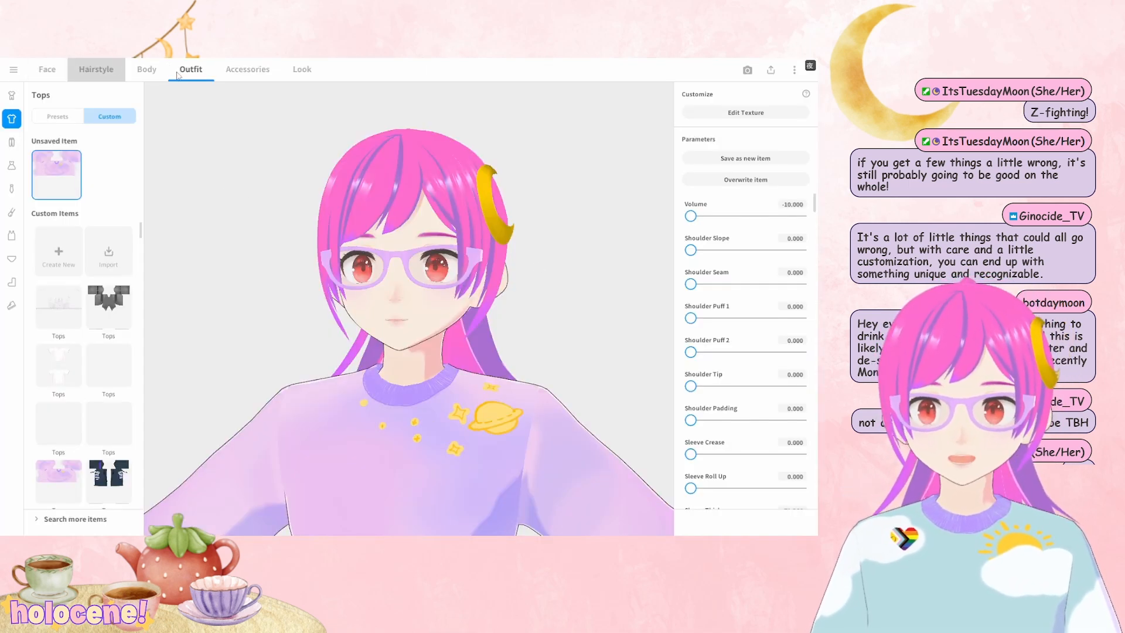
Open the model's front hair in the hair editor and frame the bangs up close
click(96, 69)
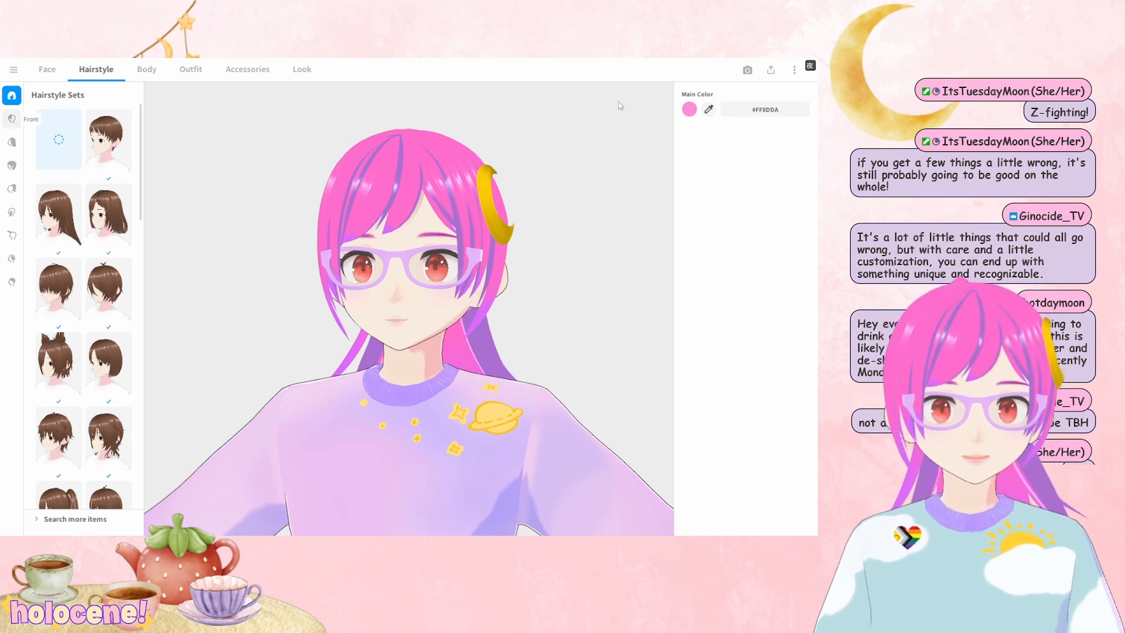
click(749, 113)
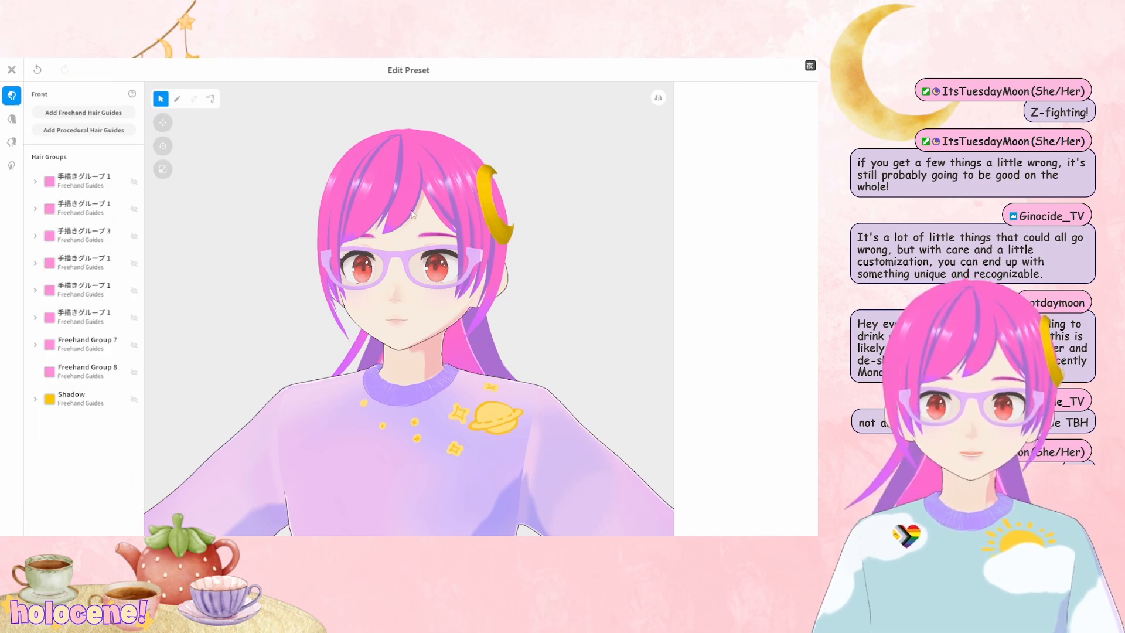
right_drag(410, 209, 426, 272)
scroll(390, 213, up, 4)
scroll(413, 266, up, 5)
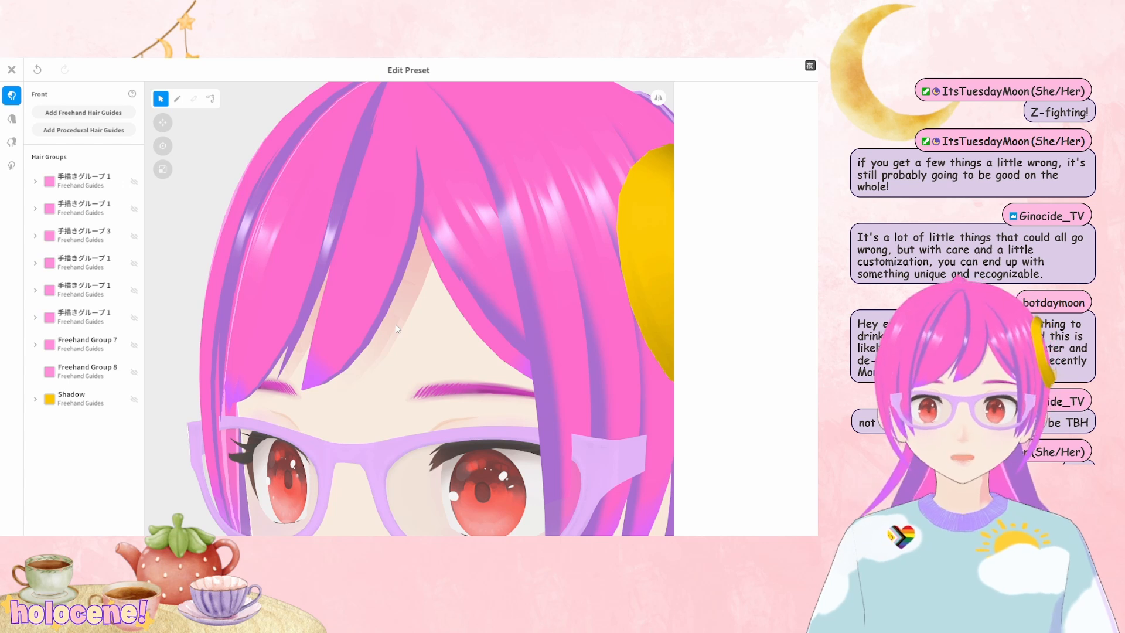
Select the Shadow hair group, examine how it sits behind the bangs from an angle, and deselect it
click(90, 403)
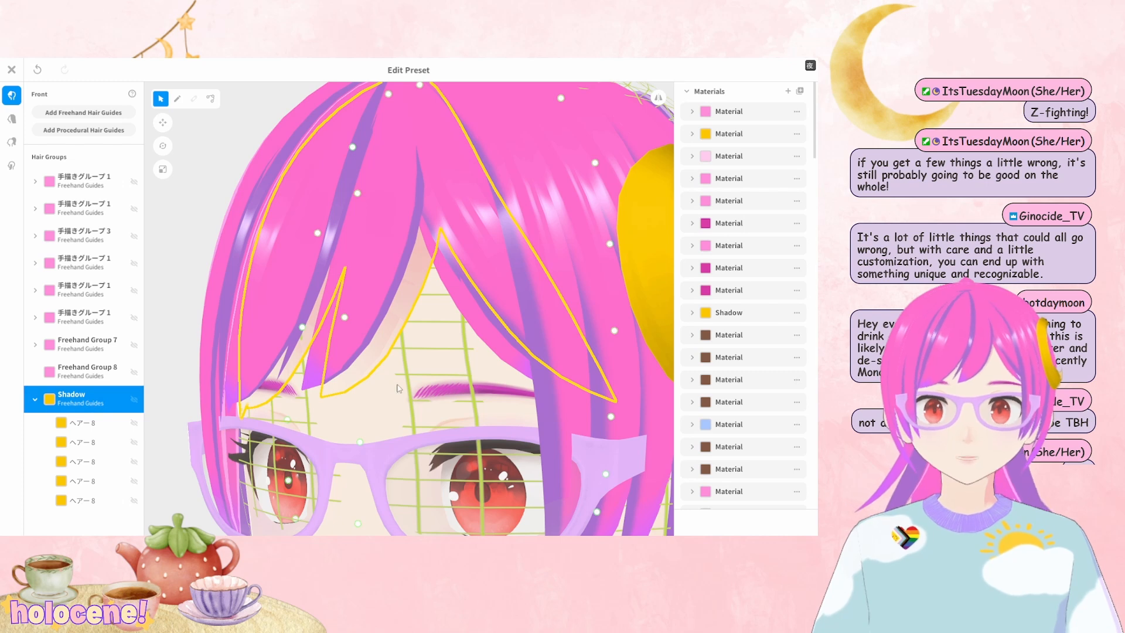
right_drag(446, 323, 417, 321)
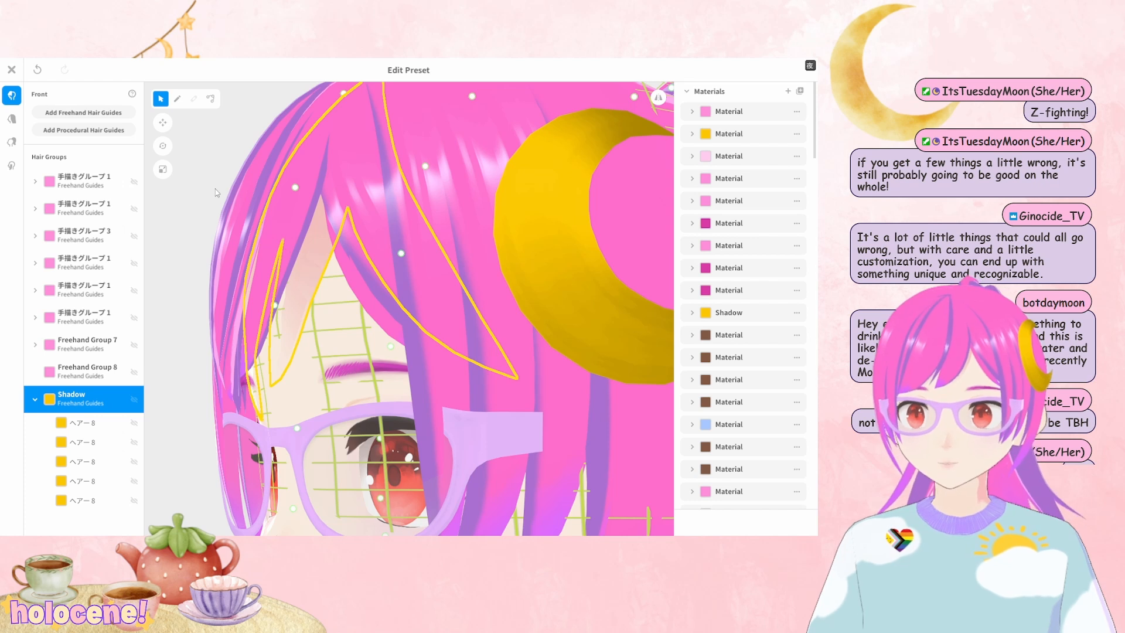
click(380, 283)
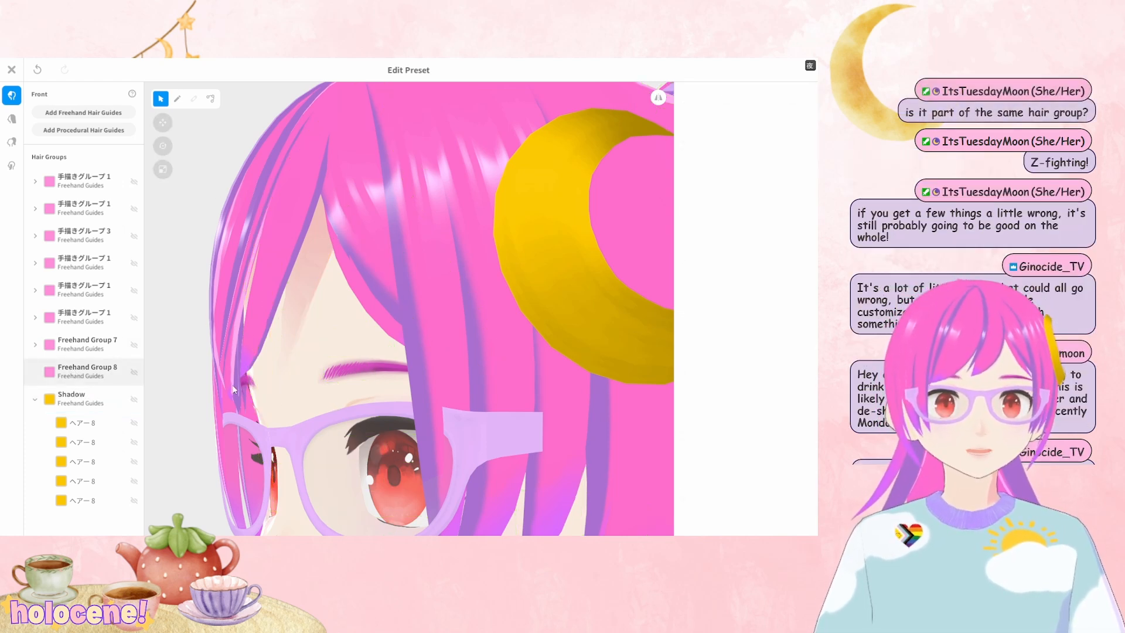
Select the first strand of the Shadow hair group and open its Shadow material in the Material Texture Editor
click(81, 403)
right_click(81, 398)
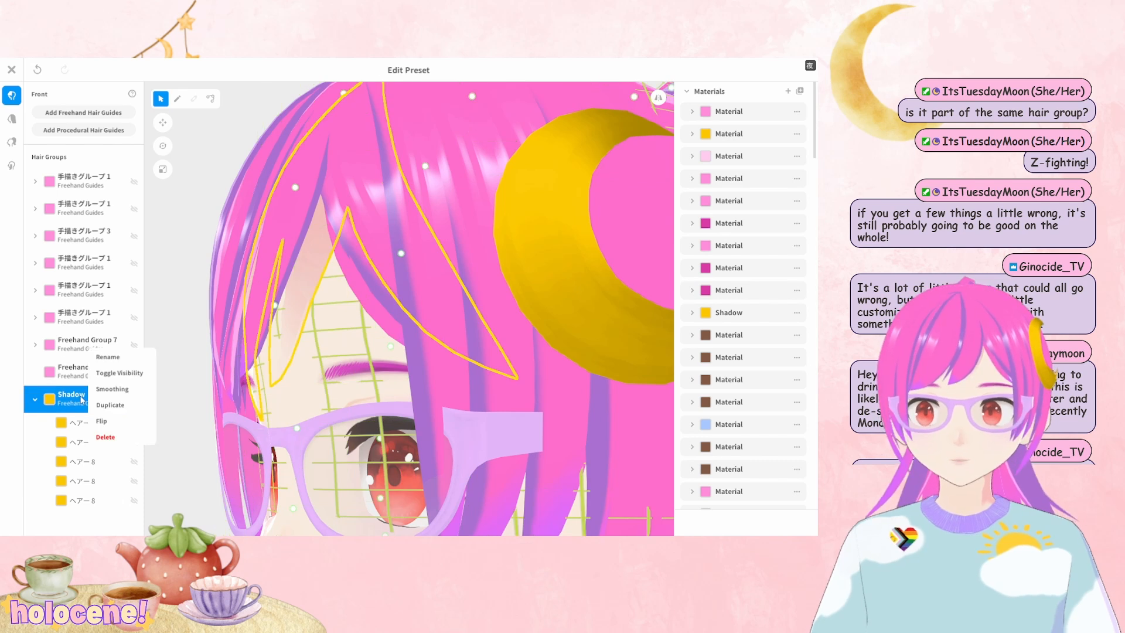
click(344, 390)
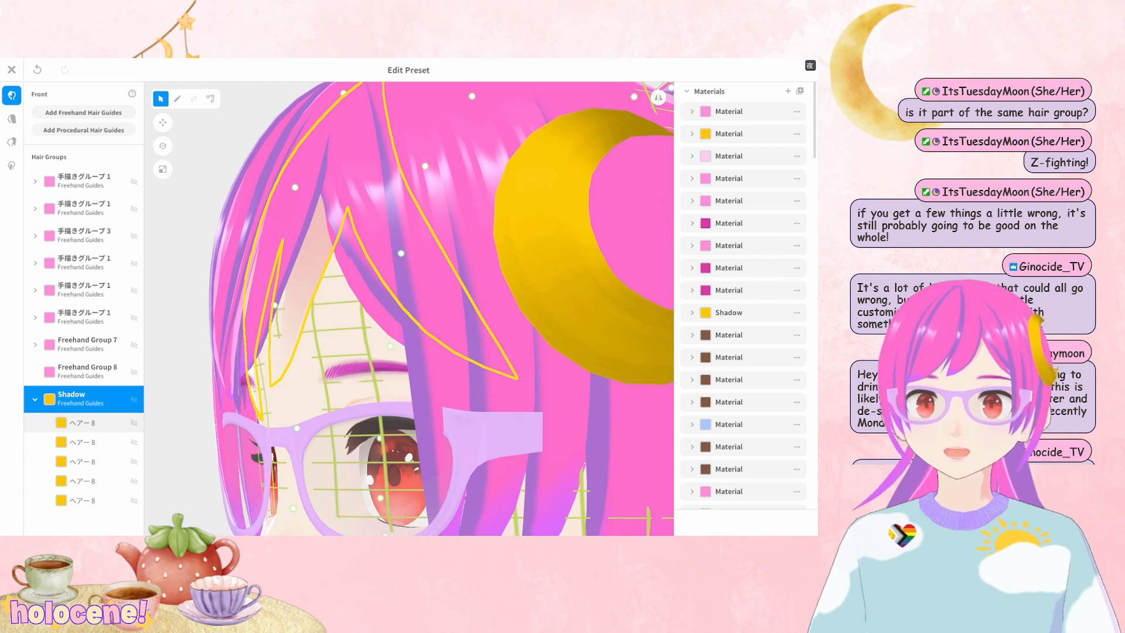
click(748, 317)
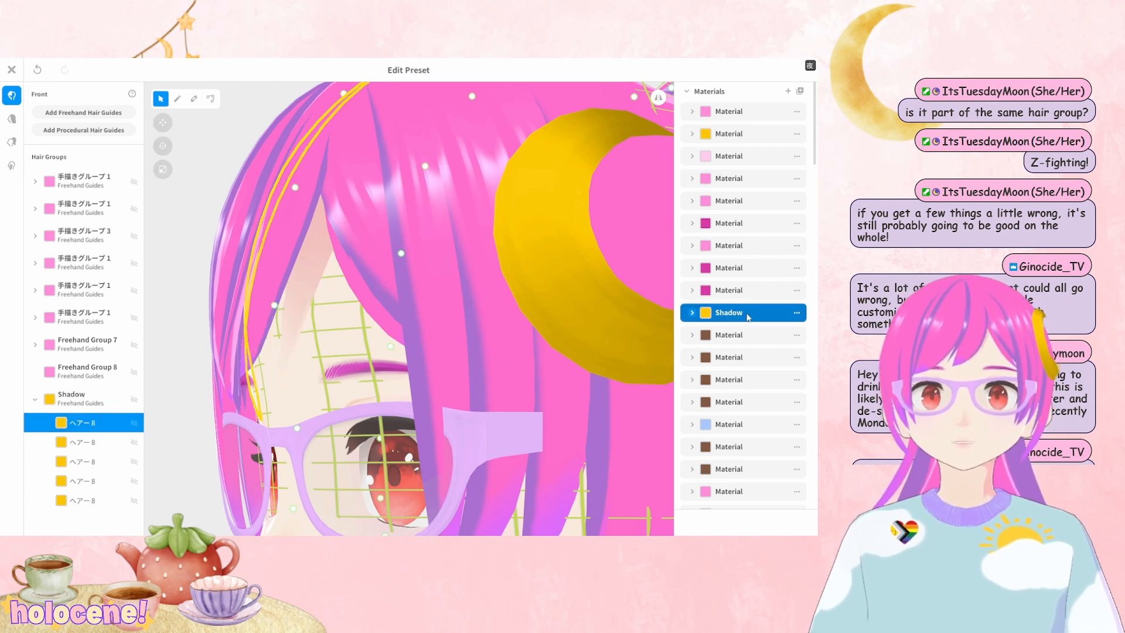
click(692, 314)
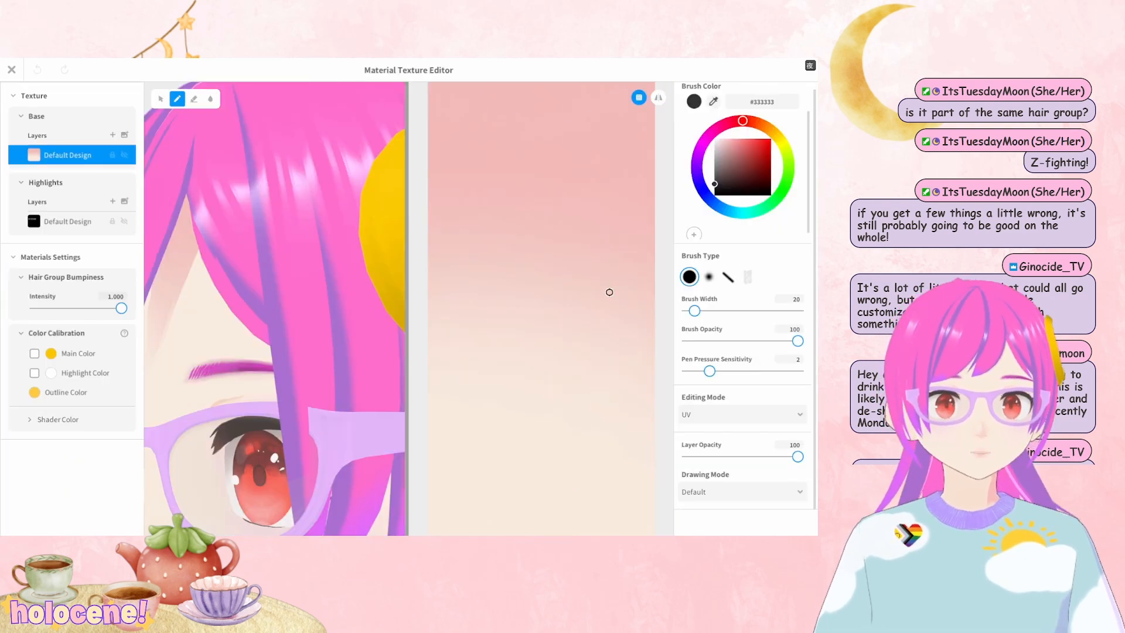
Examine the Shadow material under the bangs on the whole face and from an angle, and close the texture editor
scroll(291, 347, down, 3)
right_drag(292, 356, 334, 355)
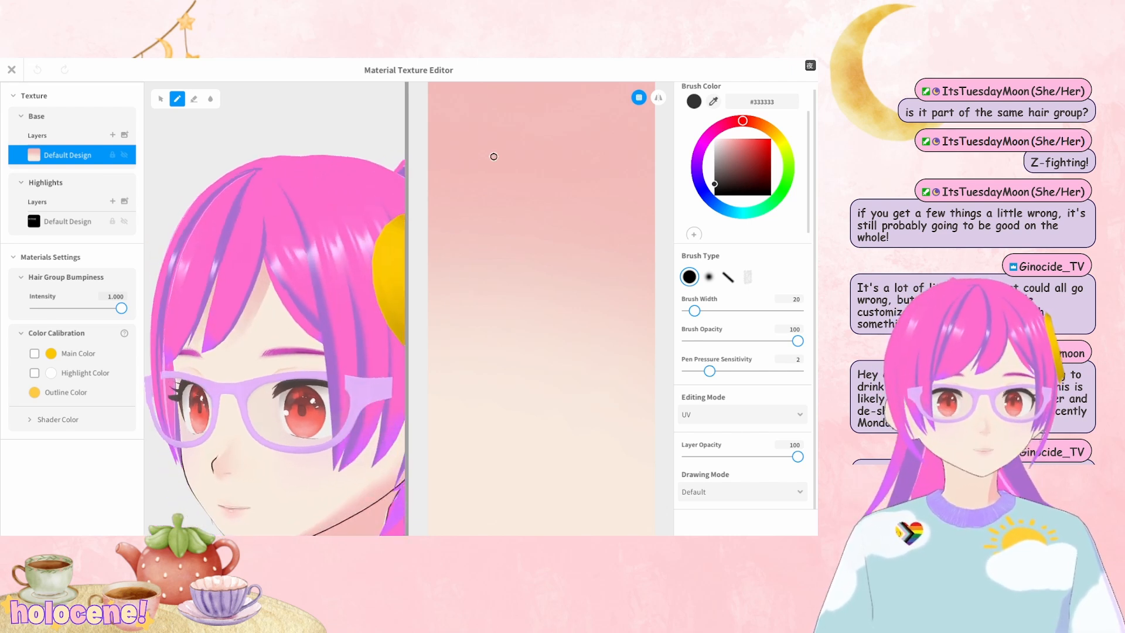
right_drag(272, 327, 303, 352)
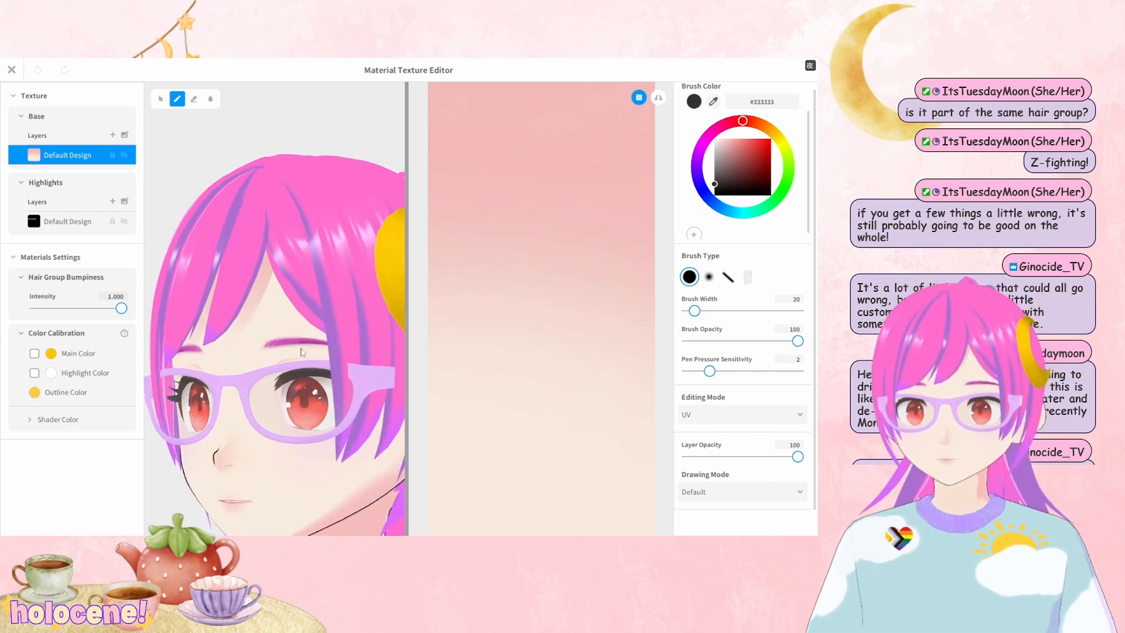
click(12, 70)
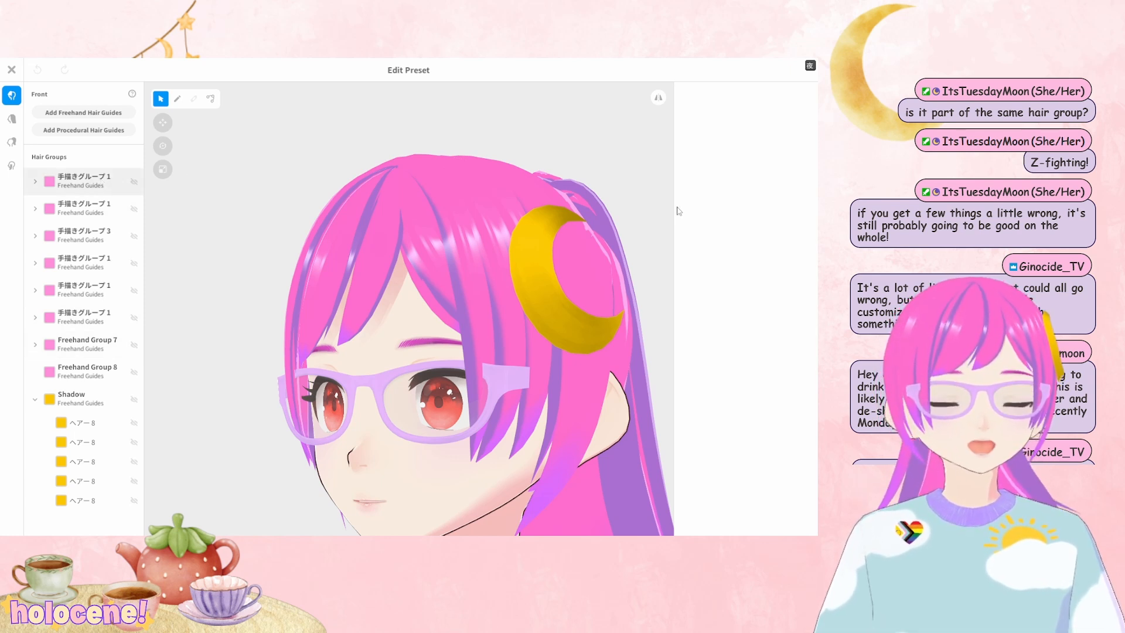
Select the first strand of the first front hair group and open its pink and purple material in the Material Texture Editor
click(503, 362)
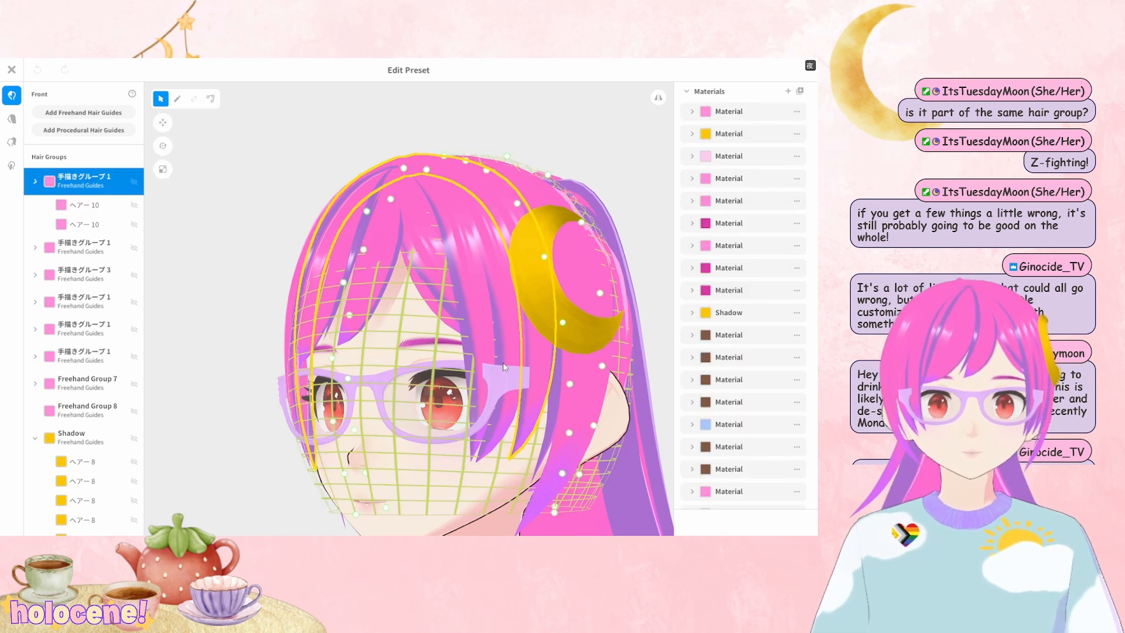
click(726, 113)
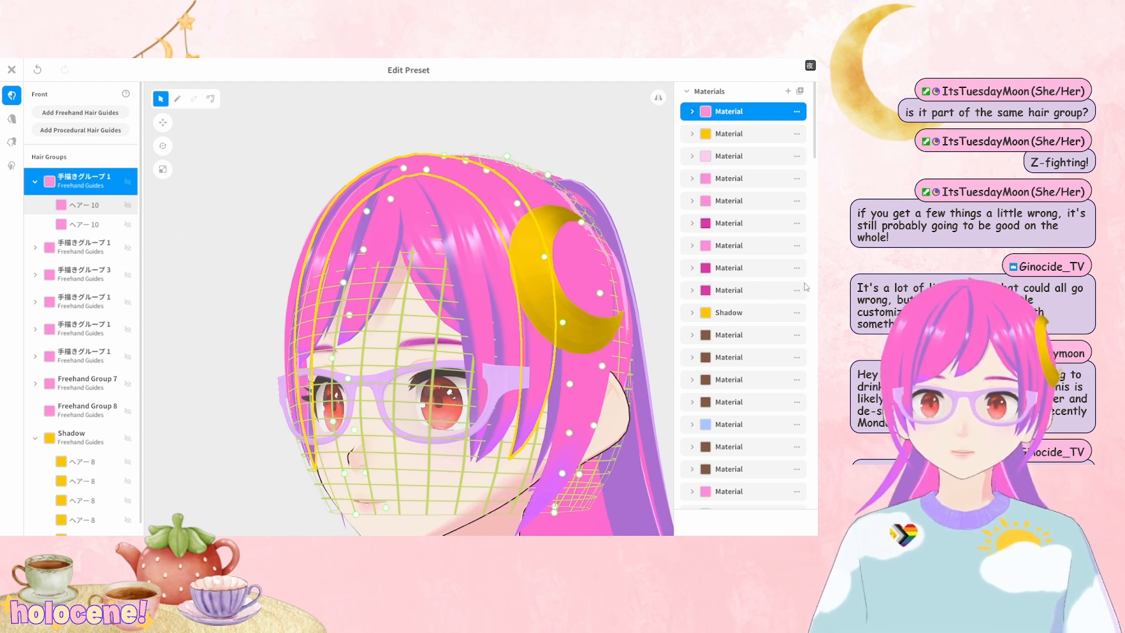
key(Down)
scroll(750, 290, down, 5)
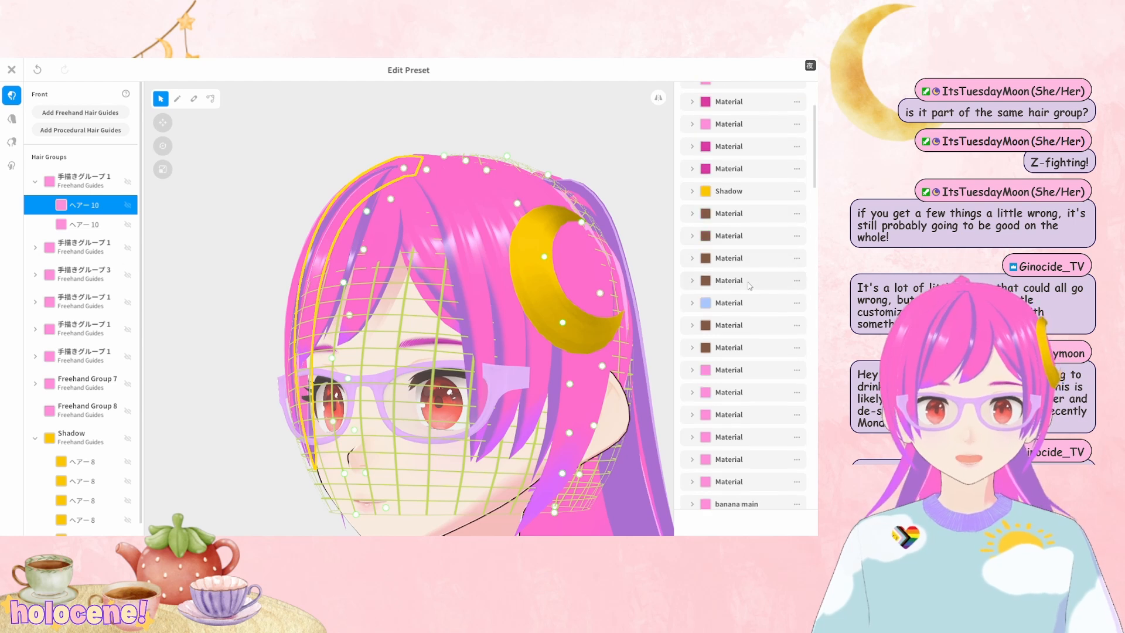
scroll(758, 286, down, 5)
scroll(762, 296, up, 10)
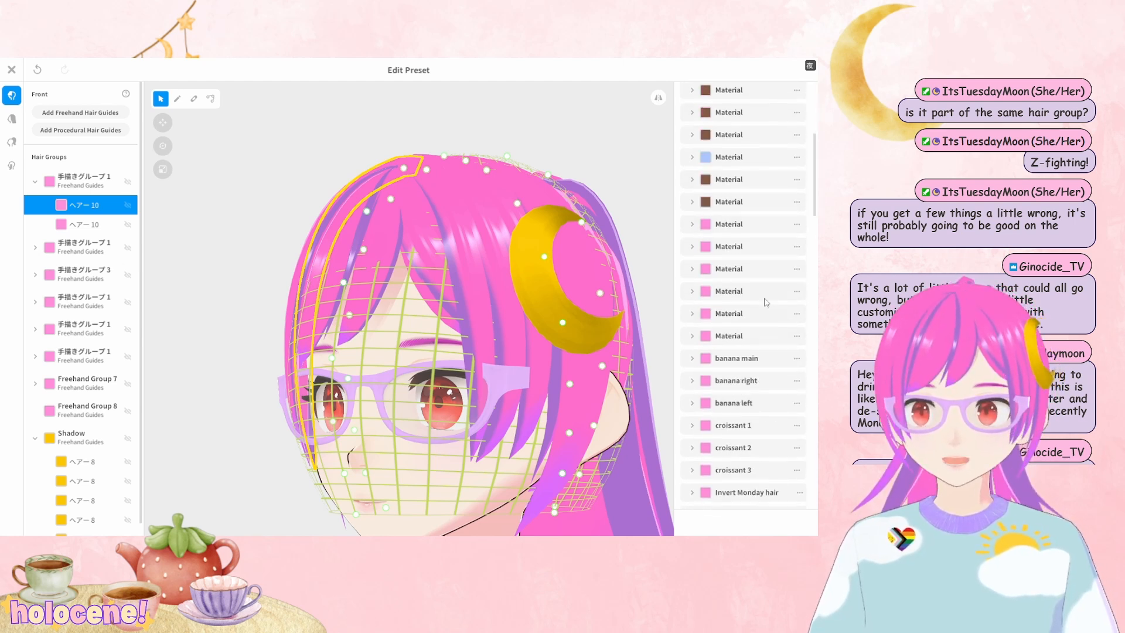
click(692, 111)
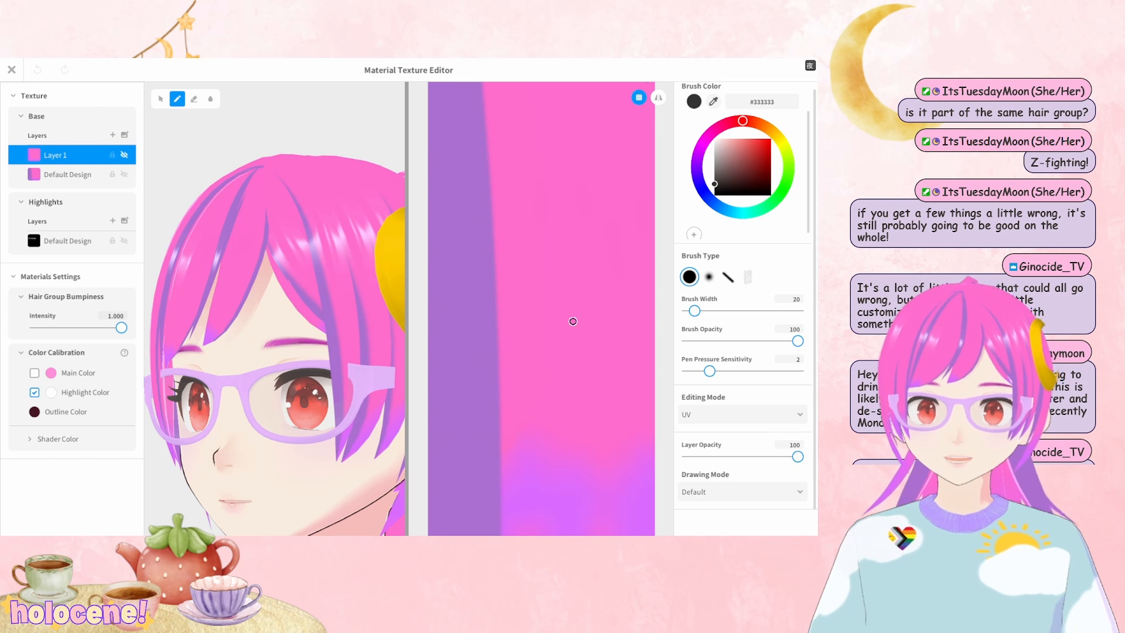
scroll(572, 321, down, 1)
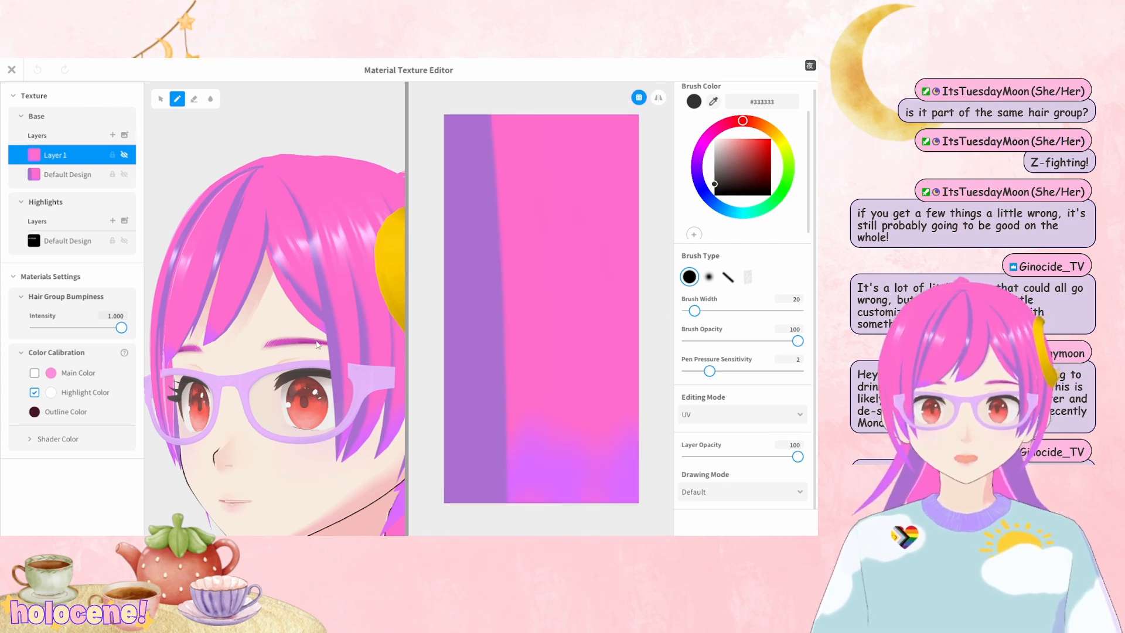
scroll(374, 300, down, 5)
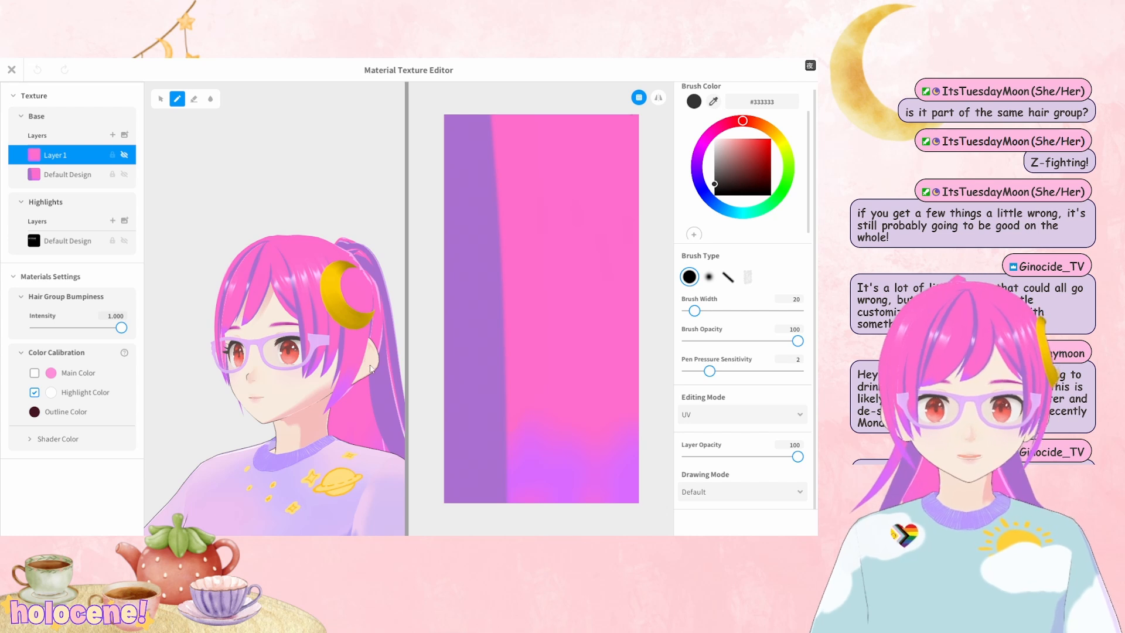
right_drag(370, 367, 337, 360)
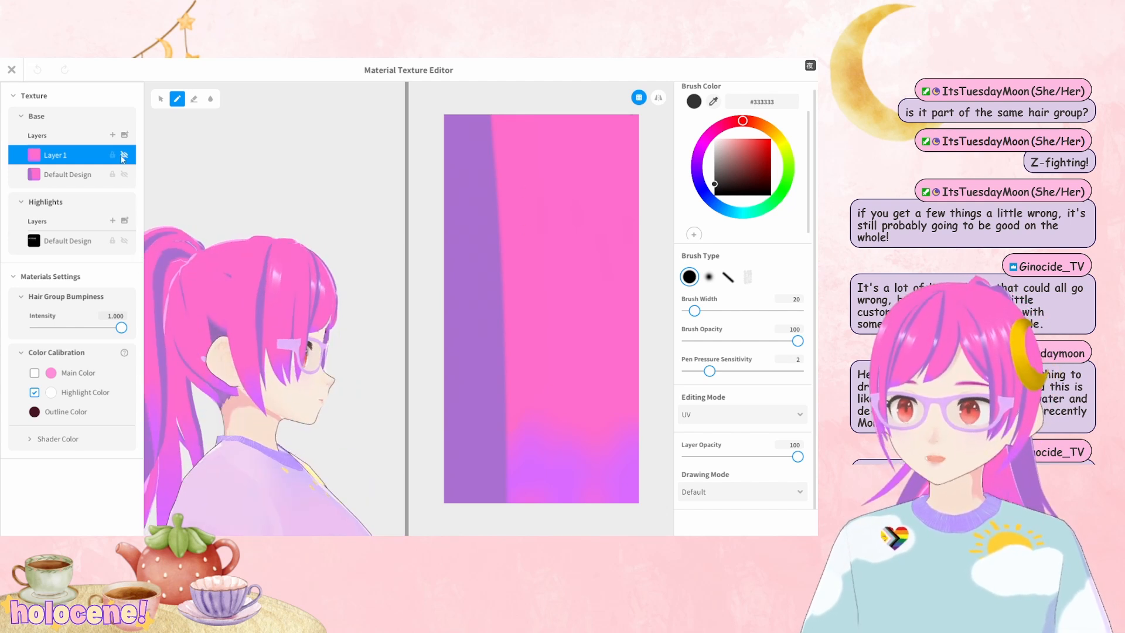
click(112, 135)
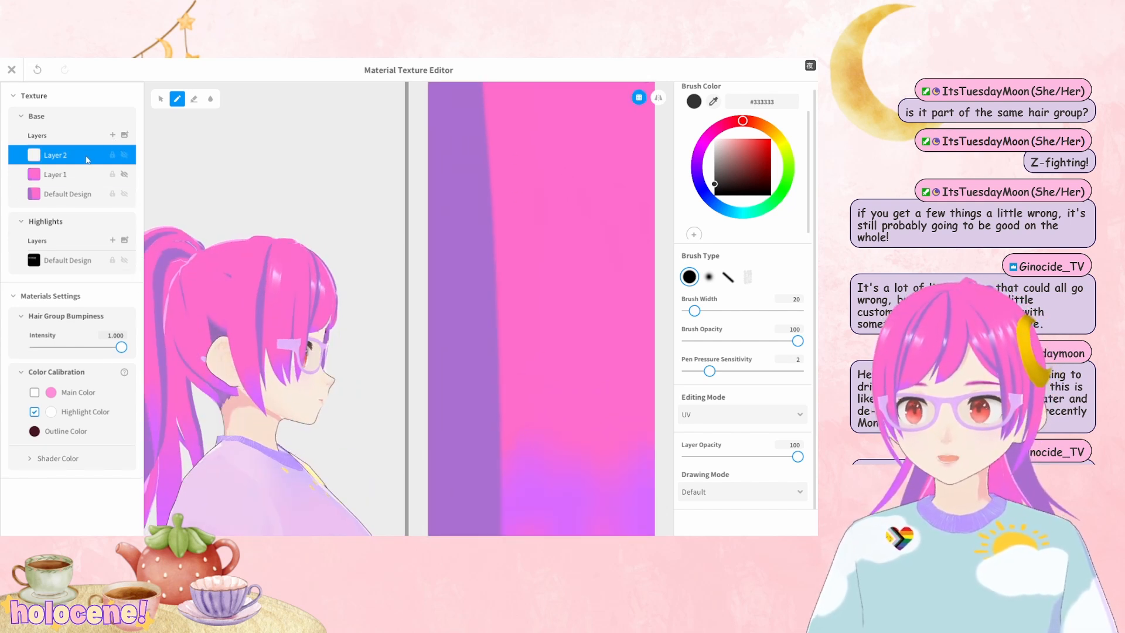
right_click(105, 156)
click(111, 141)
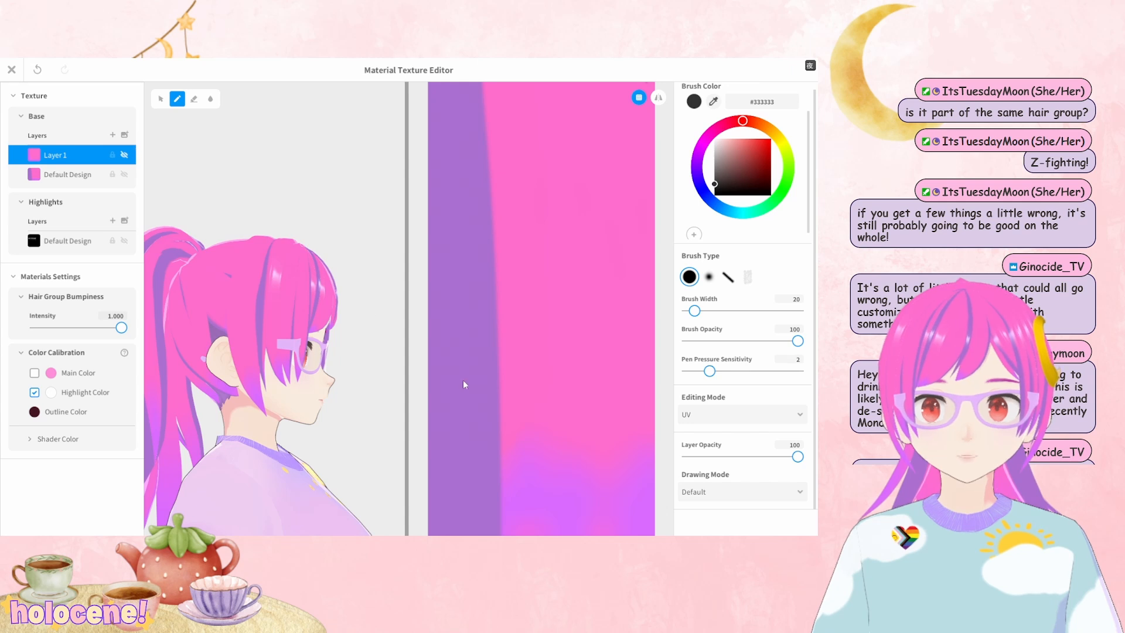
Overlay the A1–D8 lettered grid on the strand as a new Base layer at 47 opacity, and hide it after checking its placement
key(ctrl+v)
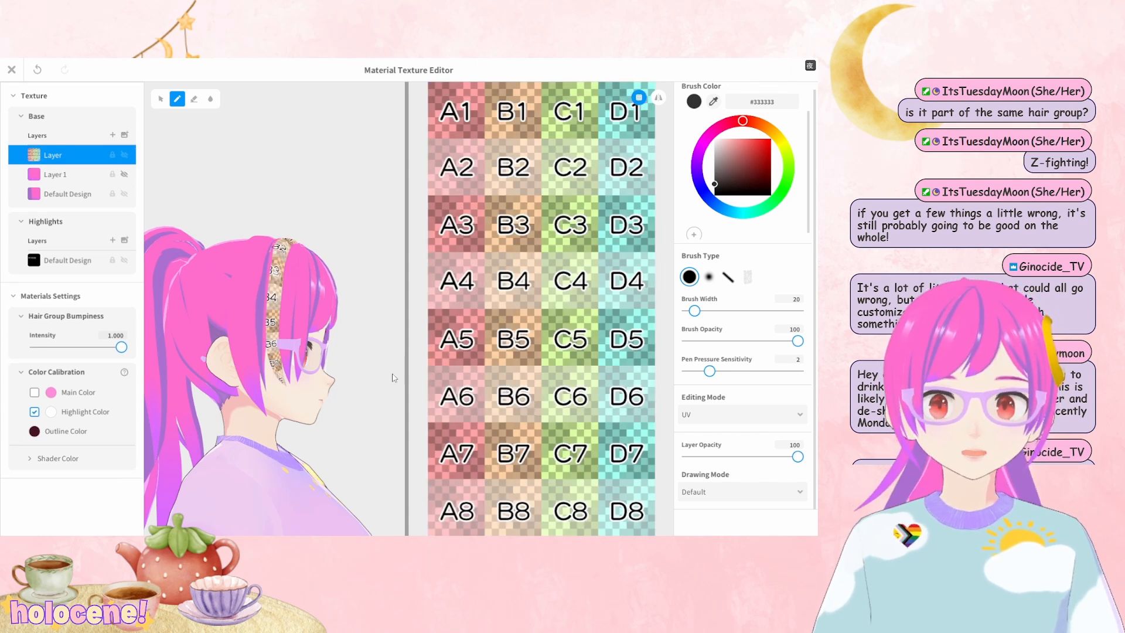
right_drag(326, 248, 287, 252)
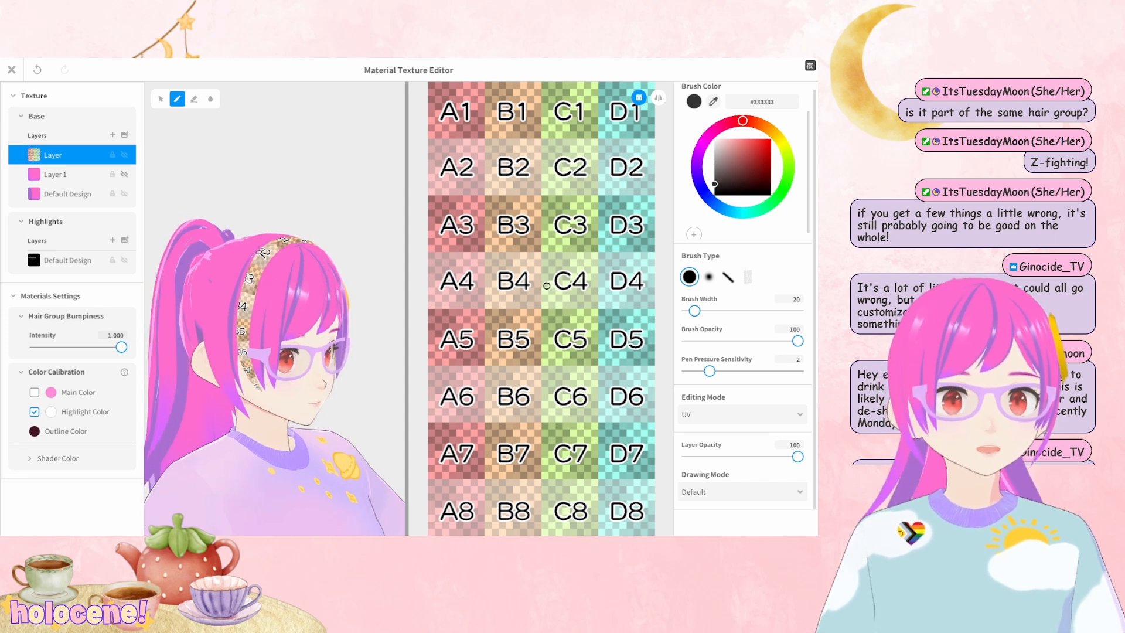
drag(747, 456, 739, 456)
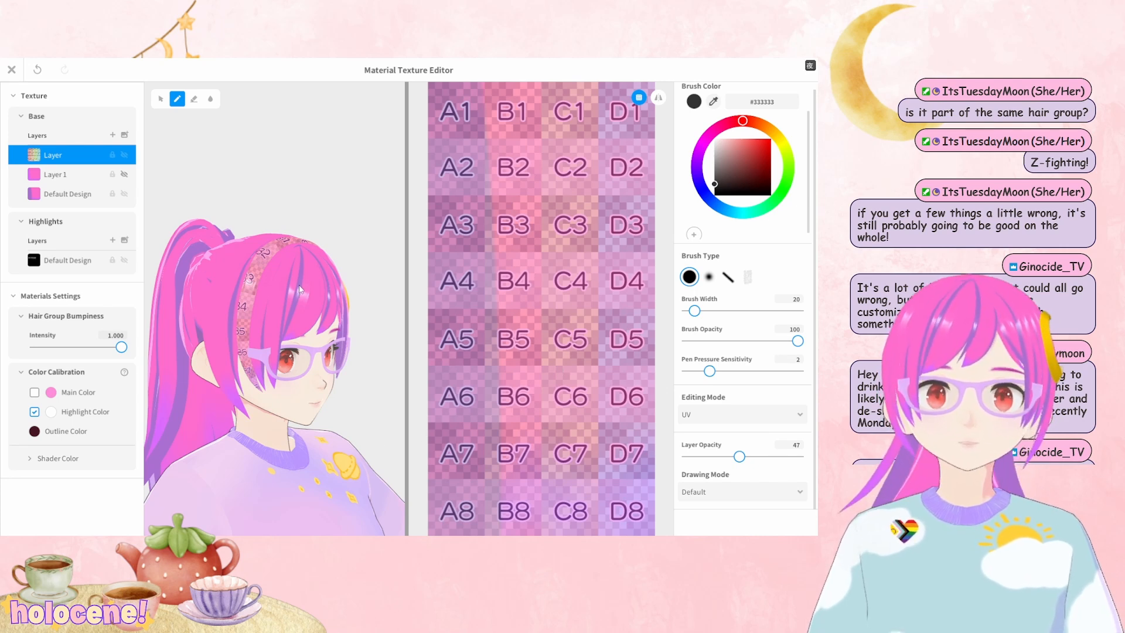
right_drag(298, 284, 314, 290)
scroll(315, 291, up, 5)
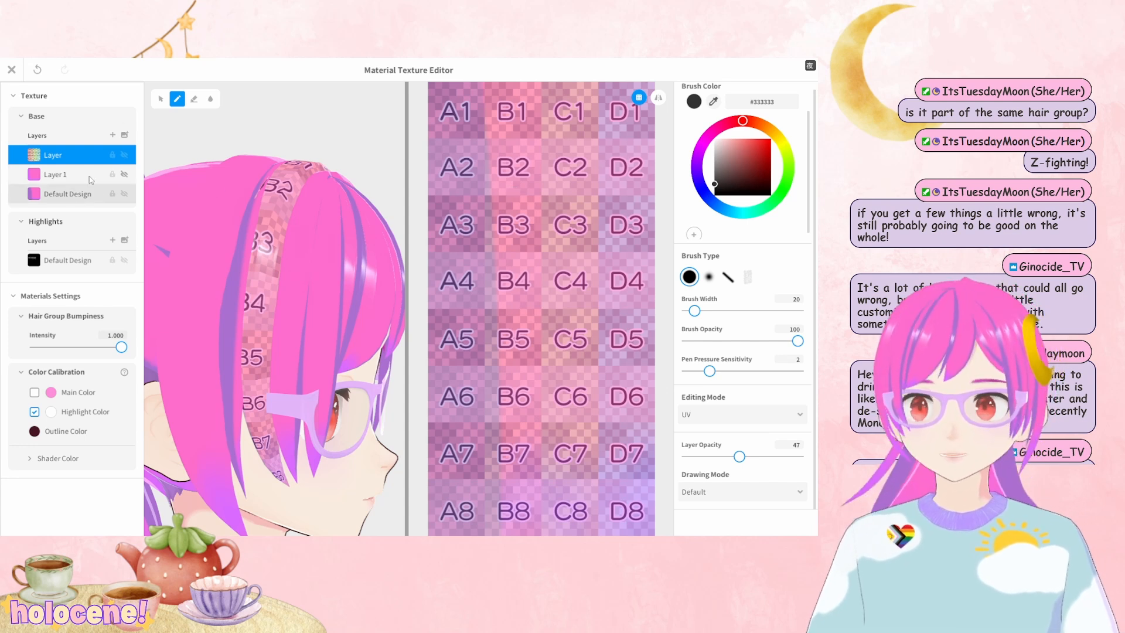
click(124, 156)
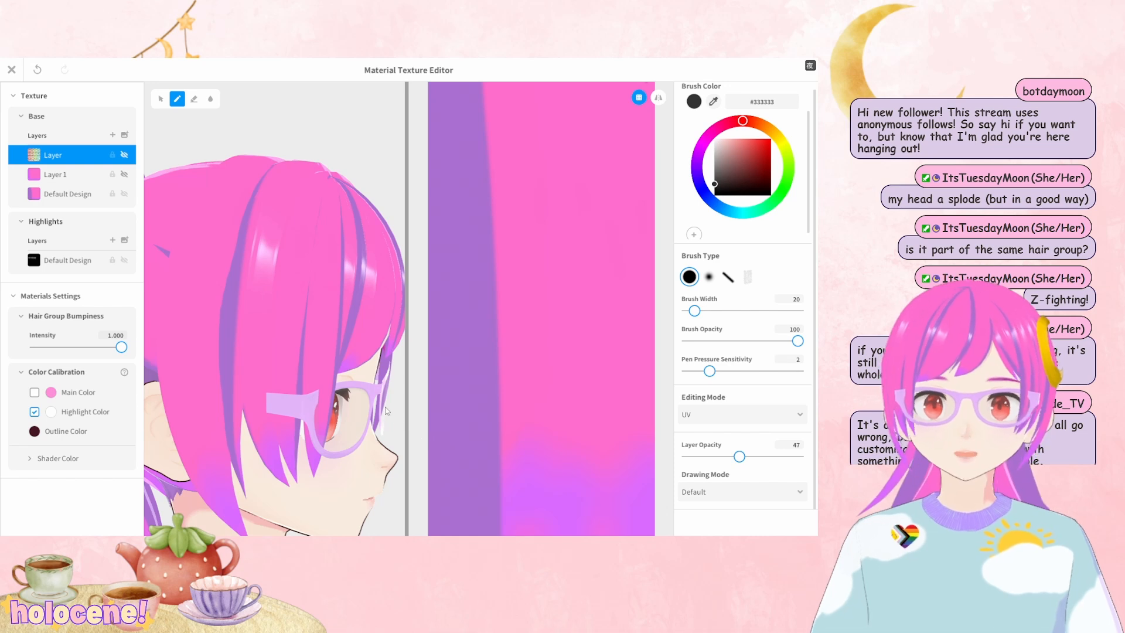
Examine the bangs, the shadow on the forehead and the glasses up close from the side and front
right_drag(382, 415, 318, 408)
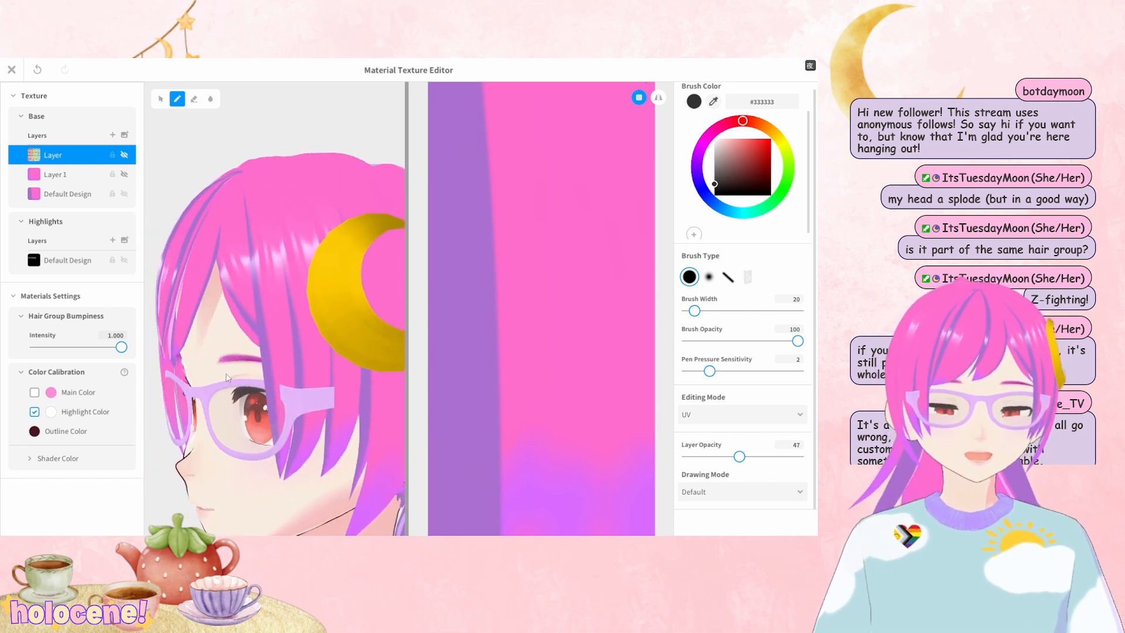
scroll(206, 313, up, 3)
middle_drag(176, 316, 216, 303)
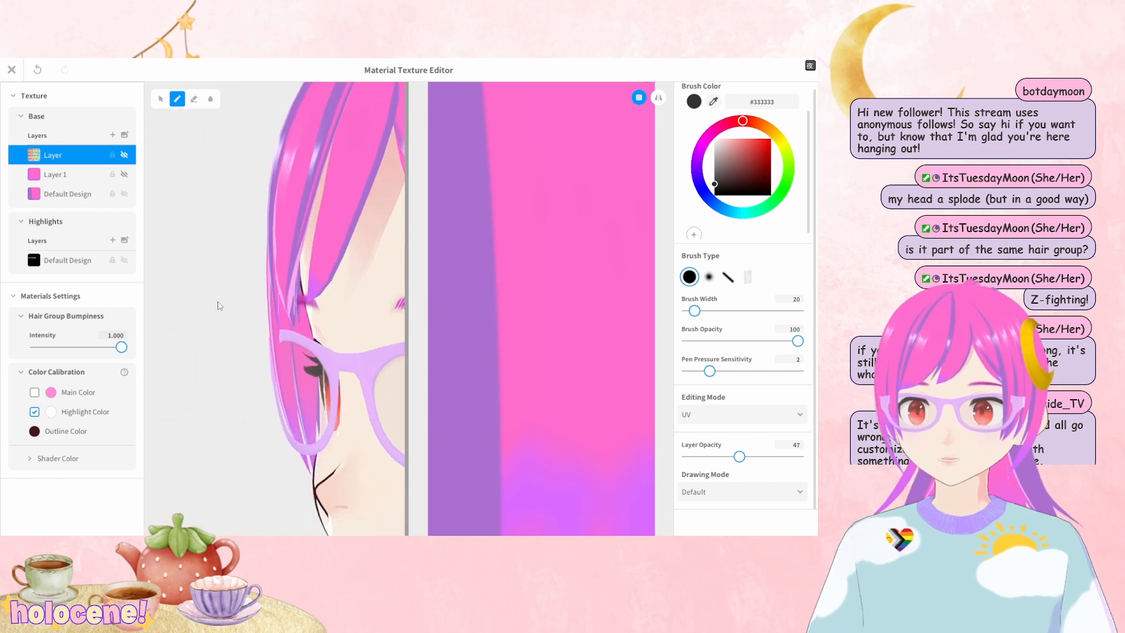
scroll(266, 310, up, 1)
right_drag(266, 310, 255, 311)
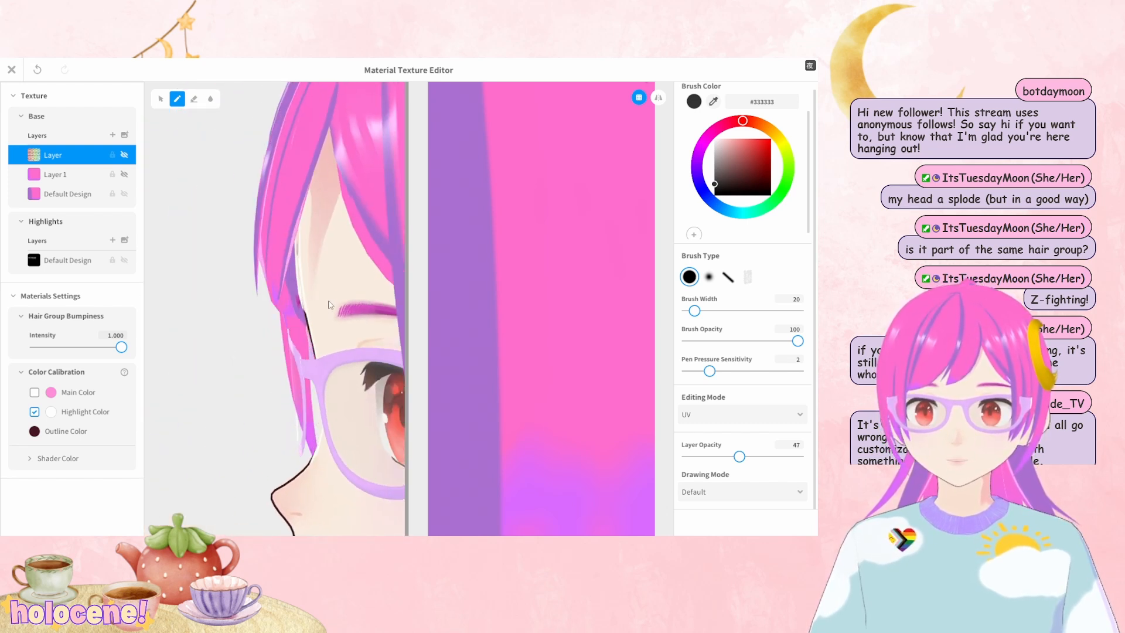
middle_drag(327, 305, 324, 281)
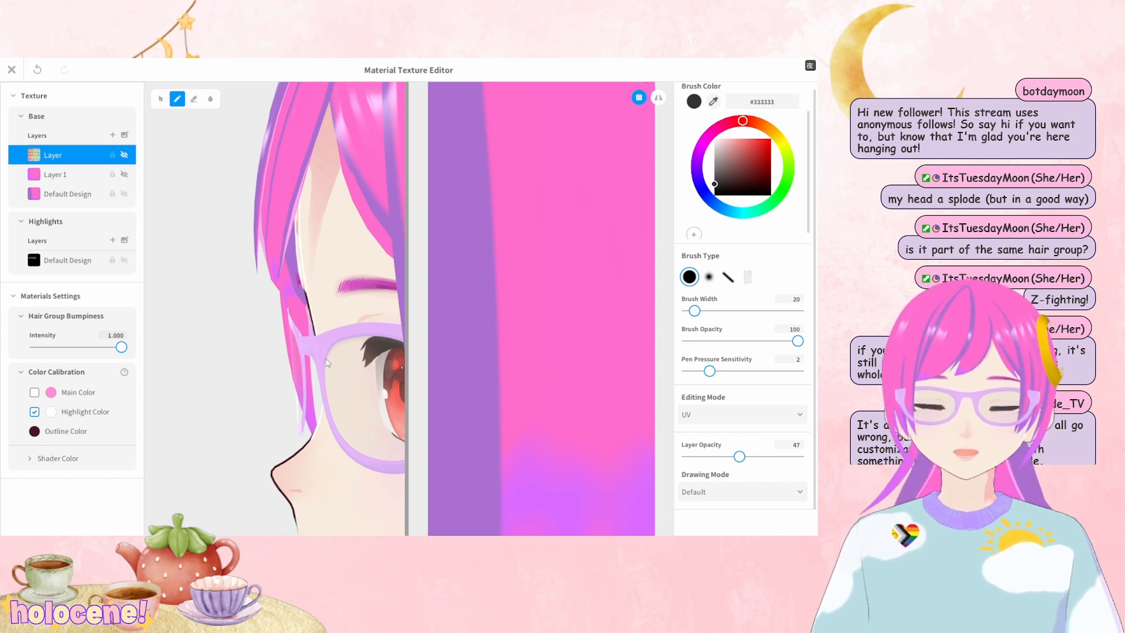
right_drag(319, 341, 325, 303)
scroll(309, 304, up, 5)
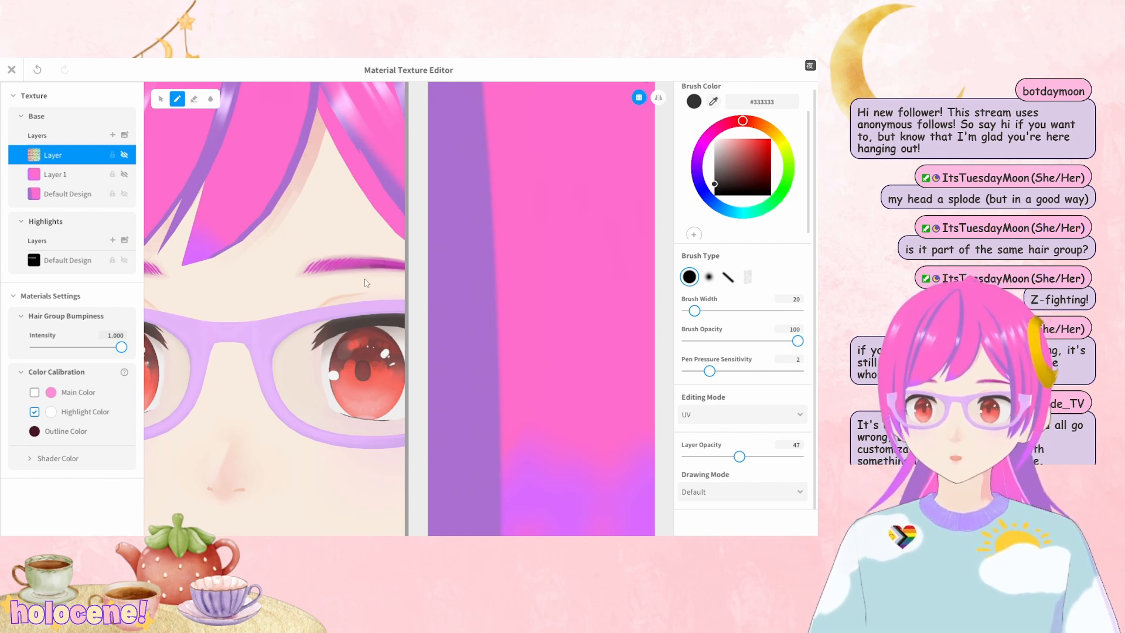
scroll(329, 295, down, 5)
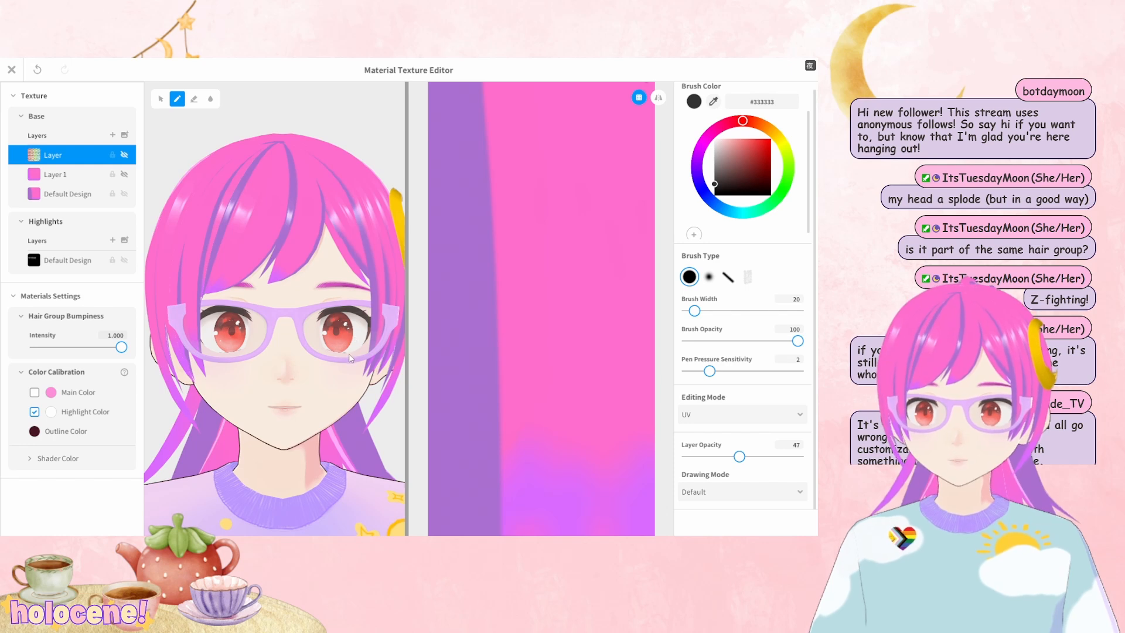
scroll(349, 339, up, 5)
scroll(358, 380, down, 3)
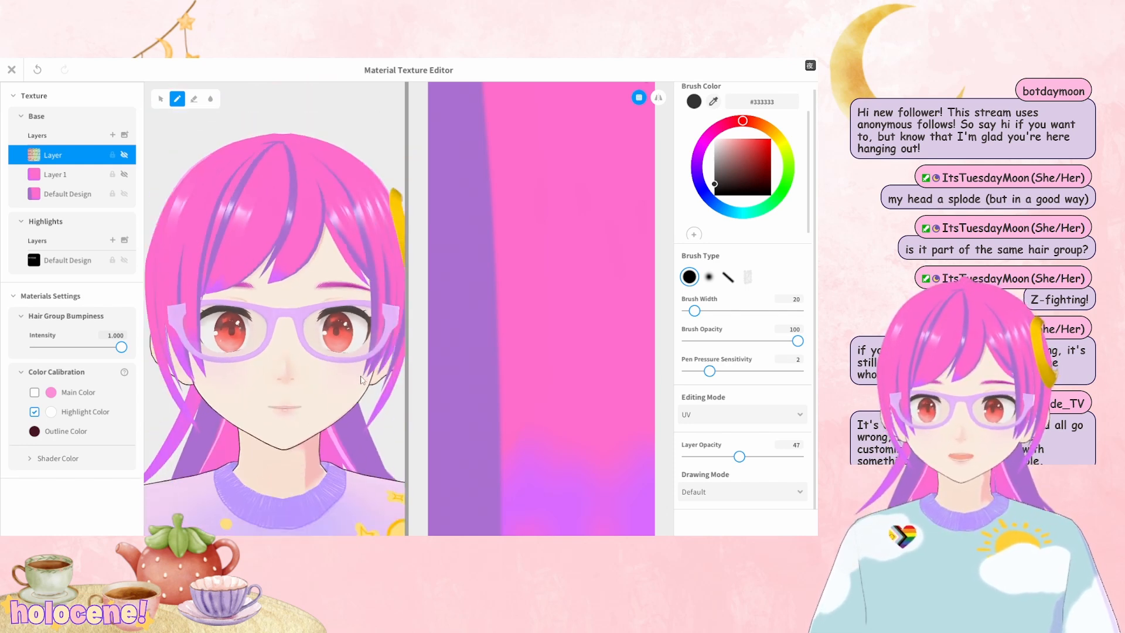
right_drag(358, 380, 329, 381)
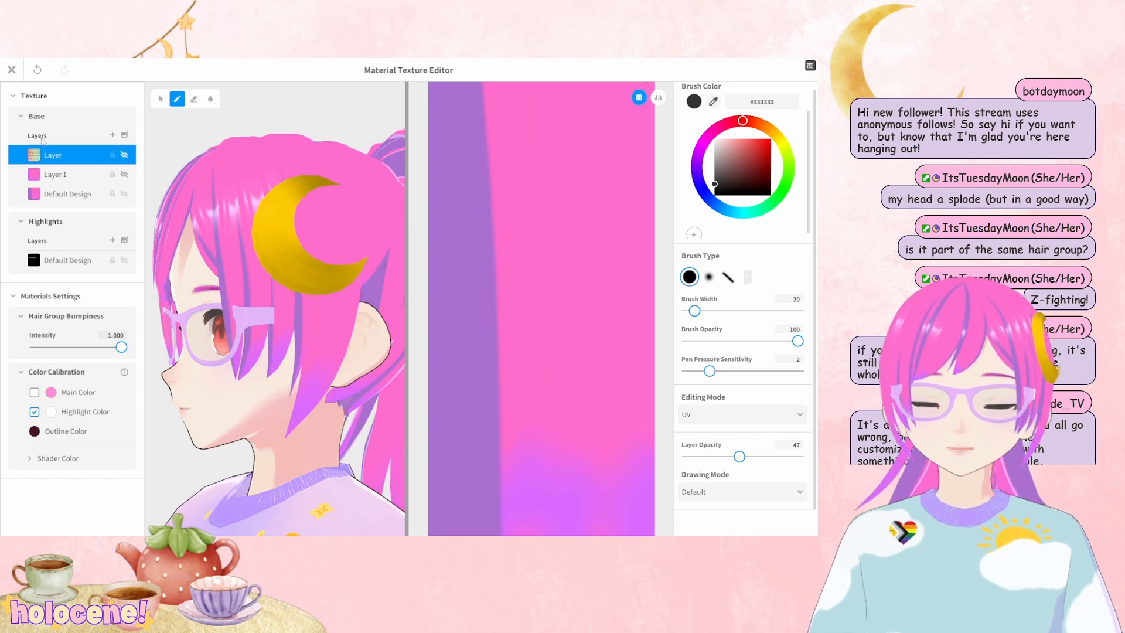
Close the texture and hairstyle editors without saving and return to model selection, discarding the model's unsaved edits
click(12, 70)
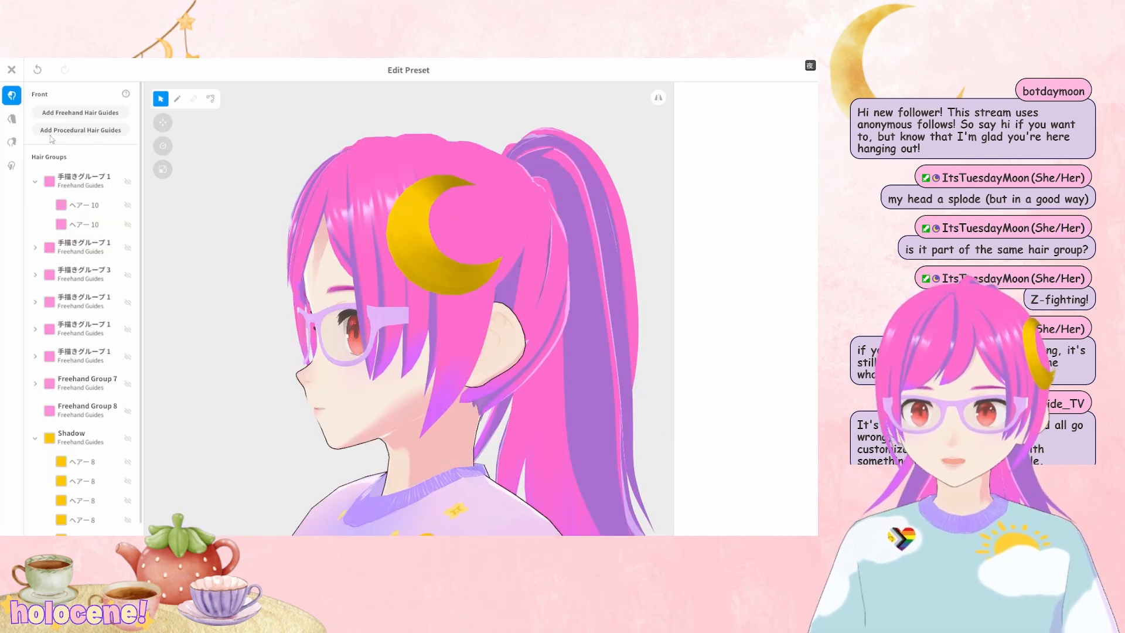
click(12, 71)
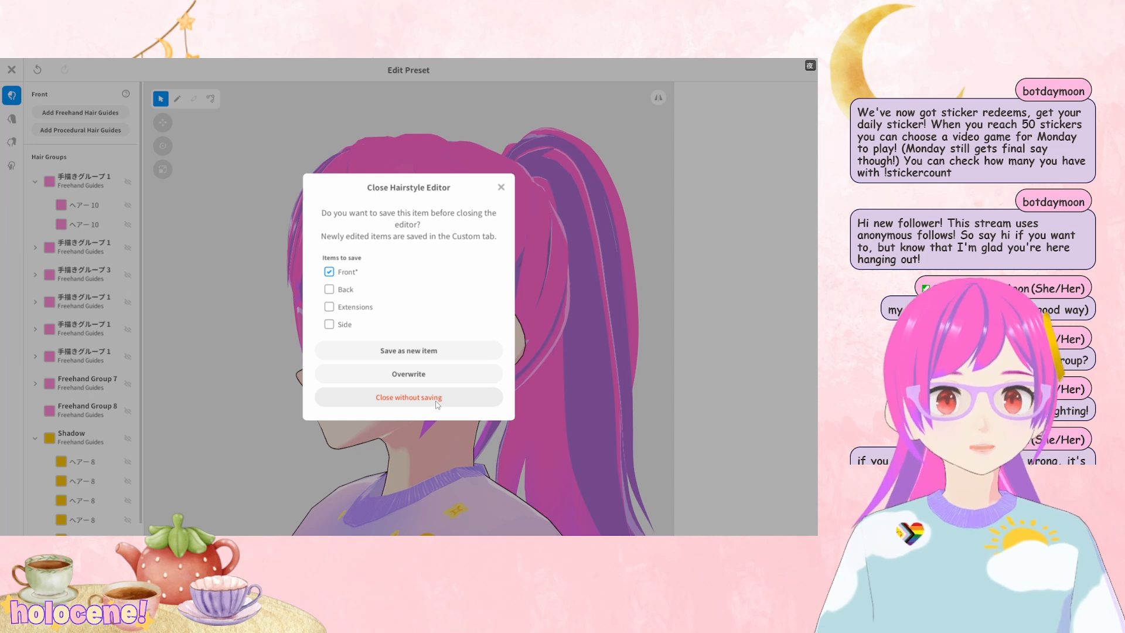
click(305, 398)
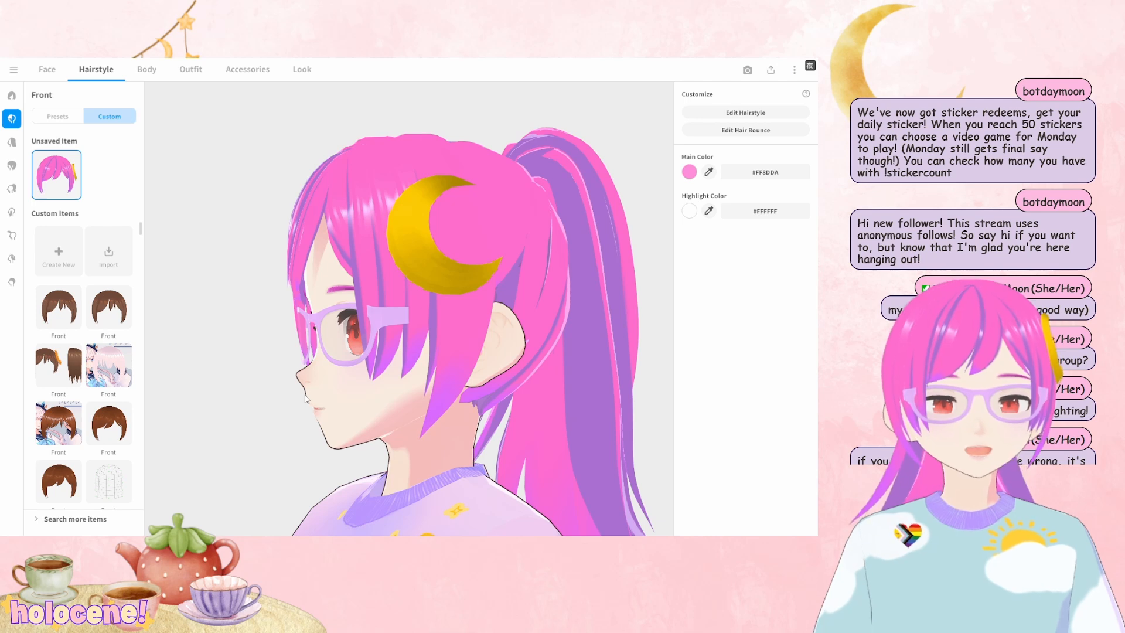
click(13, 69)
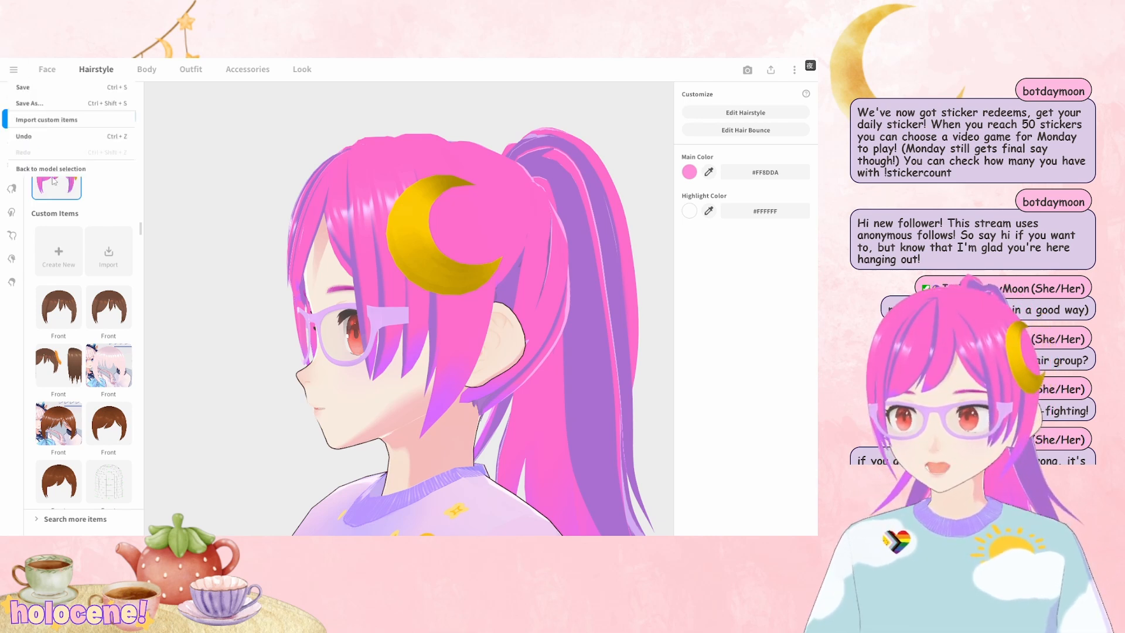
click(65, 169)
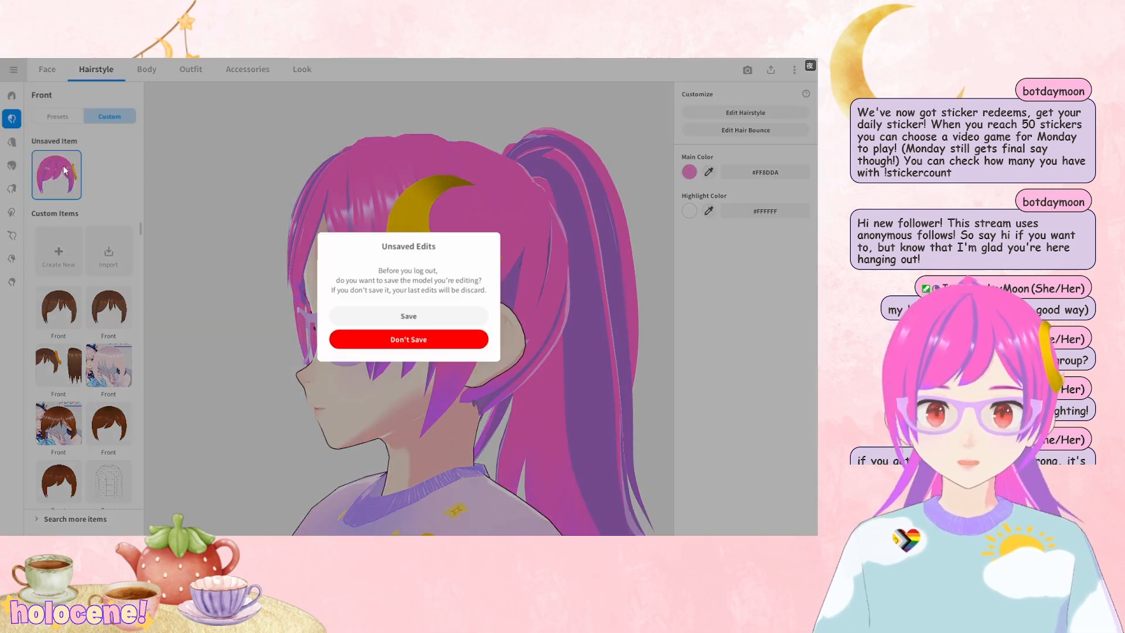
click(416, 339)
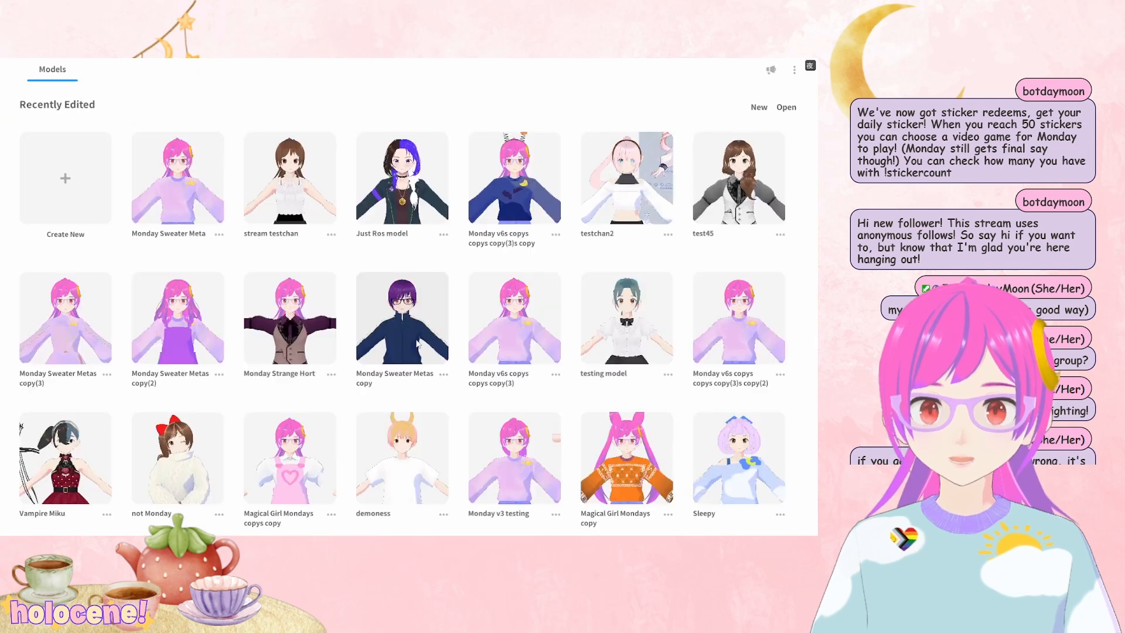
Open the stream testchan model and frame its head and upper body
click(283, 190)
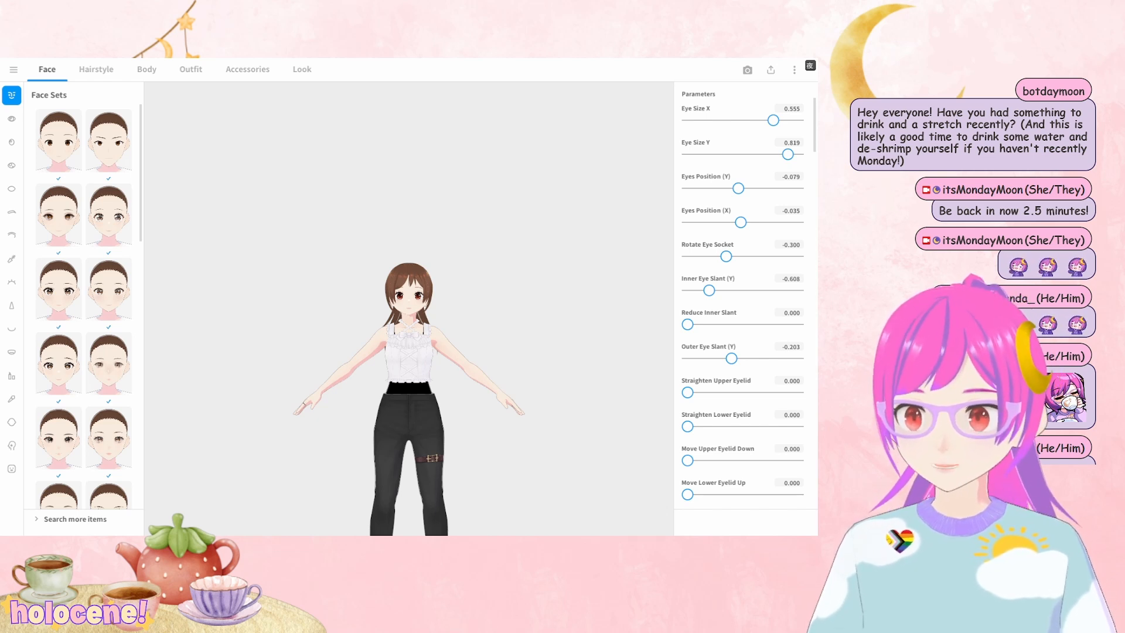
scroll(454, 287, up, 4)
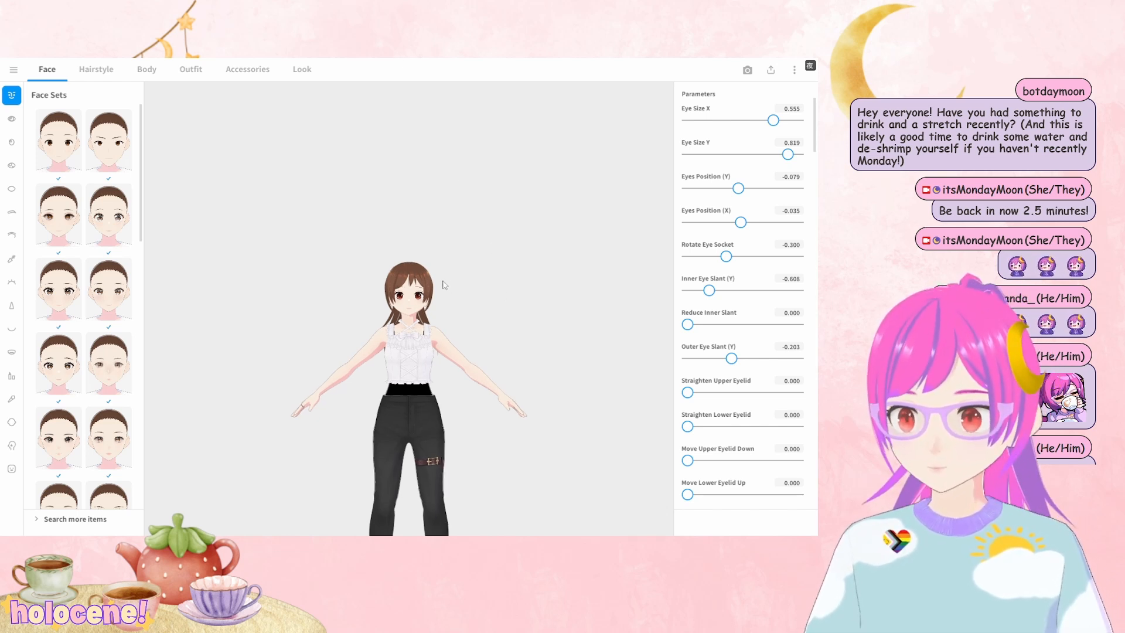
scroll(448, 316, up, 8)
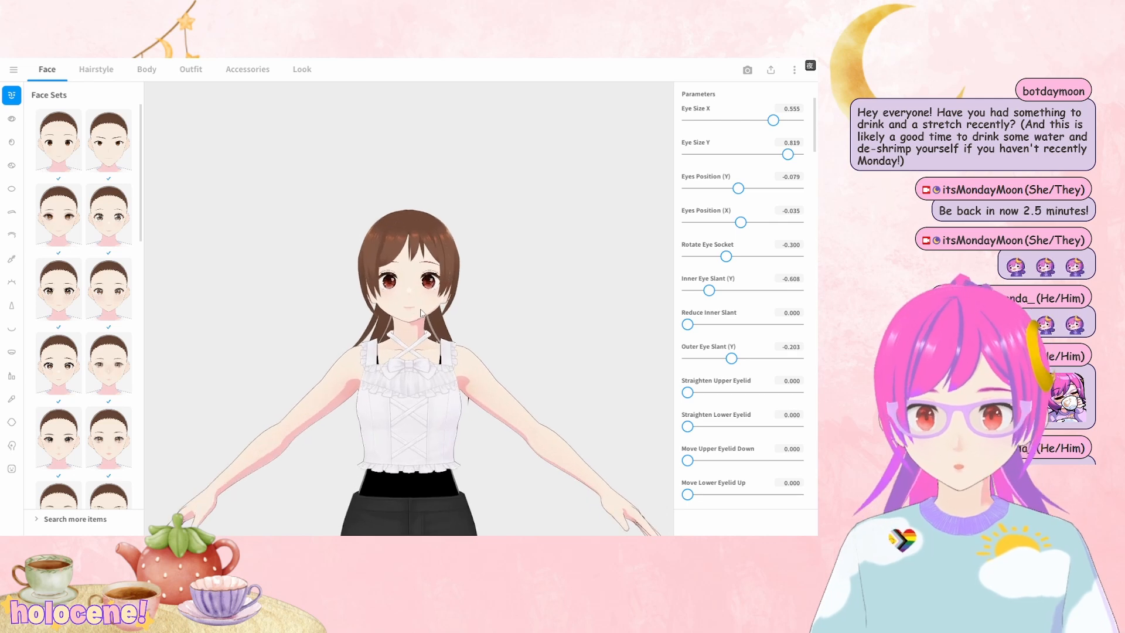
Show the Teto refs.png guide image at 0.772 alpha and place it over the face at x -0.409 and z 0.298
middle_drag(436, 298, 520, 311)
scroll(522, 321, up, 2)
key(F10)
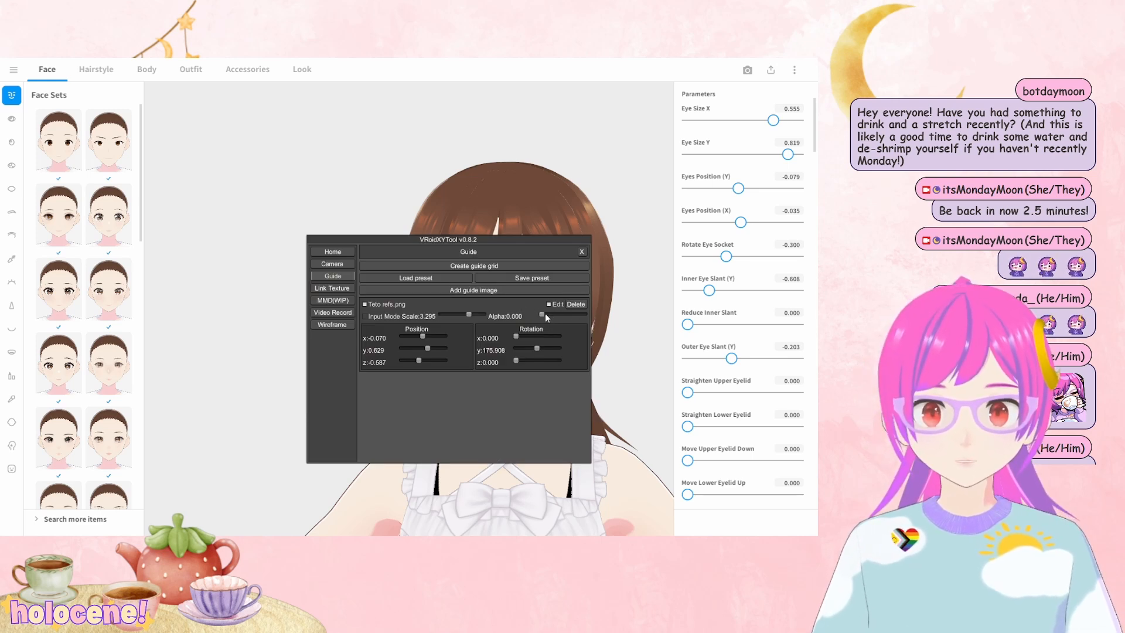
drag(544, 314, 576, 321)
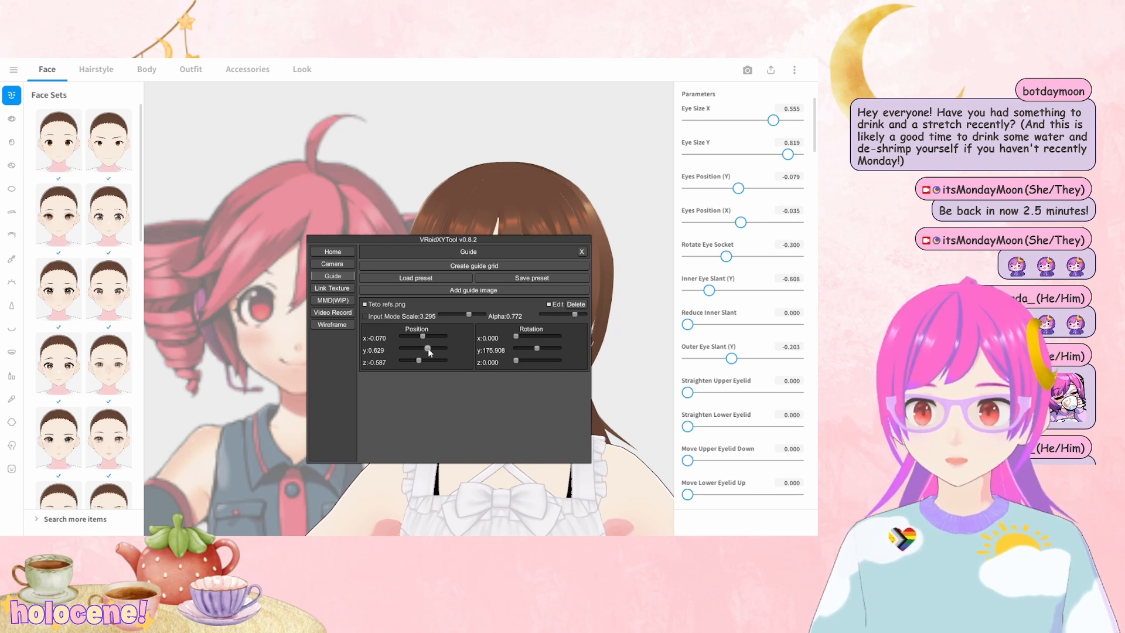
mouse_move(428, 348)
mouse_down()
mouse_move(420, 359)
mouse_move(421, 337)
mouse_up()
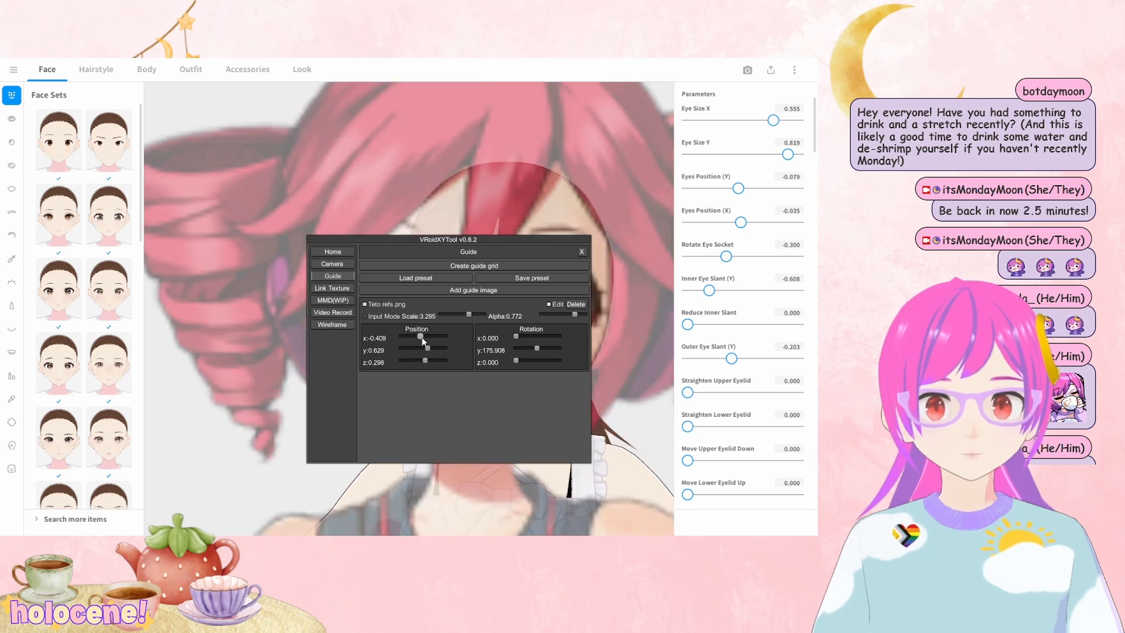
drag(497, 240, 172, 182)
scroll(608, 420, up, 3)
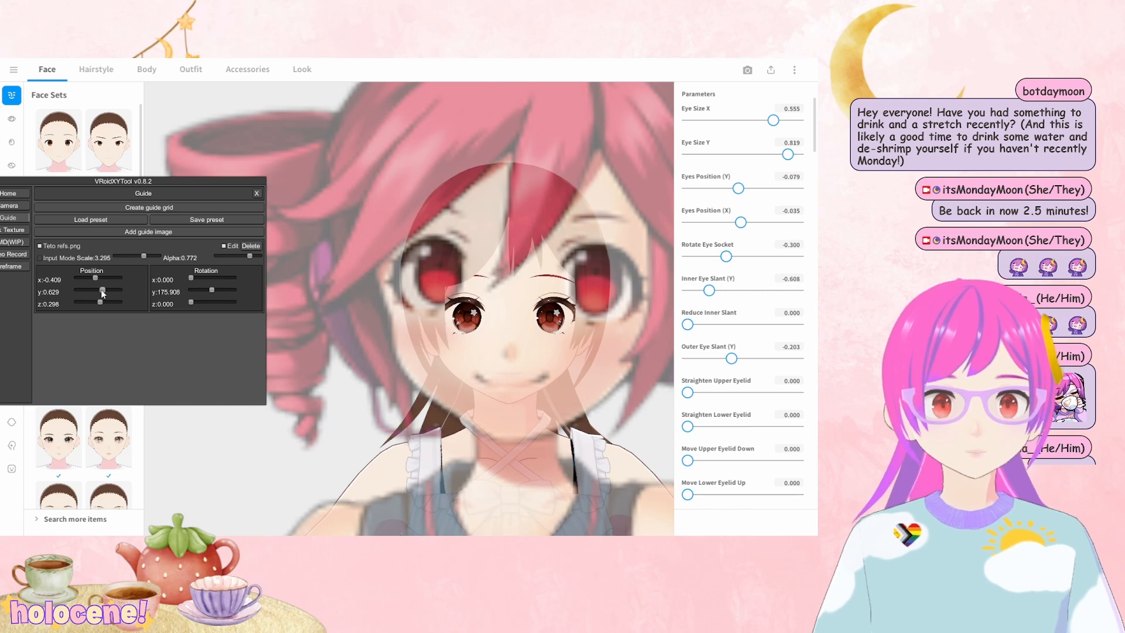
drag(102, 290, 101, 290)
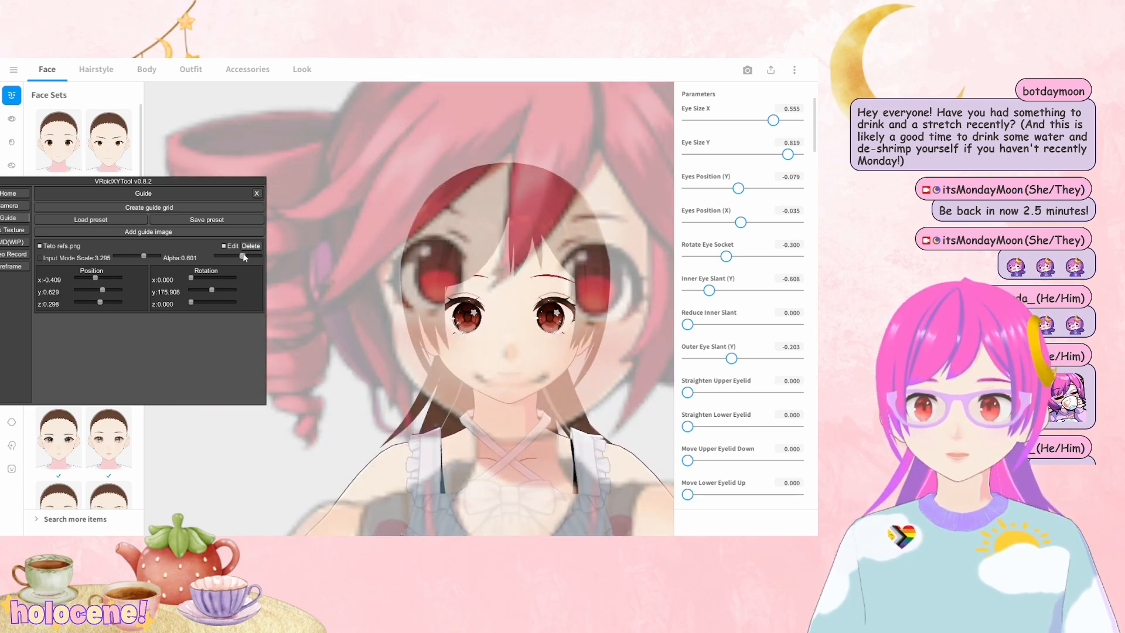
Set the guide image's alpha to 0.750, its scale to 2.897 and its x position to -0.340
drag(250, 256, 249, 256)
drag(144, 256, 98, 277)
right_drag(393, 295, 527, 316)
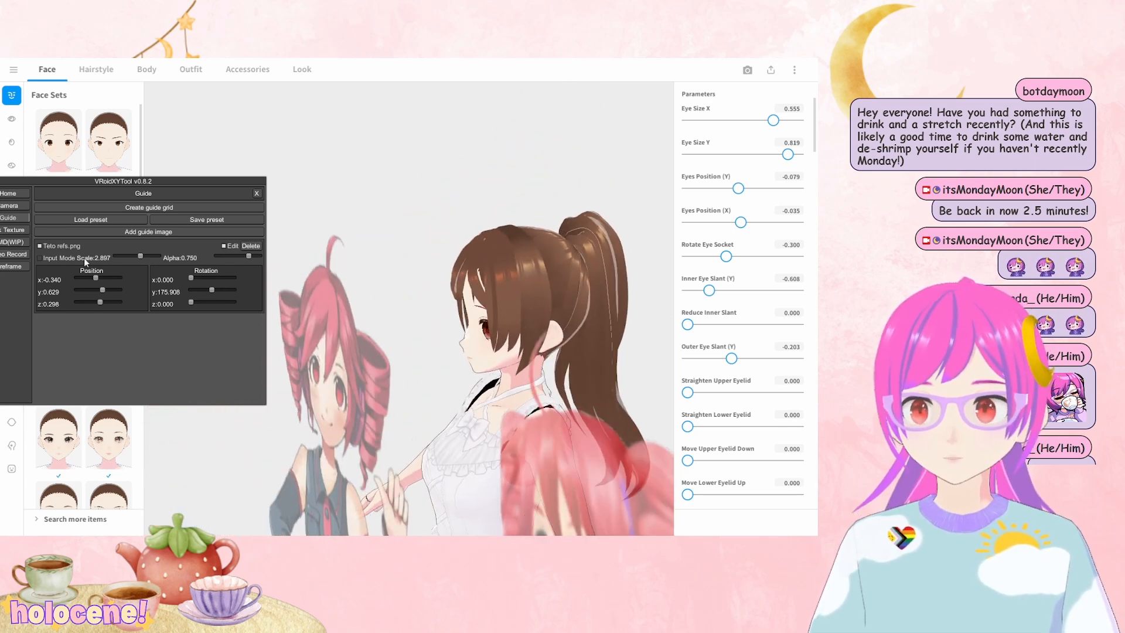
drag(104, 276, 97, 277)
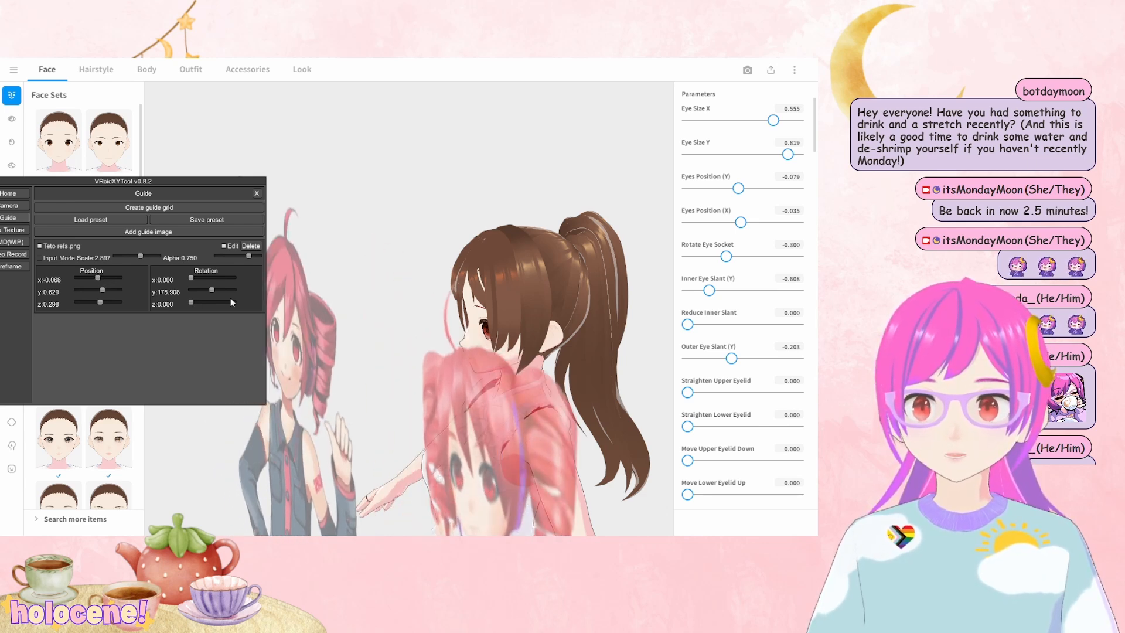
right_drag(281, 301, 357, 306)
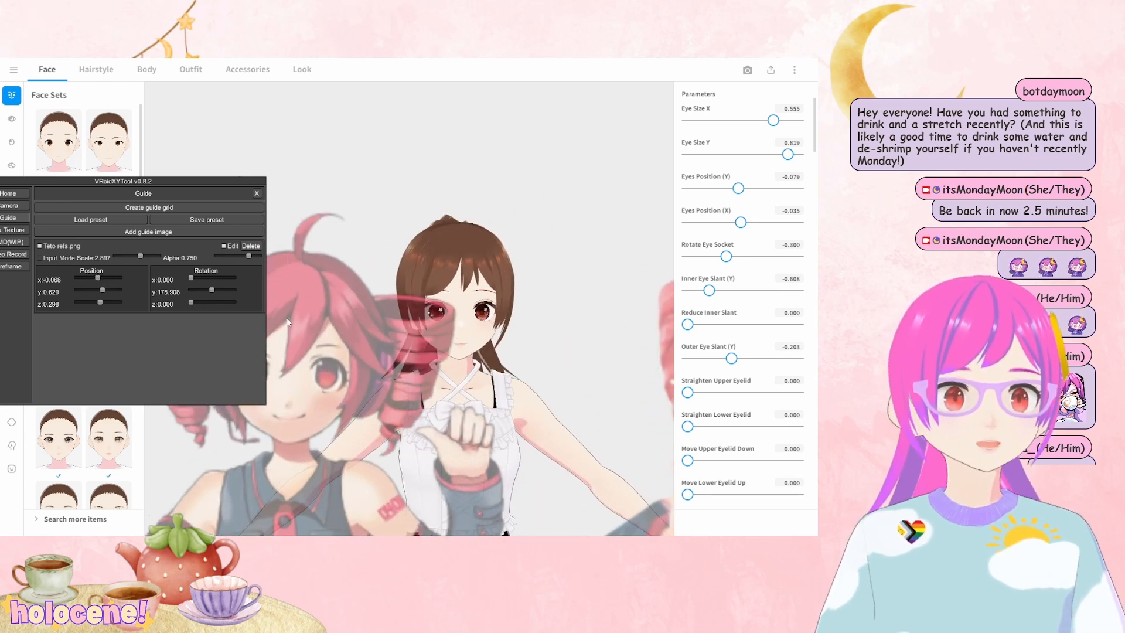
drag(98, 280, 96, 279)
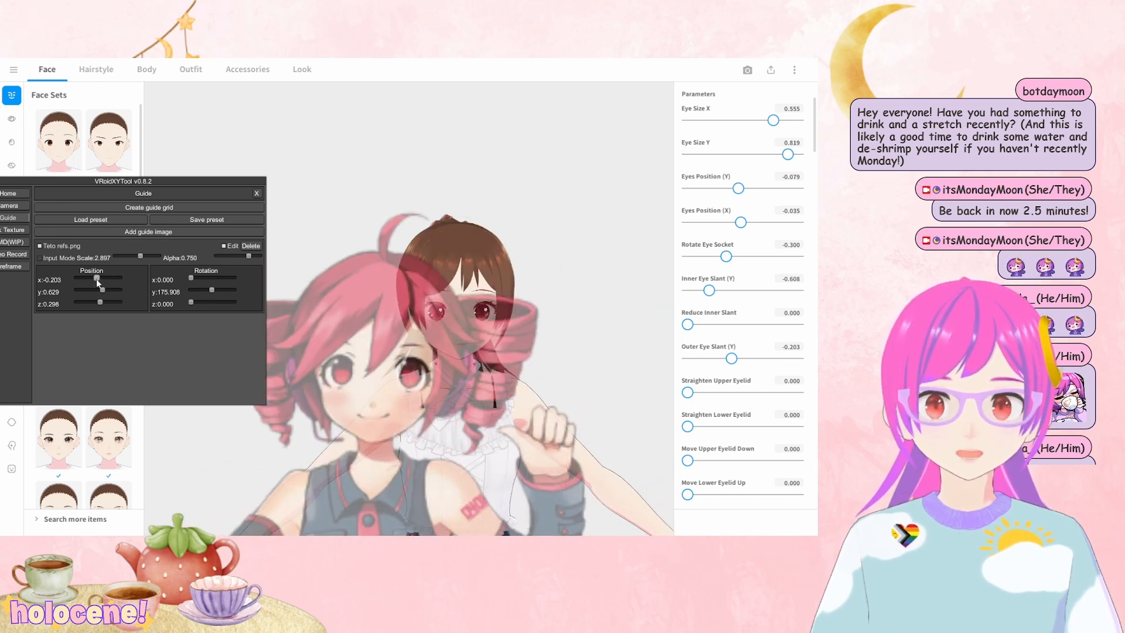
drag(96, 279, 96, 278)
Adjust the guide image's depth relative to the face to a z position of 0.093, judging it from the side
right_drag(386, 353, 515, 349)
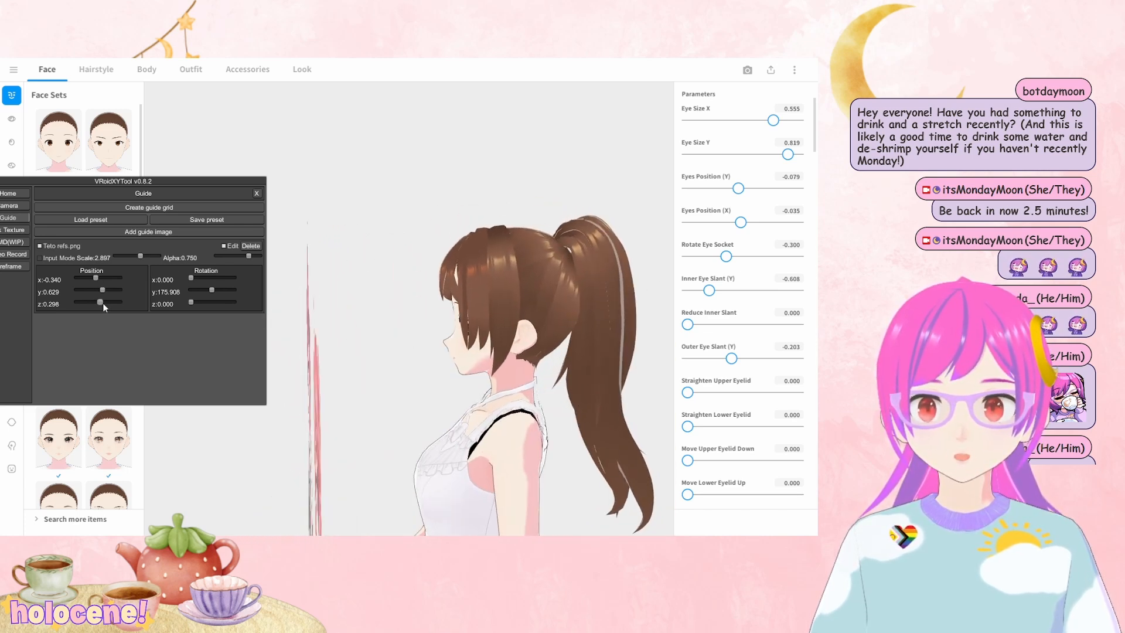
drag(103, 303, 100, 303)
right_drag(446, 357, 562, 357)
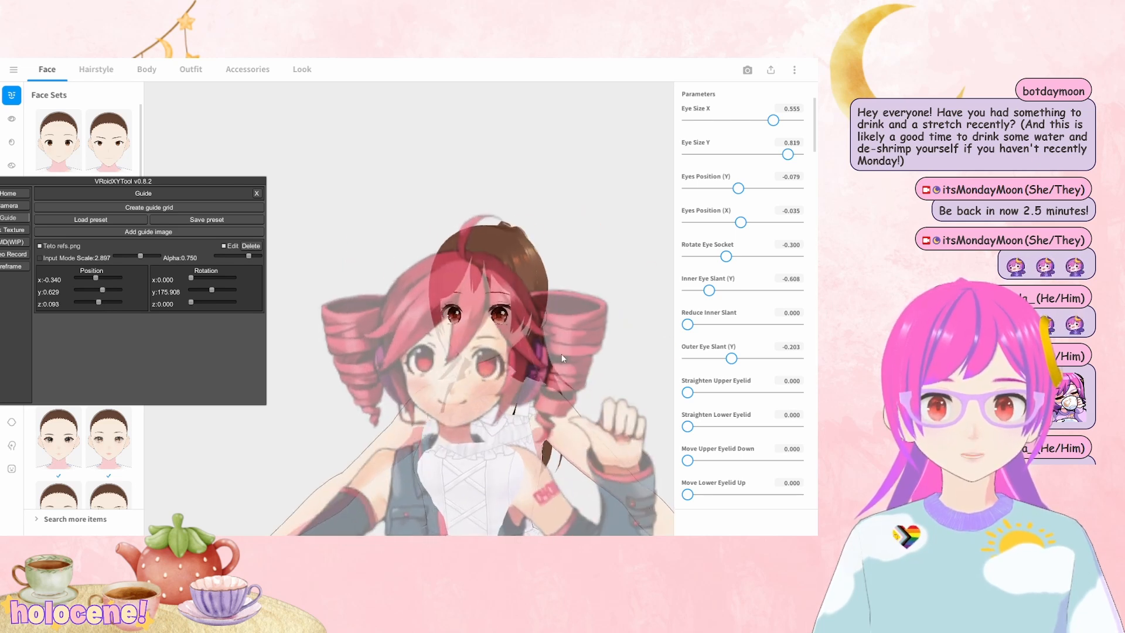
scroll(545, 372, up, 5)
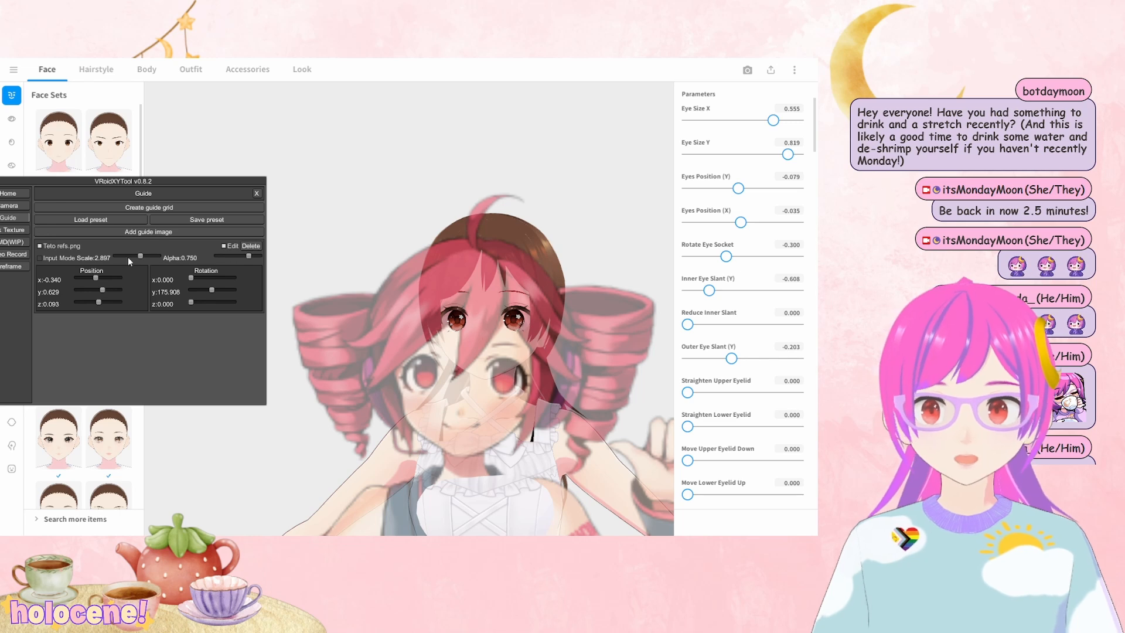
Scale the guide image to 2.499 and move it to x -0.270 and y 0.828 over the head
drag(143, 254, 97, 277)
click(105, 287)
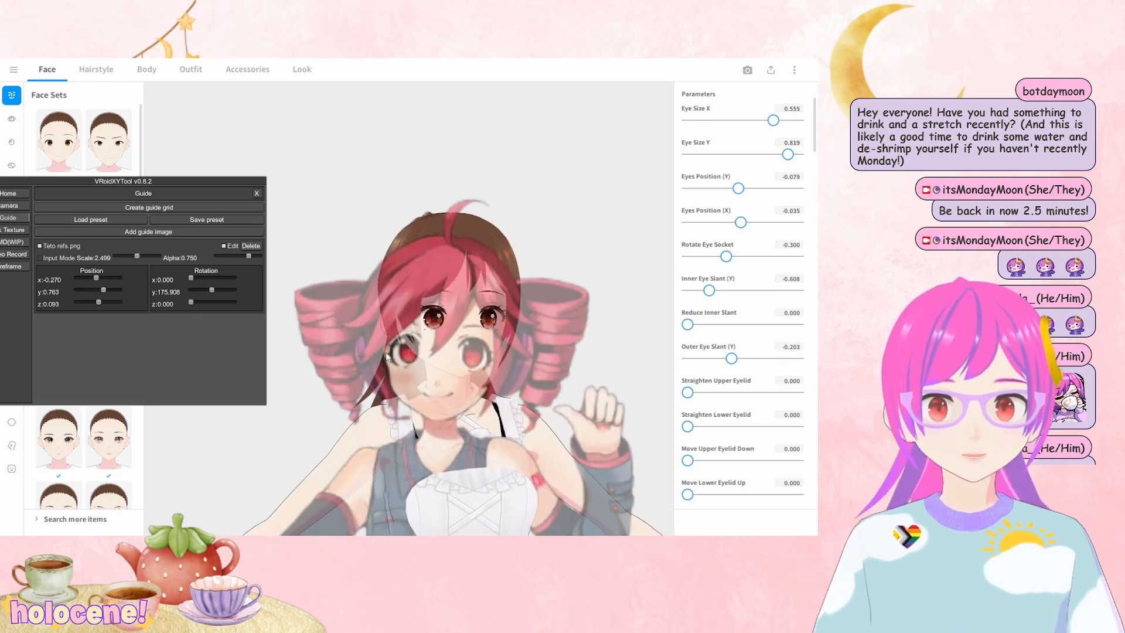
click(106, 290)
click(106, 290)
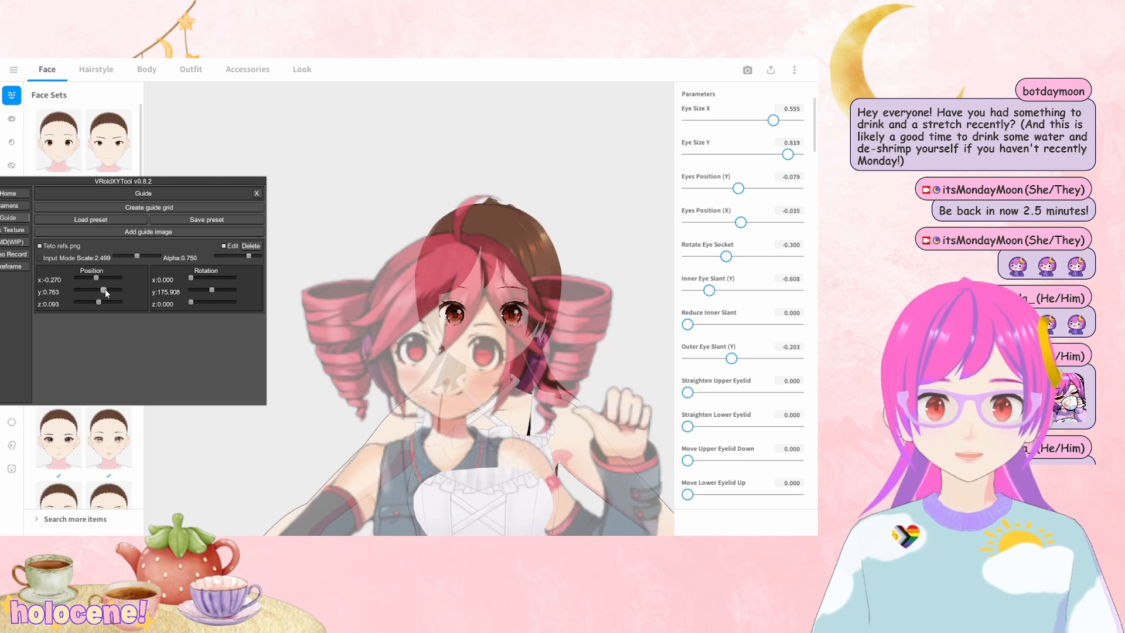
drag(104, 290, 98, 302)
mouse_move(466, 350)
right_down()
mouse_move(419, 350)
mouse_move(472, 343)
right_up()
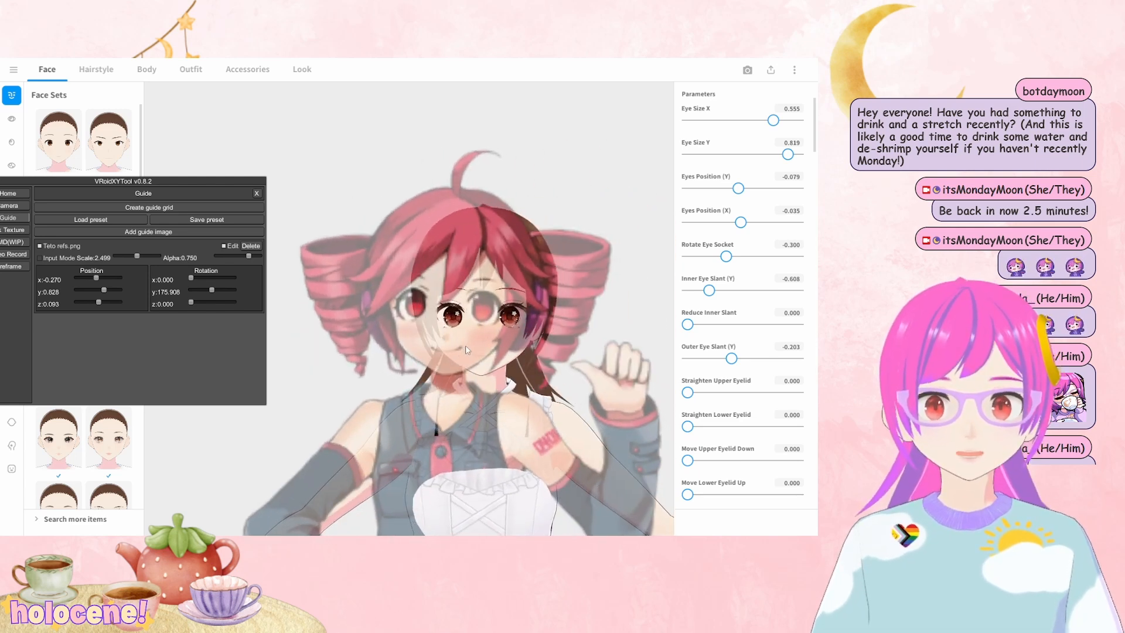
scroll(478, 337, up, 5)
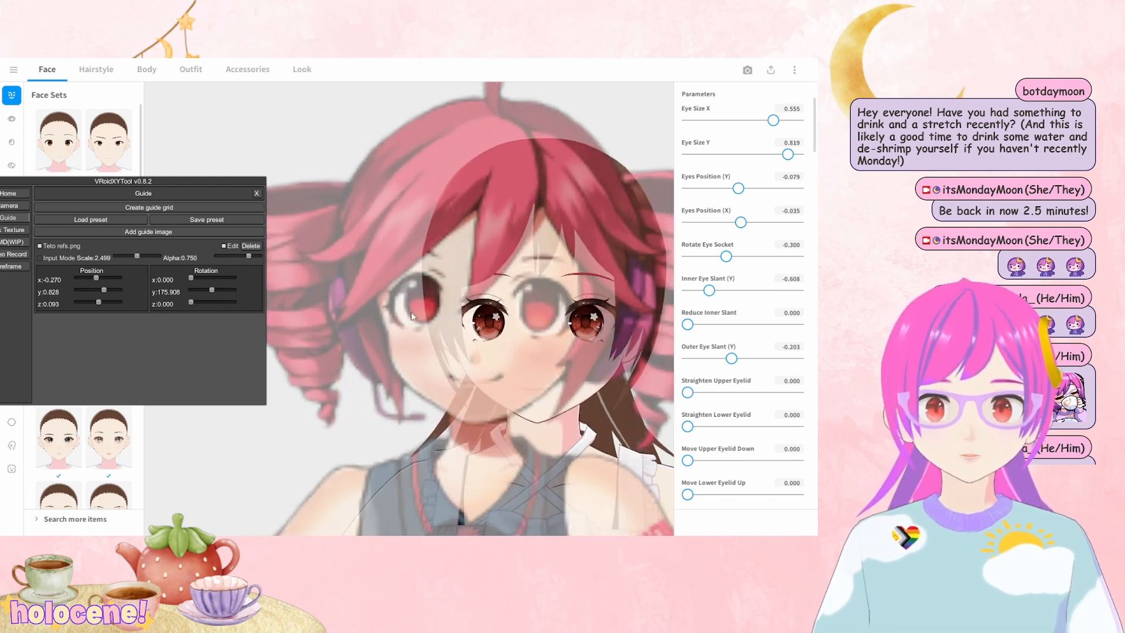
Reduce the guide image's scale to 2.213 and raise it to y 0.893 to match its face with the model's
drag(139, 257, 135, 258)
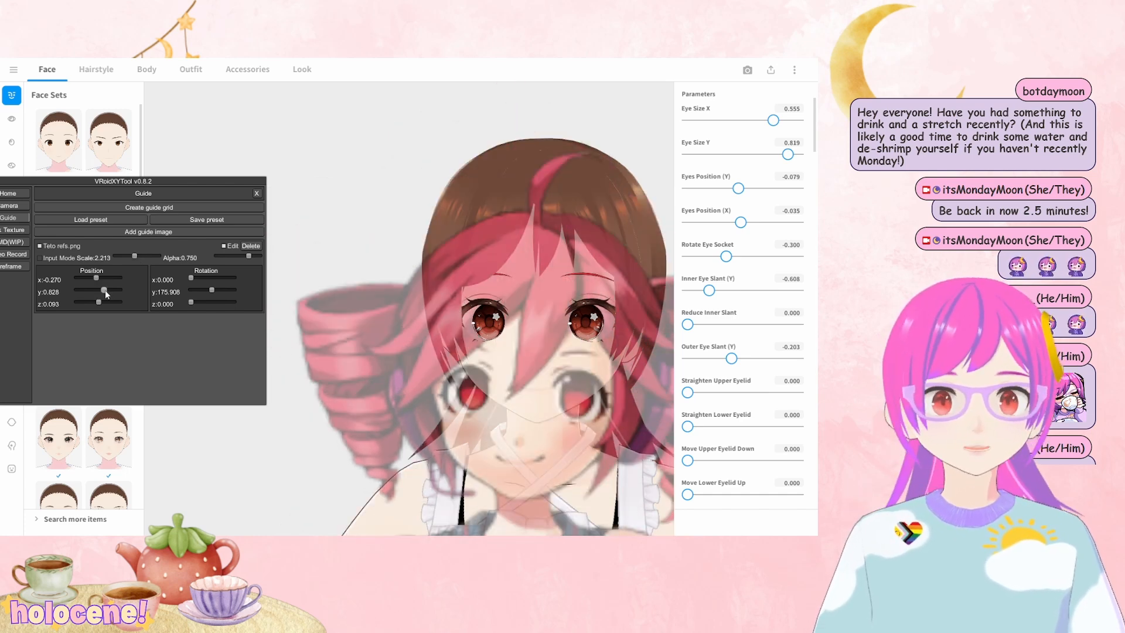
drag(104, 290, 106, 288)
scroll(432, 346, up, 3)
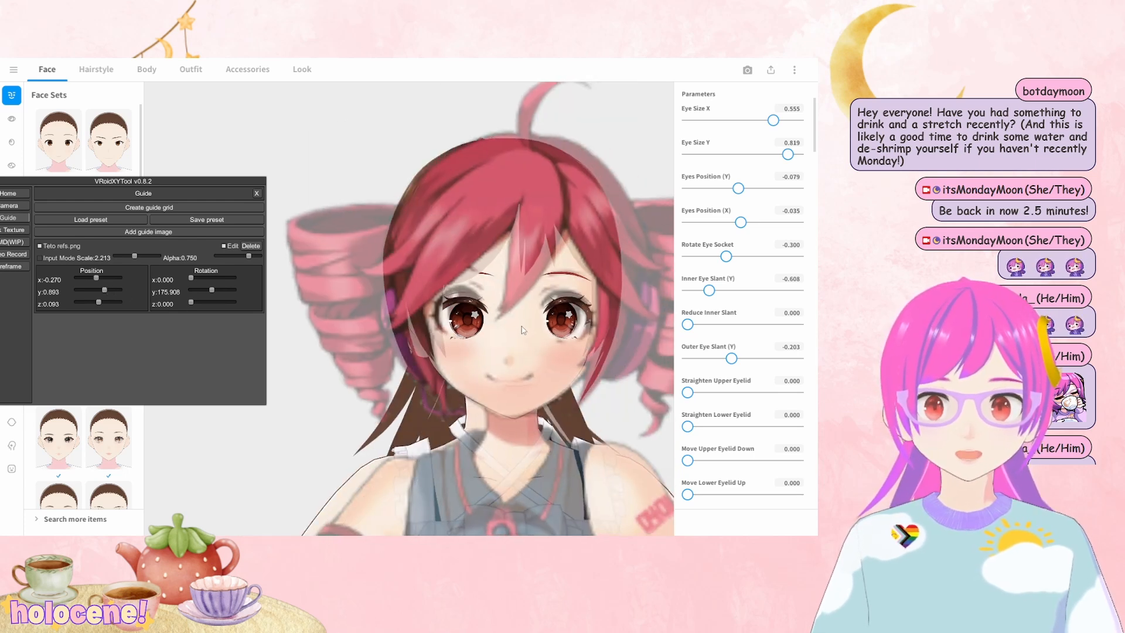
scroll(513, 313, up, 3)
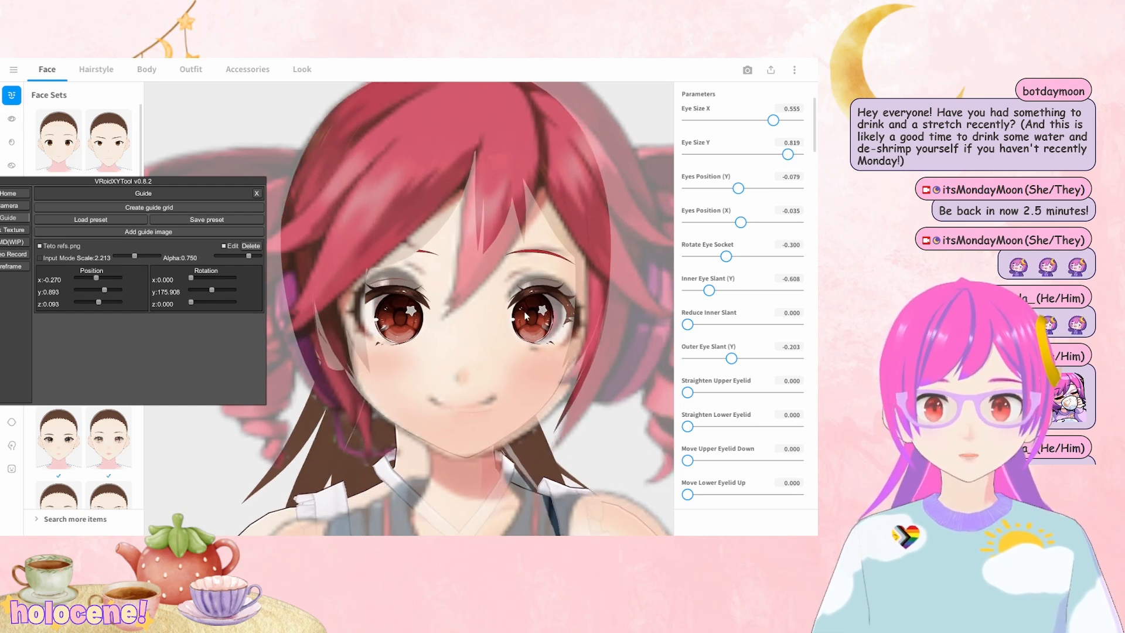
scroll(523, 315, up, 3)
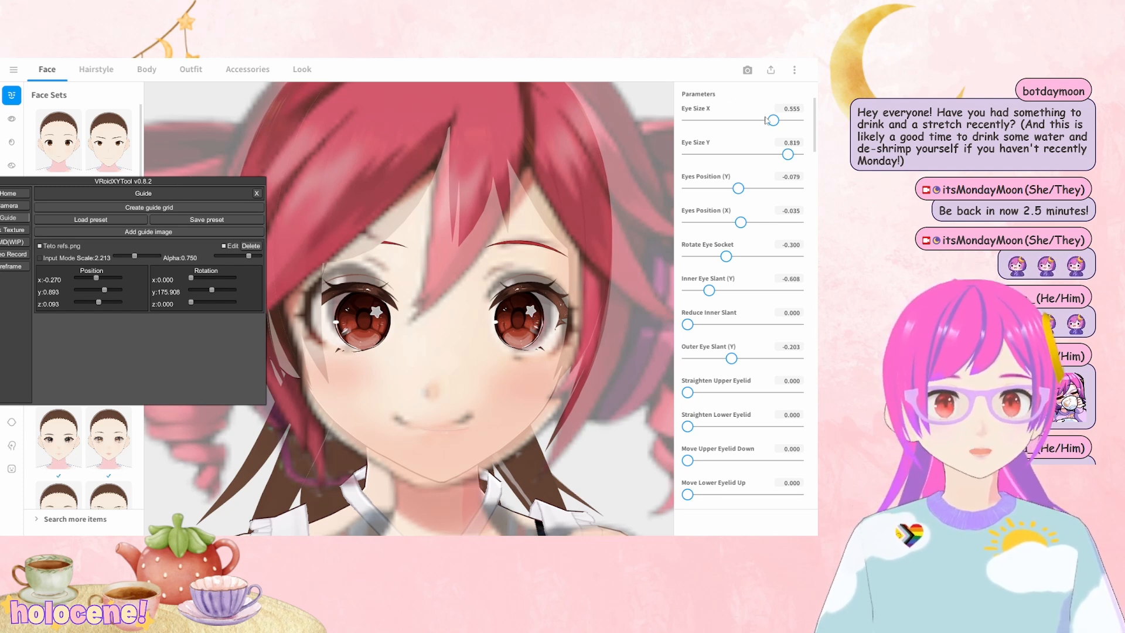
Enlarge the model's eyes to match the guide, with Eye Size X at 1.000 and Eye Size Y at 1.500
drag(766, 120, 811, 155)
click(793, 144)
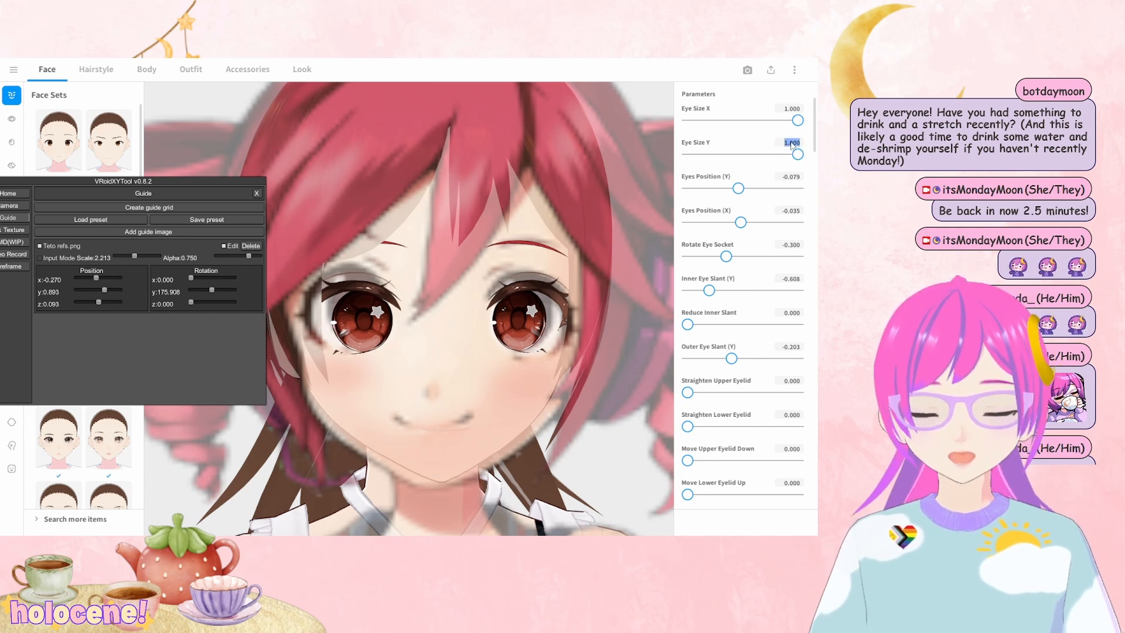
text(1.5)
key(Return)
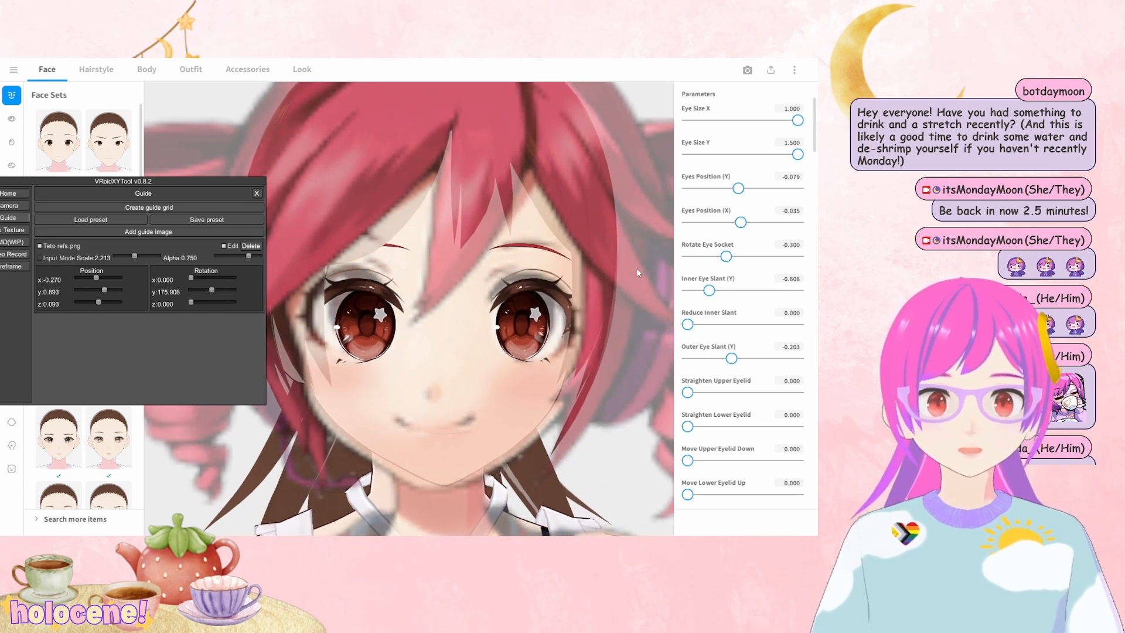
Compare the eyes with the guide image hidden and at 0.861 alpha, and set Eye Size Y to 1.000
drag(247, 256, 216, 257)
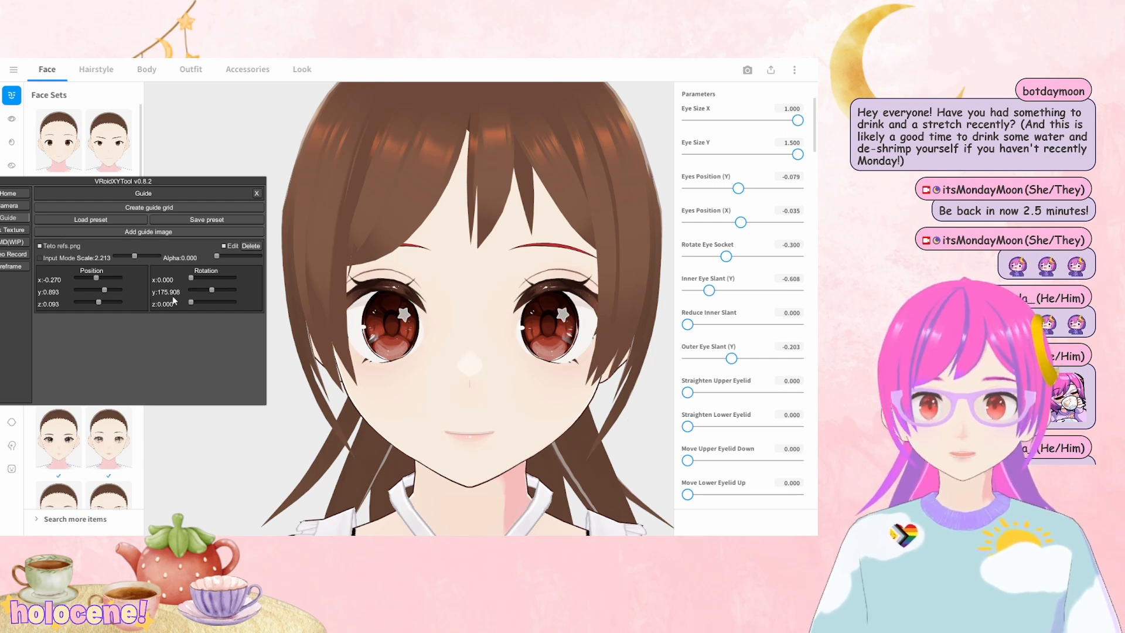
drag(224, 252, 264, 258)
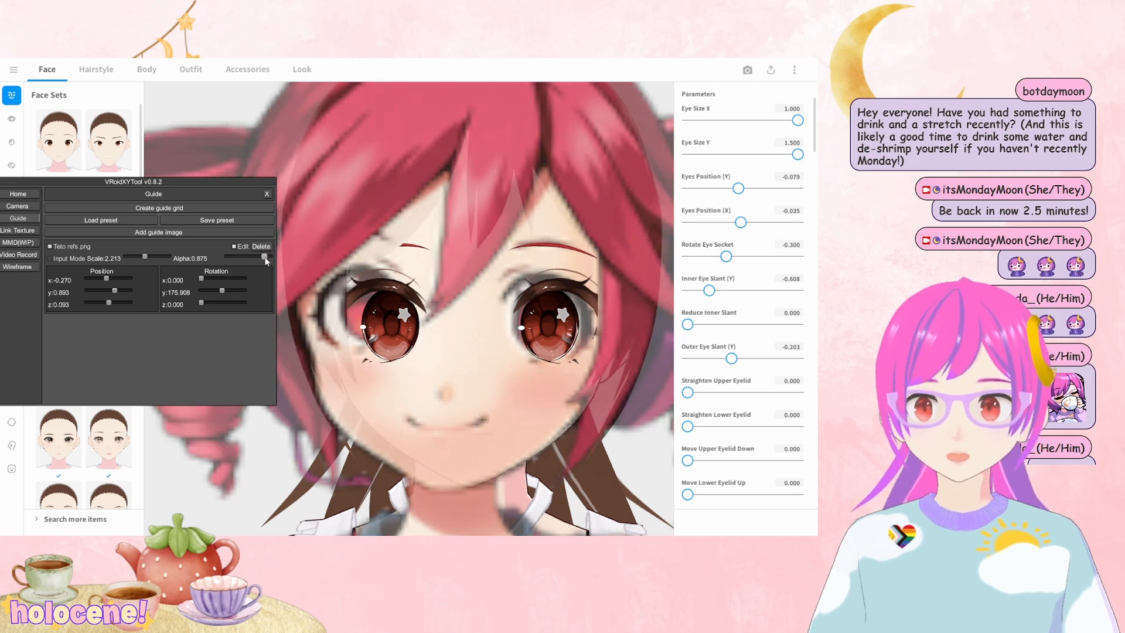
click(798, 156)
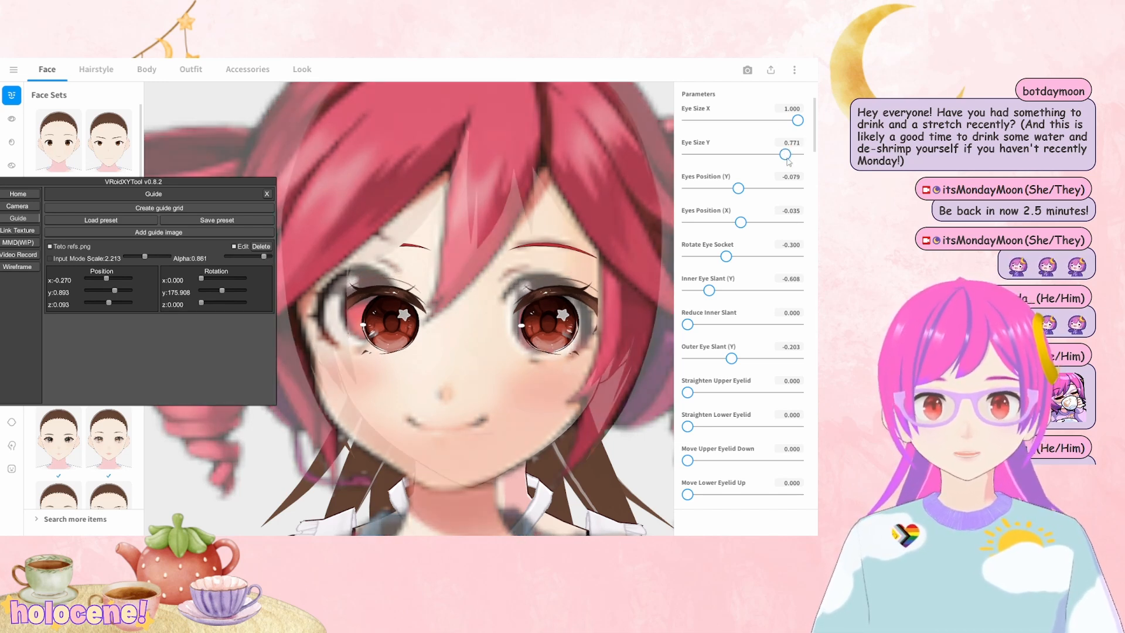
right_drag(527, 252, 410, 259)
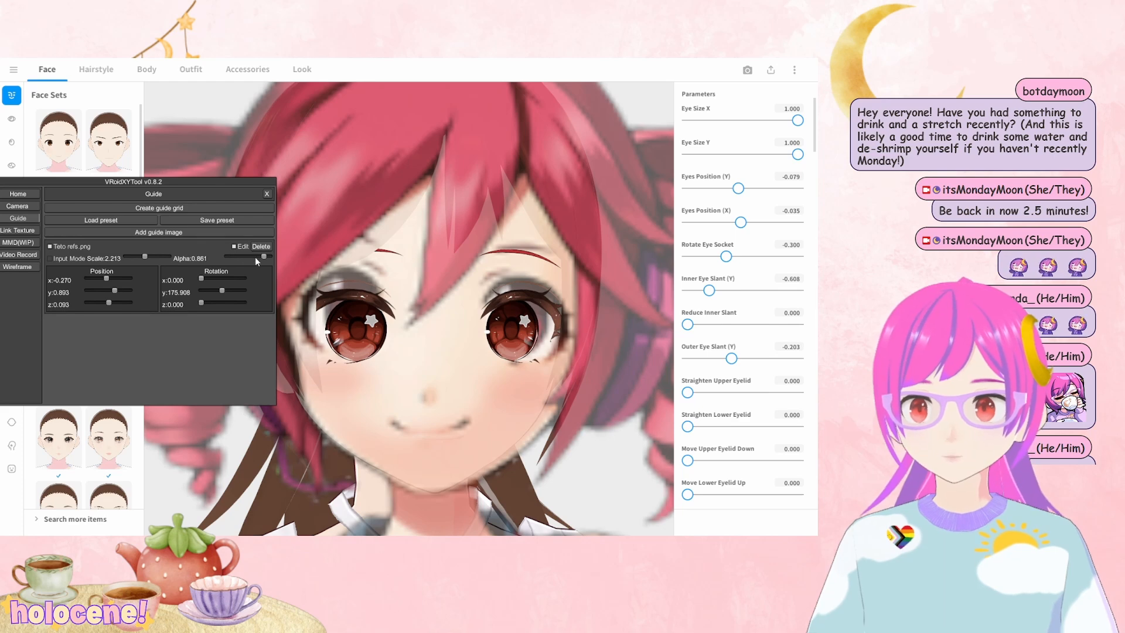
Hide the guide image with 0.000 alpha and examine the enlarged eyes up close and from farther away
drag(263, 256, 212, 254)
right_drag(442, 350, 473, 348)
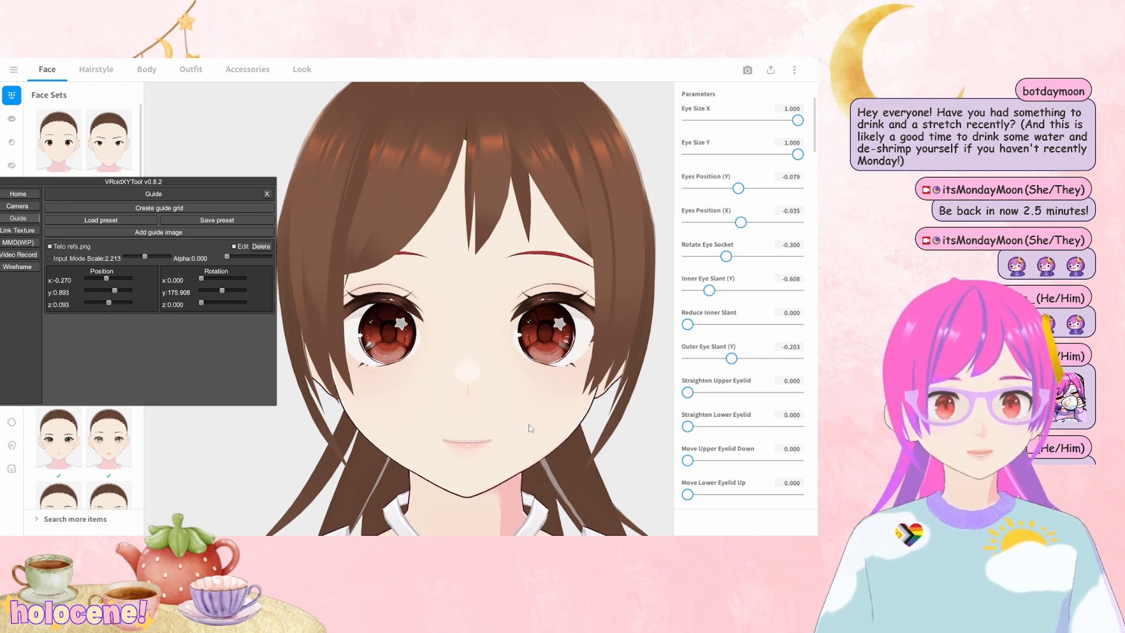
scroll(539, 419, up, 3)
scroll(539, 415, down, 2)
middle_drag(600, 363, 530, 397)
scroll(532, 398, up, 2)
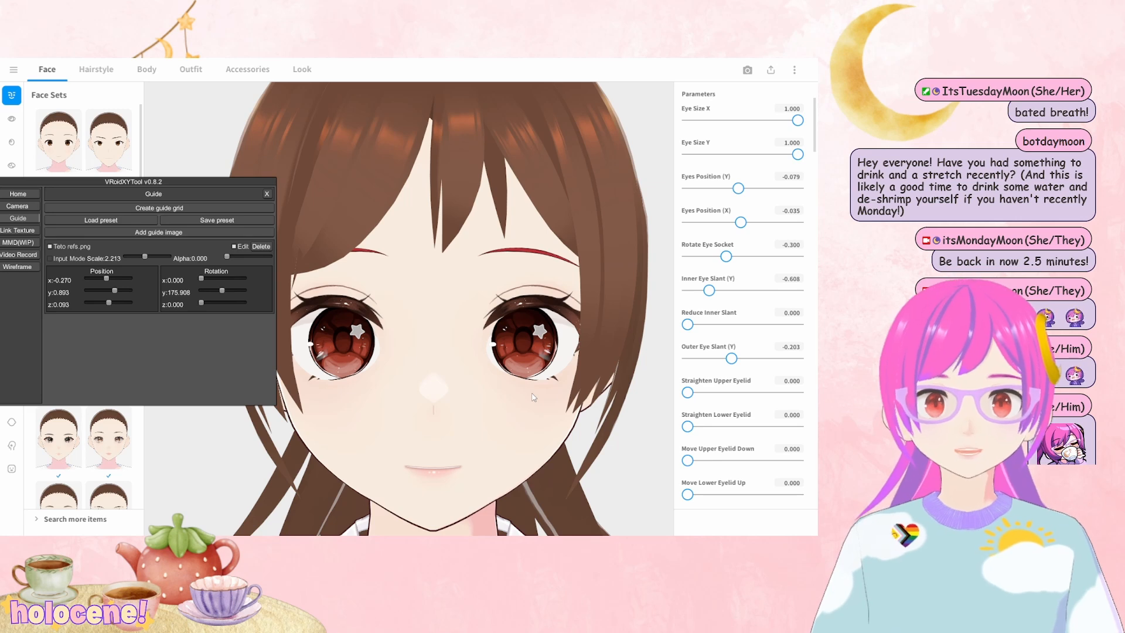
scroll(517, 383, down, 3)
scroll(516, 383, up, 2)
scroll(517, 383, down, 1)
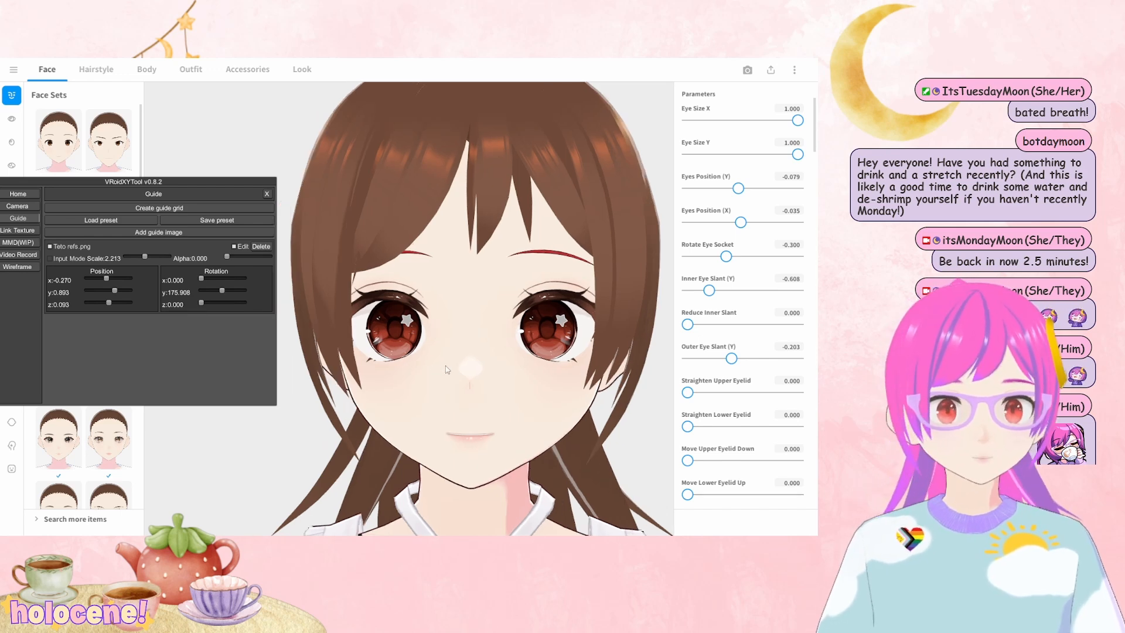
scroll(450, 370, down, 2)
scroll(485, 412, down, 3)
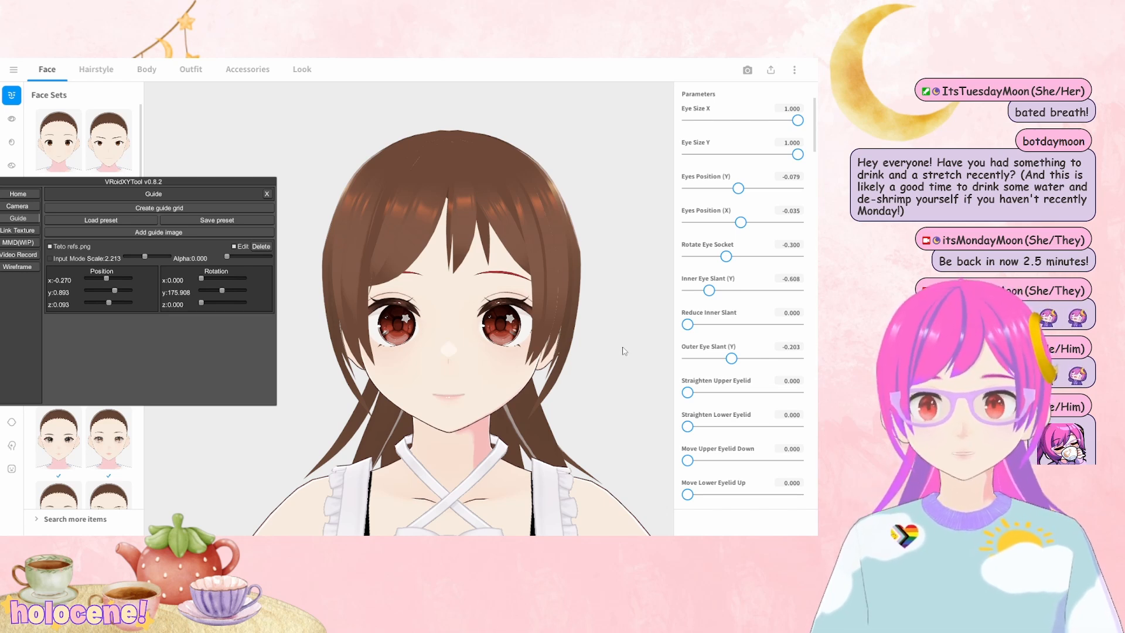
scroll(625, 351, down, 5)
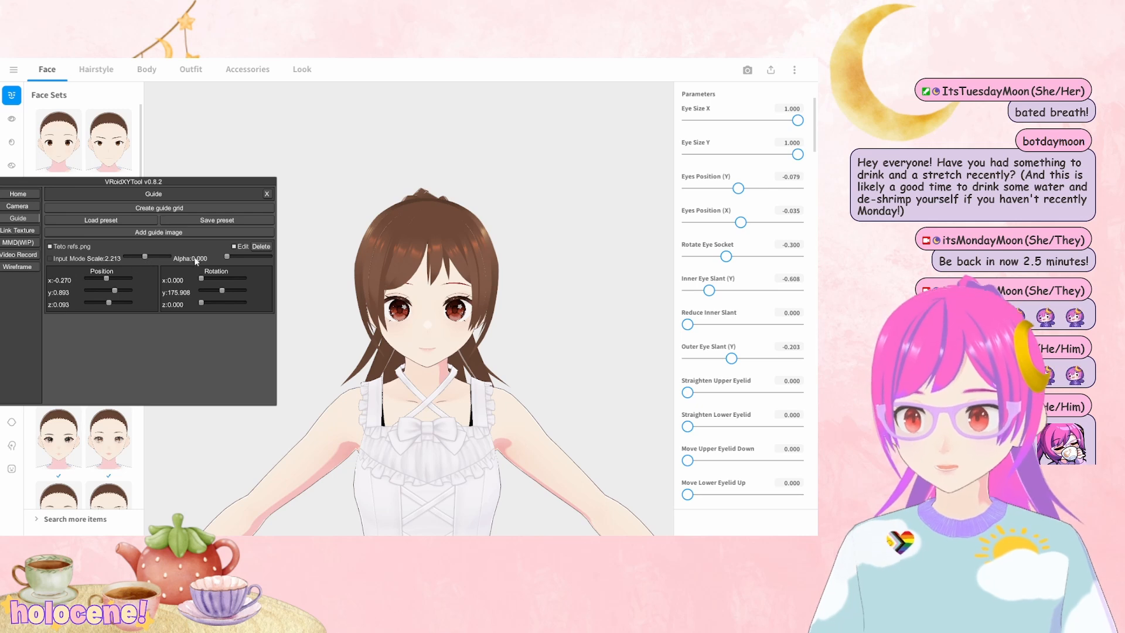
Show the guide image at 1.000 alpha and move it to x 0.070 and y 1.029, with the full body in view
drag(226, 258, 270, 258)
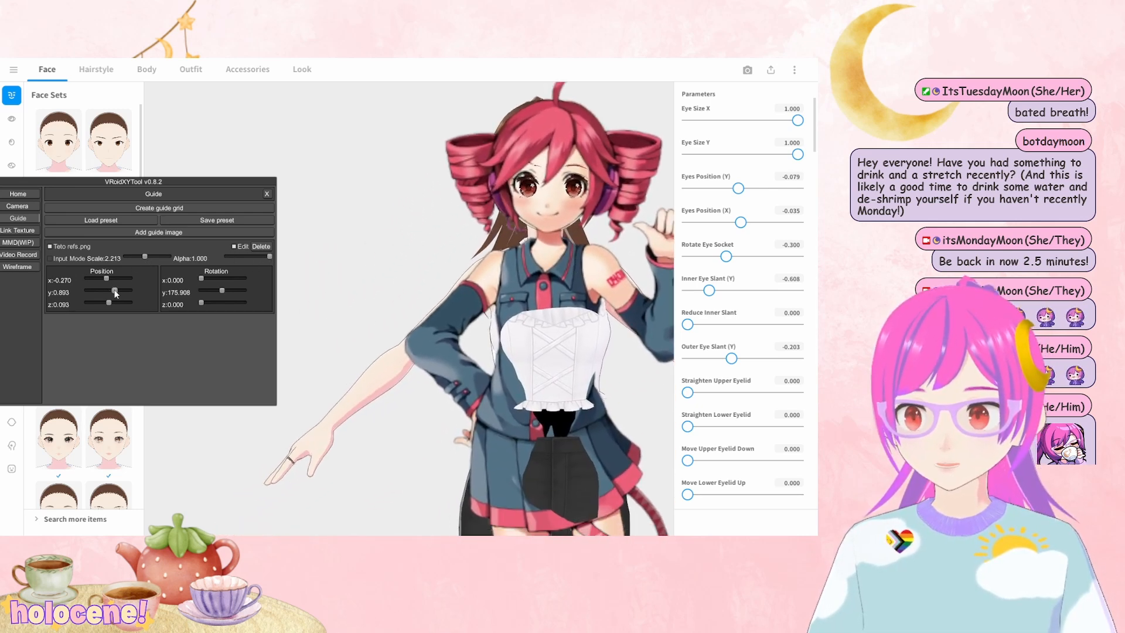
drag(115, 291, 107, 279)
scroll(501, 327, down, 3)
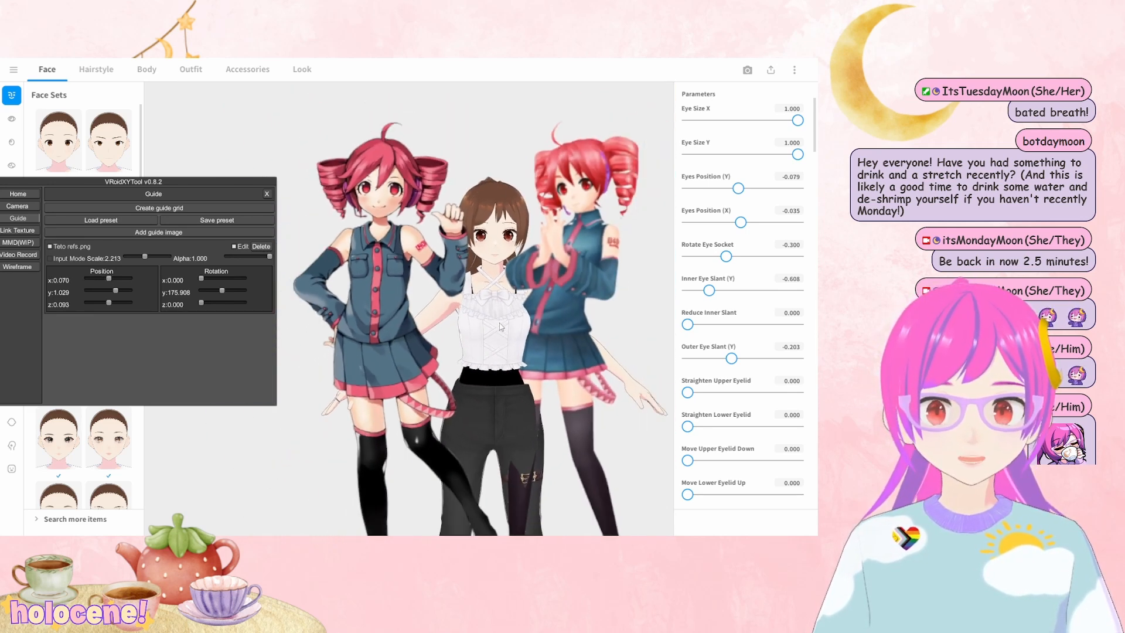
scroll(501, 327, down, 5)
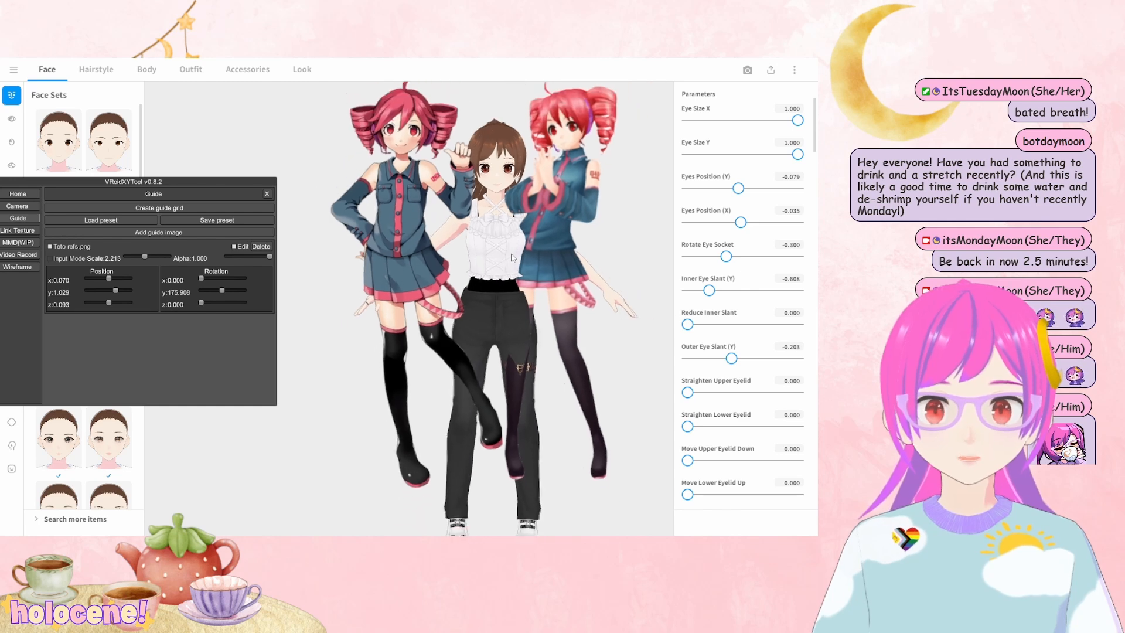
scroll(512, 257, down, 2)
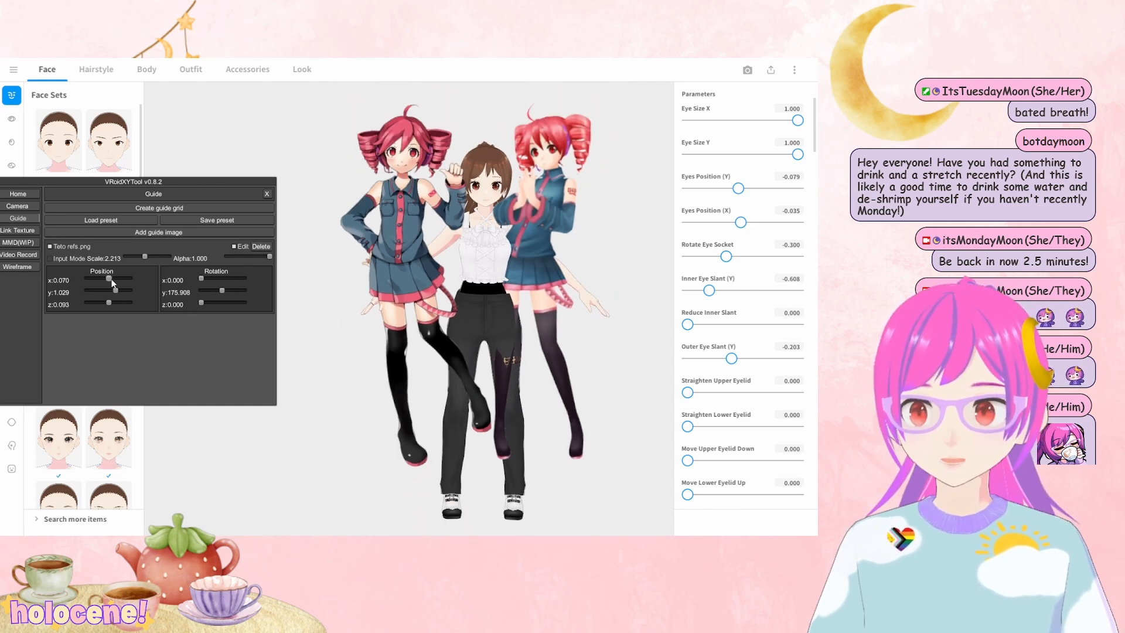
Move the Teto guide image beside the model at x 0.888 and compare their full-body proportions
drag(111, 280, 114, 279)
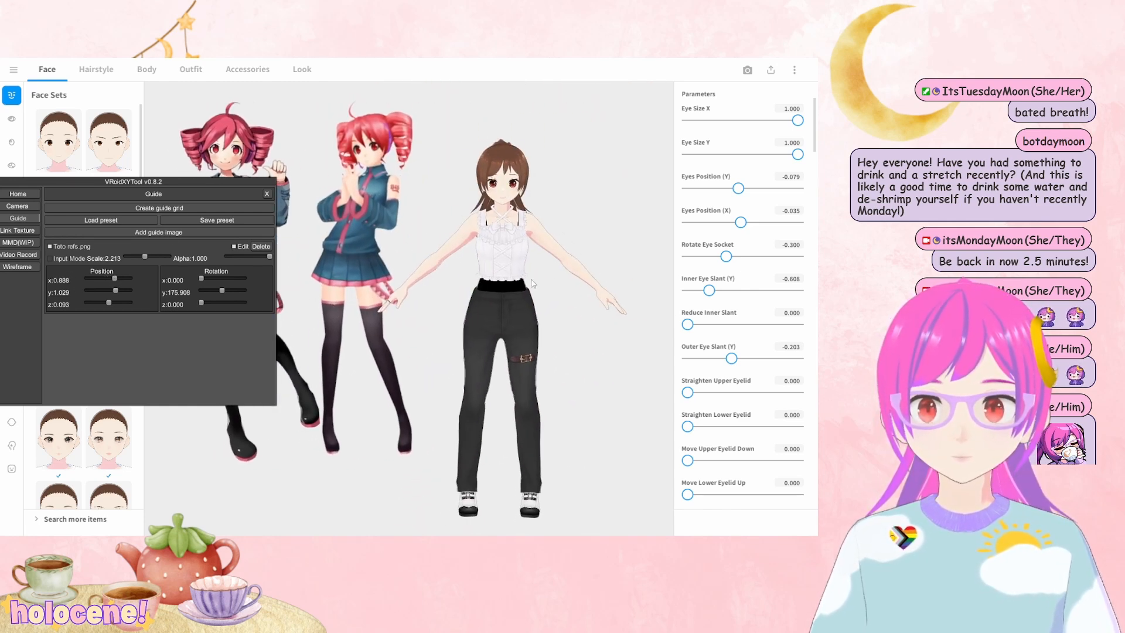
right_drag(533, 284, 642, 287)
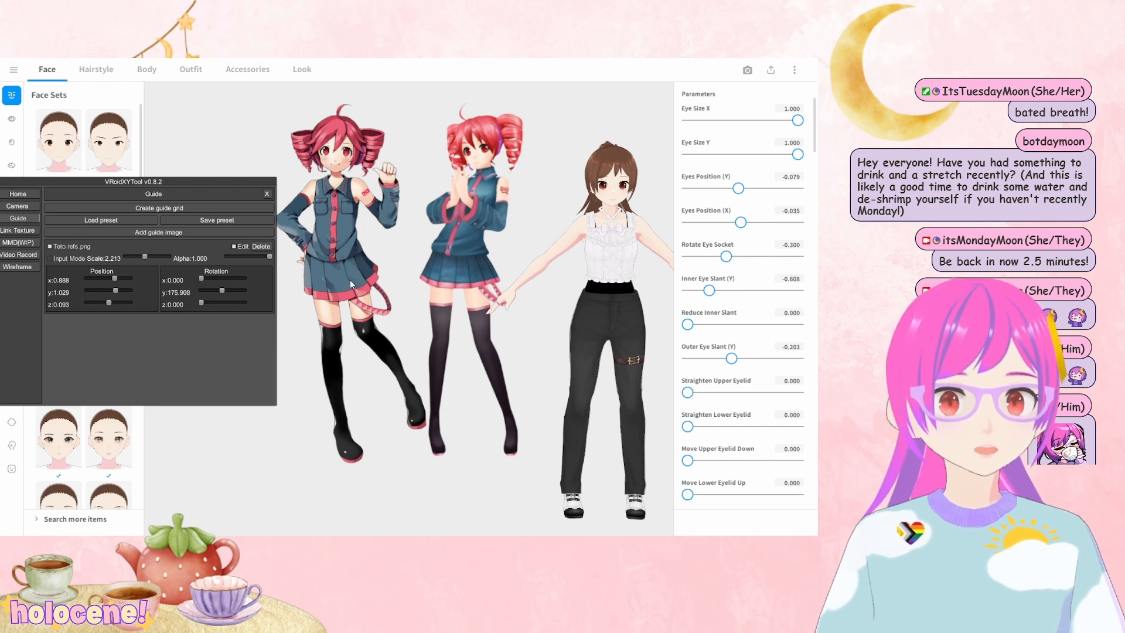
middle_drag(361, 270, 362, 276)
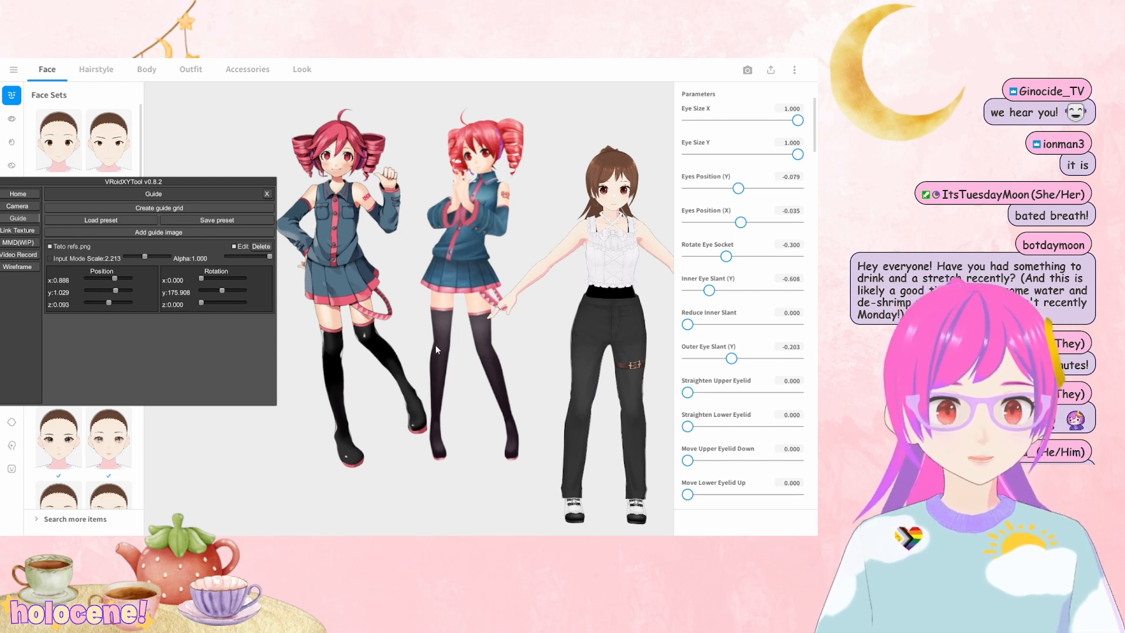
middle_drag(512, 343, 498, 350)
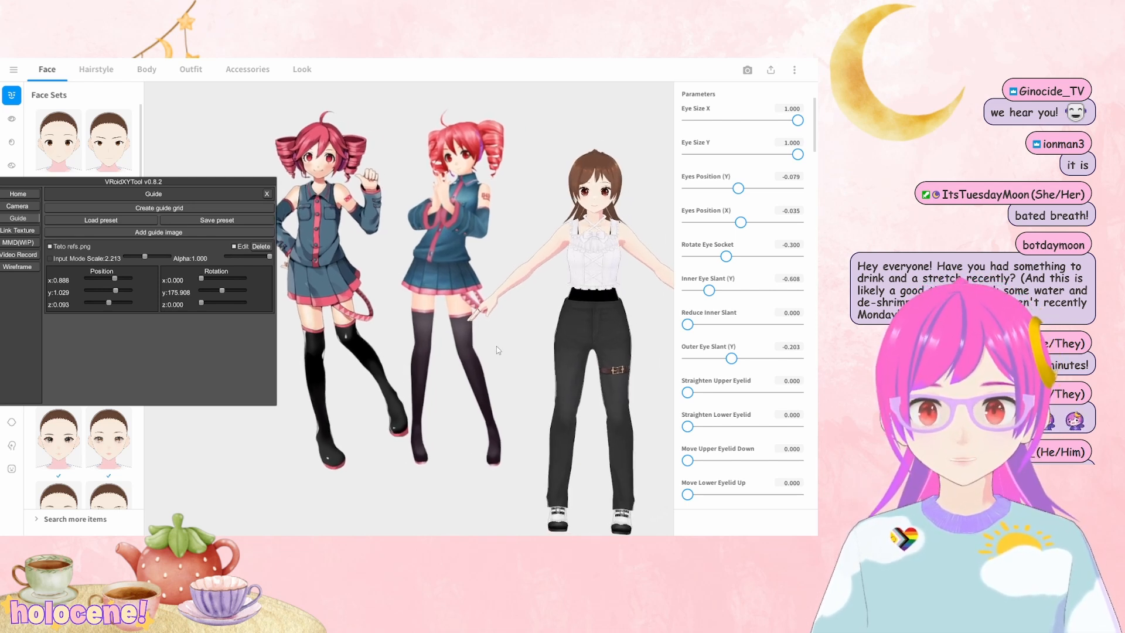
right_drag(497, 347, 492, 350)
right_drag(582, 214, 608, 256)
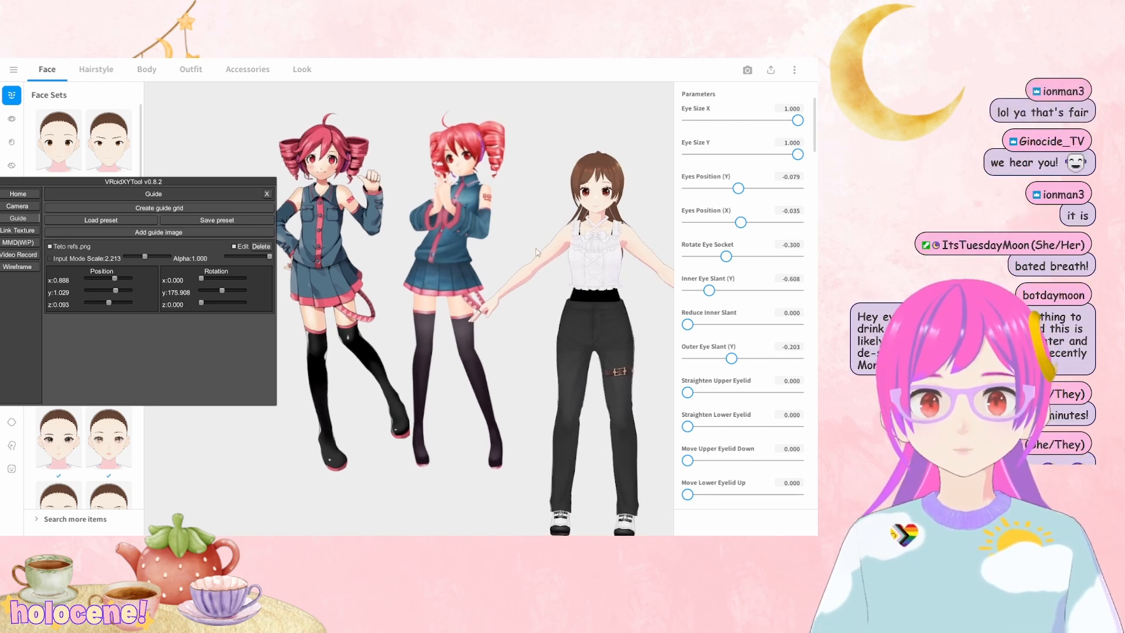
right_drag(613, 305, 617, 305)
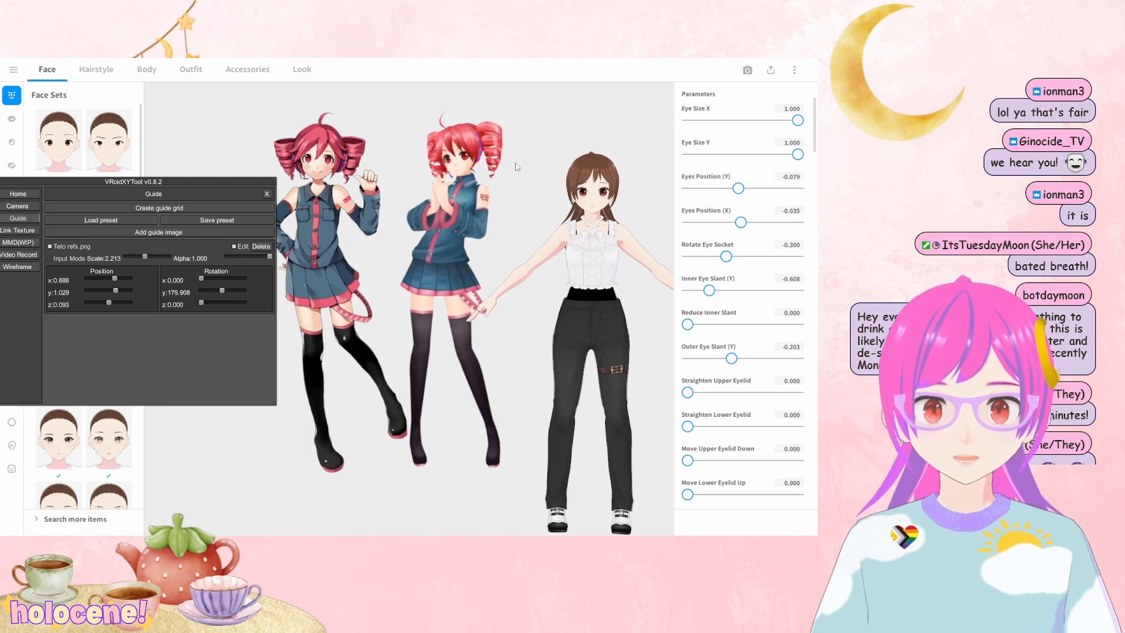